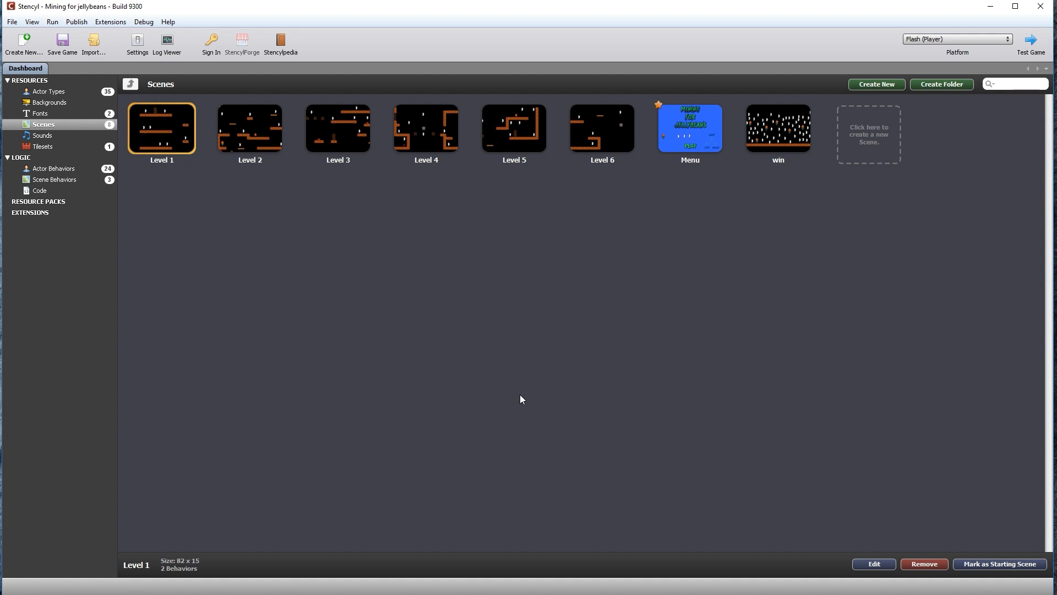
# Examine the properties of the Eat jellybean audio file in the Game sounds folder in Downloads using File Explorer
pyautogui.click(441, 591)
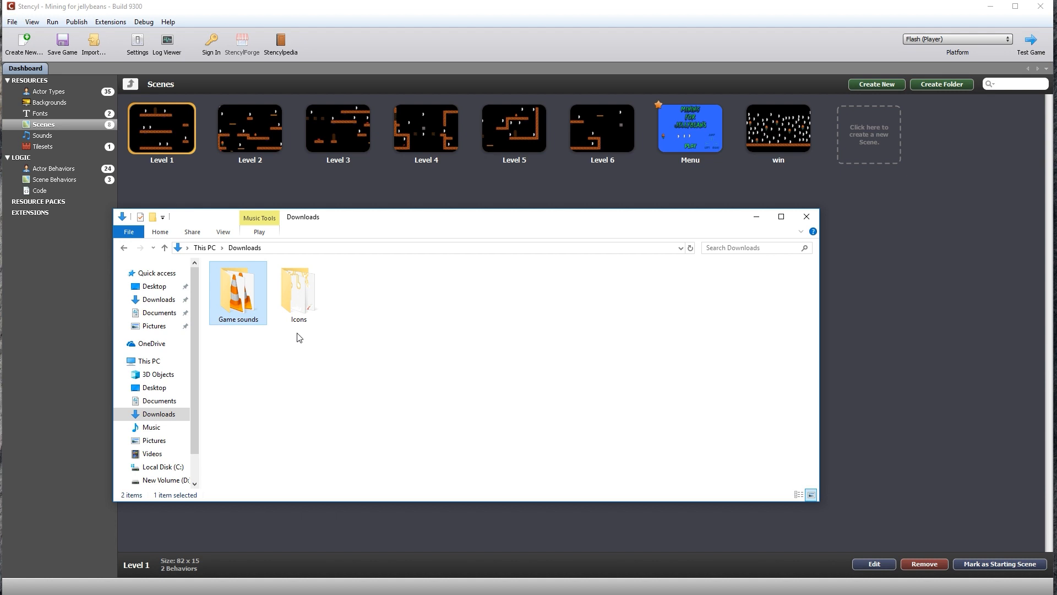
pyautogui.doubleClick(243, 308)
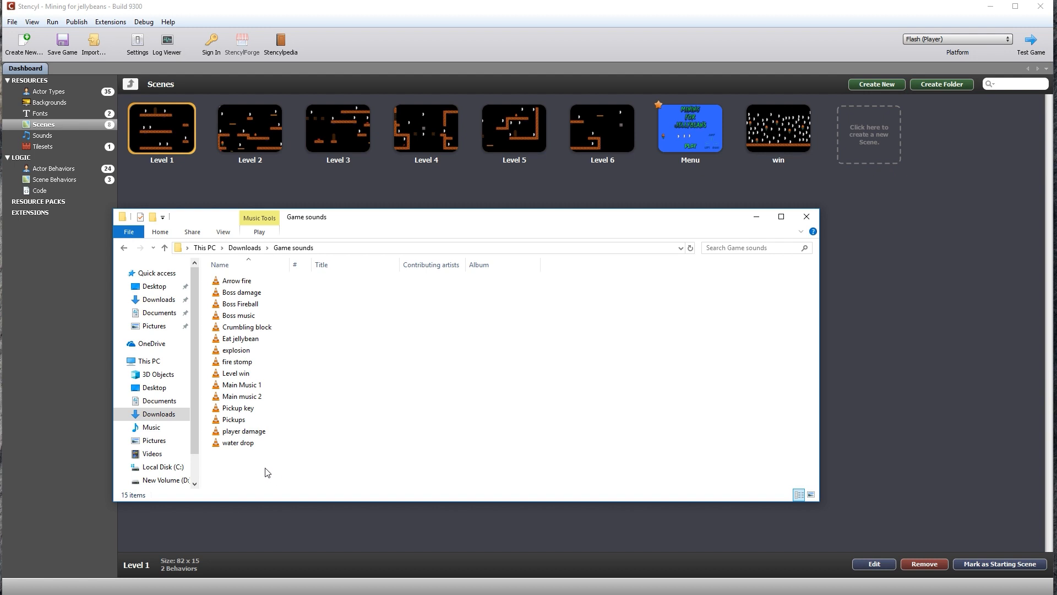
pyautogui.click(252, 339)
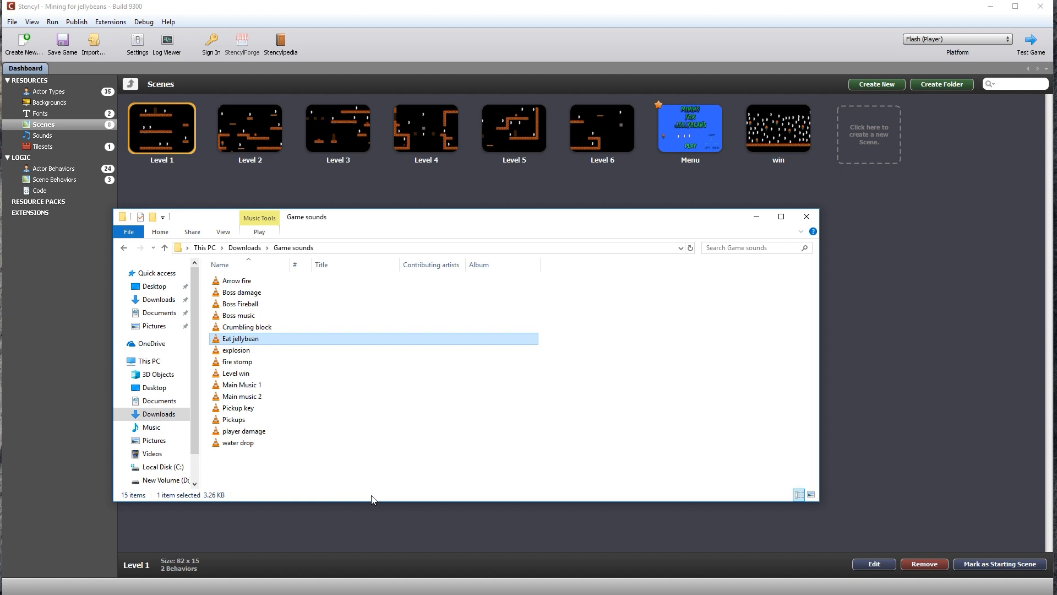
pyautogui.rightClick(252, 339)
pyautogui.click(187, 325)
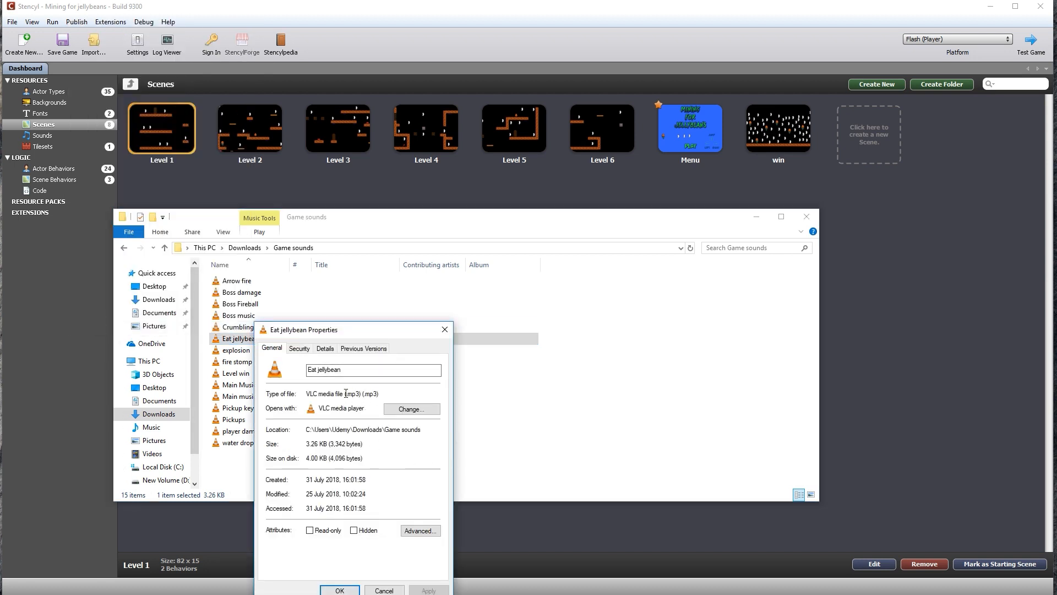
pyautogui.click(445, 329)
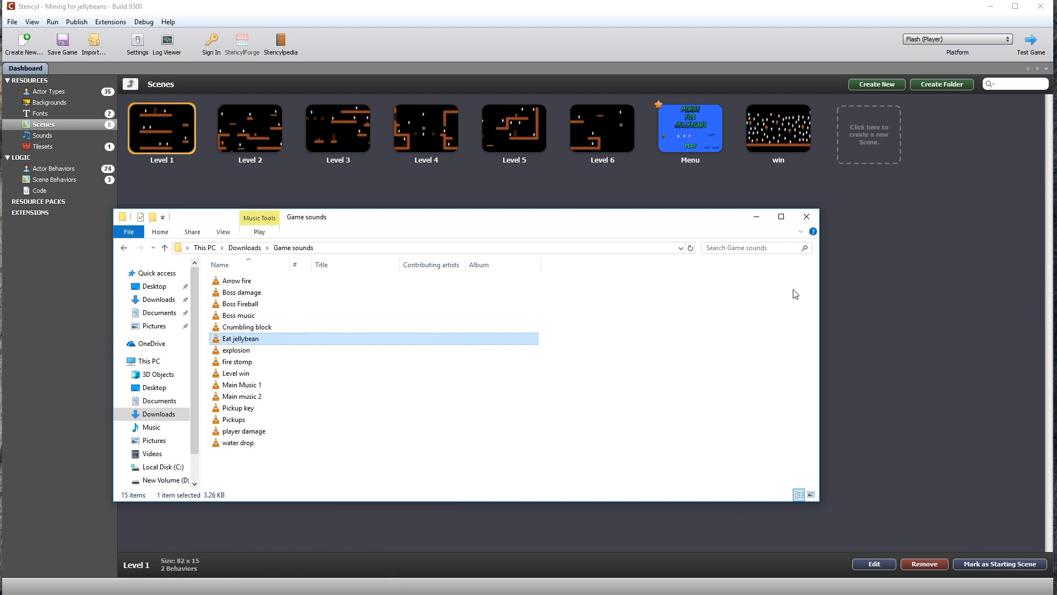
pyautogui.click(757, 218)
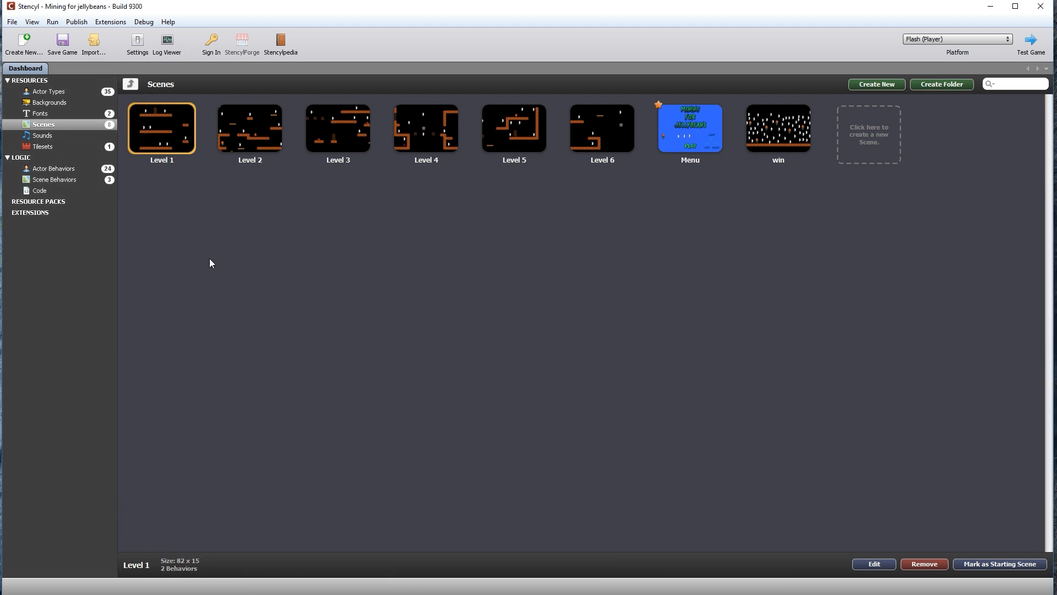
# Create a new sound resource named "eat jellybean" in the Stencyl game
pyautogui.click(47, 136)
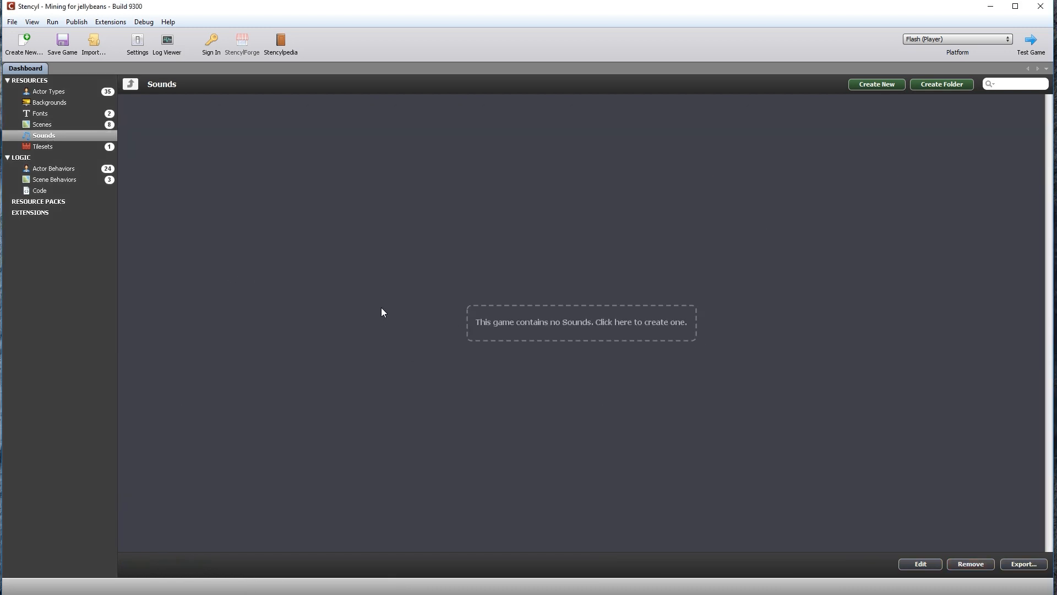
pyautogui.click(603, 325)
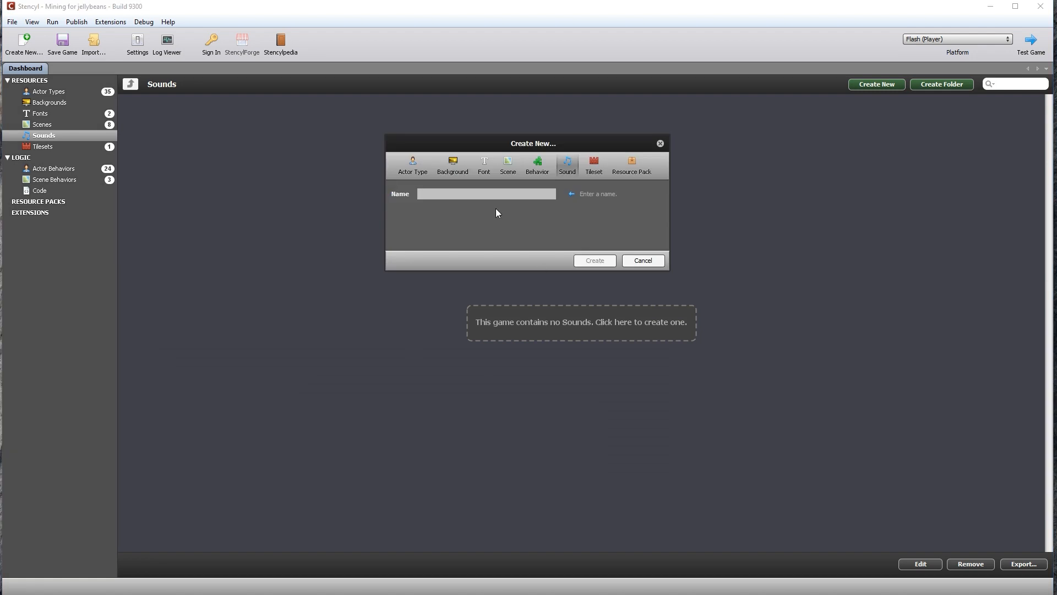
pyautogui.write('eat jellybean')
pyautogui.click(601, 262)
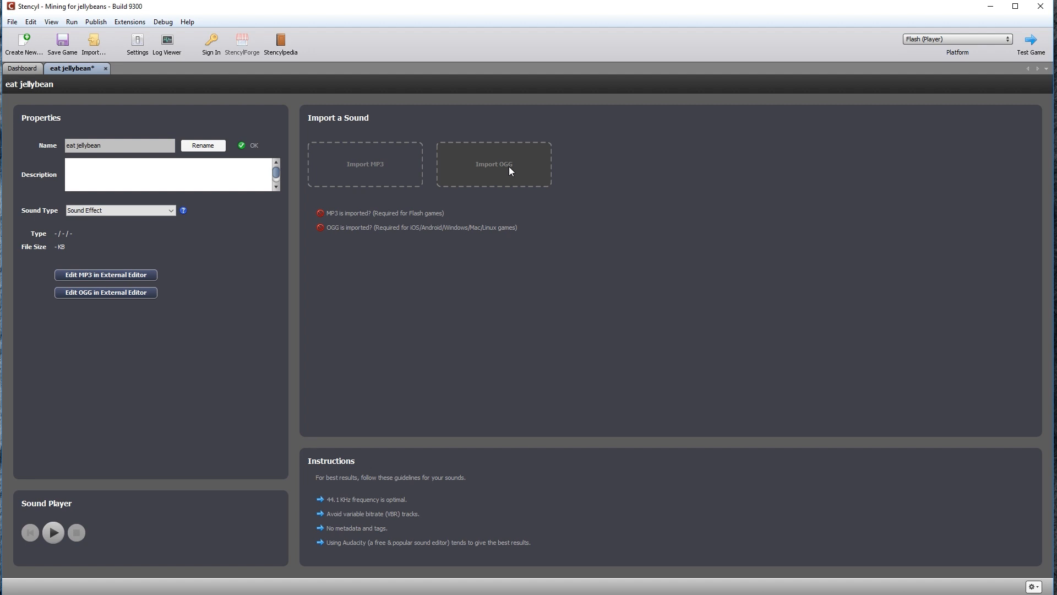
# Import the Eat jellybean MP3 from the Game sounds folder in Downloads into the sound, preview it and save
pyautogui.click(362, 165)
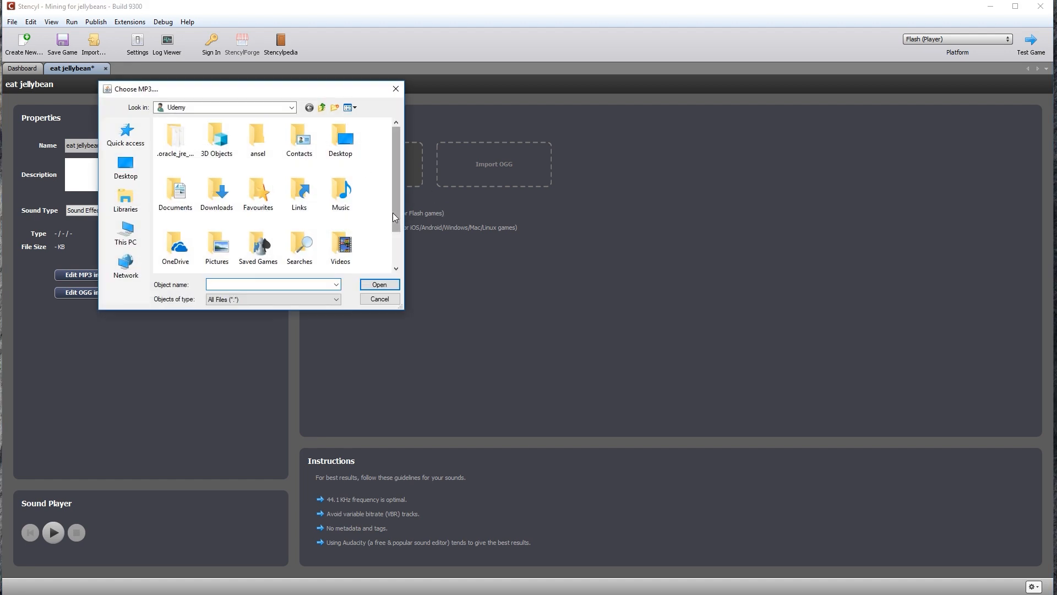
pyautogui.doubleClick(217, 192)
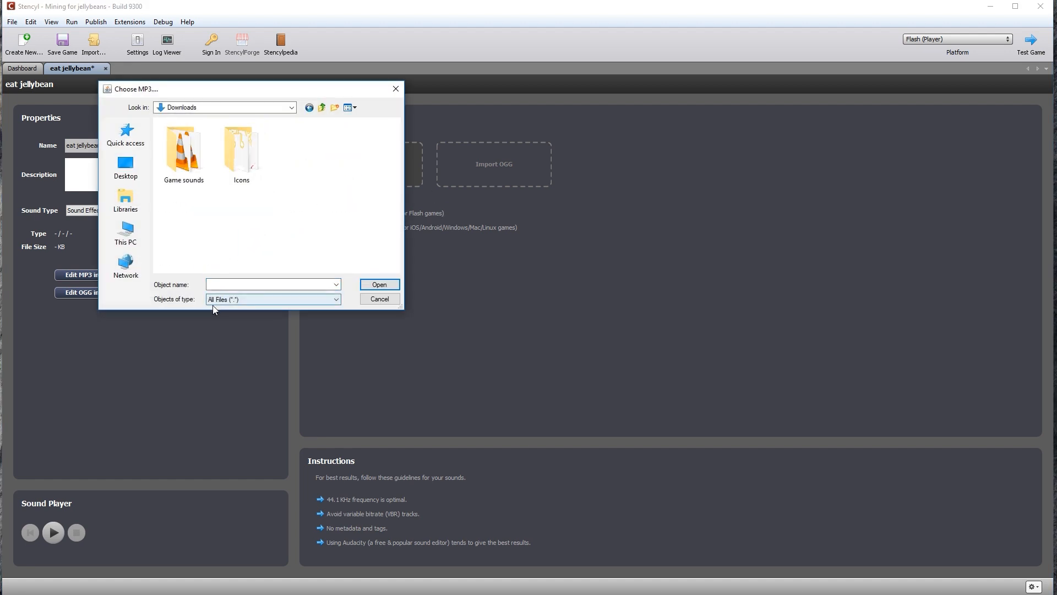
pyautogui.doubleClick(198, 159)
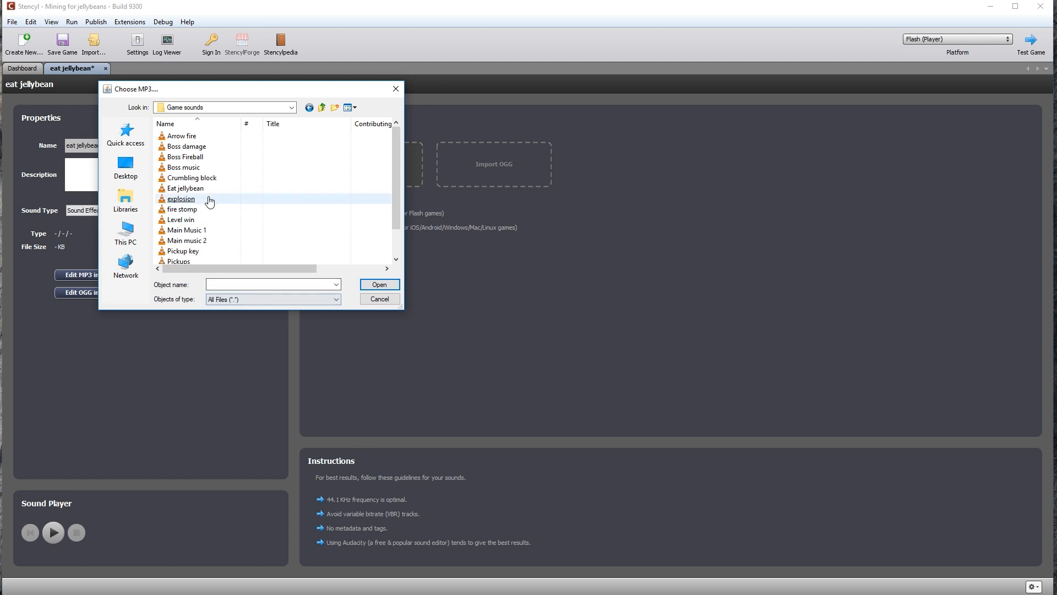
pyautogui.click(187, 188)
pyautogui.click(191, 188)
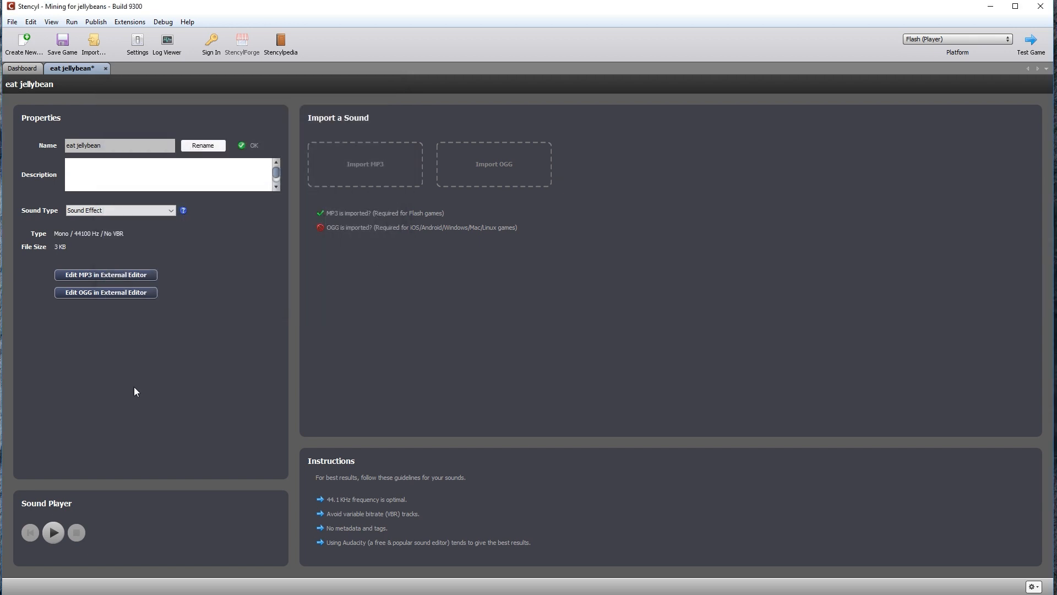
pyautogui.click(53, 532)
pyautogui.hotkey('ctrl', 's')
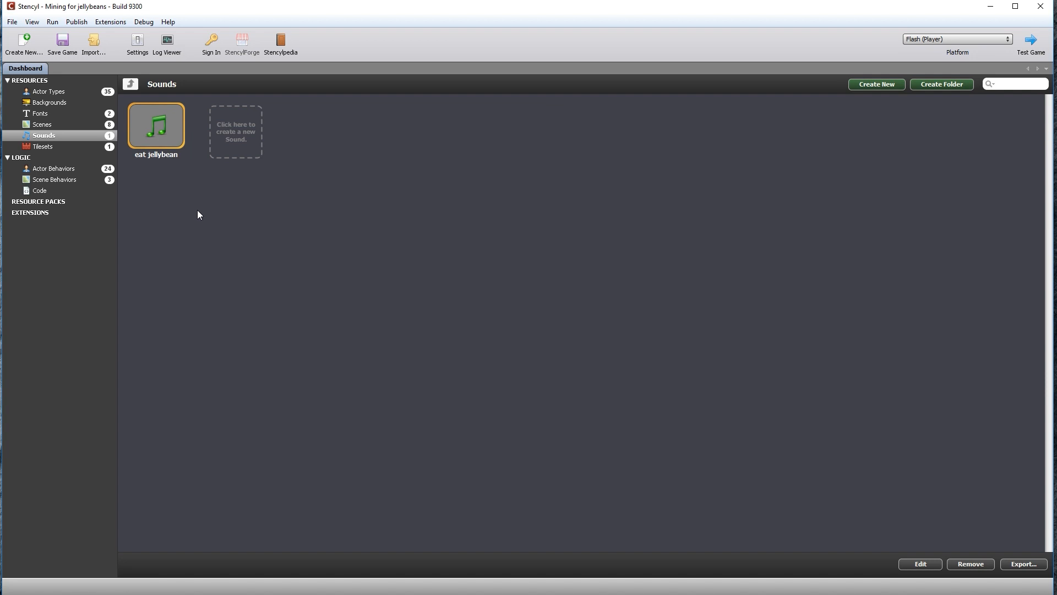
# Open the jellybean actor type's event that handles its collision with the player
pyautogui.click(54, 91)
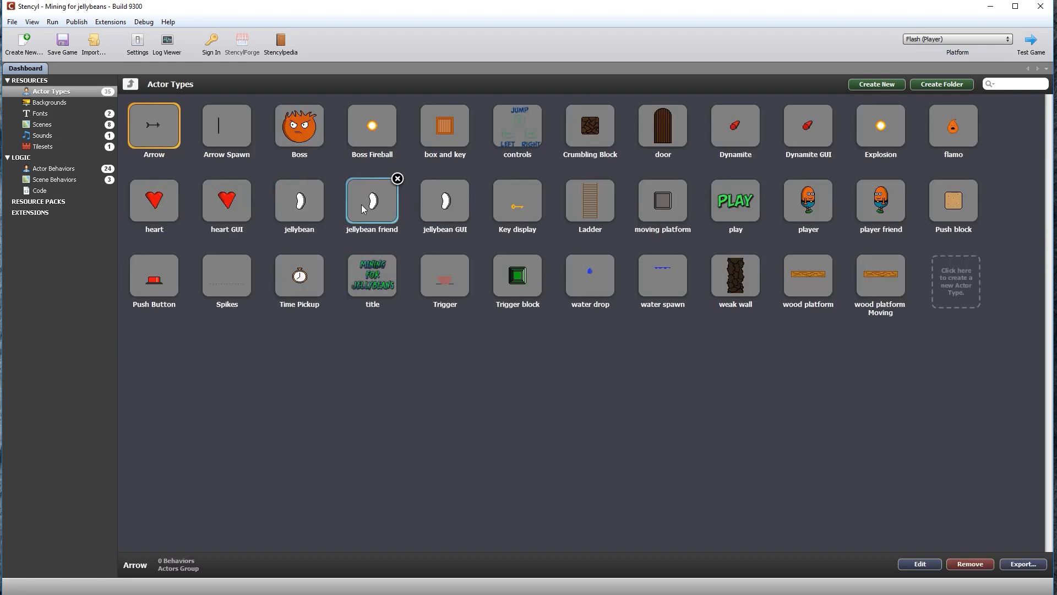
pyautogui.doubleClick(301, 213)
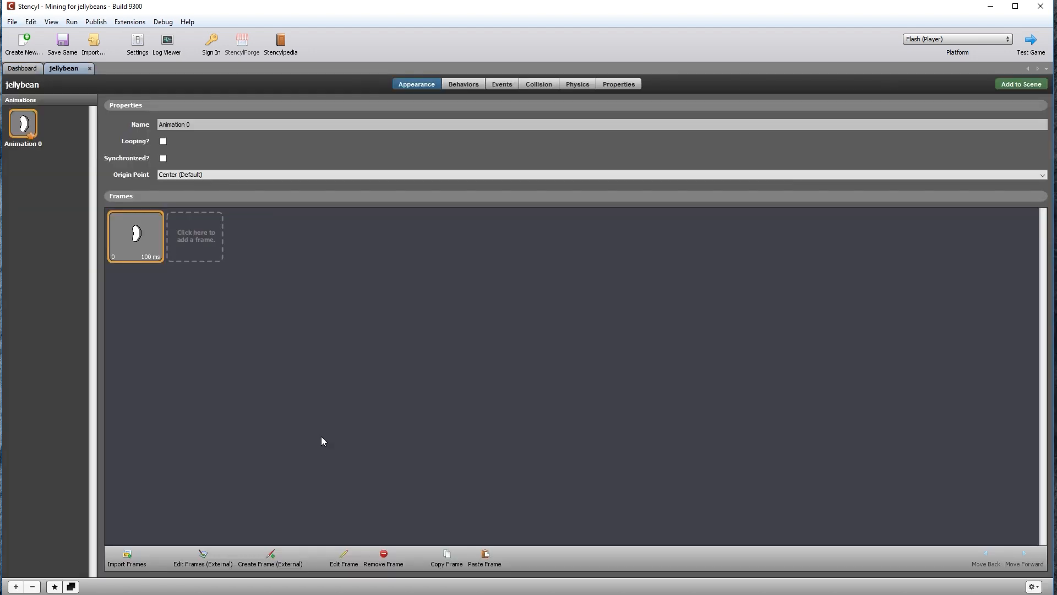
pyautogui.click(469, 85)
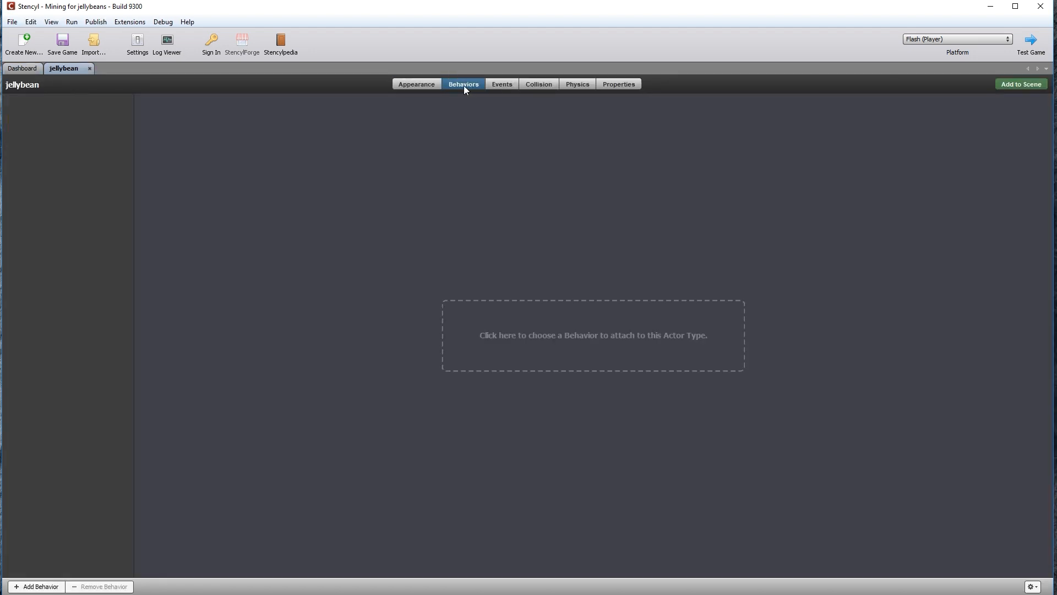
pyautogui.click(501, 83)
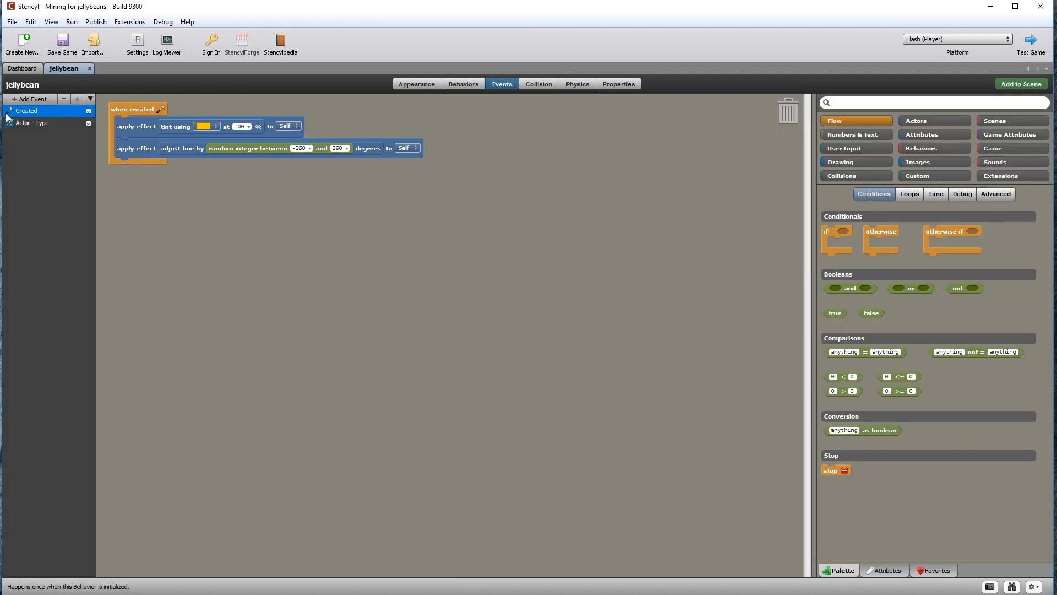
pyautogui.click(41, 125)
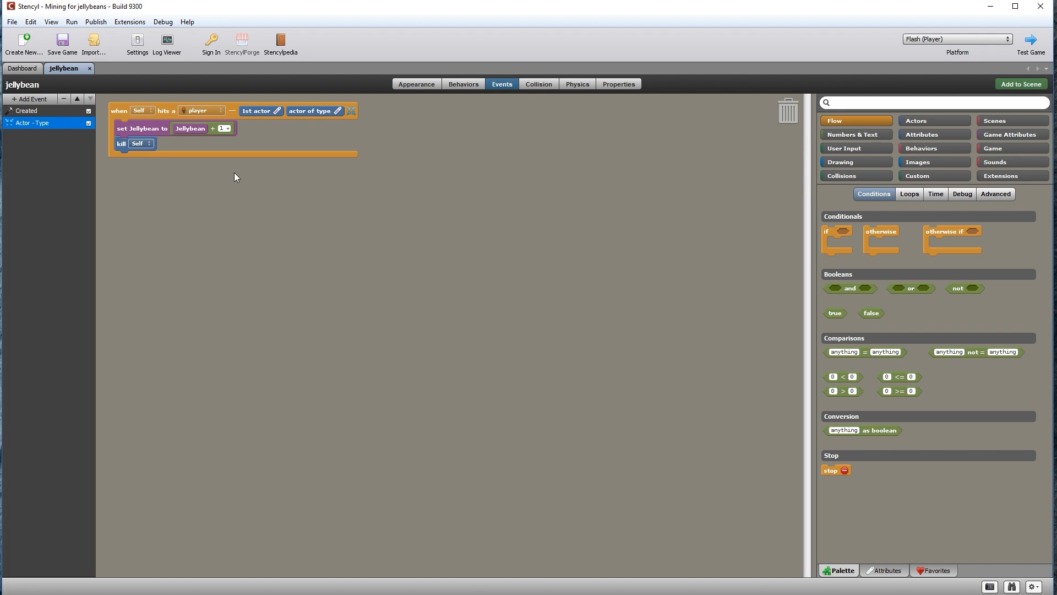
# Insert a play-sound-on-channel block above the kill block, set to play eat jellybean on channel 1
pyautogui.click(997, 163)
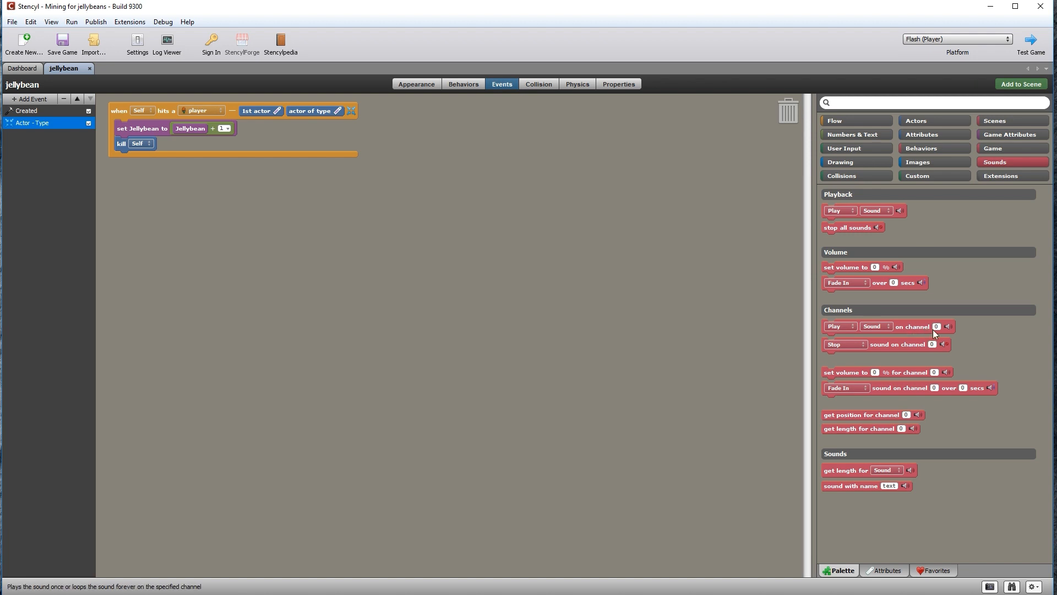
pyautogui.moveTo(910, 327); pyautogui.dragTo(236, 138)
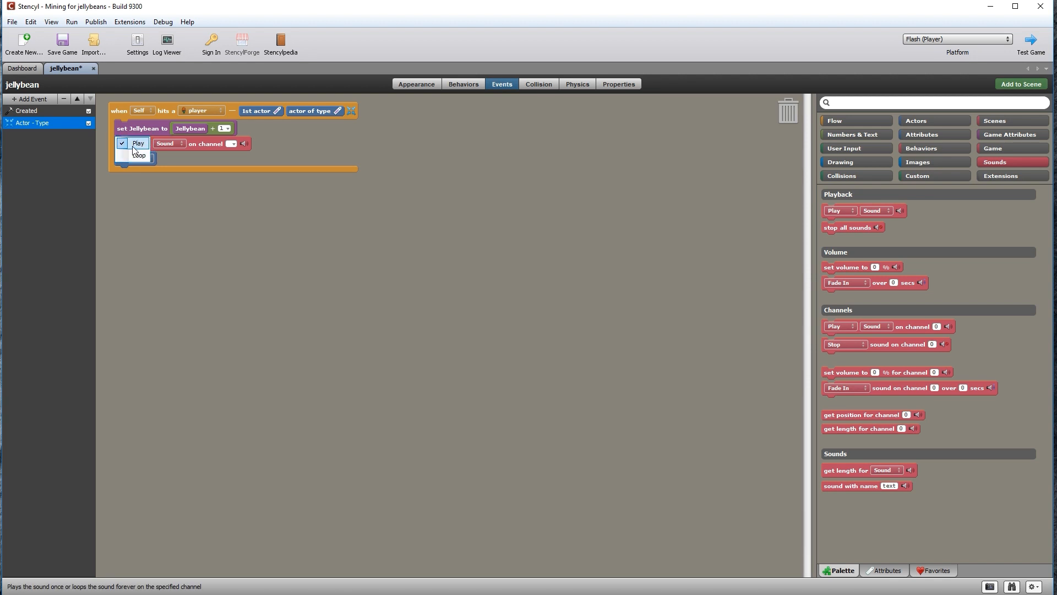
pyautogui.click(170, 160)
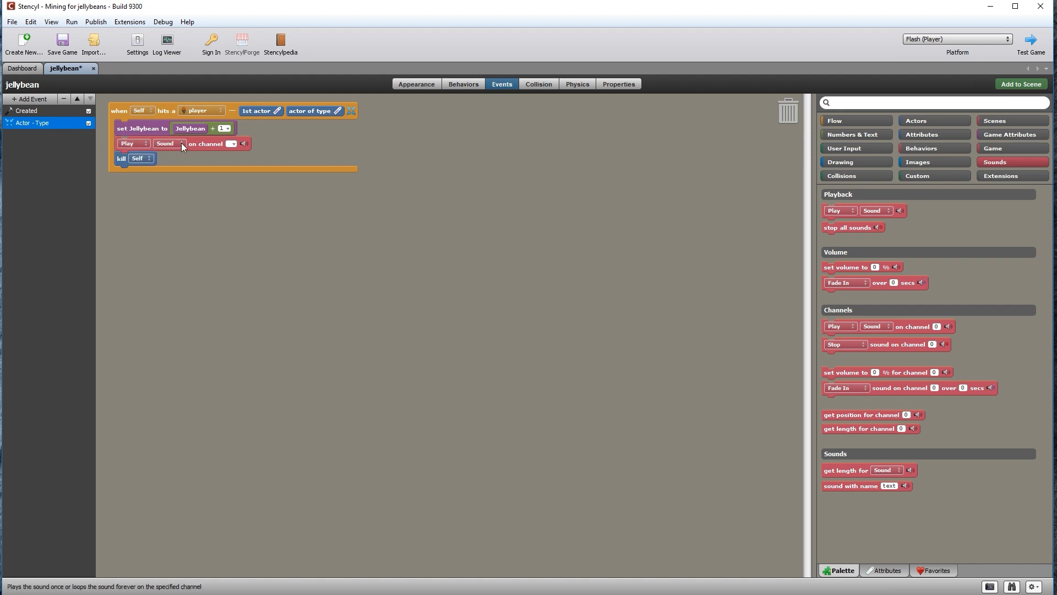
pyautogui.click(180, 144)
pyautogui.click(188, 142)
pyautogui.click(483, 231)
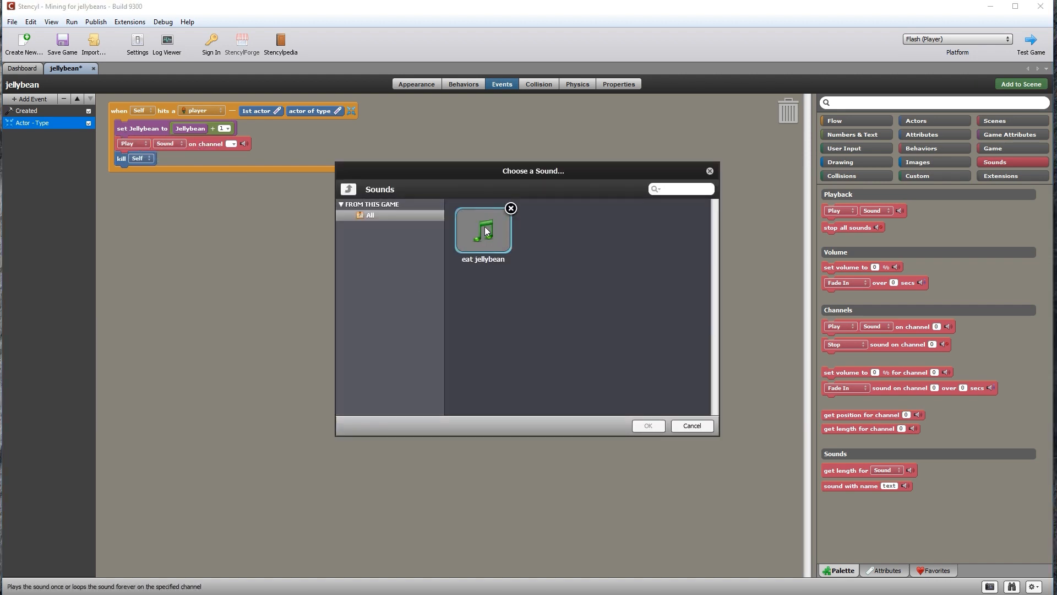
pyautogui.click(648, 426)
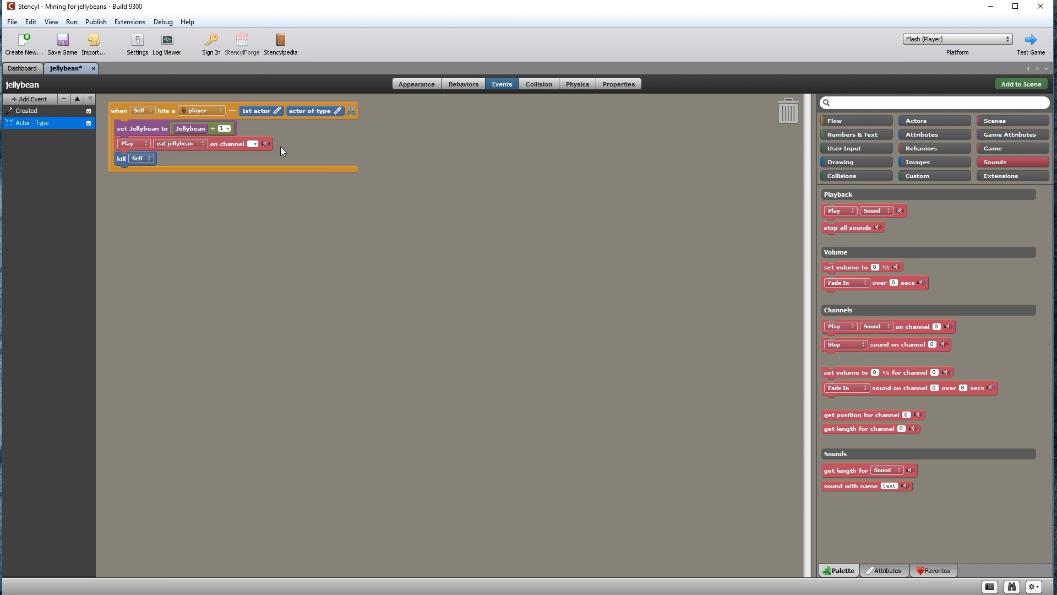
pyautogui.click(253, 144)
pyautogui.write('1')
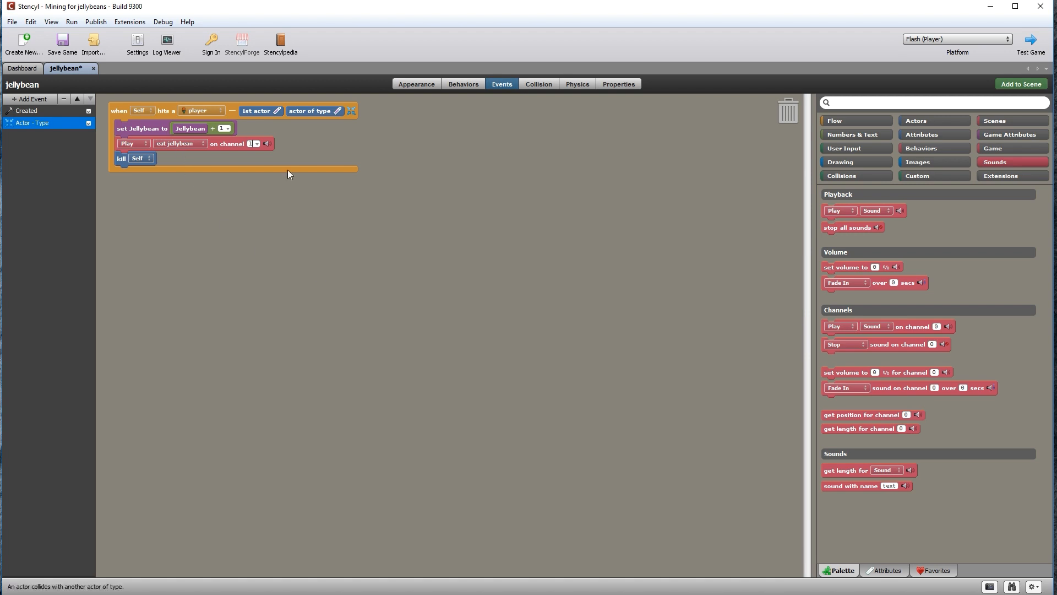
# Close the jellybean actor type and launch a test of the Level 1 scene
pyautogui.click(96, 70)
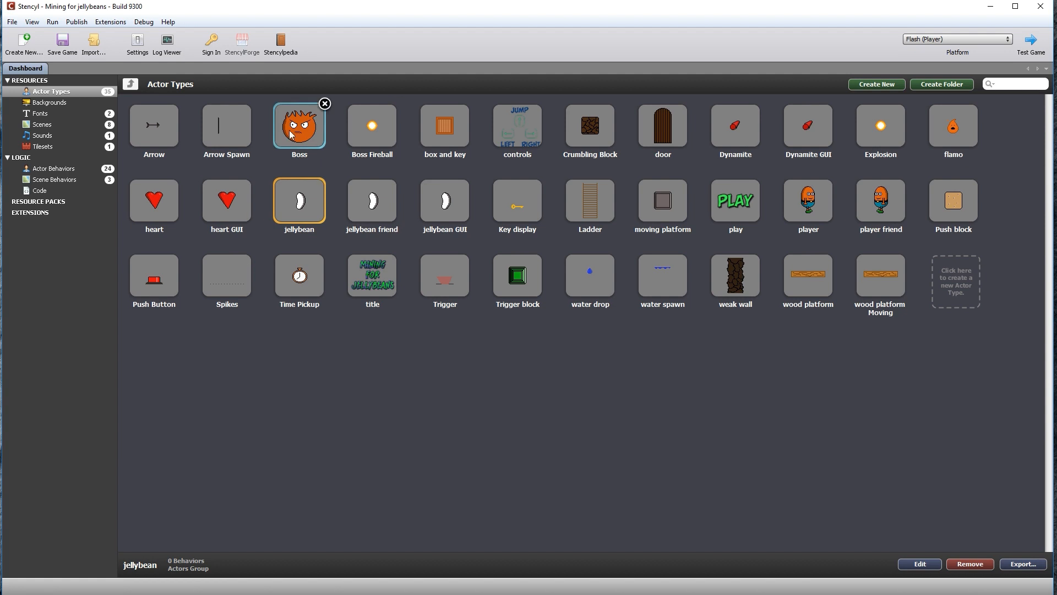
pyautogui.click(43, 124)
pyautogui.doubleClick(162, 128)
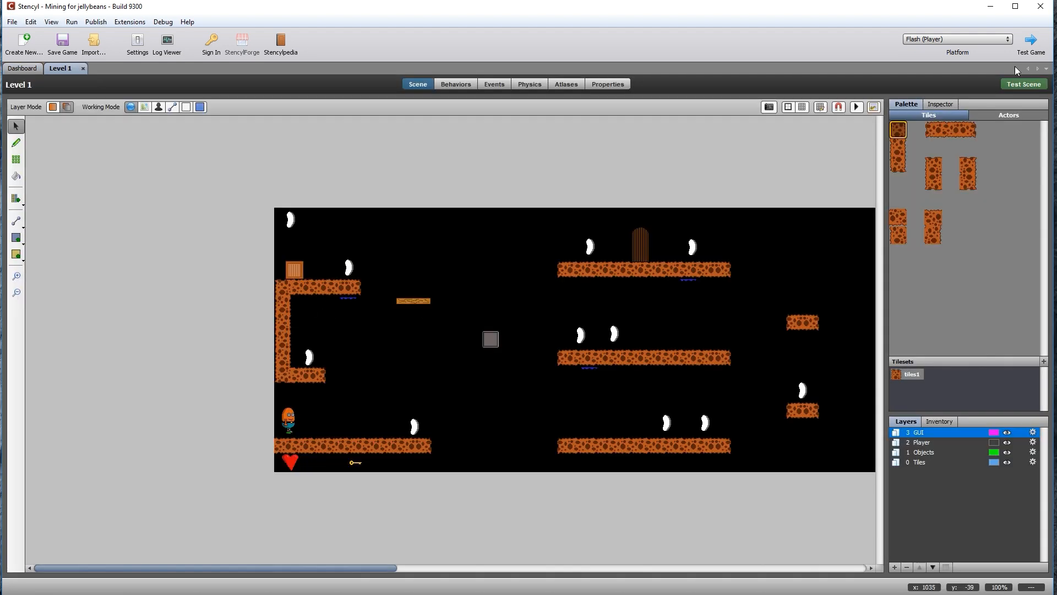
pyautogui.click(1025, 85)
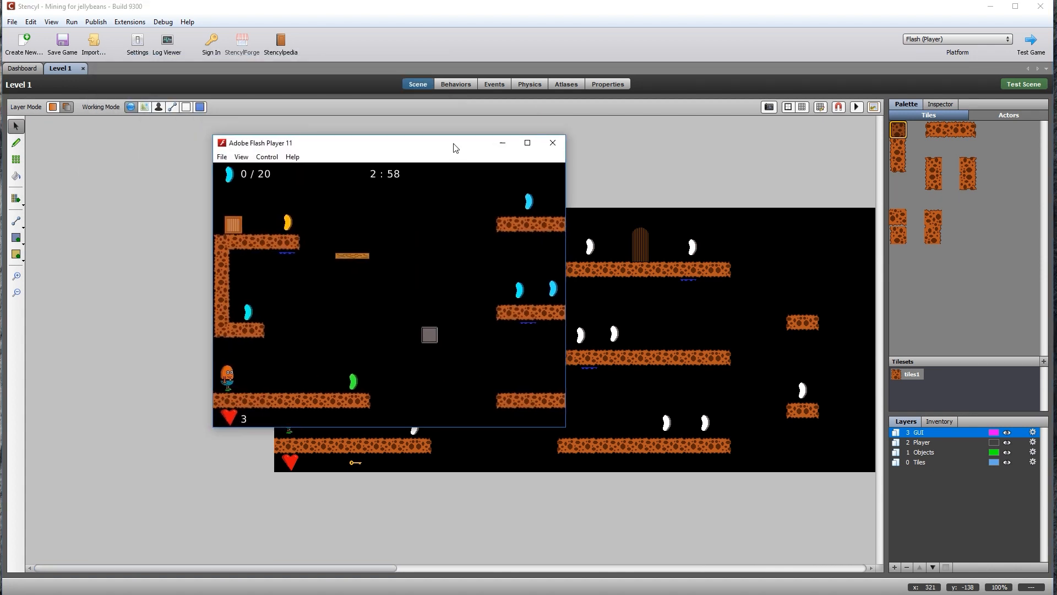
# Play-test Level 1 by moving the player back and forth and jumping to collect jellybeans and check the sound
pyautogui.press('Right')
pyautogui.press('Right')
pyautogui.press('Right')
pyautogui.press('Left')
pyautogui.press('Left')
pyautogui.press('Up')
pyautogui.press('Right')
pyautogui.press('Right')
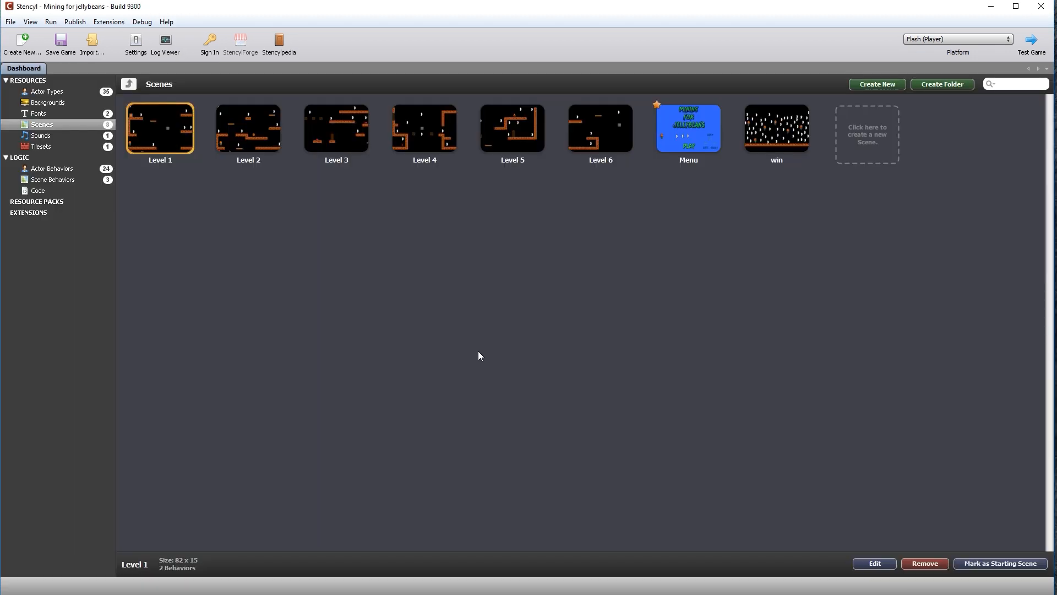
# Examine the water drop actor type's behaviors and its collision event, and return to the dashboard
pyautogui.click(47, 91)
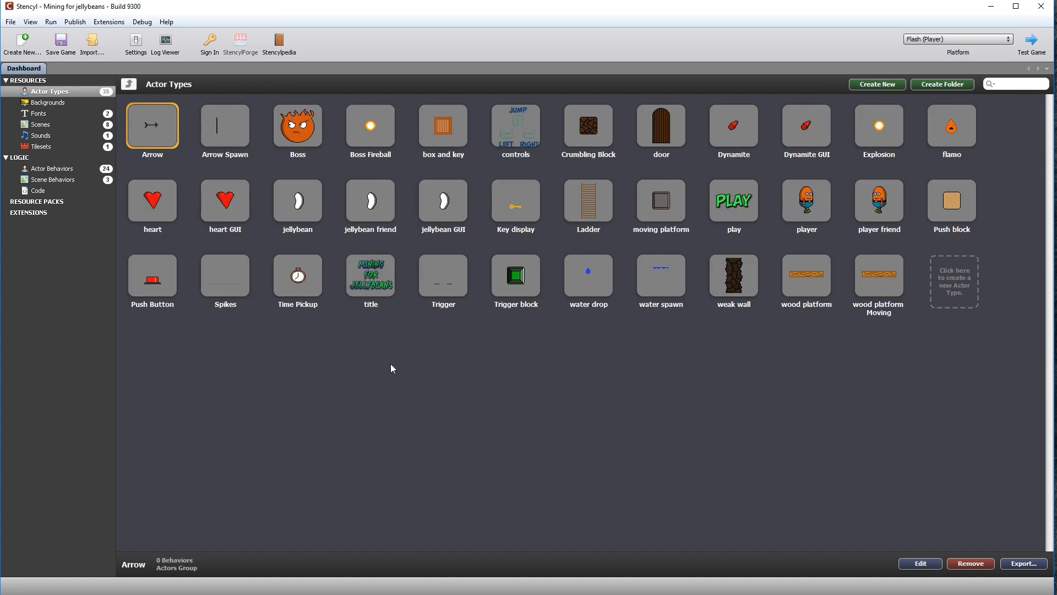
pyautogui.moveTo(578, 283)
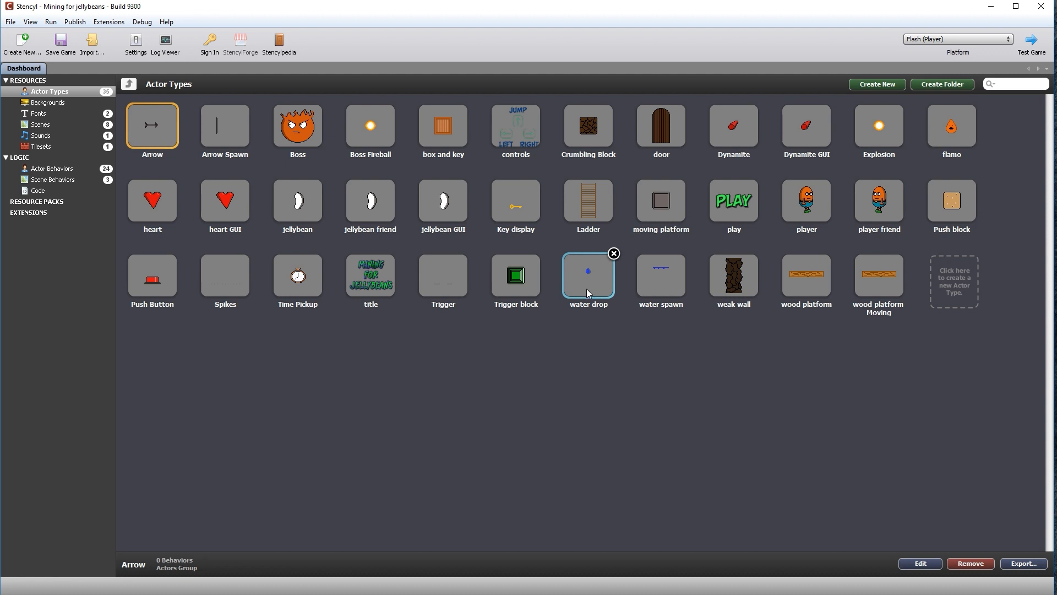
pyautogui.doubleClick(592, 285)
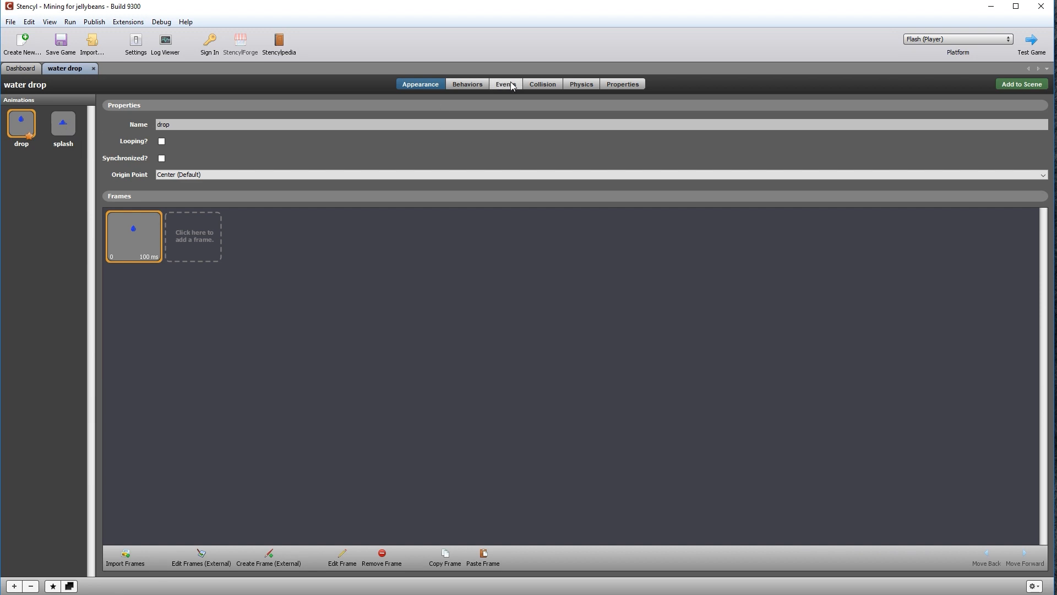
pyautogui.click(467, 83)
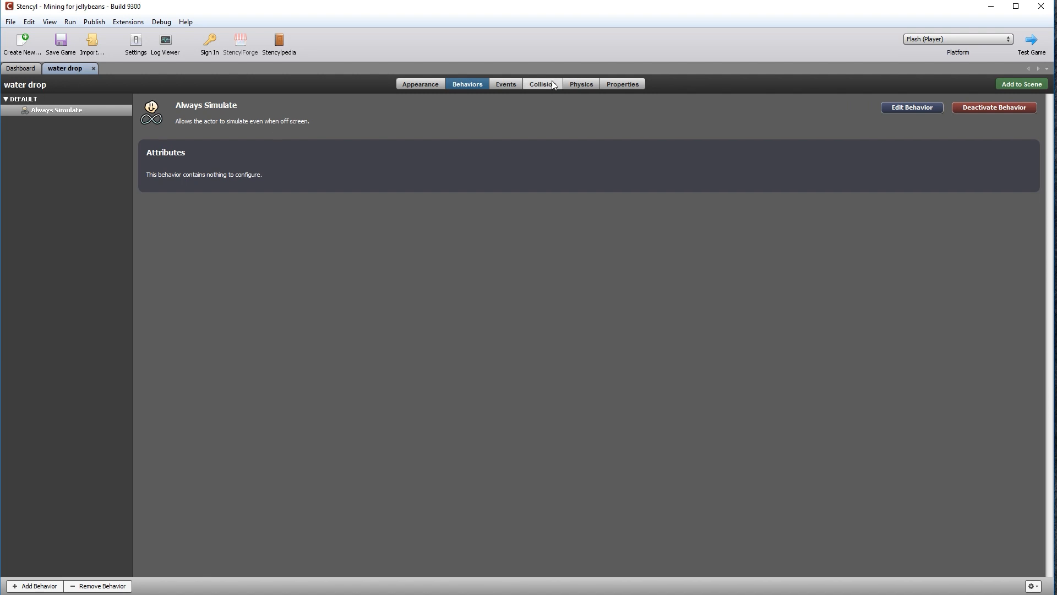
pyautogui.click(506, 83)
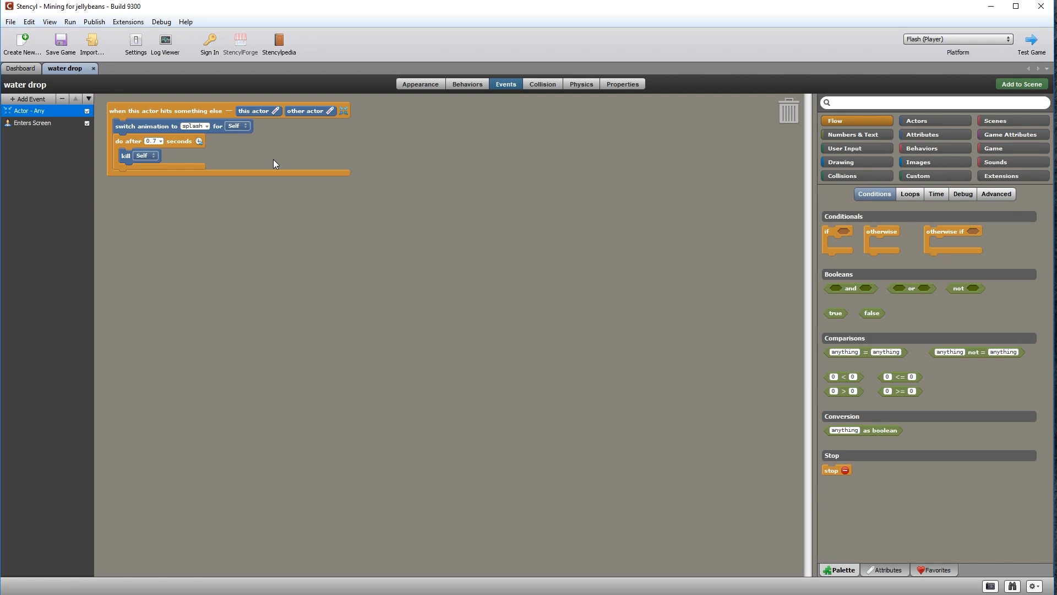
pyautogui.click(22, 69)
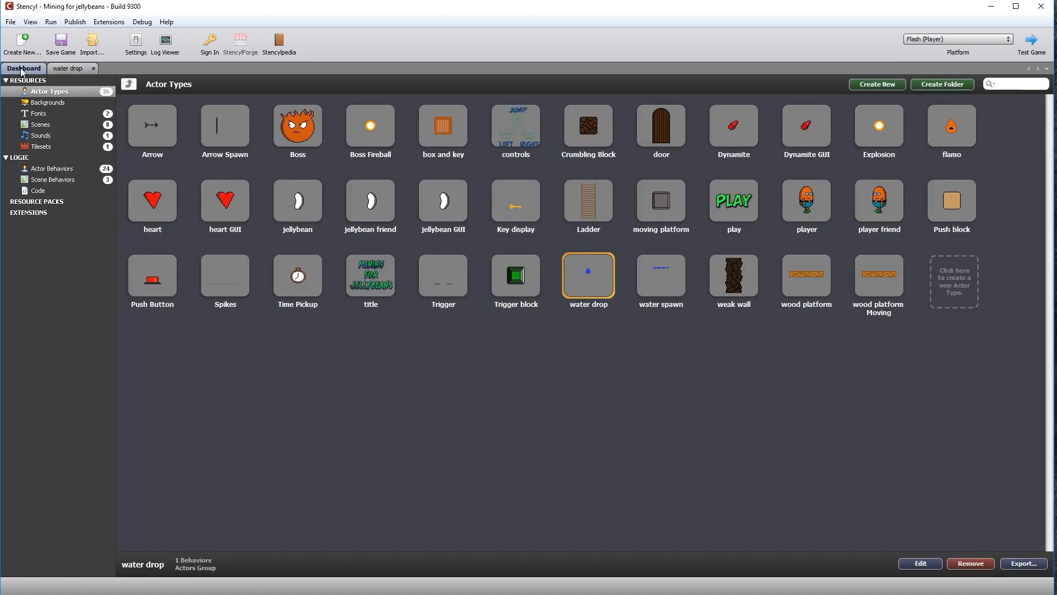
# Create a new sound resource named "water drop sound"
pyautogui.click(41, 136)
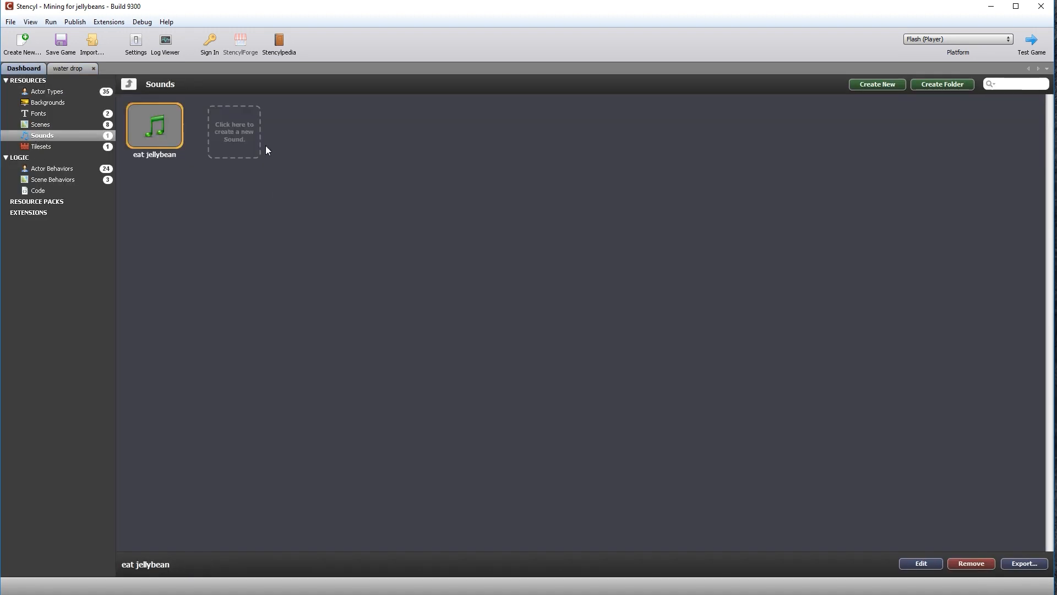
pyautogui.click(219, 126)
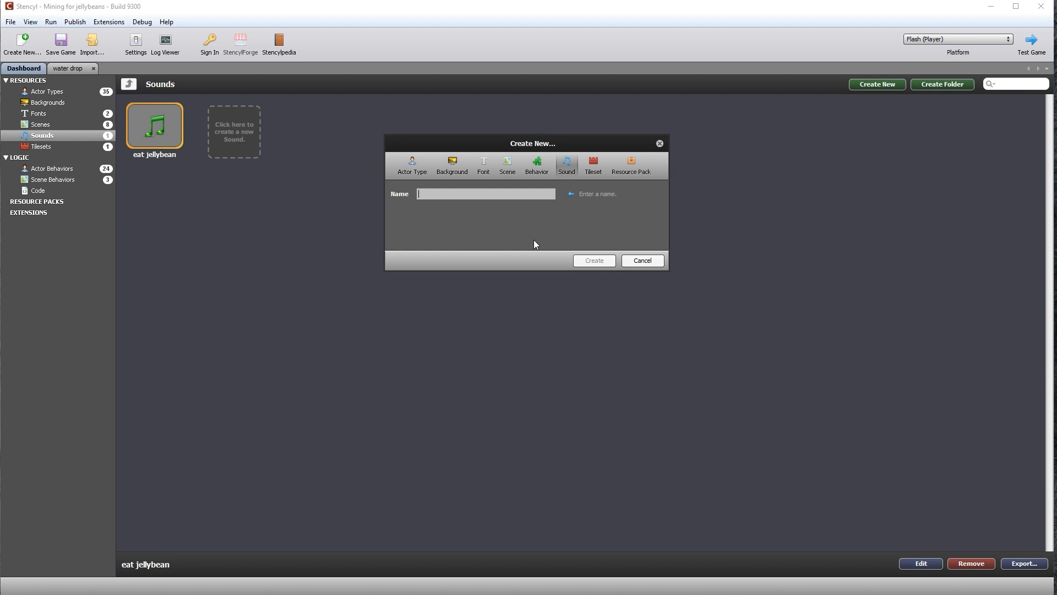
pyautogui.write('water drop sound')
pyautogui.click(601, 260)
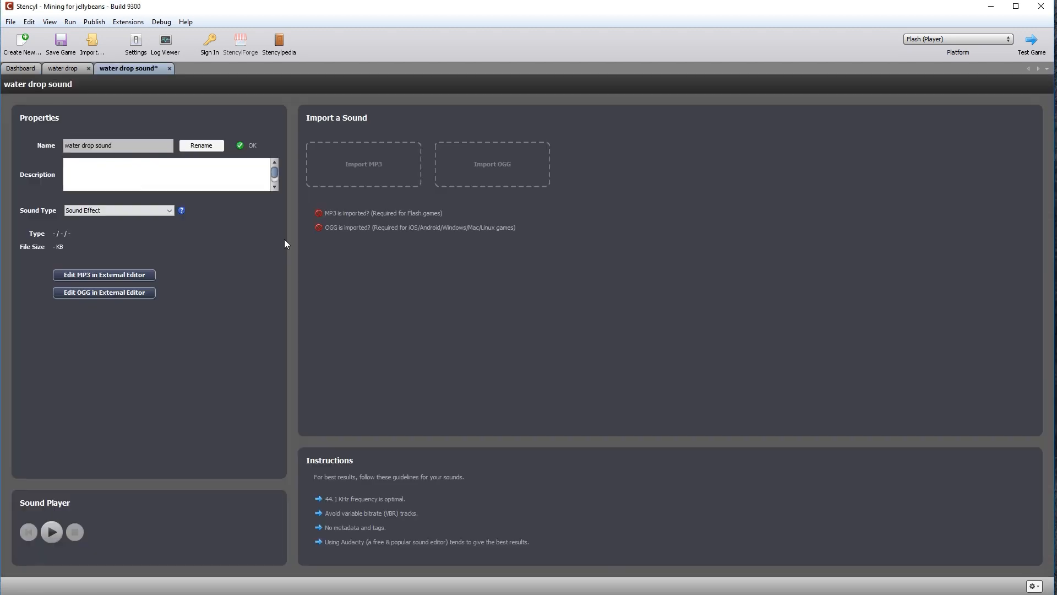
# Import the water drop MP3 from the Game sounds folder in Downloads into the new sound
pyautogui.click(374, 161)
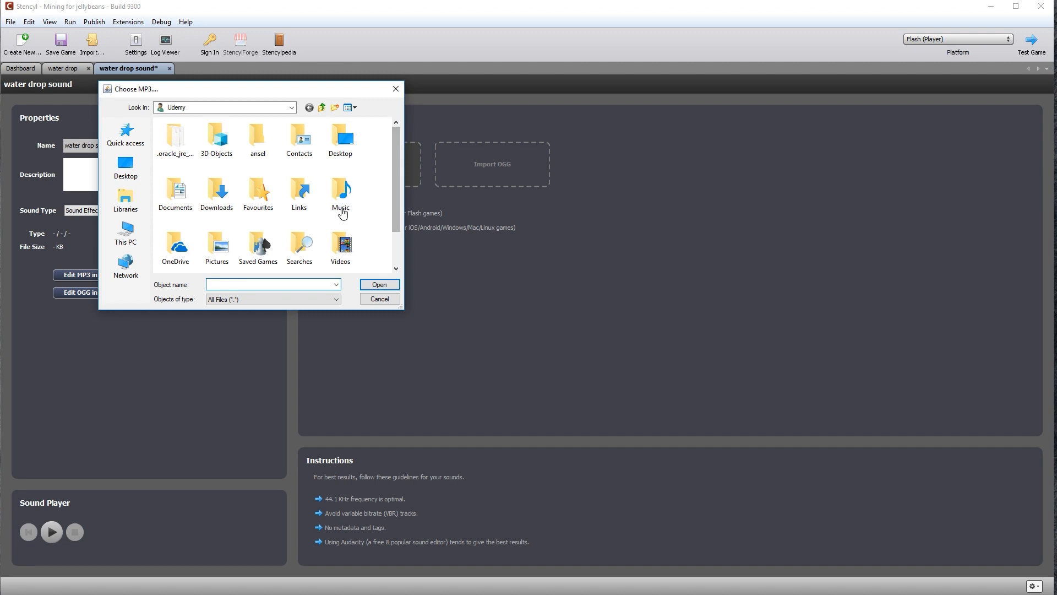
pyautogui.doubleClick(228, 197)
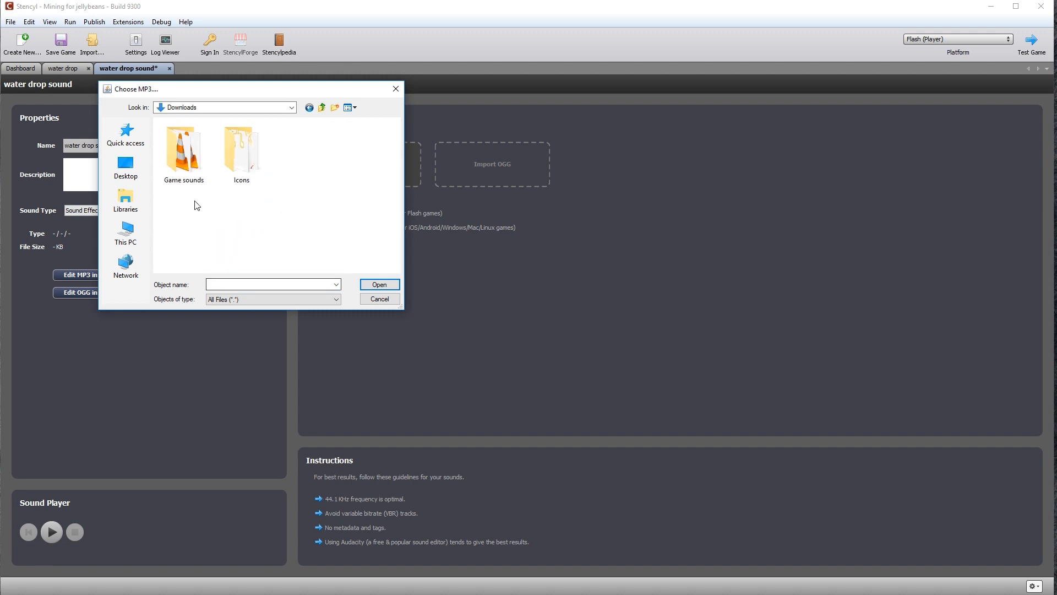
pyautogui.doubleClick(184, 150)
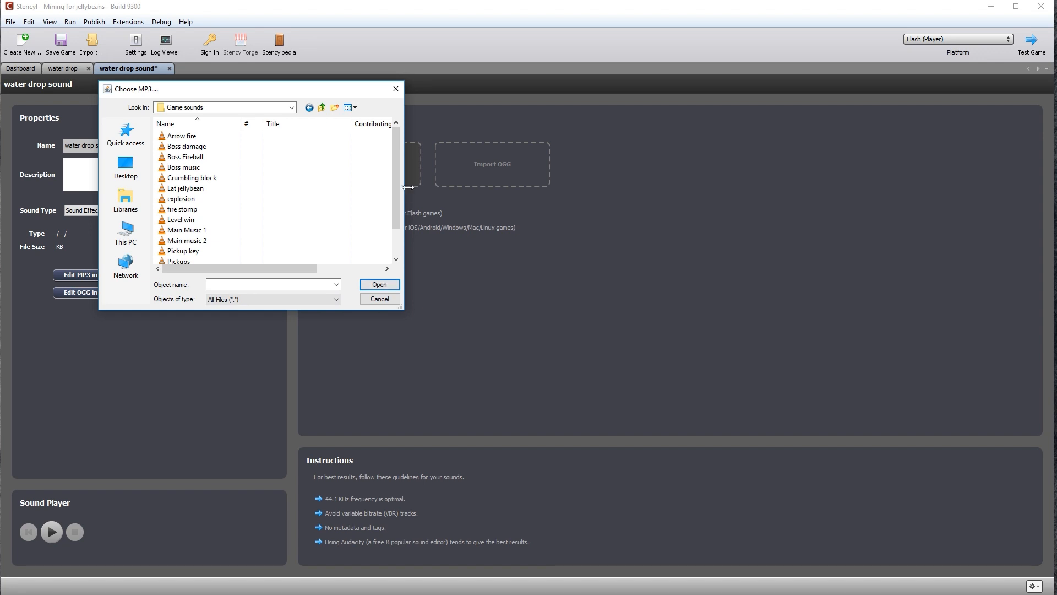
pyautogui.scroll(-1, 395, 198)
pyautogui.doubleClick(182, 251)
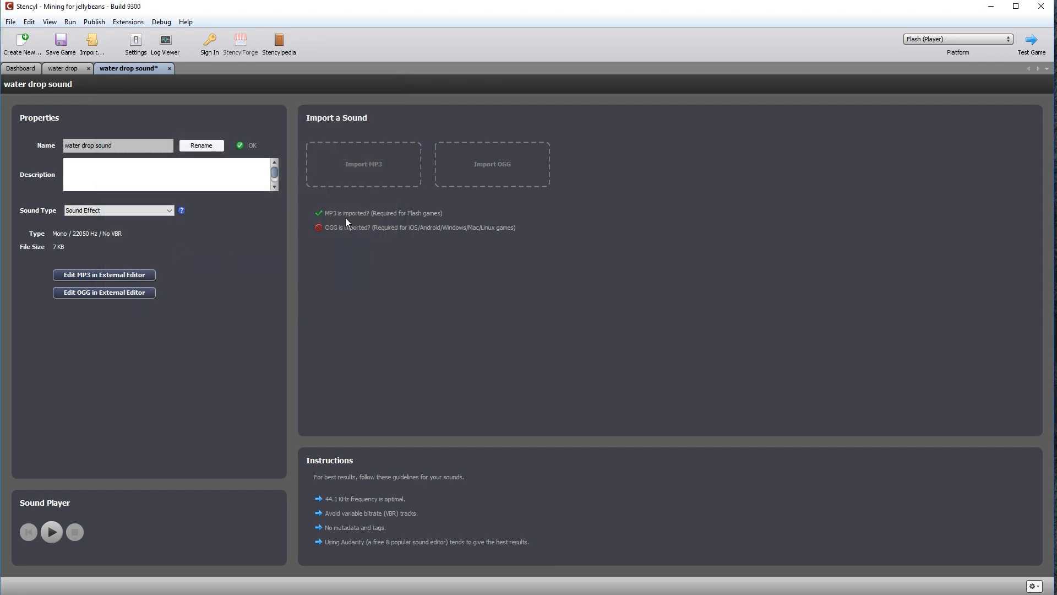
# Listen to the imported water drop sound and its source file in the Game sounds folder, and save and close the sound
pyautogui.click(51, 531)
pyautogui.click(257, 594)
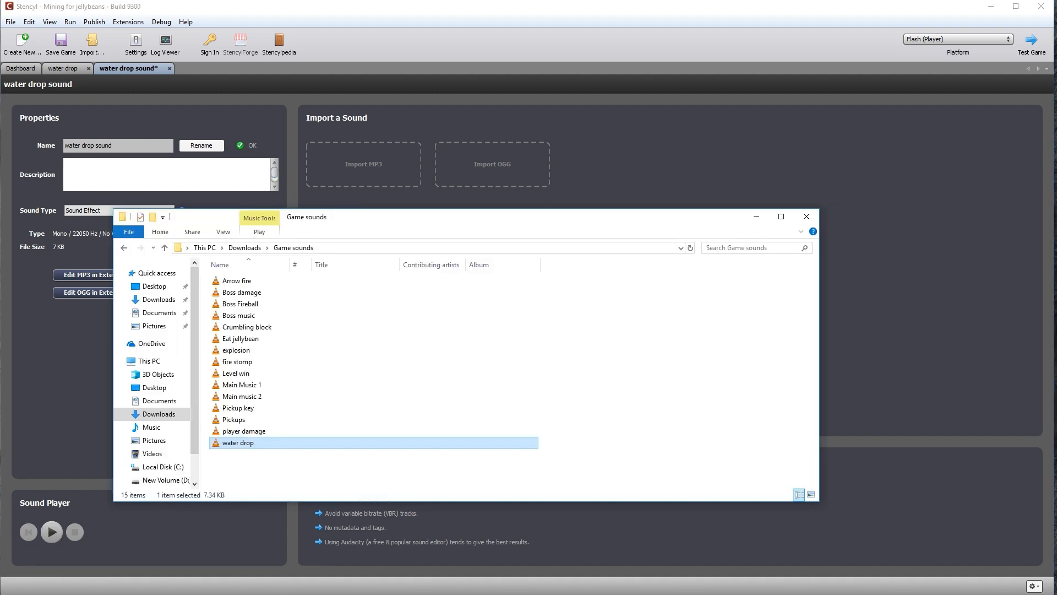
pyautogui.doubleClick(238, 444)
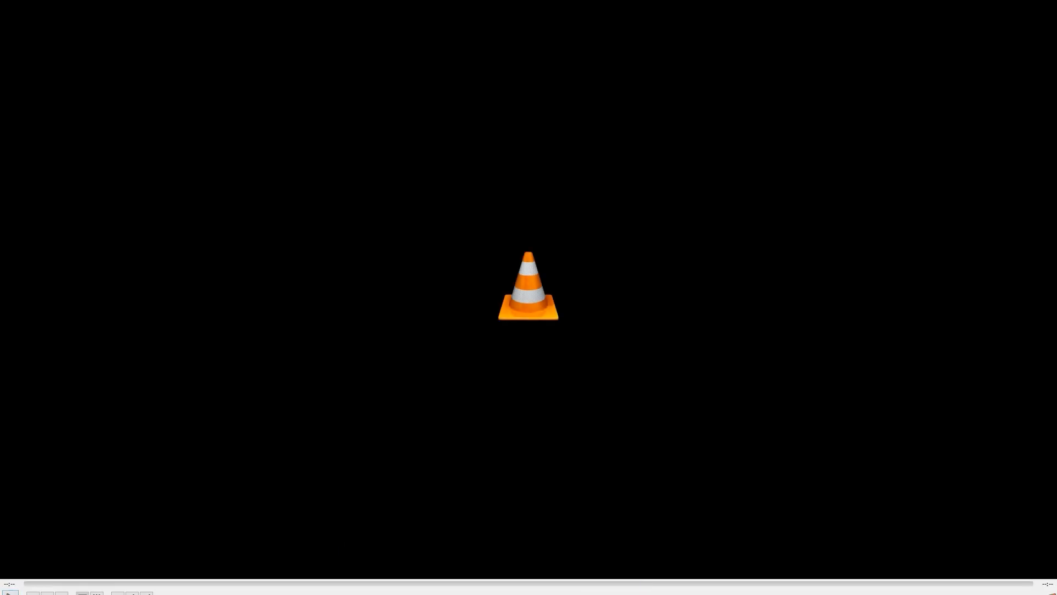
pyautogui.click(1044, 1)
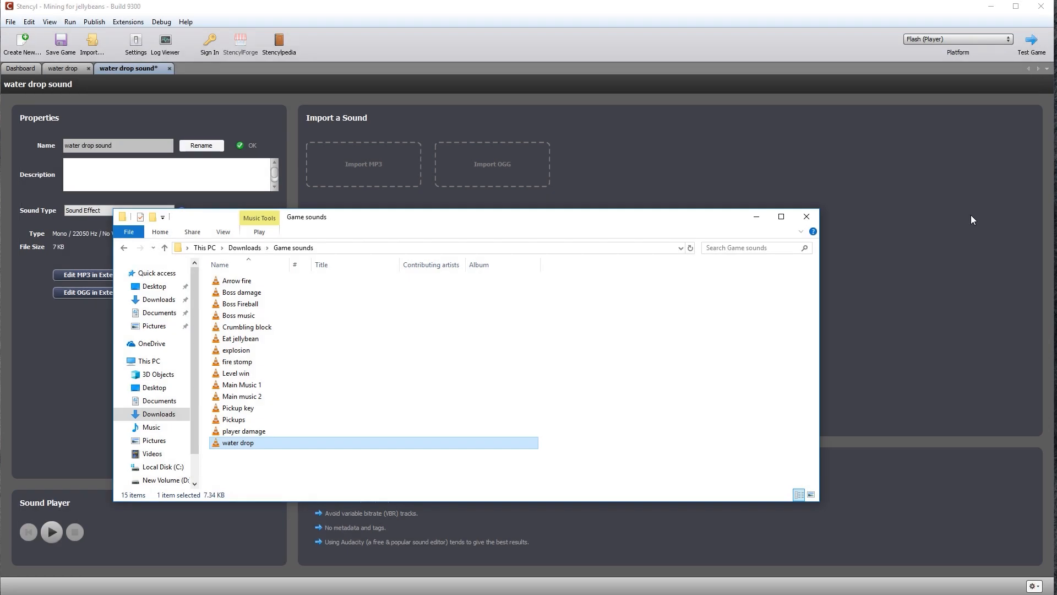
pyautogui.click(758, 215)
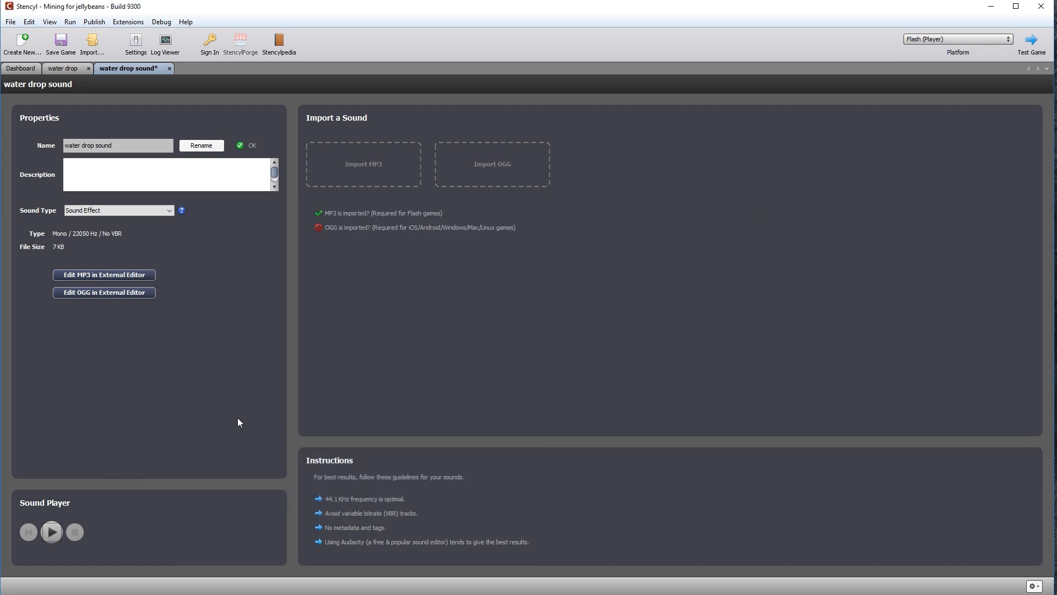
pyautogui.hotkey('ctrl', 's')
pyautogui.hotkey('ctrl', 'w')
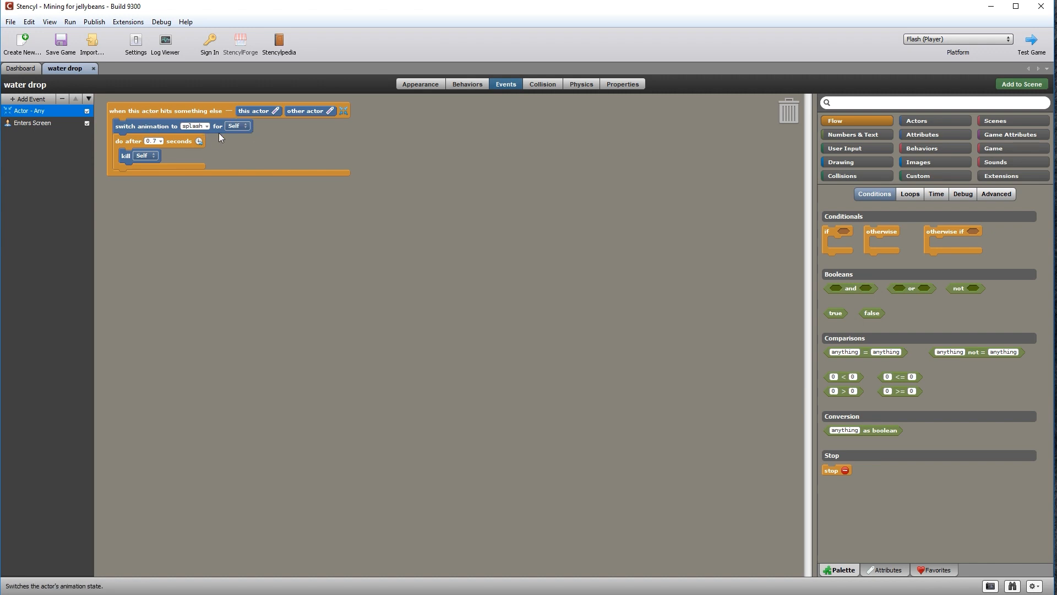
# Insert a play-sound-on-channel block below the splash animation switch, set to play water drop sound on channel 2
pyautogui.click(1025, 161)
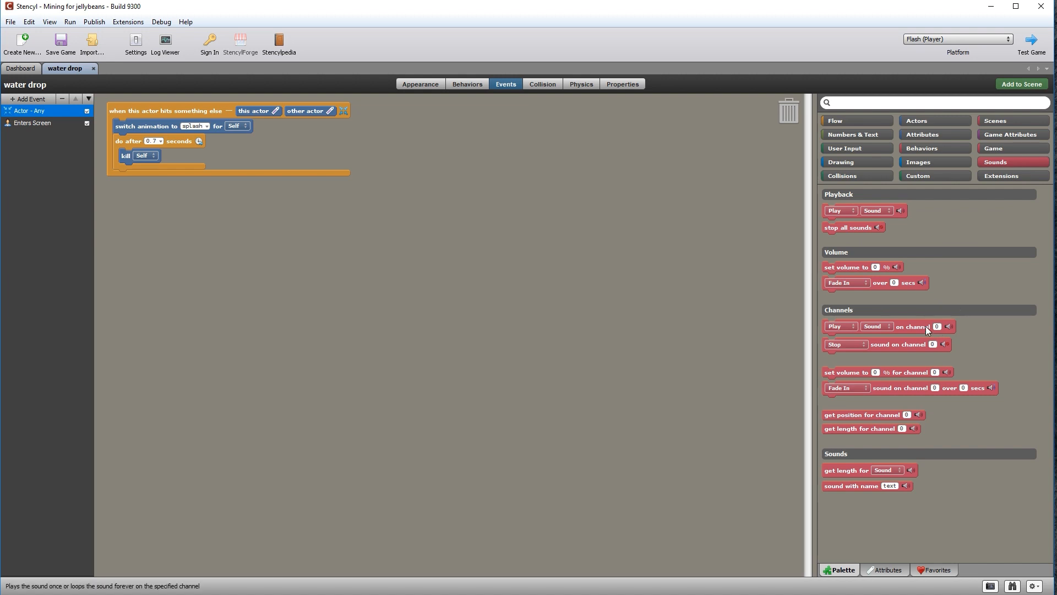
pyautogui.moveTo(918, 325); pyautogui.dragTo(262, 138)
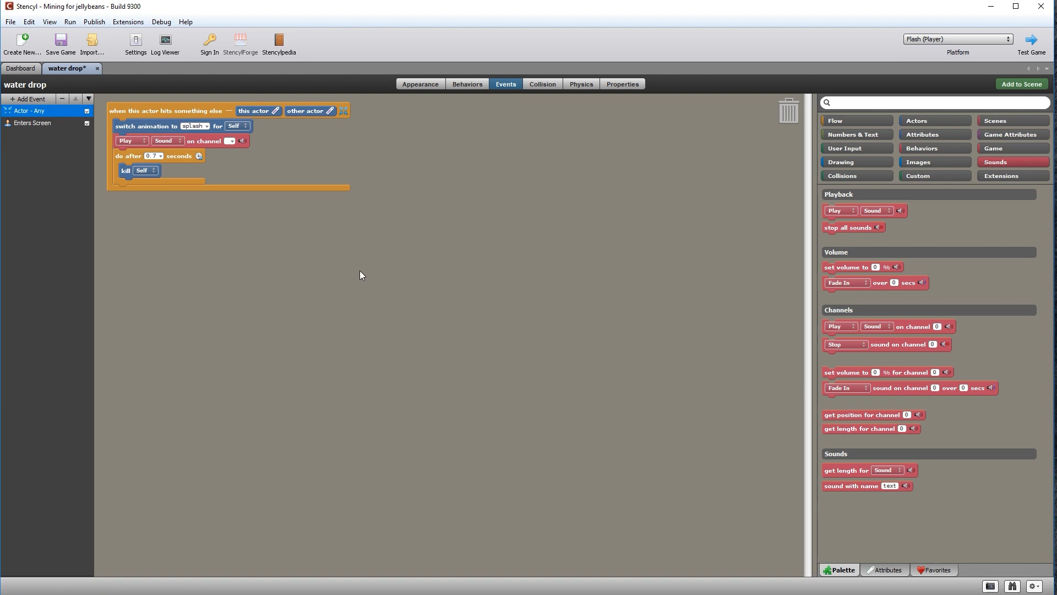
pyautogui.write('2')
pyautogui.click(171, 141)
pyautogui.click(174, 142)
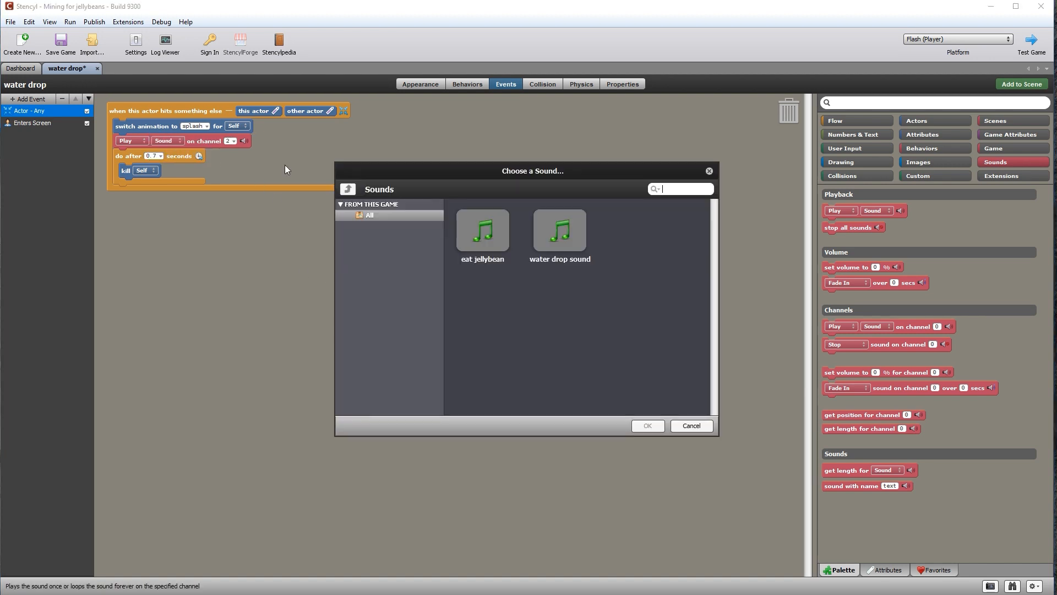
pyautogui.doubleClick(557, 230)
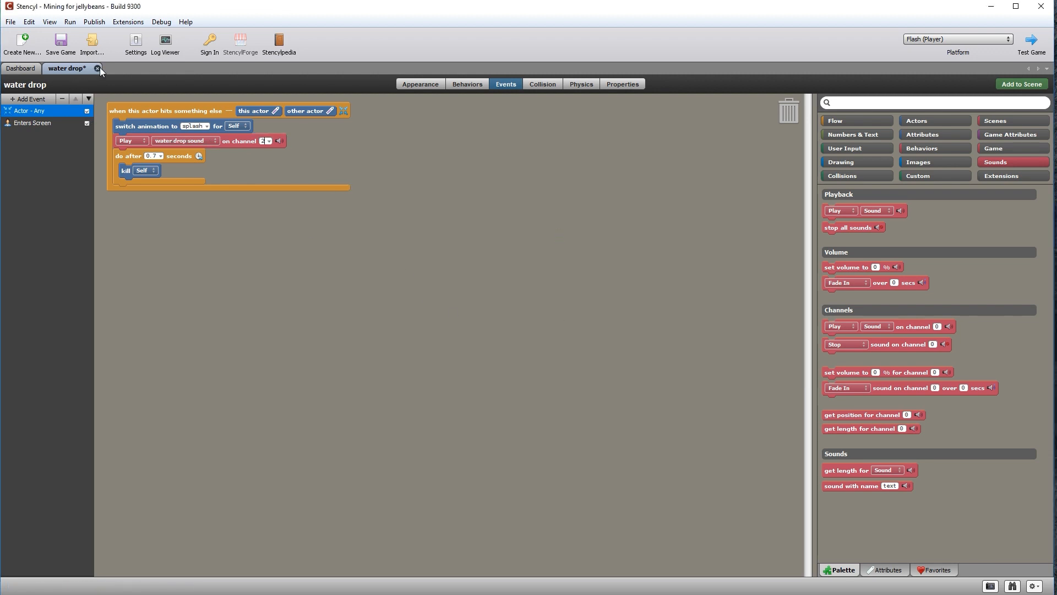
# Open the Level 1 scene, test it to hear the water drop sound, and close the game window
pyautogui.click(23, 69)
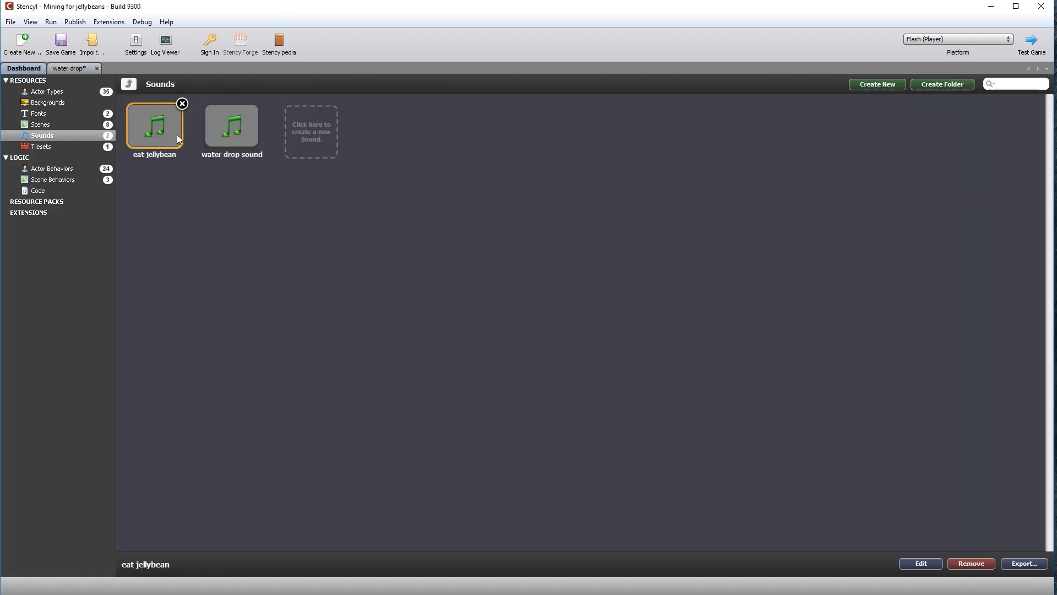
pyautogui.click(42, 124)
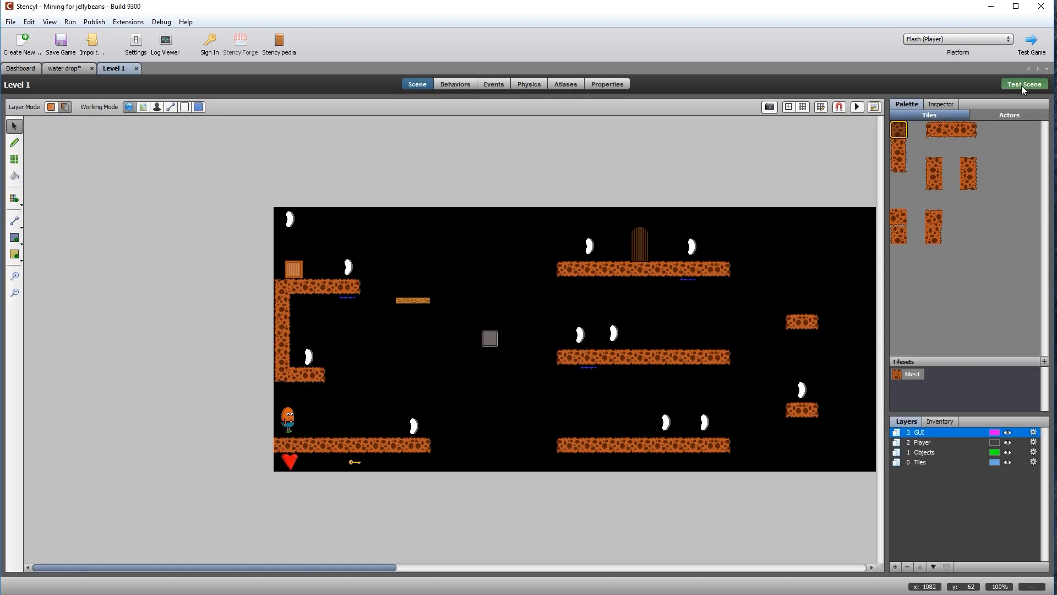
pyautogui.click(1026, 85)
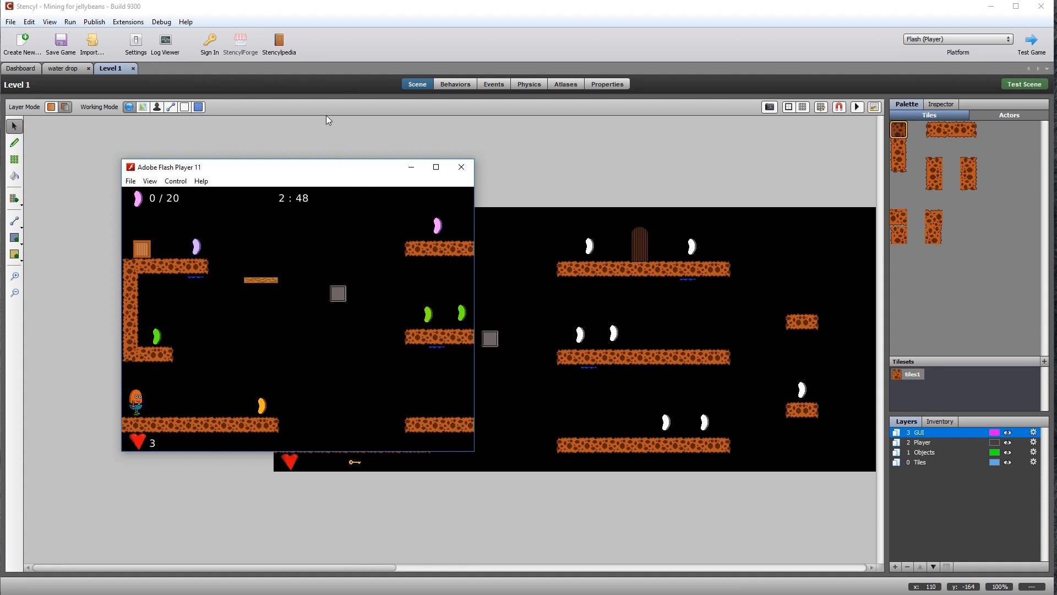
pyautogui.click(461, 167)
# Detach the play water drop sound block from the water drop's collision event and leave it loose on the canvas
pyautogui.click(68, 72)
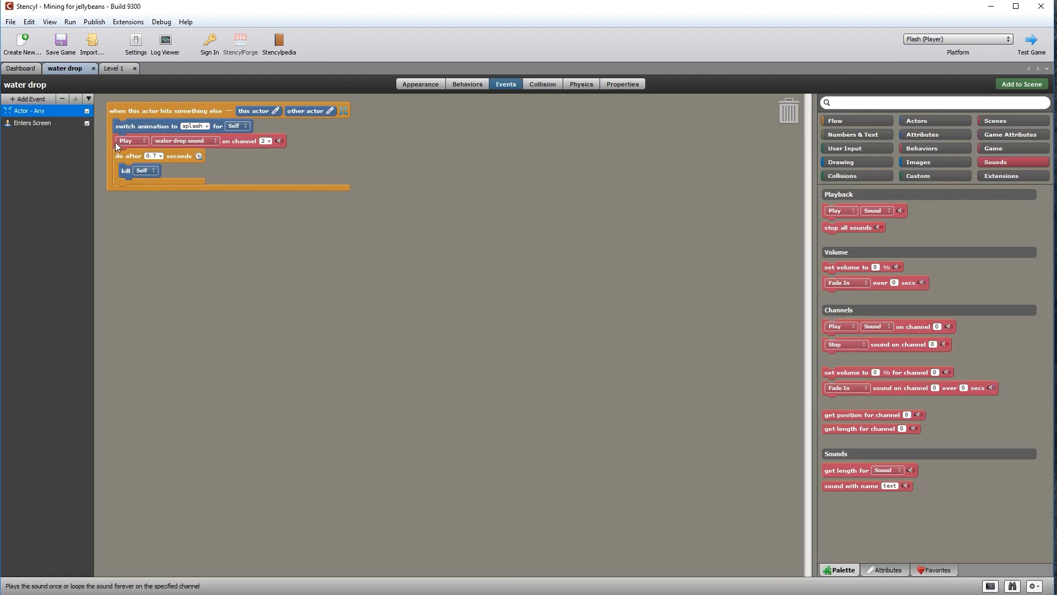
pyautogui.click(263, 141)
pyautogui.moveTo(231, 143); pyautogui.dragTo(349, 291)
pyautogui.moveTo(245, 304); pyautogui.dragTo(141, 139)
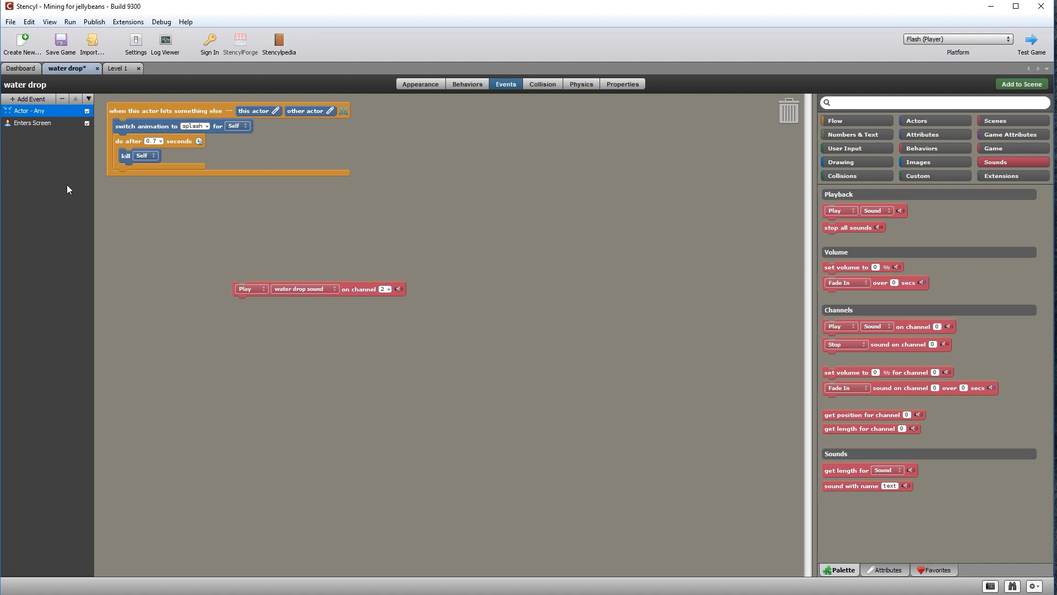
# Open the Player Damage actor behavior and examine how its Water Damage event triggers the DamagePlayer custom event
pyautogui.click(21, 68)
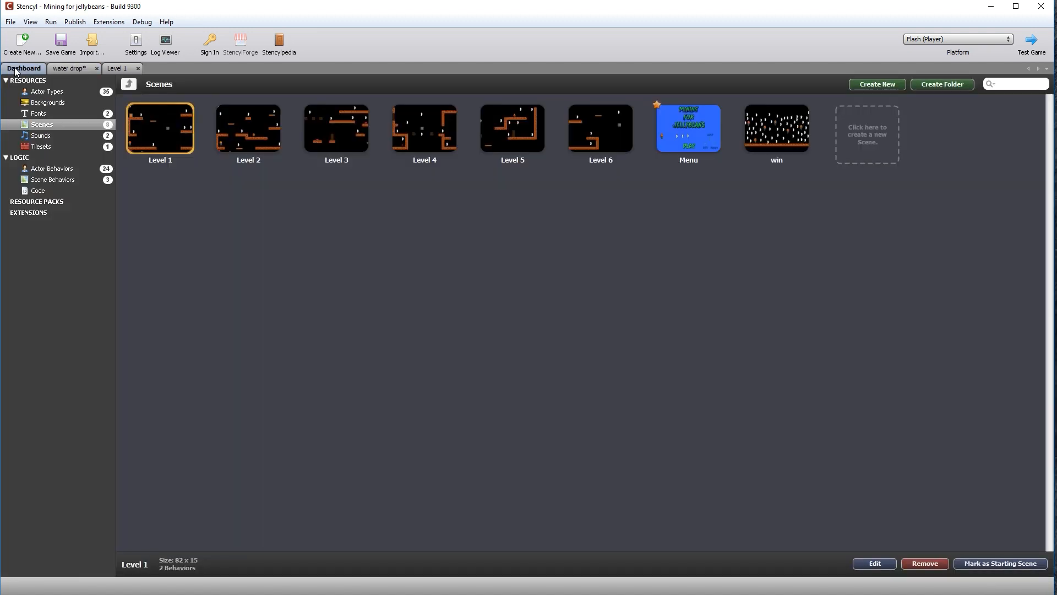
pyautogui.click(53, 169)
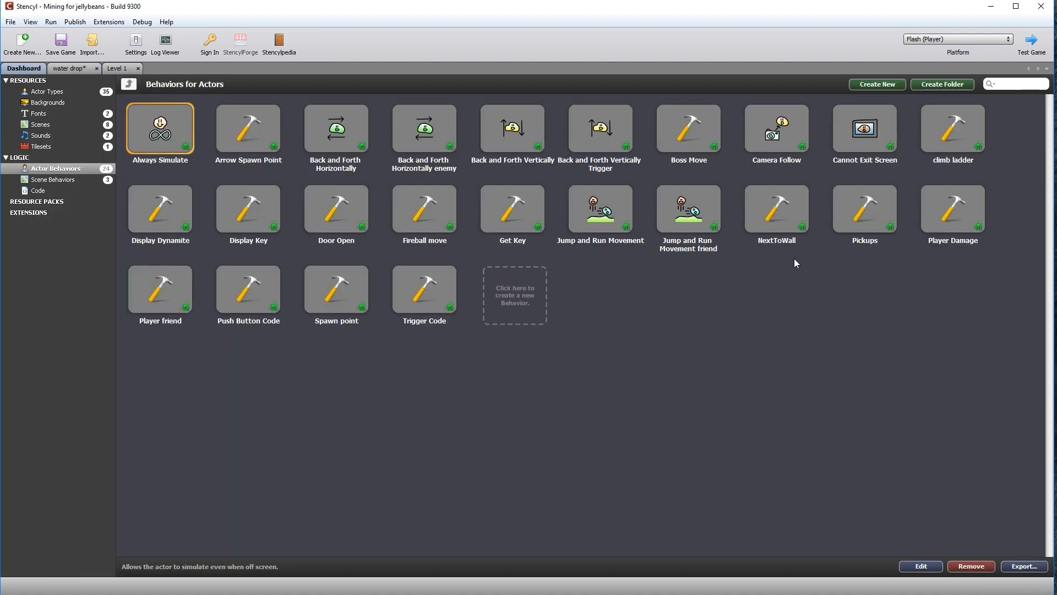
pyautogui.doubleClick(946, 213)
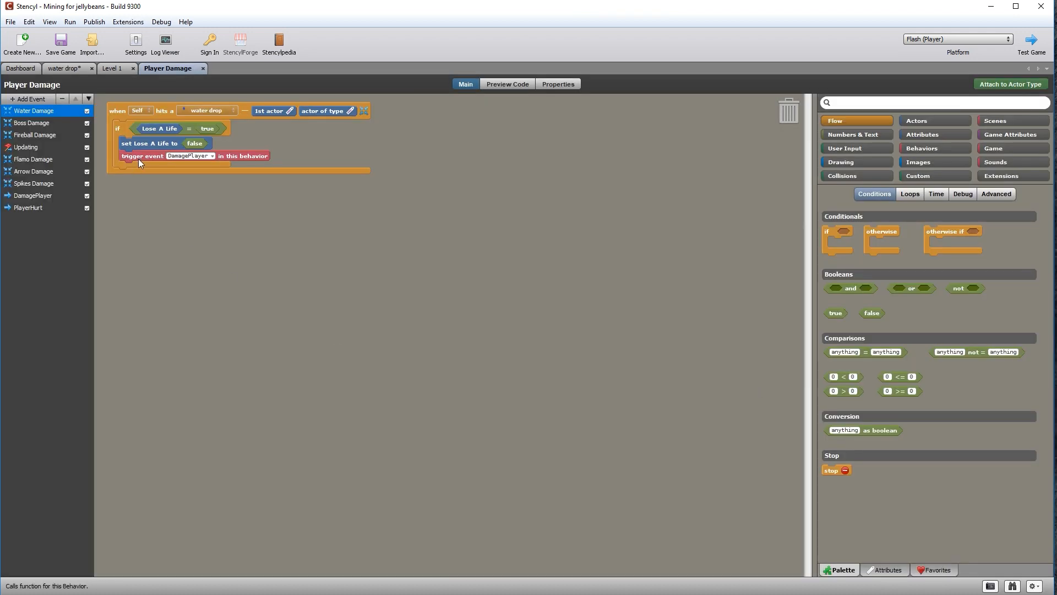
pyautogui.click(34, 196)
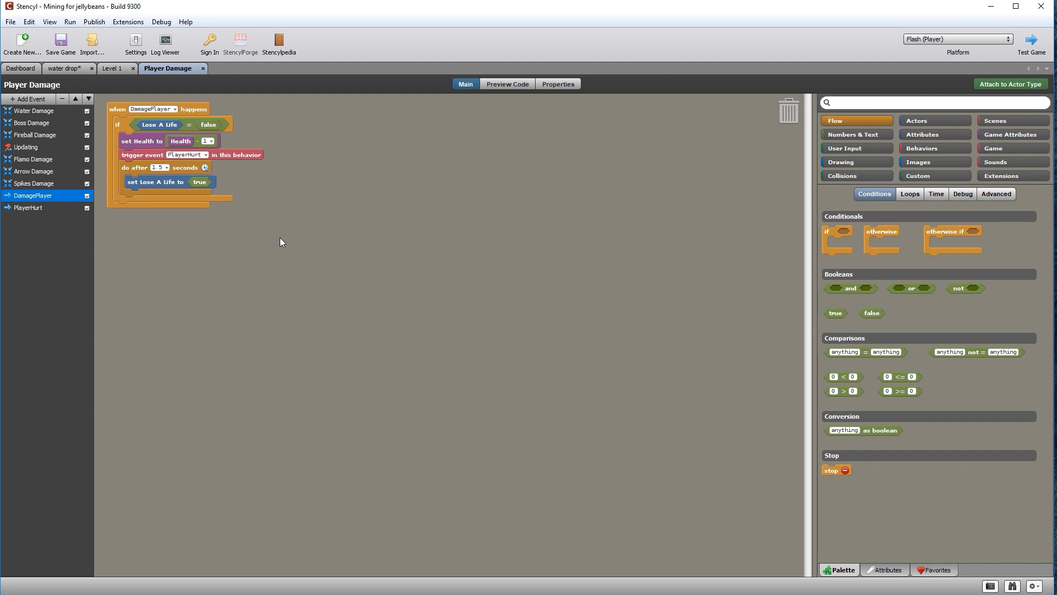
# Add a custom event to the water drop actor type, using soundeffect as both its trigger name and its event name
pyautogui.click(67, 68)
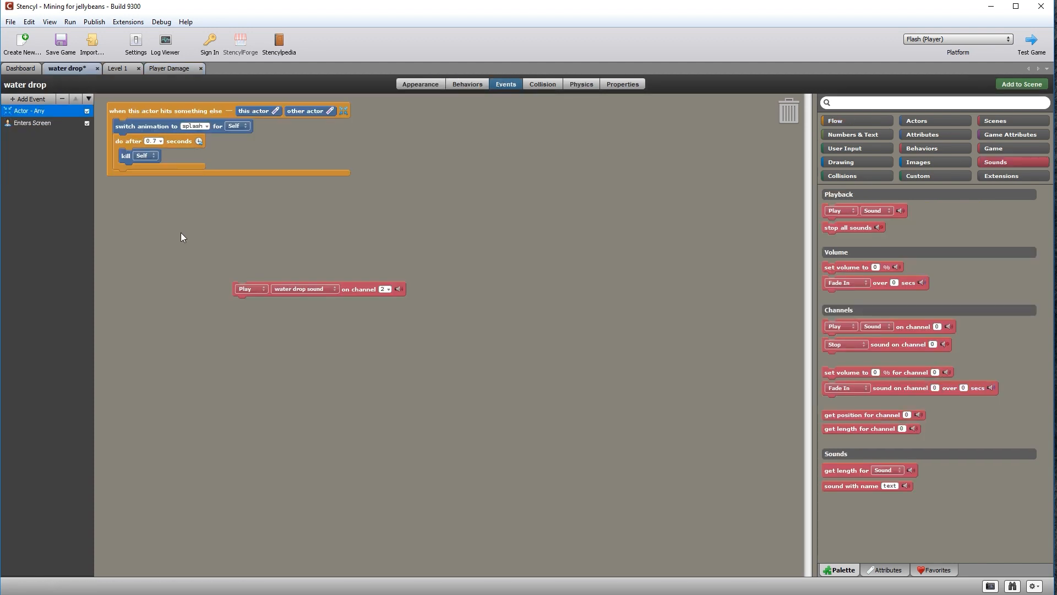
pyautogui.click(15, 100)
pyautogui.moveTo(28, 230)
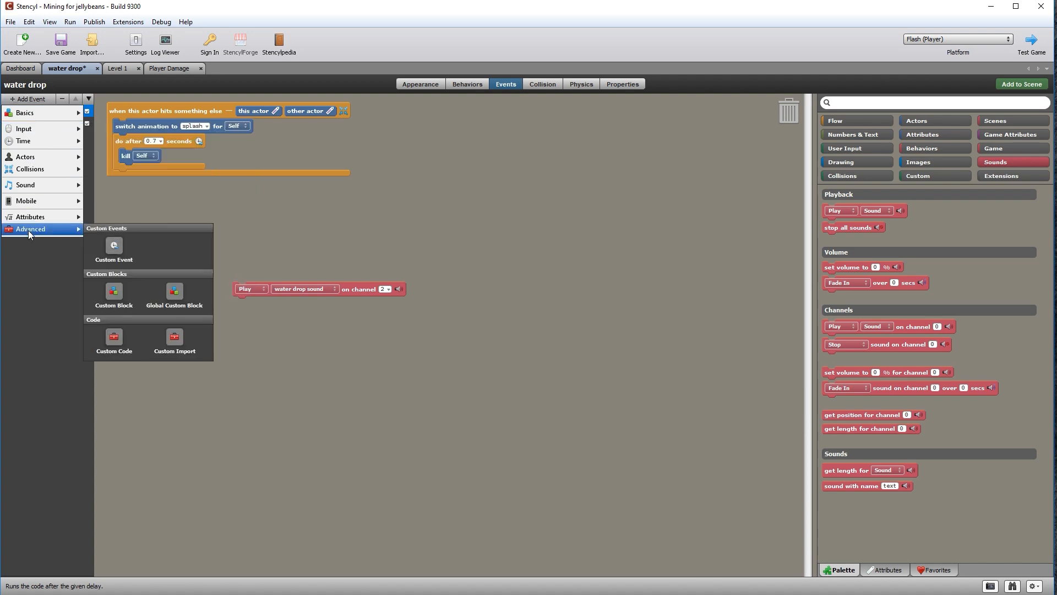
pyautogui.click(115, 249)
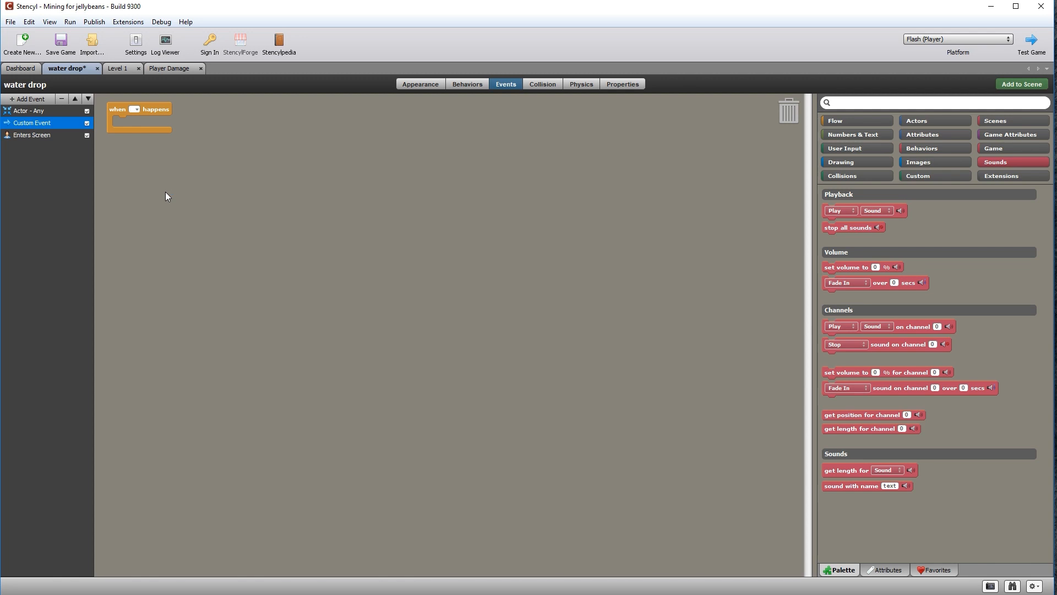
pyautogui.write('soundeffect')
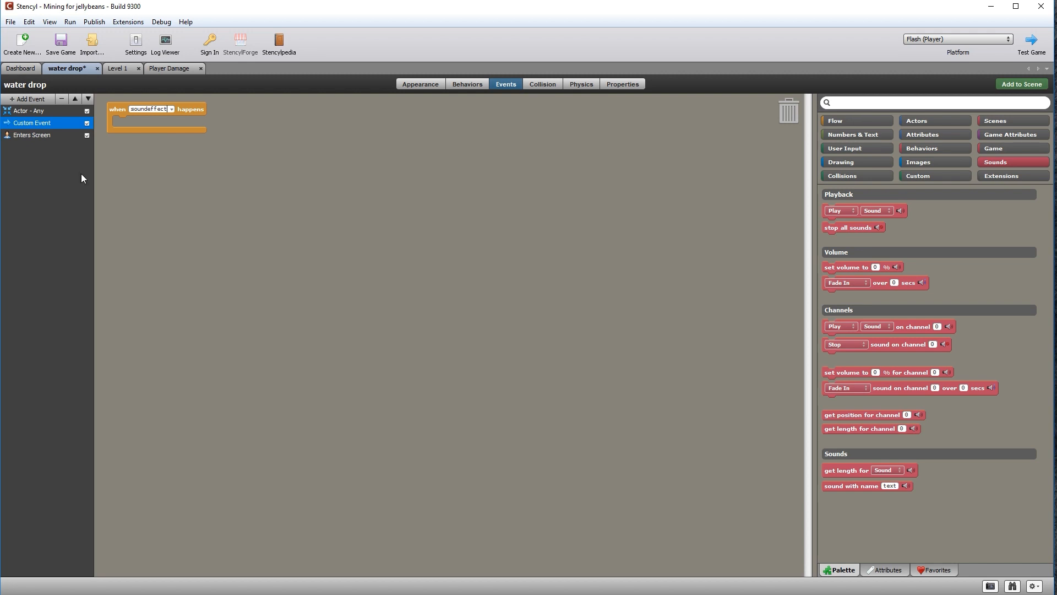
pyautogui.doubleClick(28, 124)
pyautogui.write('sounder')
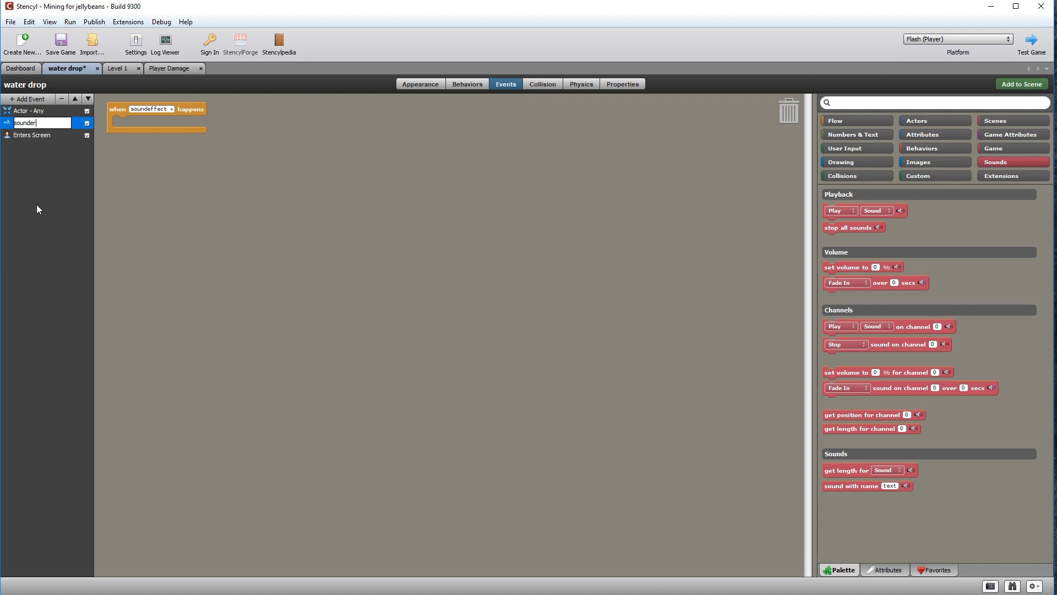
pyautogui.press('BackSpace')
pyautogui.write('ffect')
pyautogui.press('Return')
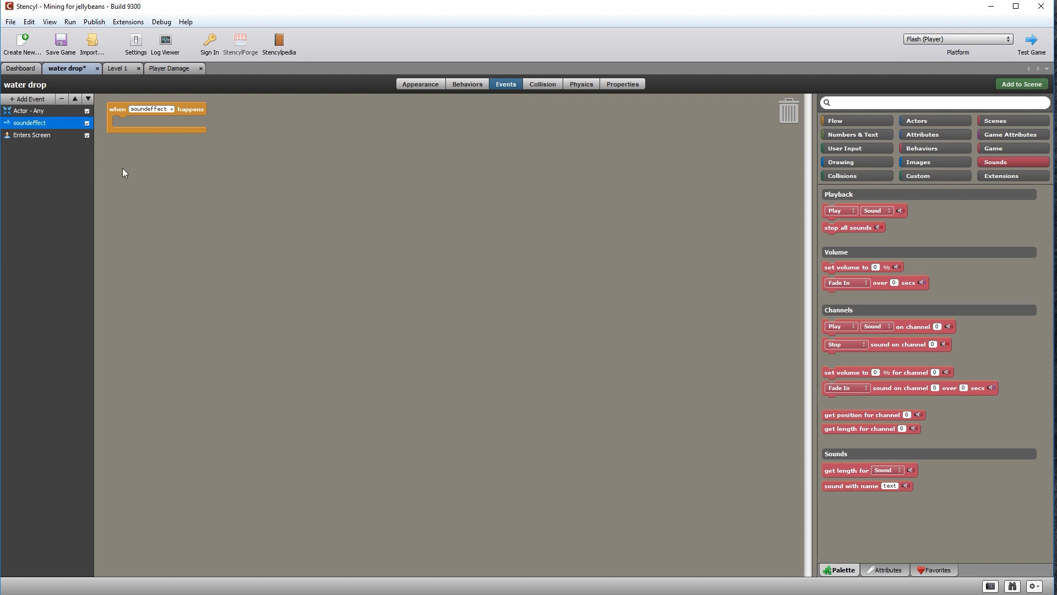
# Insert a trigger-event-in-this-behavior block for soundeffect below the splash animation switch in the water drop's collision event
pyautogui.click(25, 111)
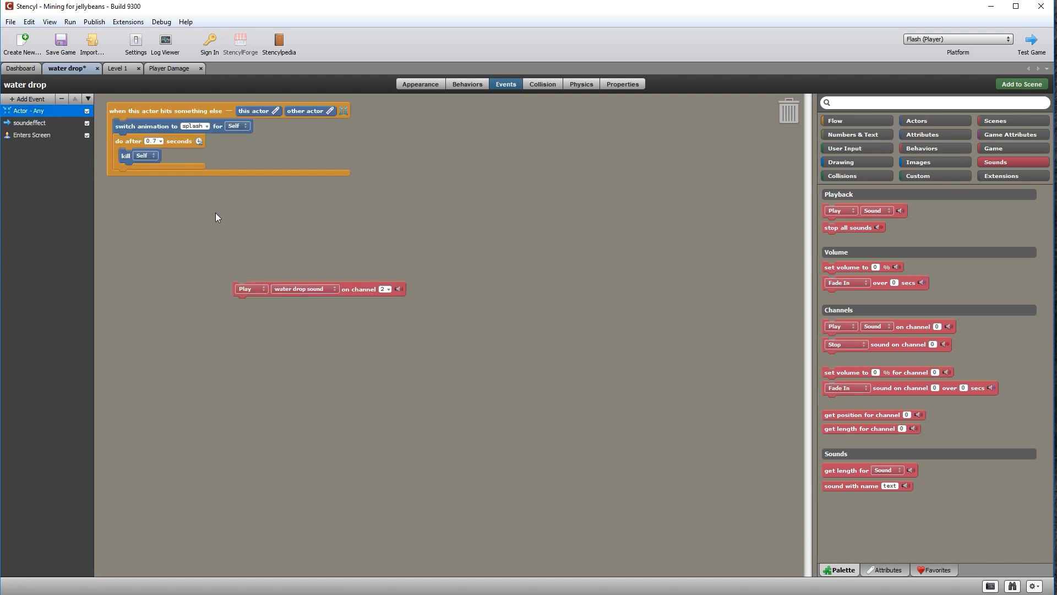
pyautogui.click(932, 147)
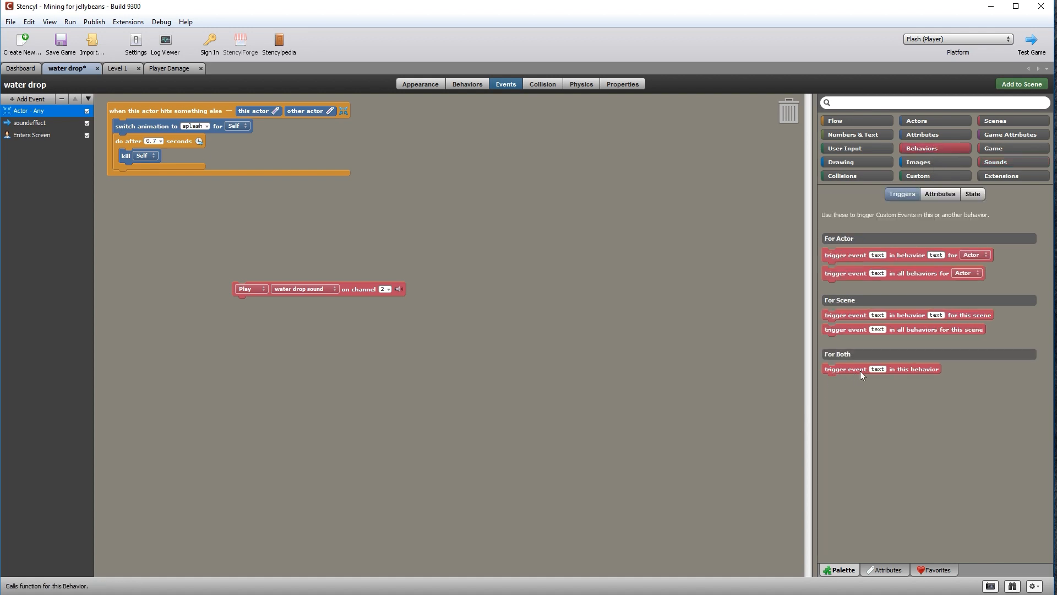
pyautogui.moveTo(855, 371); pyautogui.dragTo(169, 137)
pyautogui.click(166, 139)
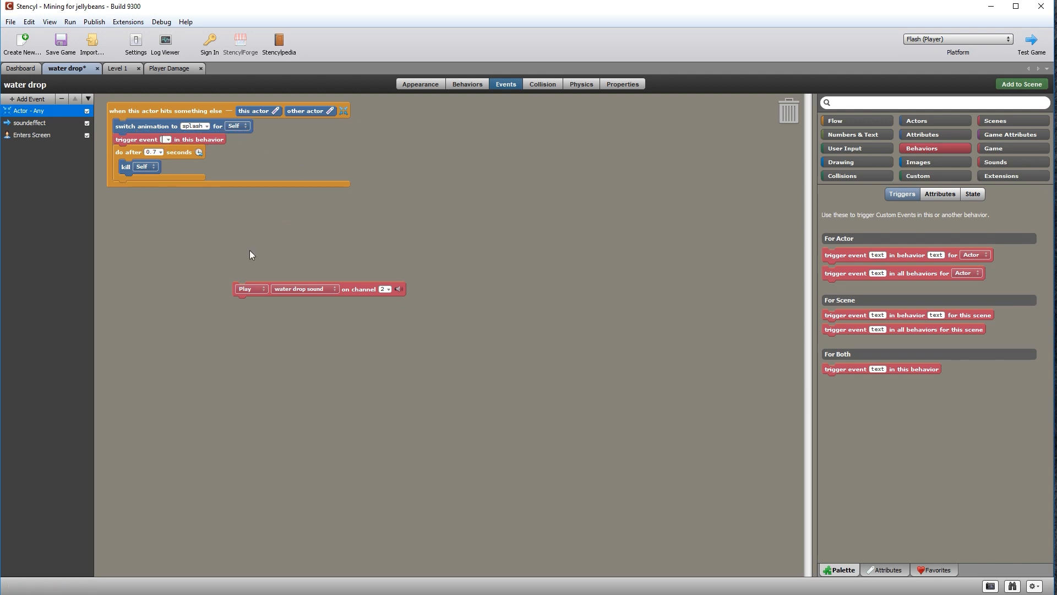
pyautogui.write('soundeffect')
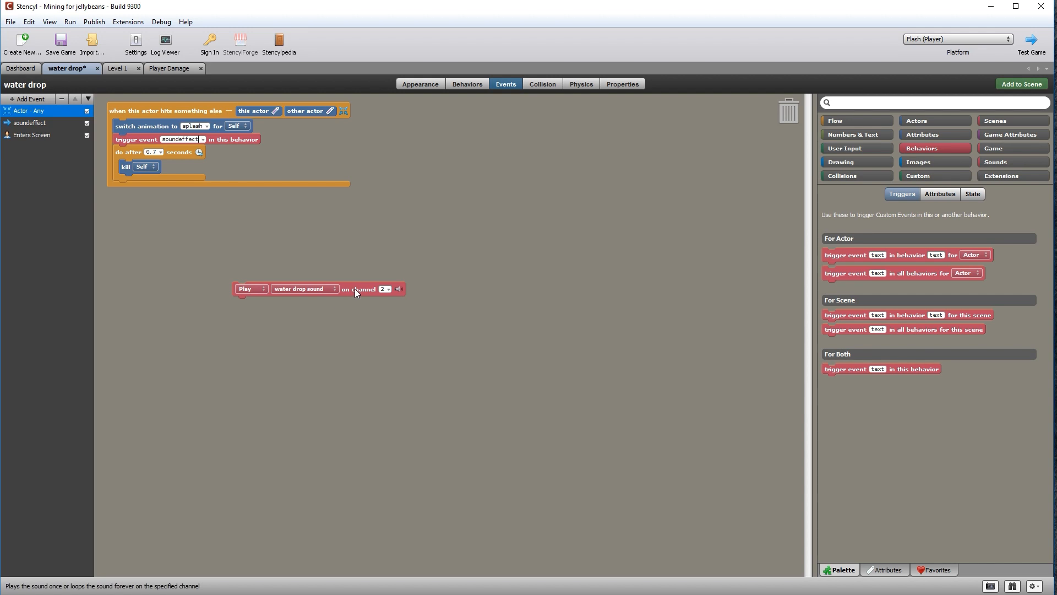
# Delete the loose play water drop sound block from the collision event and open the soundeffect custom event
pyautogui.moveTo(355, 289); pyautogui.dragTo(789, 110)
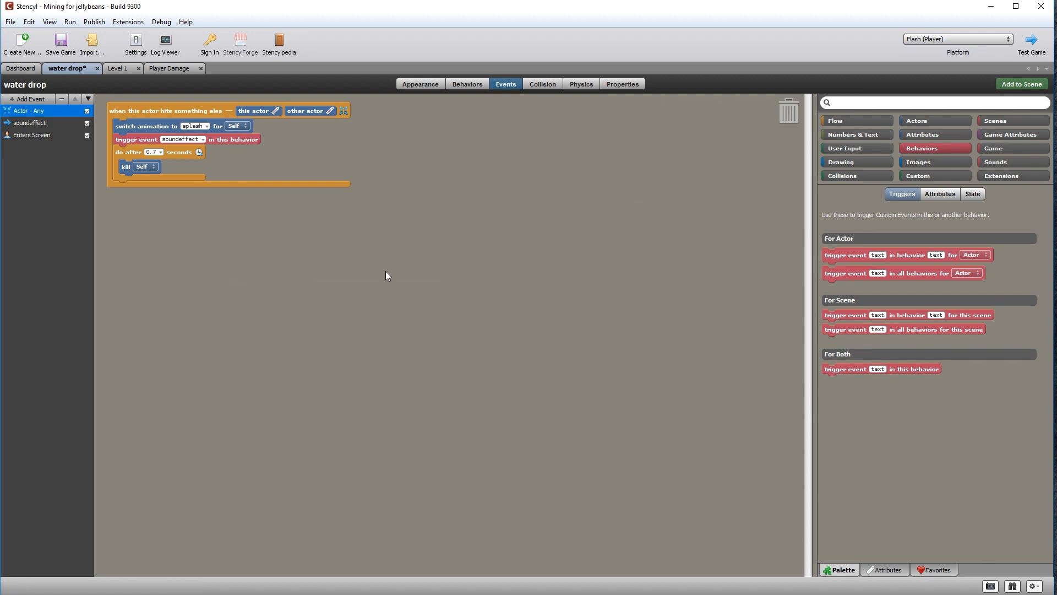
pyautogui.click(33, 123)
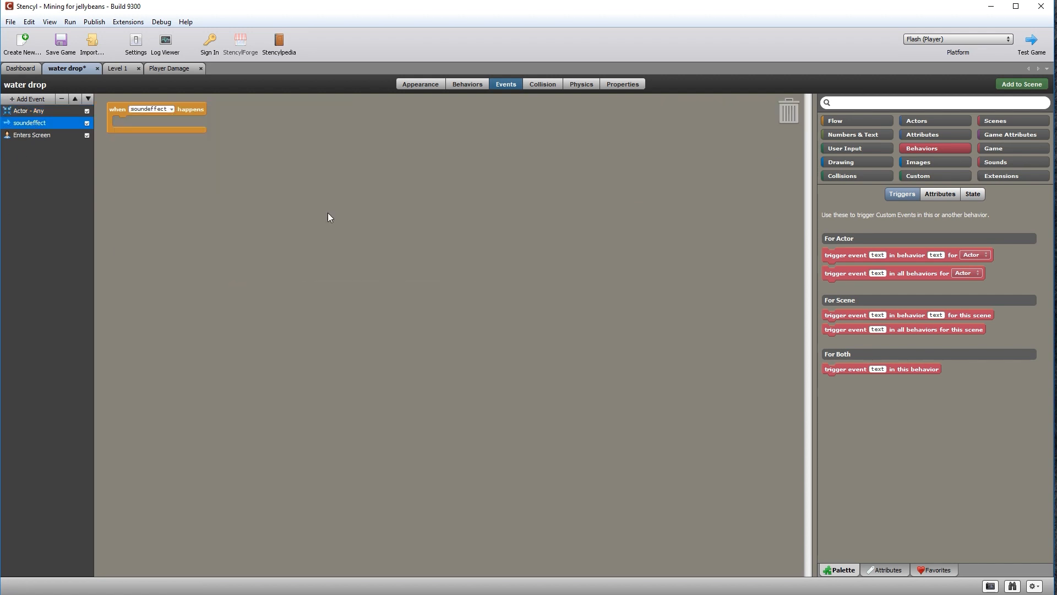
# Create a Boolean attribute named playing for the water drop and check its default value
pyautogui.click(936, 137)
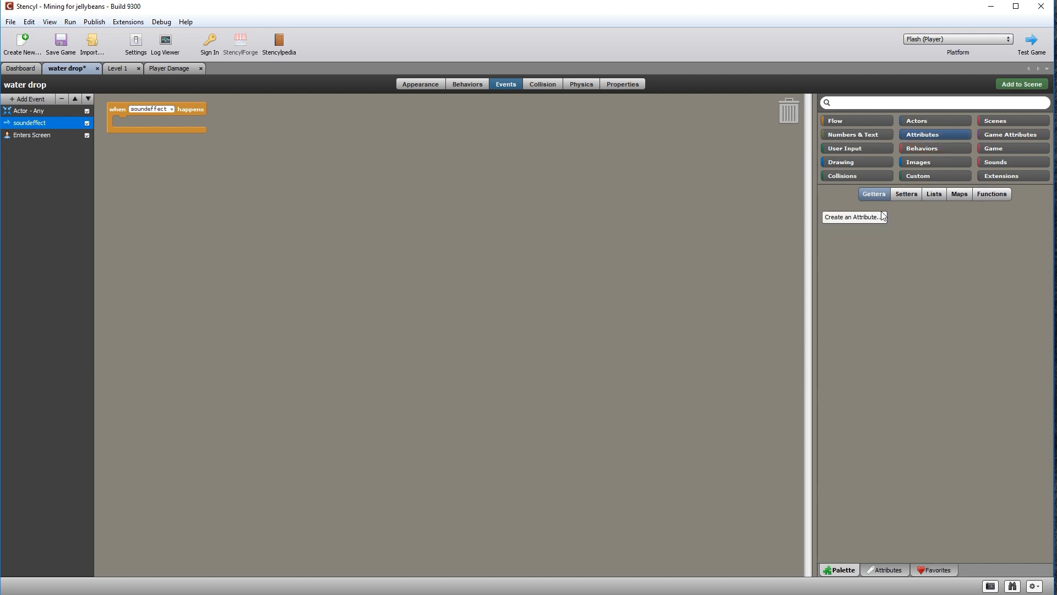
pyautogui.click(842, 219)
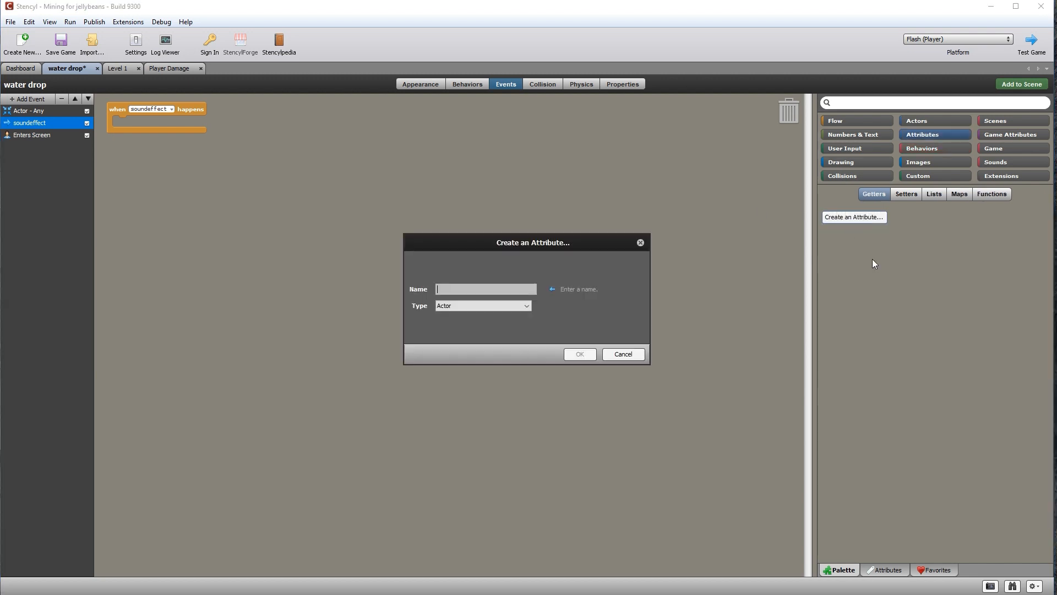
pyautogui.click(530, 305)
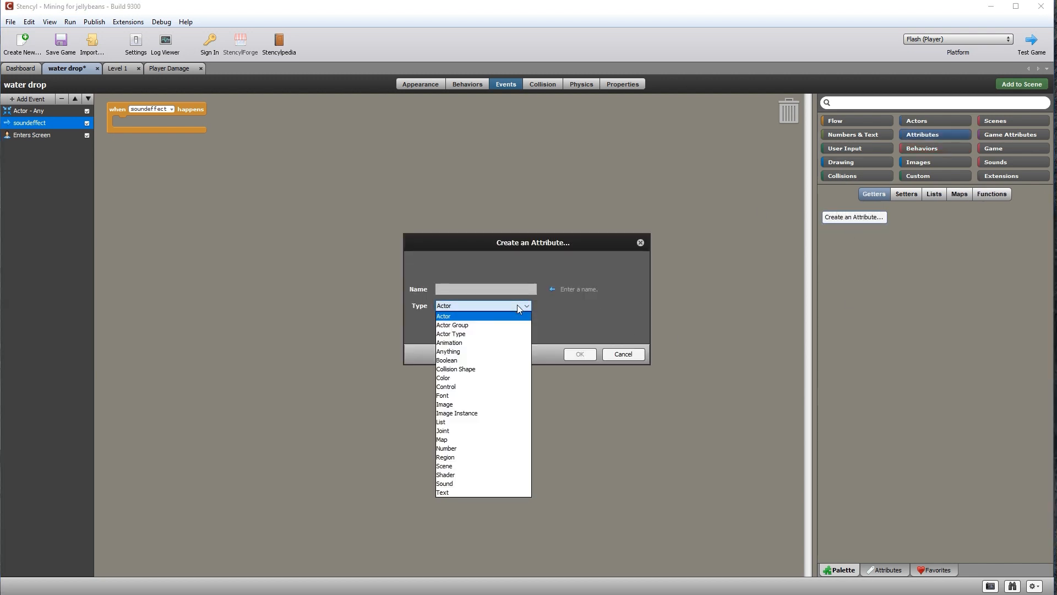
pyautogui.click(454, 361)
pyautogui.click(455, 289)
pyautogui.write('playing')
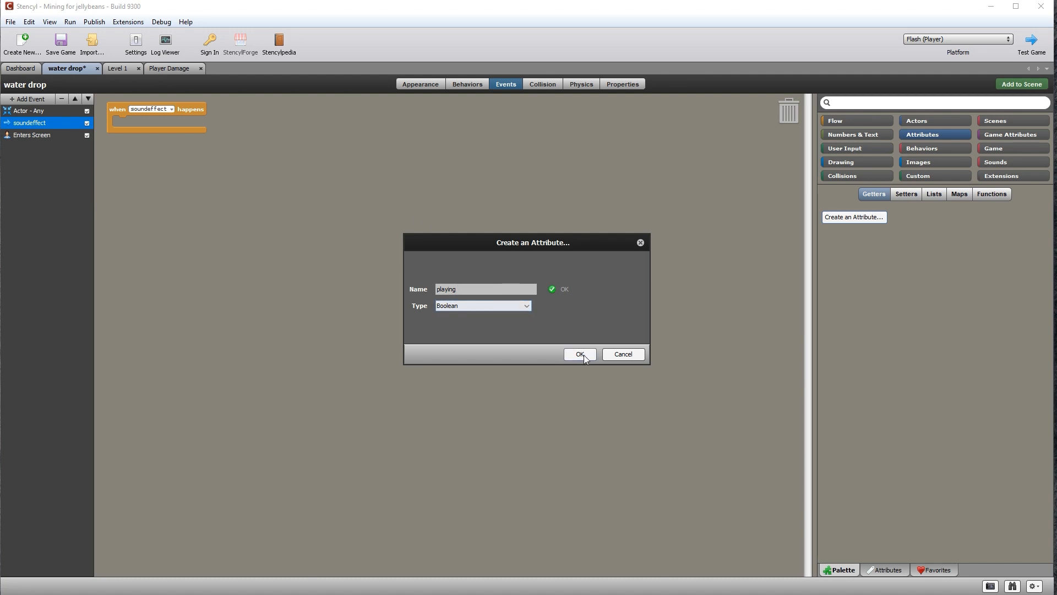
pyautogui.click(583, 355)
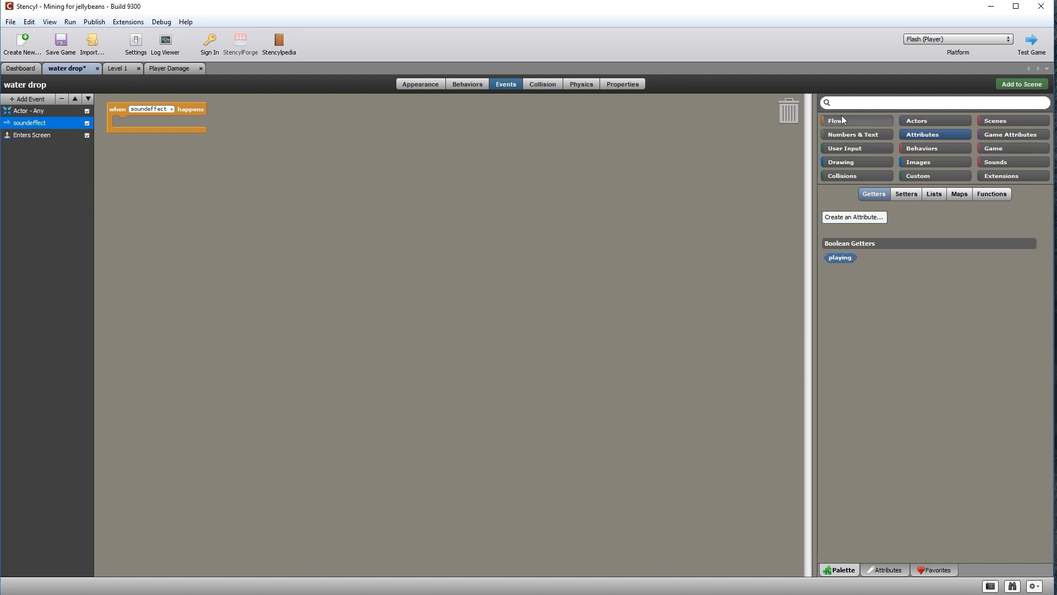
pyautogui.click(884, 570)
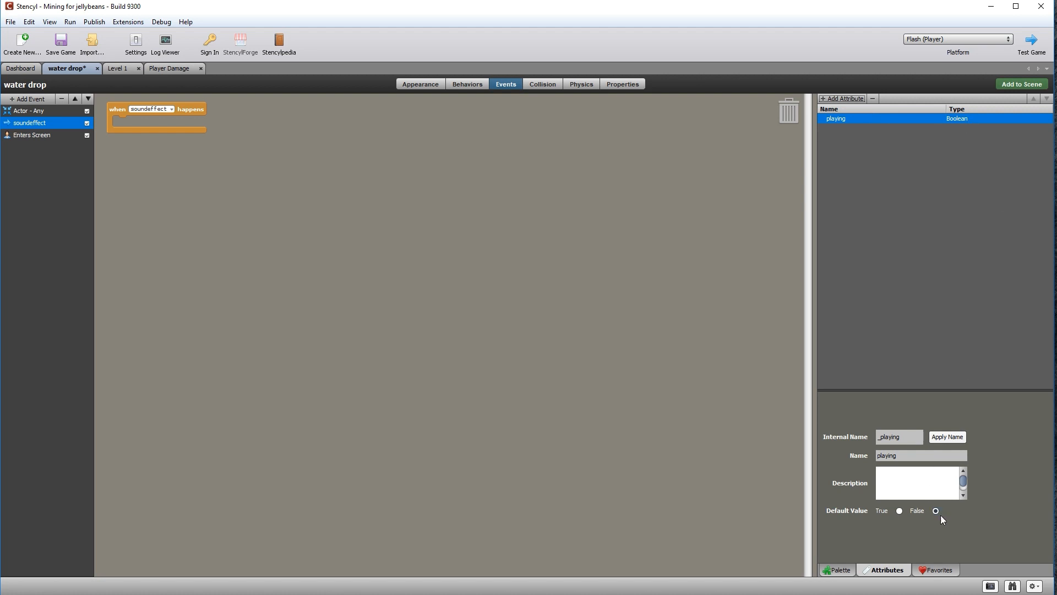
pyautogui.click(838, 570)
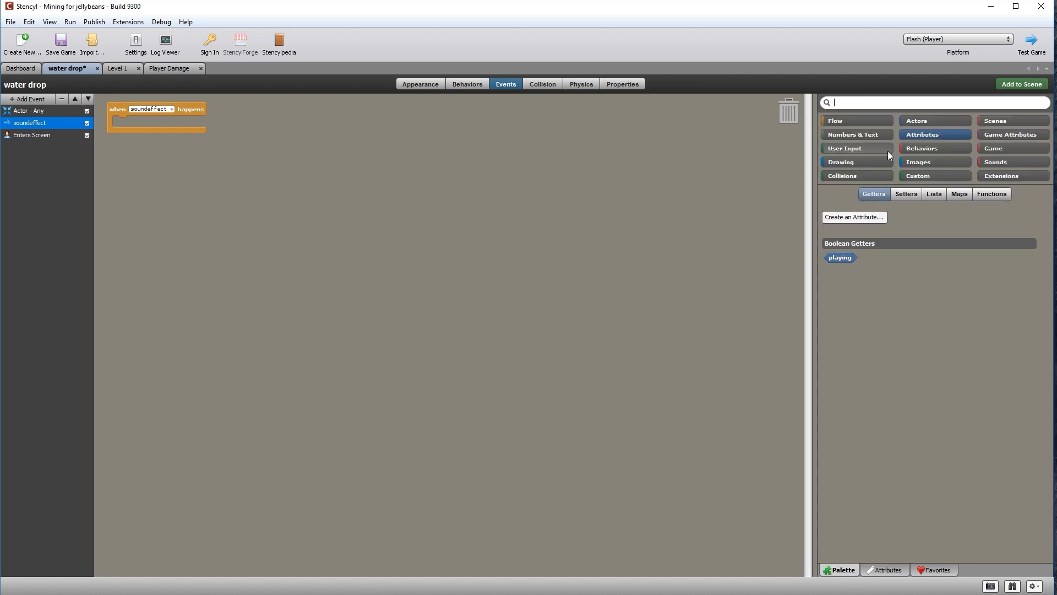
# Add an if block to the soundeffect event with the condition playing = false
pyautogui.click(860, 121)
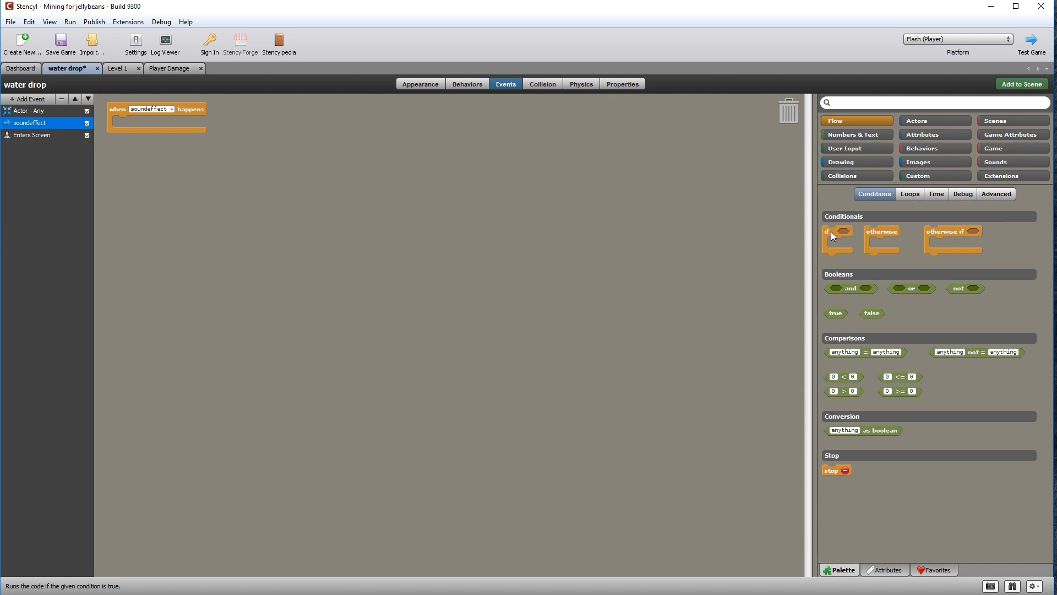
pyautogui.moveTo(214, 162); pyautogui.dragTo(128, 118)
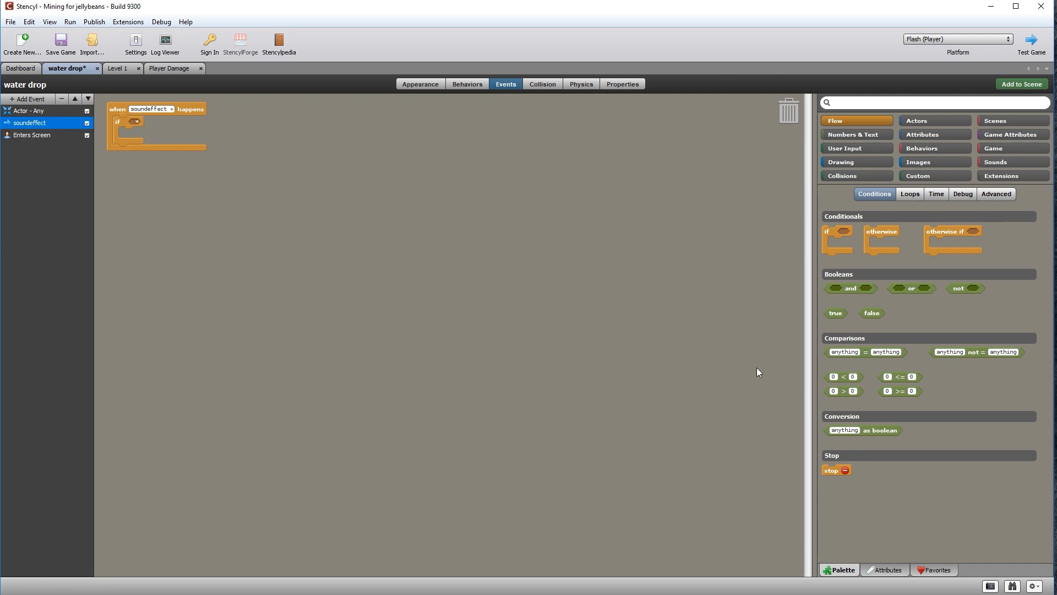
pyautogui.moveTo(866, 352); pyautogui.dragTo(162, 116)
pyautogui.click(919, 135)
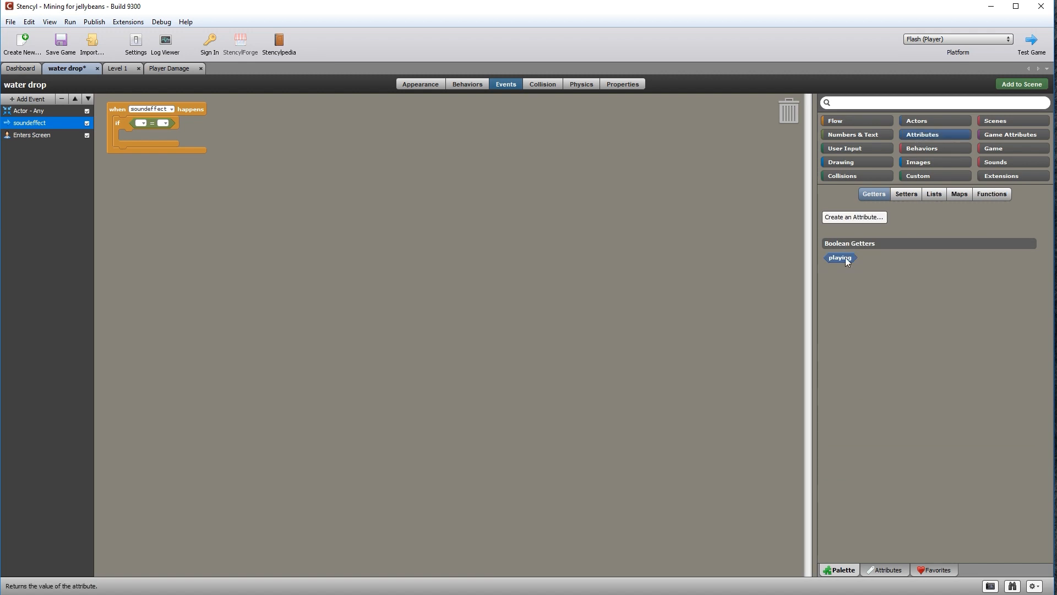
pyautogui.moveTo(134, 126); pyautogui.dragTo(134, 125)
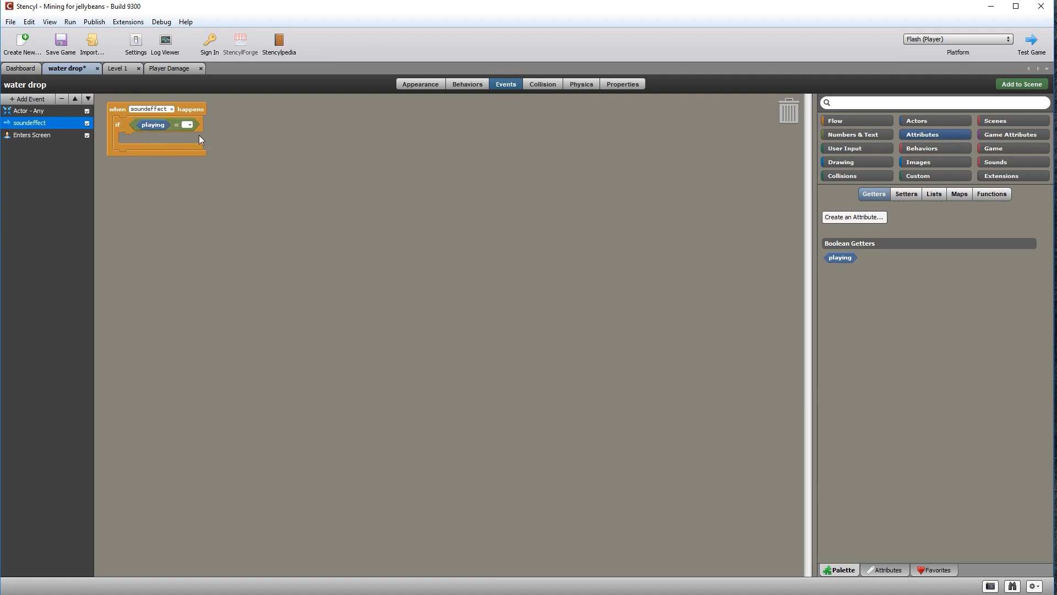
pyautogui.click(187, 124)
pyautogui.moveTo(230, 163)
pyautogui.moveTo(297, 198)
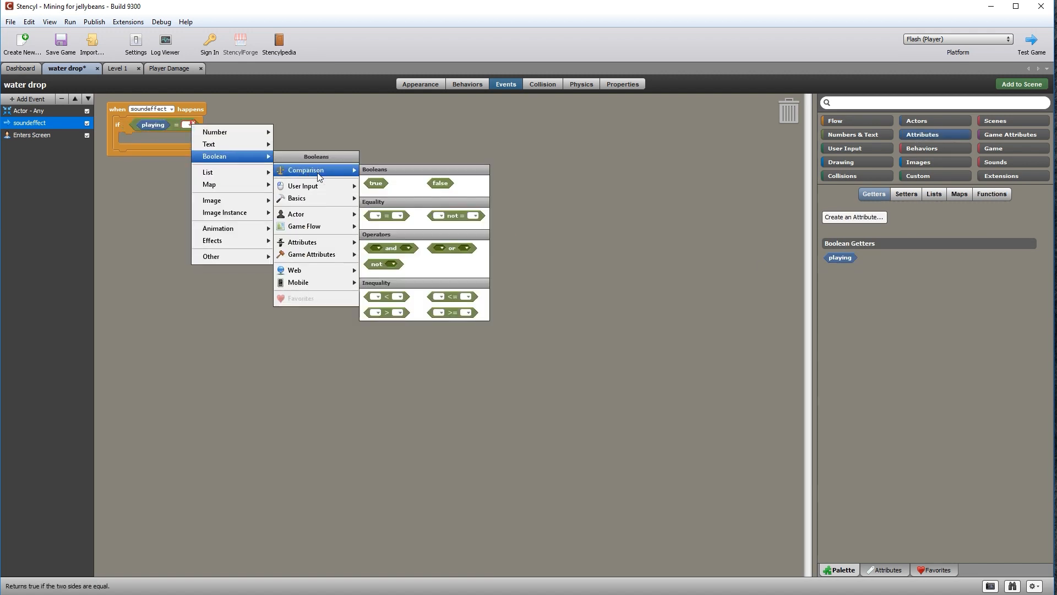
pyautogui.click(433, 183)
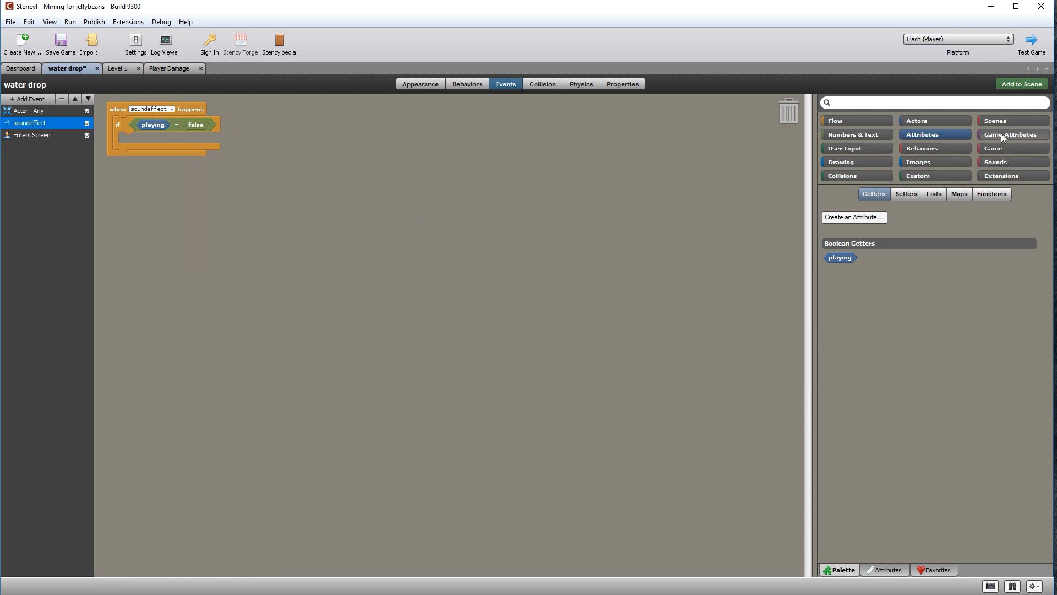
# Insert a block inside the if that plays water drop sound on channel 2
pyautogui.click(1013, 161)
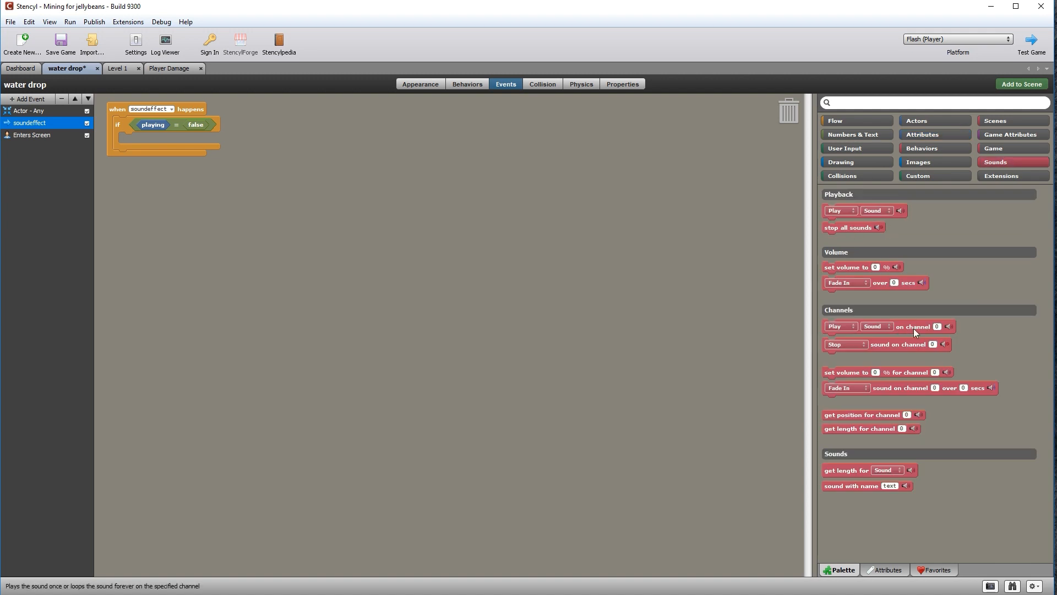
pyautogui.moveTo(919, 326); pyautogui.dragTo(246, 138)
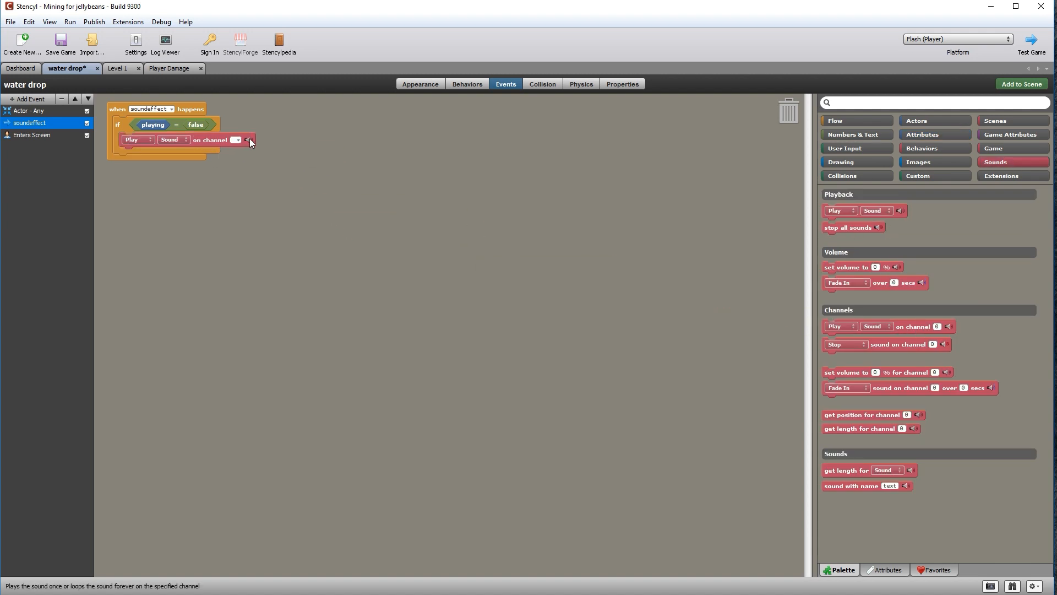
pyautogui.write('2')
pyautogui.click(182, 140)
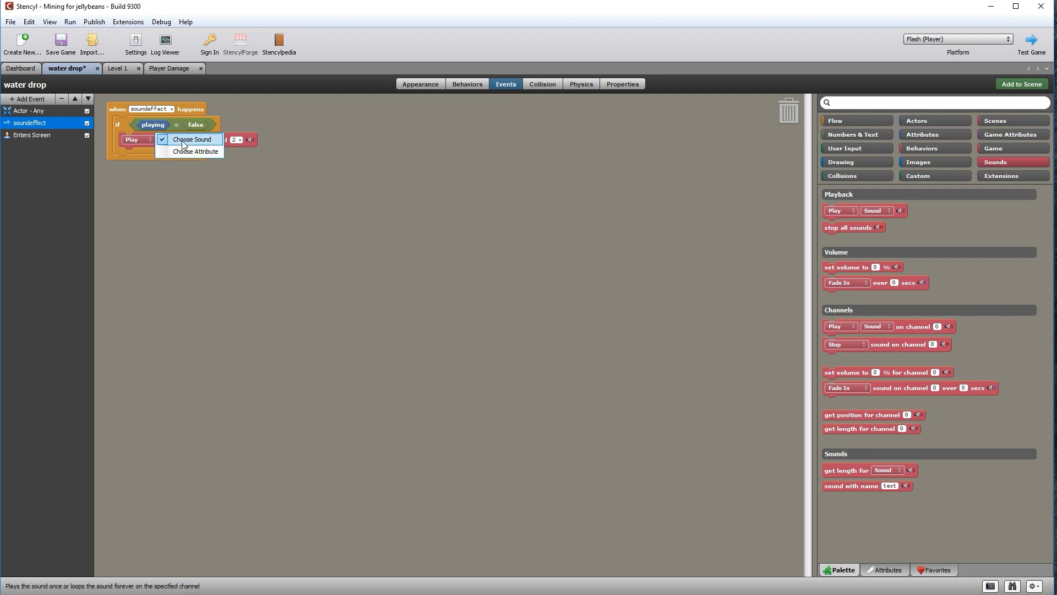
pyautogui.click(190, 147)
pyautogui.click(552, 227)
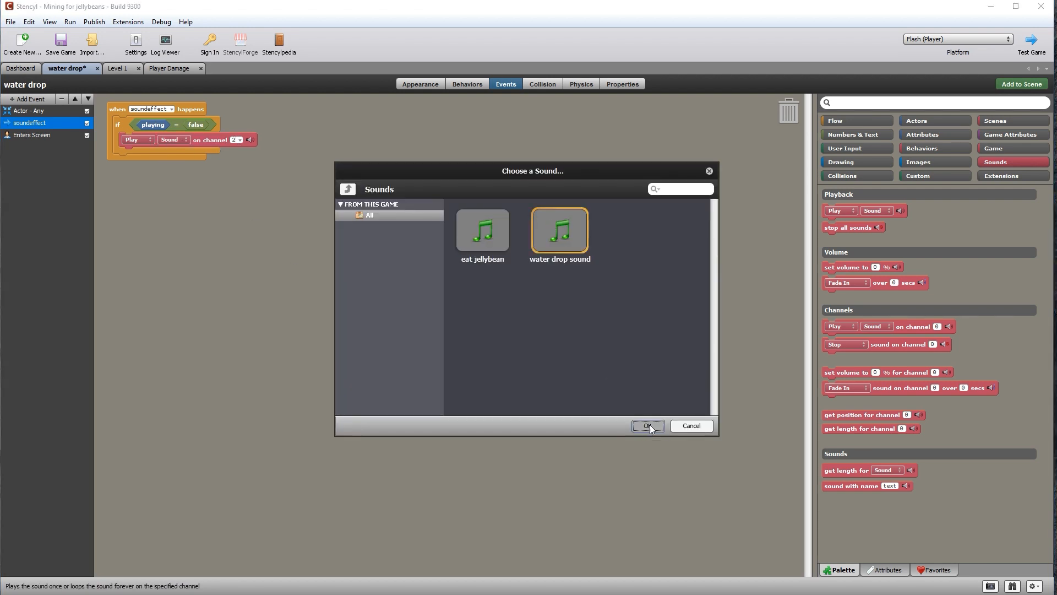
pyautogui.click(648, 425)
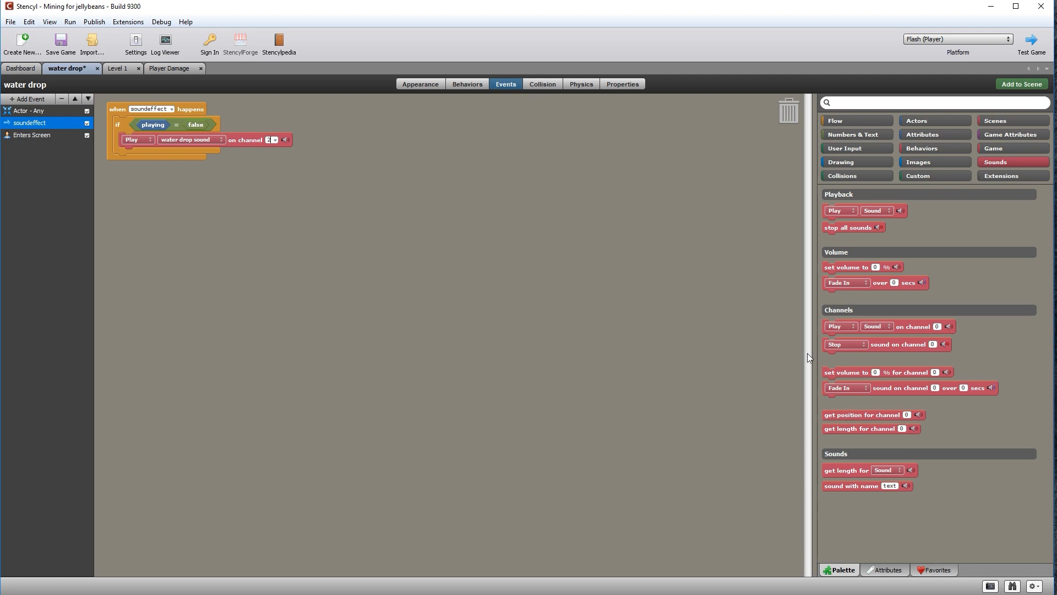
# Set playing to true below the play sound block and recheck the attribute's default value
pyautogui.click(934, 136)
pyautogui.click(906, 194)
pyautogui.moveTo(832, 263); pyautogui.dragTo(142, 149)
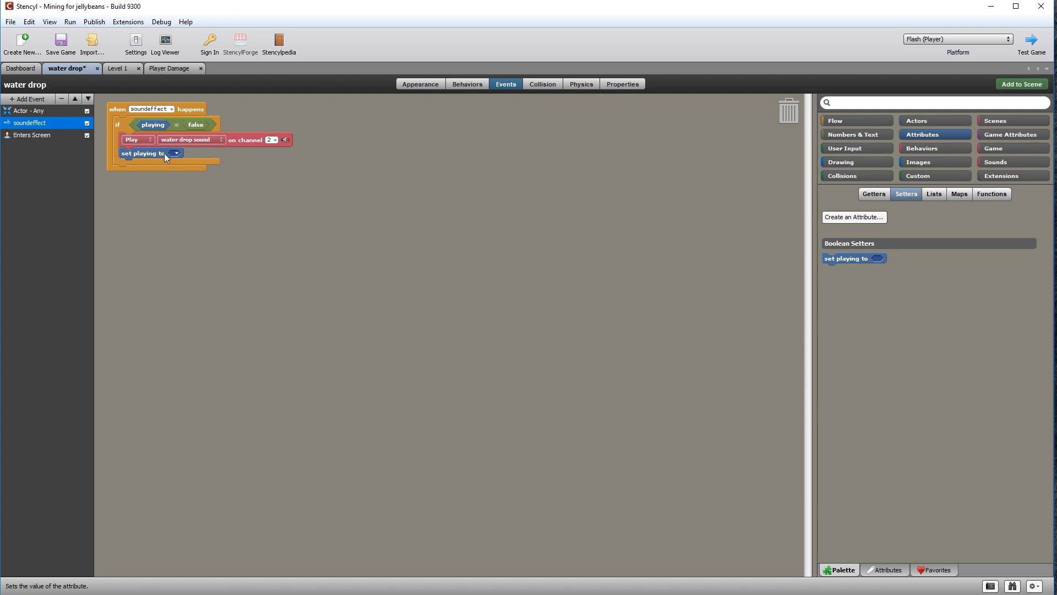
pyautogui.click(174, 153)
pyautogui.click(287, 186)
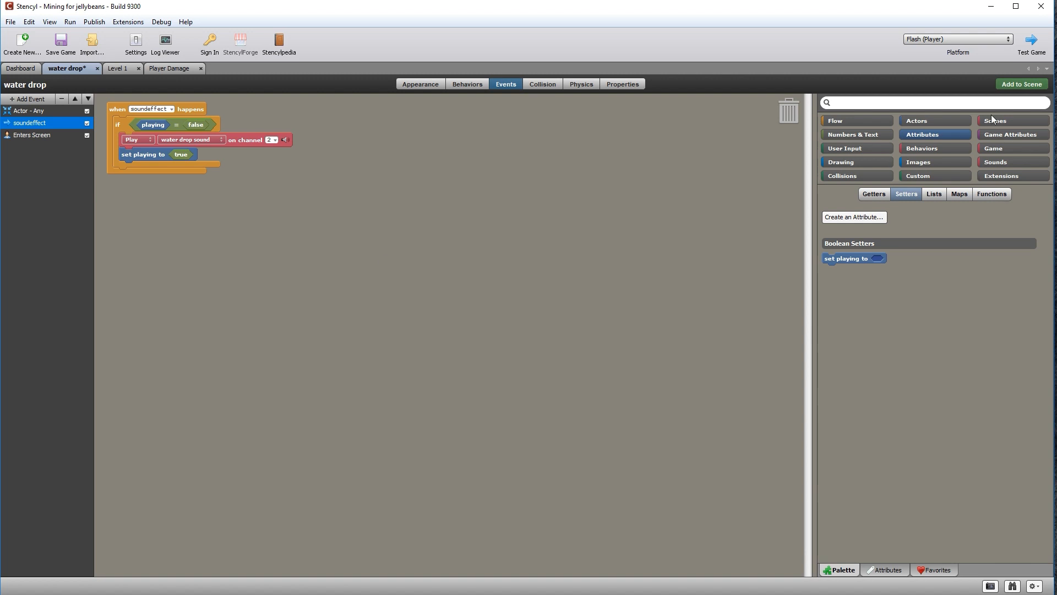
pyautogui.click(887, 569)
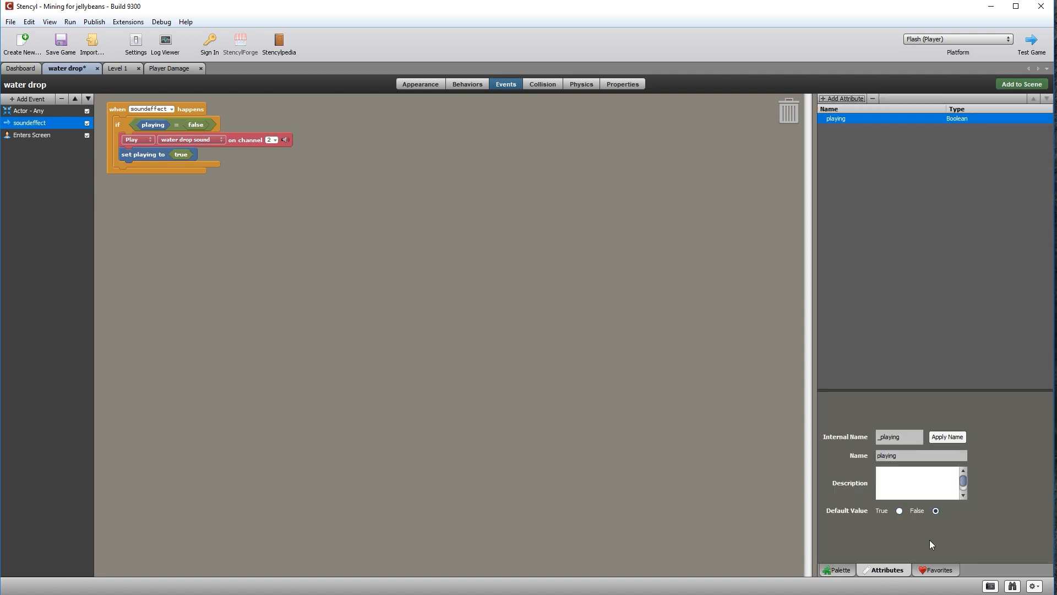
pyautogui.click(839, 571)
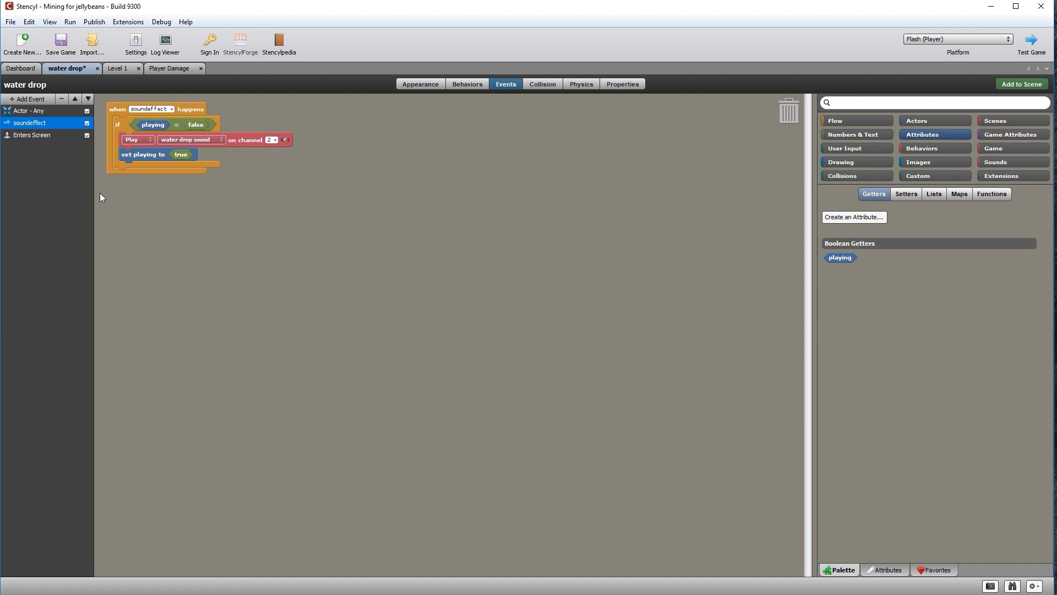
# Review the water drop's collision event and test the Level 1 scene
pyautogui.click(26, 110)
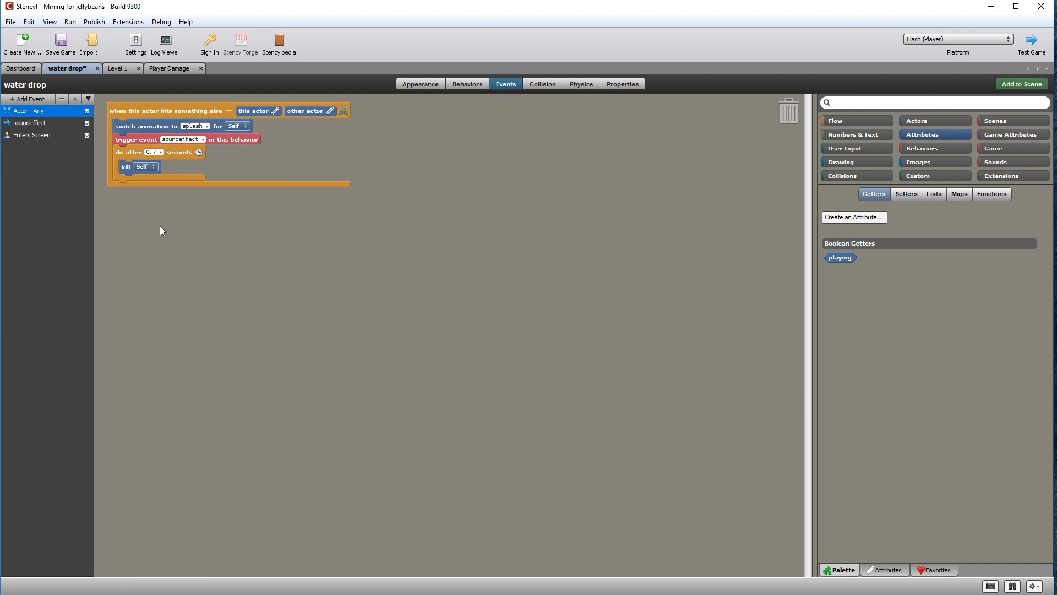
pyautogui.click(120, 66)
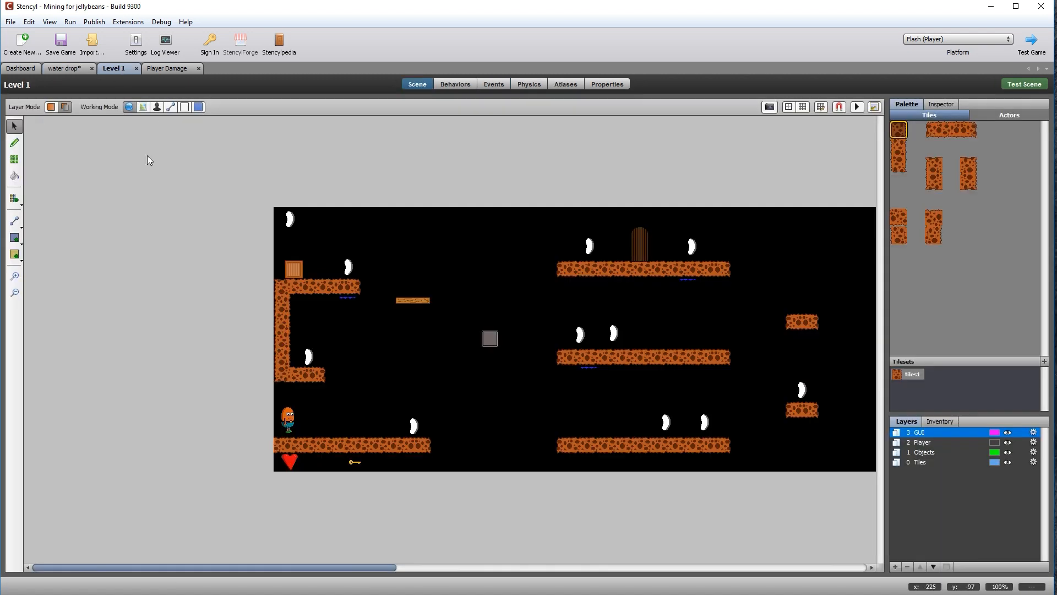
pyautogui.click(1028, 85)
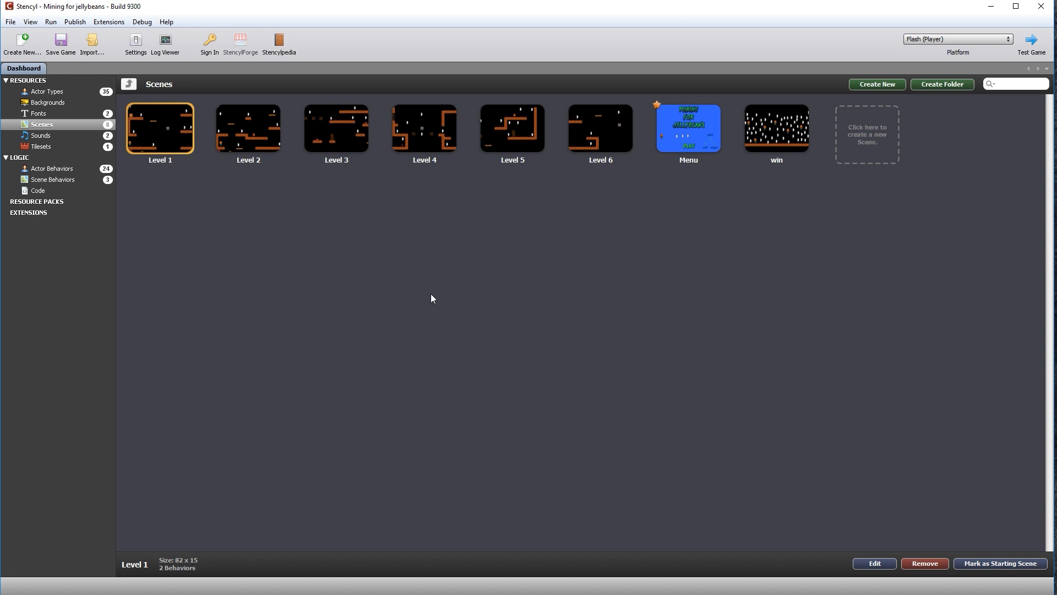
# Open the Arrow actor type and examine its behaviors and its Updating and Enters Screen events
pyautogui.click(46, 90)
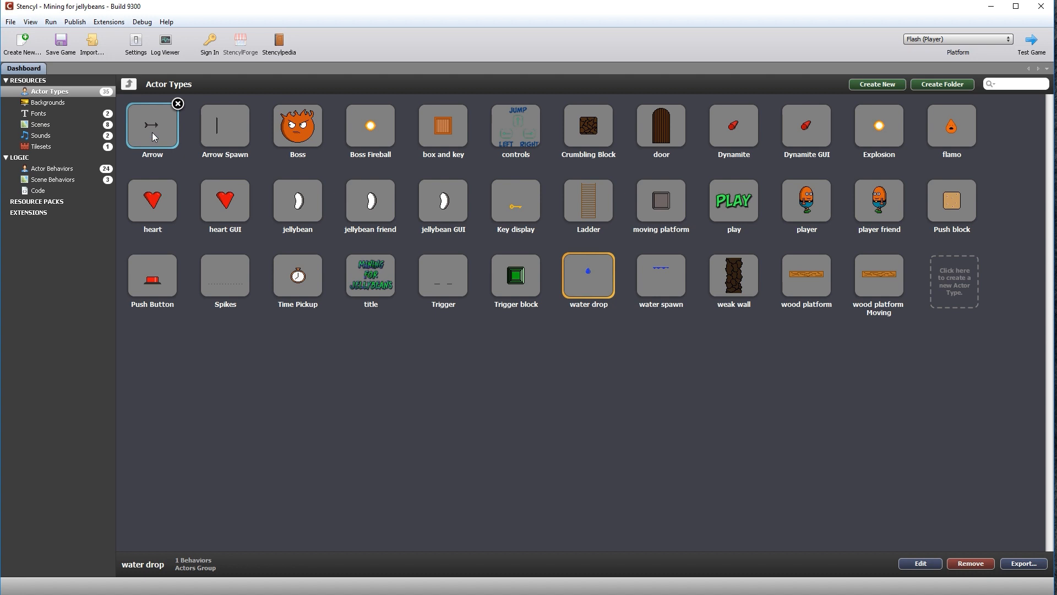
pyautogui.click(152, 132)
pyautogui.doubleClick(151, 132)
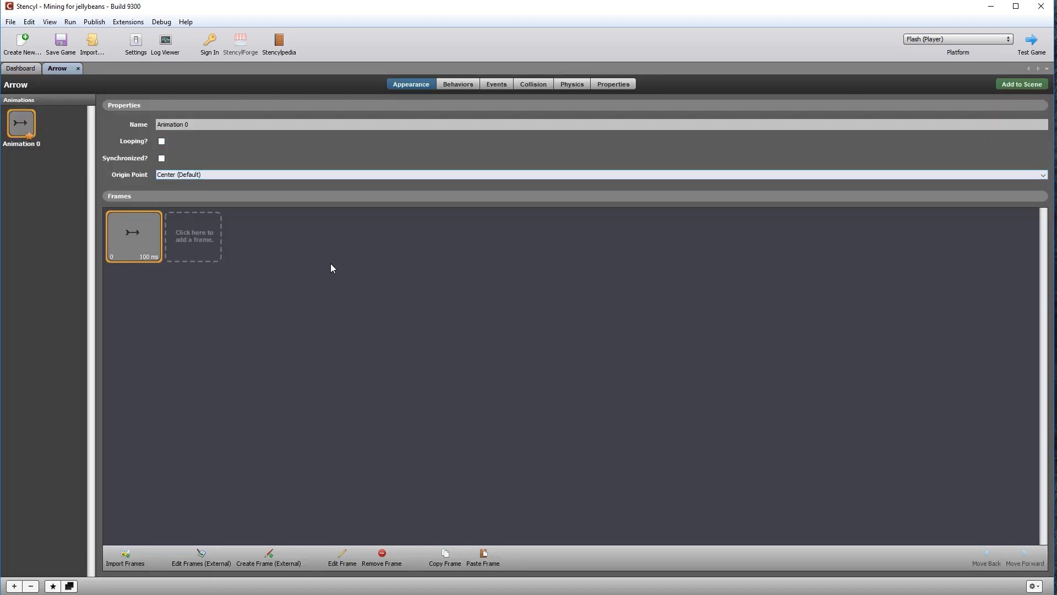
pyautogui.click(460, 84)
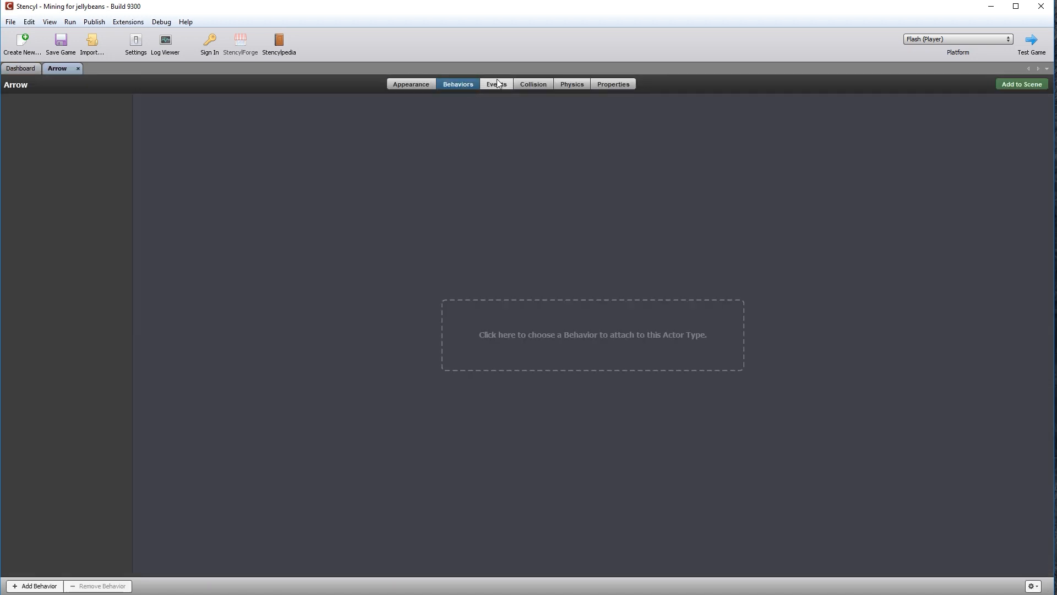
pyautogui.click(499, 84)
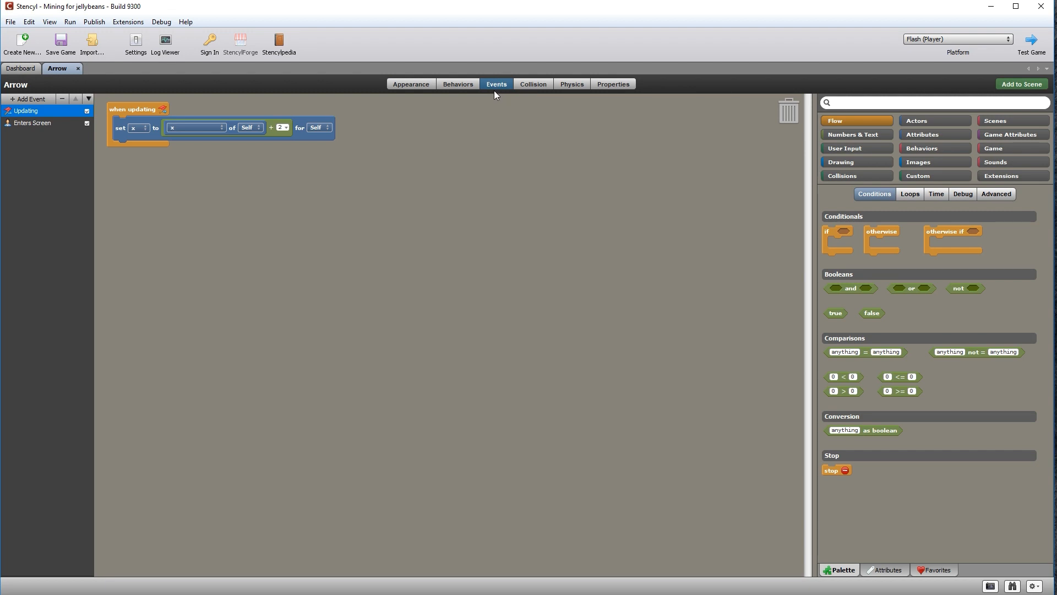
pyautogui.click(16, 126)
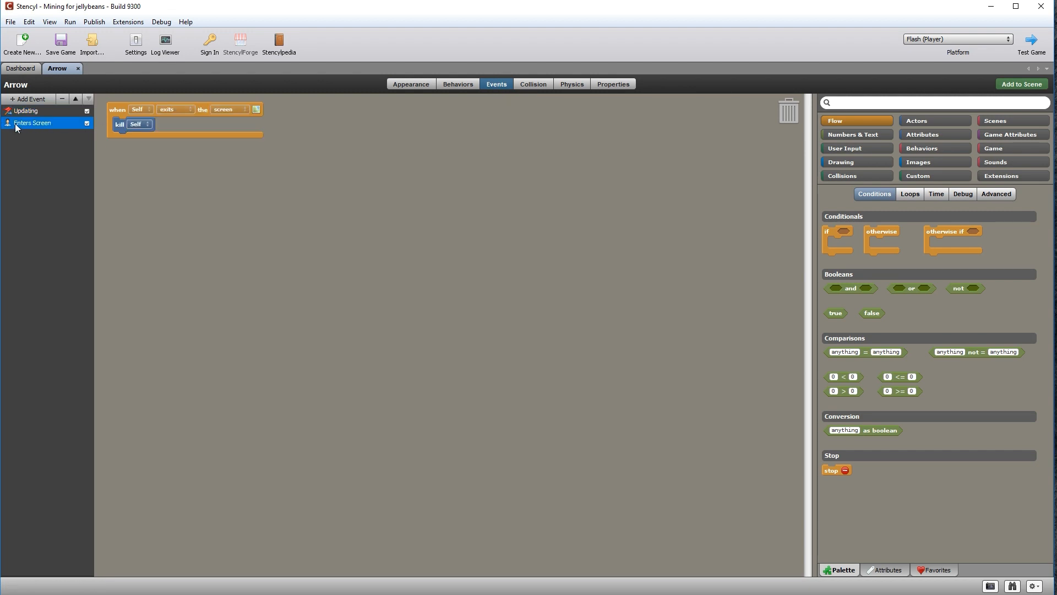
pyautogui.click(27, 111)
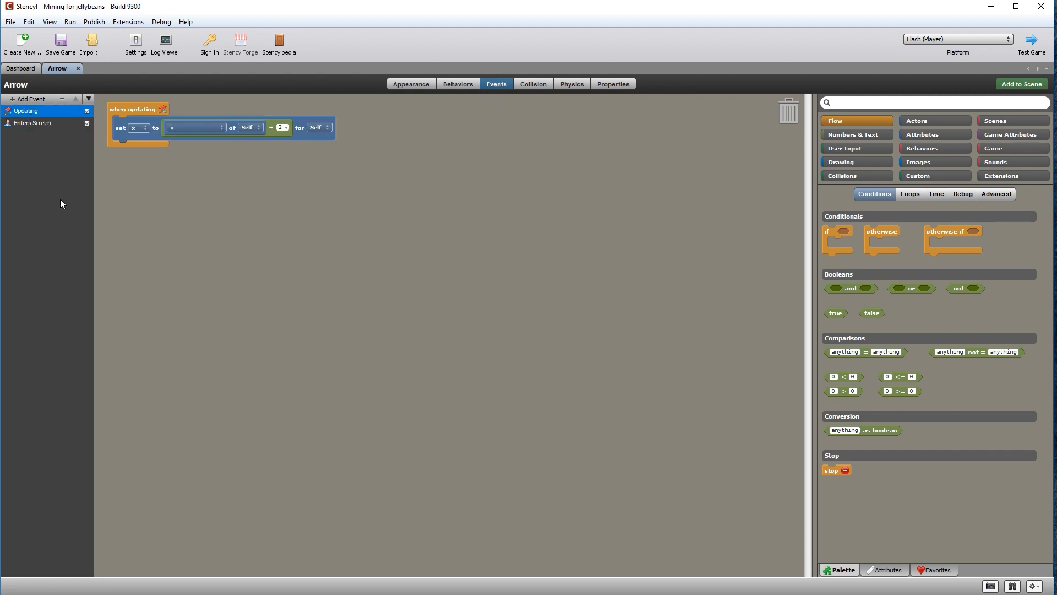
# Go to the game's sound resources and preview the Arrow fire file from the Game sounds folder
pyautogui.click(22, 69)
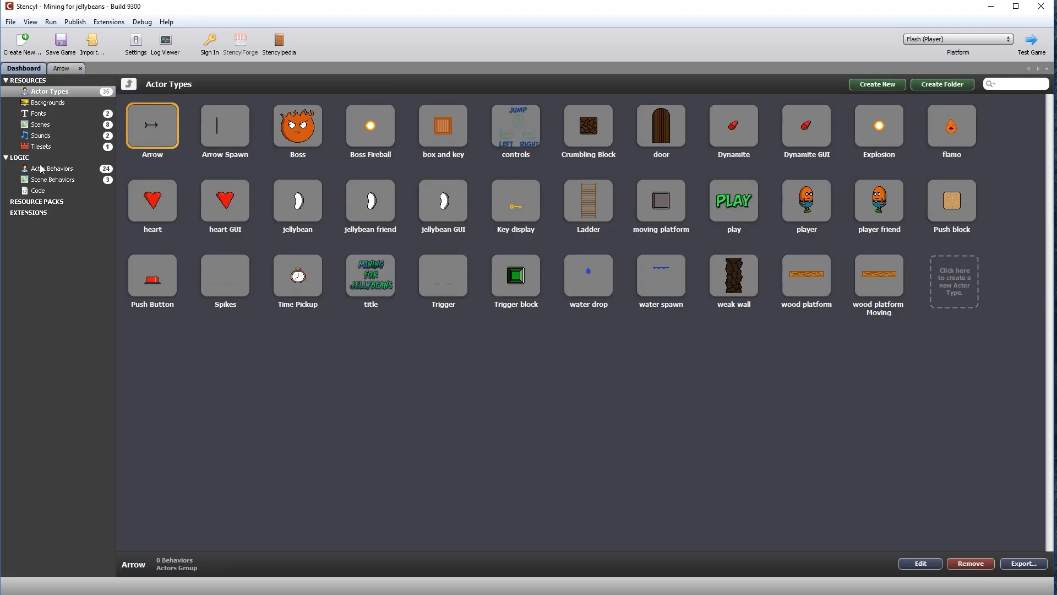
pyautogui.click(44, 136)
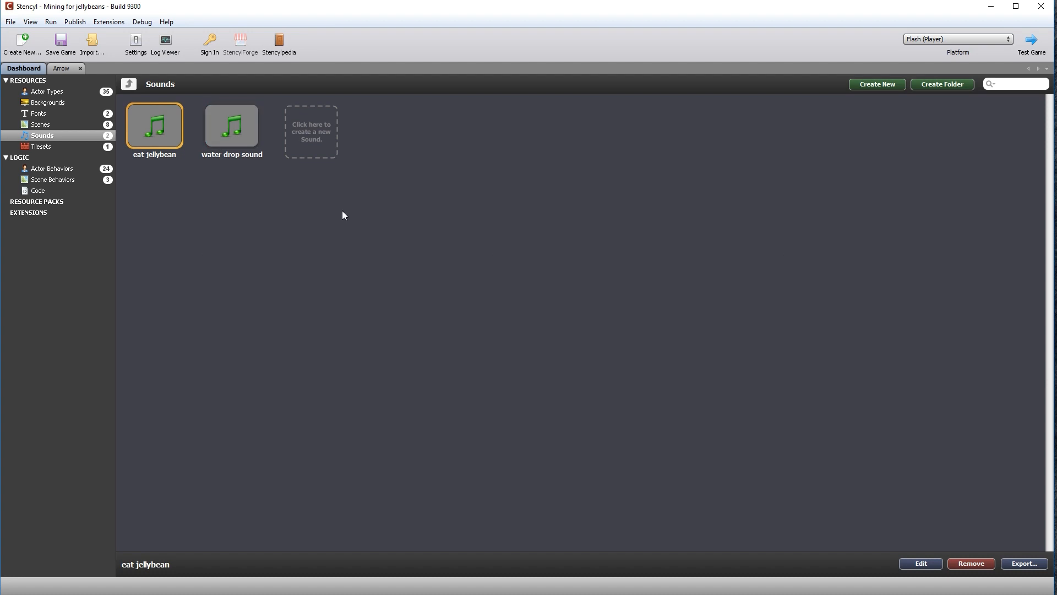
pyautogui.click(248, 587)
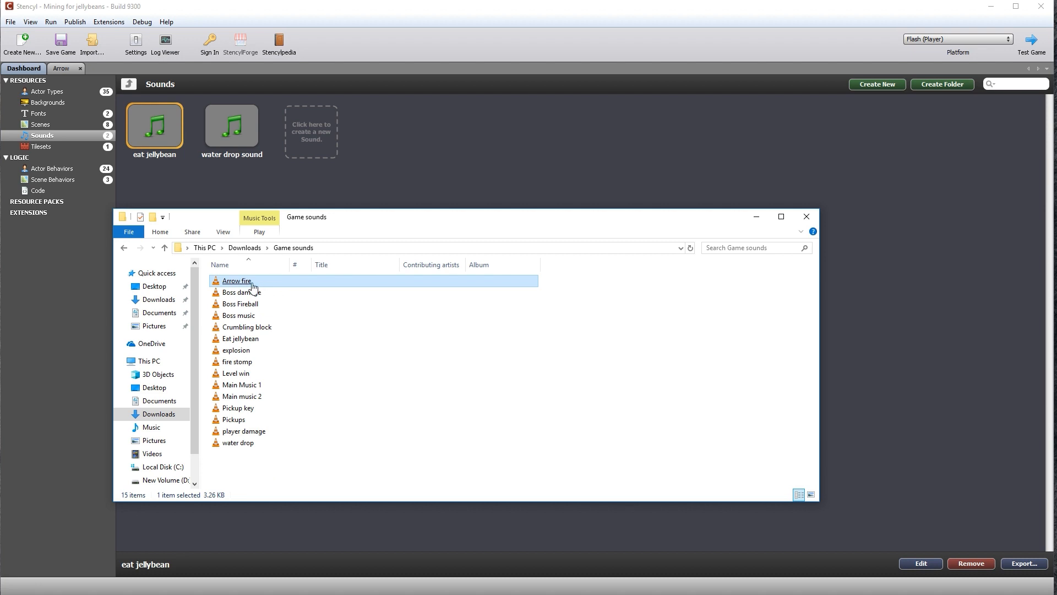
pyautogui.doubleClick(249, 281)
pyautogui.click(757, 218)
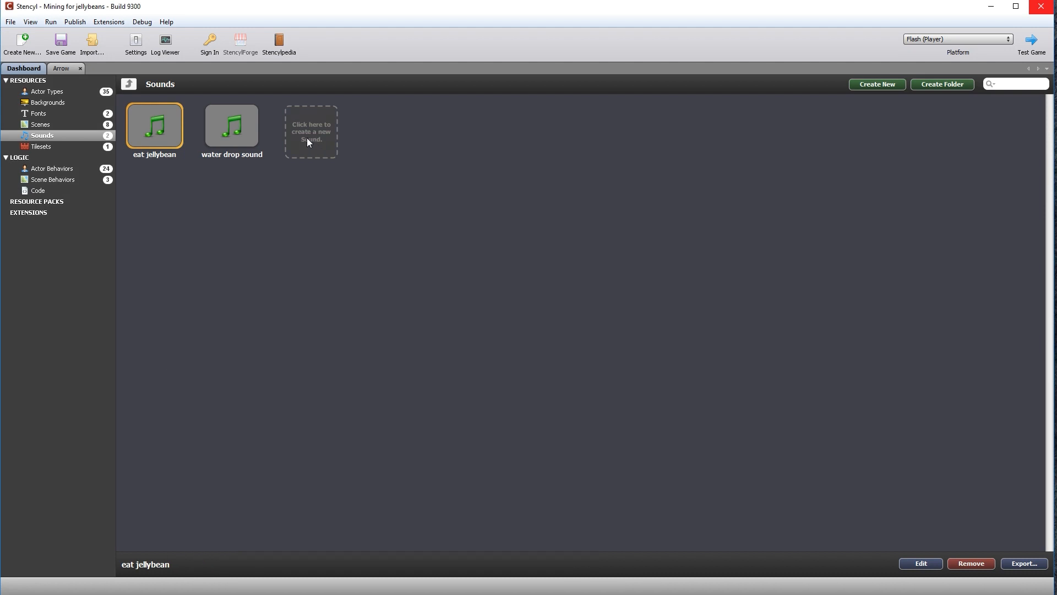
# Create a new sound resource named arrow sound
pyautogui.click(306, 139)
pyautogui.write('arrow sound')
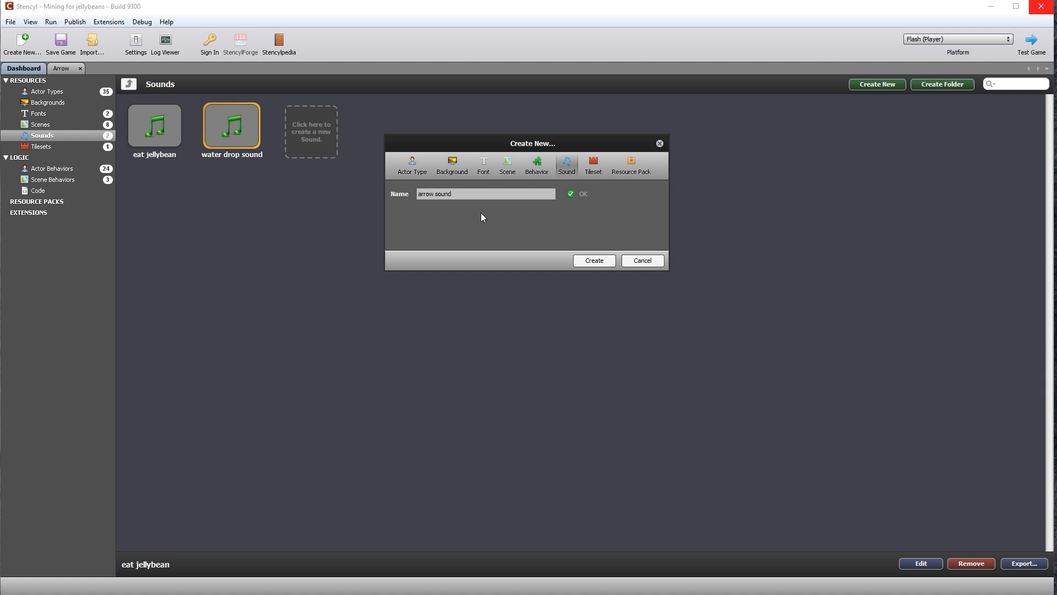
pyautogui.click(587, 261)
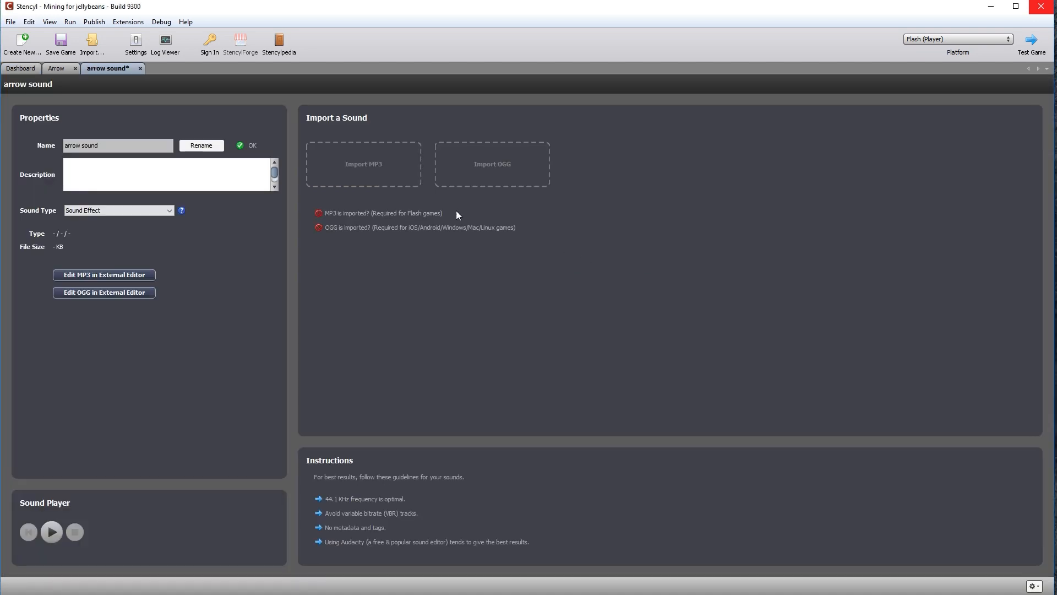
# Import the Arrow fire MP3 from the Game sounds folder into arrow sound, preview it and close the sound editor
pyautogui.click(360, 163)
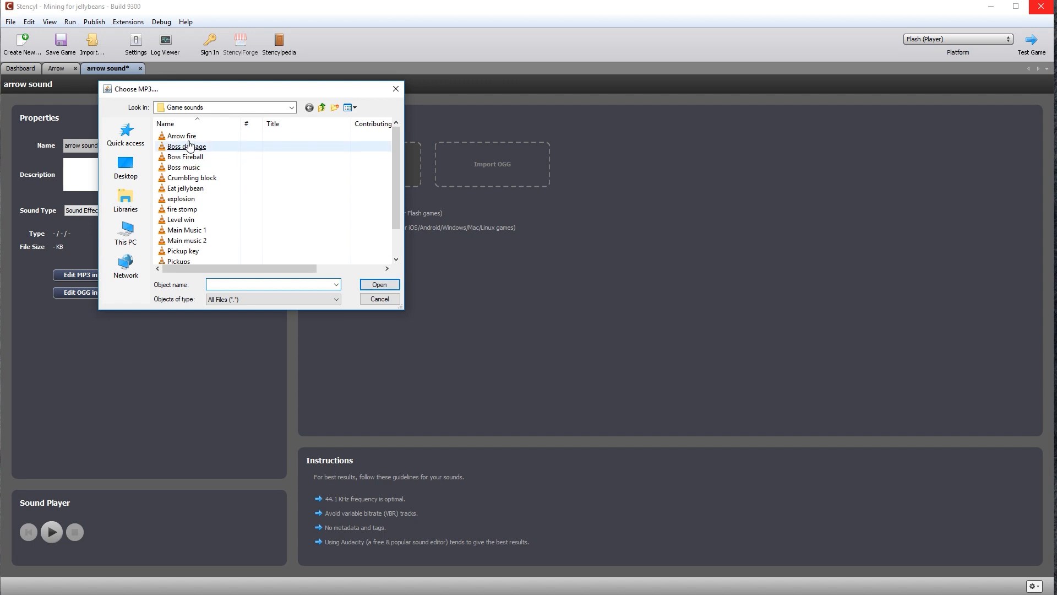
pyautogui.click(322, 107)
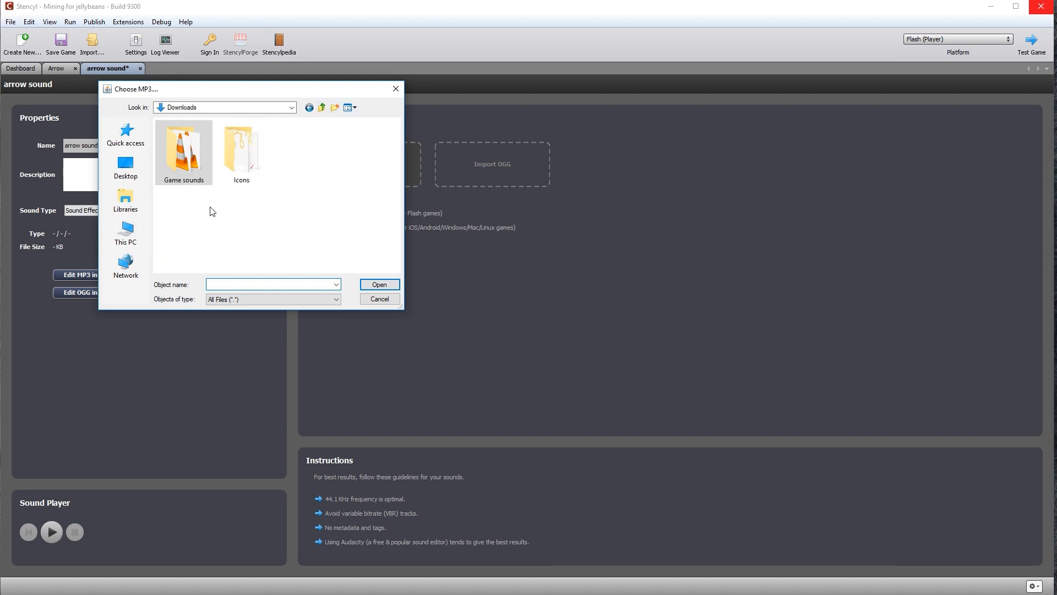
pyautogui.doubleClick(179, 133)
pyautogui.click(180, 139)
pyautogui.click(379, 284)
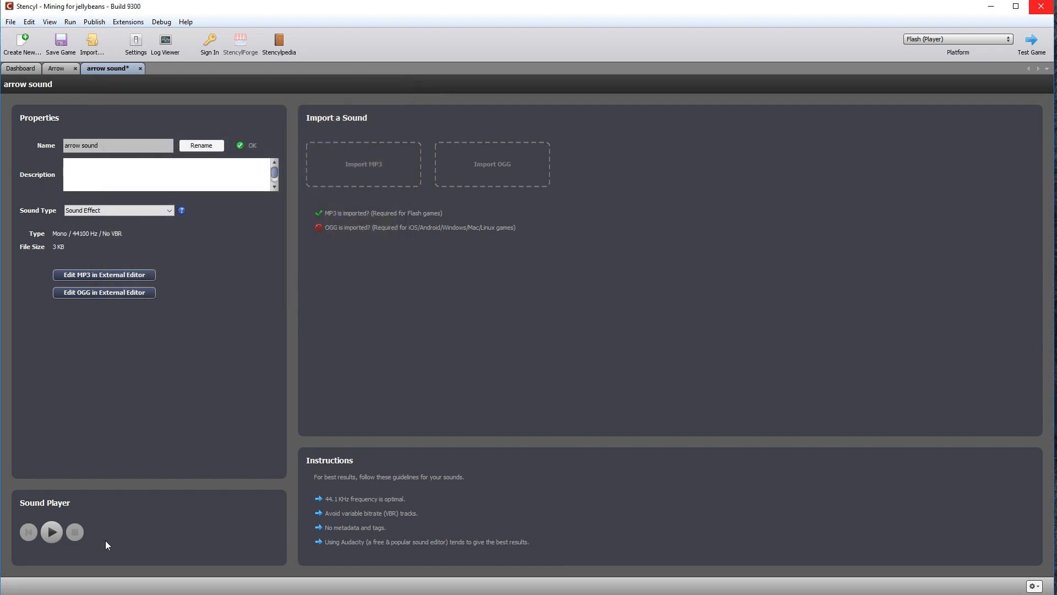
pyautogui.click(53, 537)
pyautogui.click(52, 533)
pyautogui.click(140, 68)
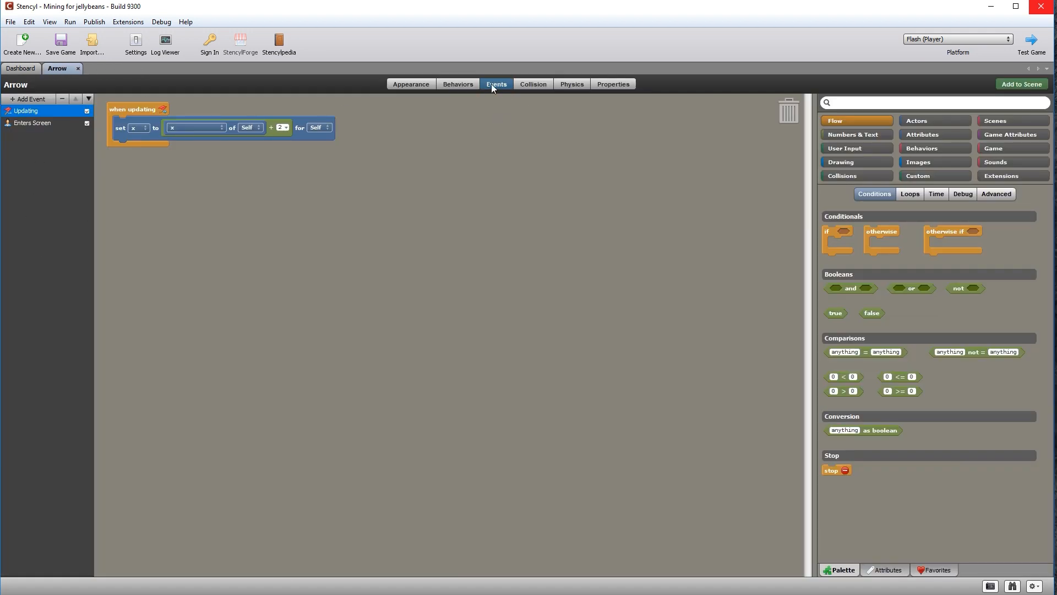
# Add a When Creating event to the Arrow actor type
pyautogui.click(27, 99)
pyautogui.moveTo(24, 113)
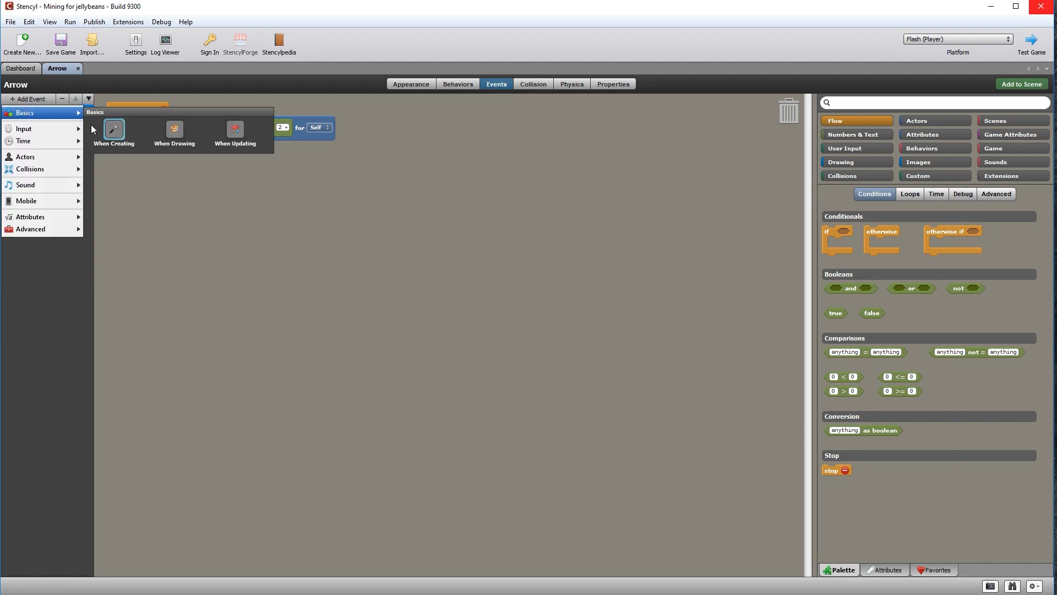
pyautogui.click(114, 130)
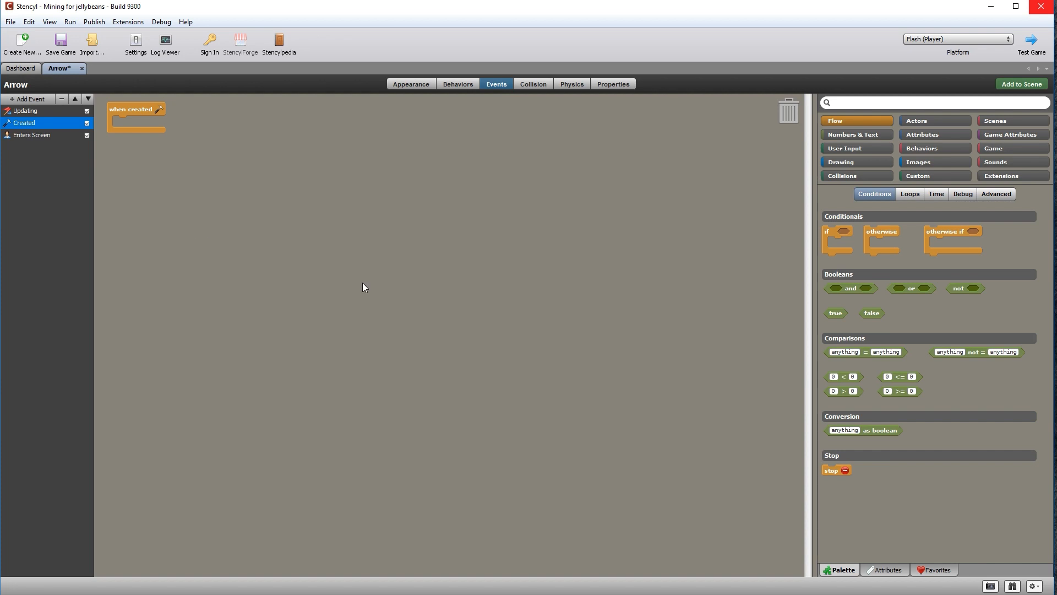
# Insert a block in the Arrow's created event that plays arrow sound on channel 1, and save the game
pyautogui.click(1016, 164)
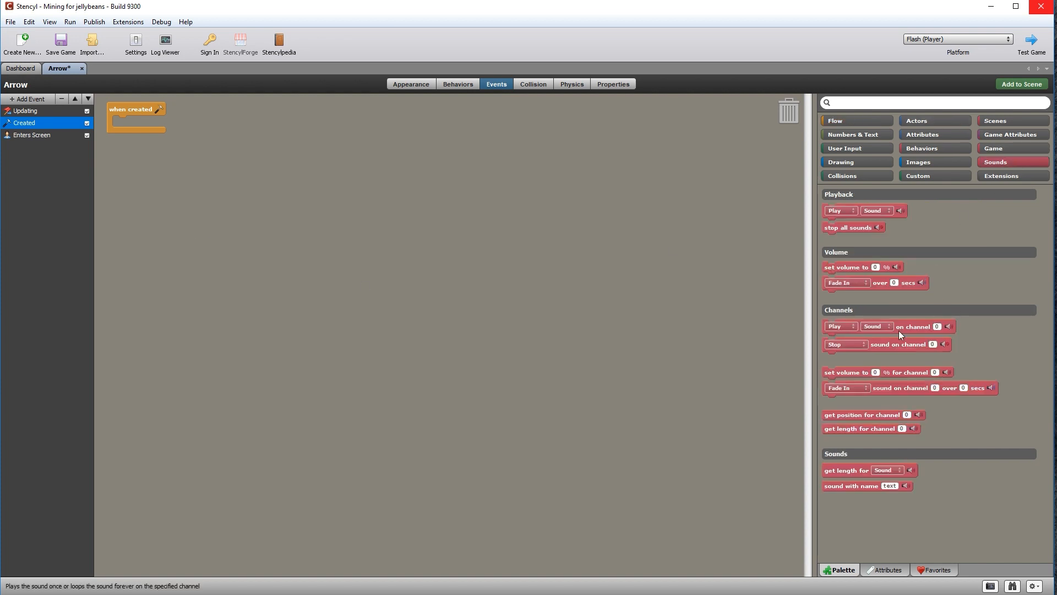
pyautogui.moveTo(914, 325); pyautogui.dragTo(217, 118)
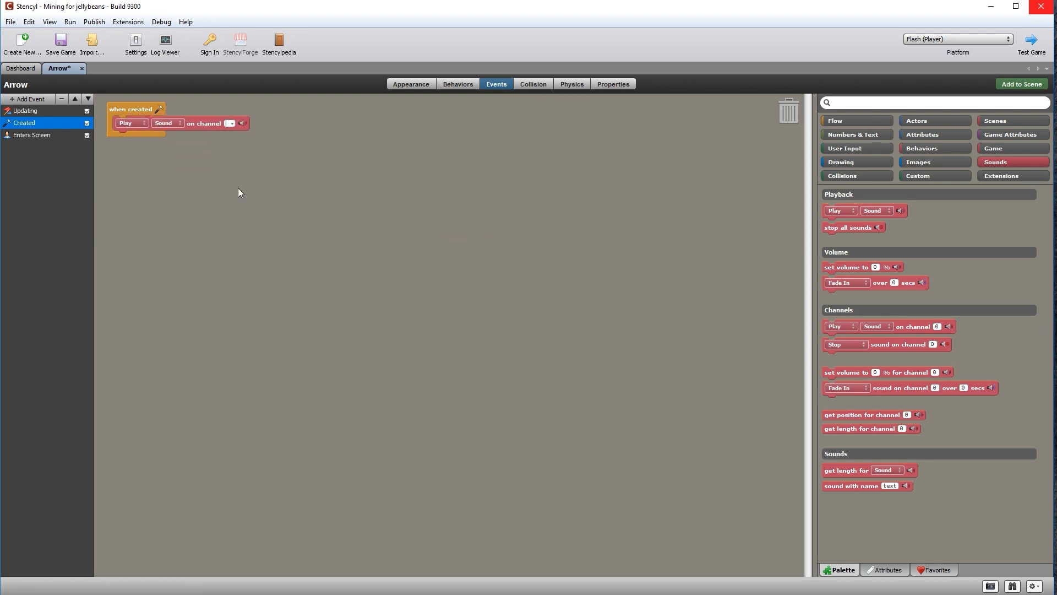
pyautogui.write('1')
pyautogui.click(175, 123)
pyautogui.click(179, 125)
pyautogui.click(474, 233)
pyautogui.click(649, 427)
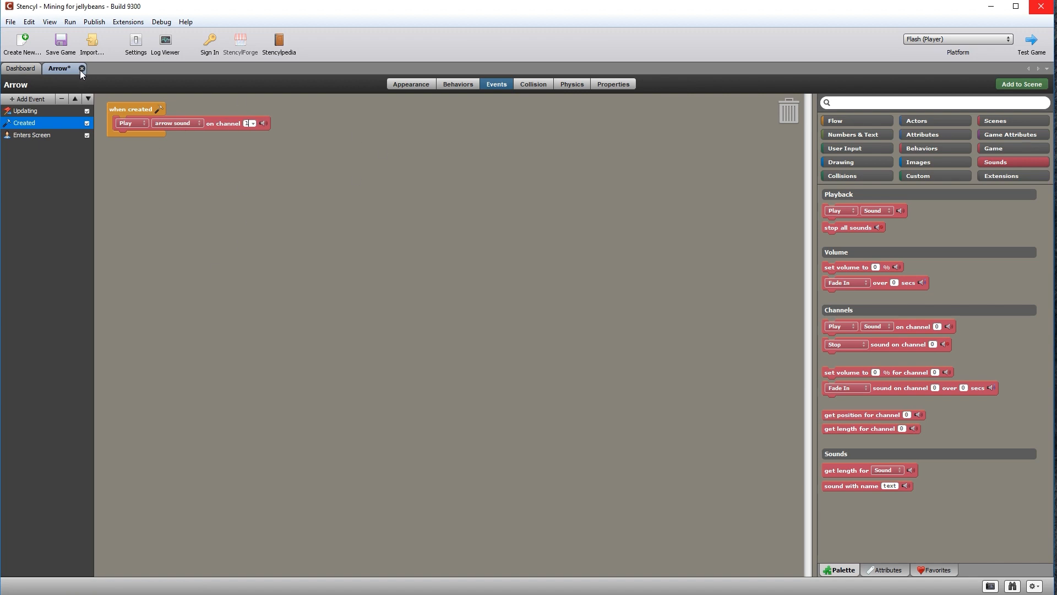
pyautogui.hotkey('ctrl', 's')
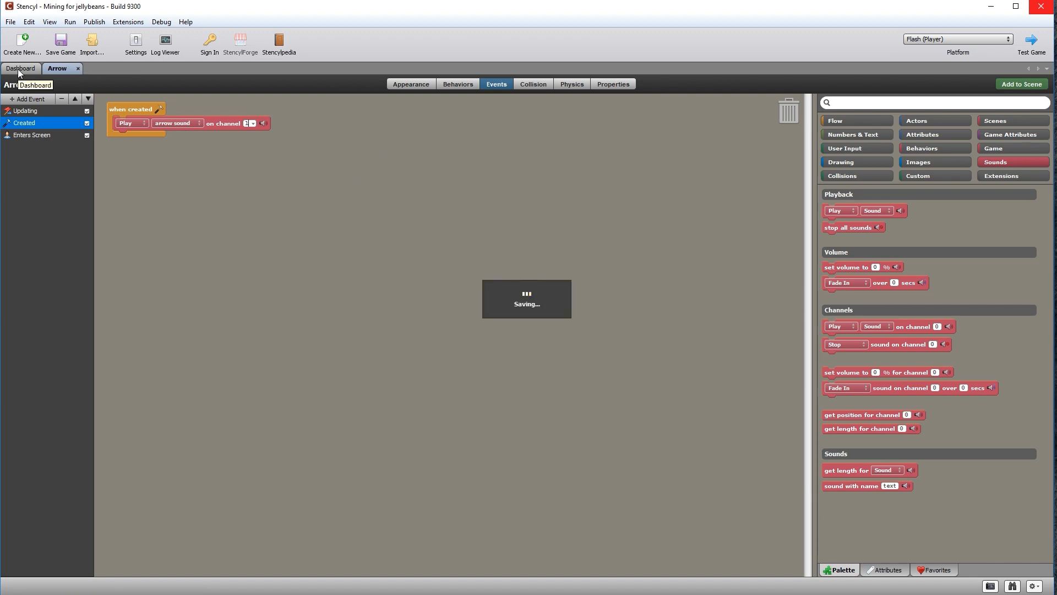
# Look at the Level 4 scene, close it and open the Level 5 scene
pyautogui.click(21, 69)
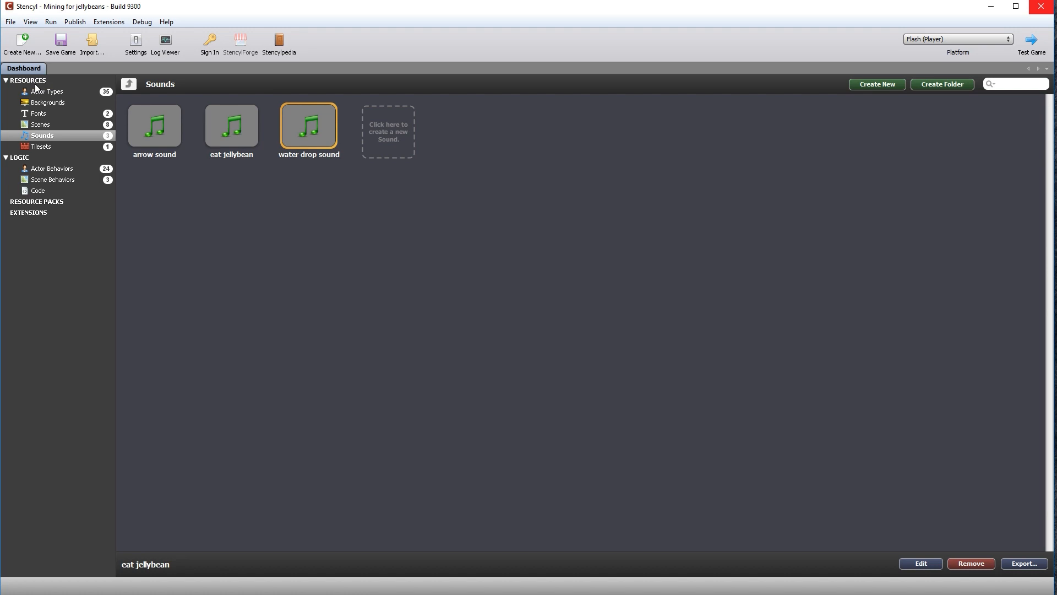
pyautogui.click(46, 126)
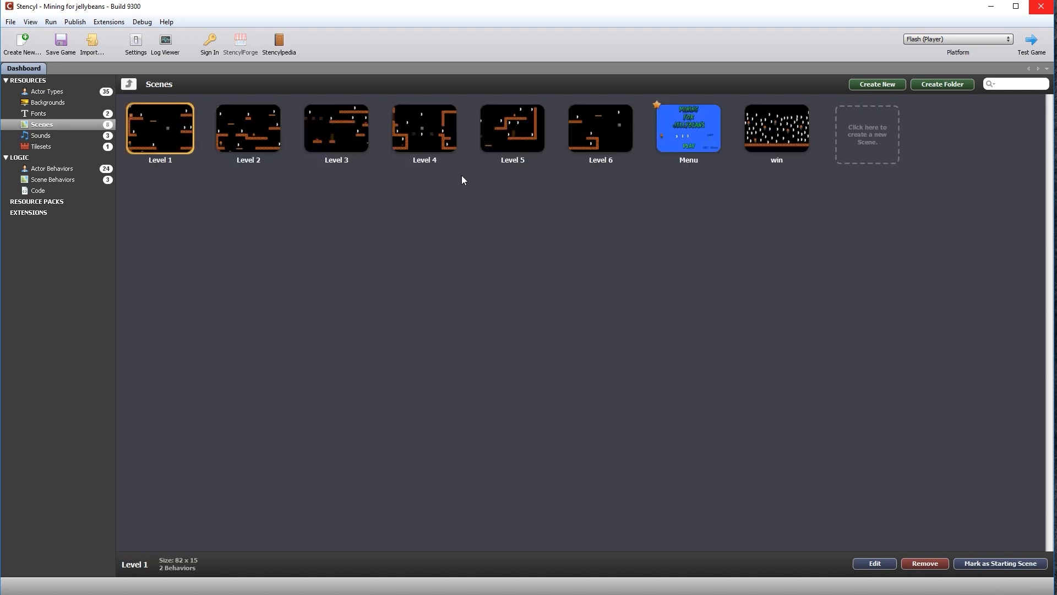
pyautogui.doubleClick(404, 139)
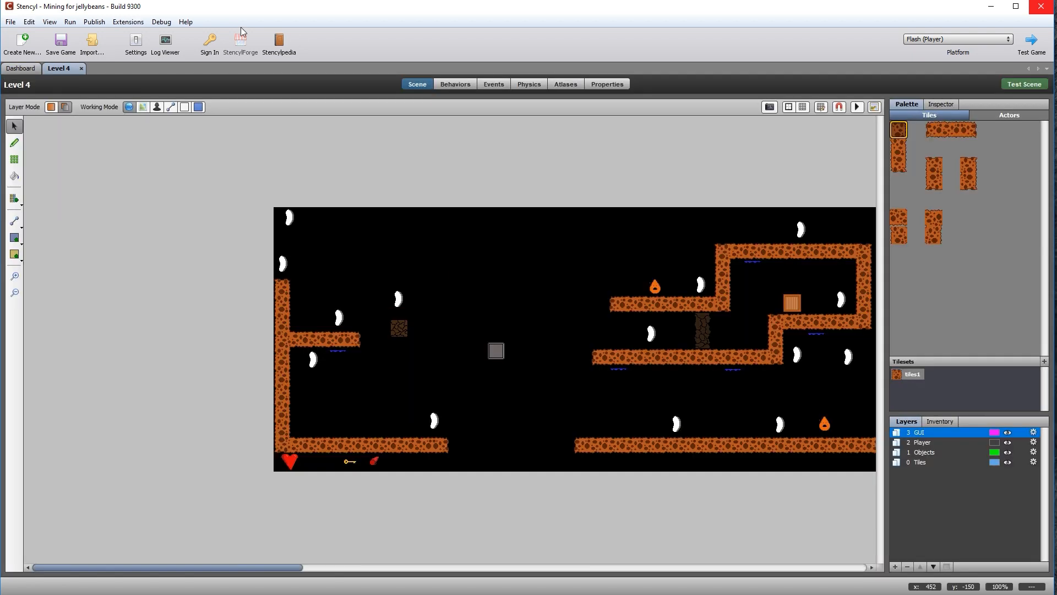
pyautogui.click(82, 68)
pyautogui.doubleClick(512, 146)
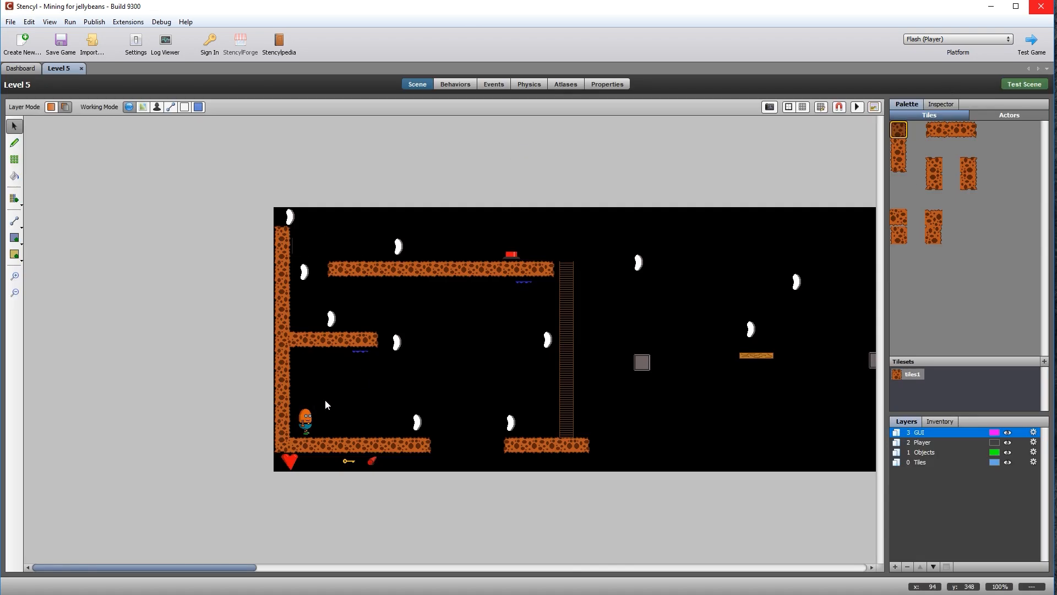
# Move the player onto the ledge above its starting spot in Level 5, at about (48, 161), and test the scene
pyautogui.moveTo(306, 421); pyautogui.dragTo(309, 312)
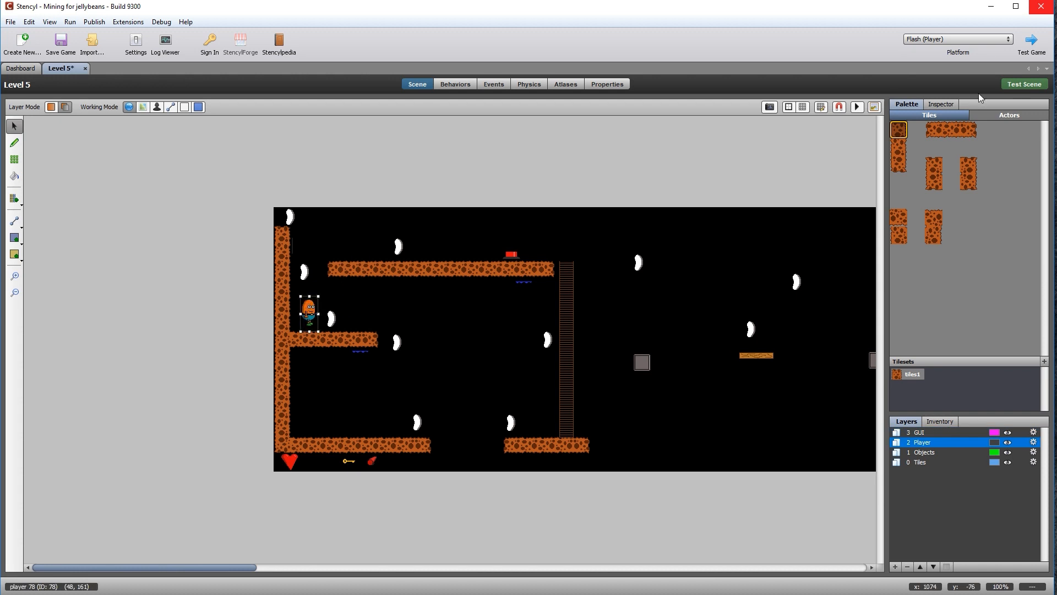
pyautogui.click(1037, 87)
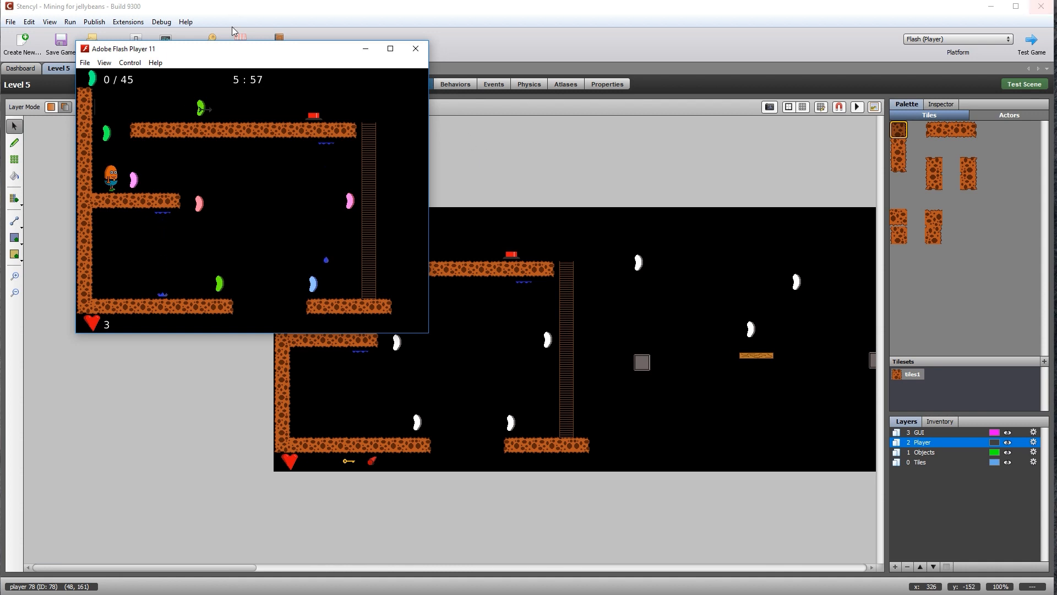
pyautogui.moveTo(250, 52); pyautogui.dragTo(287, 119)
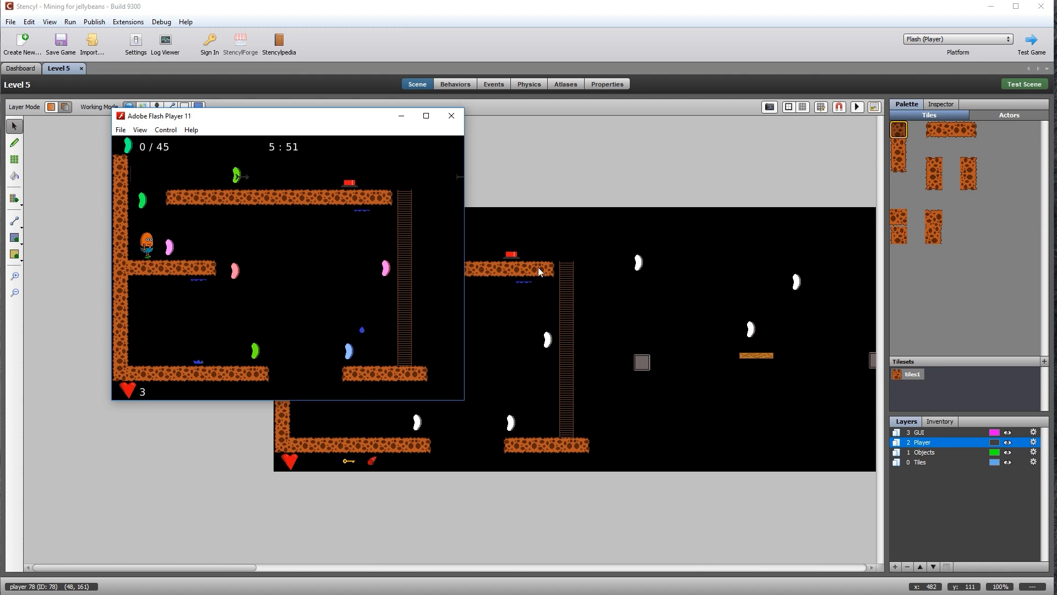
pyautogui.click(487, 173)
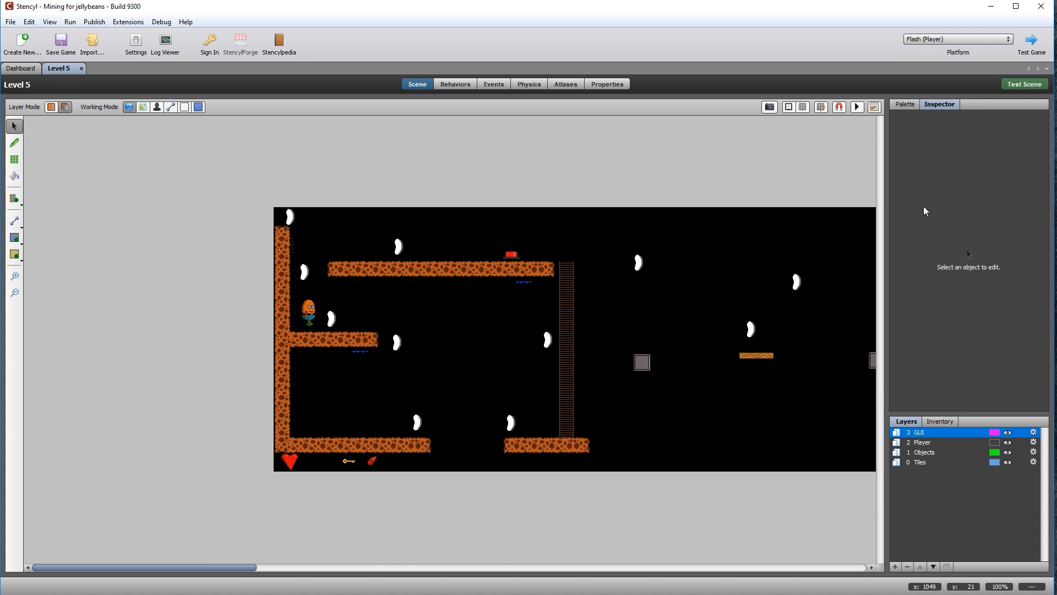
# Test Level 5 again, guiding the player past the ladder to the wooden platform to check the arrow sound, and close the test
pyautogui.click(1024, 84)
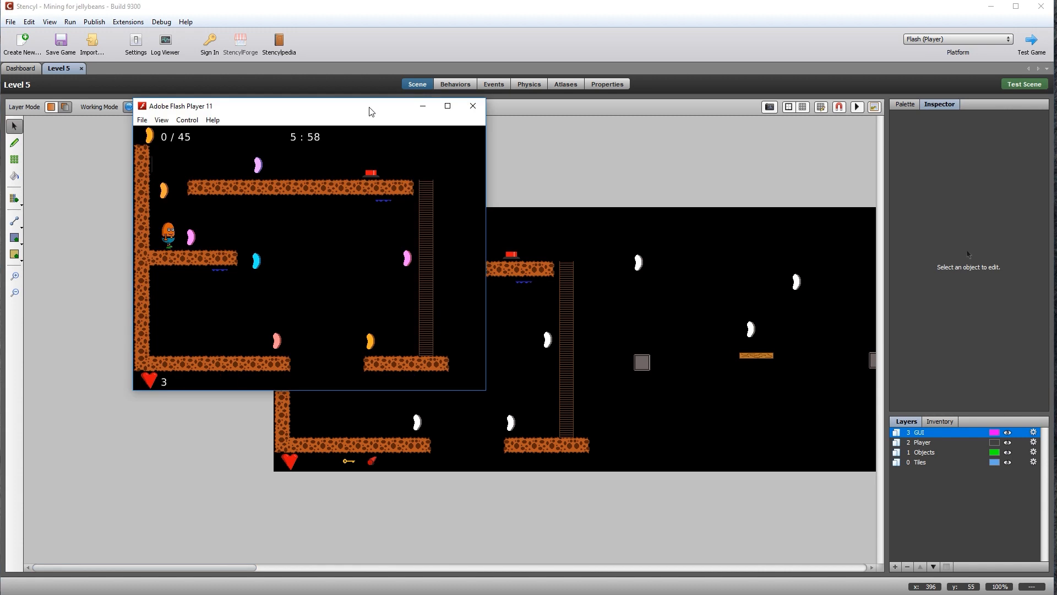
pyautogui.moveTo(371, 112); pyautogui.dragTo(379, 221)
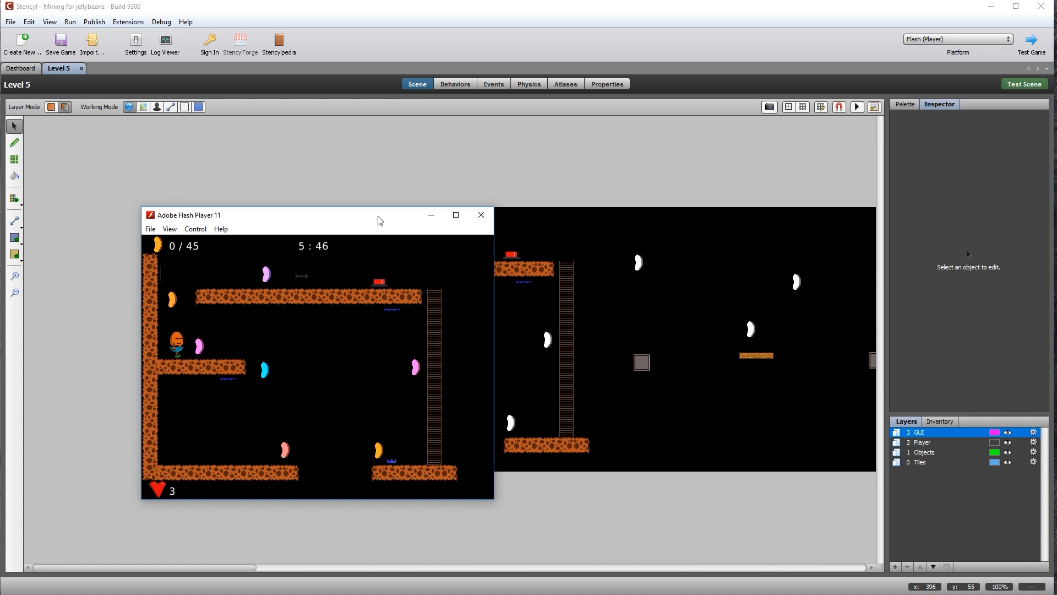
pyautogui.press('Right')
pyautogui.press('Right')
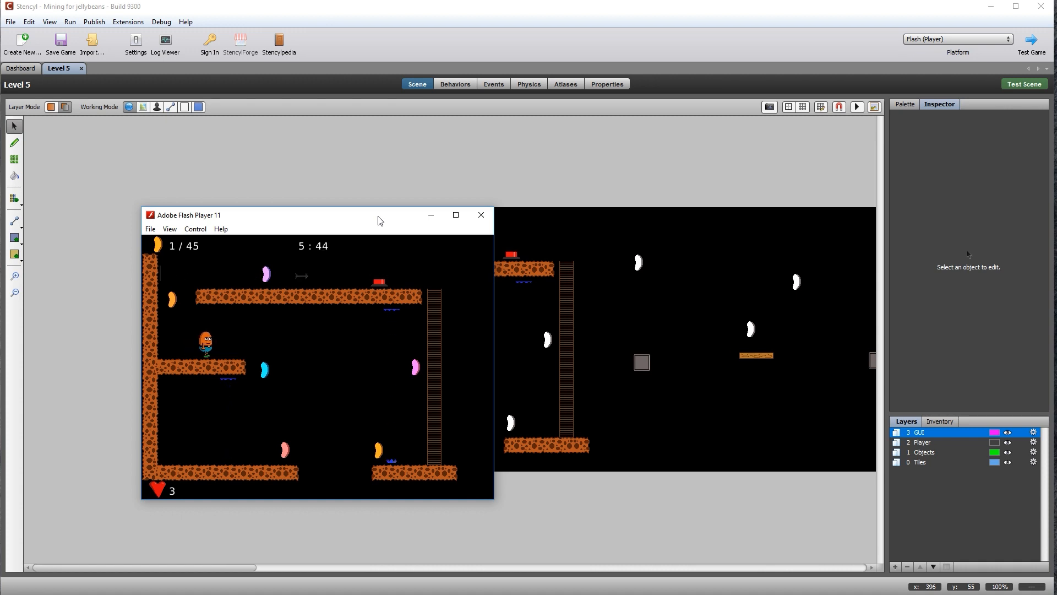
pyautogui.press('Right')
pyautogui.press('Up')
pyautogui.press('Right')
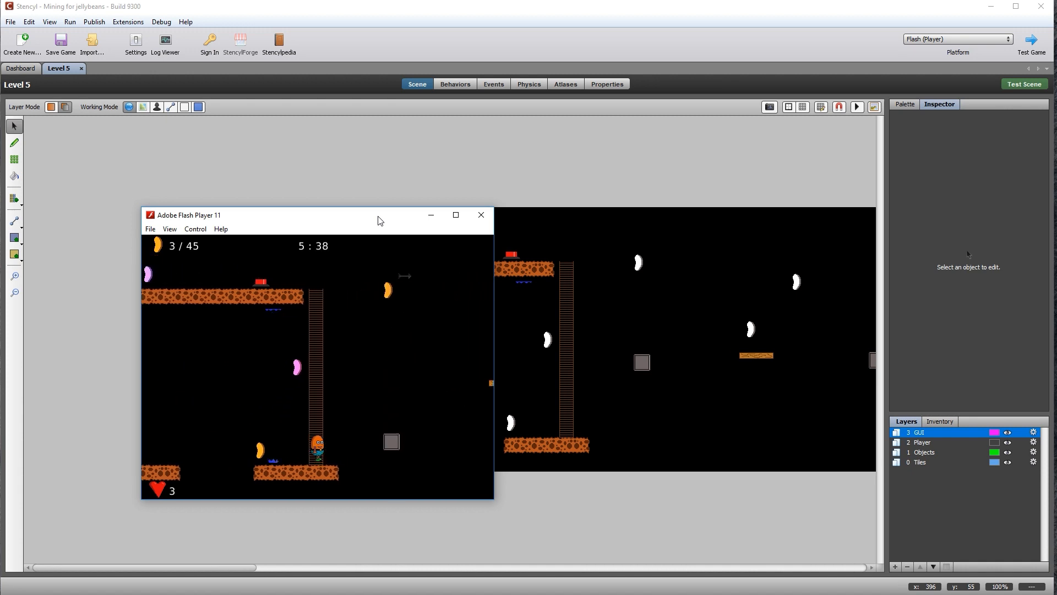
pyautogui.press('Up')
pyautogui.press('Right')
pyautogui.press('Right')
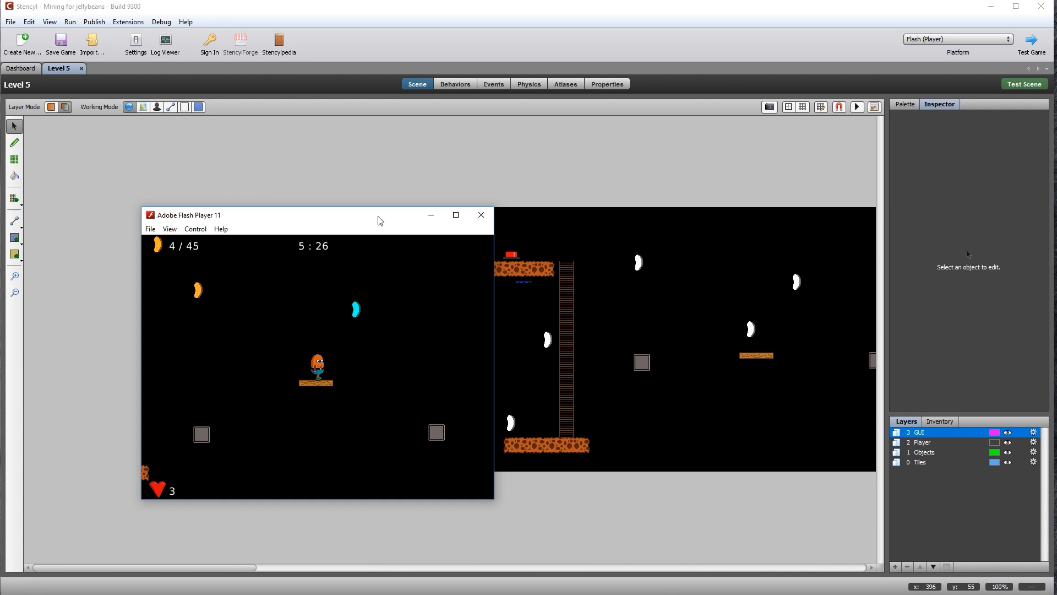
pyautogui.click(482, 213)
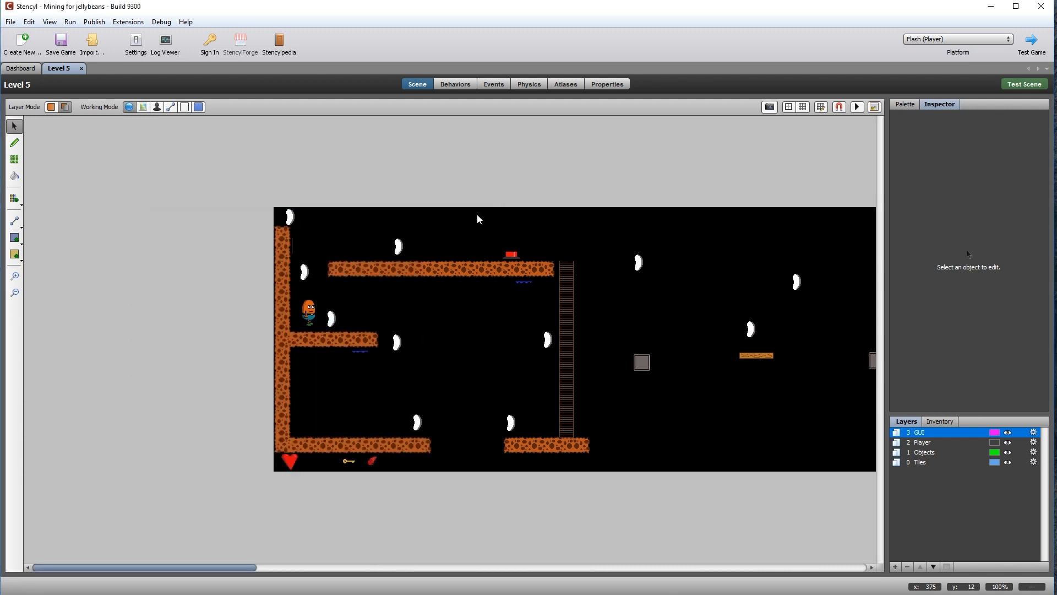
# Reopen the Arrow actor type and review the sound block in its Created event
pyautogui.click(17, 70)
pyautogui.click(43, 94)
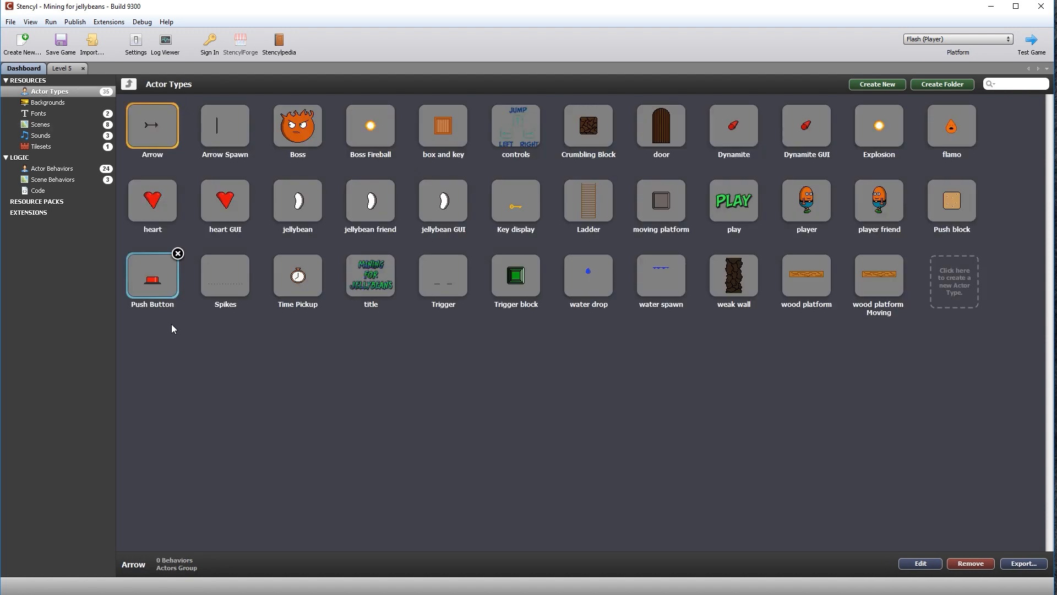
pyautogui.moveTo(154, 155)
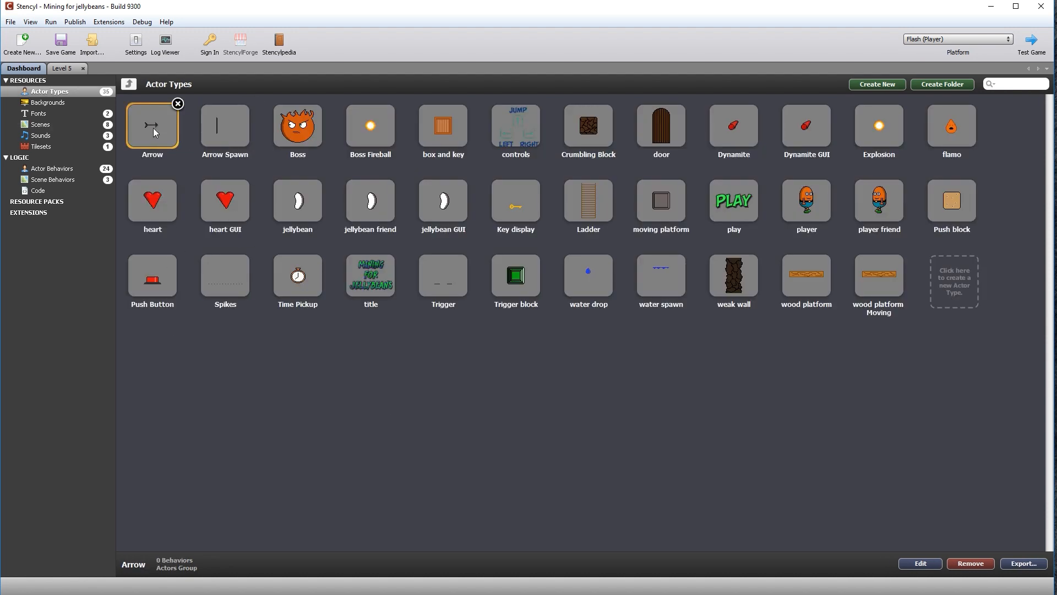
pyautogui.doubleClick(153, 128)
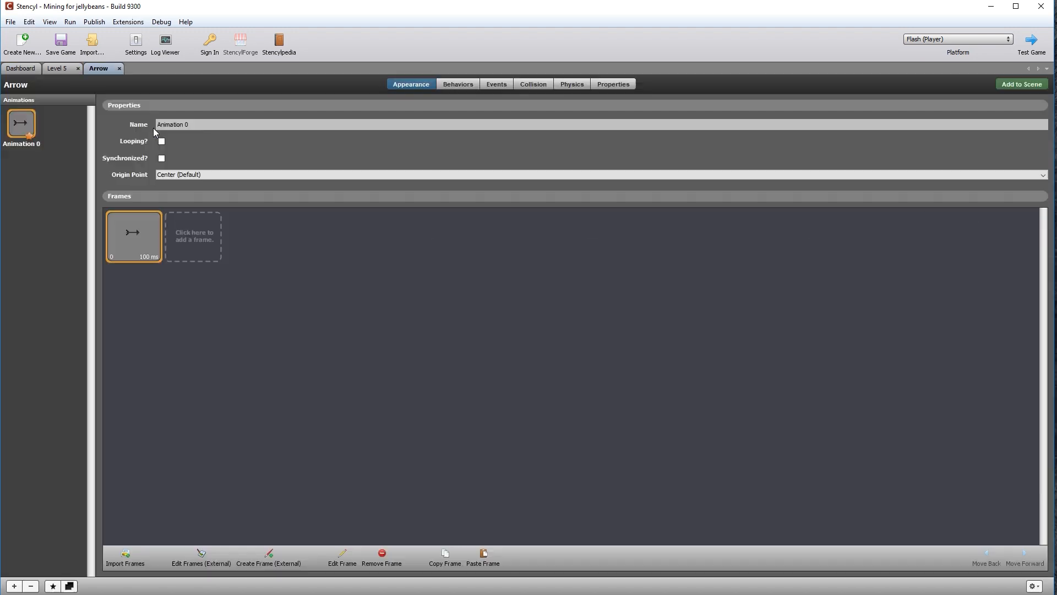
pyautogui.click(498, 86)
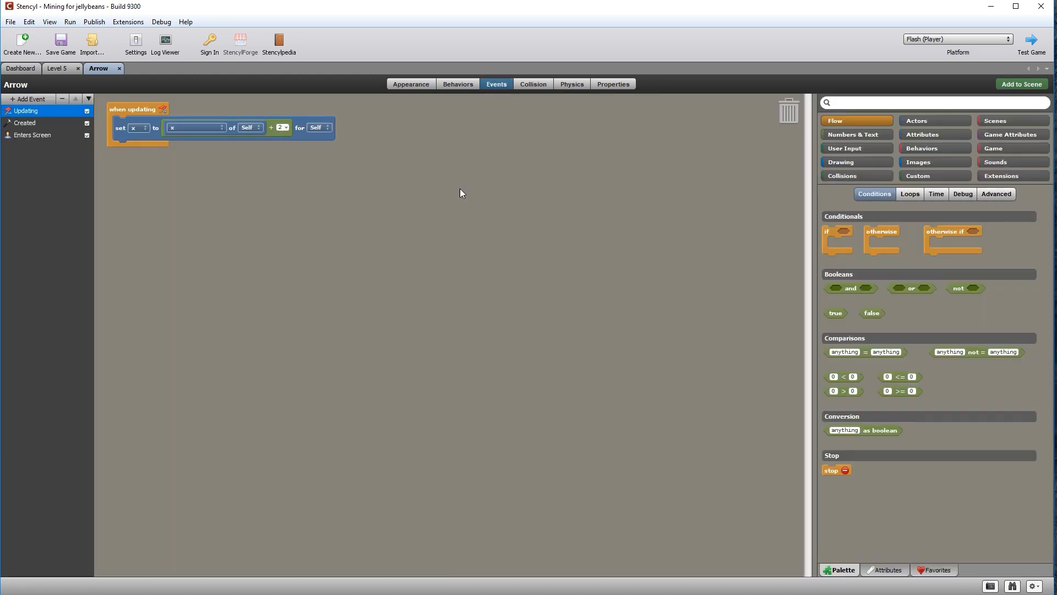
pyautogui.click(25, 124)
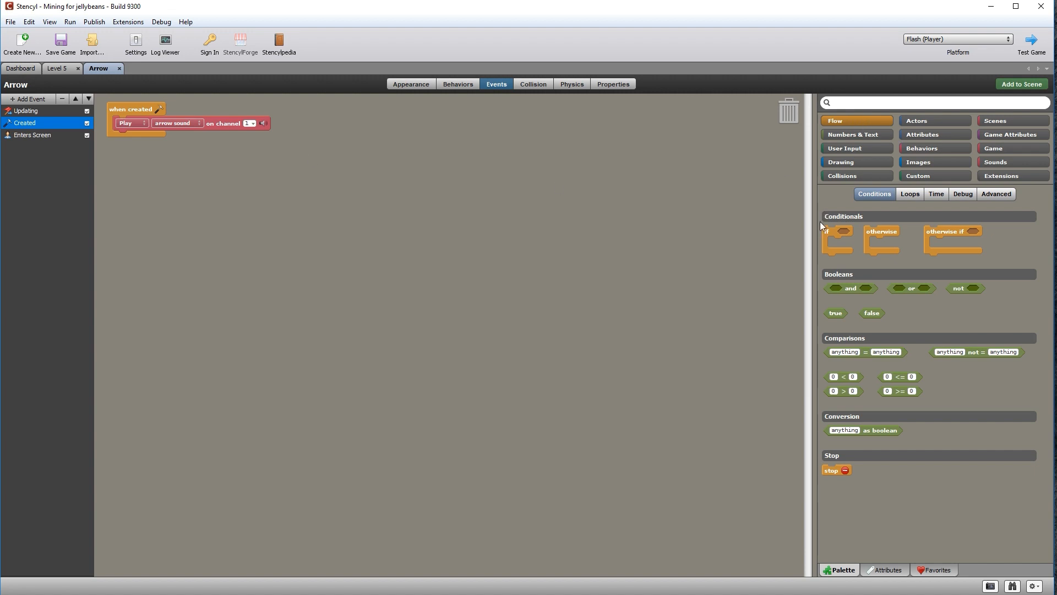
# Wrap the arrow sound block in the Created event in an if condition that checks Self is on screen
pyautogui.moveTo(830, 230); pyautogui.dragTo(163, 175)
pyautogui.click(933, 117)
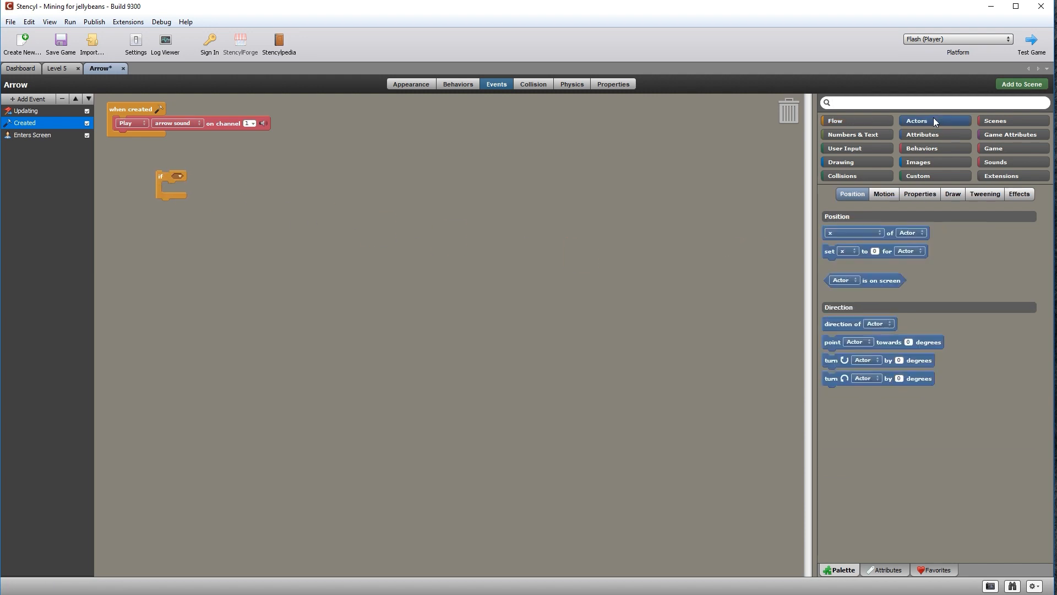
pyautogui.click(926, 196)
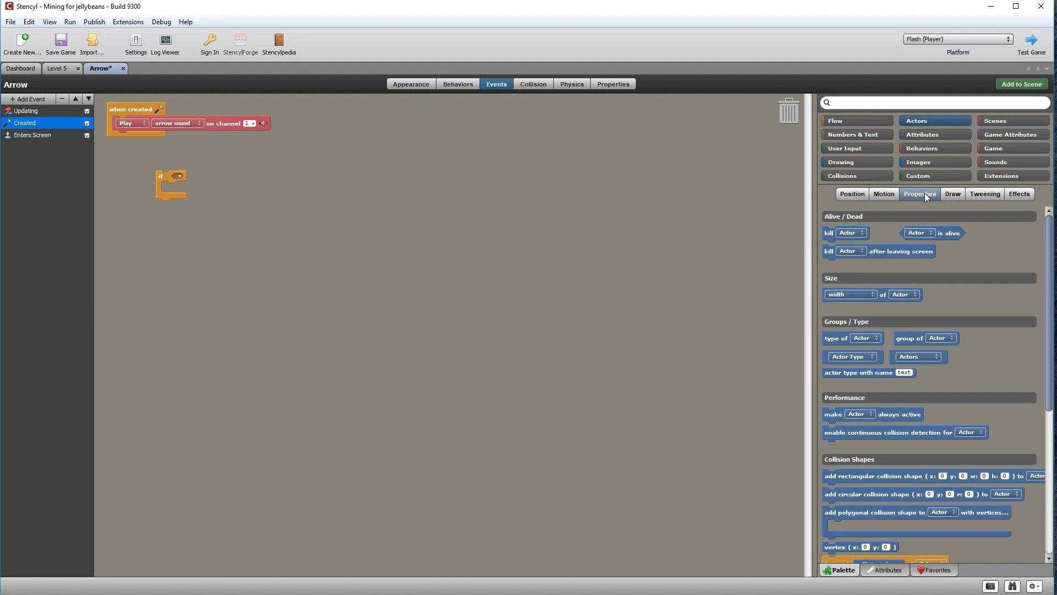
pyautogui.click(849, 194)
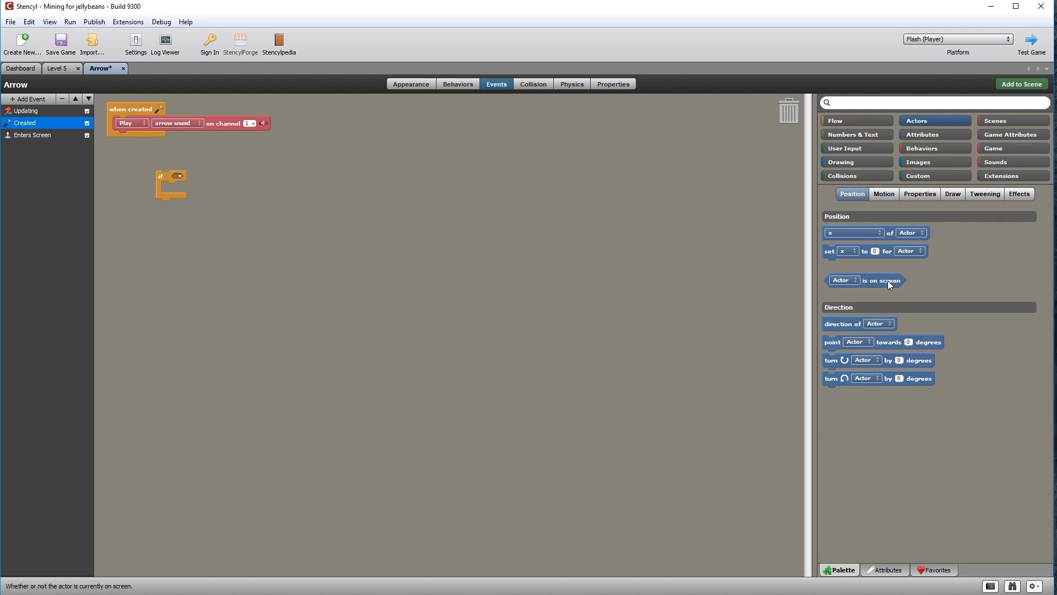
pyautogui.moveTo(887, 279); pyautogui.dragTo(231, 181)
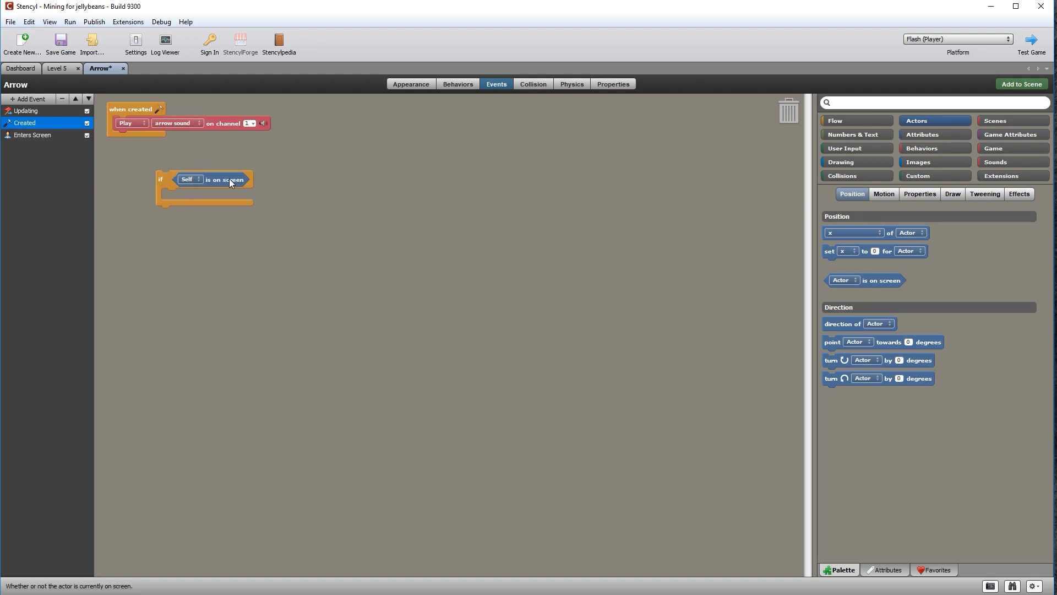
pyautogui.moveTo(221, 123); pyautogui.dragTo(280, 194)
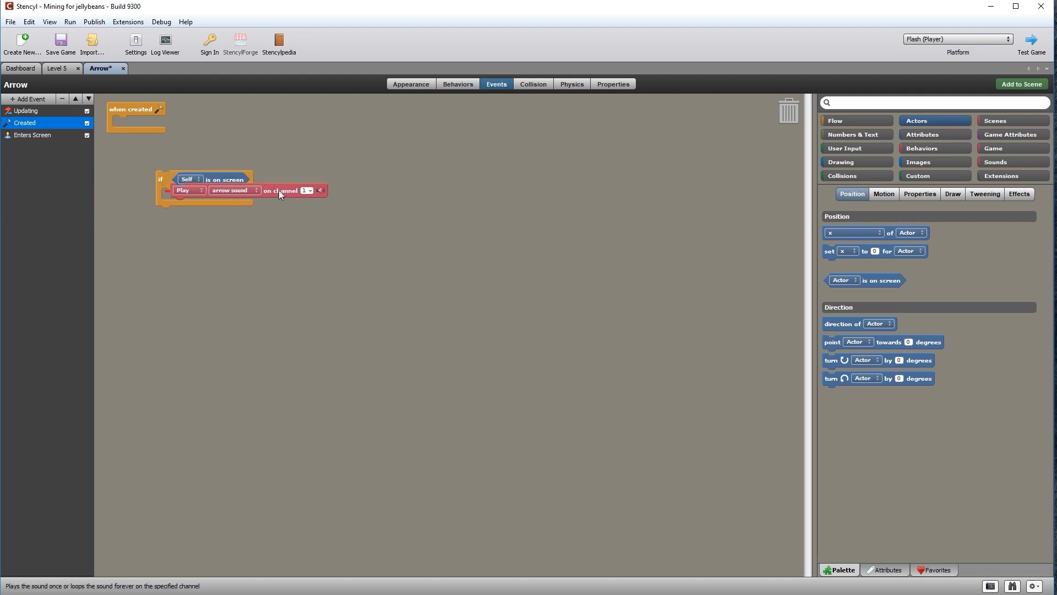
pyautogui.moveTo(163, 177); pyautogui.dragTo(125, 120)
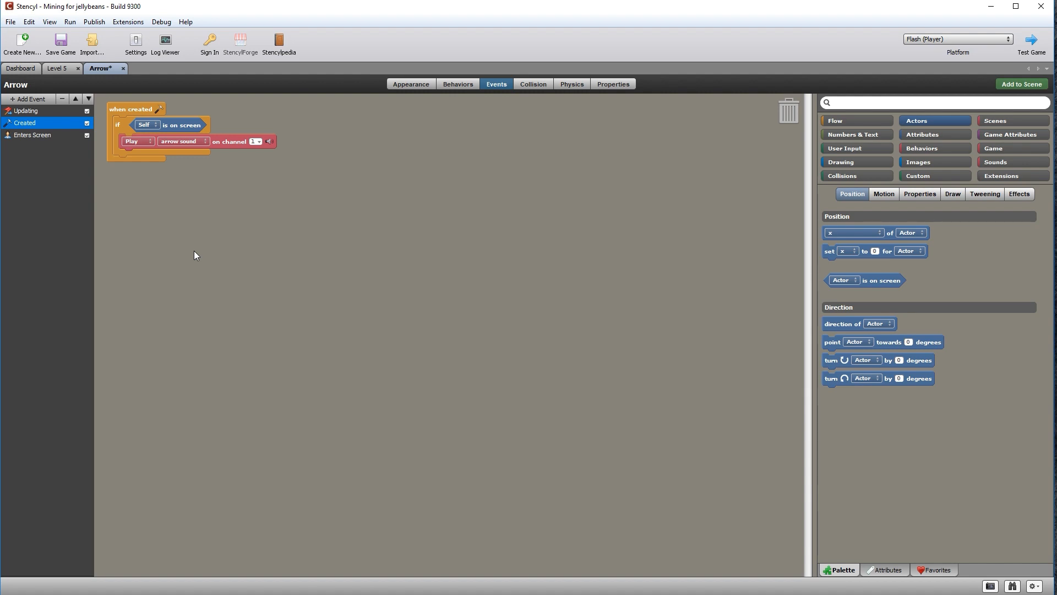
# Open the water drop actor type and bring up its custom soundeffect event
pyautogui.click(5, 70)
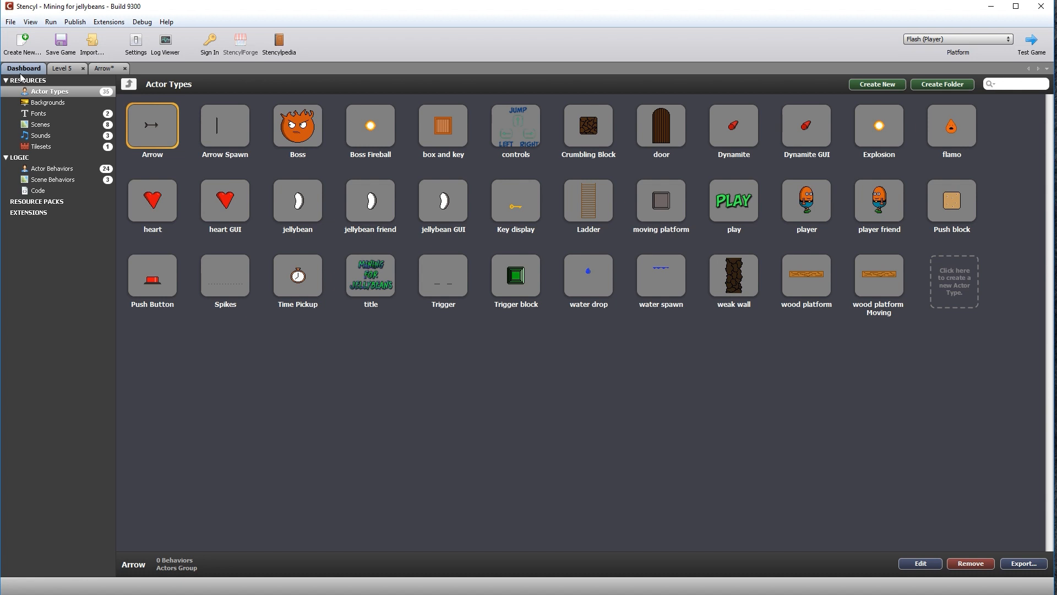
pyautogui.doubleClick(586, 285)
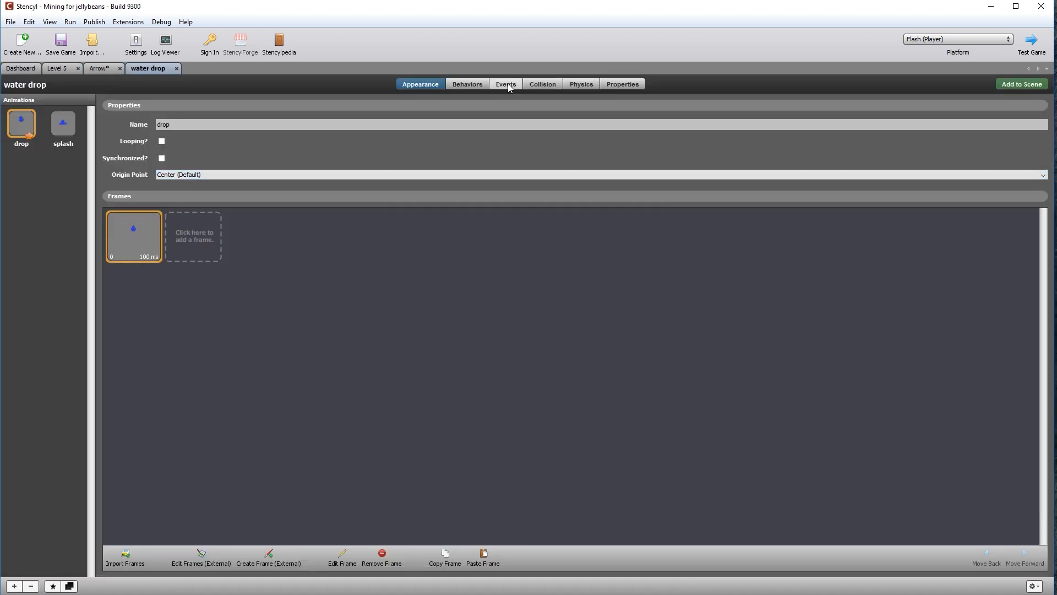
pyautogui.click(505, 84)
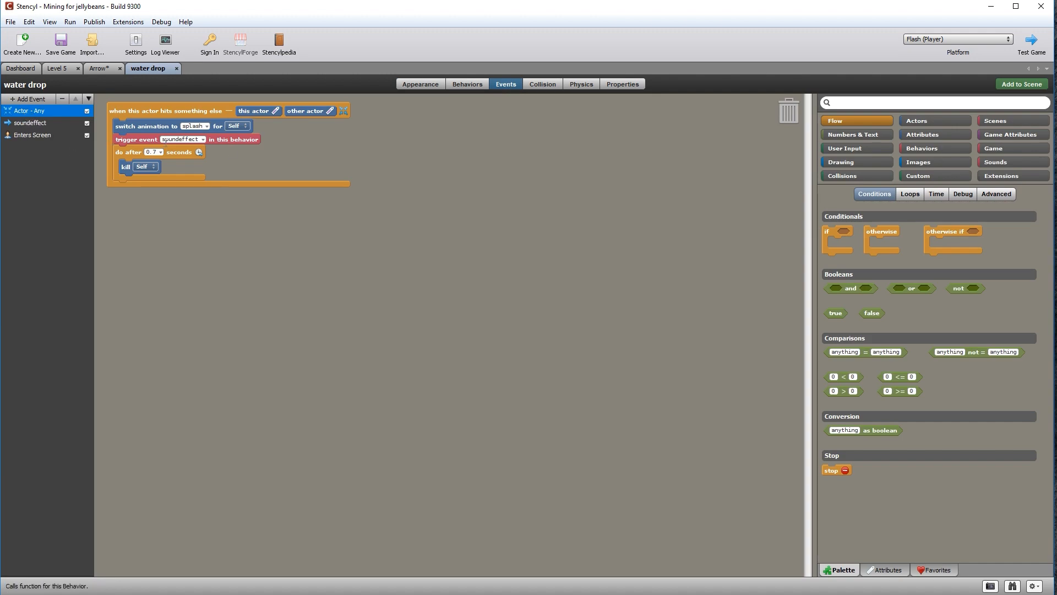
pyautogui.click(37, 124)
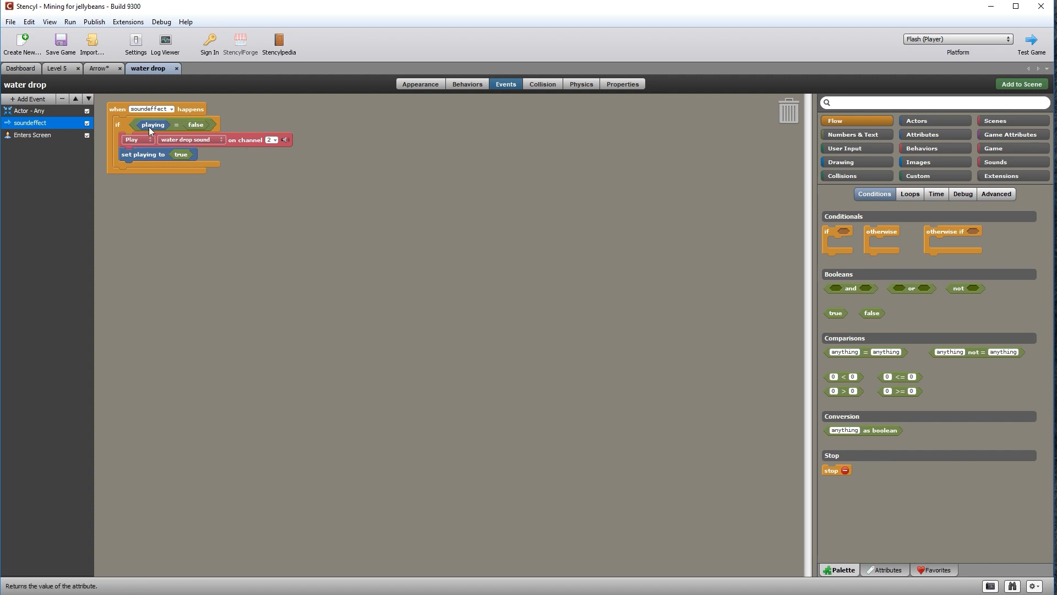
# Nest the playing = false block of the soundeffect event inside an if condition checking that Self is on screen
pyautogui.moveTo(117, 121); pyautogui.dragTo(199, 216)
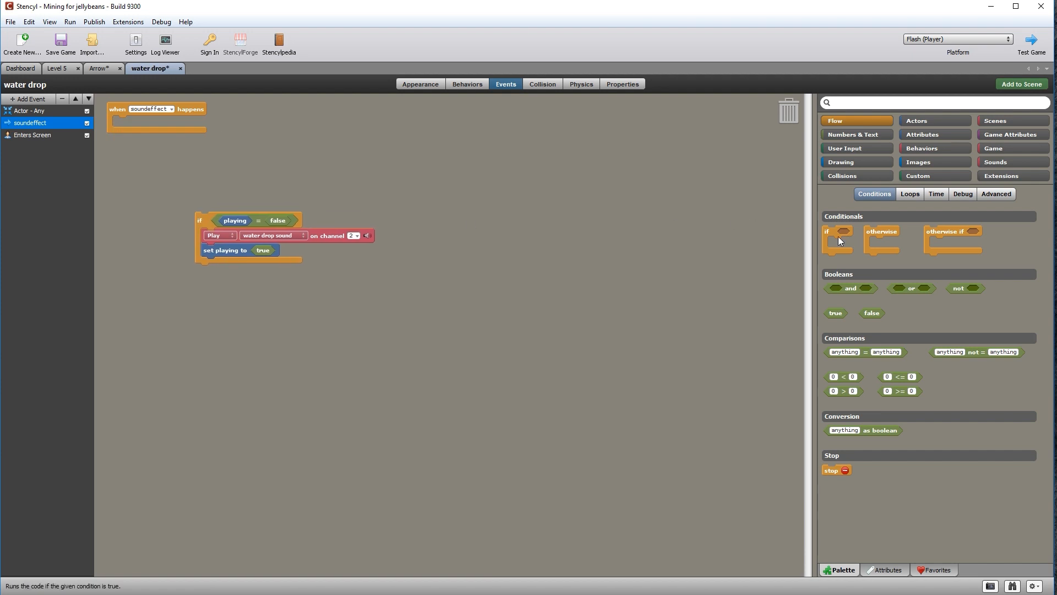
pyautogui.moveTo(827, 229); pyautogui.dragTo(129, 120)
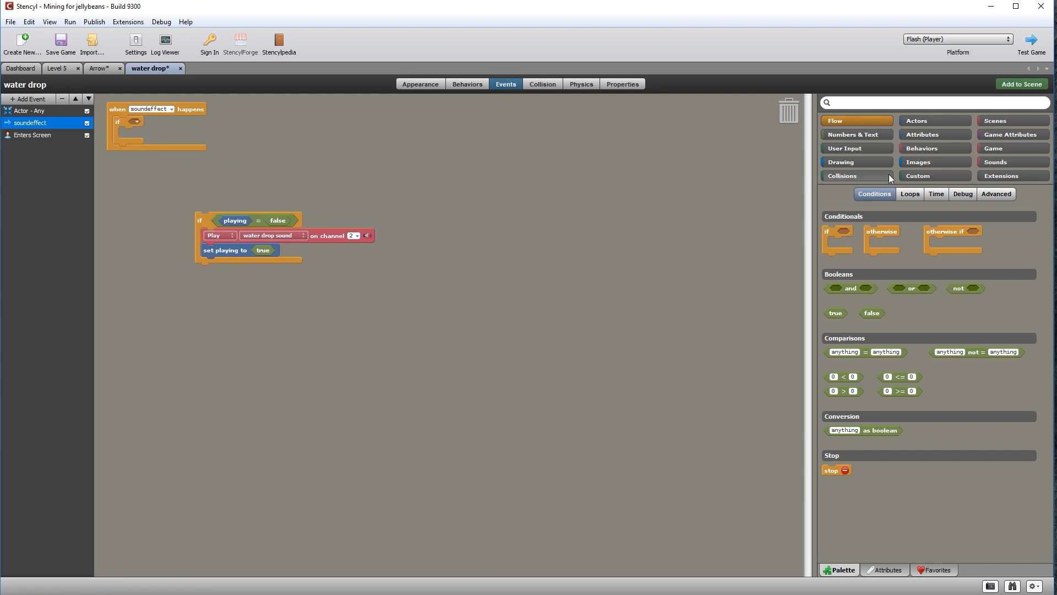
pyautogui.click(937, 121)
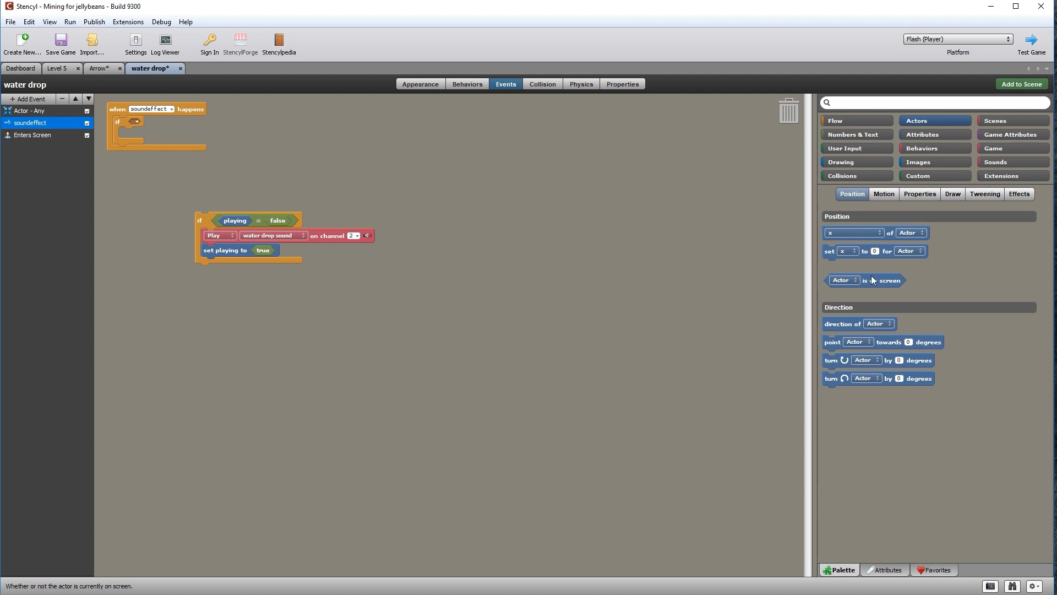
pyautogui.moveTo(885, 282); pyautogui.dragTo(199, 128)
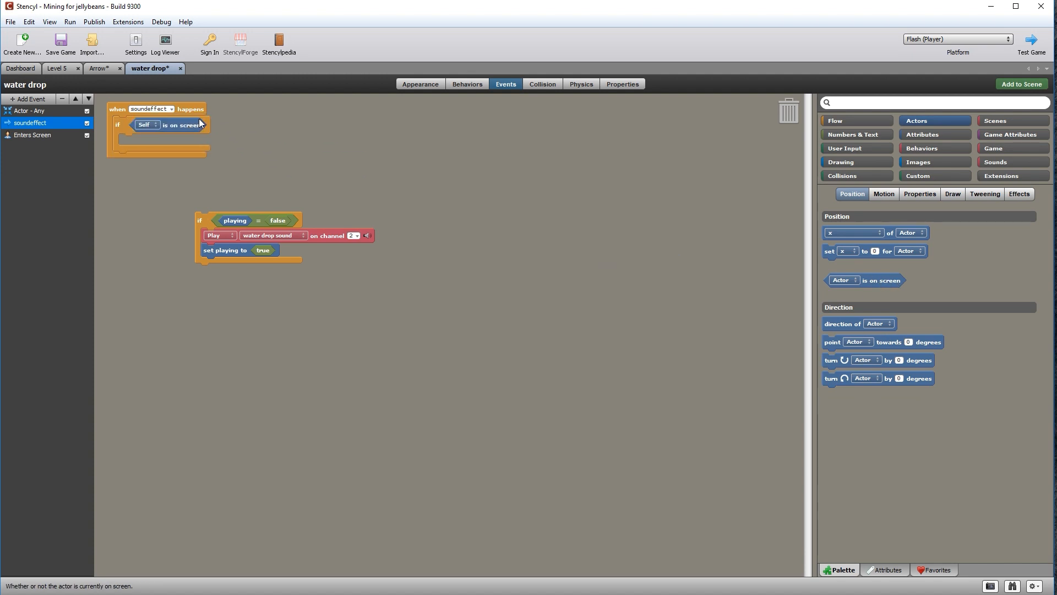
pyautogui.moveTo(201, 220); pyautogui.dragTo(132, 138)
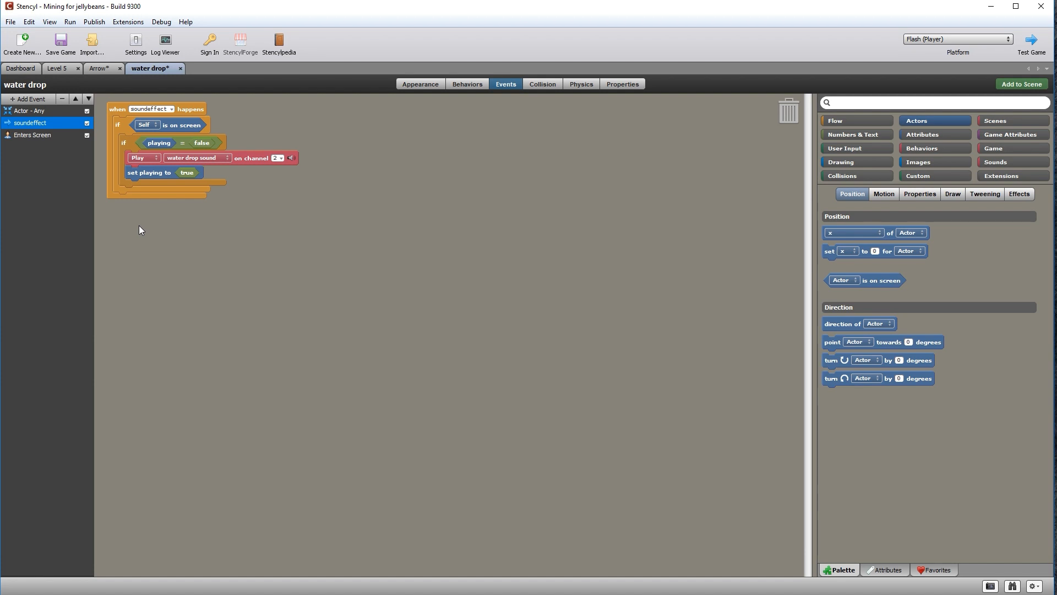
# Test the Level 5 scene, guiding the player off the ledge to the ladder and onward to check the on-screen sounds
pyautogui.click(57, 70)
pyautogui.click(1031, 84)
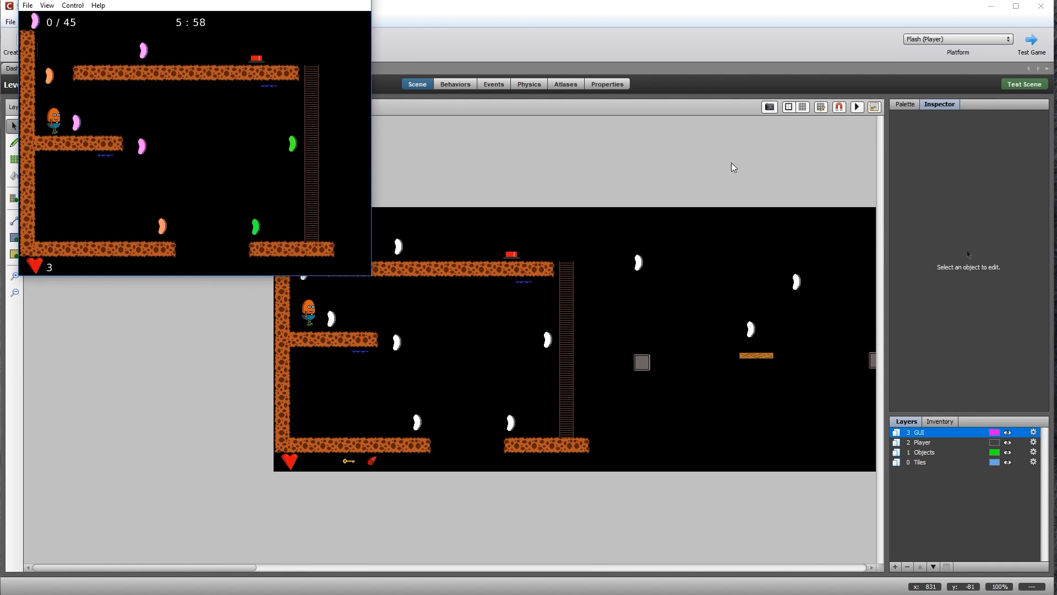
pyautogui.moveTo(226, 1); pyautogui.dragTo(280, 163)
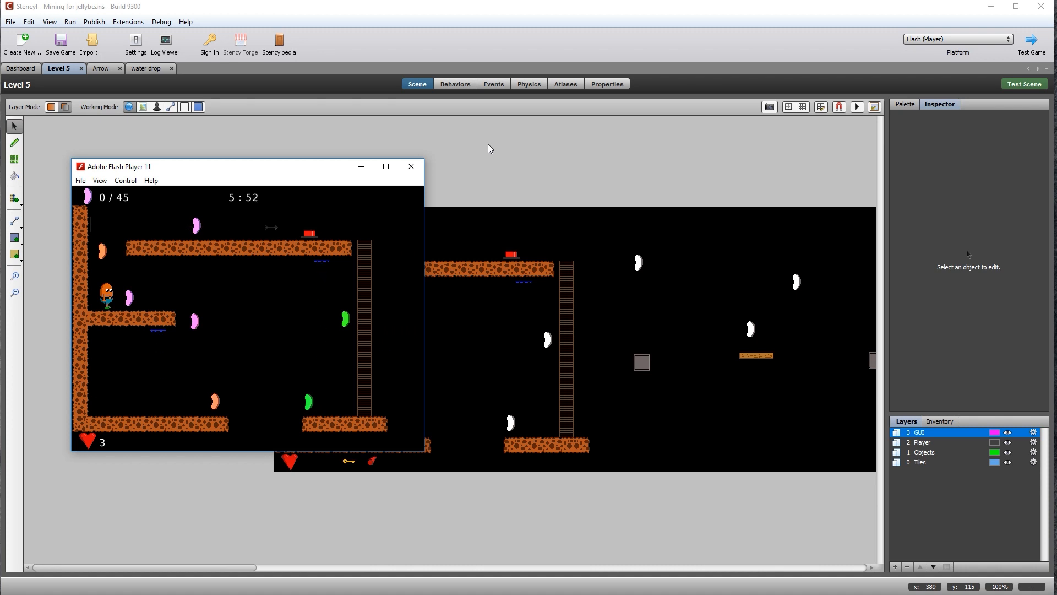
pyautogui.press('Right')
pyautogui.press('Right')
pyautogui.press('Up')
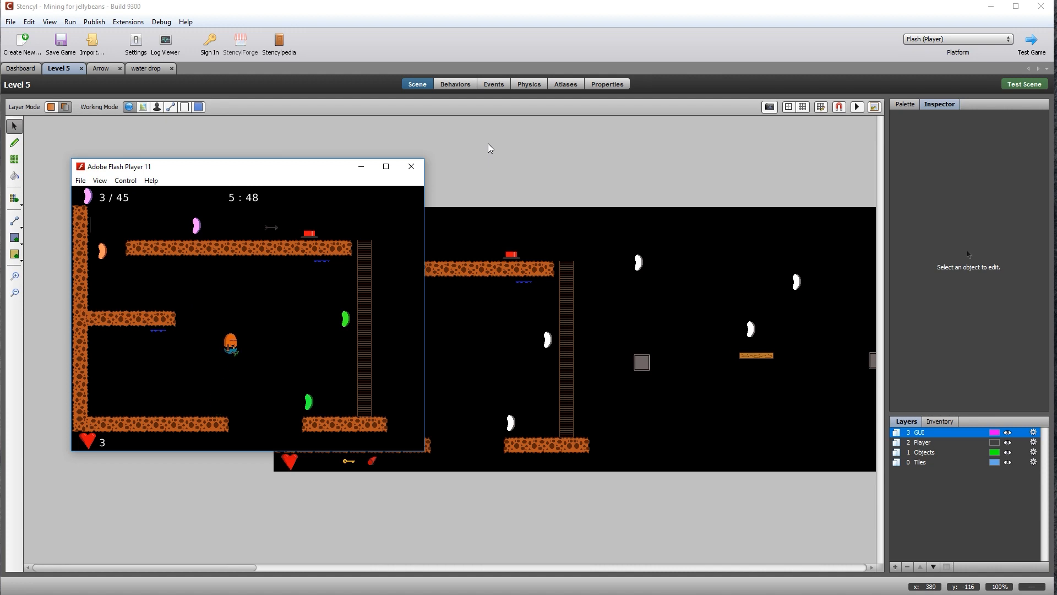
pyautogui.press('Right')
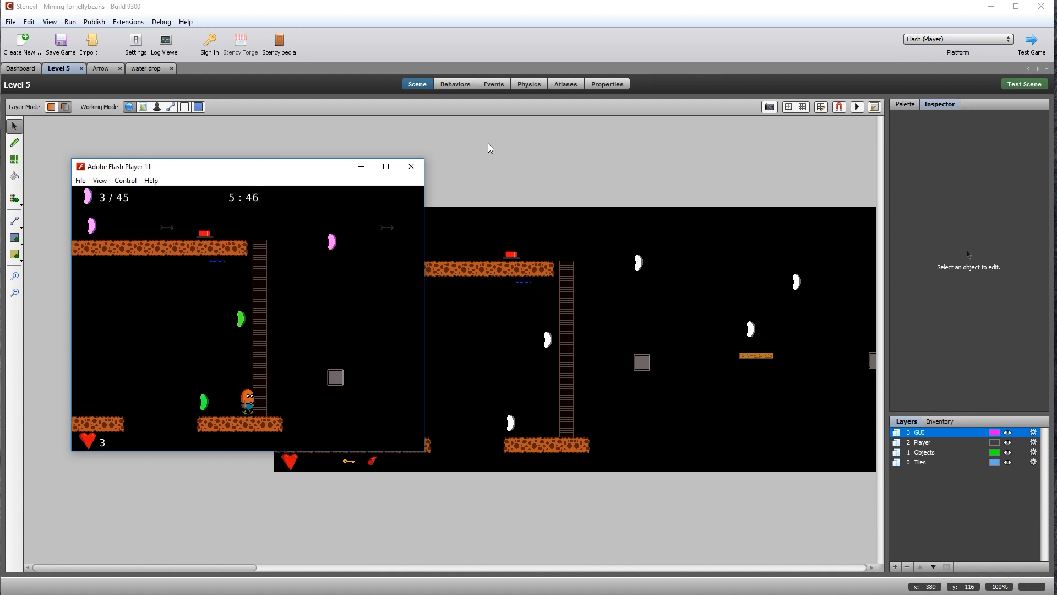
pyautogui.press('Right')
pyautogui.press('Up')
pyautogui.press('Right')
pyautogui.press('Up')
pyautogui.press('Right')
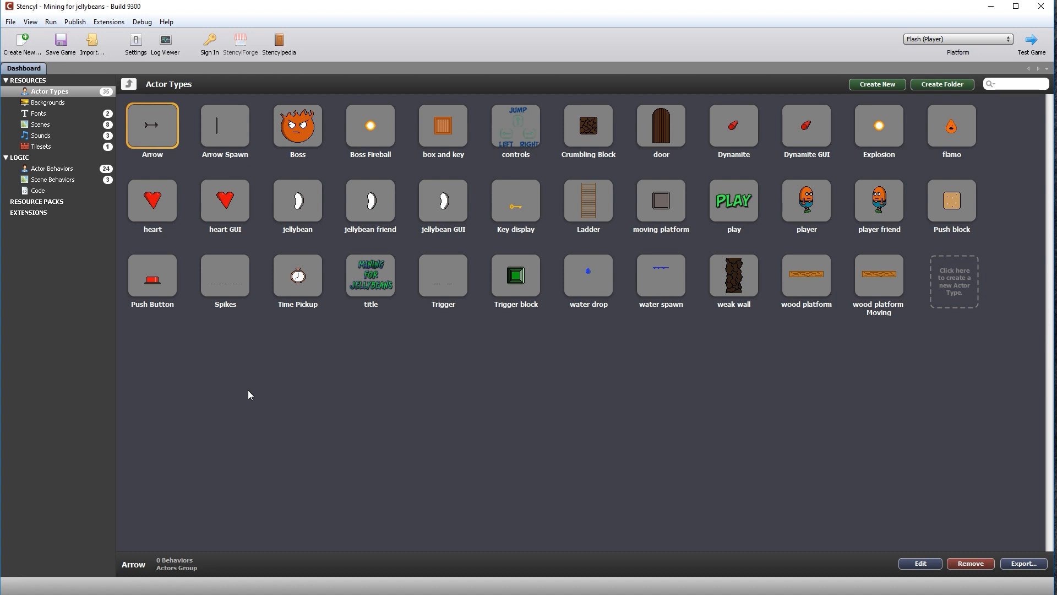
# Reopen the Arrow actor type and review the on-screen sound condition in its Created event
pyautogui.doubleClick(161, 132)
pyautogui.click(497, 84)
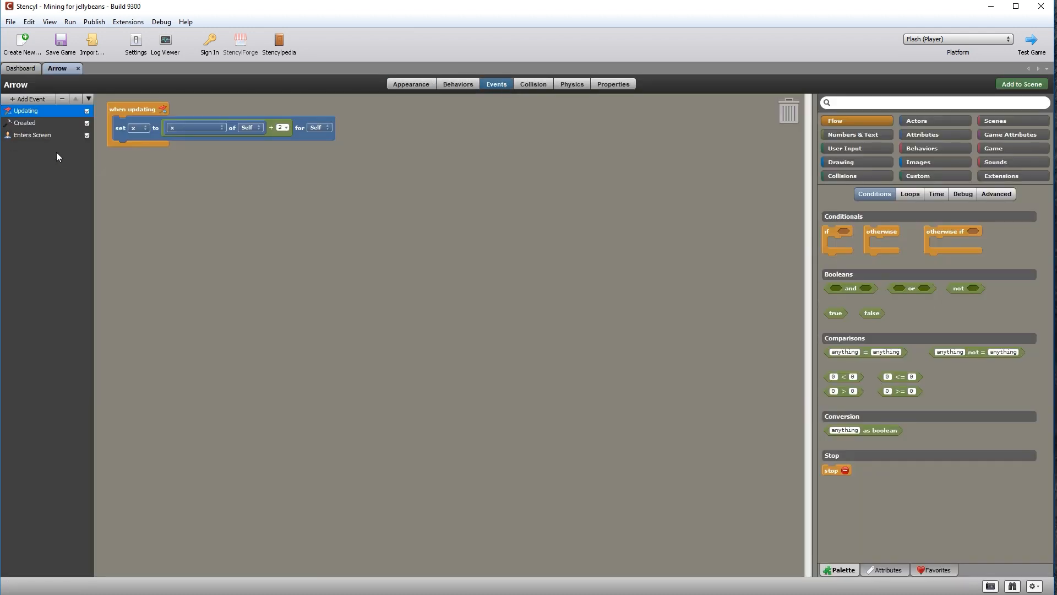
pyautogui.click(57, 123)
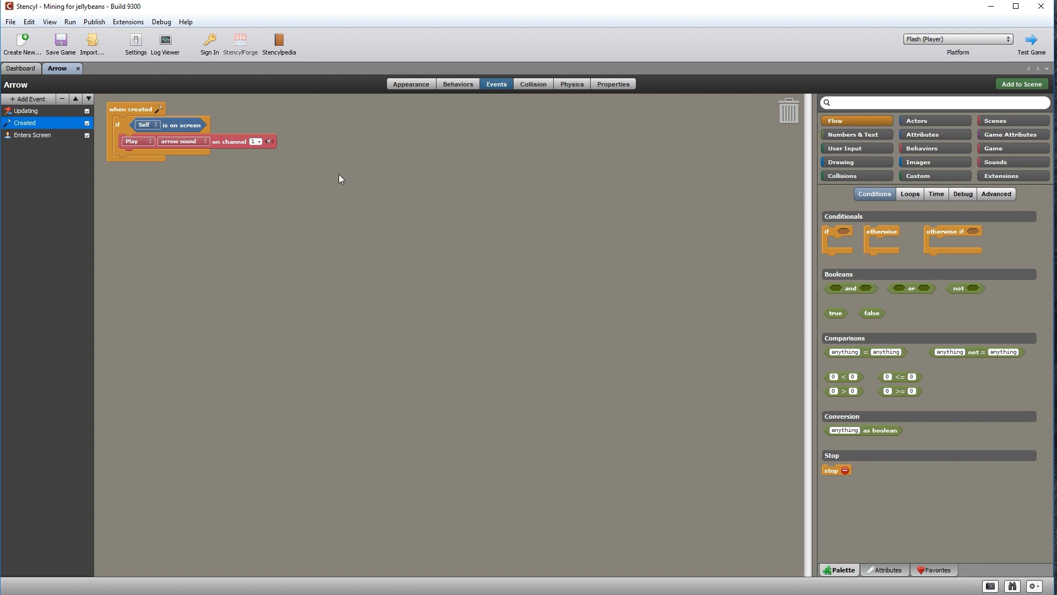
# Open the jellybean actor type and review the eat jellybean sound in its player collision event
pyautogui.click(31, 70)
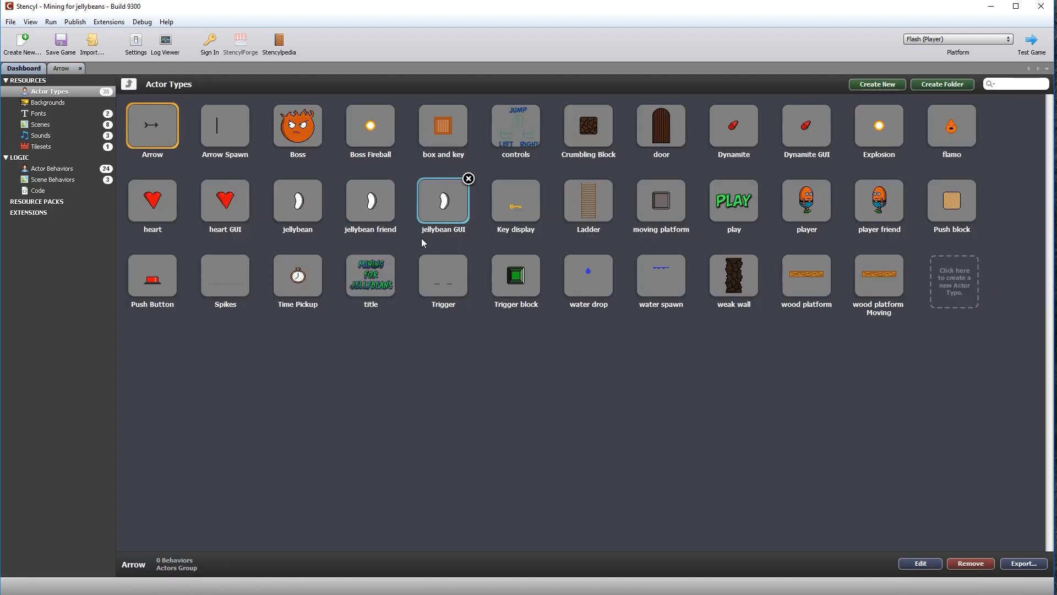
pyautogui.doubleClick(299, 205)
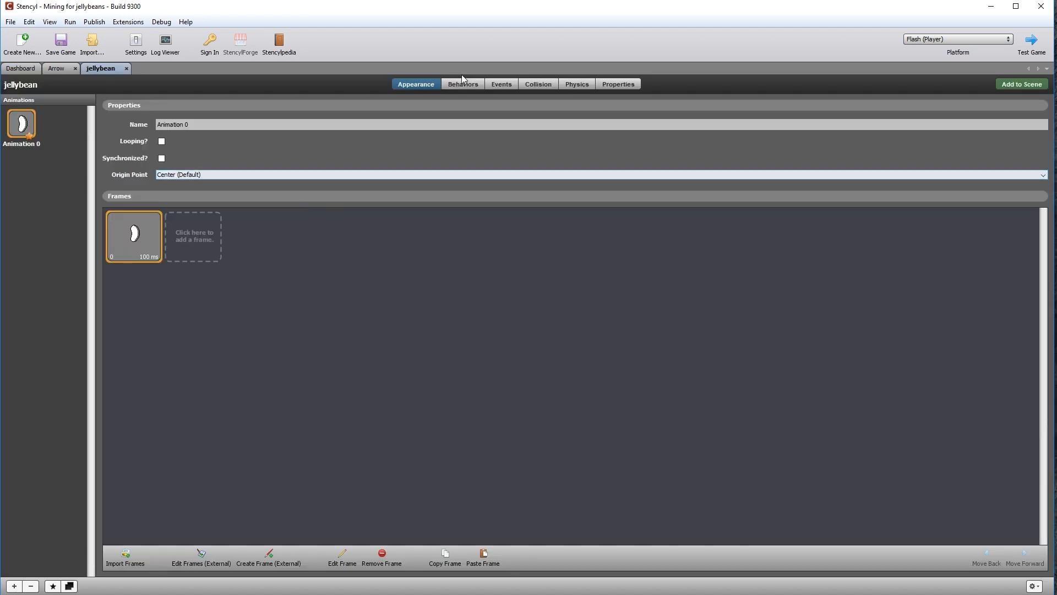
pyautogui.click(462, 84)
pyautogui.click(501, 83)
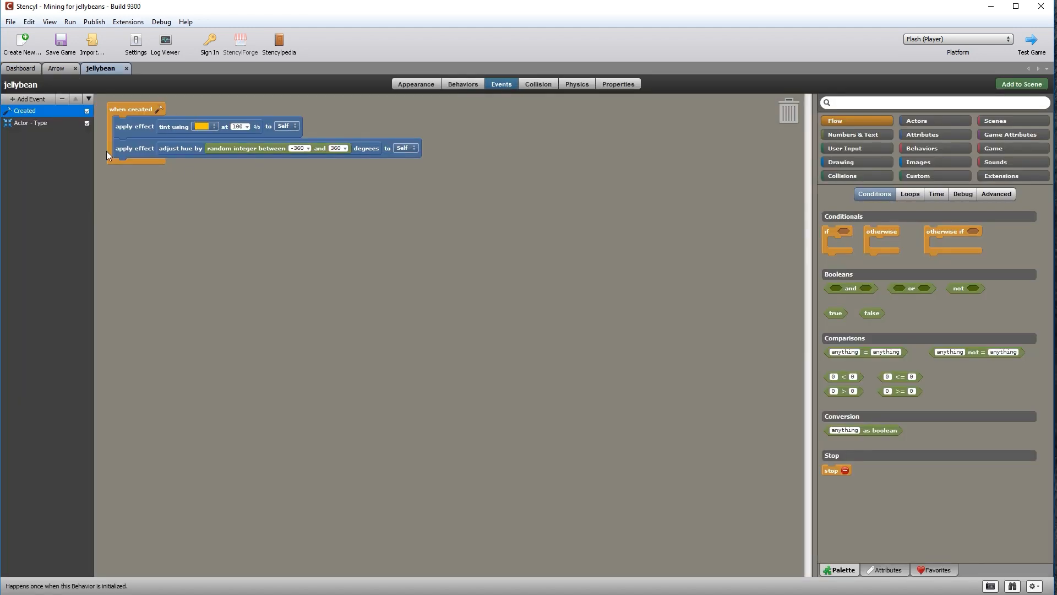
pyautogui.click(29, 122)
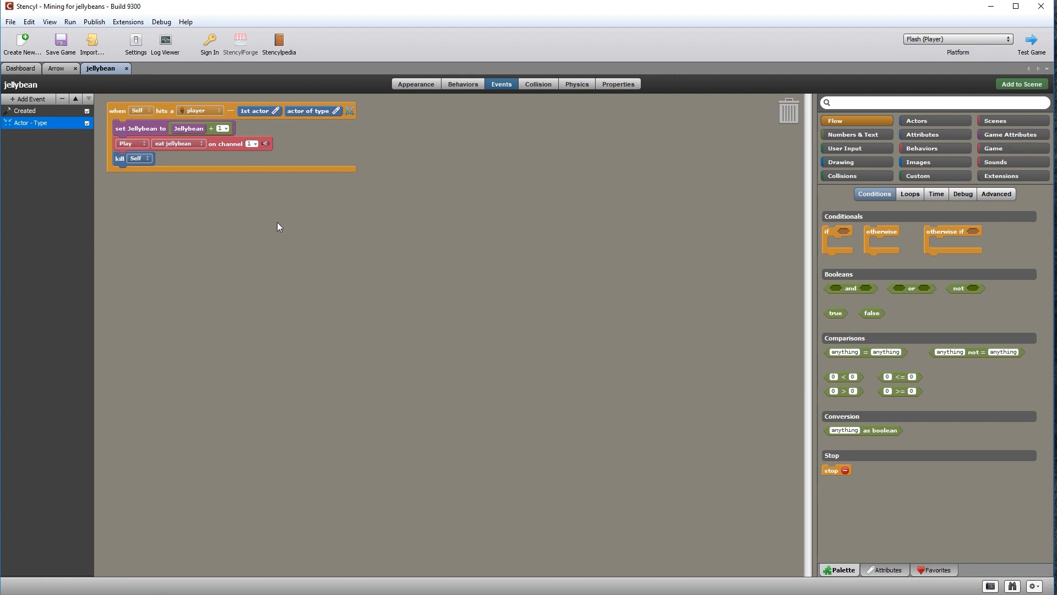
# Open the water drop actor type and review its collision event and the soundeffect event it triggers
pyautogui.click(22, 68)
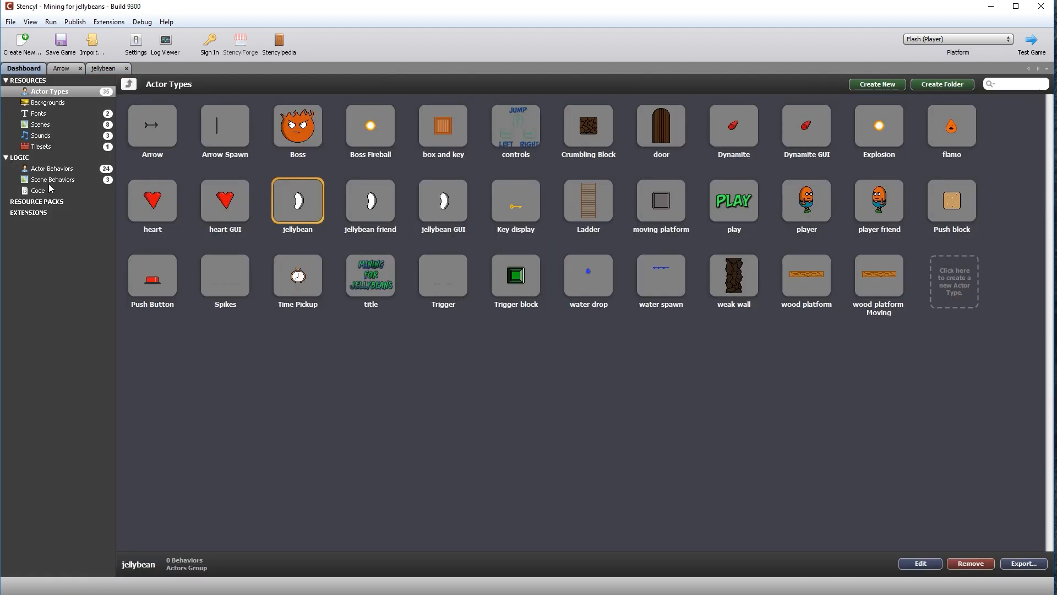
pyautogui.doubleClick(587, 284)
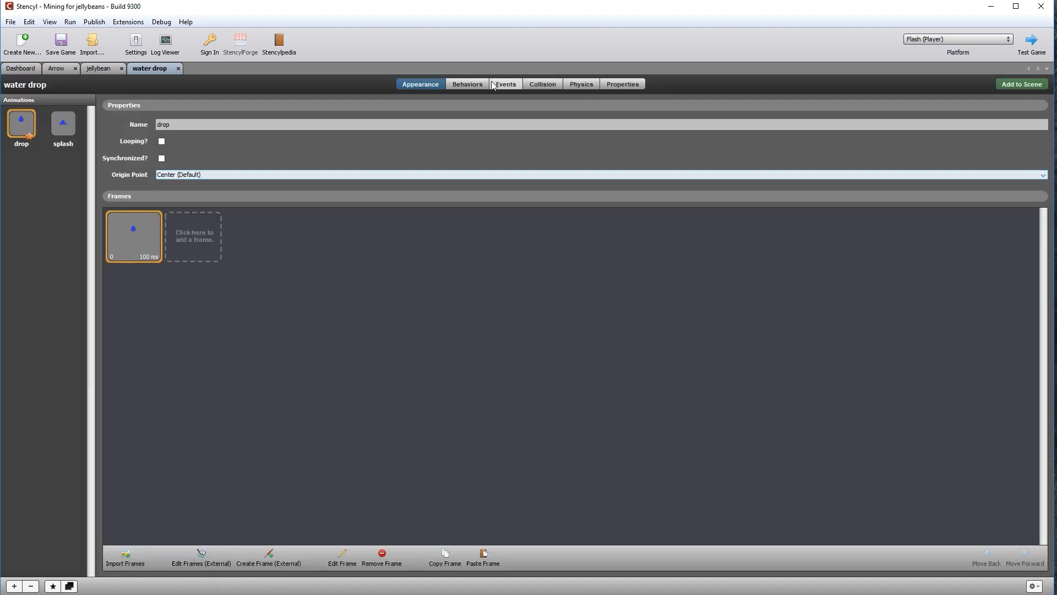
pyautogui.click(517, 83)
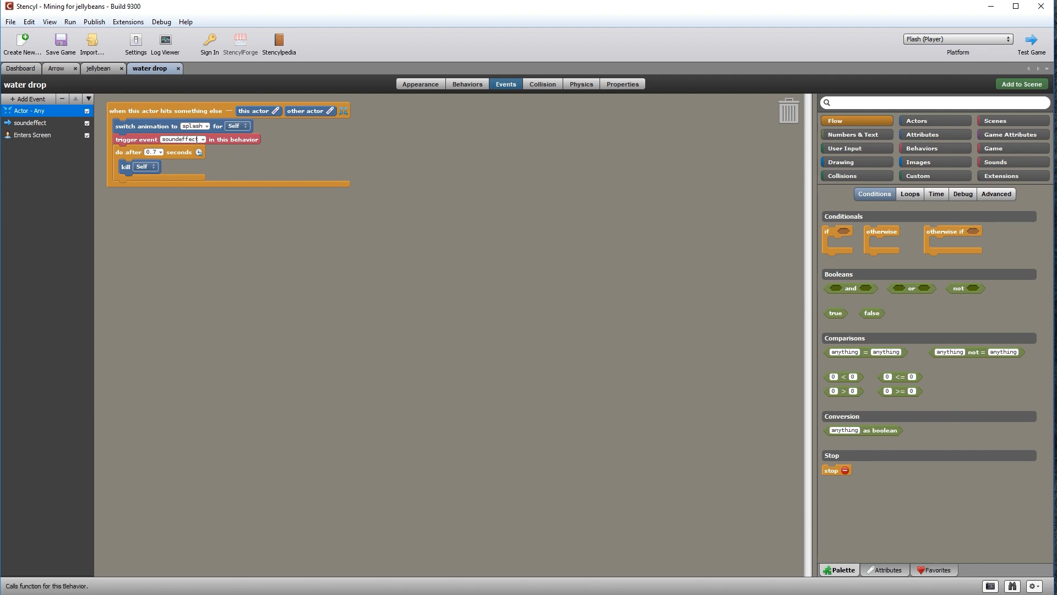
pyautogui.click(27, 122)
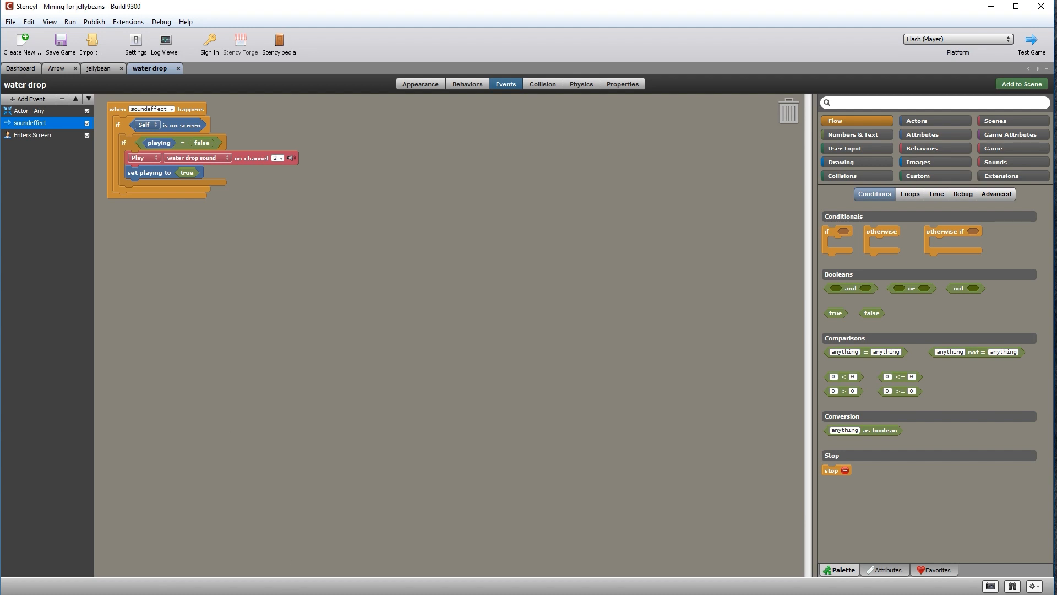
# Look through the audio files in the Game sounds folder and the game's list of imported sounds
pyautogui.hotkey('alt', 'Tab')
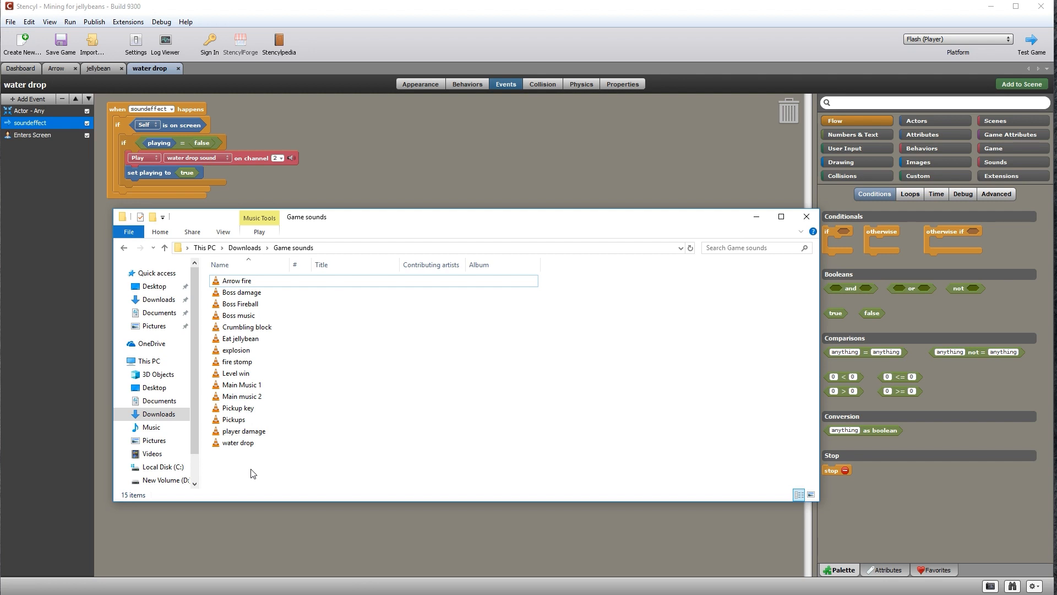
pyautogui.click(20, 68)
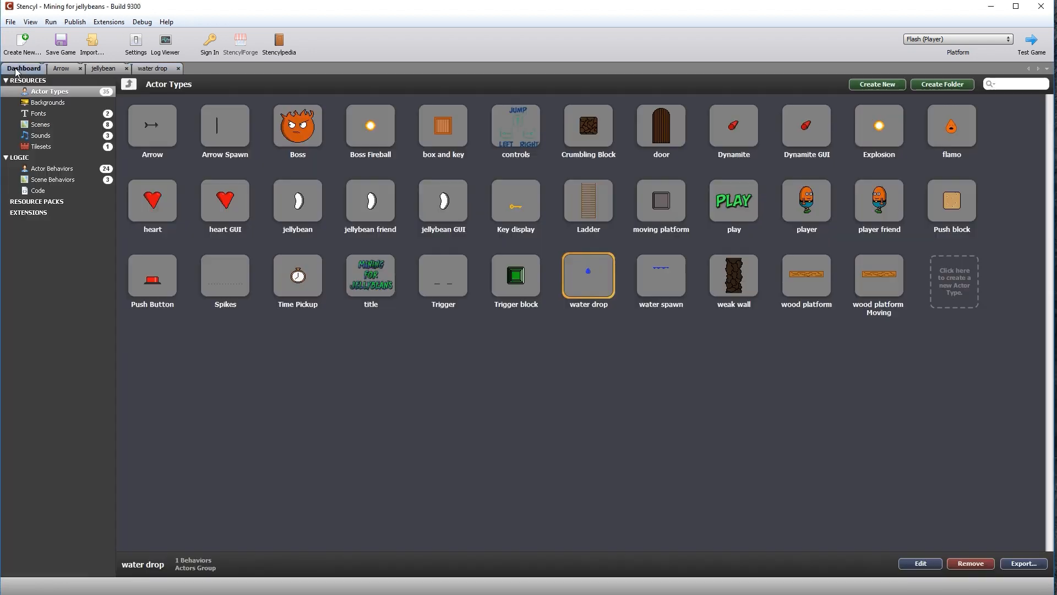
pyautogui.click(42, 136)
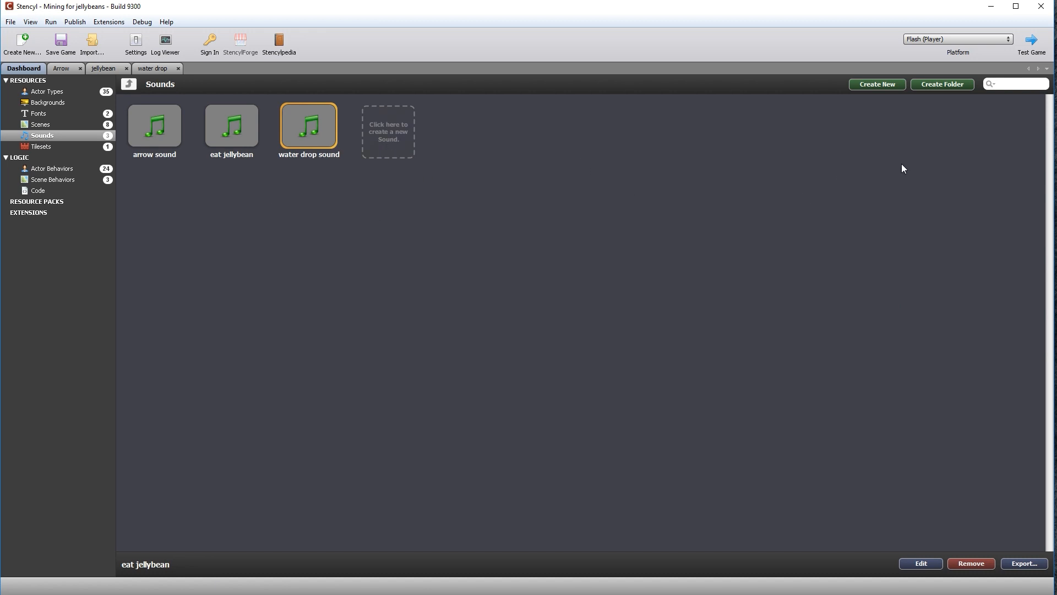
pyautogui.click(363, 592)
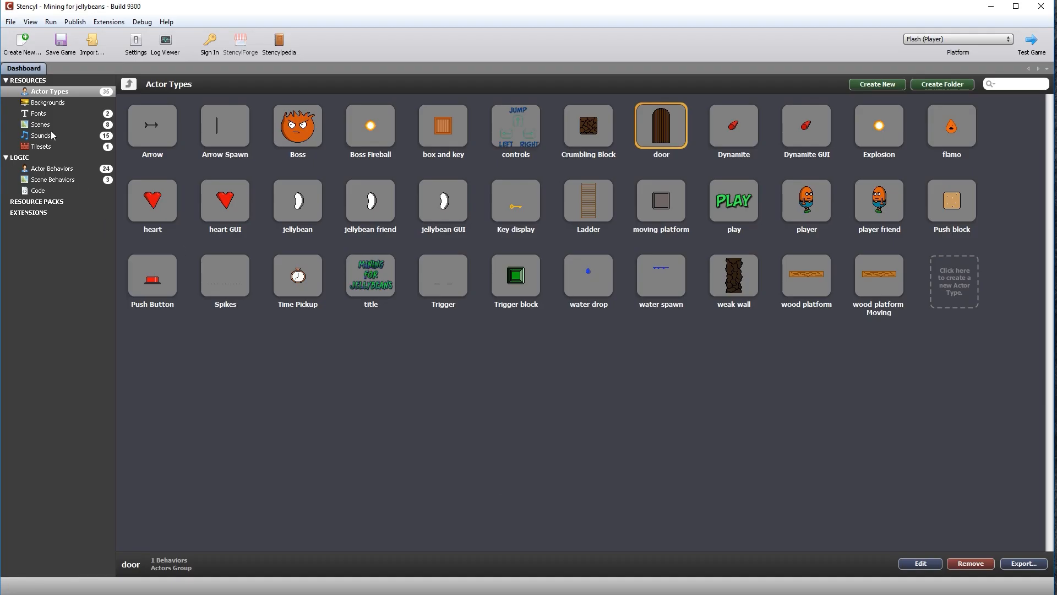
pyautogui.click(41, 134)
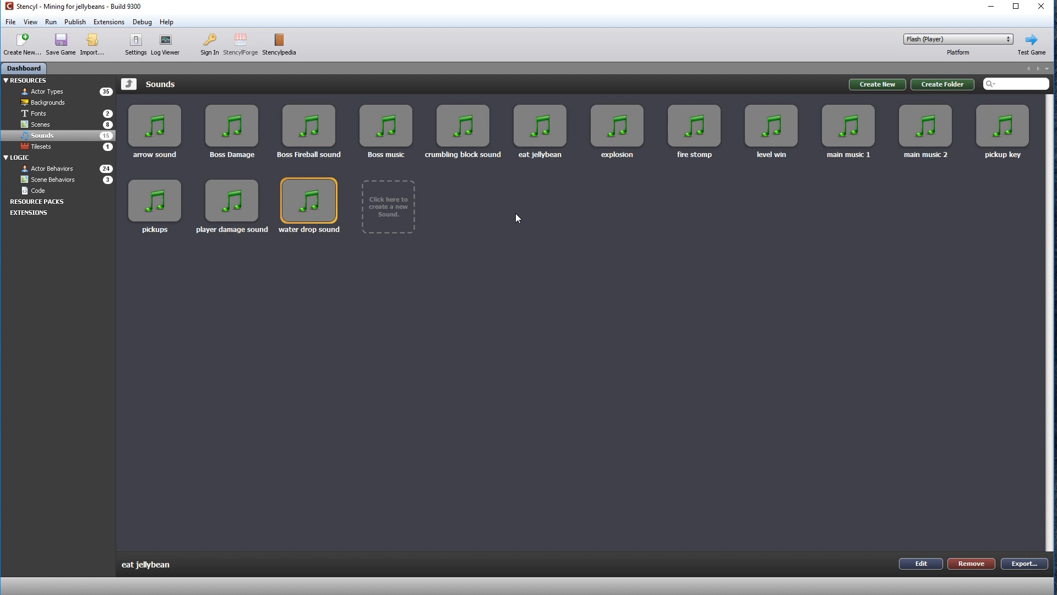
# Open the Boss actor type's Boss Move behavior and review its BossSound event and the custom event option for adding events
pyautogui.click(60, 92)
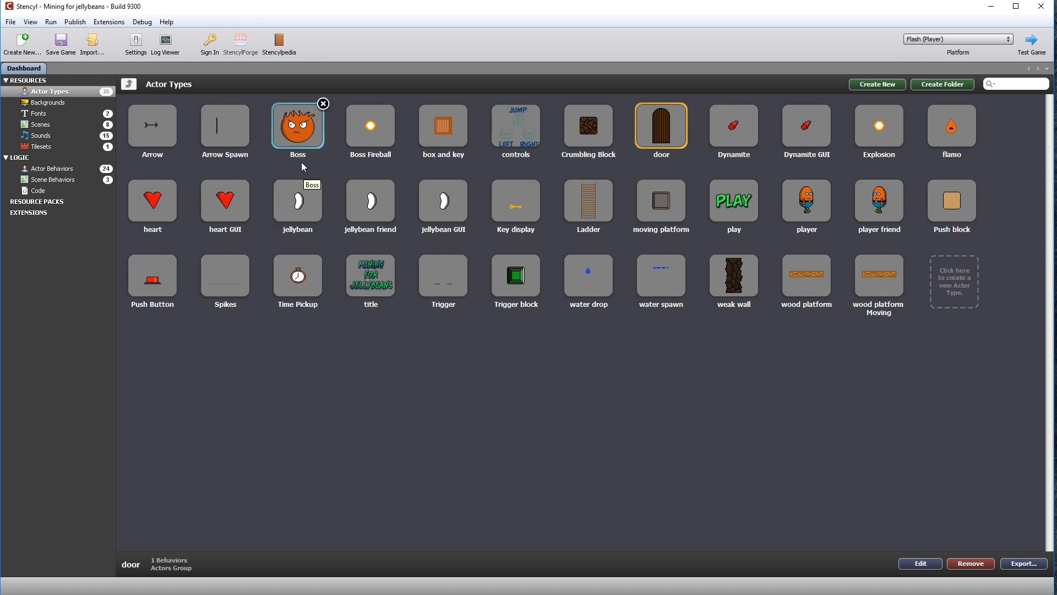
pyautogui.doubleClick(299, 134)
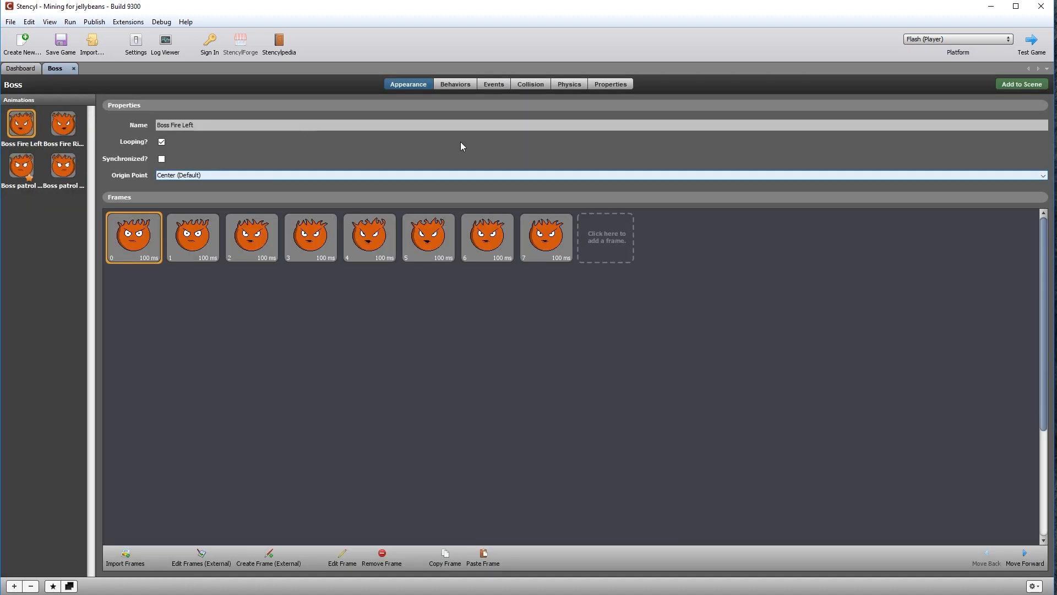
pyautogui.click(462, 84)
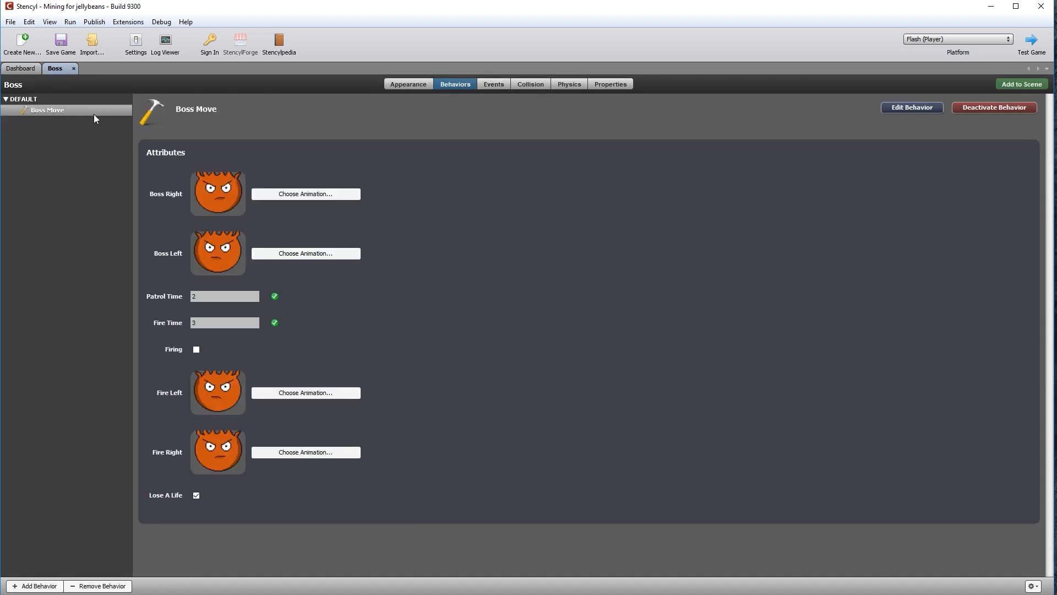
pyautogui.click(907, 109)
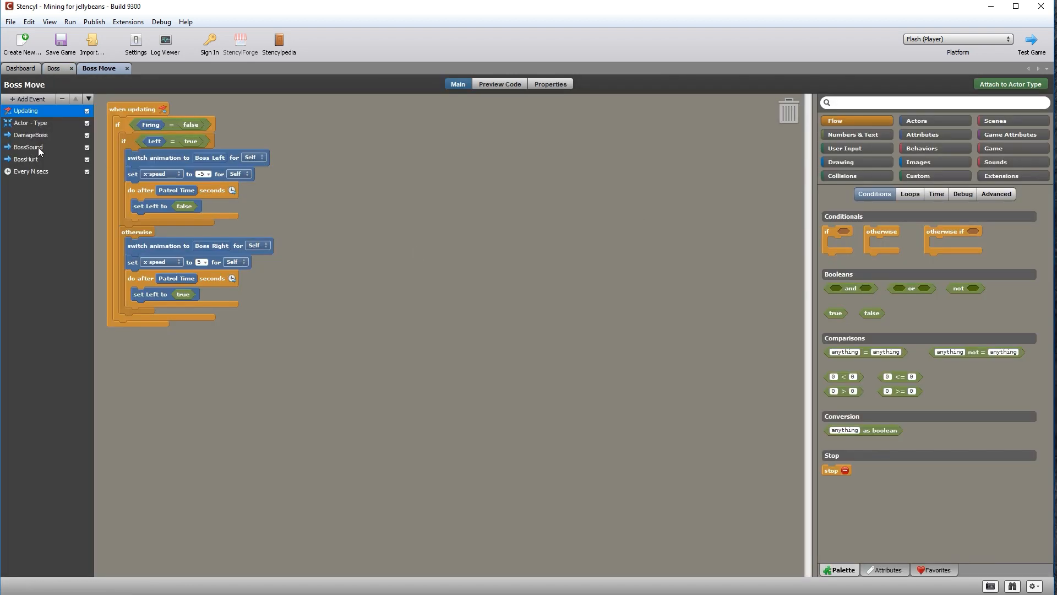
pyautogui.click(38, 147)
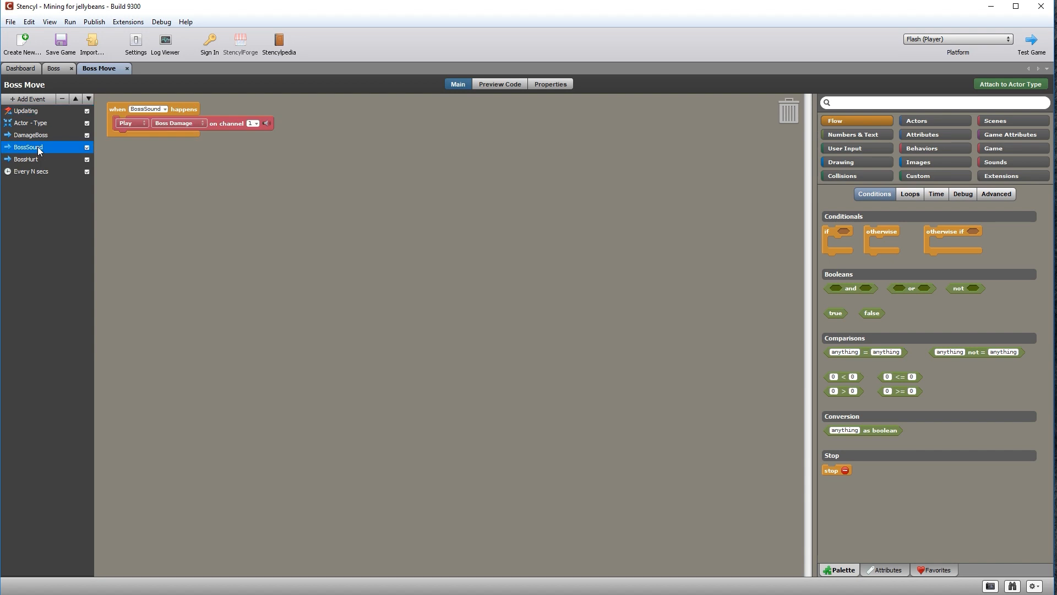
pyautogui.click(37, 99)
pyautogui.moveTo(43, 229)
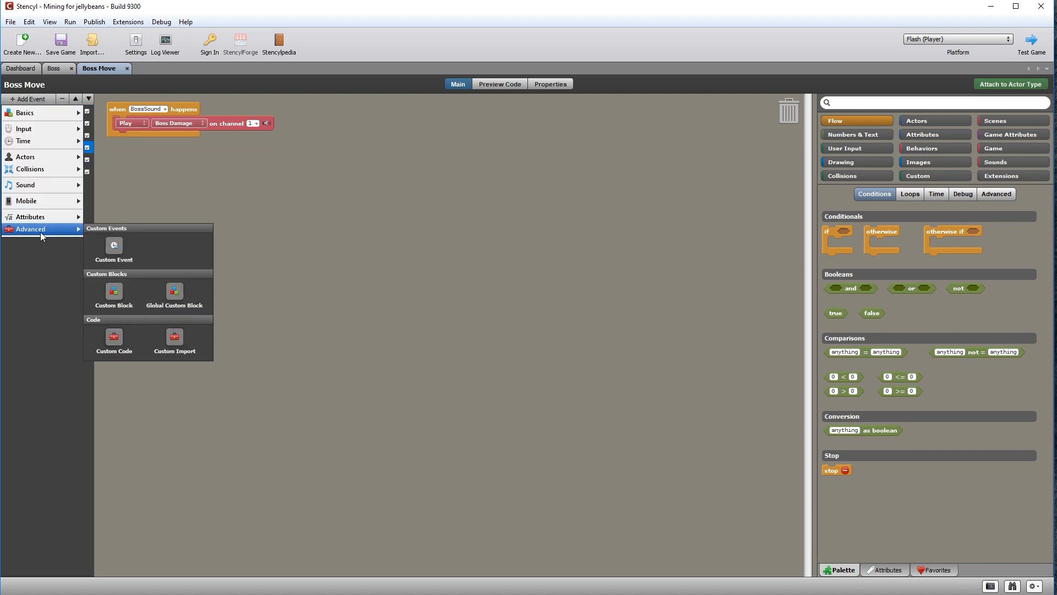
pyautogui.click(394, 206)
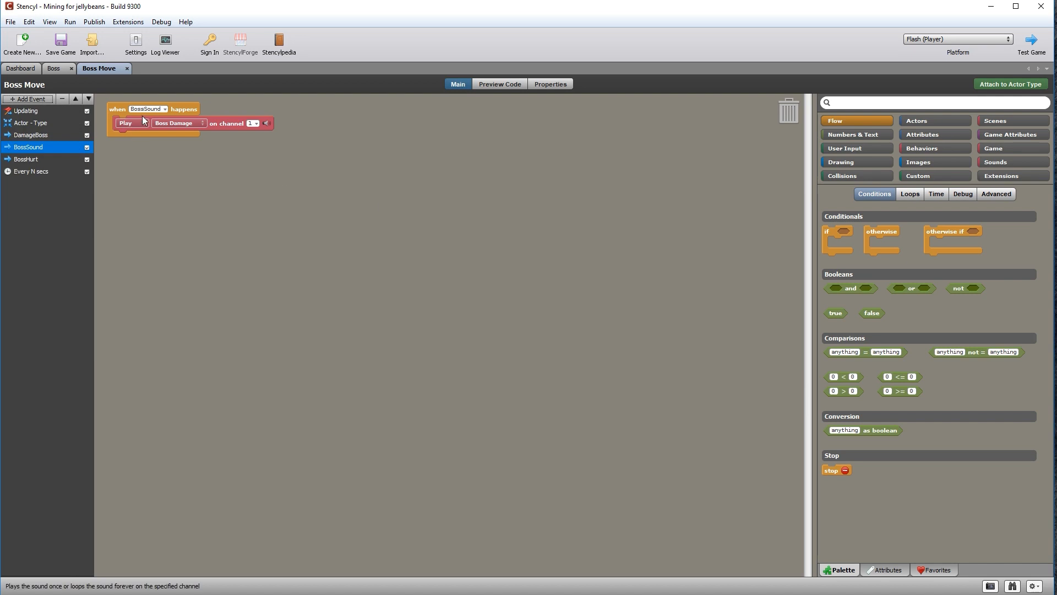
# Trace how the boss's player collision event triggers DamageBoss and BossSound, and close the Boss Move behavior
pyautogui.click(27, 125)
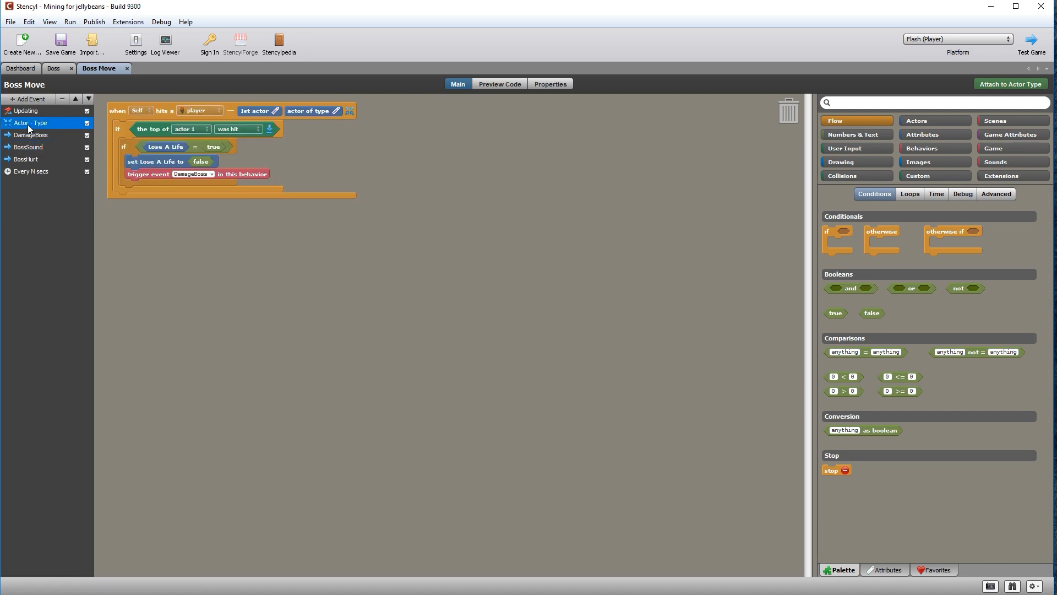
pyautogui.click(31, 136)
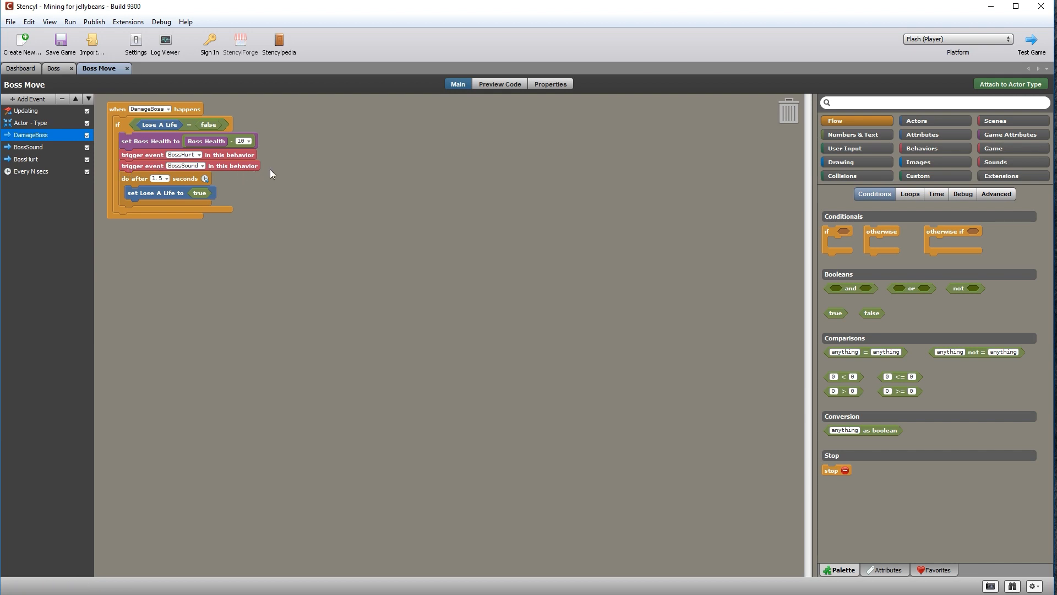
pyautogui.click(42, 147)
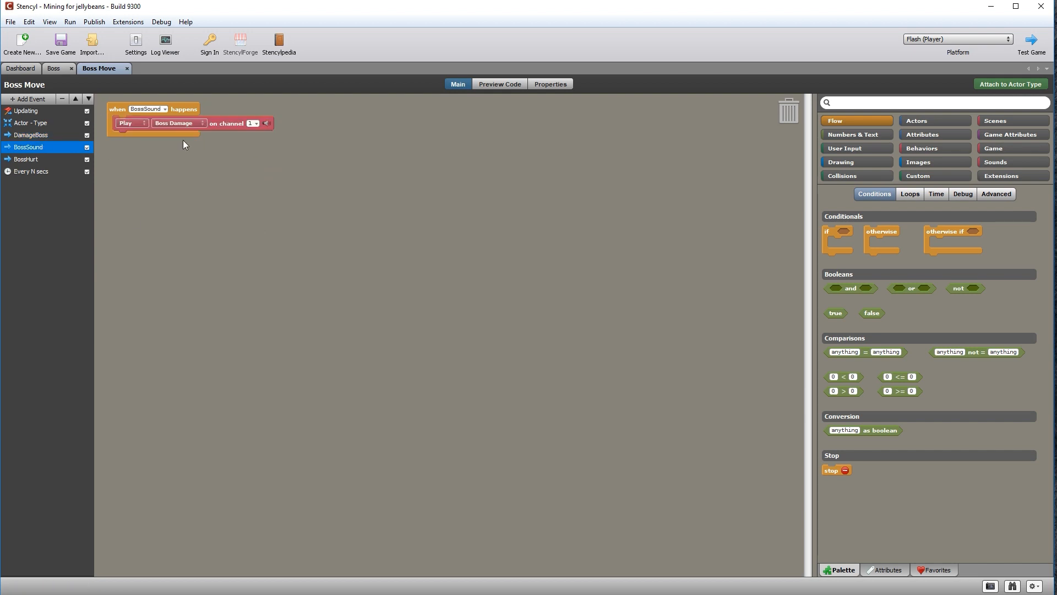
pyautogui.click(55, 135)
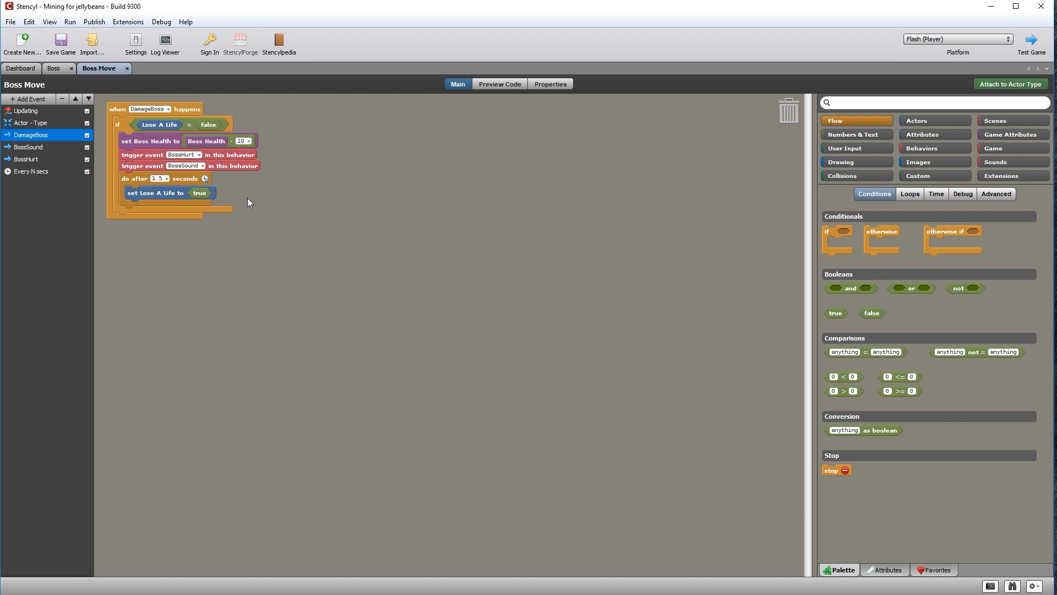
pyautogui.click(29, 147)
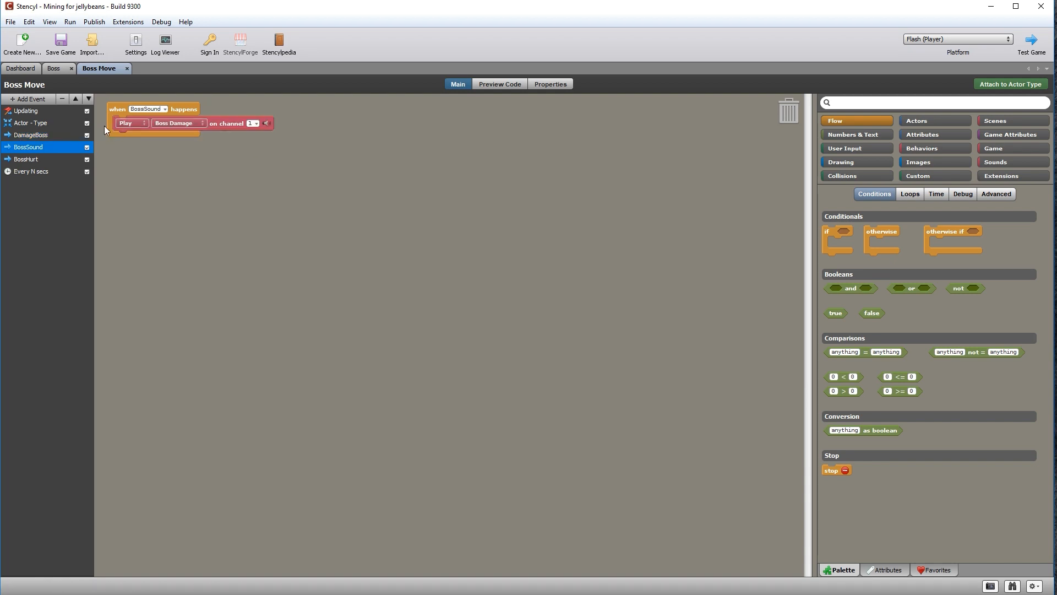
pyautogui.click(127, 69)
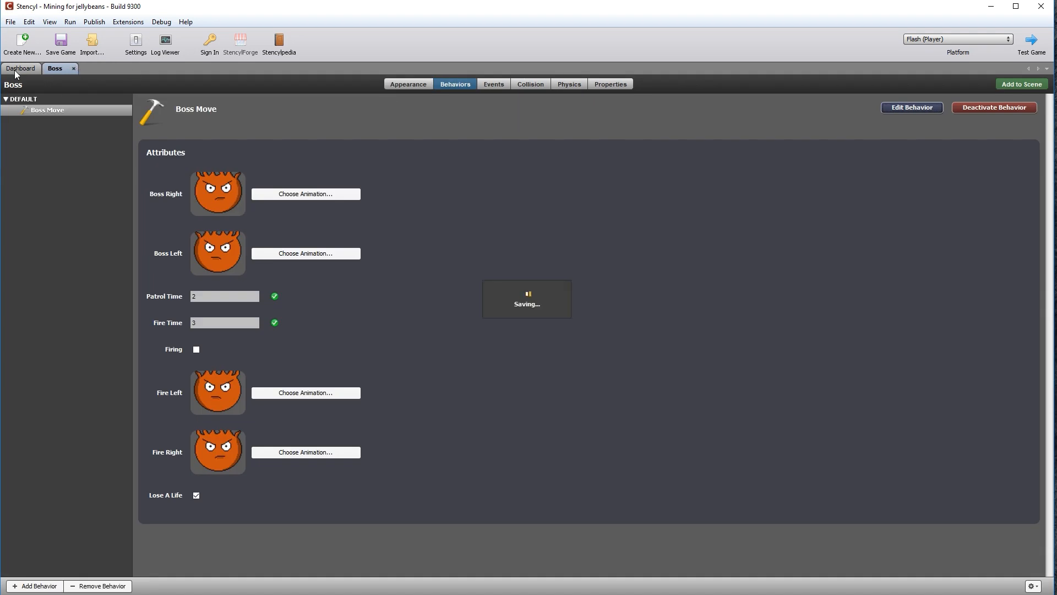
# Open the Boss Fireball actor type and review the sound played in its Created event
pyautogui.doubleClick(379, 142)
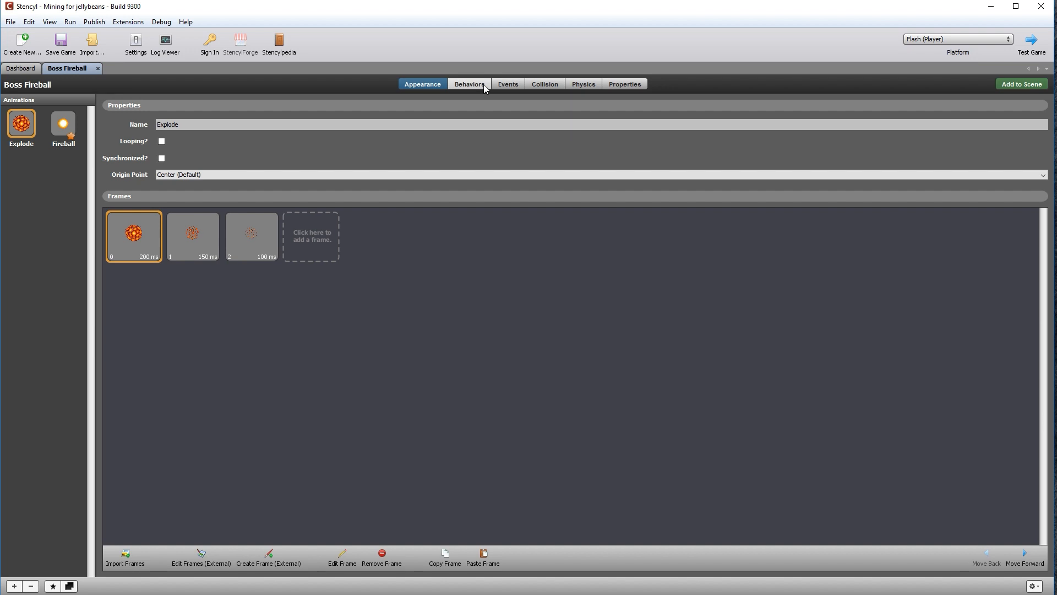
pyautogui.click(508, 84)
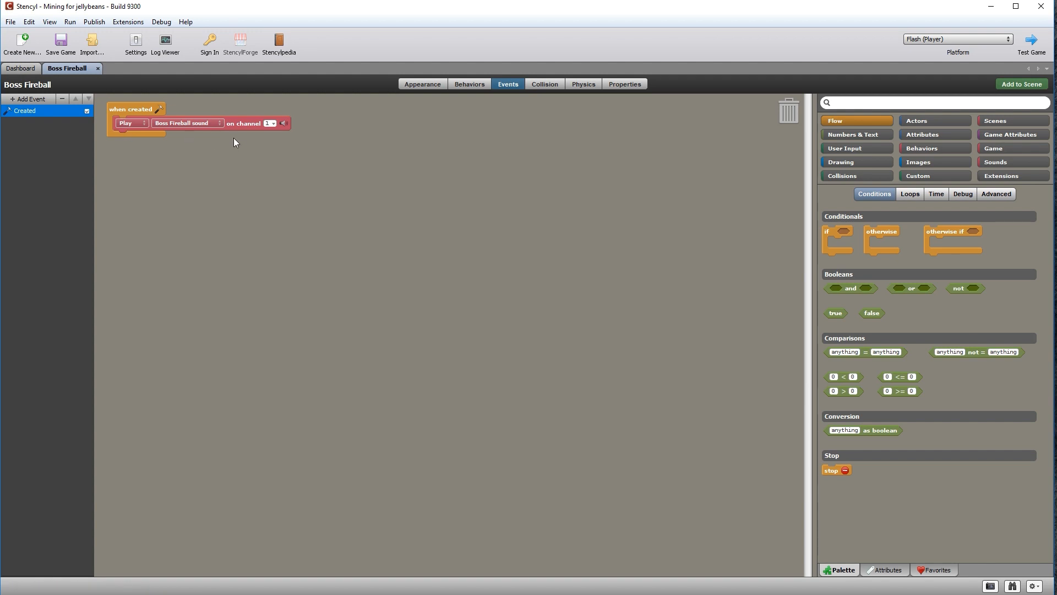
pyautogui.click(98, 69)
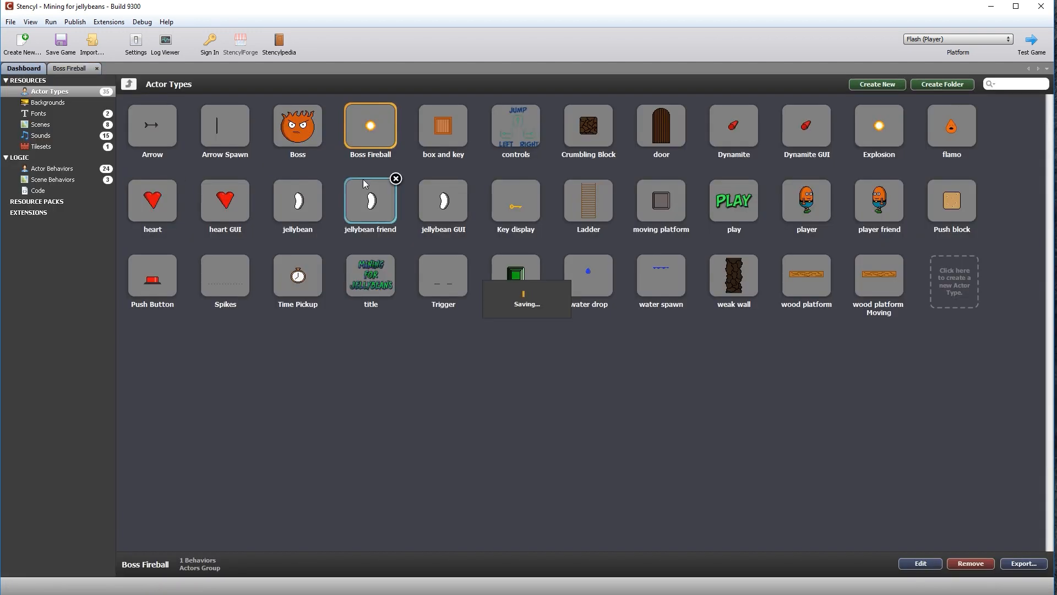
# Open the Get Key behavior of the box and key actor type and review its collision and keysound events
pyautogui.doubleClick(450, 134)
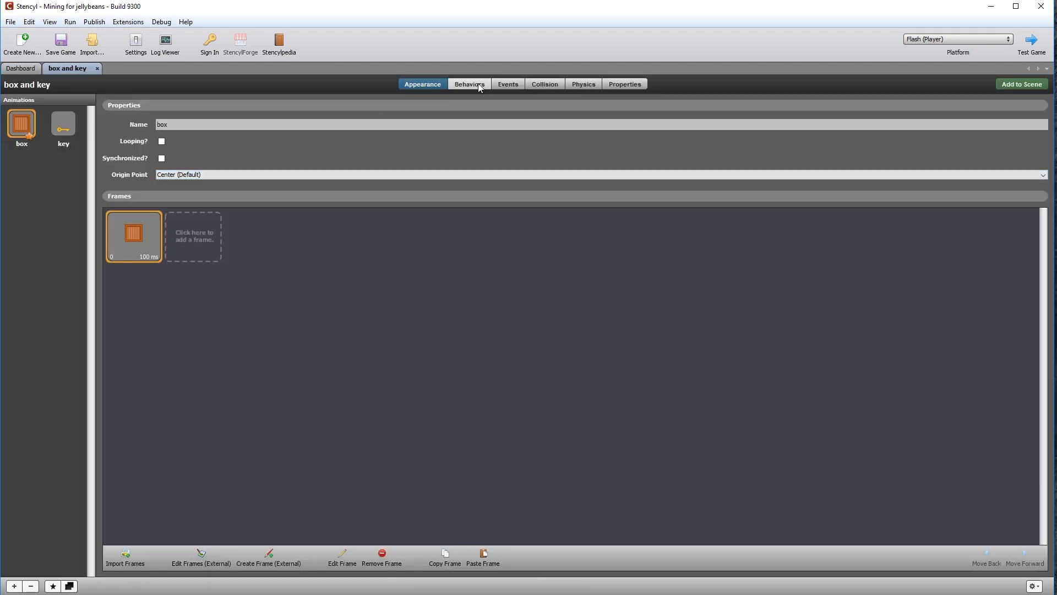
pyautogui.click(469, 85)
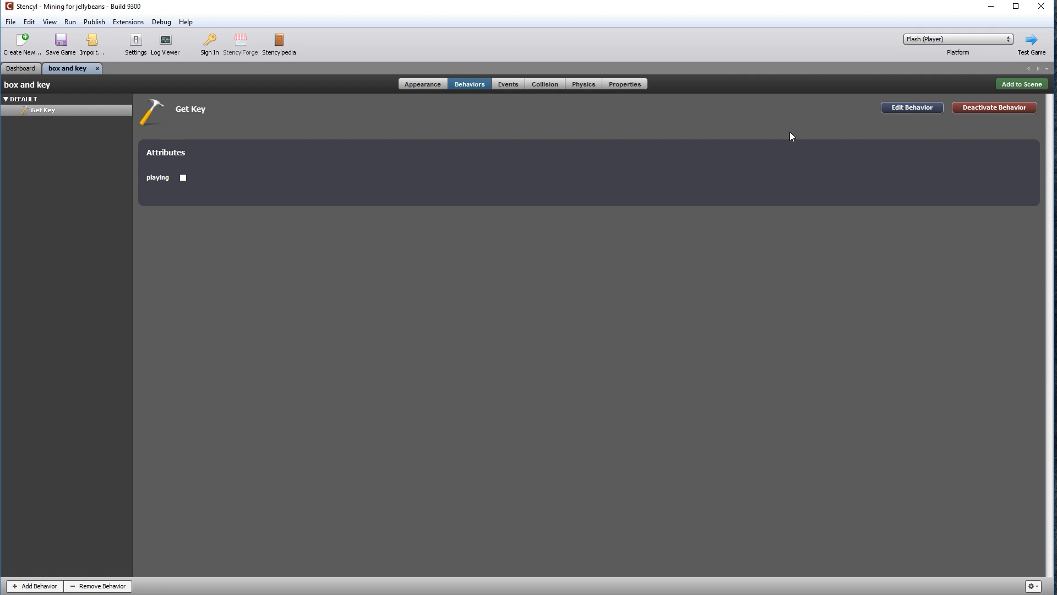
pyautogui.click(922, 109)
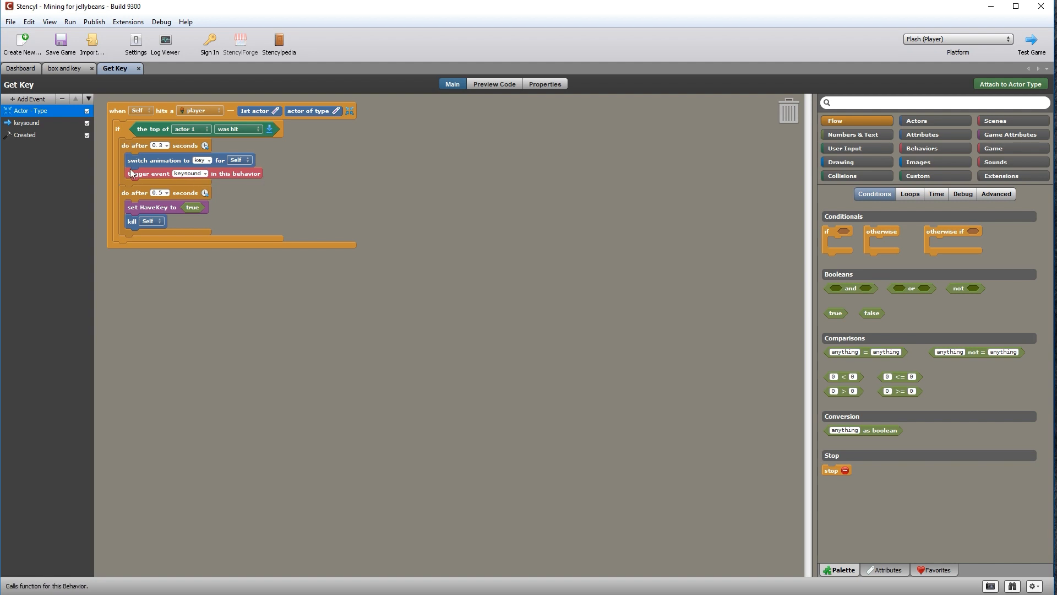
pyautogui.click(27, 123)
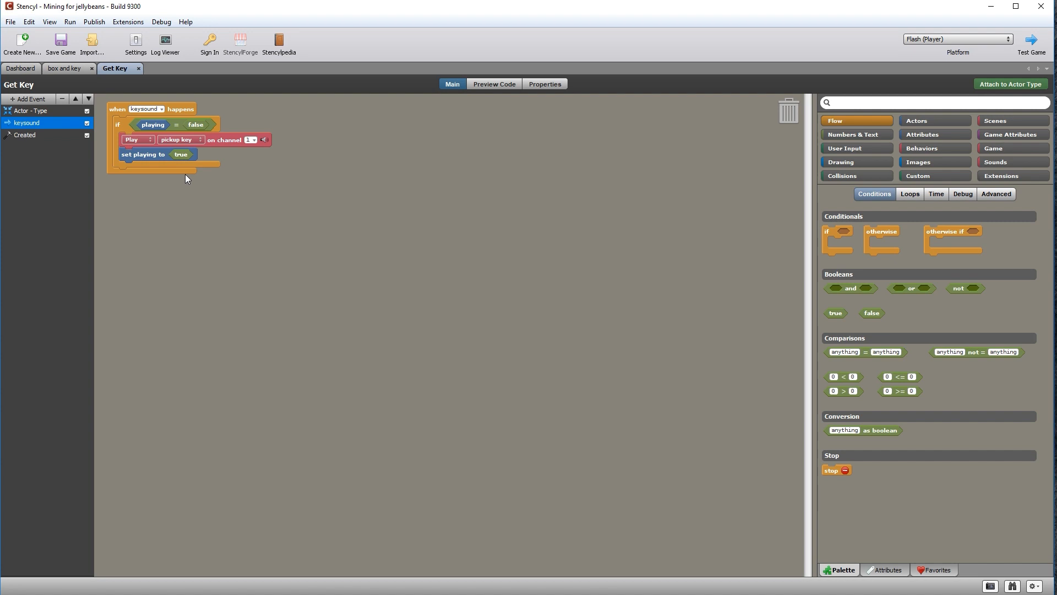
pyautogui.click(138, 68)
pyautogui.click(22, 68)
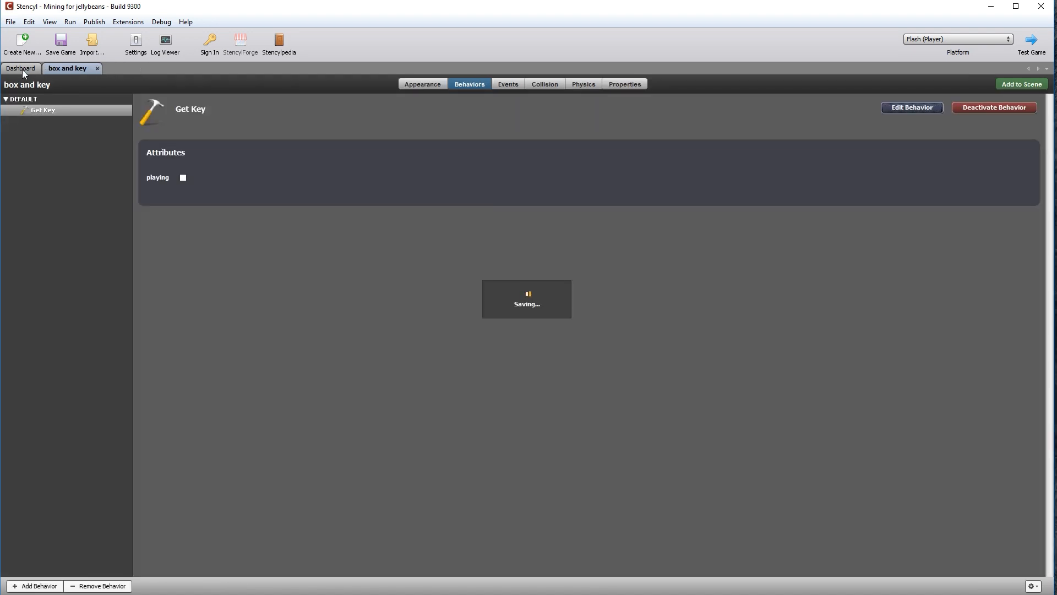
# Open the Crumbling Block actor type and review its player collision event and the Crumblesound event it triggers
pyautogui.click(590, 126)
pyautogui.doubleClick(590, 125)
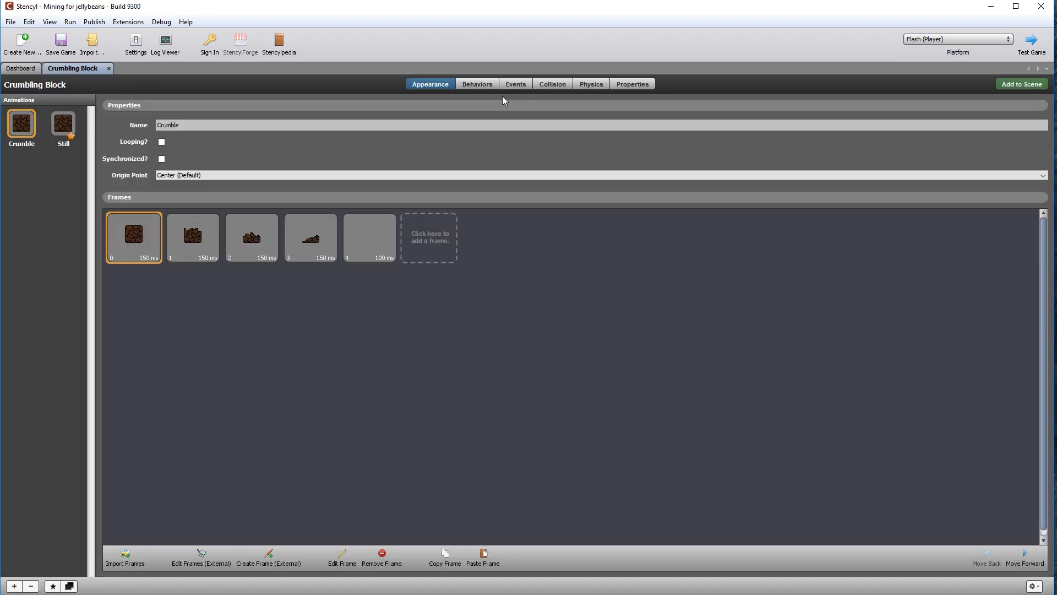
pyautogui.click(478, 84)
pyautogui.click(526, 88)
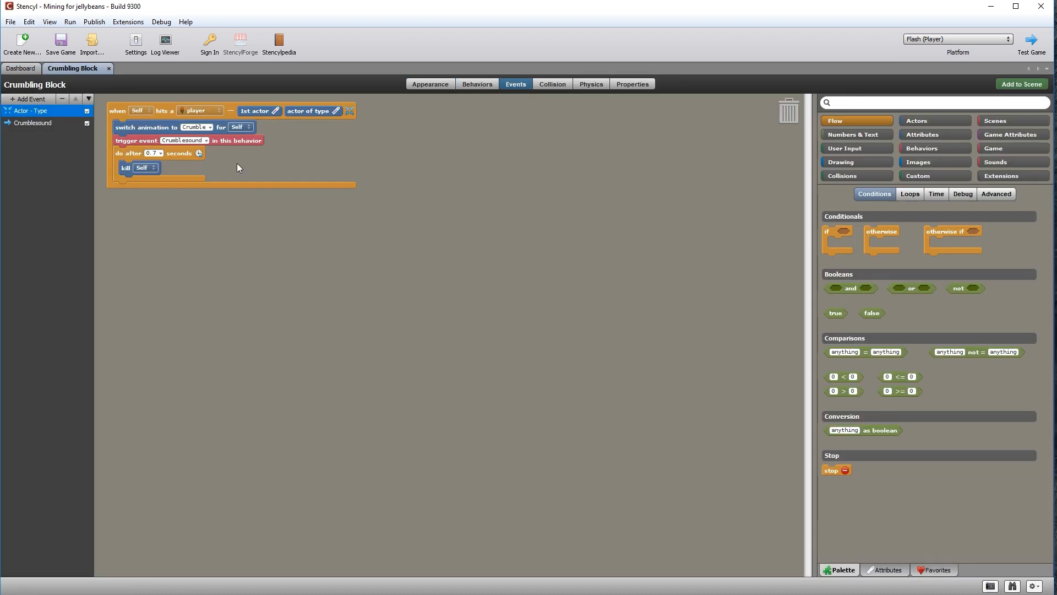
pyautogui.click(36, 123)
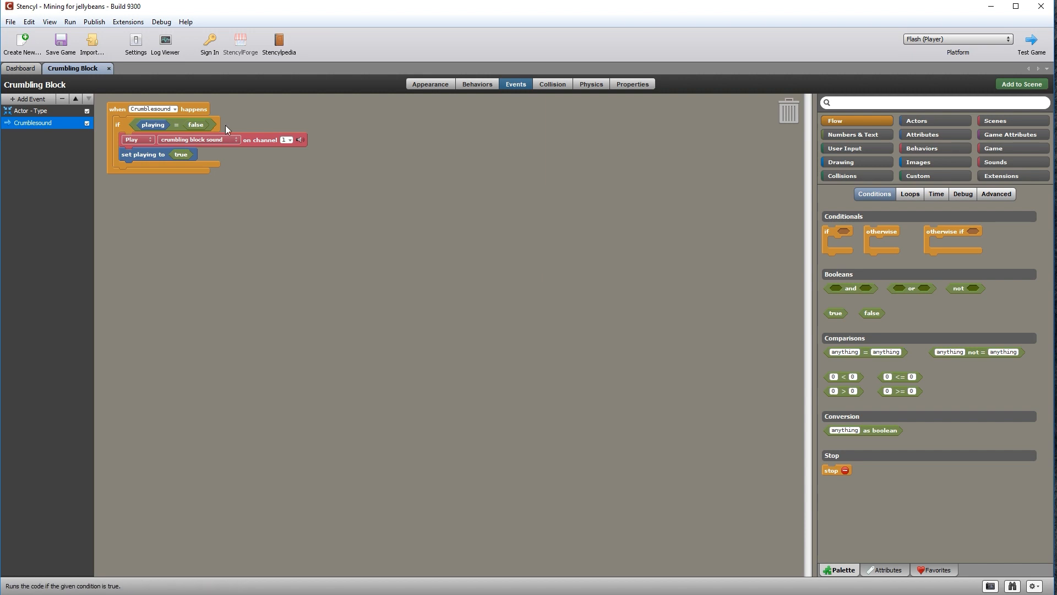
pyautogui.click(36, 110)
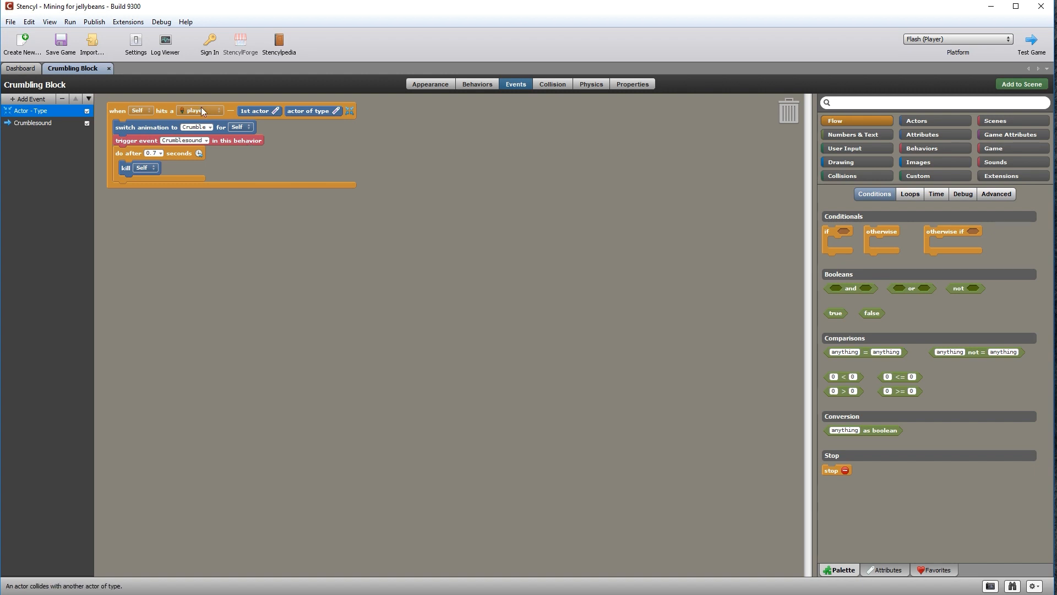
pyautogui.click(109, 69)
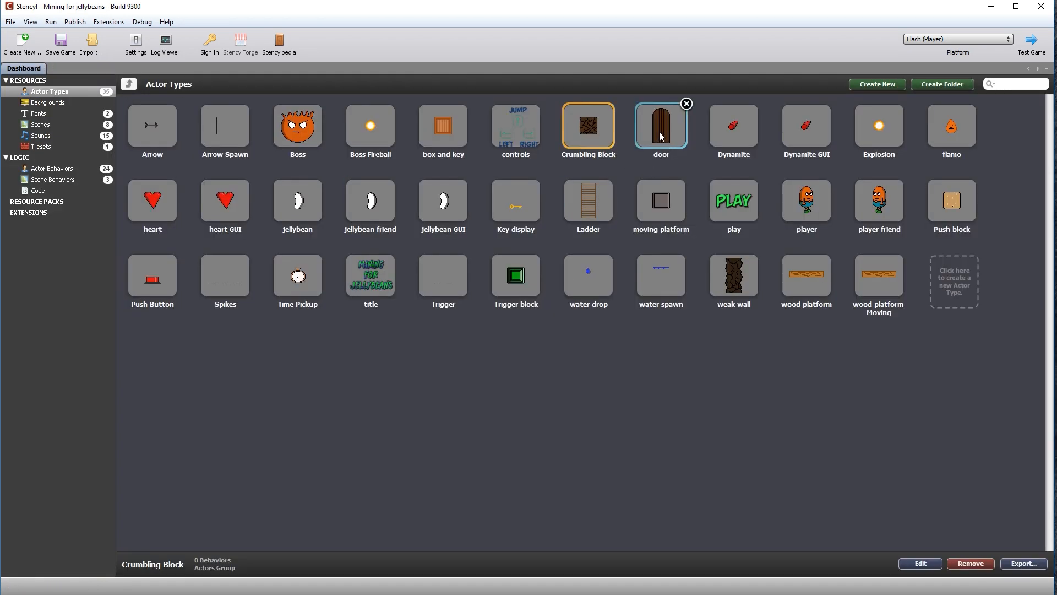
# Open the door actor type's Door Open behavior and review its winsound event and the Enters Region event that triggers it
pyautogui.doubleClick(662, 135)
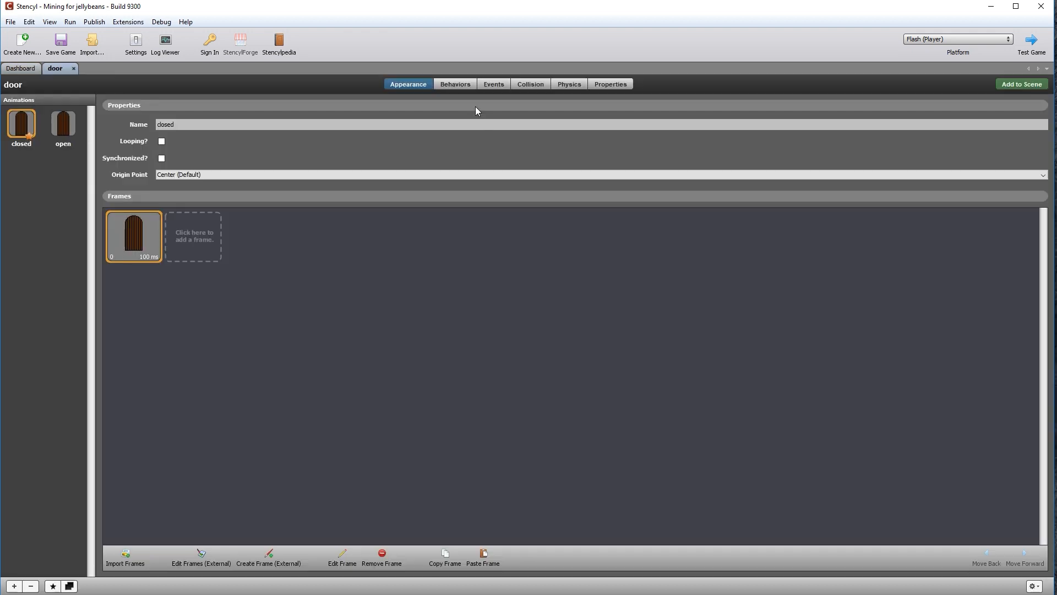
pyautogui.click(455, 83)
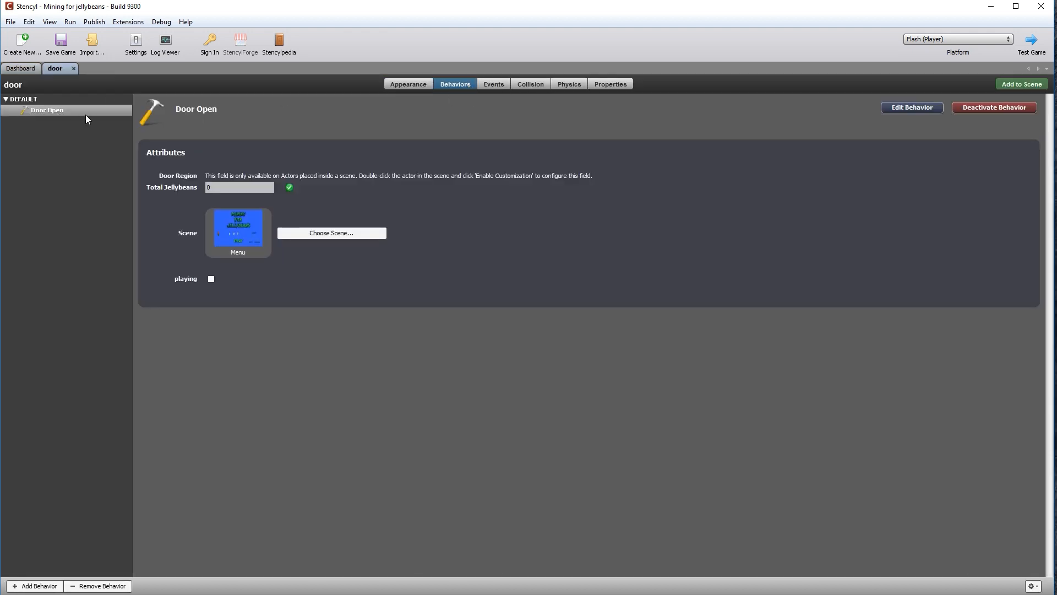
pyautogui.click(913, 107)
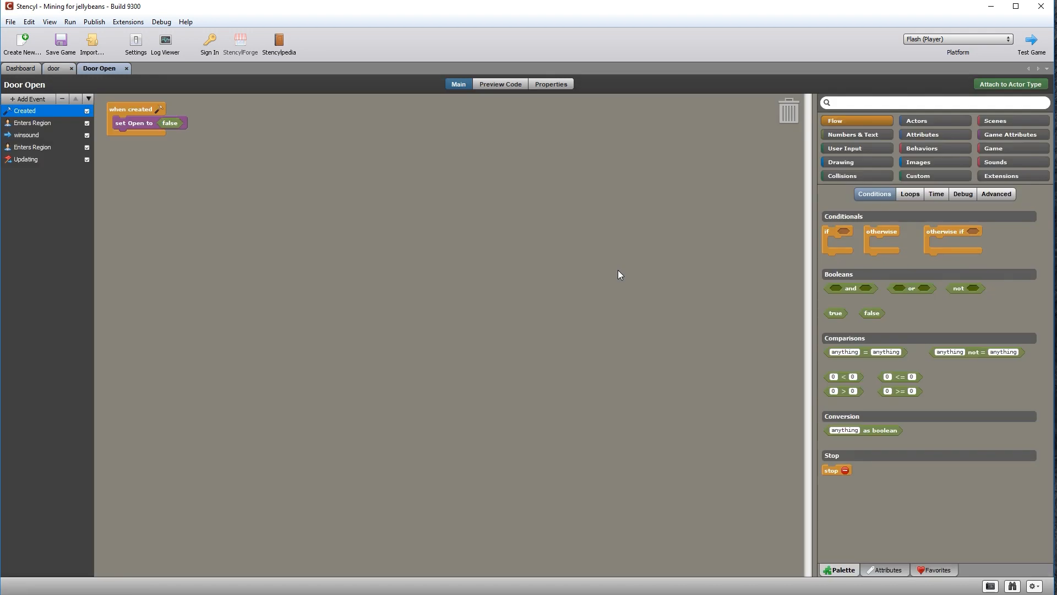
pyautogui.click(23, 135)
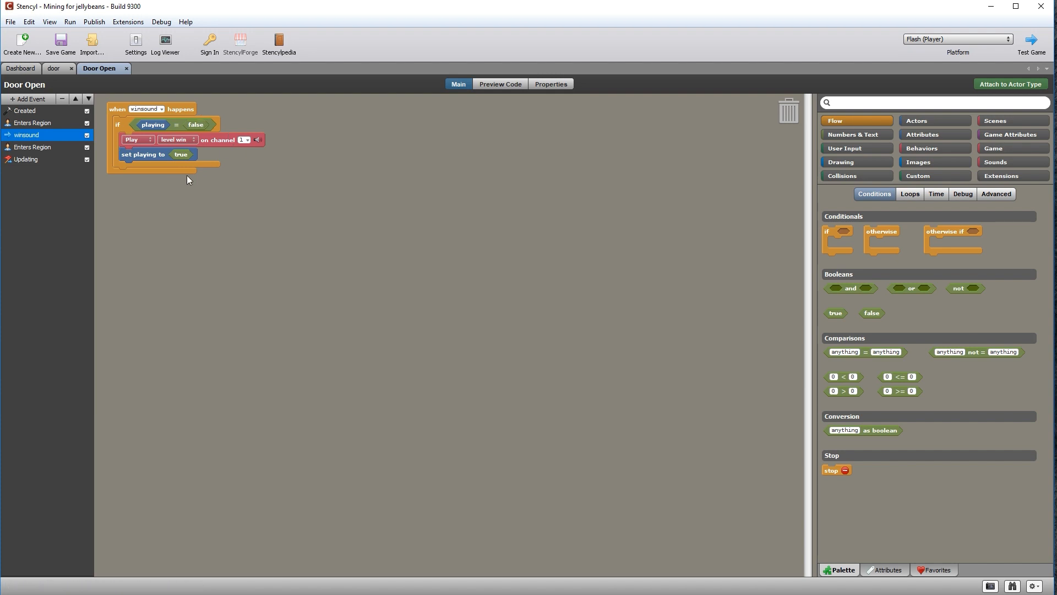
pyautogui.click(33, 124)
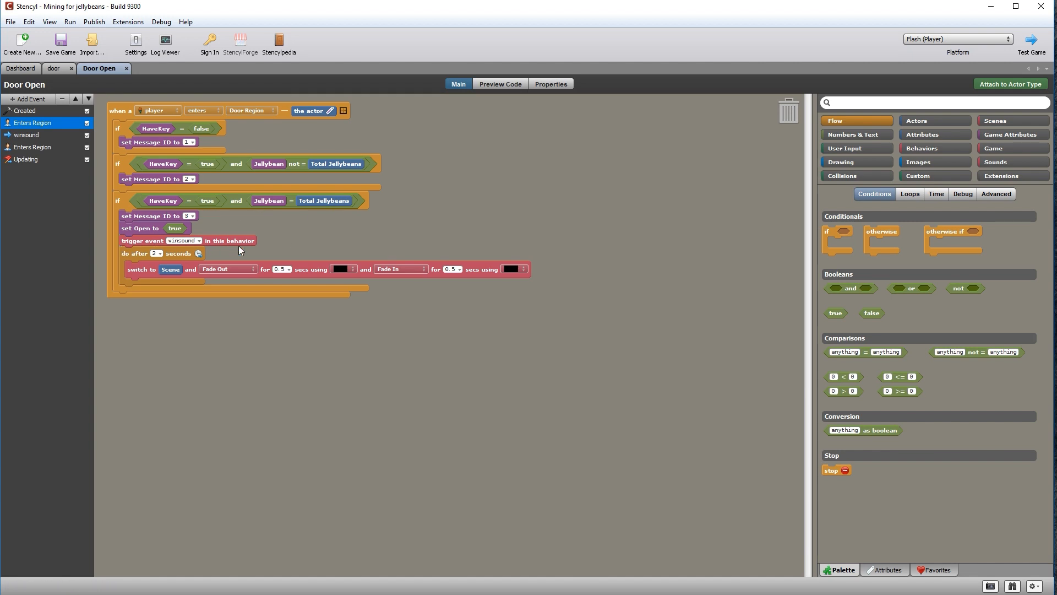
pyautogui.click(127, 68)
pyautogui.click(21, 68)
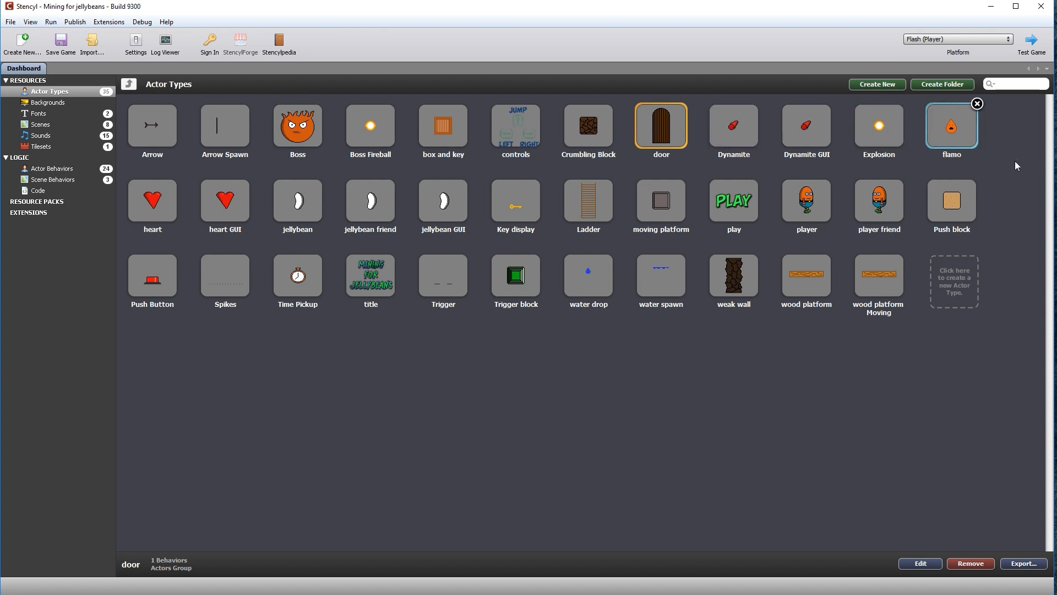
# Open the Explosion actor type and review the explosion sound in its Created event
pyautogui.click(860, 128)
pyautogui.doubleClick(861, 128)
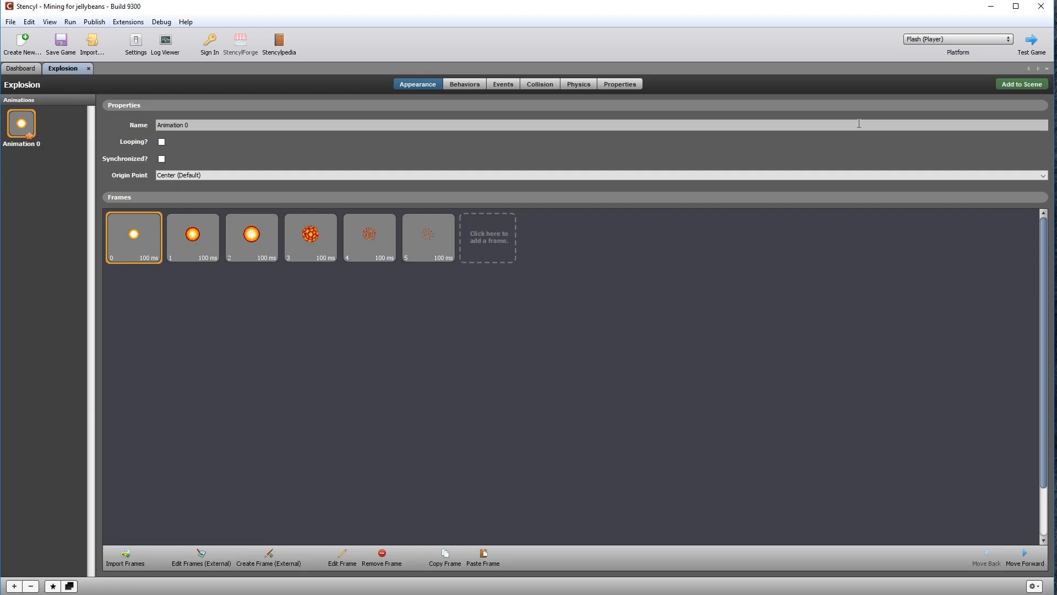
pyautogui.click(476, 87)
pyautogui.click(510, 84)
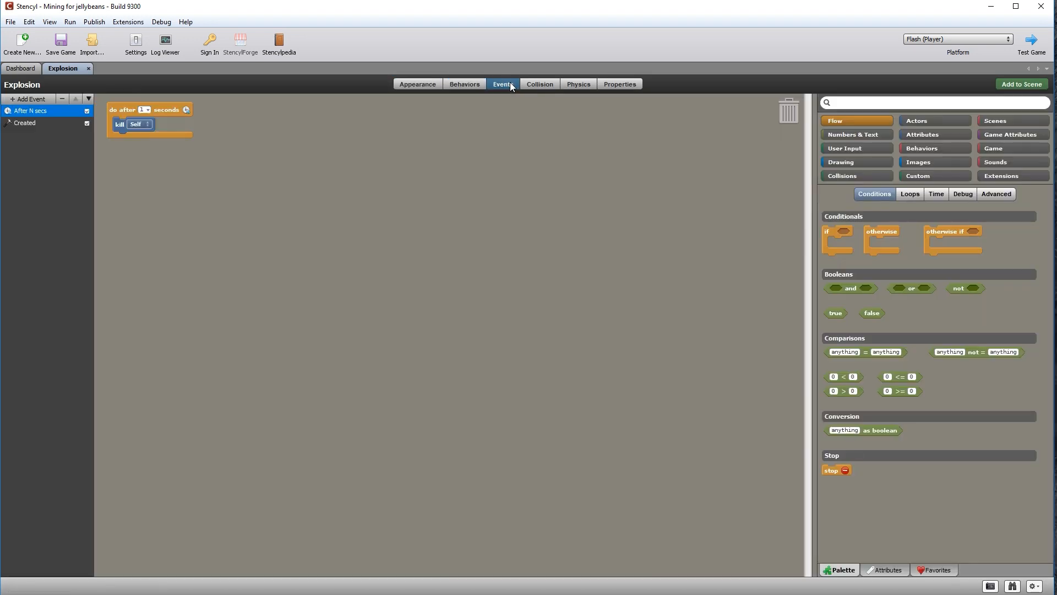
pyautogui.click(25, 124)
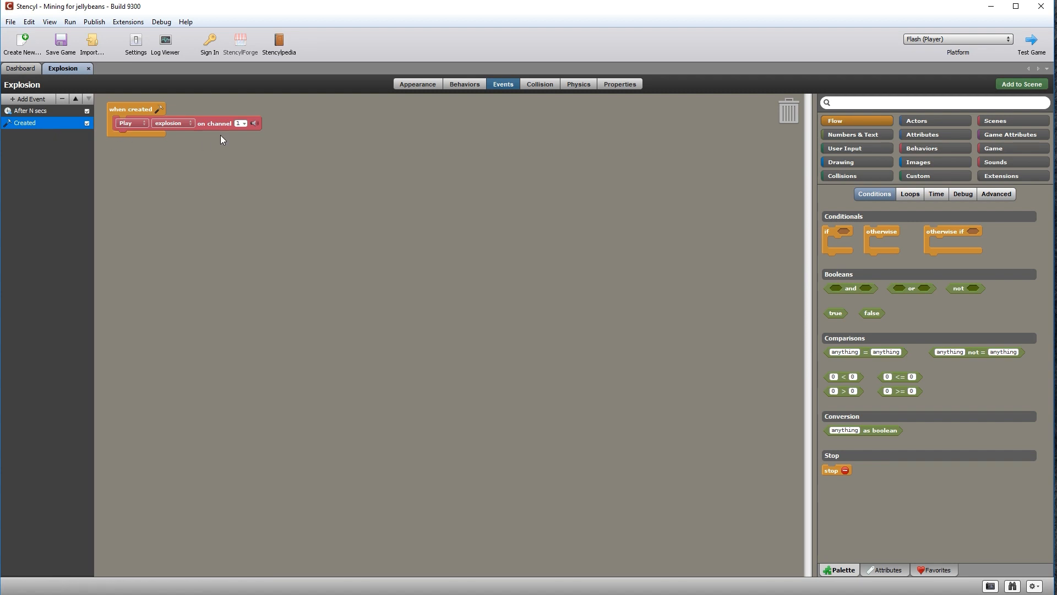
# Open the Pickups actor behavior and review the pickups sound in its heart, Time Pickup and Dynamite collision events
pyautogui.click(87, 69)
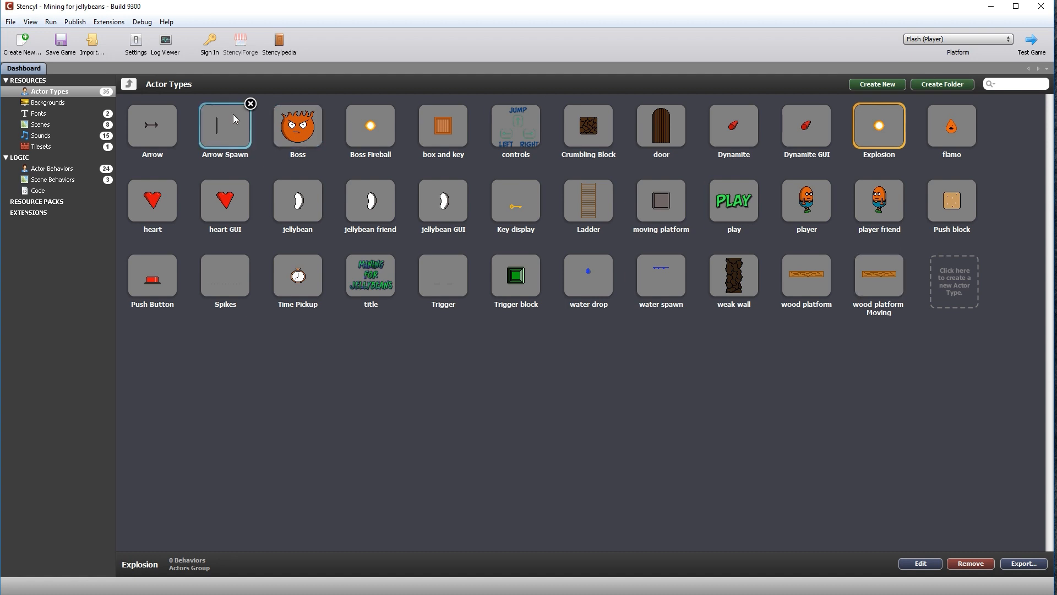
pyautogui.click(54, 170)
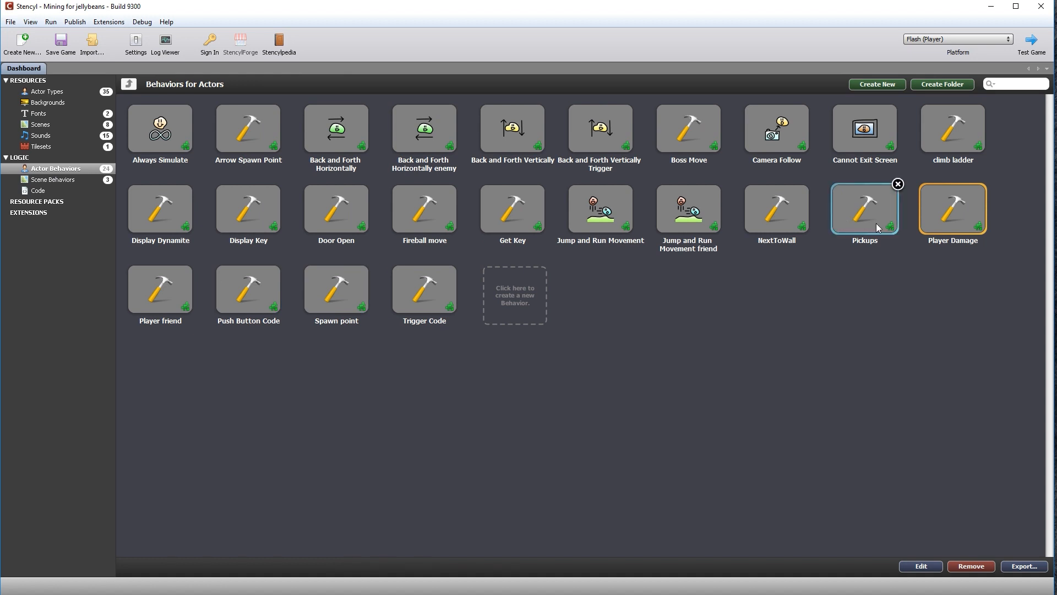
pyautogui.doubleClick(862, 212)
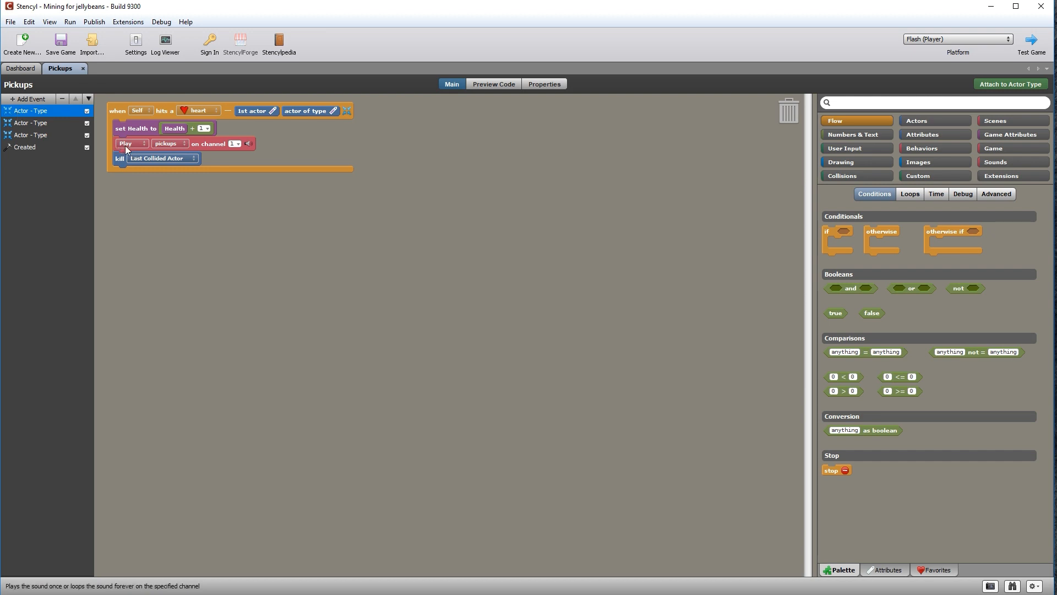
pyautogui.click(37, 124)
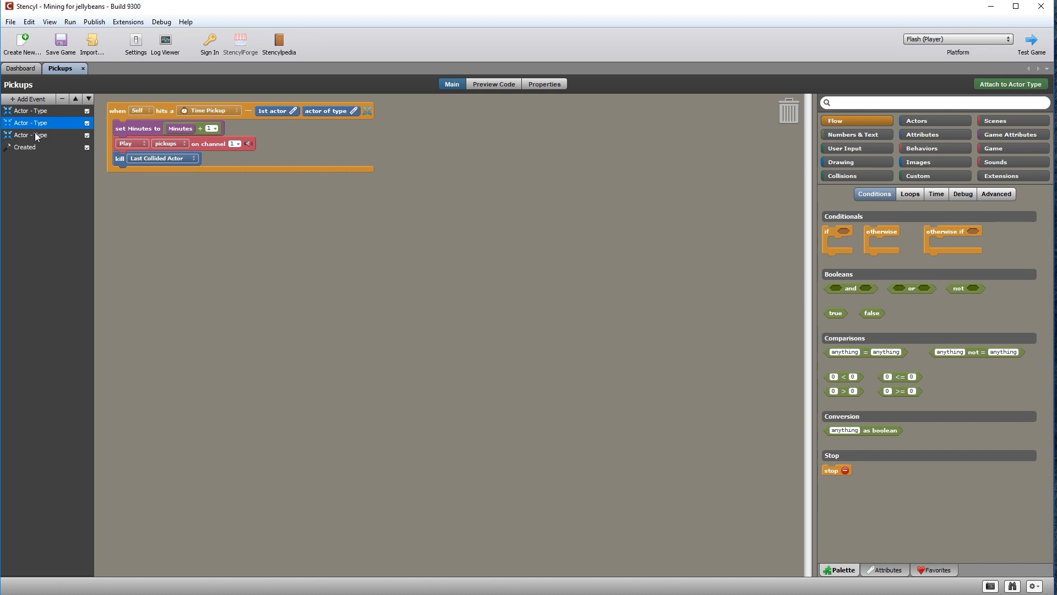
pyautogui.click(36, 135)
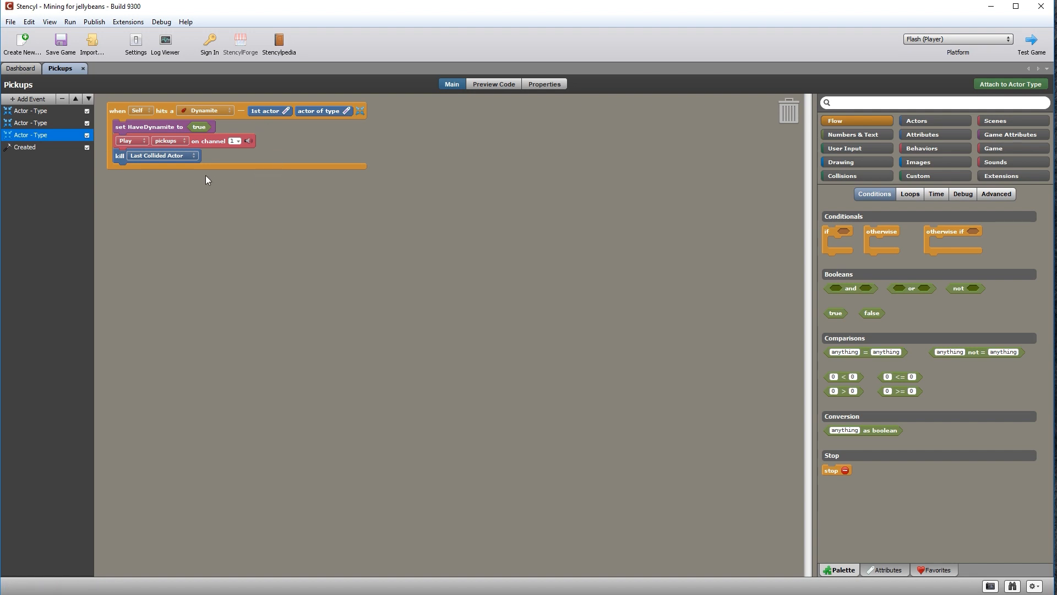
pyautogui.click(83, 68)
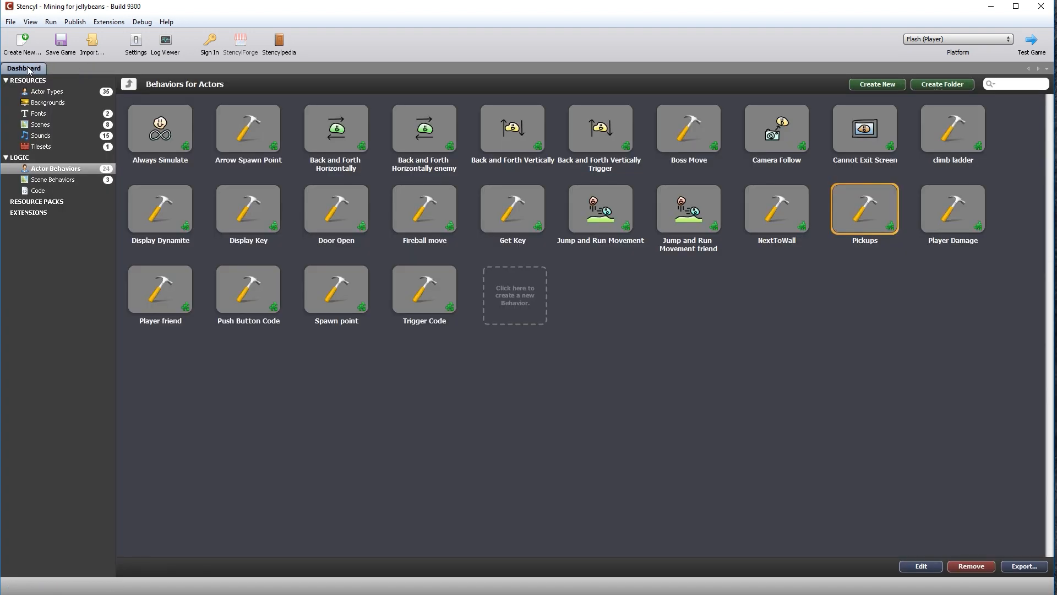
# Open the Player Damage behavior and review its damagesound event and the DamagePlayer event that triggers it
pyautogui.click(941, 212)
pyautogui.doubleClick(941, 212)
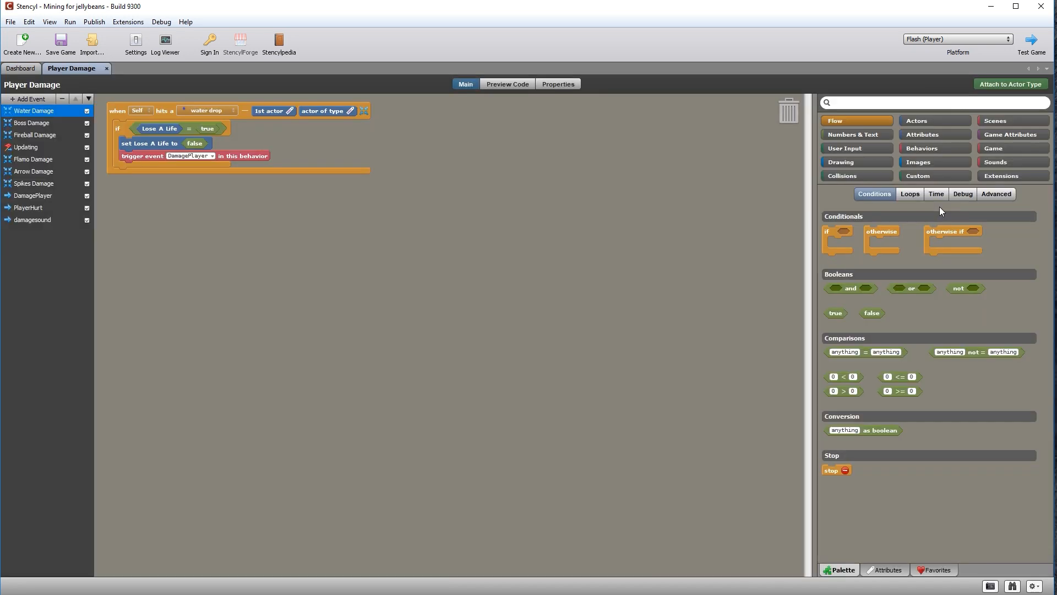
pyautogui.click(25, 221)
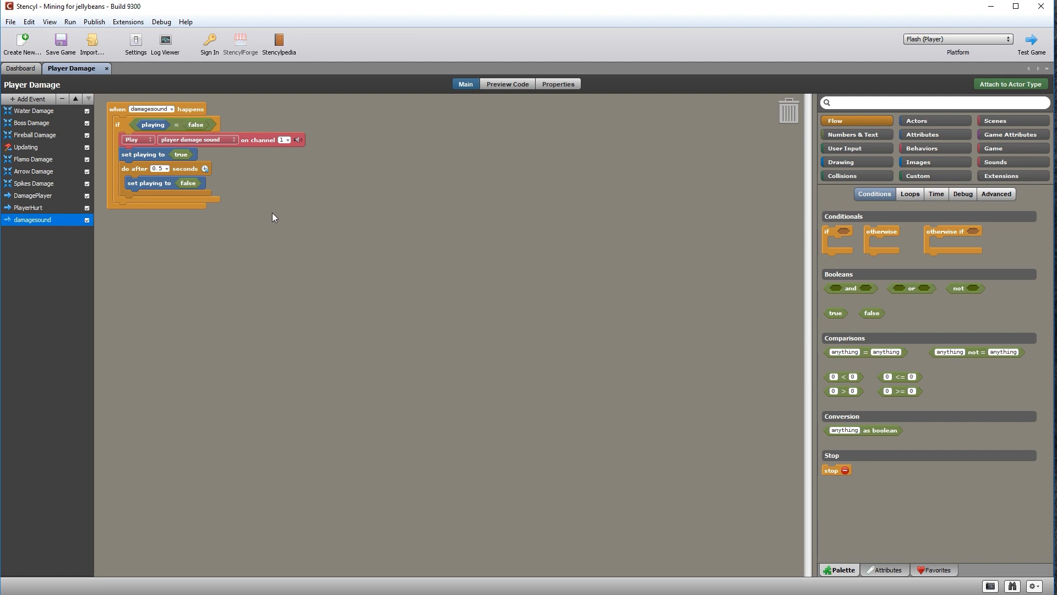
pyautogui.click(30, 196)
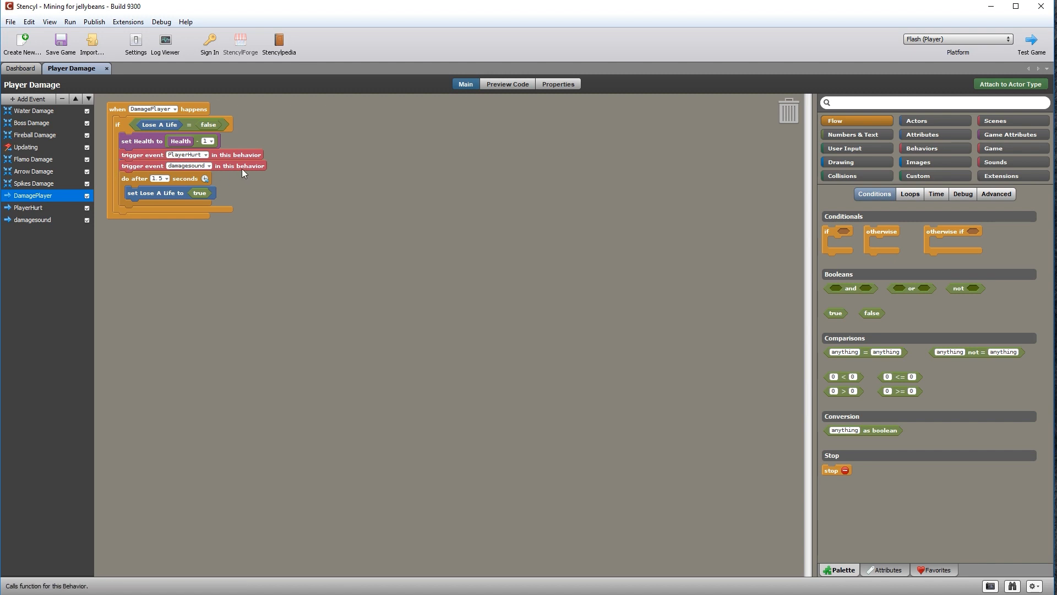
pyautogui.click(107, 69)
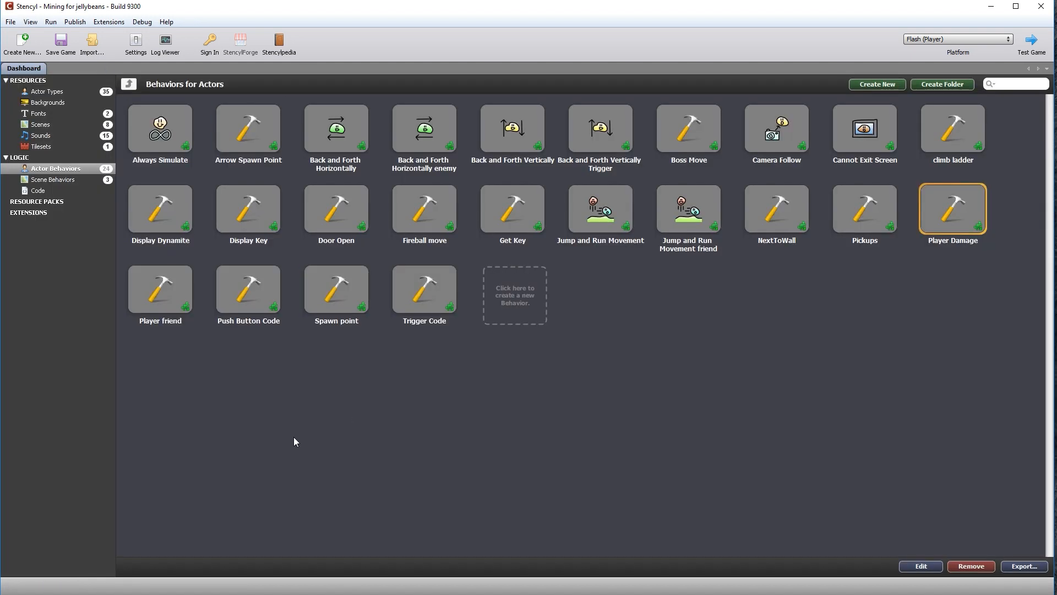
# Open the Level 1 scene and start a test of it
pyautogui.click(41, 125)
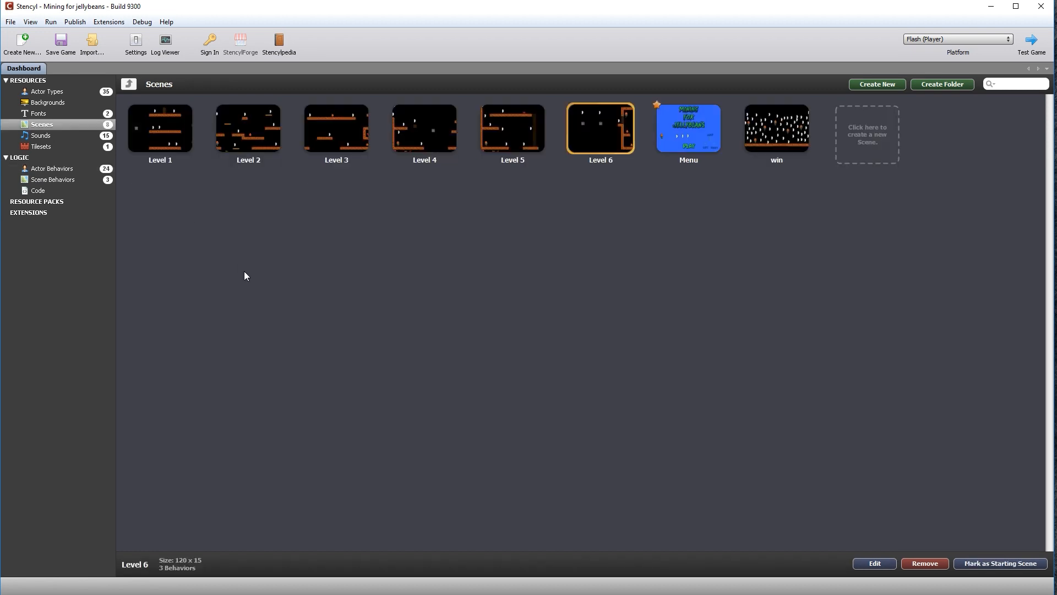
pyautogui.click(163, 141)
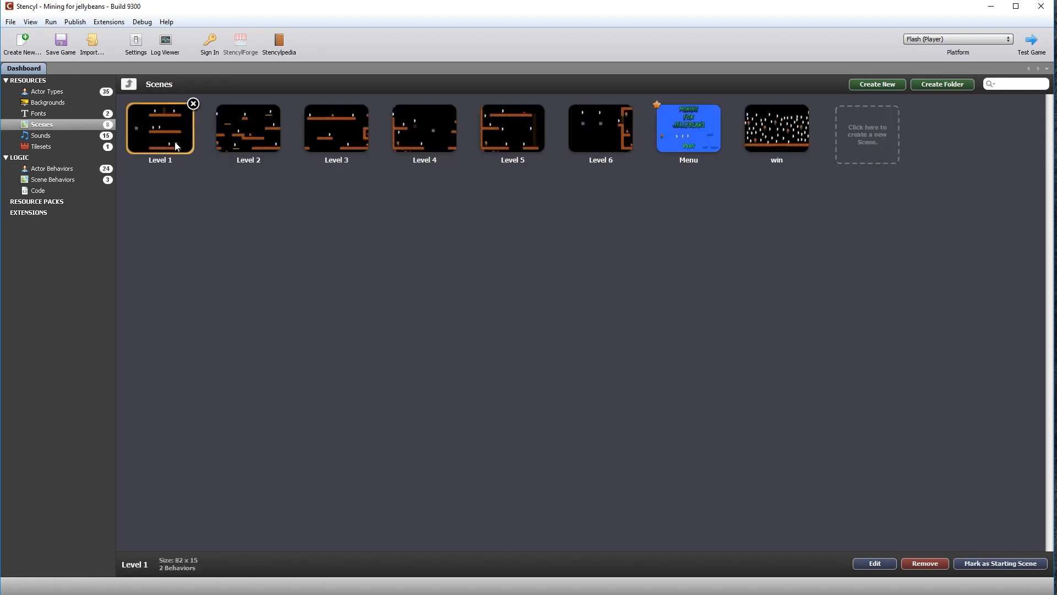
pyautogui.doubleClick(160, 124)
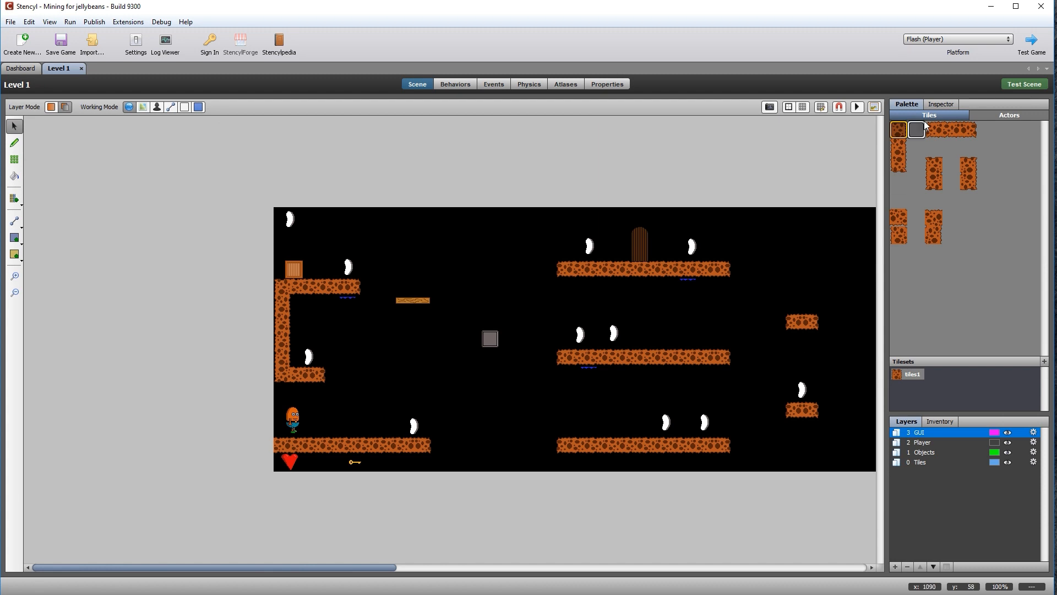
pyautogui.click(1024, 84)
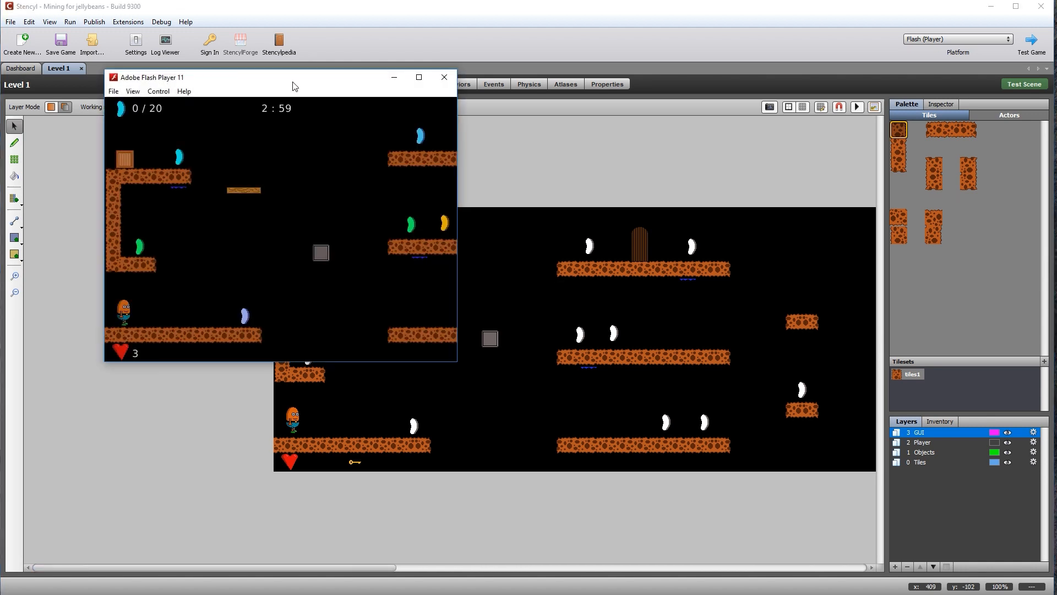
# Play through the start of Level 1, collecting jellybeans on the ground and the upper ledge to check the sound effects
pyautogui.moveTo(293, 81); pyautogui.dragTo(301, 158)
pyautogui.press('Right')
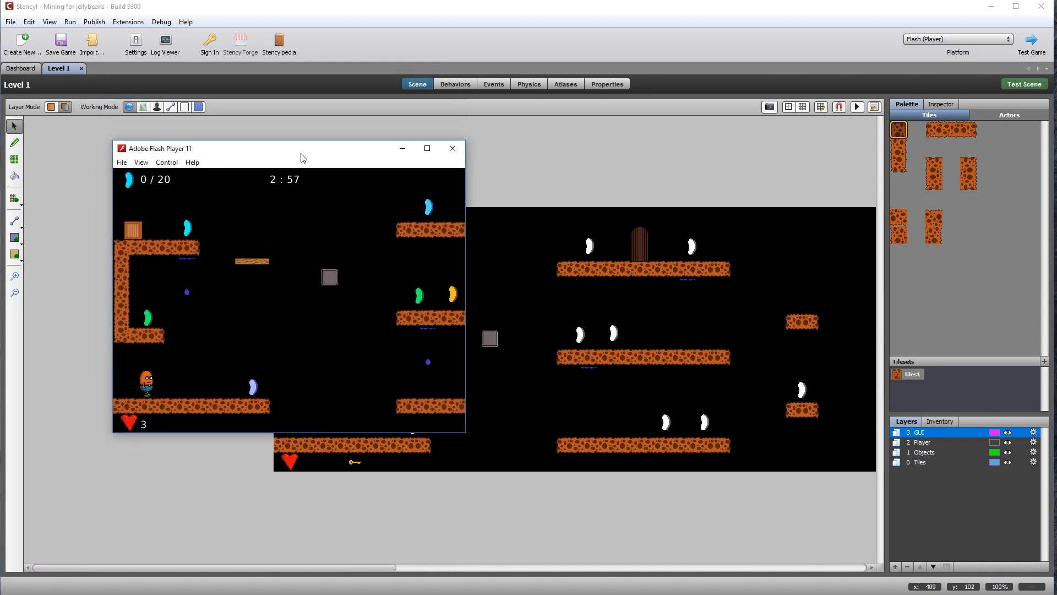
pyautogui.press('Up')
pyautogui.press('Left')
pyautogui.press('Up')
pyautogui.press('Left')
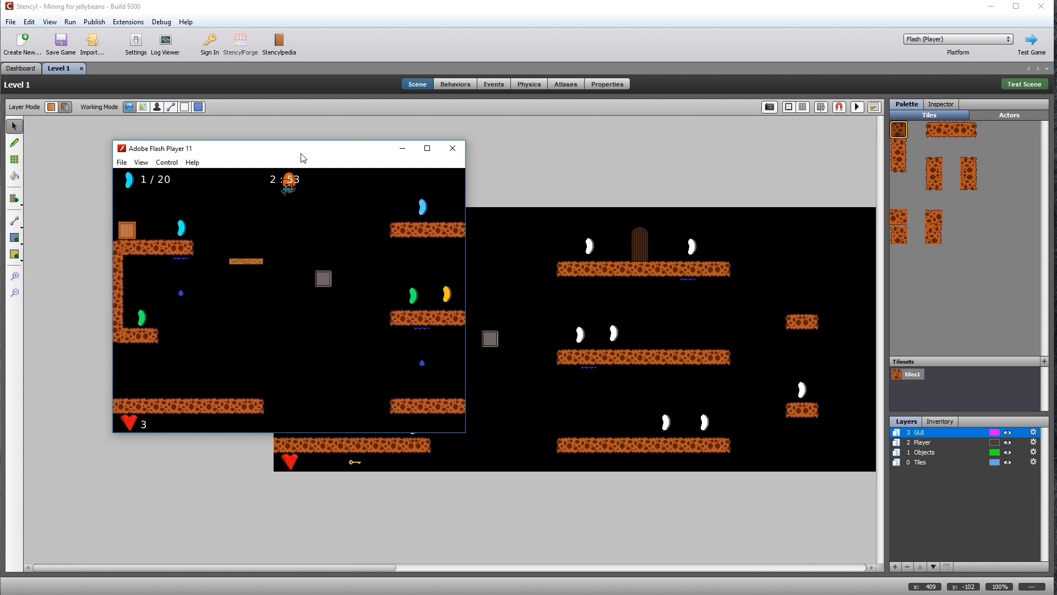
pyautogui.press('Left')
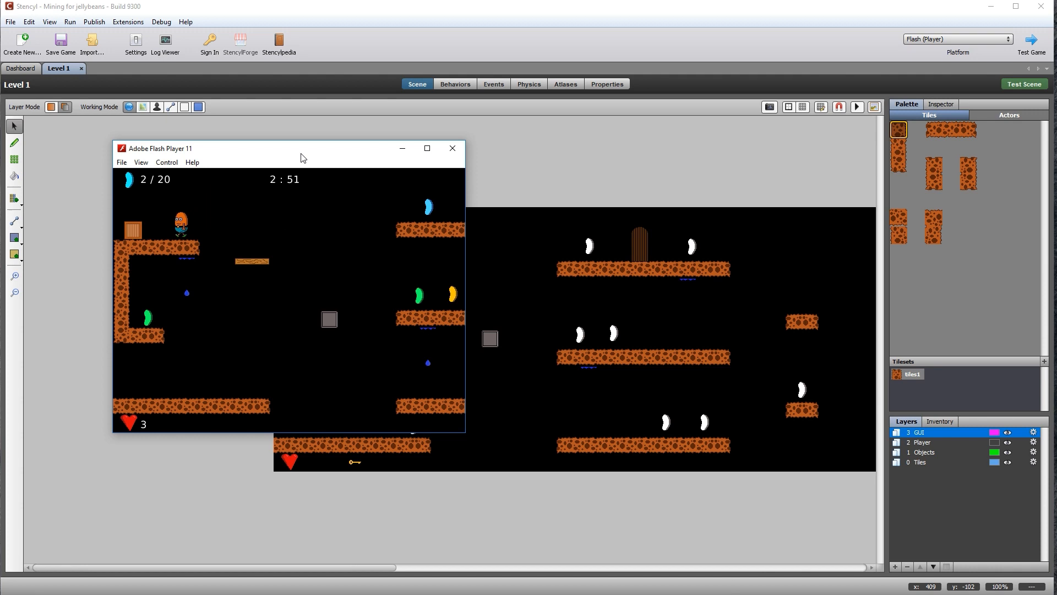
pyautogui.press('Right')
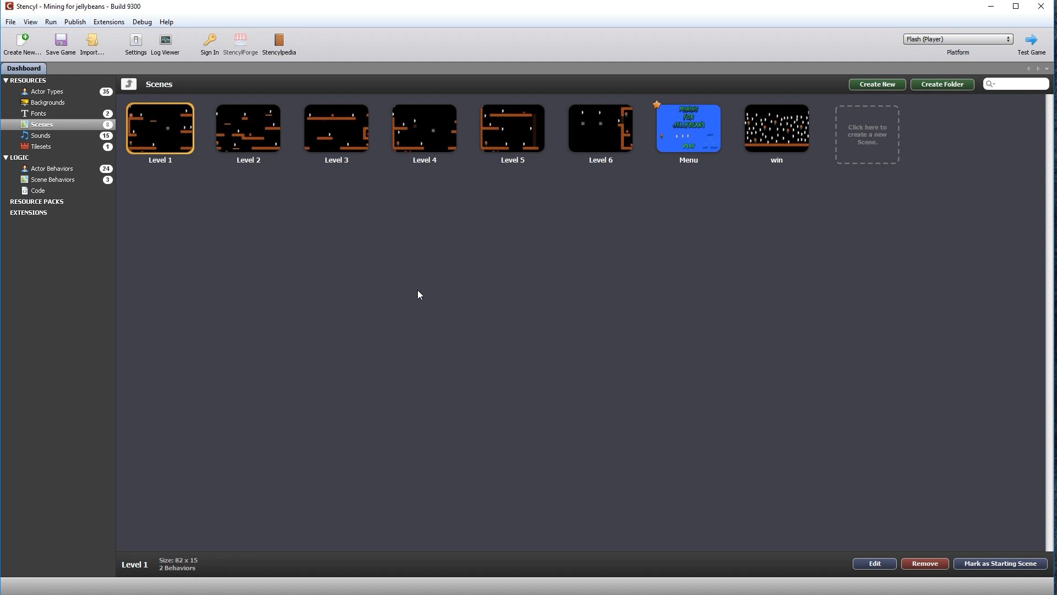
# Add a play-sound-on-channel block below the anchor blocks in Level 1's Created event
pyautogui.click(48, 136)
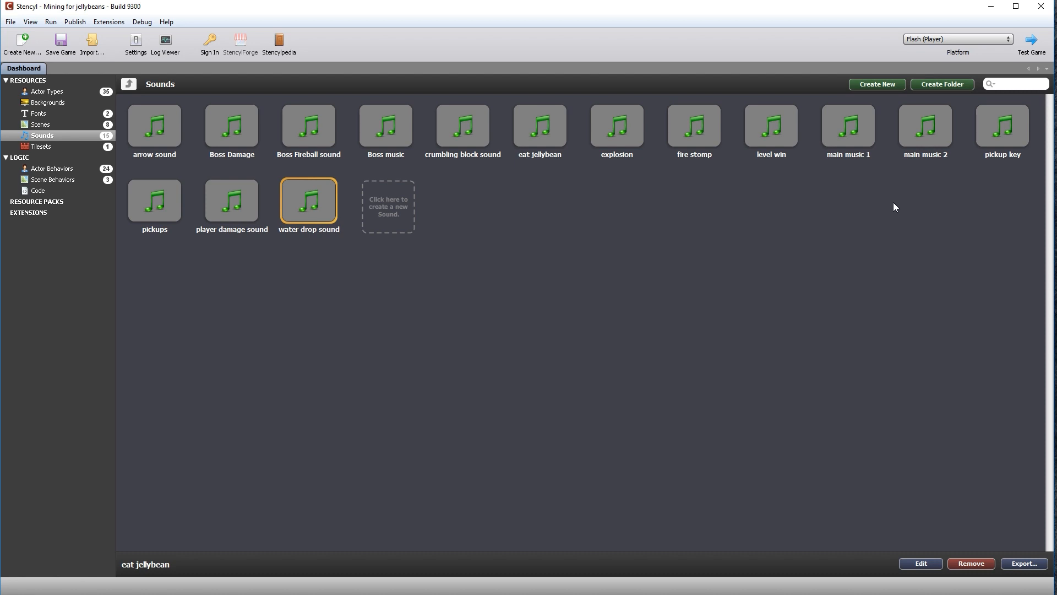
pyautogui.click(49, 127)
pyautogui.doubleClick(162, 125)
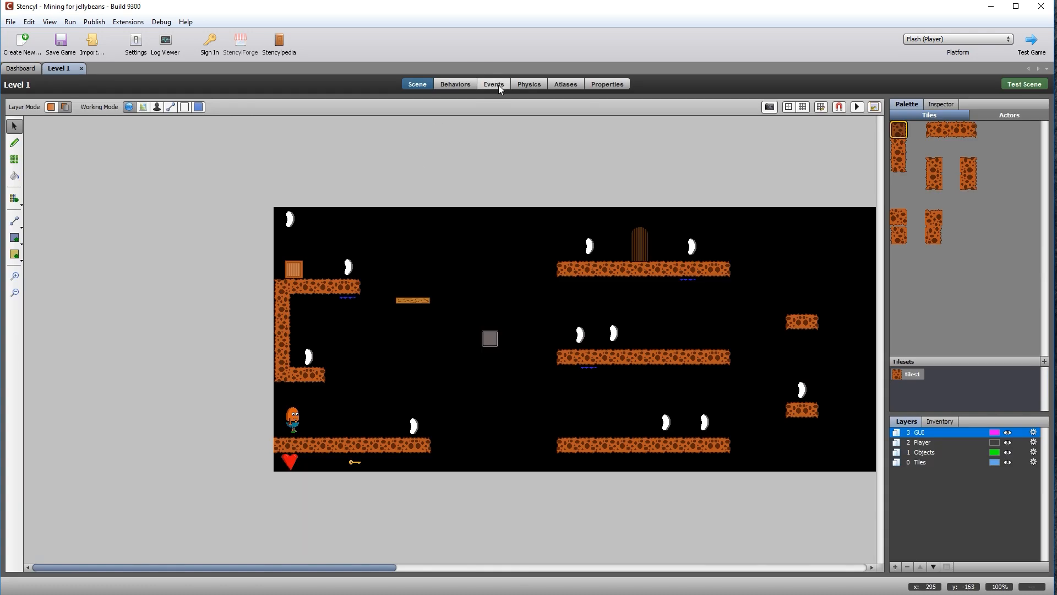
pyautogui.click(499, 85)
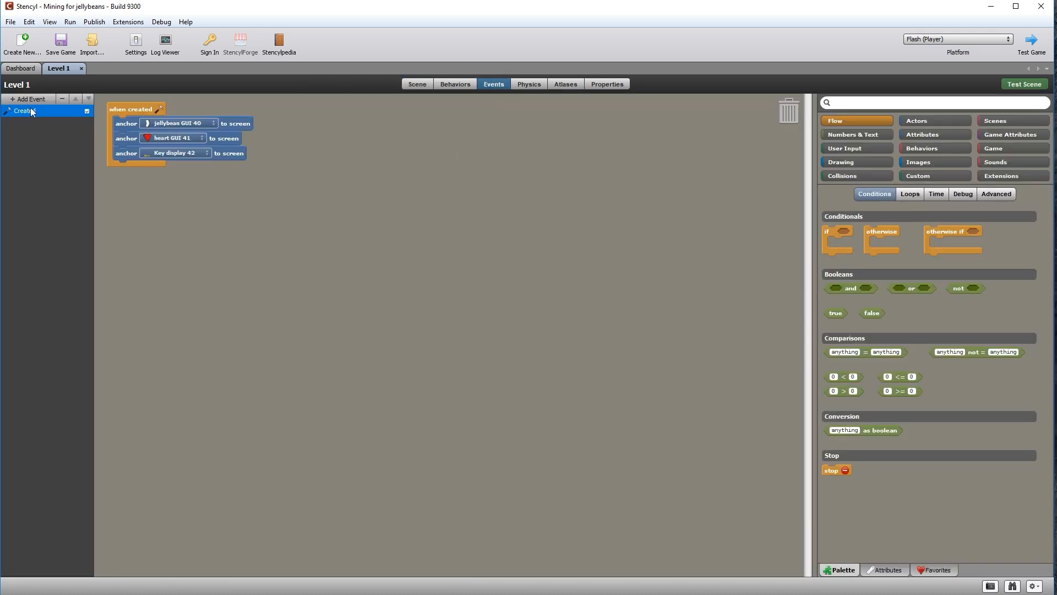
pyautogui.click(1020, 161)
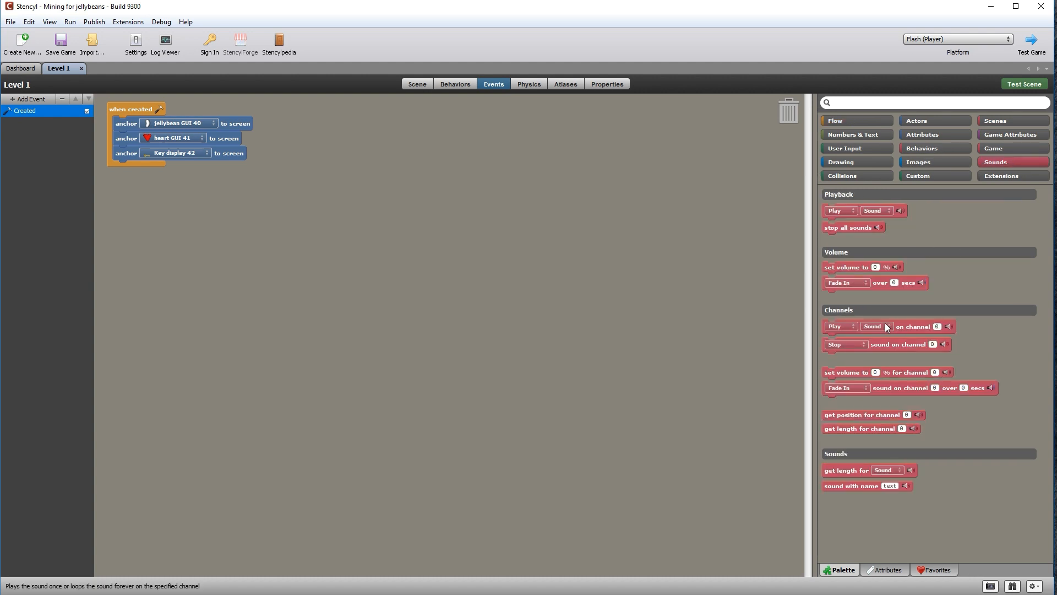
pyautogui.moveTo(910, 325); pyautogui.dragTo(210, 167)
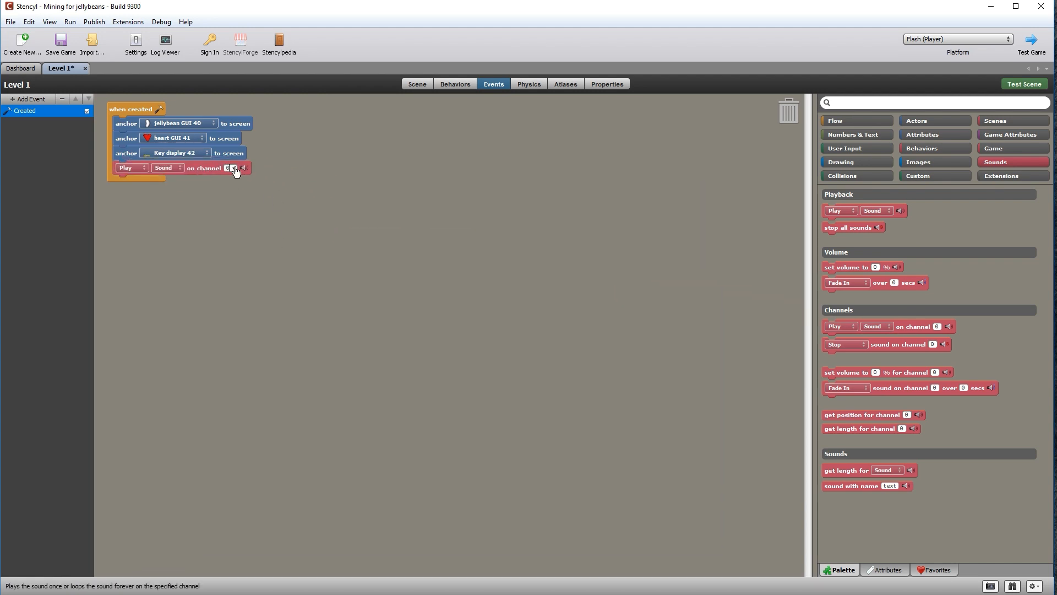
# Set the new sound block to Loop and choose main music 1 as its sound
pyautogui.click(130, 167)
pyautogui.click(136, 181)
pyautogui.click(173, 166)
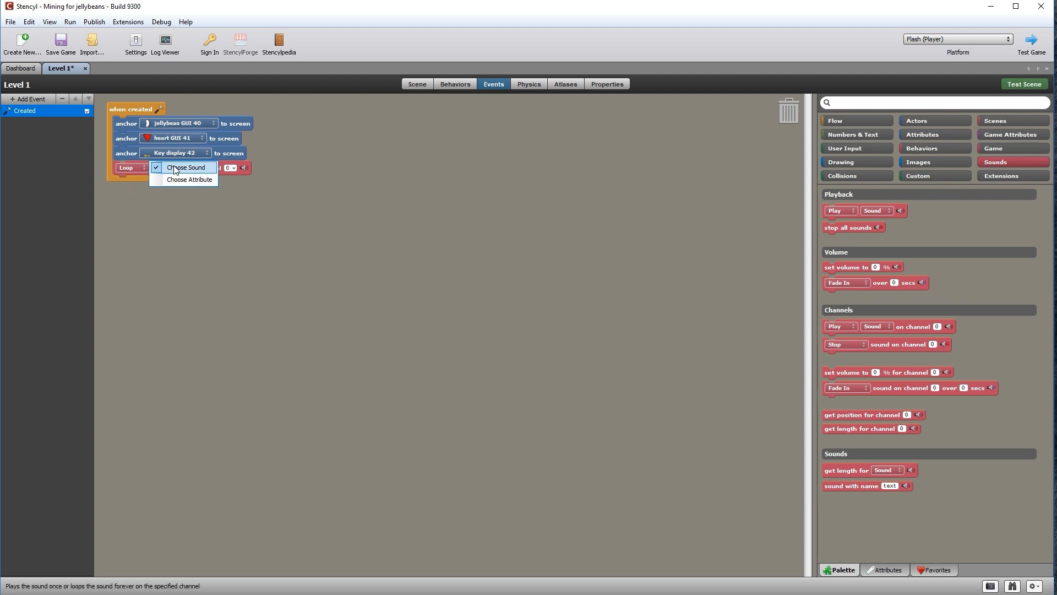
pyautogui.click(203, 169)
pyautogui.moveTo(715, 281); pyautogui.dragTo(713, 350)
pyautogui.click(467, 284)
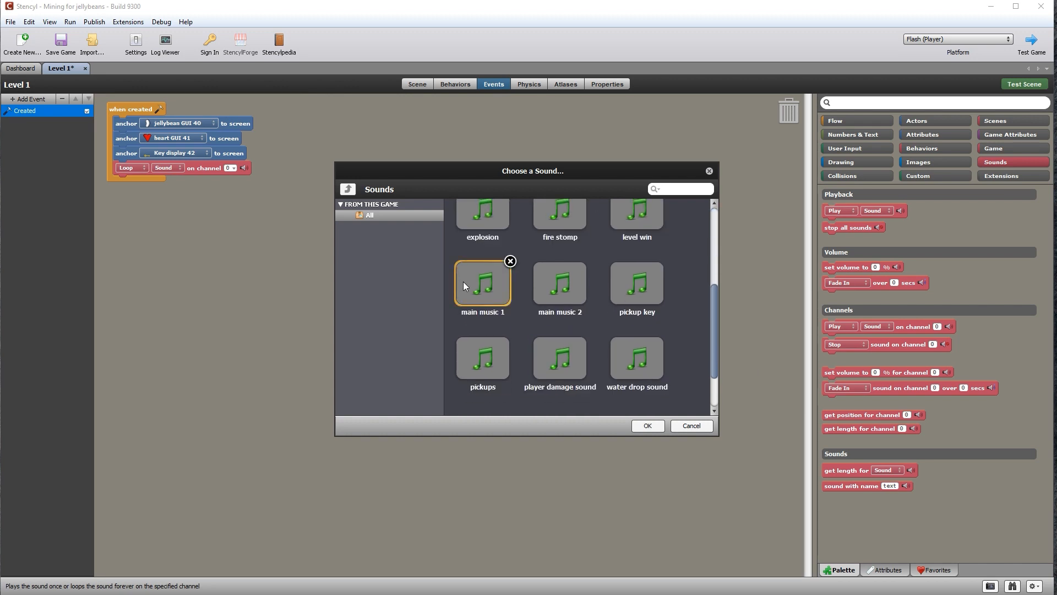
pyautogui.click(648, 426)
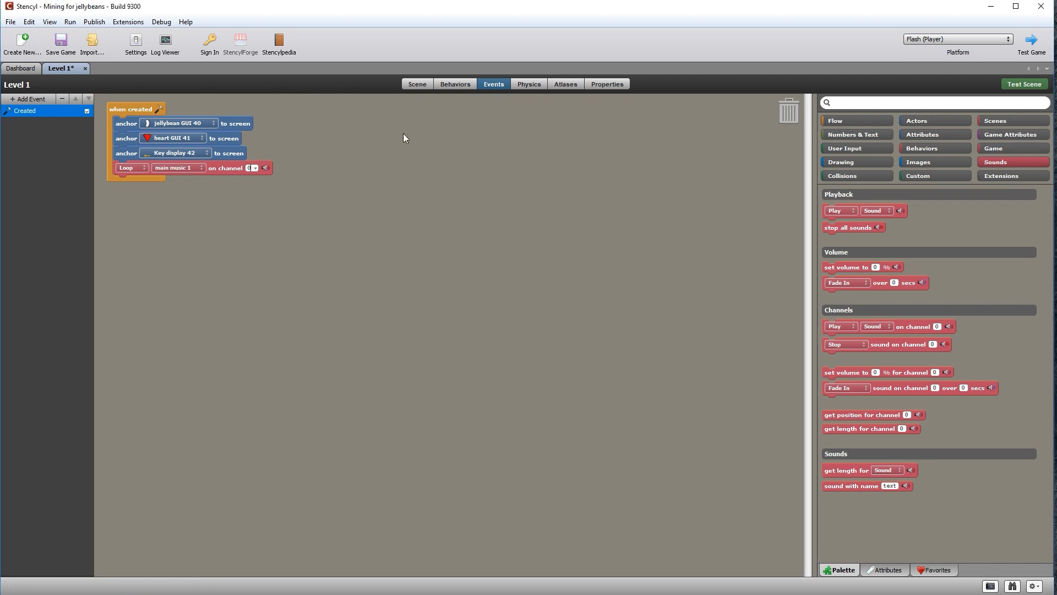
# Return to the Level 1 scene view and run a test of the scene with the looping music
pyautogui.click(415, 85)
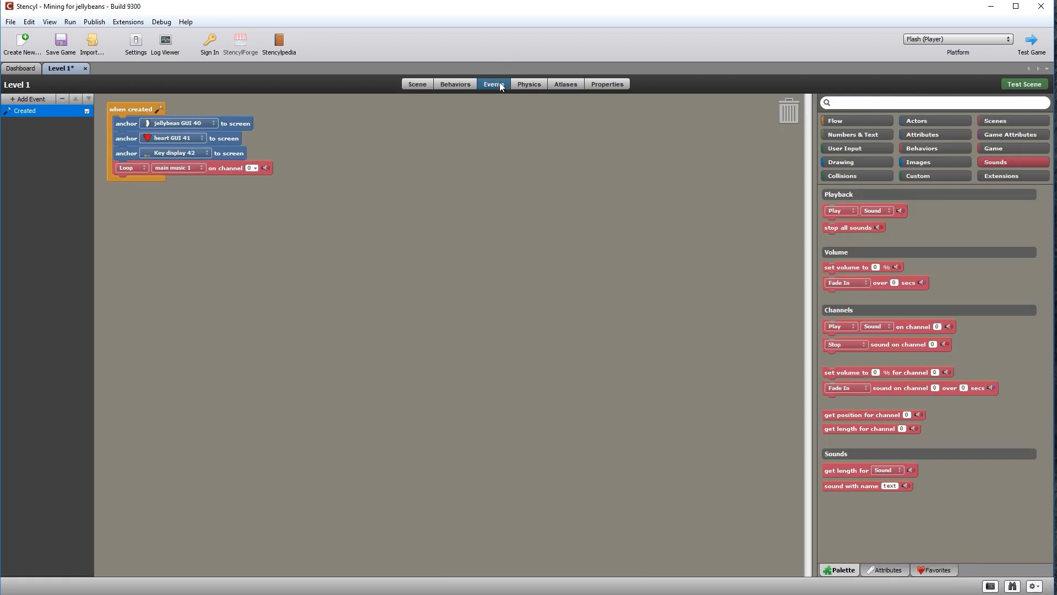
pyautogui.click(494, 85)
pyautogui.click(418, 84)
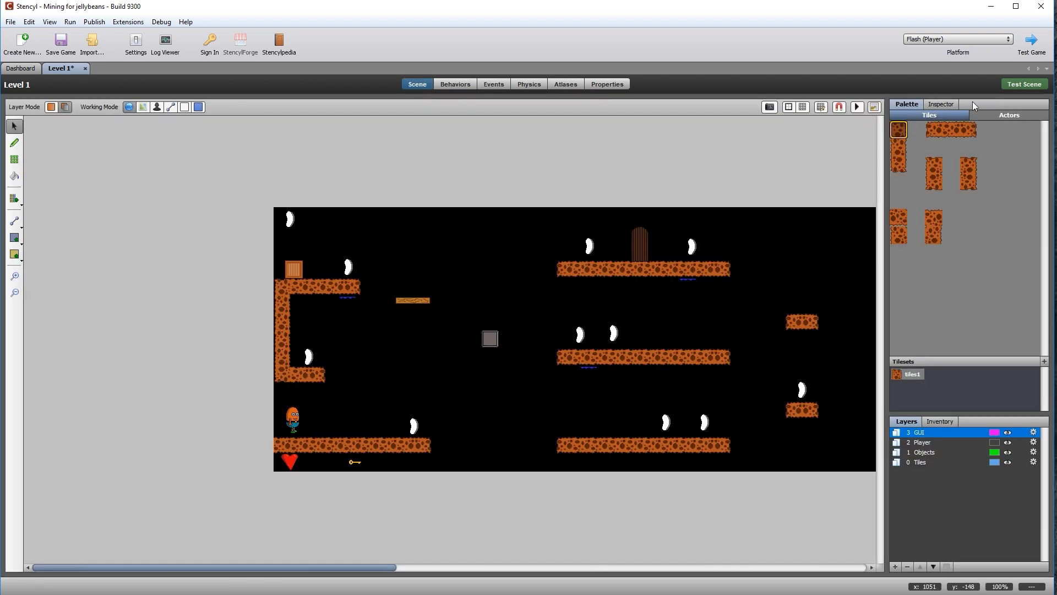
pyautogui.click(1036, 87)
pyautogui.moveTo(340, 81); pyautogui.dragTo(376, 124)
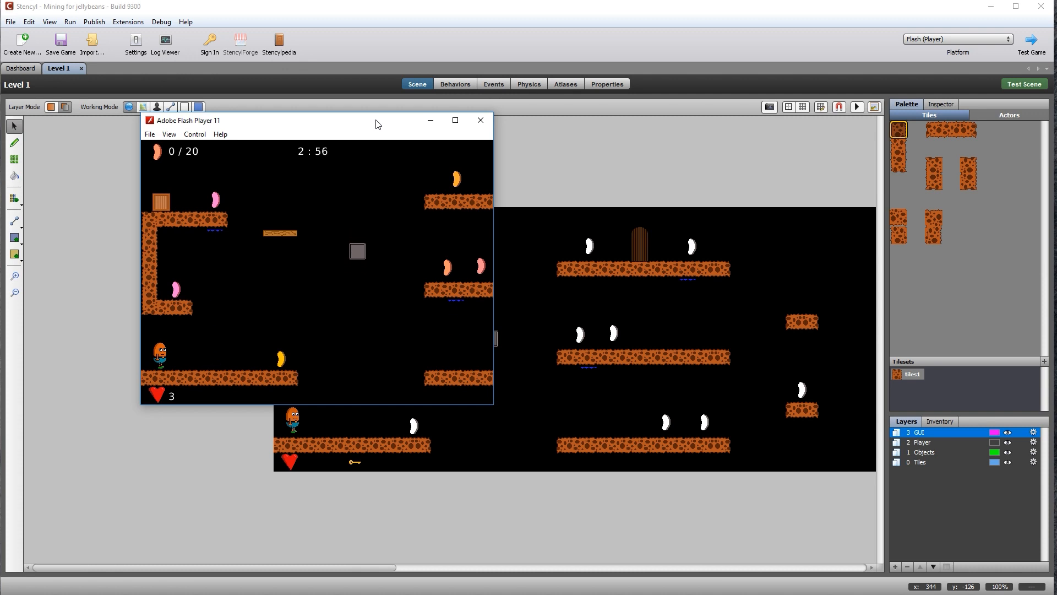
# Run the player through the first jellybean and off the ledge to check the music when the level restarts, and close the test
pyautogui.press('Right')
pyautogui.press('Right')
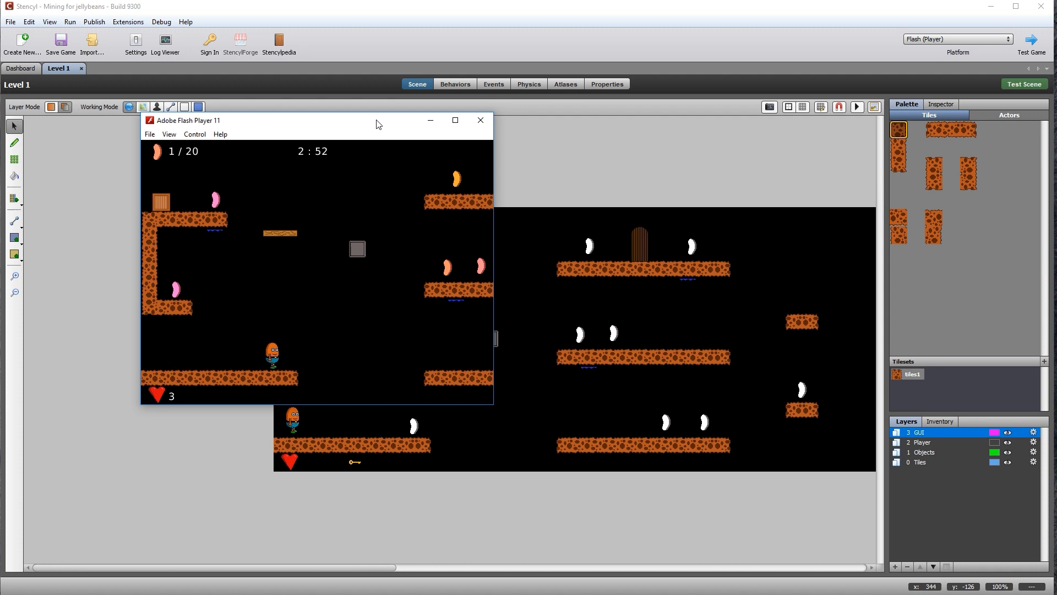
pyautogui.press('Right')
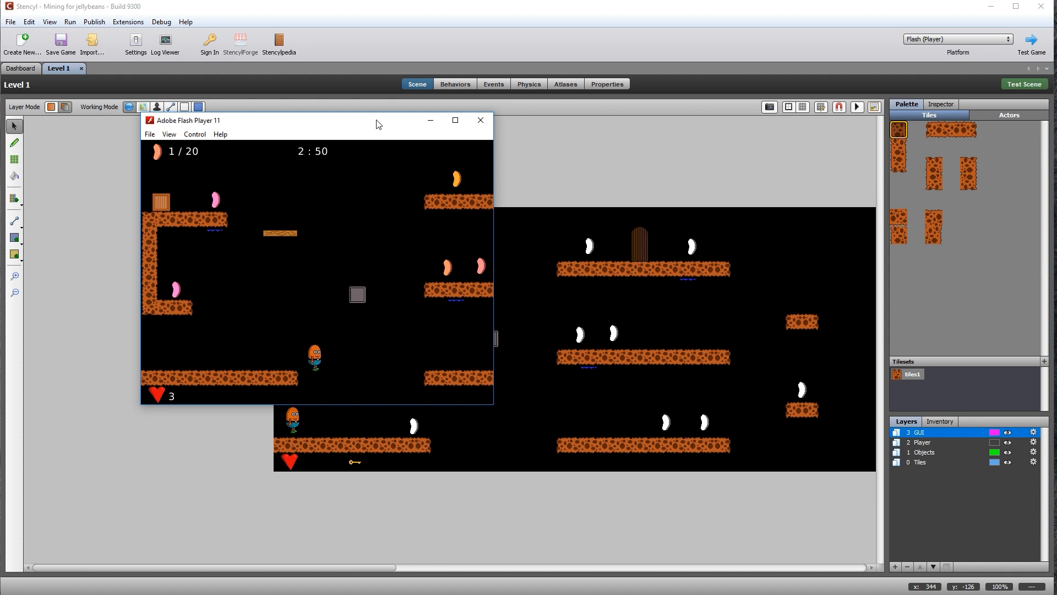
pyautogui.press('Right')
pyautogui.press('Right')
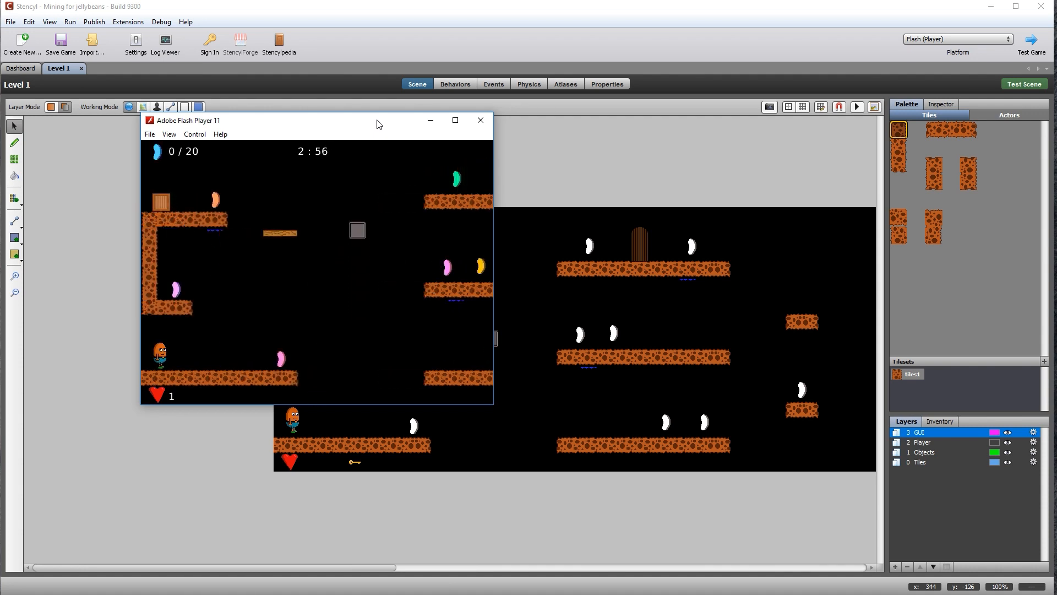
pyautogui.press('Right')
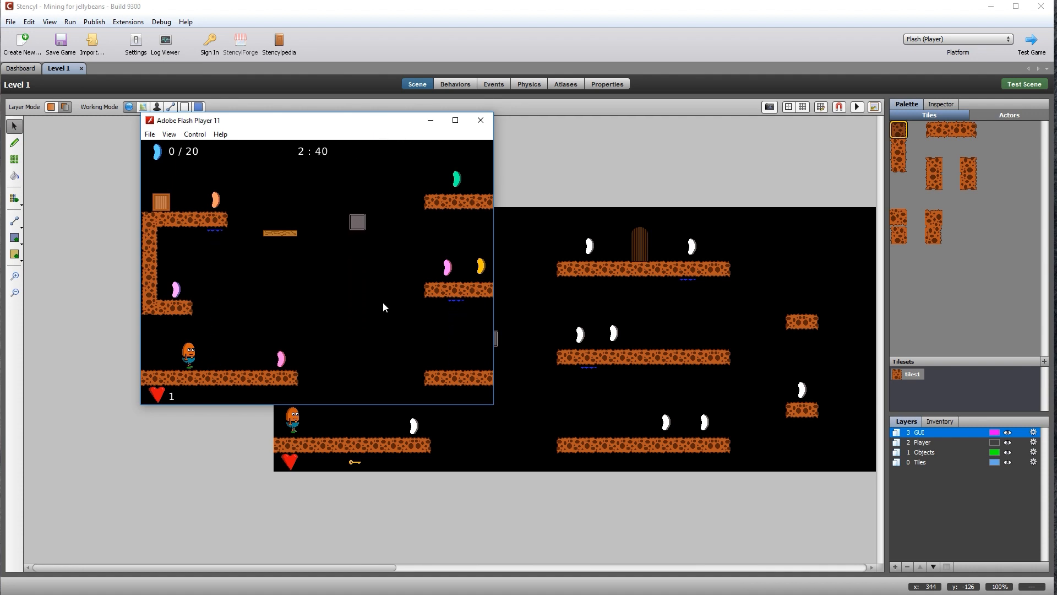
pyautogui.click(480, 120)
# Insert a stop all sounds block before the main music 1 loop block in Level 1's Created event
pyautogui.click(493, 85)
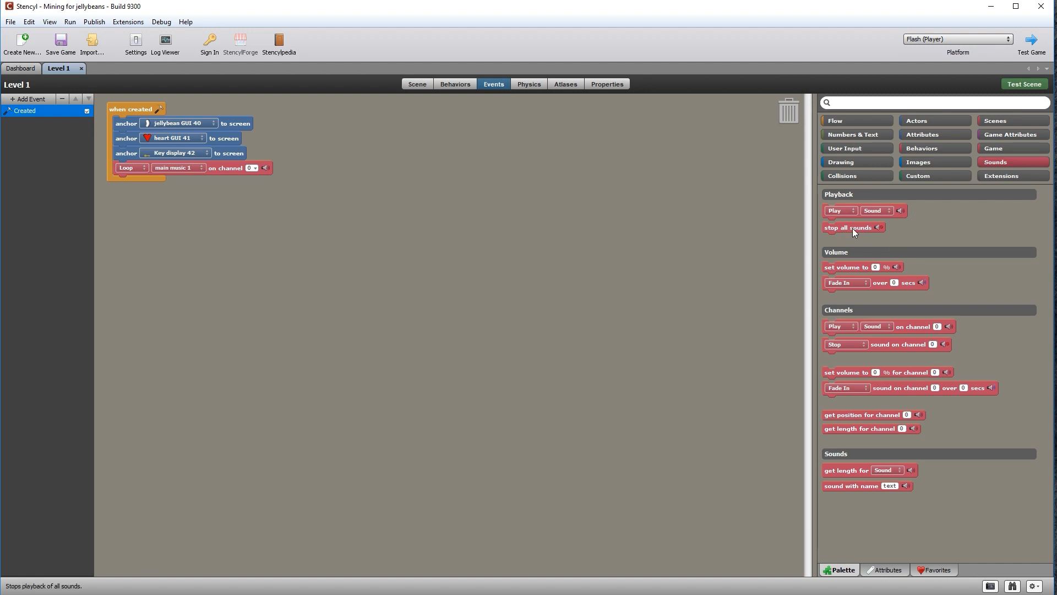
pyautogui.moveTo(852, 228); pyautogui.dragTo(155, 166)
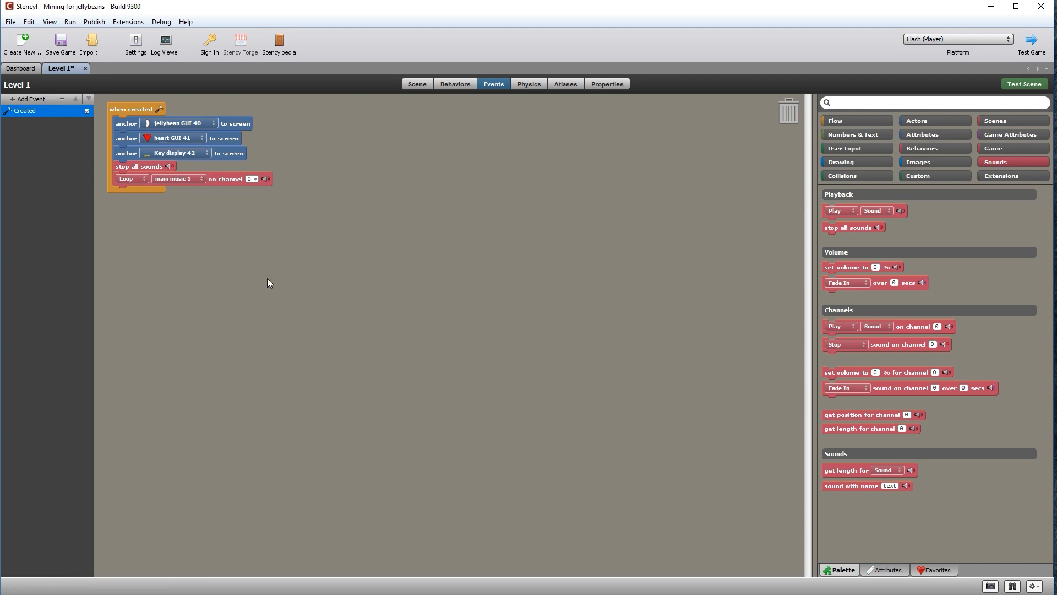
# Run a test of the Level 1 scene, move the player until a life is lost to check the music restart, and close the test
pyautogui.click(417, 84)
pyautogui.click(1013, 85)
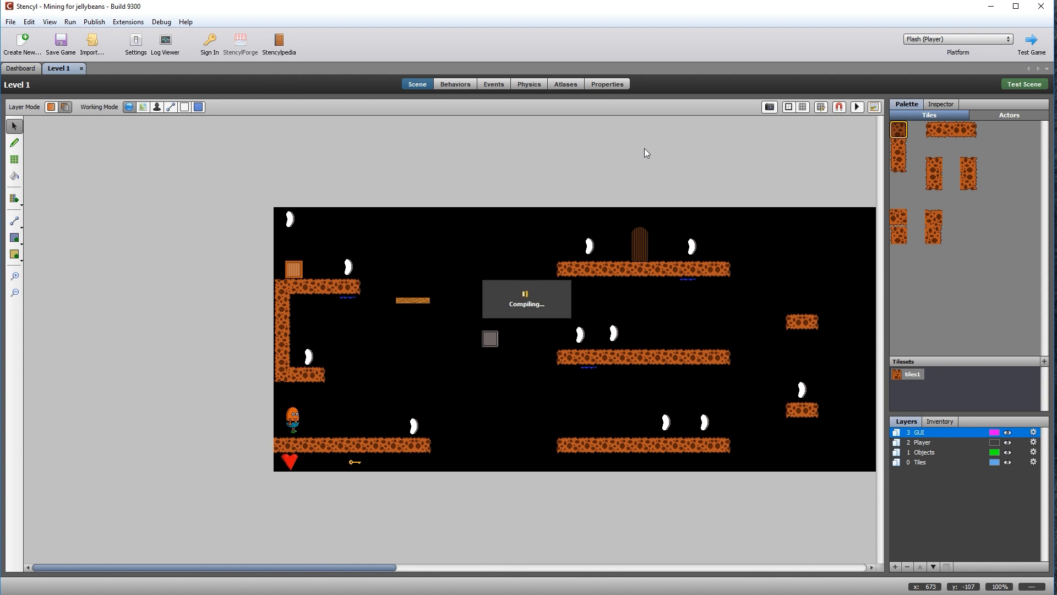
pyautogui.moveTo(332, 108); pyautogui.dragTo(386, 180)
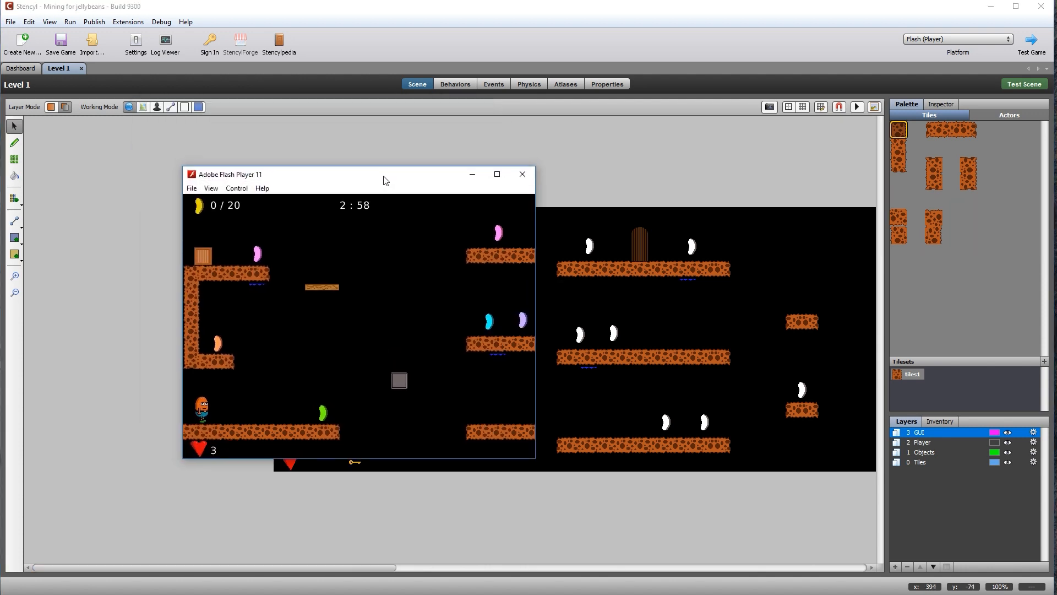
pyautogui.press('Right')
pyautogui.press('Right')
pyautogui.press('Right')
pyautogui.press('Right')
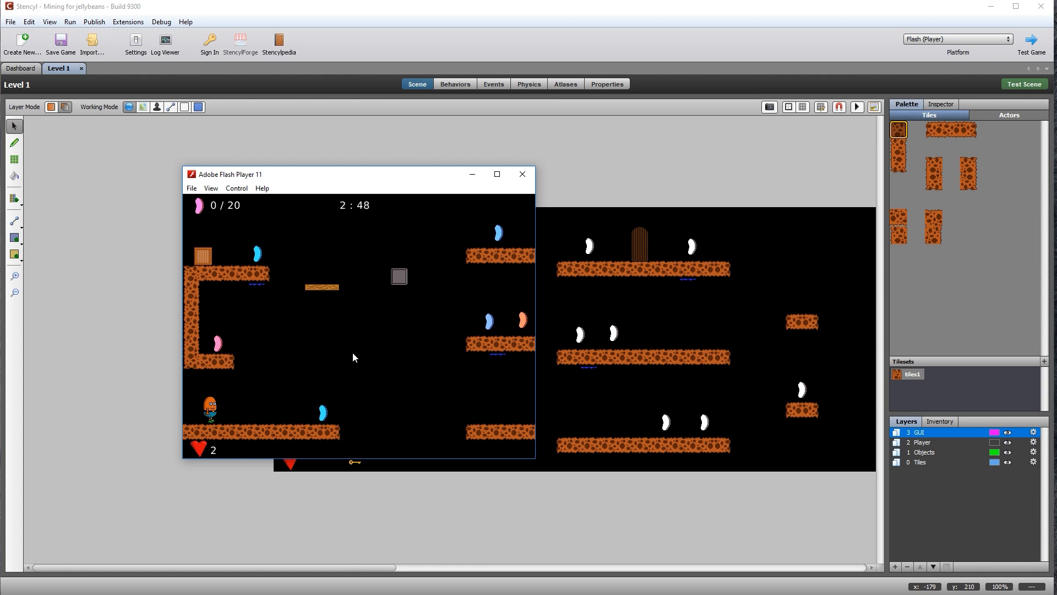
pyautogui.click(524, 174)
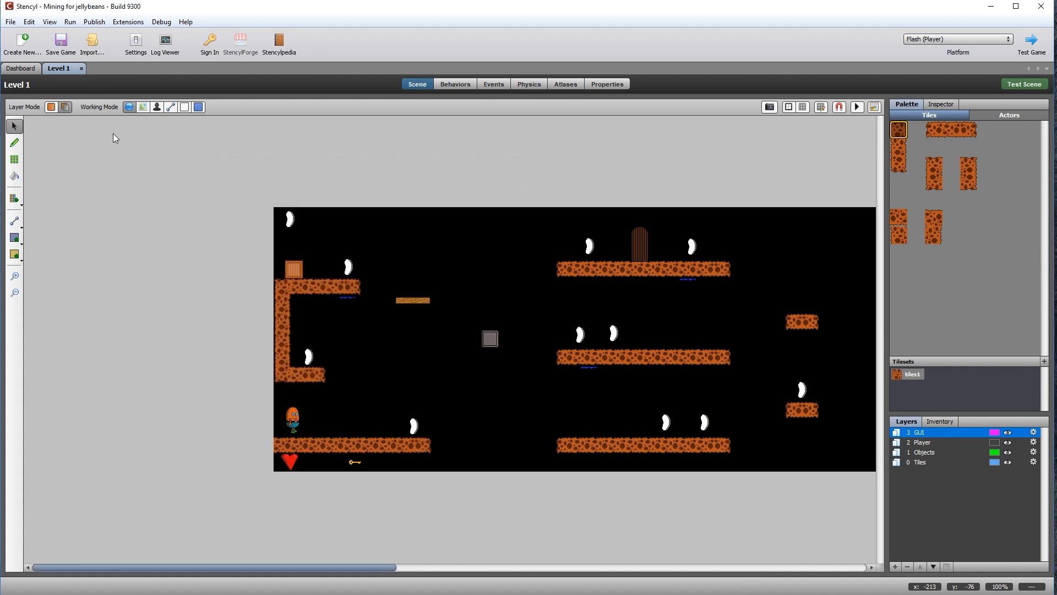
# Close Level 1, open Level 2's events, and add a stop all sounds block at the end of the Created event
pyautogui.click(81, 69)
pyautogui.doubleClick(244, 126)
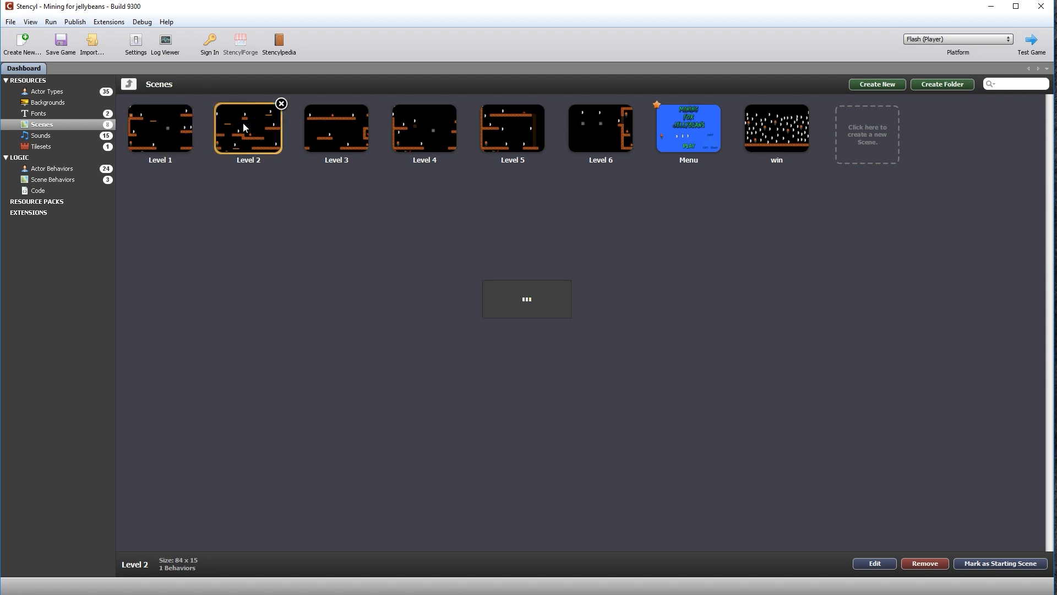
pyautogui.click(493, 84)
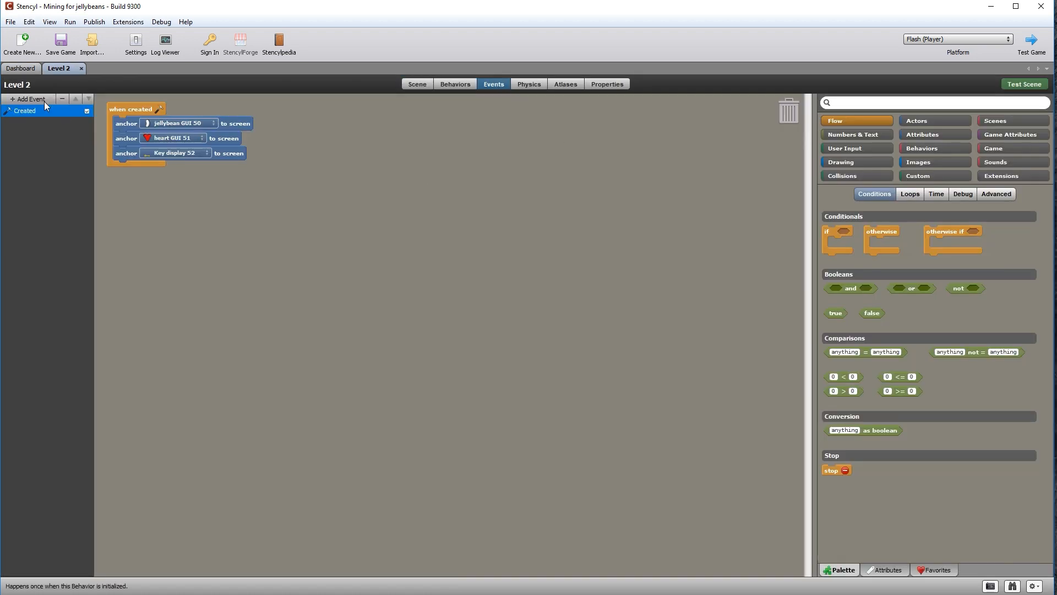
pyautogui.click(1027, 162)
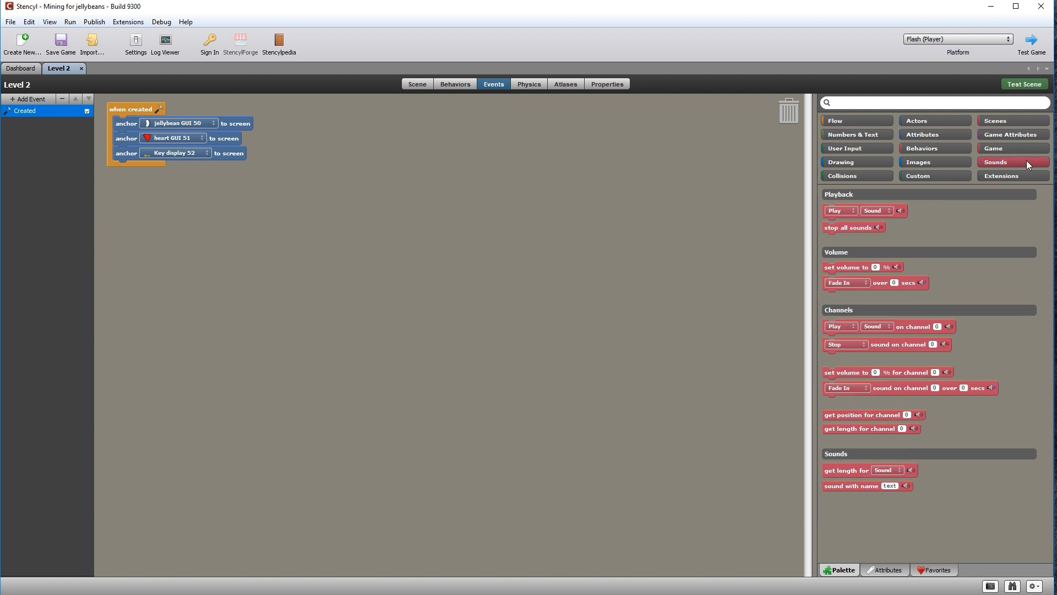
pyautogui.moveTo(850, 228); pyautogui.dragTo(157, 163)
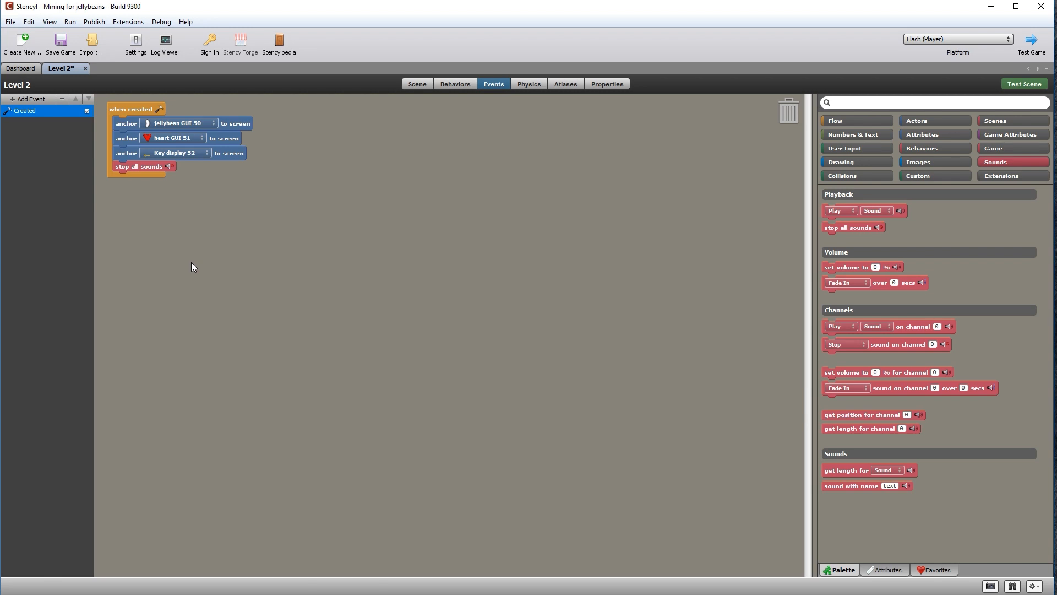
# Add a channel sound block below stop all sounds in Level 2, set to Loop main music 2 on channel 0
pyautogui.moveTo(907, 325); pyautogui.dragTo(206, 171)
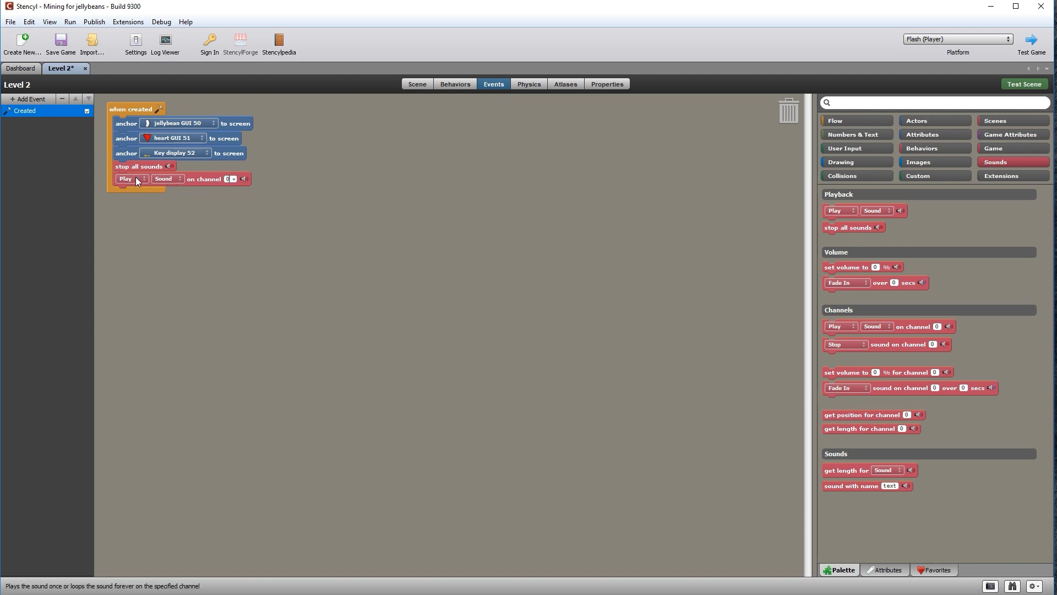
pyautogui.click(132, 190)
pyautogui.click(176, 178)
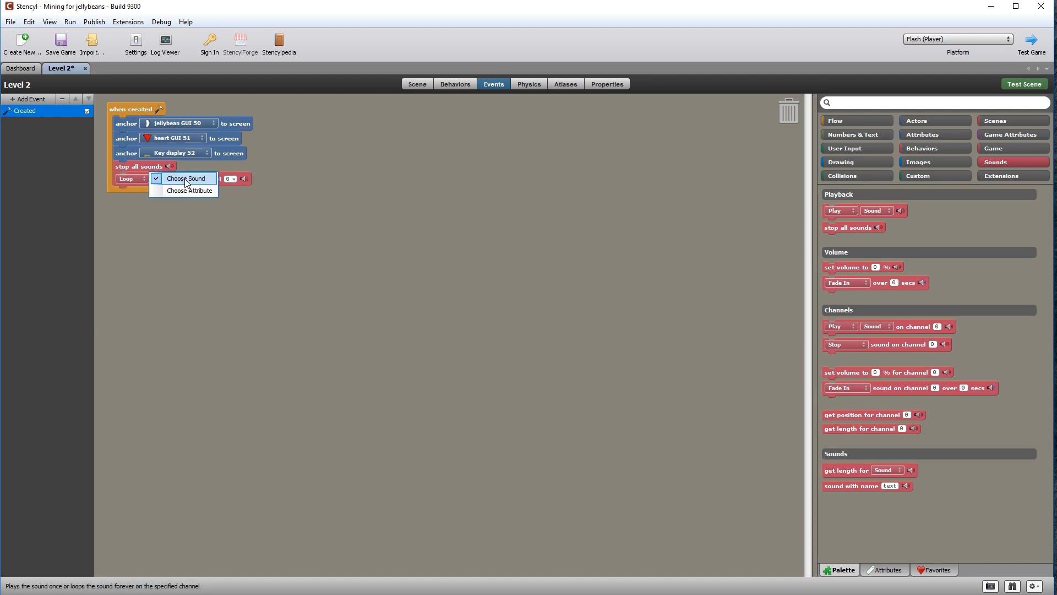
pyautogui.click(181, 177)
pyautogui.moveTo(714, 275); pyautogui.dragTo(723, 329)
pyautogui.click(555, 318)
pyautogui.doubleClick(554, 318)
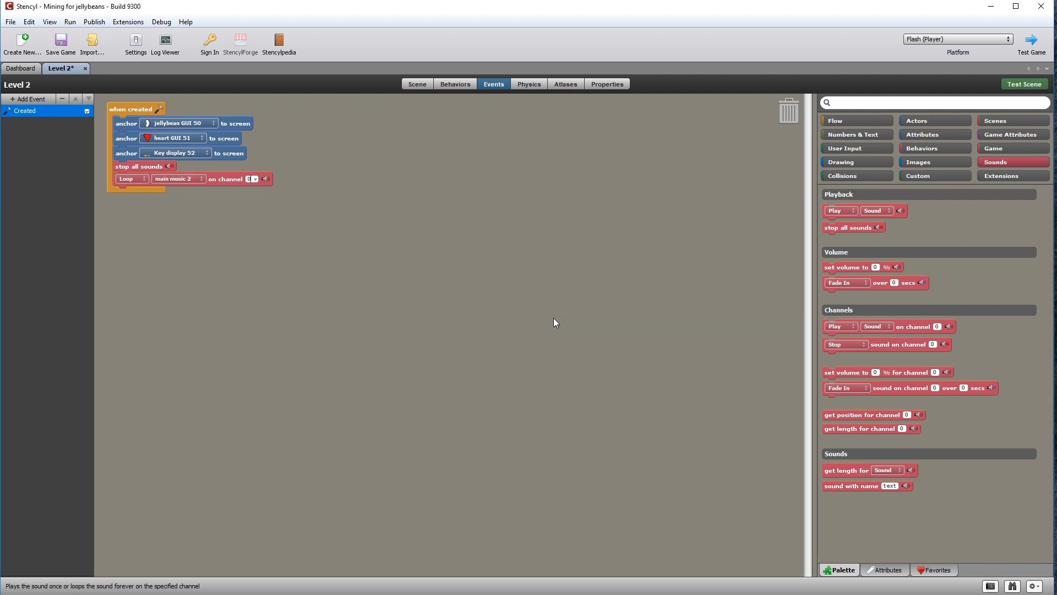
# Run a test of the Level 2 scene, move the player until a life is lost to check the looping music, and close the test
pyautogui.click(417, 84)
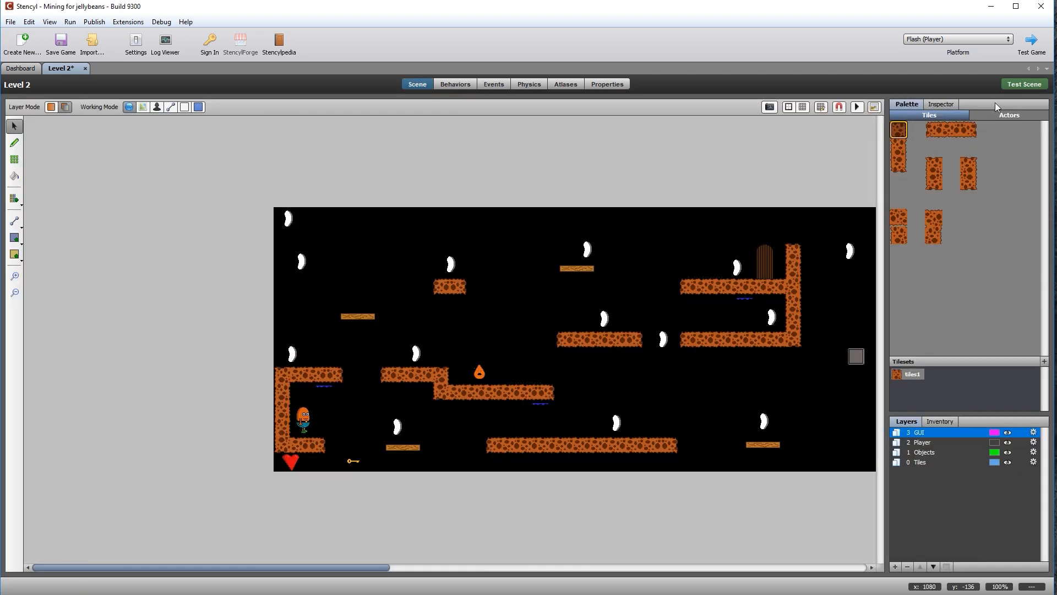
pyautogui.click(1034, 86)
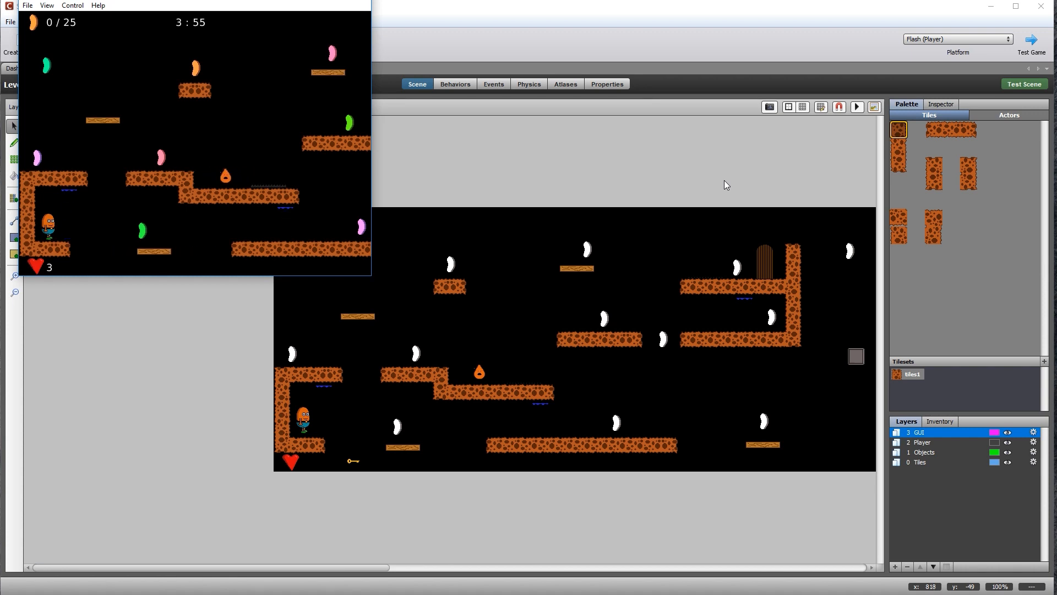
pyautogui.press('Right')
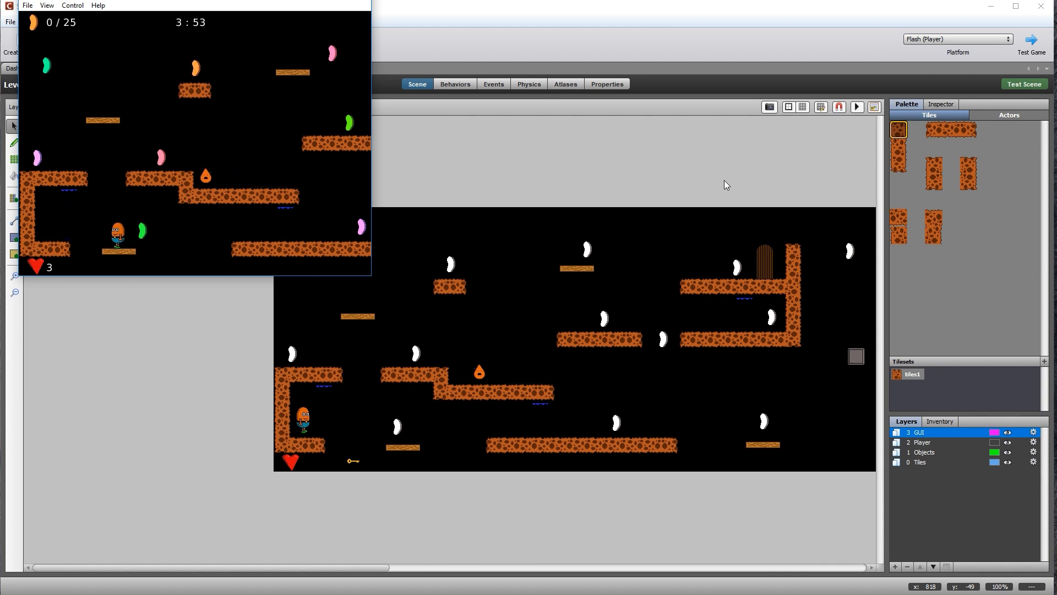
pyautogui.press('Left')
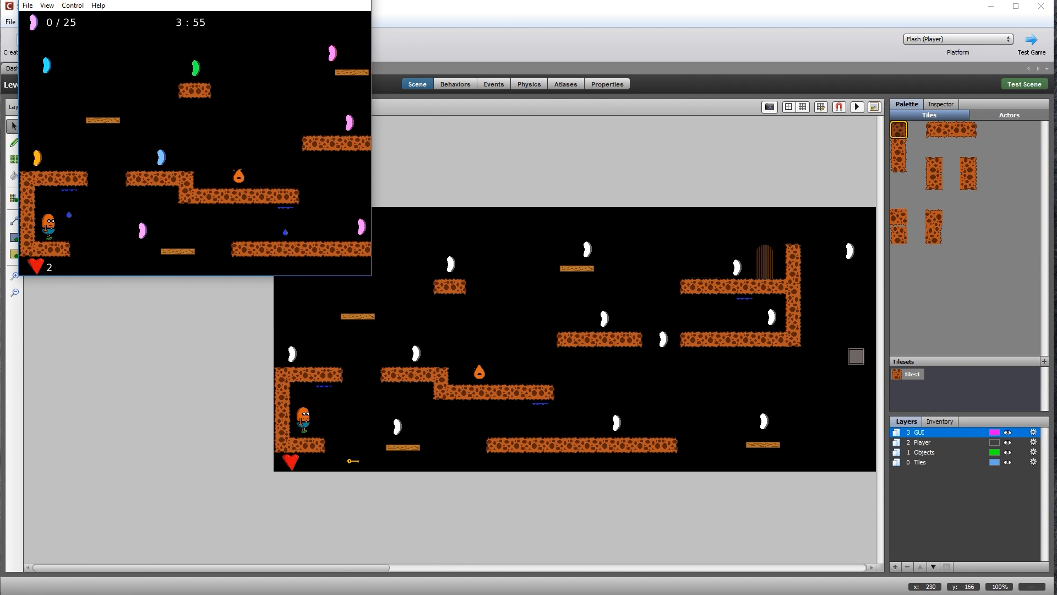
pyautogui.click(394, 13)
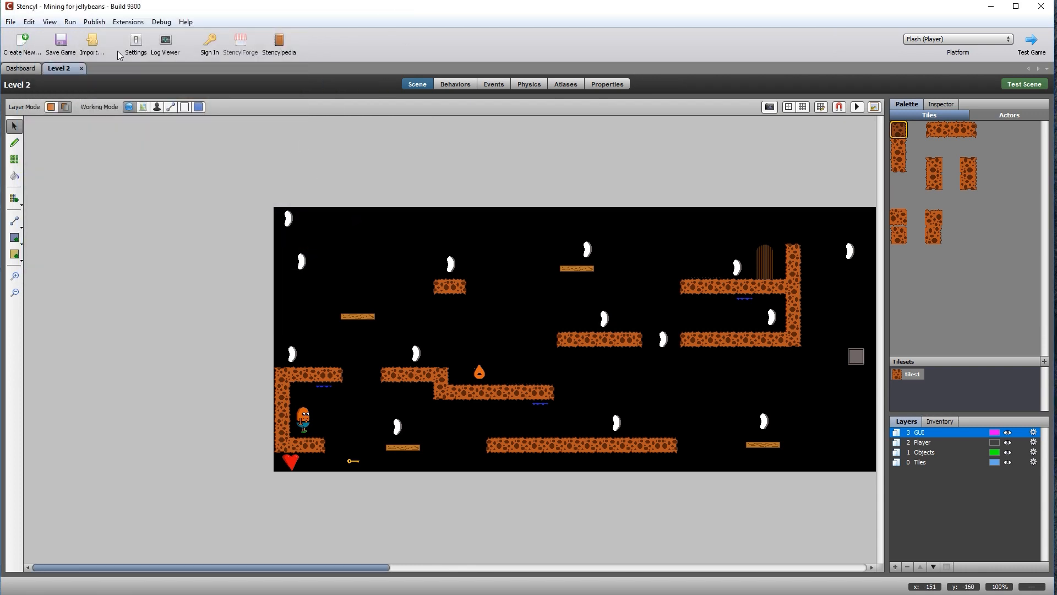
# Close Level 2, open Level 6's events, and add a stop all sounds block at the end of the Enters Region event
pyautogui.click(82, 68)
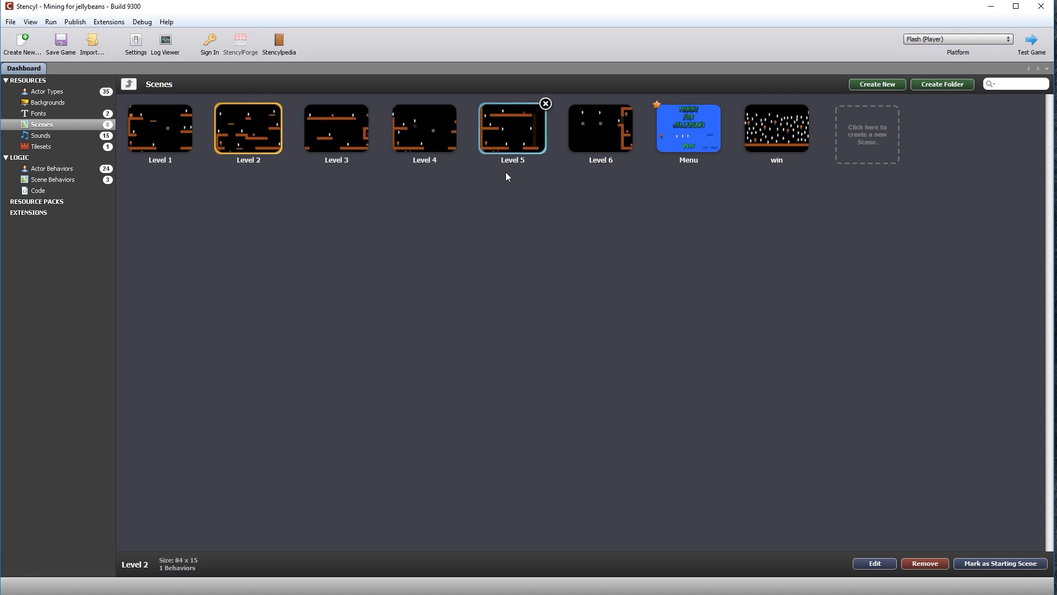
pyautogui.click(601, 132)
pyautogui.doubleClick(601, 130)
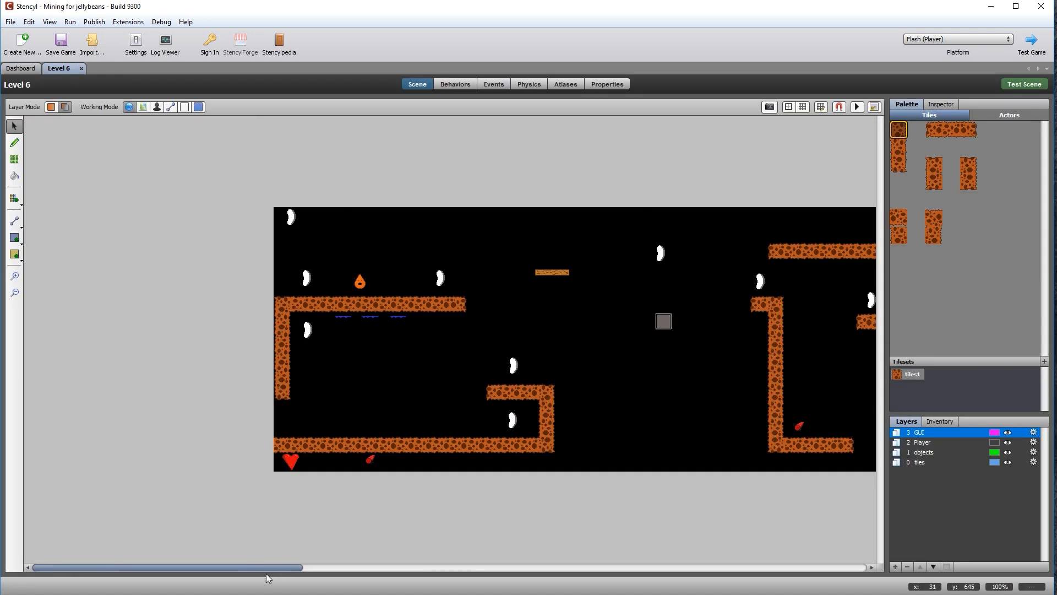
pyautogui.click(495, 85)
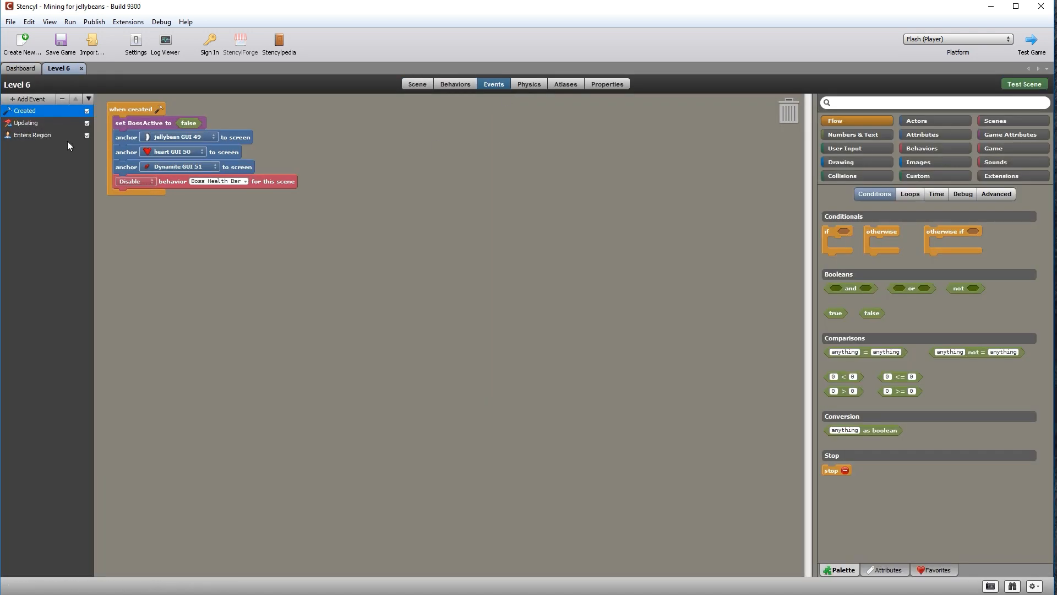
pyautogui.click(32, 138)
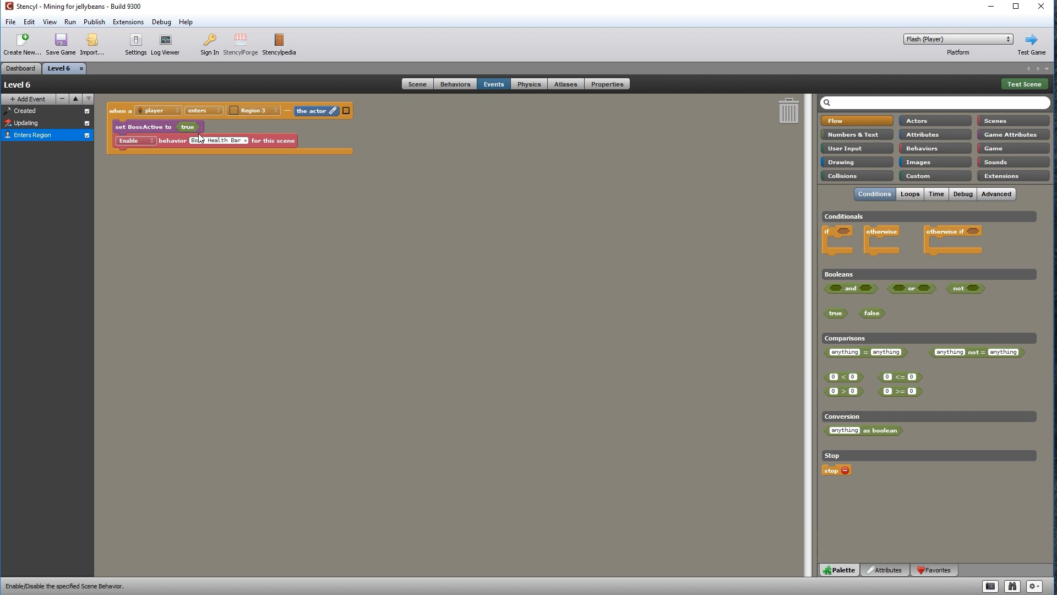
pyautogui.click(1022, 158)
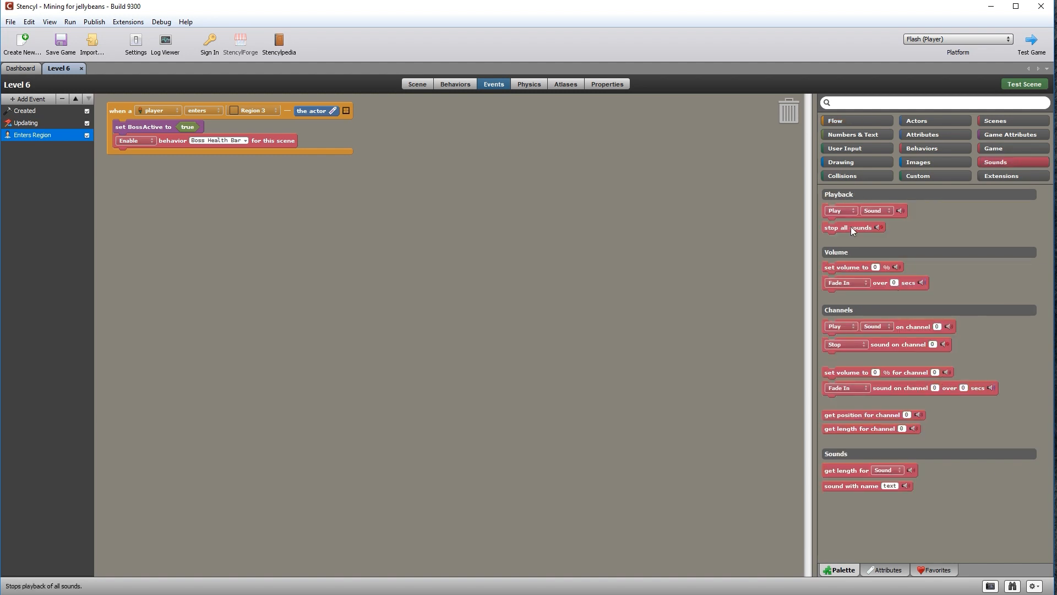
pyautogui.moveTo(851, 227); pyautogui.dragTo(146, 149)
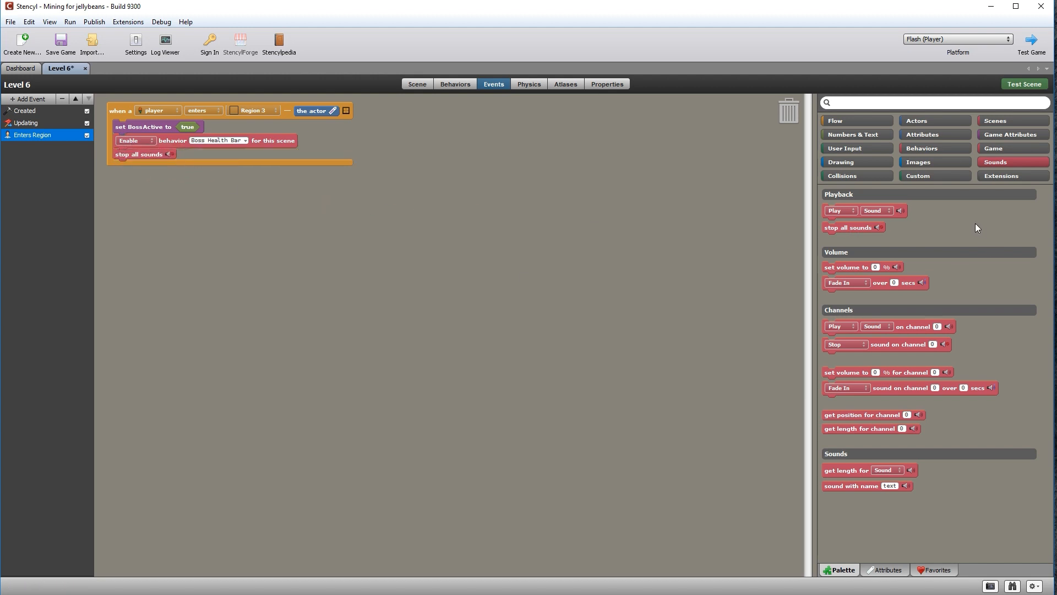
# Add a channel sound block below stop all sounds in the Enters Region event, set to Loop Boss music on channel 0
pyautogui.moveTo(909, 327); pyautogui.dragTo(208, 167)
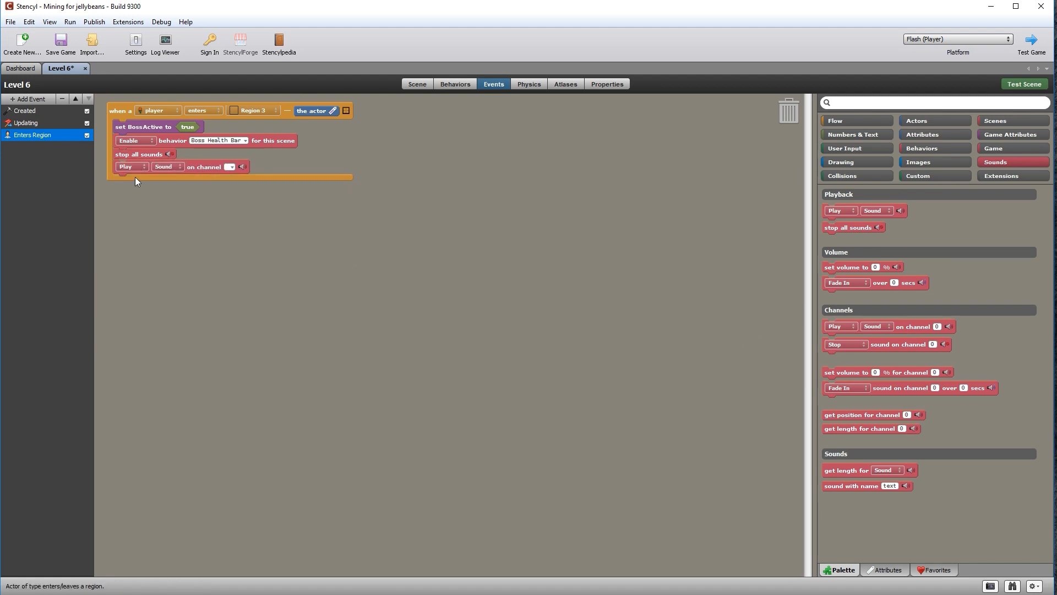
pyautogui.click(170, 171)
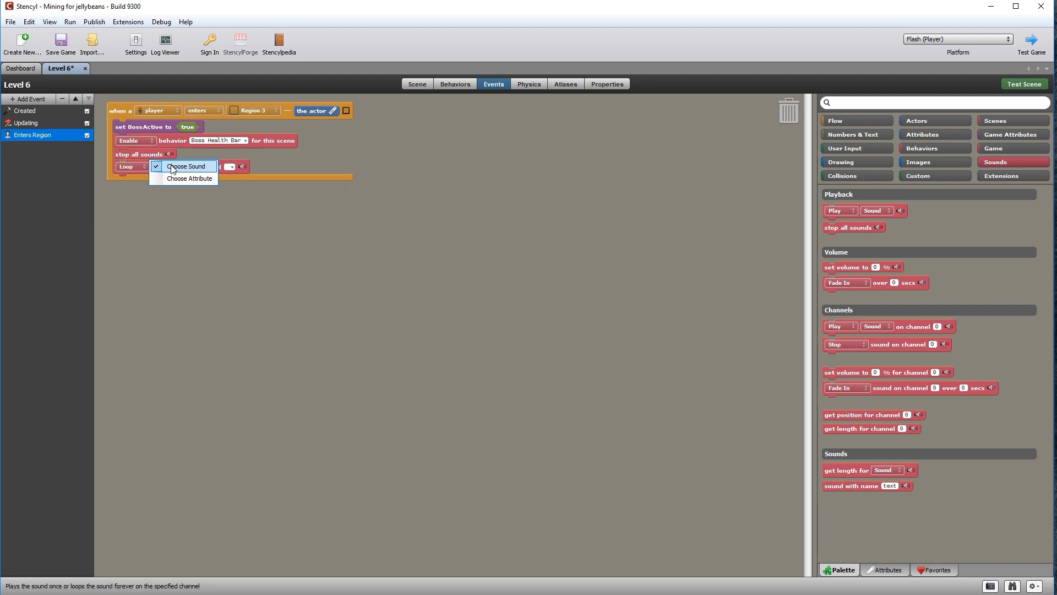
pyautogui.click(175, 170)
pyautogui.doubleClick(488, 310)
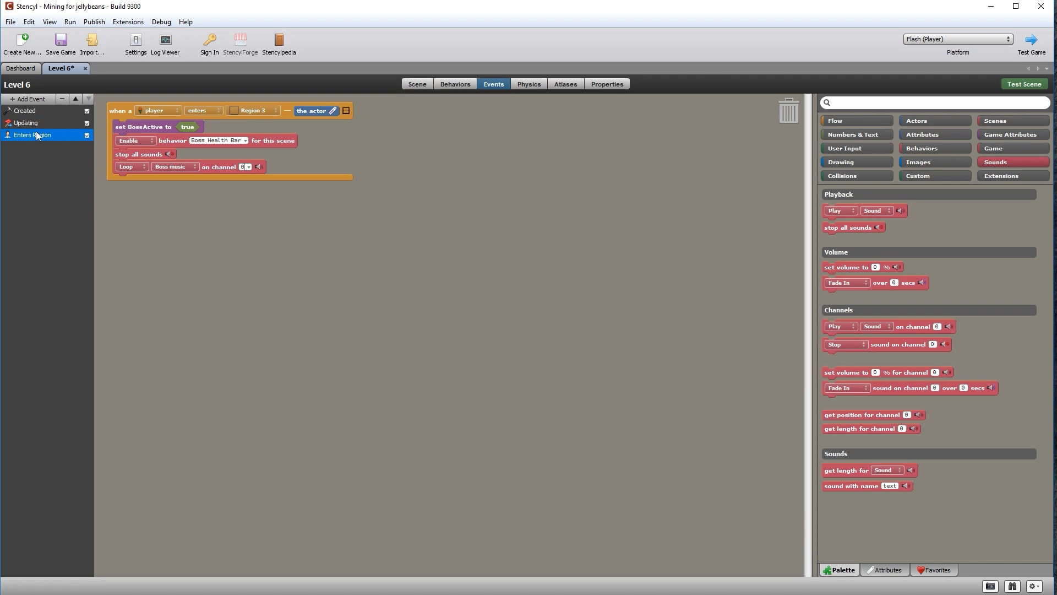
# Add a stop all sounds block and a play sound on channel block at the end of Level 6's Created event
pyautogui.click(25, 111)
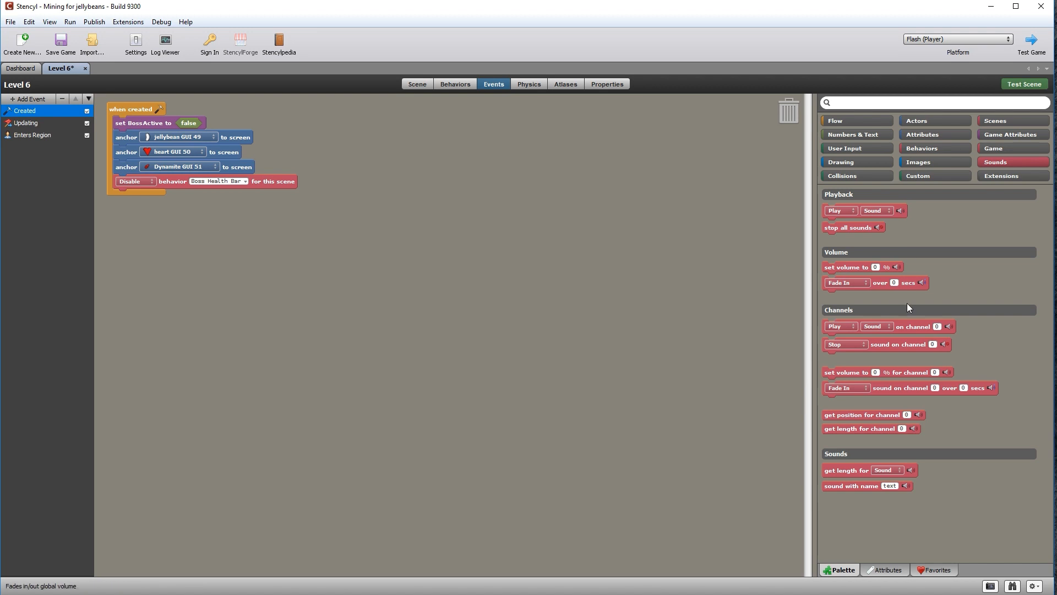
pyautogui.moveTo(884, 342)
pyautogui.mouseDown()
pyautogui.moveTo(265, 229)
pyautogui.moveTo(894, 343)
pyautogui.mouseUp()
pyautogui.moveTo(847, 228); pyautogui.dragTo(161, 194)
pyautogui.moveTo(865, 326); pyautogui.dragTo(171, 204)
# Set the new sound block in the Created event to Loop main music 2 on channel 0
pyautogui.click(176, 207)
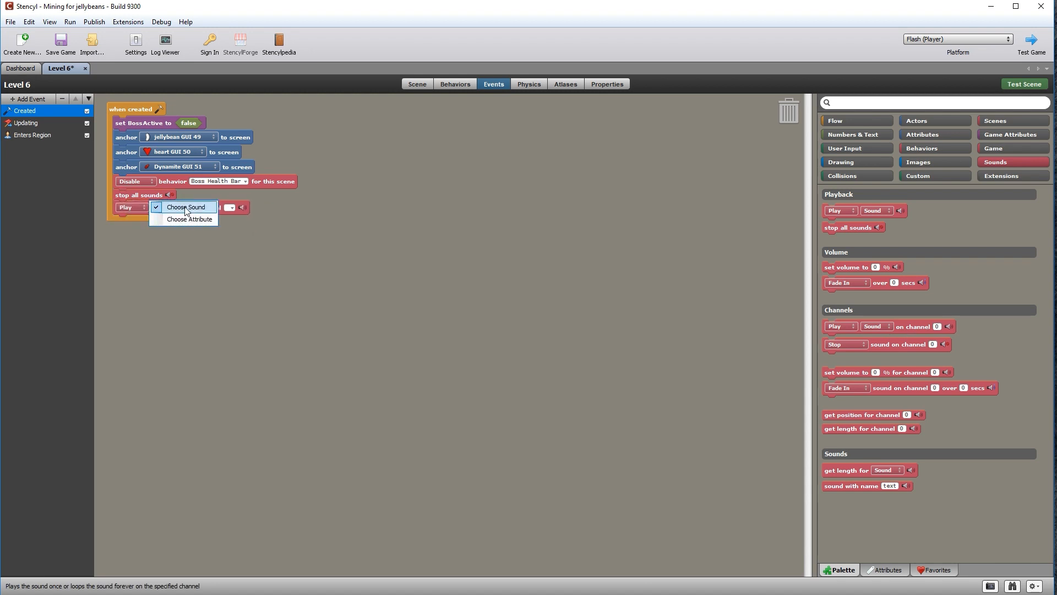
pyautogui.click(186, 210)
pyautogui.moveTo(714, 255); pyautogui.dragTo(714, 315)
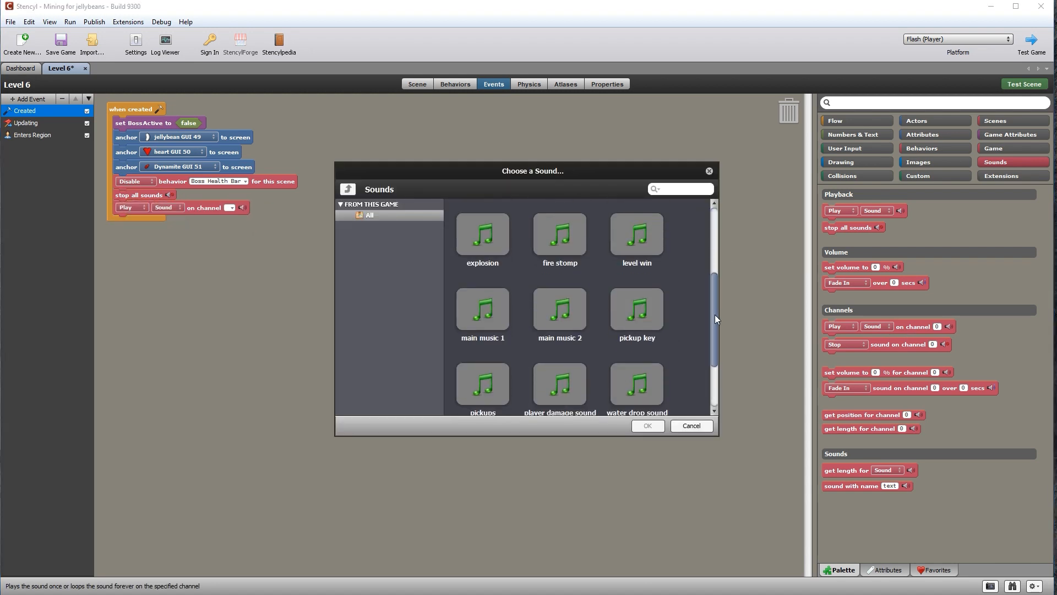
pyautogui.doubleClick(570, 313)
pyautogui.click(131, 208)
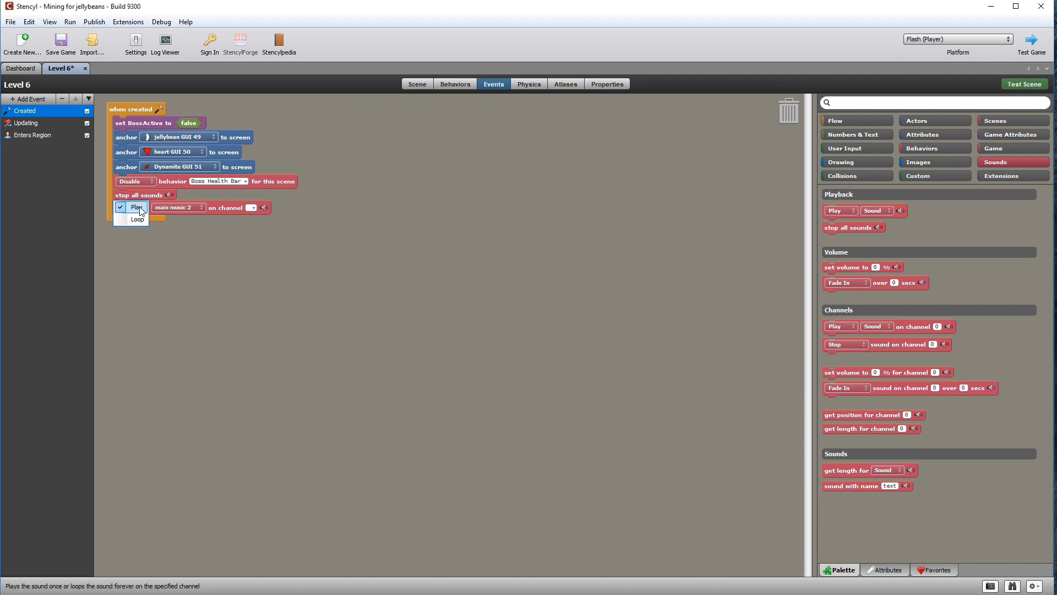
pyautogui.click(140, 218)
pyautogui.click(248, 209)
pyautogui.write('0')
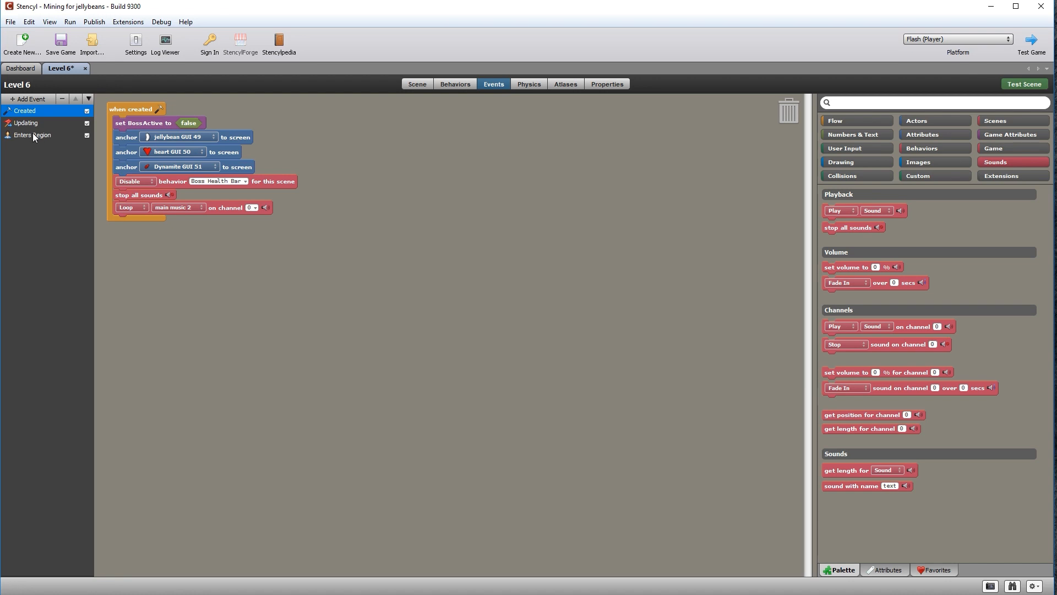
# Move the player in the Level 6 scene onto the middle platform above the boss inside the boss room
pyautogui.click(418, 84)
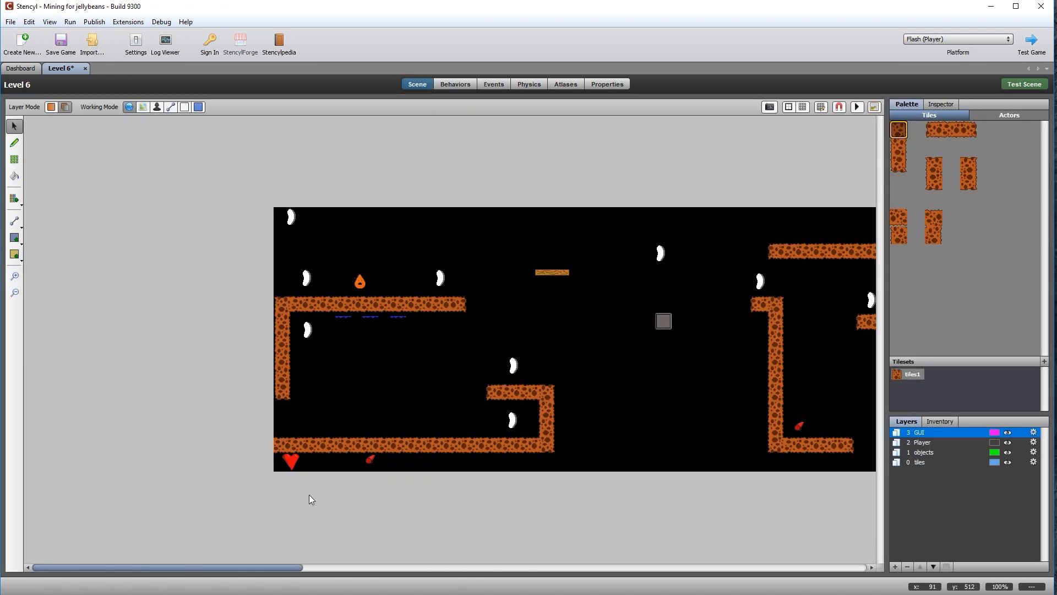
pyautogui.moveTo(292, 566); pyautogui.dragTo(823, 553)
pyautogui.moveTo(306, 267); pyautogui.dragTo(404, 314)
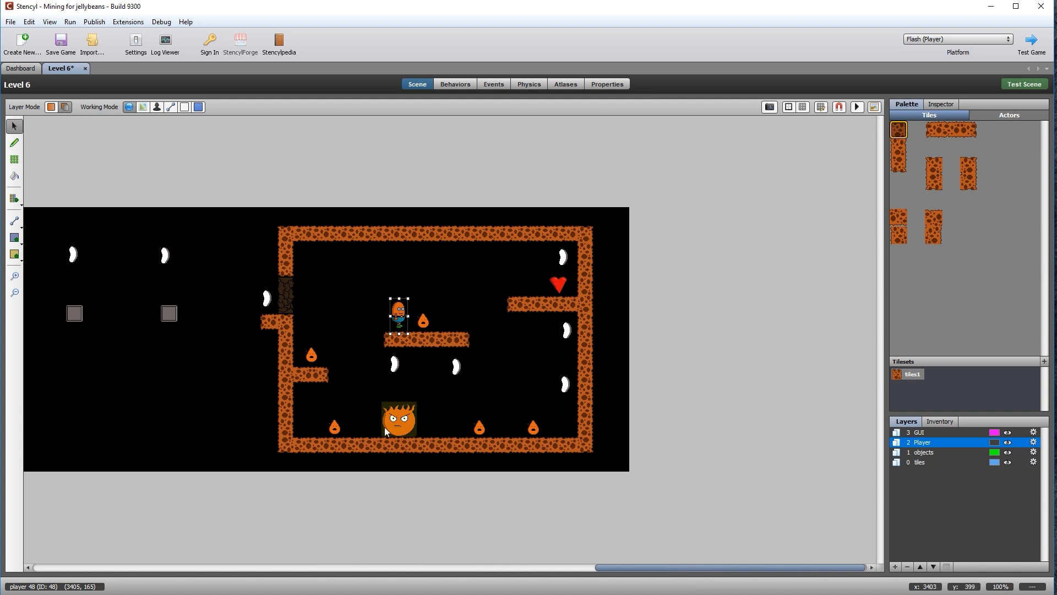
# Test the Level 6 scene and move the player around the boss room to check the boss music
pyautogui.click(1029, 87)
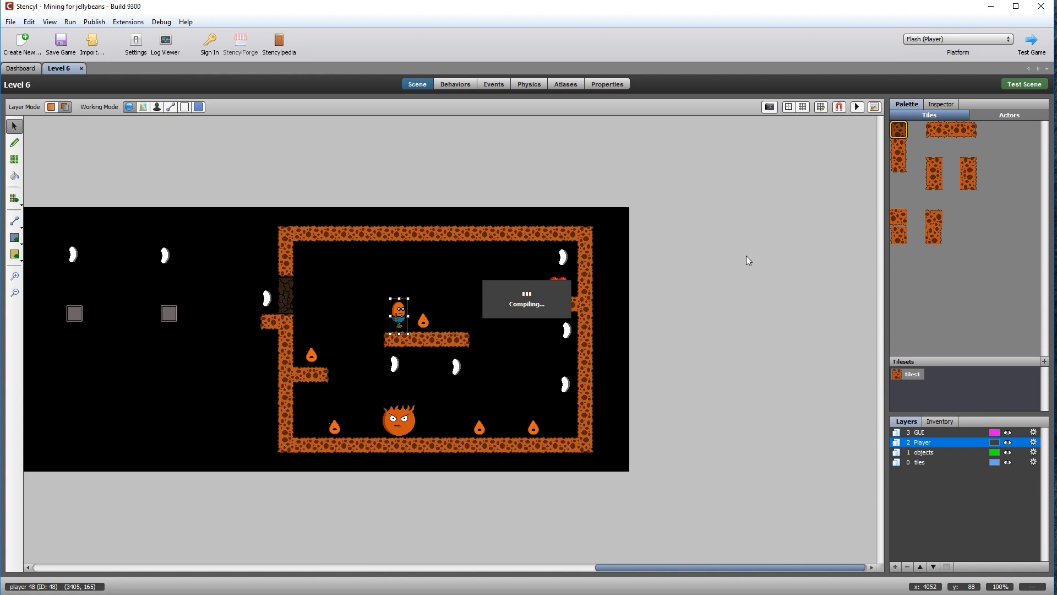
pyautogui.moveTo(211, 11); pyautogui.dragTo(384, 81)
pyautogui.press('Left')
pyautogui.press('Up')
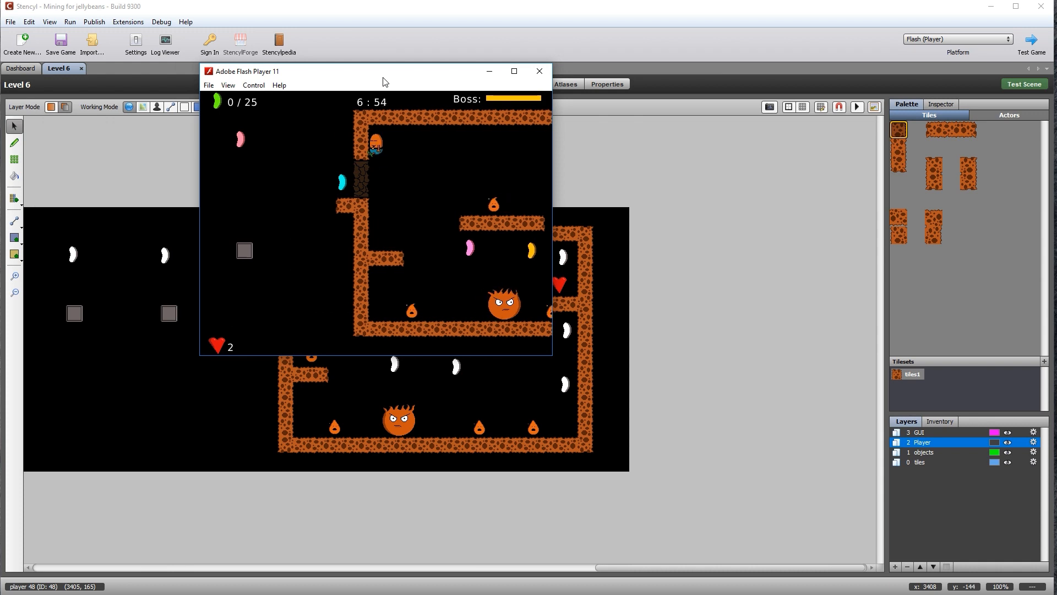
pyautogui.press('Right')
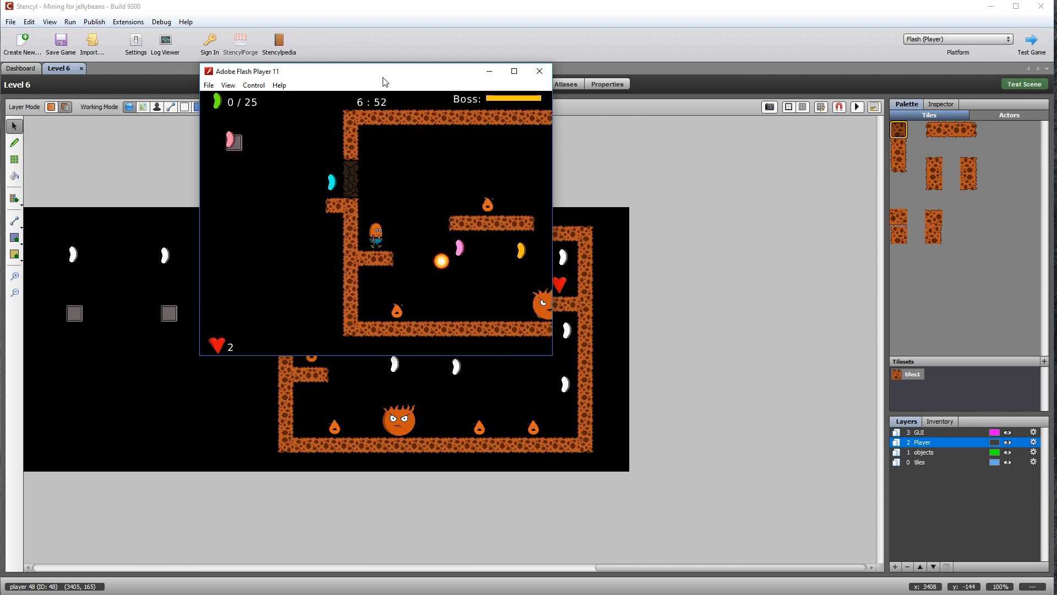
pyautogui.press('Up')
pyautogui.press('Right')
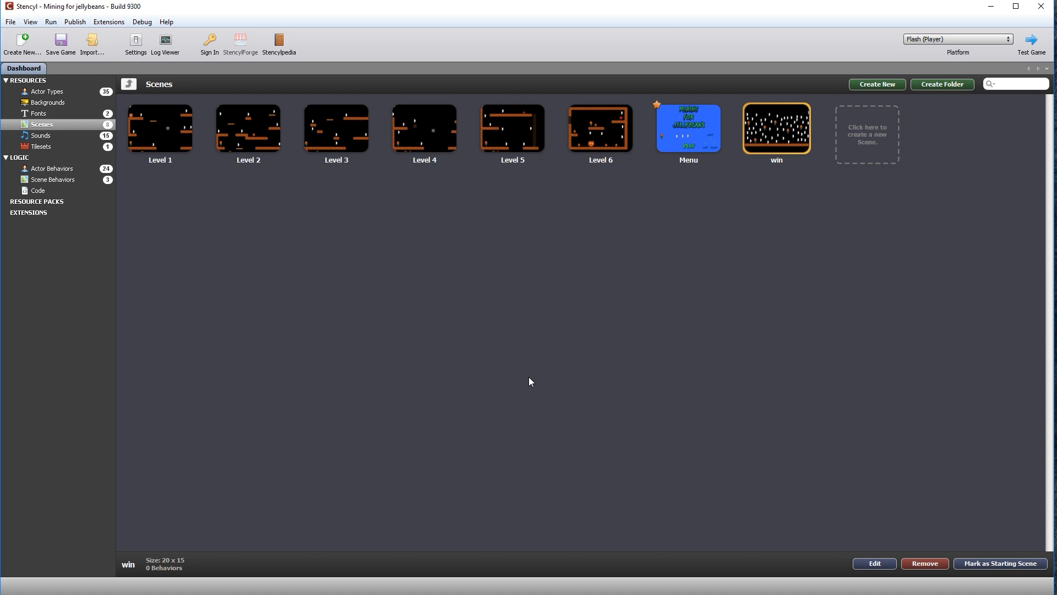
# Create a new actor type named music icon
pyautogui.click(46, 91)
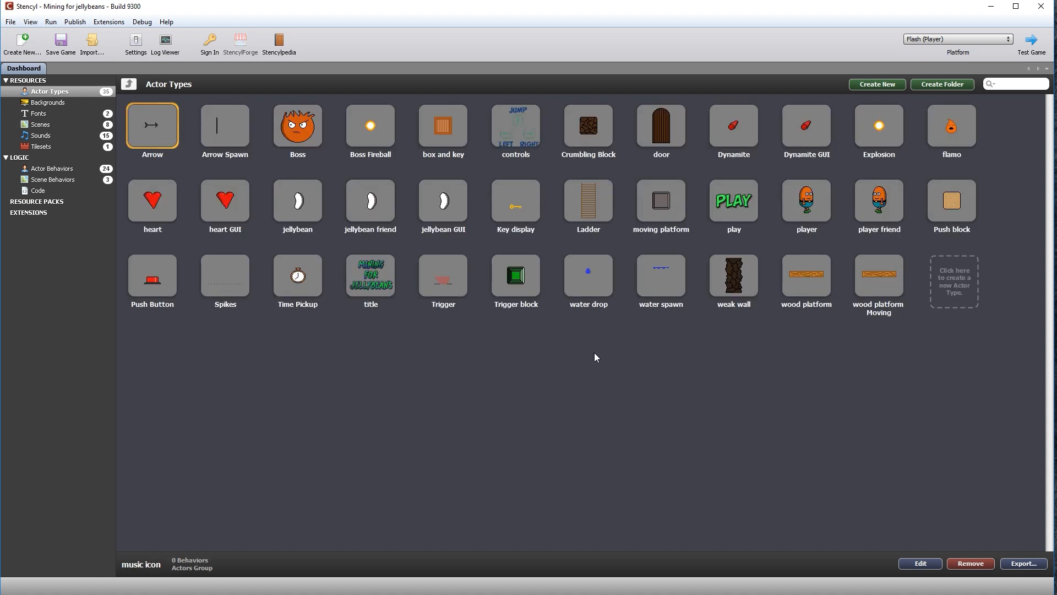
pyautogui.click(965, 286)
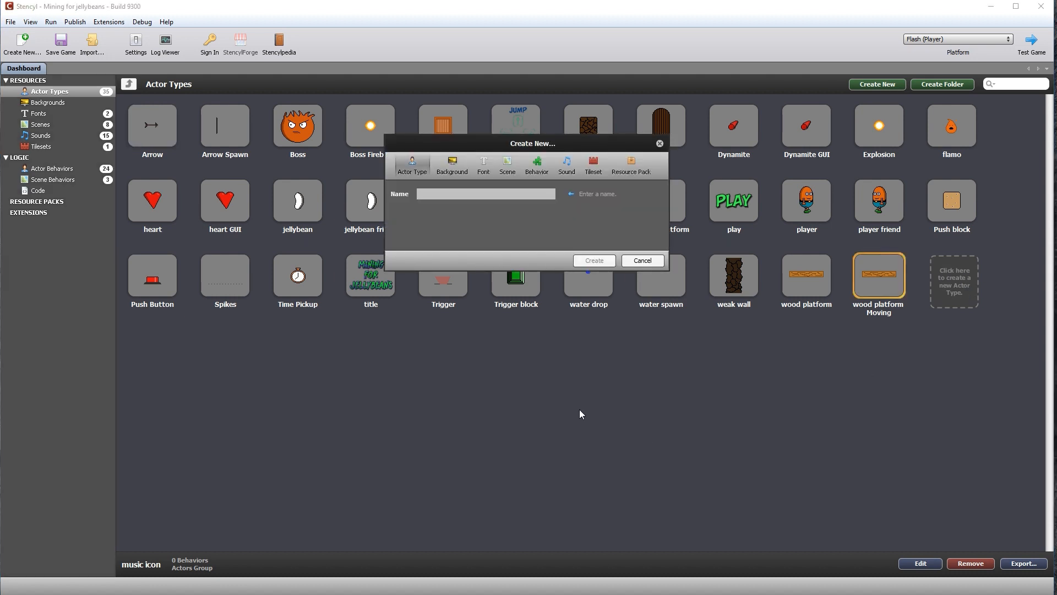
pyautogui.write('music icon')
pyautogui.click(601, 260)
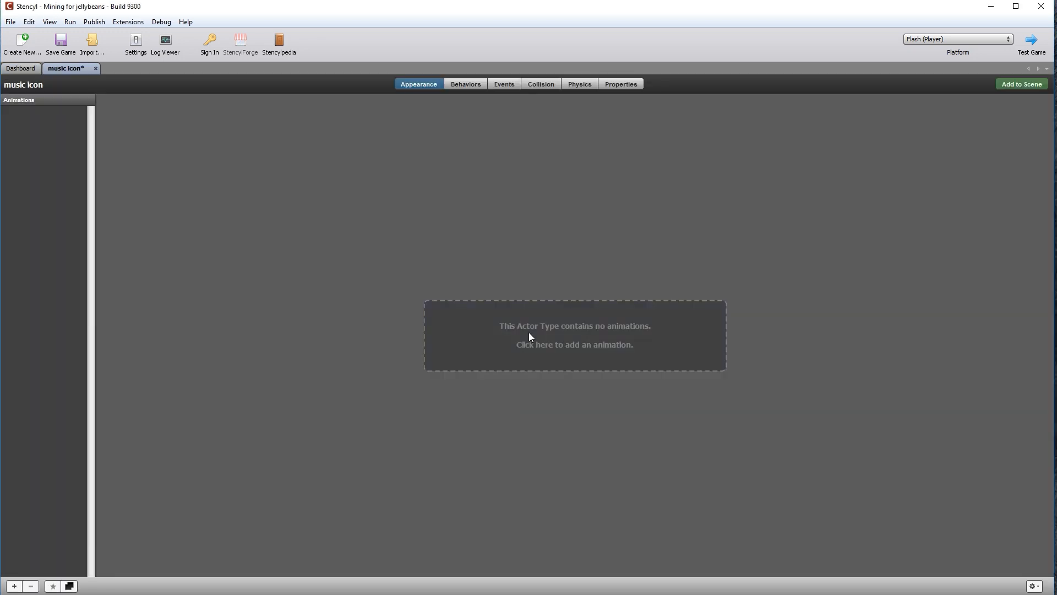
# Add an animation to the music icon actor and import the Music icon image from the Icons folder as two rows of frames
pyautogui.click(530, 336)
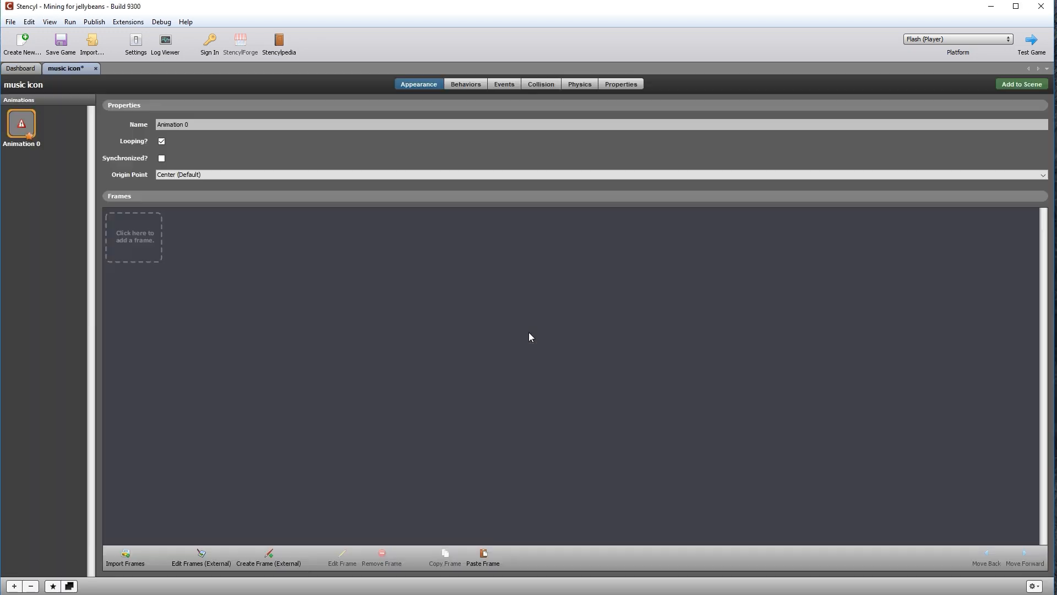
pyautogui.click(138, 242)
pyautogui.click(344, 191)
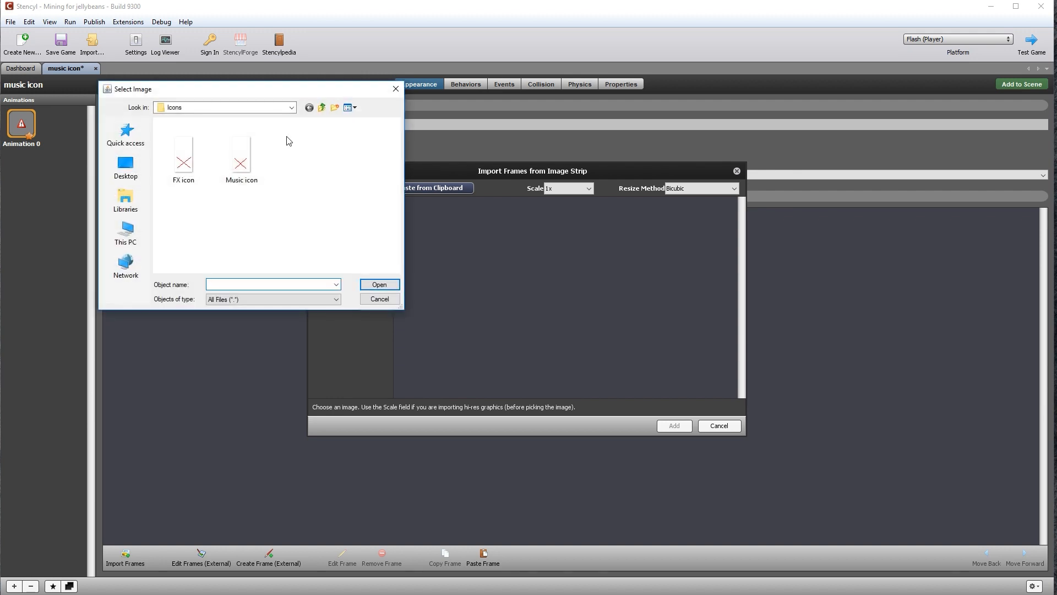
pyautogui.click(321, 108)
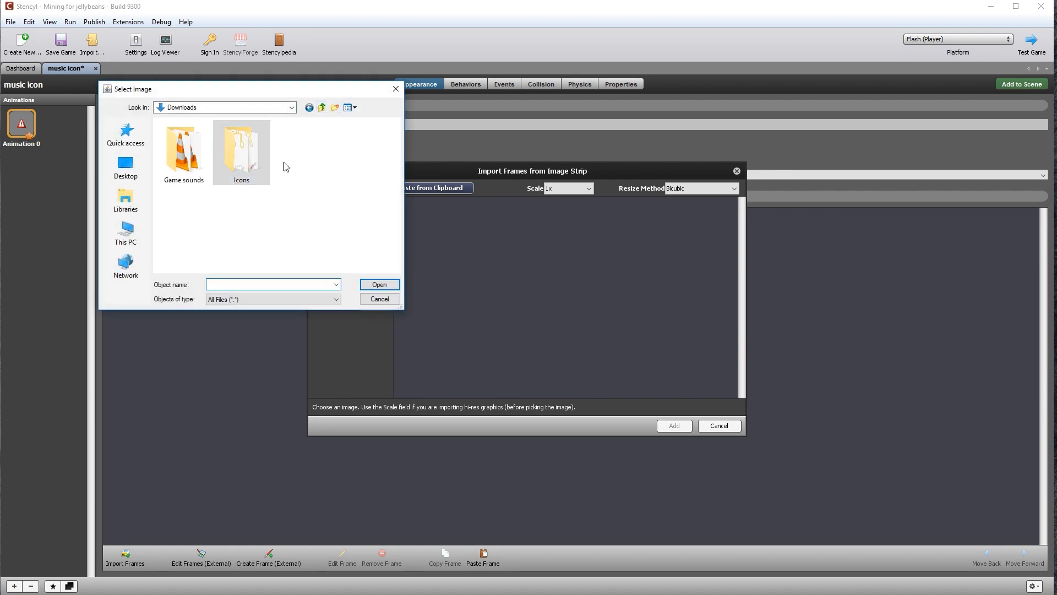
pyautogui.click(248, 157)
pyautogui.press('Return')
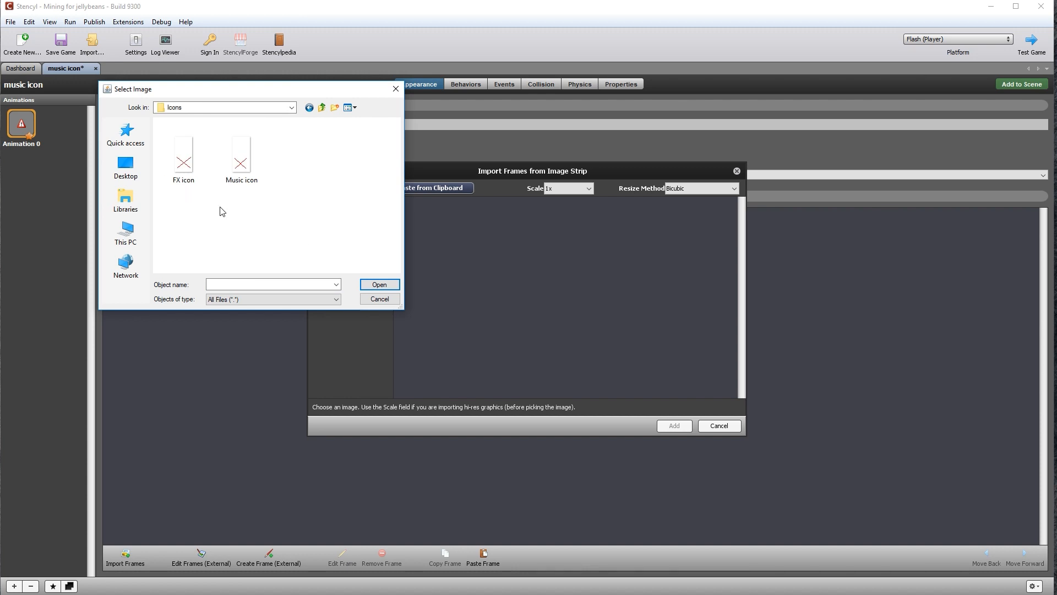
pyautogui.click(241, 155)
pyautogui.press('Return')
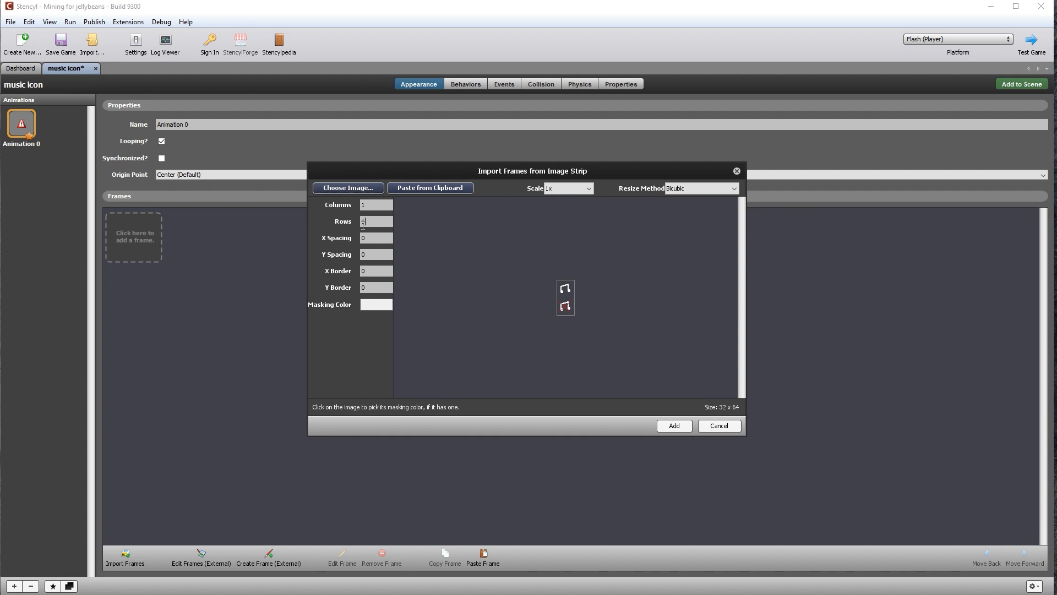
pyautogui.click(674, 426)
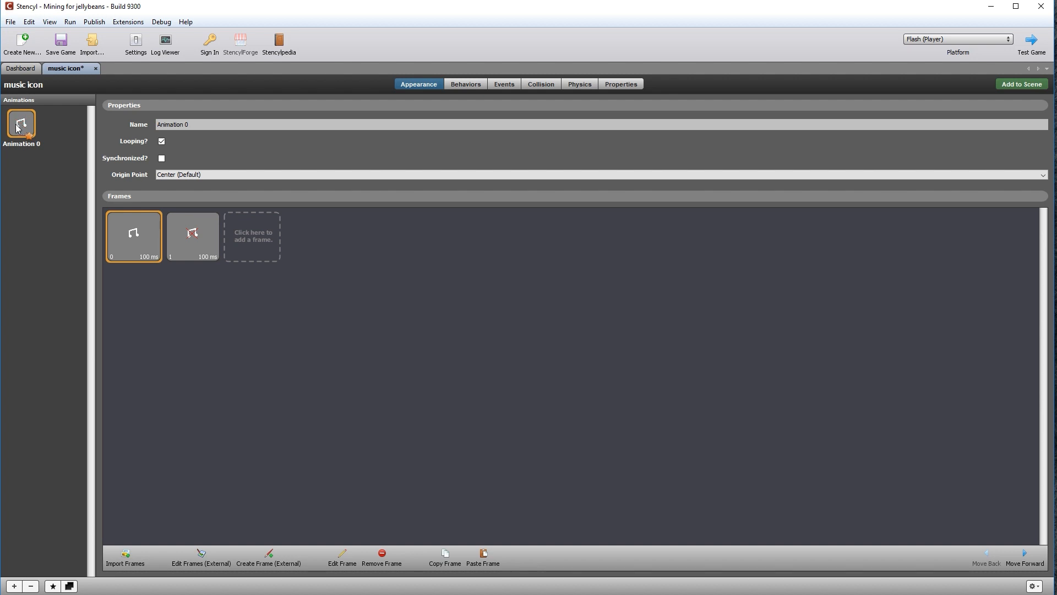
# Move the red music note frame out of the first animation into a new second animation
pyautogui.click(194, 242)
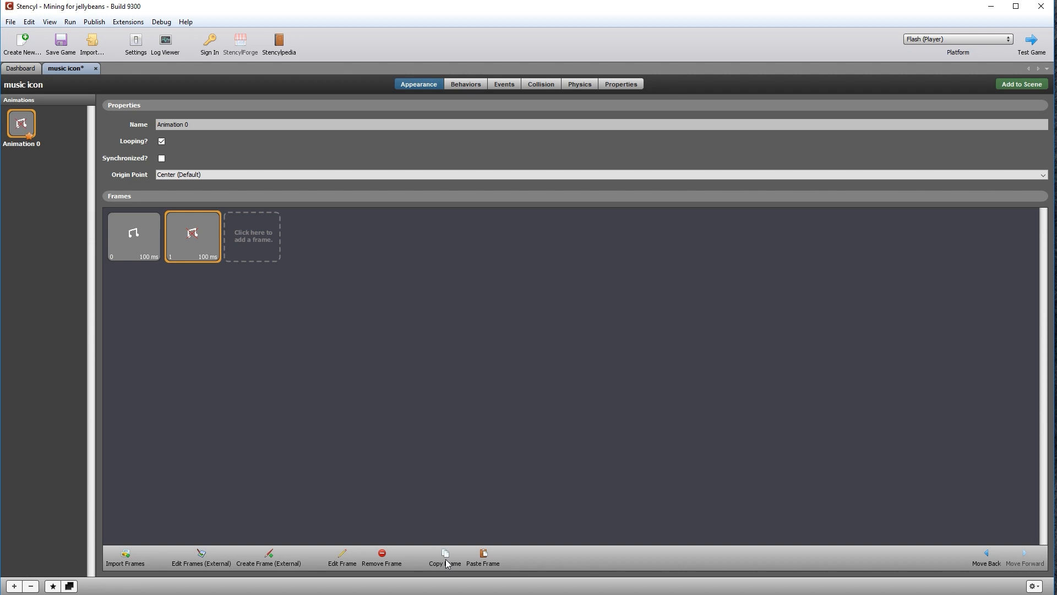
pyautogui.click(383, 559)
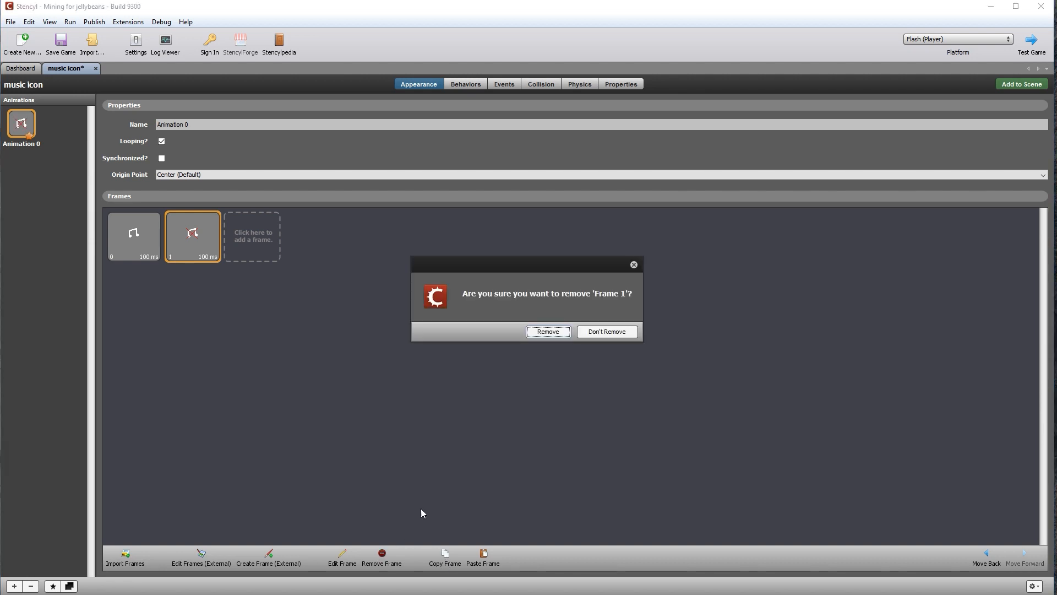
pyautogui.click(548, 332)
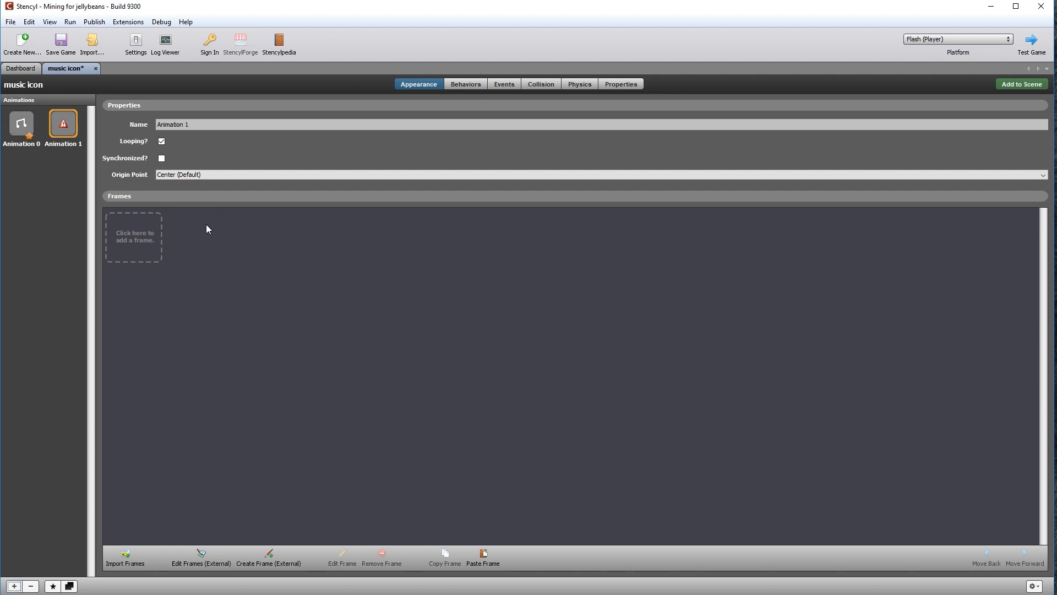
pyautogui.click(483, 555)
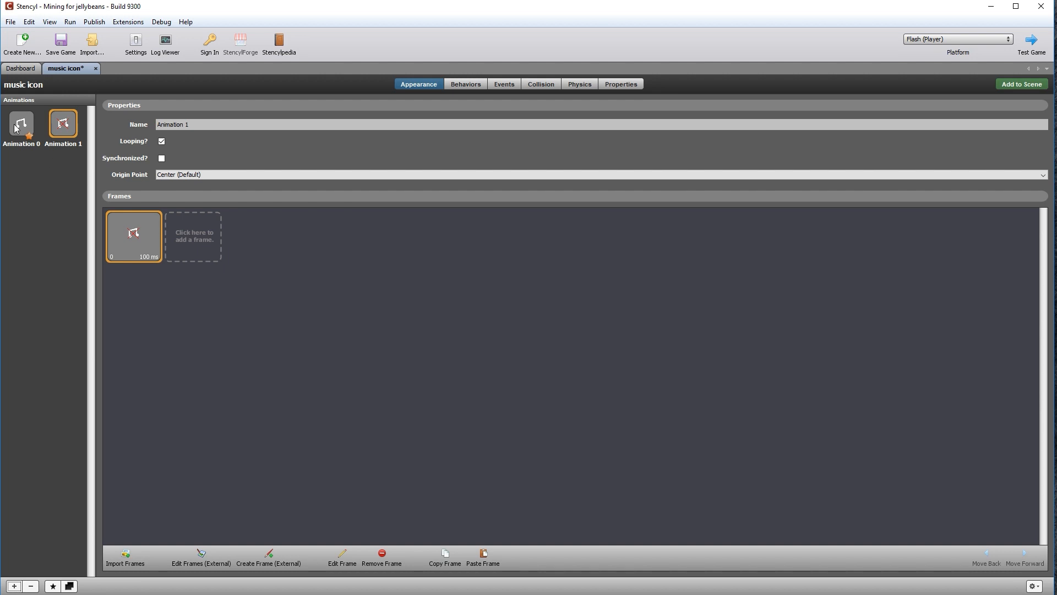
# Name the music icon's red note animation off and its white note animation on, and disable looping for both
pyautogui.moveTo(199, 125); pyautogui.dragTo(132, 125)
pyautogui.write('off')
pyautogui.click(16, 128)
pyautogui.moveTo(200, 125); pyautogui.dragTo(134, 121)
pyautogui.write('on')
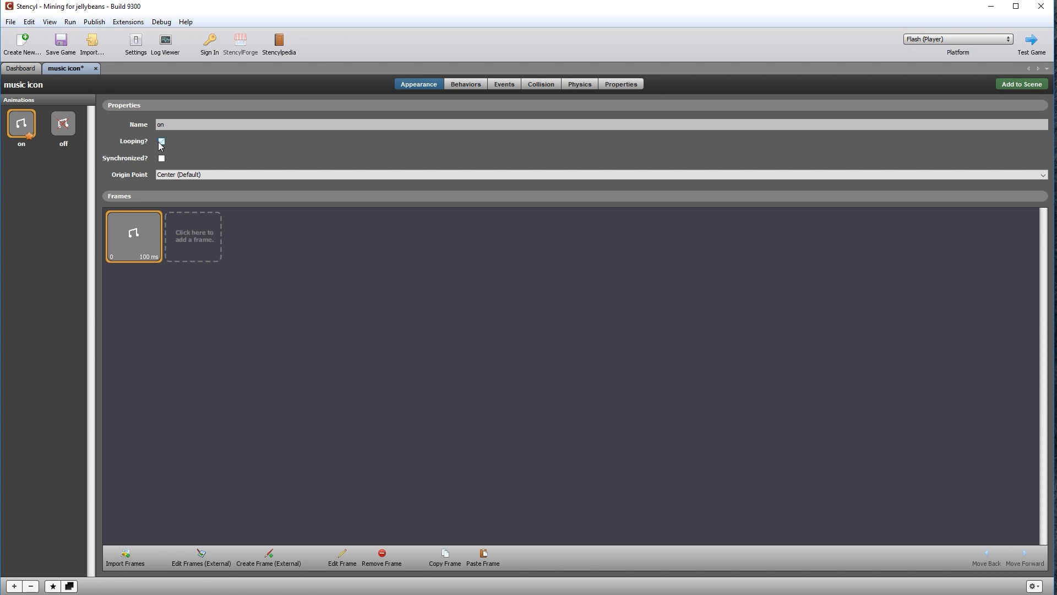
pyautogui.click(59, 127)
pyautogui.click(161, 142)
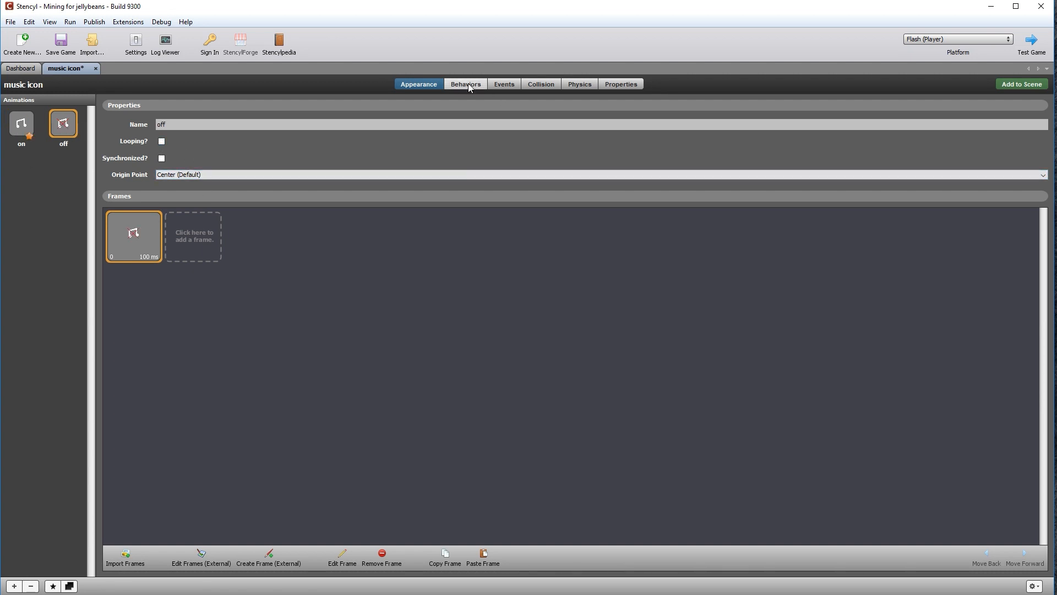
# Delete the collision shapes from the music icon's on and off animations
pyautogui.click(542, 85)
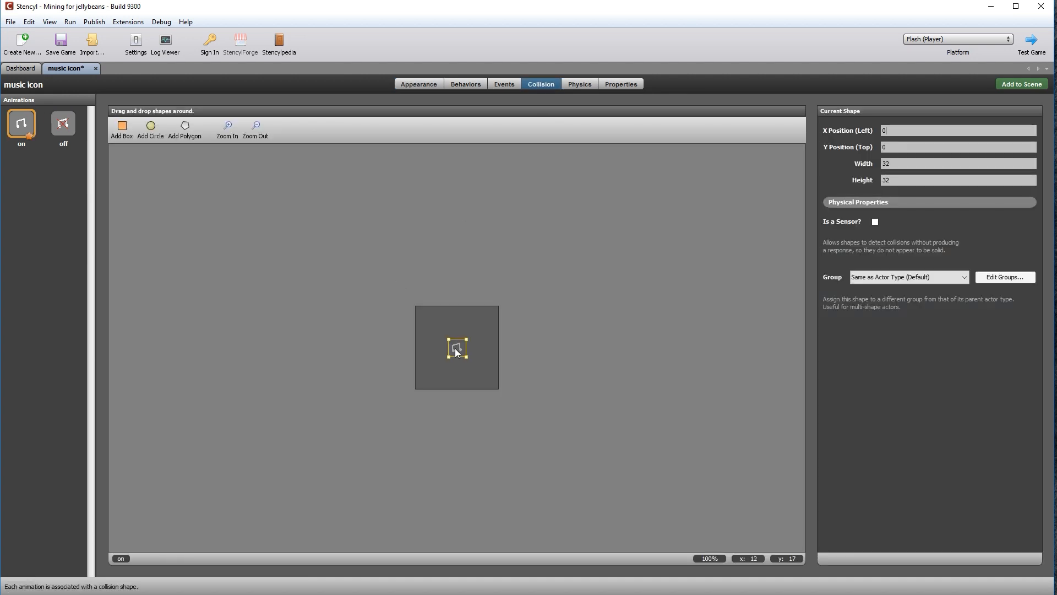
pyautogui.click(457, 353)
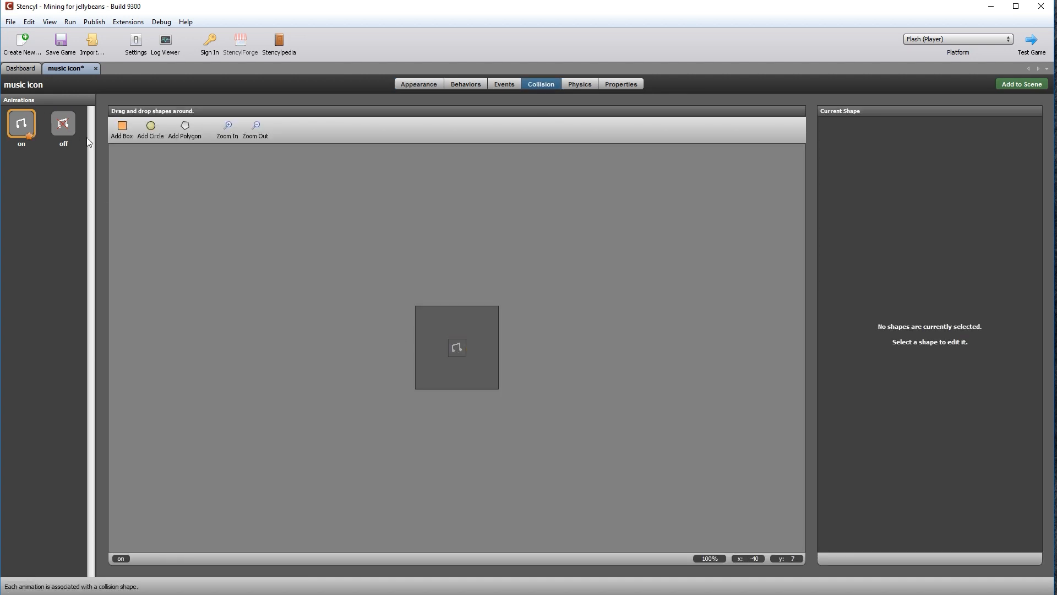
pyautogui.click(63, 124)
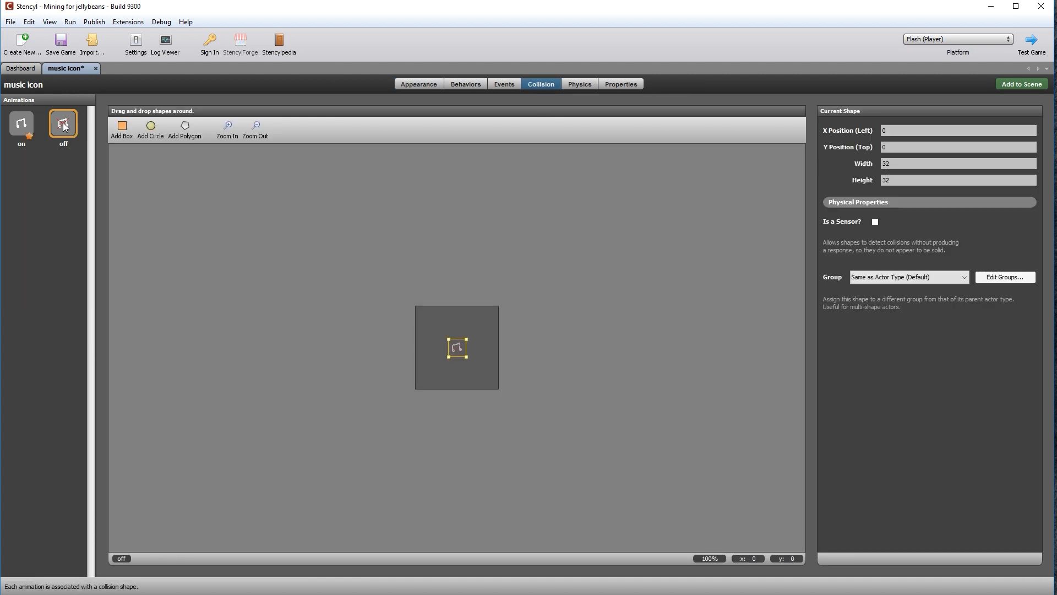
pyautogui.click(463, 353)
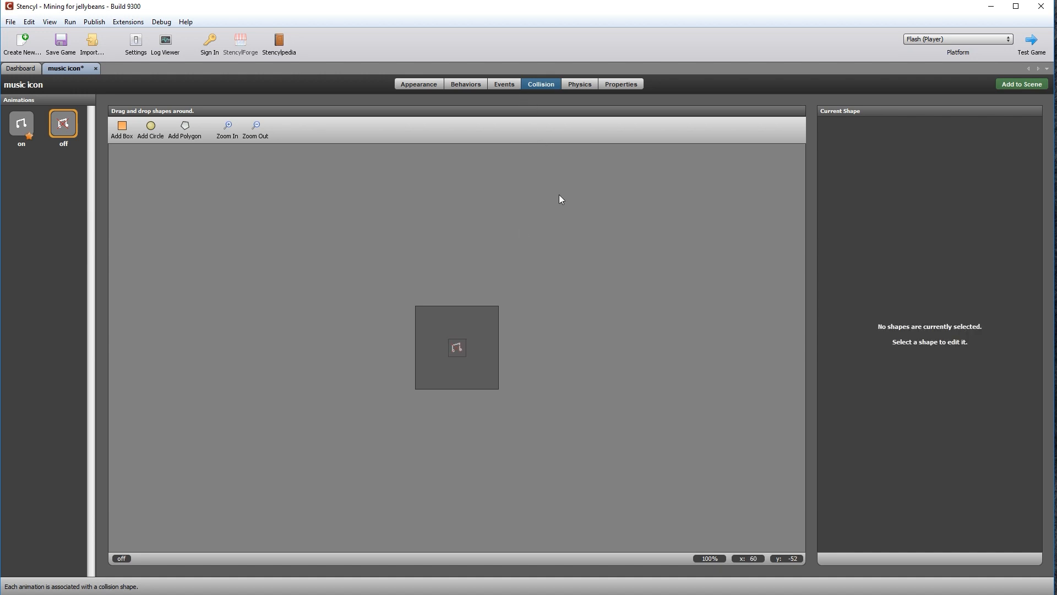
# Set the music icon's physics type to Cannot Move and save the game
pyautogui.click(582, 83)
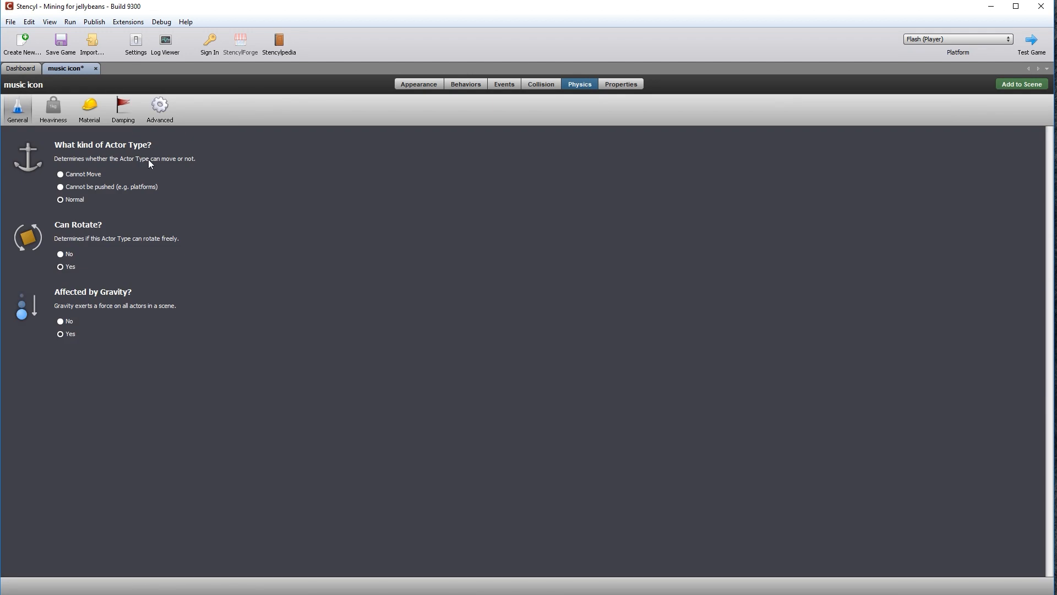
pyautogui.click(60, 174)
pyautogui.hotkey('ctrl', 's')
# Create another actor type named sfx icon
pyautogui.click(156, 367)
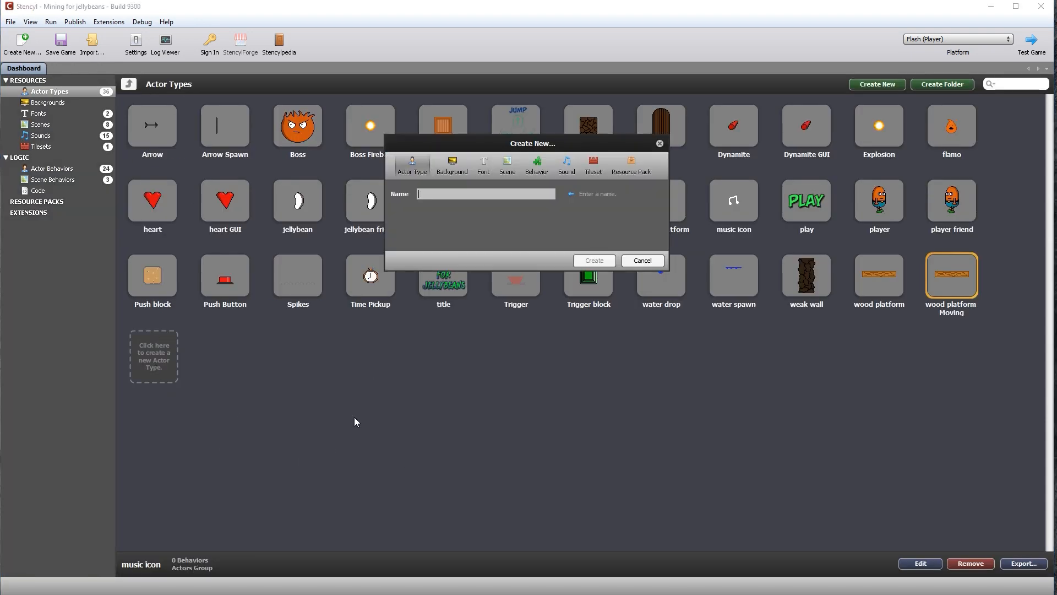
pyautogui.write('sfx icon')
pyautogui.press('Return')
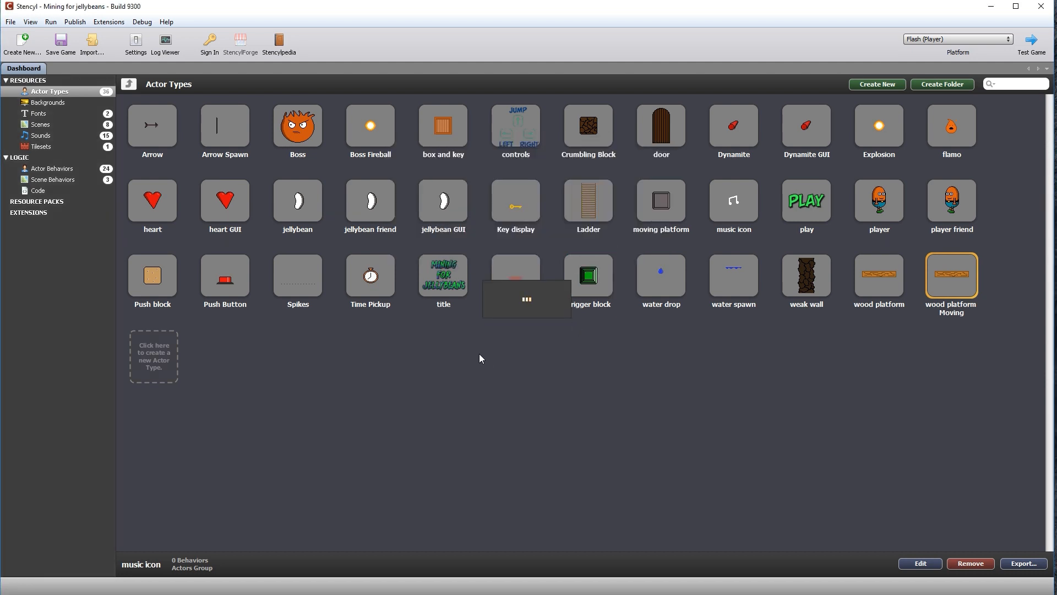
# Add an animation to the sfx icon actor and import the FX icon image with 2 rows as its frames
pyautogui.click(493, 312)
pyautogui.click(134, 236)
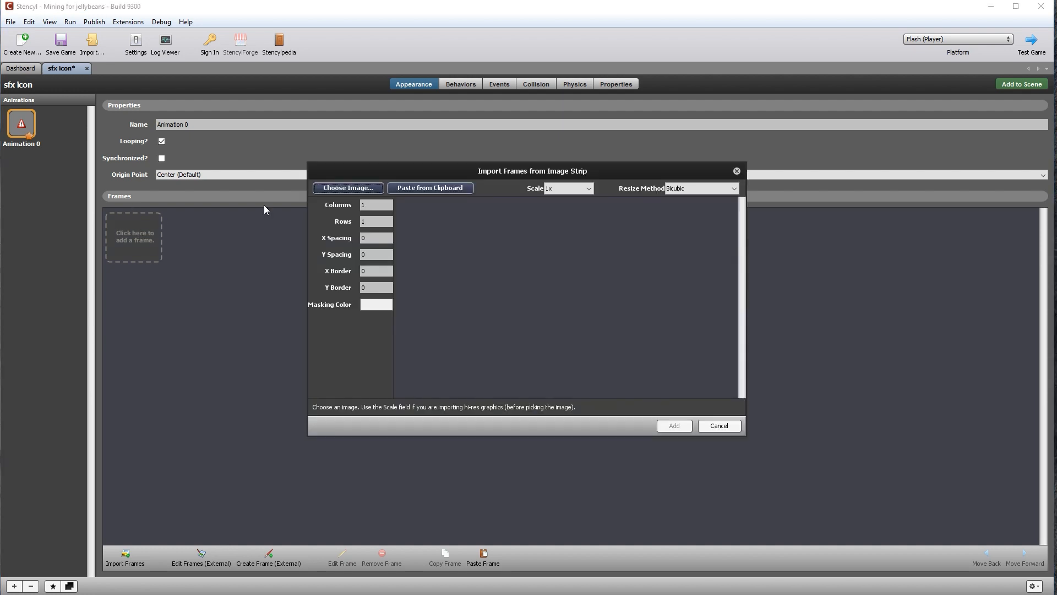
pyautogui.click(357, 194)
pyautogui.click(184, 152)
pyautogui.doubleClick(184, 152)
pyautogui.doubleClick(367, 220)
pyautogui.write('2')
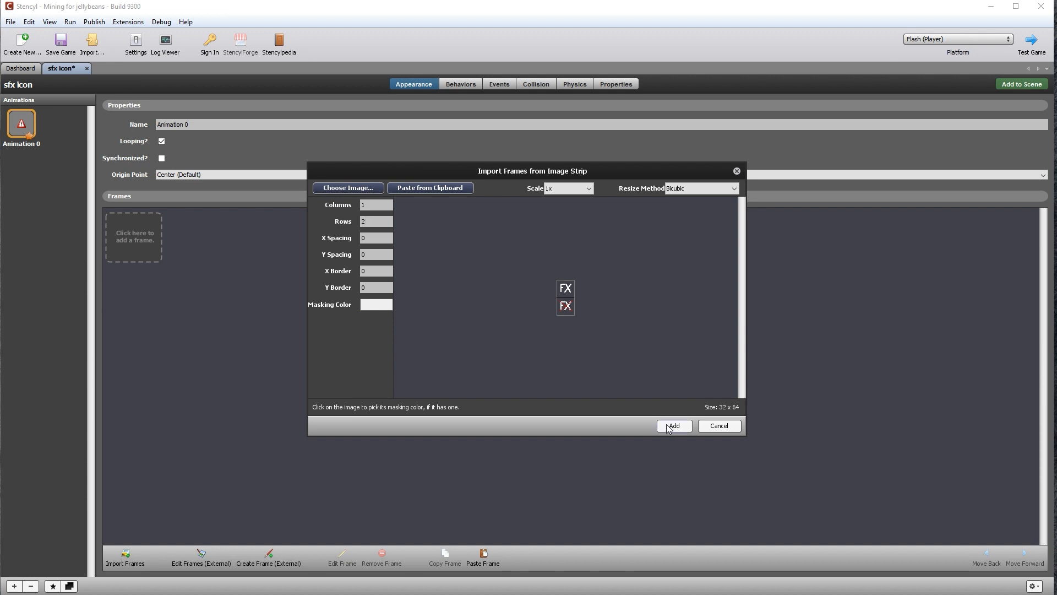
pyautogui.click(674, 425)
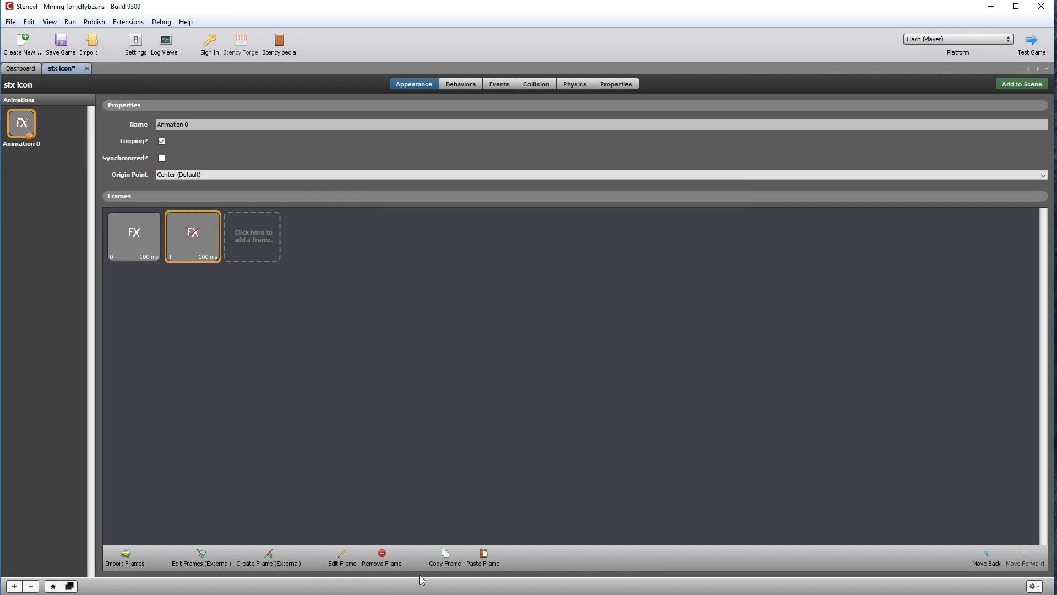
# Move the red FX frame out of the first animation into a new second animation
pyautogui.click(386, 556)
pyautogui.click(548, 332)
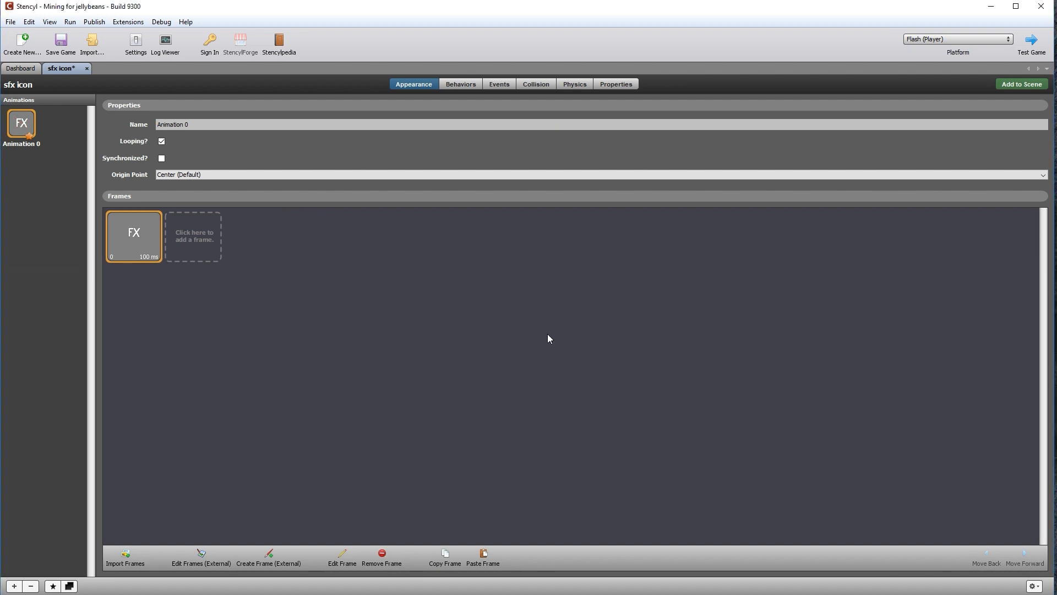
pyautogui.click(16, 585)
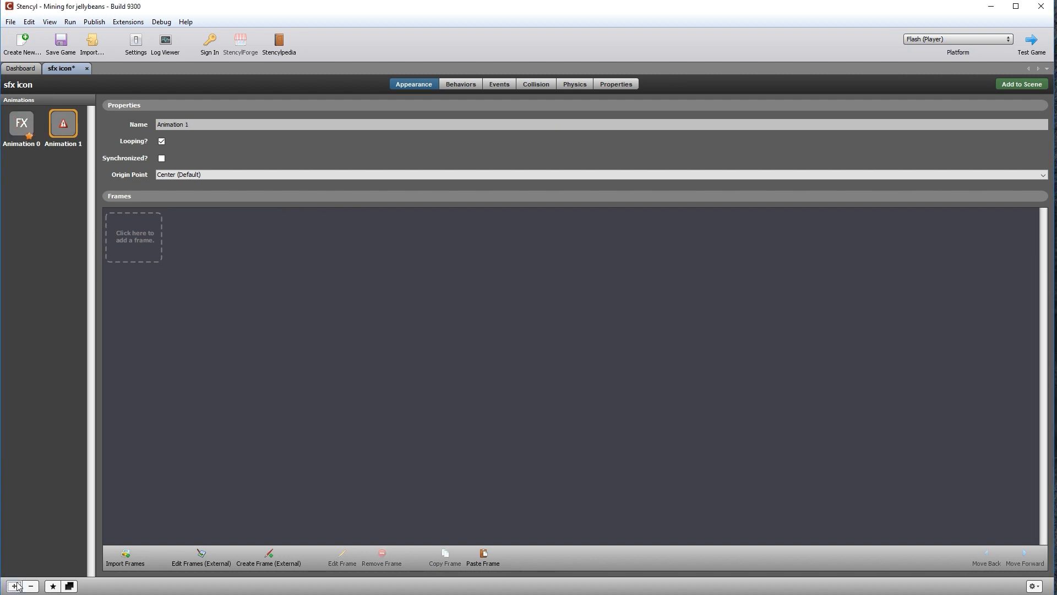
pyautogui.click(486, 556)
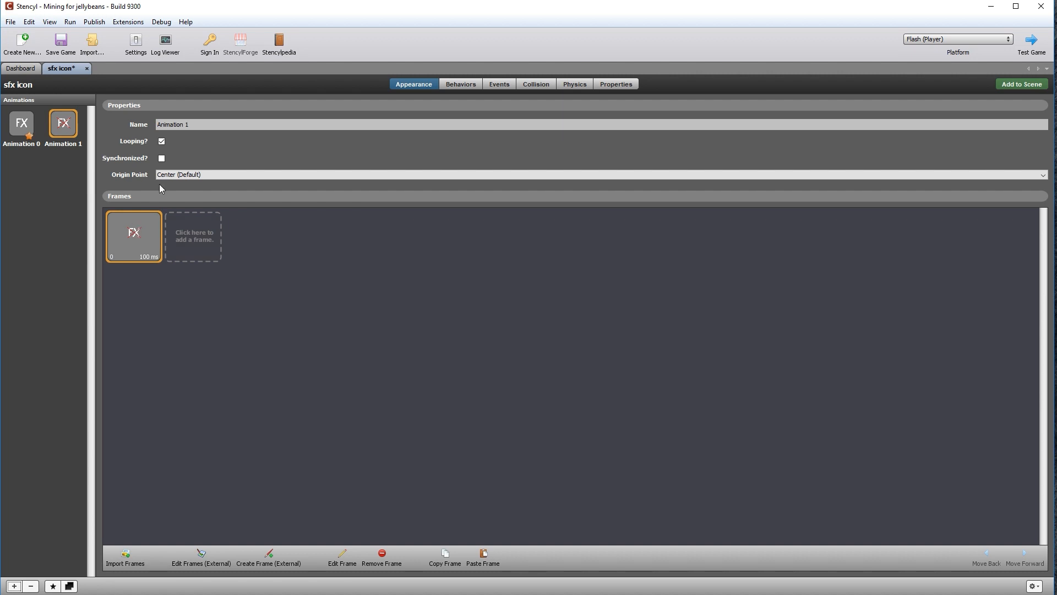
# Name the sfx icon's red FX animation off and its white FX animation on, and disable looping for both
pyautogui.moveTo(201, 125); pyautogui.dragTo(142, 127)
pyautogui.write('on')
pyautogui.click(161, 141)
pyautogui.click(23, 121)
pyautogui.click(195, 125)
pyautogui.write('on')
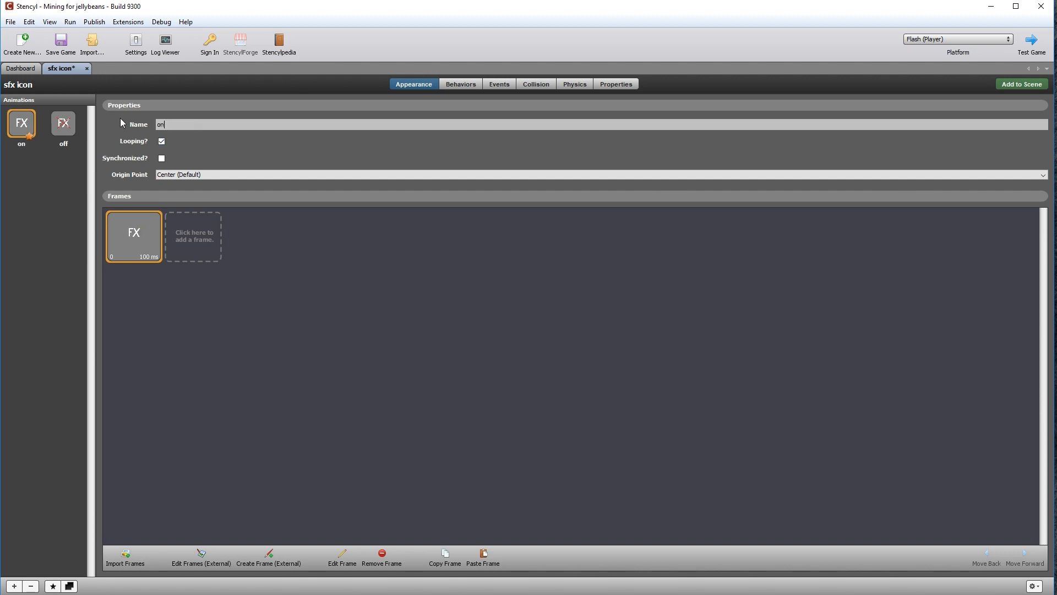
pyautogui.click(164, 141)
# Delete the collision shapes from the sfx icon's on and off animations
pyautogui.click(537, 85)
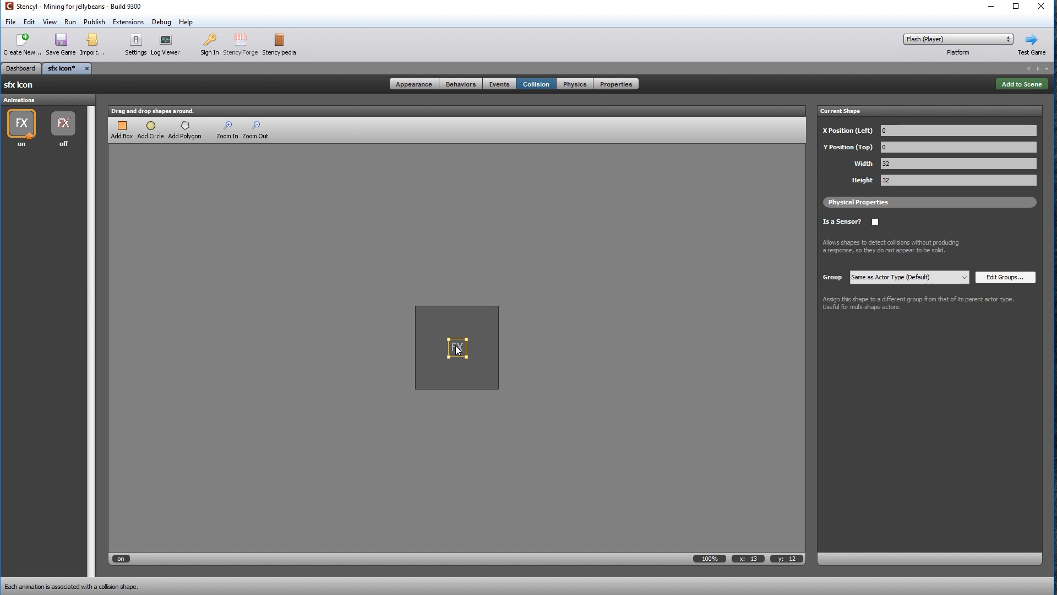
pyautogui.press('Delete')
pyautogui.click(65, 122)
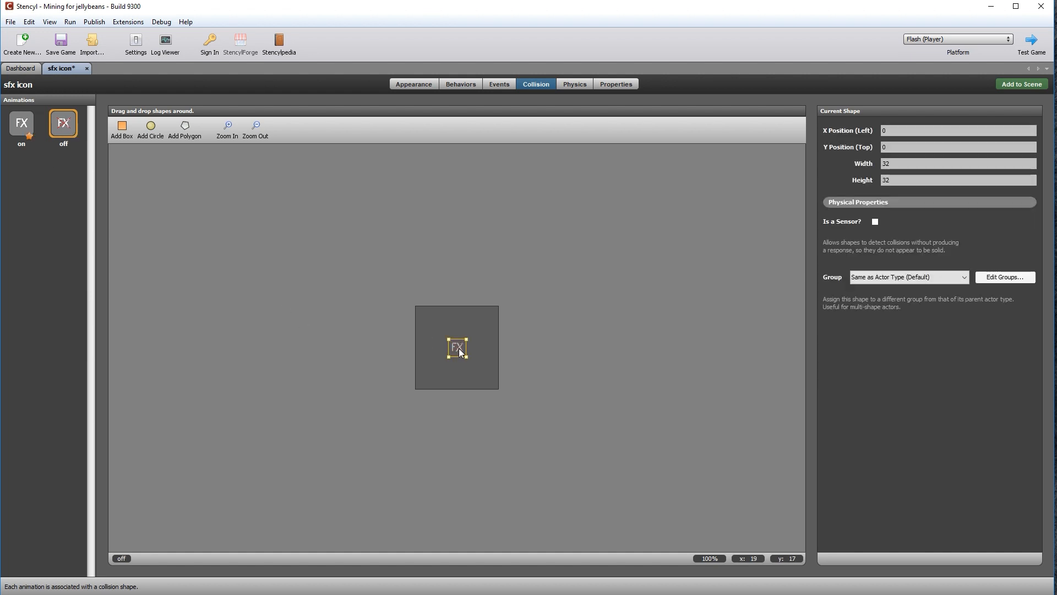
pyautogui.press('Delete')
# Set the sfx icon's physics to Cannot Move and save the game
pyautogui.click(583, 85)
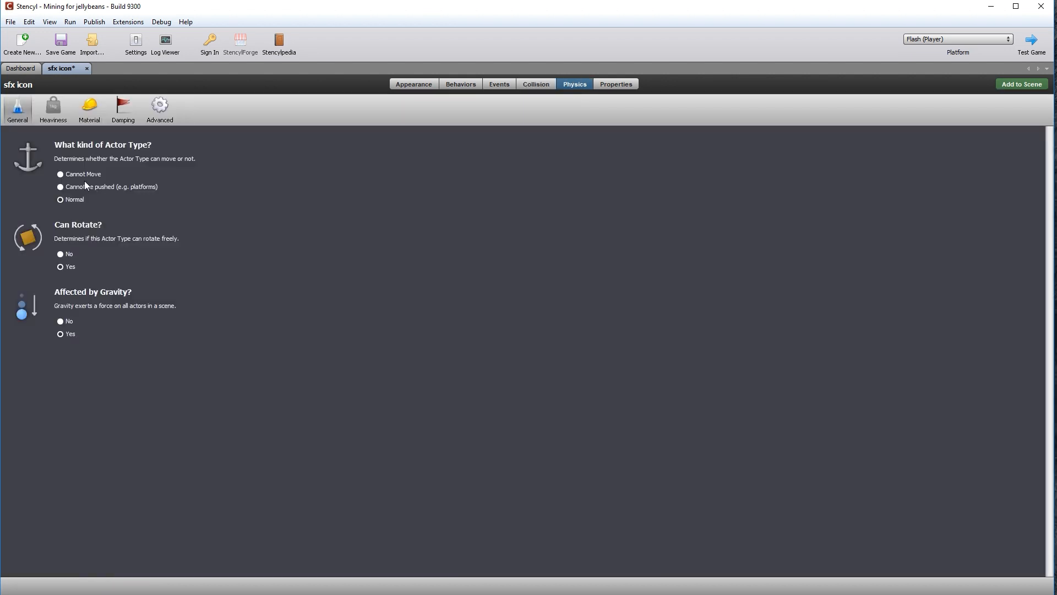
pyautogui.hotkey('ctrl', 's')
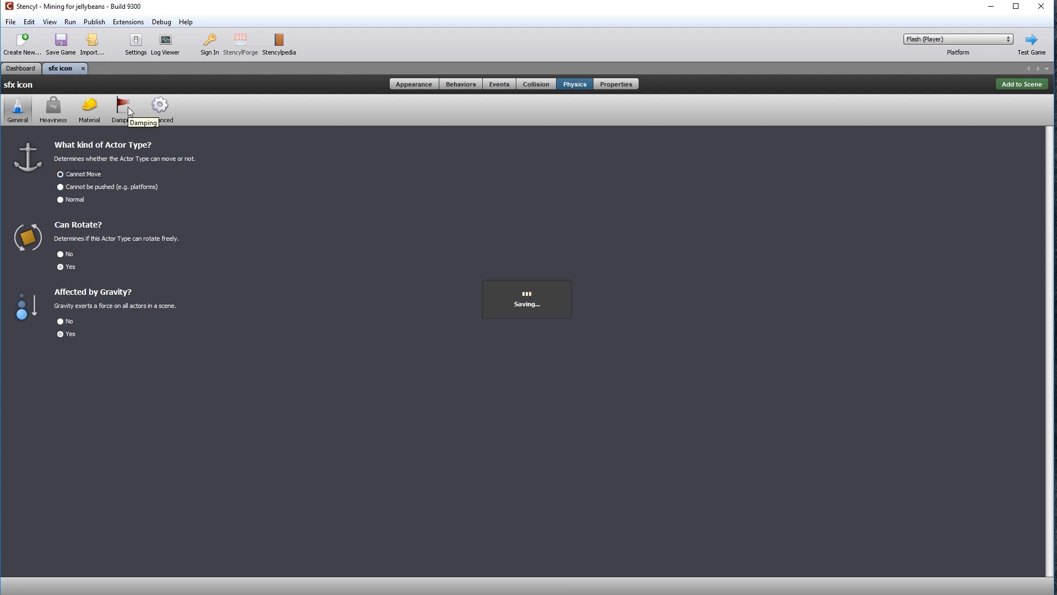
# Open the Level 1 scene and turn on the overlay that marks the visible screen area
pyautogui.click(42, 125)
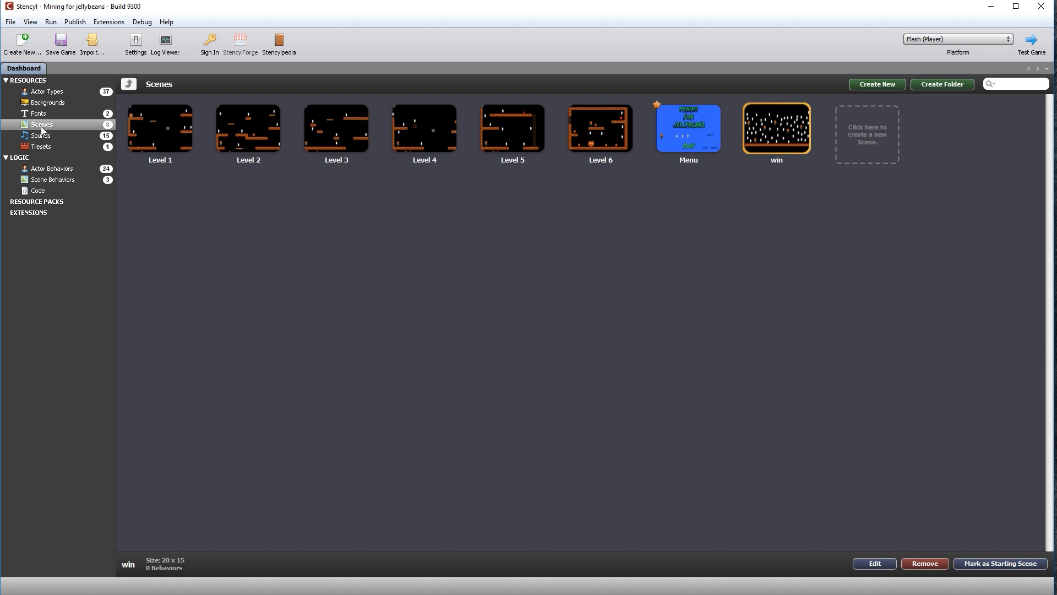
pyautogui.doubleClick(169, 128)
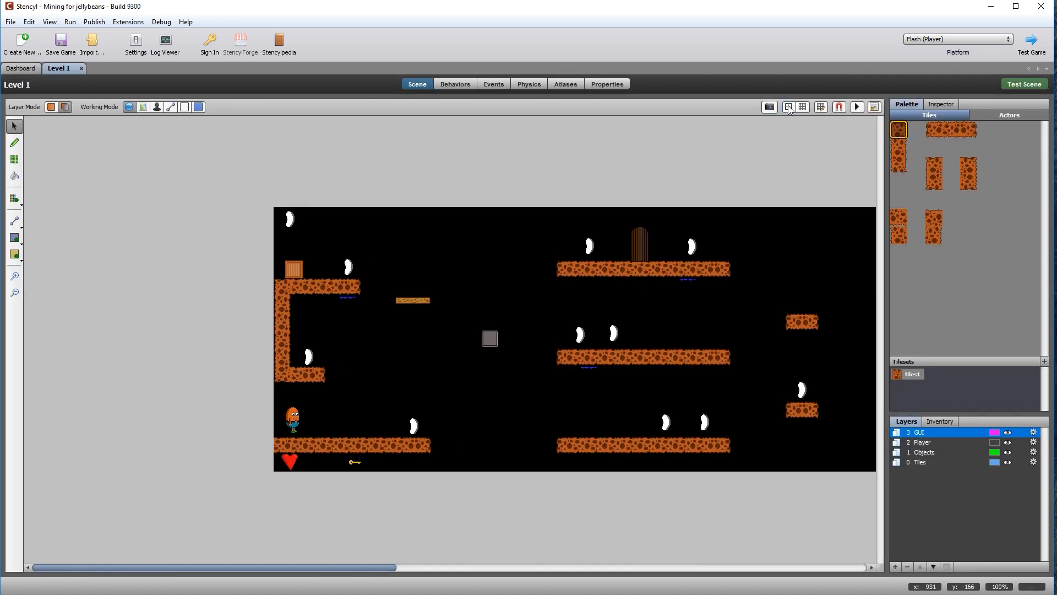
pyautogui.click(789, 108)
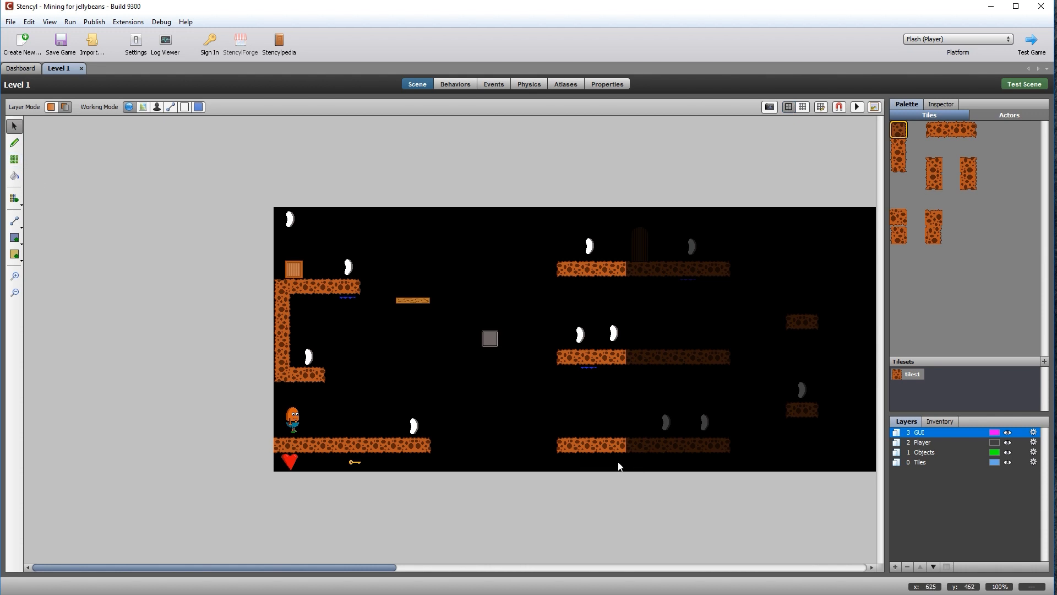
# Place a music icon and an sfx icon side by side on the GUI layer, at the lower edge of the screen area
pyautogui.click(1010, 115)
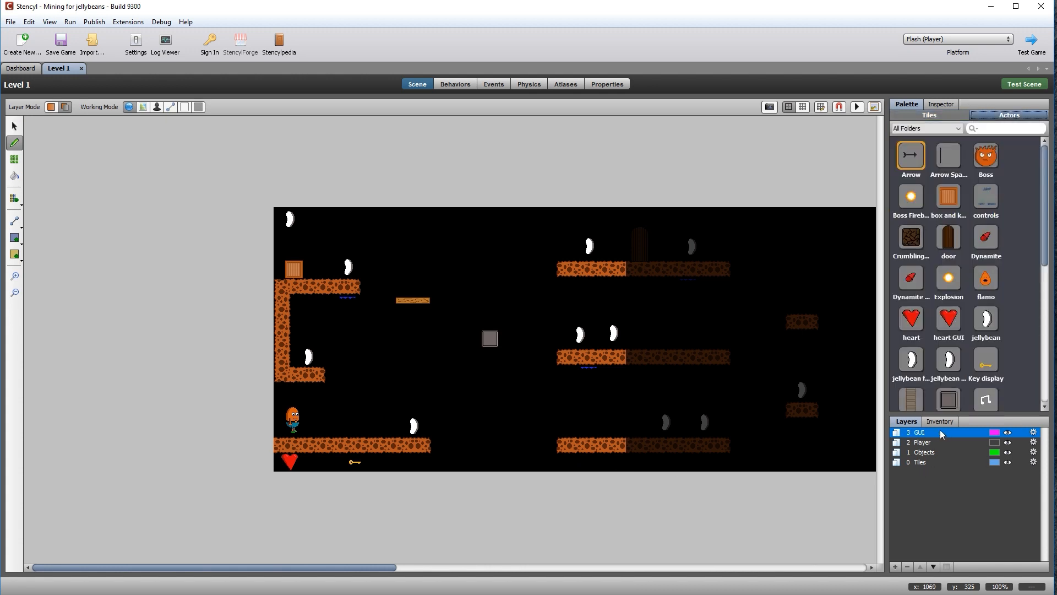
pyautogui.moveTo(1046, 260); pyautogui.dragTo(1046, 295)
pyautogui.click(985, 322)
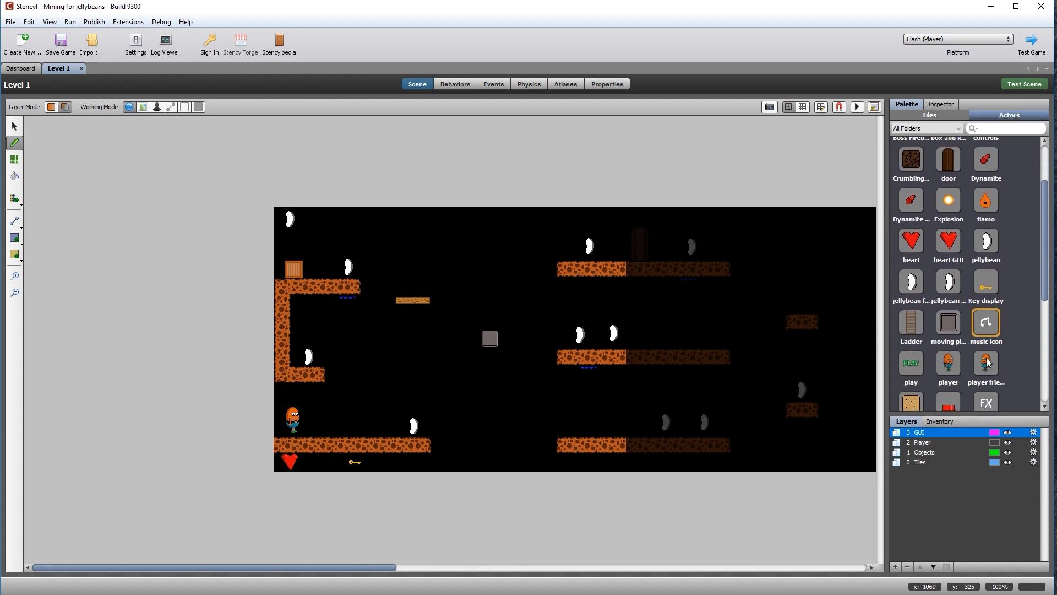
pyautogui.click(596, 463)
pyautogui.scroll(-5, 1051, 298)
pyautogui.click(986, 312)
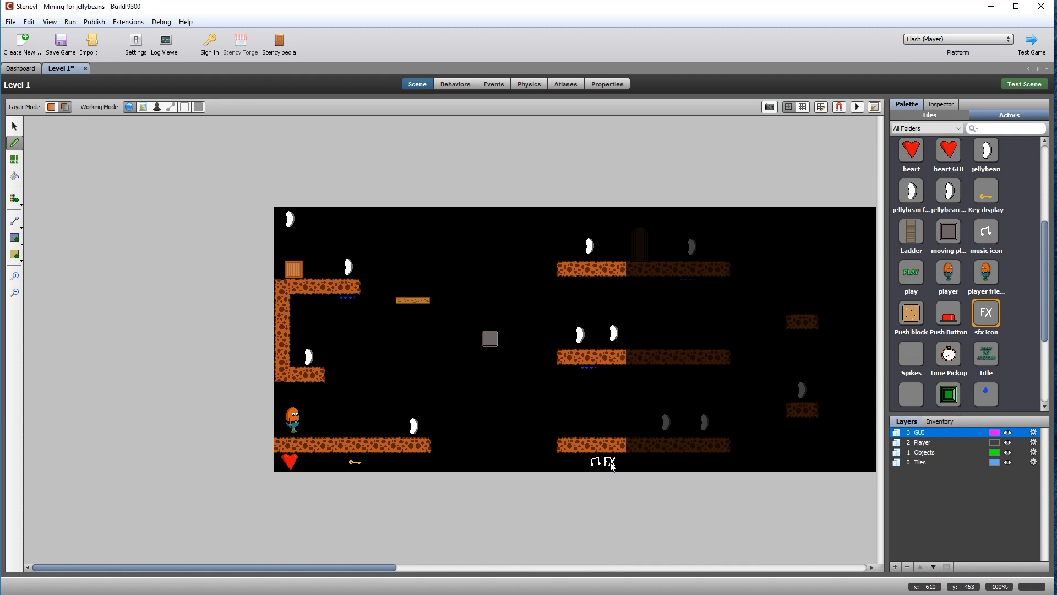
pyautogui.click(612, 464)
pyautogui.click(14, 126)
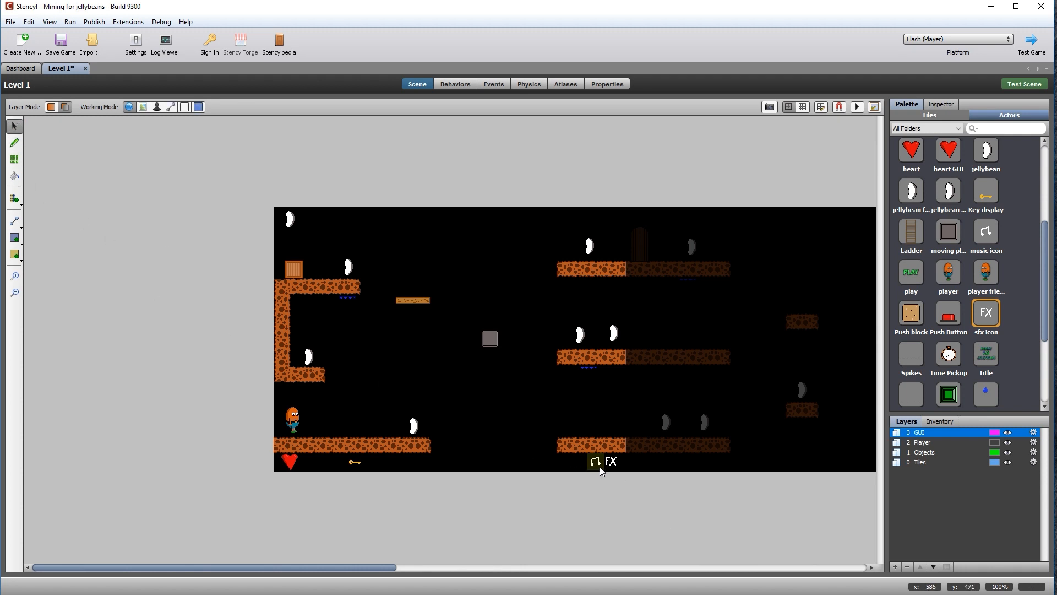
# Remove the two anchor blocks without a chosen actor from Level 1's created event
pyautogui.click(495, 84)
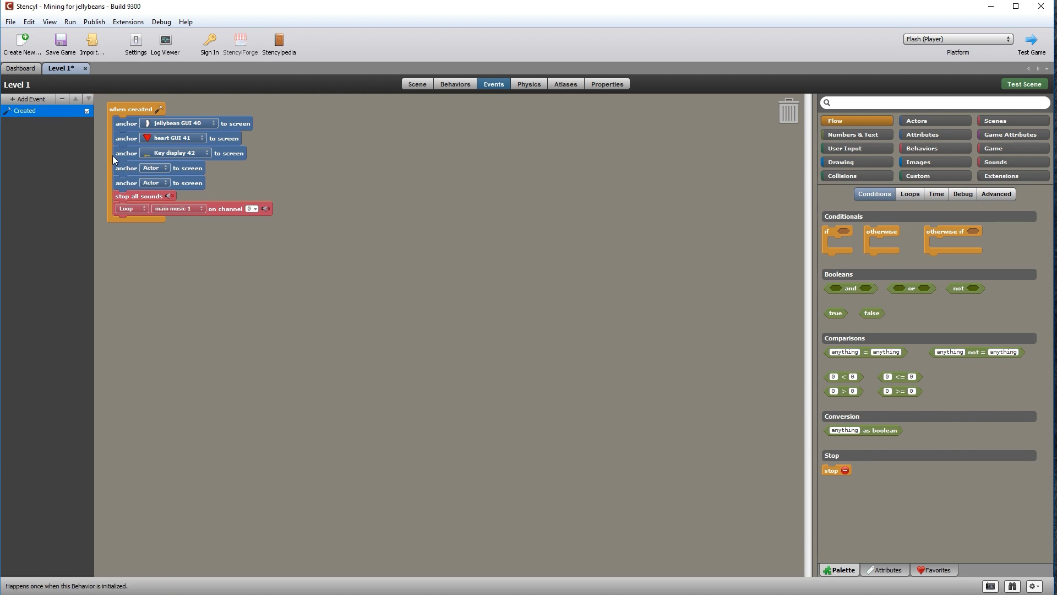
pyautogui.moveTo(130, 166); pyautogui.dragTo(446, 191)
pyautogui.moveTo(116, 173); pyautogui.dragTo(785, 113)
pyautogui.moveTo(430, 193); pyautogui.dragTo(785, 110)
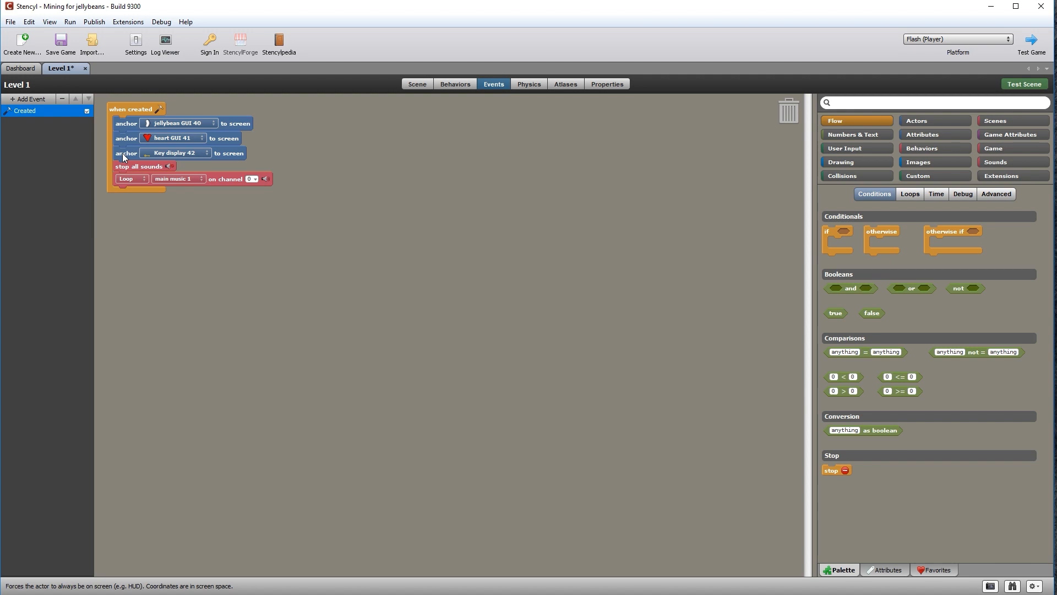
# Duplicate the Key display anchor block twice and stack all three copies above the stop all sounds block
pyautogui.moveTo(124, 157); pyautogui.dragTo(338, 265)
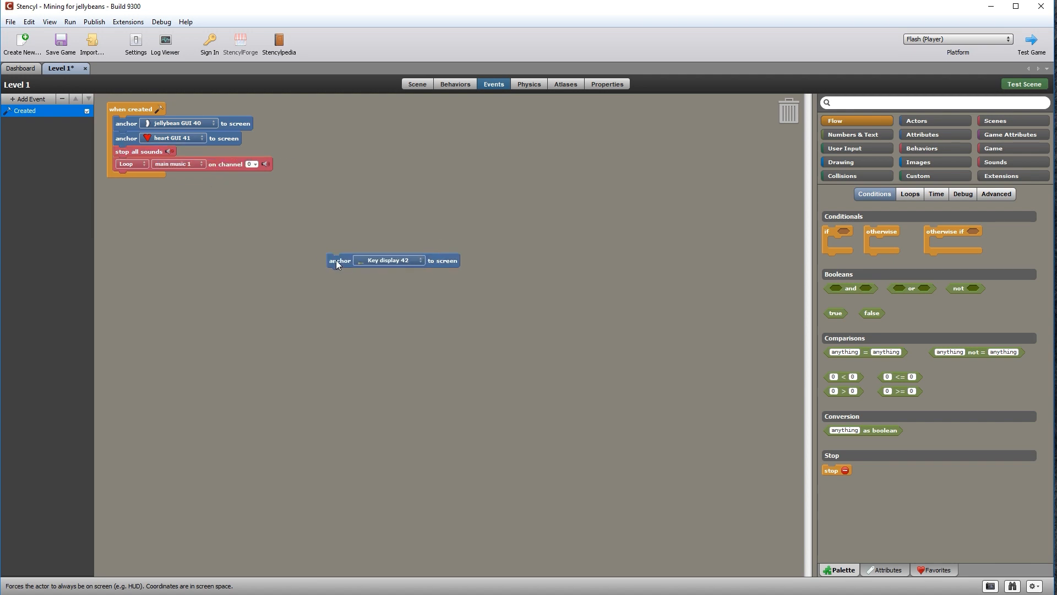
pyautogui.rightClick(336, 263)
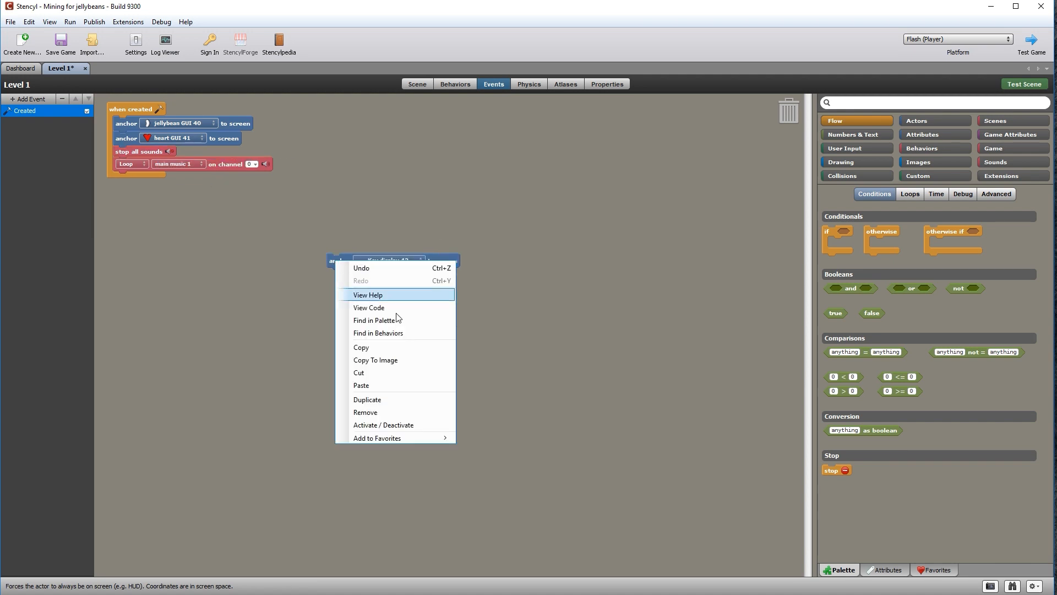
pyautogui.click(397, 397)
pyautogui.rightClick(366, 292)
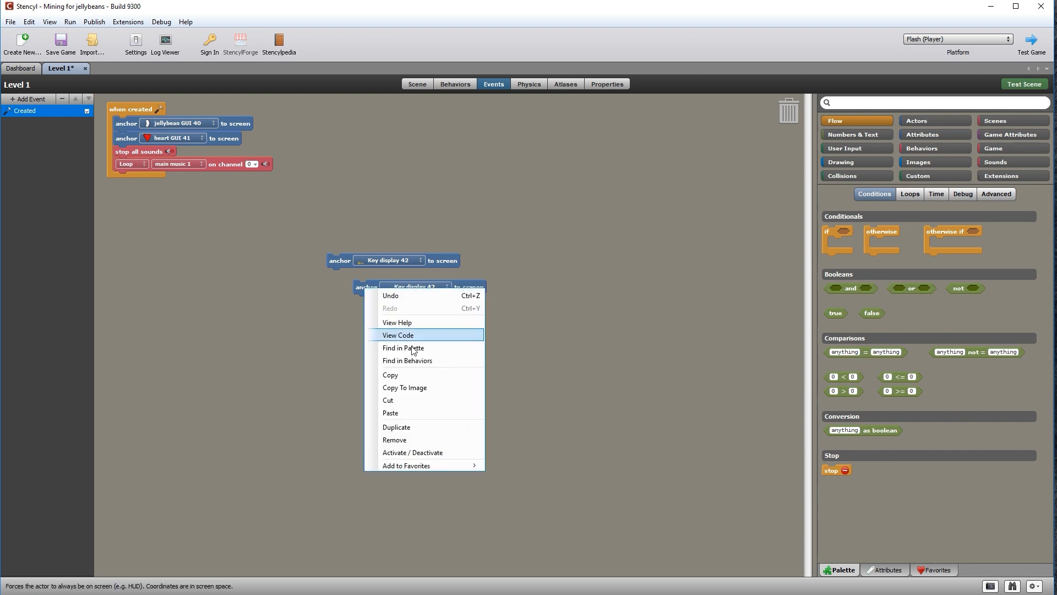
pyautogui.click(418, 426)
pyautogui.moveTo(340, 262); pyautogui.dragTo(125, 155)
pyautogui.moveTo(365, 287); pyautogui.dragTo(126, 168)
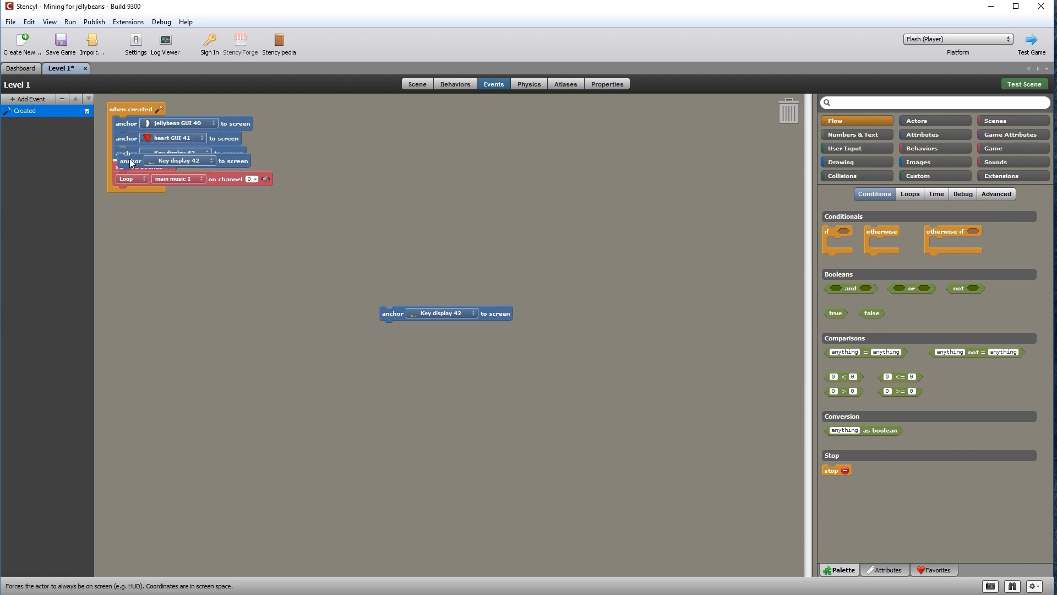
pyautogui.moveTo(384, 317); pyautogui.dragTo(213, 173)
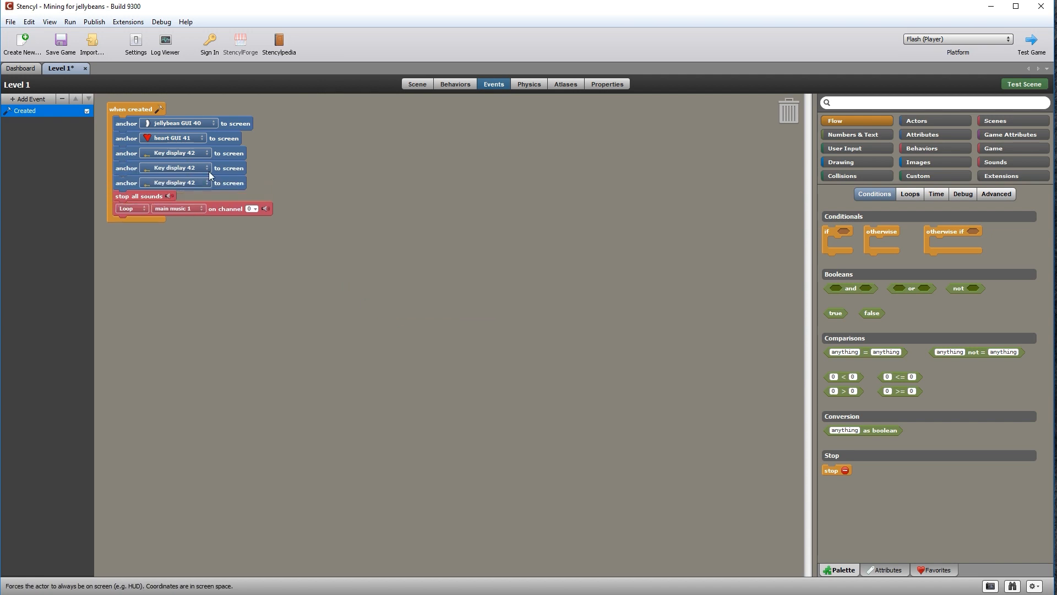
# Set the two duplicated anchor blocks to the scene's music icon and sfx icon actors
pyautogui.click(199, 174)
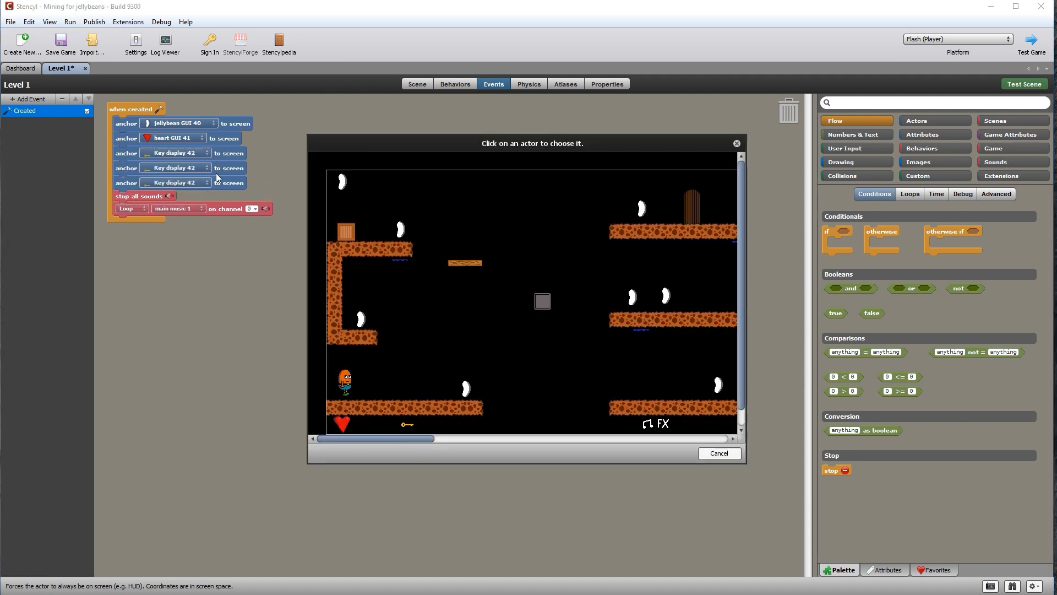
pyautogui.click(647, 426)
pyautogui.click(191, 183)
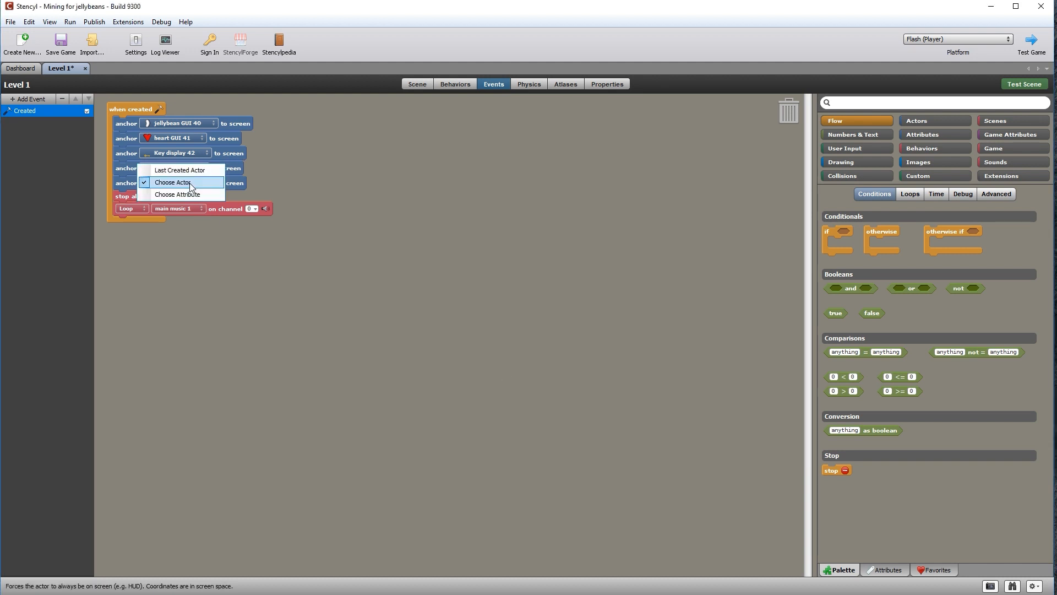
pyautogui.click(190, 182)
pyautogui.click(663, 424)
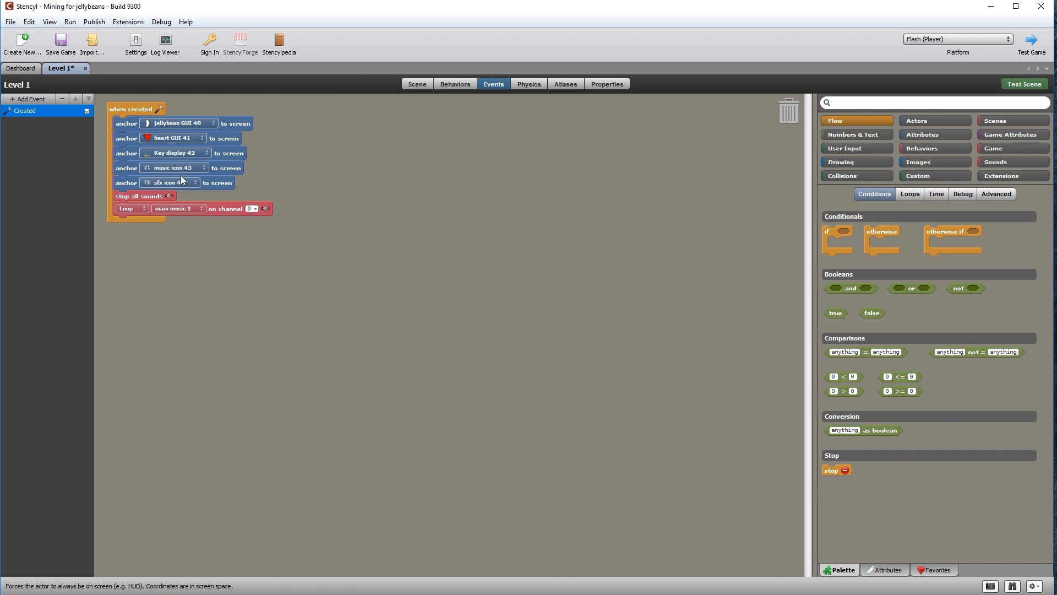
# Return to the Level 1 scene layout and turn off the visible screen area overlay
pyautogui.click(417, 84)
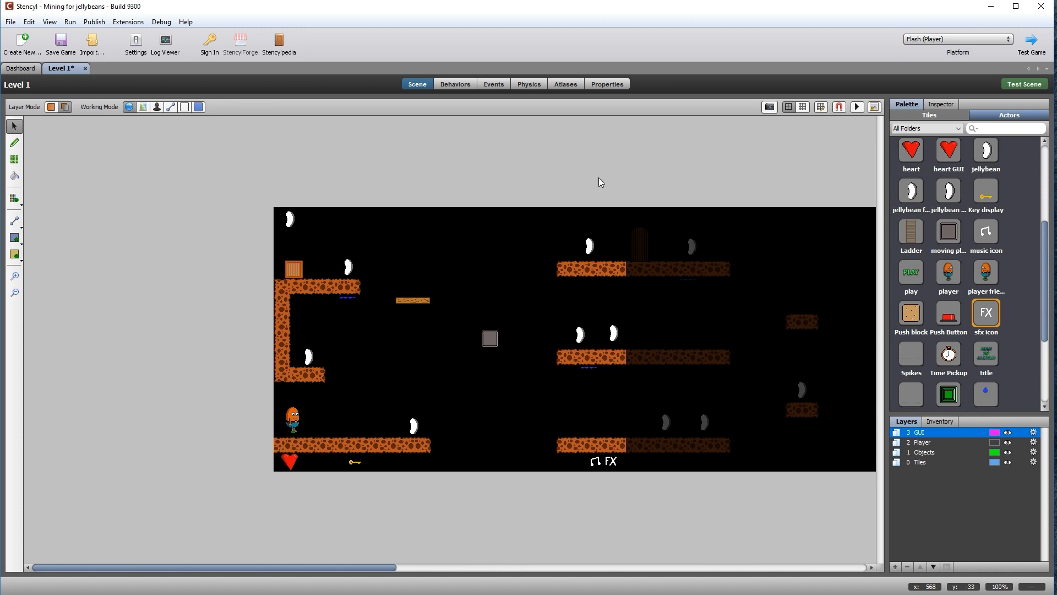
pyautogui.click(789, 107)
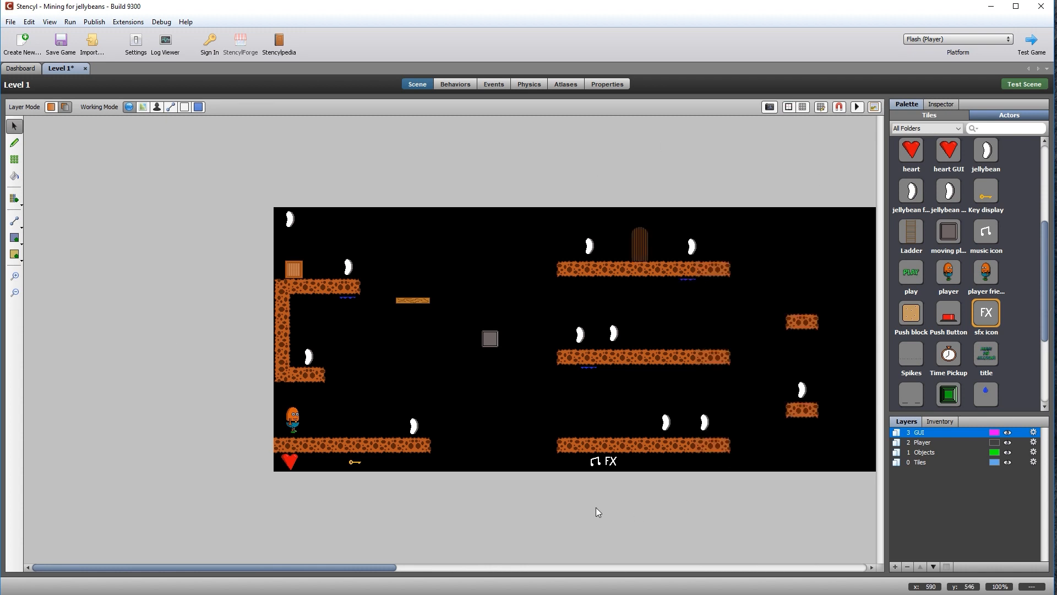
# Add a mouse On Actor event to the music icon actor type, set to is pressed on Self
pyautogui.click(21, 69)
pyautogui.click(41, 91)
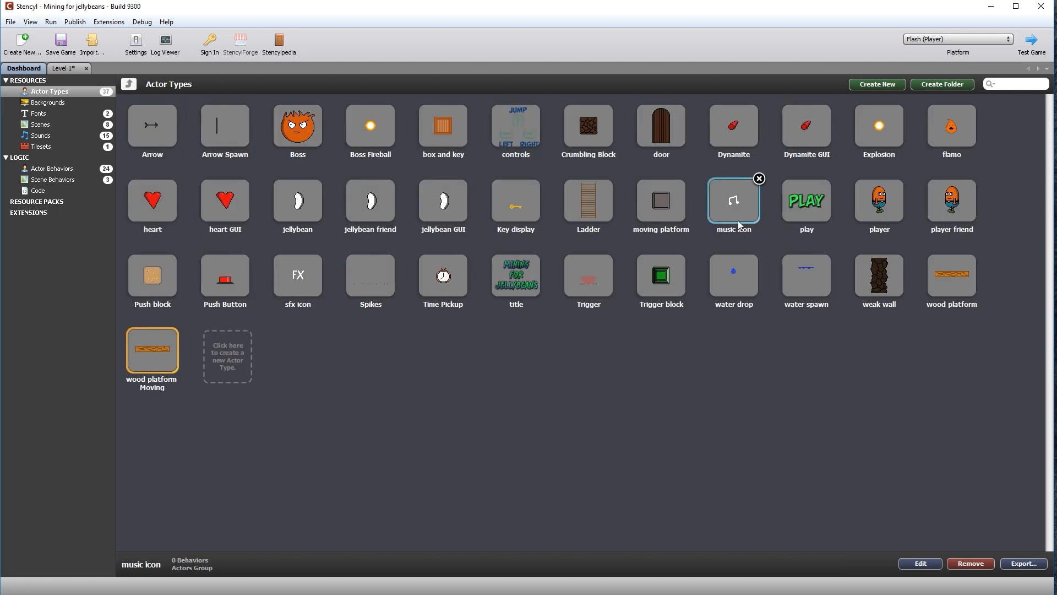
pyautogui.doubleClick(731, 206)
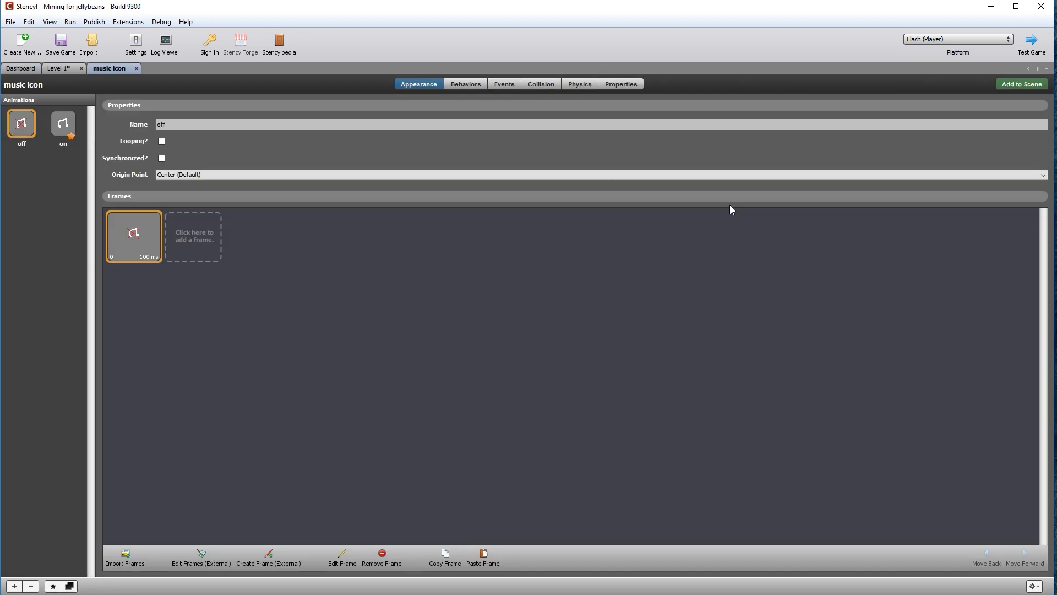
pyautogui.click(505, 85)
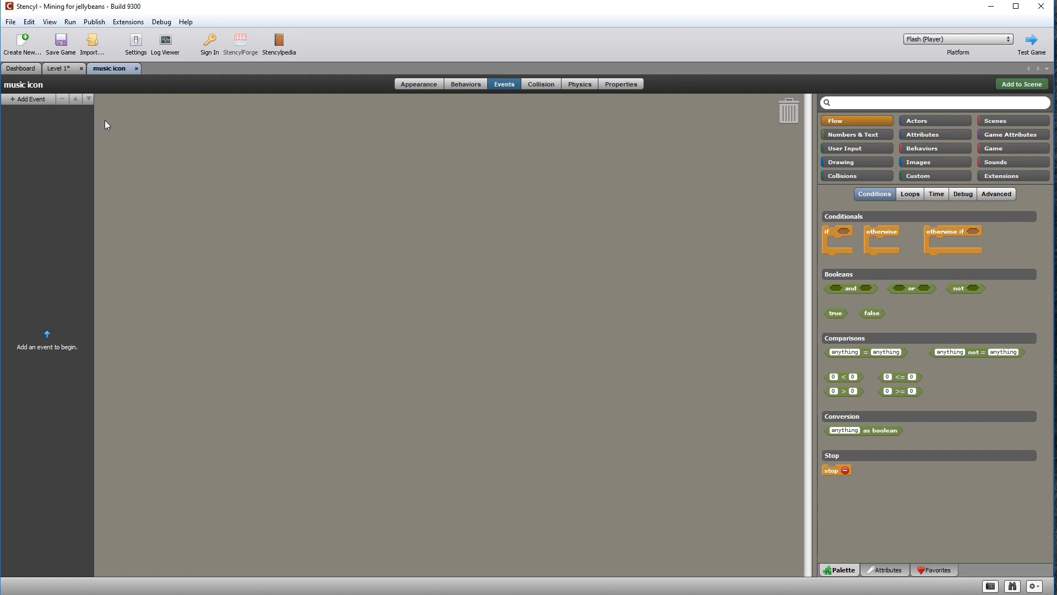
pyautogui.click(22, 101)
pyautogui.moveTo(30, 114)
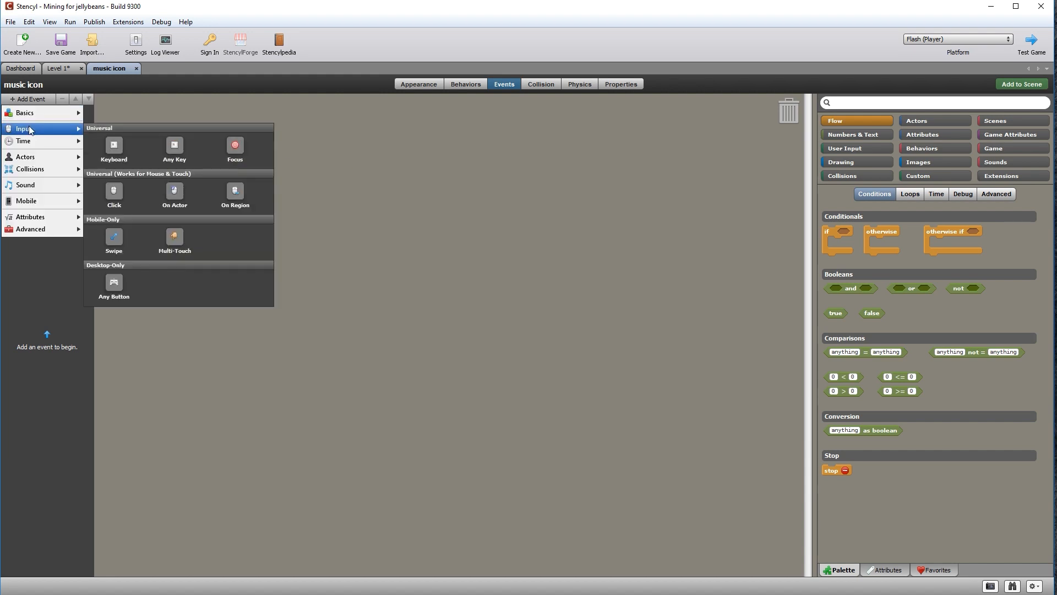
pyautogui.click(175, 191)
pyautogui.click(212, 110)
pyautogui.click(198, 134)
pyautogui.click(248, 109)
pyautogui.click(253, 149)
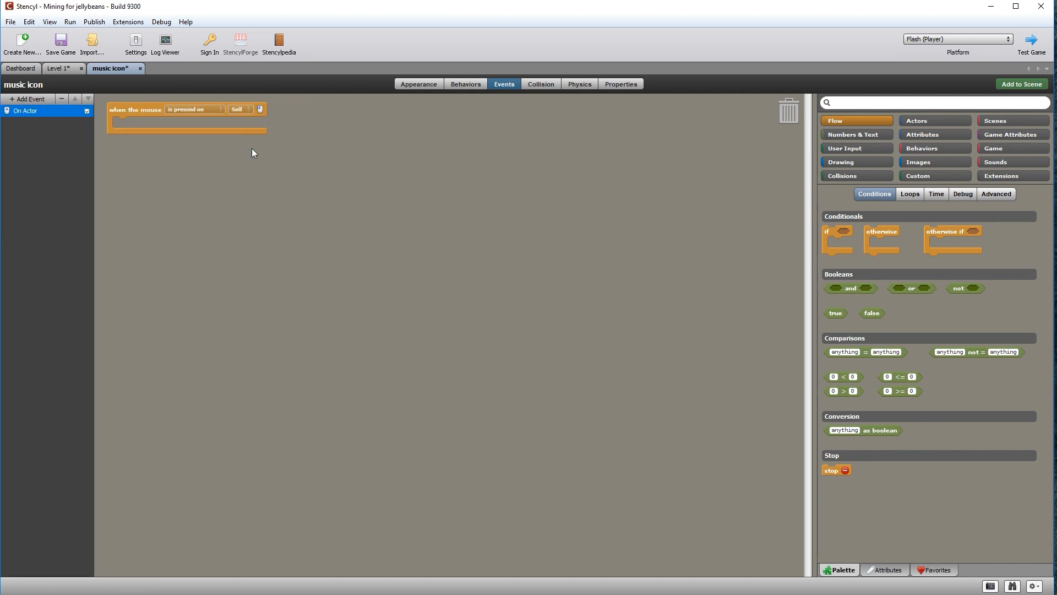
# Create a Boolean attribute named pressed for the music icon and check its default value
pyautogui.click(942, 134)
pyautogui.click(846, 217)
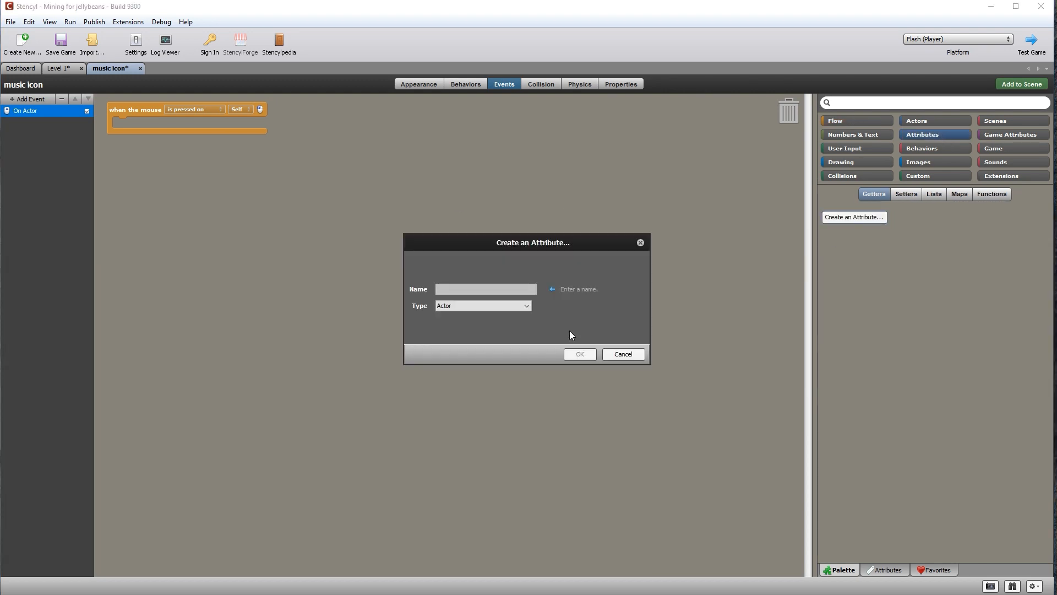
pyautogui.click(524, 306)
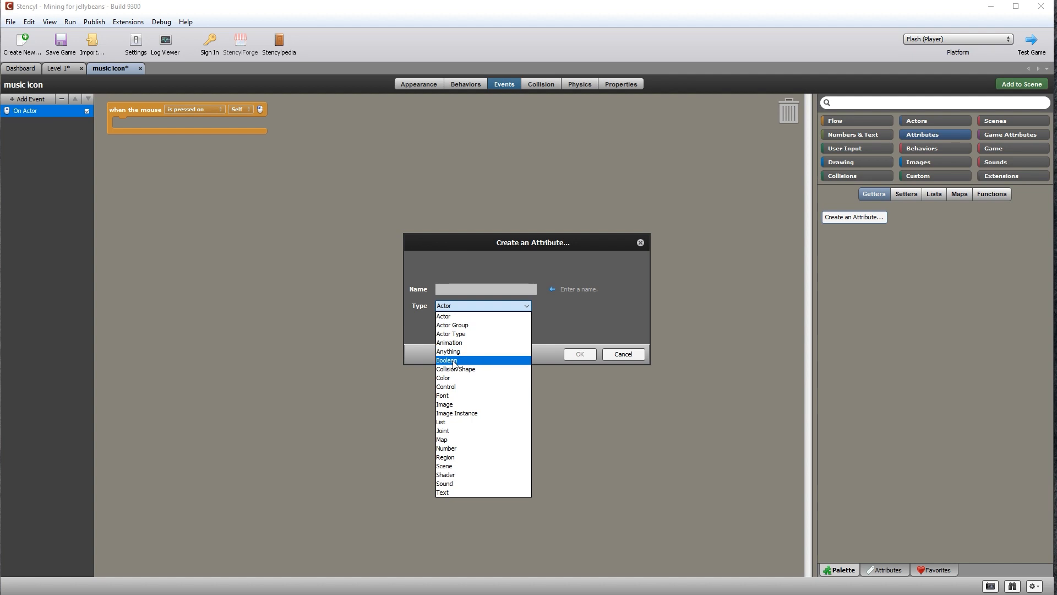
pyautogui.click(454, 361)
pyautogui.click(447, 289)
pyautogui.write('pressed')
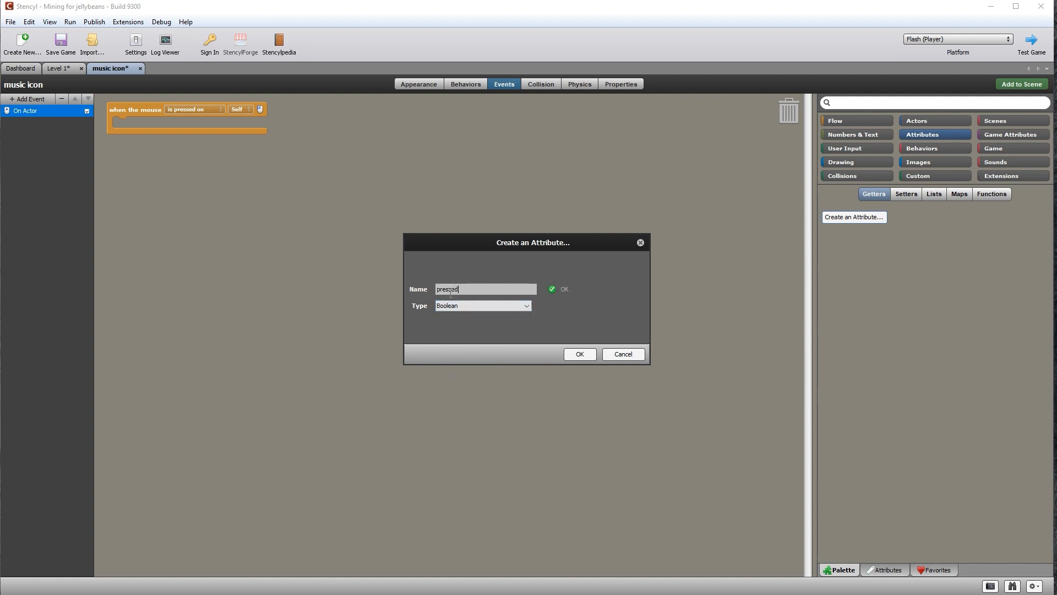
pyautogui.click(580, 354)
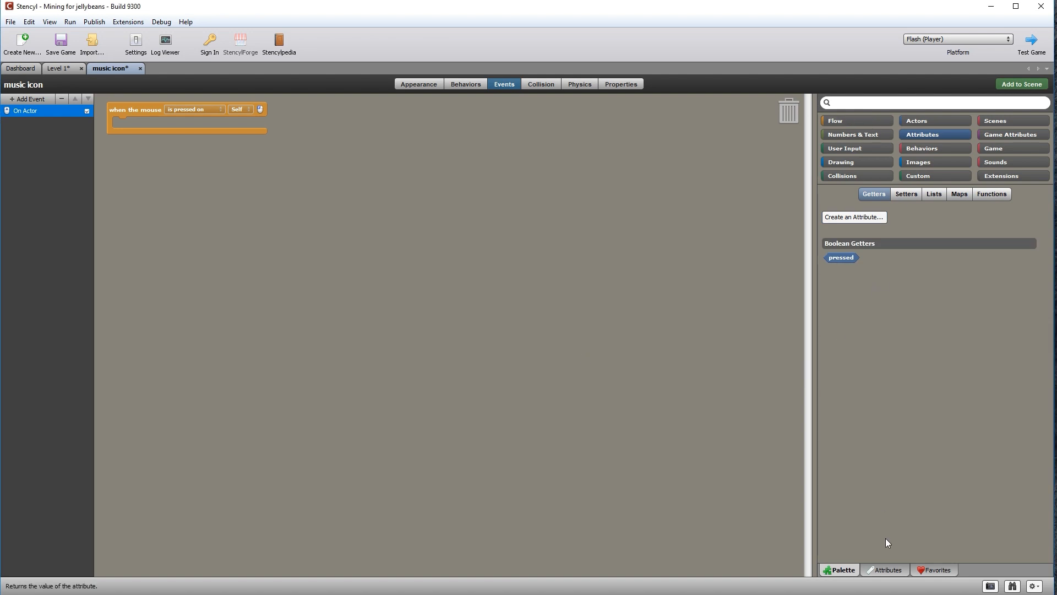
pyautogui.click(887, 571)
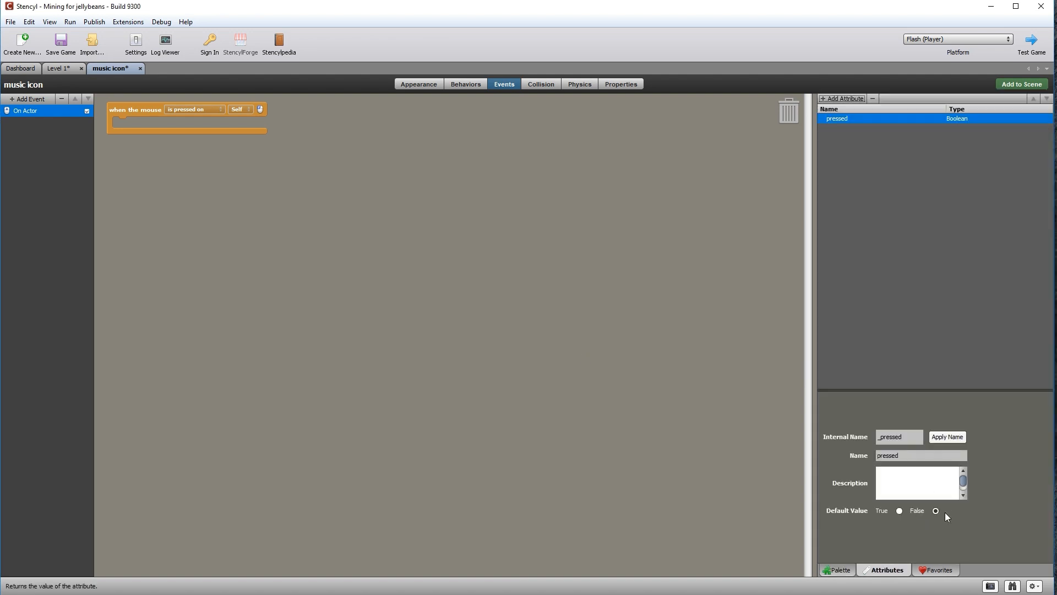
pyautogui.click(842, 570)
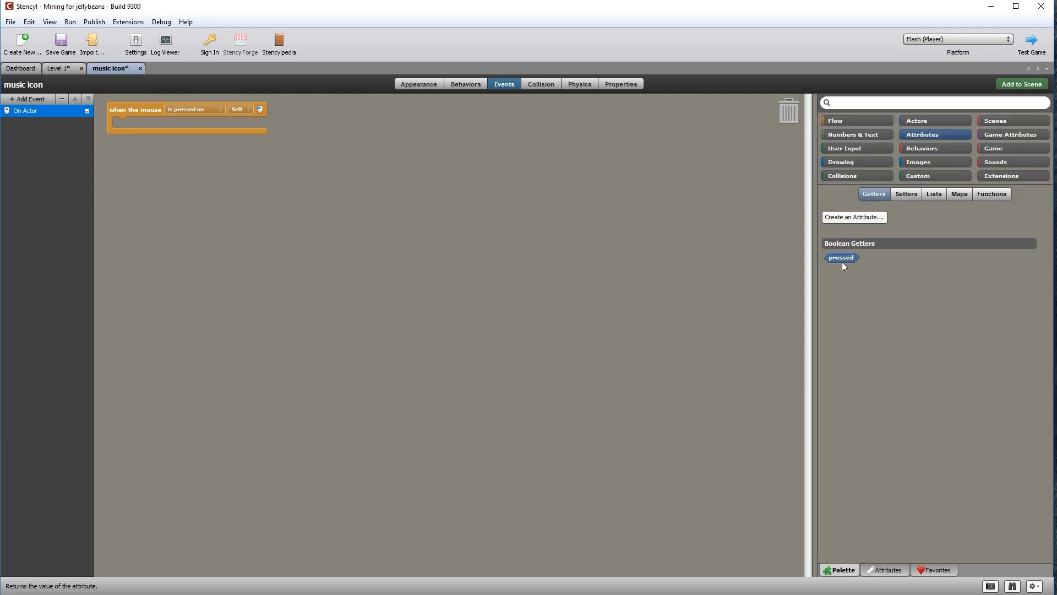
# Add an if block inside the music icon's mouse event with the condition pressed = false
pyautogui.moveTo(834, 257); pyautogui.dragTo(602, 258)
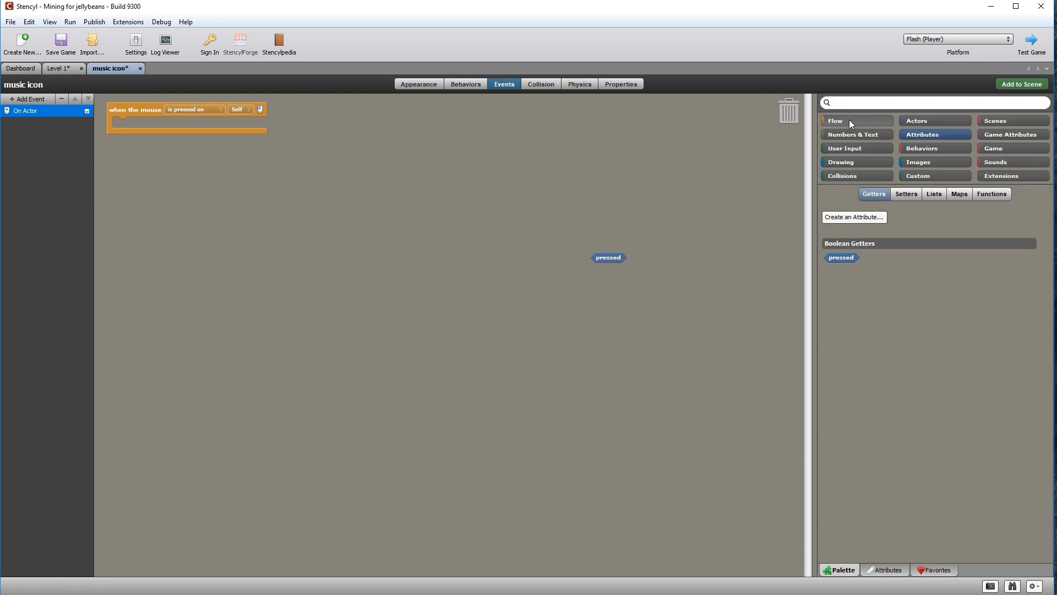
pyautogui.click(850, 120)
pyautogui.moveTo(830, 231); pyautogui.dragTo(121, 123)
pyautogui.moveTo(866, 354); pyautogui.dragTo(168, 130)
pyautogui.moveTo(619, 259); pyautogui.dragTo(217, 146)
pyautogui.moveTo(129, 123); pyautogui.dragTo(131, 122)
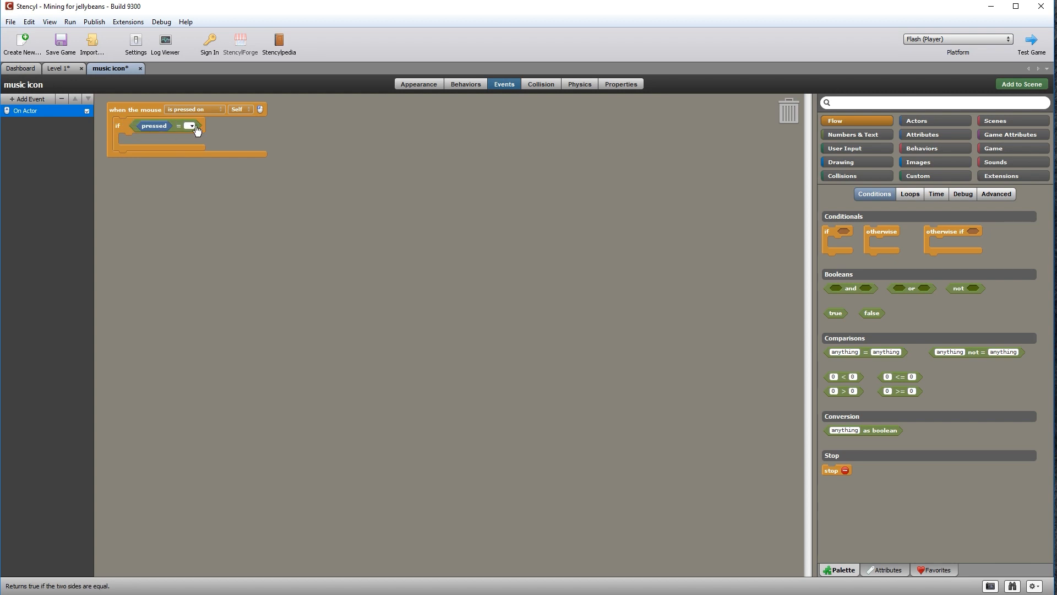
pyautogui.click(189, 125)
pyautogui.moveTo(225, 163)
pyautogui.moveTo(344, 182)
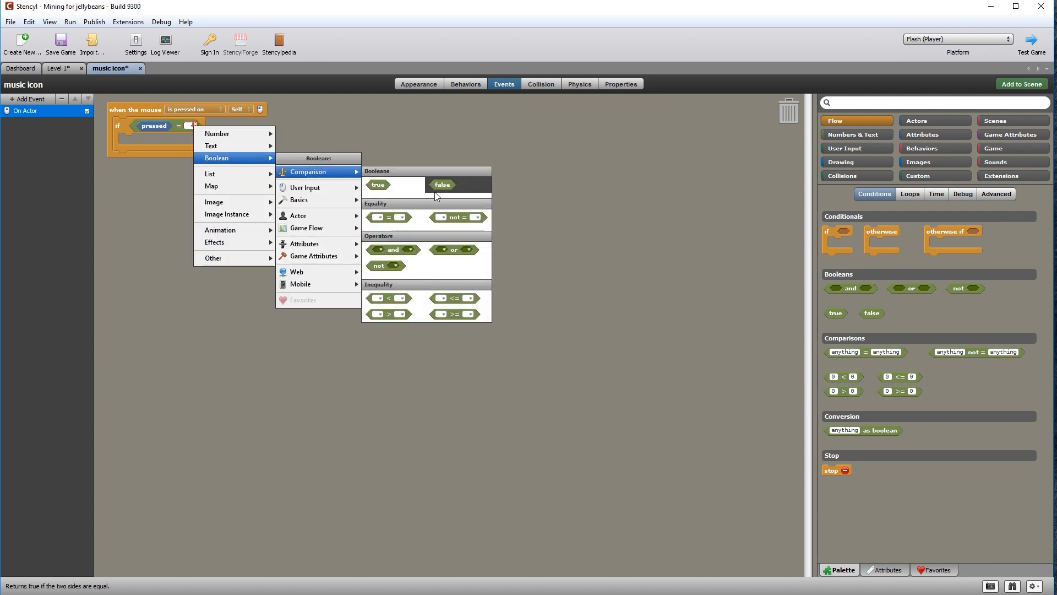
pyautogui.click(440, 196)
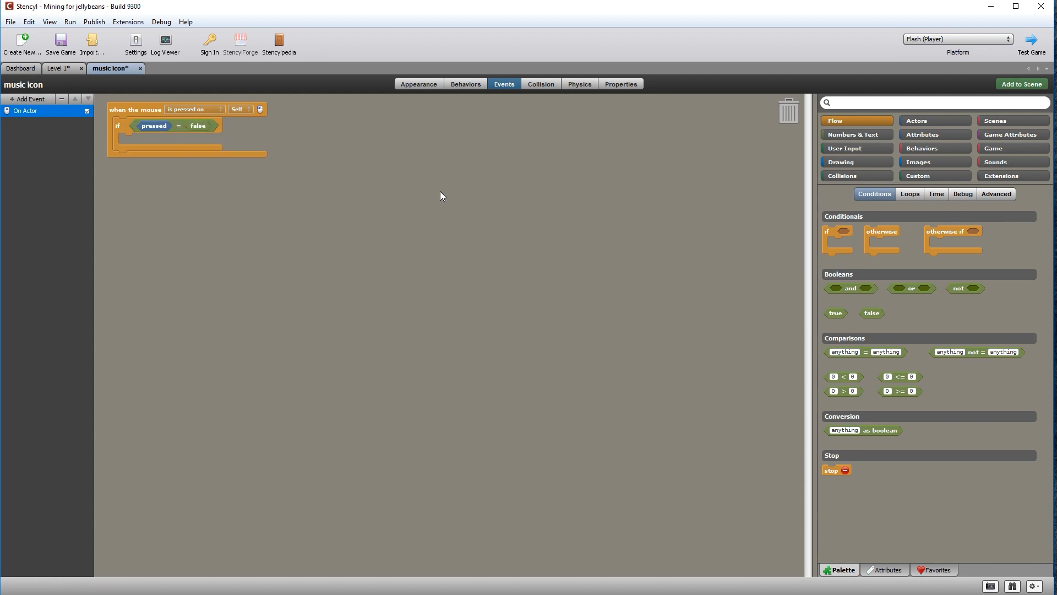
# Place a setter block for the pressed attribute in the workspace and set its value to true
pyautogui.click(953, 137)
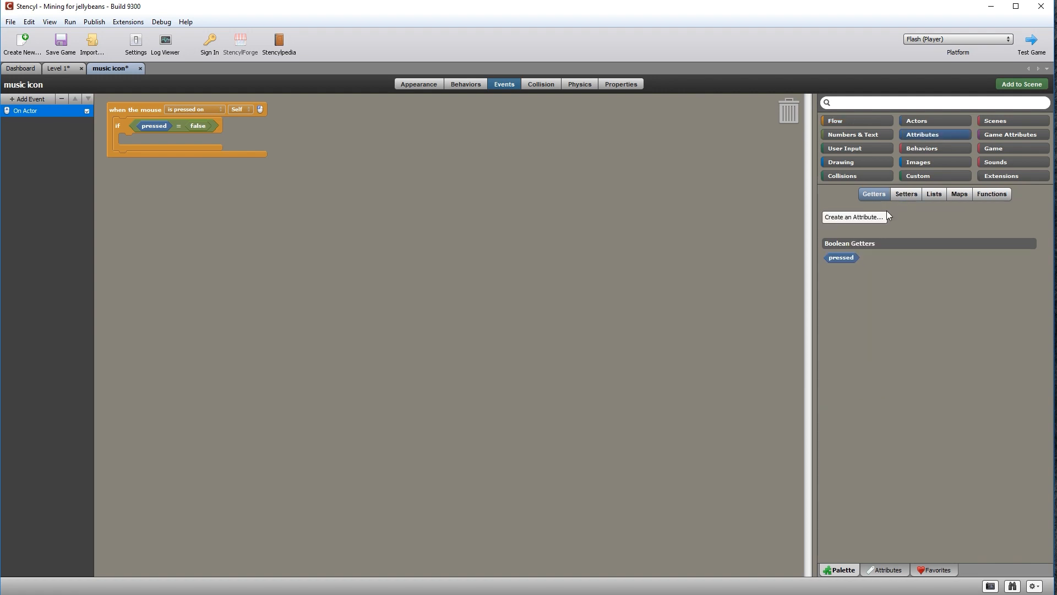
pyautogui.click(906, 193)
pyautogui.moveTo(840, 267); pyautogui.dragTo(453, 242)
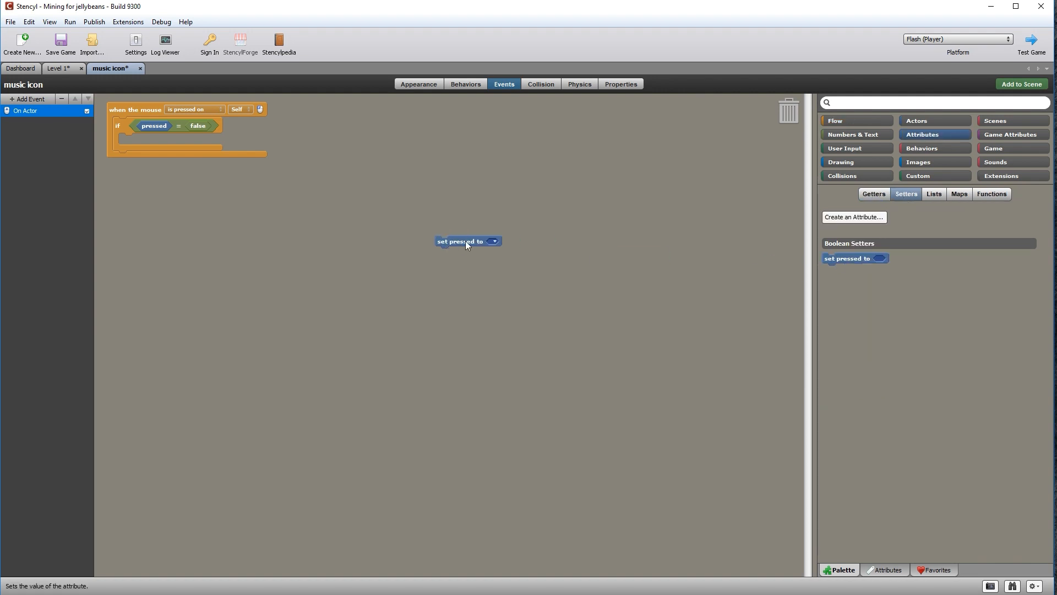
pyautogui.click(495, 243)
pyautogui.click(599, 271)
# Fill the if block with set volume to 0 % for channel 0, followed by the set pressed to true block
pyautogui.click(1006, 161)
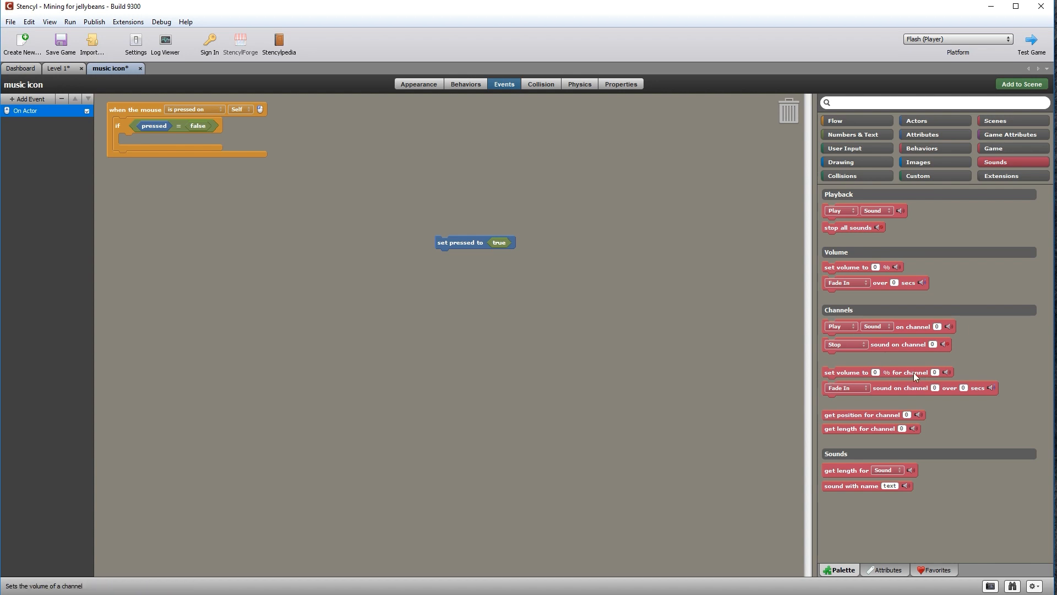
pyautogui.moveTo(913, 372); pyautogui.dragTo(224, 141)
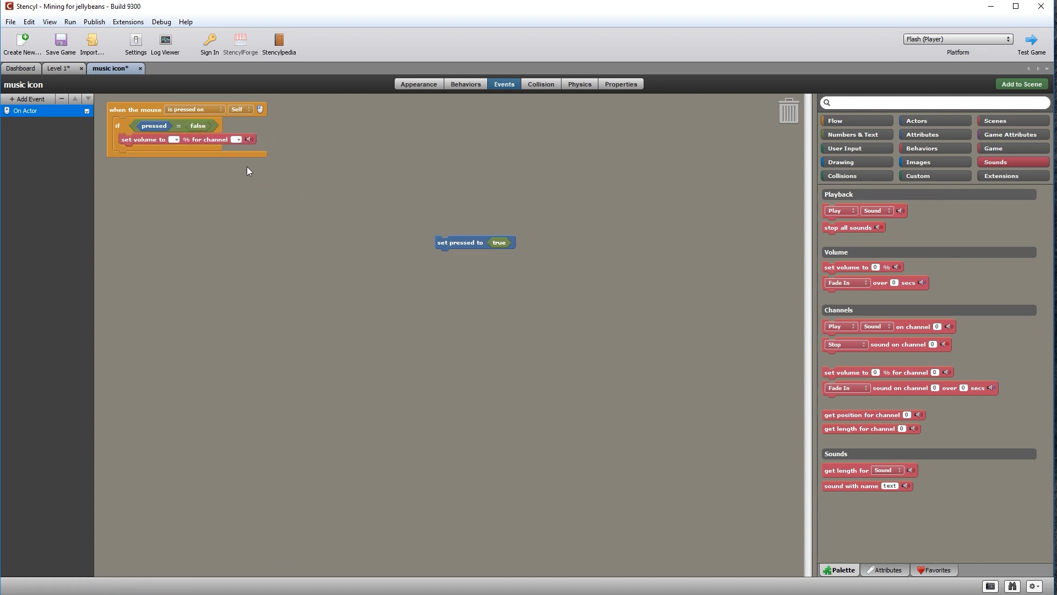
pyautogui.write('0')
pyautogui.click(174, 139)
pyautogui.write('0')
pyautogui.moveTo(458, 243); pyautogui.dragTo(148, 145)
# Add an otherwise block below the if block and prepare a set pressed to false block in the workspace
pyautogui.click(841, 121)
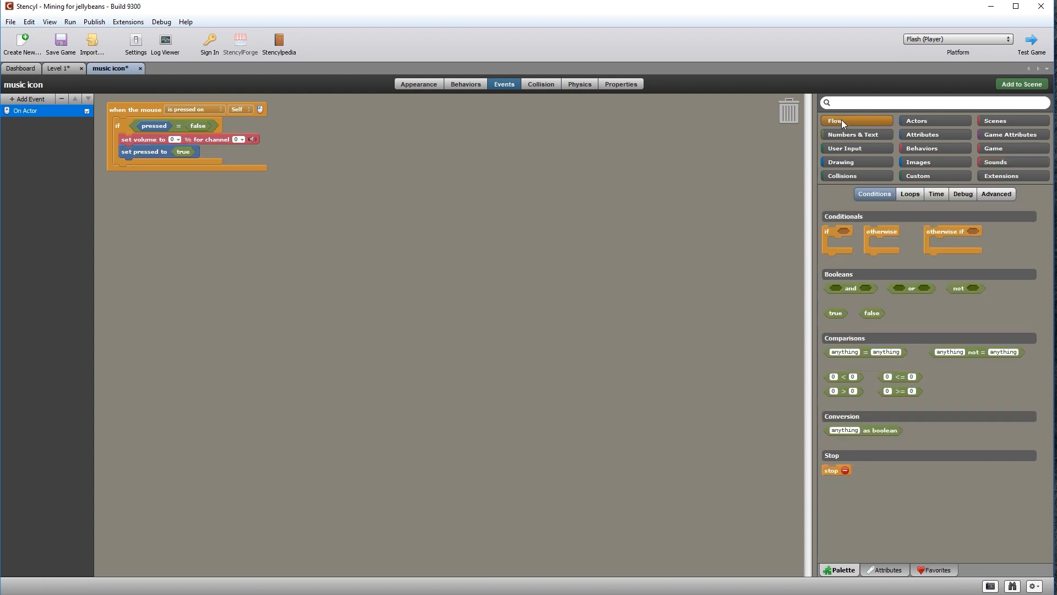
pyautogui.moveTo(246, 174); pyautogui.dragTo(137, 167)
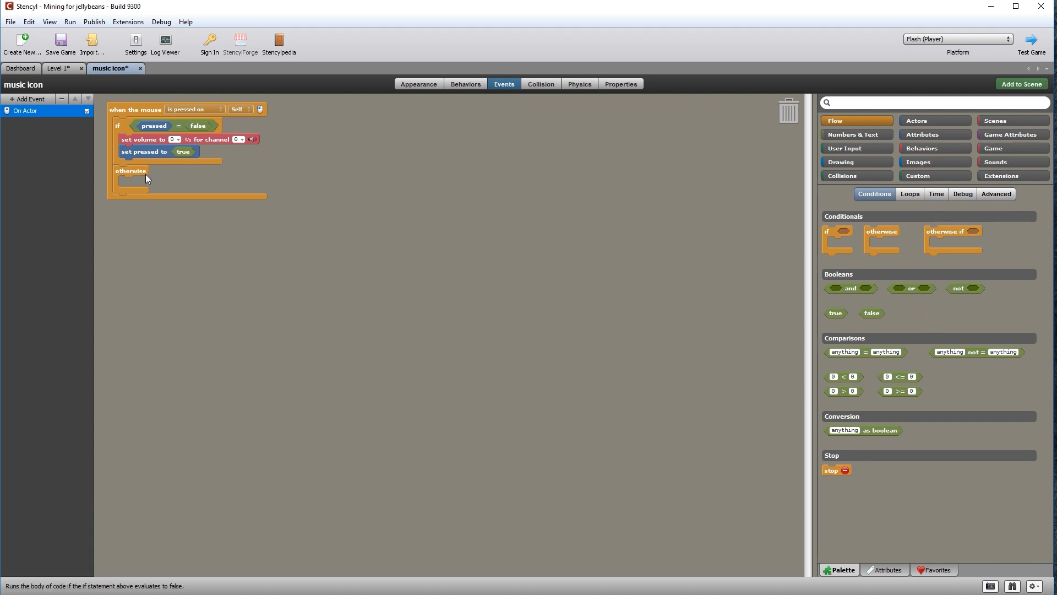
pyautogui.click(934, 135)
pyautogui.moveTo(845, 263); pyautogui.dragTo(412, 254)
pyautogui.click(447, 251)
pyautogui.moveTo(495, 263)
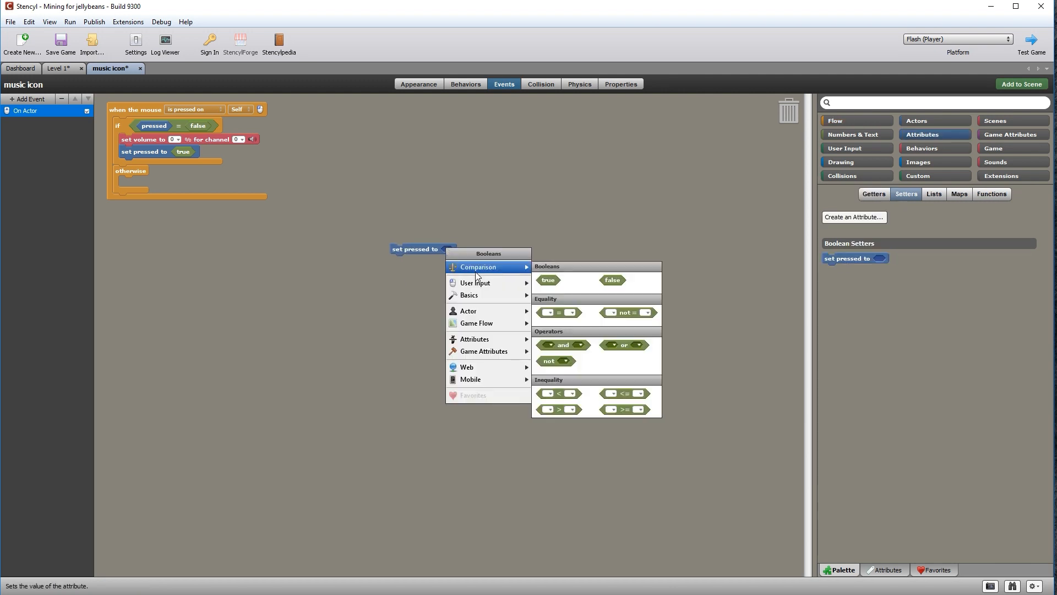
pyautogui.click(611, 279)
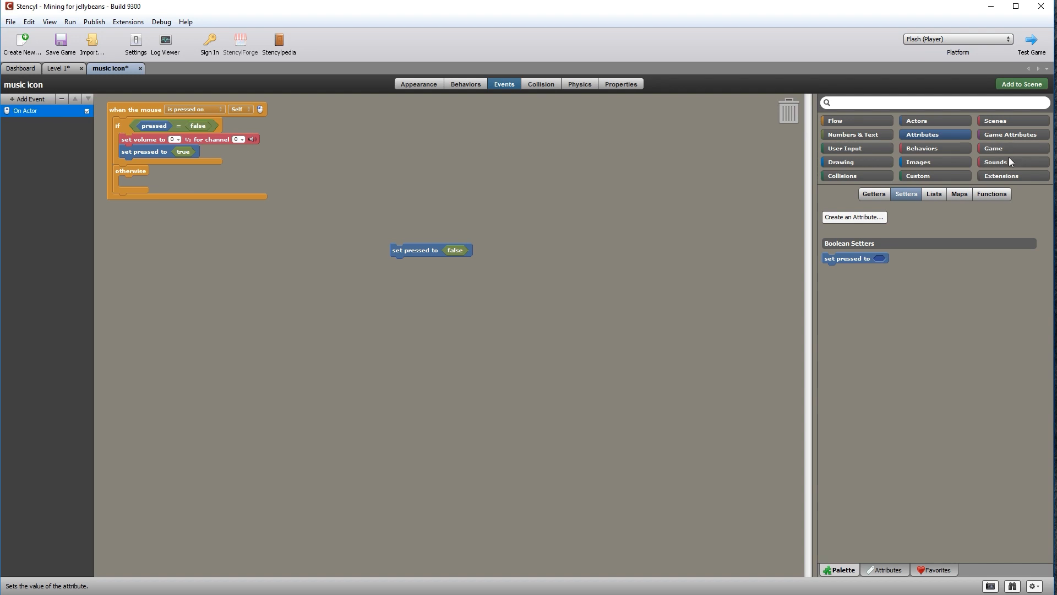
# Fill the otherwise block with set volume to 80 % for channel 0, followed by the set pressed to false block
pyautogui.click(1013, 162)
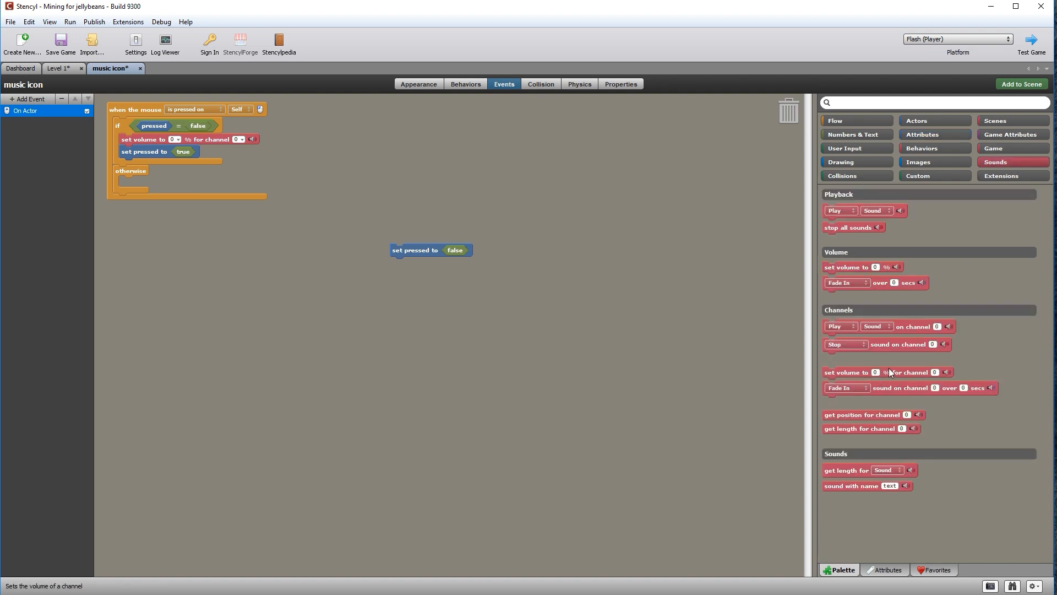
pyautogui.moveTo(901, 370); pyautogui.dragTo(200, 181)
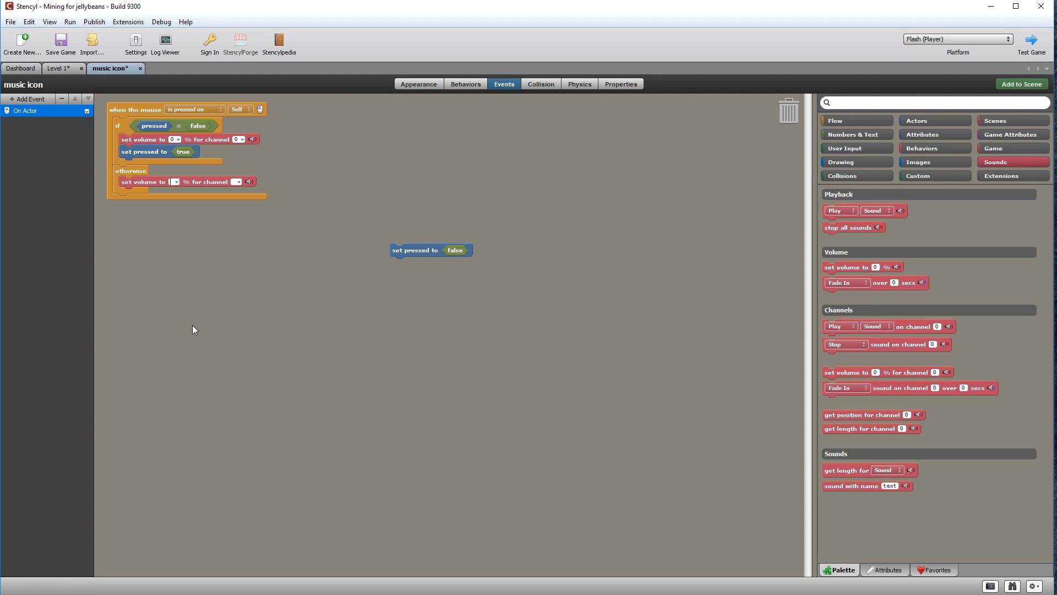
pyautogui.write('80')
pyautogui.click(240, 182)
pyautogui.write('0')
pyautogui.moveTo(414, 254); pyautogui.dragTo(153, 190)
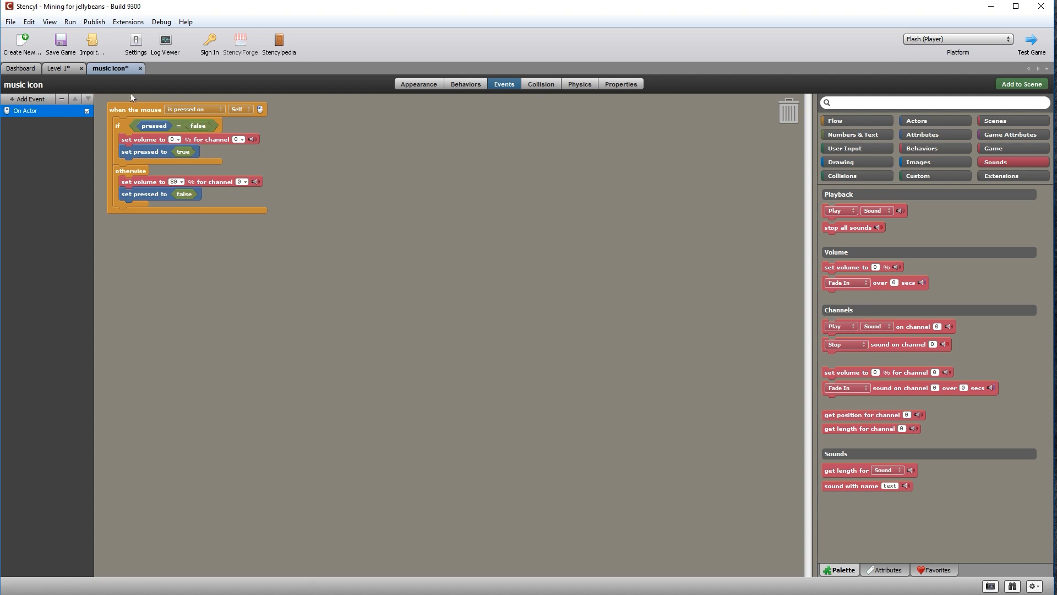
# Close the music icon editor and open the events of the sfx icon actor type
pyautogui.click(140, 68)
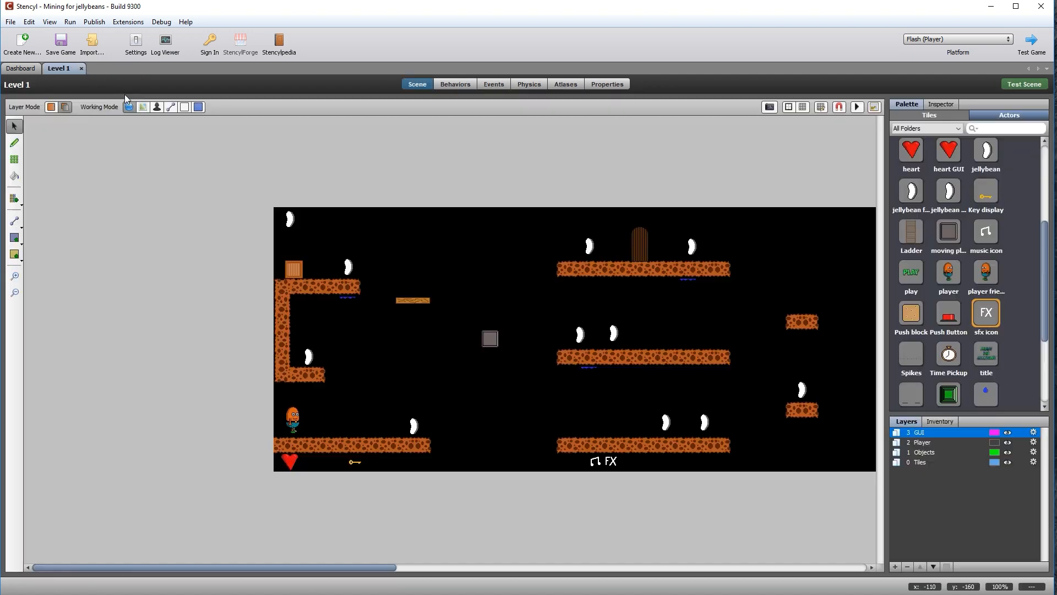
pyautogui.click(20, 68)
pyautogui.doubleClick(299, 291)
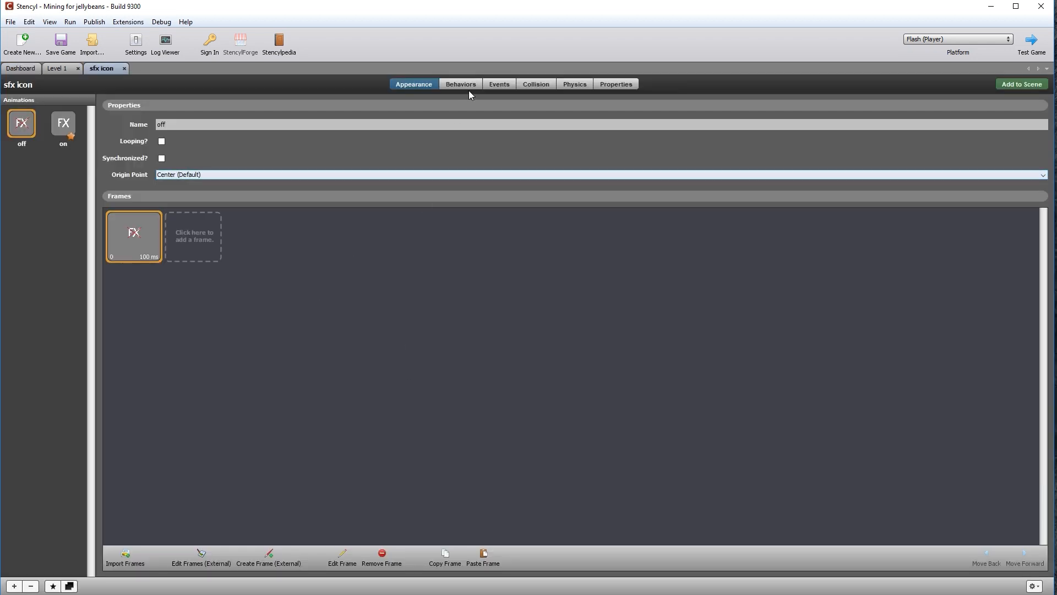
pyautogui.click(506, 84)
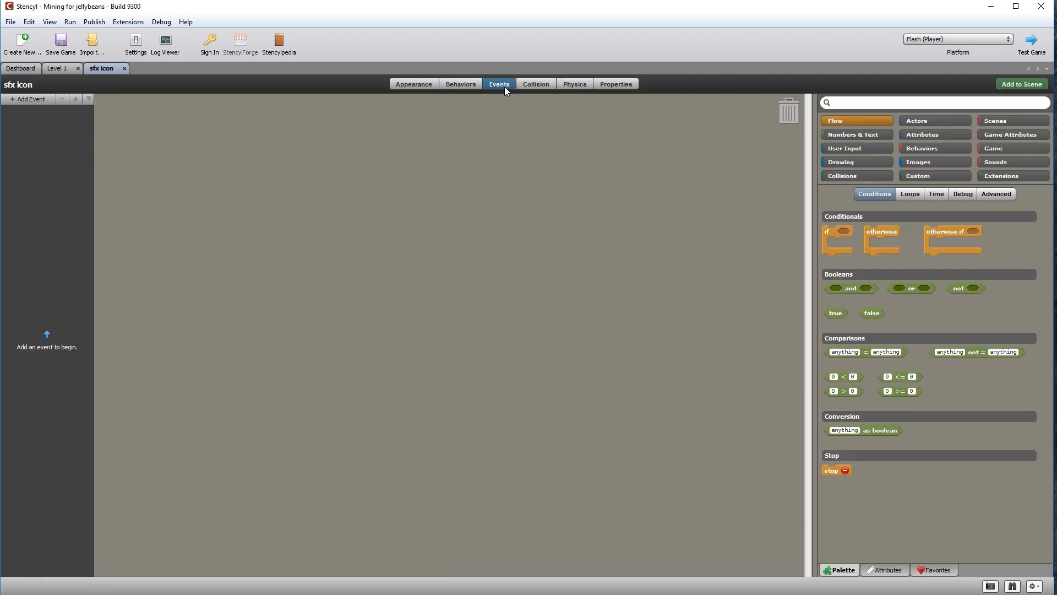
# Copy the music icon's On Actor event and paste it into the sfx icon's events
pyautogui.click(19, 69)
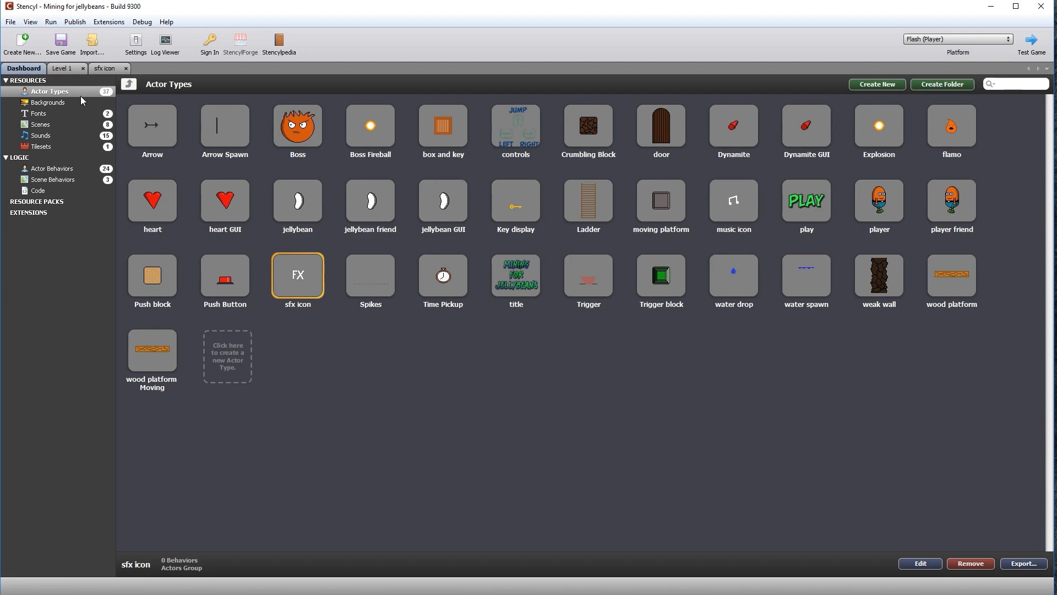
pyautogui.click(722, 213)
pyautogui.doubleClick(721, 211)
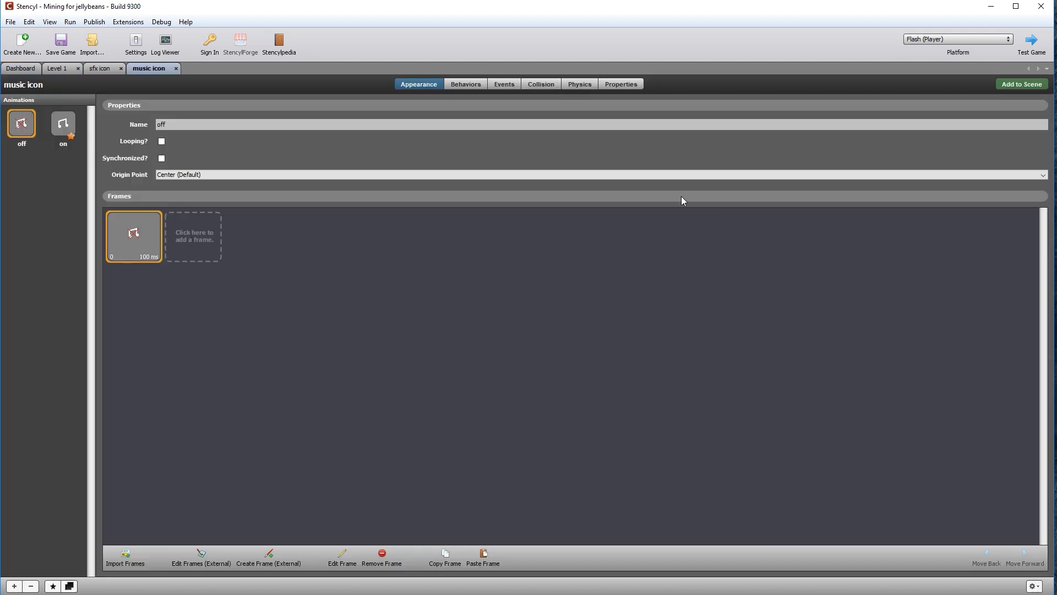
pyautogui.click(498, 85)
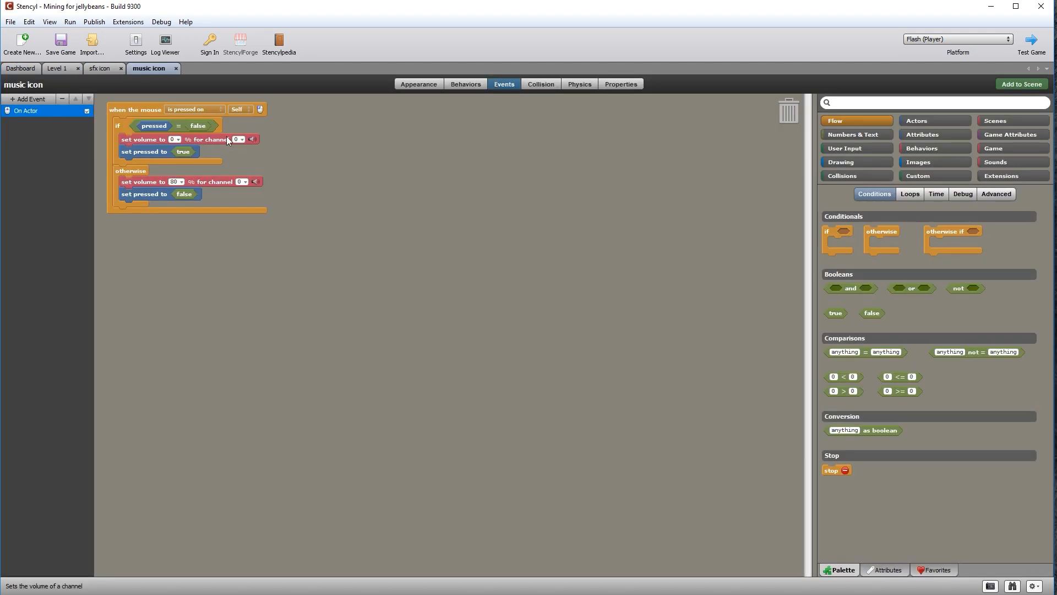
pyautogui.rightClick(27, 110)
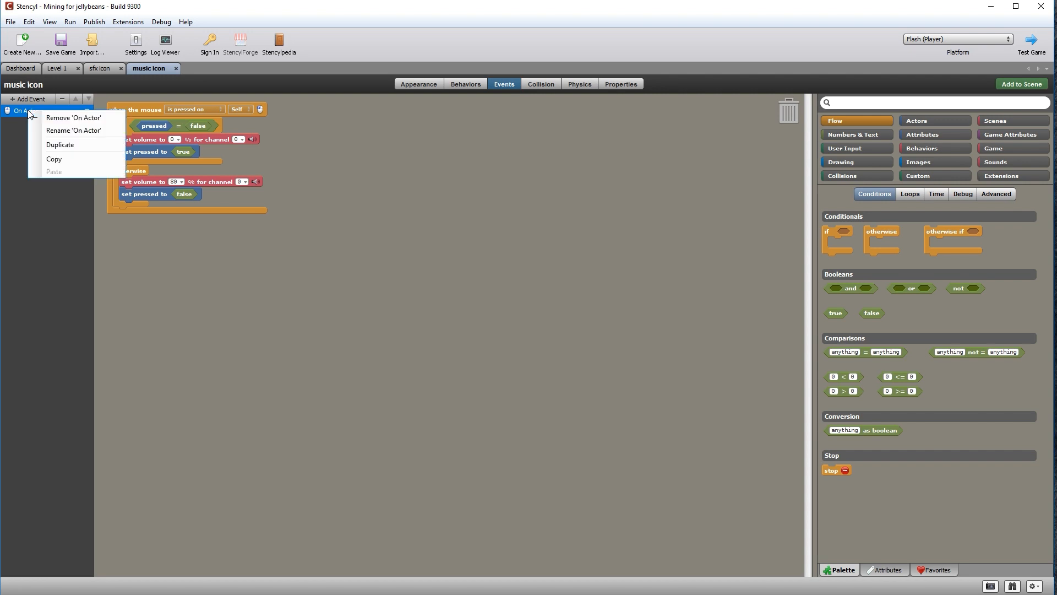
pyautogui.click(57, 159)
pyautogui.click(98, 69)
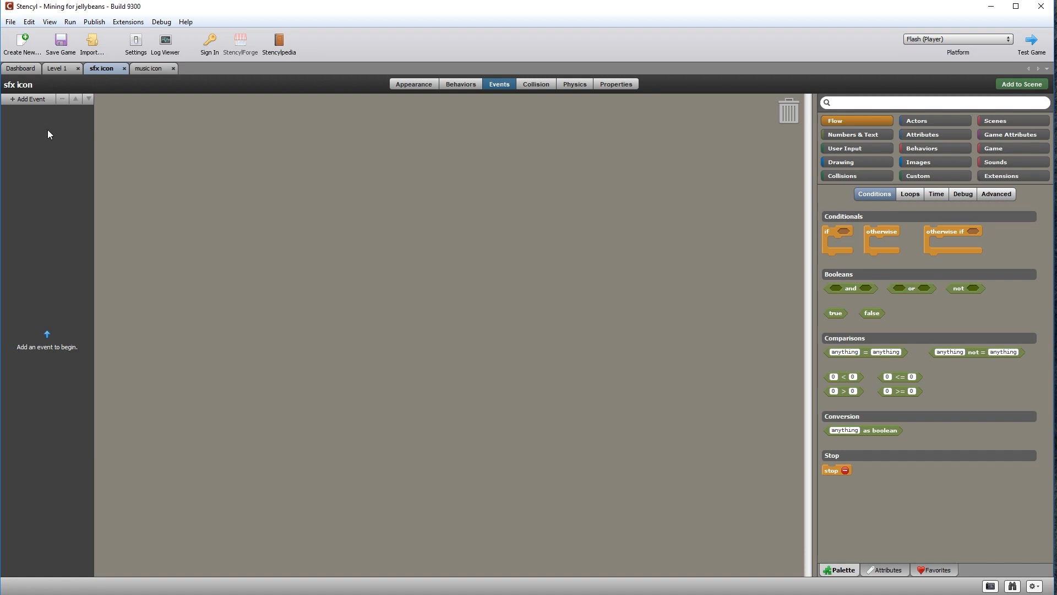
pyautogui.rightClick(28, 130)
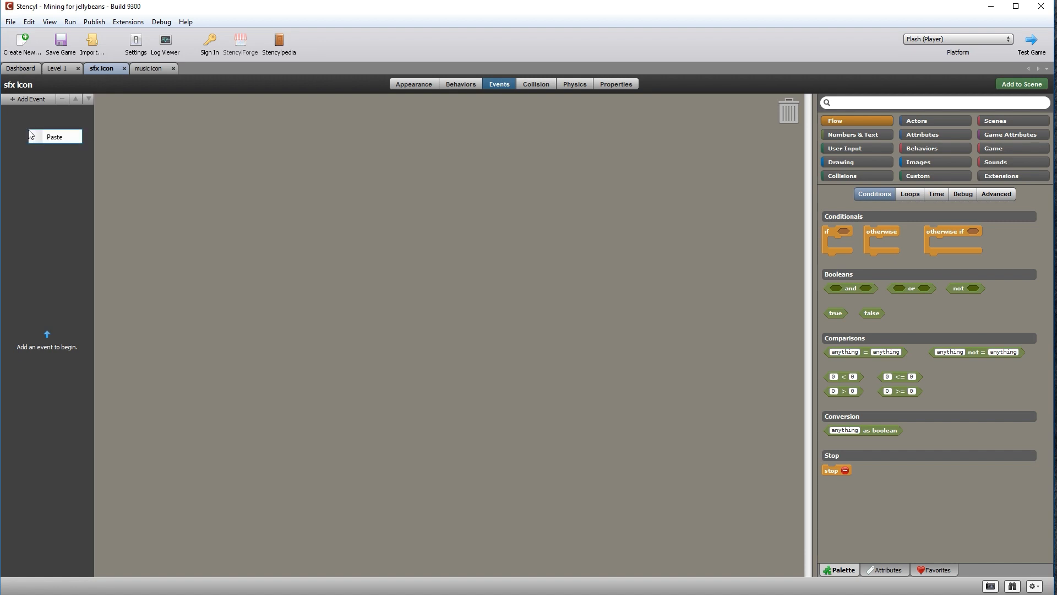
pyautogui.click(61, 138)
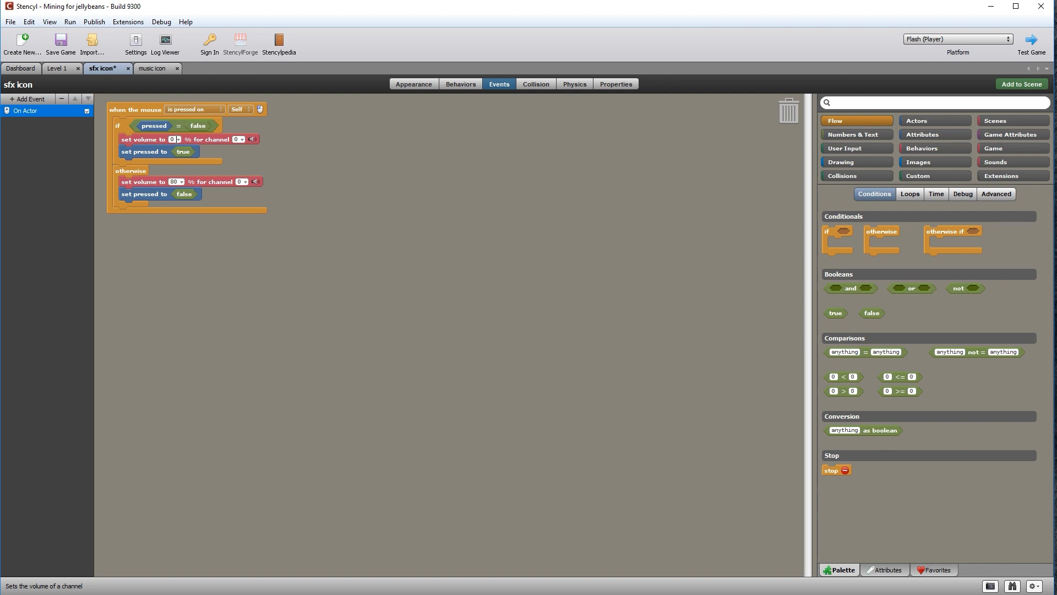
# Set the channel of both volume blocks in the sfx icon's event to 1
pyautogui.click(236, 139)
pyautogui.write('1')
pyautogui.click(241, 182)
pyautogui.write('1')
# Duplicate the 0 % volume block, put both copies in the if block, and set the second one's channel to 2
pyautogui.moveTo(203, 139); pyautogui.dragTo(446, 197)
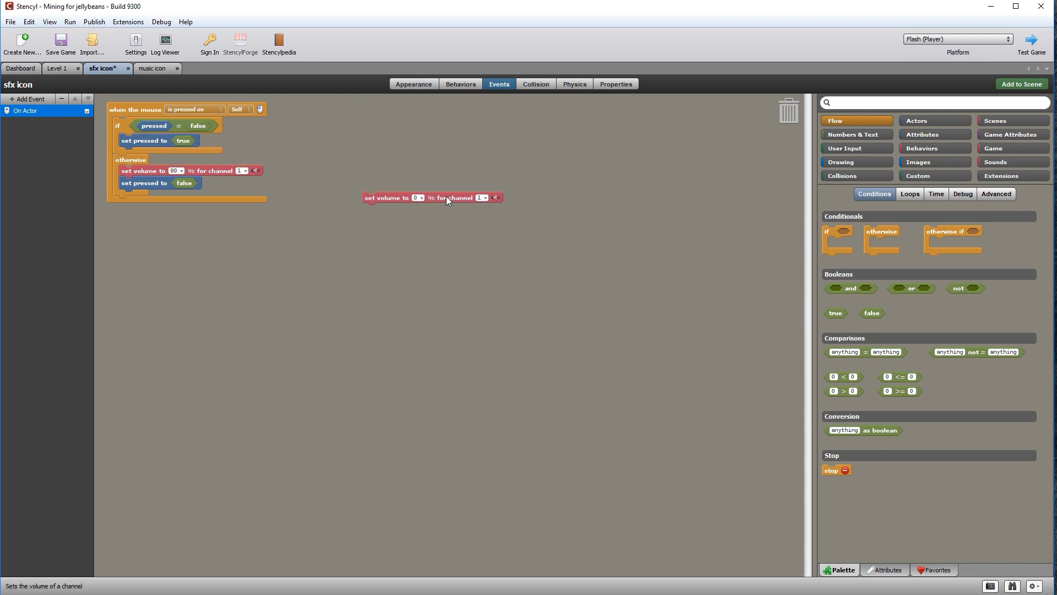
pyautogui.rightClick(444, 198)
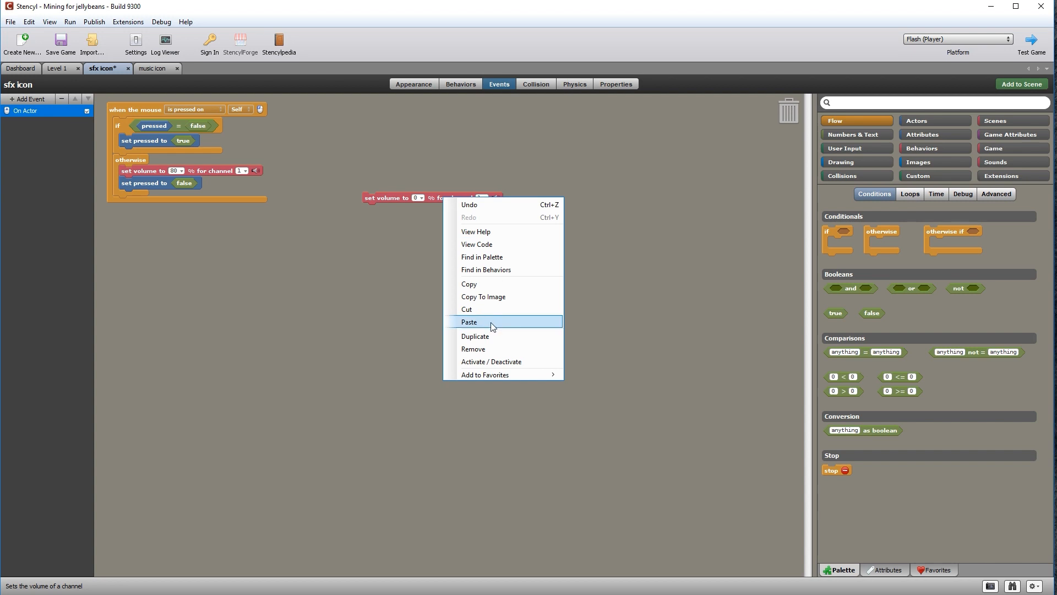
pyautogui.click(490, 336)
pyautogui.click(392, 211)
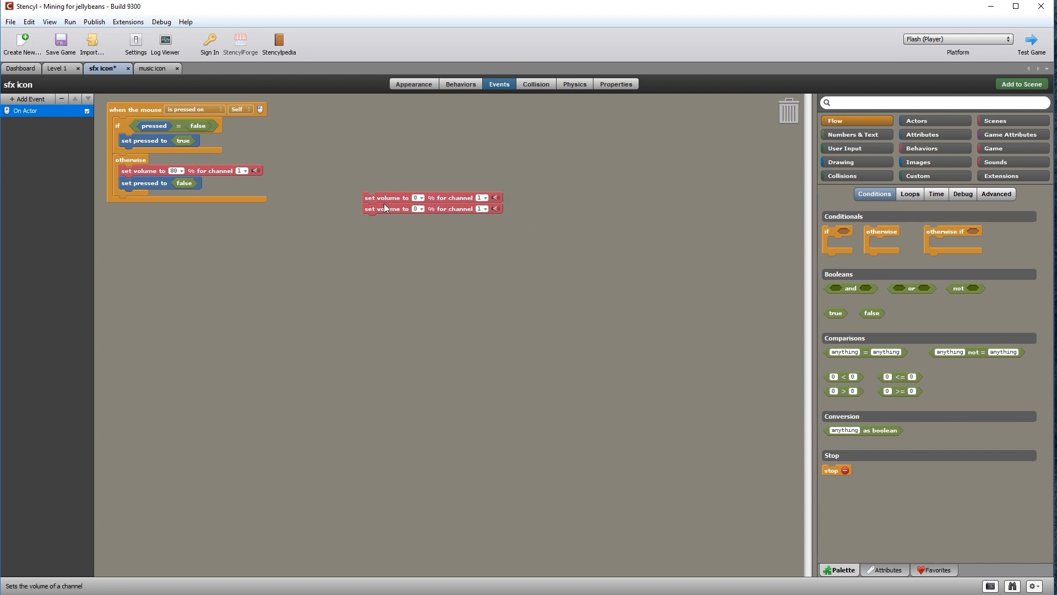
pyautogui.moveTo(375, 196); pyautogui.dragTo(166, 129)
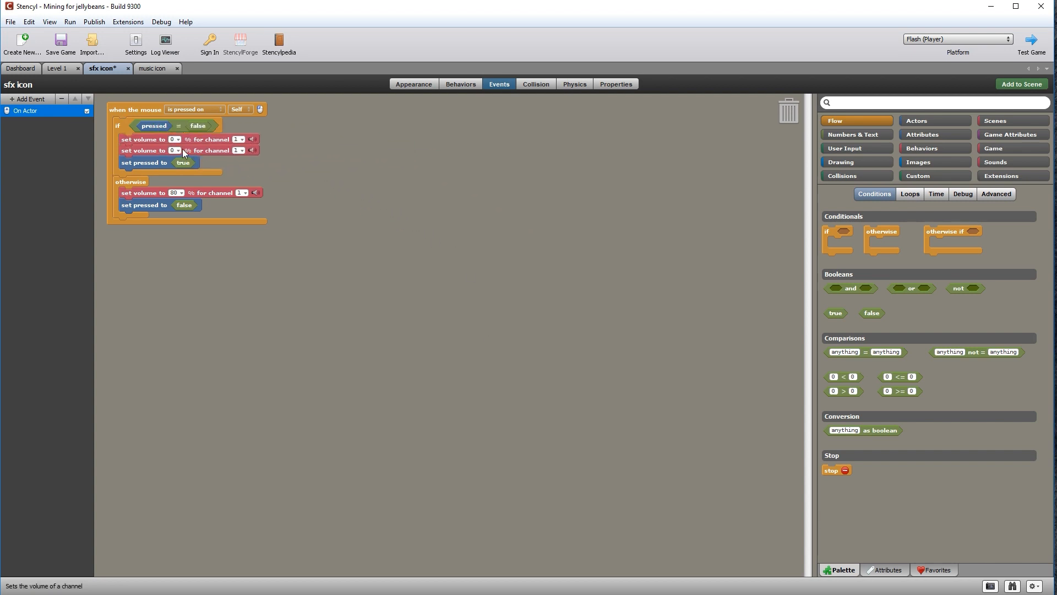
pyautogui.click(236, 150)
pyautogui.write('2')
# Pull the 80 % volume block out of the otherwise block to duplicate it
pyautogui.moveTo(134, 194); pyautogui.dragTo(357, 250)
pyautogui.rightClick(357, 250)
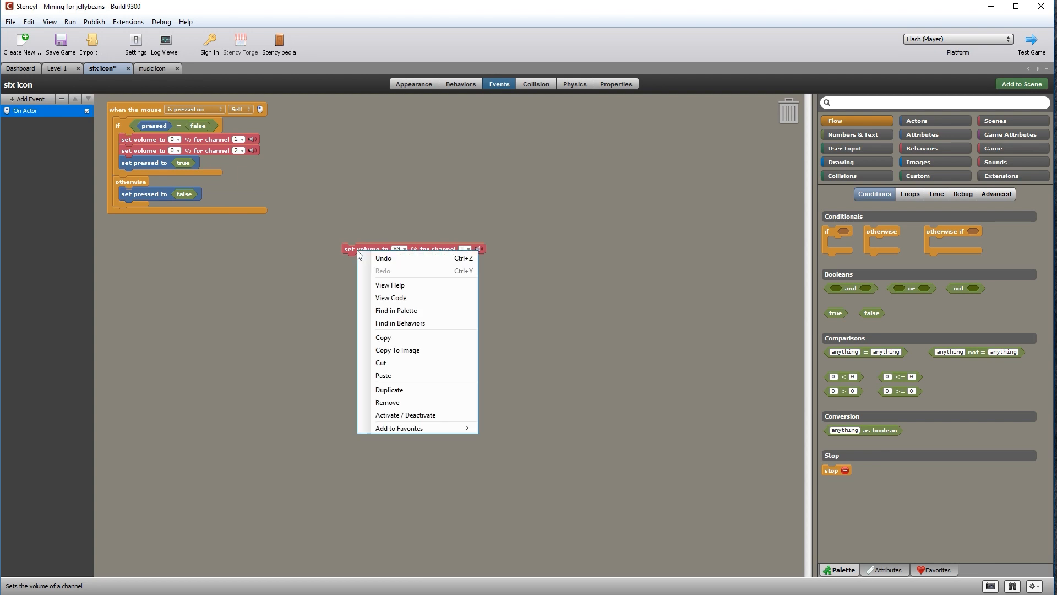
# Duplicate the loose 80% volume block, place both copies in the otherwise branch for channels 1 and 2, and save the game
pyautogui.click(411, 389)
pyautogui.moveTo(385, 283); pyautogui.dragTo(147, 187)
pyautogui.click(240, 203)
pyautogui.write('2')
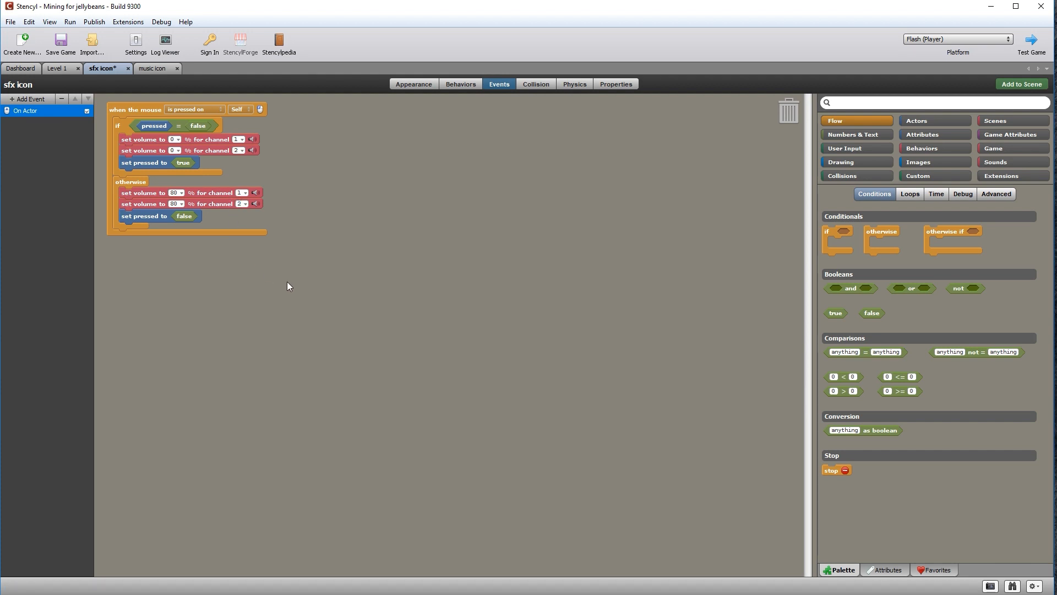
pyautogui.hotkey('ctrl', 's')
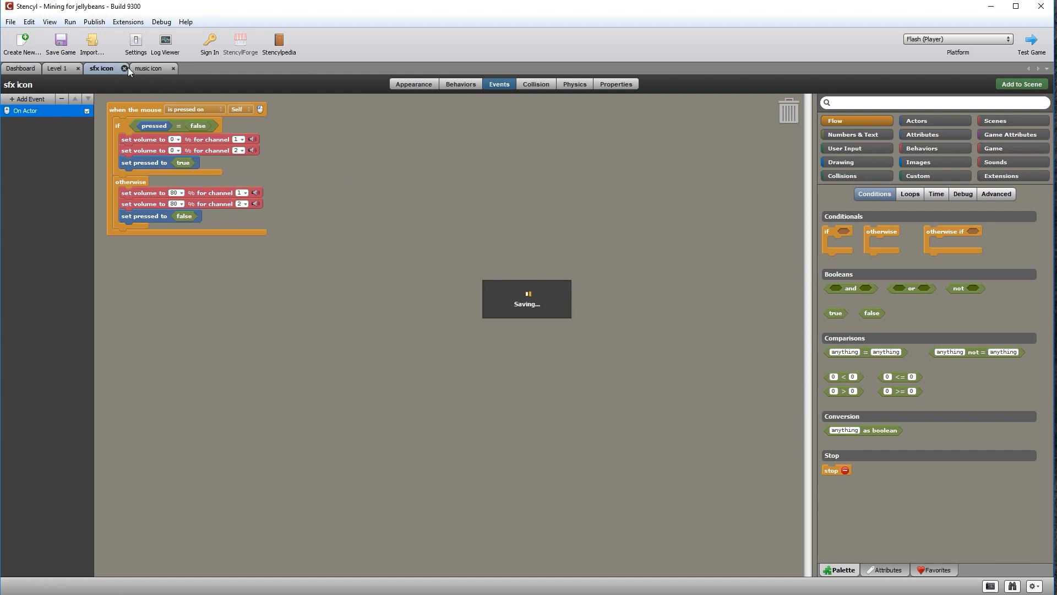
# Close the sfx icon and music icon editors and test the Level 1 scene with its sound icons
pyautogui.click(127, 67)
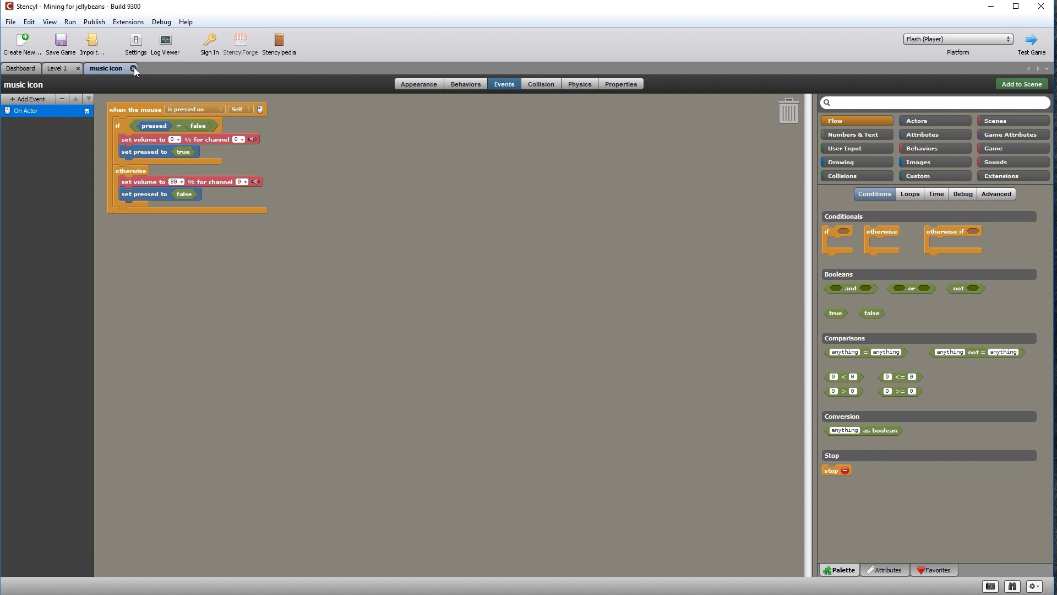
pyautogui.click(131, 67)
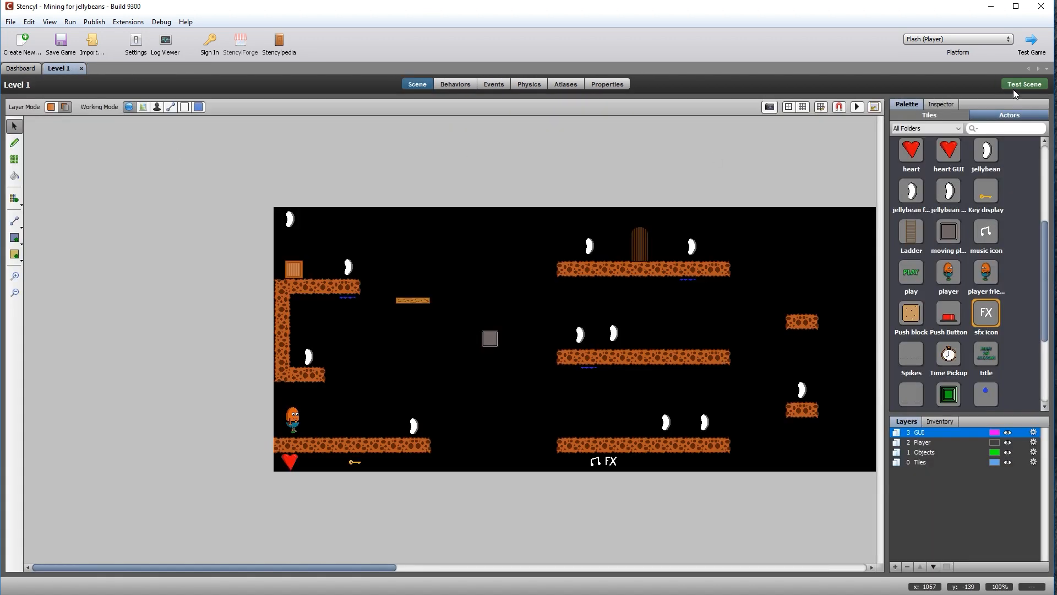
pyautogui.click(1028, 85)
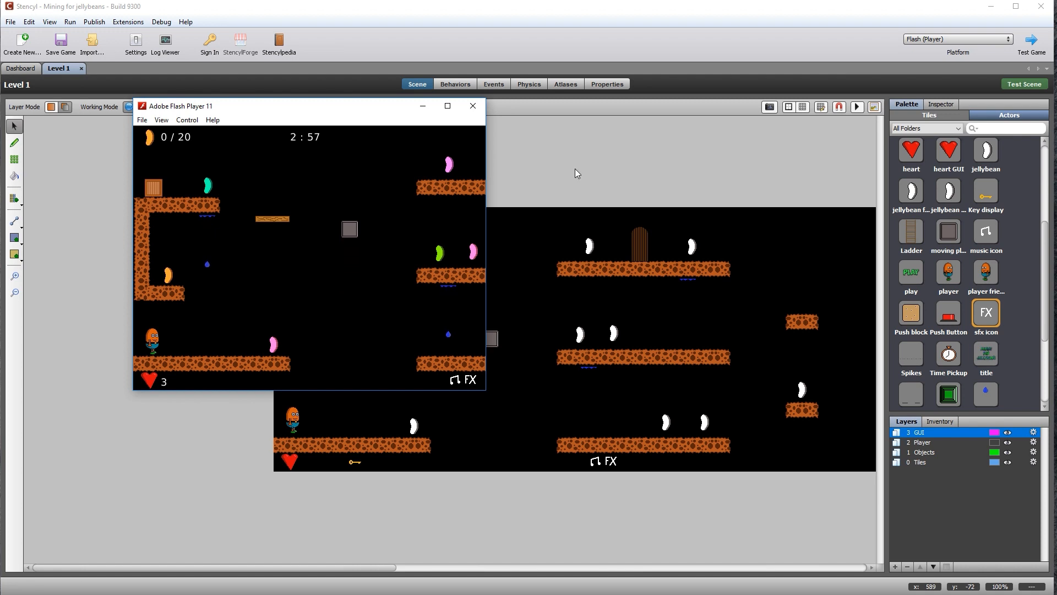
pyautogui.moveTo(258, 111); pyautogui.dragTo(291, 201)
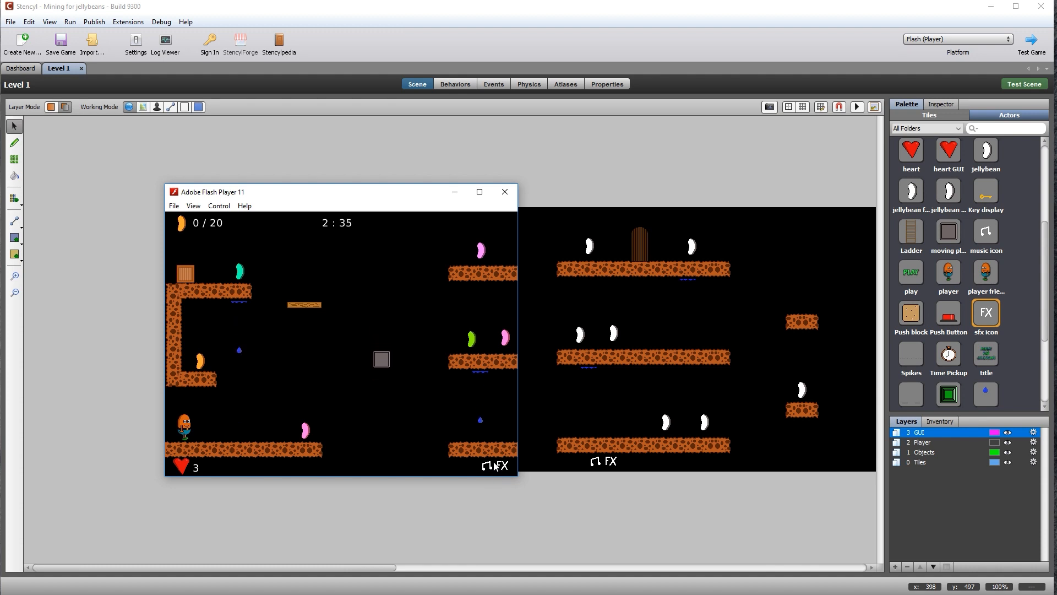
pyautogui.click(505, 191)
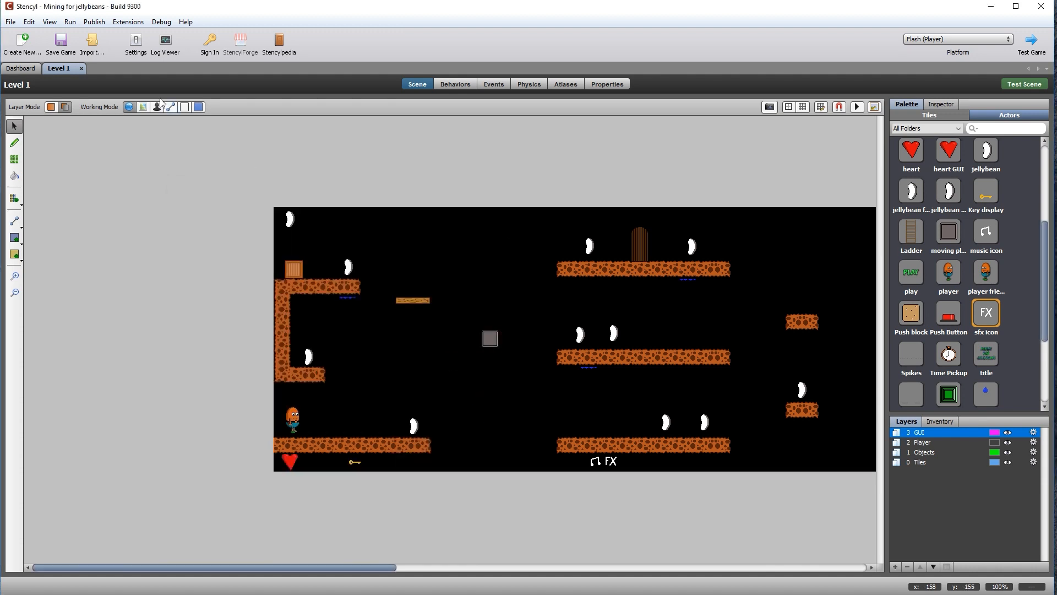
# Review the music icon actor's mouse event and its on and off animations, and look at the project's scenes
pyautogui.click(5, 68)
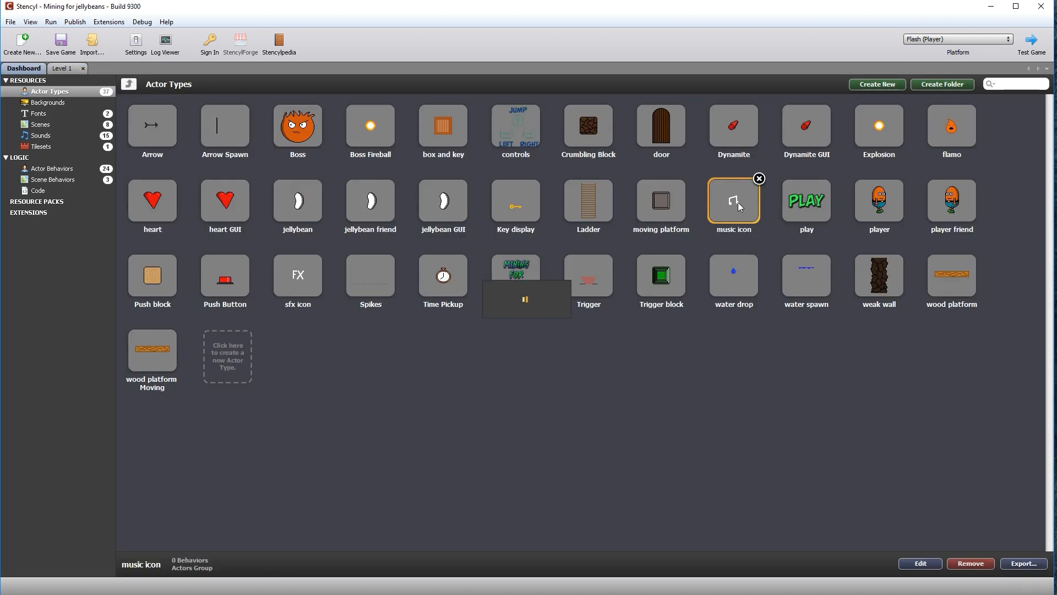
pyautogui.doubleClick(738, 203)
pyautogui.click(504, 86)
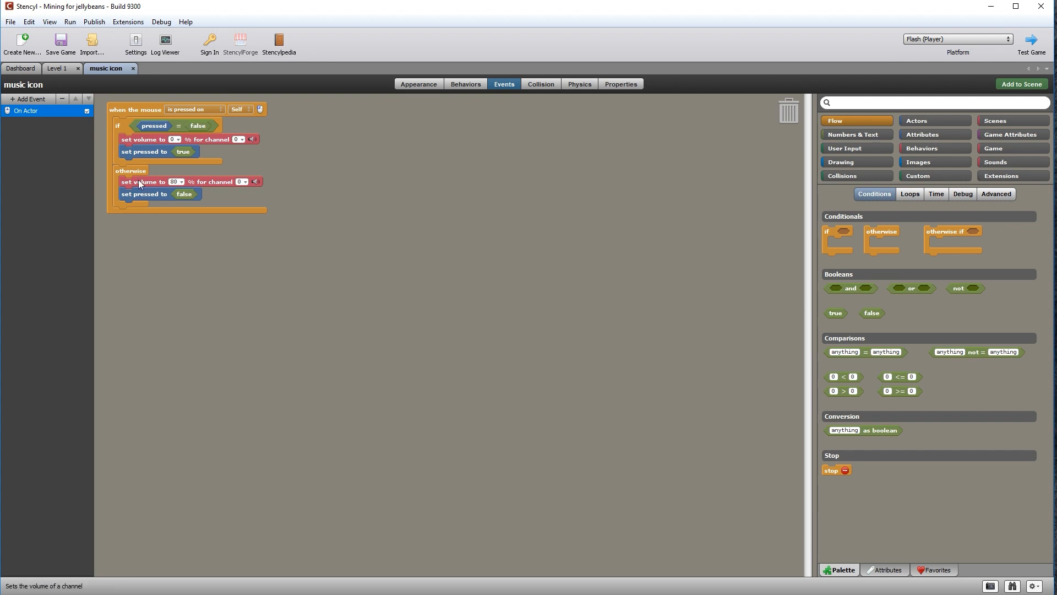
pyautogui.click(410, 86)
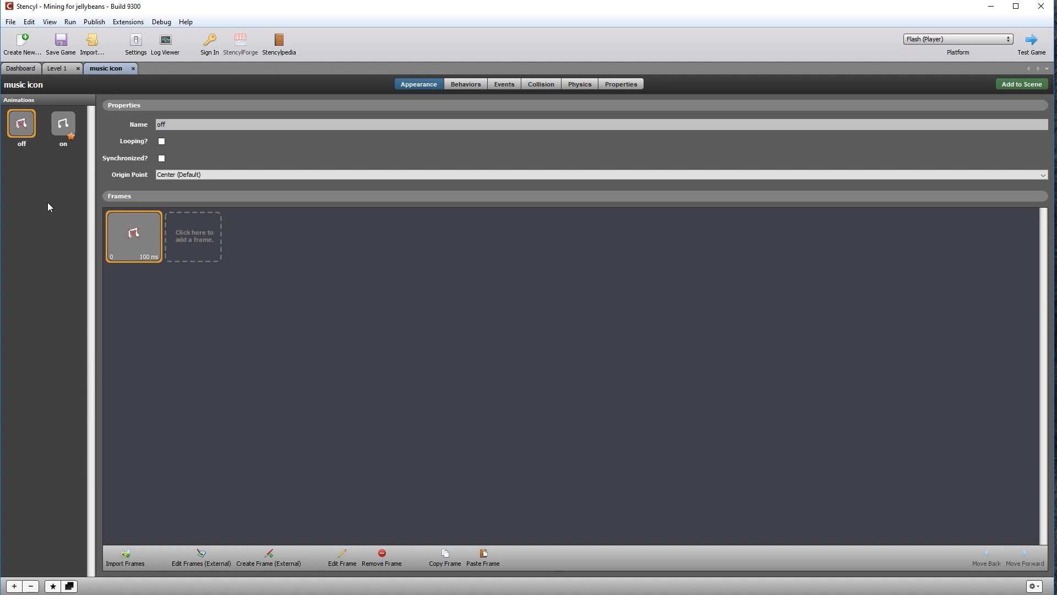
pyautogui.click(31, 69)
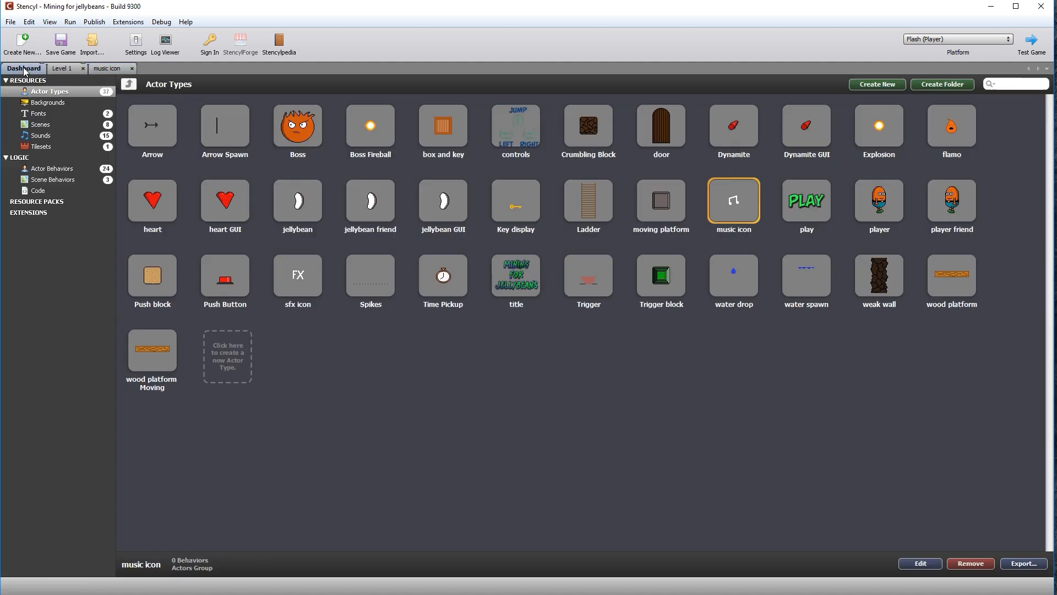
pyautogui.click(41, 124)
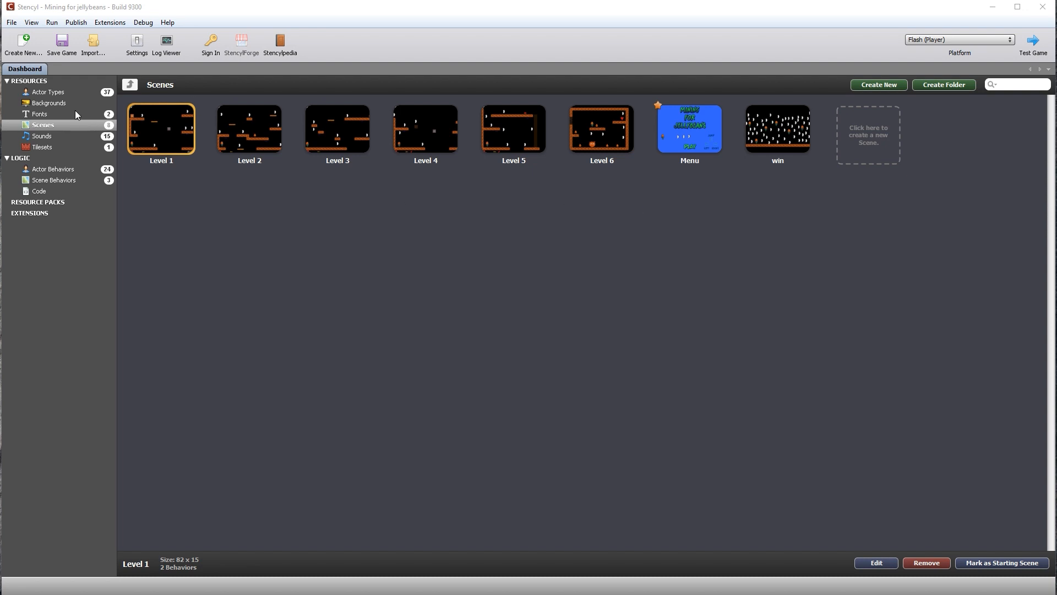
# Return to the actor types and review the door and menu title images in the level select art folder in Downloads
pyautogui.click(51, 91)
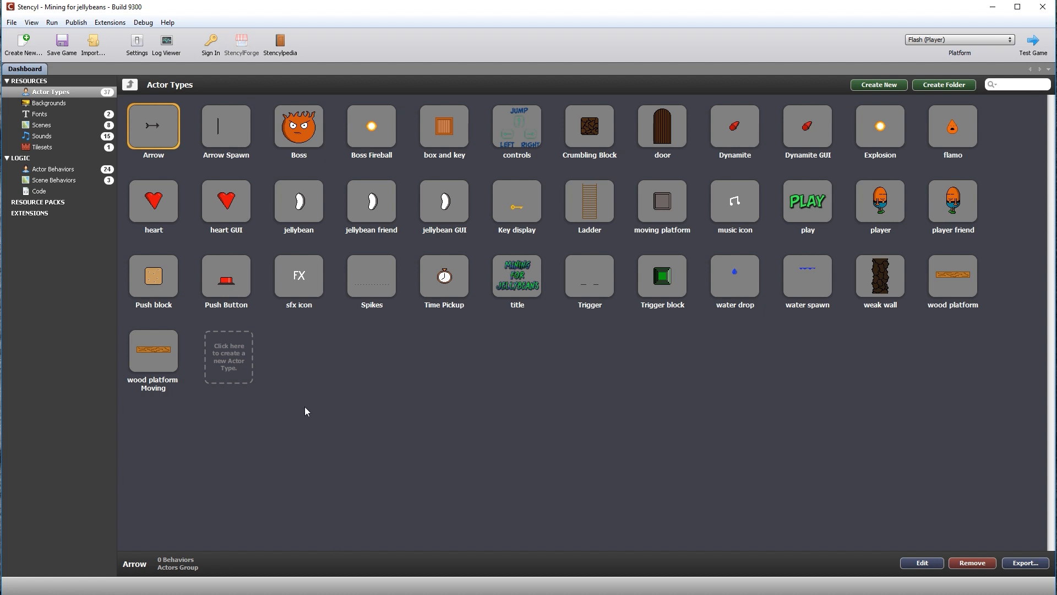
pyautogui.click(380, 591)
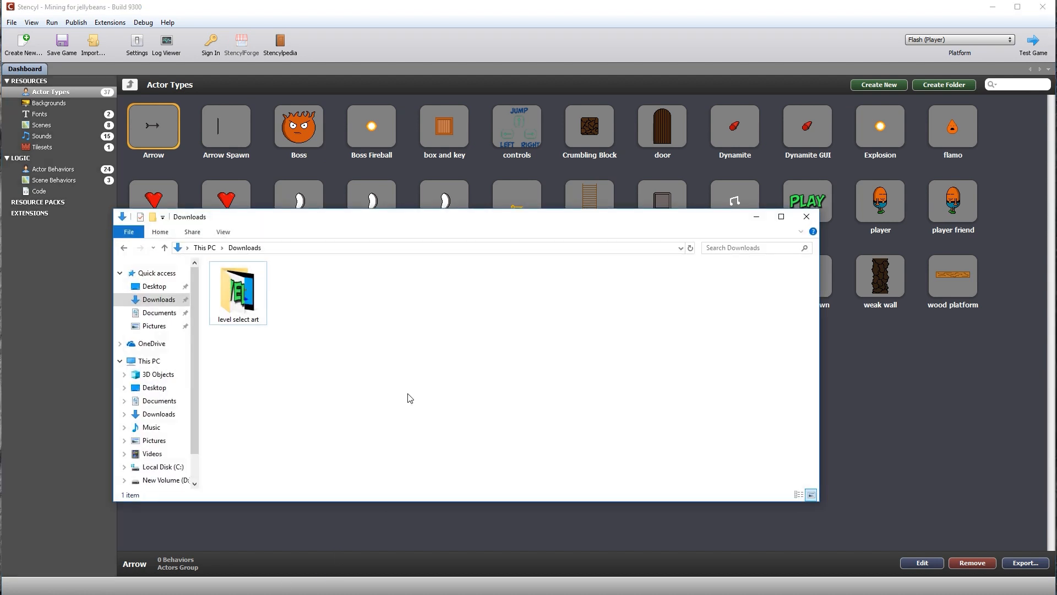
pyautogui.doubleClick(238, 295)
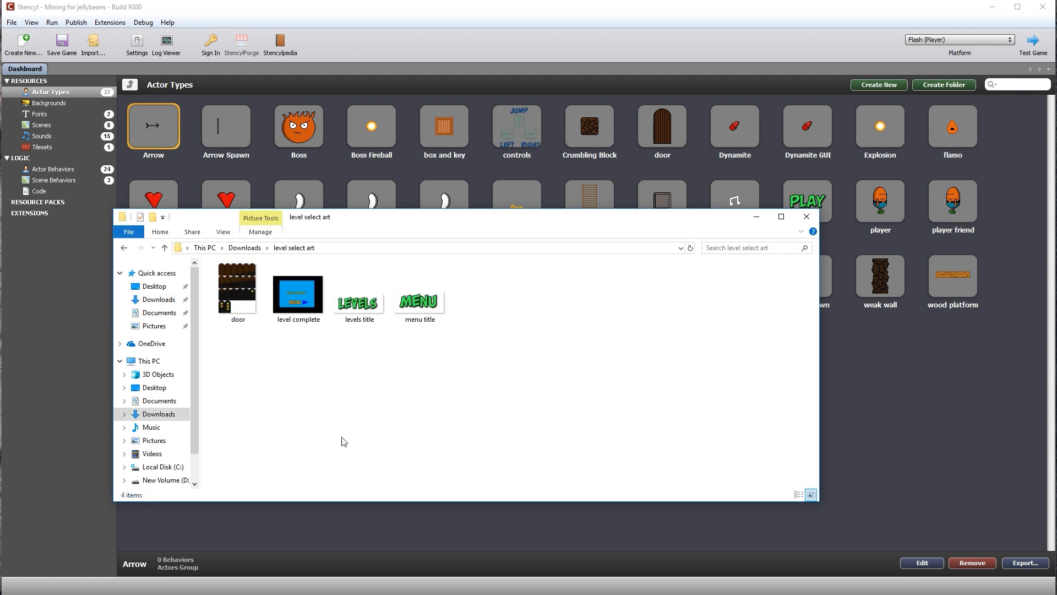
pyautogui.click(233, 323)
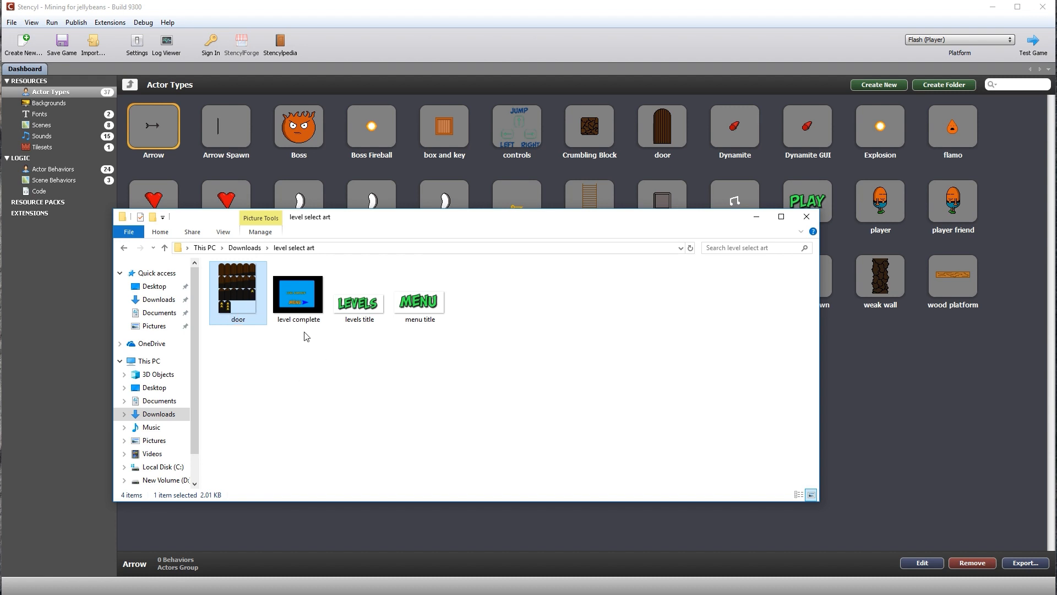
pyautogui.click(417, 333)
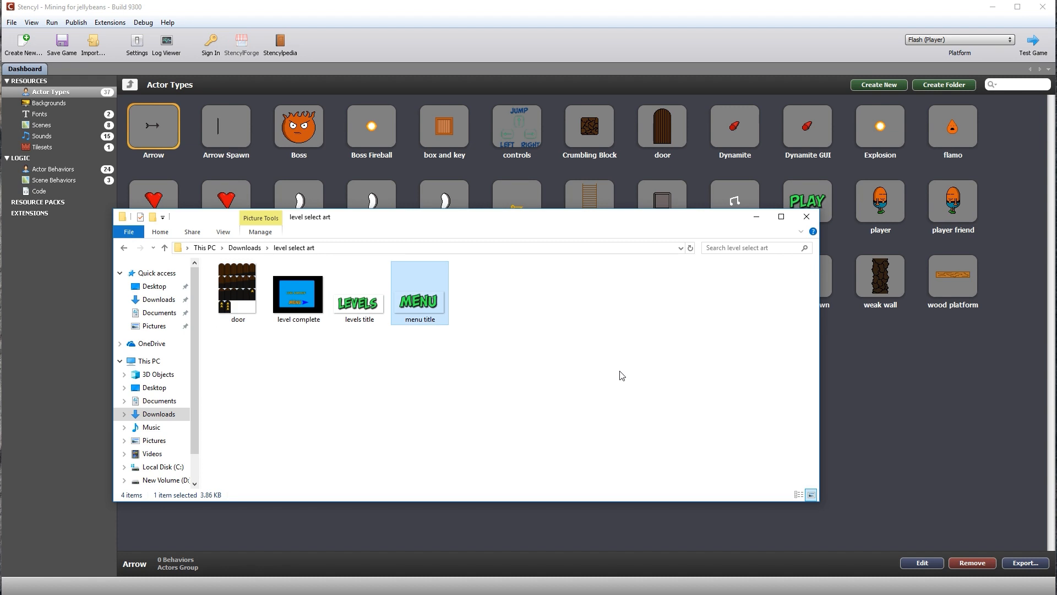
pyautogui.click(757, 219)
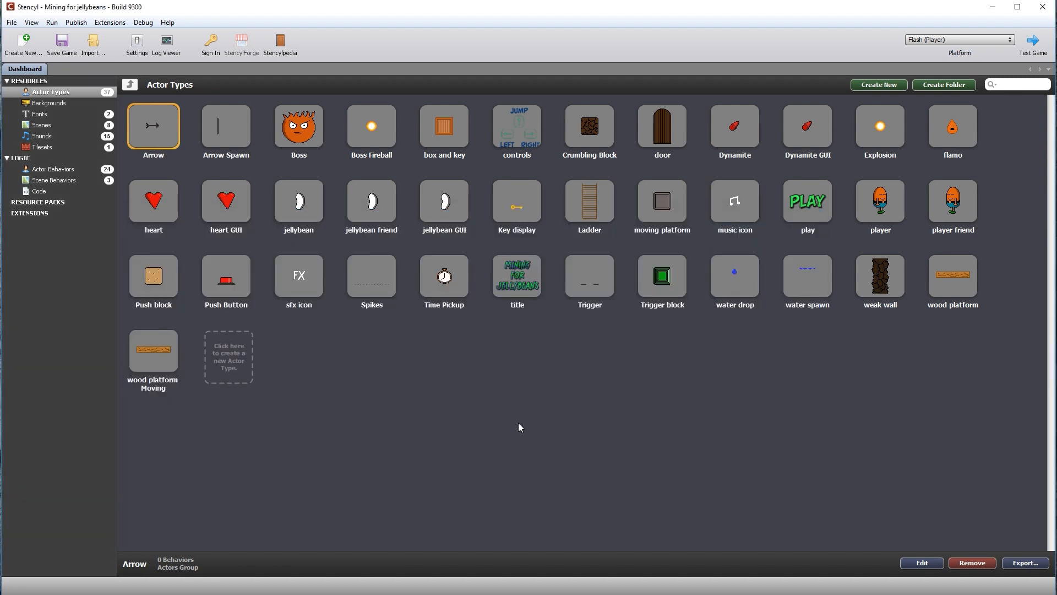
# Create an actor type named door menu and add an empty animation to it
pyautogui.click(230, 355)
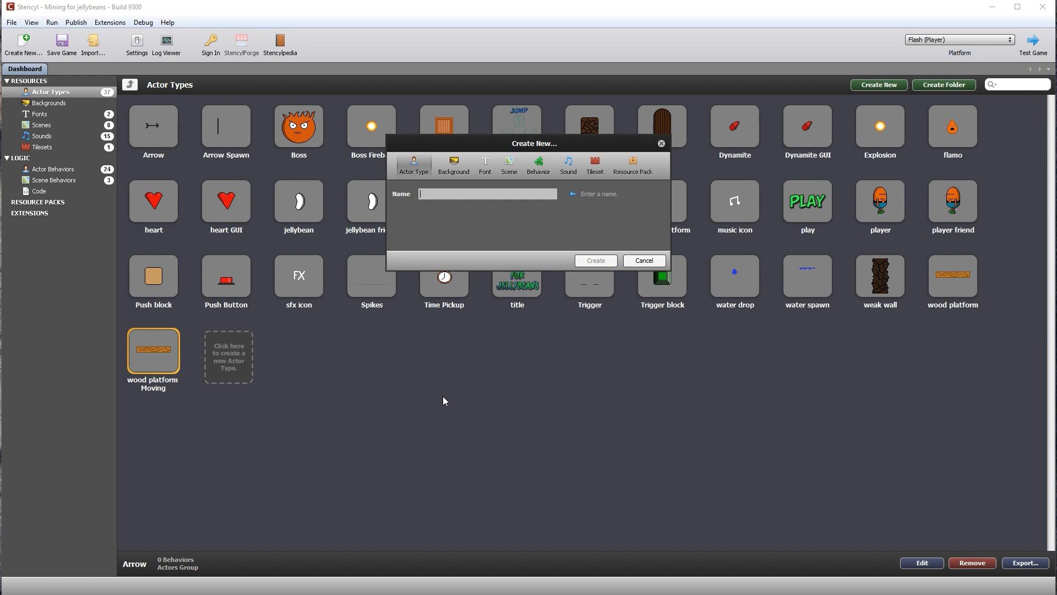
pyautogui.write('door menu')
pyautogui.click(603, 265)
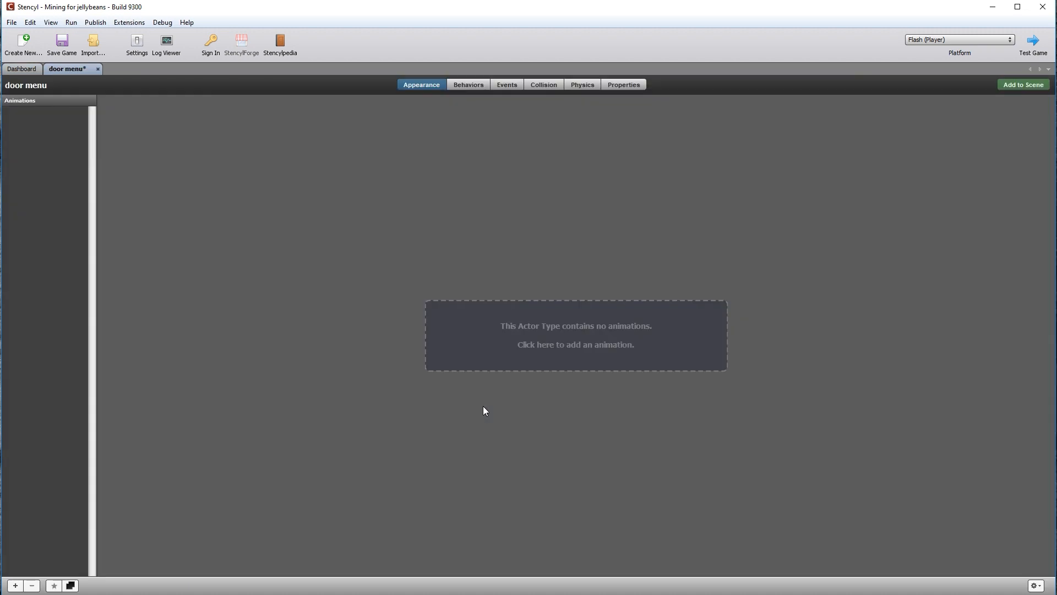
pyautogui.click(533, 343)
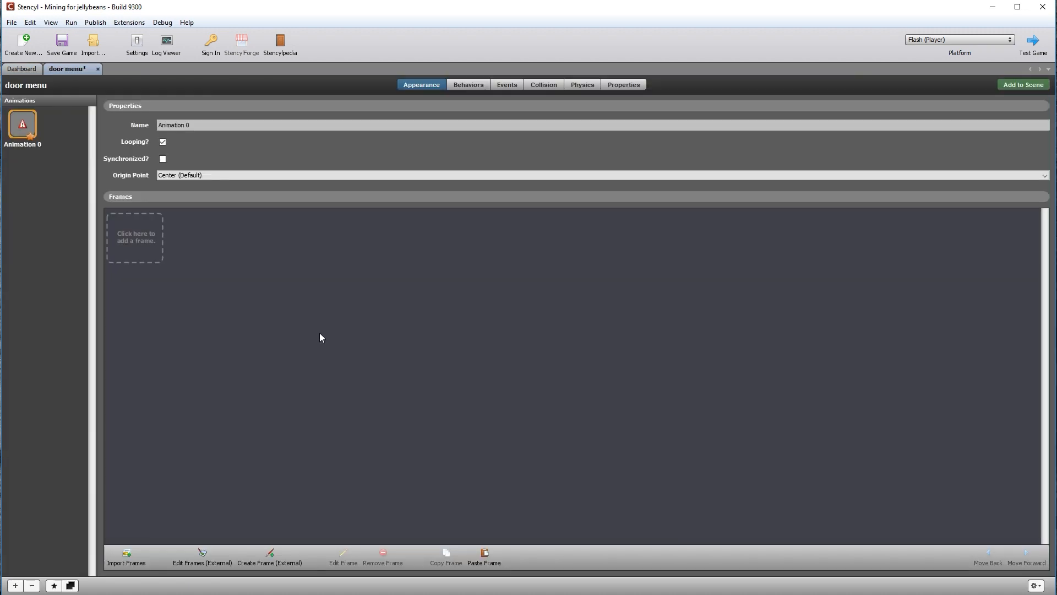
# Import the door image from the level select art folder as animation frames, split into 6 columns and 4 rows
pyautogui.click(137, 237)
pyautogui.click(350, 189)
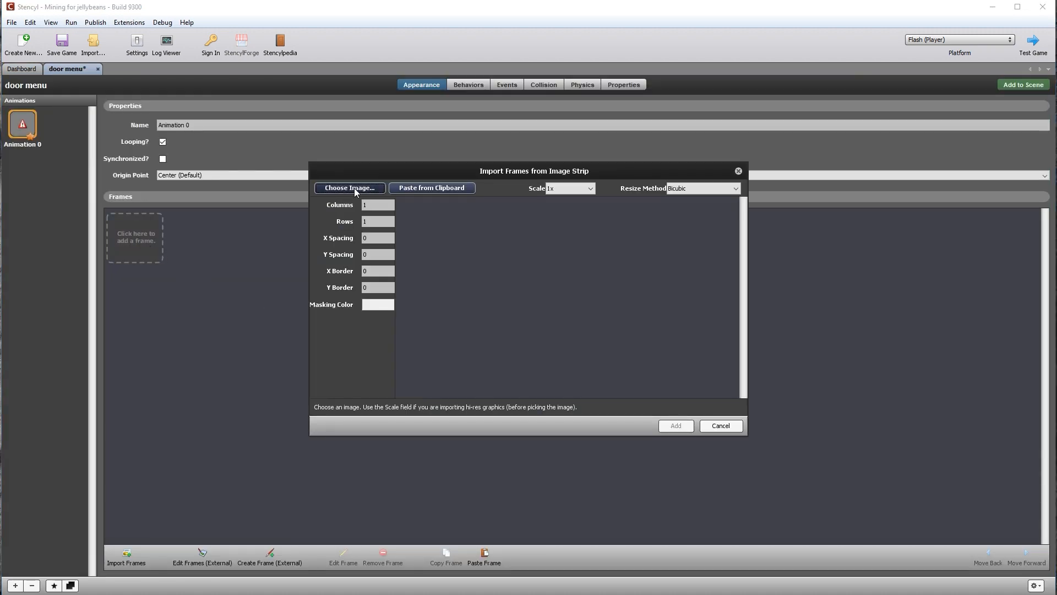
pyautogui.click(225, 189)
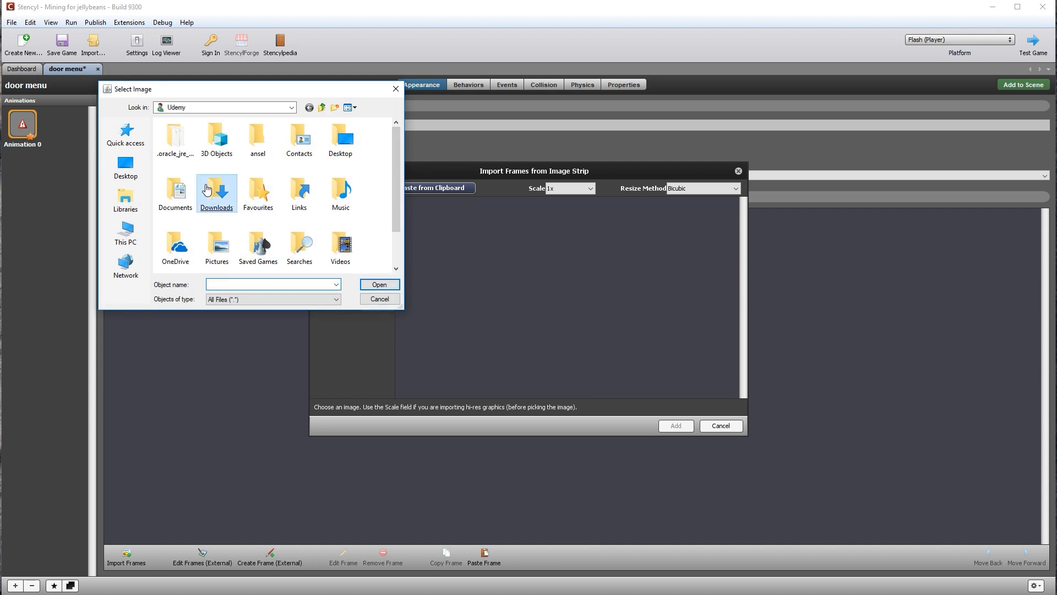
pyautogui.doubleClick(226, 184)
pyautogui.doubleClick(184, 152)
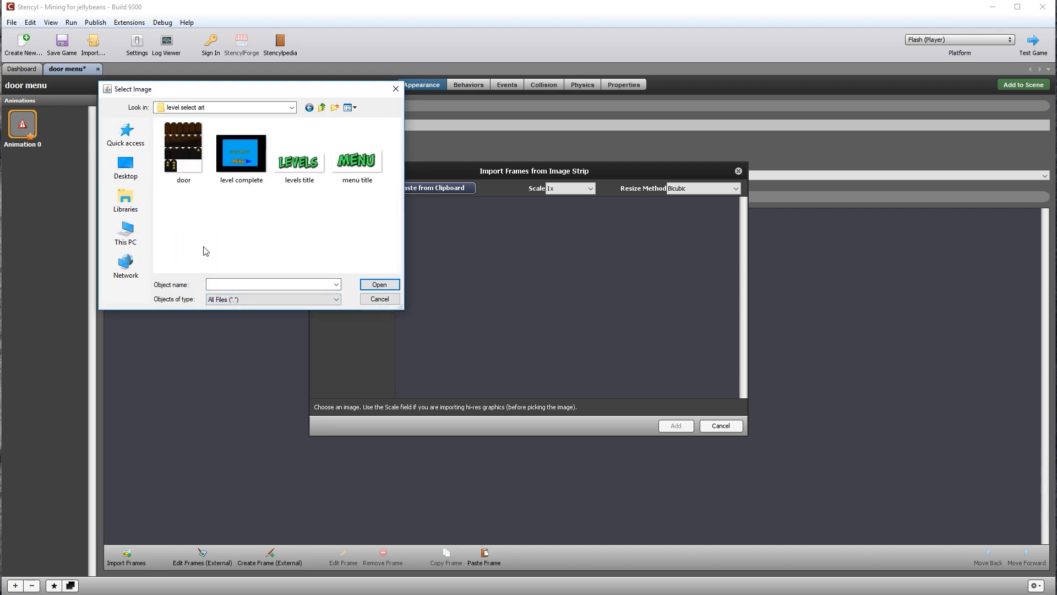
pyautogui.doubleClick(180, 142)
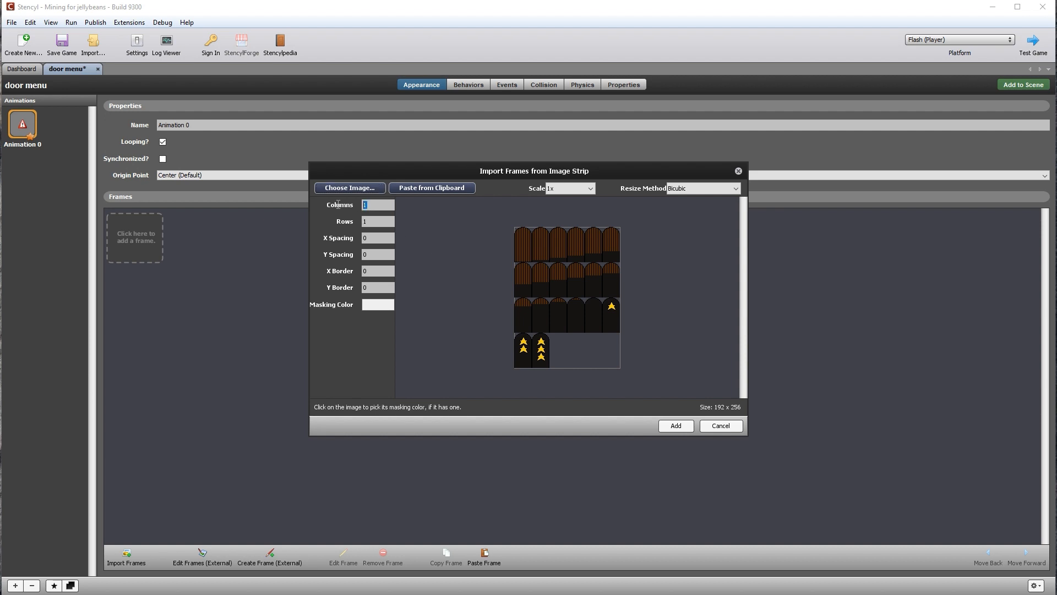
pyautogui.write('6')
pyautogui.write('4')
pyautogui.click(677, 426)
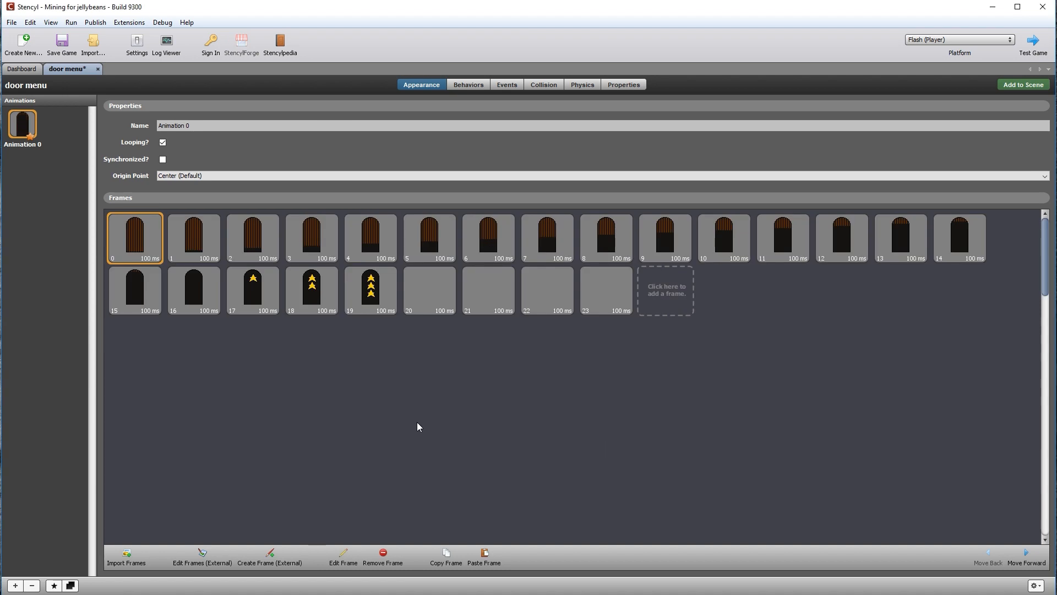
# Remove the door-opening frames 1 to 15 from the animation
pyautogui.click(197, 238)
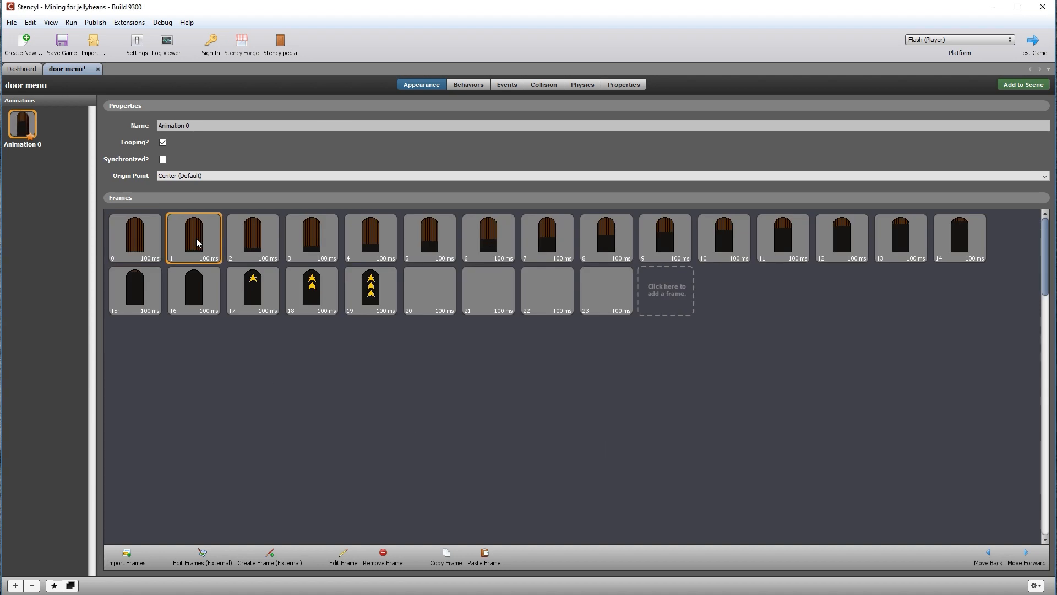
pyautogui.keyDown('shift'); pyautogui.click(139, 300); pyautogui.keyUp('shift')
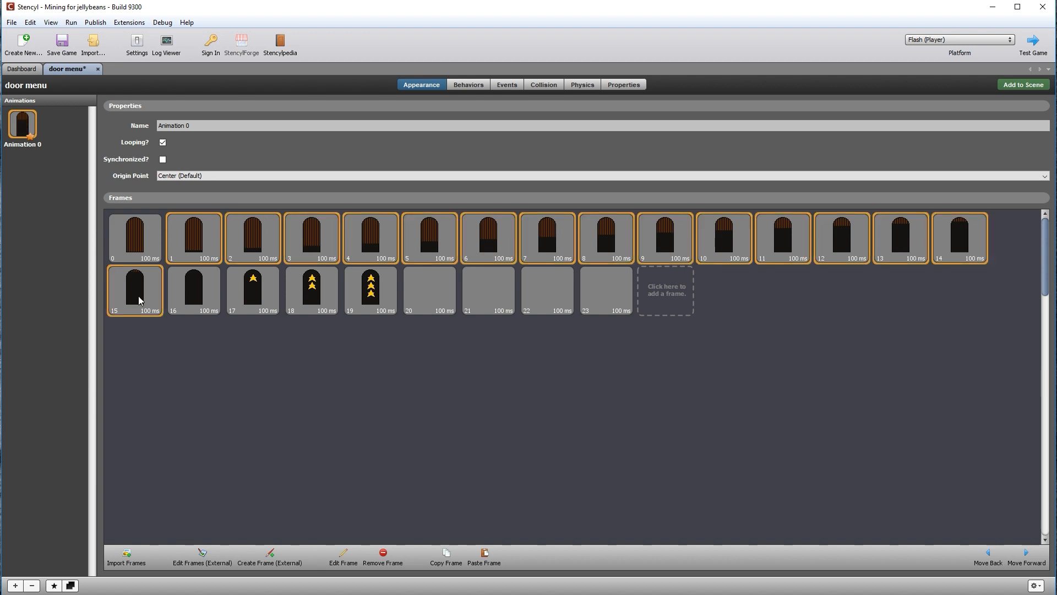
pyautogui.click(383, 557)
pyautogui.click(576, 333)
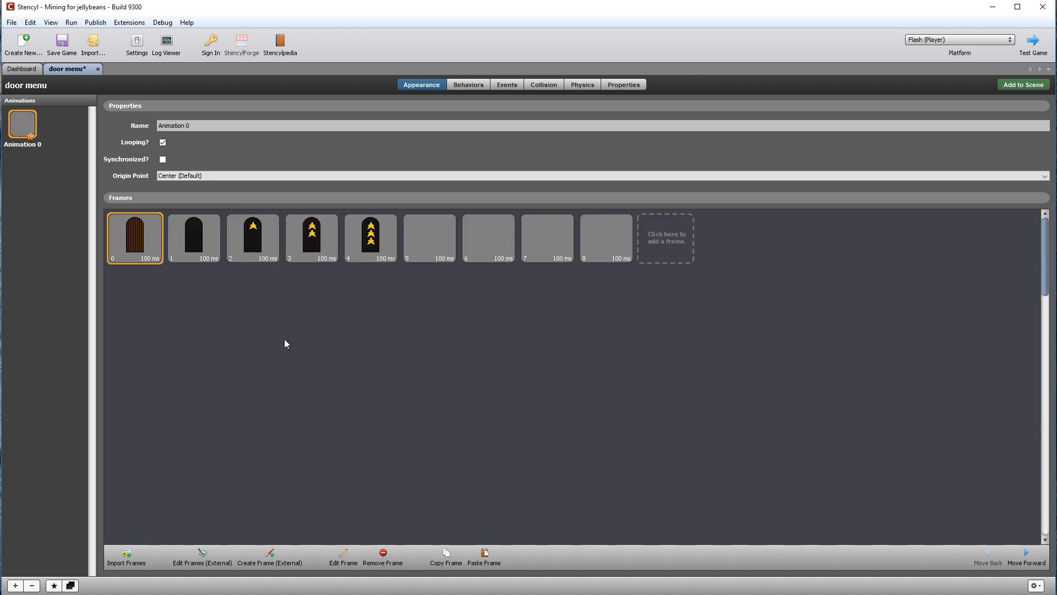
# Remove the four empty frames 5 to 8 at the end of the animation
pyautogui.click(432, 245)
pyautogui.keyDown('shift'); pyautogui.click(593, 239); pyautogui.keyUp('shift')
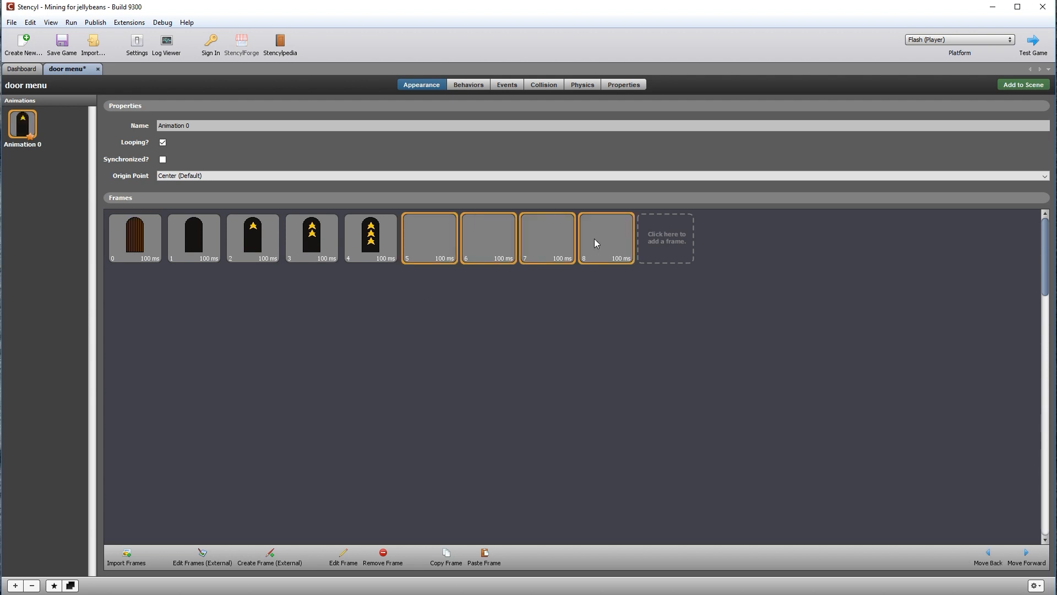
pyautogui.click(383, 560)
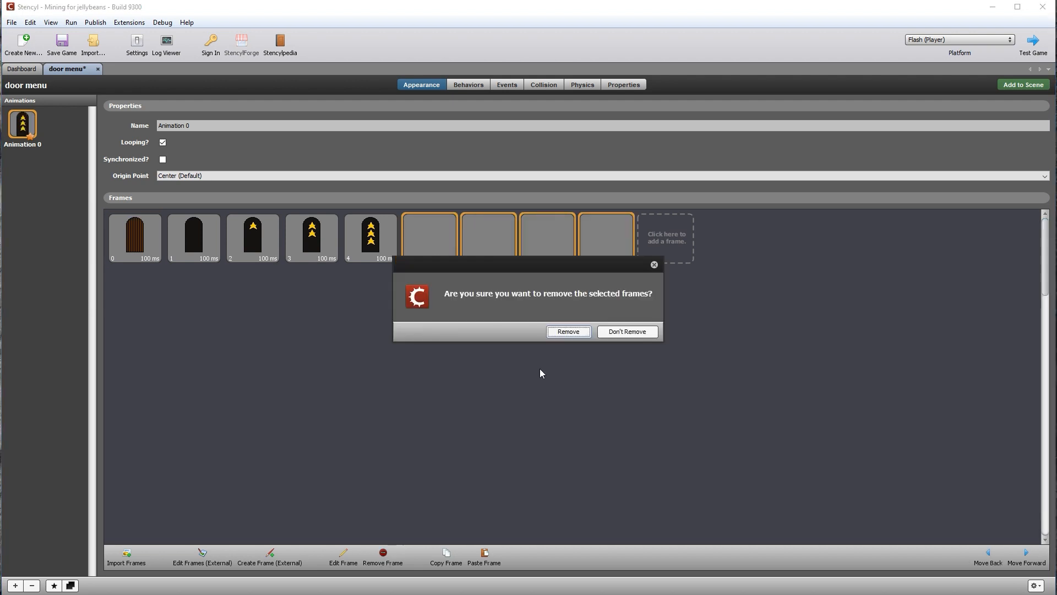
pyautogui.click(573, 333)
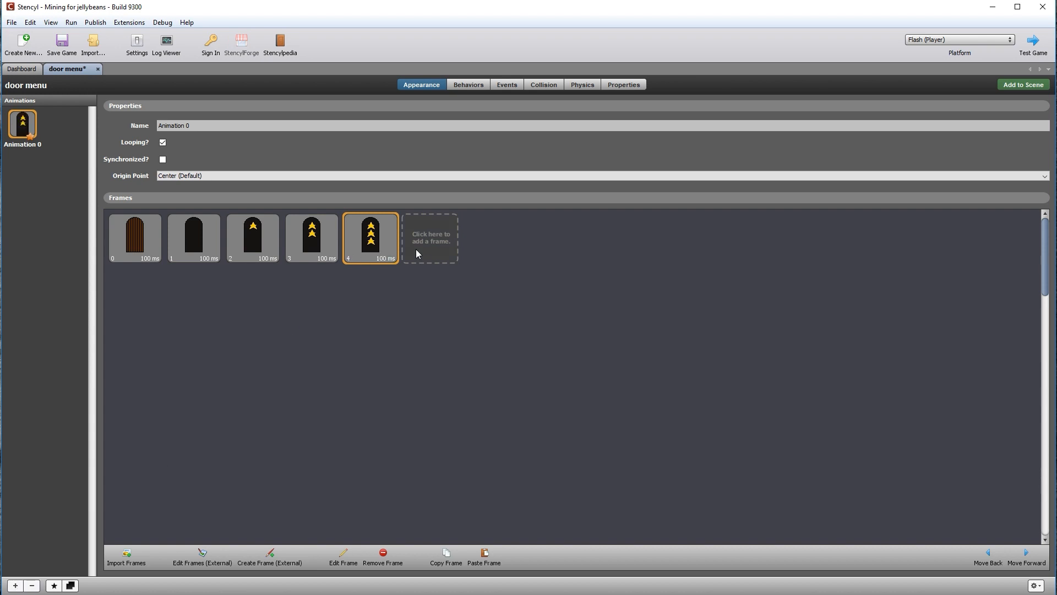
# Move the three-arrow door frame out of the first animation into a new second animation
pyautogui.click(17, 585)
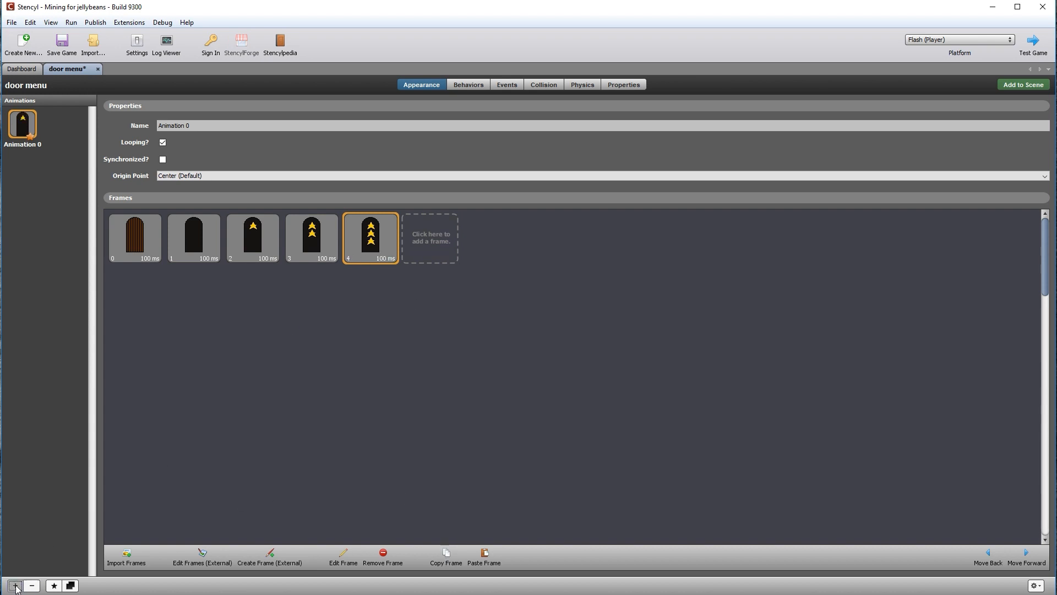
pyautogui.click(484, 556)
pyautogui.click(22, 125)
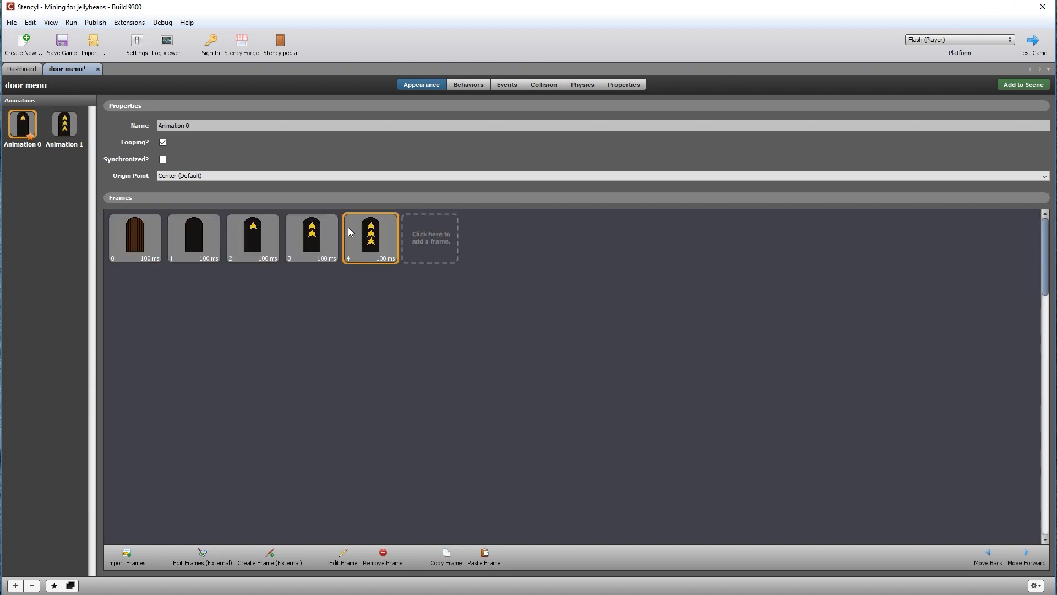
pyautogui.click(387, 559)
pyautogui.click(549, 332)
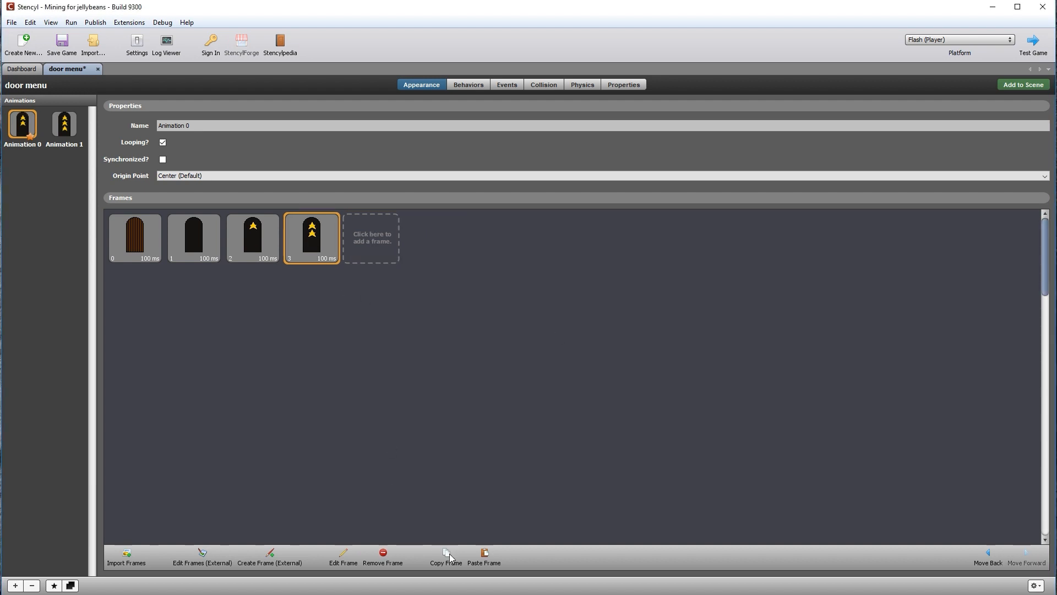
# Move the two-arrow door frame out of the first animation into a new third animation
pyautogui.click(22, 585)
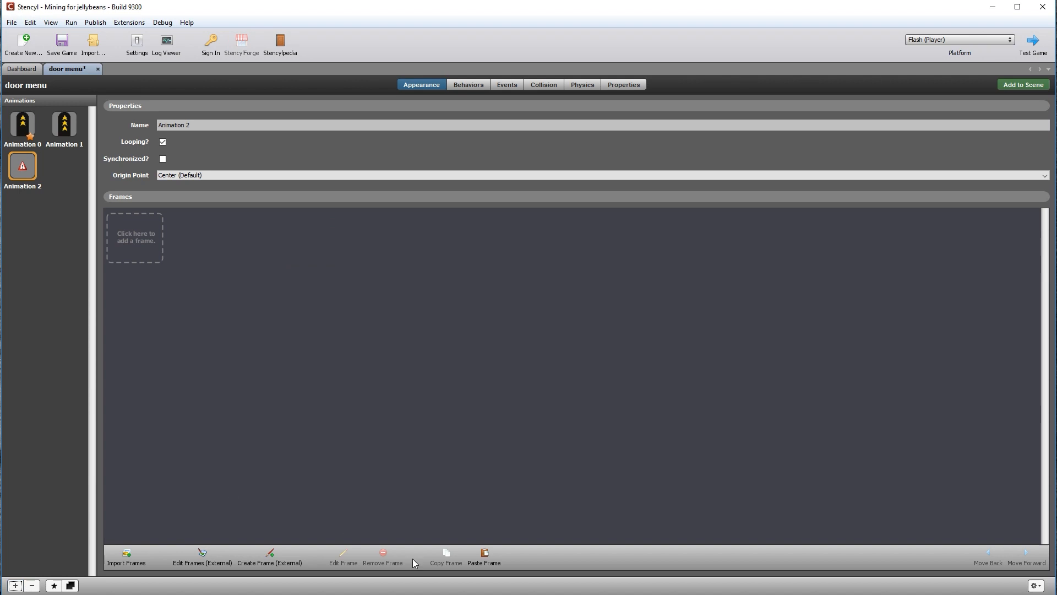
pyautogui.click(483, 553)
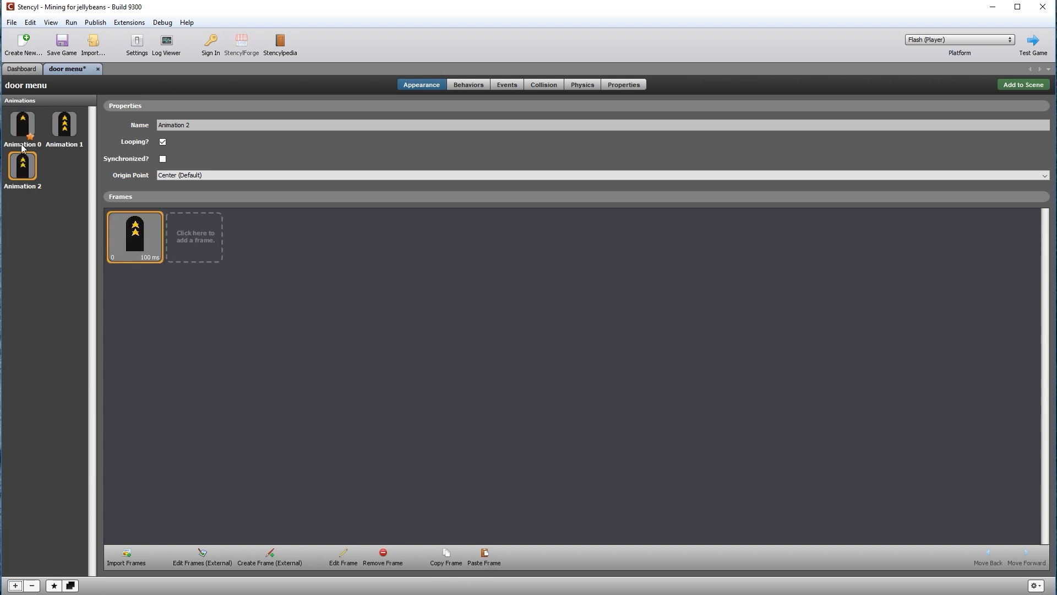
pyautogui.click(26, 125)
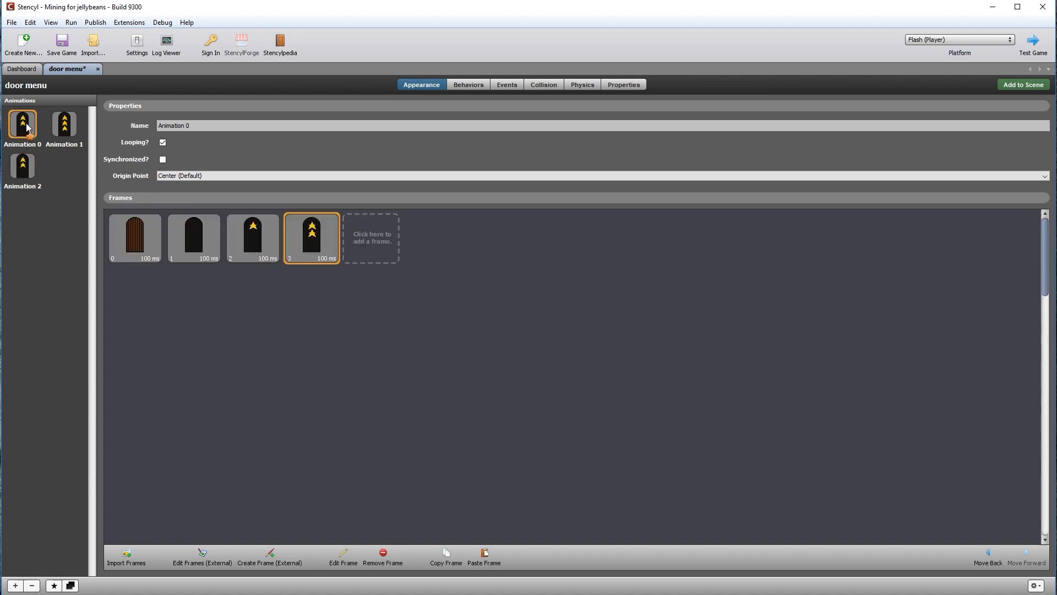
pyautogui.click(383, 555)
pyautogui.click(545, 332)
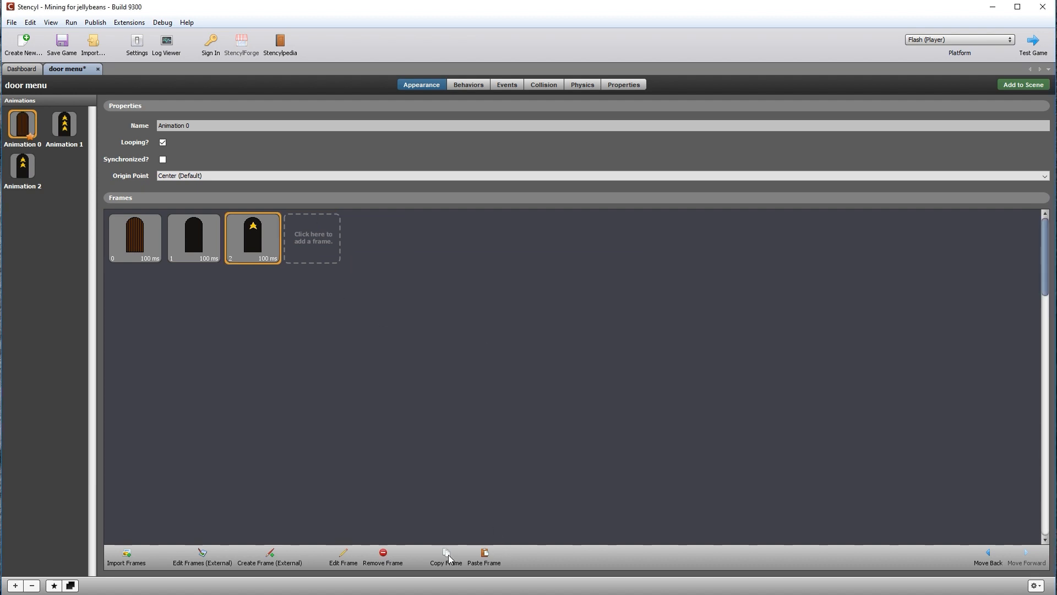
# Move the one-arrow door frame out of the first animation into a new fourth animation
pyautogui.click(13, 585)
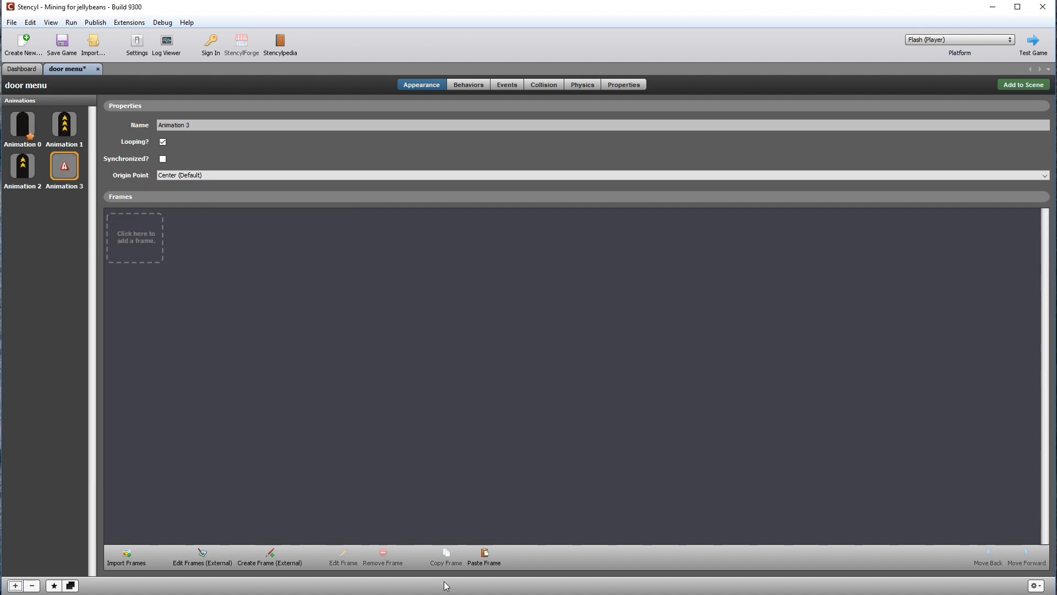
pyautogui.click(485, 556)
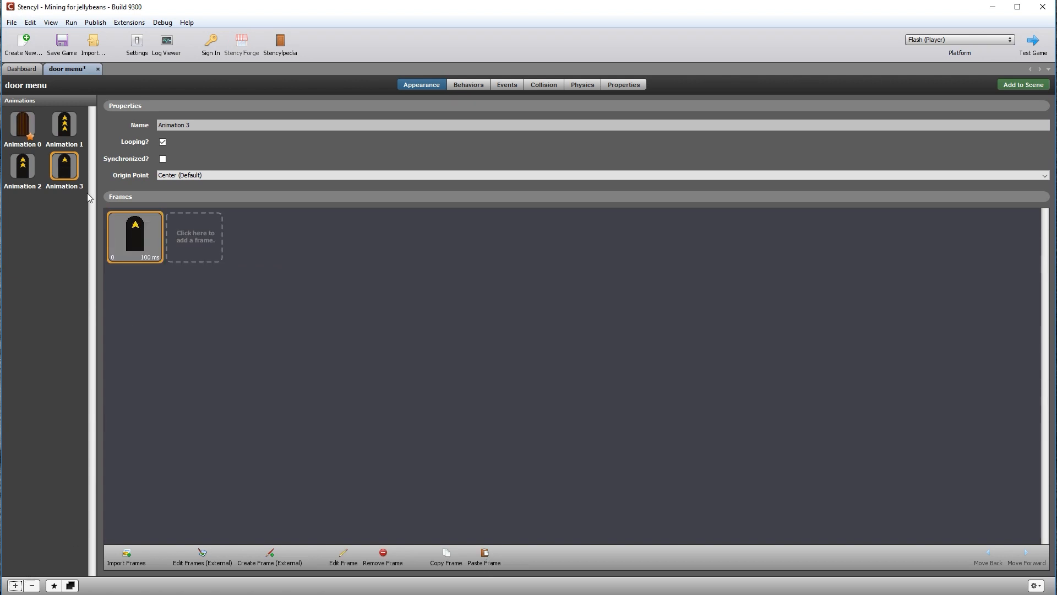
pyautogui.click(23, 126)
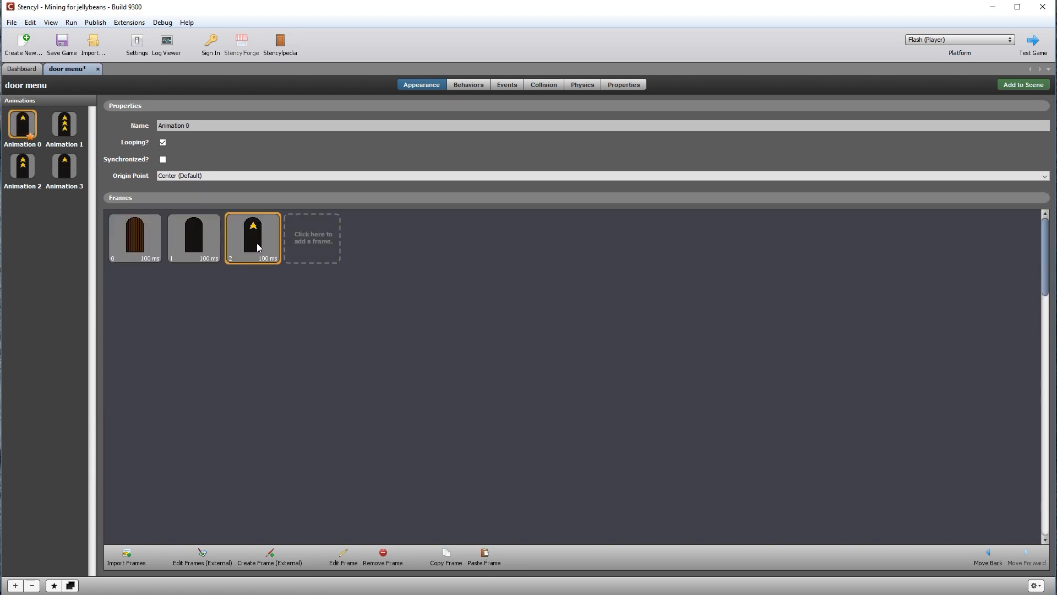
pyautogui.click(382, 553)
pyautogui.click(550, 332)
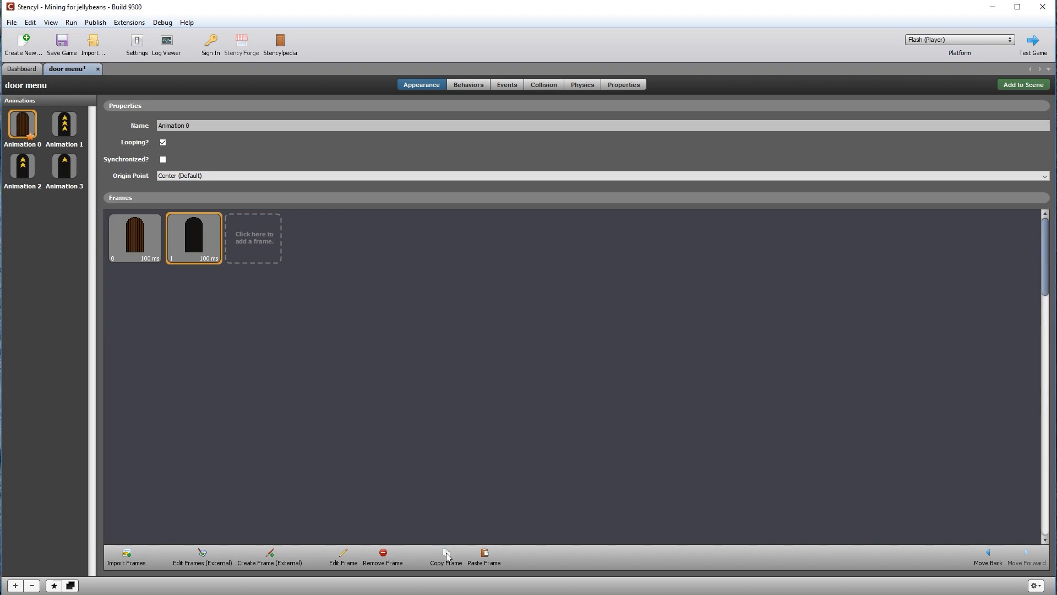
# Move the plain black doorway frame out of the first animation into a new fifth animation
pyautogui.click(16, 586)
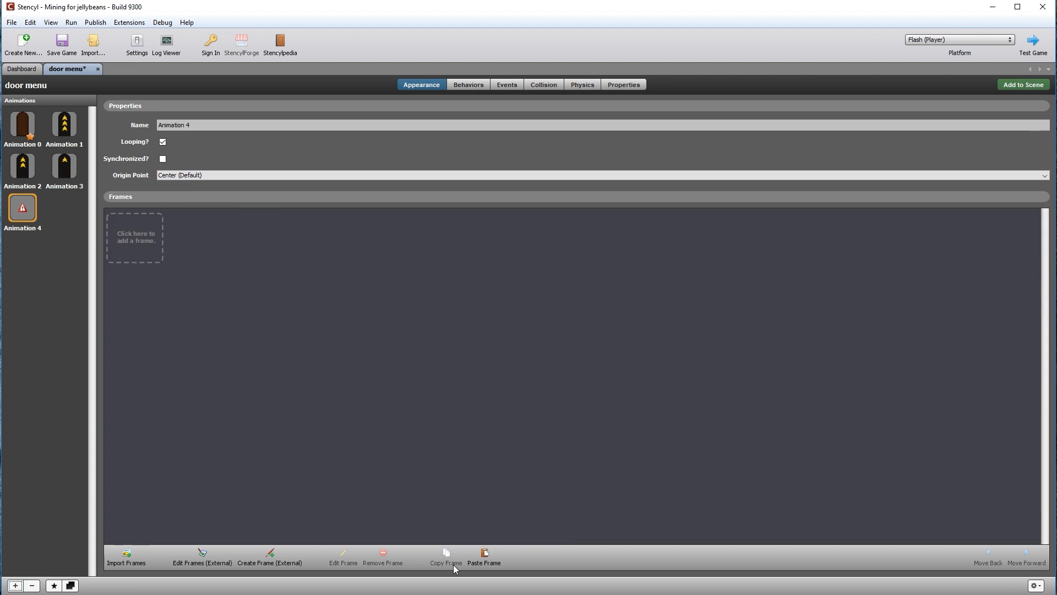
pyautogui.click(22, 125)
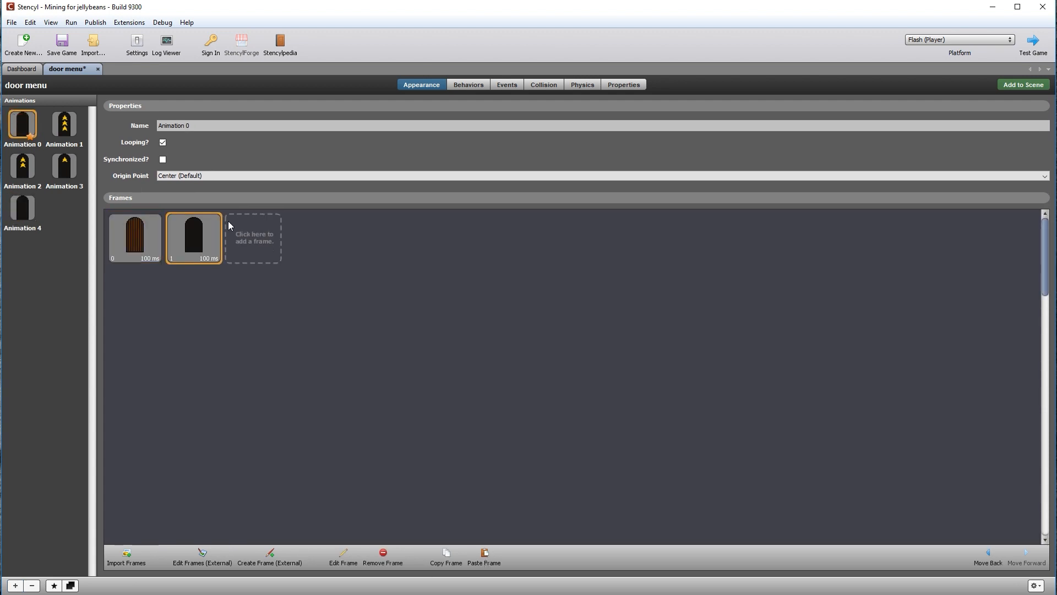
pyautogui.click(384, 555)
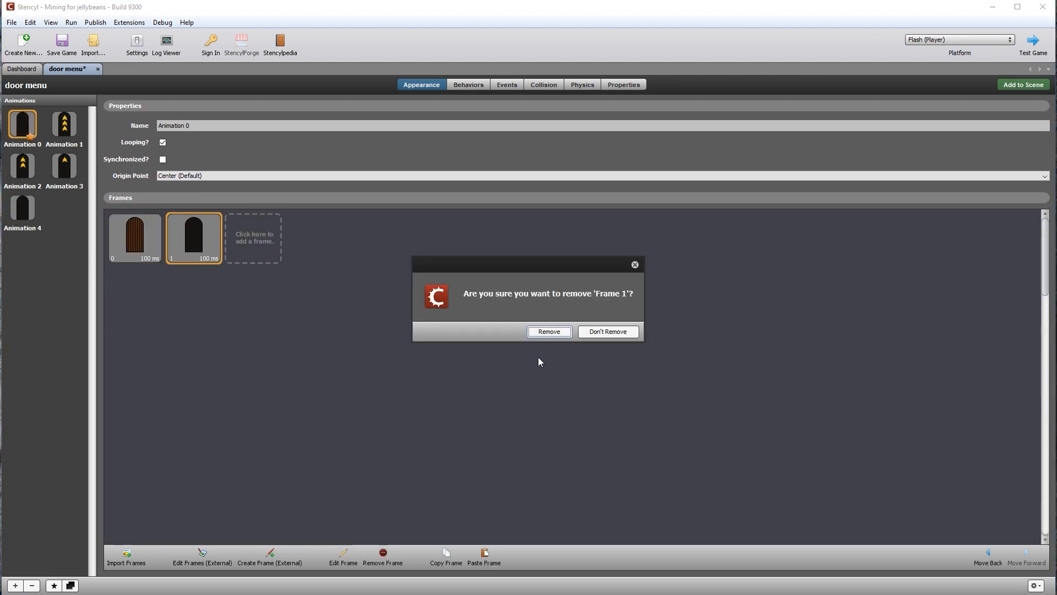
pyautogui.click(545, 328)
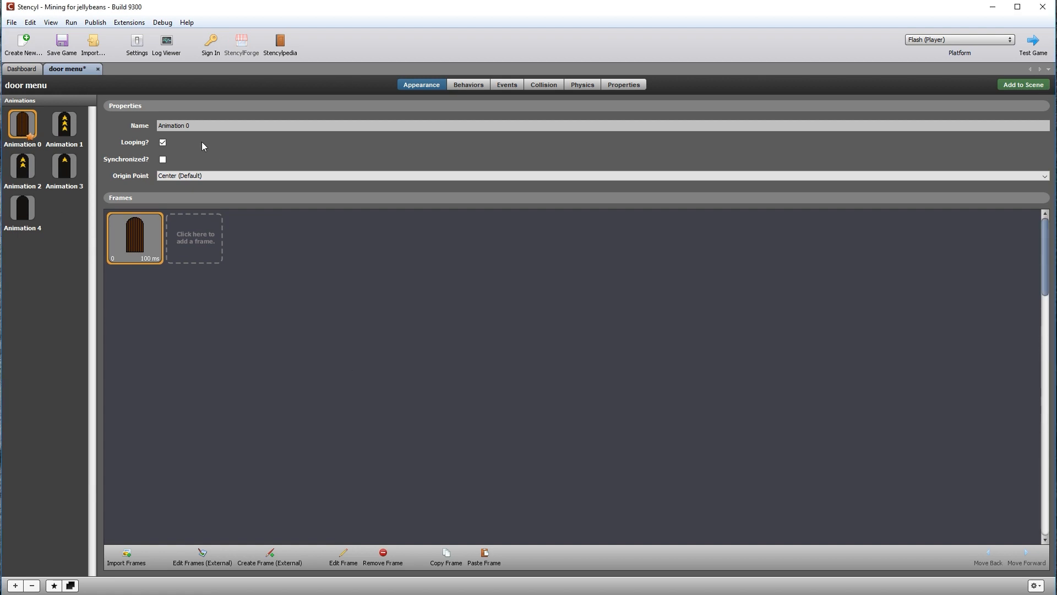
# Rename the wooden door animation "closed" and turn off its looping
pyautogui.tripleClick(158, 125)
pyautogui.write('closed')
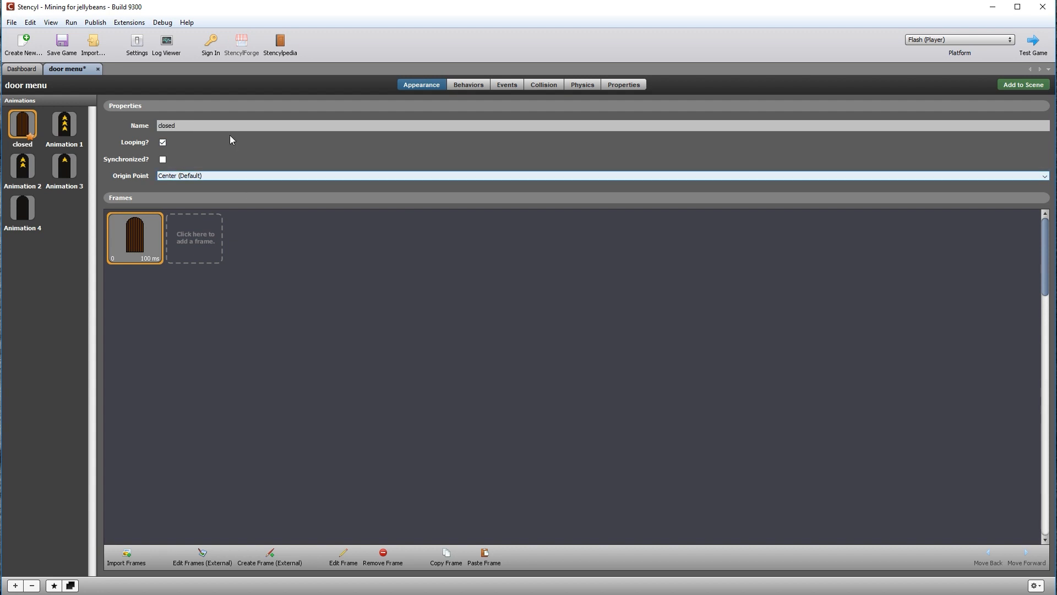
pyautogui.click(163, 142)
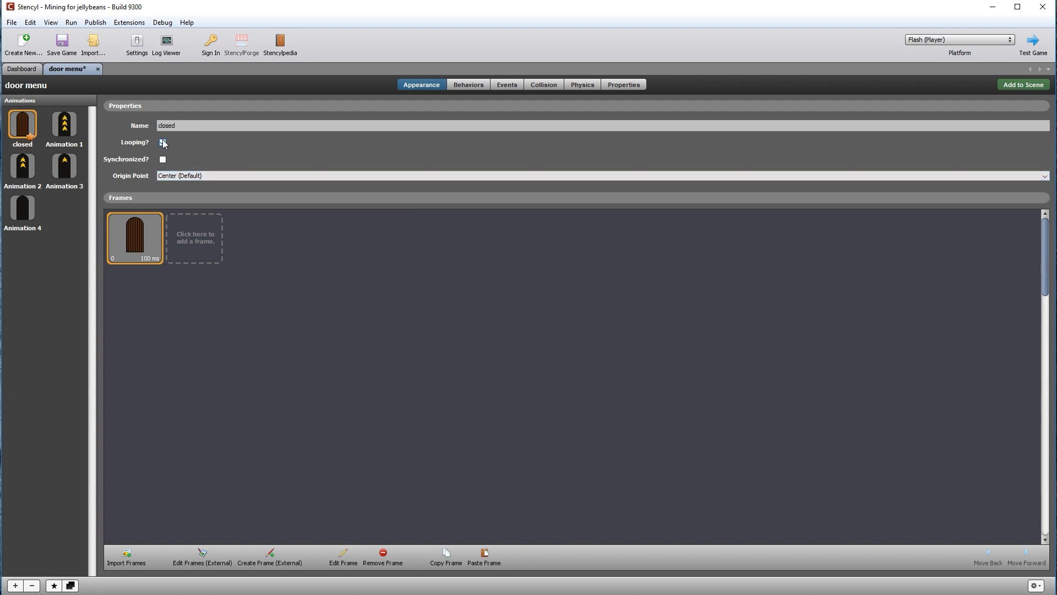
# Rename the three-arrow door animation "3star" and turn off its looping
pyautogui.click(66, 124)
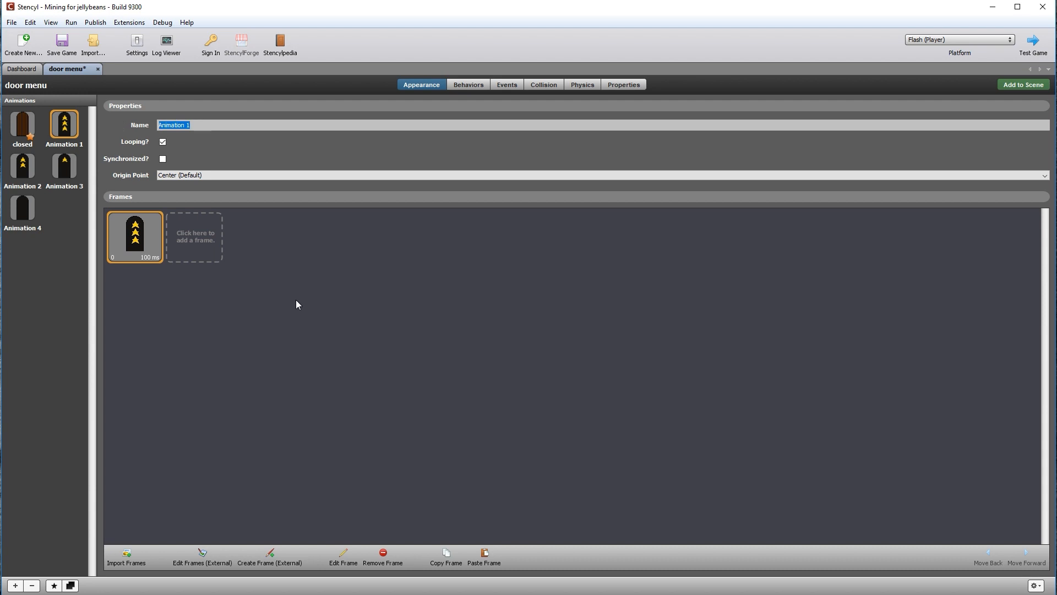
pyautogui.write('3star')
pyautogui.click(162, 141)
# Rename the two-arrow door animation "2star"
pyautogui.click(22, 167)
pyautogui.moveTo(159, 125); pyautogui.dragTo(202, 125)
pyautogui.write('2 star')
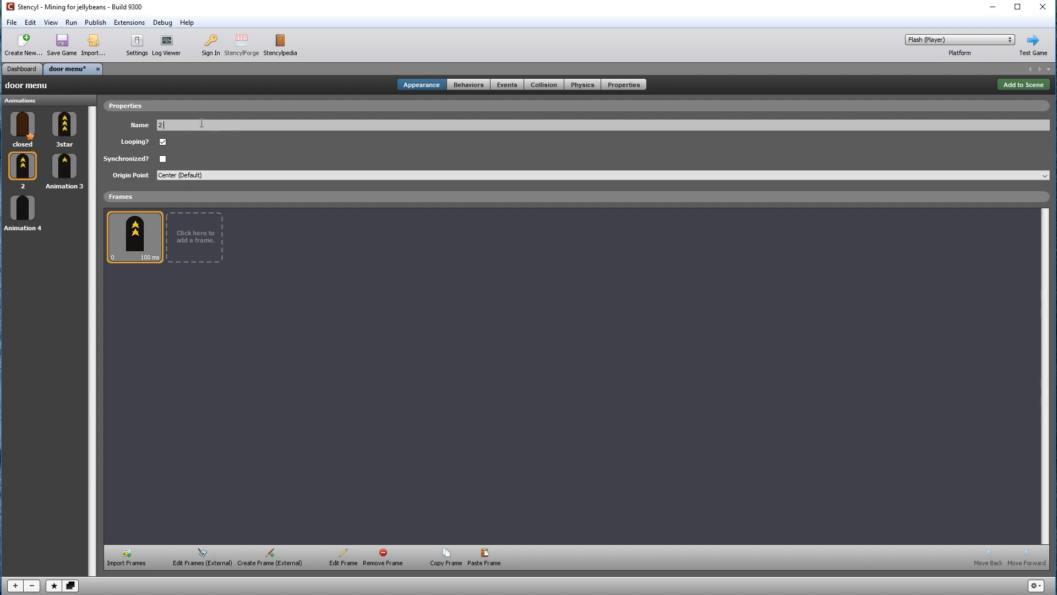
pyautogui.press('BackSpace')
pyautogui.press('BackSpace')
pyautogui.press('BackSpace')
pyautogui.press('BackSpace')
pyautogui.press('BackSpace')
pyautogui.write('star')
# Rename the one-arrow door animation "1star" and turn off its looping
pyautogui.click(66, 172)
pyautogui.moveTo(198, 126); pyautogui.dragTo(139, 133)
pyautogui.write('1star')
pyautogui.click(163, 142)
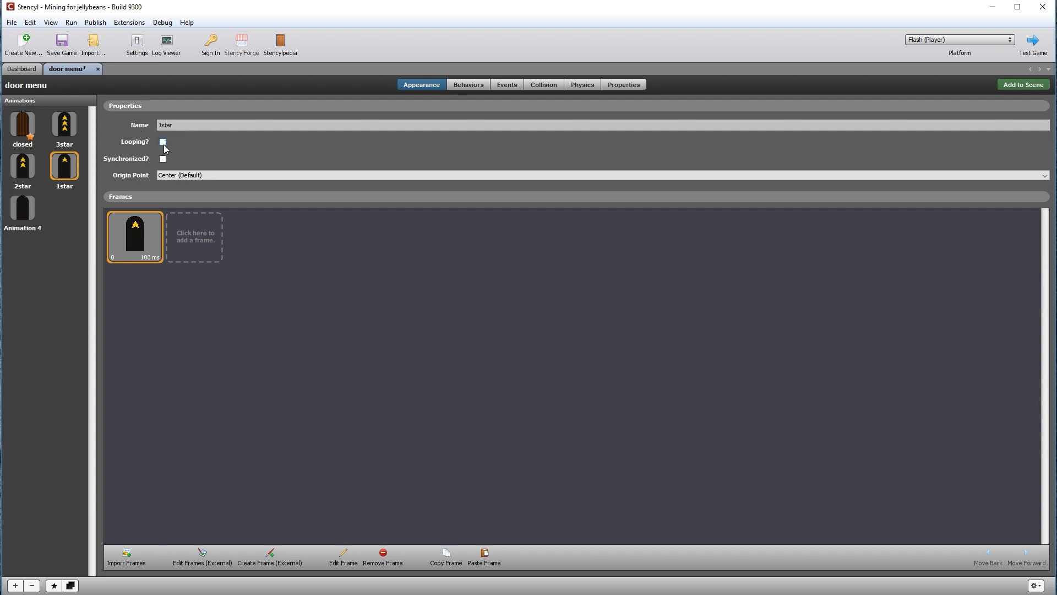
# Rename the plain black doorway animation "open" and turn off its looping
pyautogui.click(33, 212)
pyautogui.moveTo(207, 124); pyautogui.dragTo(140, 121)
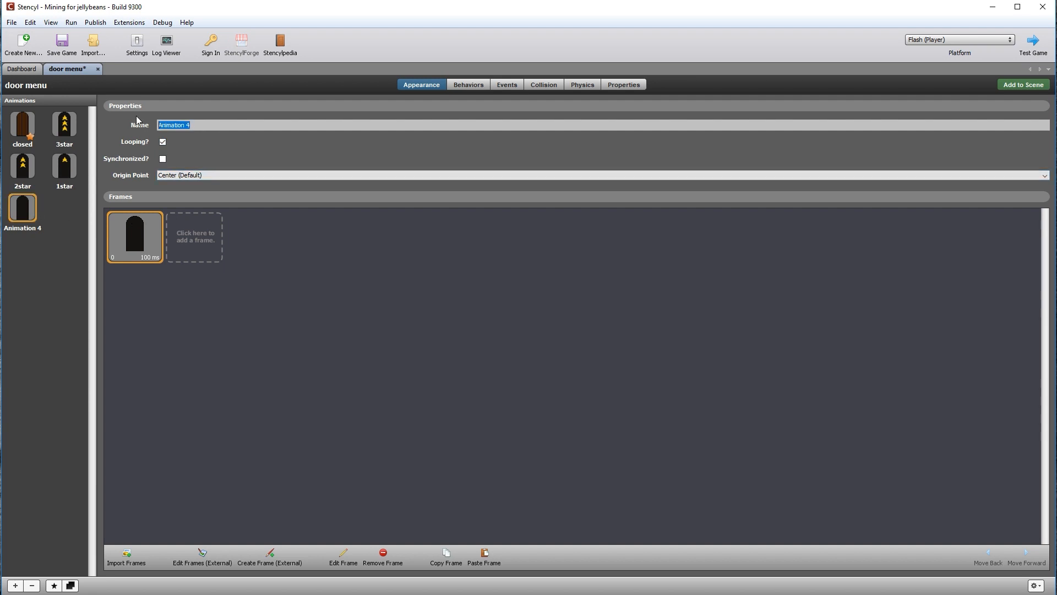
pyautogui.write('open')
pyautogui.click(162, 143)
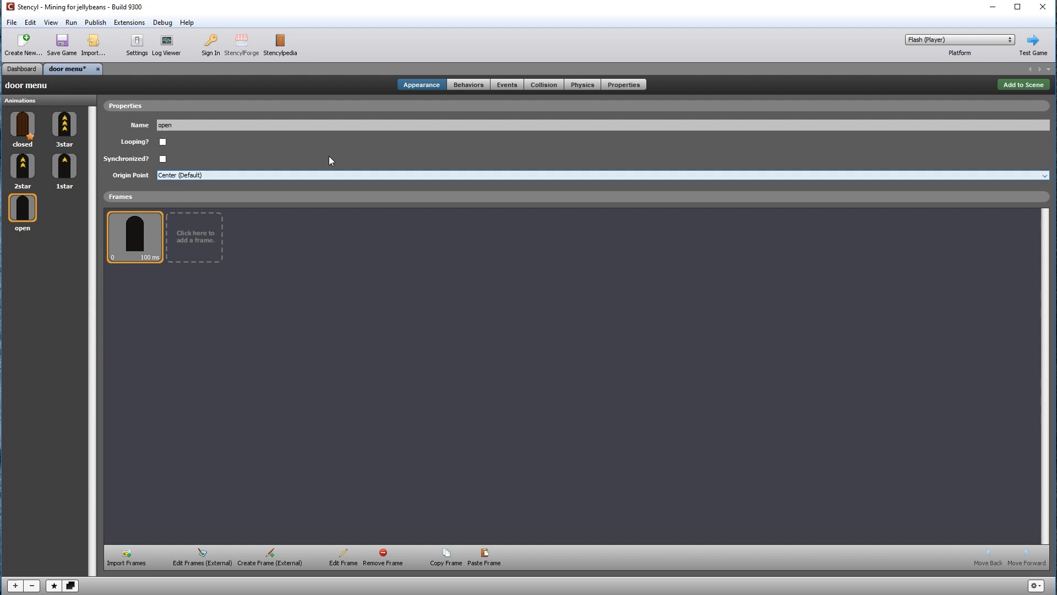
# Remove the default collision box from each of the door menu actor's animations
pyautogui.click(545, 85)
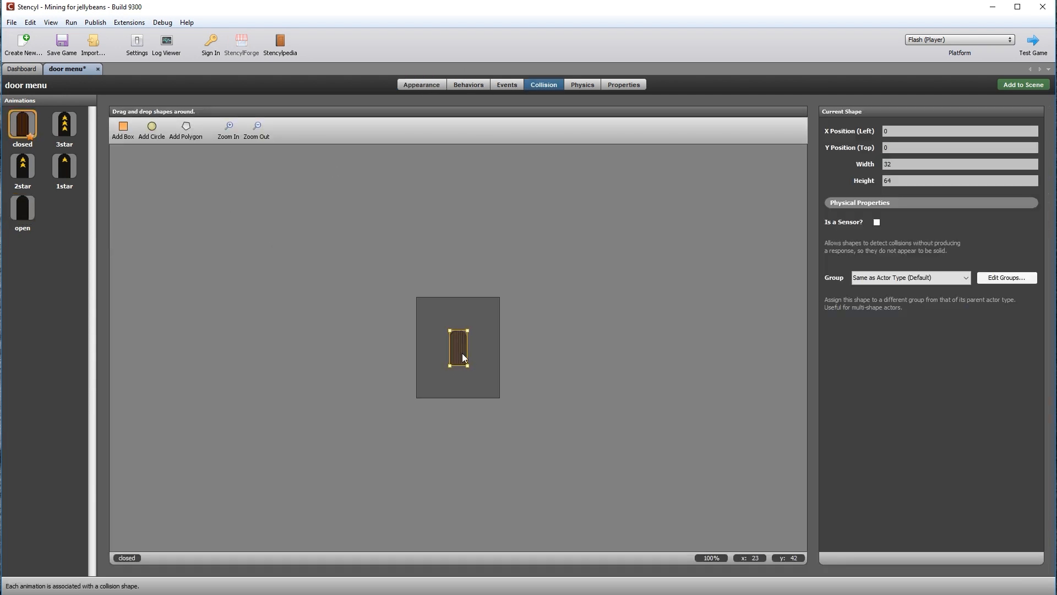
pyautogui.click(65, 124)
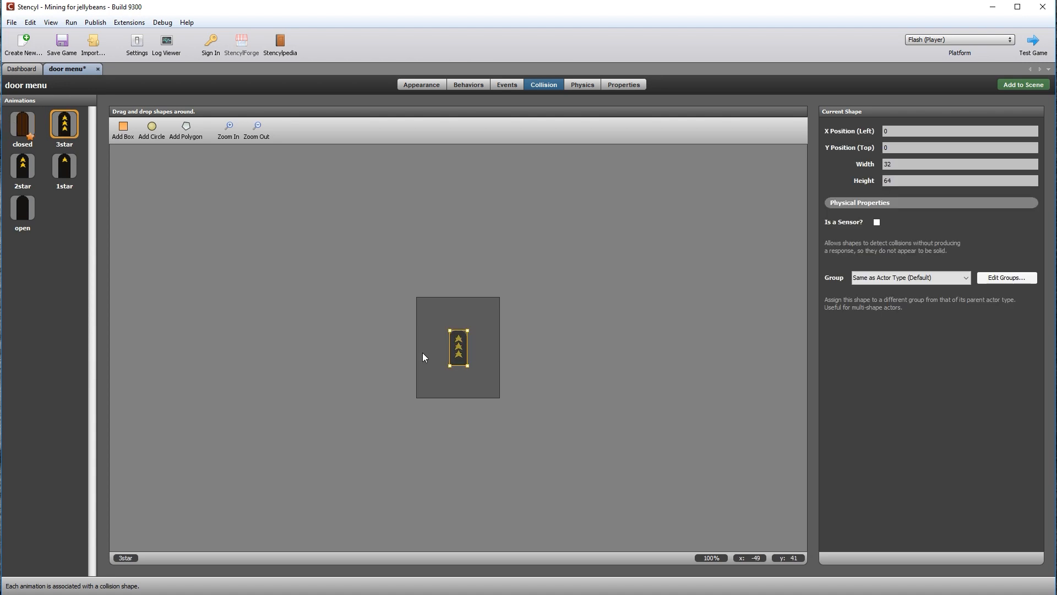
pyautogui.click(22, 165)
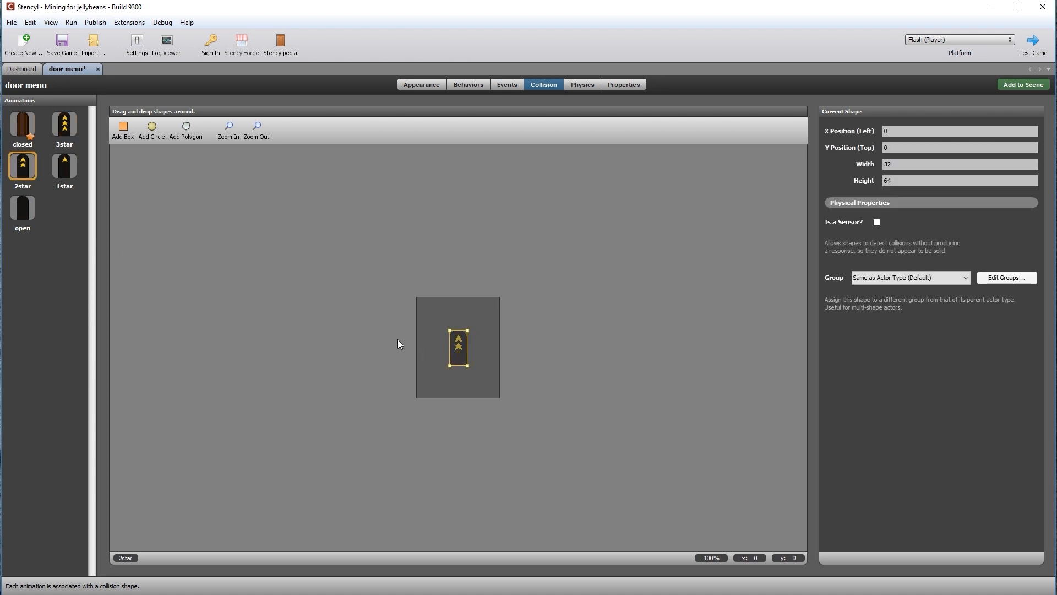
pyautogui.click(396, 326)
pyautogui.click(65, 163)
pyautogui.click(434, 349)
pyautogui.click(23, 211)
pyautogui.click(470, 268)
# Set the door menu actor's physics type to Cannot Move, then save and close the actor
pyautogui.click(582, 84)
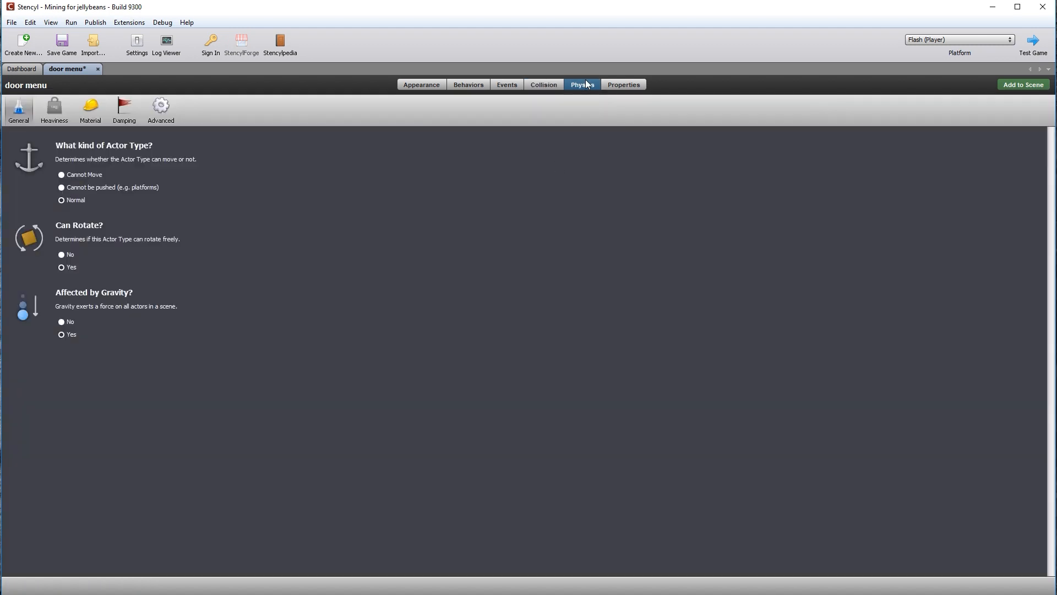
pyautogui.click(63, 175)
pyautogui.hotkey('ctrl', 's')
pyautogui.hotkey('ctrl', 'w')
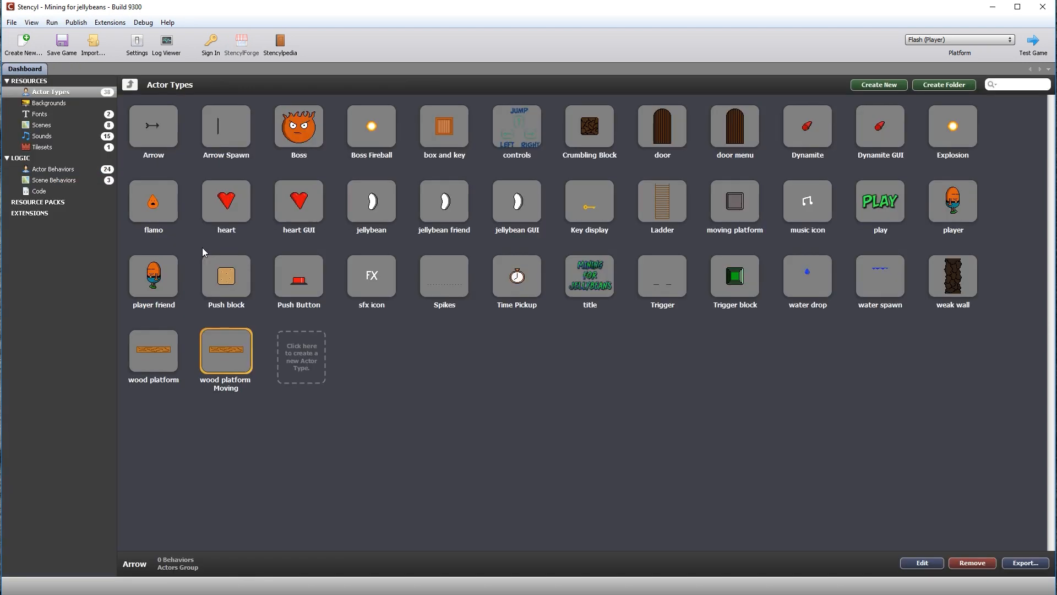
# Create a new actor type named "levels title"
pyautogui.click(304, 361)
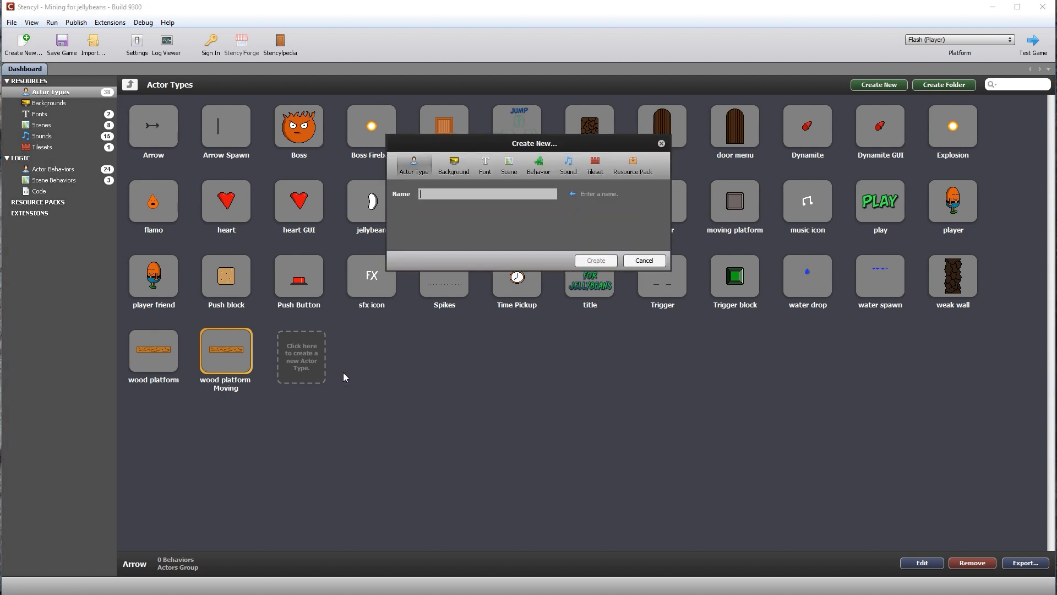
pyautogui.write('levels title')
pyautogui.press('Return')
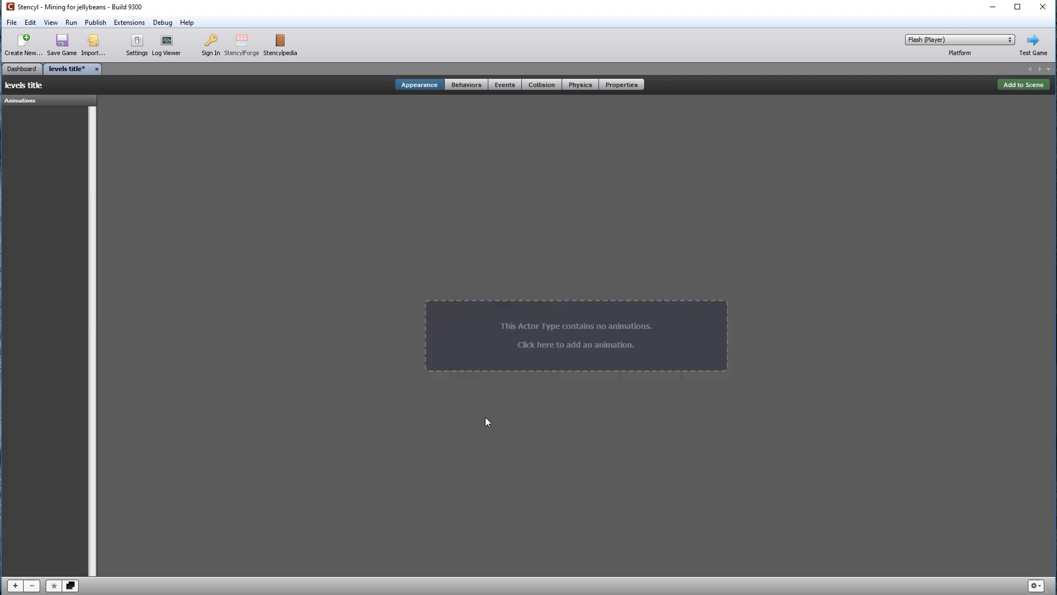
# Add an animation to the levels title actor and import the levels title image from the level select art folder as its frame
pyautogui.click(536, 360)
pyautogui.click(133, 245)
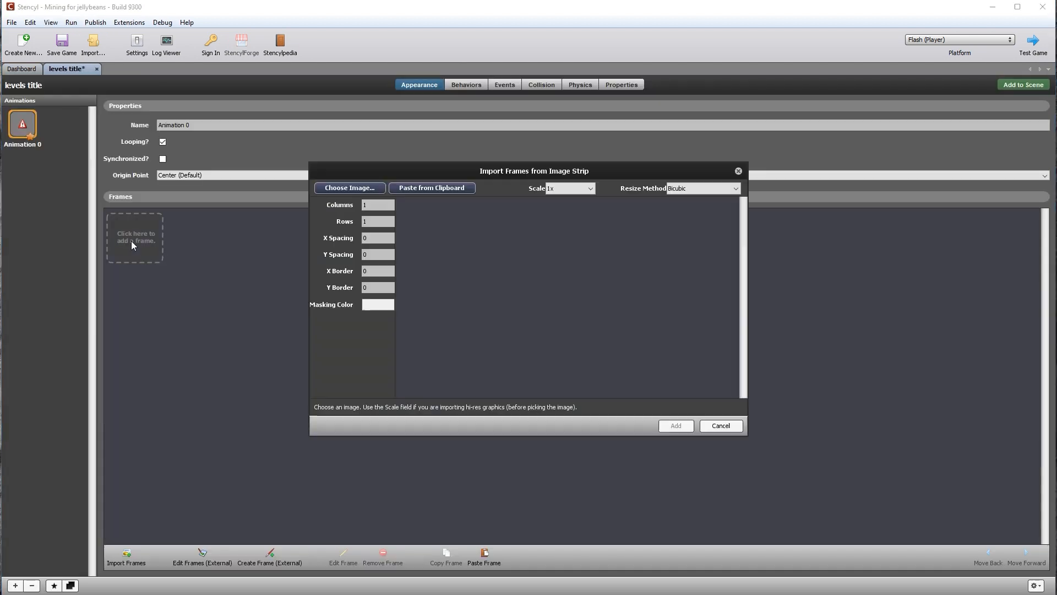
pyautogui.click(343, 189)
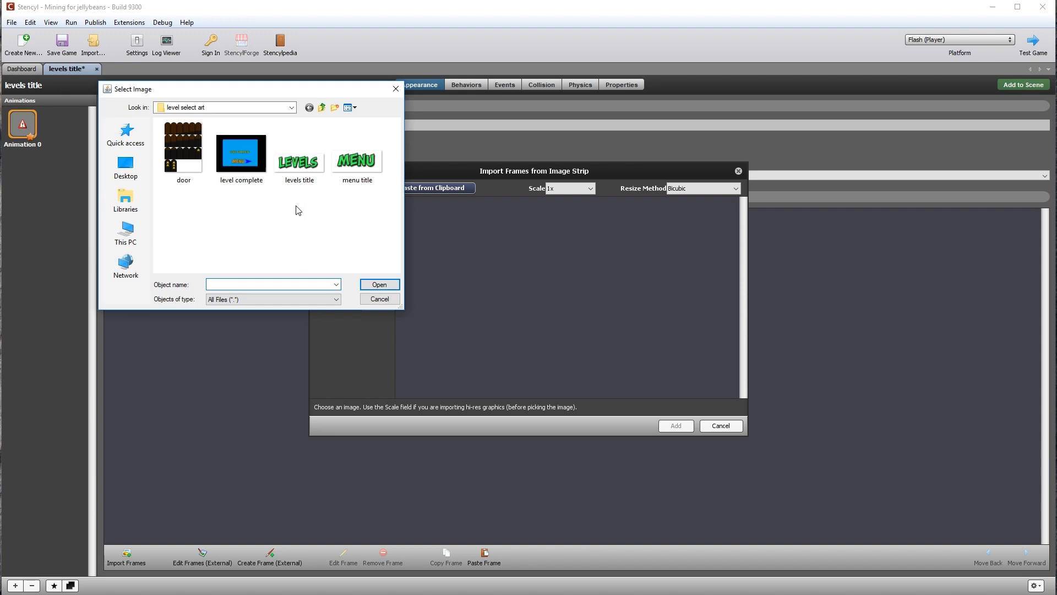
pyautogui.click(297, 162)
pyautogui.press('Return')
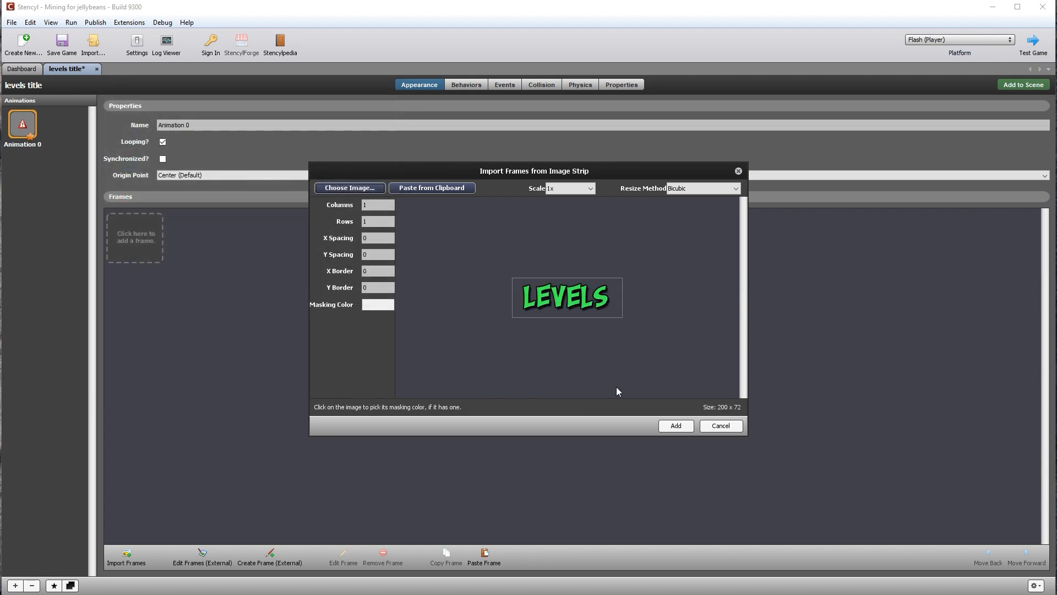
pyautogui.click(677, 426)
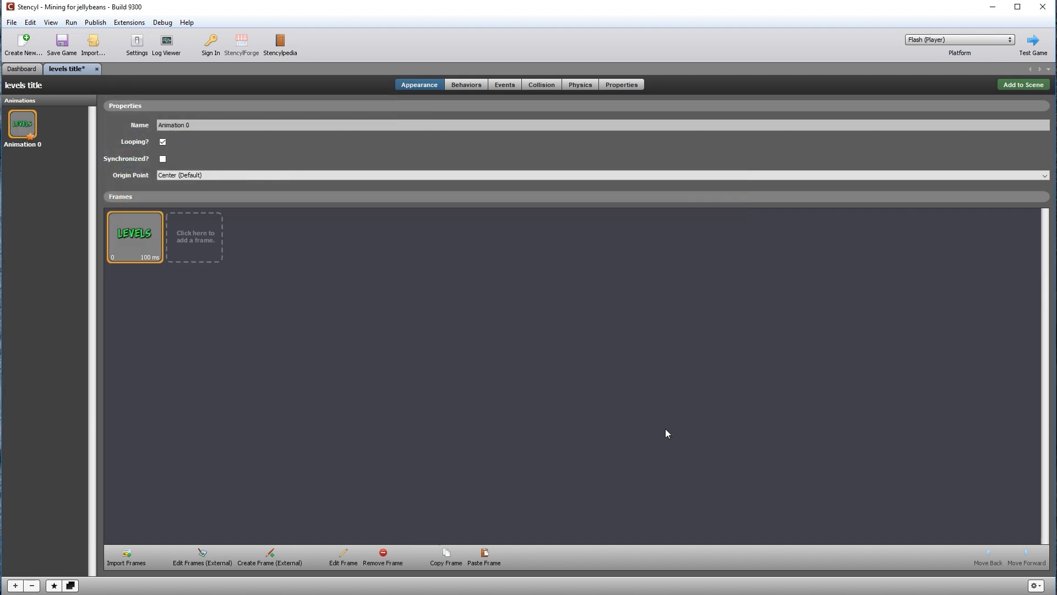
# Turn off looping for the levels title animation and remove its default collision box
pyautogui.click(163, 141)
pyautogui.click(560, 90)
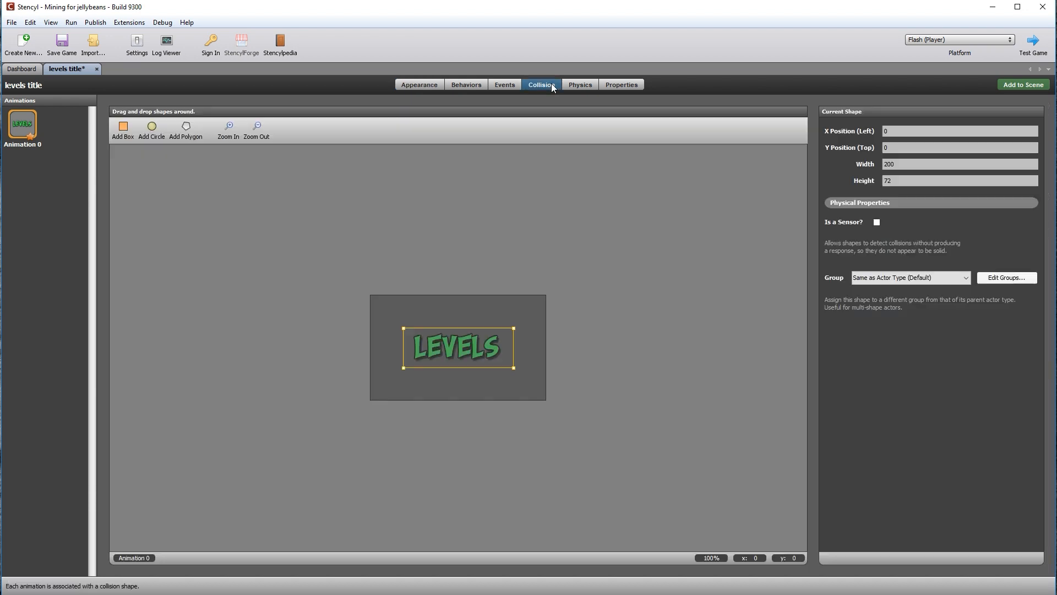
pyautogui.click(466, 348)
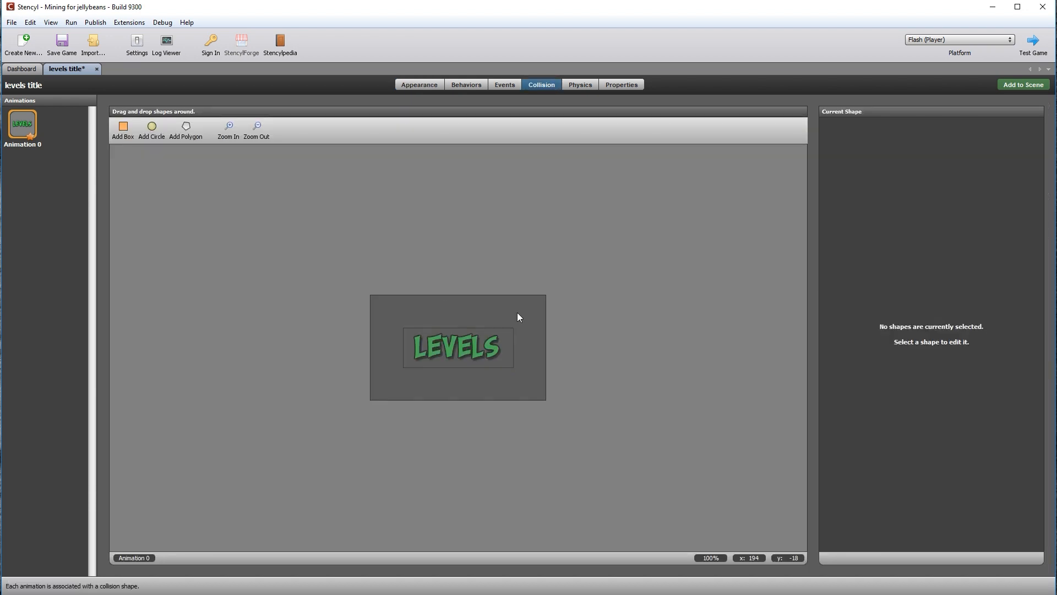
# Set the levels title actor's physics type to Cannot Move, then save and close the actor
pyautogui.click(580, 84)
pyautogui.click(79, 174)
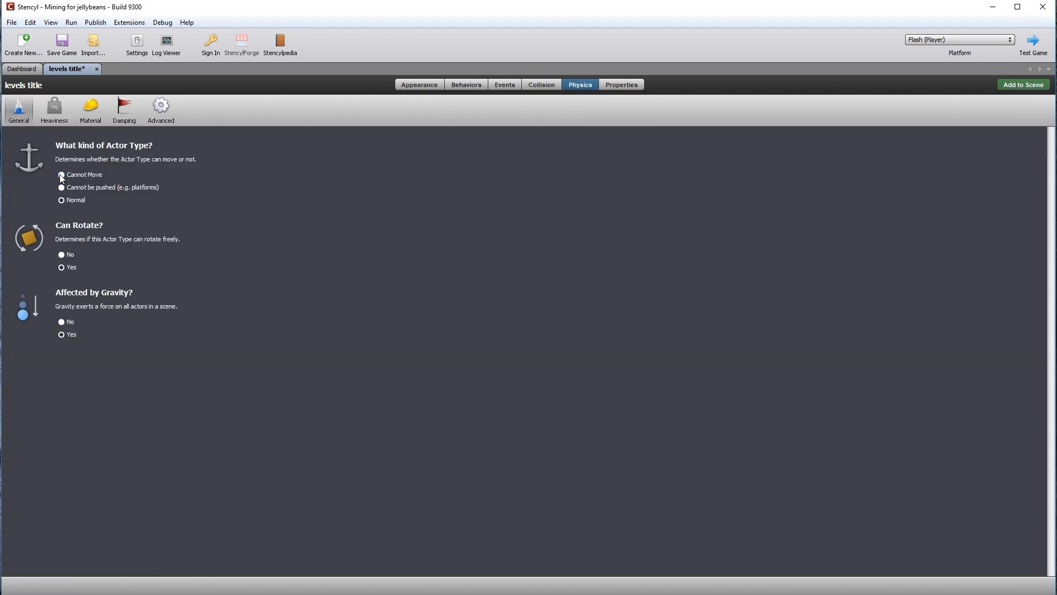
pyautogui.hotkey('ctrl', 's')
pyautogui.hotkey('ctrl', 'w')
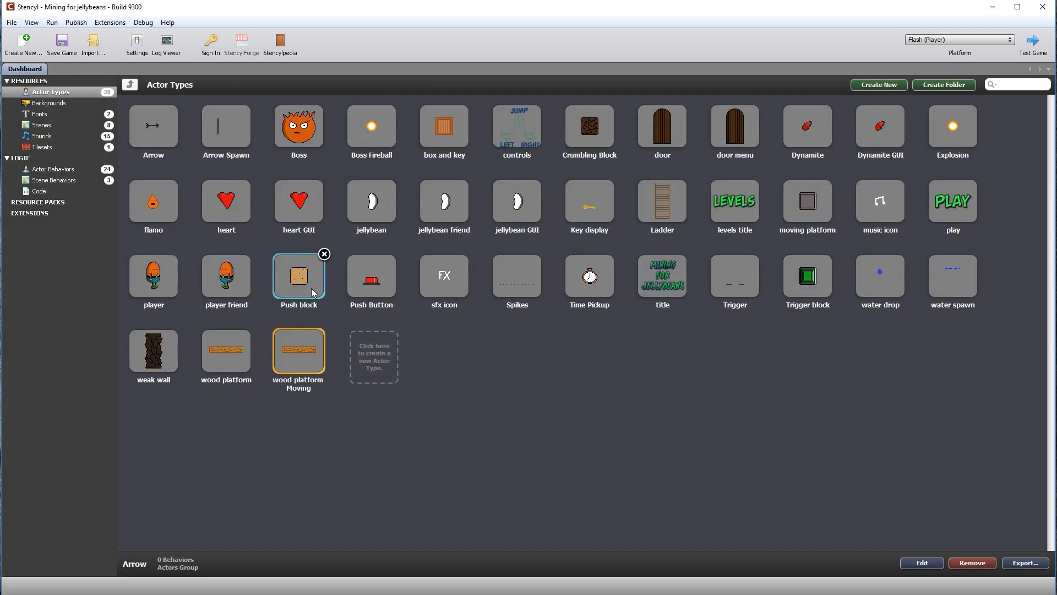
# Create a new actor type named "menu title"
pyautogui.click(379, 368)
pyautogui.write('menu title')
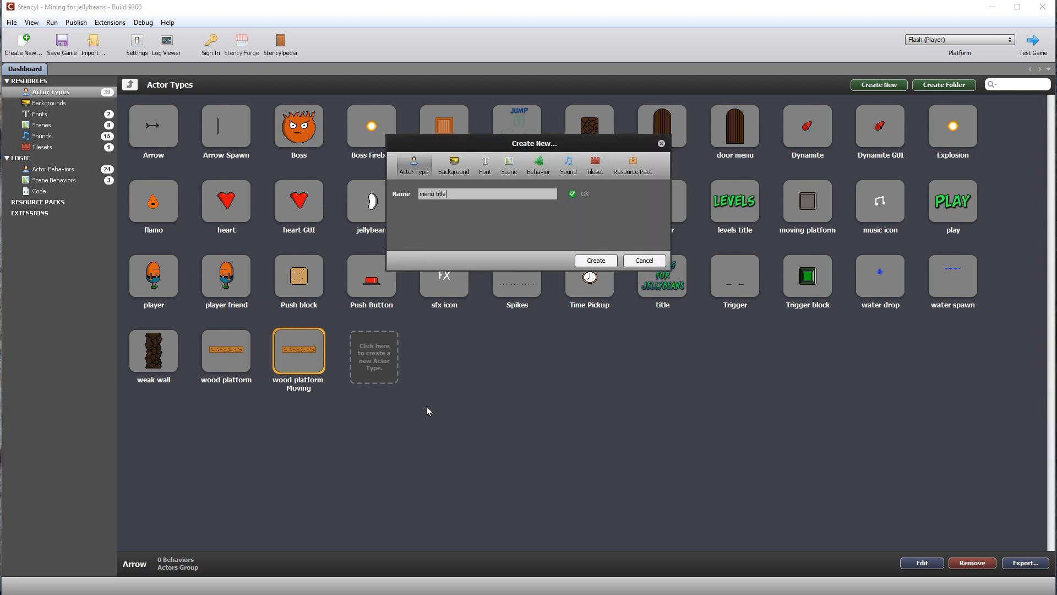
pyautogui.click(596, 261)
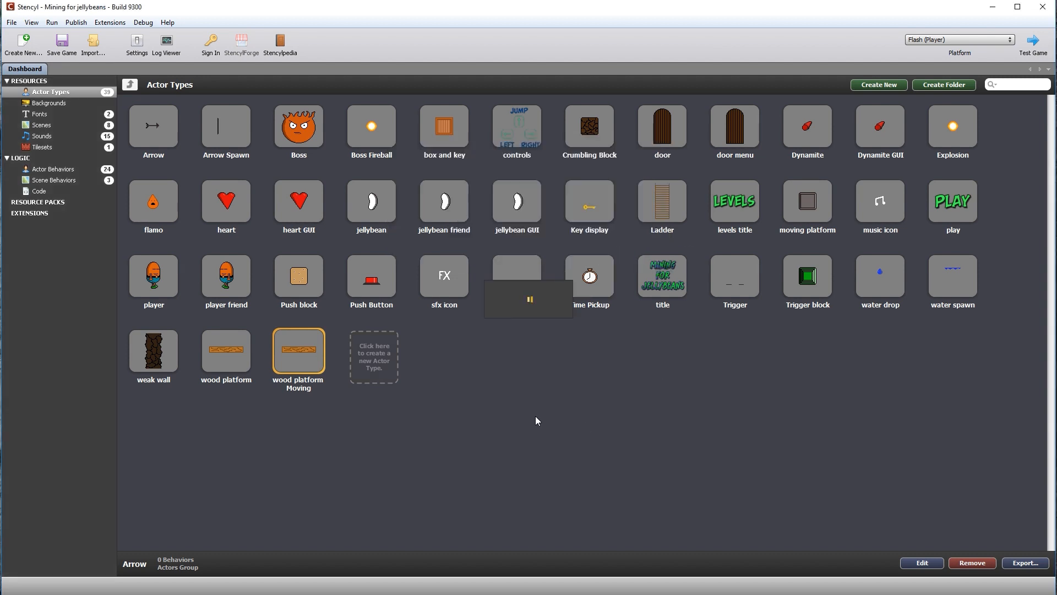
# Add an animation to the menu title actor and import the menu title image from the level select art folder as its frame
pyautogui.click(549, 347)
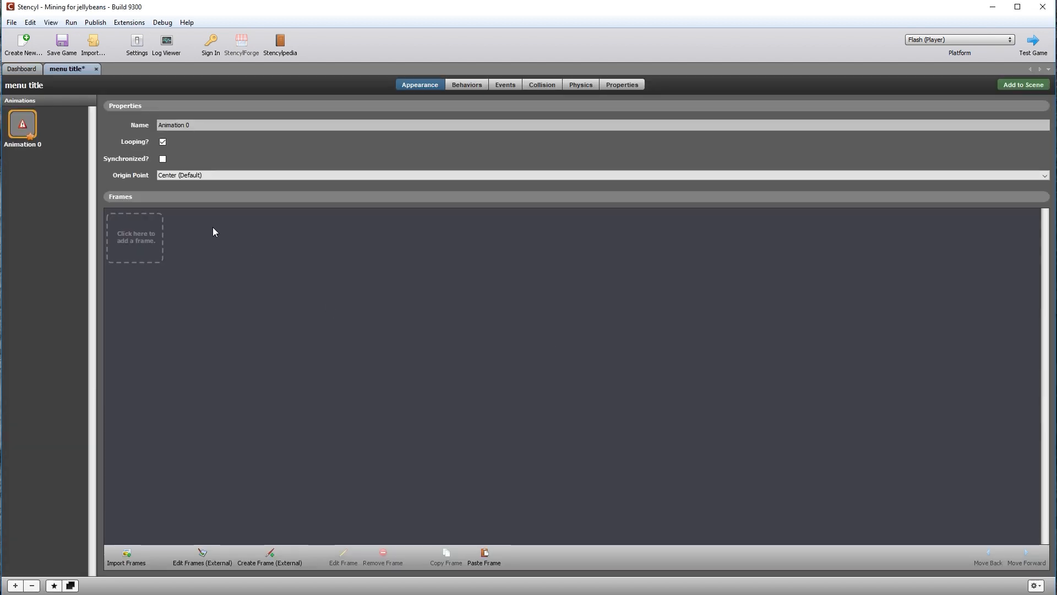
pyautogui.click(137, 243)
pyautogui.click(352, 188)
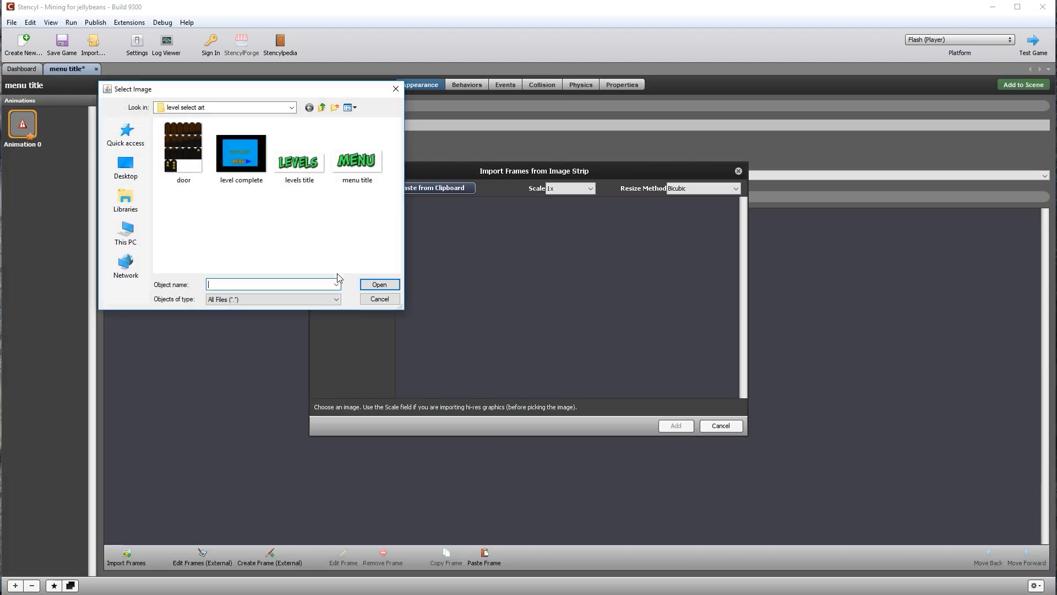
pyautogui.doubleClick(358, 166)
pyautogui.click(675, 426)
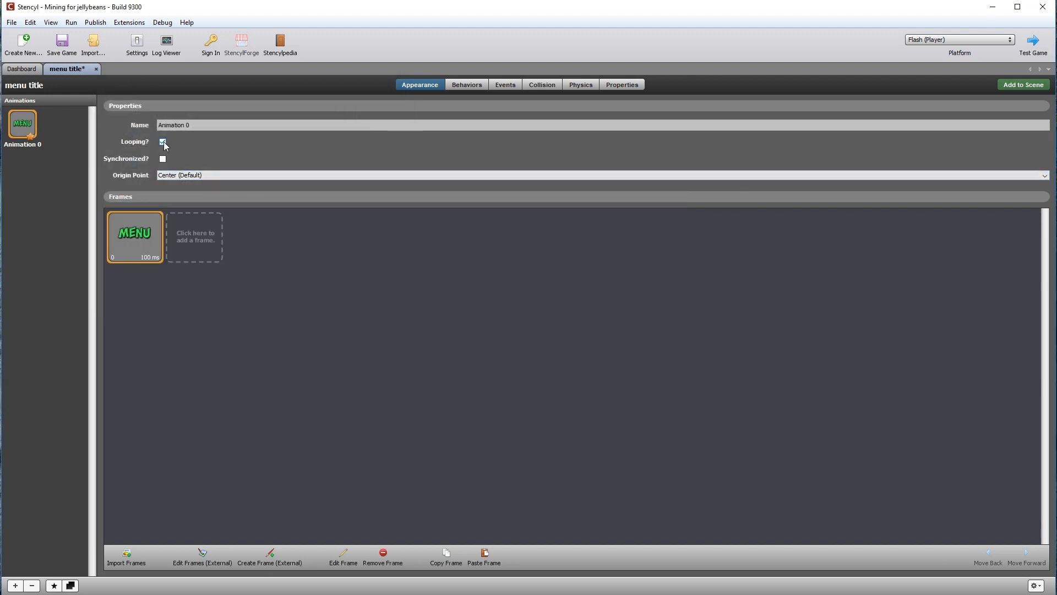
# Remove the menu title actor's default collision box and set its physics type to Cannot Move, then save and close the actor
pyautogui.click(544, 85)
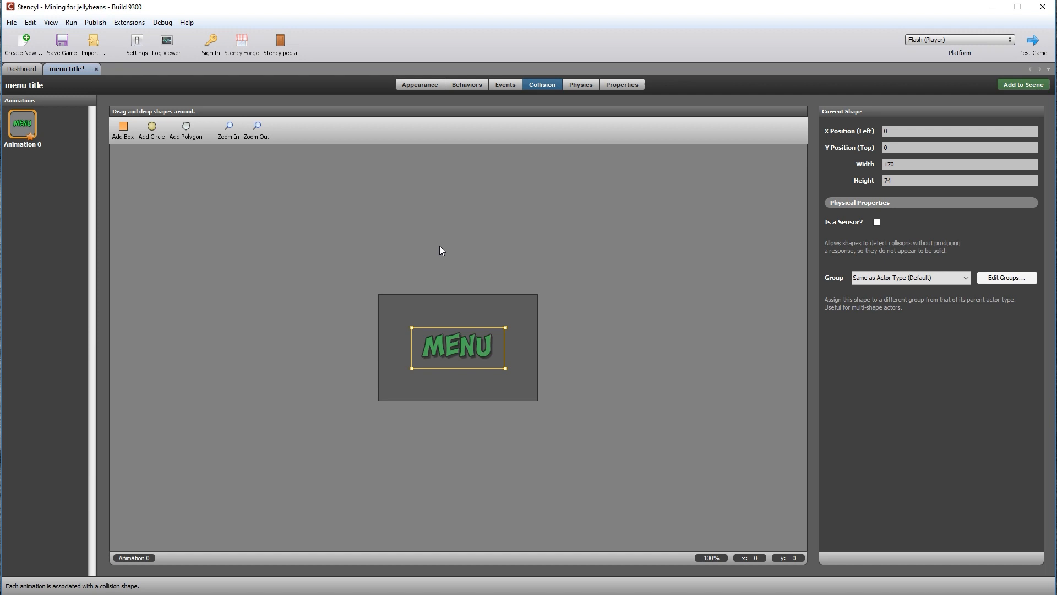
pyautogui.click(461, 350)
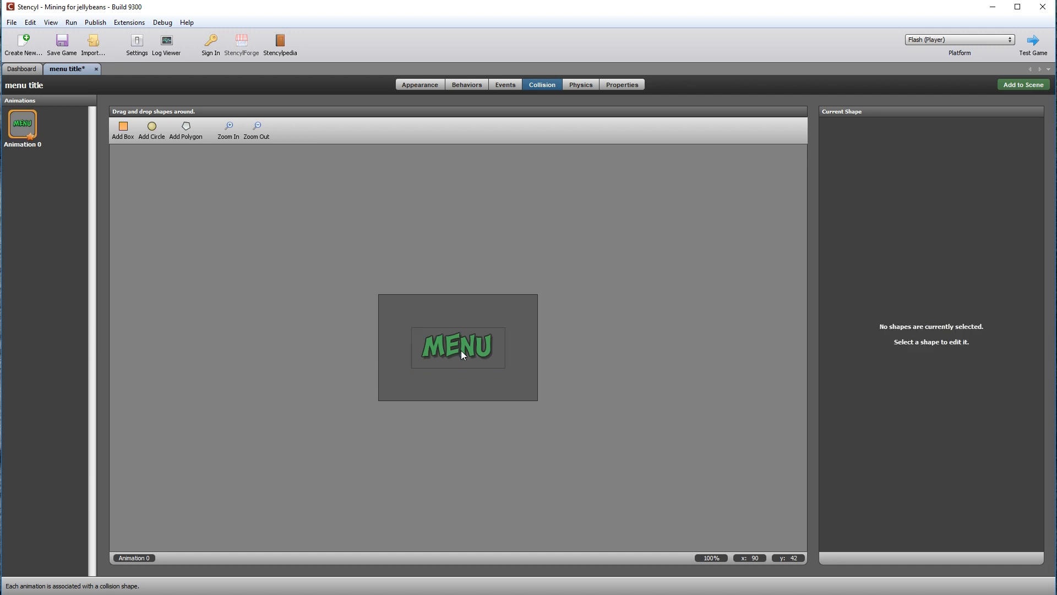
pyautogui.click(582, 85)
pyautogui.click(61, 174)
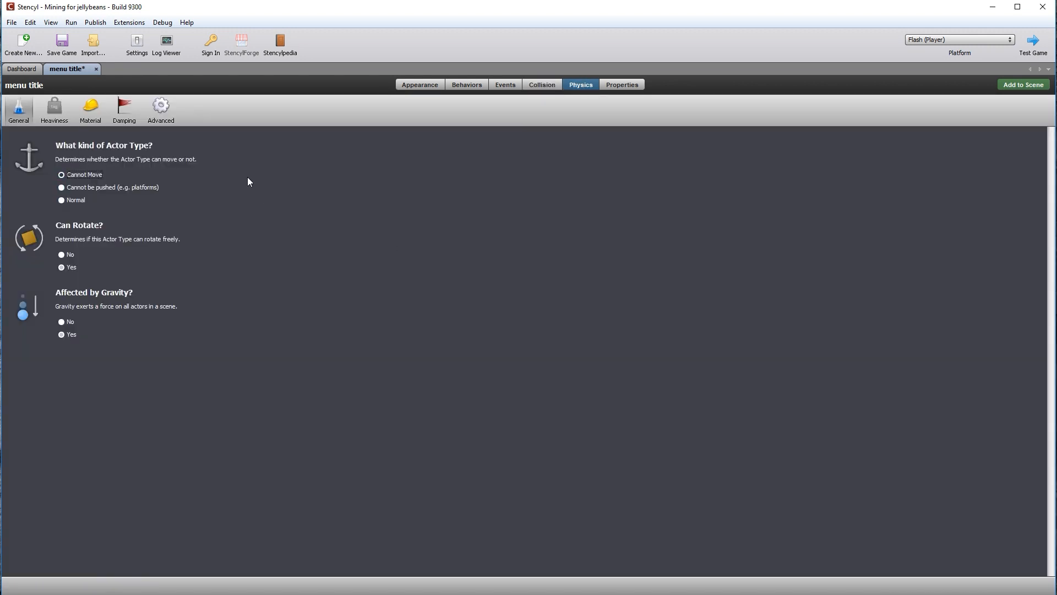
pyautogui.hotkey('ctrl', 's')
pyautogui.hotkey('ctrl', 'w')
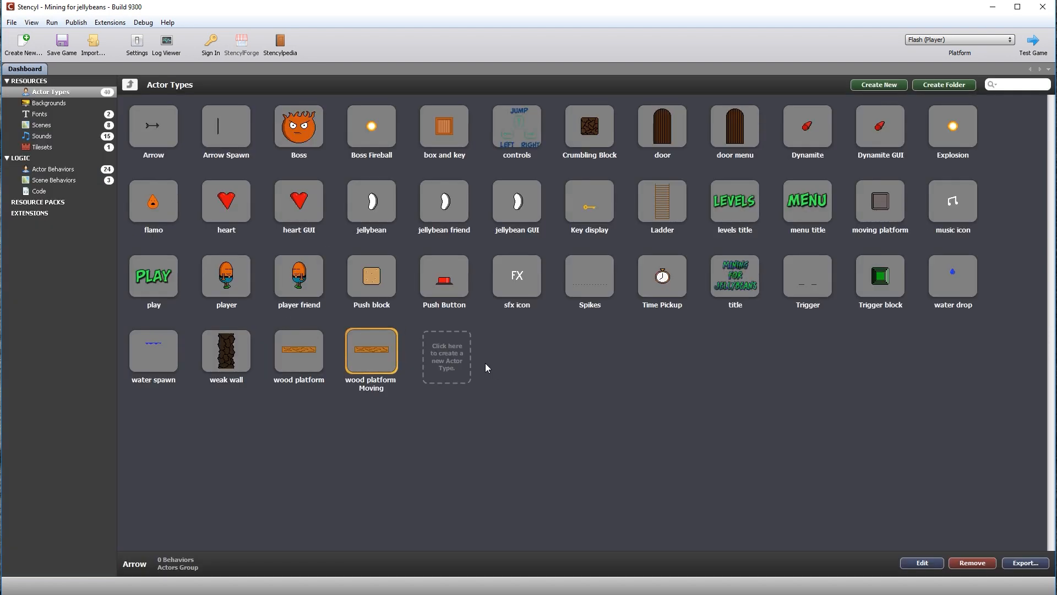
# Create a new background named "Level complete"
pyautogui.click(57, 104)
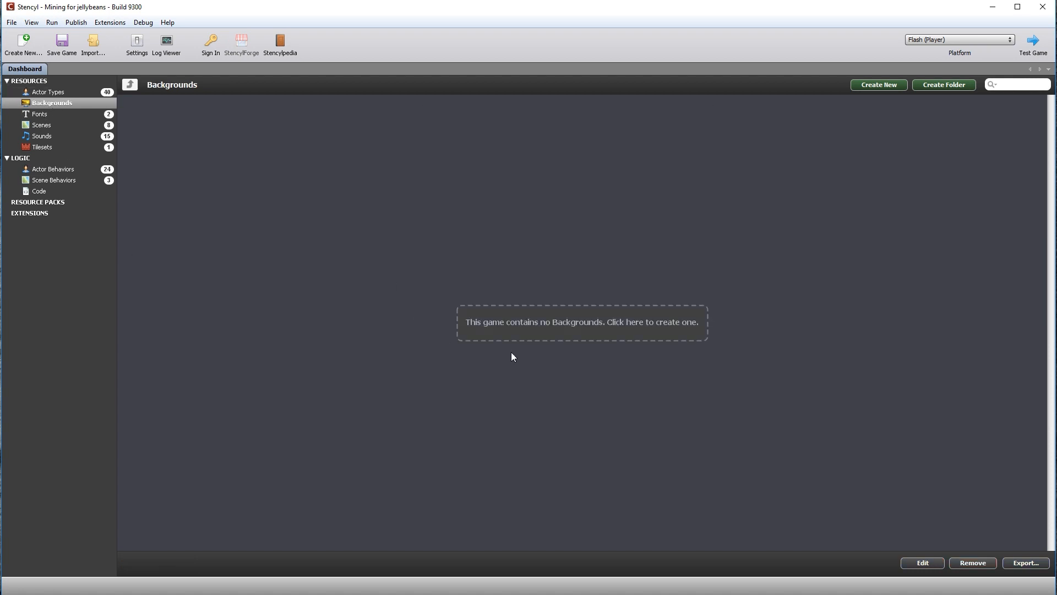
pyautogui.click(577, 336)
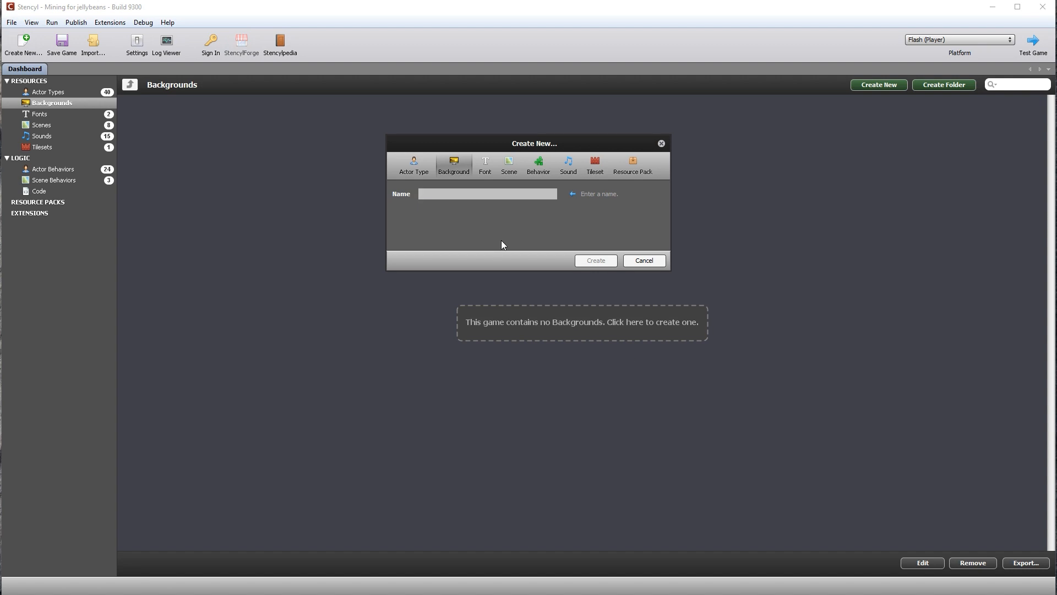
pyautogui.write('Level complete')
pyautogui.click(596, 260)
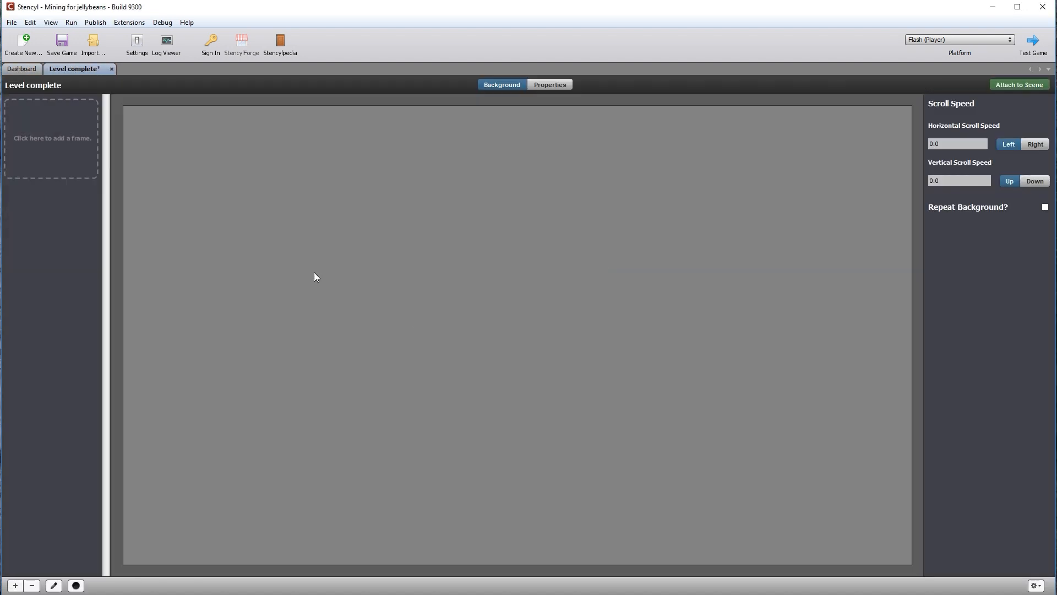
# Import the level complete image from the level select art folder as the background's frame, then close the background
pyautogui.click(57, 150)
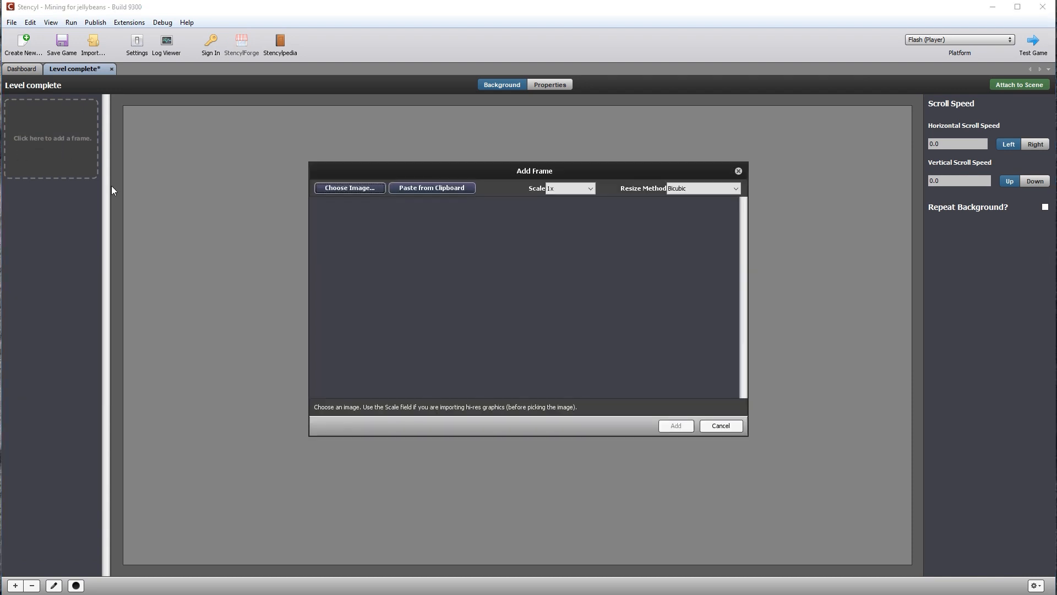
pyautogui.click(364, 189)
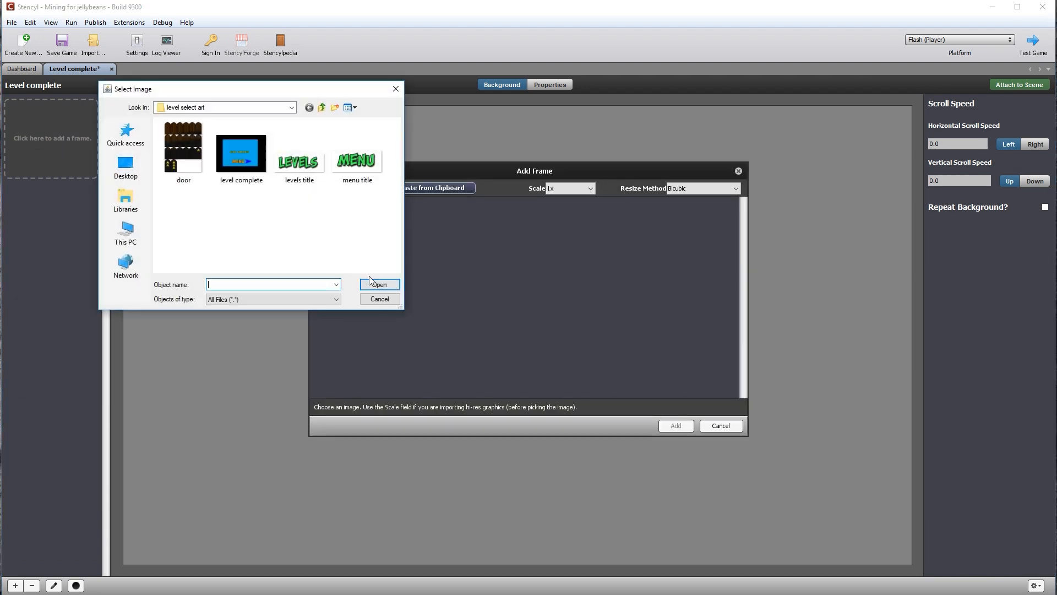
pyautogui.doubleClick(245, 153)
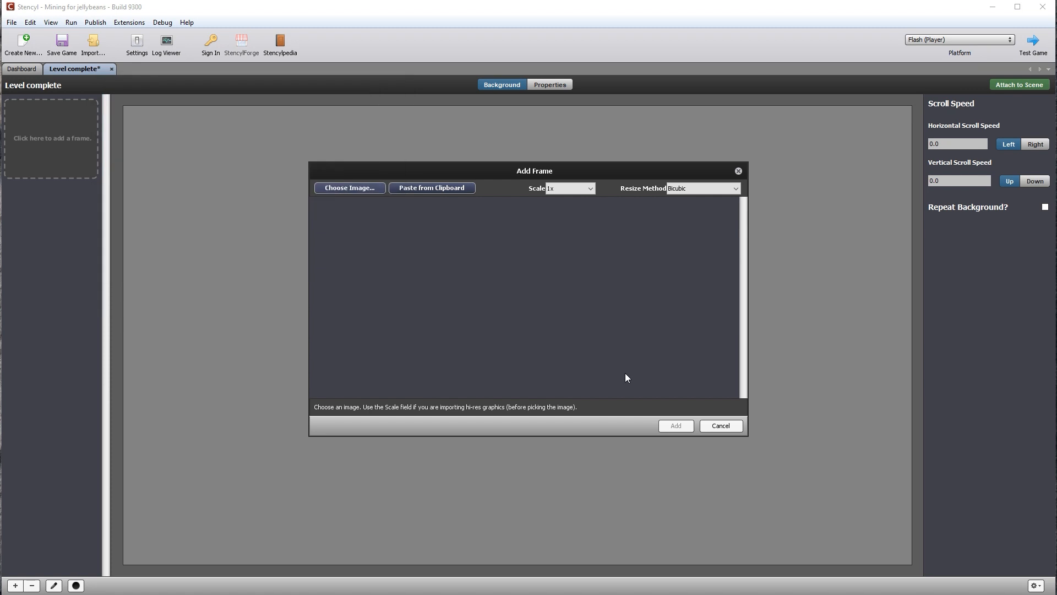
pyautogui.click(675, 425)
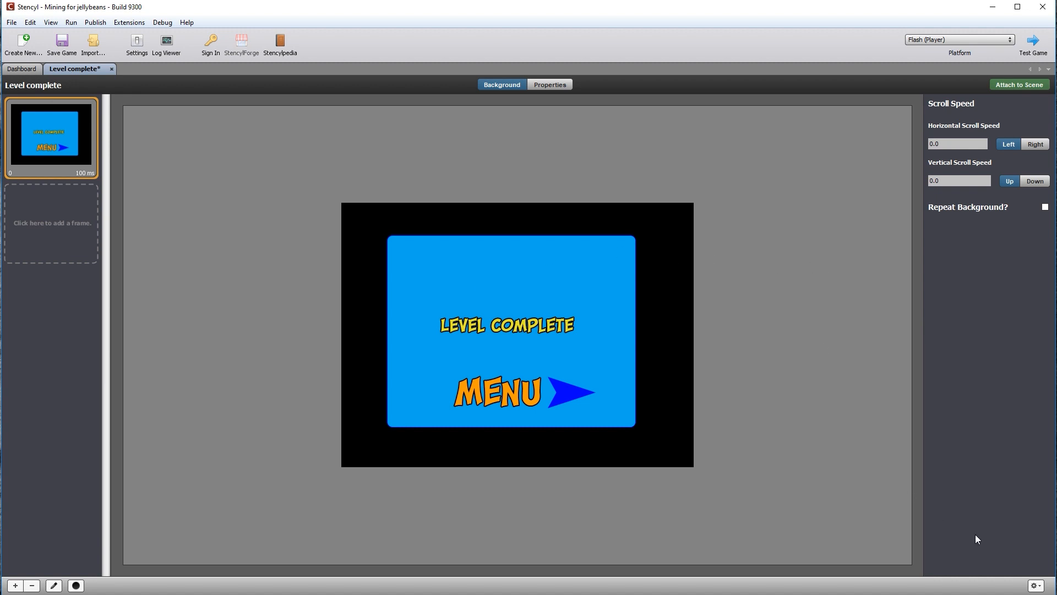
pyautogui.click(112, 68)
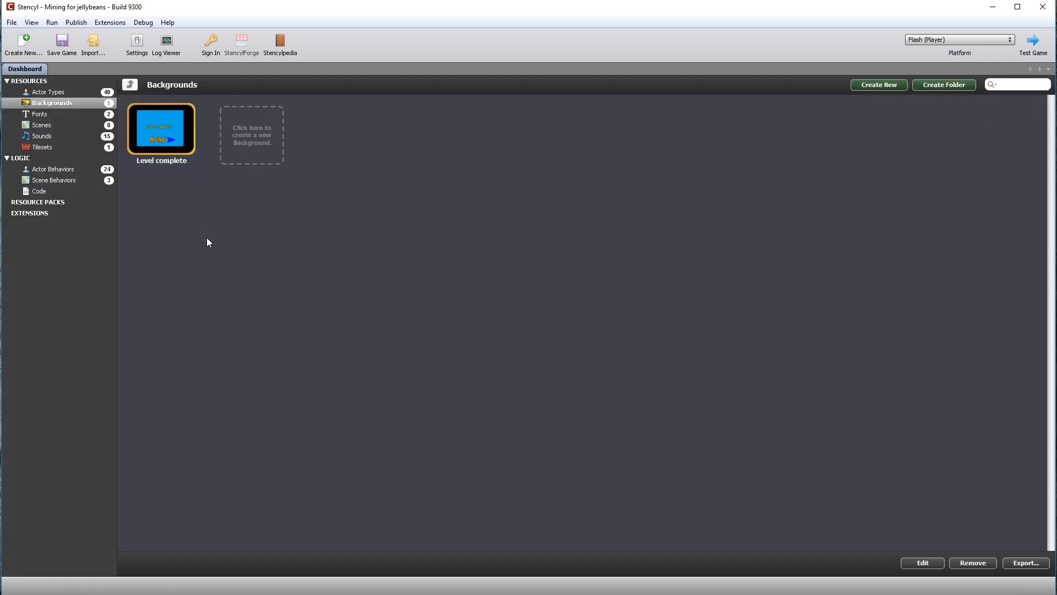
# Create a new scene named "Level Complete" with a solid black background color
pyautogui.click(48, 92)
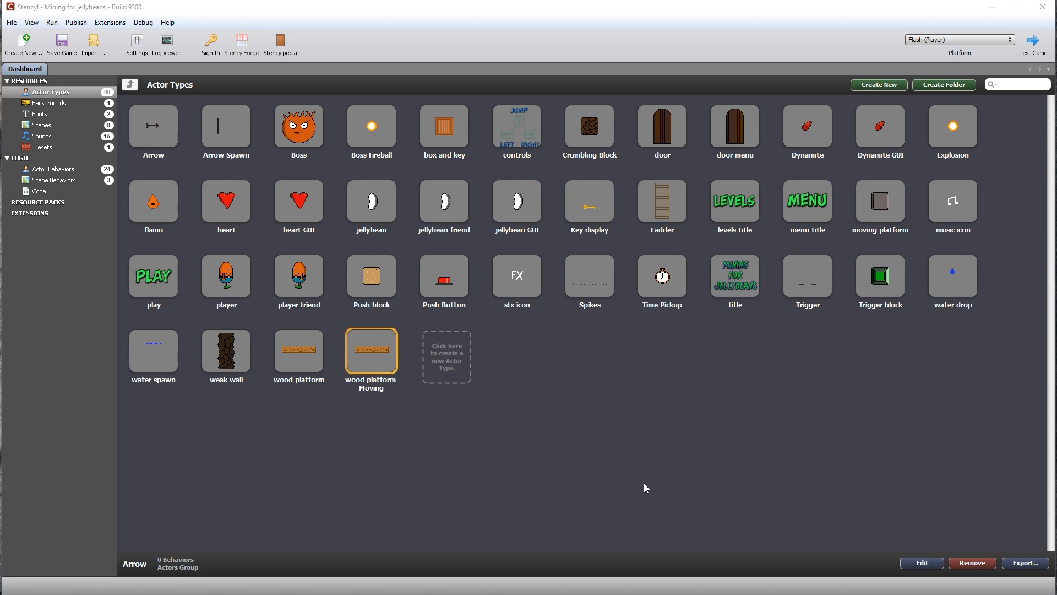
pyautogui.click(42, 130)
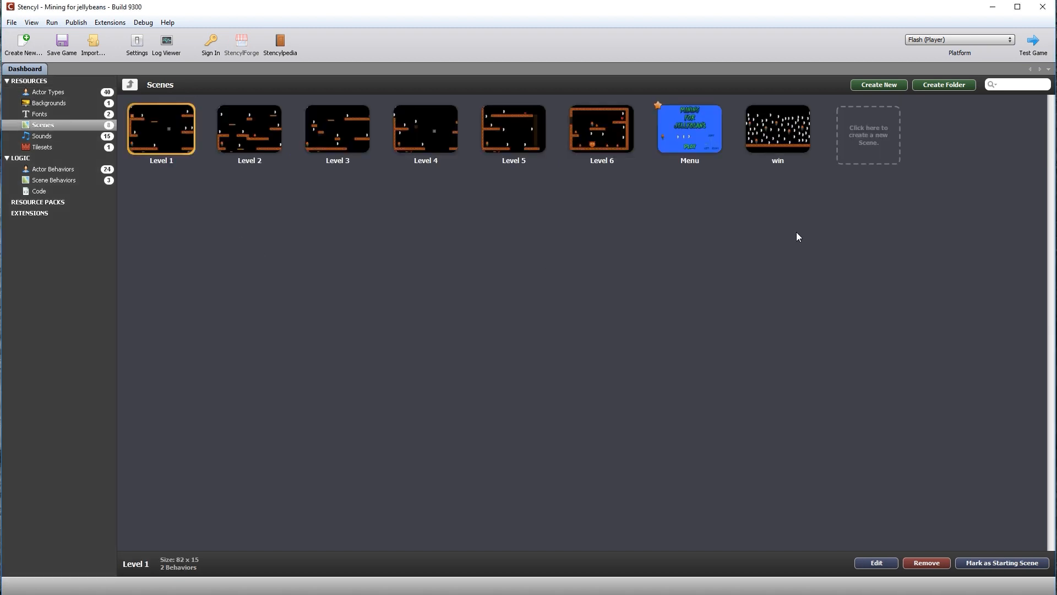
pyautogui.click(867, 134)
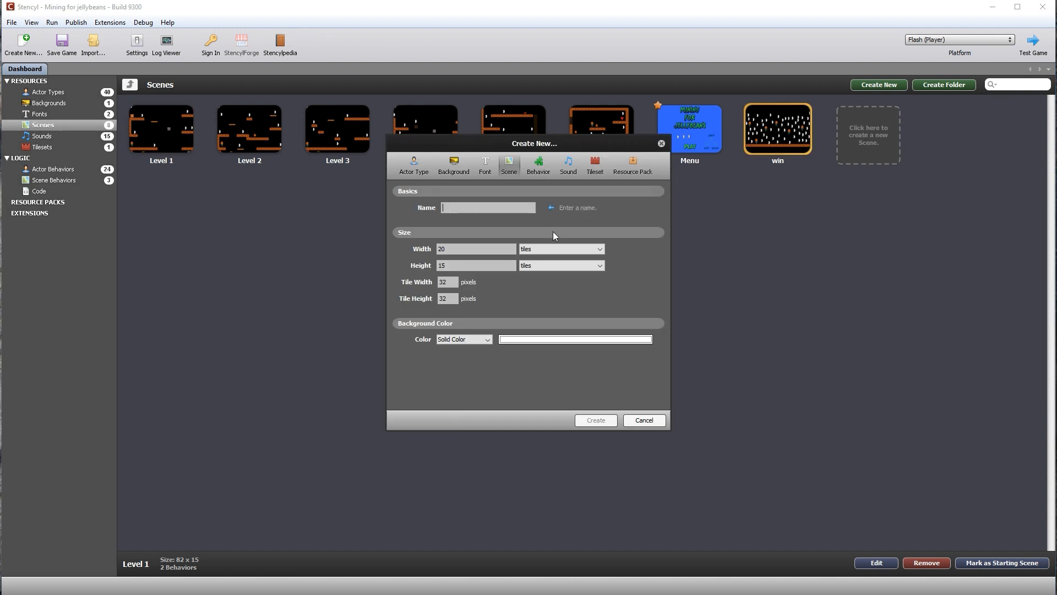
pyautogui.write('Level Complete')
pyautogui.click(518, 341)
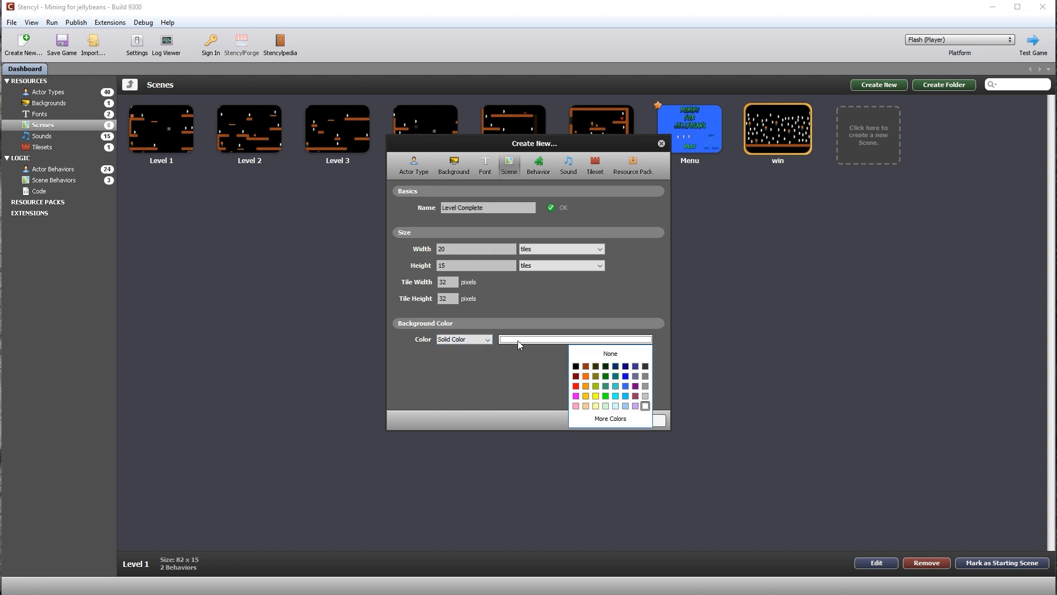
pyautogui.click(575, 366)
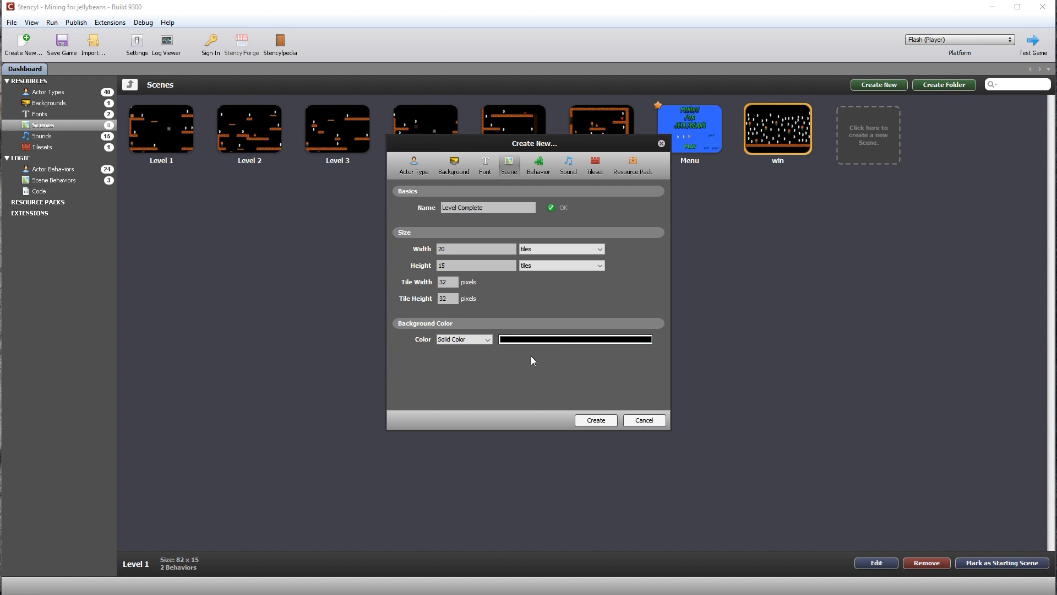
pyautogui.click(596, 420)
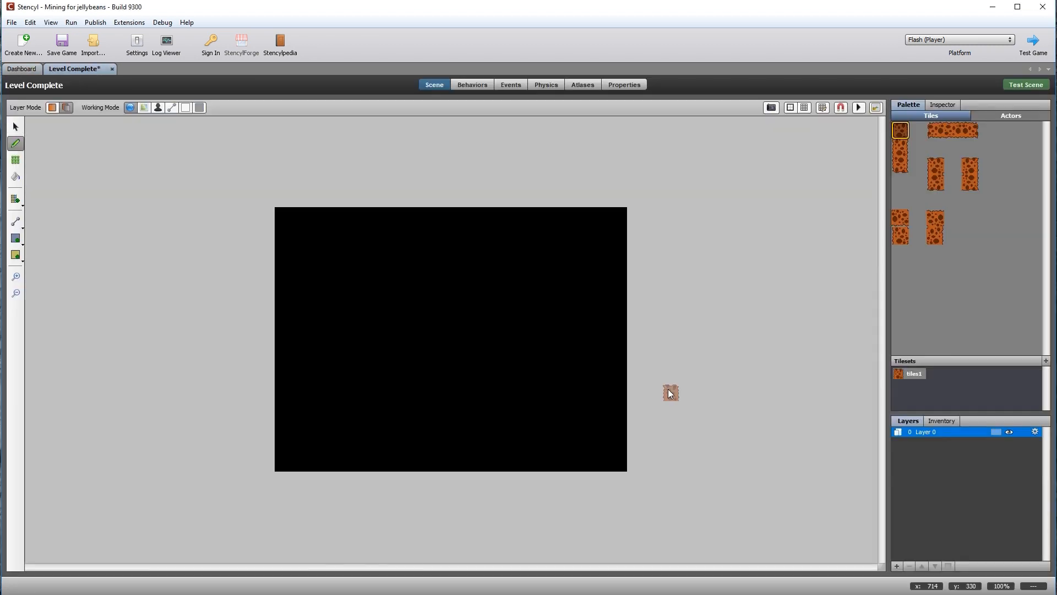
# Add a background layer to the scene using the Level complete background
pyautogui.click(15, 127)
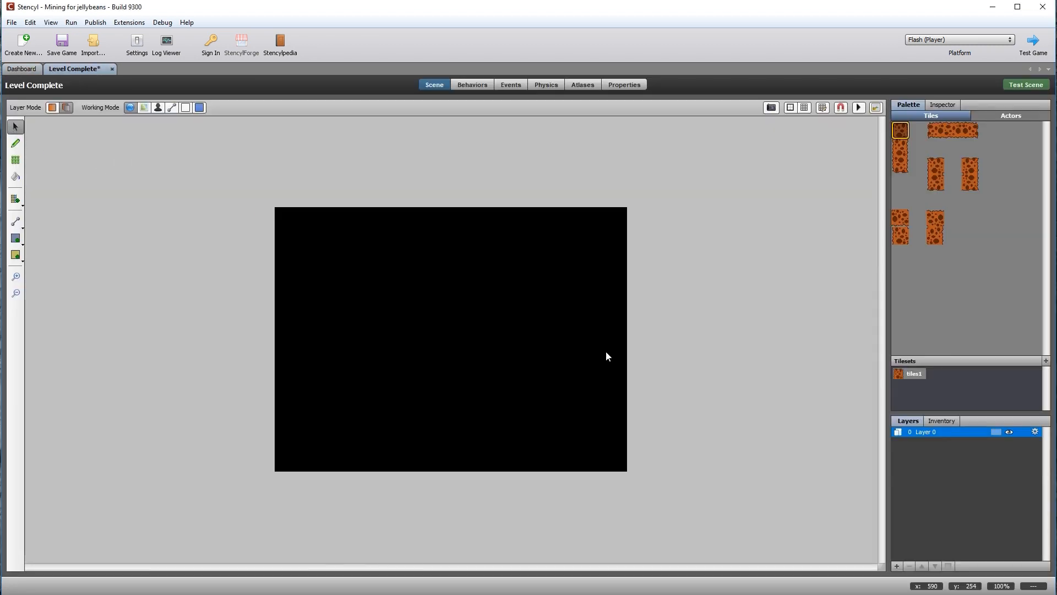
pyautogui.click(897, 566)
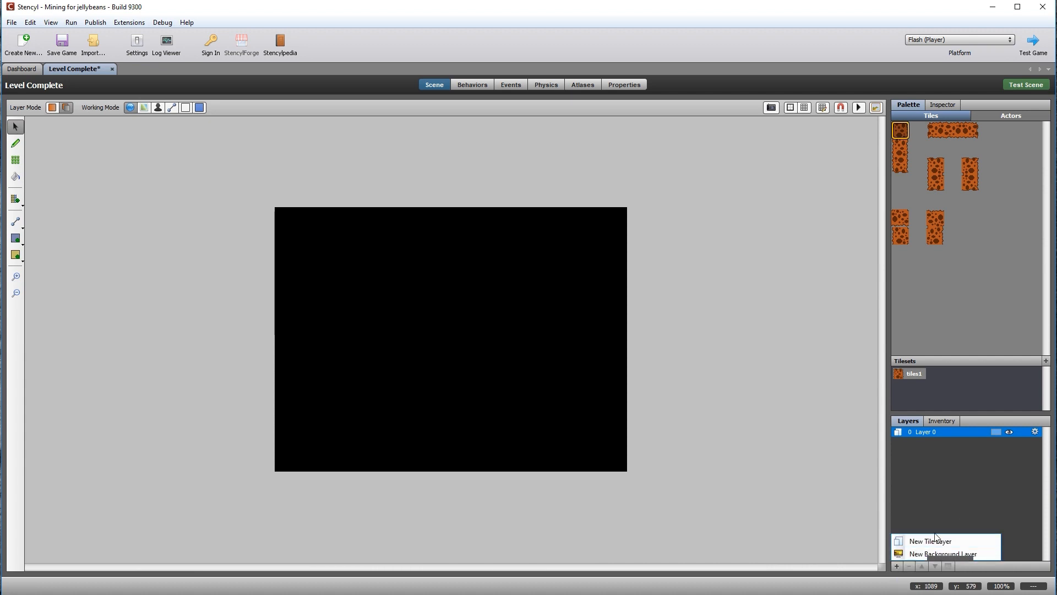
pyautogui.click(959, 553)
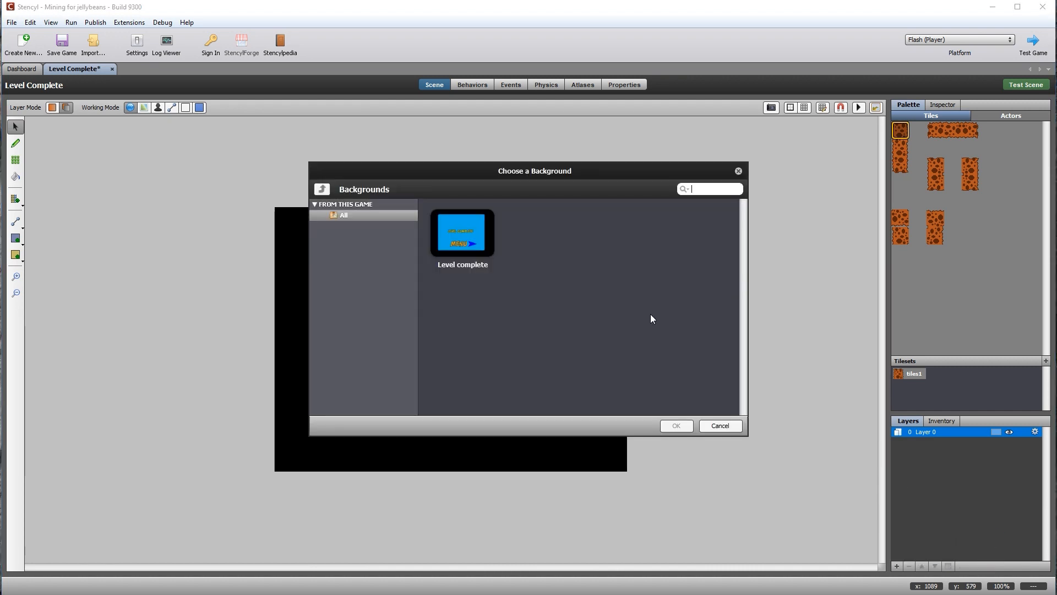
pyautogui.click(456, 224)
pyautogui.click(675, 427)
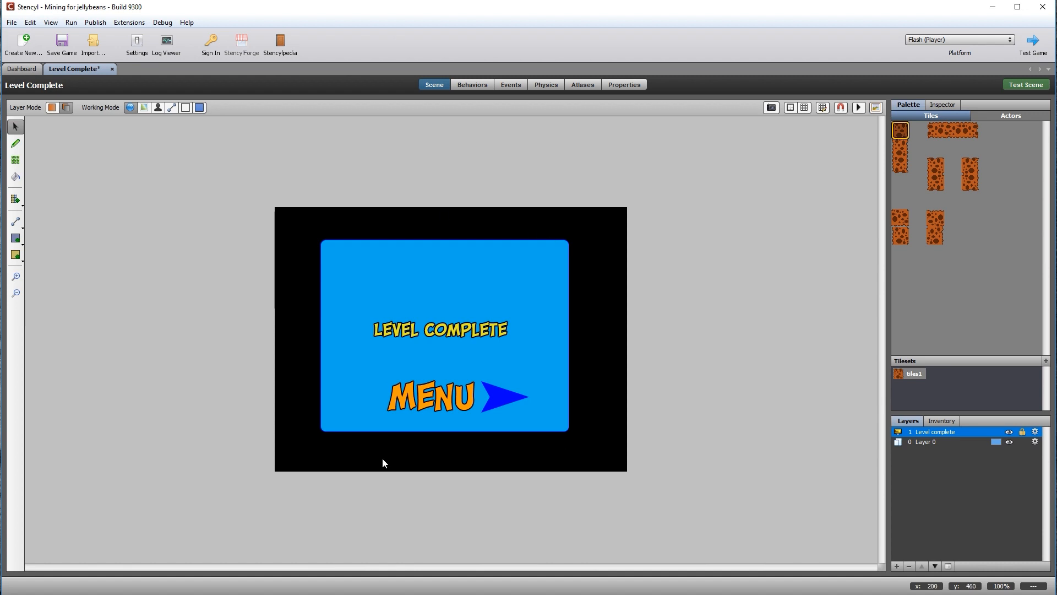
# Move Layer 0 above the Level complete background layer and draw a box region around the MENU text and arrow, at about 197, 297
pyautogui.click(925, 441)
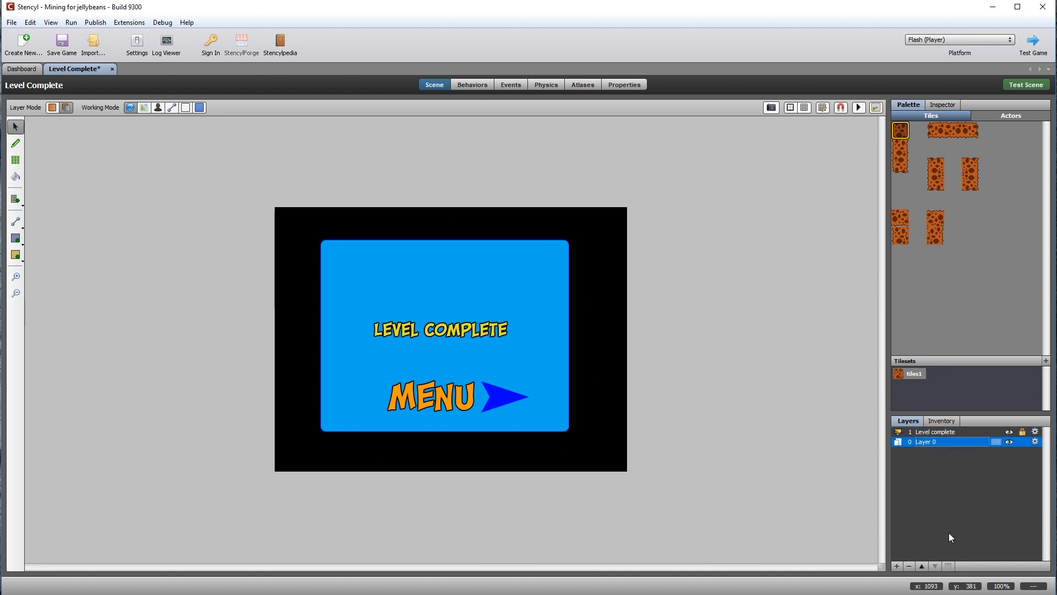
pyautogui.click(922, 566)
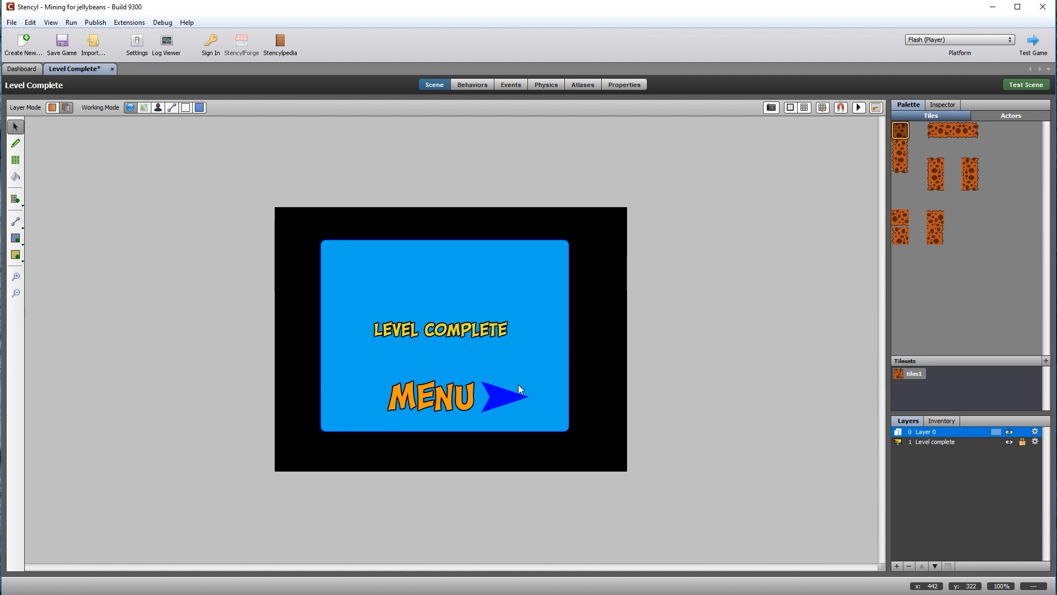
pyautogui.click(16, 238)
pyautogui.moveTo(383, 371); pyautogui.dragTo(538, 418)
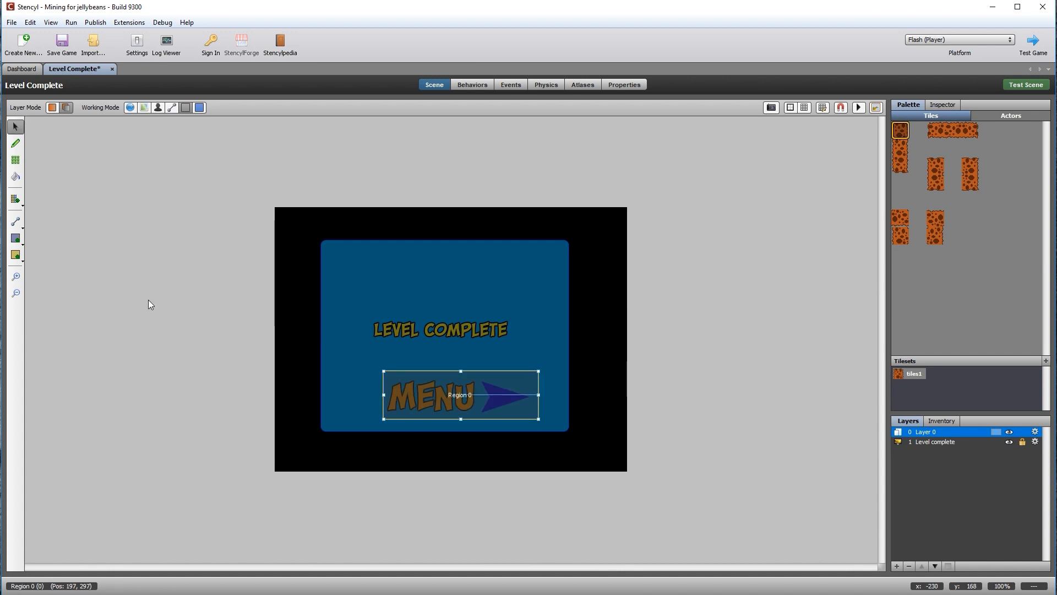
# Add an On Region input event to the Level Complete scene and set its mouse condition to "is pressed on"
pyautogui.click(513, 84)
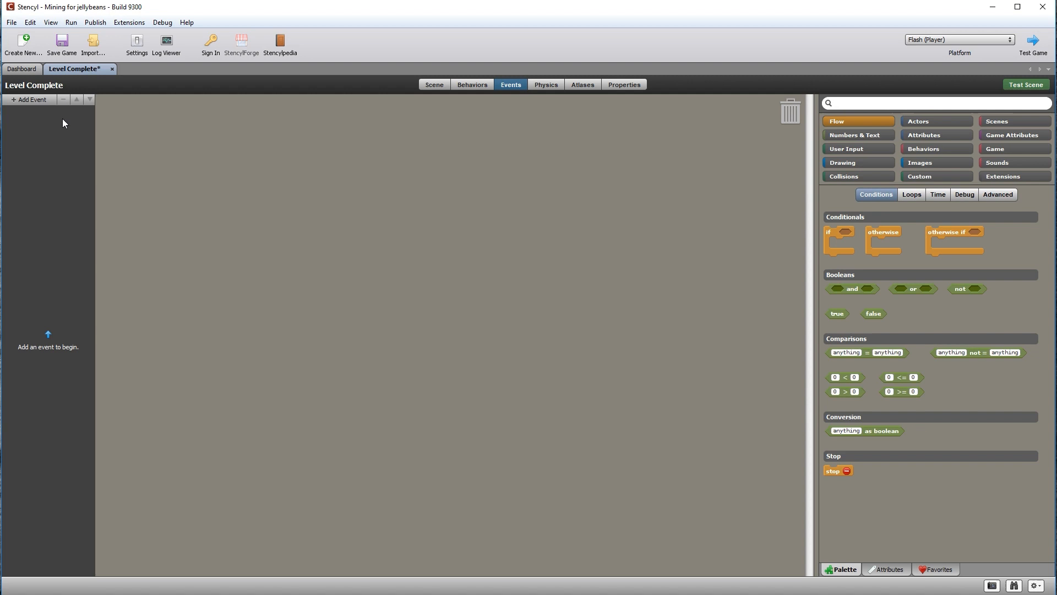
pyautogui.click(12, 101)
pyautogui.moveTo(28, 132)
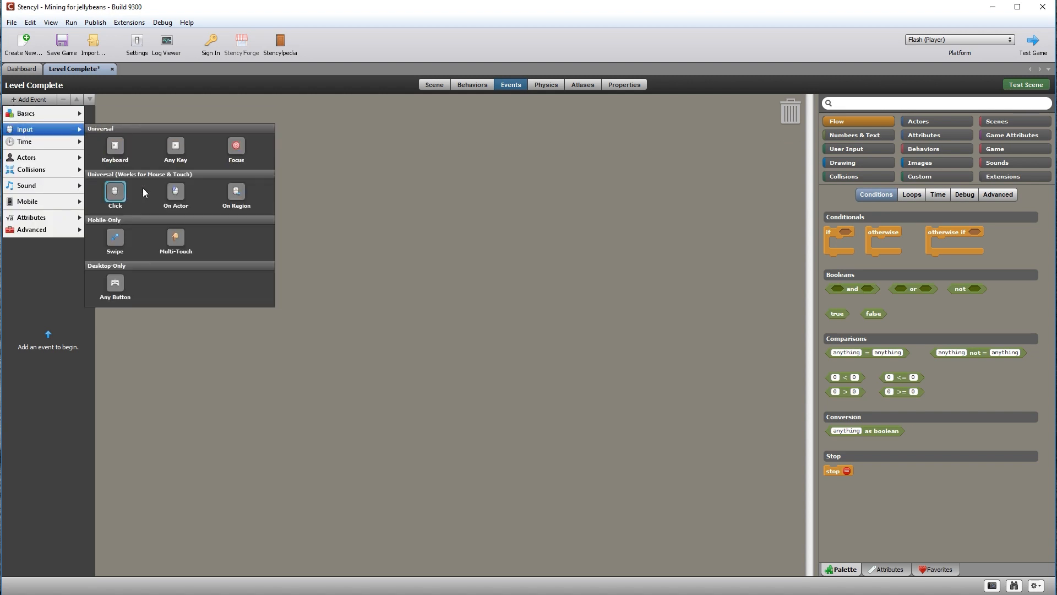
pyautogui.click(239, 199)
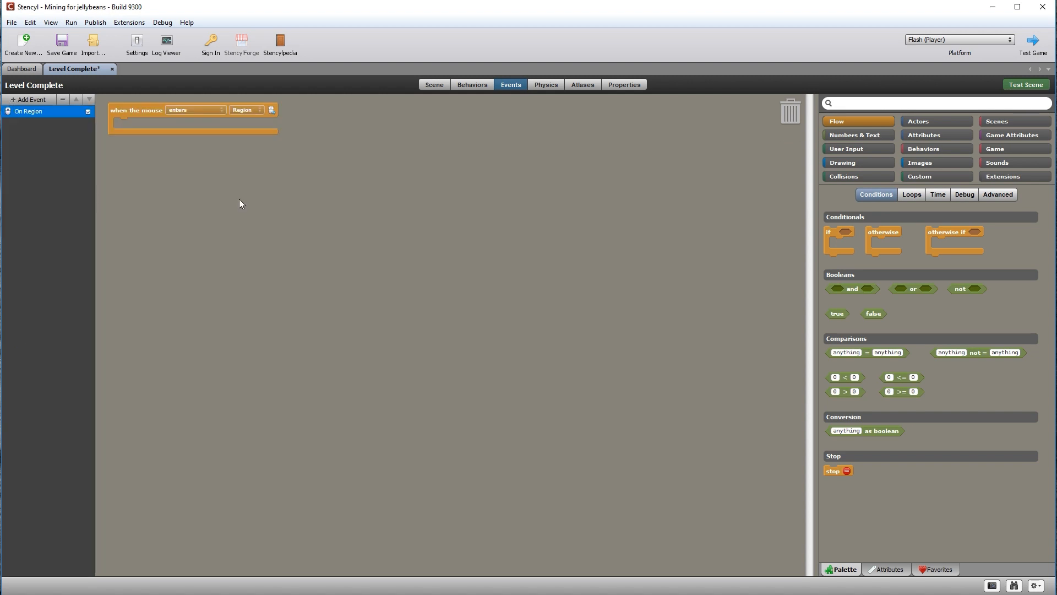
pyautogui.click(216, 108)
pyautogui.click(199, 134)
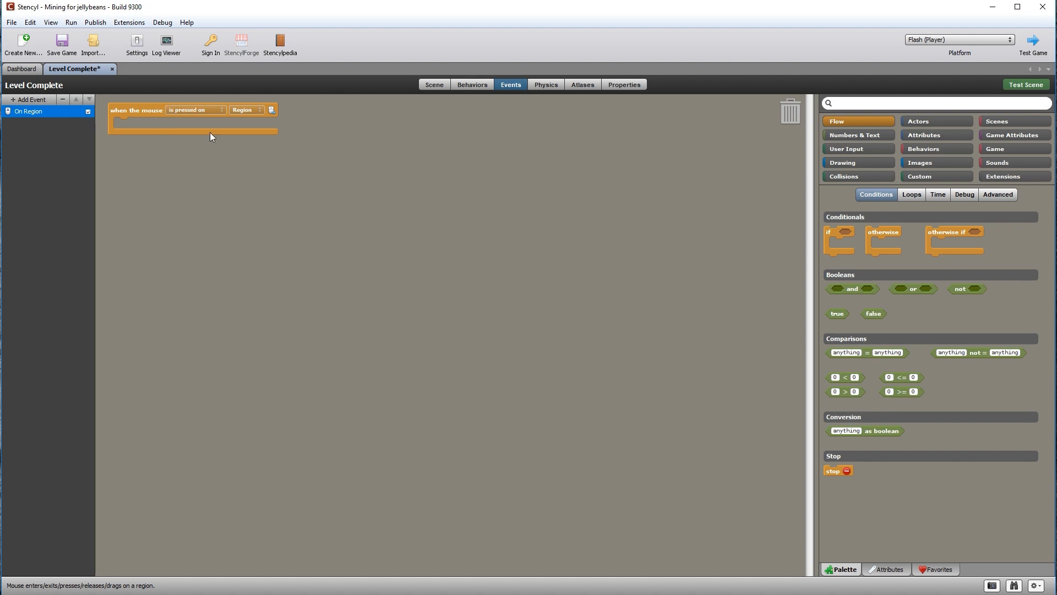
# Assign the region around the MENU text to the mouse event and place a switch-scene block with Fade Out and Fade In inside it
pyautogui.click(245, 109)
pyautogui.click(257, 121)
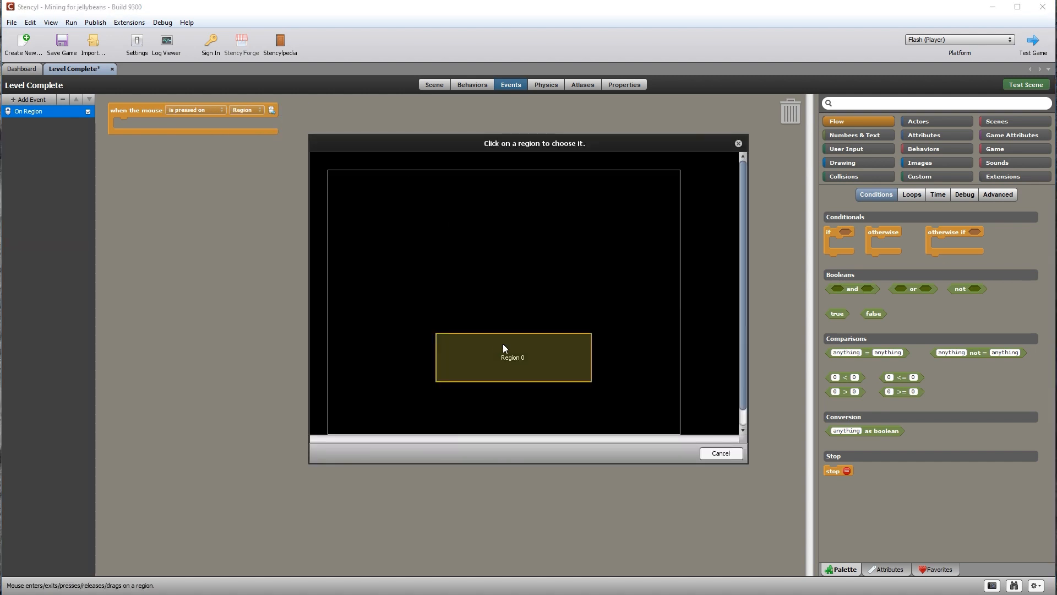
pyautogui.click(514, 347)
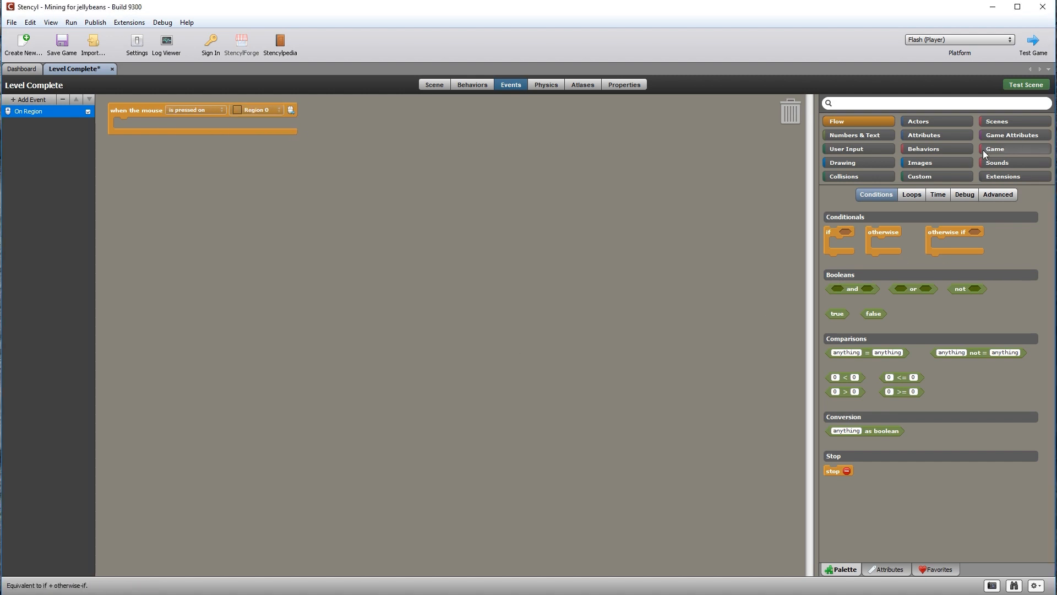
pyautogui.click(999, 122)
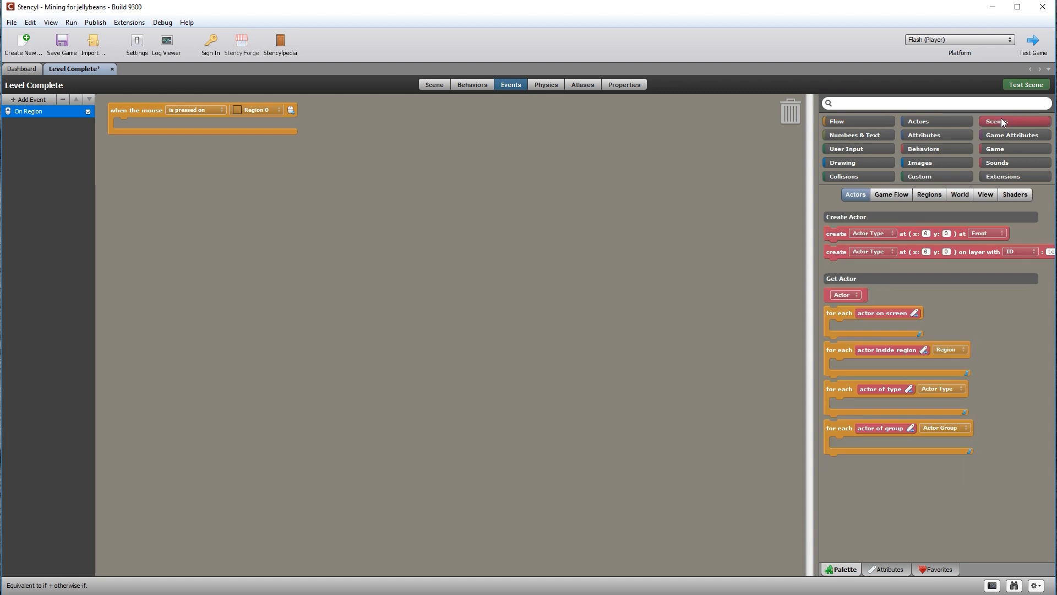
pyautogui.click(891, 194)
pyautogui.moveTo(845, 234); pyautogui.dragTo(173, 128)
pyautogui.click(165, 124)
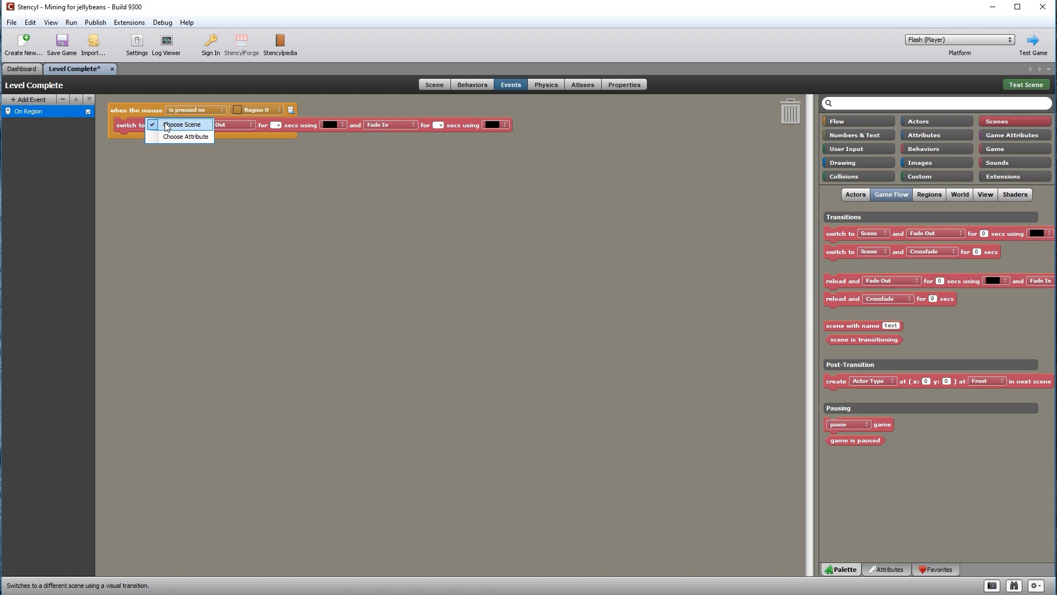
pyautogui.click(167, 124)
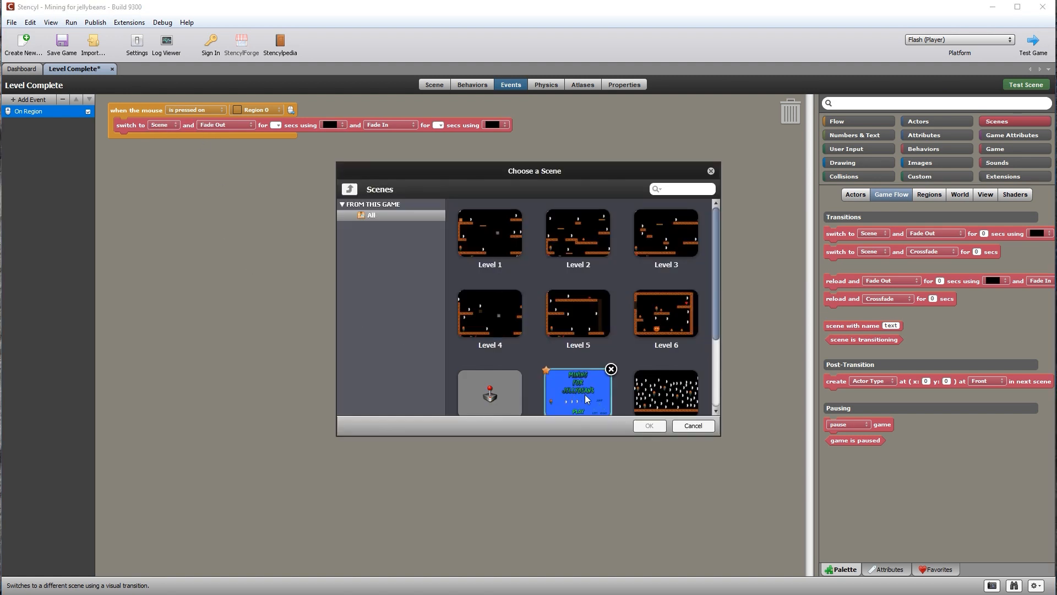
pyautogui.moveTo(715, 294); pyautogui.dragTo(718, 355)
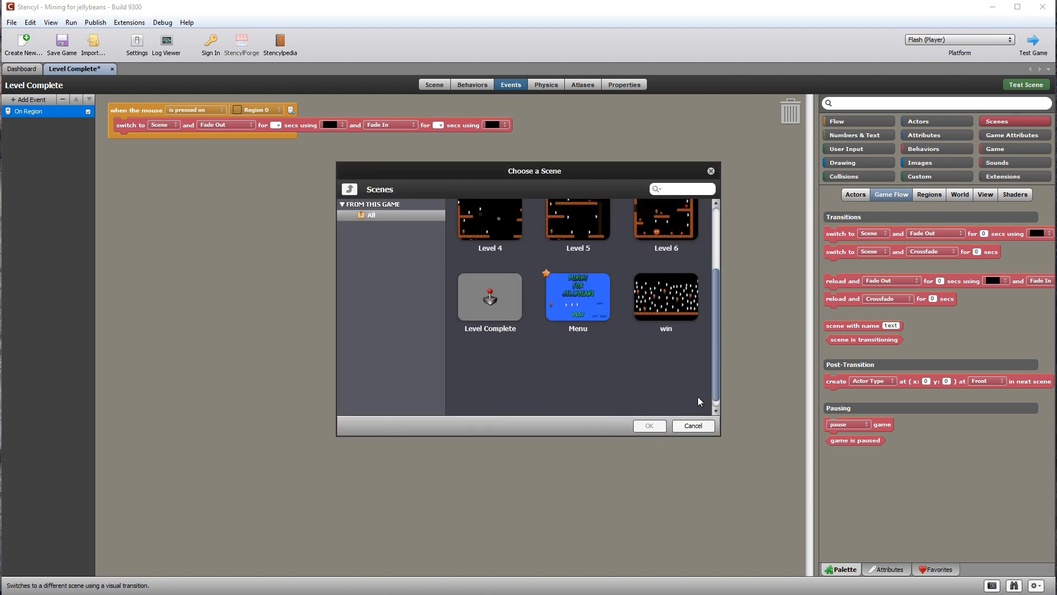
pyautogui.click(693, 425)
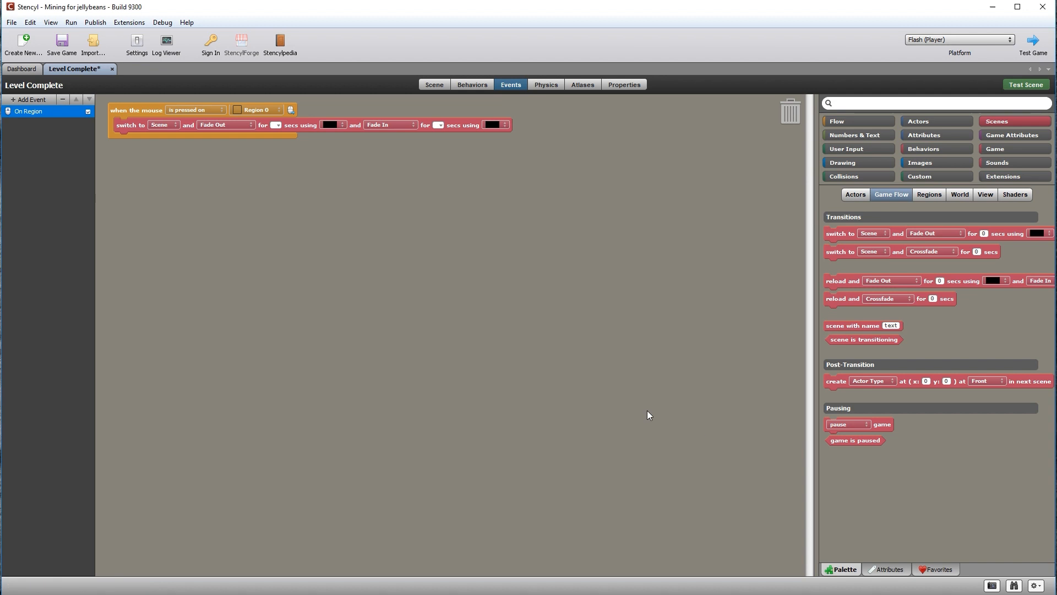
# Make the block switch to the Menu scene with a 0.5 second fade out and a 0.5 second fade in
pyautogui.click(167, 124)
pyautogui.click(171, 125)
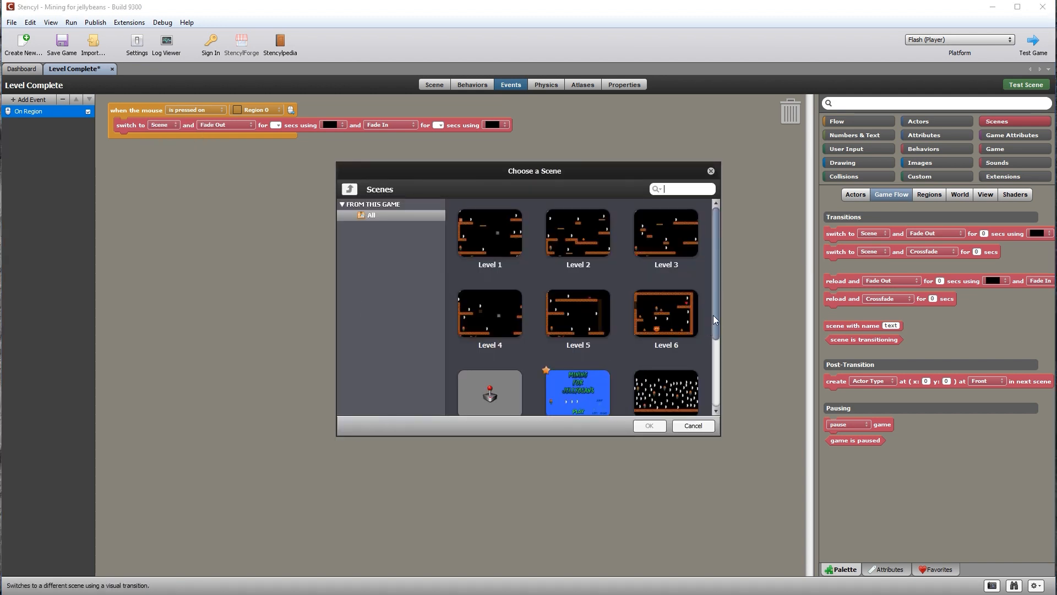
pyautogui.moveTo(715, 313); pyautogui.dragTo(715, 340)
pyautogui.click(583, 363)
pyautogui.click(647, 425)
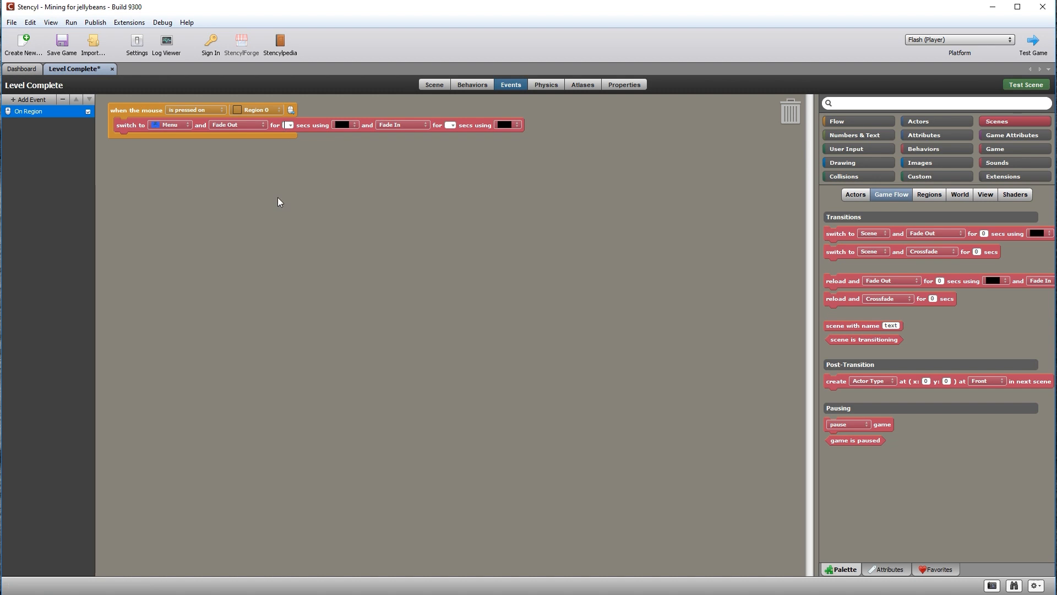
pyautogui.write('0')
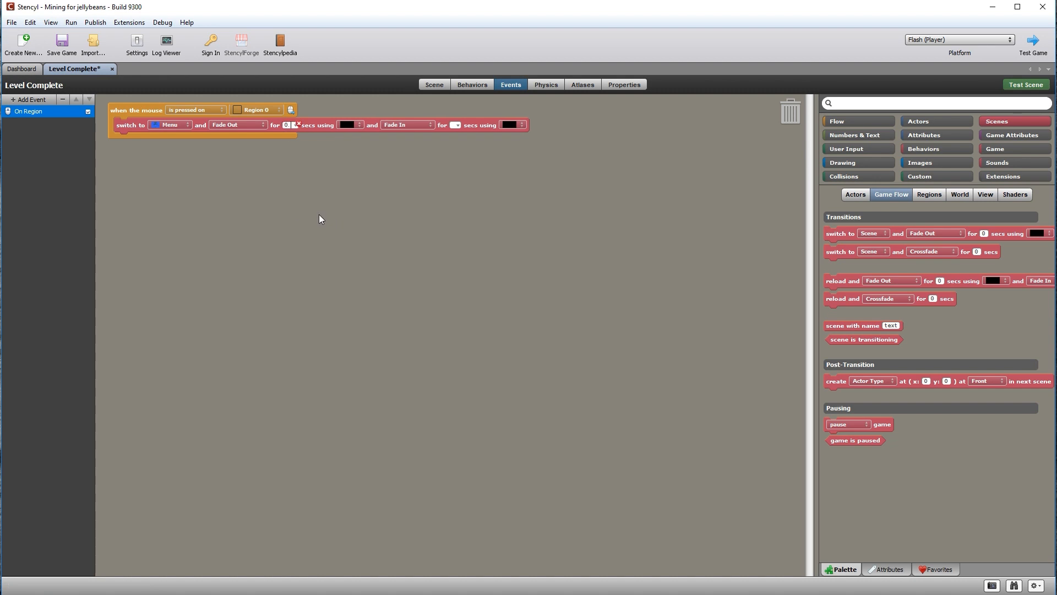
pyautogui.write('.50.5')
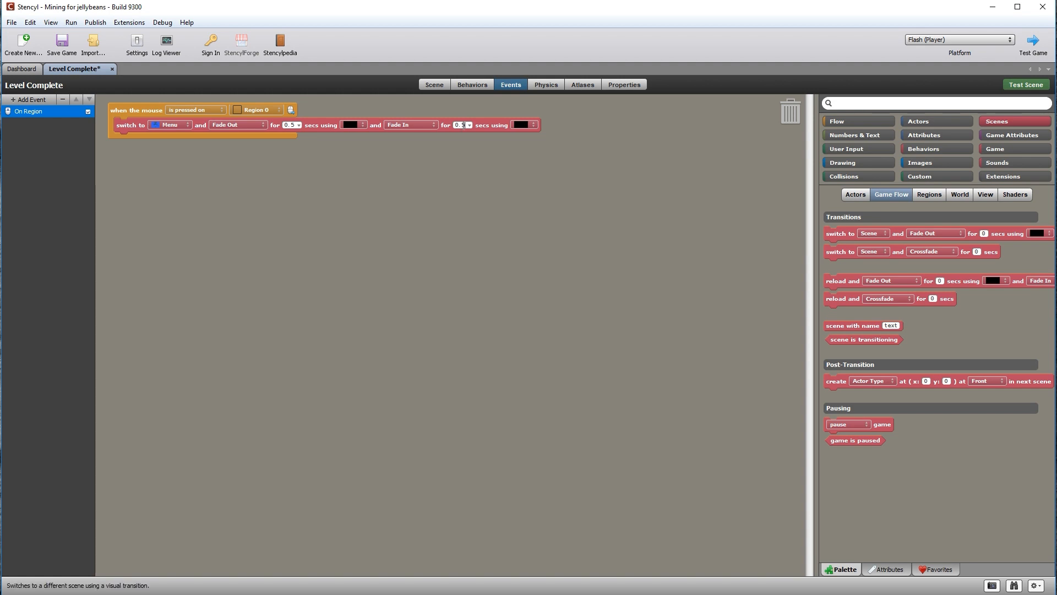
# Review the Level Complete scene layout with the region deselected and its overlay turned off
pyautogui.click(434, 84)
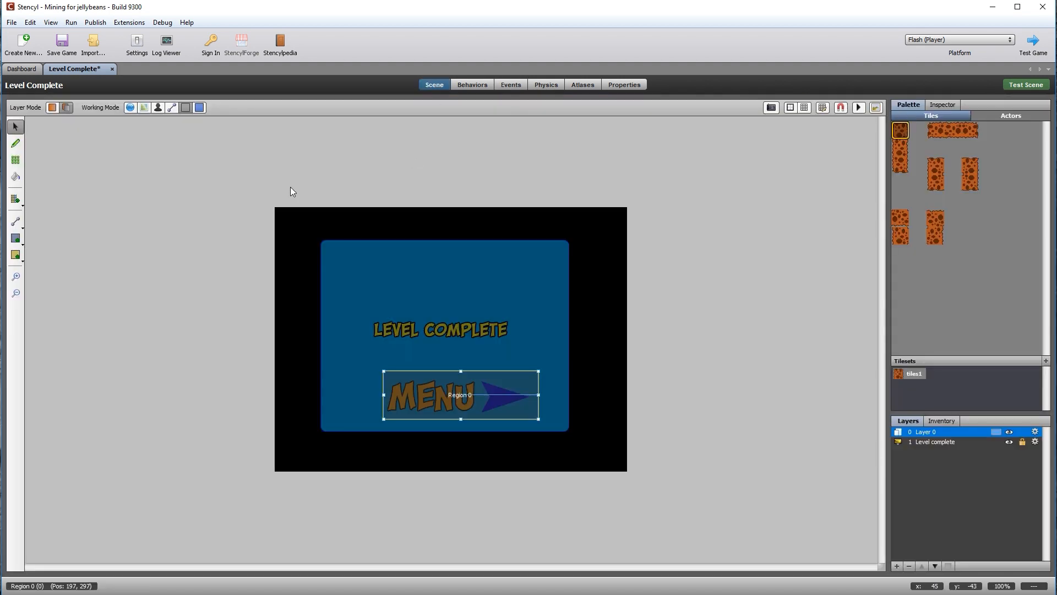
pyautogui.click(698, 284)
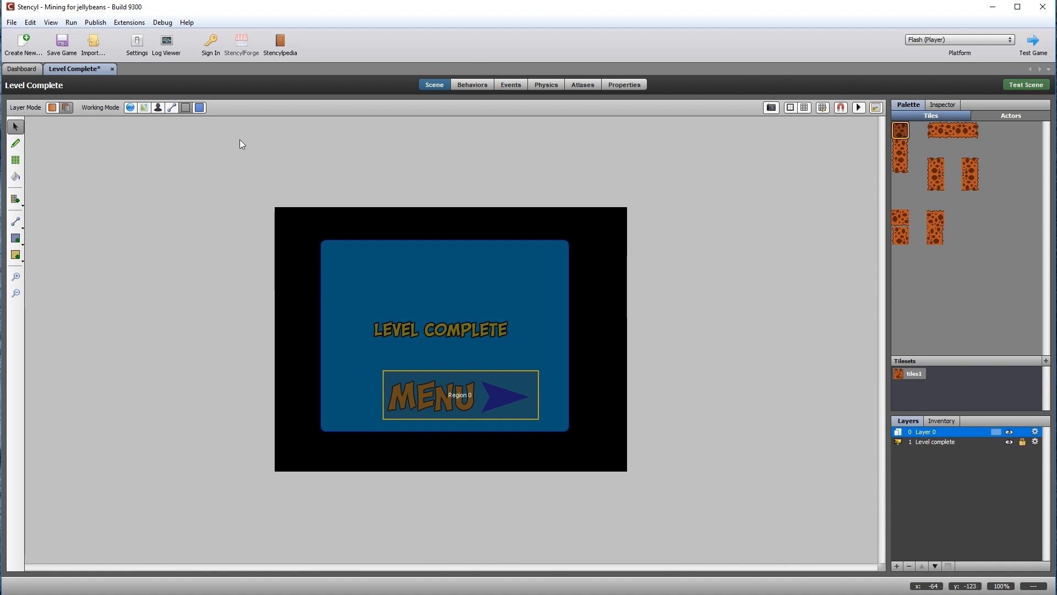
pyautogui.click(130, 108)
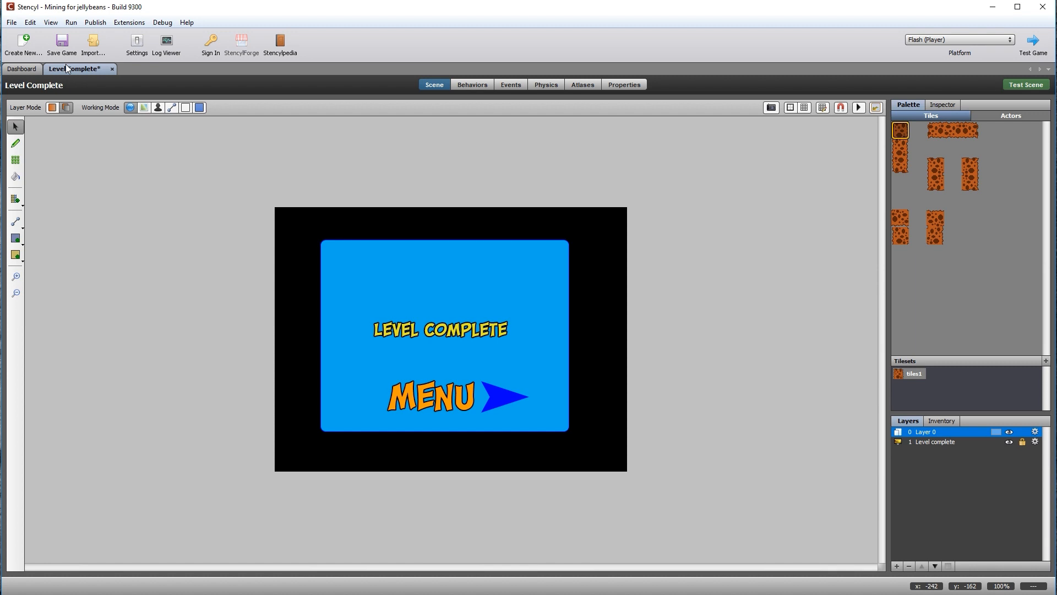
# Open the Level 1 scene for editing and close the Level Complete scene
pyautogui.click(21, 69)
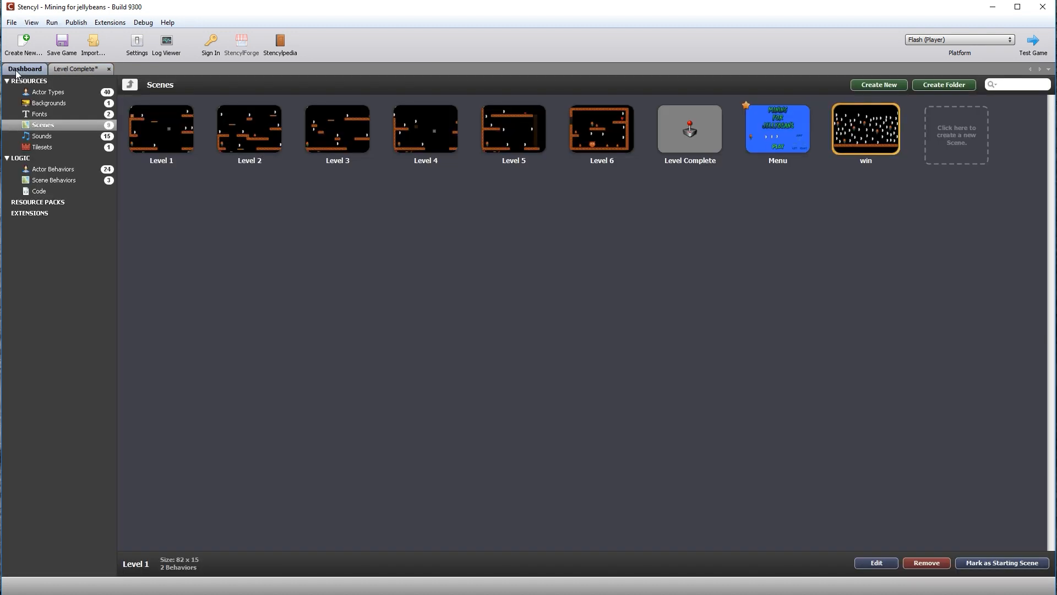
pyautogui.click(160, 133)
pyautogui.doubleClick(160, 133)
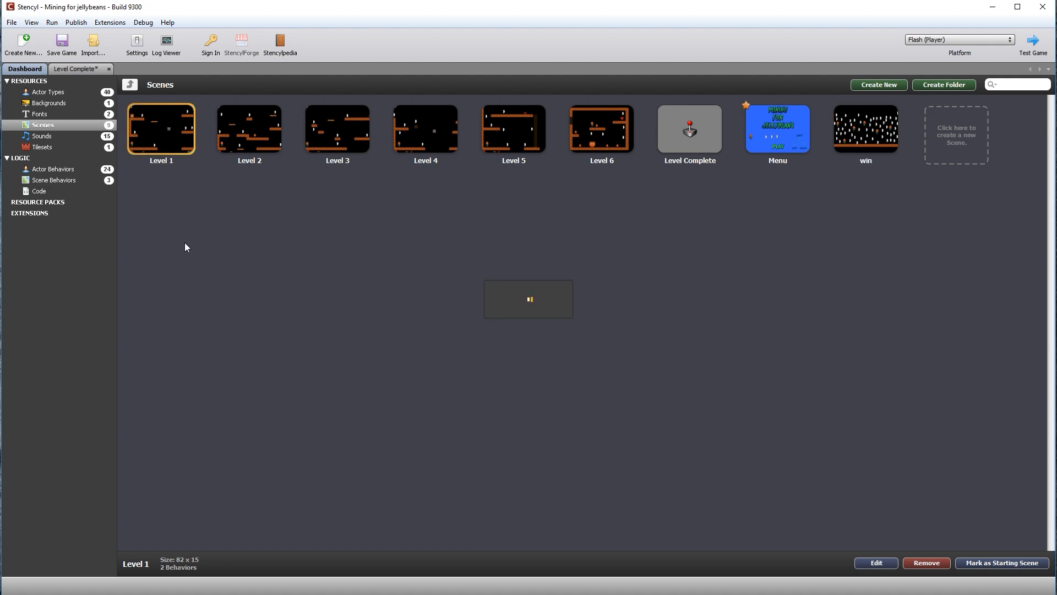
pyautogui.click(104, 69)
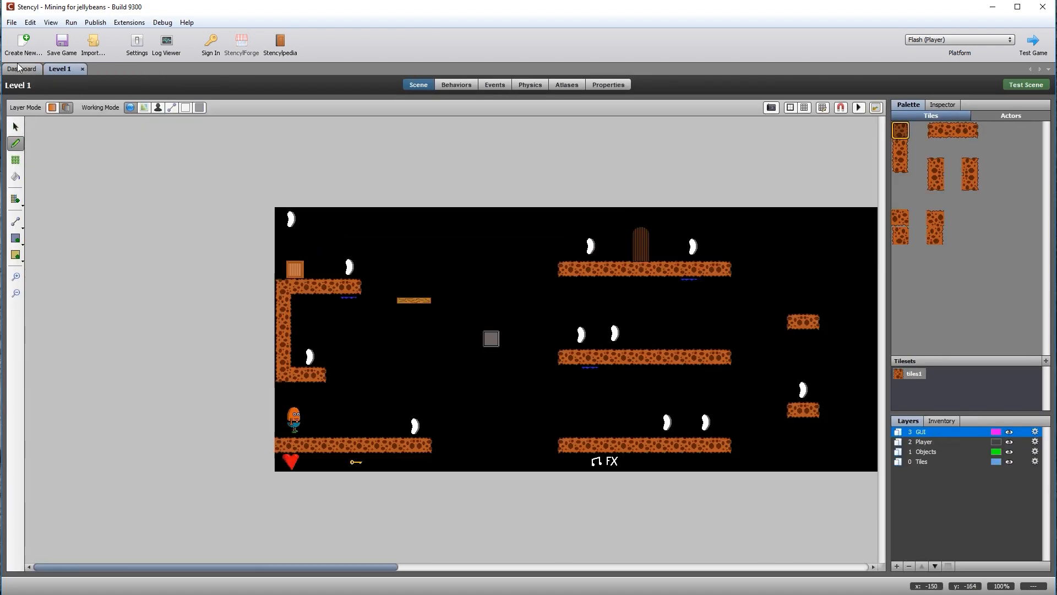
pyautogui.click(24, 69)
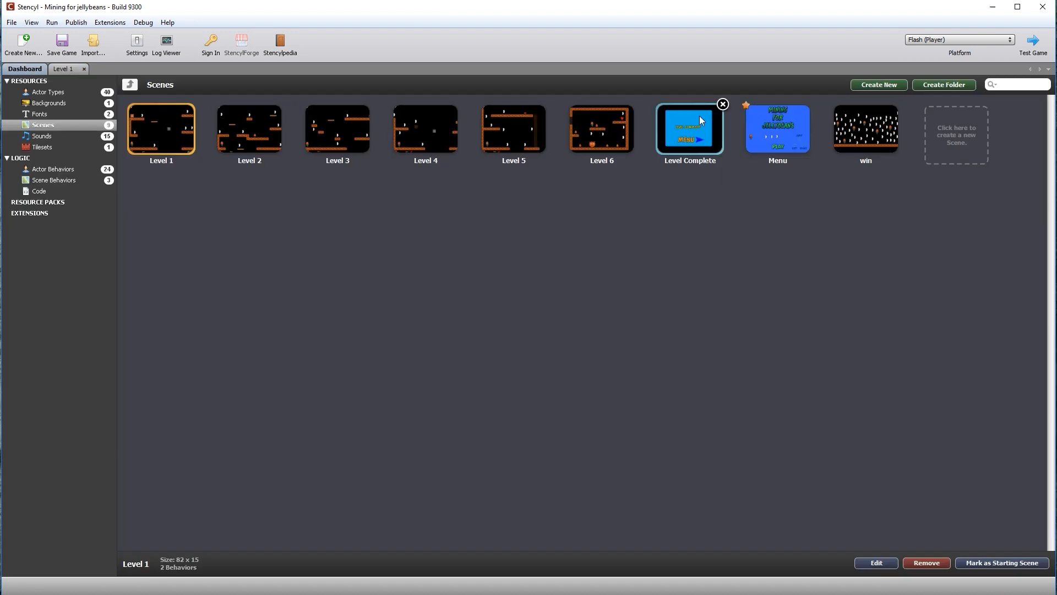
pyautogui.click(62, 69)
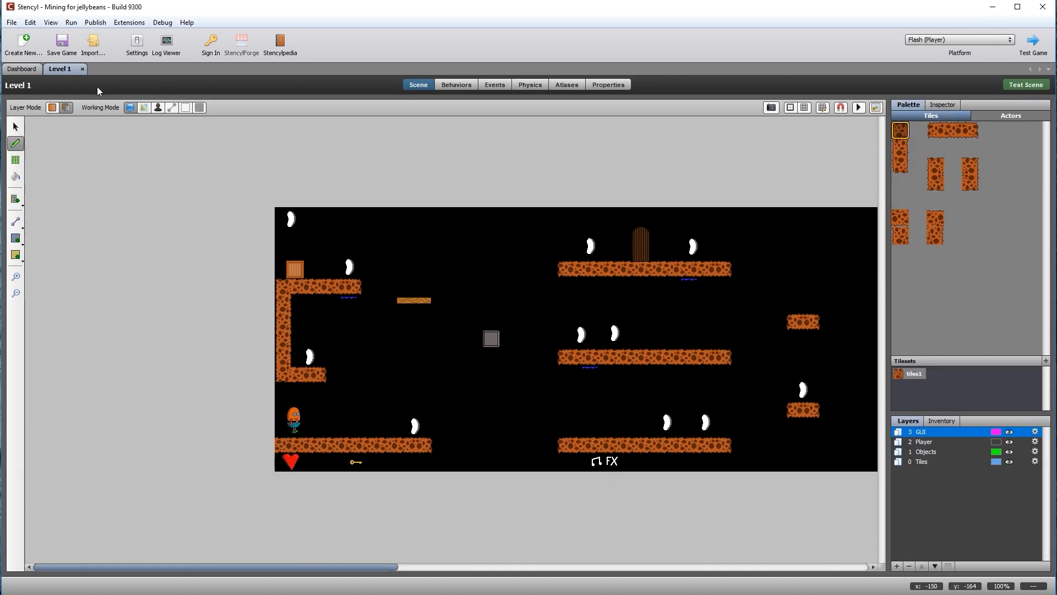
# Set the Scene attribute of the Level 1 door's Door Open behavior to Level Complete
pyautogui.click(16, 126)
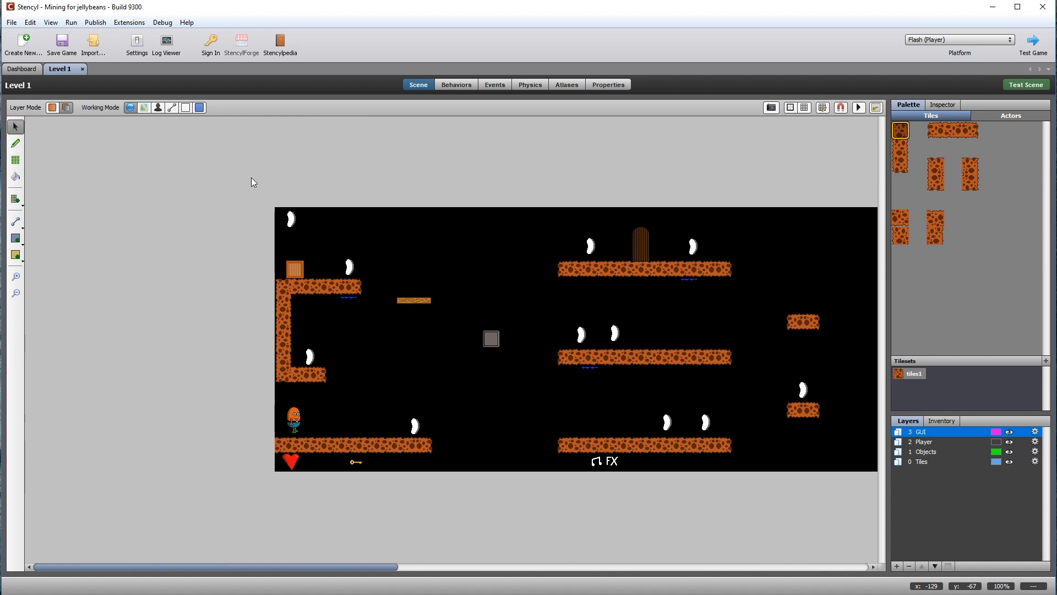
pyautogui.click(642, 242)
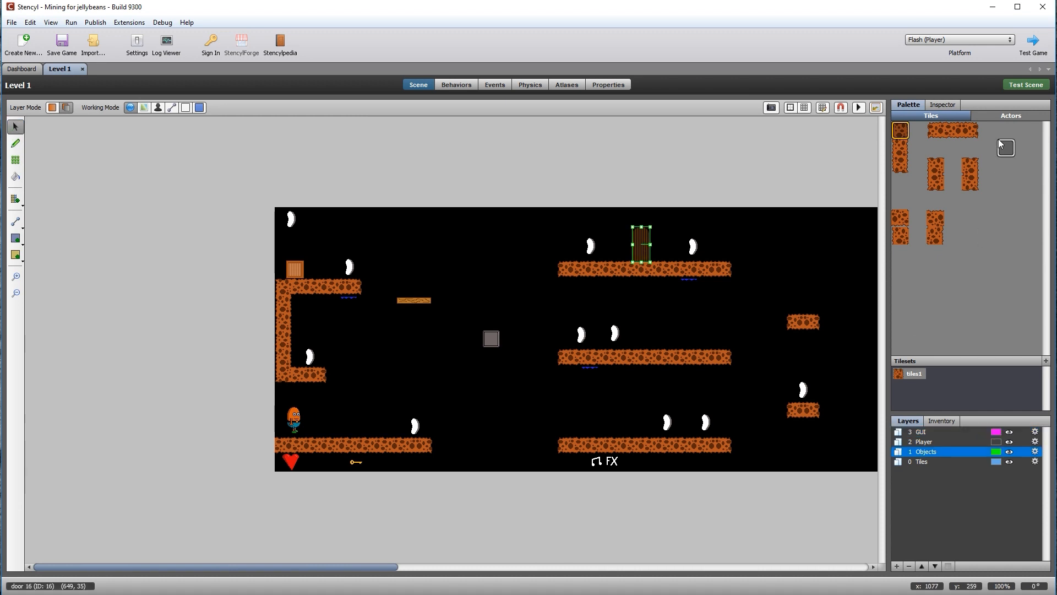
pyautogui.click(943, 105)
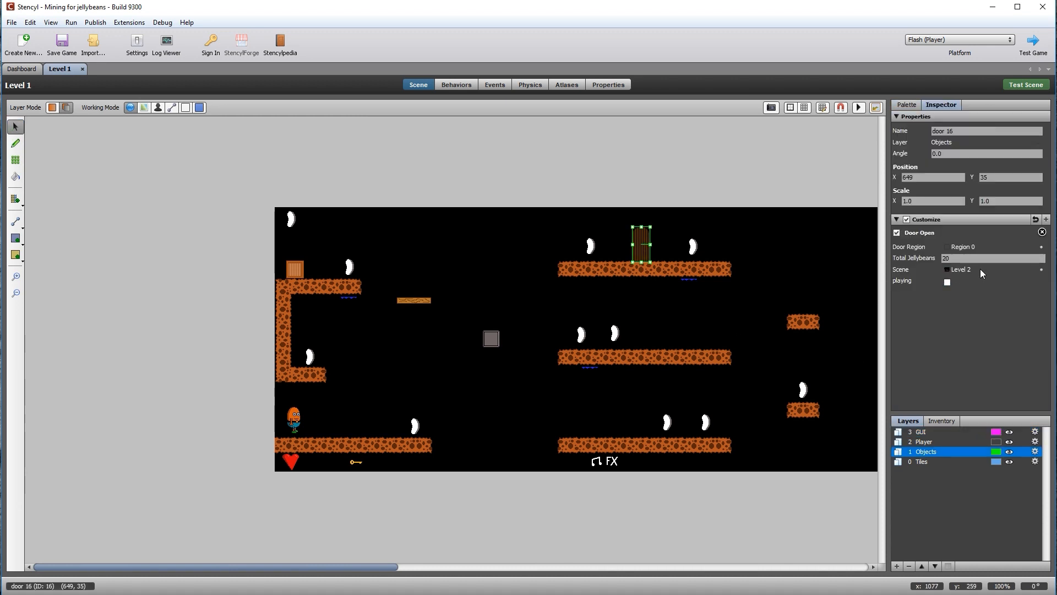
pyautogui.click(967, 271)
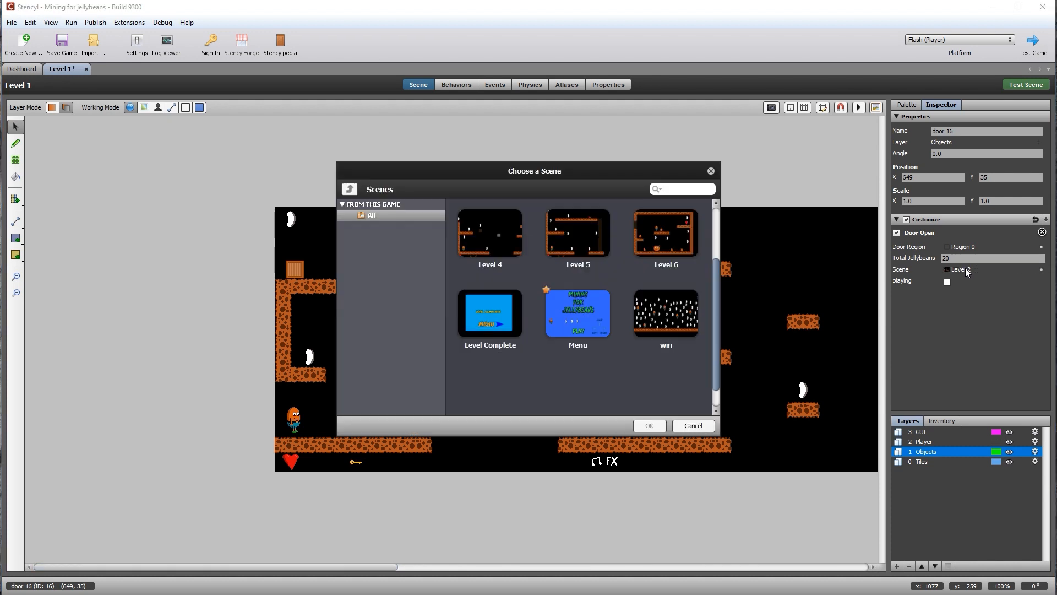
pyautogui.click(497, 324)
pyautogui.click(649, 425)
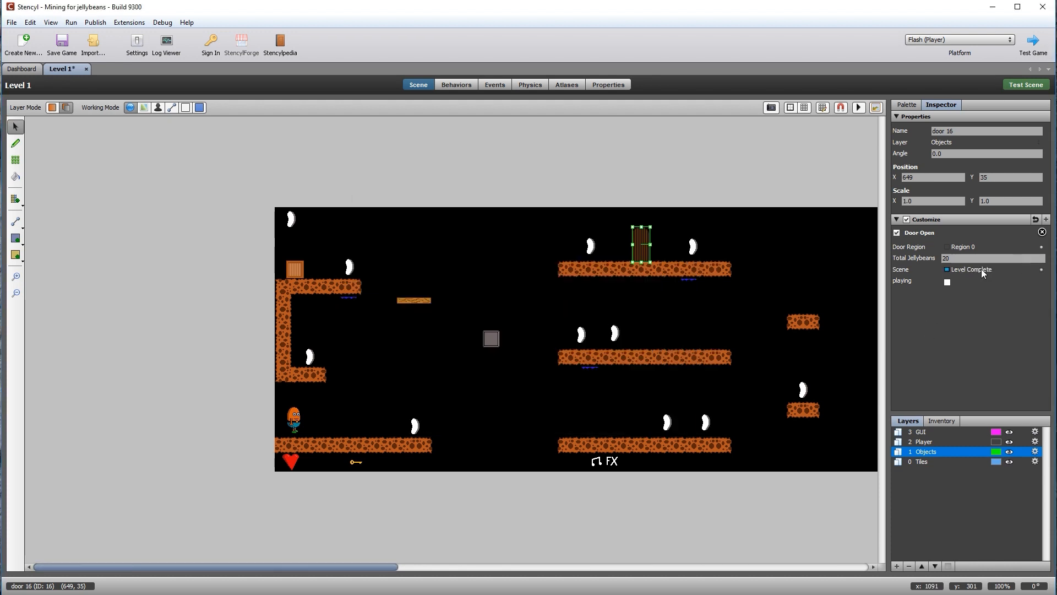
# Create a new 20 by 15 tile scene named "Level Select" with a solid blue background color
pyautogui.click(19, 70)
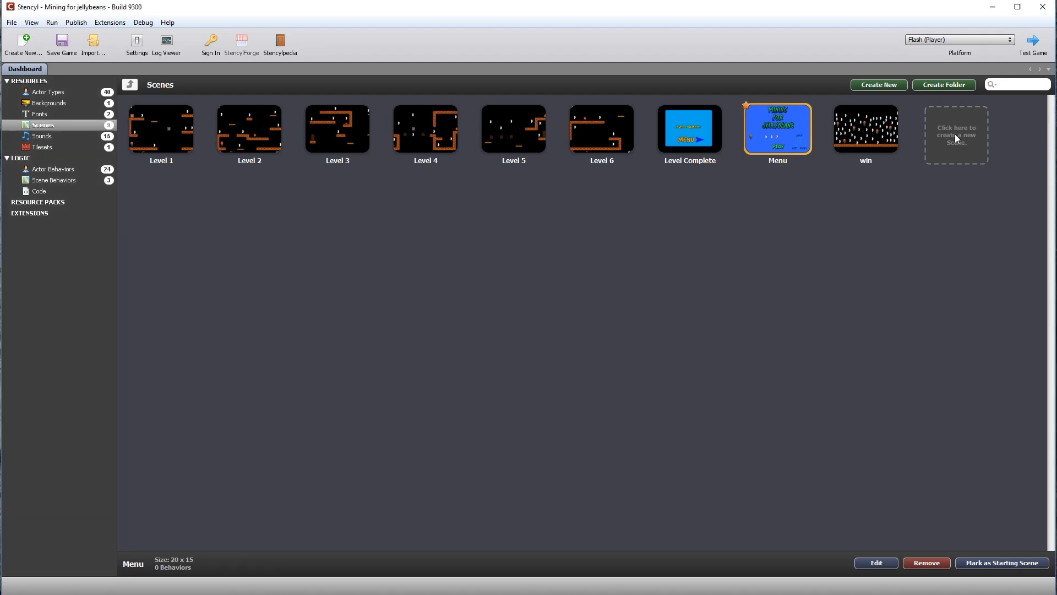
pyautogui.click(956, 135)
pyautogui.write('Level Select')
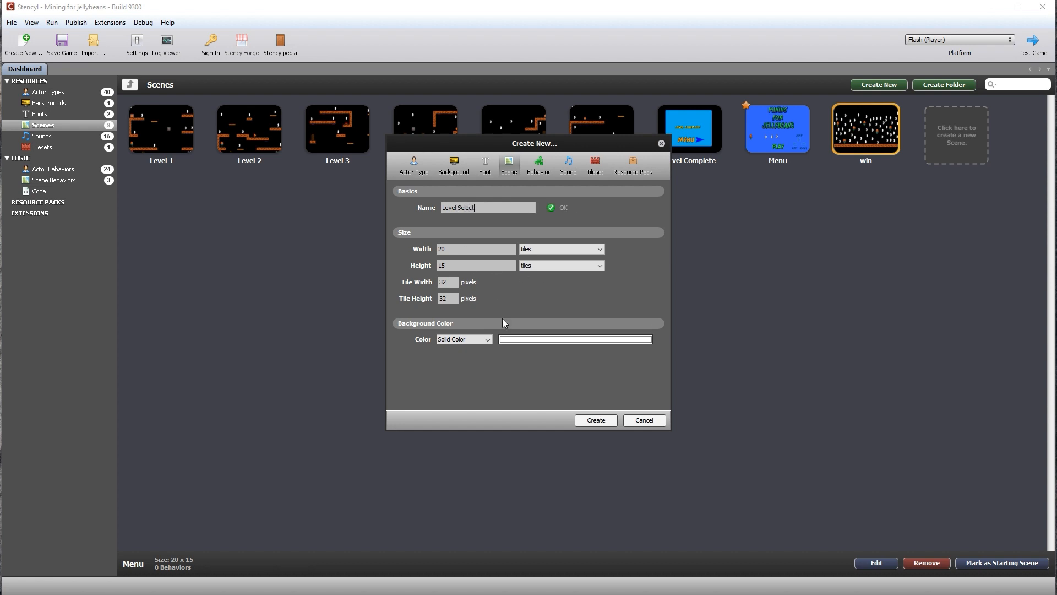
pyautogui.click(544, 338)
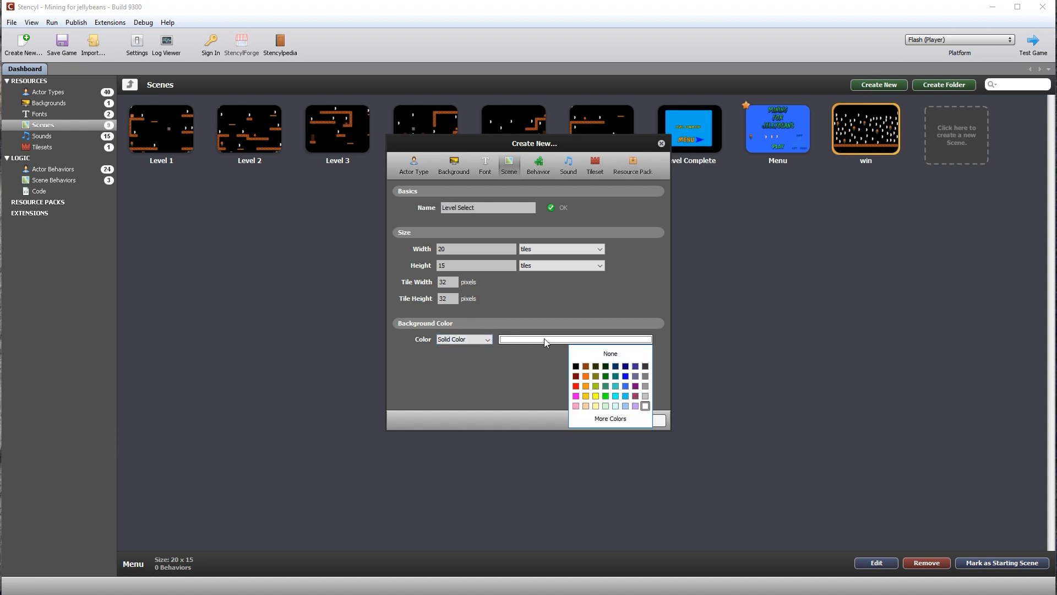
pyautogui.click(626, 386)
pyautogui.click(597, 419)
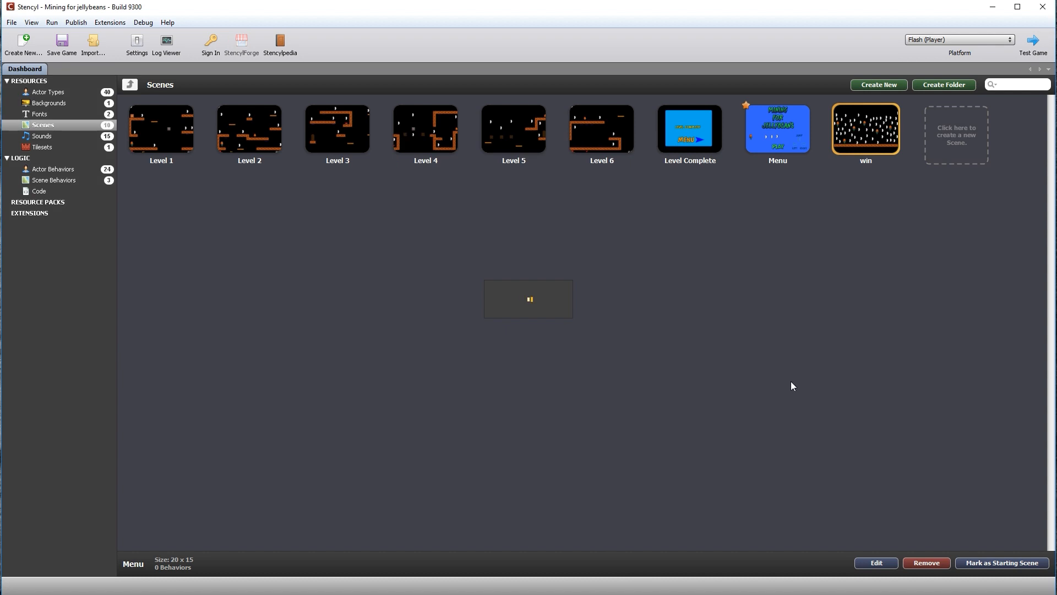
# Rename Layer 0 of the Level Select scene to "Title"
pyautogui.click(16, 126)
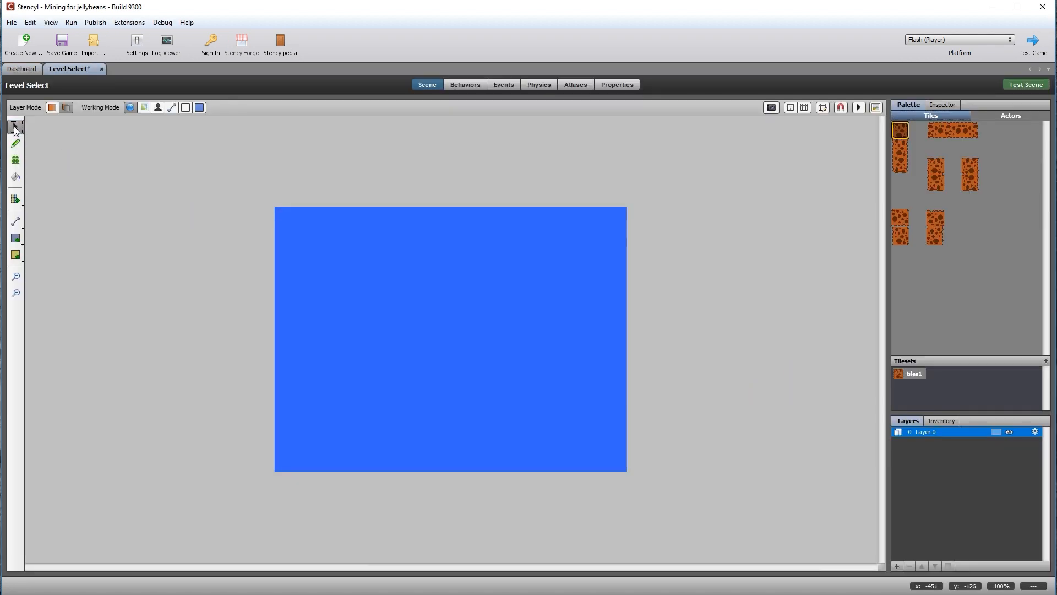
pyautogui.doubleClick(930, 432)
pyautogui.write('Titke')
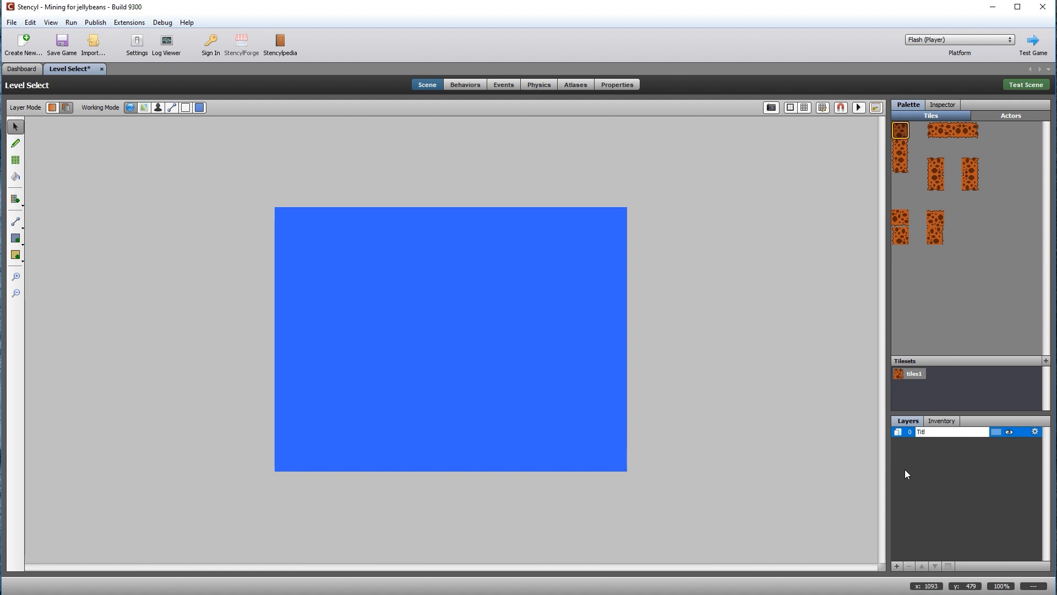
pyautogui.write('e')
pyautogui.press('Return')
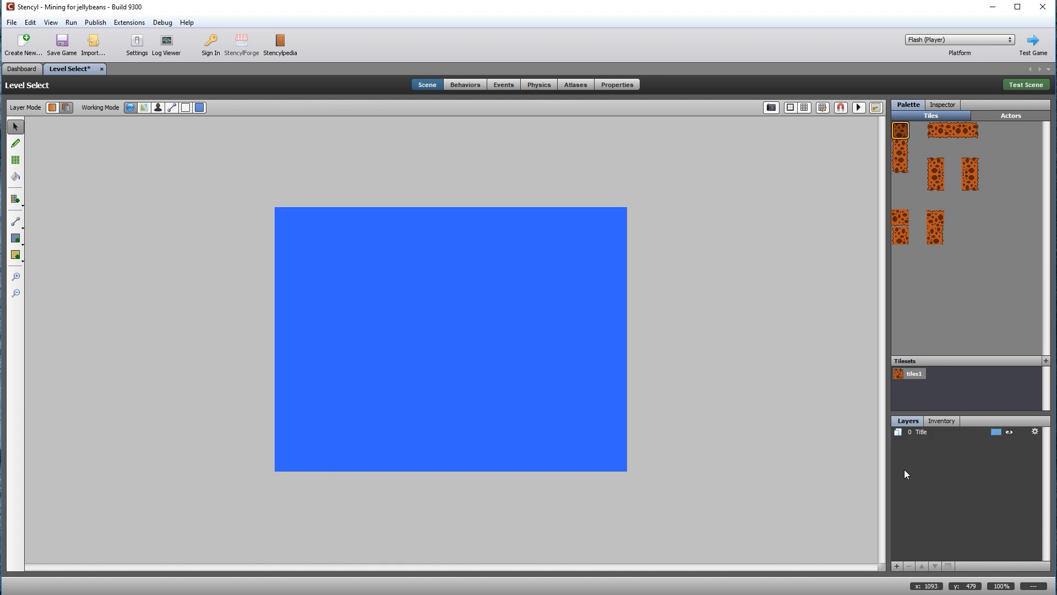
# Place the levels title actor at the scene's top center and the menu title actor in its lower-left corner
pyautogui.click(1013, 113)
pyautogui.moveTo(1050, 228); pyautogui.dragTo(1049, 303)
pyautogui.click(987, 209)
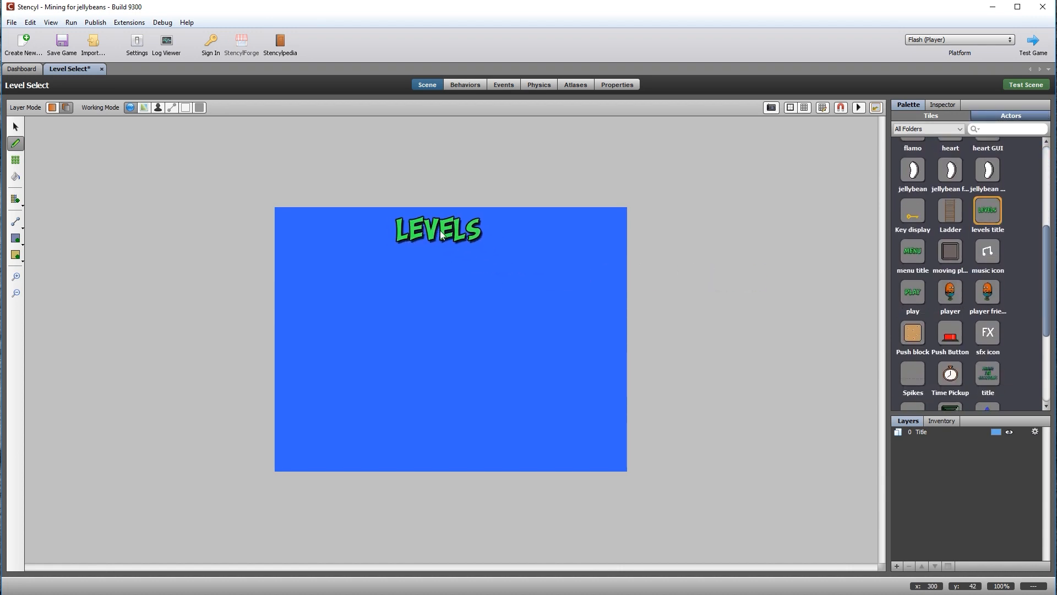
pyautogui.click(443, 229)
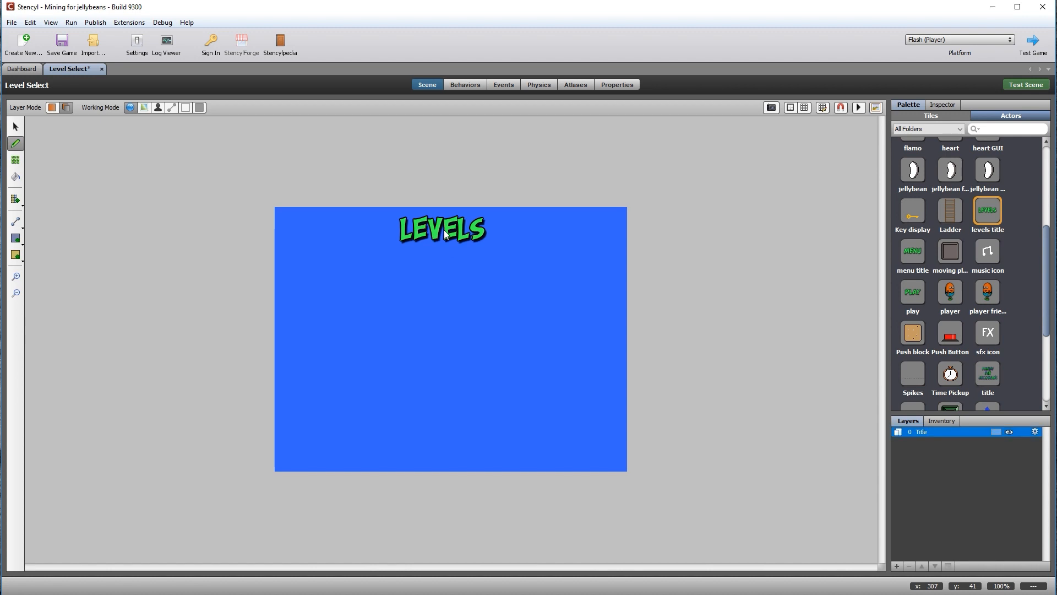
pyautogui.click(914, 257)
pyautogui.click(324, 456)
pyautogui.click(15, 127)
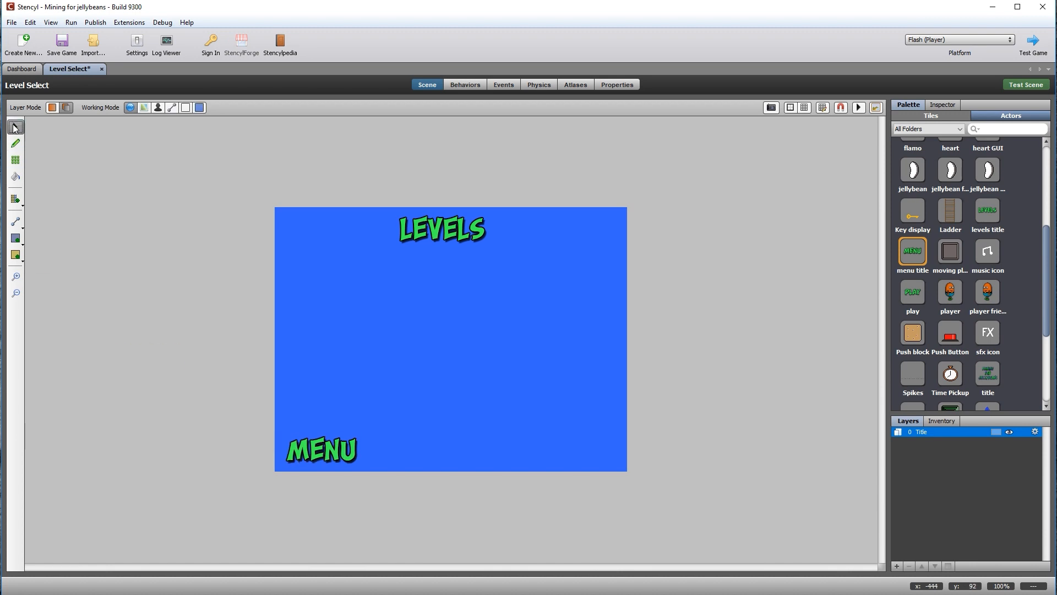
# Add a new tile layer to the Level Select scene and rename it "Objects"
pyautogui.click(897, 566)
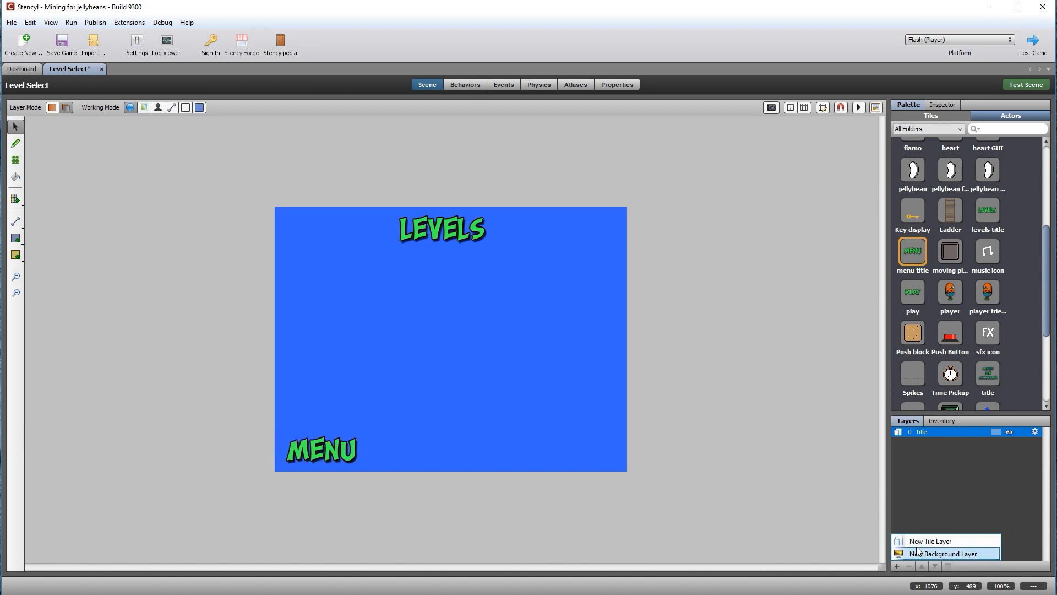
pyautogui.click(938, 542)
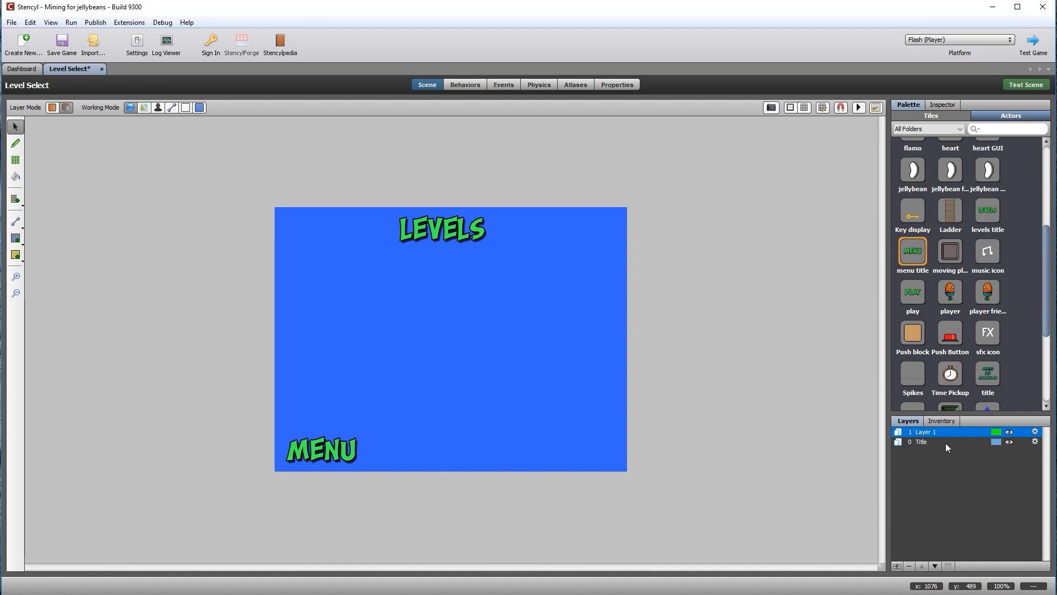
pyautogui.doubleClick(927, 432)
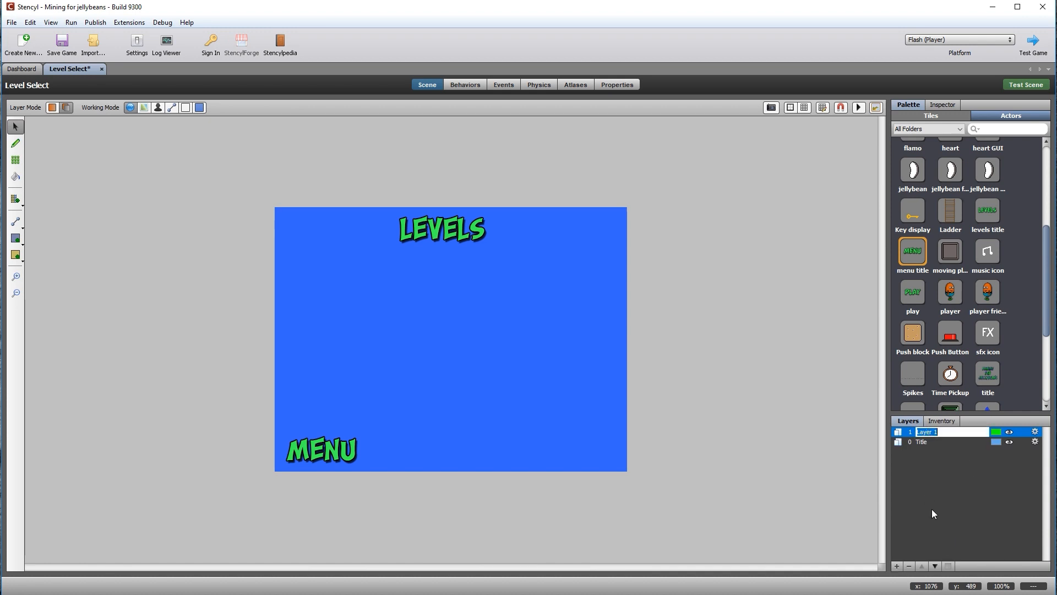
pyautogui.write('Objects')
pyautogui.click(932, 509)
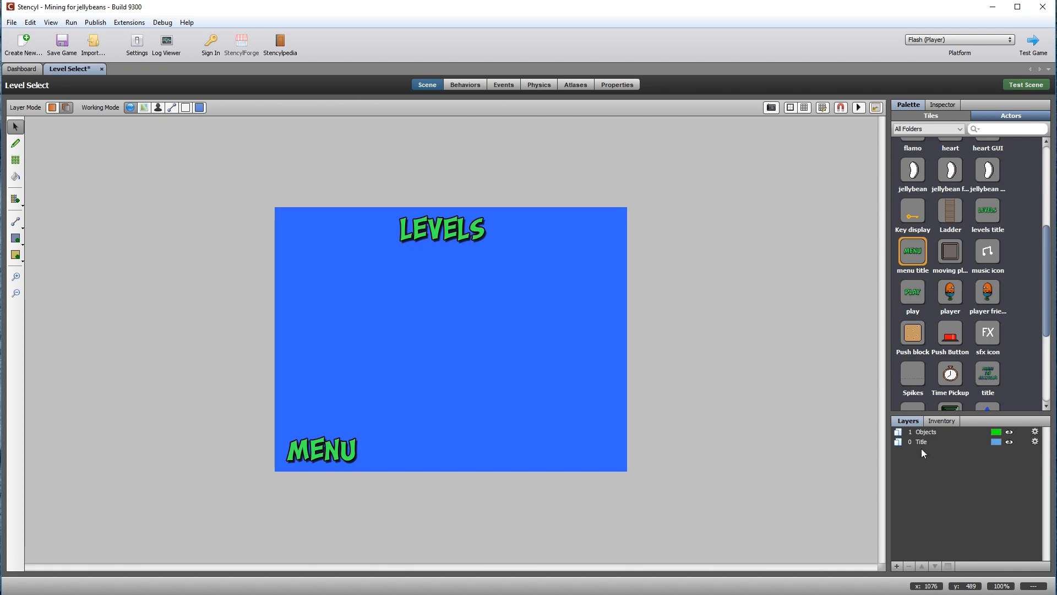
# Place three door menu actors on the Objects layer and align them on the grid in an evenly spaced row below the levels title
pyautogui.click(924, 433)
pyautogui.moveTo(1050, 300); pyautogui.dragTo(1053, 221)
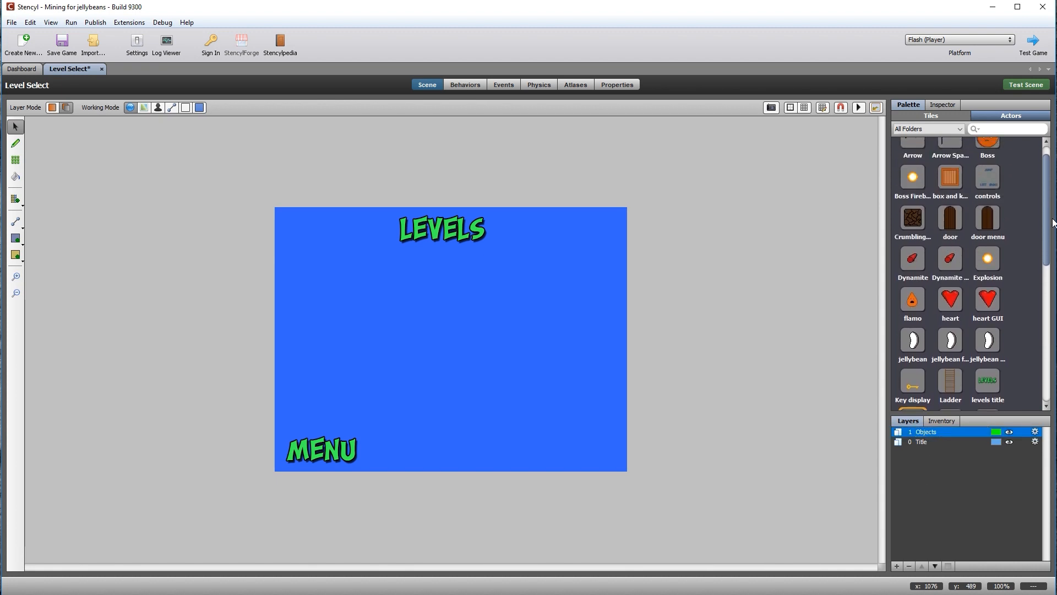
pyautogui.click(988, 219)
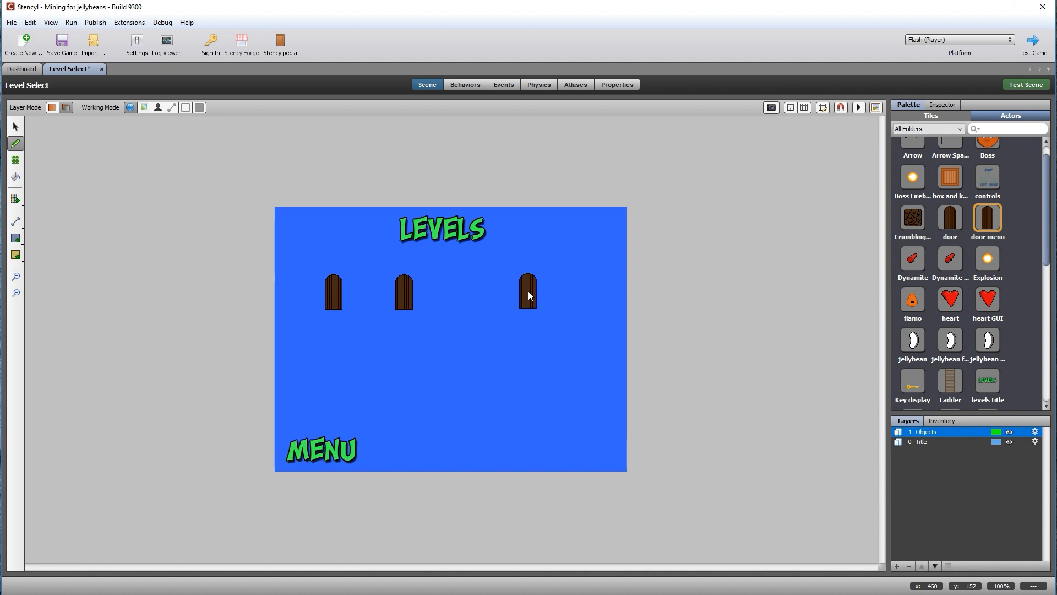
pyautogui.click(528, 291)
pyautogui.click(15, 127)
pyautogui.click(804, 108)
pyautogui.moveTo(407, 289); pyautogui.dragTo(450, 288)
pyautogui.moveTo(530, 290); pyautogui.dragTo(536, 297)
pyautogui.moveTo(338, 290); pyautogui.dragTo(360, 289)
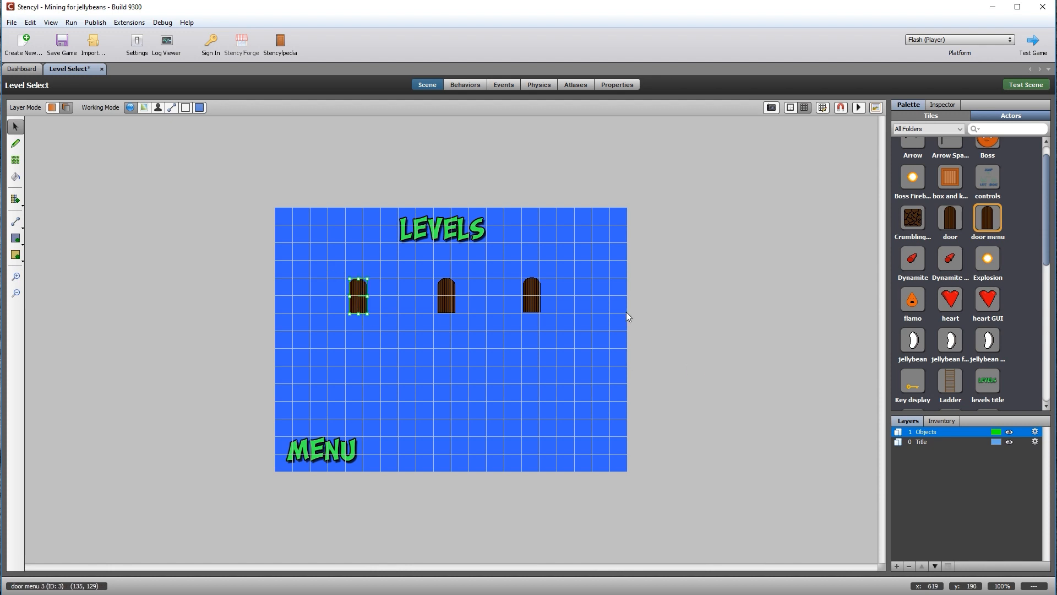
pyautogui.click(695, 305)
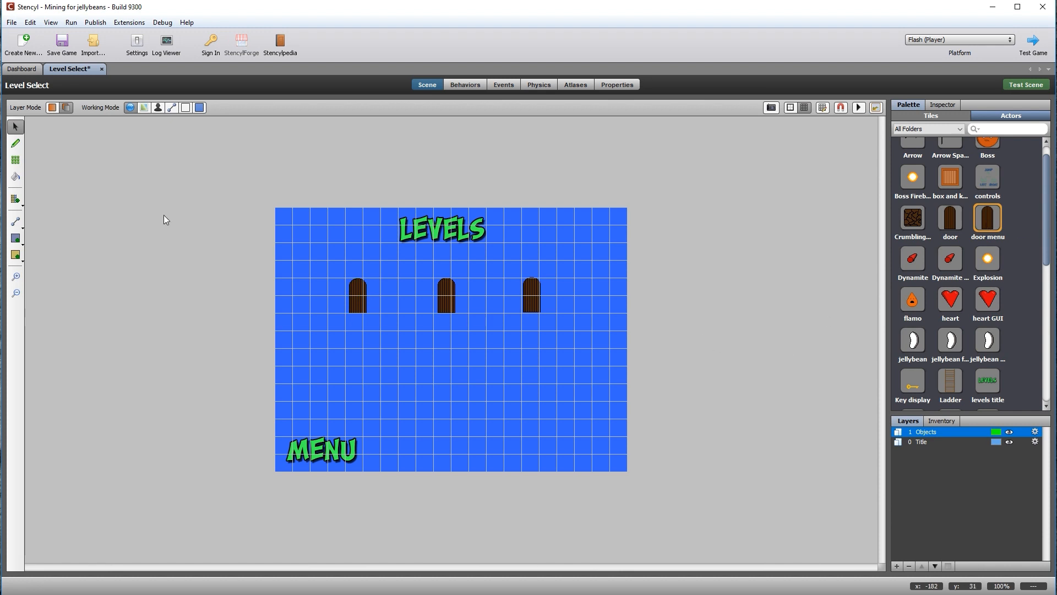
# Place a second row of three door menu actors beneath the first row, then hide the grid
pyautogui.click(16, 143)
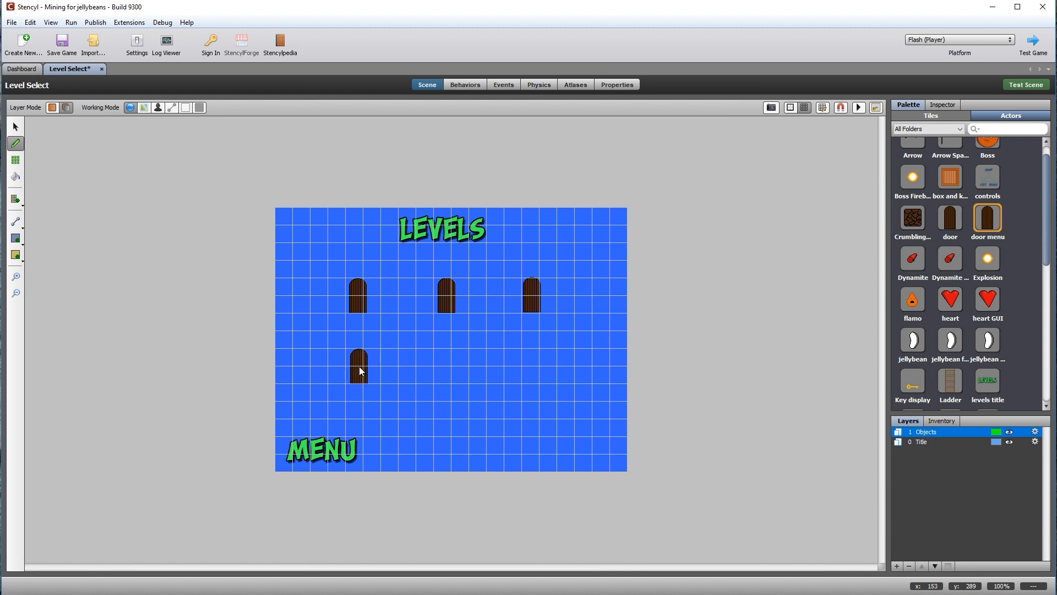
pyautogui.click(359, 368)
pyautogui.click(448, 365)
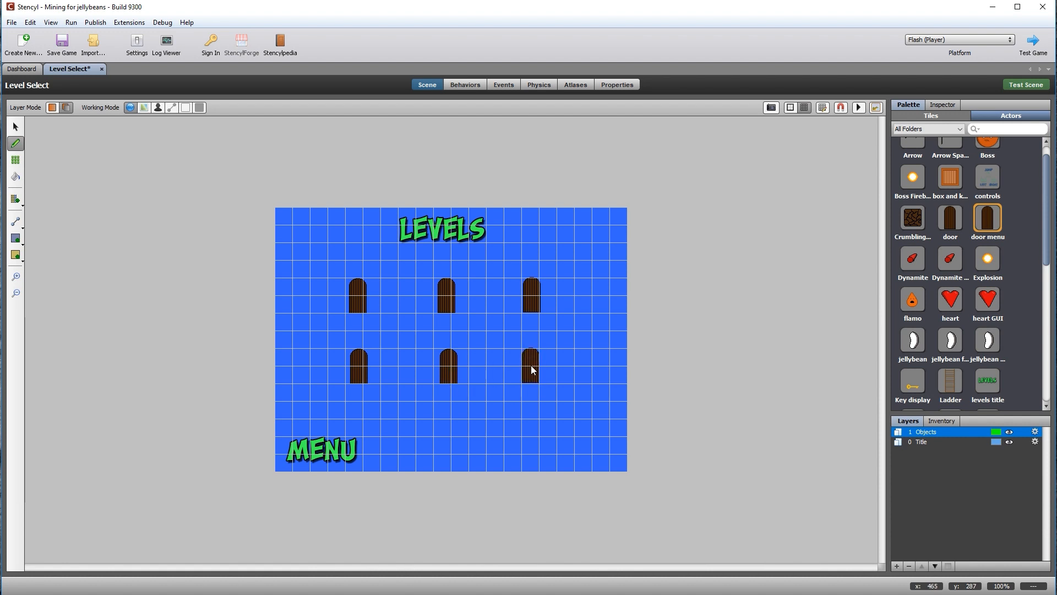
pyautogui.click(532, 368)
pyautogui.click(805, 108)
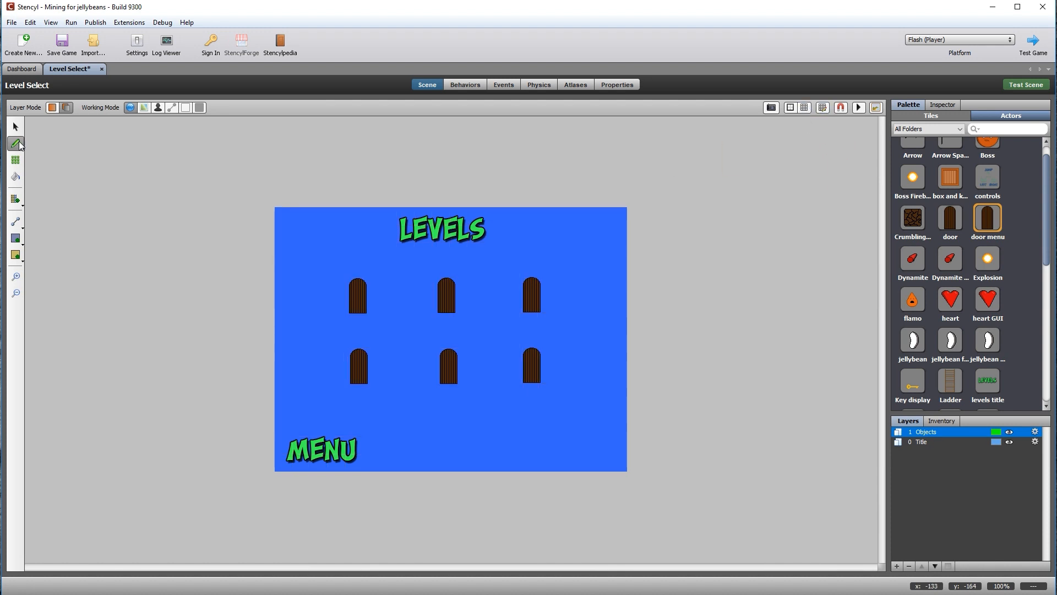
pyautogui.click(15, 126)
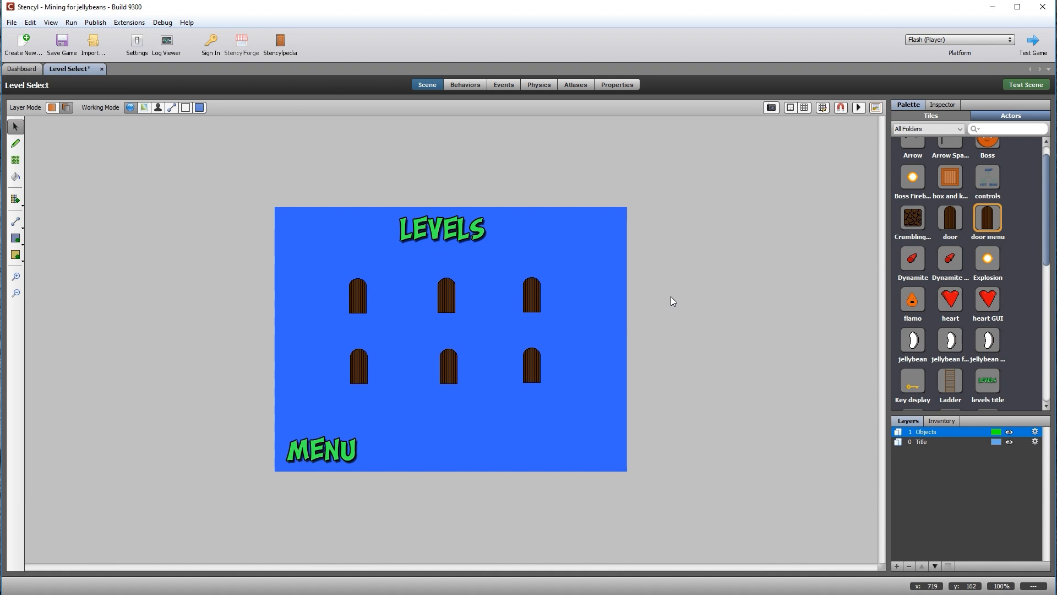
# Draw a rectangular region around each of the three doors in the upper row
pyautogui.click(16, 239)
pyautogui.moveTo(341, 272); pyautogui.dragTo(377, 324)
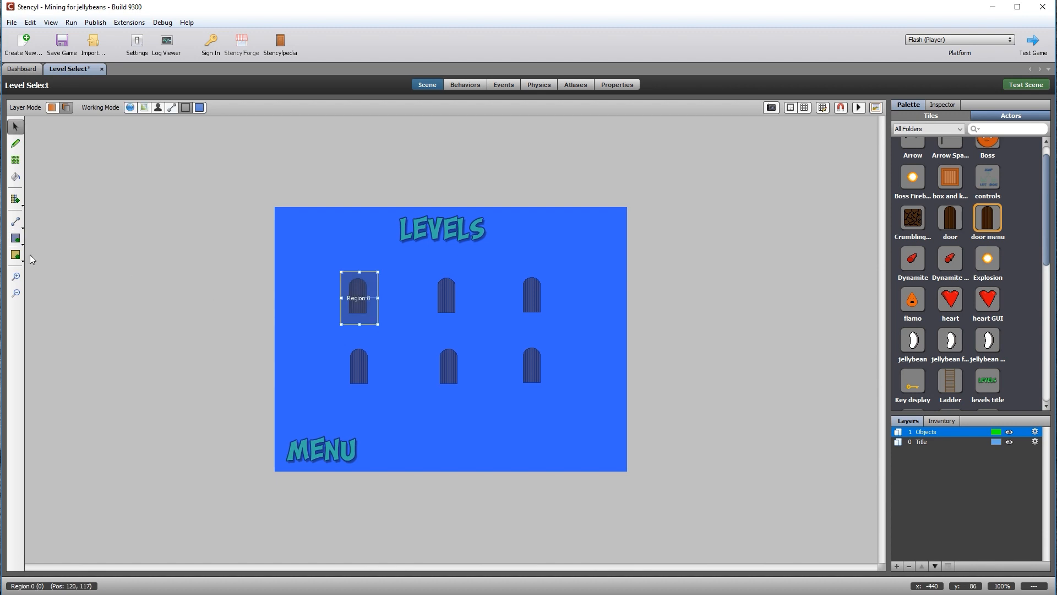
pyautogui.click(15, 238)
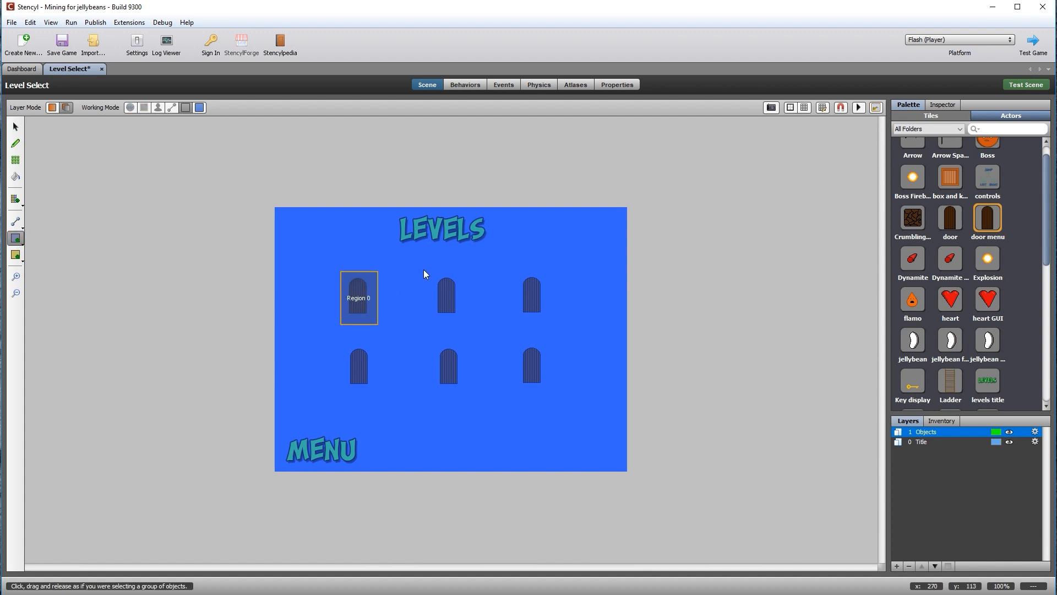
pyautogui.moveTo(428, 271); pyautogui.dragTo(468, 322)
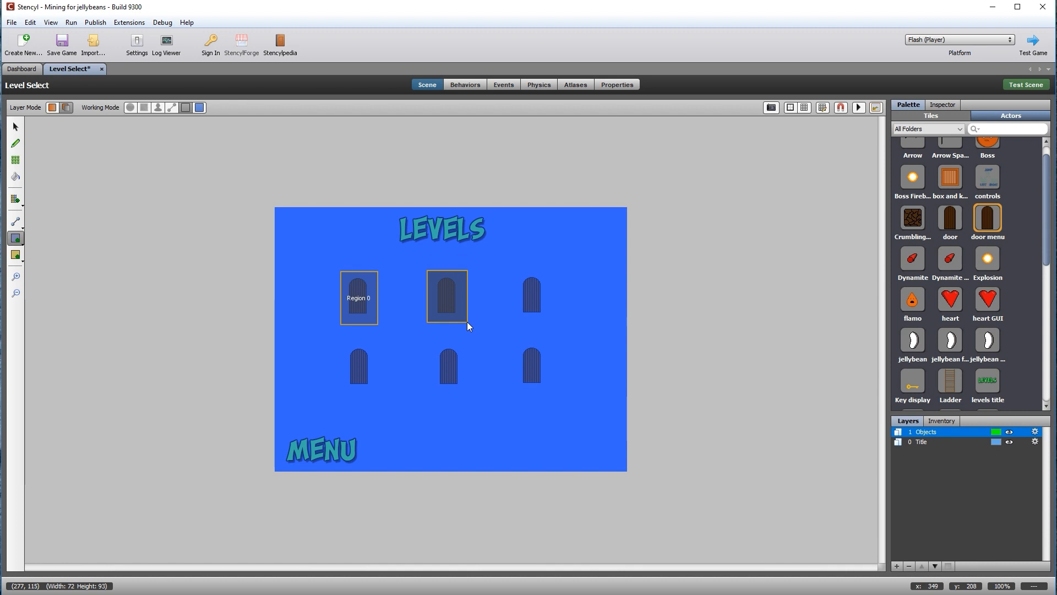
pyautogui.click(17, 238)
pyautogui.moveTo(513, 271); pyautogui.dragTo(552, 321)
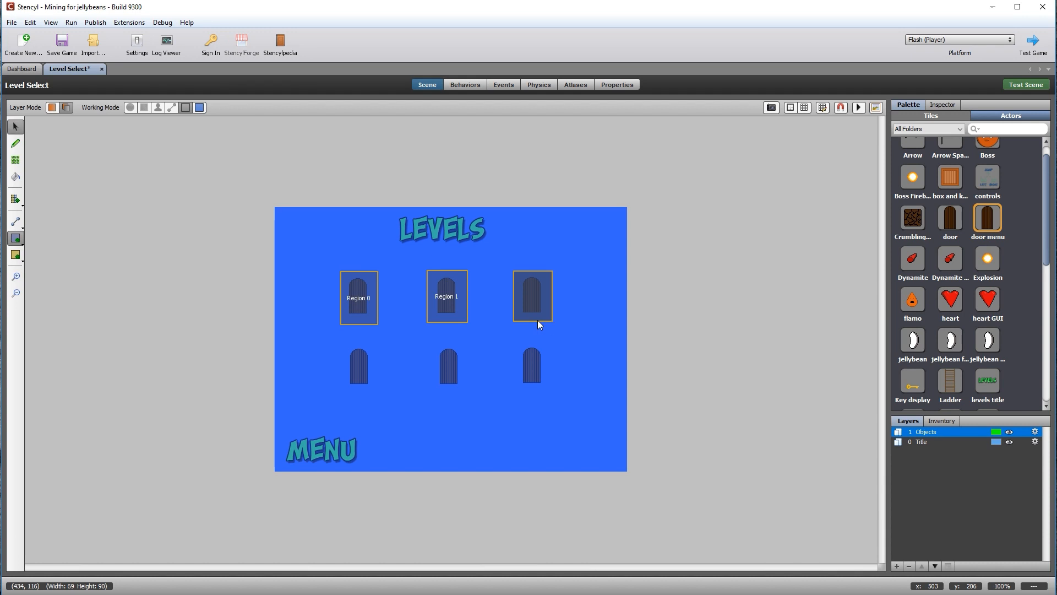
# Draw a rectangular region around each of the three doors in the lower row
pyautogui.click(16, 238)
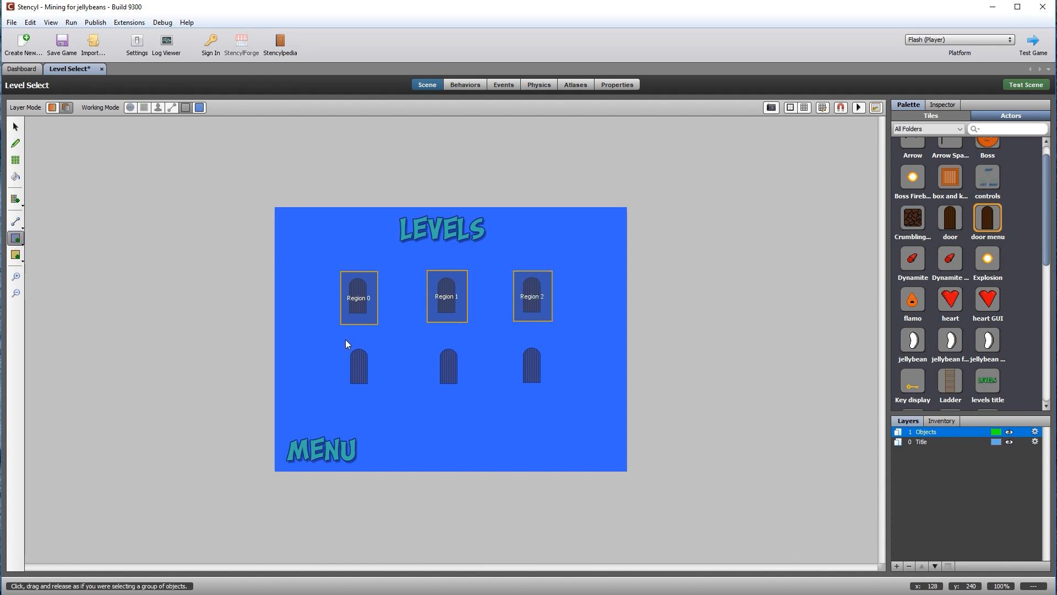
pyautogui.moveTo(342, 345); pyautogui.dragTo(382, 393)
pyautogui.click(15, 237)
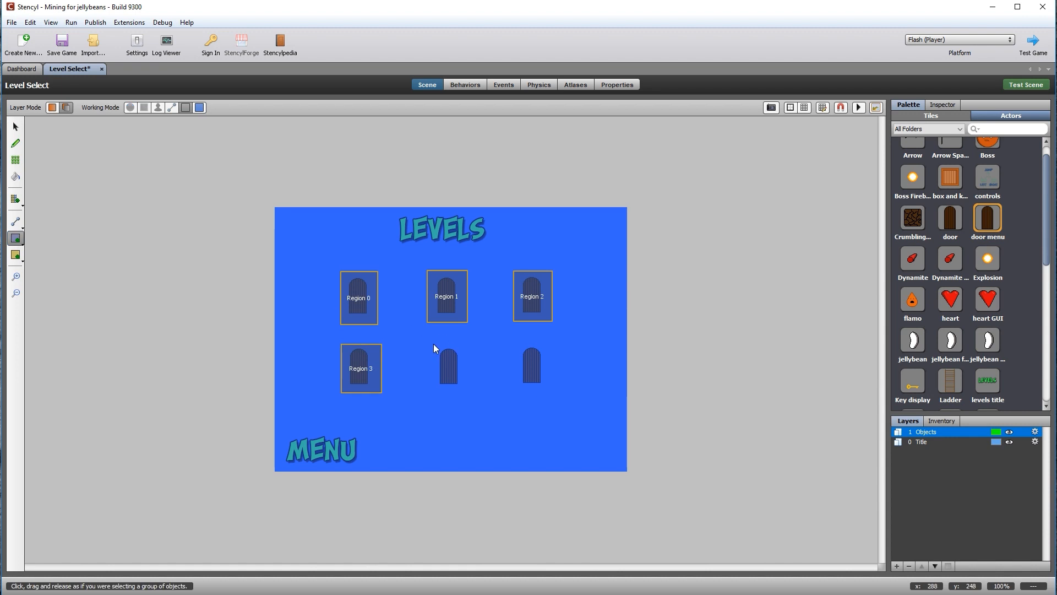
pyautogui.moveTo(430, 344); pyautogui.dragTo(469, 392)
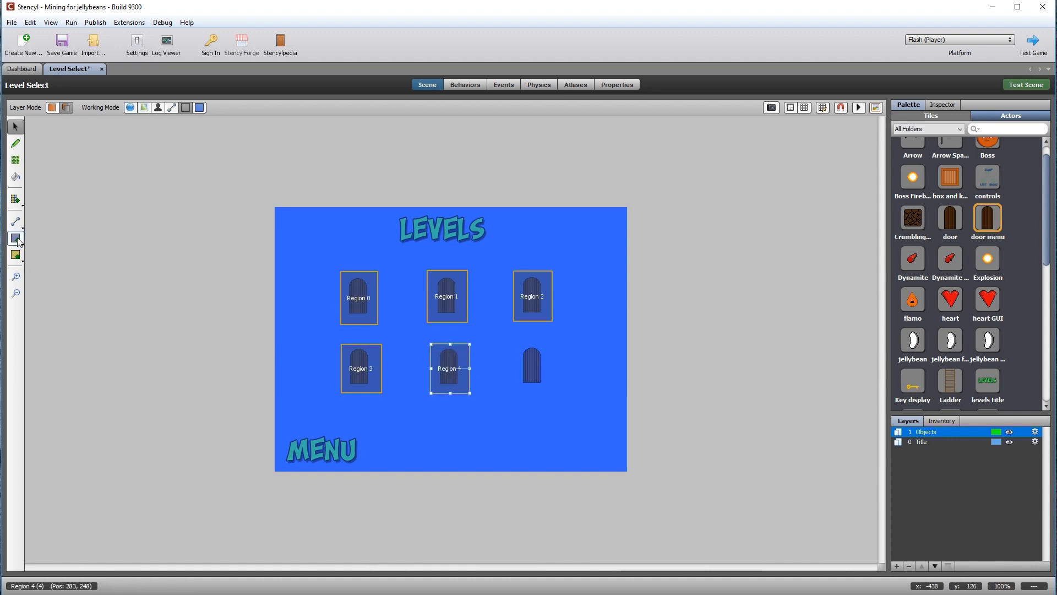
pyautogui.click(16, 238)
pyautogui.moveTo(516, 342); pyautogui.dragTo(554, 392)
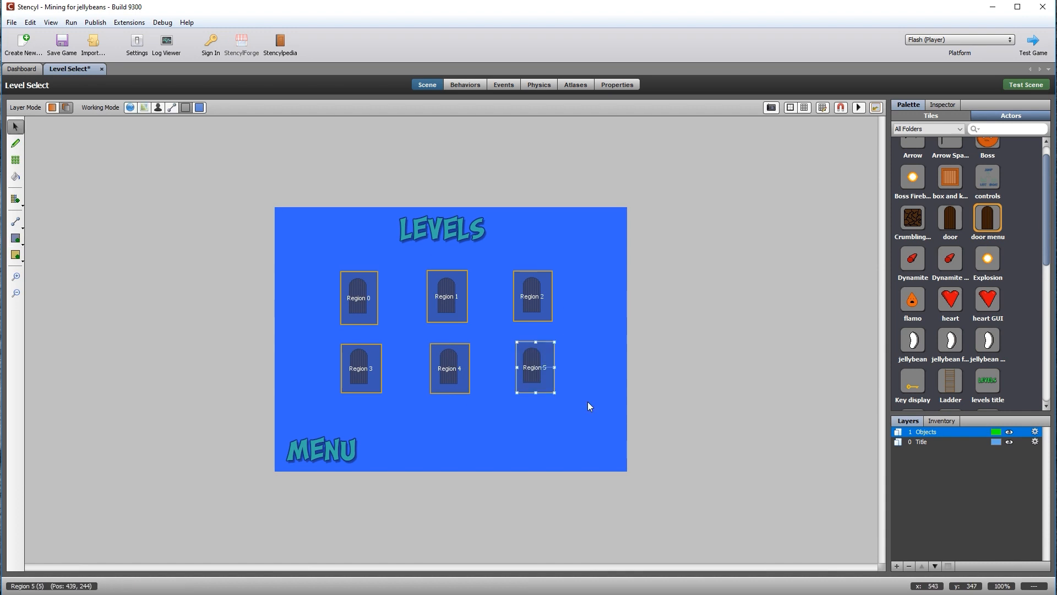
# Draw a rectangular region around the menu title and return the working mode to showing the whole scene normally
pyautogui.click(15, 238)
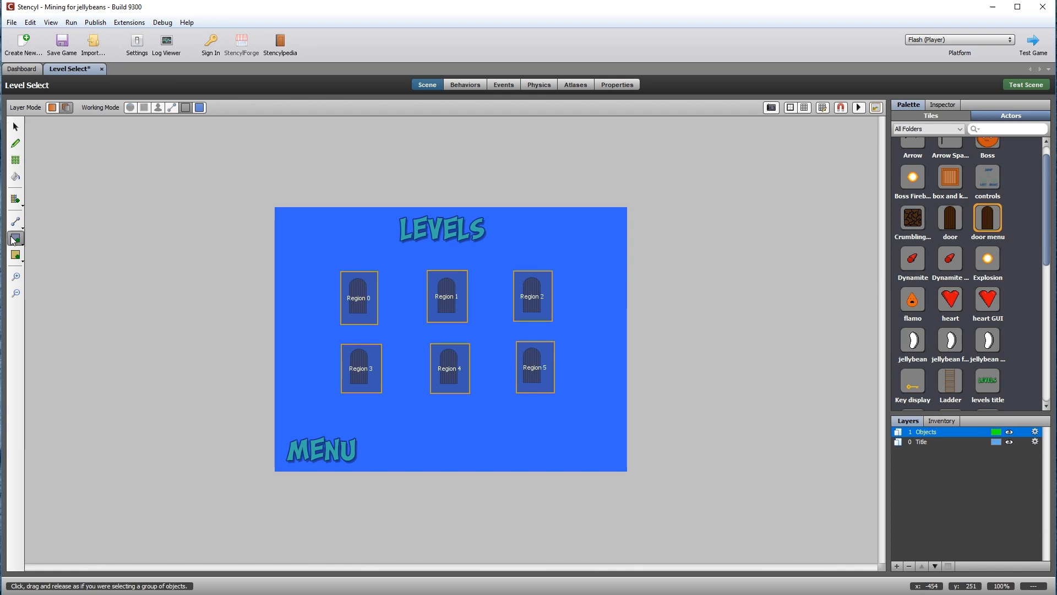
pyautogui.moveTo(279, 431); pyautogui.dragTo(368, 468)
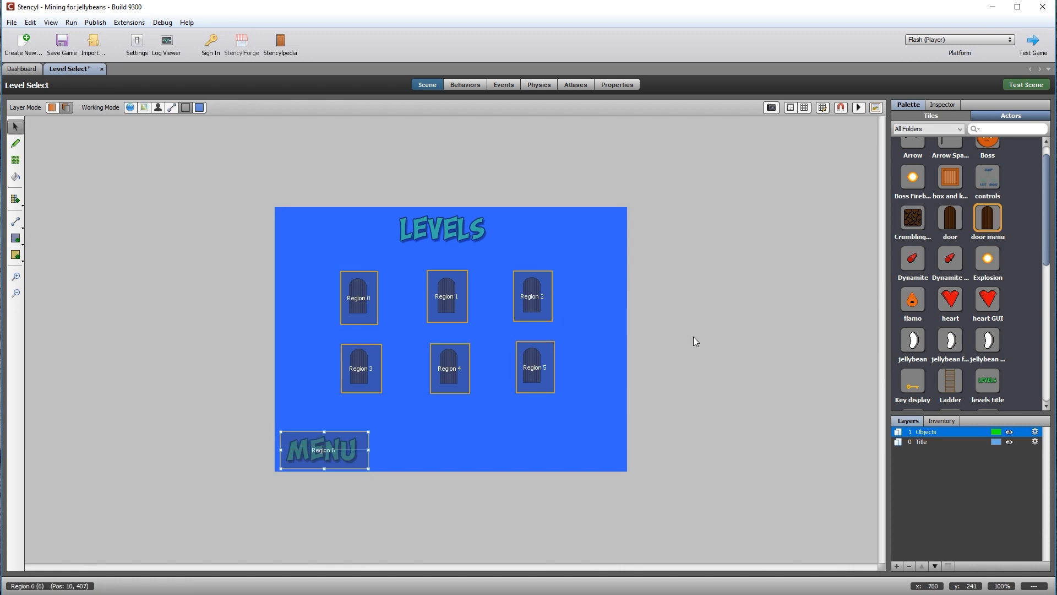
pyautogui.click(131, 107)
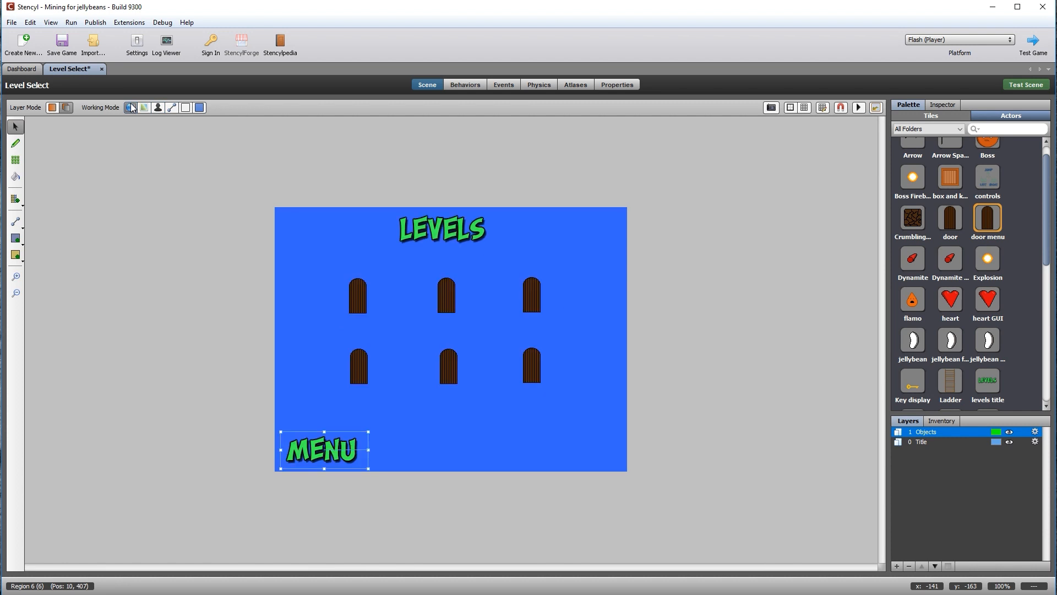
# Add an On Region input event for when the mouse is pressed on the region around the menu title
pyautogui.click(513, 88)
pyautogui.click(15, 99)
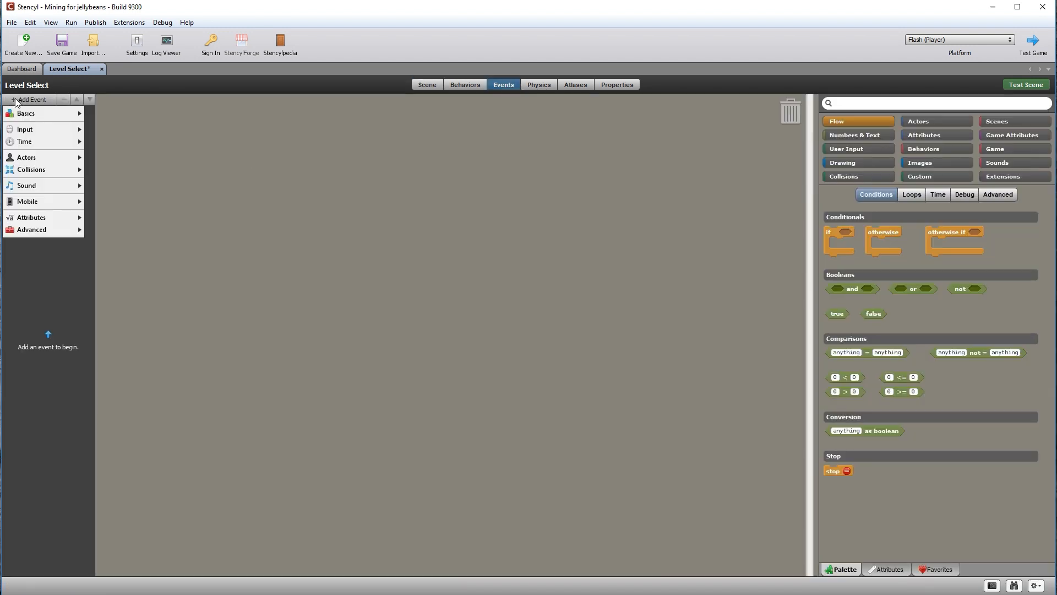
pyautogui.moveTo(35, 149)
pyautogui.moveTo(36, 130)
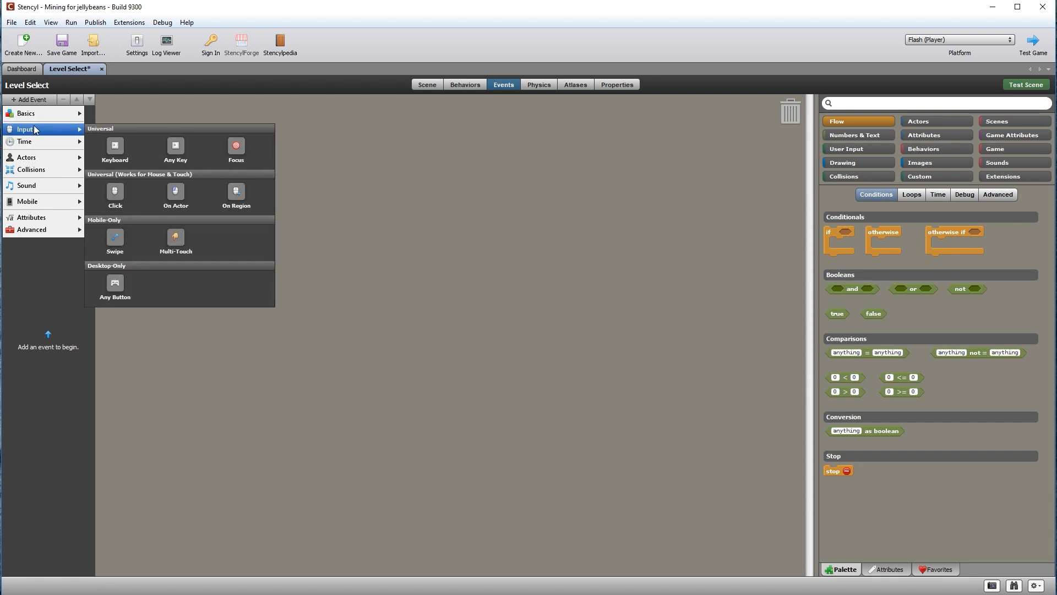
pyautogui.click(239, 197)
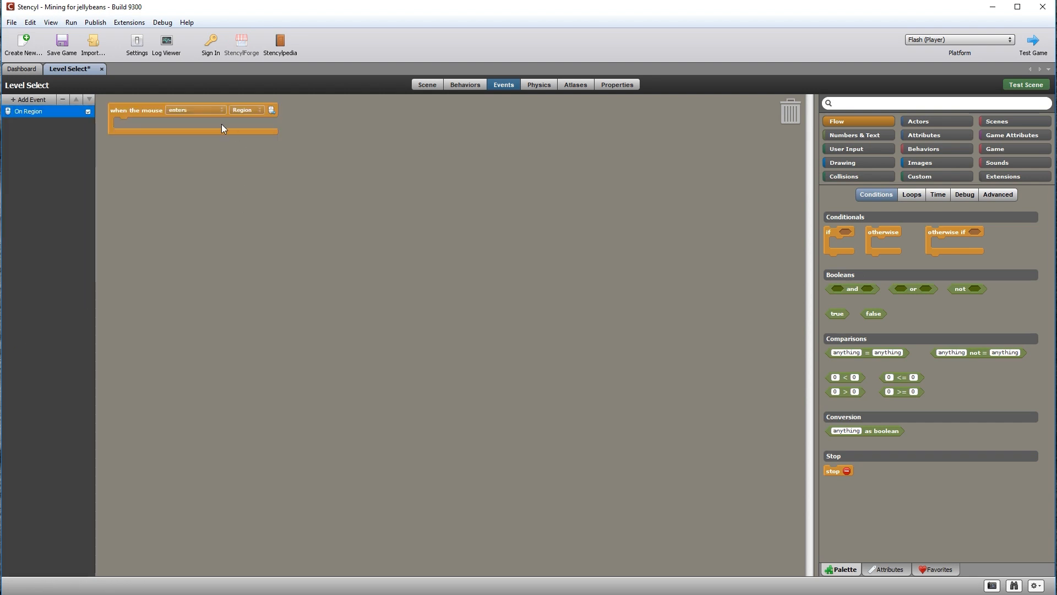
pyautogui.click(210, 110)
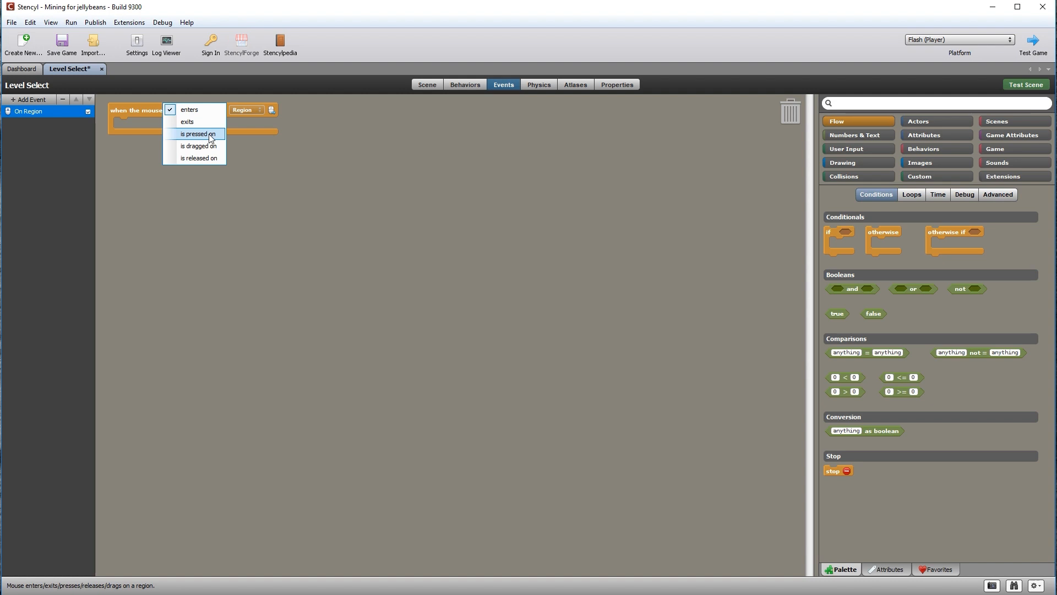
pyautogui.click(200, 134)
pyautogui.click(248, 110)
pyautogui.click(257, 120)
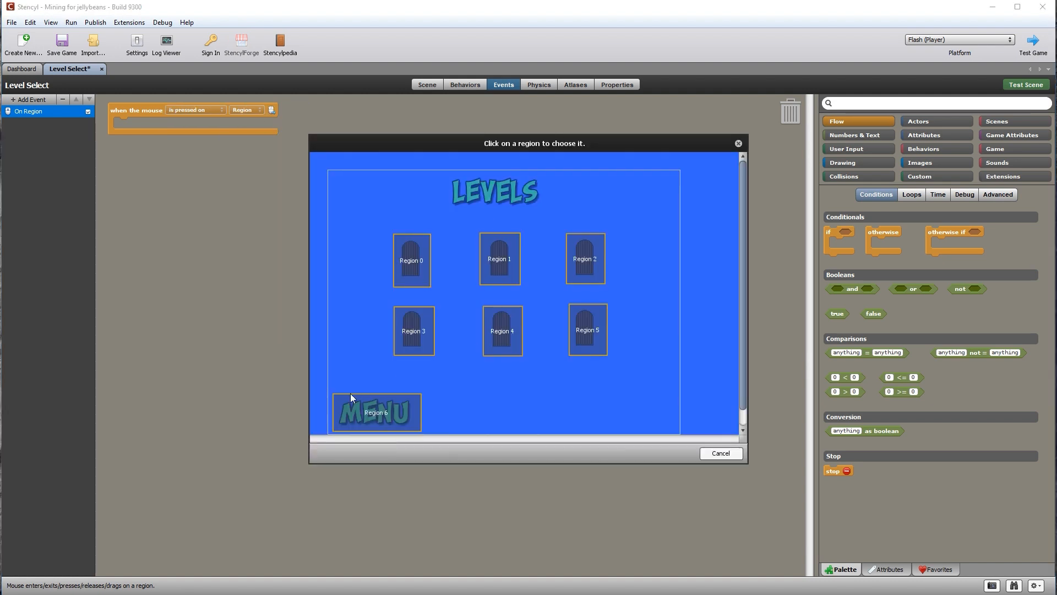
pyautogui.click(380, 412)
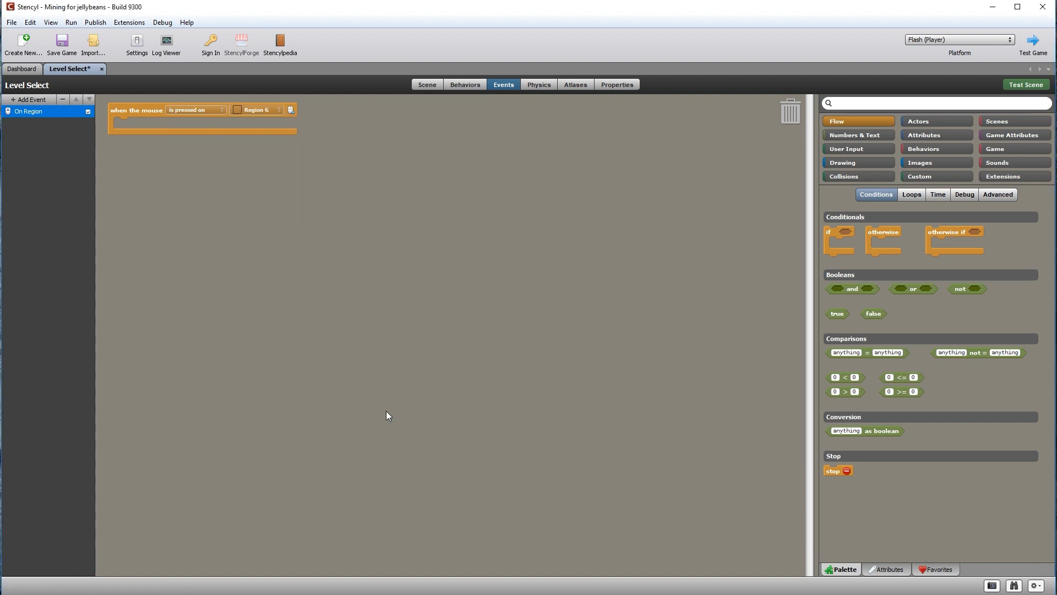
# Insert a switch-to-scene block with fade out and fade in inside the region event, targeting the Menu scene
pyautogui.click(1003, 123)
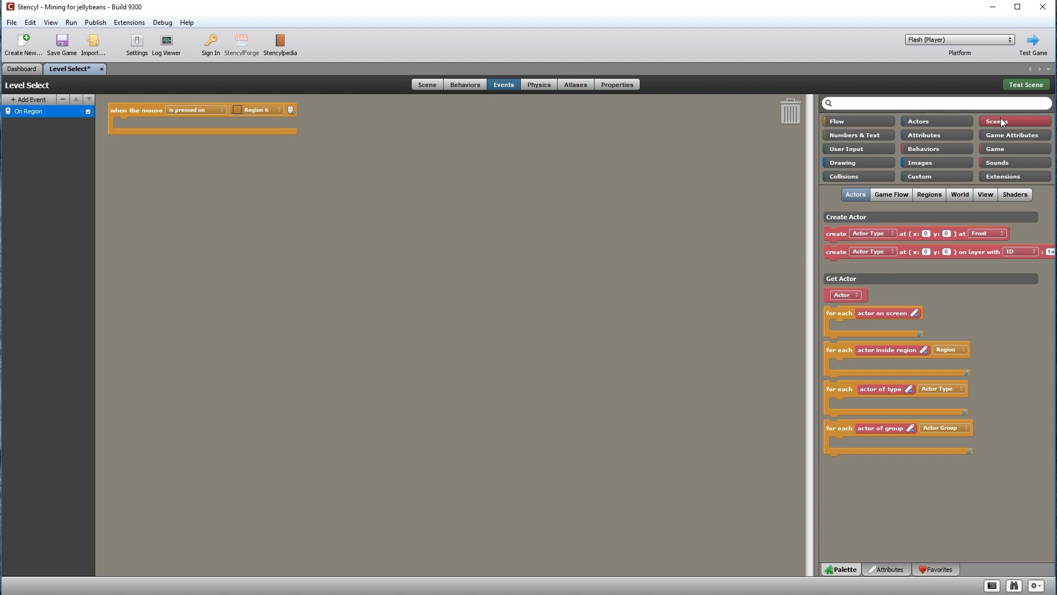
pyautogui.click(892, 194)
pyautogui.moveTo(845, 233); pyautogui.dragTo(147, 124)
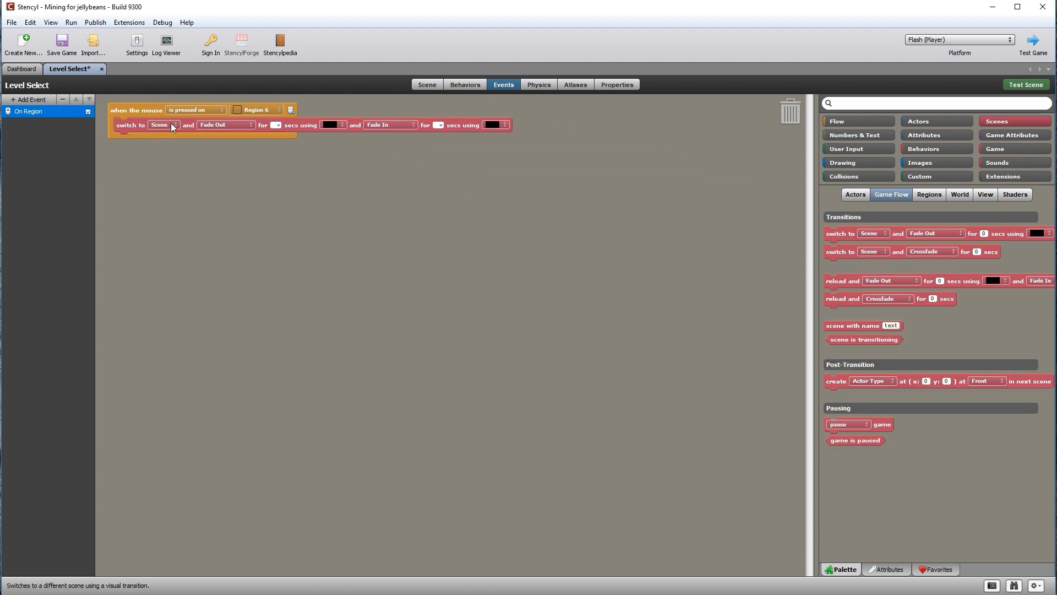
pyautogui.click(171, 123)
pyautogui.click(175, 131)
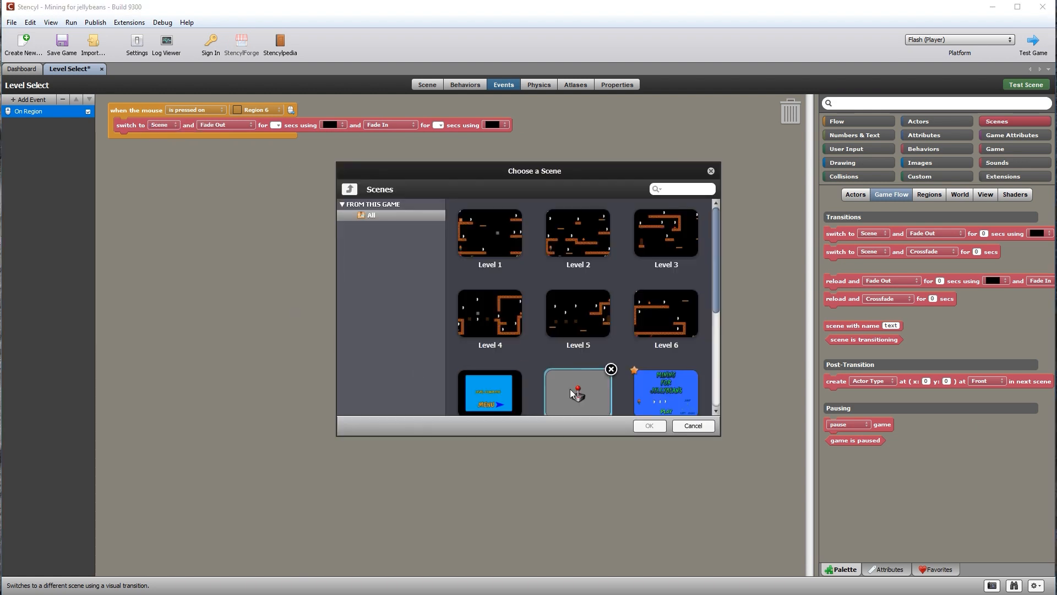
pyautogui.moveTo(718, 296); pyautogui.dragTo(716, 329)
pyautogui.click(666, 333)
pyautogui.click(651, 426)
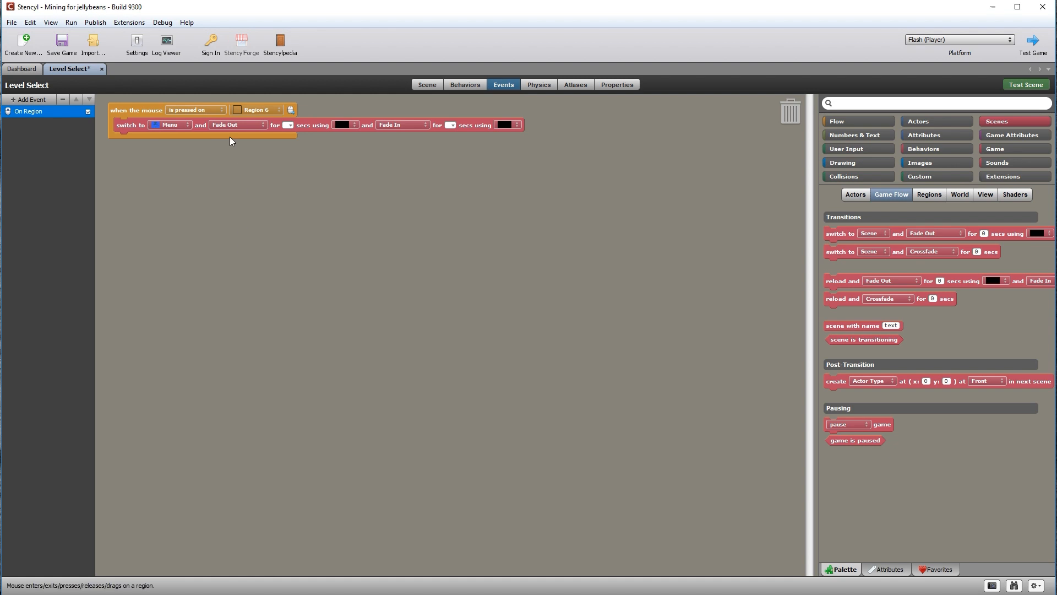
# Set both the fade-out and fade-in durations of the Menu scene switch to 0.5 seconds and return to the scene layout
pyautogui.click(287, 126)
pyautogui.write('0.5')
pyautogui.click(458, 125)
pyautogui.write('0.5')
pyautogui.press('Return')
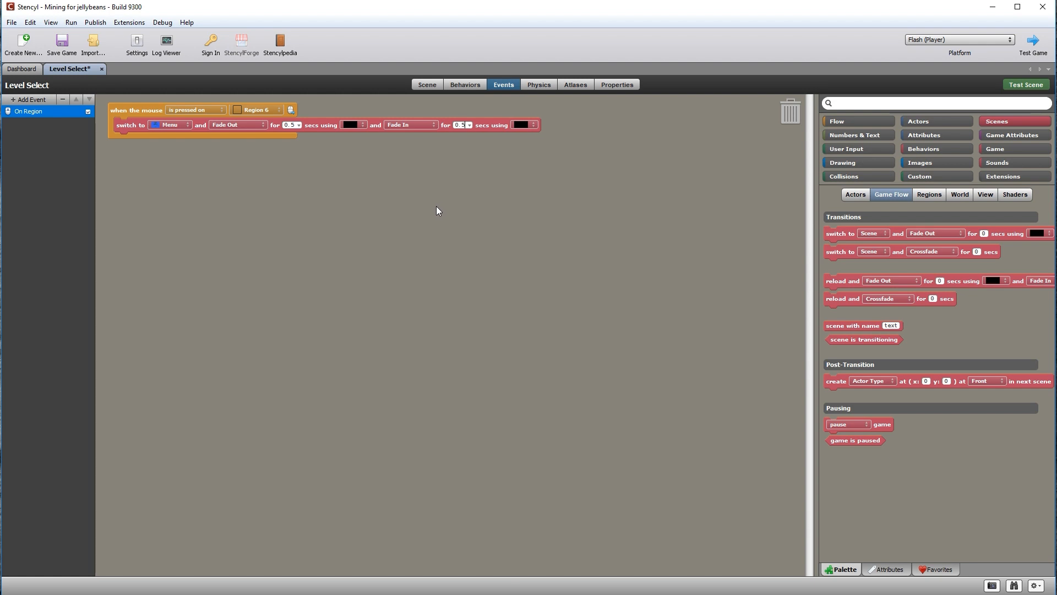
pyautogui.click(428, 85)
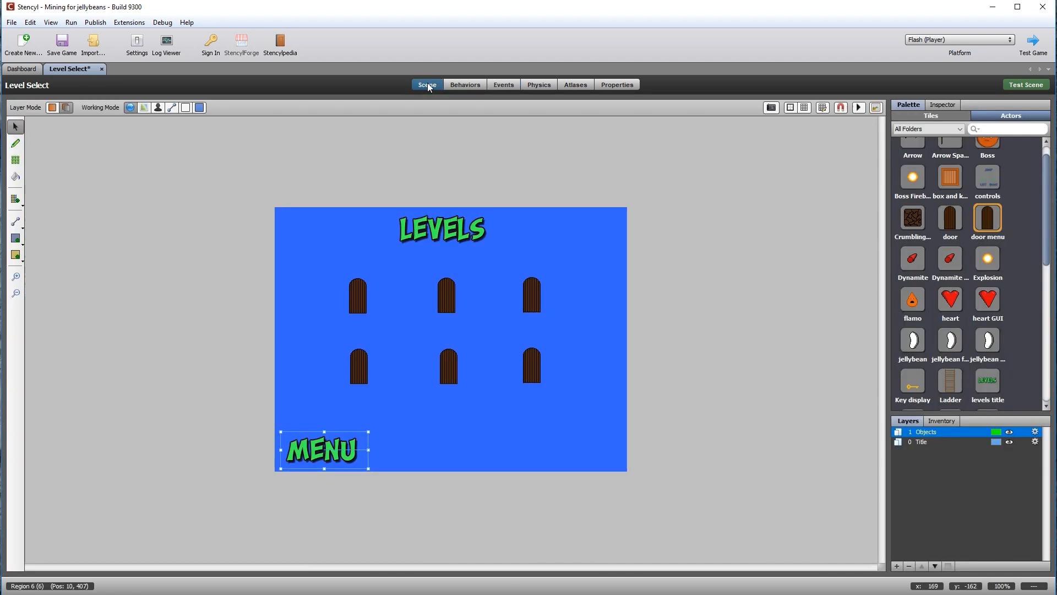
# Save and close the Level Select scene, then open the Menu scene's events
pyautogui.hotkey('ctrl', 's')
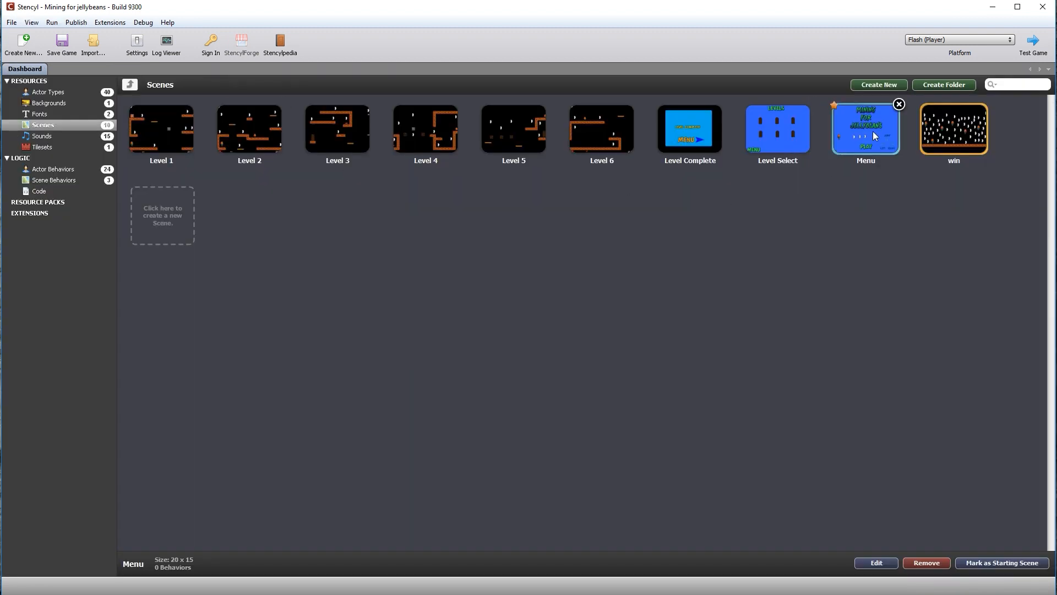
pyautogui.doubleClick(868, 138)
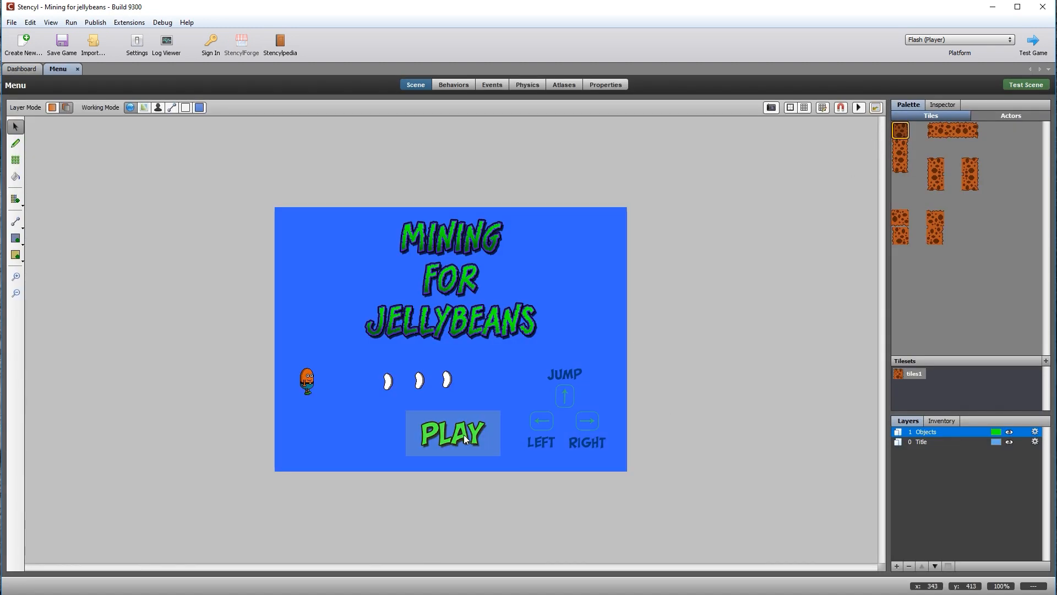
pyautogui.click(492, 85)
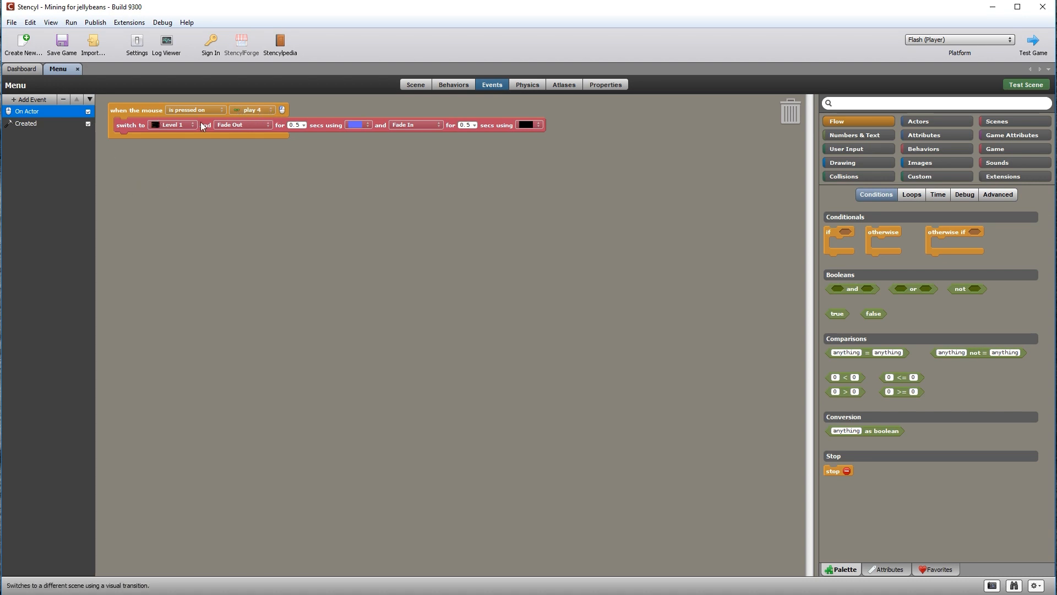
# Retarget the play title's scene switch from Level 1 to Level Select, and close the Menu scene
pyautogui.click(187, 126)
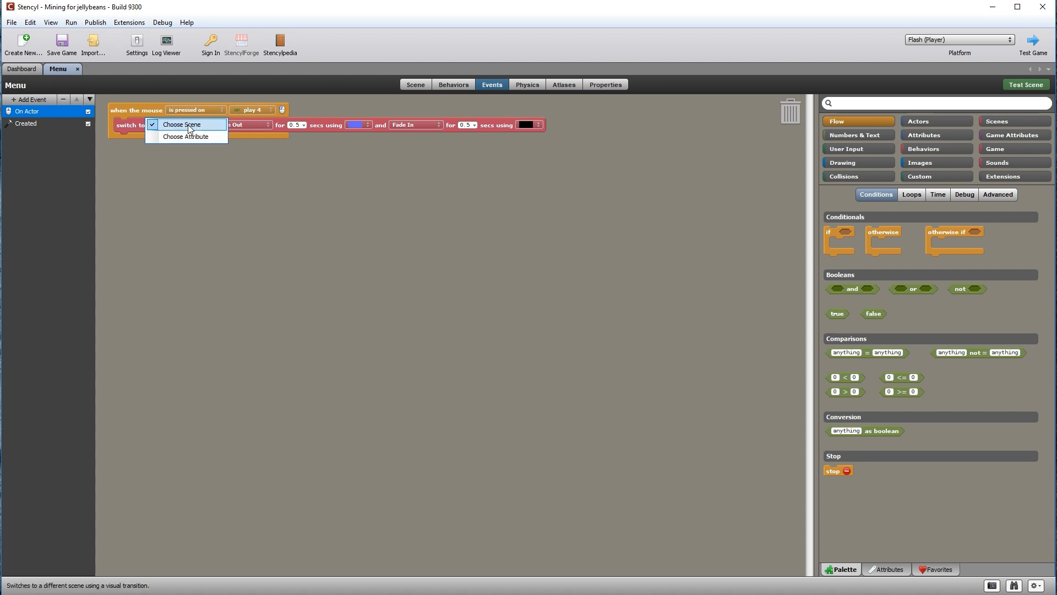
pyautogui.click(186, 123)
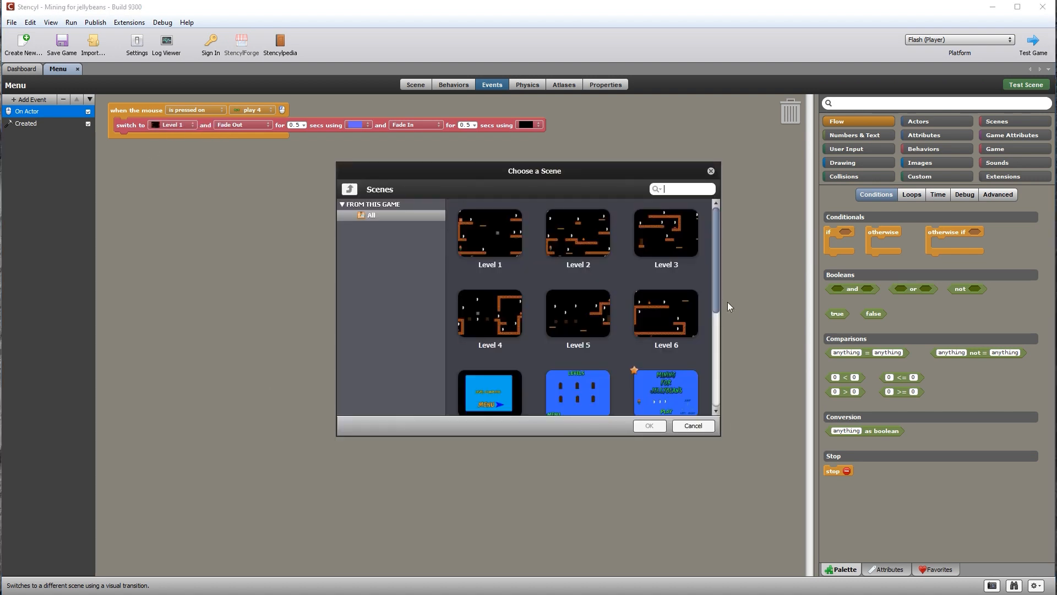
pyautogui.moveTo(717, 302); pyautogui.dragTo(717, 351)
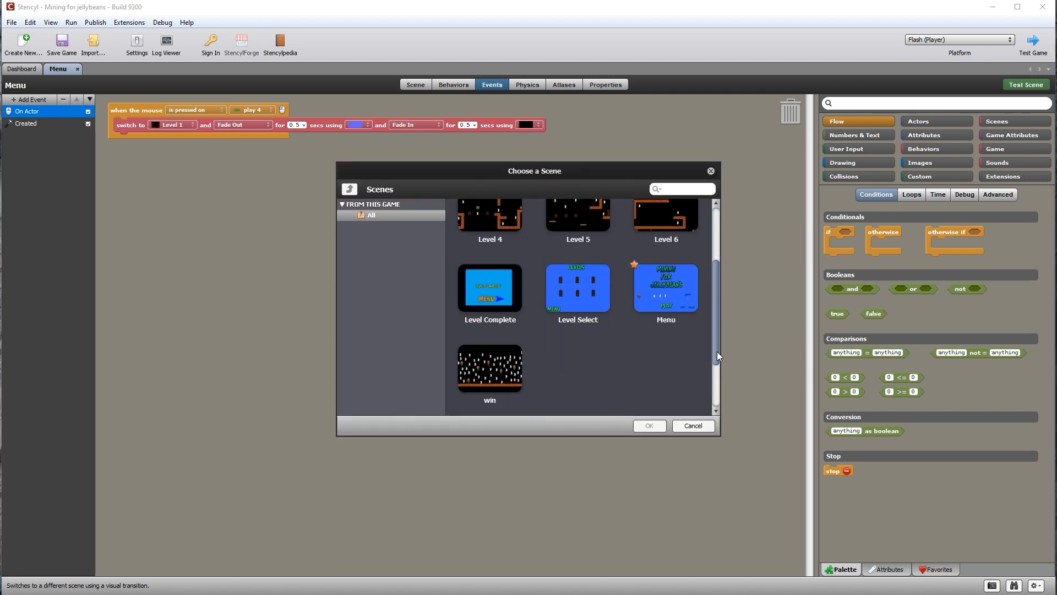
pyautogui.click(587, 287)
pyautogui.click(650, 426)
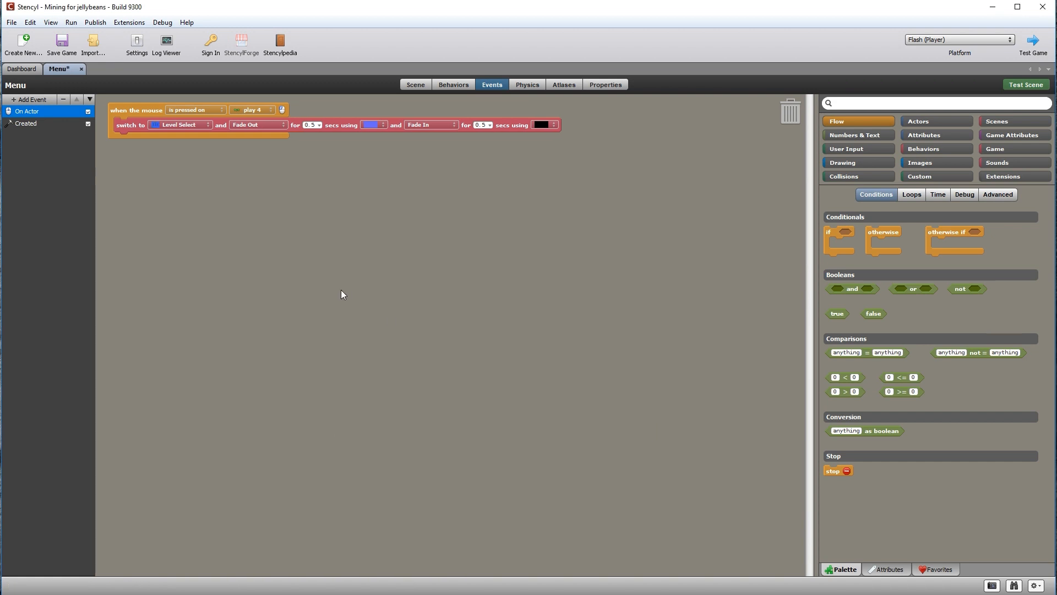
pyautogui.click(416, 85)
pyautogui.click(82, 69)
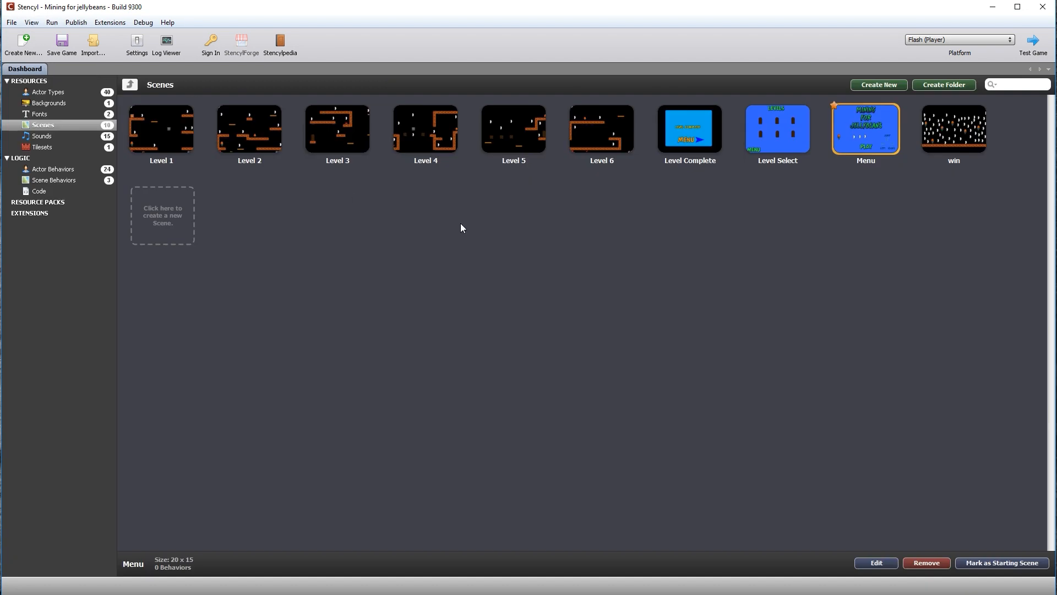
# In the Level Complete scene, make the region event's scene switch target Level Select, and save and close the scene
pyautogui.doubleClick(696, 124)
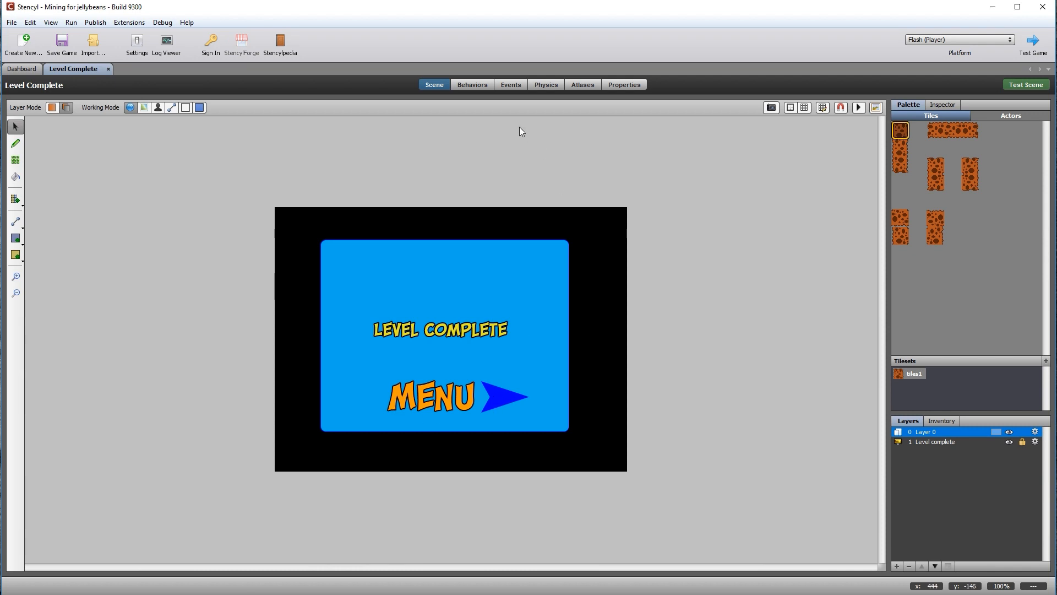
pyautogui.click(508, 84)
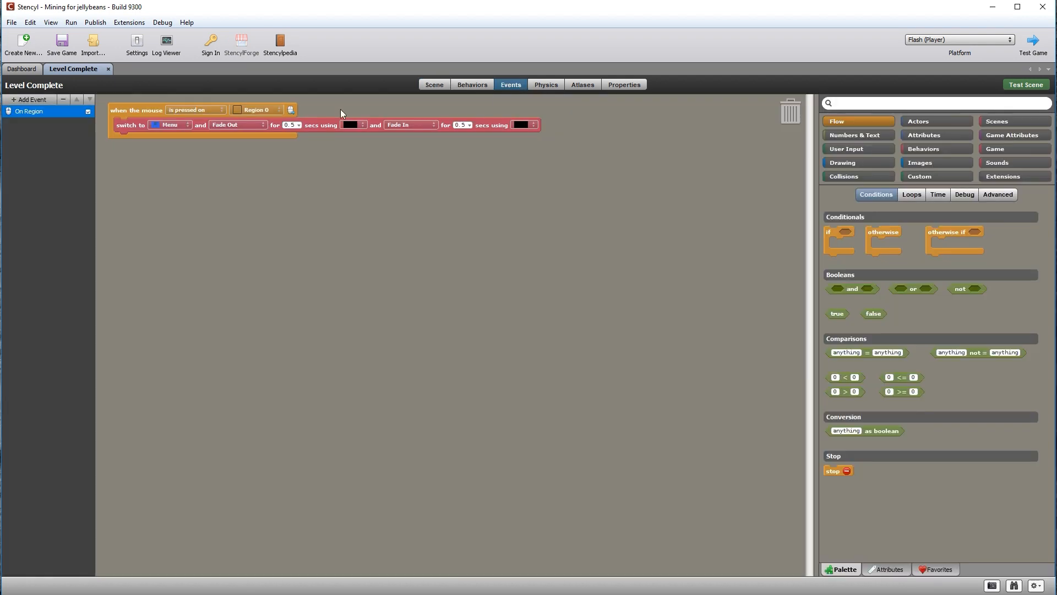
pyautogui.click(181, 125)
pyautogui.click(182, 124)
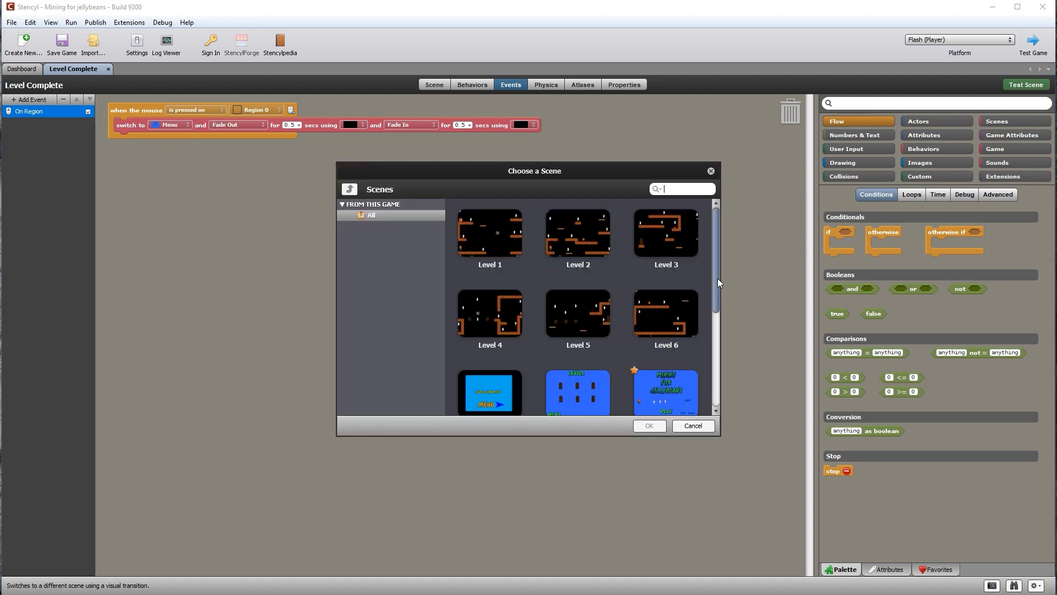
pyautogui.moveTo(717, 279); pyautogui.dragTo(719, 309)
pyautogui.click(583, 329)
pyautogui.click(649, 425)
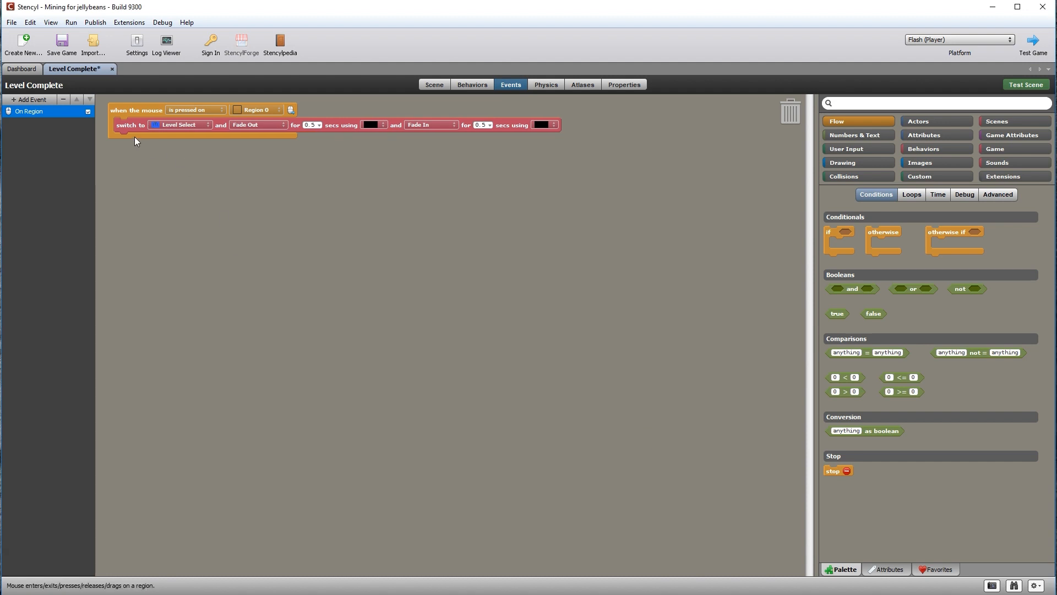
pyautogui.click(434, 84)
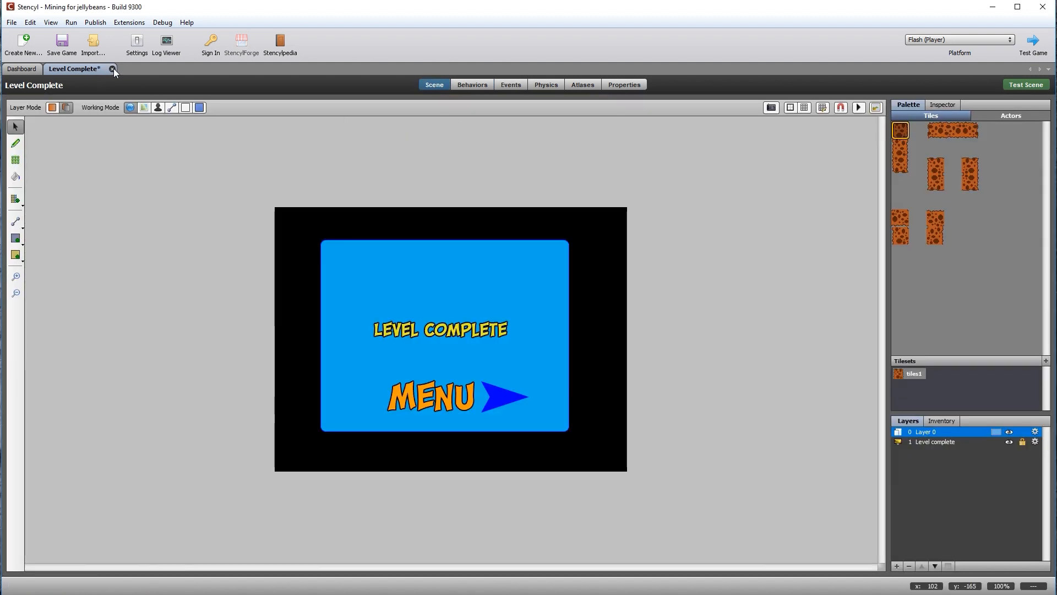
pyautogui.hotkey('ctrl', 's')
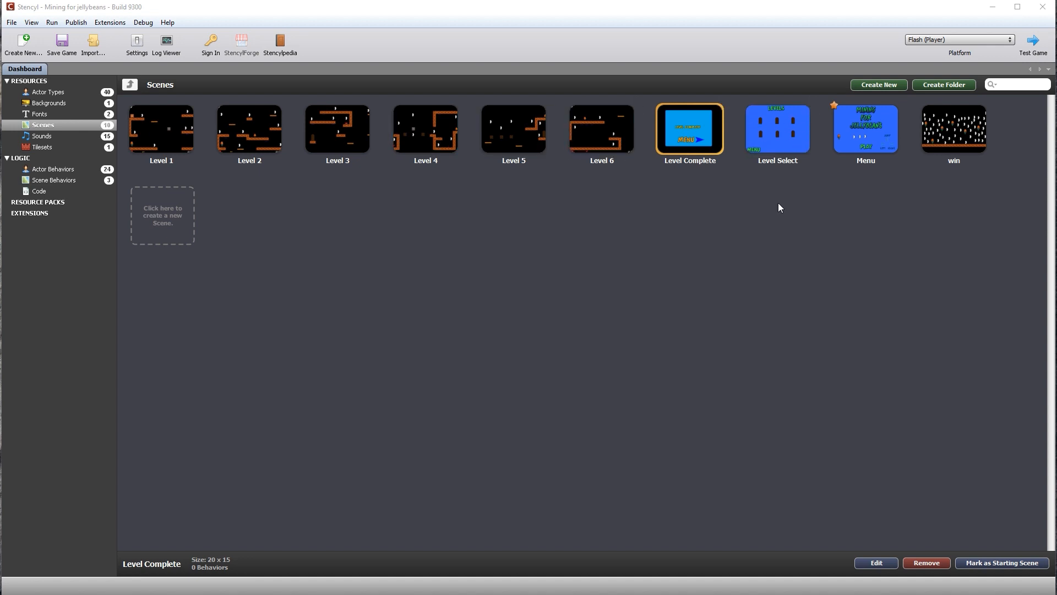
# Create a design-mode scene behavior named Level Doors
pyautogui.click(60, 184)
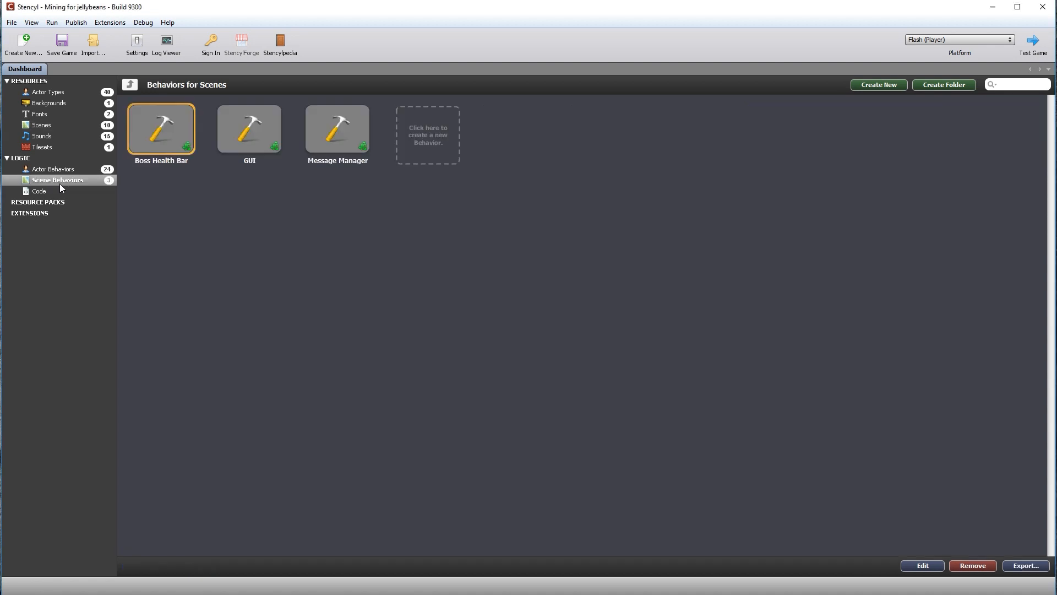
pyautogui.click(431, 144)
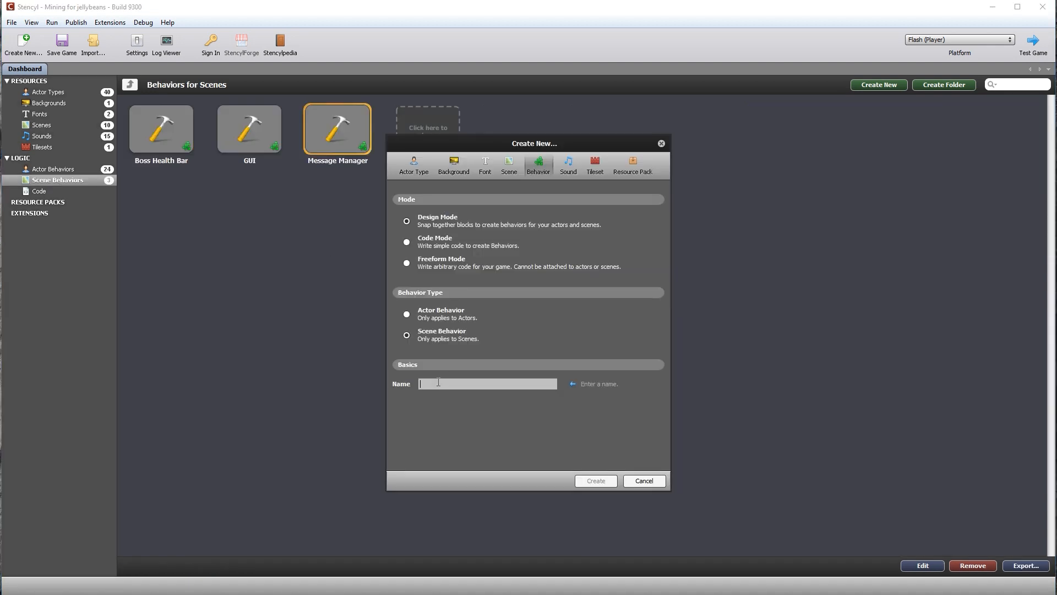
pyautogui.write('Level Doors')
pyautogui.click(587, 481)
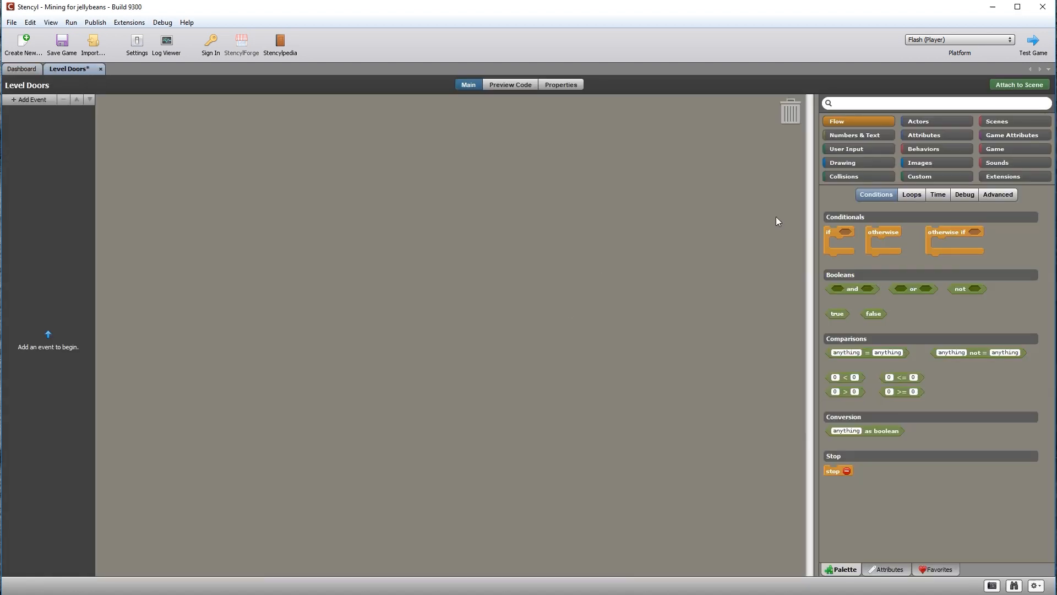
# Create a number game attribute named LevelNumber with initial value 0 in the Default category
pyautogui.click(1019, 136)
pyautogui.click(863, 218)
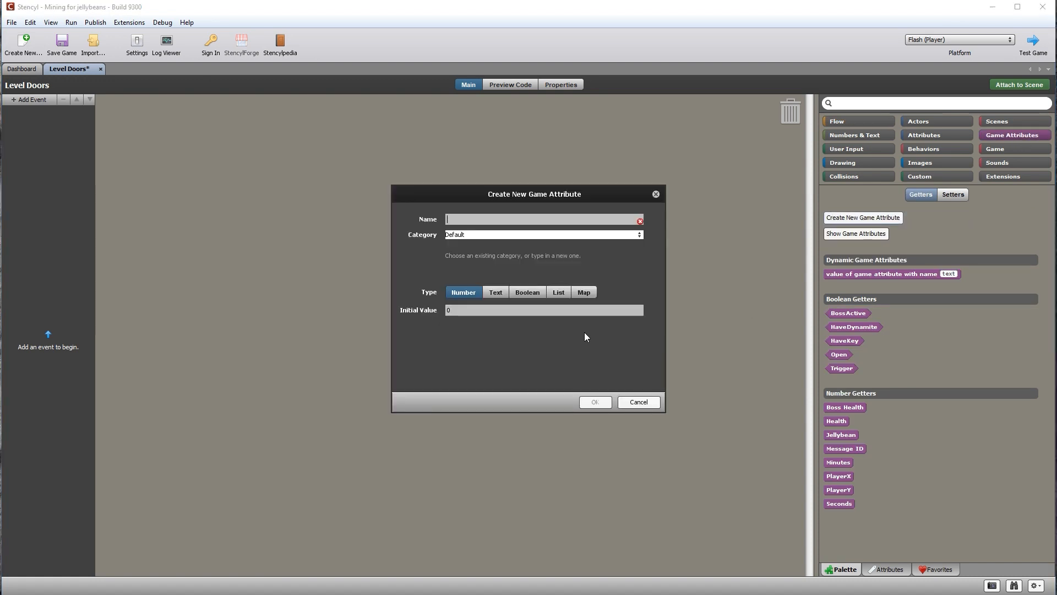
pyautogui.write('LevelNumber')
pyautogui.click(595, 402)
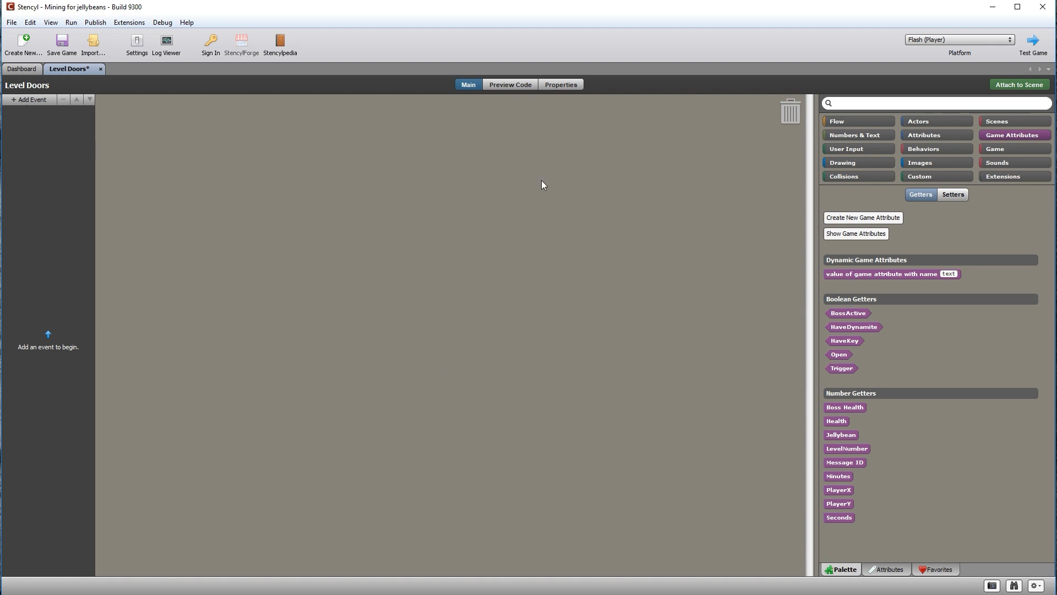
# Create an actor attribute named Door1 and add a Created event to the Level Doors behavior
pyautogui.click(929, 135)
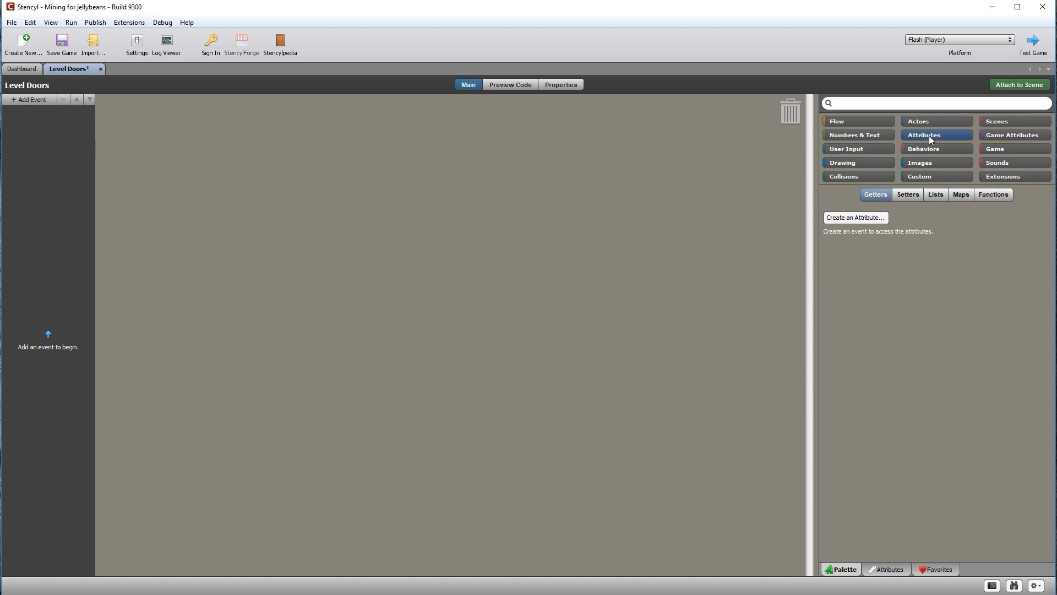
pyautogui.click(870, 220)
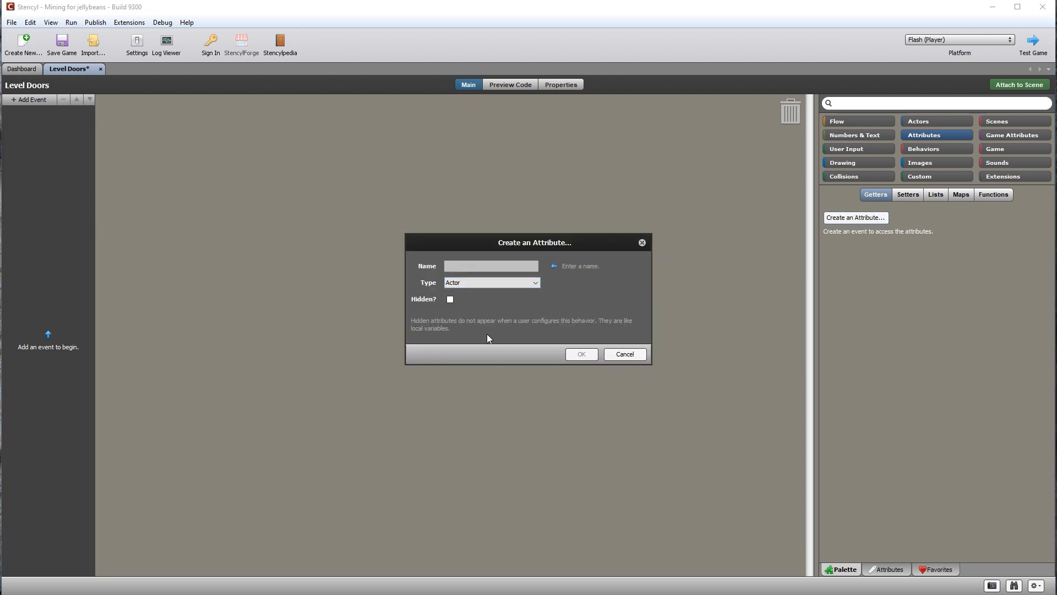
pyautogui.write('Door 1')
pyautogui.click(581, 354)
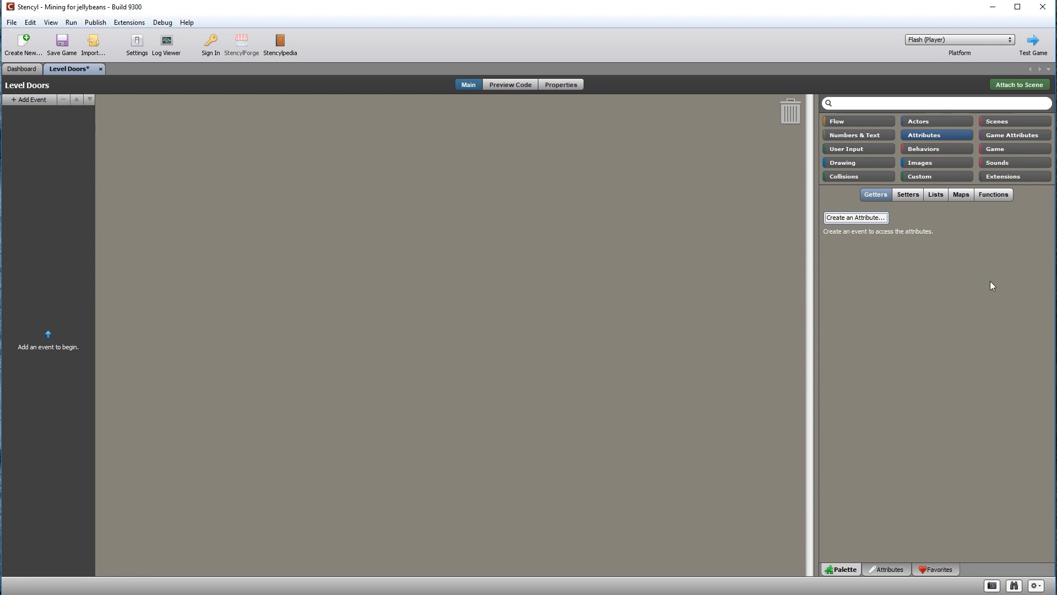
pyautogui.click(15, 100)
pyautogui.moveTo(89, 115)
pyautogui.click(114, 134)
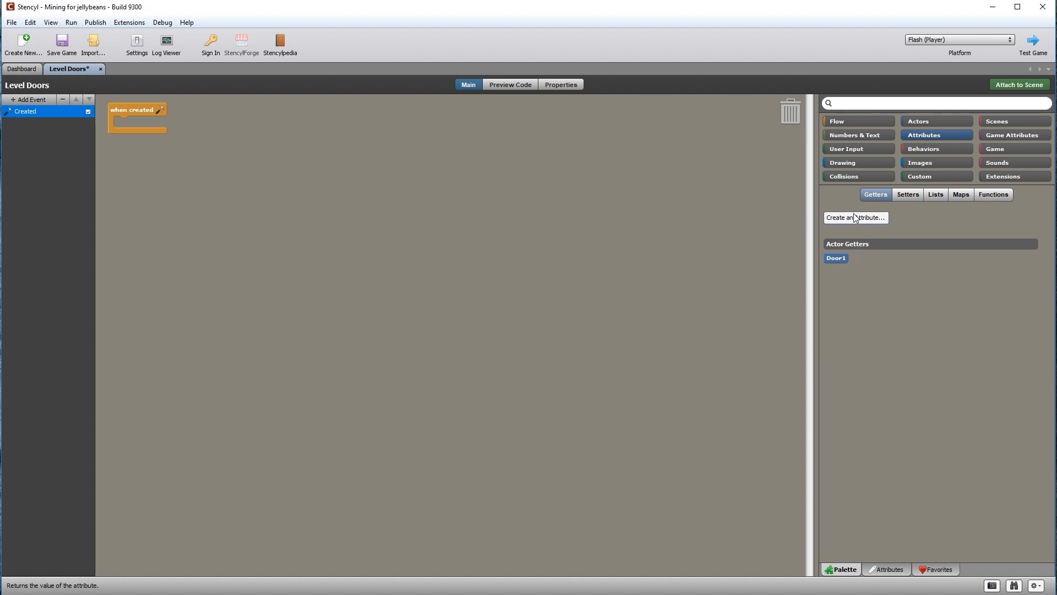
# Create two more actor attributes named Door2 and Door3
pyautogui.write('Door2')
pyautogui.click(581, 354)
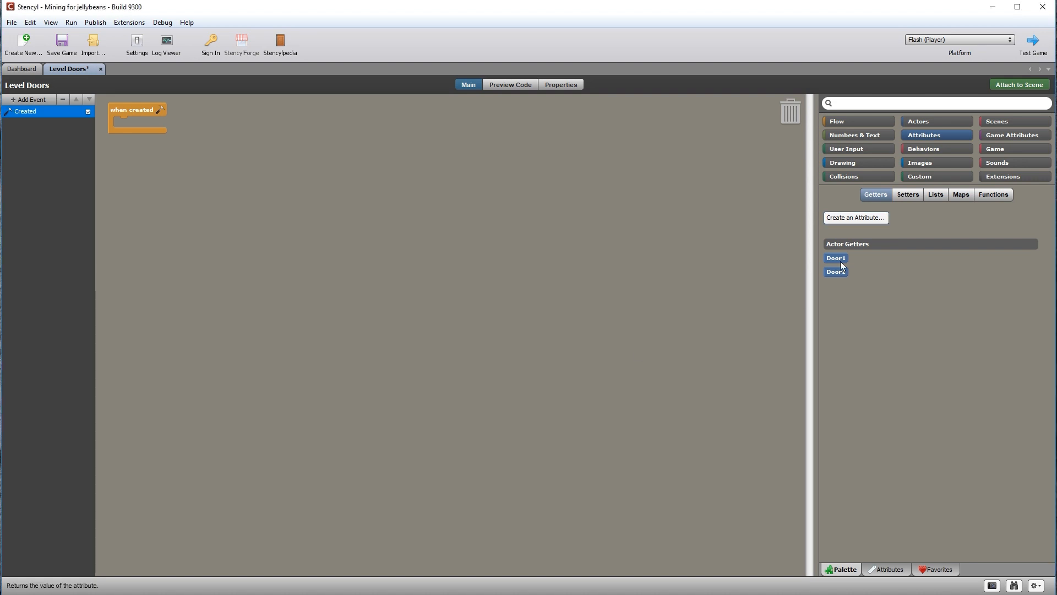
pyautogui.click(855, 218)
pyautogui.write('Door3')
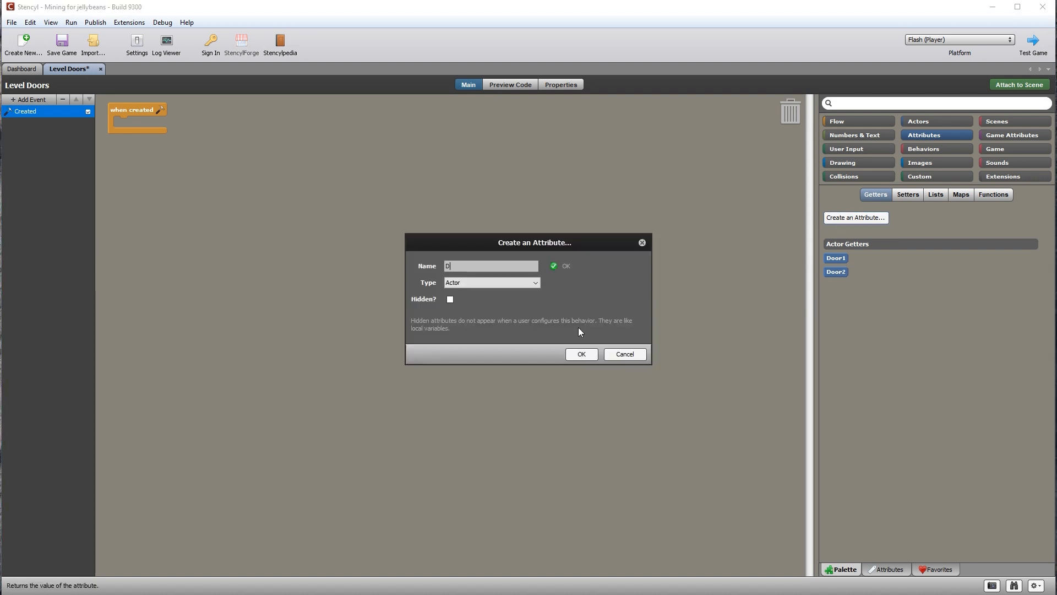
pyautogui.click(581, 354)
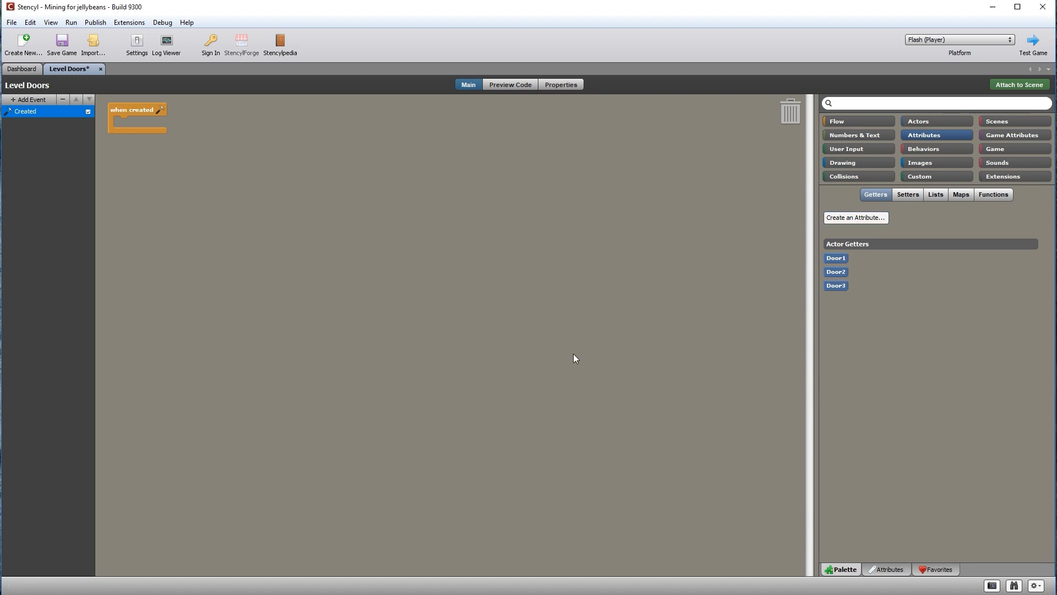
# Create the remaining actor attributes Door4, Door5 and Door6
pyautogui.click(843, 217)
pyautogui.write('Door4')
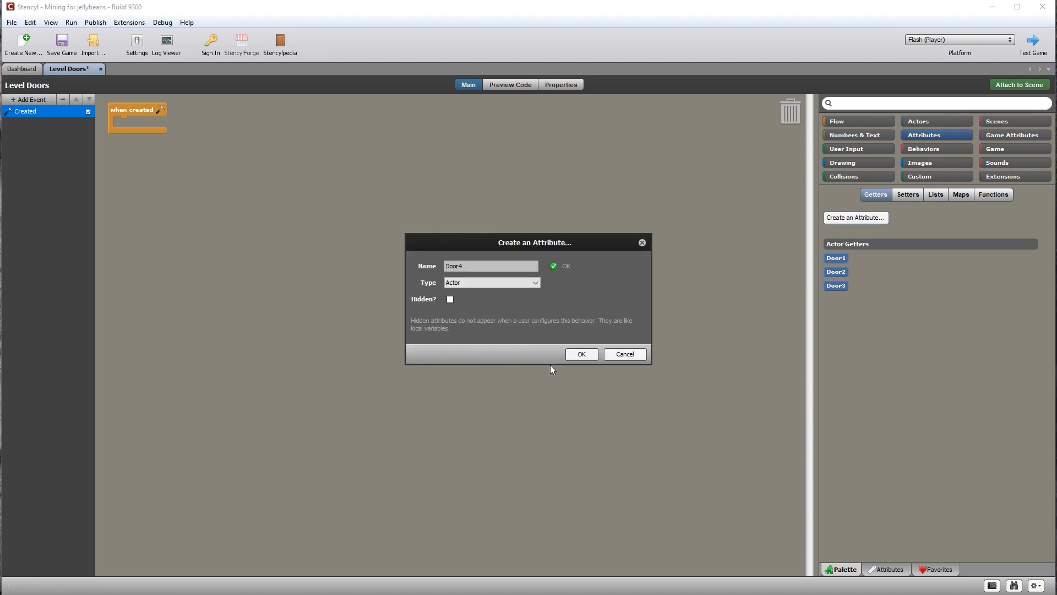
pyautogui.click(580, 354)
pyautogui.click(855, 218)
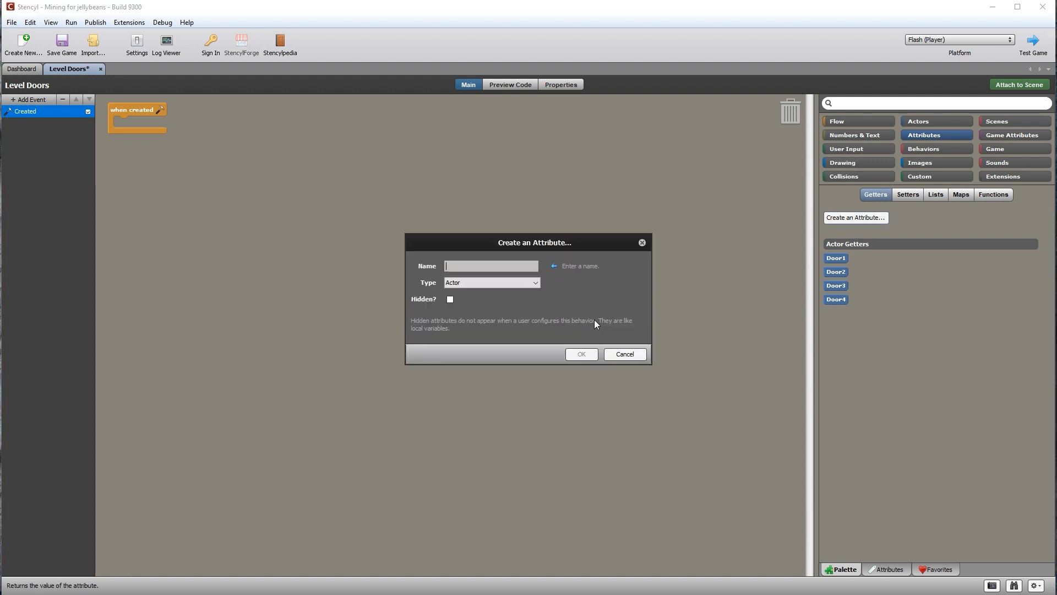
pyautogui.write('Door5')
pyautogui.click(582, 354)
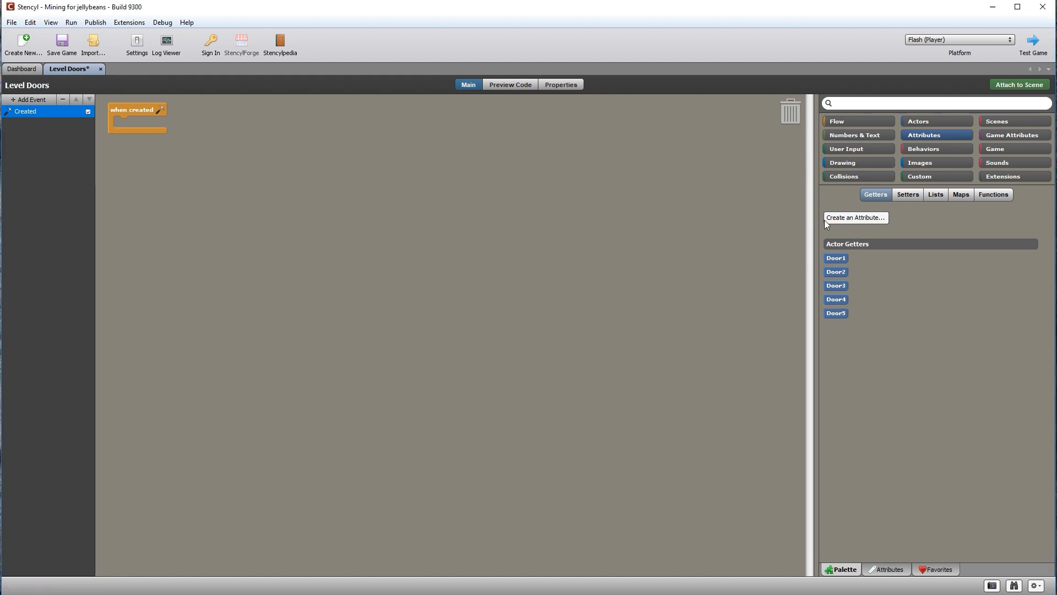
pyautogui.click(844, 218)
pyautogui.write('Door6')
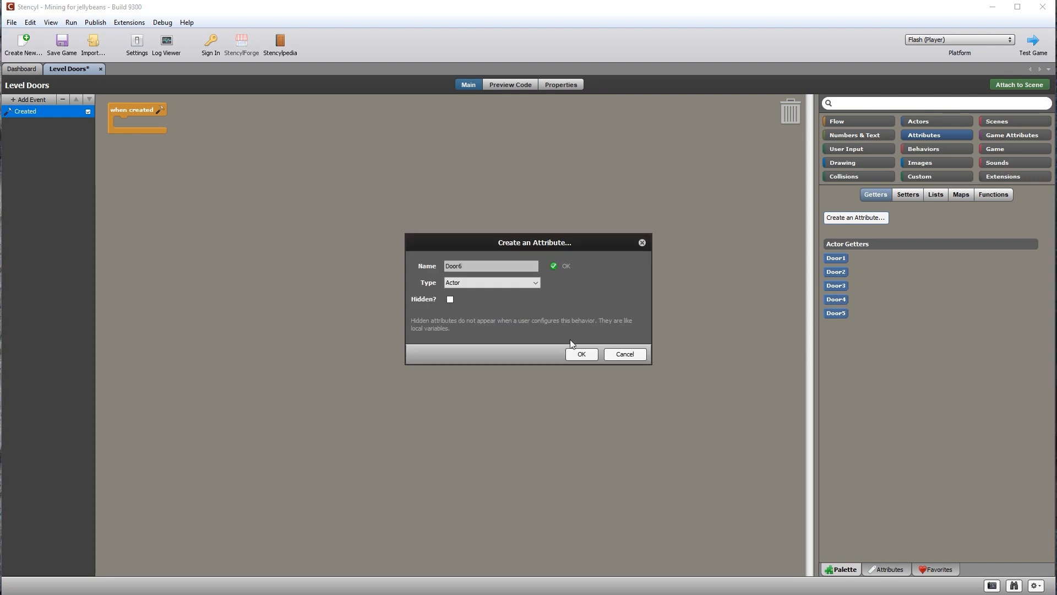
pyautogui.click(577, 357)
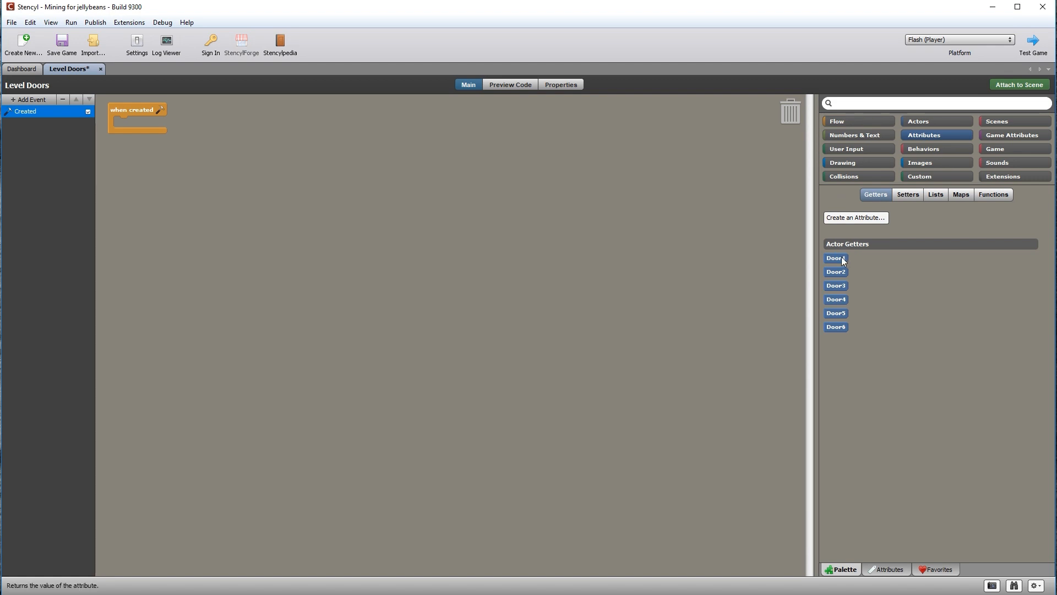
# Add an if block to the Created event with the condition LevelNumber >= 0
pyautogui.click(850, 122)
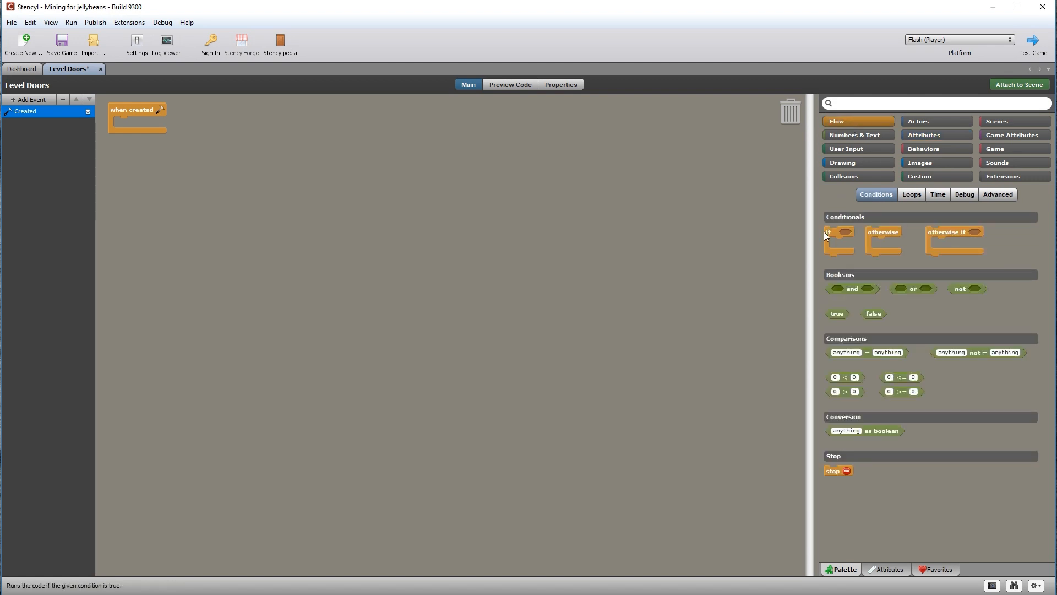
pyautogui.moveTo(834, 236); pyautogui.dragTo(191, 204)
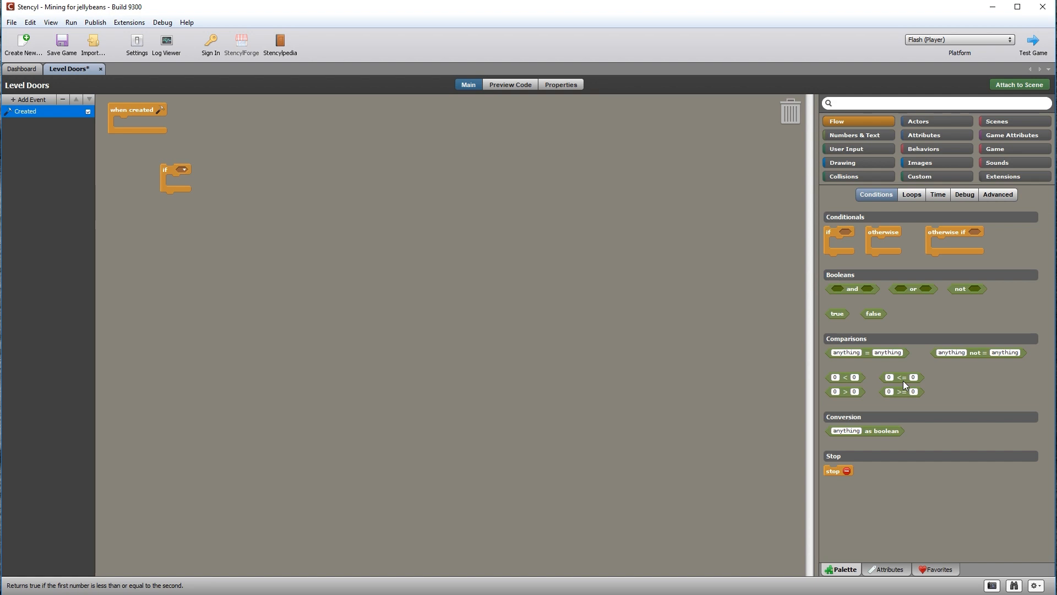
pyautogui.moveTo(904, 392); pyautogui.dragTo(203, 174)
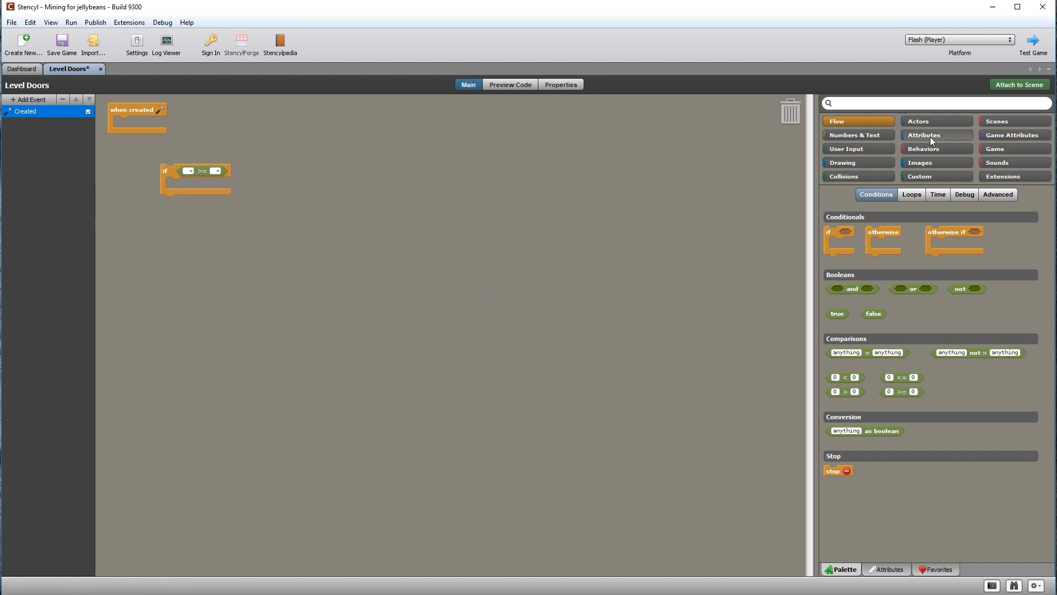
pyautogui.click(944, 138)
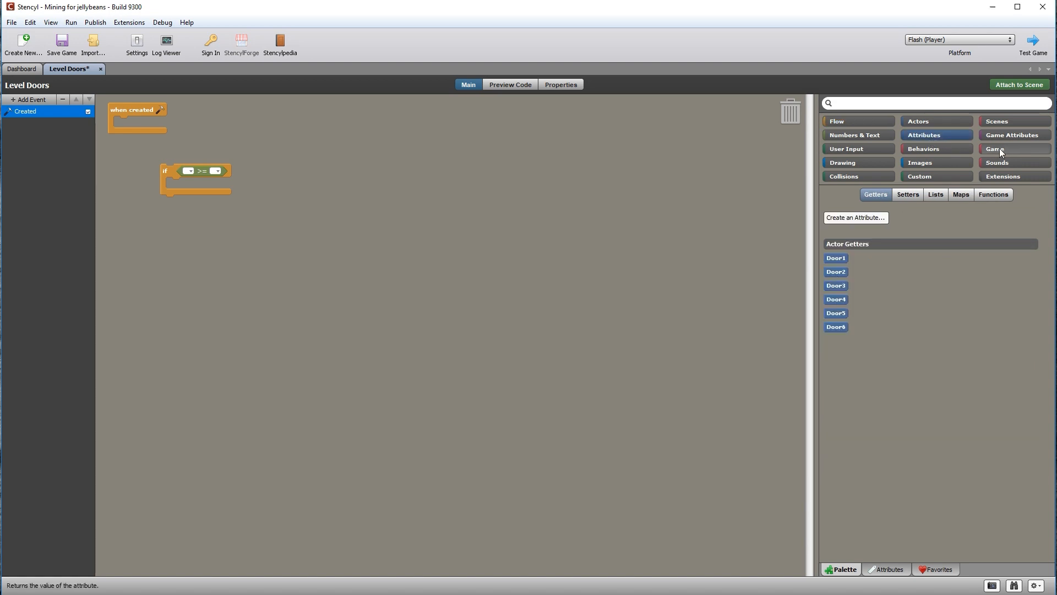
pyautogui.click(1011, 135)
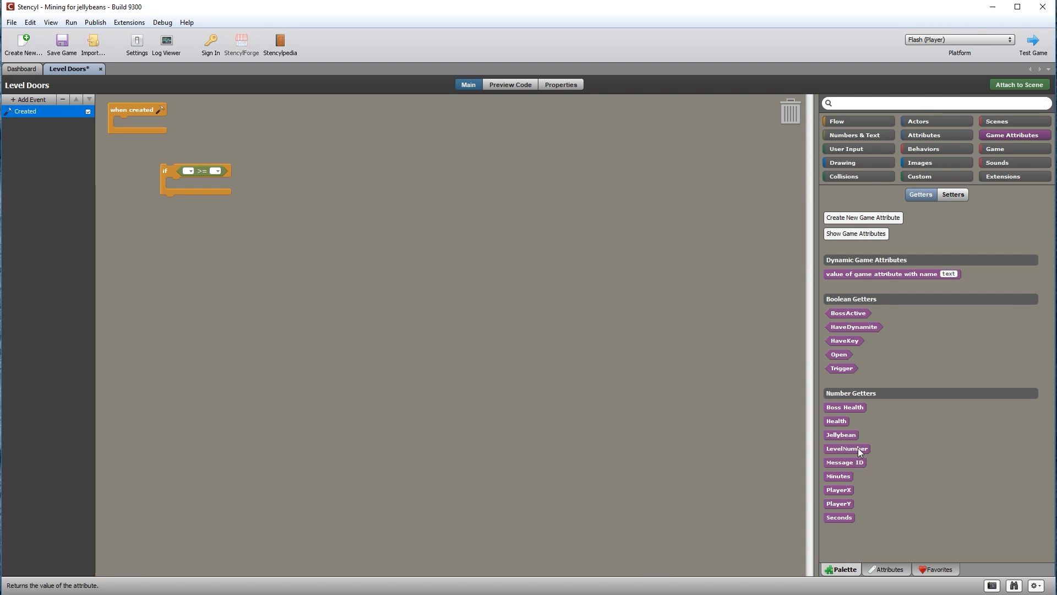
pyautogui.moveTo(182, 175); pyautogui.dragTo(182, 175)
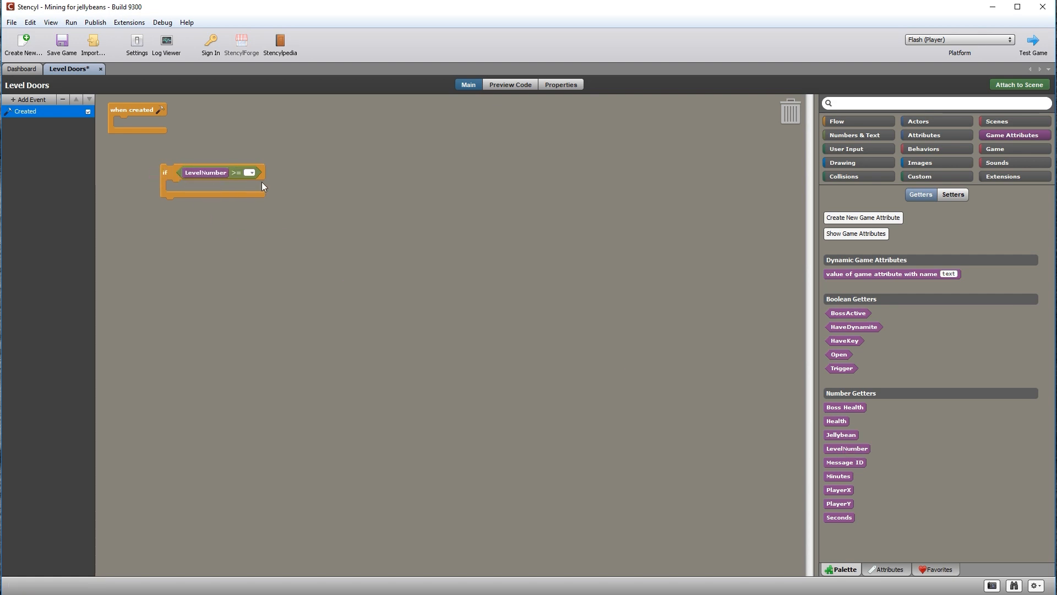
pyautogui.write('0')
pyautogui.moveTo(167, 173); pyautogui.dragTo(135, 133)
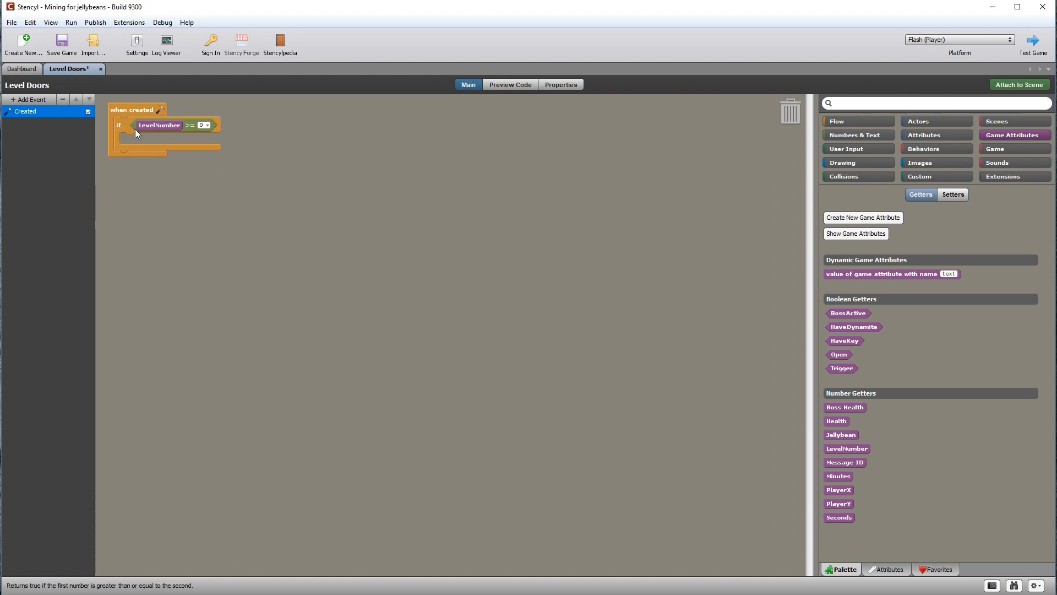
# Place a switch animation block inside the LevelNumber condition
pyautogui.click(936, 120)
pyautogui.click(954, 193)
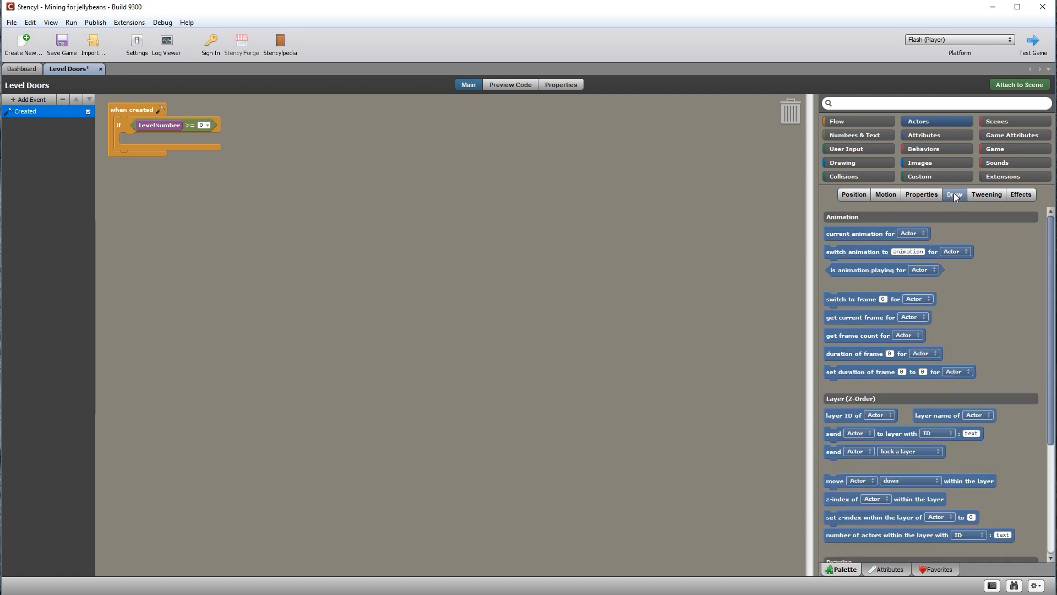
pyautogui.moveTo(850, 254); pyautogui.dragTo(170, 142)
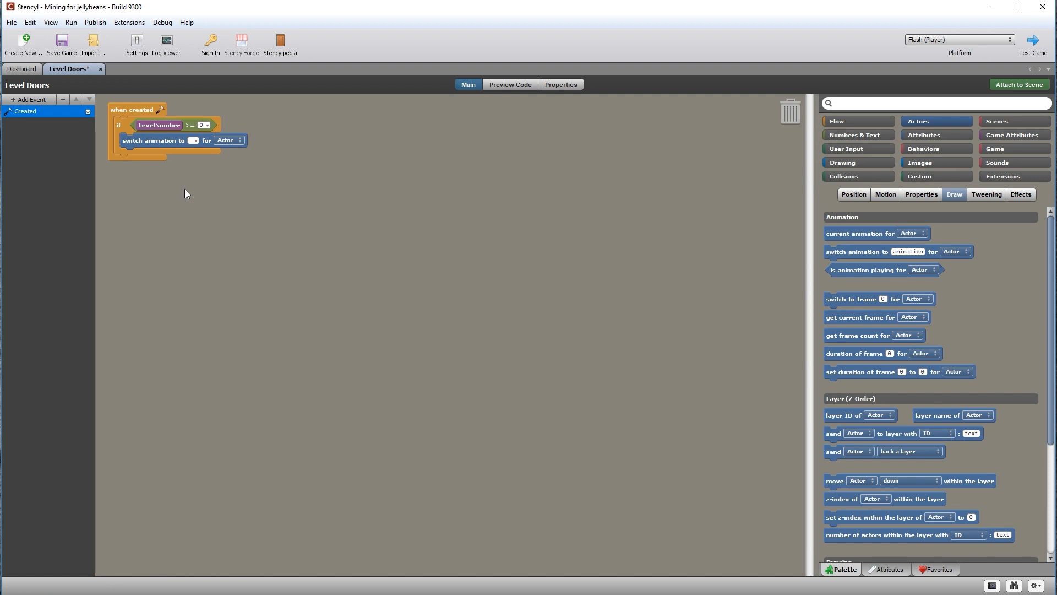
# Look up the open door's animation name in the door menu actor type and make the block switch Door1 to open
pyautogui.click(18, 68)
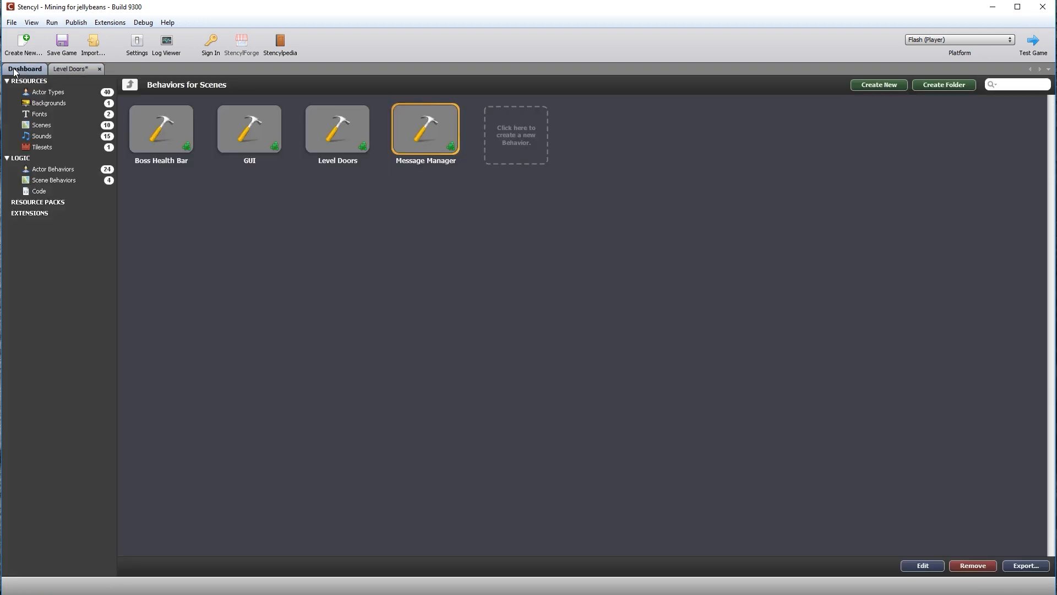
pyautogui.click(46, 92)
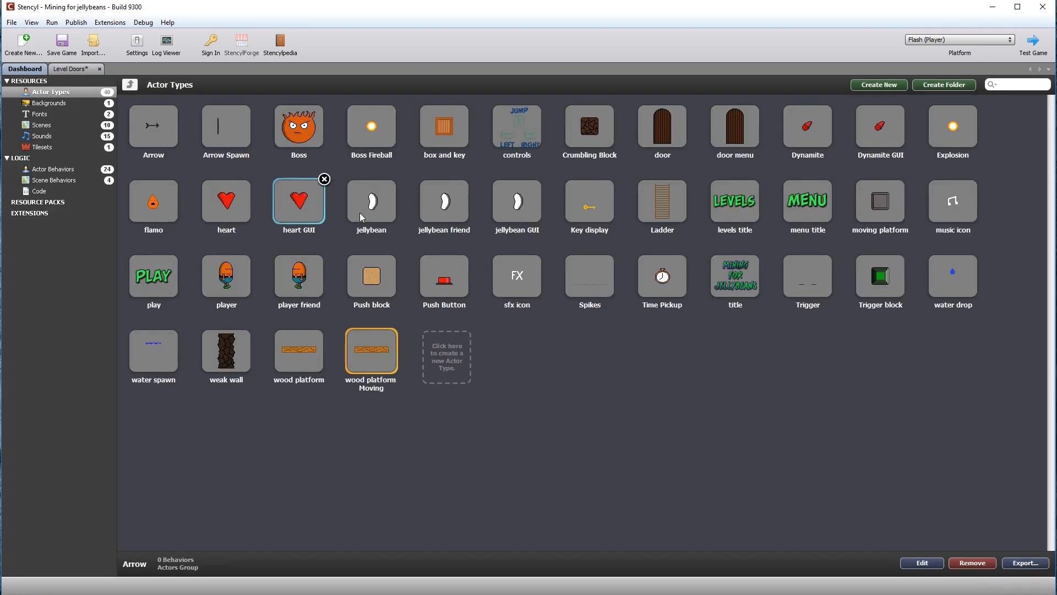
pyautogui.doubleClick(739, 141)
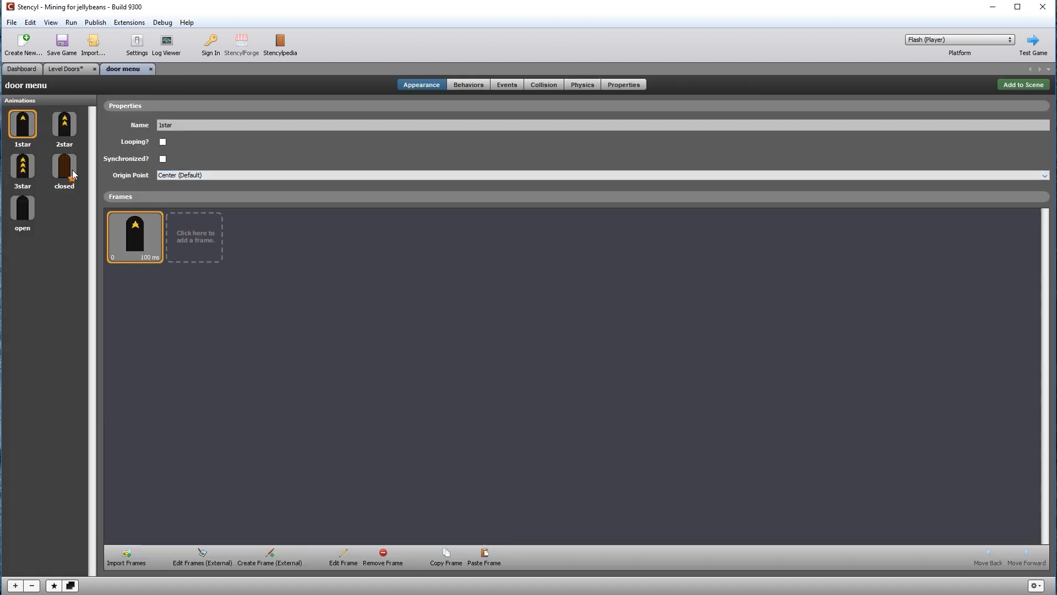
pyautogui.click(23, 214)
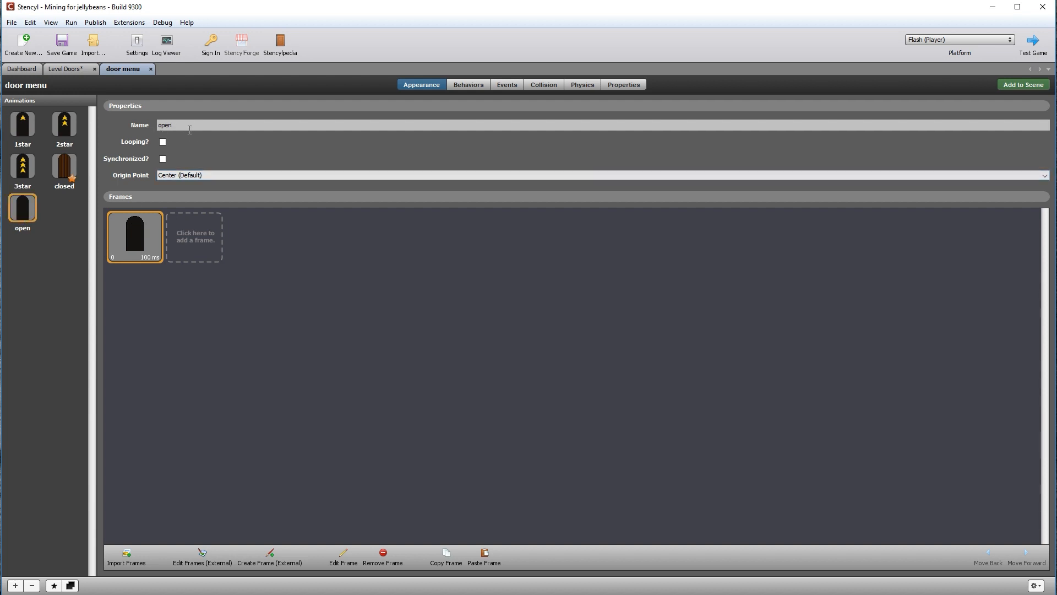
pyautogui.click(68, 68)
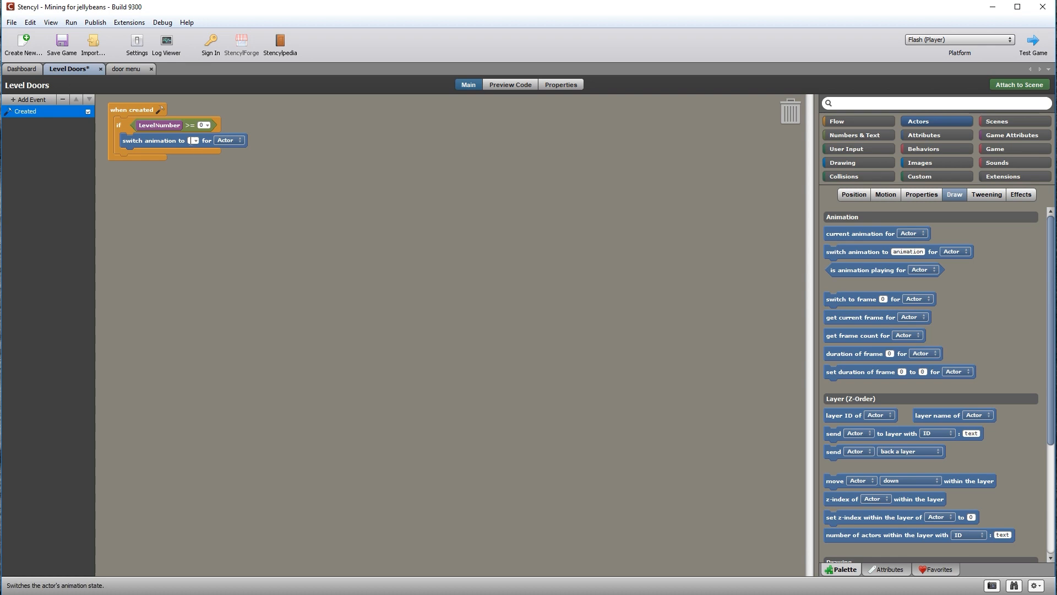
pyautogui.write('open')
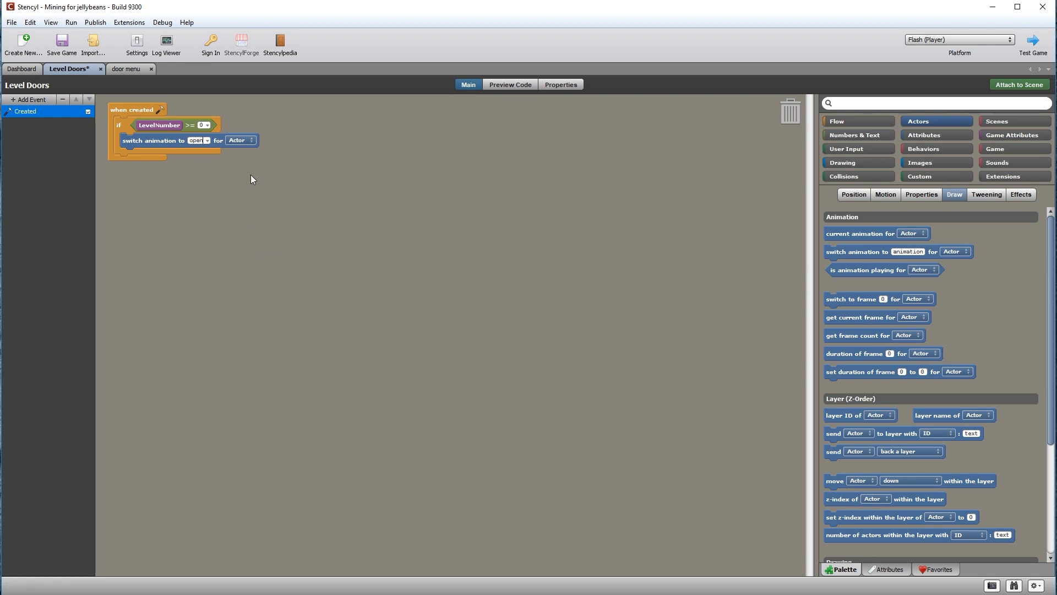
pyautogui.click(250, 140)
pyautogui.click(263, 151)
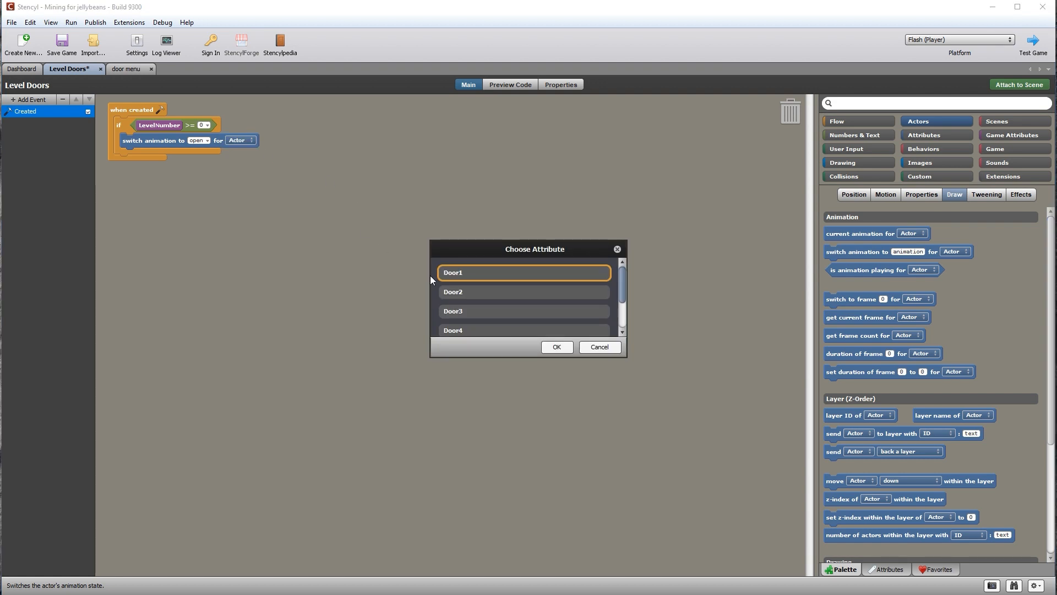
pyautogui.click(556, 347)
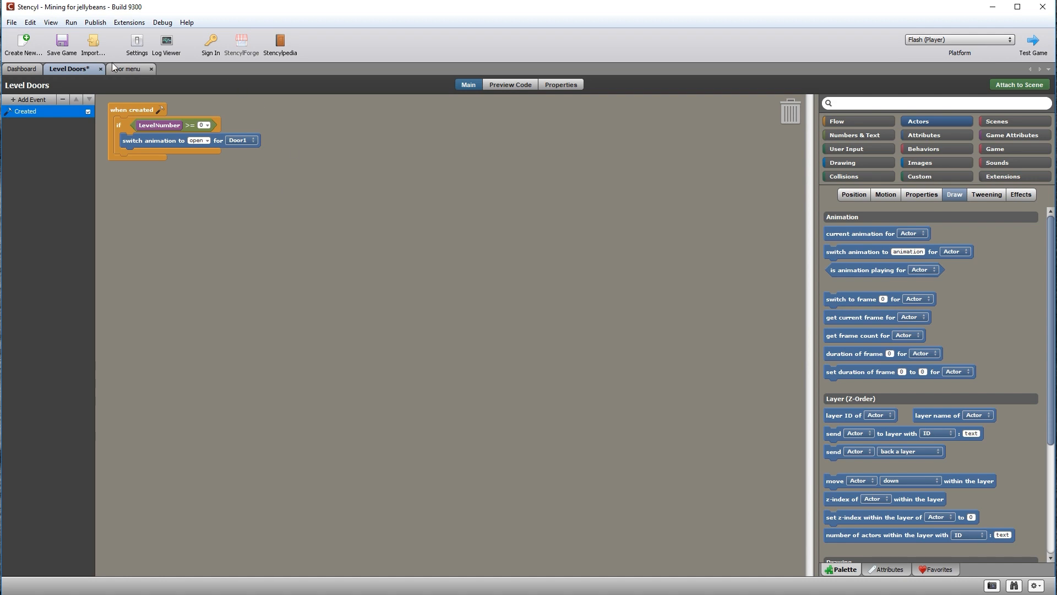
# Attach the Level Doors behavior to the Level Select scene
pyautogui.click(1019, 84)
pyautogui.moveTo(716, 266); pyautogui.dragTo(716, 309)
pyautogui.click(593, 323)
pyautogui.click(649, 426)
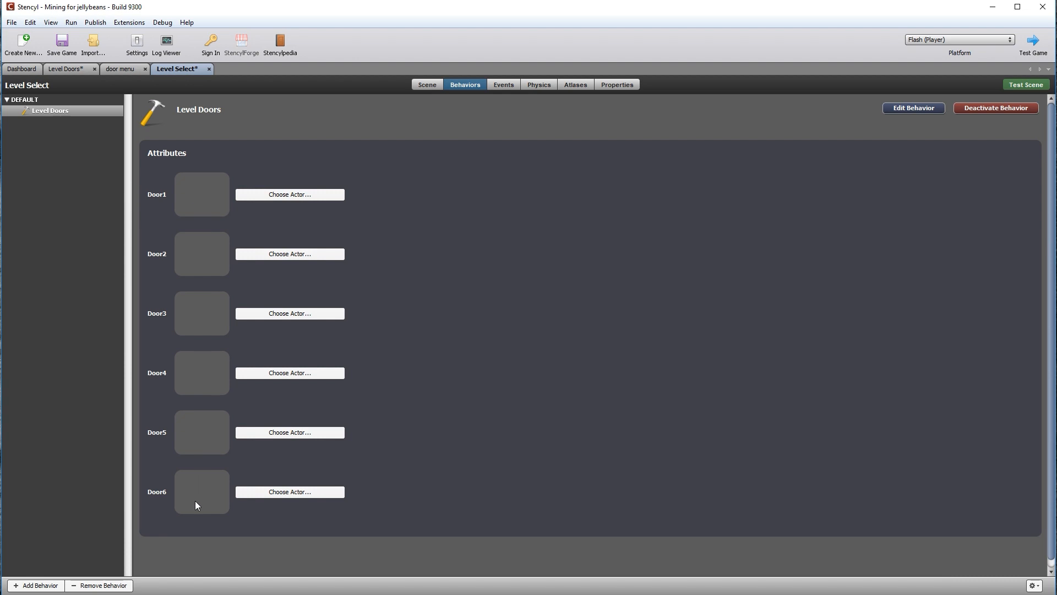
# Assign the three upper-row doors in the scene, from left to right, to the Door1, Door2 and Door3 attributes
pyautogui.click(298, 195)
pyautogui.click(407, 265)
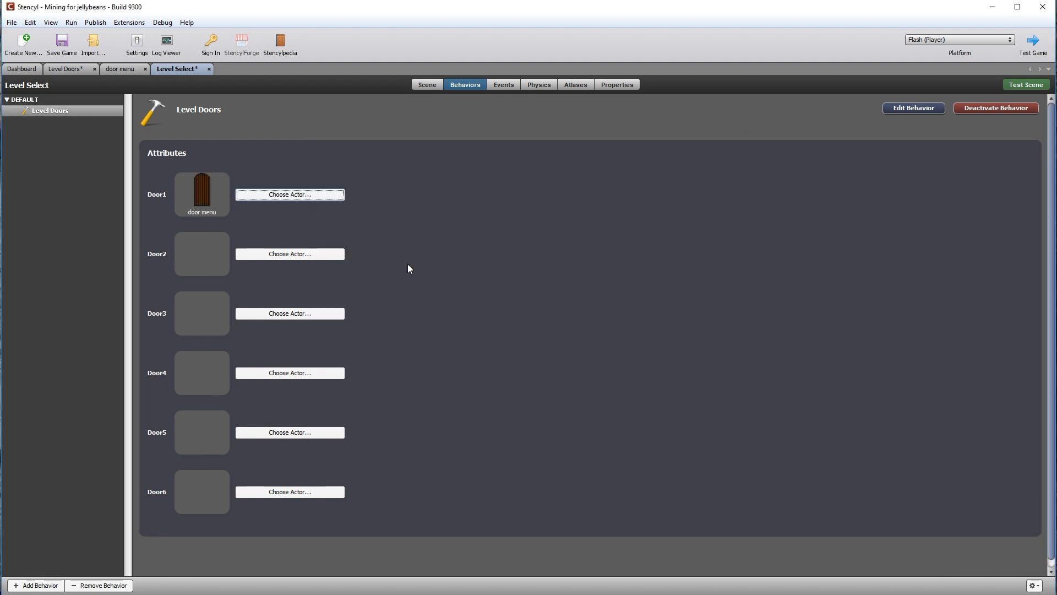
pyautogui.click(261, 254)
pyautogui.click(505, 259)
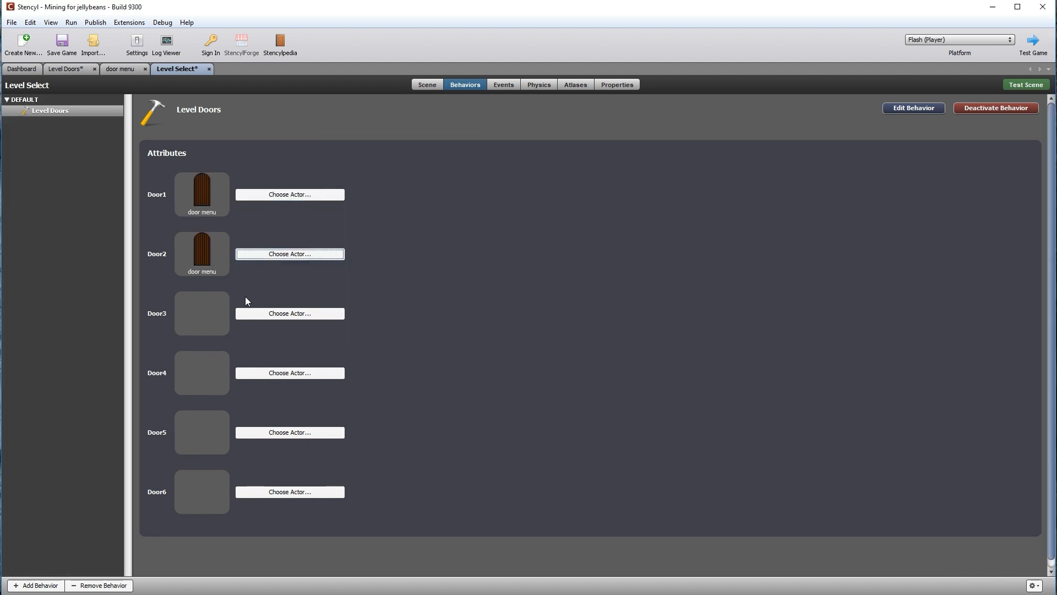
pyautogui.click(289, 314)
pyautogui.click(586, 267)
# Assign the three lower-row doors in the scene, from left to right, to the Door4, Door5 and Door6 attributes
pyautogui.click(297, 375)
pyautogui.click(418, 325)
pyautogui.click(289, 432)
pyautogui.click(494, 329)
pyautogui.click(297, 493)
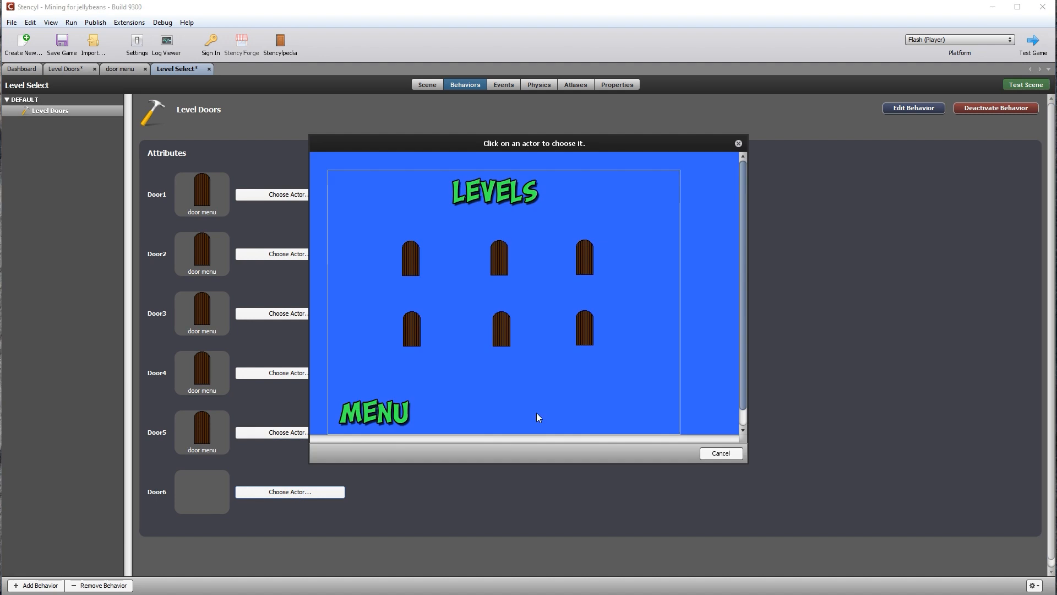
pyautogui.click(582, 336)
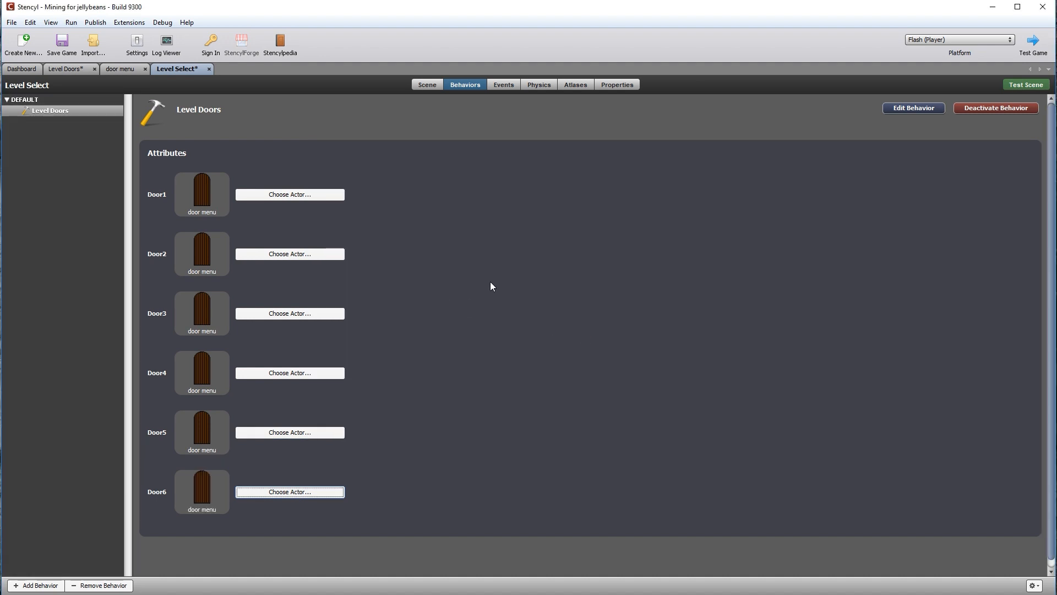
# Test the Level Select scene to check how its doors appear in the running game
pyautogui.click(429, 85)
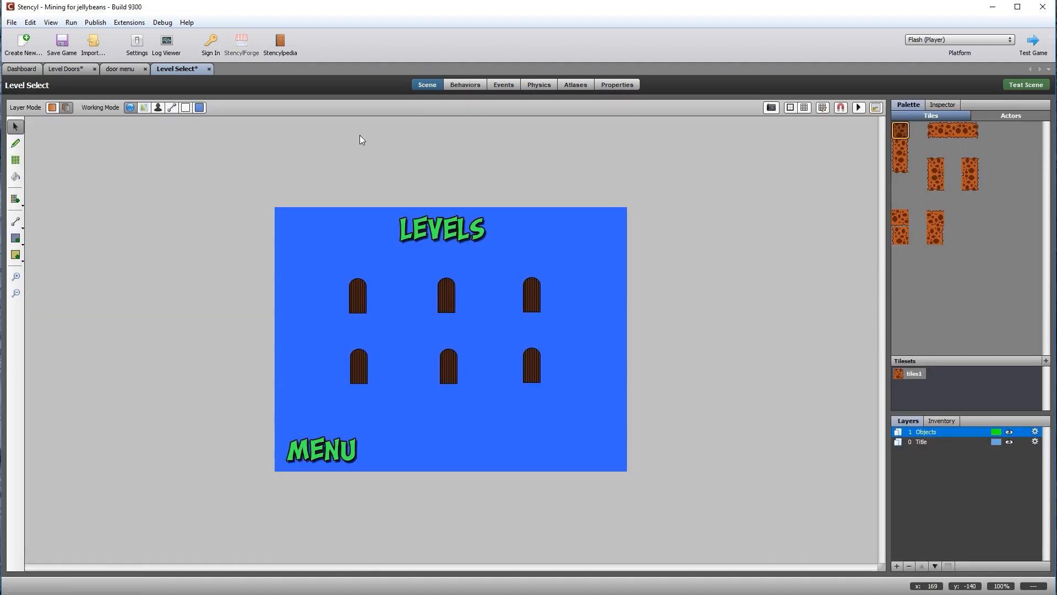
pyautogui.click(1027, 85)
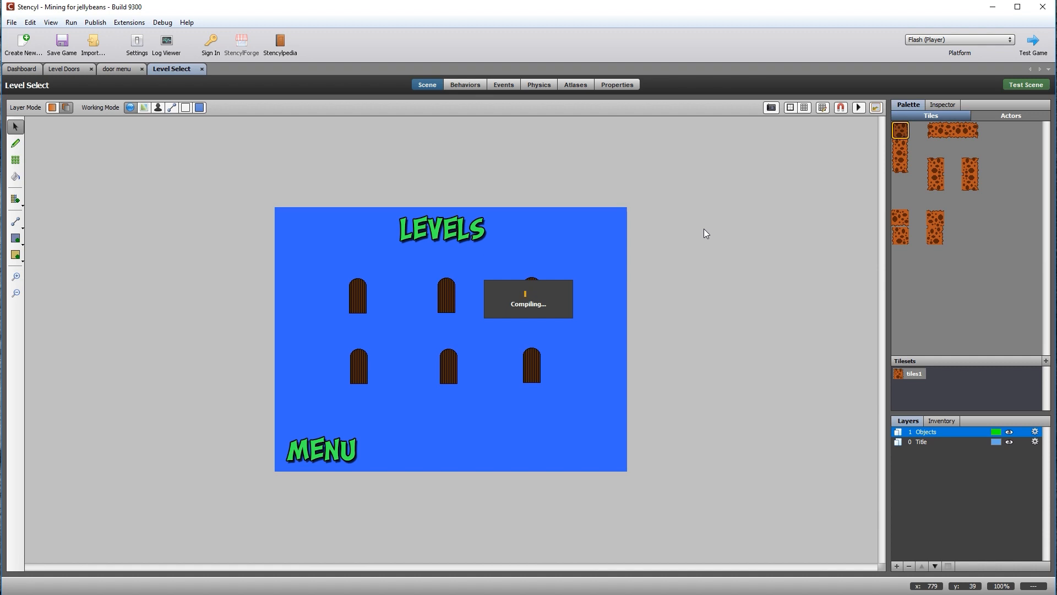
pyautogui.moveTo(275, 50); pyautogui.dragTo(781, 177)
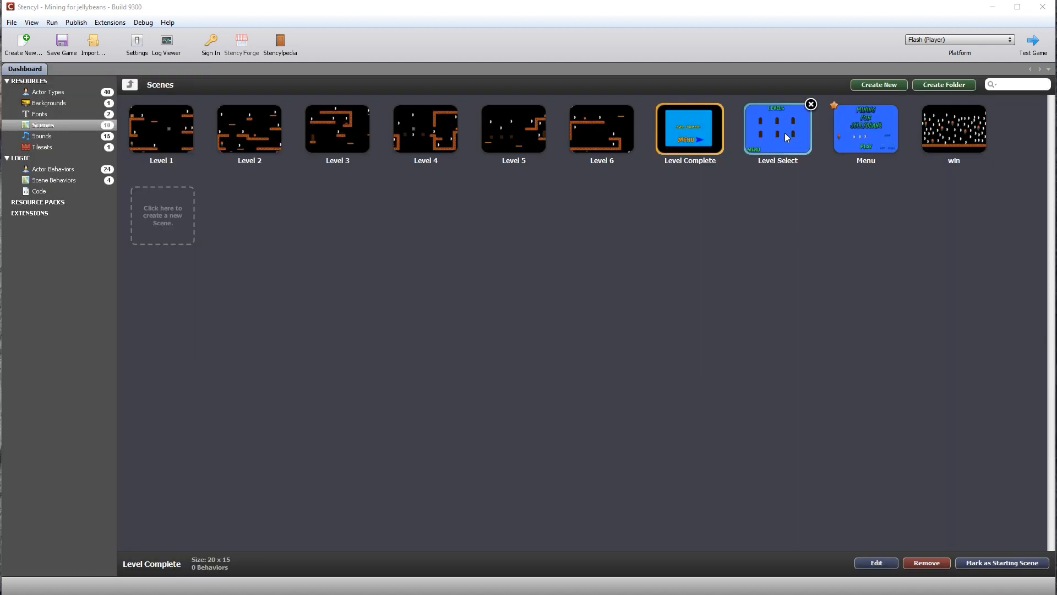
# Reopen the Level Select scene and open its Level Doors behavior for editing
pyautogui.doubleClick(783, 136)
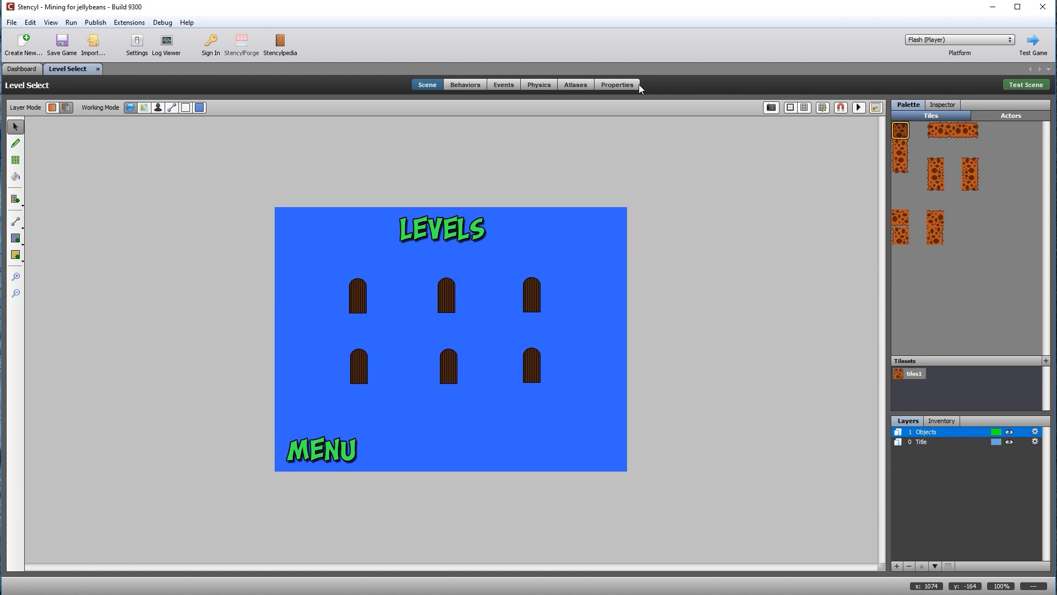
pyautogui.click(469, 86)
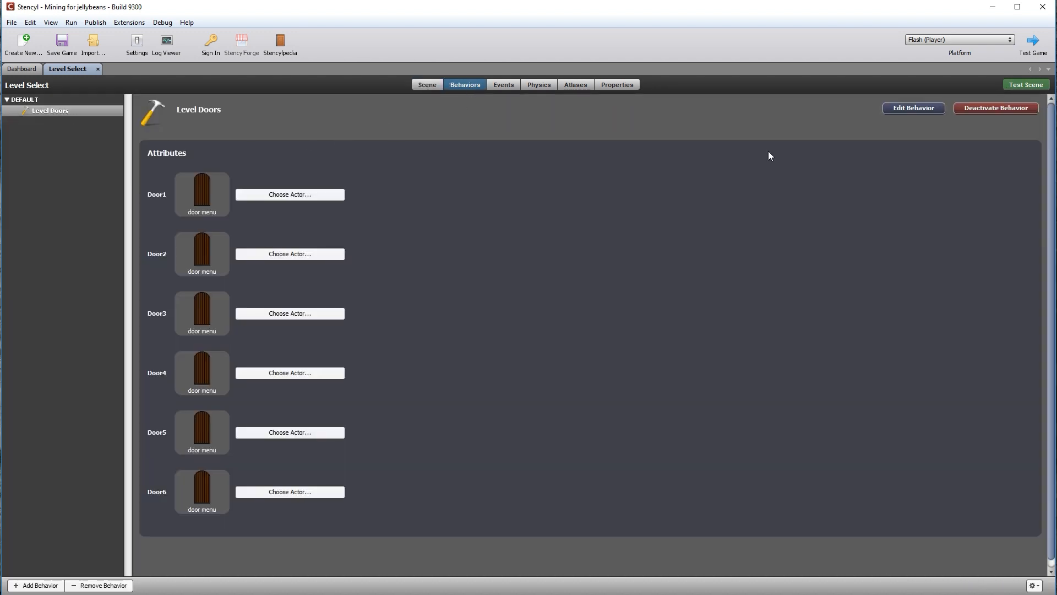
pyautogui.click(909, 108)
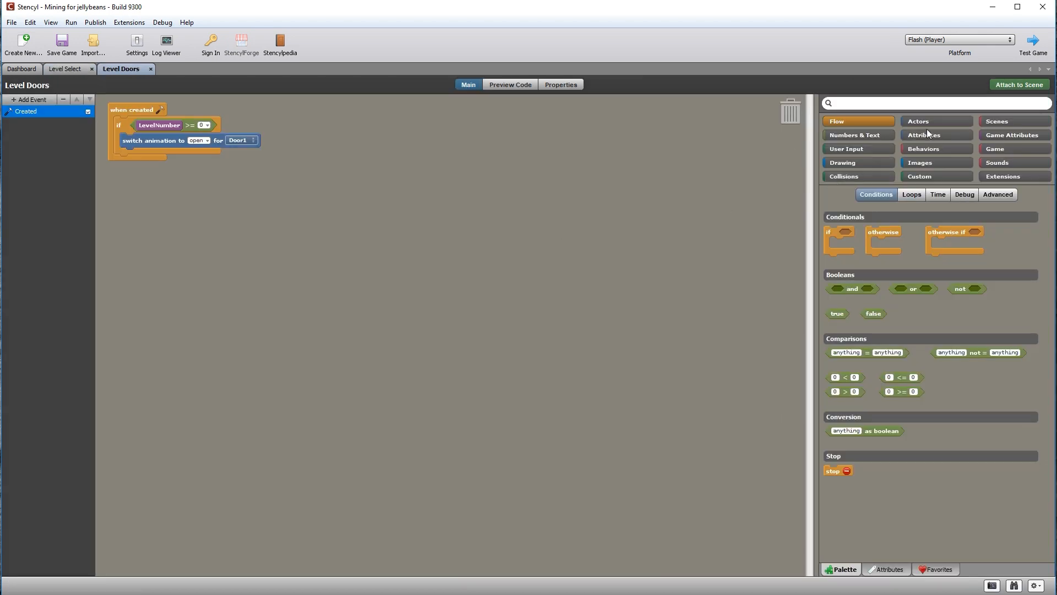
# Create a Region attribute named Region1 in the Level Doors behavior
pyautogui.click(943, 138)
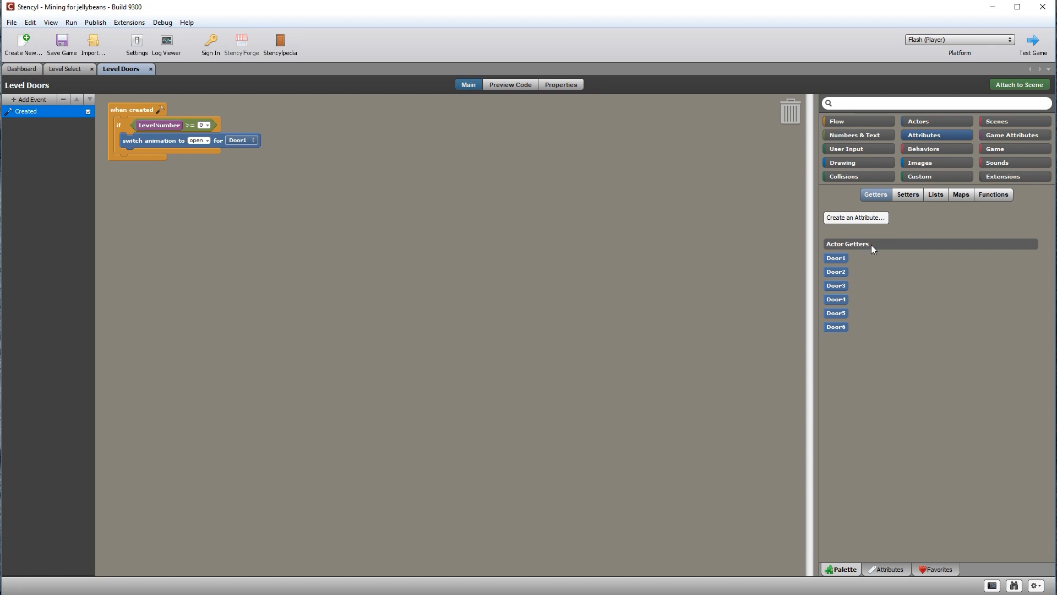
pyautogui.click(861, 218)
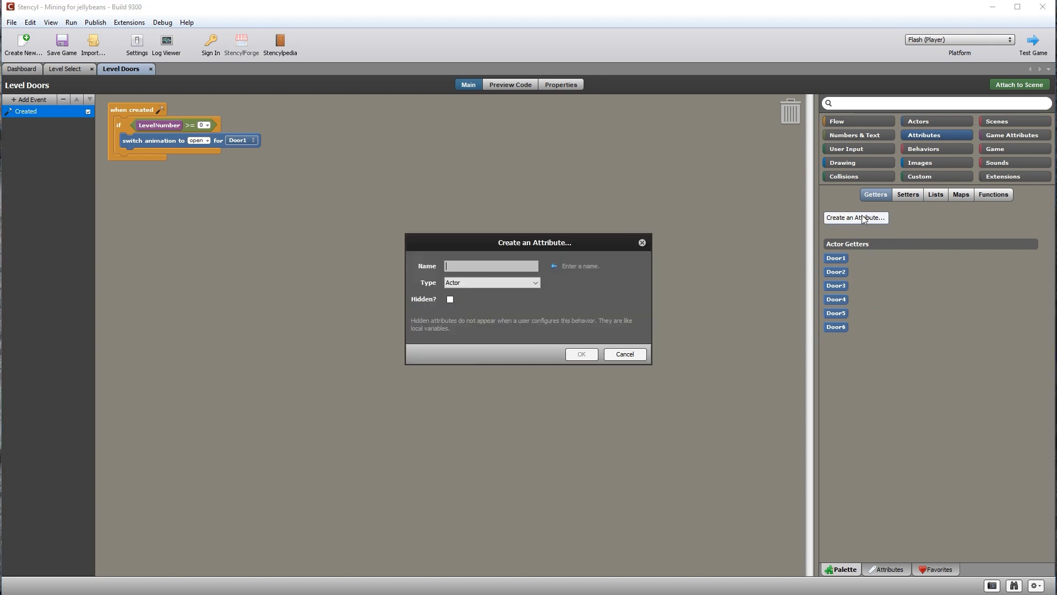
pyautogui.click(538, 280)
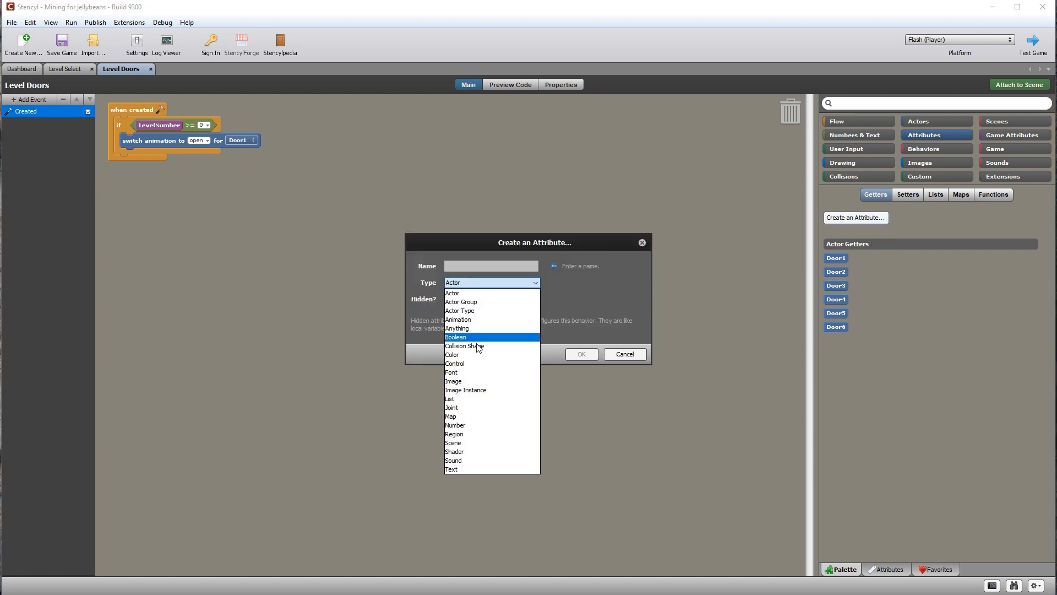
pyautogui.click(452, 435)
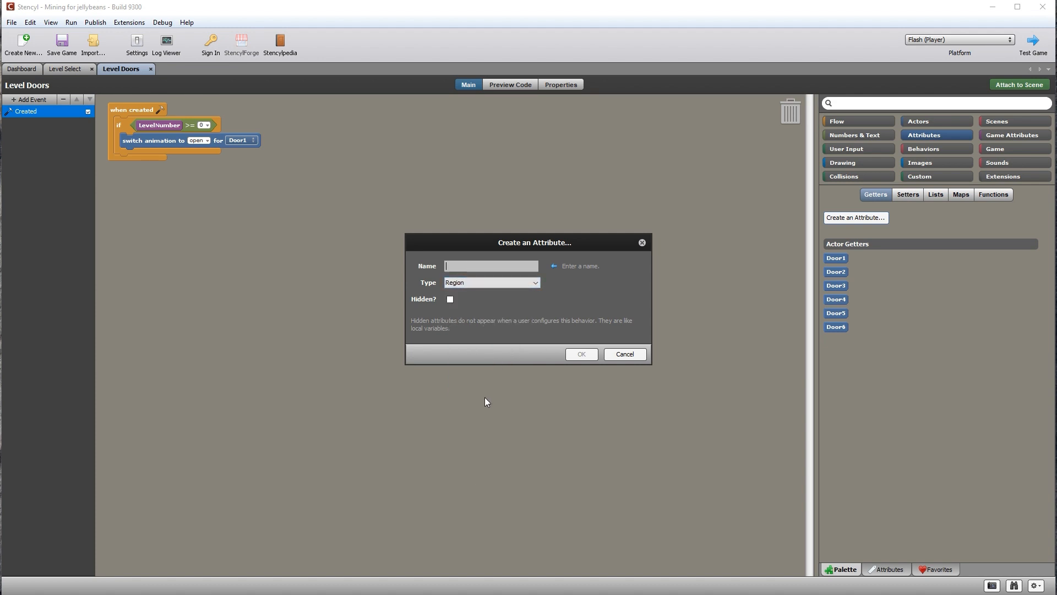
pyautogui.write('Region1')
pyautogui.click(581, 354)
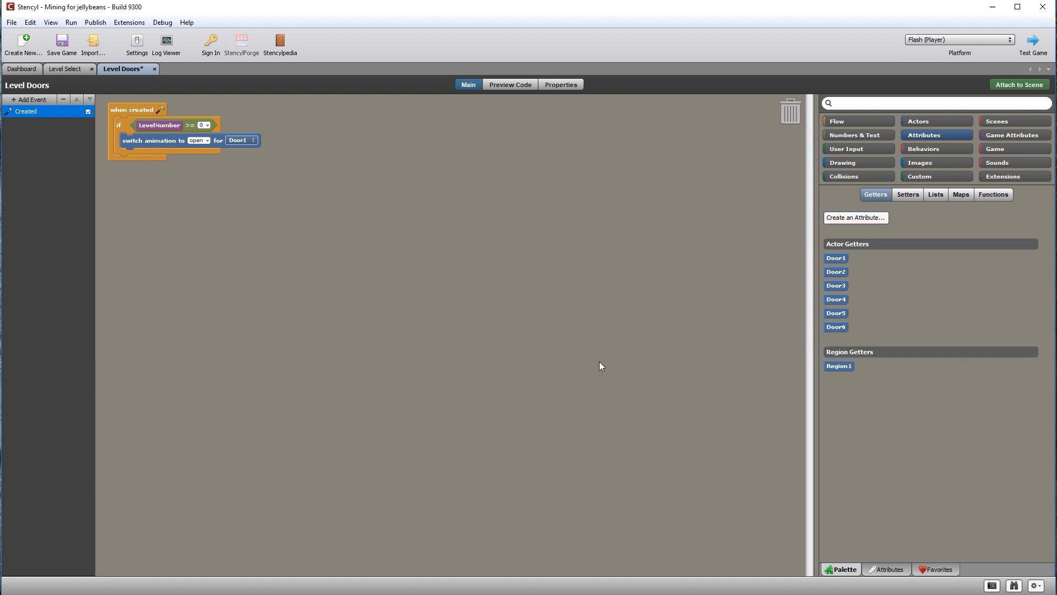
# Create a Region attribute named Region2 in the Level Doors behavior
pyautogui.click(863, 218)
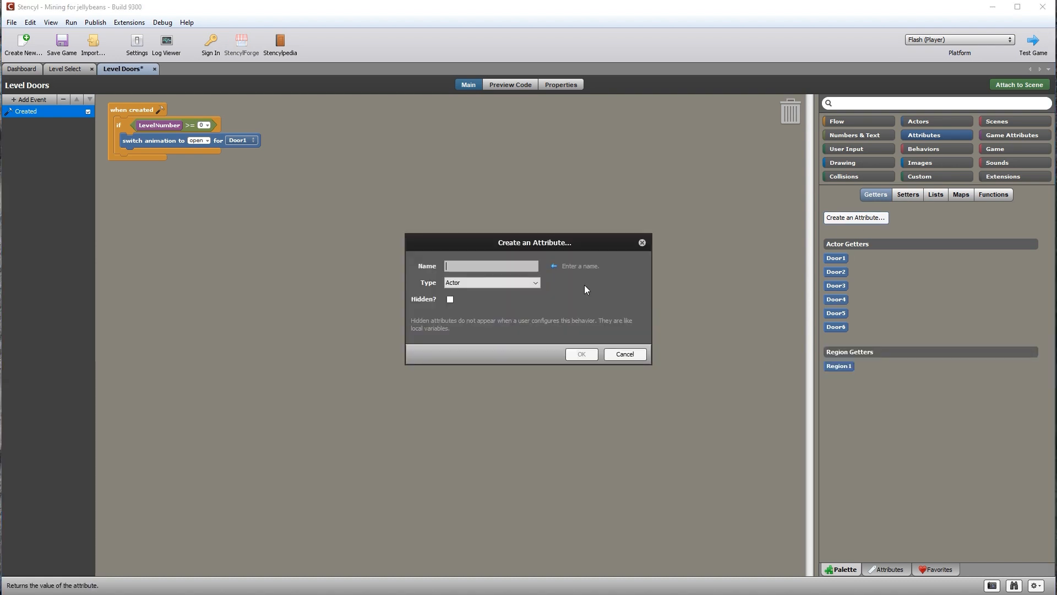
pyautogui.click(526, 281)
pyautogui.click(464, 434)
pyautogui.click(459, 266)
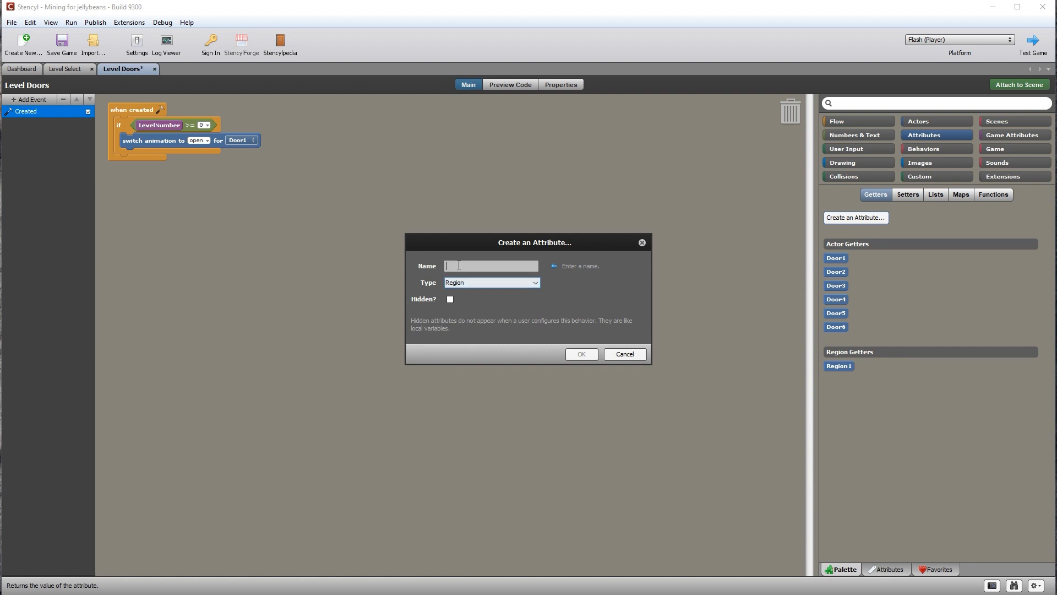
pyautogui.write('Region2')
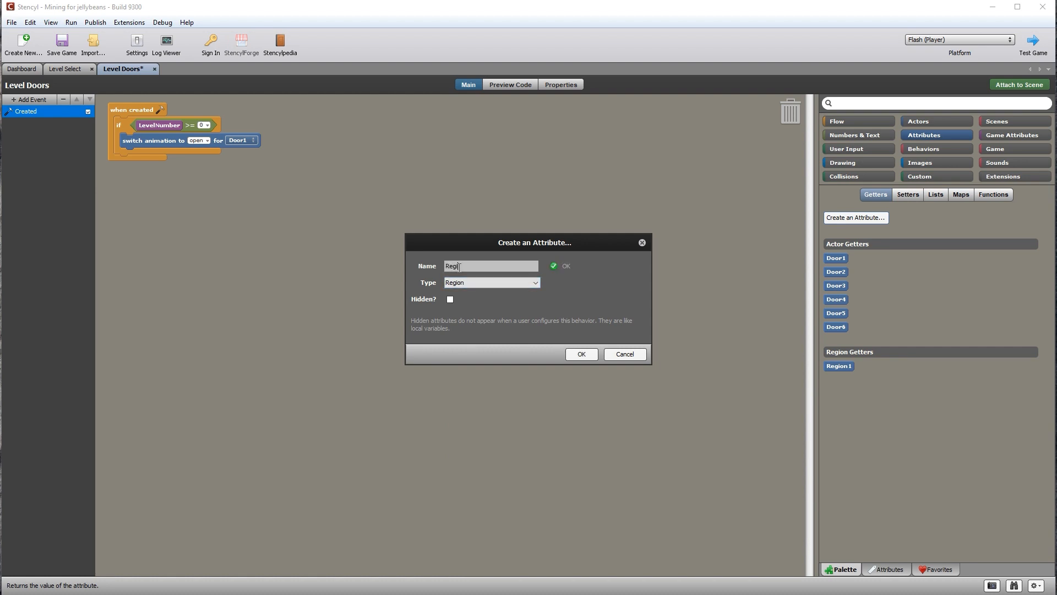
pyautogui.click(581, 354)
# Create a Region attribute named Region3 in the Level Doors behavior
pyautogui.click(856, 219)
pyautogui.click(497, 283)
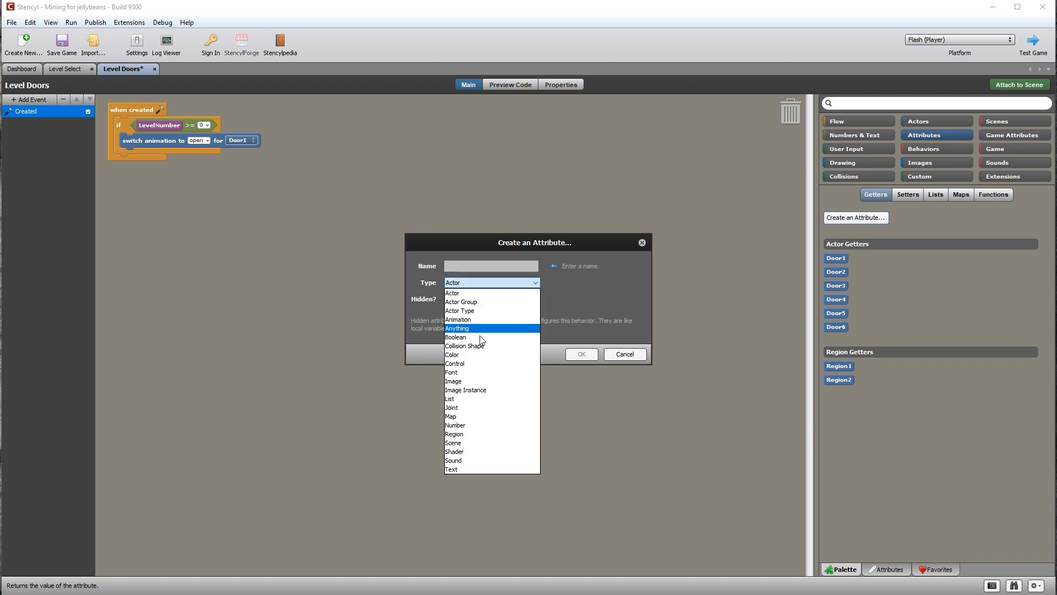
pyautogui.click(461, 435)
pyautogui.click(459, 265)
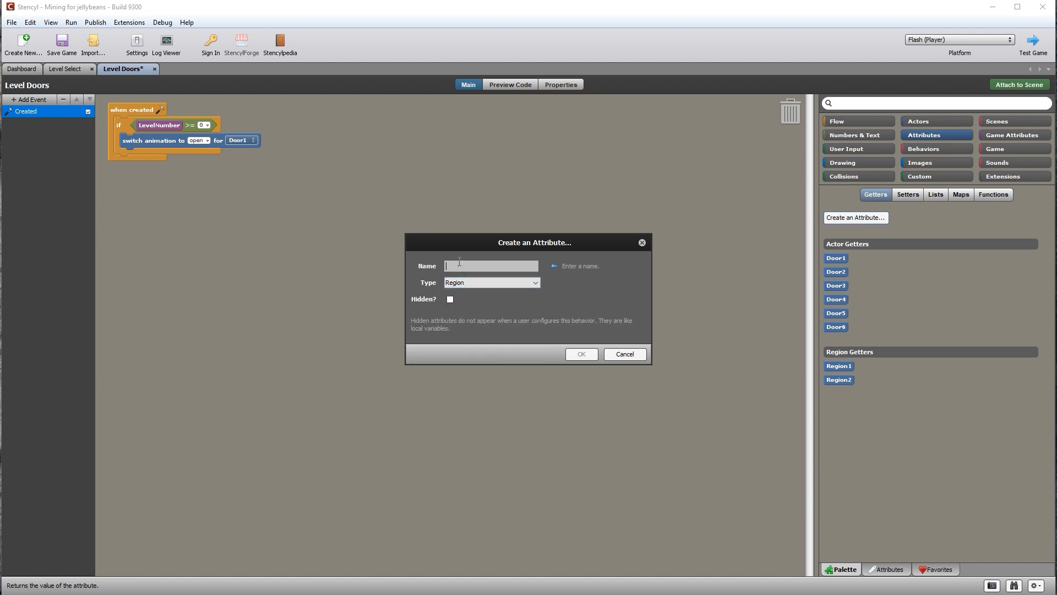
pyautogui.write('Region3')
pyautogui.click(581, 354)
# Create a Region attribute named Region4 in the Level Doors behavior
pyautogui.click(856, 217)
pyautogui.click(479, 282)
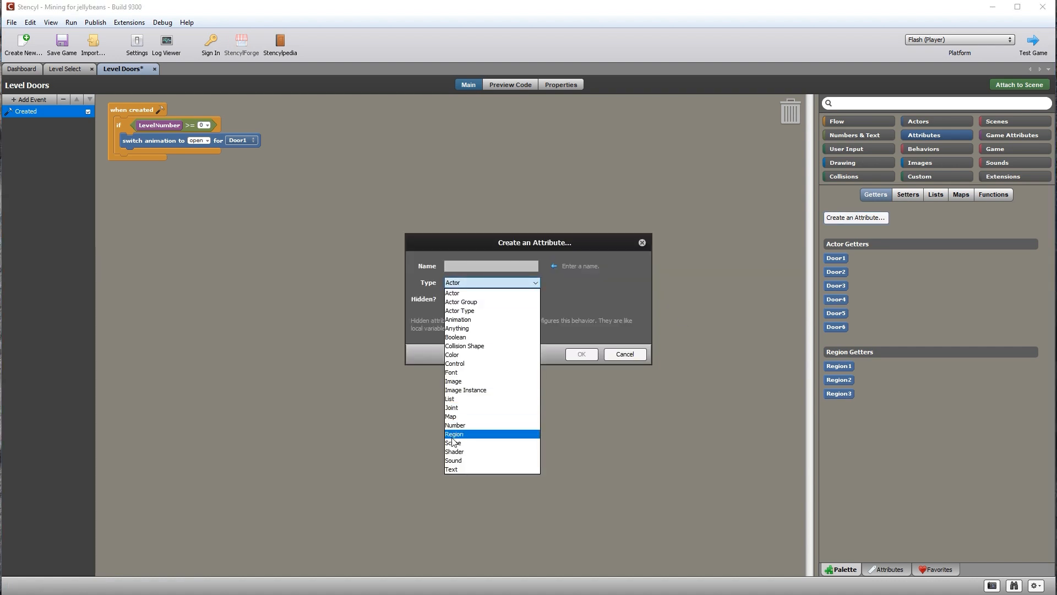
pyautogui.click(484, 438)
pyautogui.click(474, 266)
pyautogui.write('Region4')
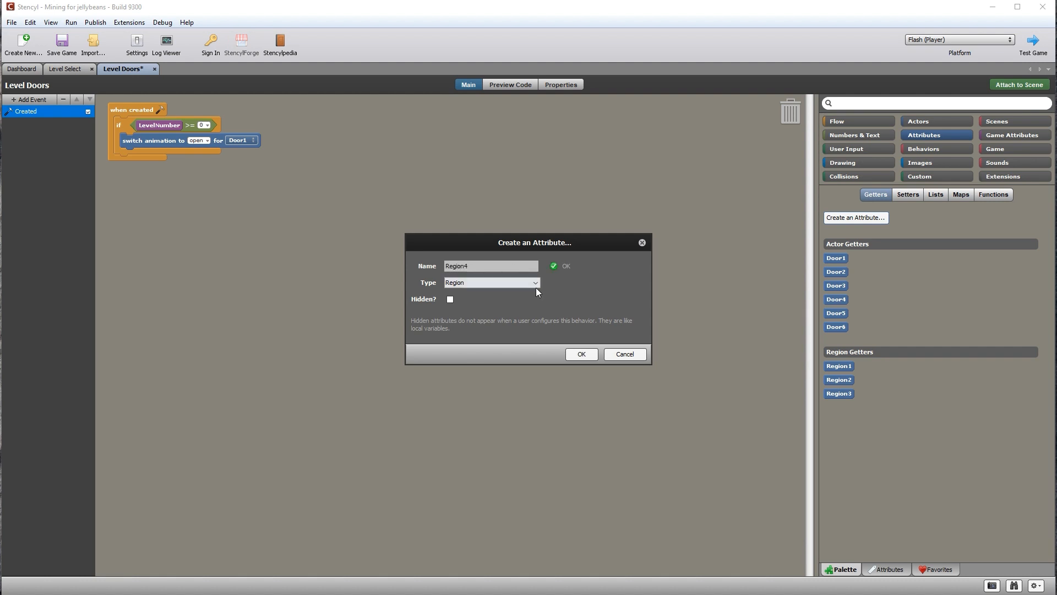
pyautogui.click(576, 356)
# Create a Region attribute named Region5 in the Level Doors behavior
pyautogui.click(860, 218)
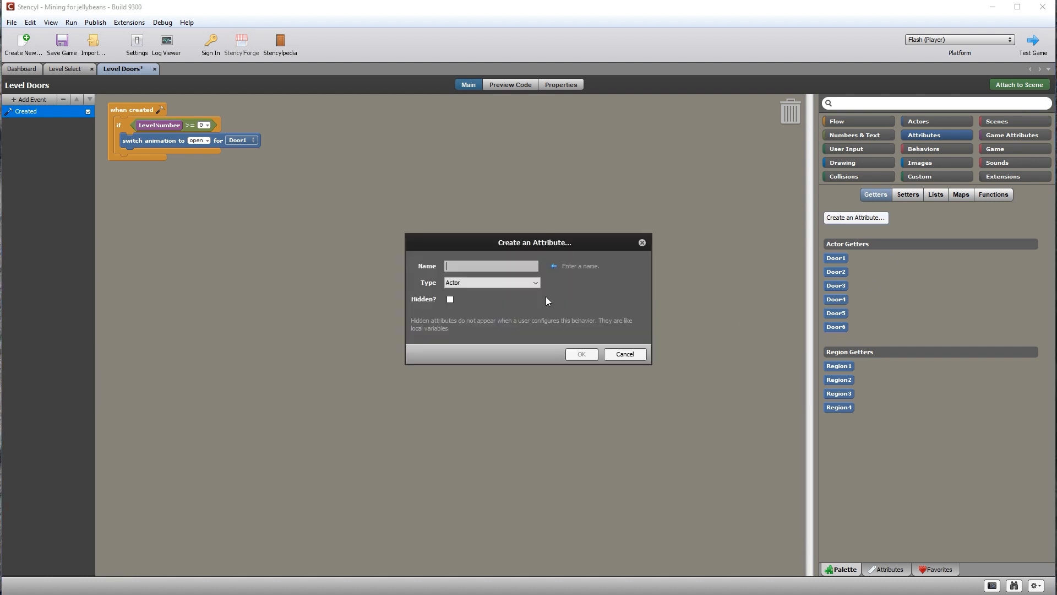
pyautogui.click(529, 283)
pyautogui.click(463, 435)
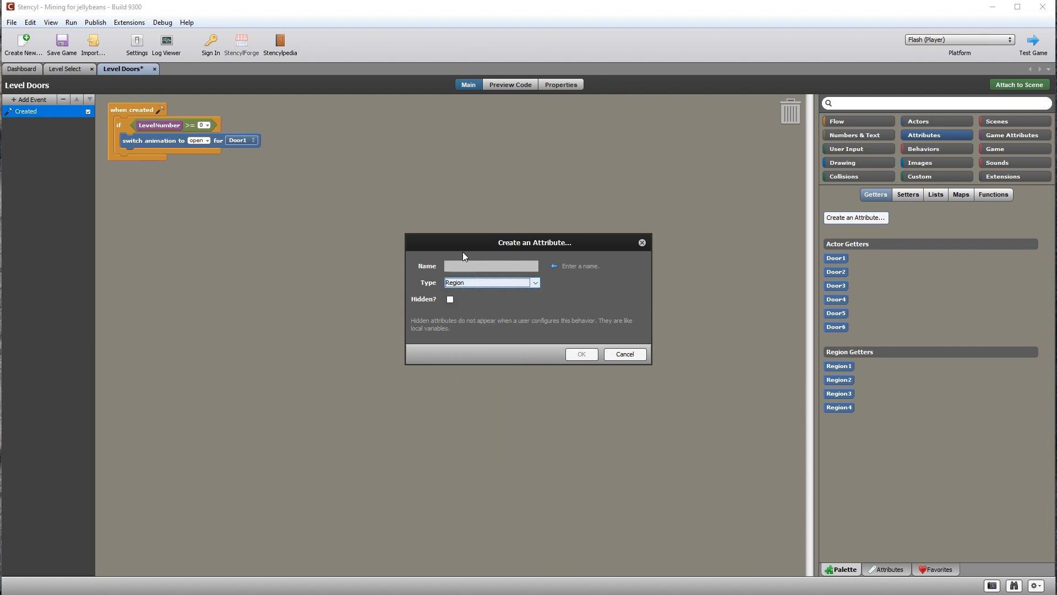
pyautogui.click(467, 264)
pyautogui.write('Region5')
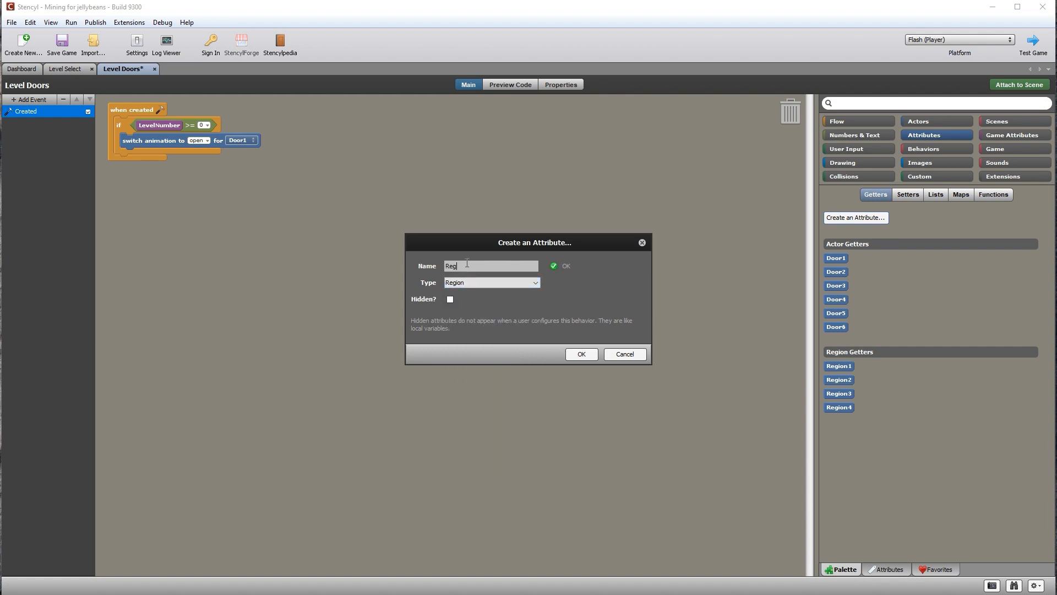
pyautogui.click(581, 354)
# Create a Region attribute named Region6 in the Level Doors behavior
pyautogui.click(860, 216)
pyautogui.click(503, 282)
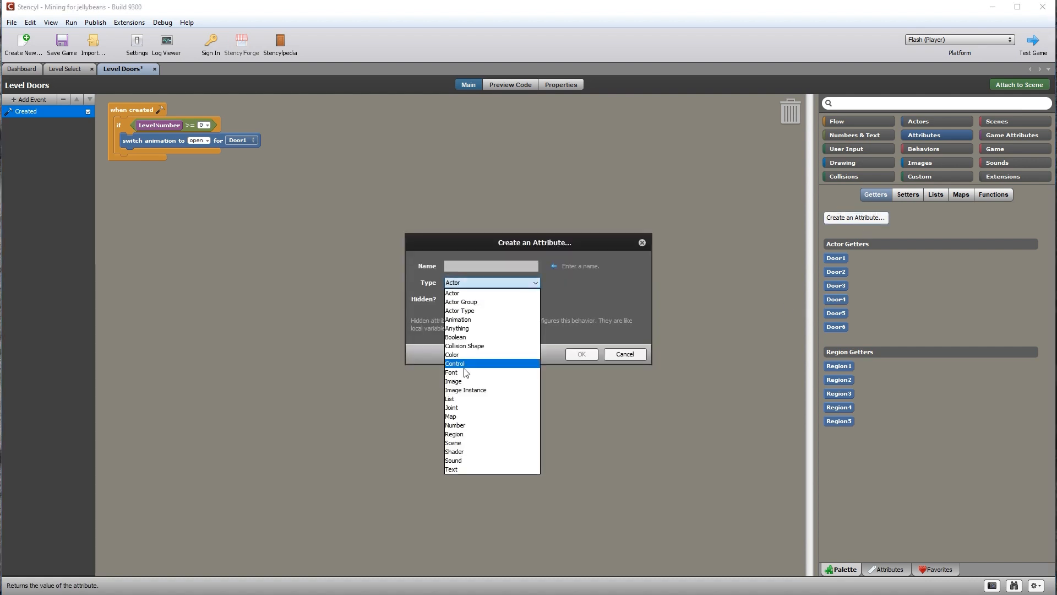
pyautogui.click(463, 434)
pyautogui.click(459, 265)
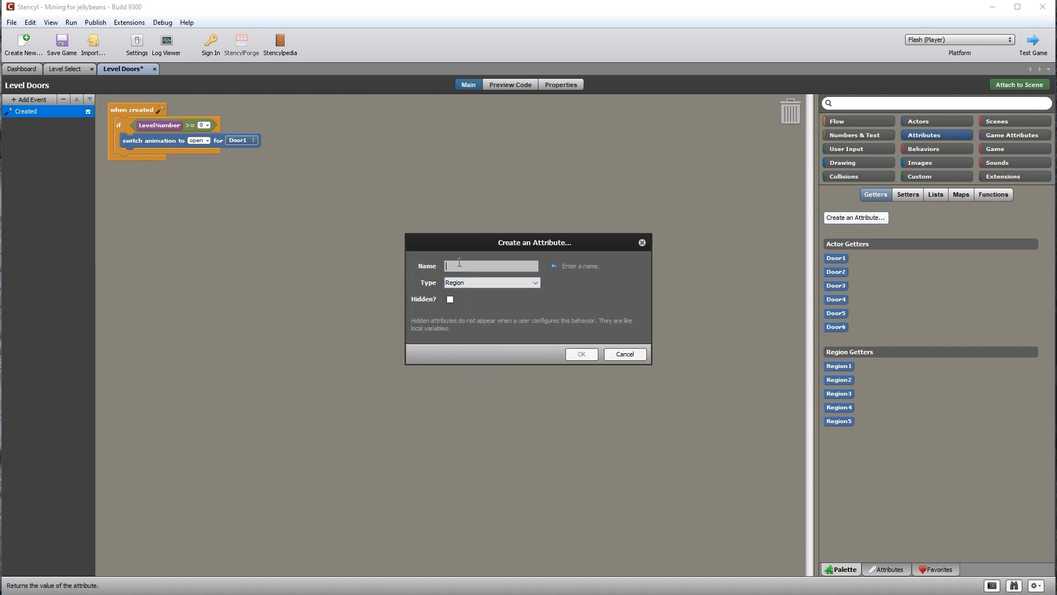
pyautogui.write('Region6')
pyautogui.click(582, 354)
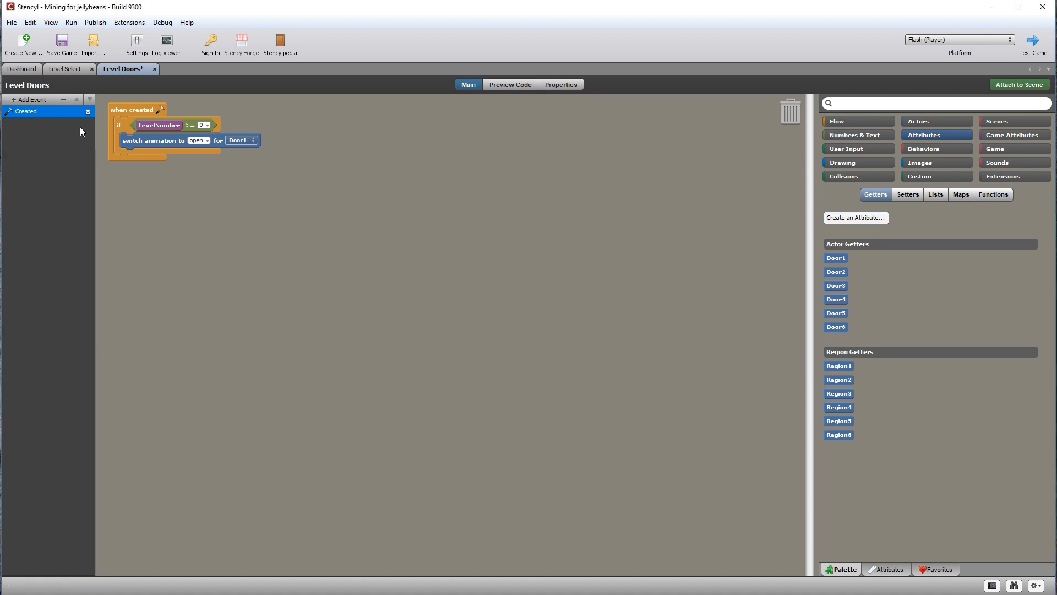
# Add an On Region input event that fires when the mouse is pressed on the Region1 attribute
pyautogui.click(16, 104)
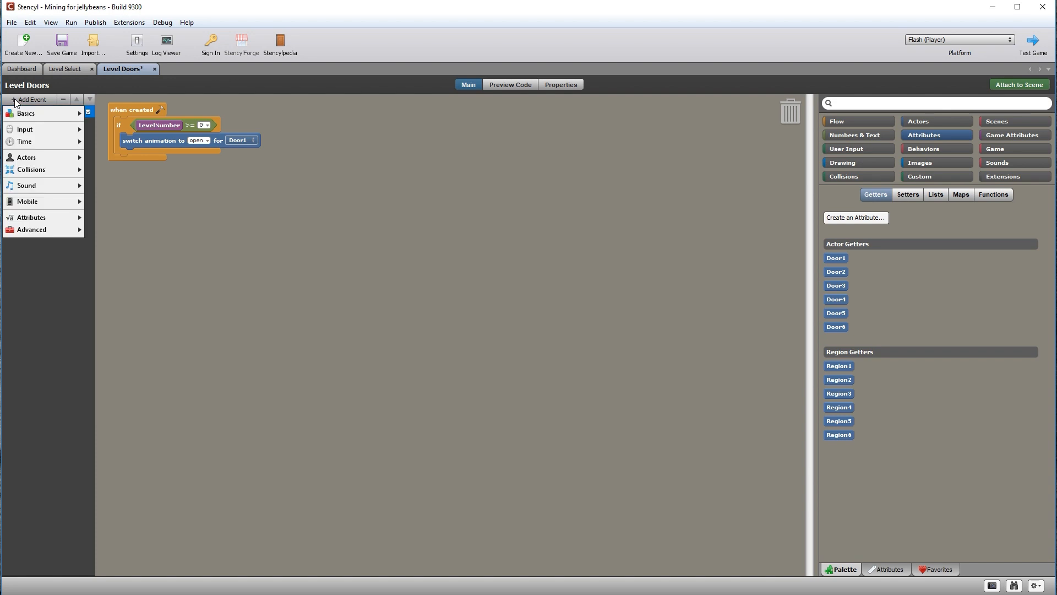
pyautogui.moveTo(32, 129)
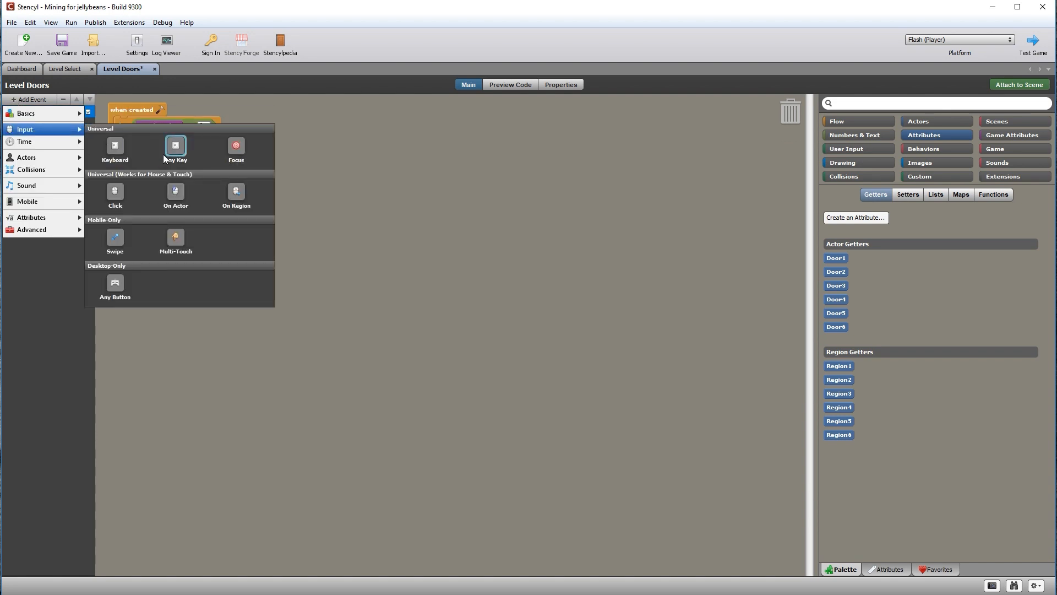
pyautogui.click(237, 191)
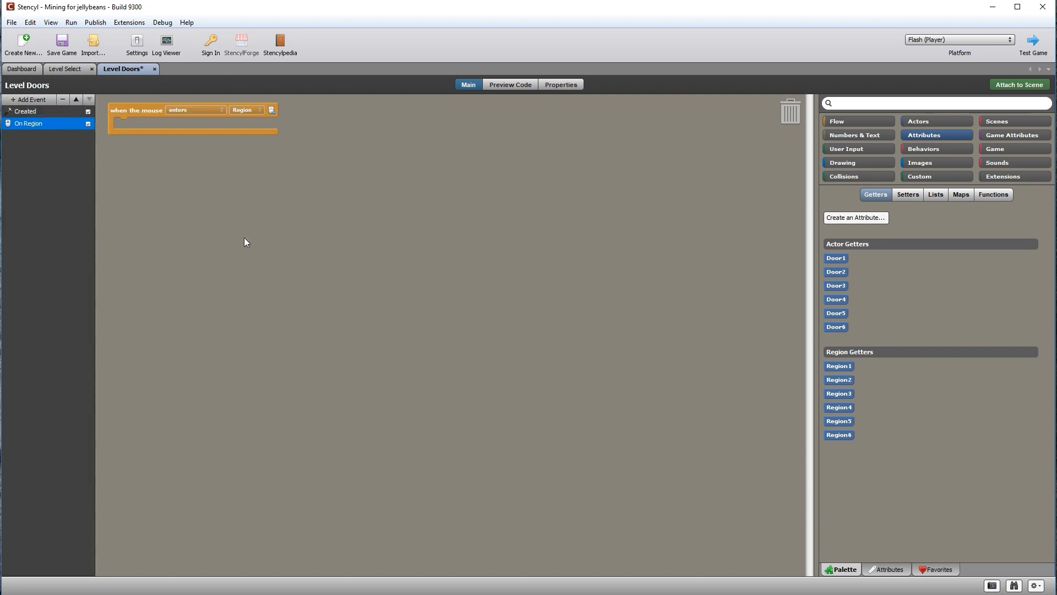
pyautogui.click(217, 109)
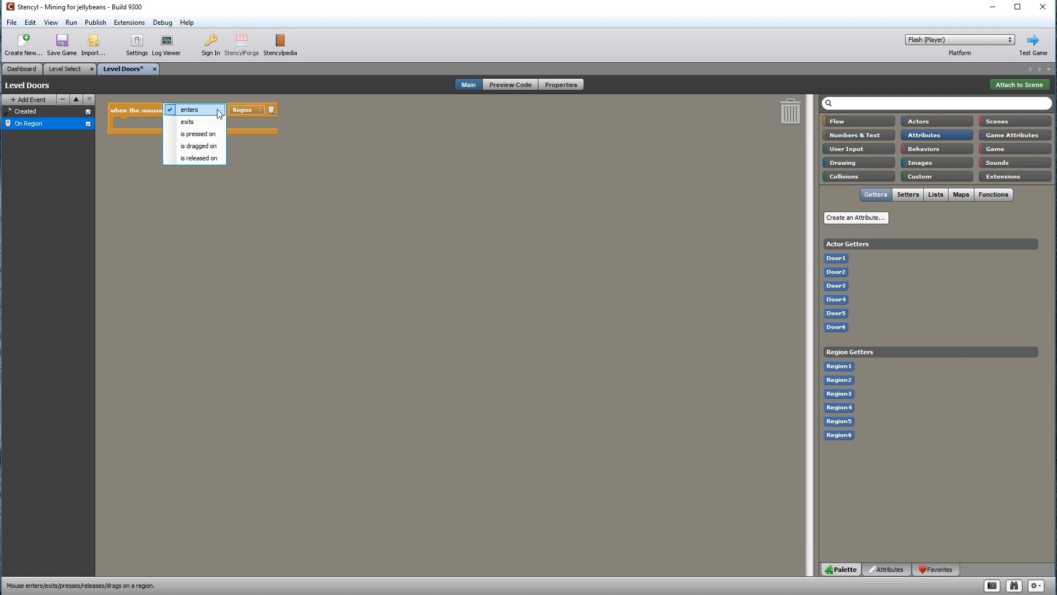
pyautogui.click(198, 135)
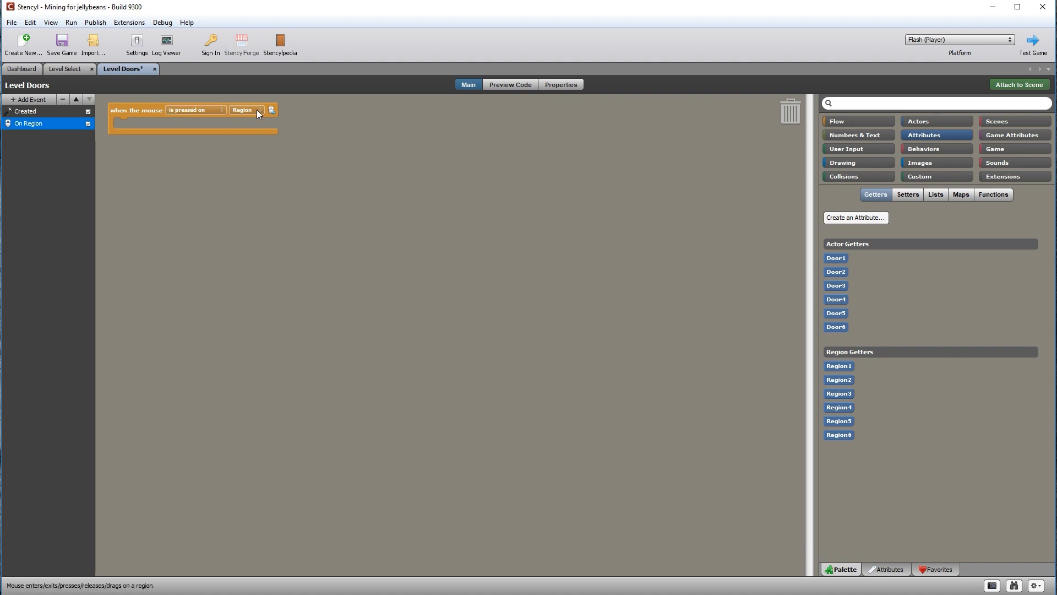
pyautogui.click(256, 110)
pyautogui.click(282, 124)
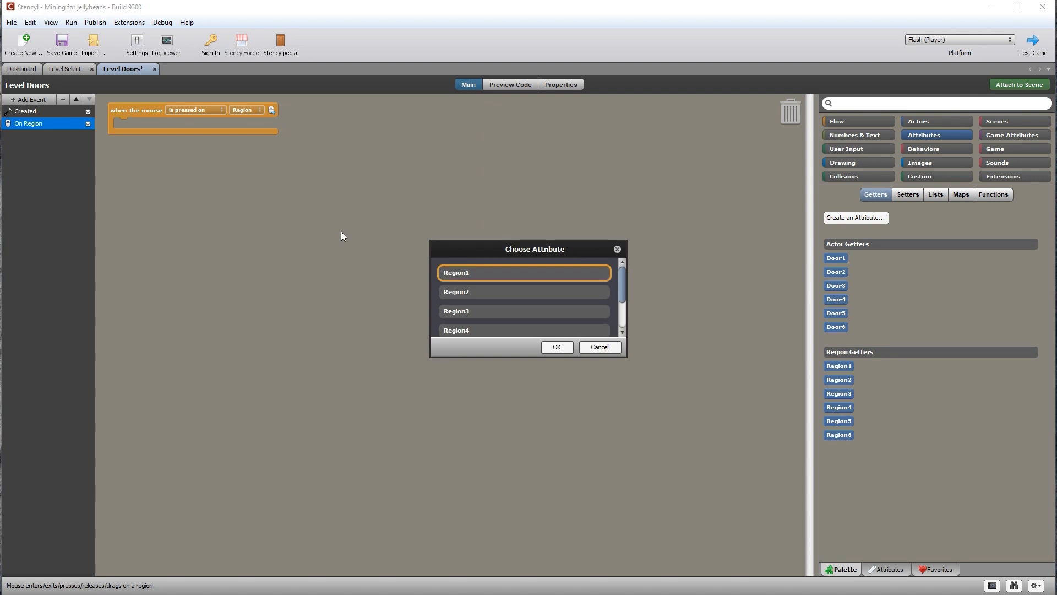
pyautogui.click(557, 347)
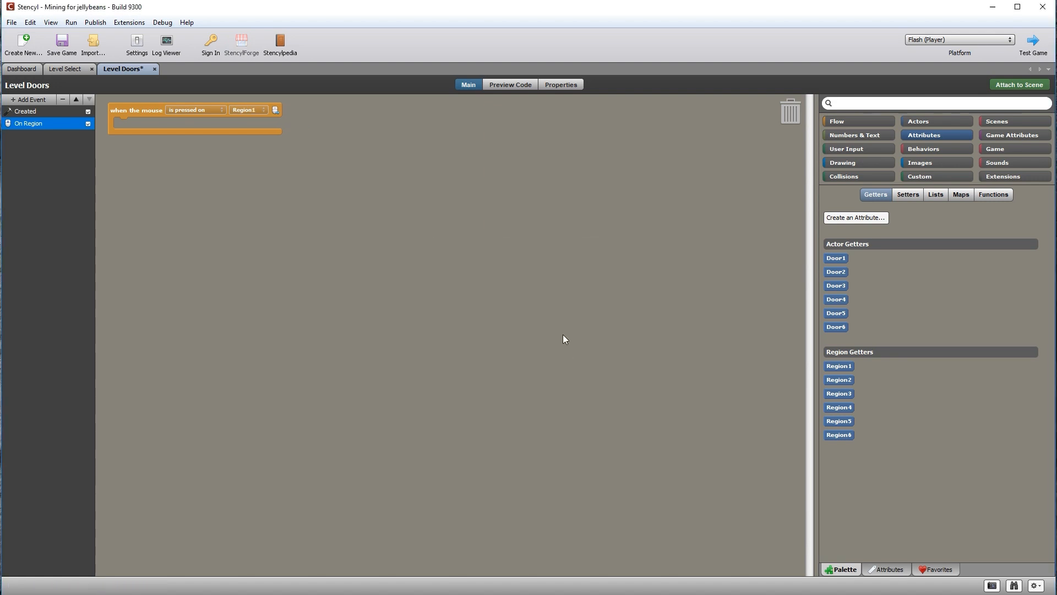
# Place an if block in the On Region event with the condition LevelNumber >= 0
pyautogui.click(861, 122)
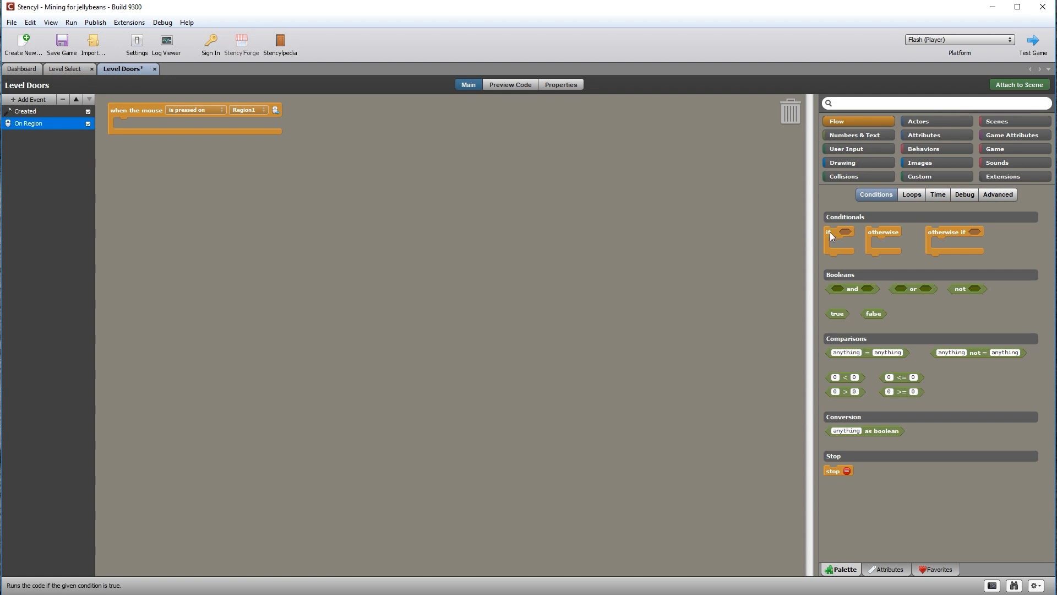
pyautogui.moveTo(830, 236); pyautogui.dragTo(123, 127)
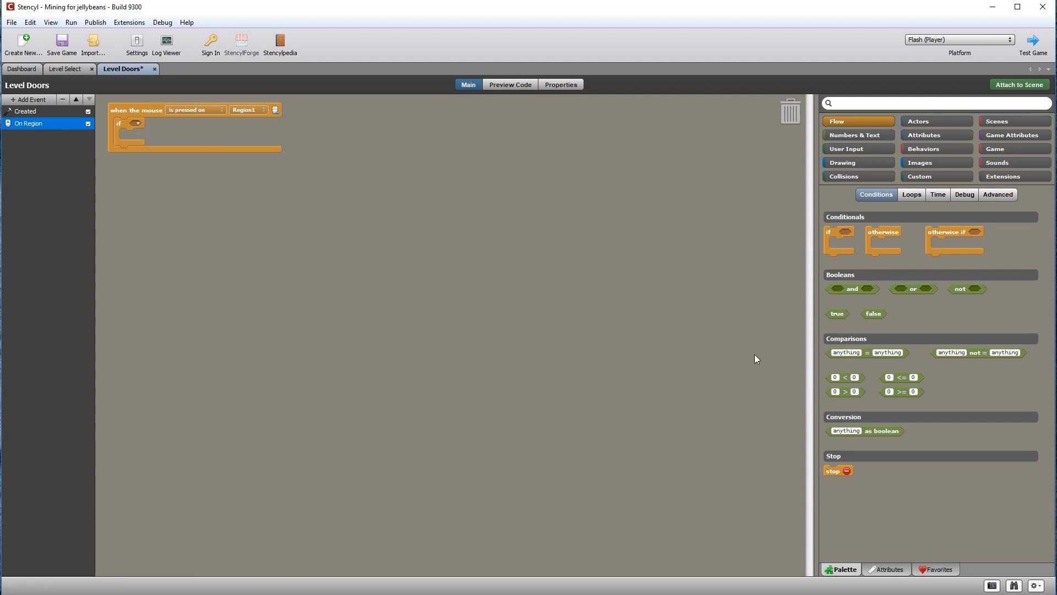
pyautogui.moveTo(904, 391); pyautogui.dragTo(155, 124)
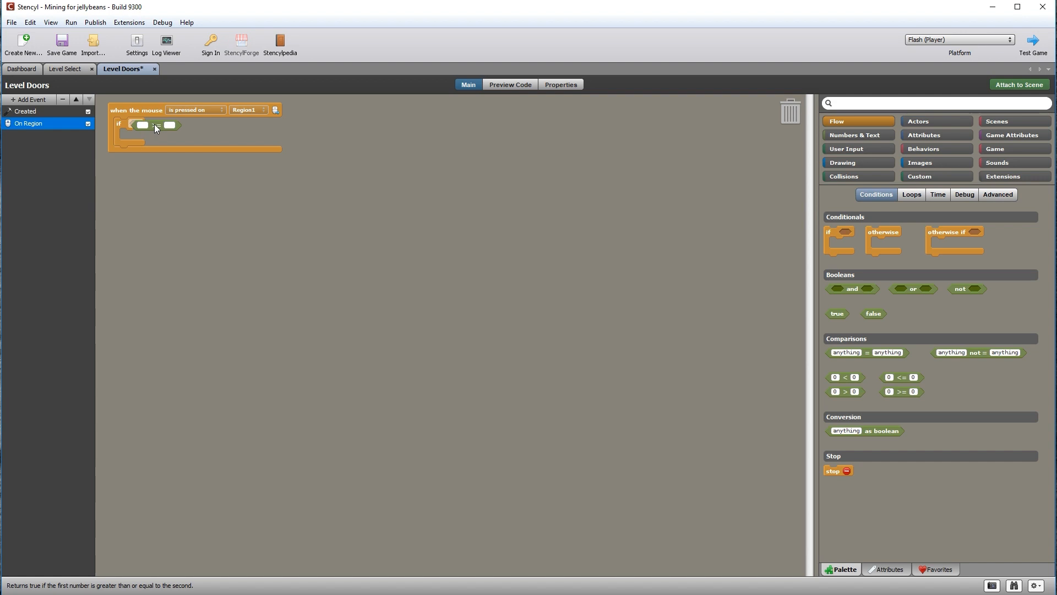
pyautogui.click(1025, 133)
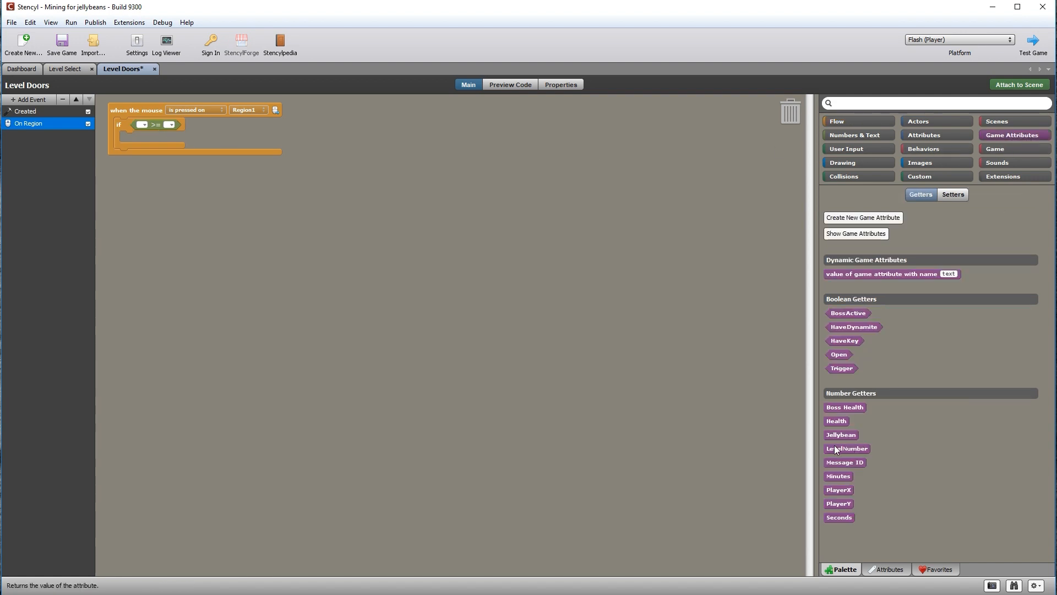
pyautogui.moveTo(849, 448); pyautogui.dragTo(145, 128)
pyautogui.write('0')
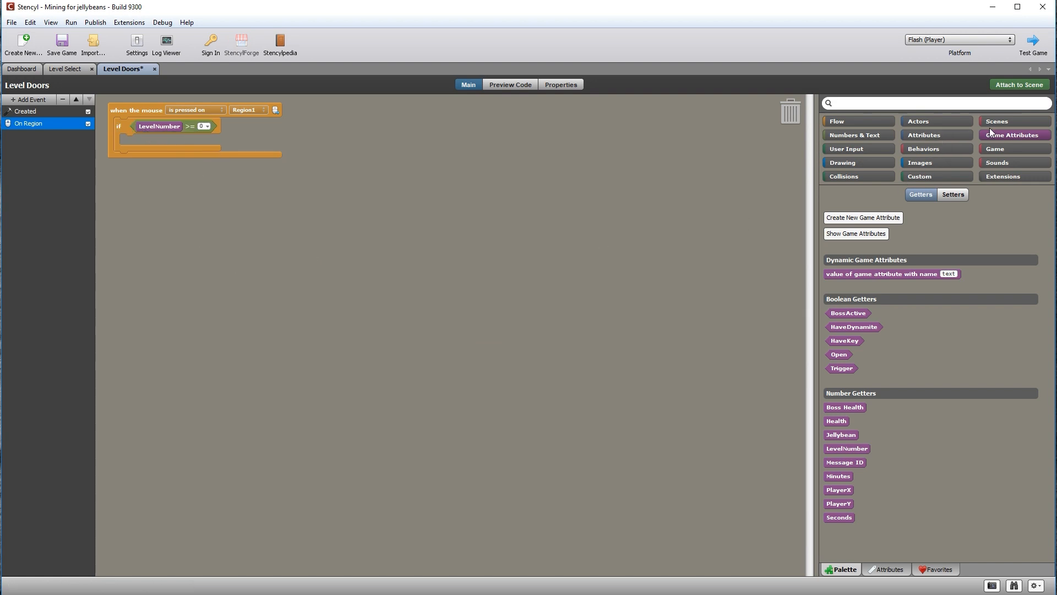
# Inside the if block, add a switch to the Level 1 scene with a 0.5-second Fade Out and a 0.5-second Fade In
pyautogui.click(1008, 122)
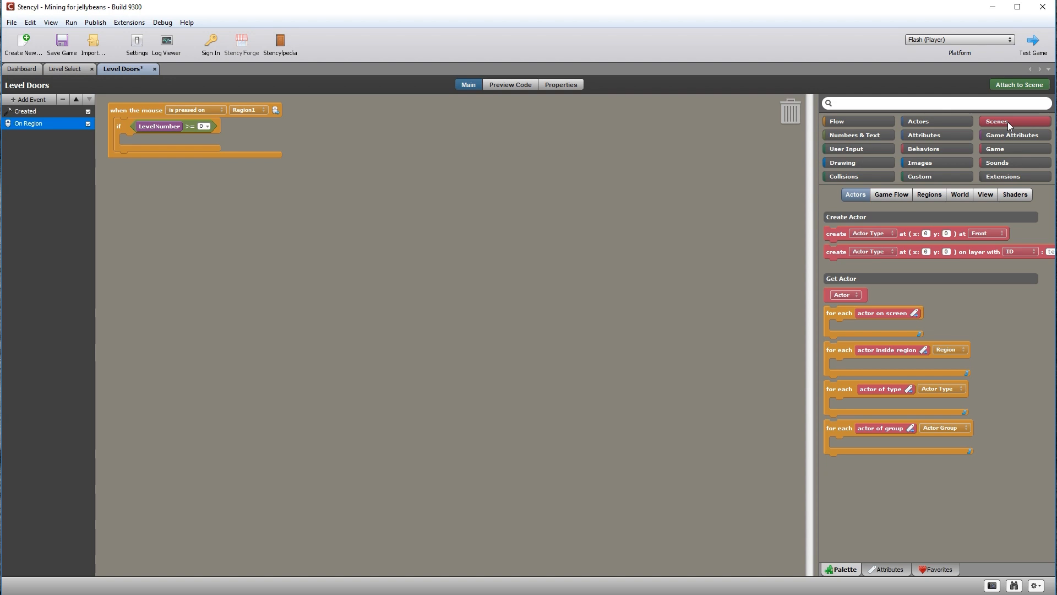
pyautogui.click(900, 195)
pyautogui.moveTo(840, 234); pyautogui.dragTo(158, 139)
pyautogui.click(171, 141)
pyautogui.click(175, 144)
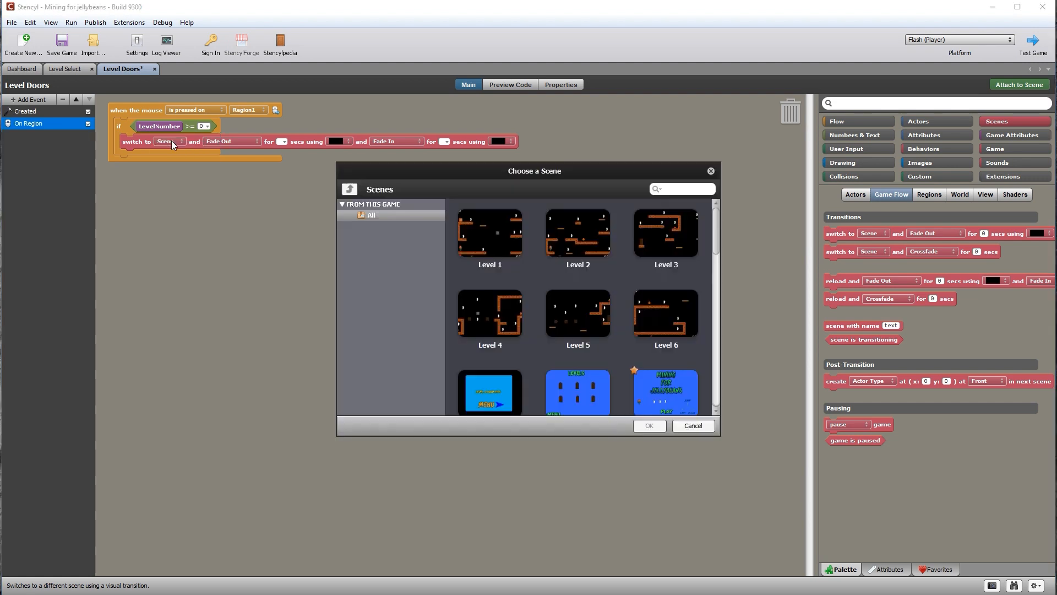
pyautogui.click(499, 237)
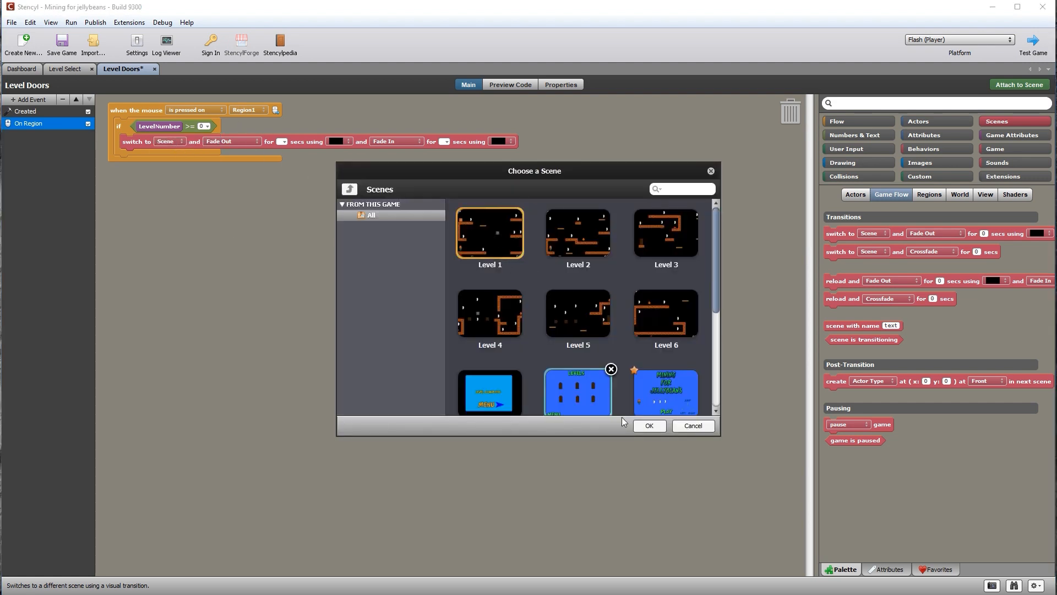
pyautogui.click(650, 425)
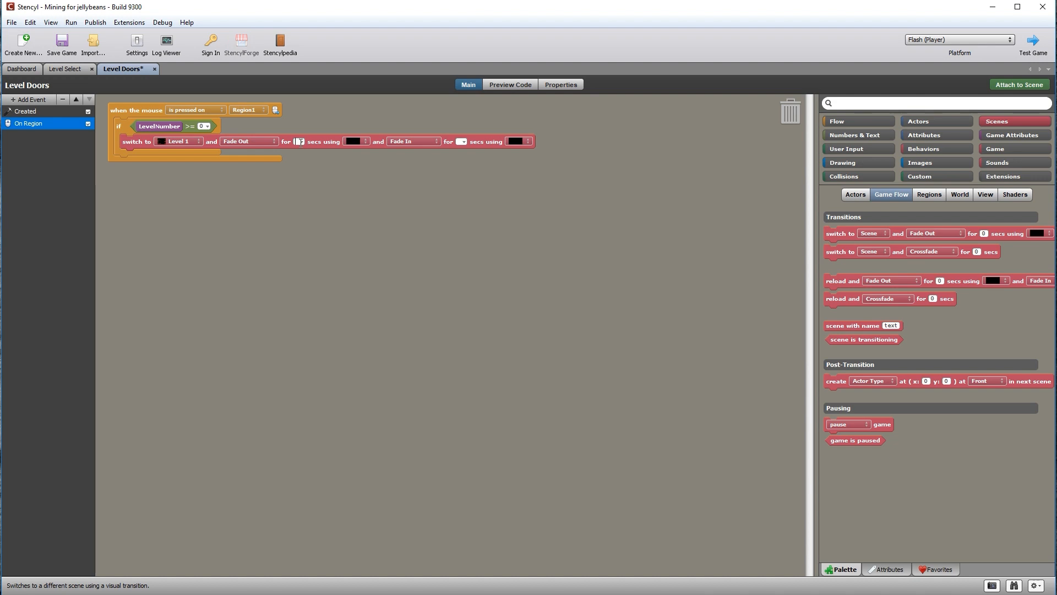
pyautogui.write('0.5')
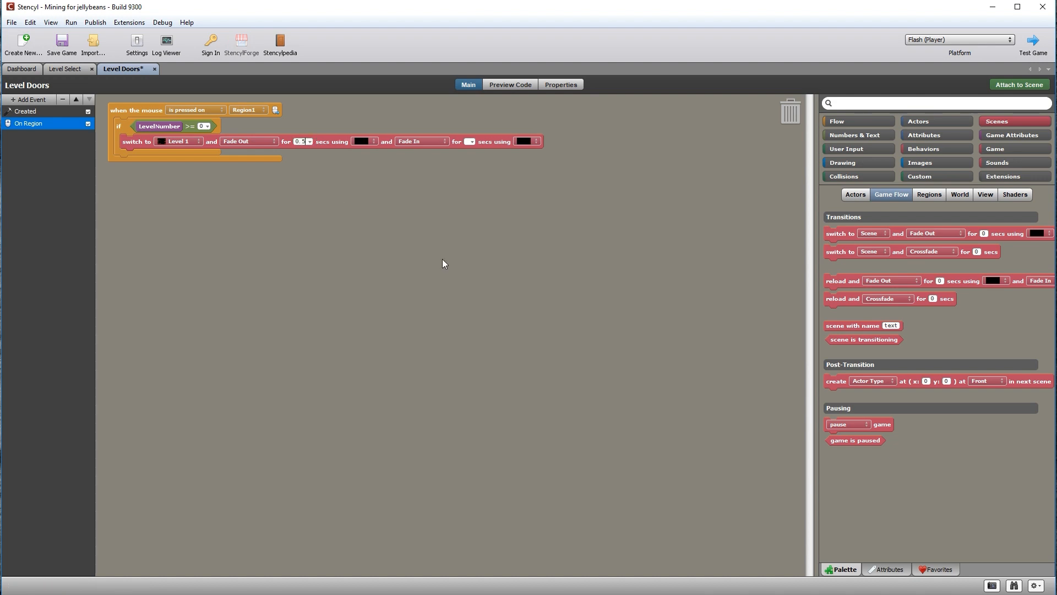
pyautogui.click(469, 142)
pyautogui.write('0.5')
# Save the Level Doors behavior, then close and reopen the Level Select scene to refresh its attributes
pyautogui.click(65, 70)
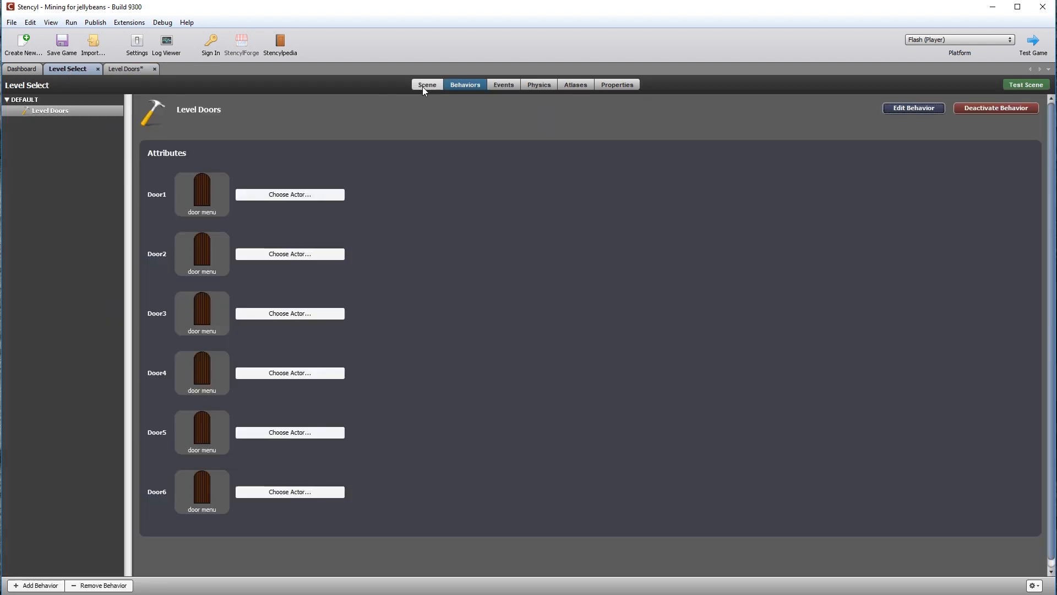
pyautogui.click(125, 69)
pyautogui.hotkey('ctrl', 's')
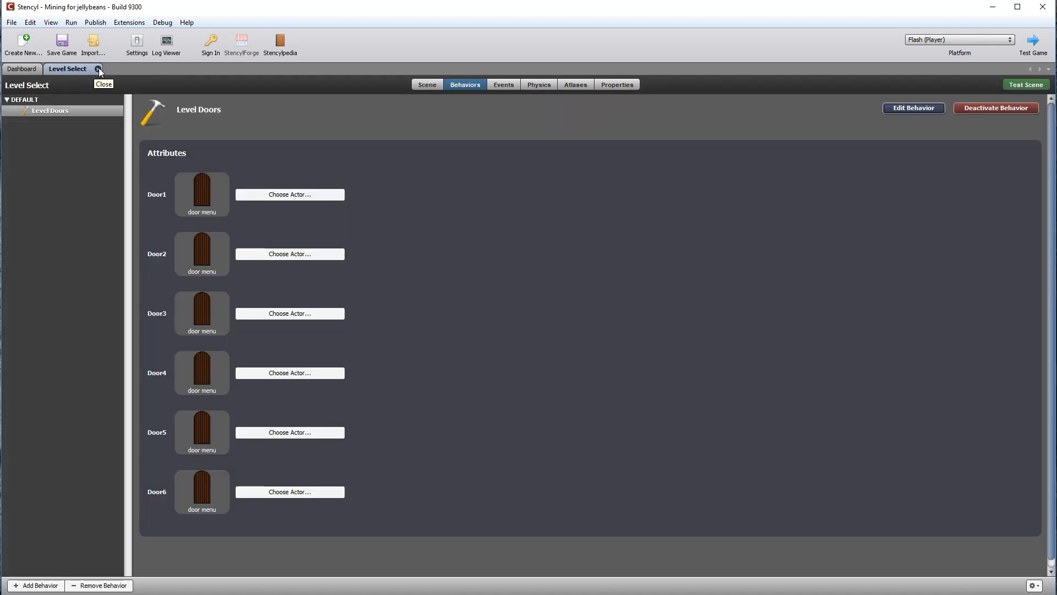
pyautogui.click(98, 69)
pyautogui.doubleClick(769, 130)
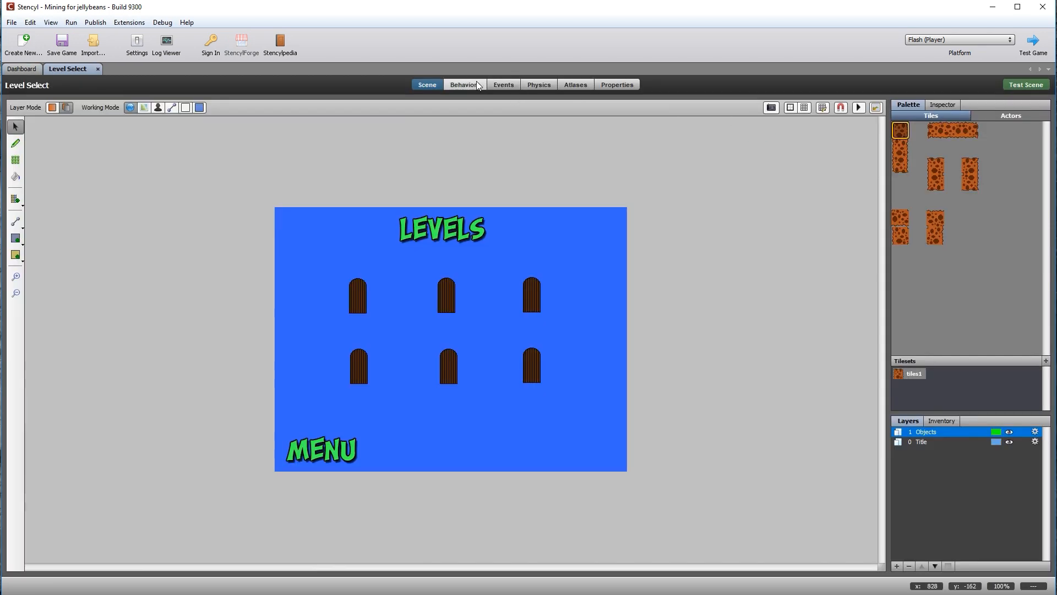
# In the scene's Level Doors behavior, assign Region 0, Region 1 and Region 2 to the Region1, Region2 and Region3 attributes
pyautogui.click(485, 85)
pyautogui.scroll(-5, 395, 284)
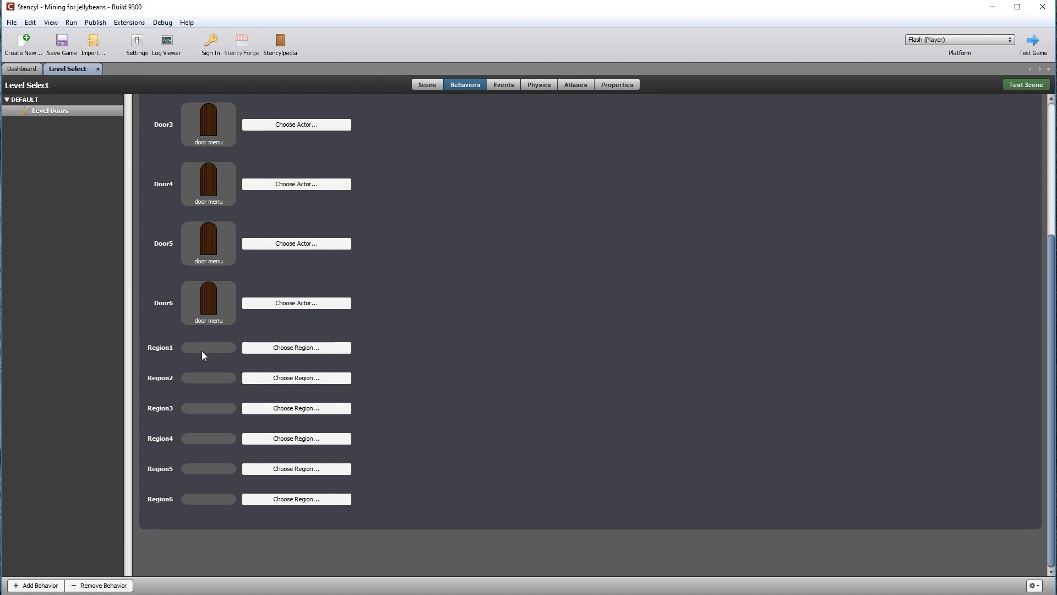
pyautogui.click(323, 348)
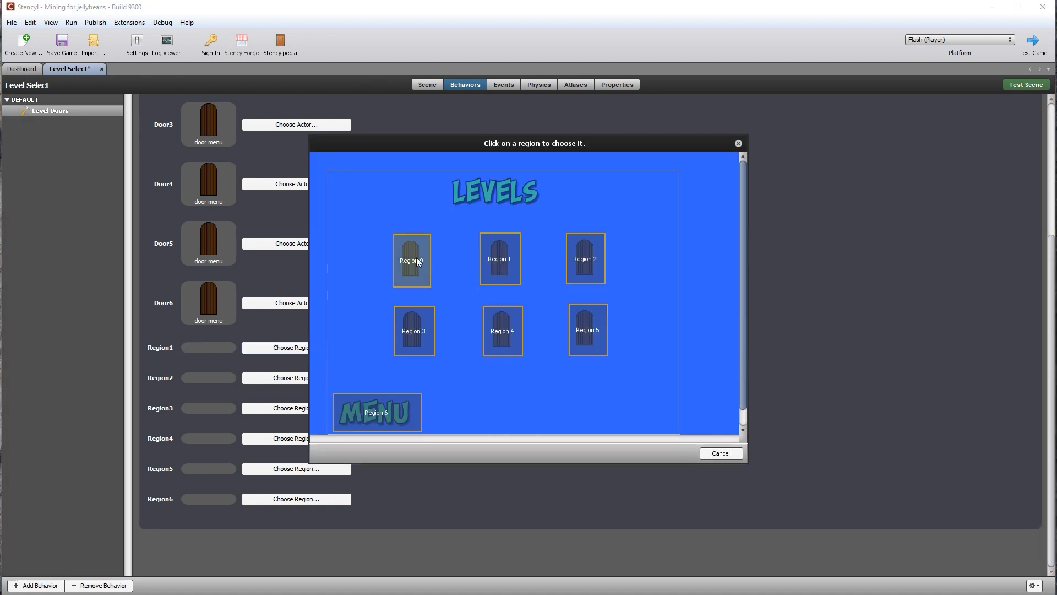
pyautogui.click(416, 257)
pyautogui.click(295, 378)
pyautogui.click(507, 257)
pyautogui.click(293, 408)
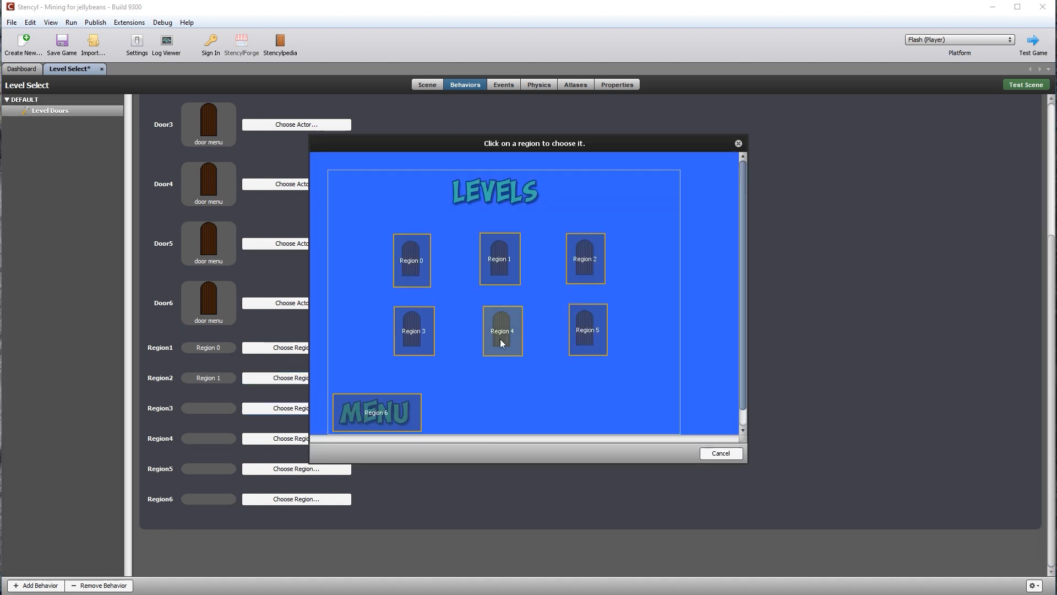
pyautogui.click(593, 263)
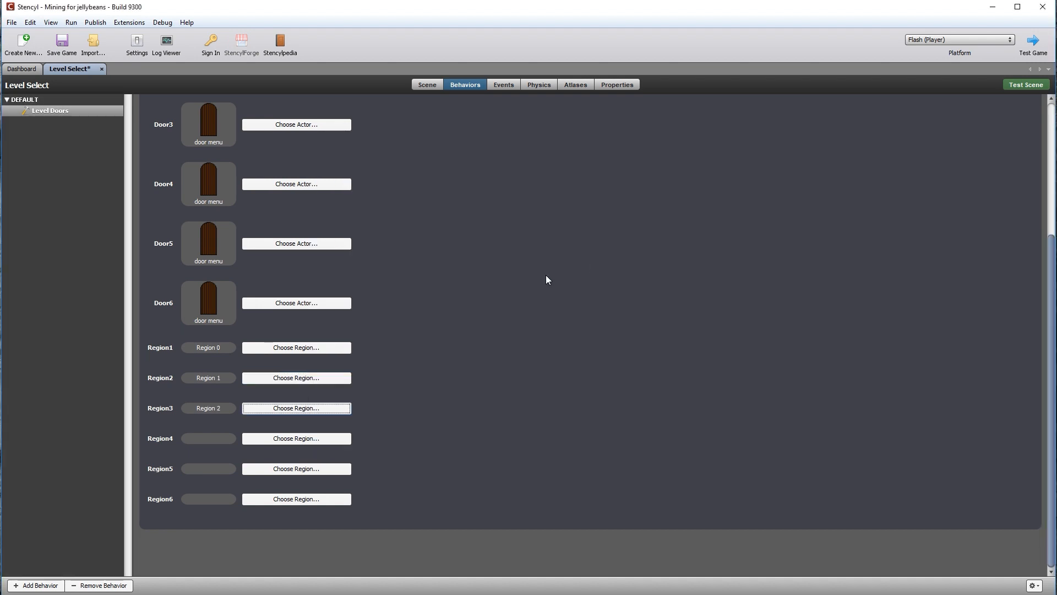
# Assign Region 3, Region 4 and Region 5 to the Region4, Region5 and Region6 attributes
pyautogui.click(304, 440)
pyautogui.click(415, 331)
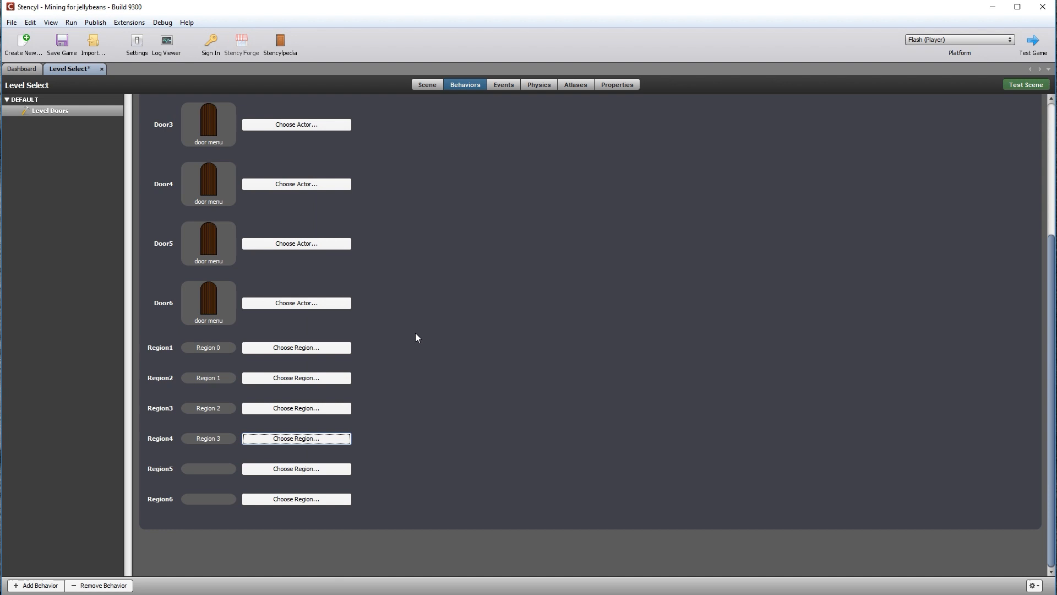
pyautogui.click(279, 469)
pyautogui.click(513, 319)
pyautogui.click(296, 499)
pyautogui.click(588, 328)
# Save the Level Select scene and test it by choosing the open first door
pyautogui.scroll(10, 551, 333)
pyautogui.click(432, 83)
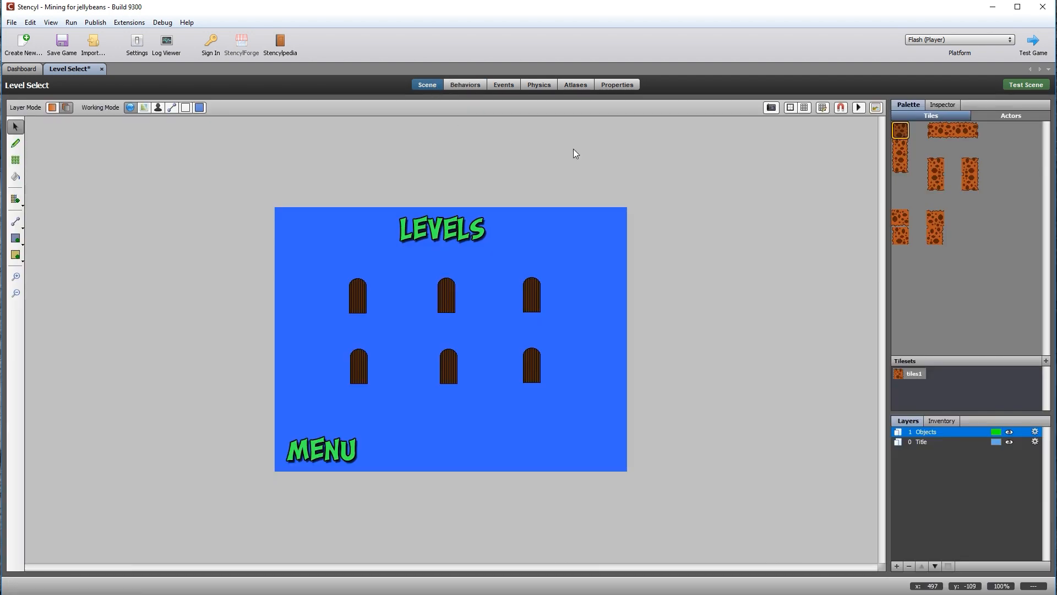
pyautogui.hotkey('ctrl', 's')
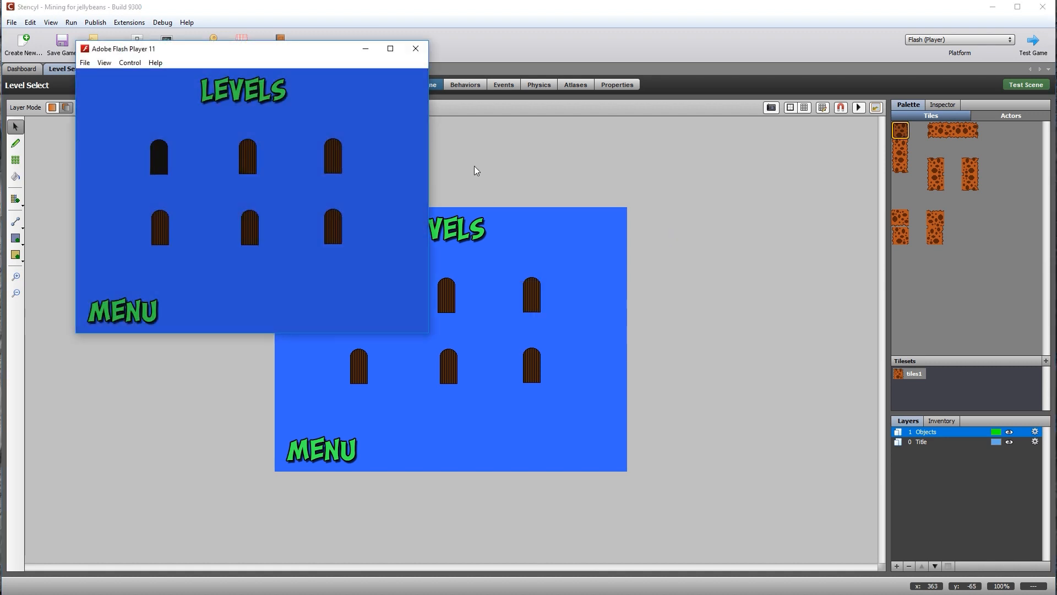
pyautogui.moveTo(311, 54); pyautogui.dragTo(531, 222)
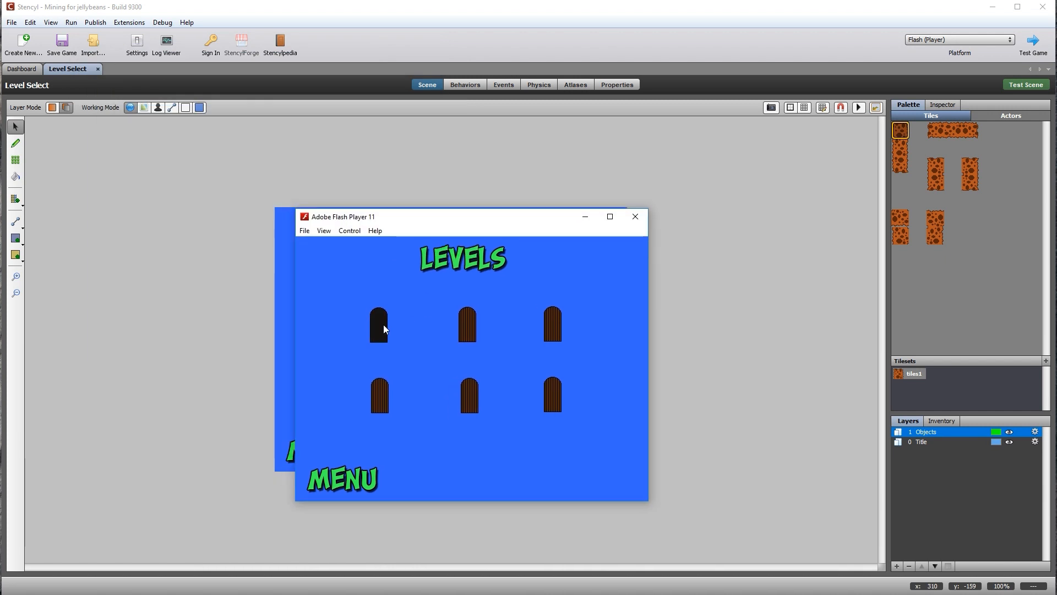
pyautogui.click(385, 324)
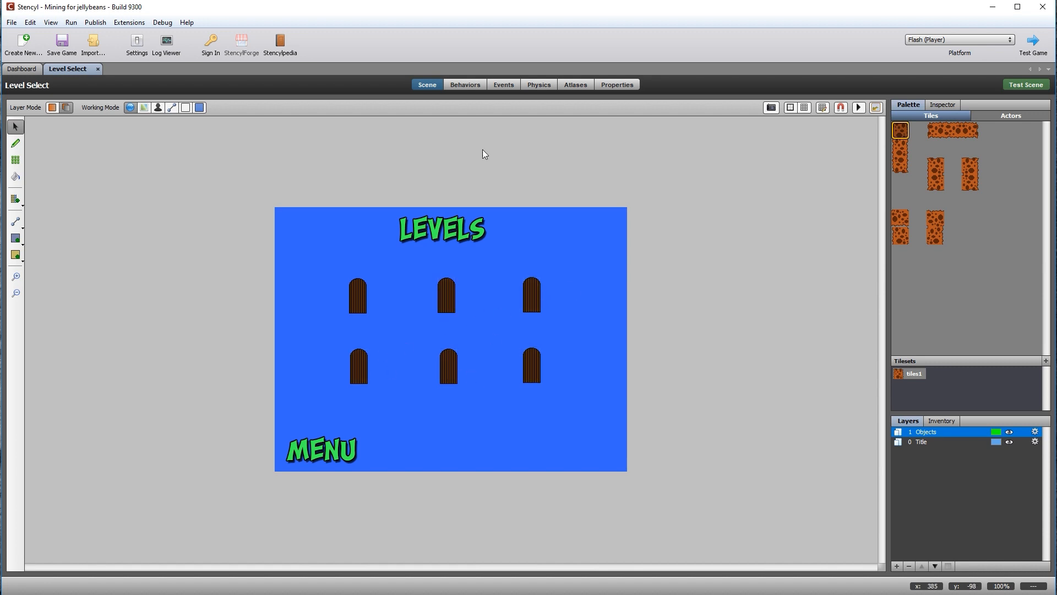
# Open the Level Doors behavior to review its On Region event, and close it again
pyautogui.click(459, 86)
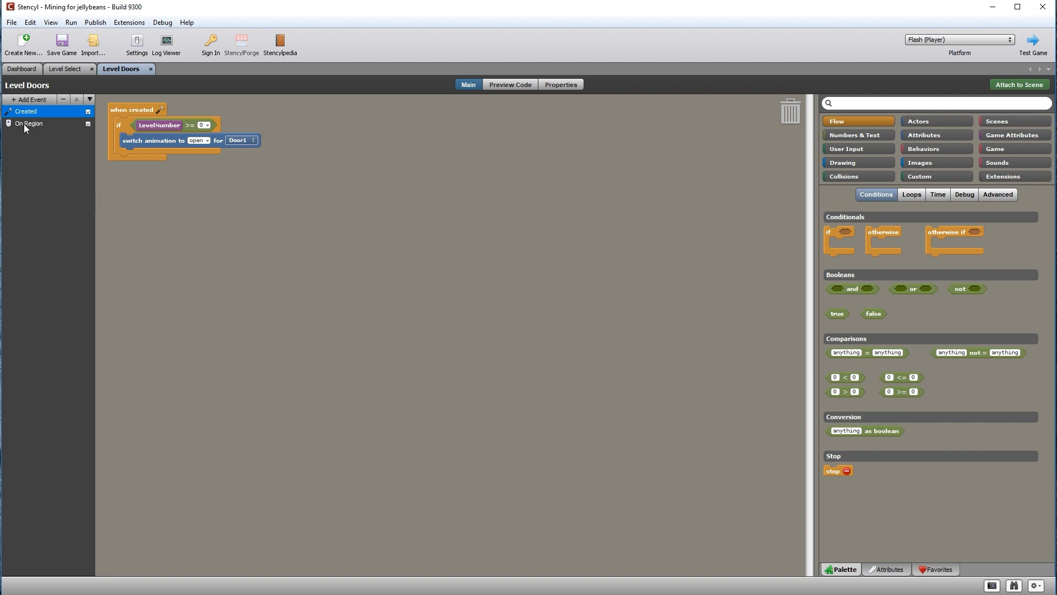
pyautogui.click(40, 130)
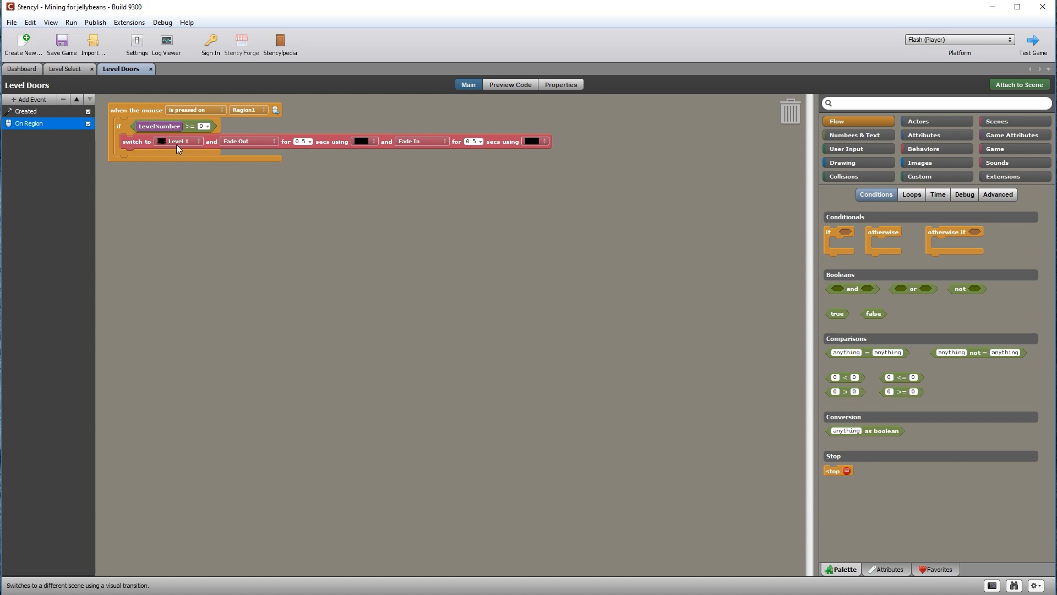
pyautogui.hotkey('ctrl', 'w')
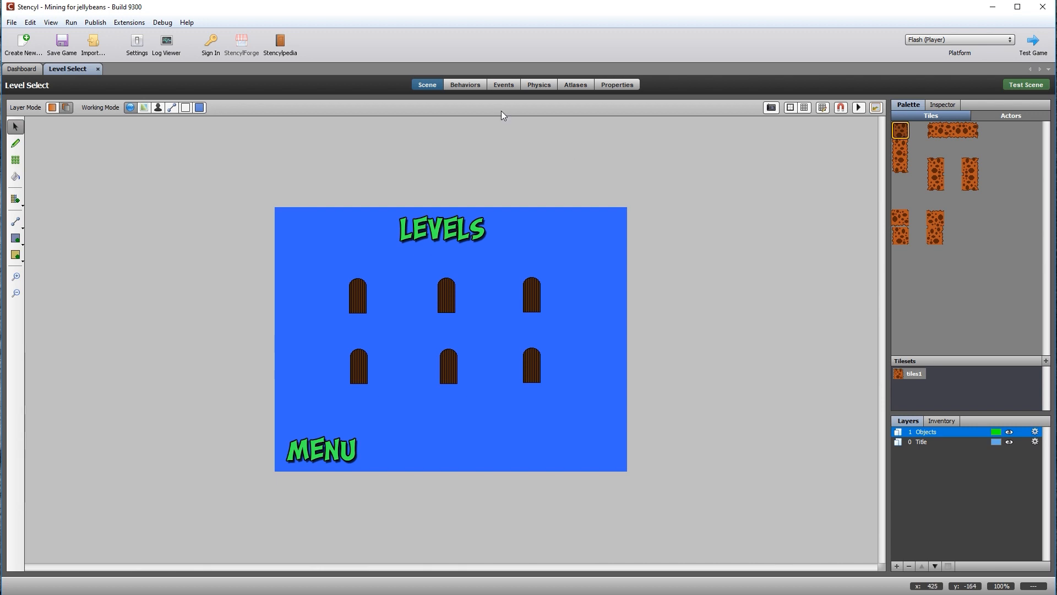
# Review the Level Doors behavior's Created event and per-level On Region events, checking each region, LevelNumber condition and target scene
pyautogui.click(468, 85)
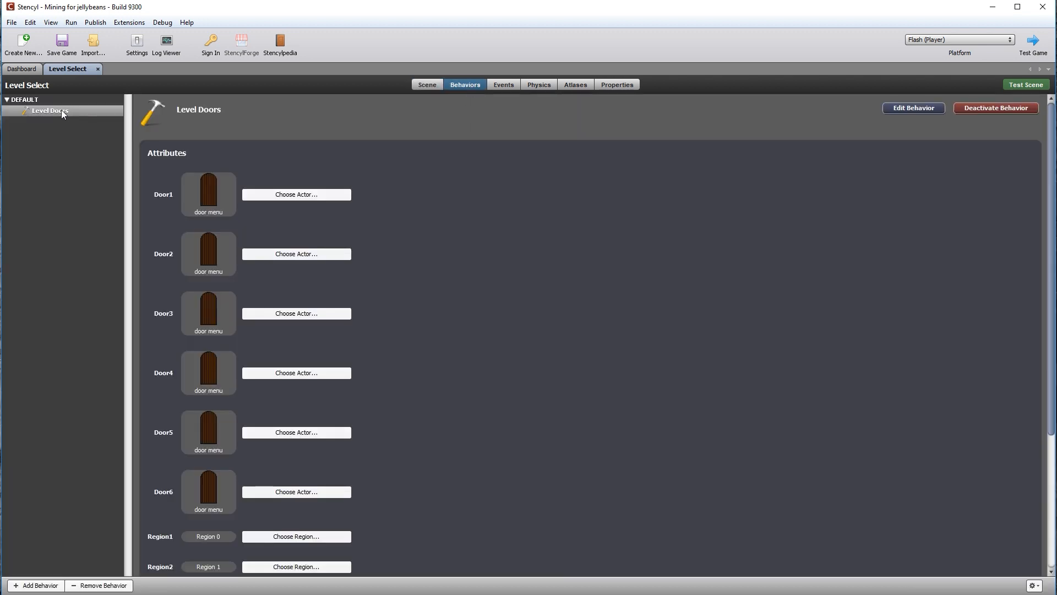
pyautogui.click(929, 108)
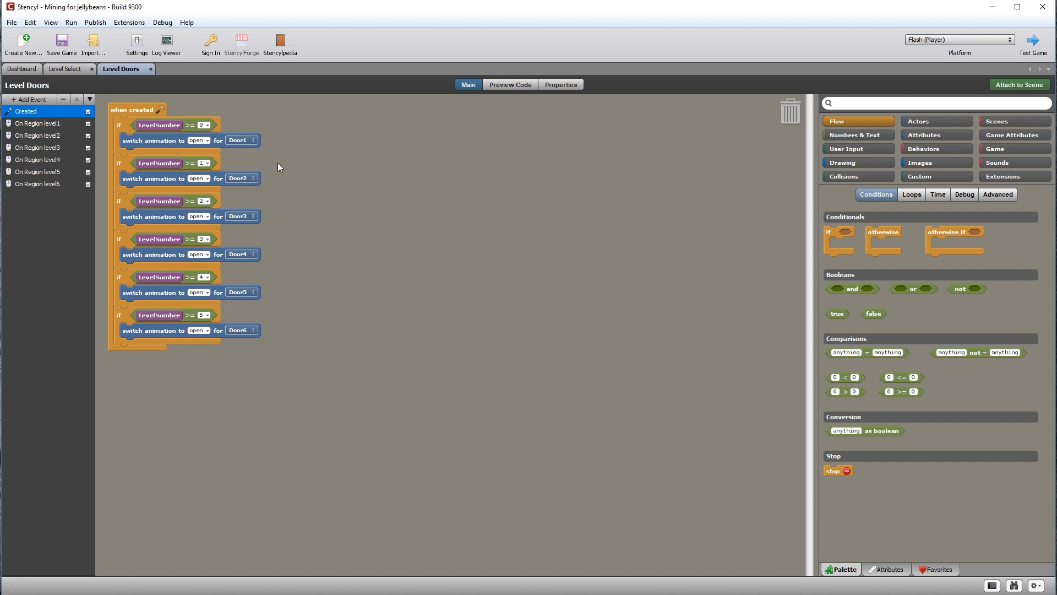
pyautogui.click(27, 125)
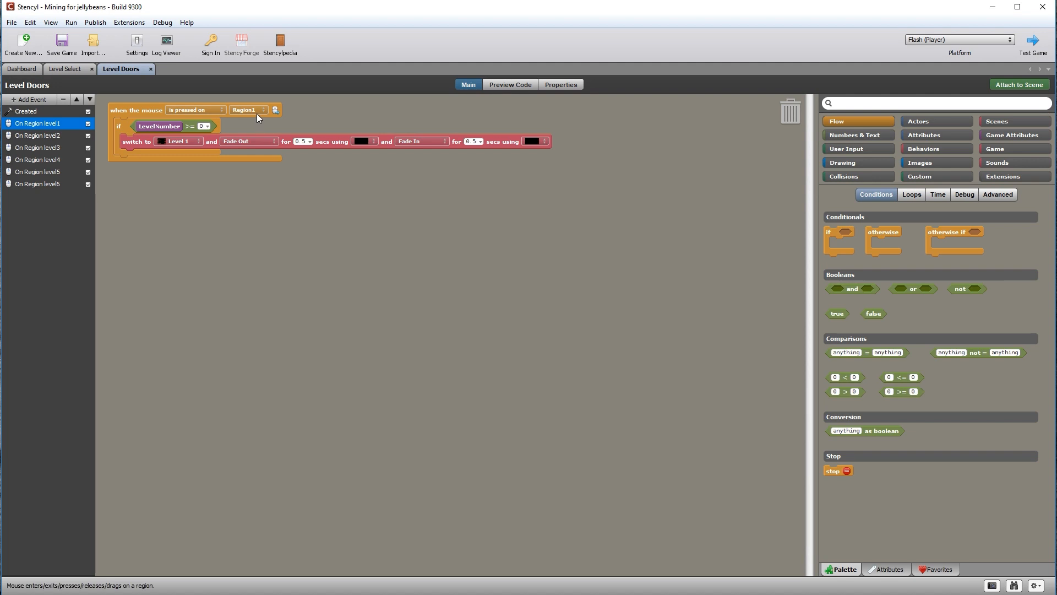
pyautogui.click(41, 137)
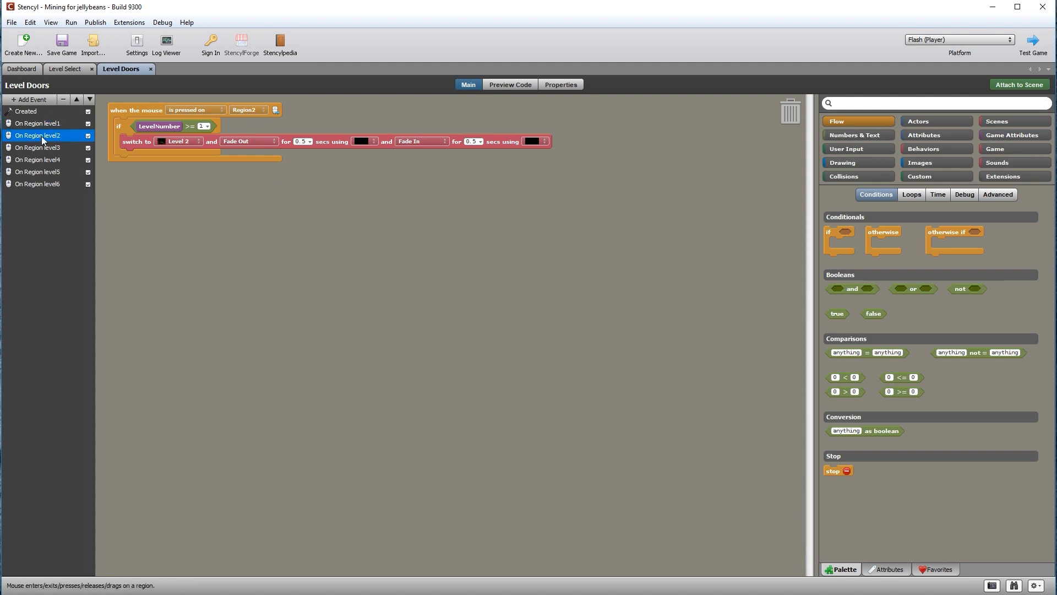
pyautogui.click(254, 110)
pyautogui.click(259, 110)
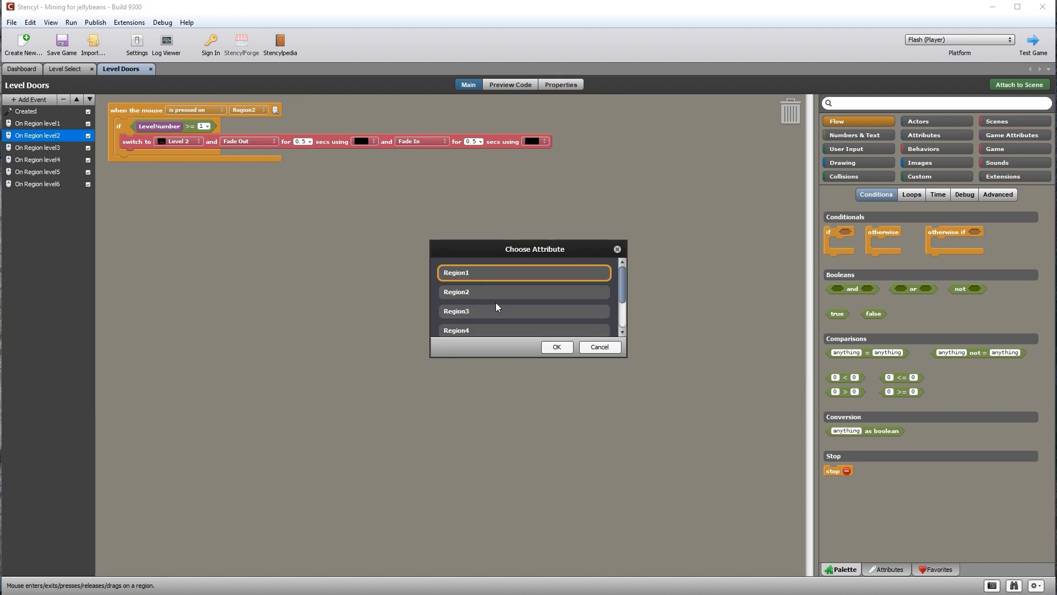
pyautogui.click(606, 347)
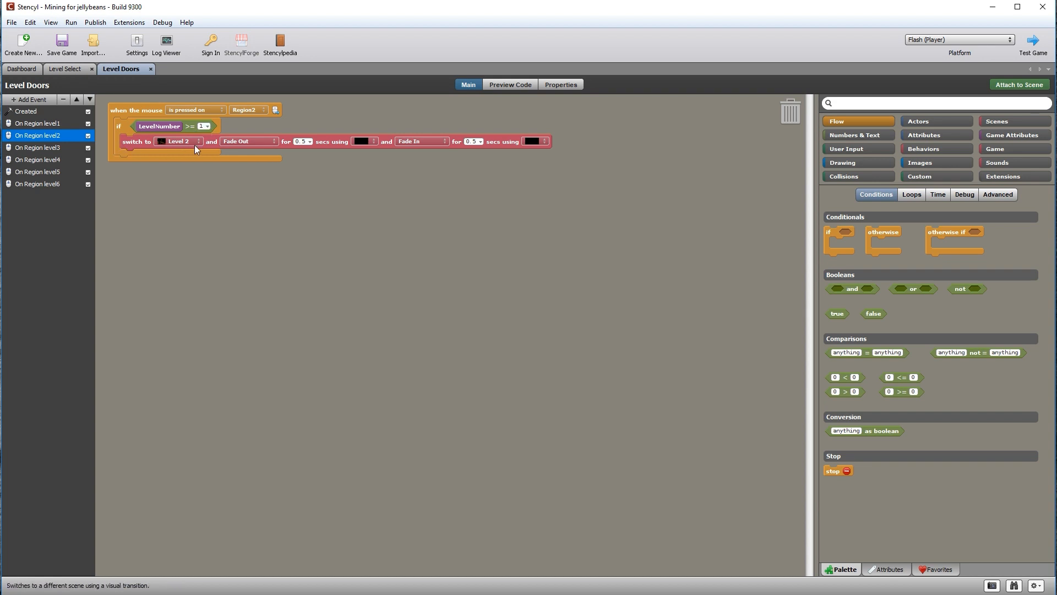
pyautogui.click(28, 147)
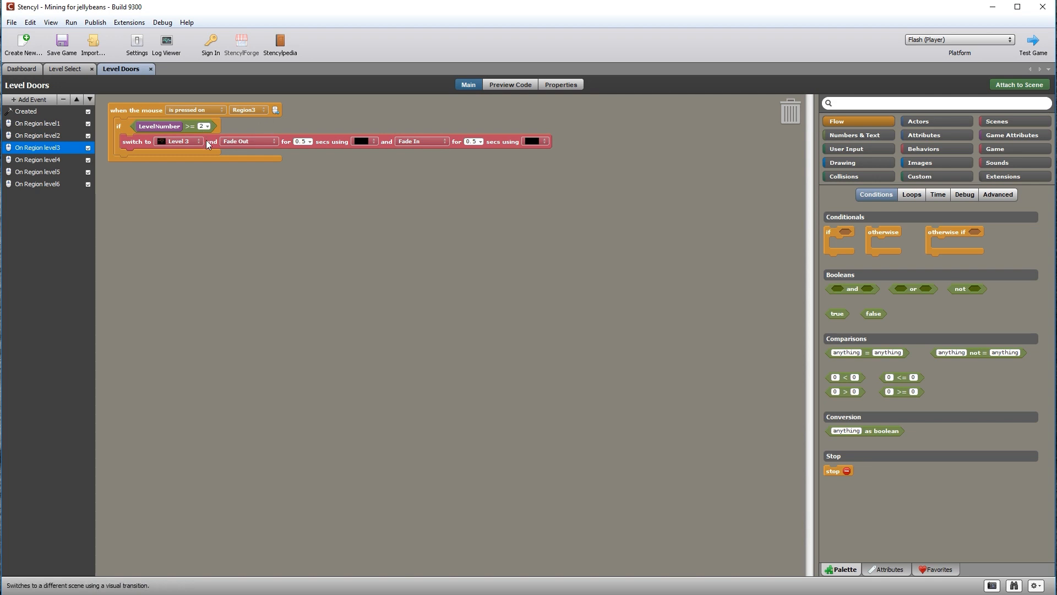
pyautogui.click(57, 160)
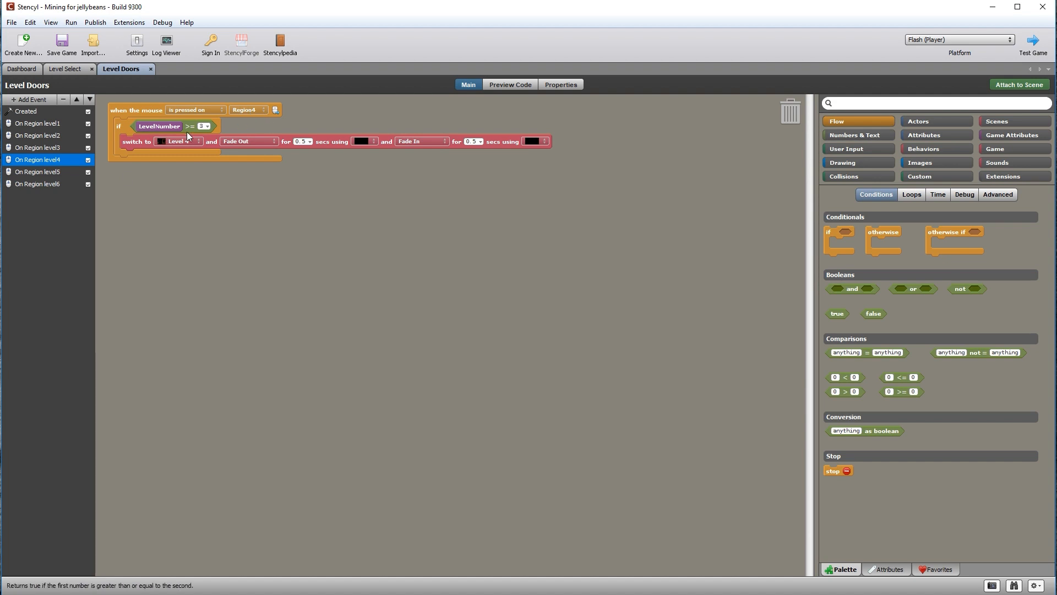
pyautogui.click(51, 184)
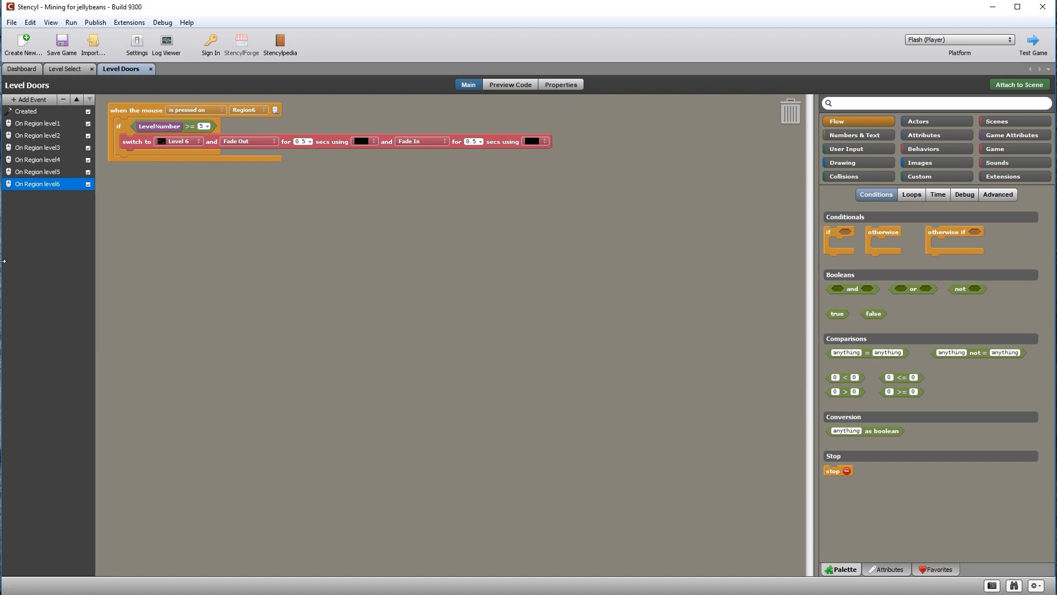
pyautogui.click(150, 68)
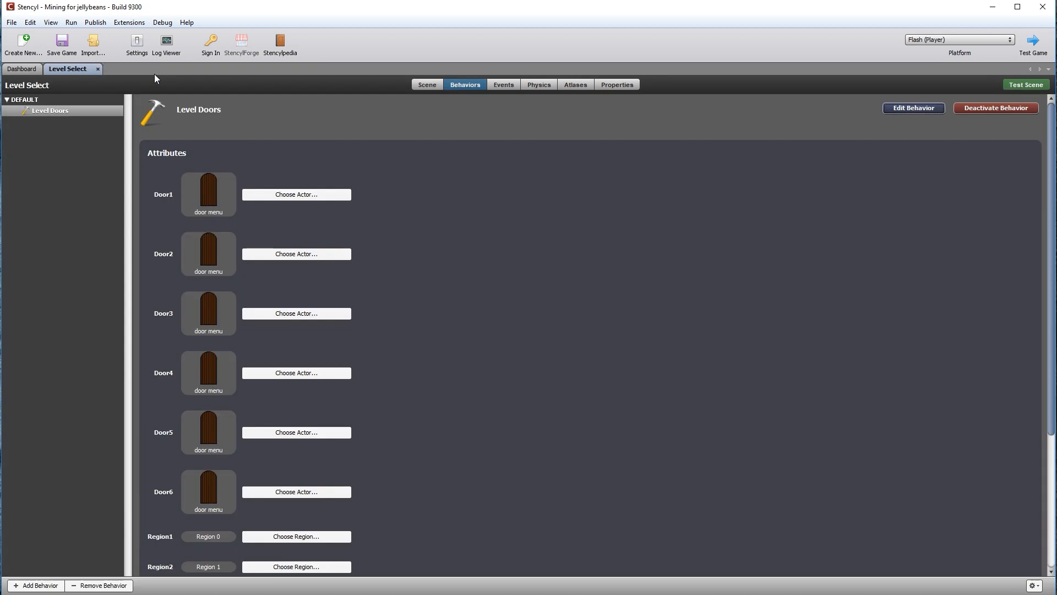
# Set the initial value of the LevelNumber game attribute to 4
pyautogui.click(428, 87)
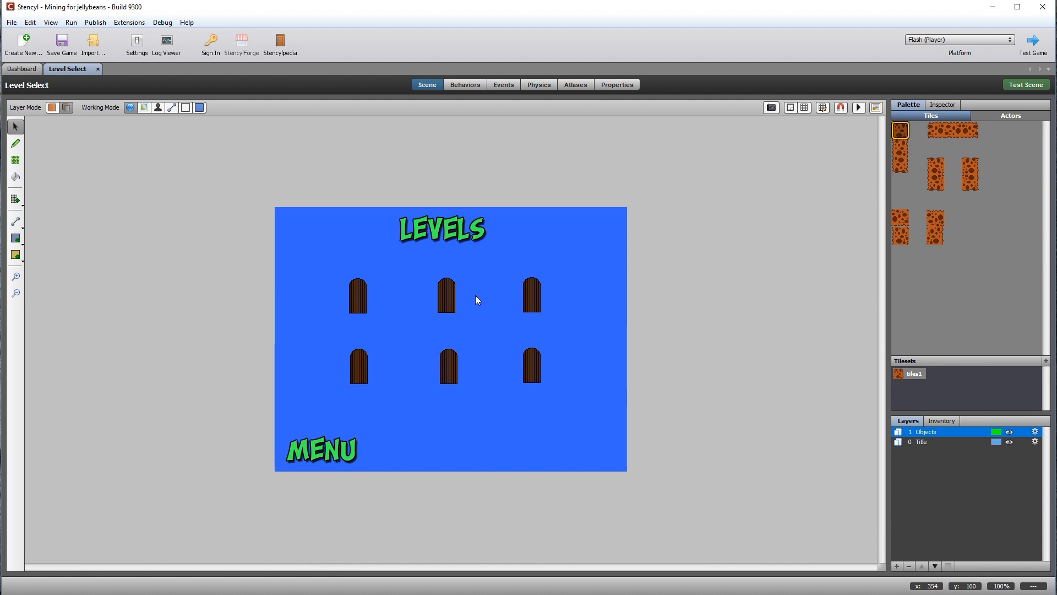
pyautogui.click(137, 44)
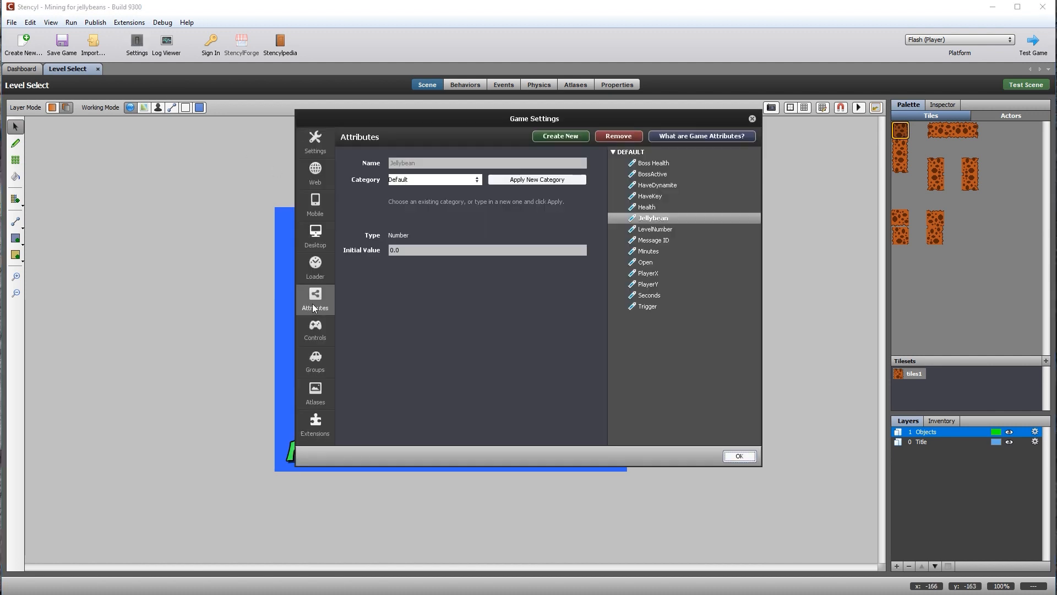
pyautogui.click(655, 229)
pyautogui.doubleClick(385, 251)
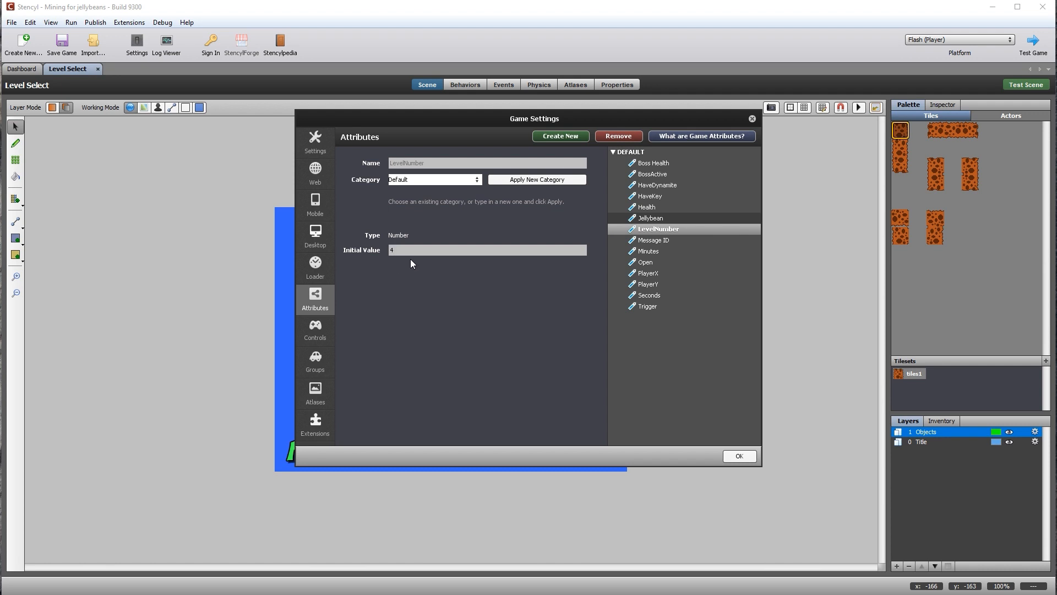
pyautogui.click(740, 456)
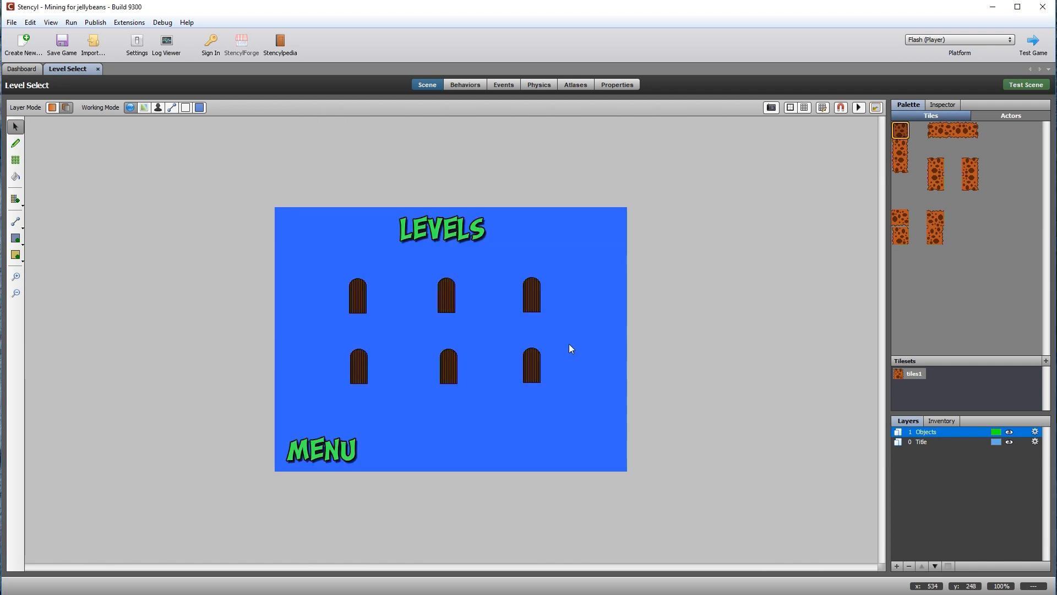
# Test the Level Select scene by entering the level behind the fifth door, and close the test window
pyautogui.click(1028, 85)
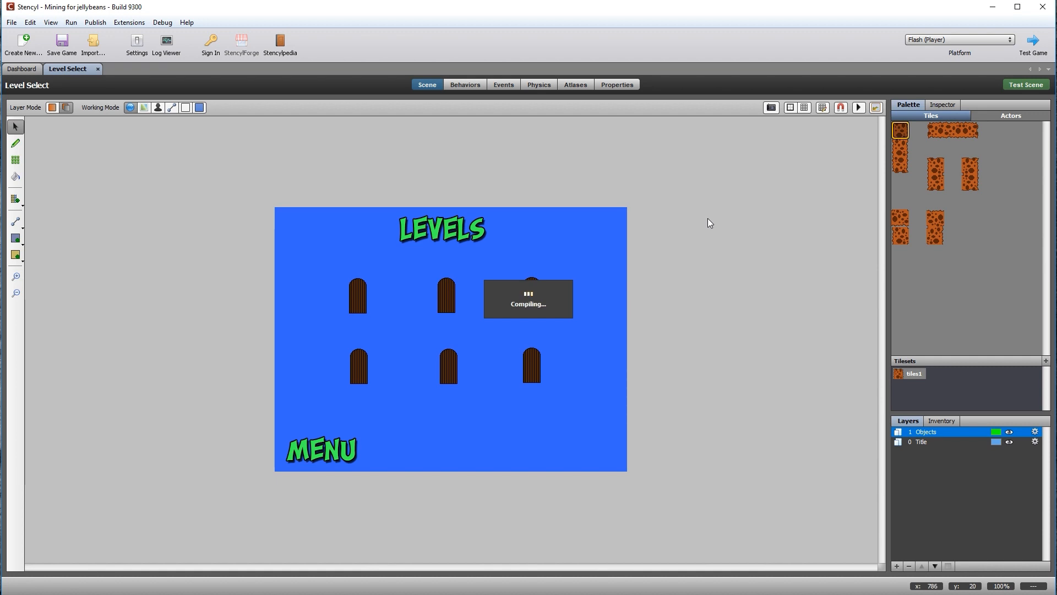
pyautogui.moveTo(318, 73); pyautogui.dragTo(451, 190)
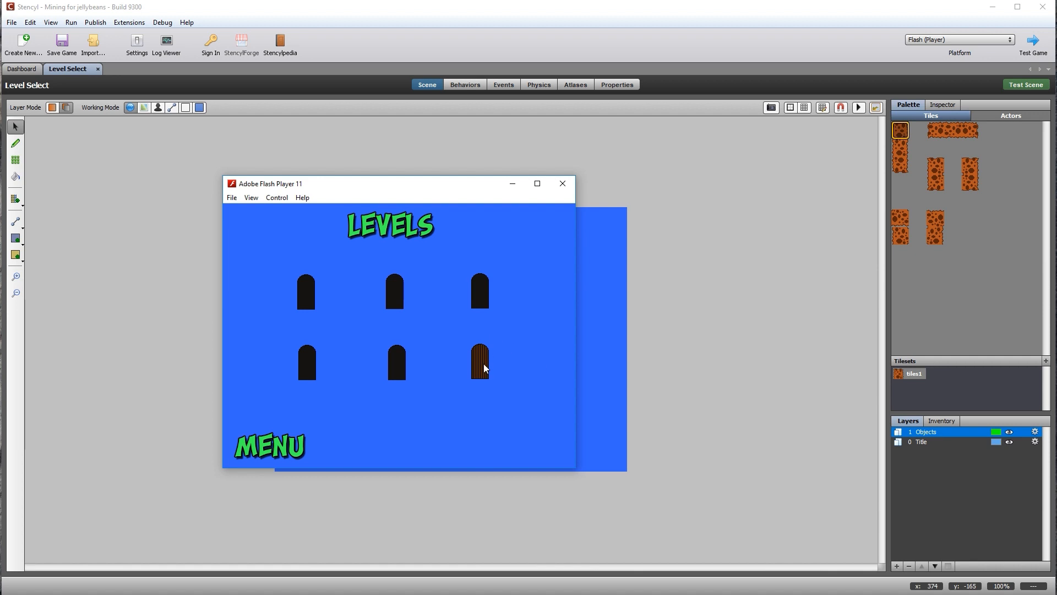
pyautogui.click(401, 364)
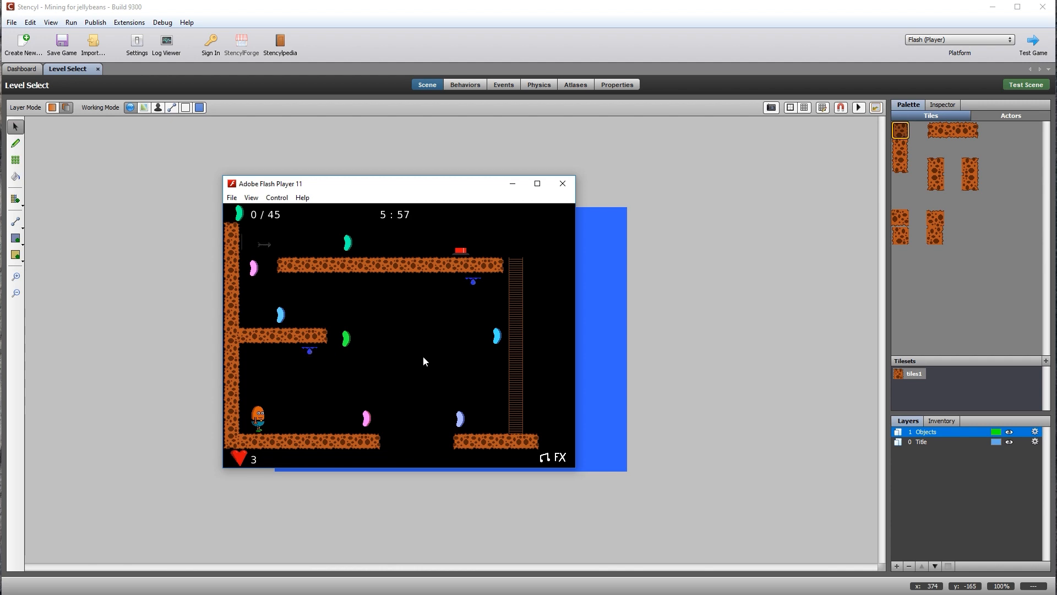
pyautogui.click(565, 187)
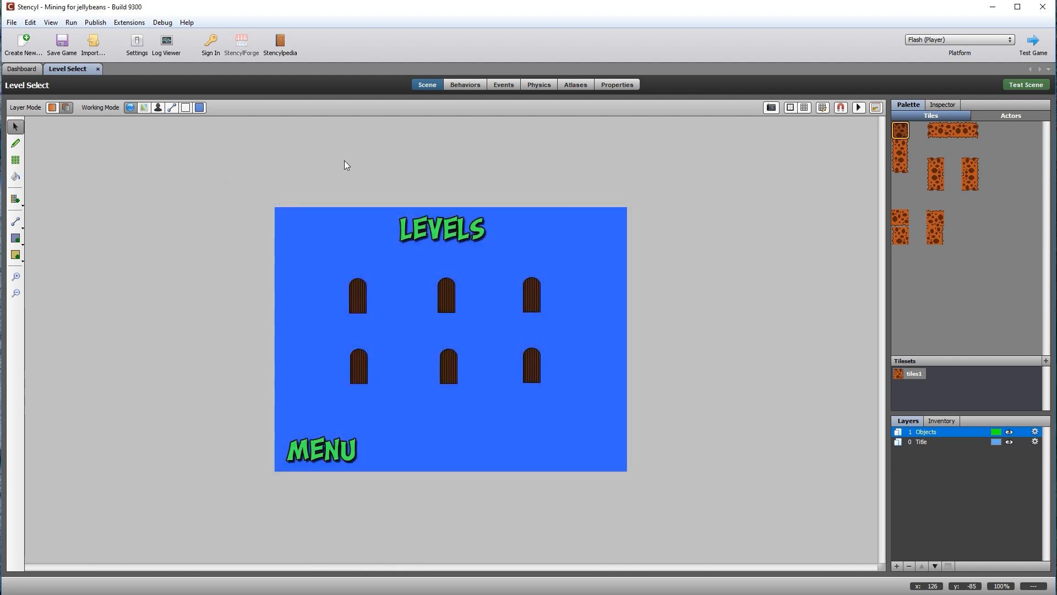
# Edit the initial value of the LevelNumber game attribute again and accept the game settings
pyautogui.click(138, 39)
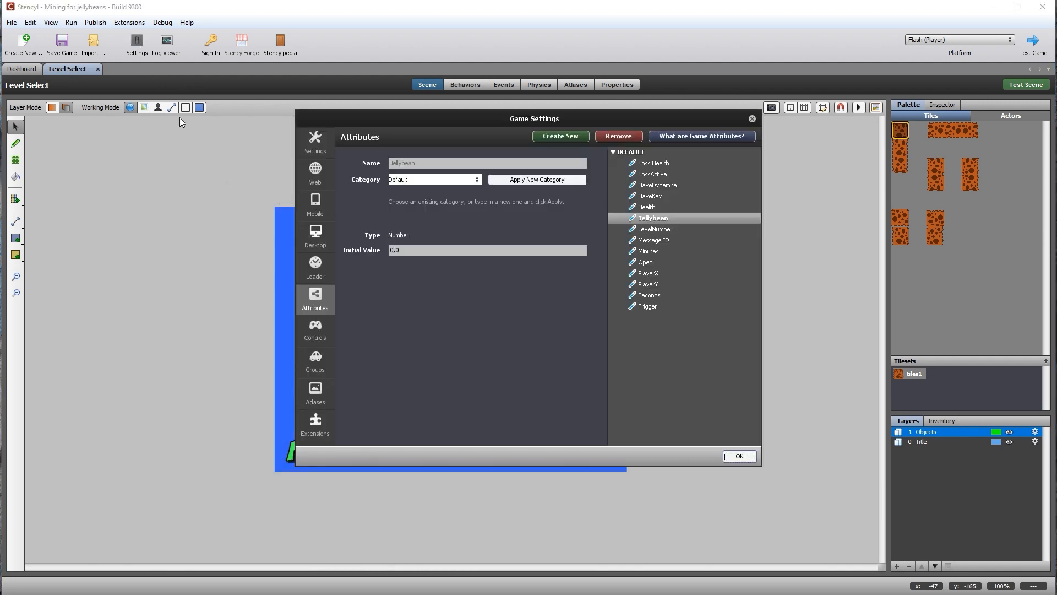
pyautogui.click(664, 230)
pyautogui.moveTo(404, 252); pyautogui.dragTo(373, 257)
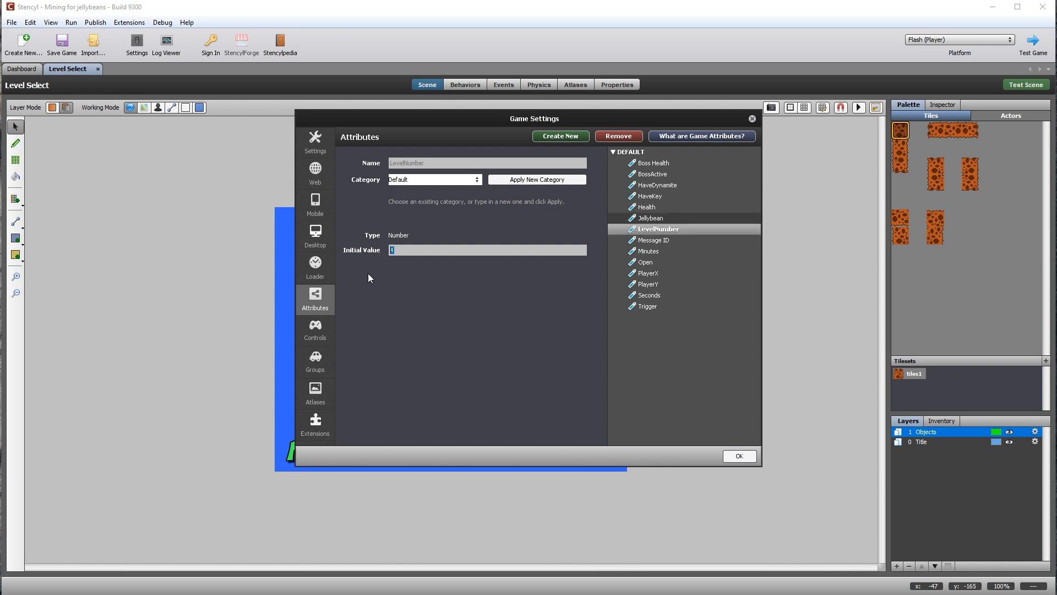
pyautogui.click(739, 456)
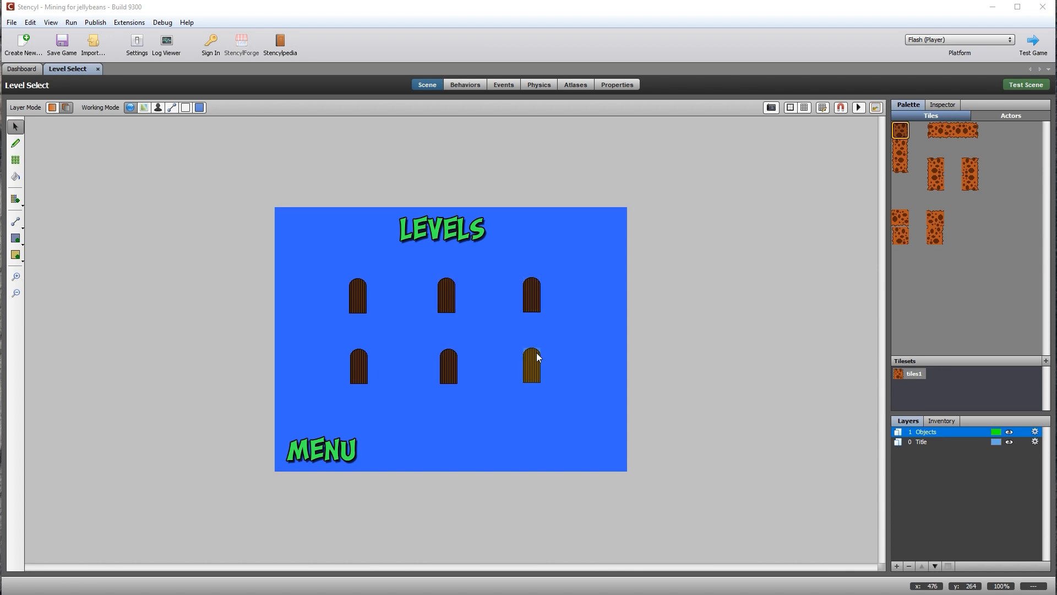
# Close the Level Select scene and open the door actor type's Door Open behavior for editing
pyautogui.click(97, 68)
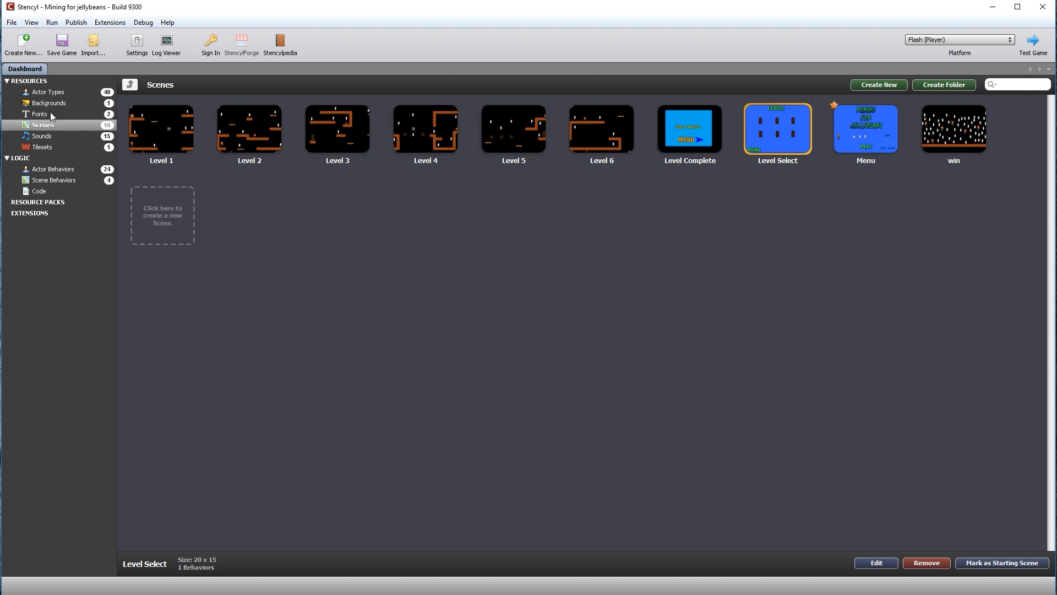
pyautogui.click(49, 92)
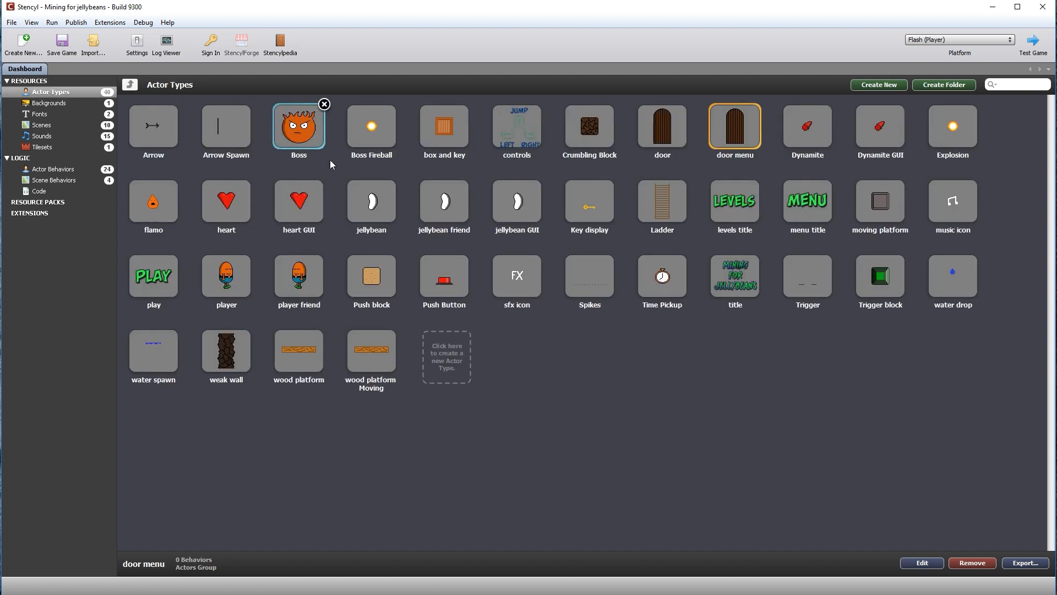
pyautogui.doubleClick(664, 126)
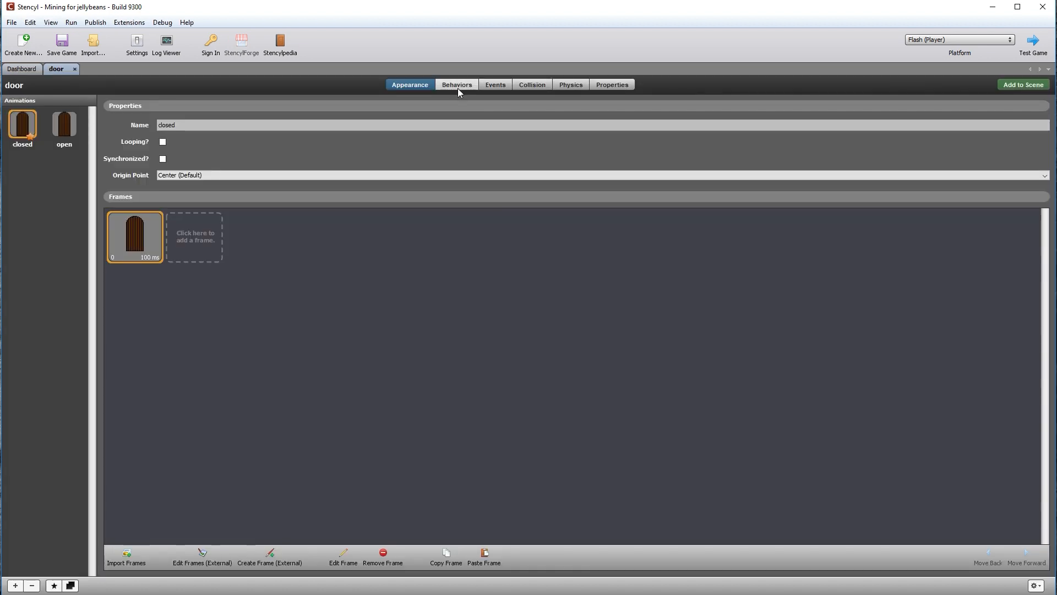
pyautogui.click(457, 86)
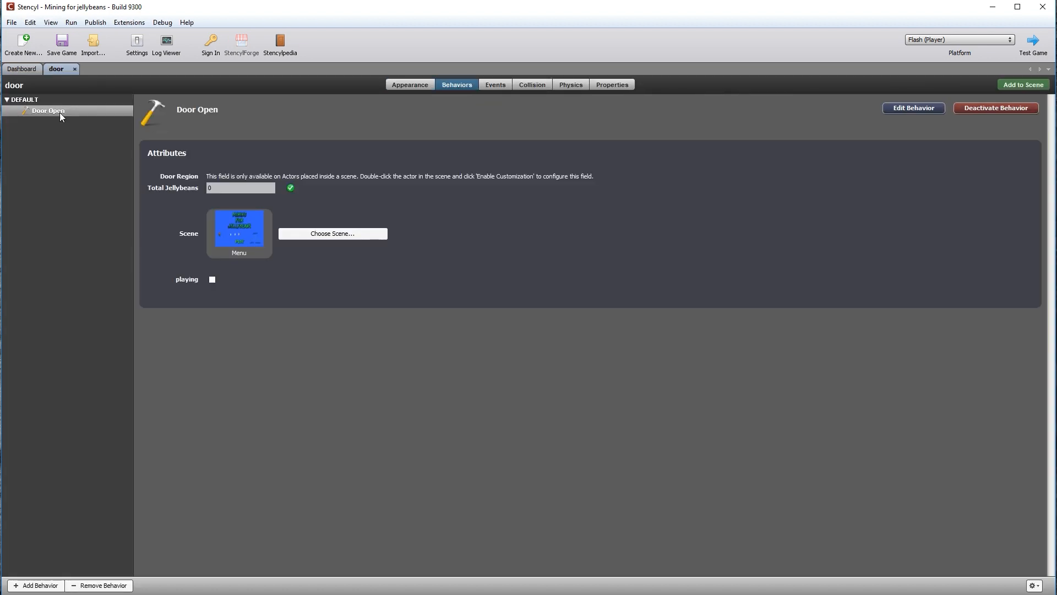
pyautogui.click(924, 107)
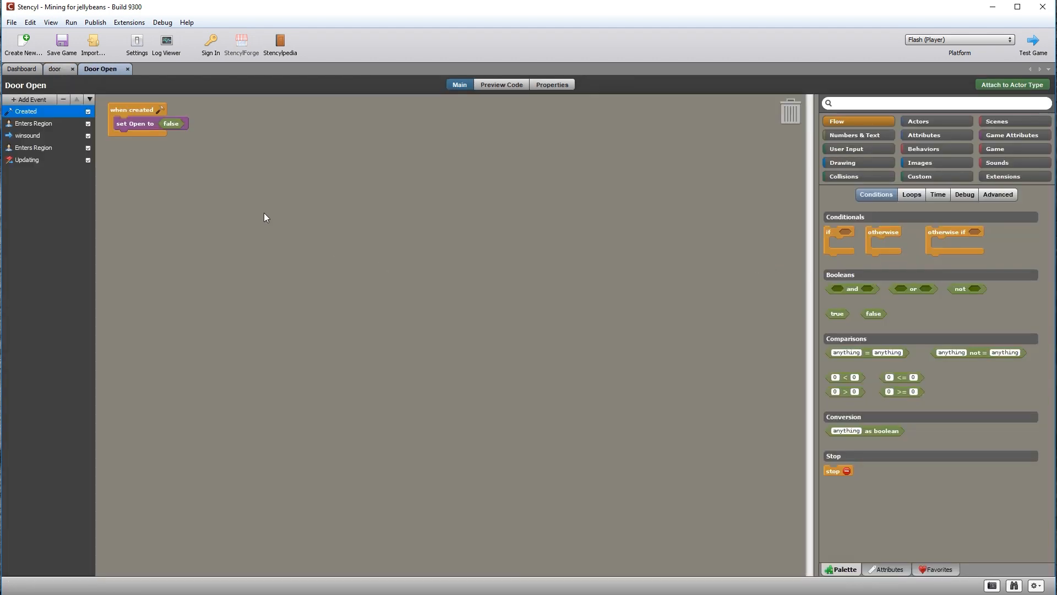
# Create a Number attribute named Level in the Door Open behavior and check its default value
pyautogui.click(940, 134)
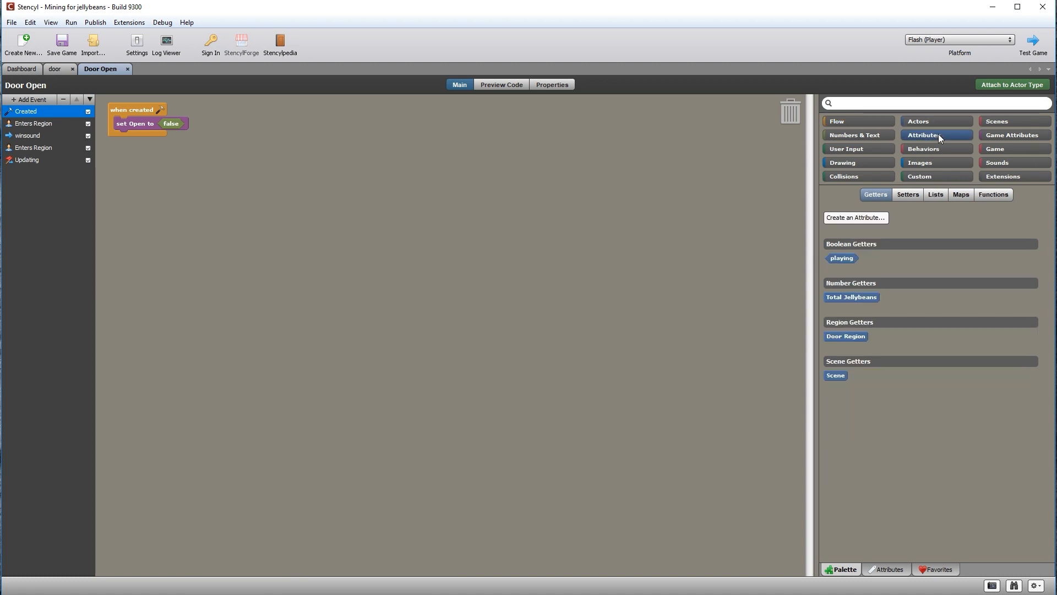
pyautogui.click(857, 217)
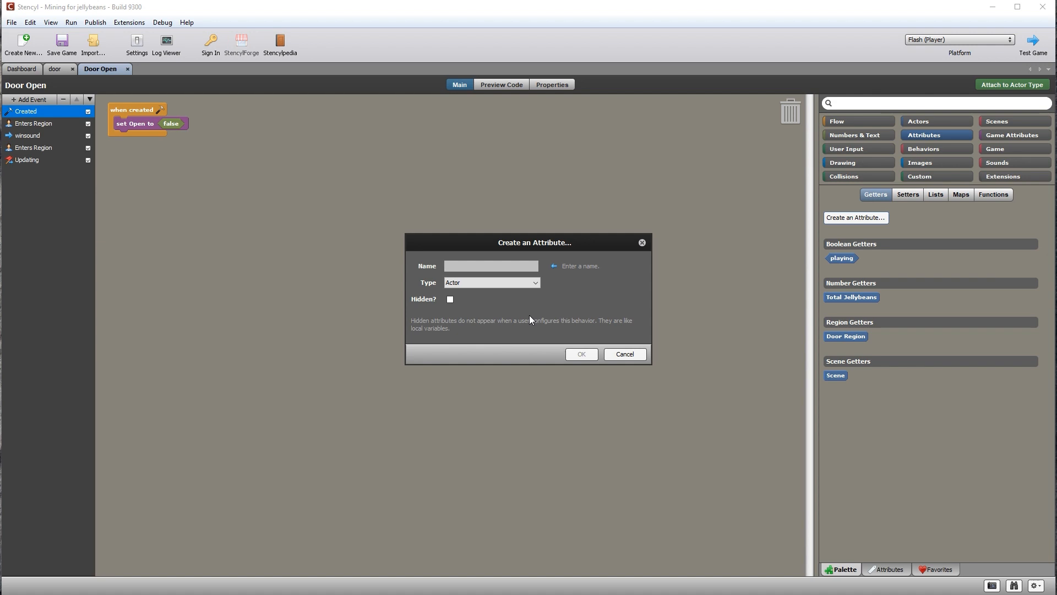
pyautogui.write('Level')
pyautogui.click(526, 283)
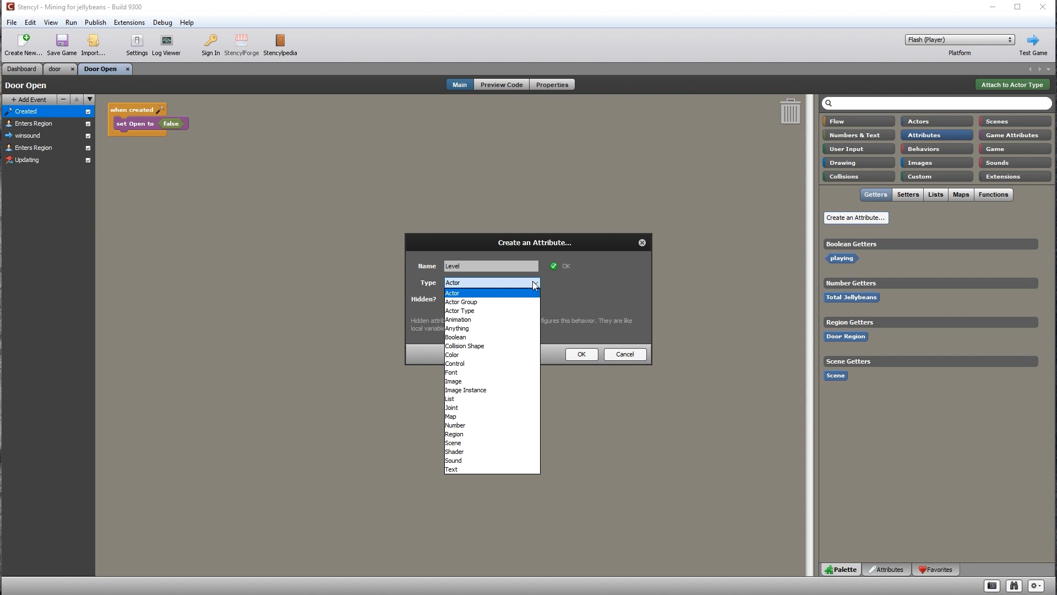
pyautogui.click(459, 426)
pyautogui.click(587, 354)
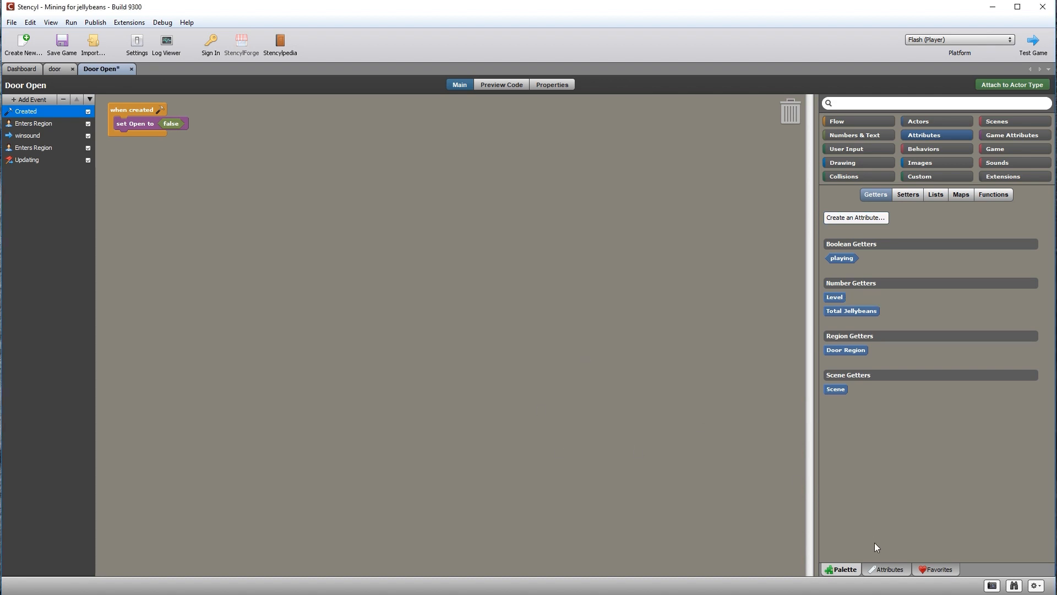
pyautogui.click(887, 569)
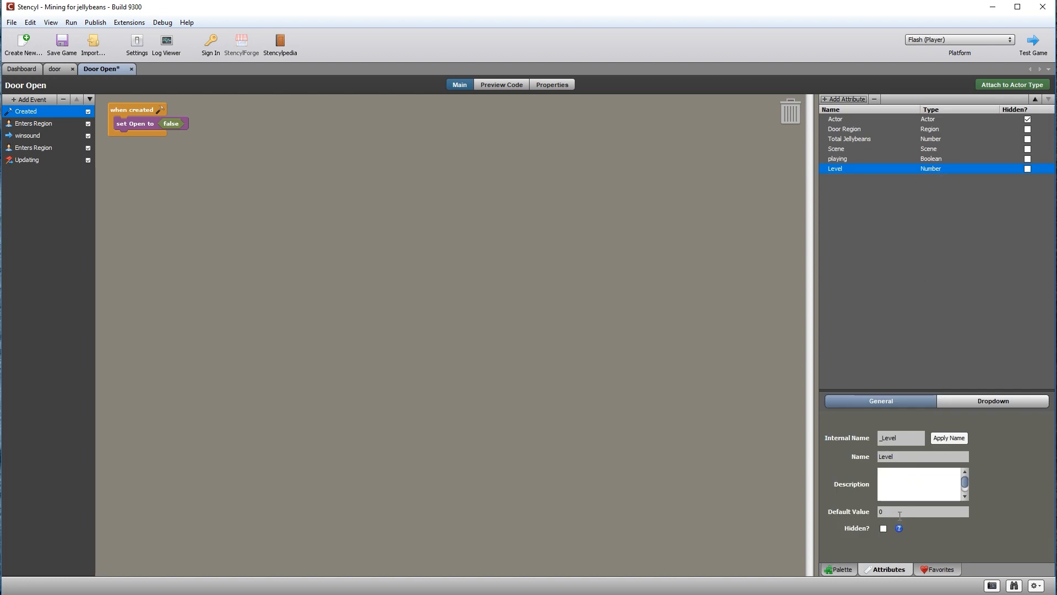
pyautogui.click(841, 570)
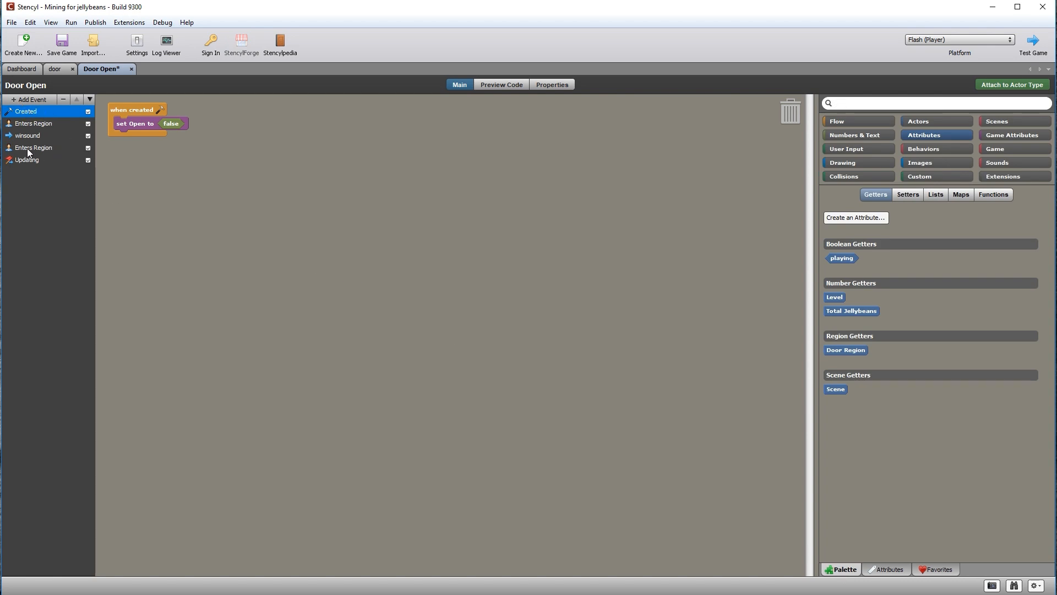
# In the first Enters Region event, add an if LevelNumber = Level condition above the scene switch inside the 2-second delay
pyautogui.click(33, 122)
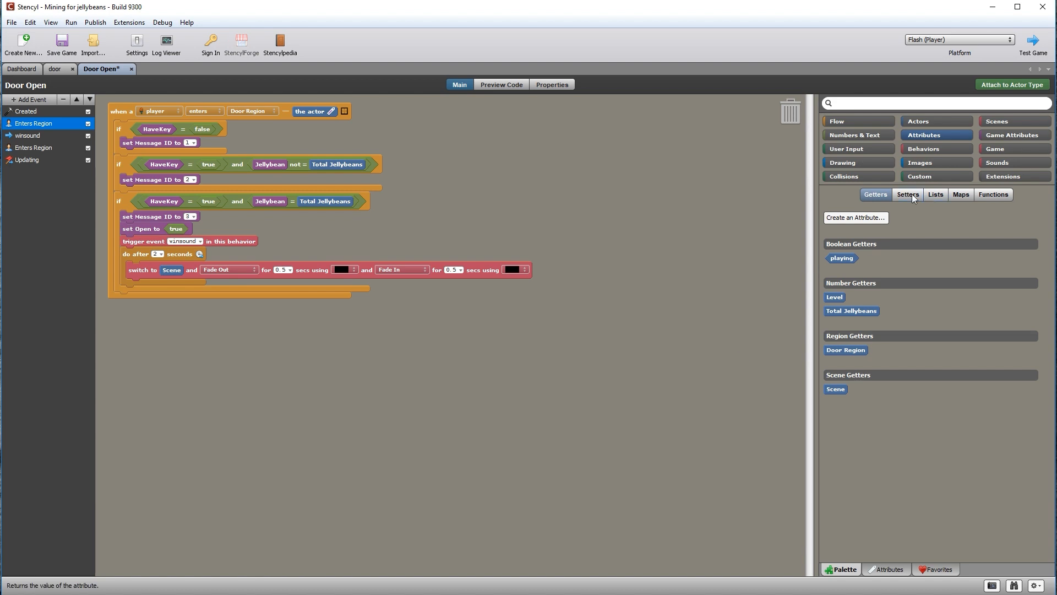
pyautogui.click(1032, 136)
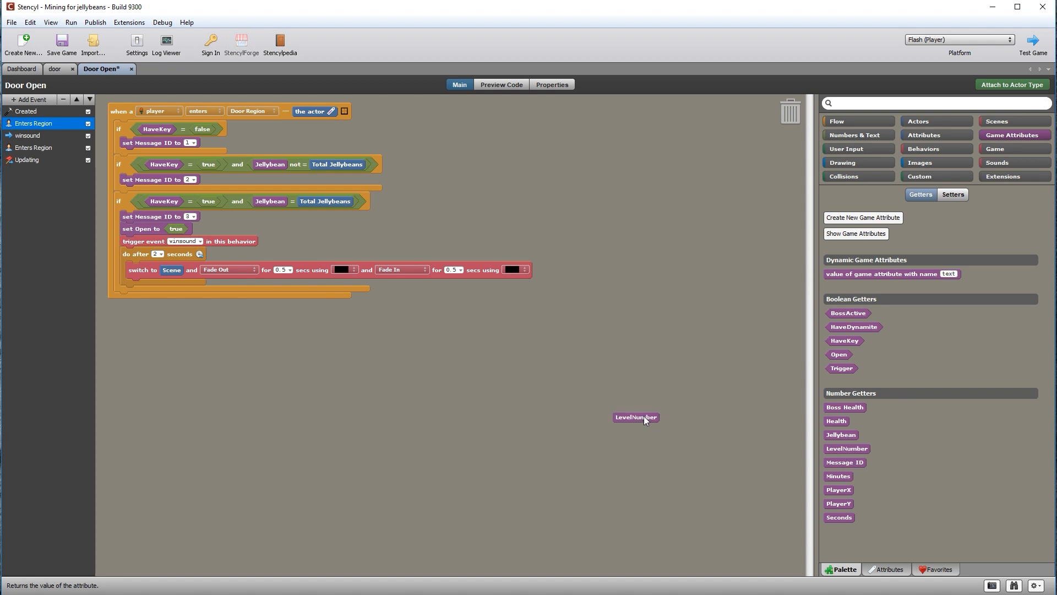
pyautogui.click(927, 135)
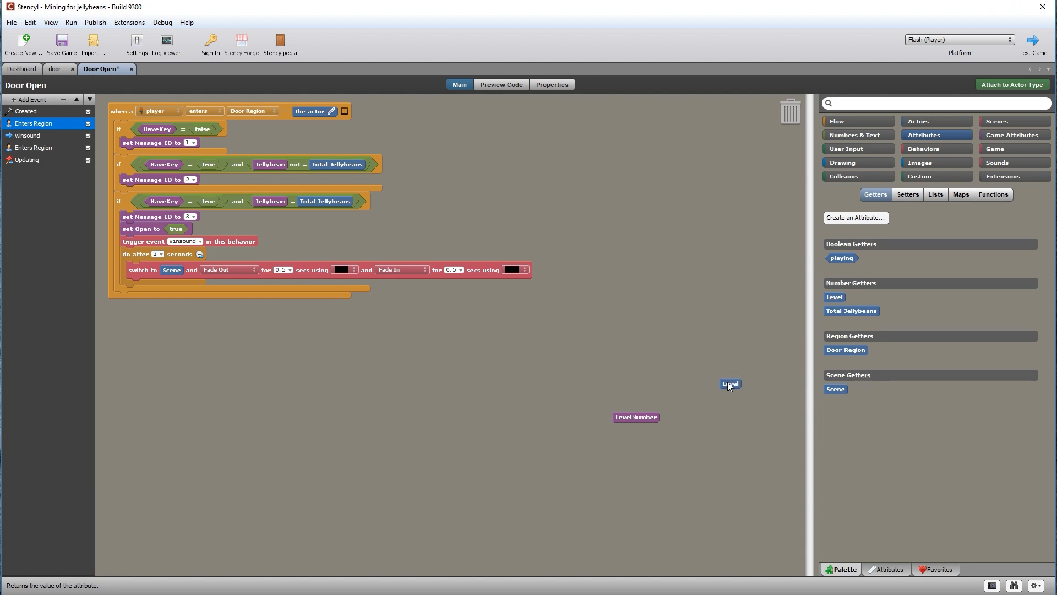
pyautogui.click(843, 119)
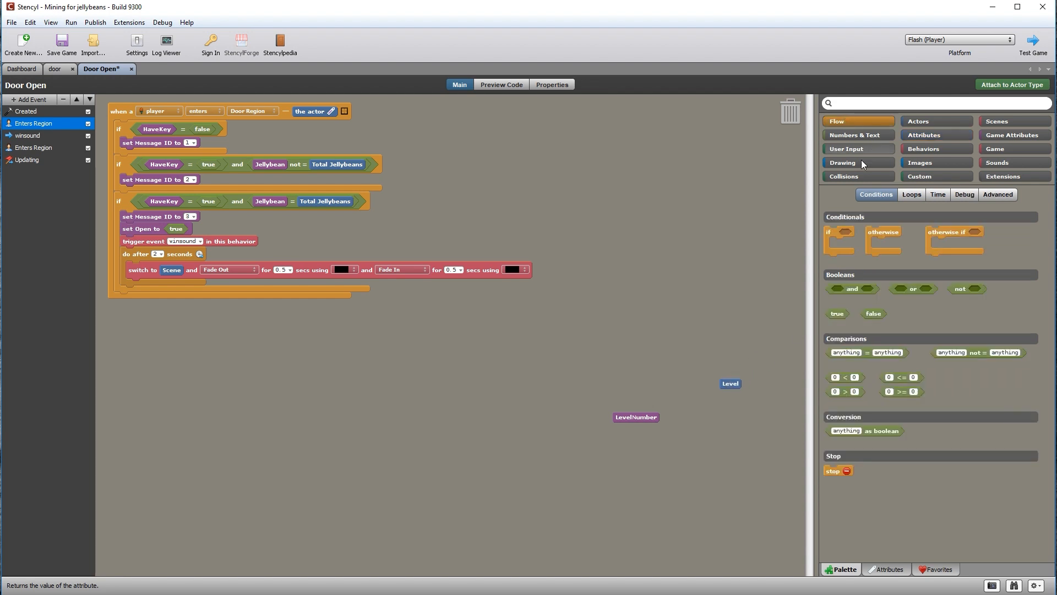
pyautogui.moveTo(829, 233); pyautogui.dragTo(133, 269)
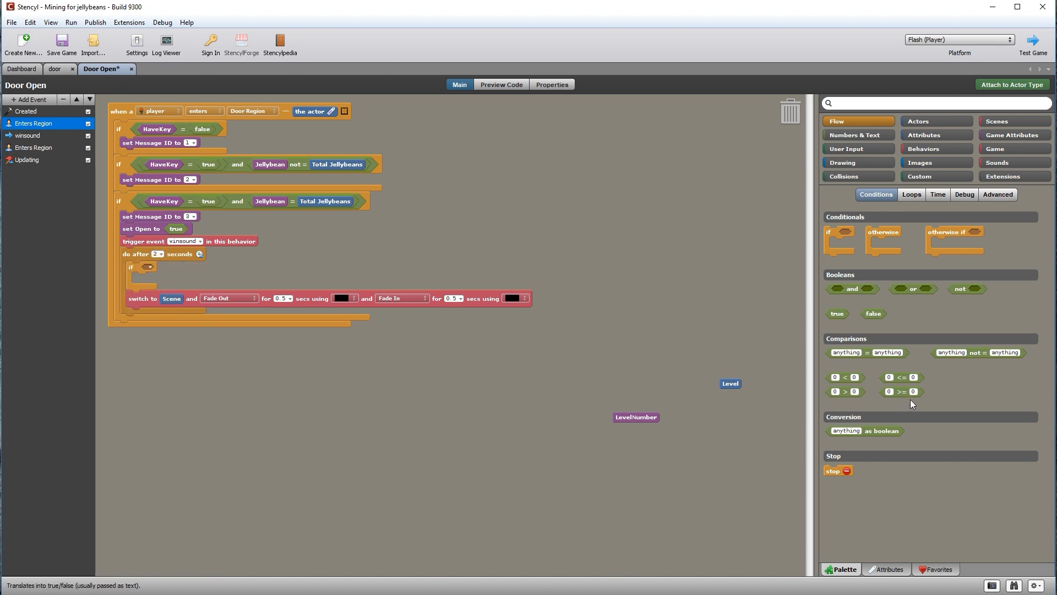
pyautogui.moveTo(867, 350); pyautogui.dragTo(181, 265)
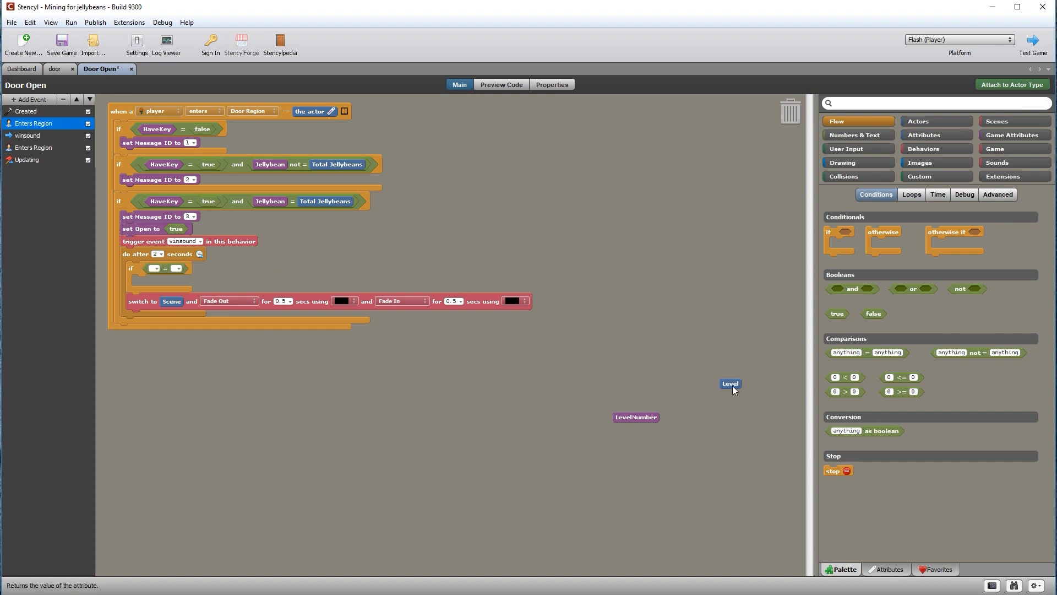
pyautogui.moveTo(171, 283); pyautogui.dragTo(154, 271)
pyautogui.moveTo(710, 386); pyautogui.dragTo(218, 274)
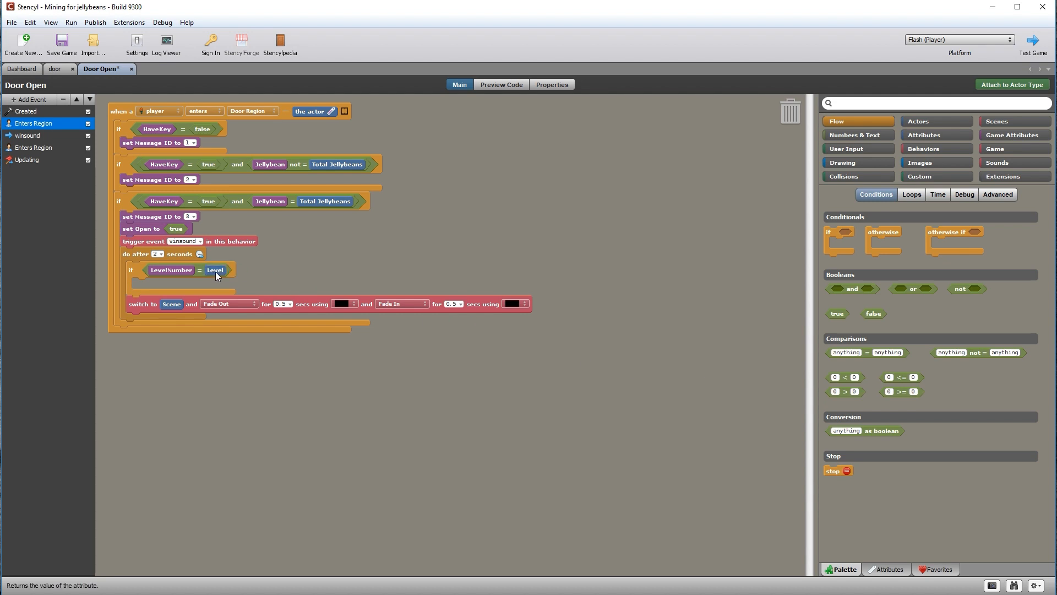
# Inside the LevelNumber = Level condition, add a block setting LevelNumber to LevelNumber + 1
pyautogui.click(1009, 136)
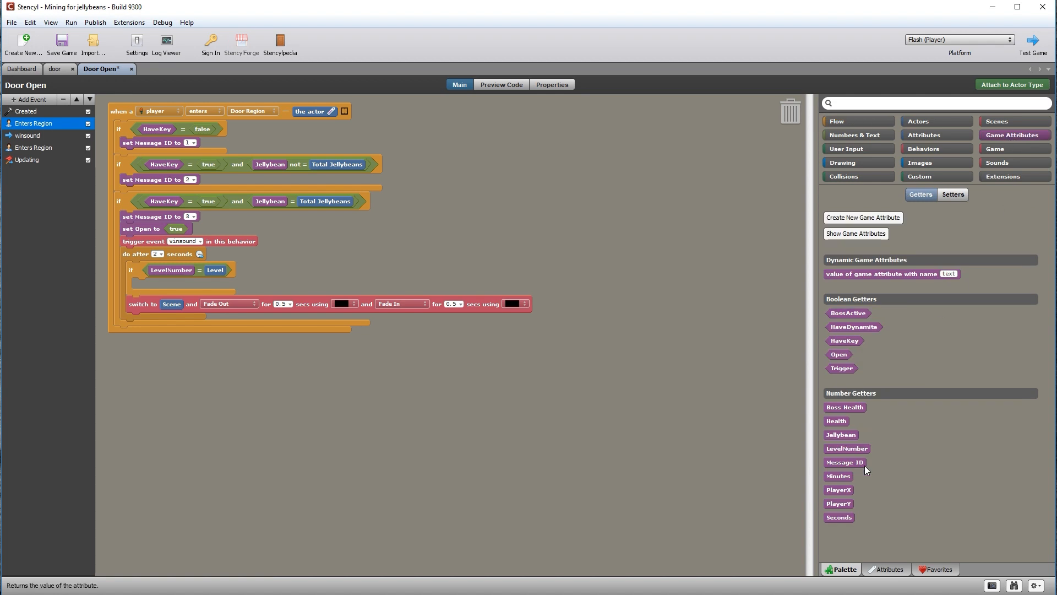
pyautogui.click(952, 194)
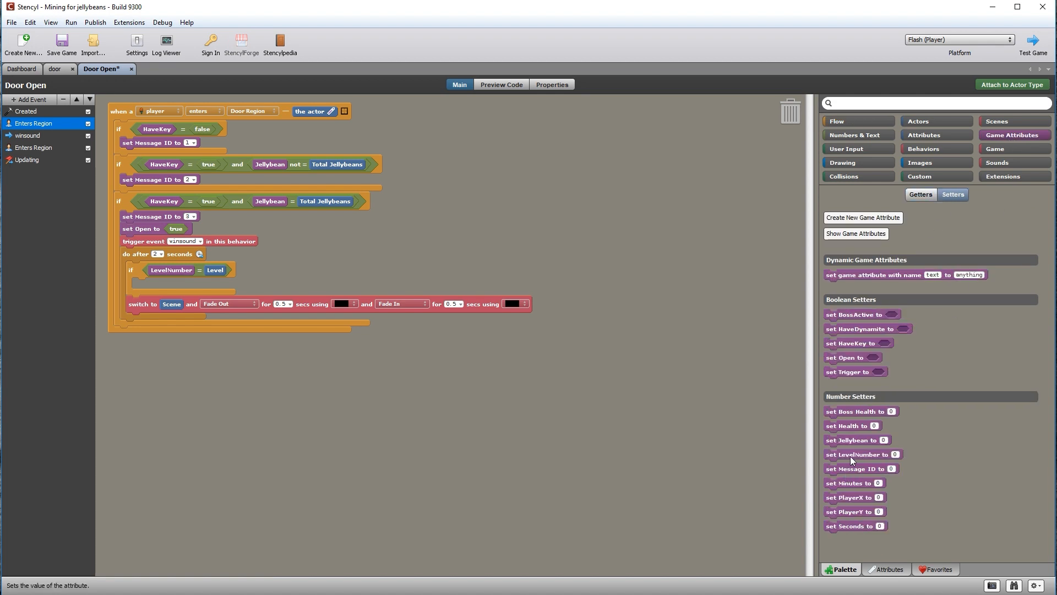
pyautogui.moveTo(857, 457); pyautogui.dragTo(365, 434)
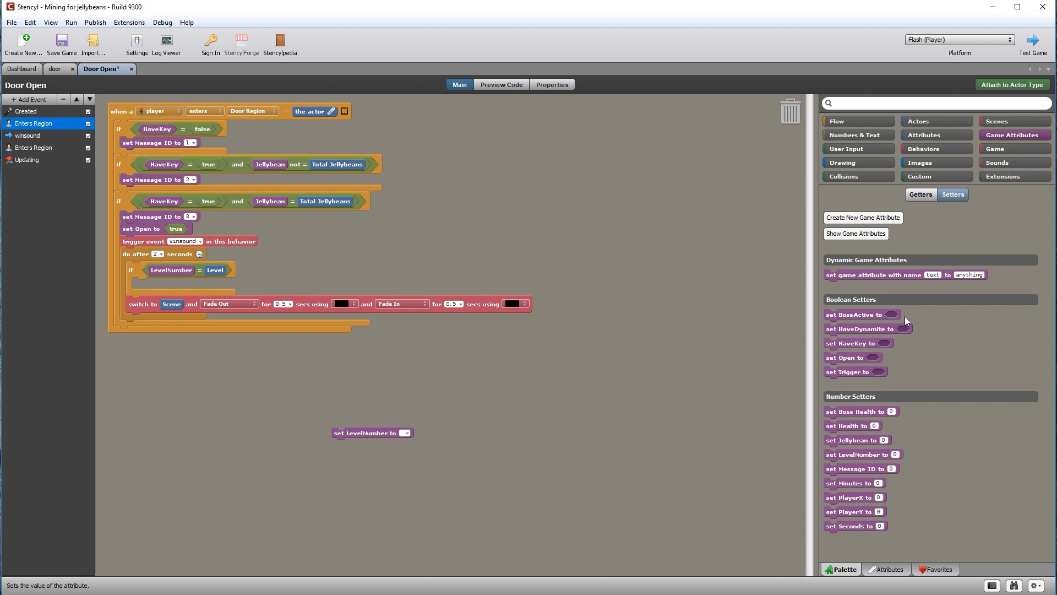
pyautogui.click(922, 195)
pyautogui.moveTo(842, 449); pyautogui.dragTo(517, 441)
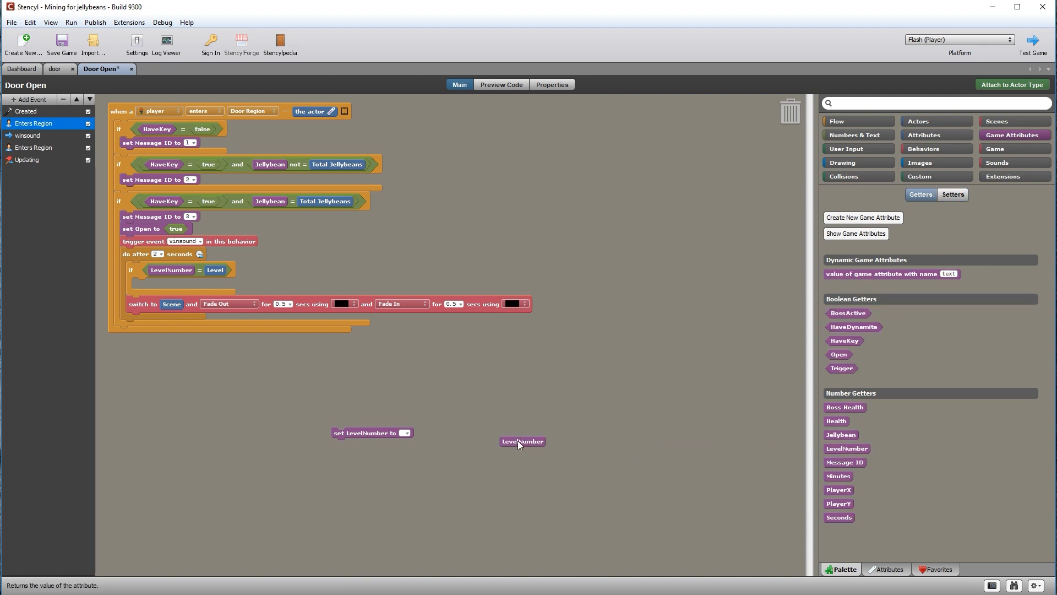
pyautogui.click(858, 138)
pyautogui.moveTo(841, 232); pyautogui.dragTo(592, 349)
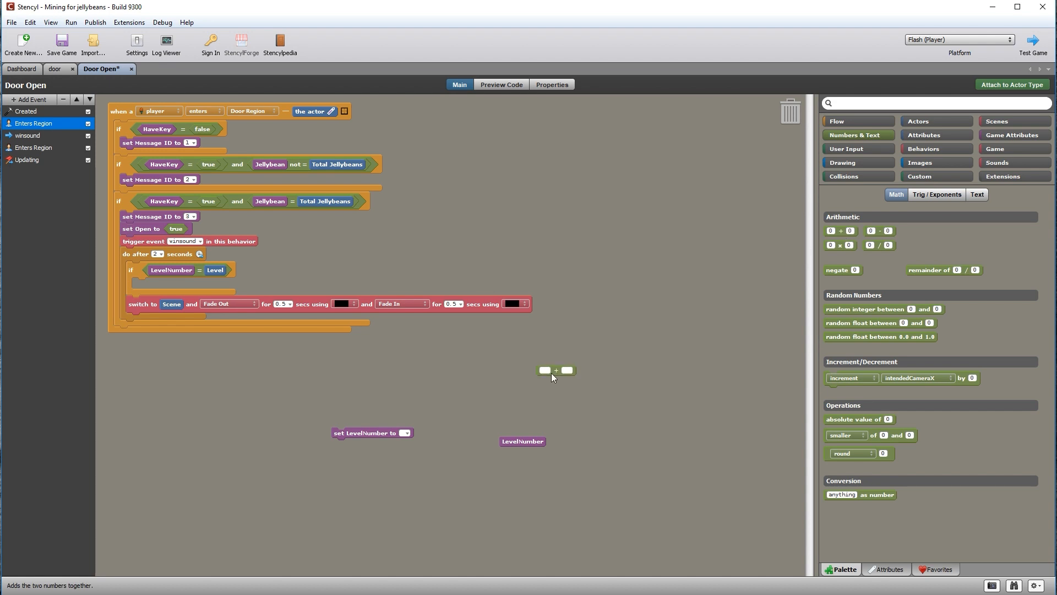
pyautogui.moveTo(426, 428); pyautogui.dragTo(414, 431)
pyautogui.moveTo(511, 440); pyautogui.dragTo(397, 430)
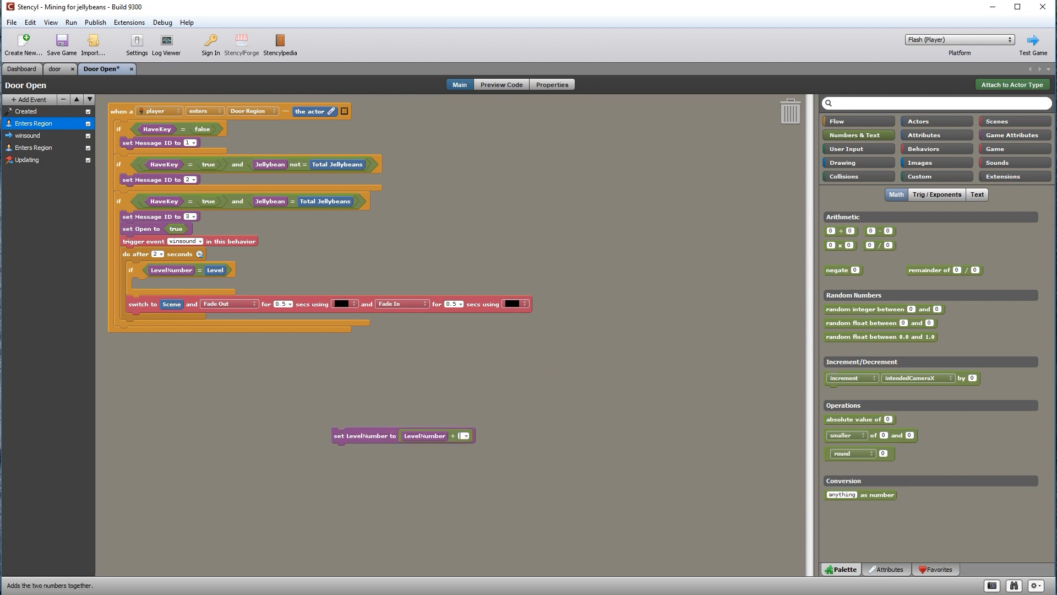
pyautogui.write('1')
pyautogui.moveTo(365, 434); pyautogui.dragTo(200, 282)
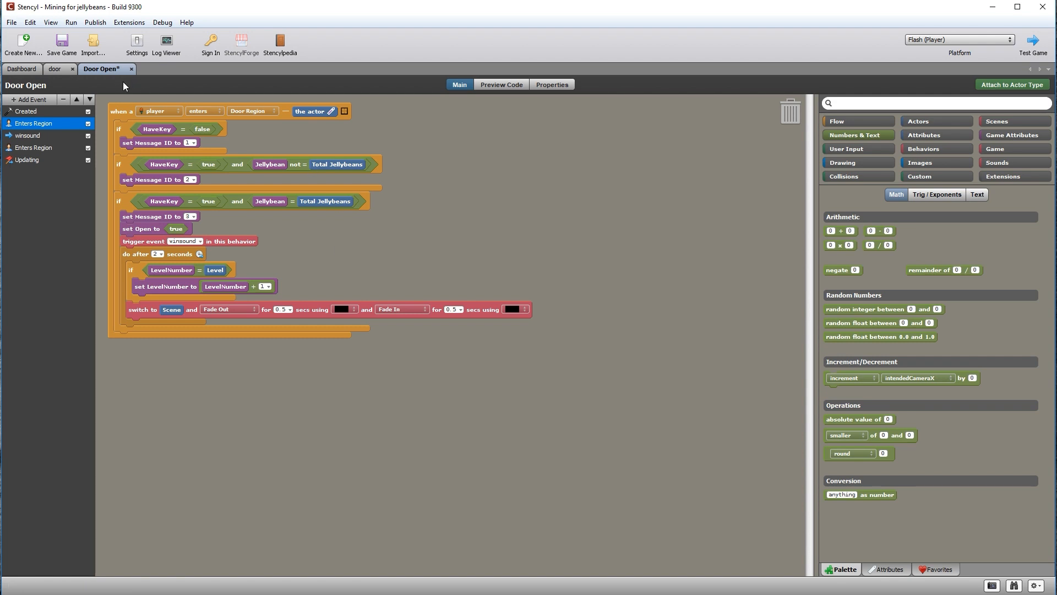
# Save the game and close the Door Open behavior and the door actor type
pyautogui.hotkey('ctrl', 's')
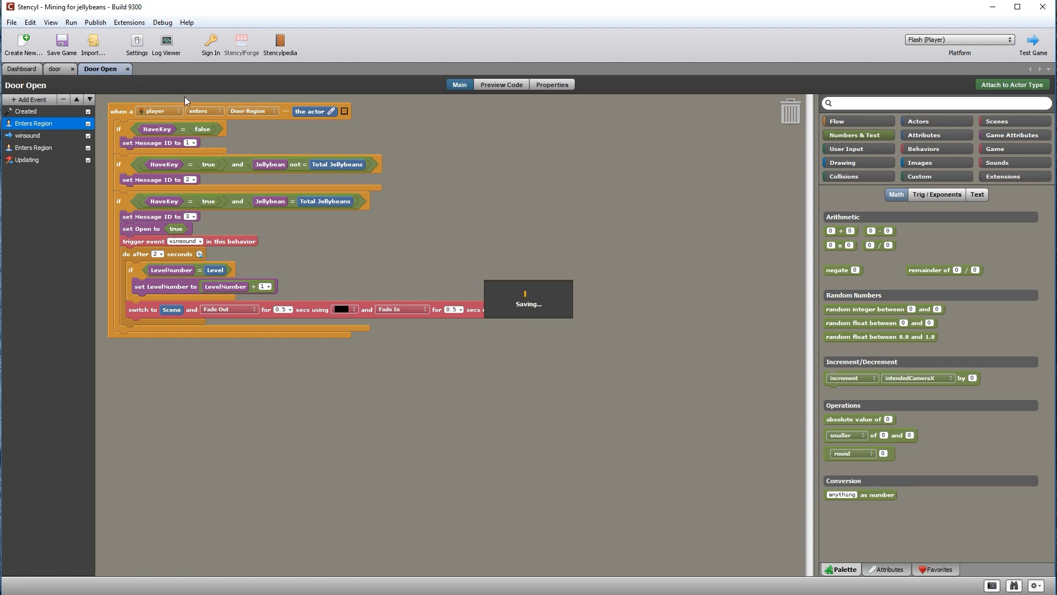
pyautogui.hotkey('ctrl', 'w')
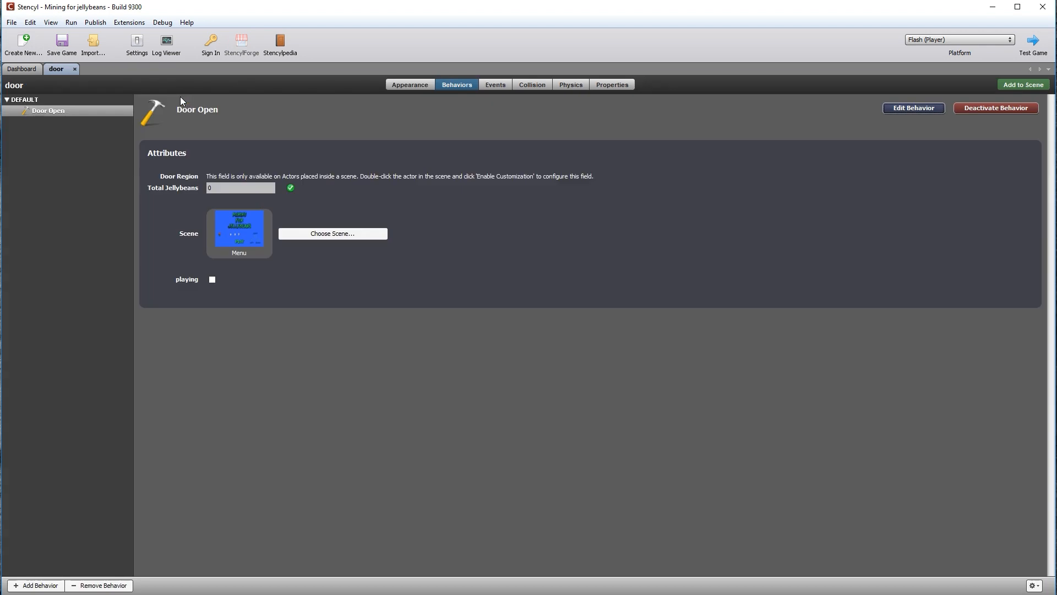
pyautogui.click(74, 69)
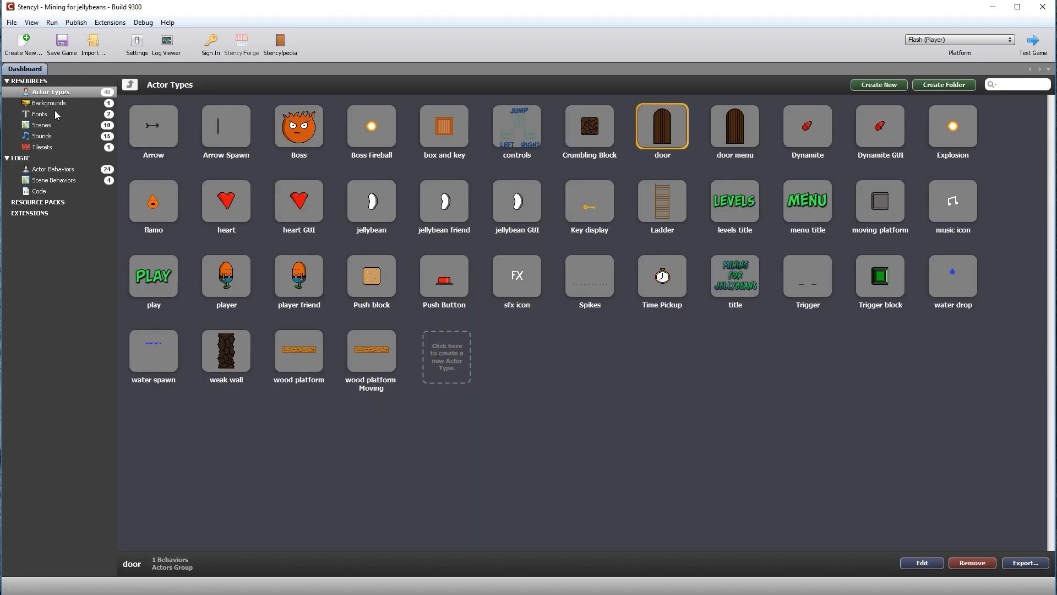
# Open the Level 1 scene and inspect its door's Door Open attributes, including Level
pyautogui.click(43, 126)
pyautogui.click(169, 130)
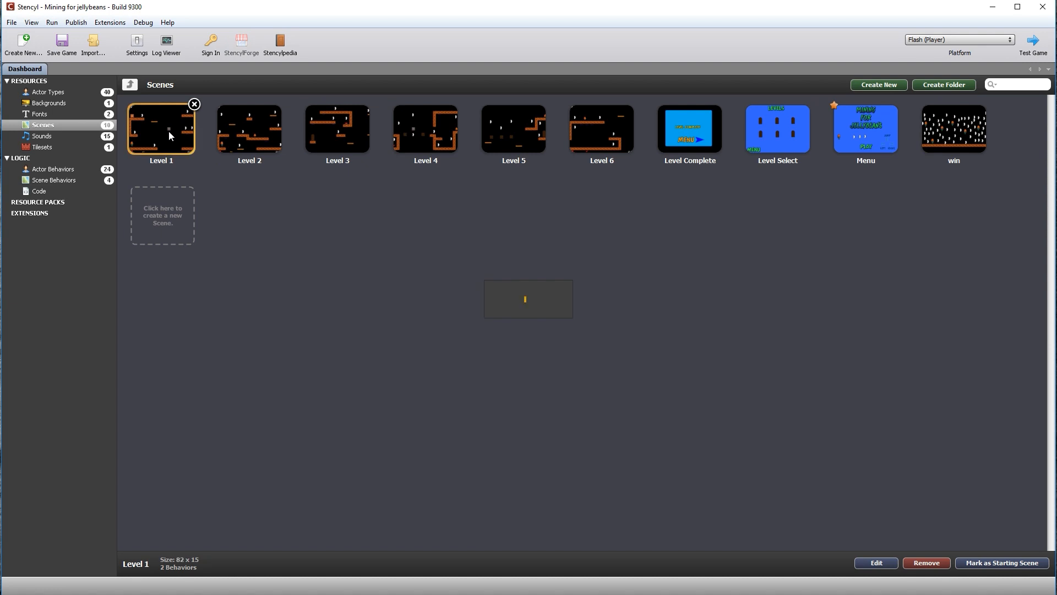
pyautogui.doubleClick(168, 131)
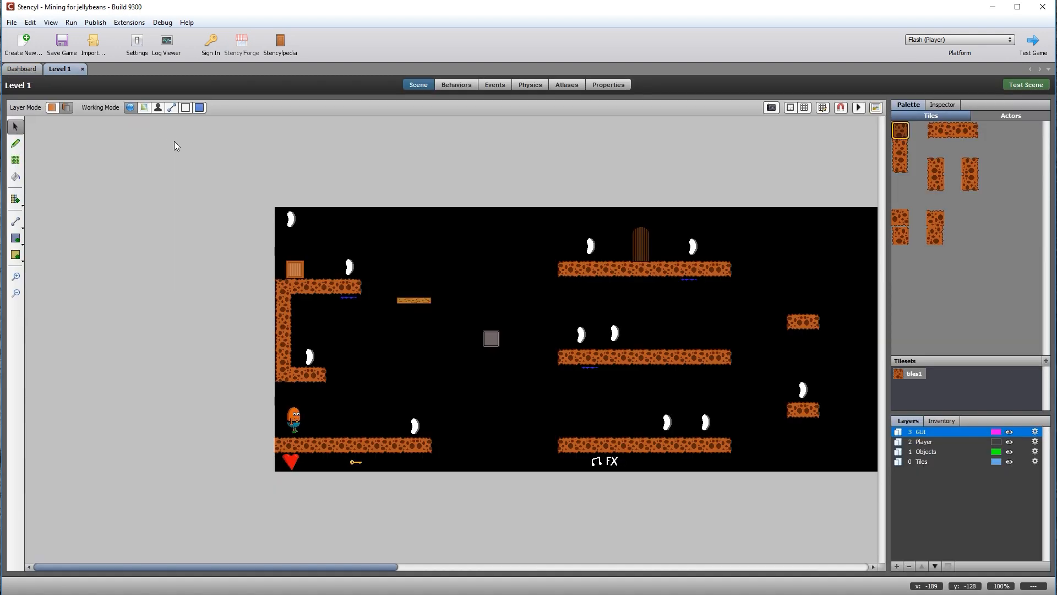
pyautogui.click(638, 240)
pyautogui.click(952, 106)
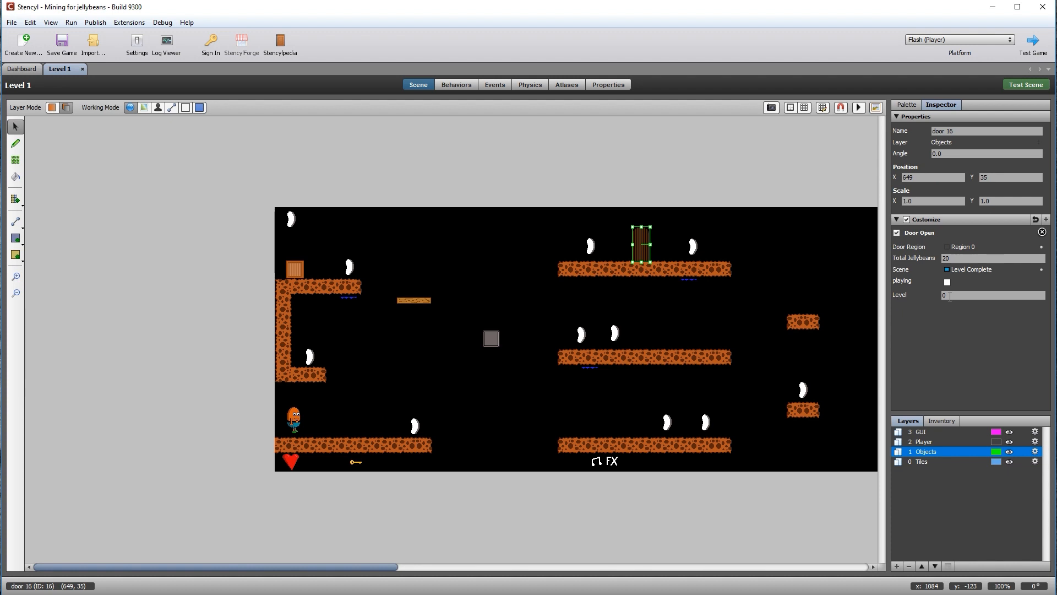
# Open the Level 2 scene, set its door's Level attribute to 1, and return to the scene list
pyautogui.click(22, 69)
pyautogui.click(246, 146)
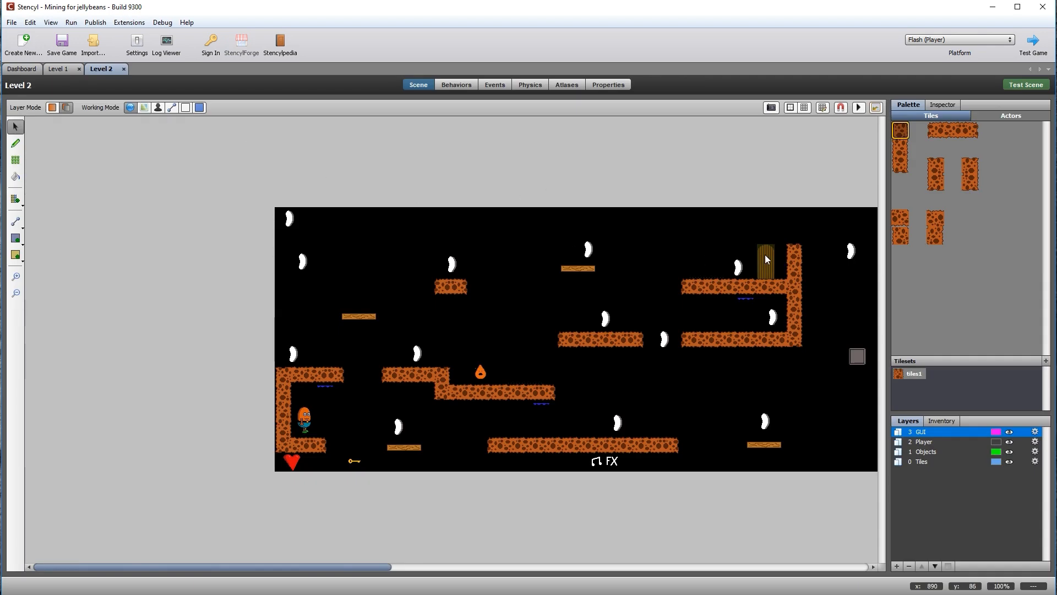
pyautogui.click(767, 259)
pyautogui.click(941, 105)
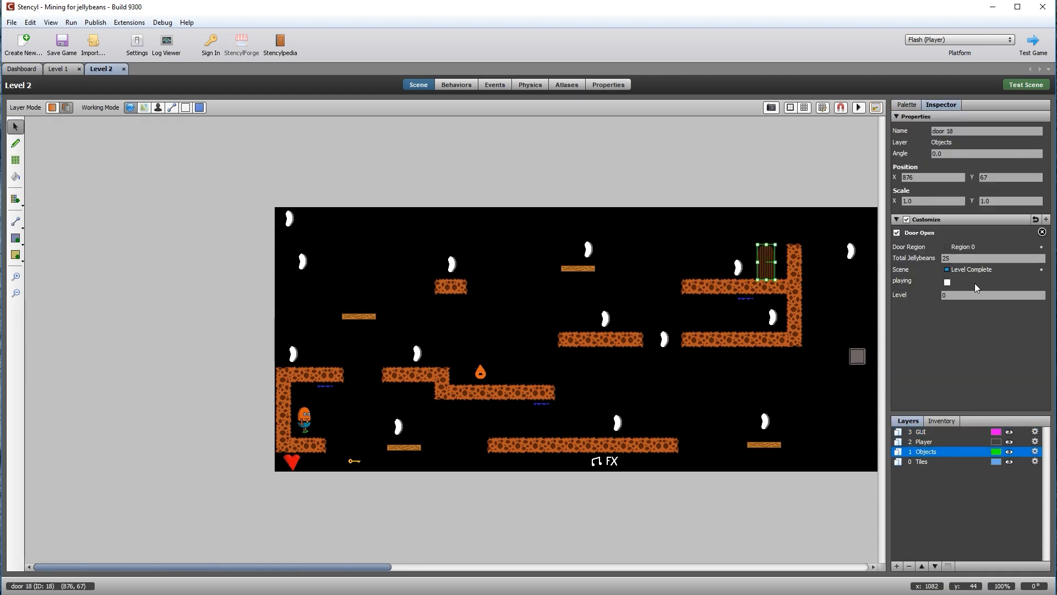
pyautogui.doubleClick(948, 295)
pyautogui.write('1')
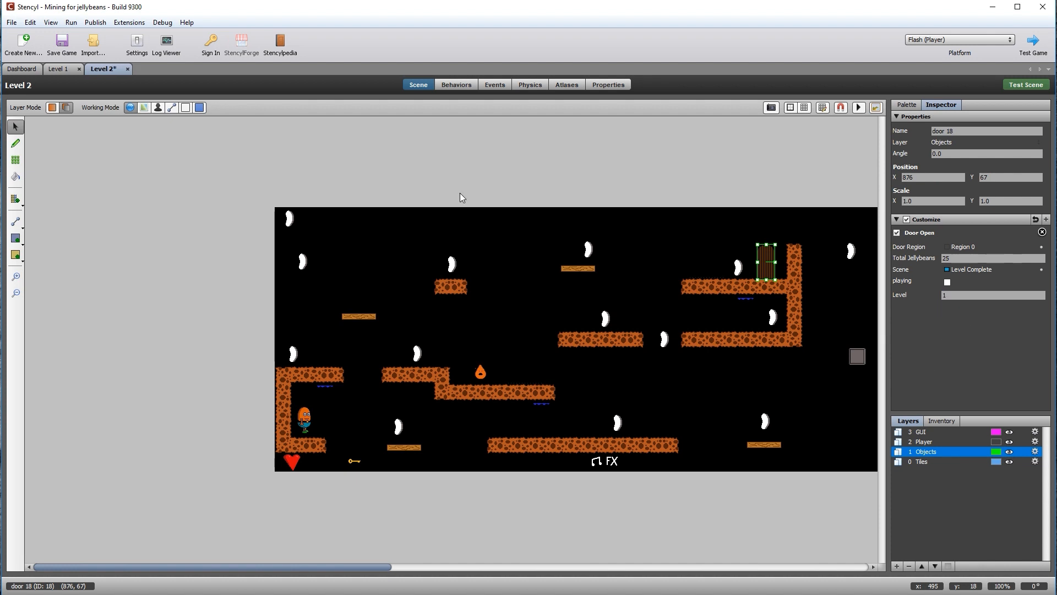
pyautogui.click(23, 70)
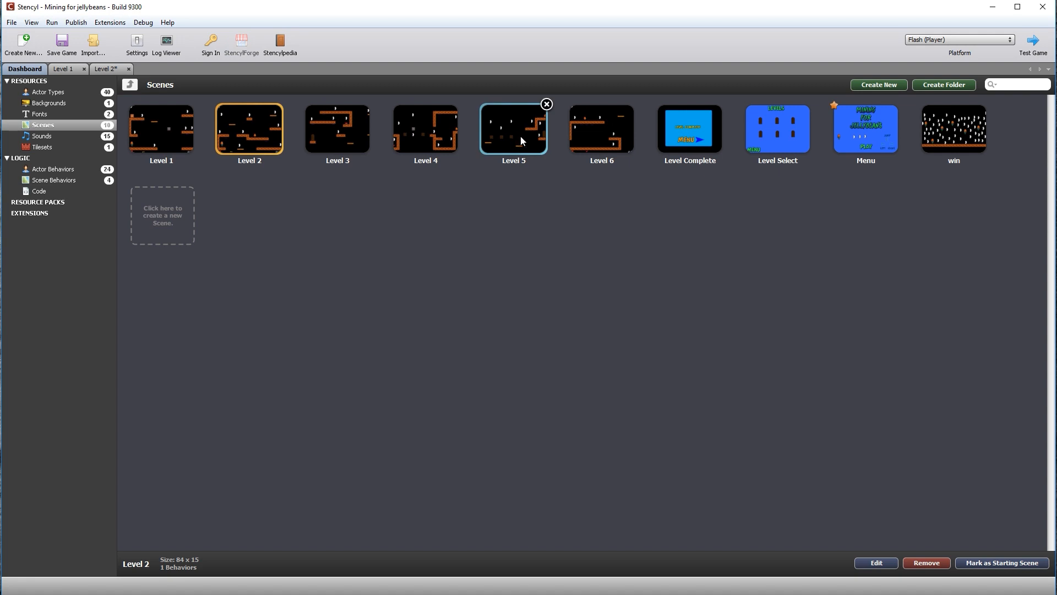
# Save the game, close the Level 2 scene and return to the Level 1 scene
pyautogui.click(118, 70)
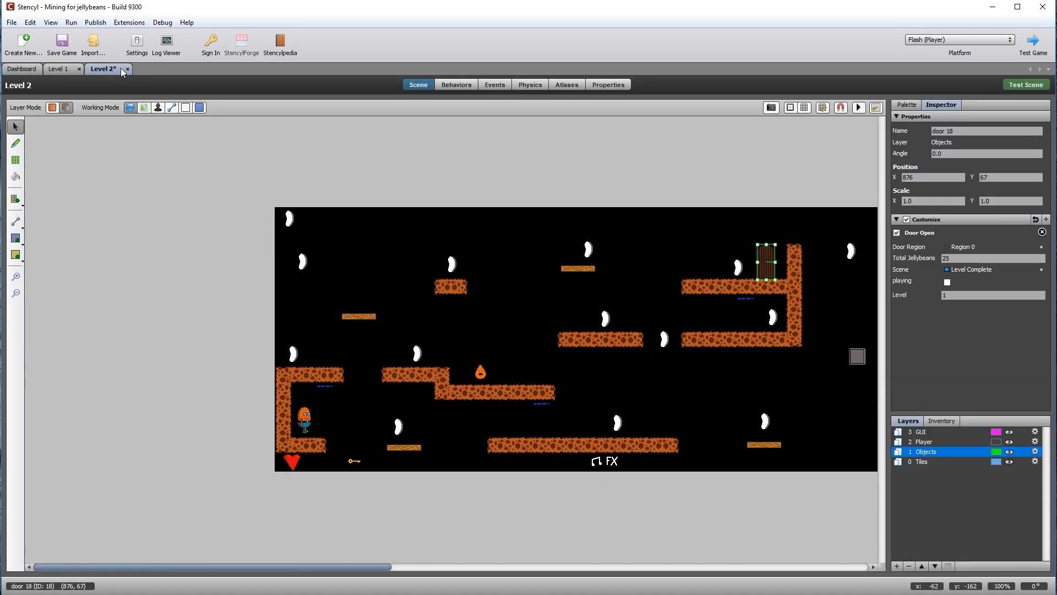
pyautogui.hotkey('ctrl', 's')
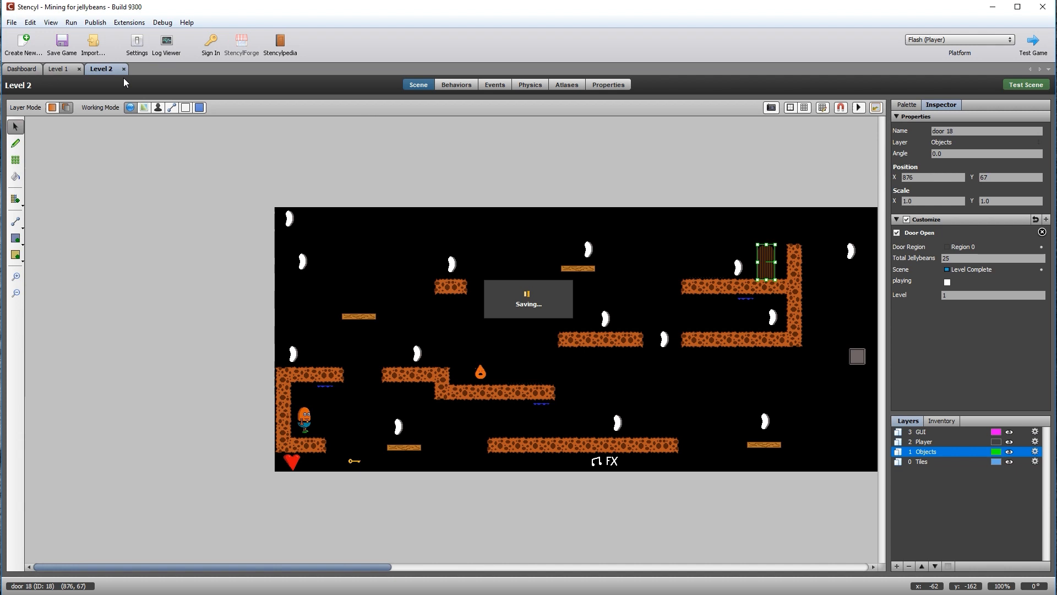
pyautogui.click(66, 70)
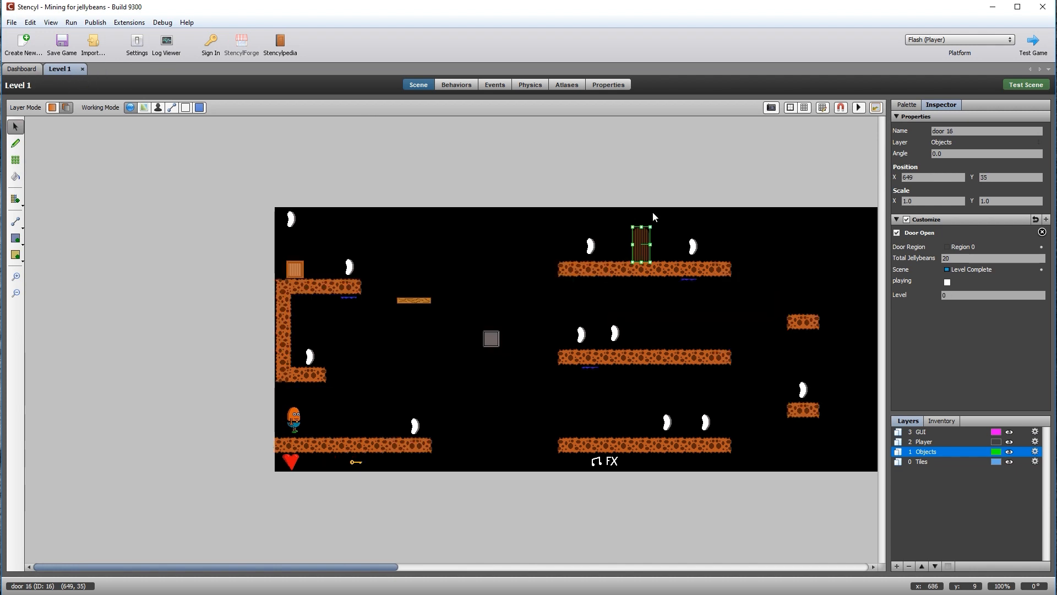
# Move the player in Level 1 onto the upper platform beside the crate, at about X 74, Y 61
pyautogui.click(625, 183)
pyautogui.click(643, 245)
pyautogui.moveTo(292, 424); pyautogui.dragTo(325, 262)
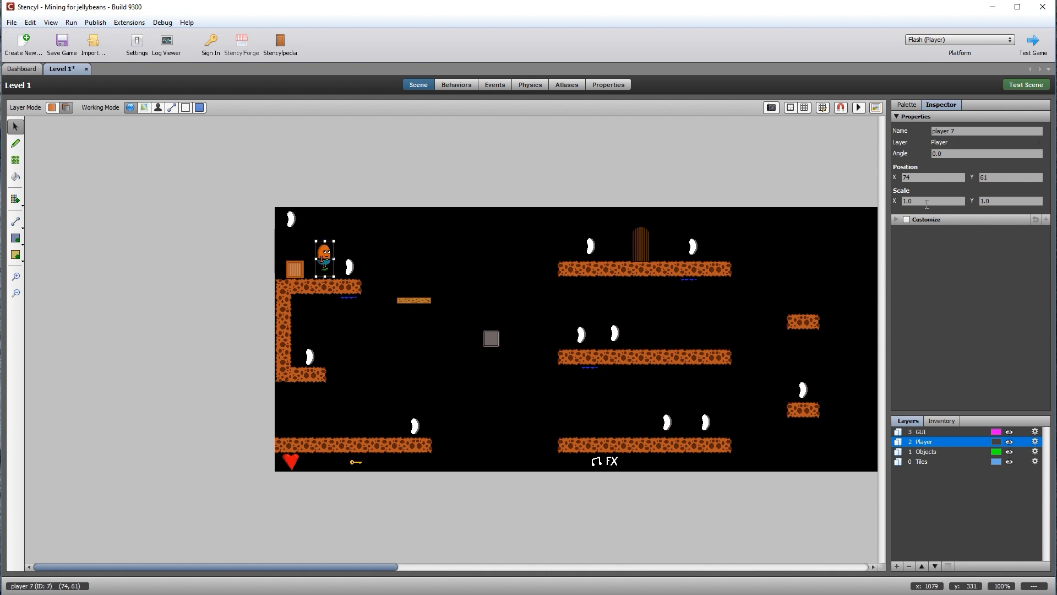
# Set the Level 1 door's Total Jellybeans attribute to 2
pyautogui.click(645, 245)
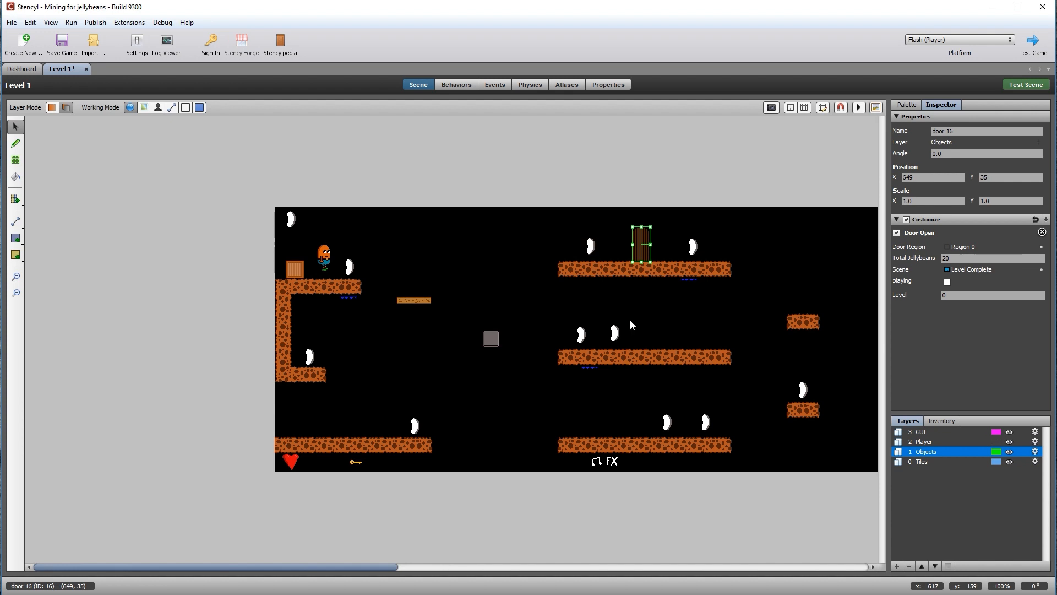
pyautogui.doubleClick(952, 257)
pyautogui.write('2')
# Test the Level 1 scene, guiding the player over the platforms to collect jellybeans and finish at the door
pyautogui.click(1025, 84)
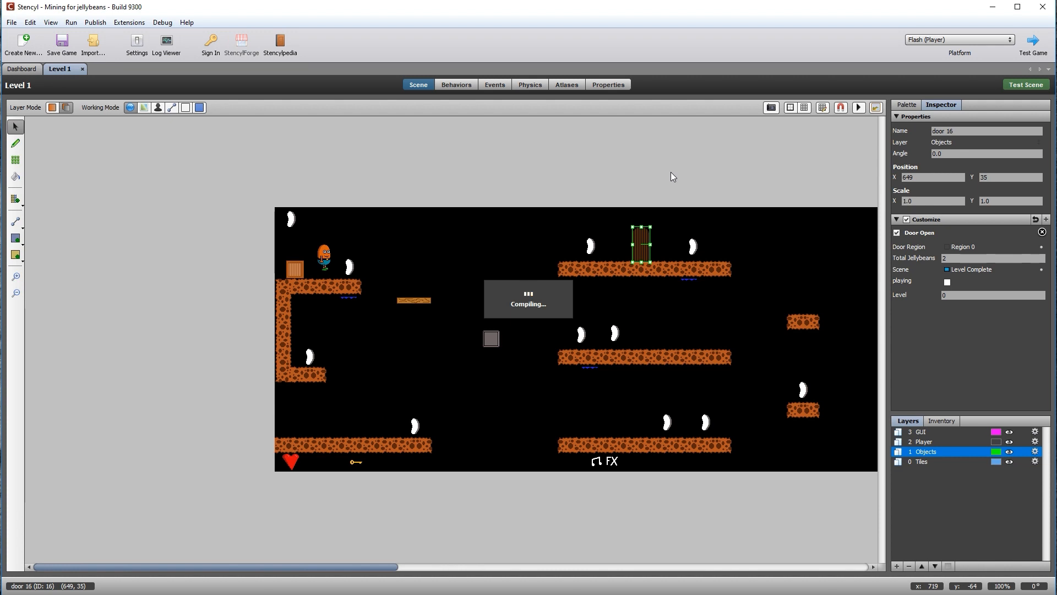
pyautogui.moveTo(305, 88); pyautogui.dragTo(372, 132)
pyautogui.press('Left')
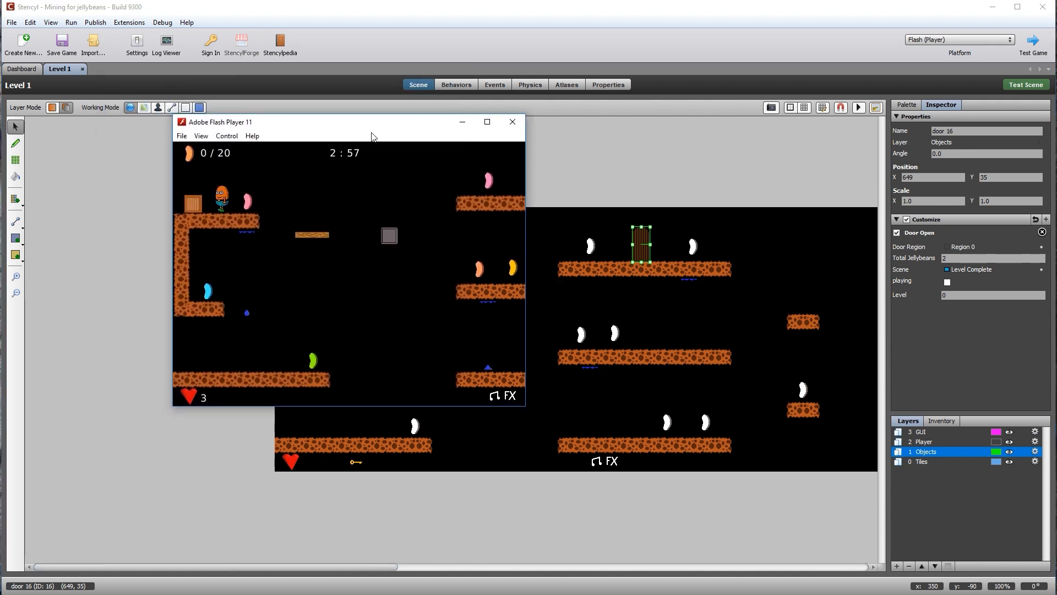
pyautogui.press('Up')
pyautogui.press('Left')
pyautogui.press('Right')
pyautogui.press('Right')
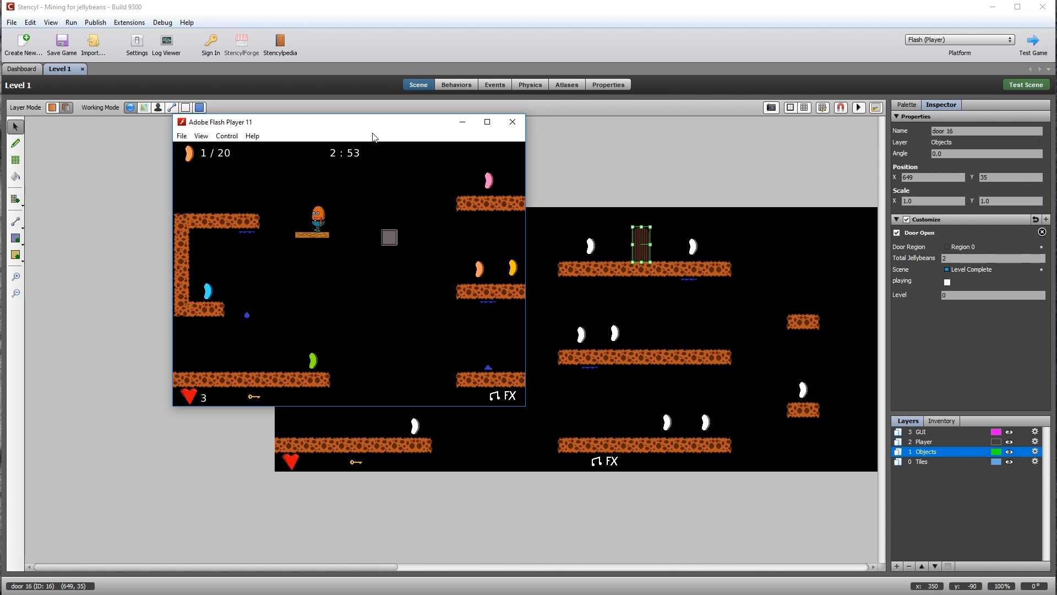
pyautogui.press('Up')
pyautogui.press('Right')
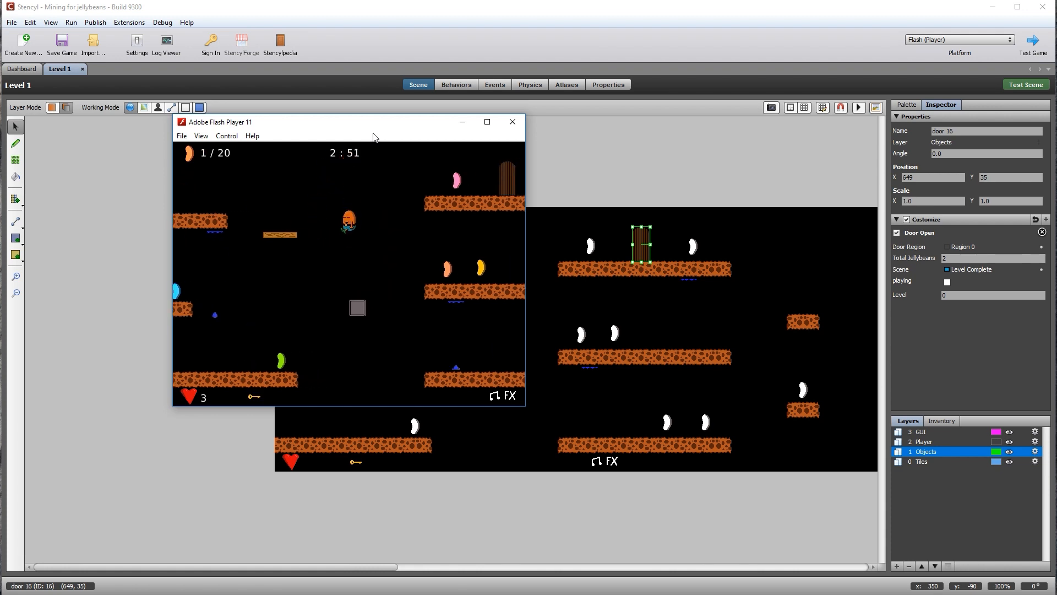
pyautogui.press('Up')
pyautogui.press('Right')
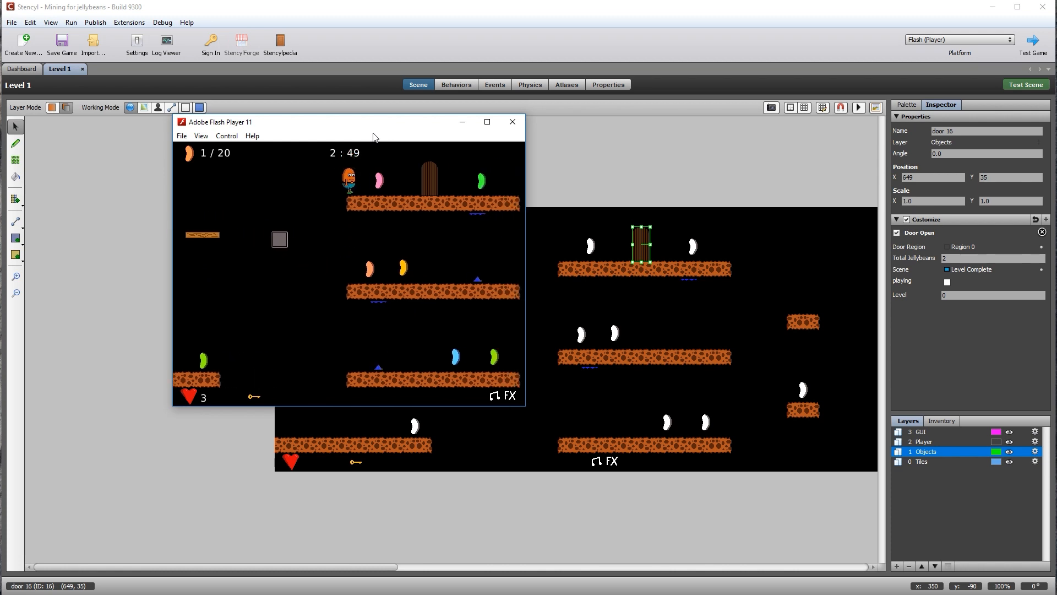
pyautogui.press('Right')
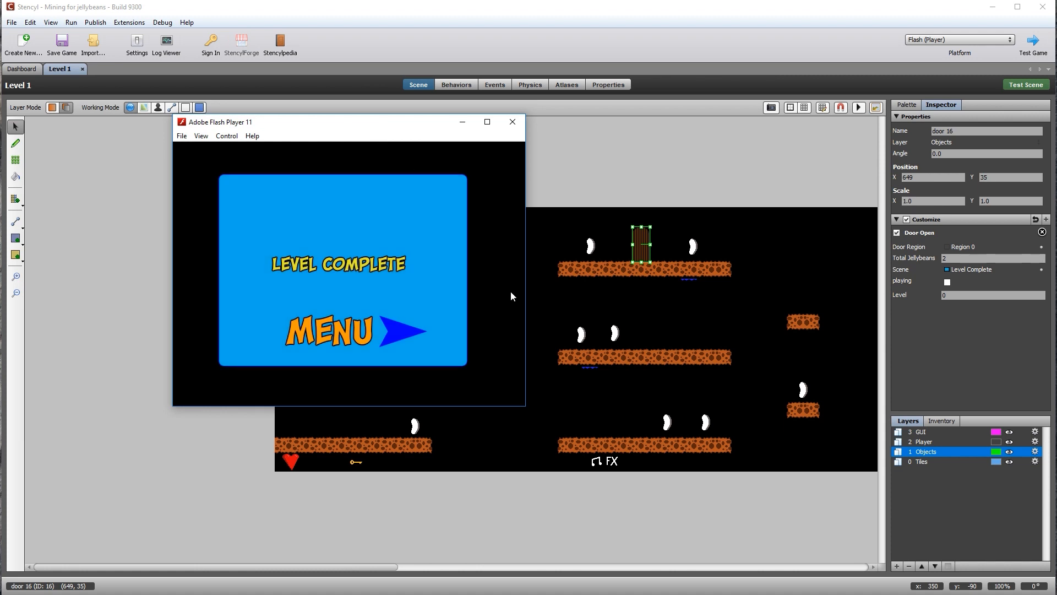
# Go from the level complete screen to the level select, enter the second door, and close the test game
pyautogui.click(346, 333)
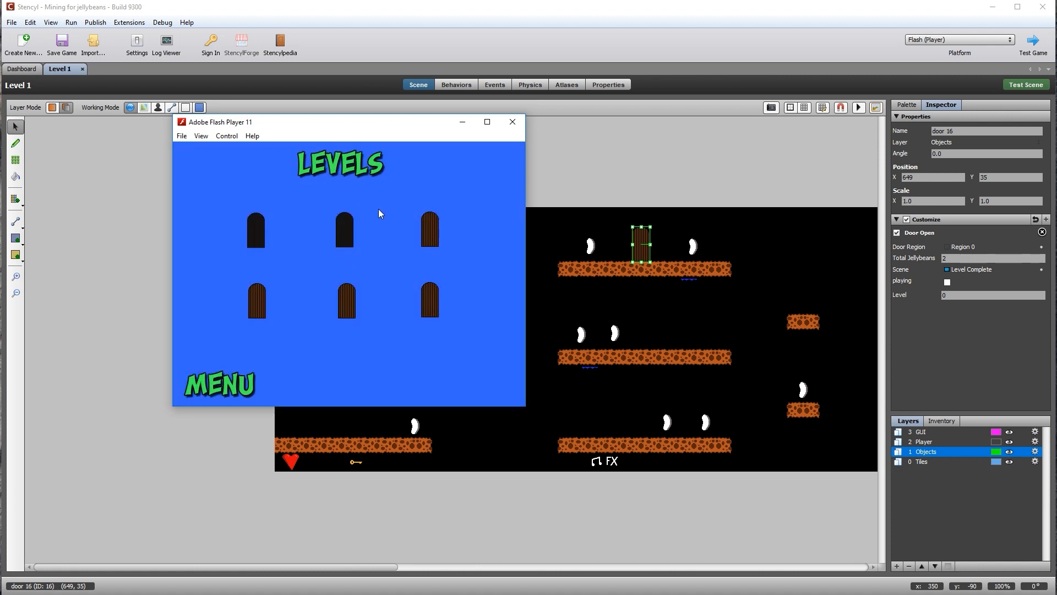
pyautogui.click(346, 234)
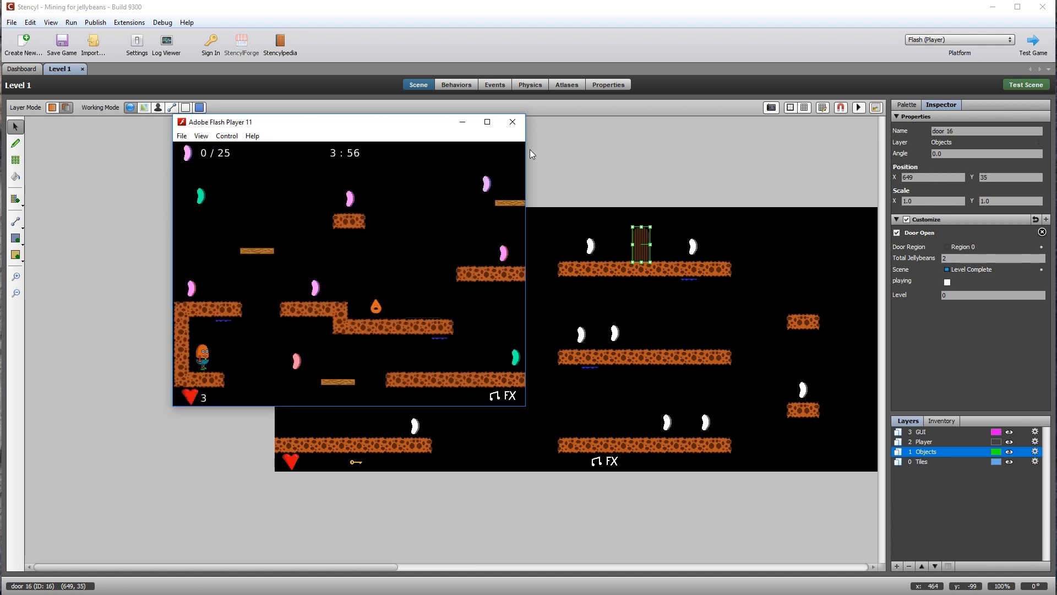
pyautogui.click(512, 121)
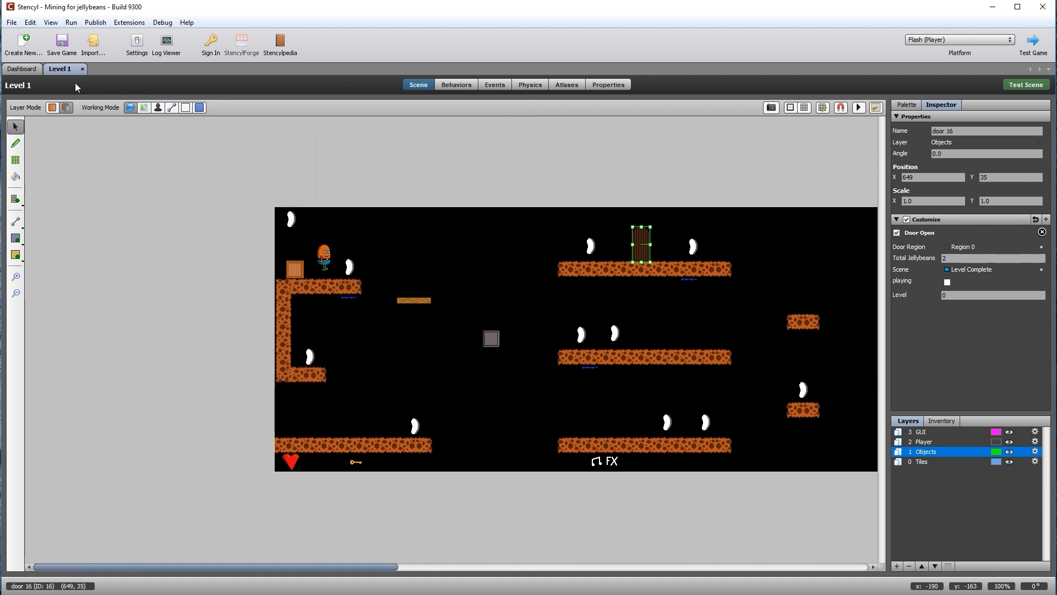
# Close the Level 1 scene and open the Level Complete scene from the scene list
pyautogui.click(22, 69)
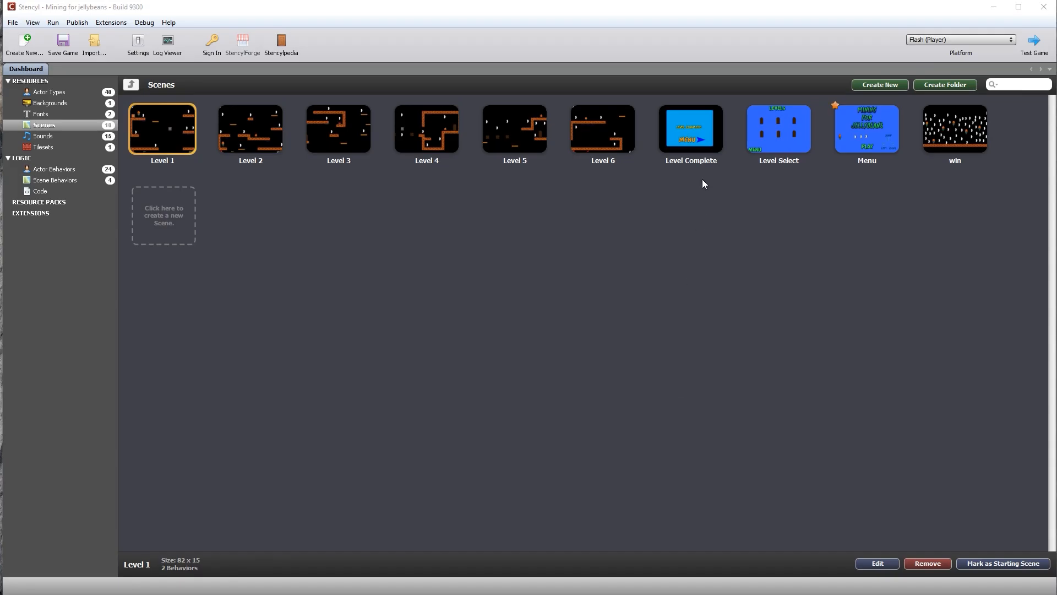
pyautogui.doubleClick(690, 141)
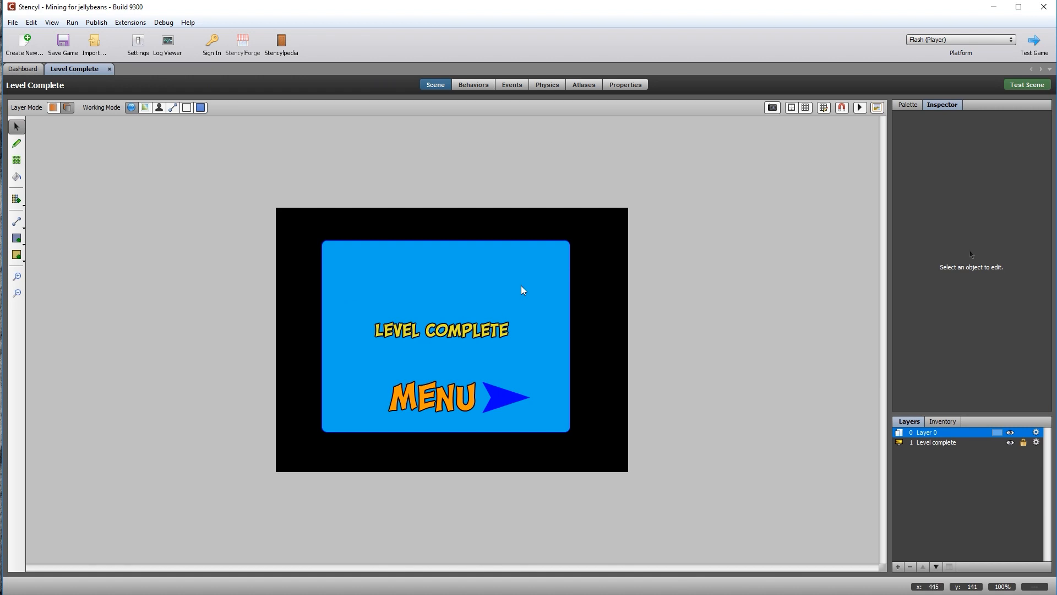
# Switch to File Explorer, view the contents of the achievement resources folder in Downloads, and minimize the window
pyautogui.click(257, 594)
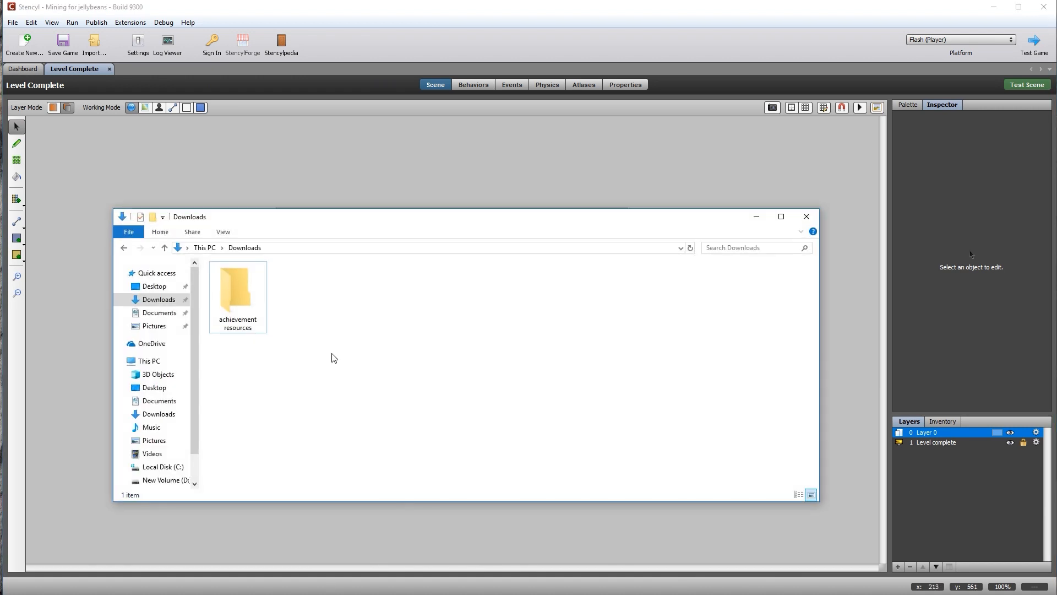
pyautogui.click(235, 301)
pyautogui.doubleClick(235, 302)
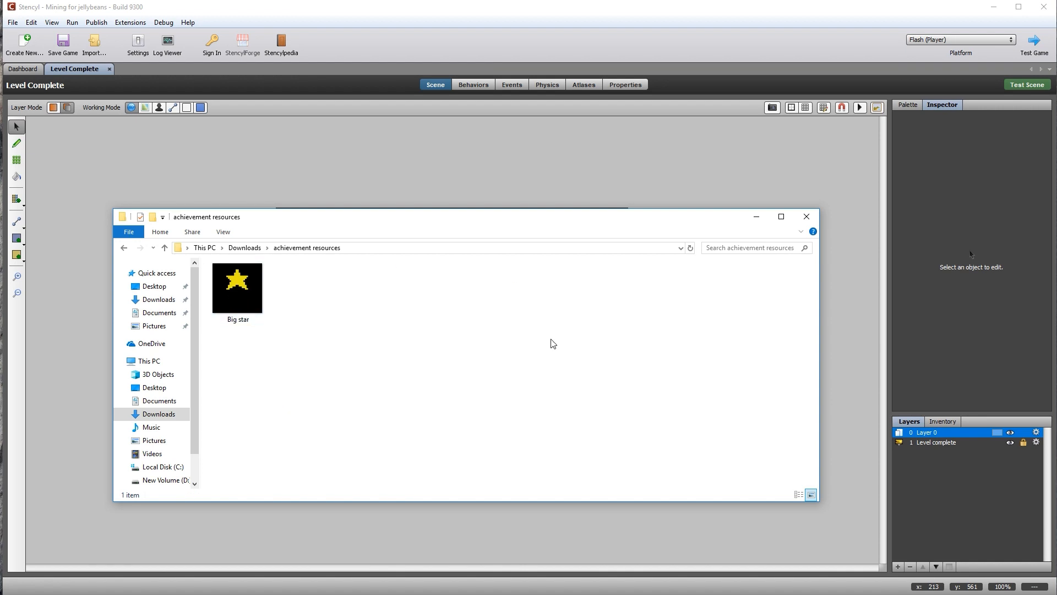
pyautogui.click(756, 216)
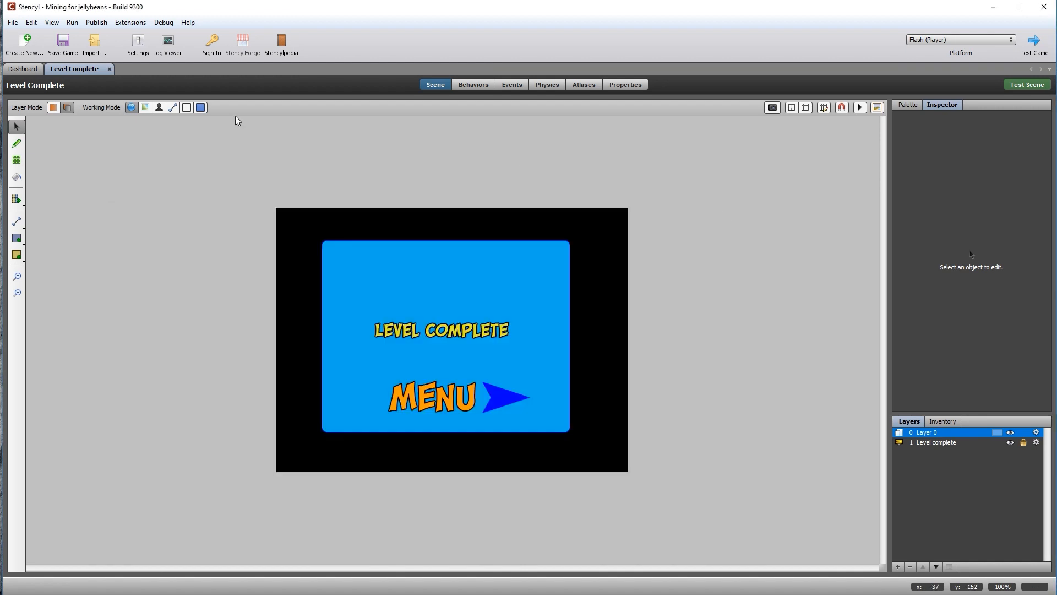
# Create a new actor type named big star
pyautogui.click(22, 70)
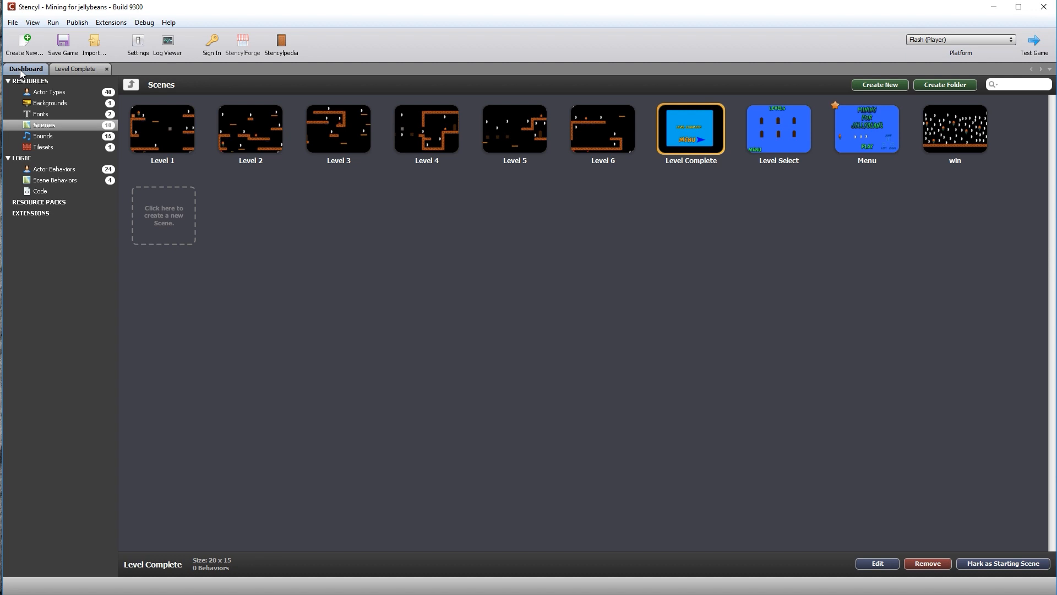
pyautogui.click(47, 92)
pyautogui.click(449, 361)
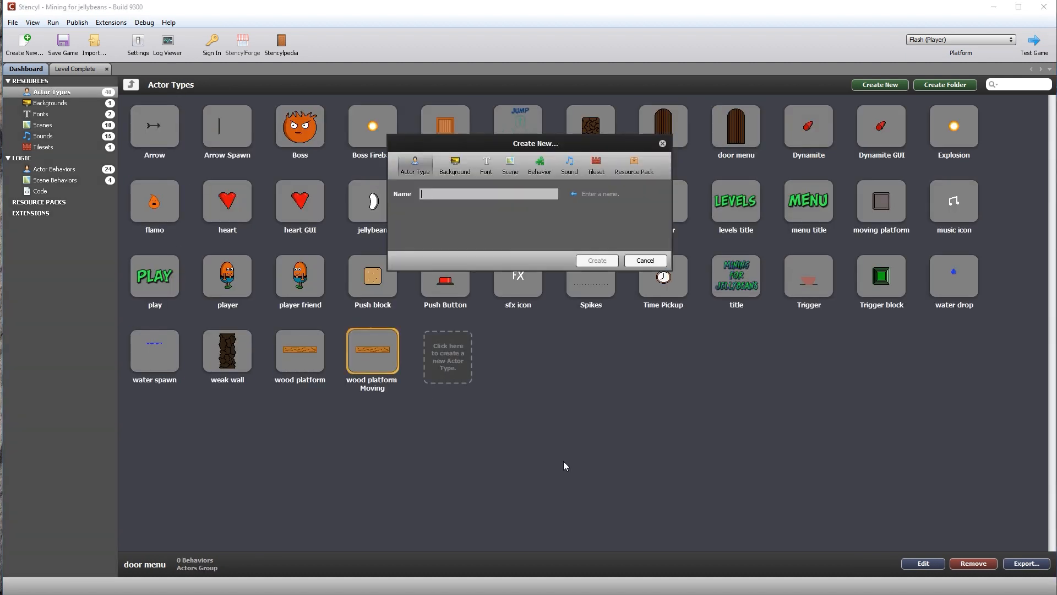
pyautogui.write('big star')
pyautogui.press('Return')
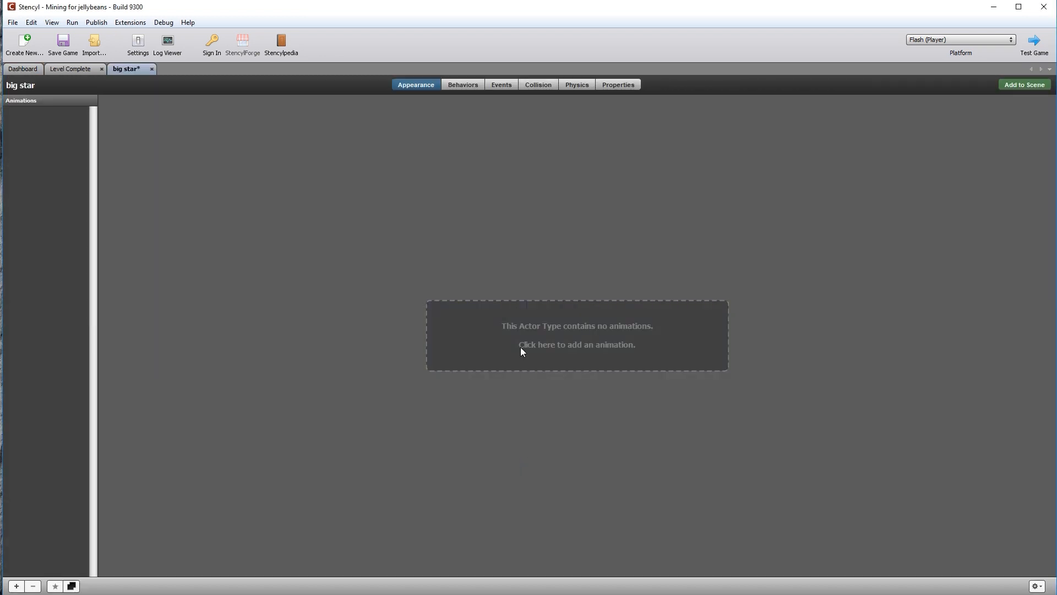
# Add a non-looping animation to the big star actor and import the Big star image at 1x scale as its frame
pyautogui.click(523, 351)
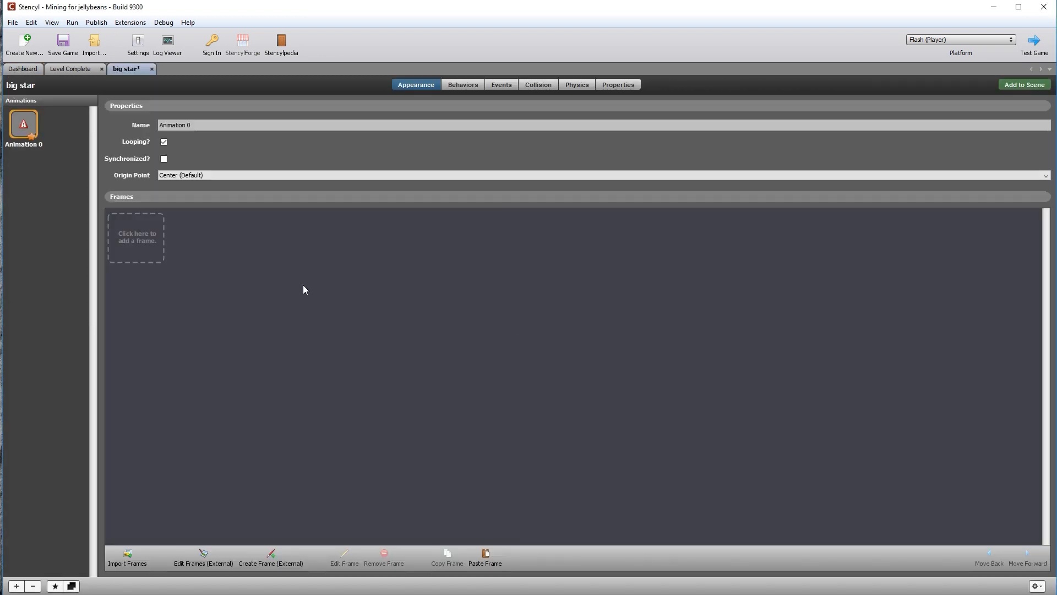
pyautogui.click(141, 243)
pyautogui.click(348, 187)
pyautogui.click(216, 192)
pyautogui.click(190, 164)
pyautogui.doubleClick(186, 133)
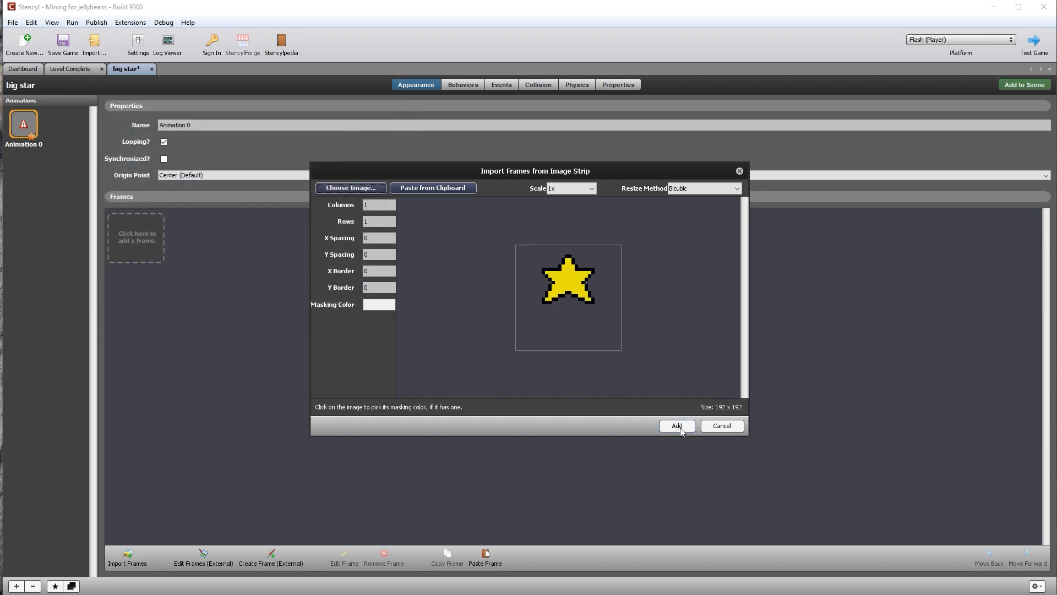
pyautogui.click(677, 426)
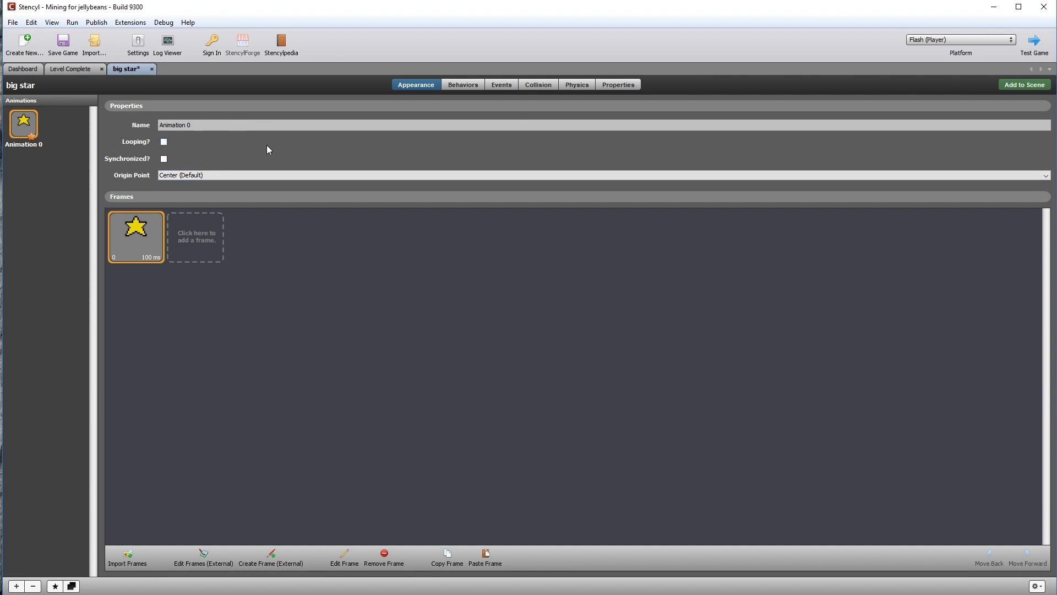
# Delete the big star's collision box, set its physics to Cannot Move, and save the game
pyautogui.click(547, 87)
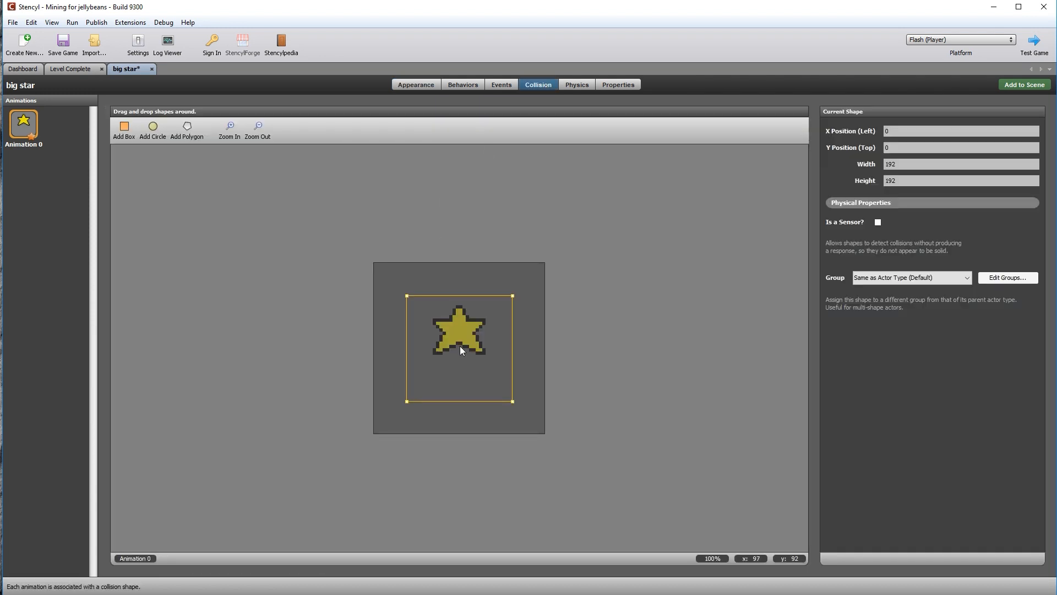
pyautogui.press('Delete')
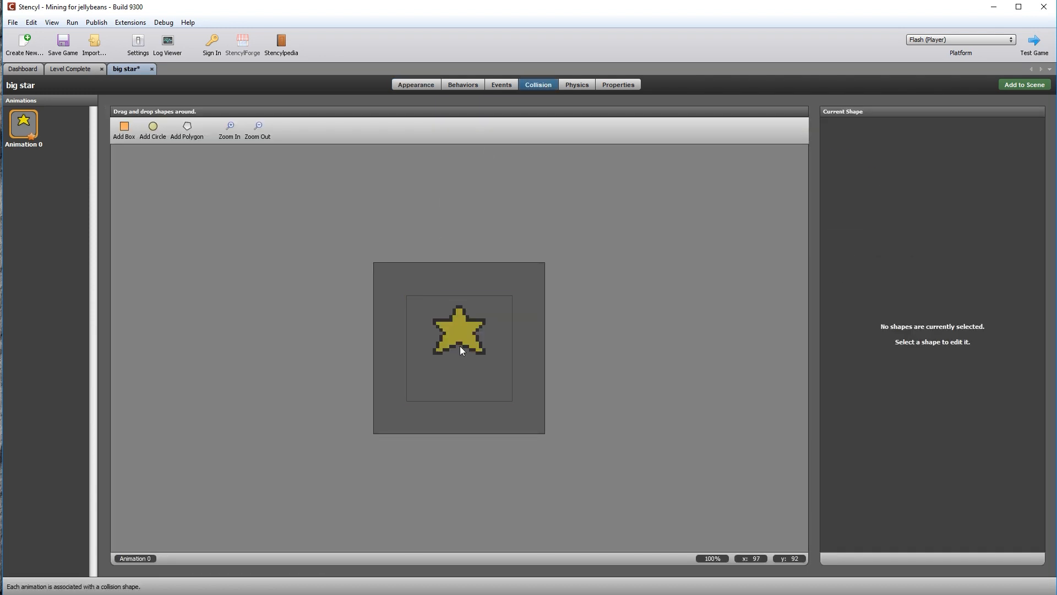
pyautogui.click(582, 85)
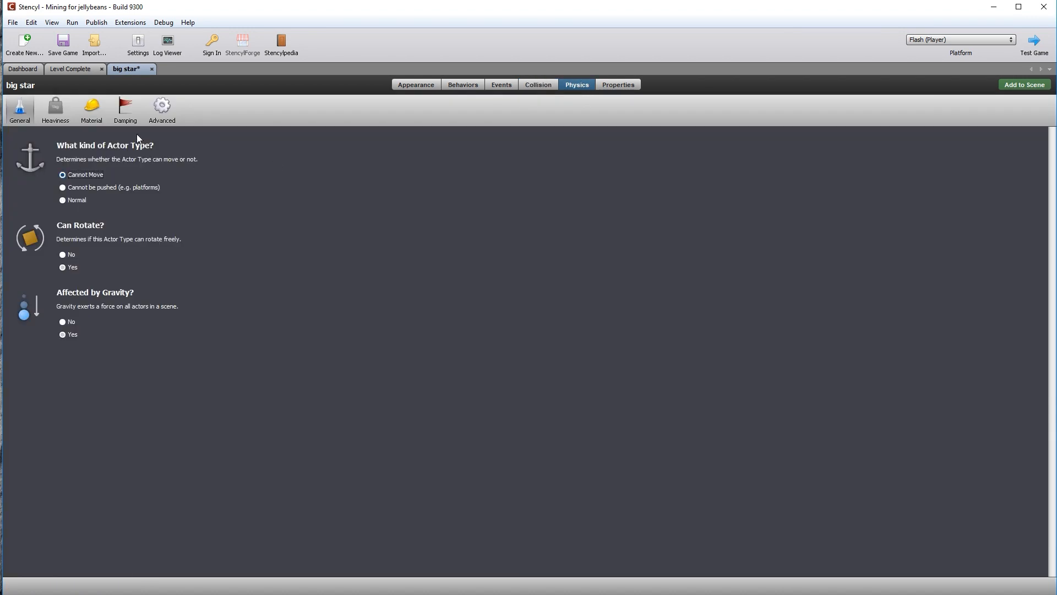
pyautogui.hotkey('ctrl', 's')
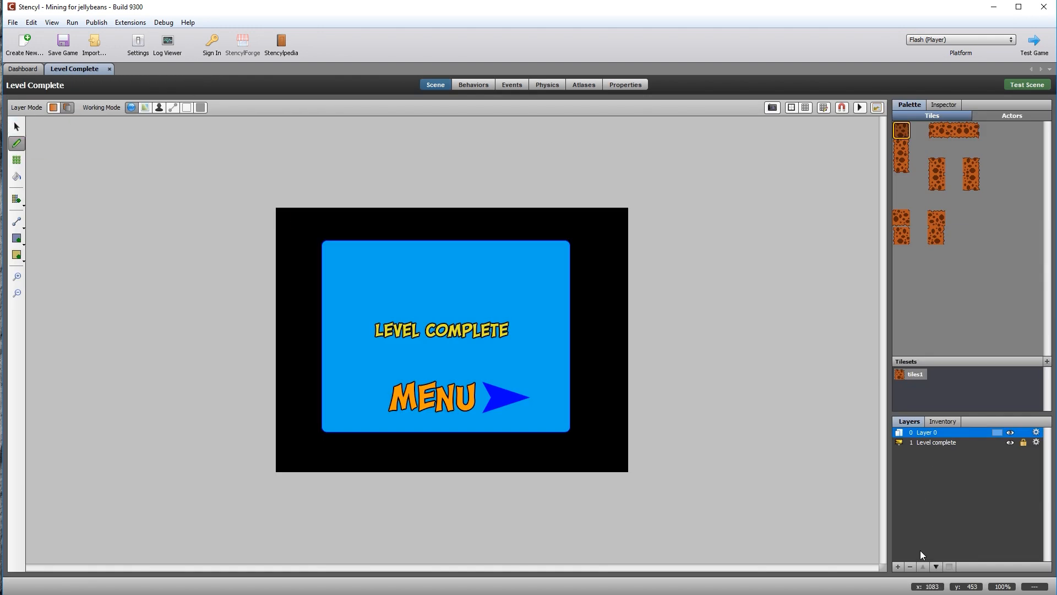
# Rename Layer 0 of the Level Complete scene to stars
pyautogui.doubleClick(933, 434)
pyautogui.write('stars')
pyautogui.press('Return')
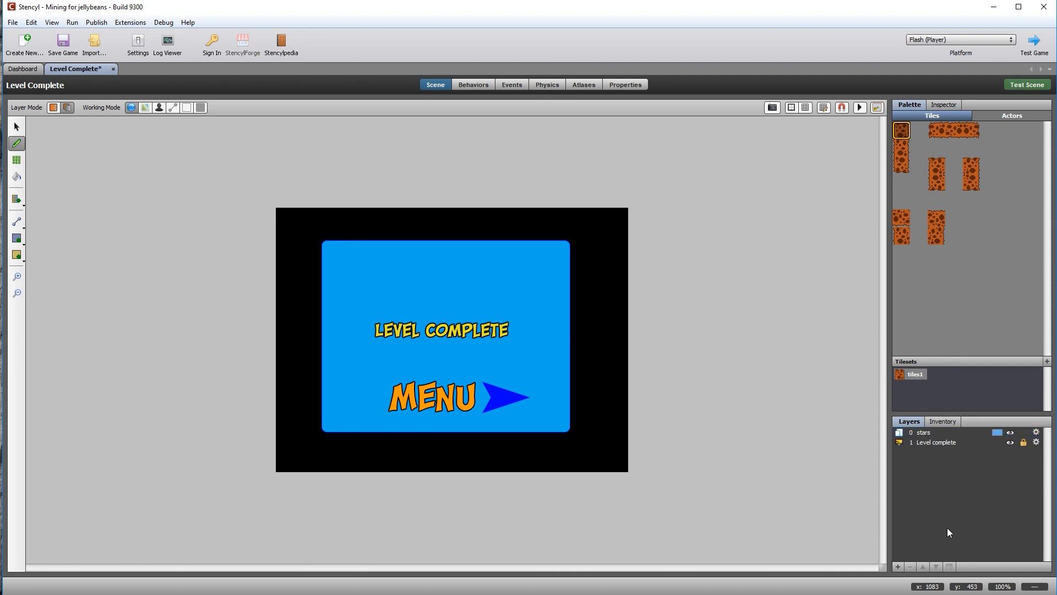
# Place three big star actors in a row above the Level Complete text on the stars layer
pyautogui.click(1015, 115)
pyautogui.click(931, 436)
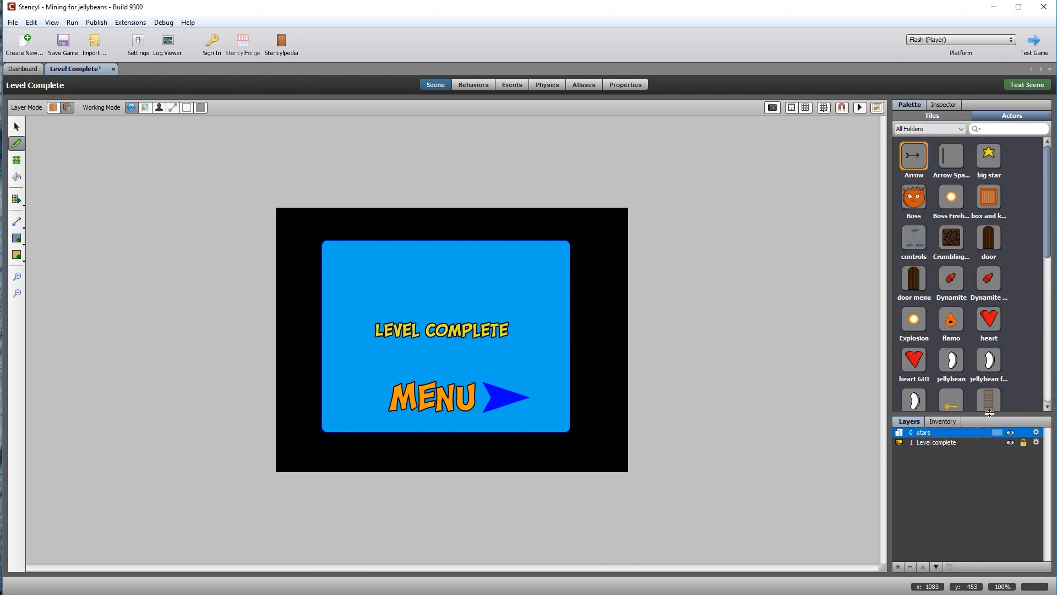
pyautogui.click(993, 154)
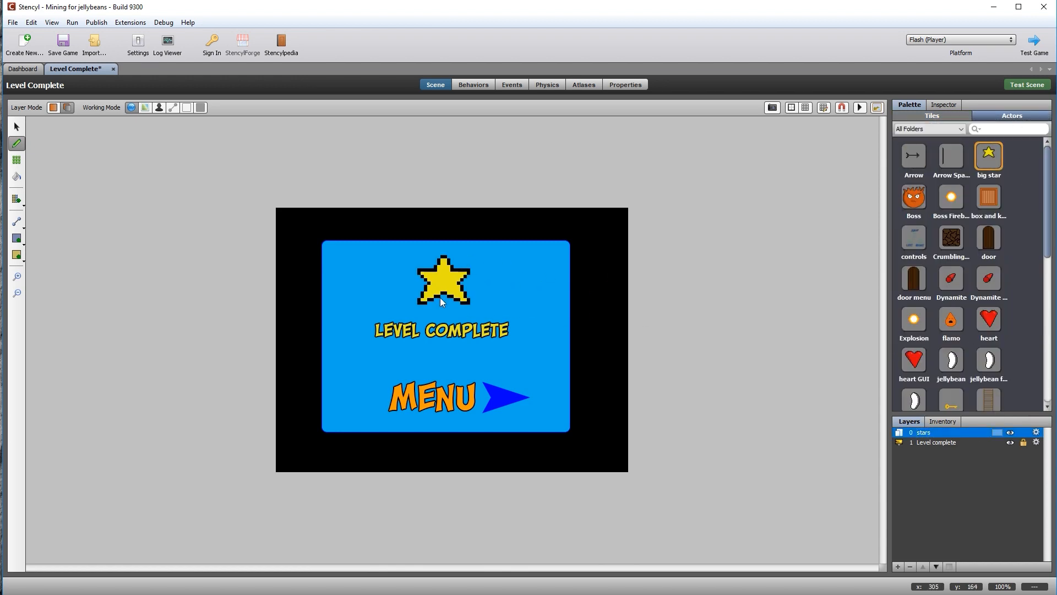
pyautogui.click(376, 297)
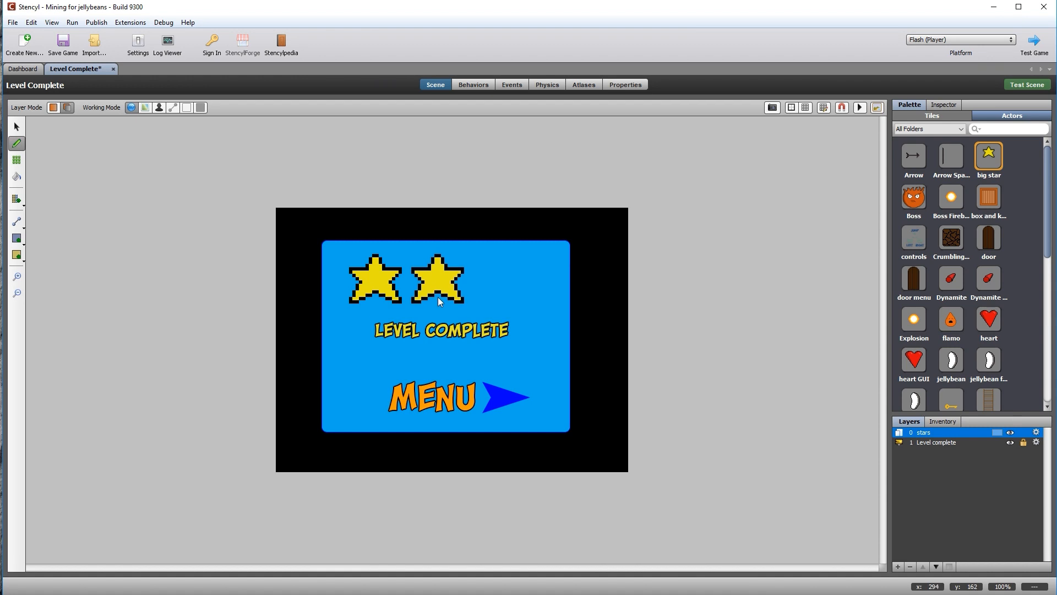
pyautogui.click(438, 297)
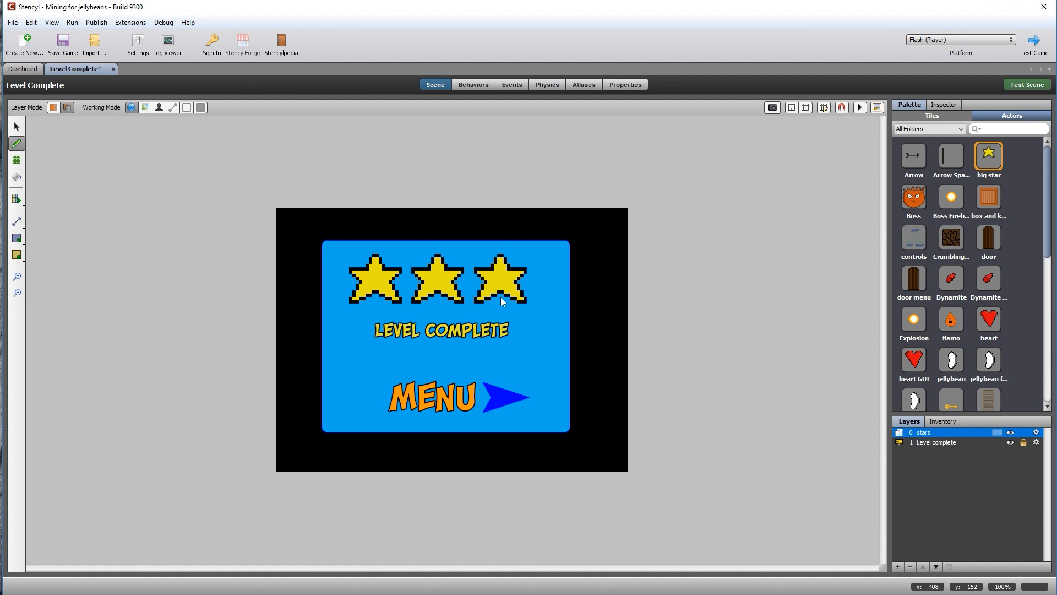
pyautogui.click(500, 298)
pyautogui.click(13, 128)
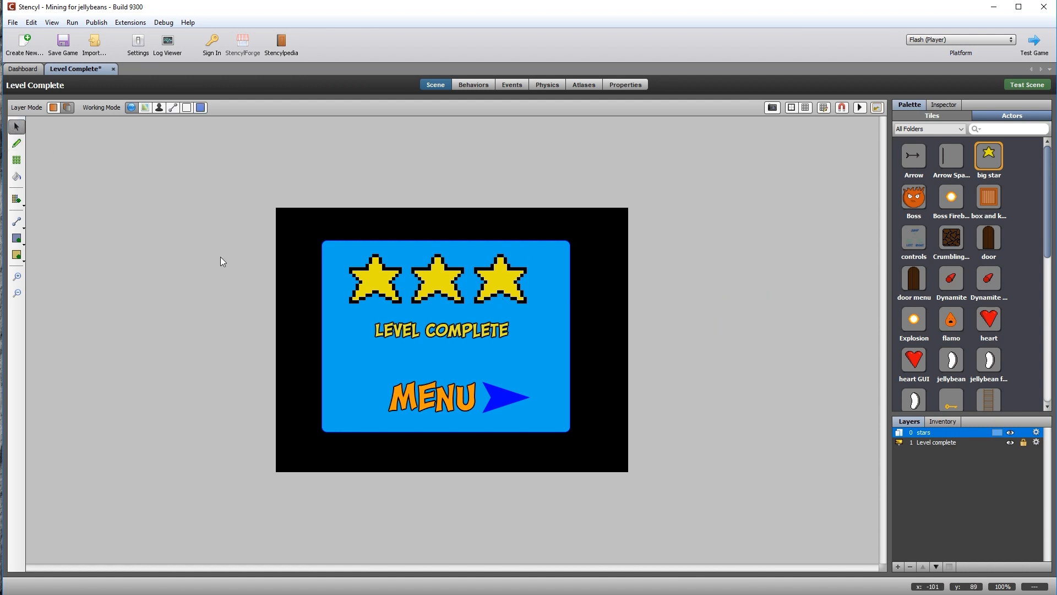
# Move all three stars together slightly to the right so they sit centred above the Level Complete text
pyautogui.moveTo(303, 247); pyautogui.dragTo(599, 321)
pyautogui.moveTo(437, 281); pyautogui.dragTo(446, 281)
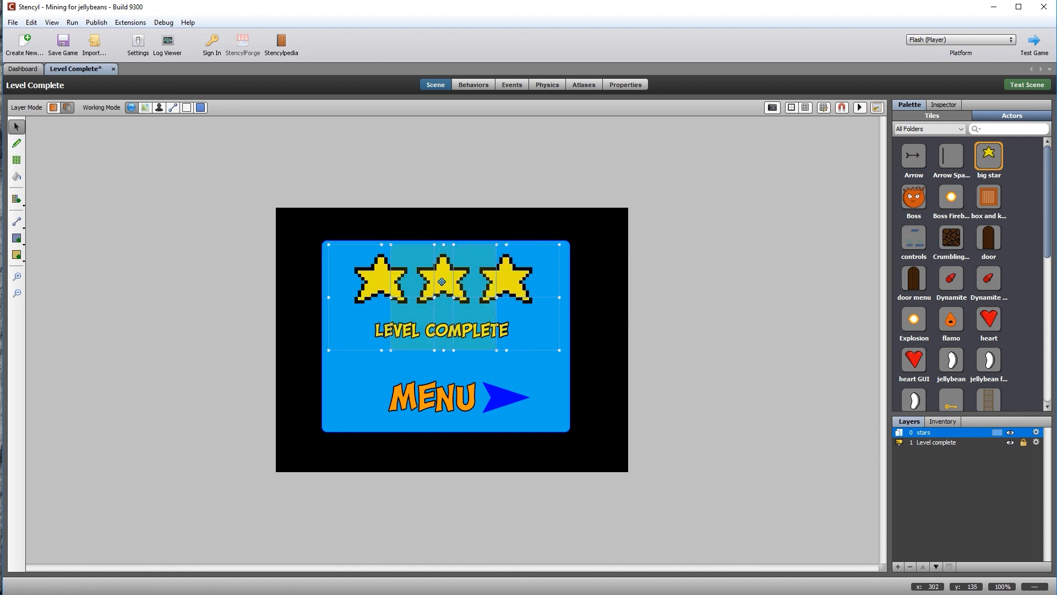
pyautogui.click(644, 287)
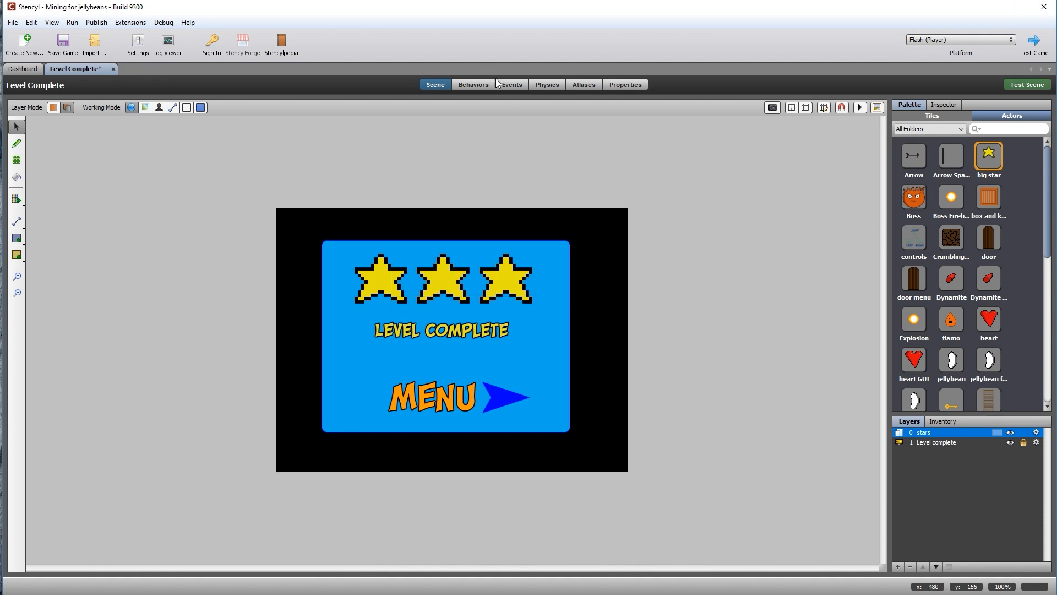
# Add a Created event to the Level Complete scene's events
pyautogui.click(516, 87)
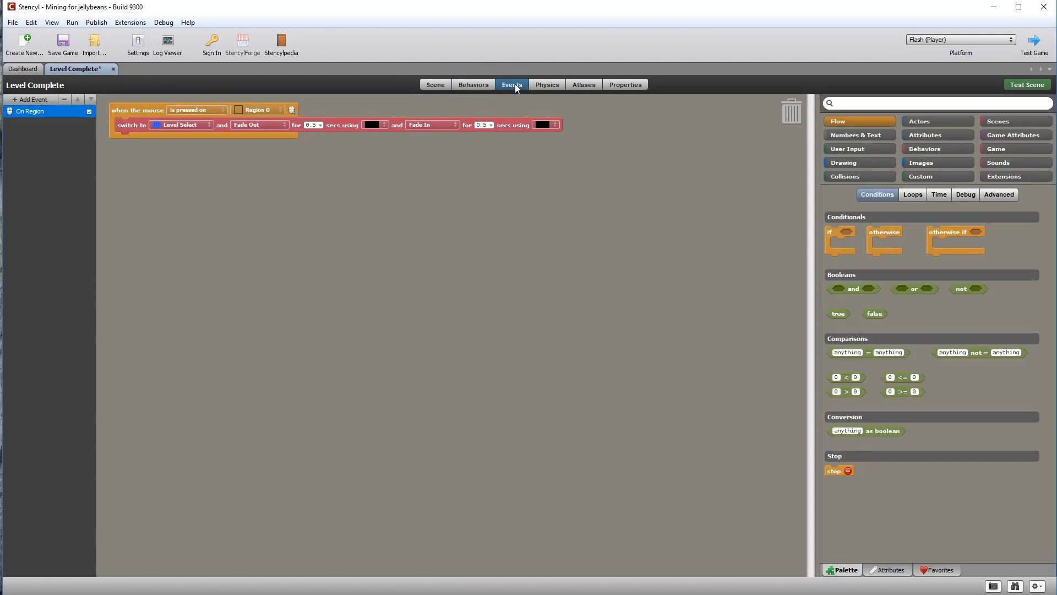
pyautogui.click(31, 99)
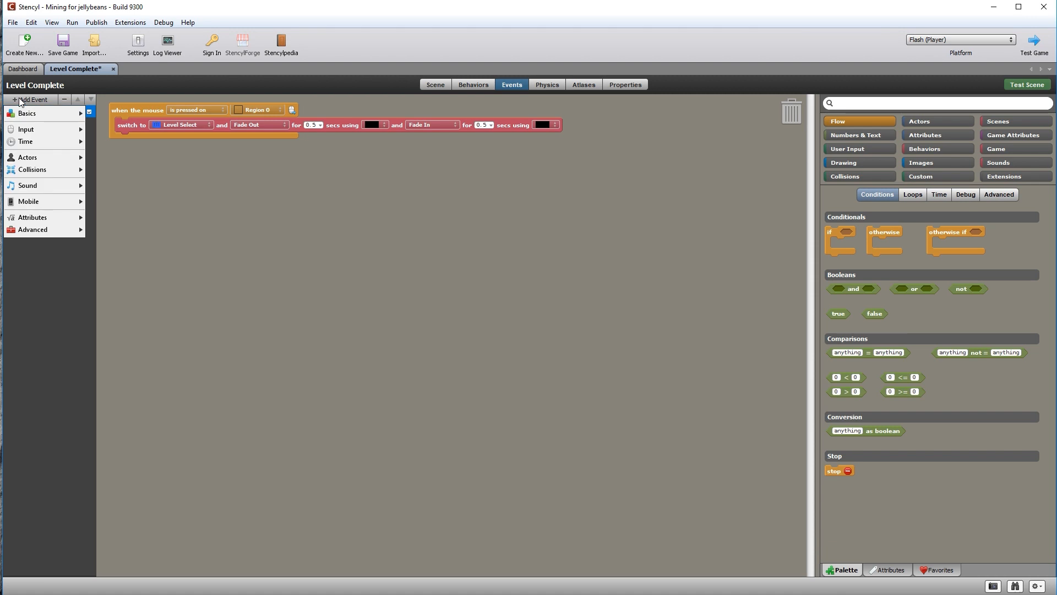
pyautogui.moveTo(27, 113)
pyautogui.click(117, 133)
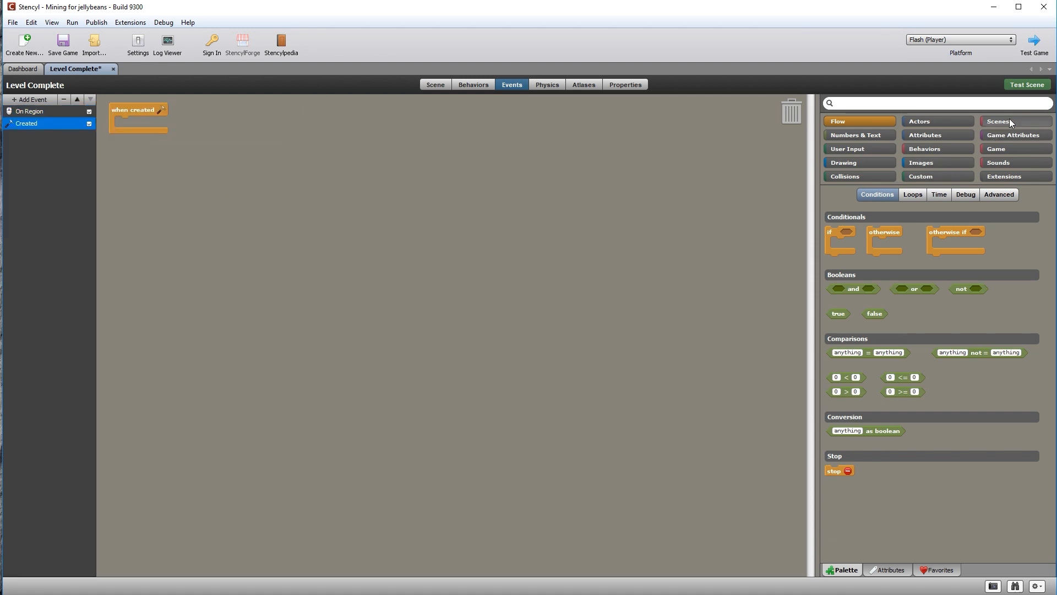
# Place an actor fade tween block inside the when created event and set it to fade out
pyautogui.click(943, 121)
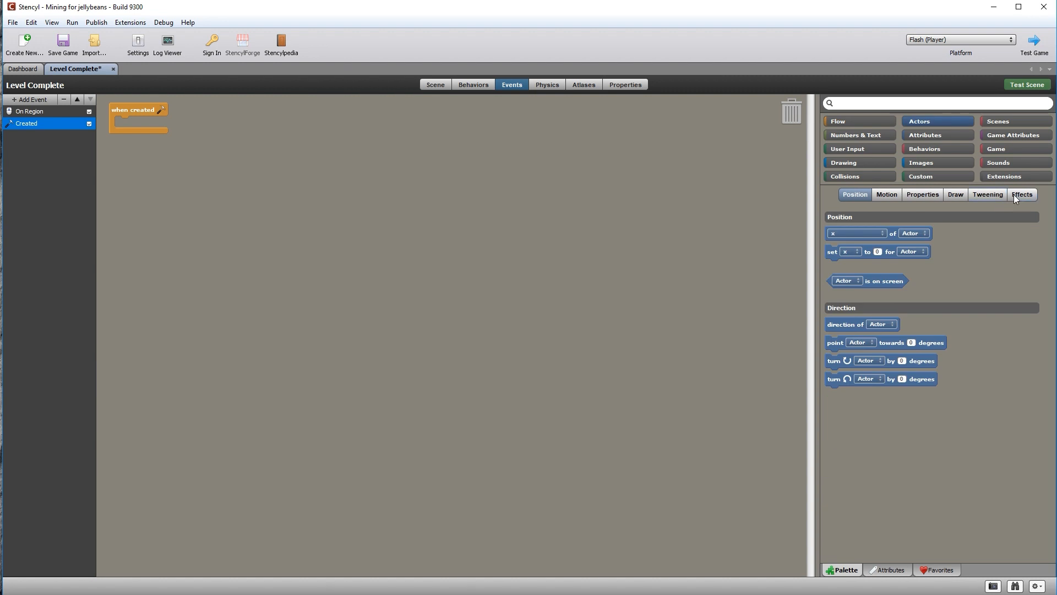
pyautogui.click(989, 194)
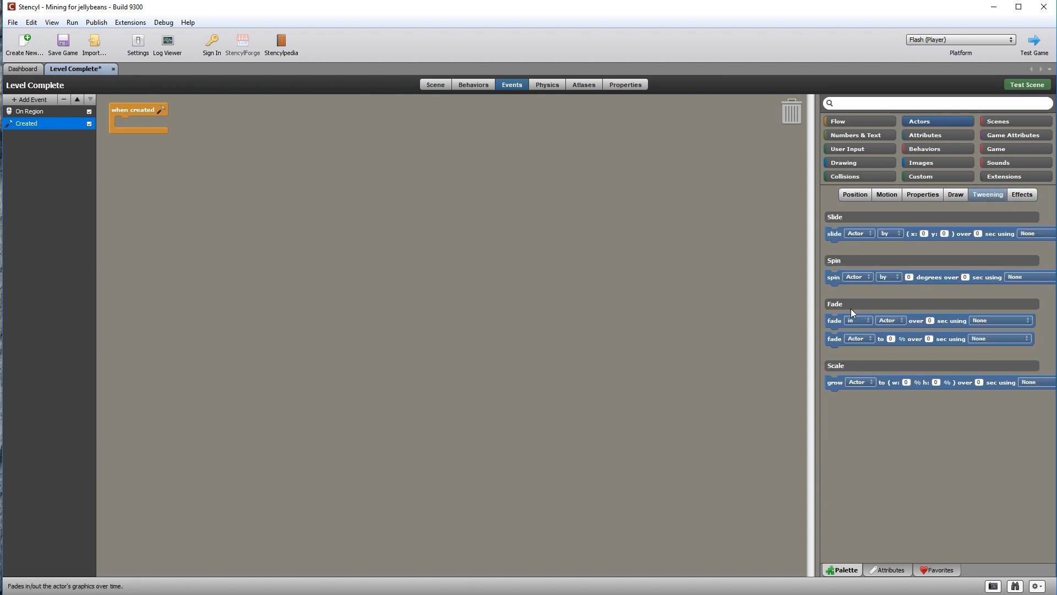
pyautogui.moveTo(835, 321); pyautogui.dragTo(139, 128)
pyautogui.click(154, 124)
pyautogui.click(154, 136)
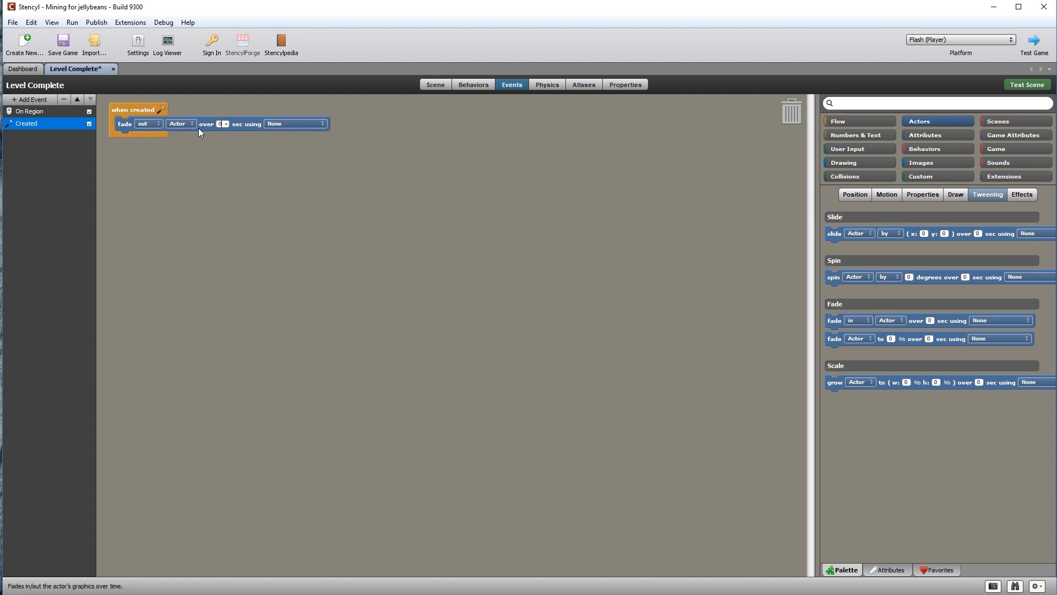
# Duplicate the fade out block twice and stack all three copies inside the when created event
pyautogui.moveTo(204, 122); pyautogui.dragTo(214, 155)
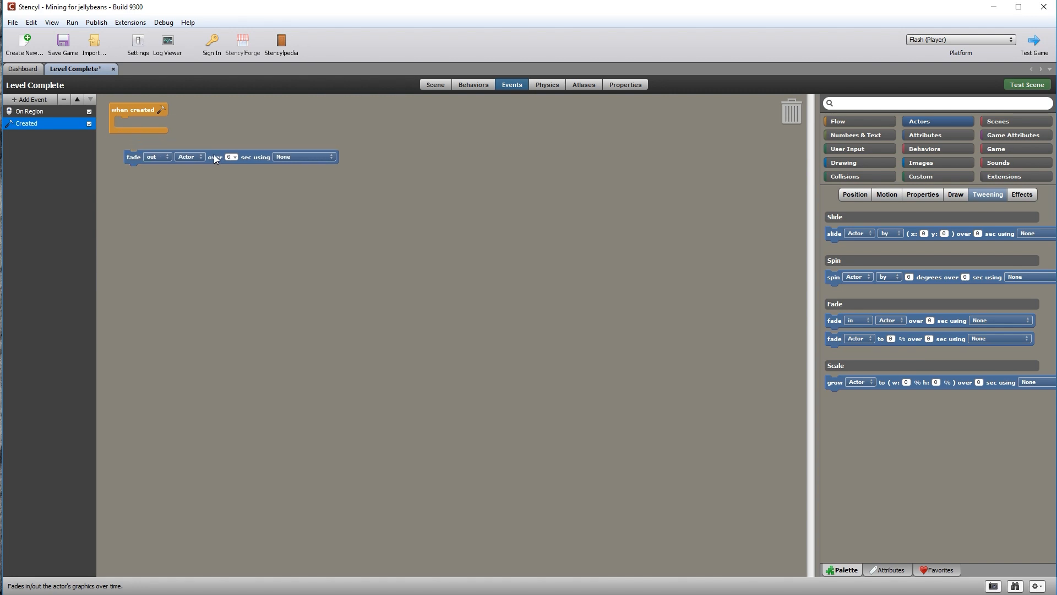
pyautogui.rightClick(213, 155)
pyautogui.click(273, 292)
pyautogui.rightClick(240, 186)
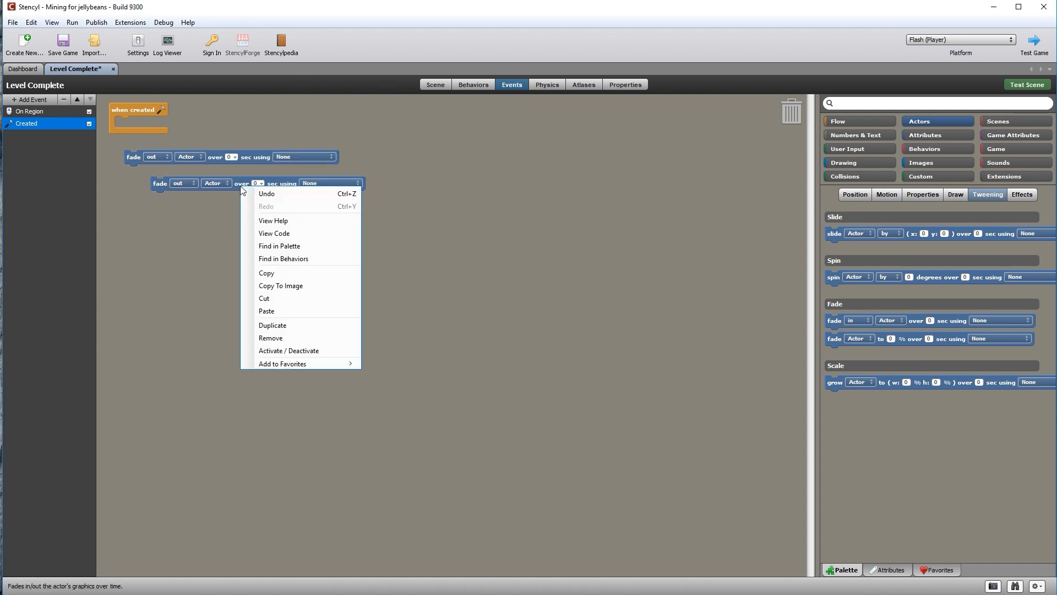
pyautogui.click(300, 324)
pyautogui.moveTo(163, 179); pyautogui.dragTo(135, 167)
pyautogui.moveTo(183, 214); pyautogui.dragTo(125, 127)
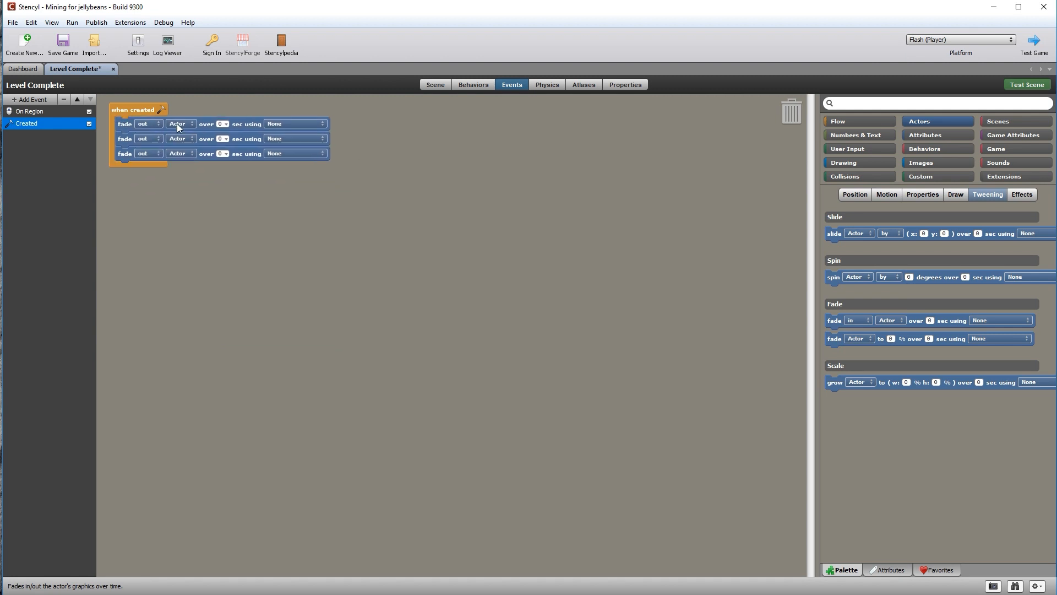
# Assign big star 1, big star 2 and big star 3 from the scene to the three fade out blocks in order
pyautogui.click(172, 124)
pyautogui.click(200, 135)
pyautogui.click(424, 245)
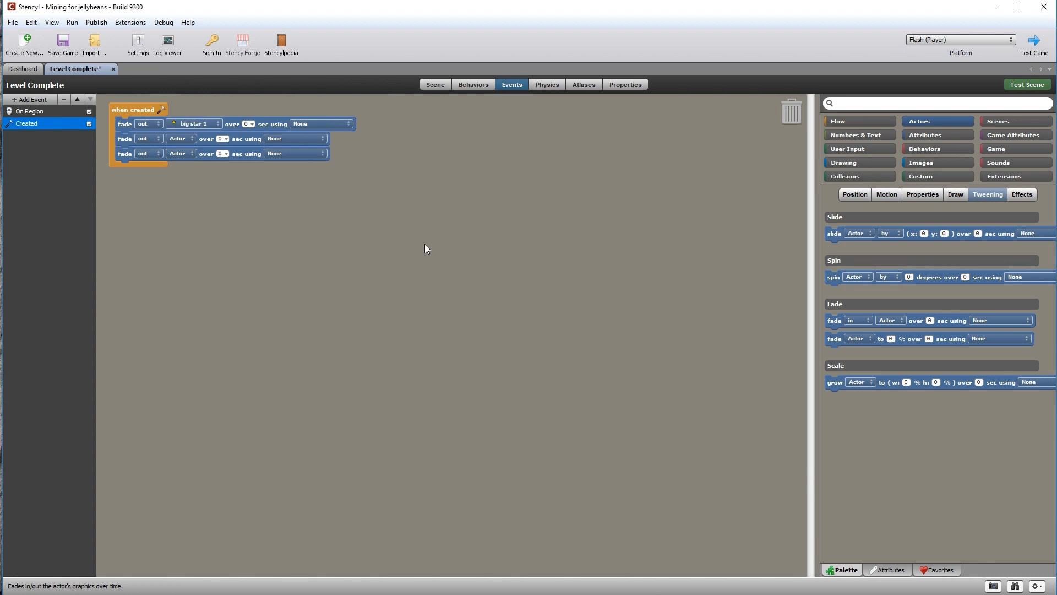
pyautogui.click(182, 141)
pyautogui.click(201, 150)
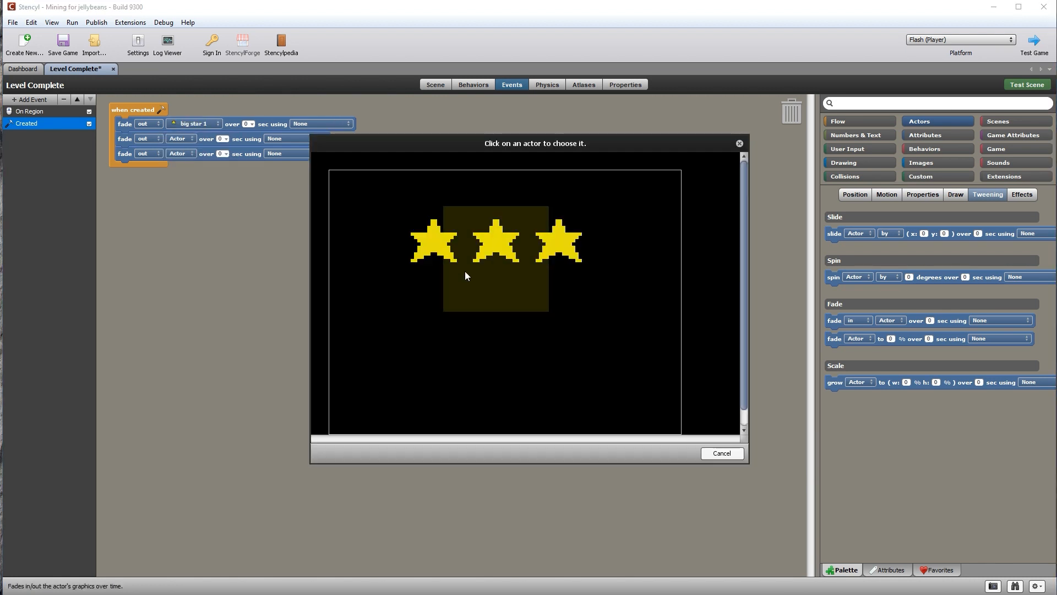
pyautogui.click(488, 243)
pyautogui.click(190, 154)
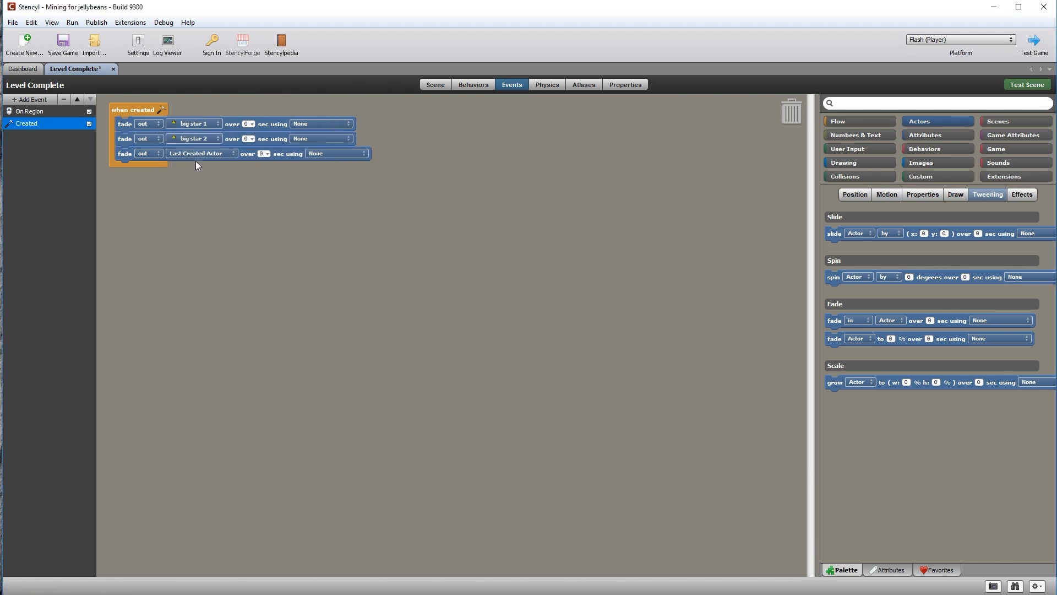
pyautogui.click(199, 165)
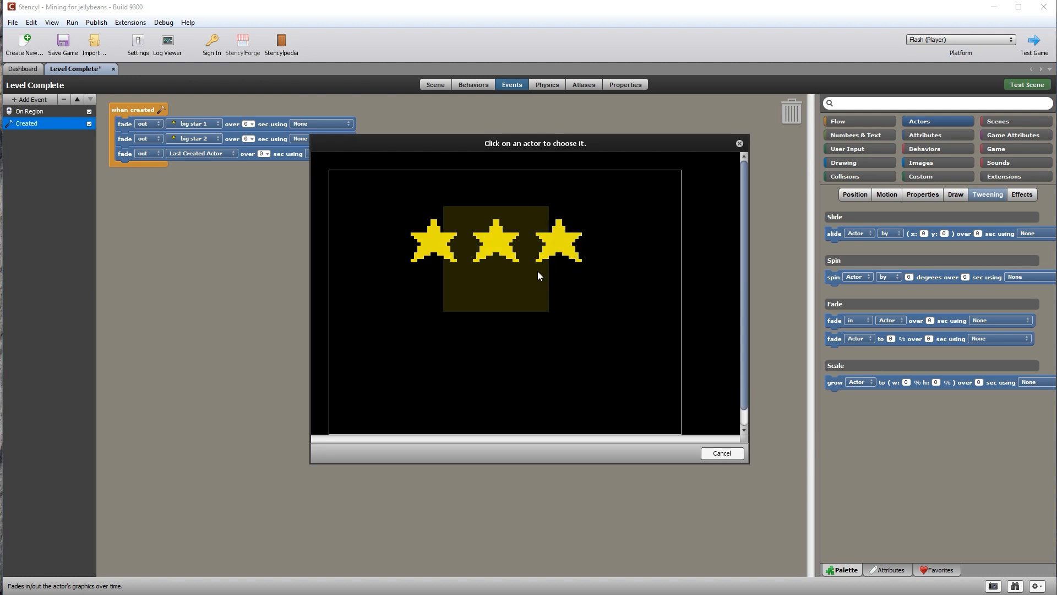
pyautogui.click(559, 253)
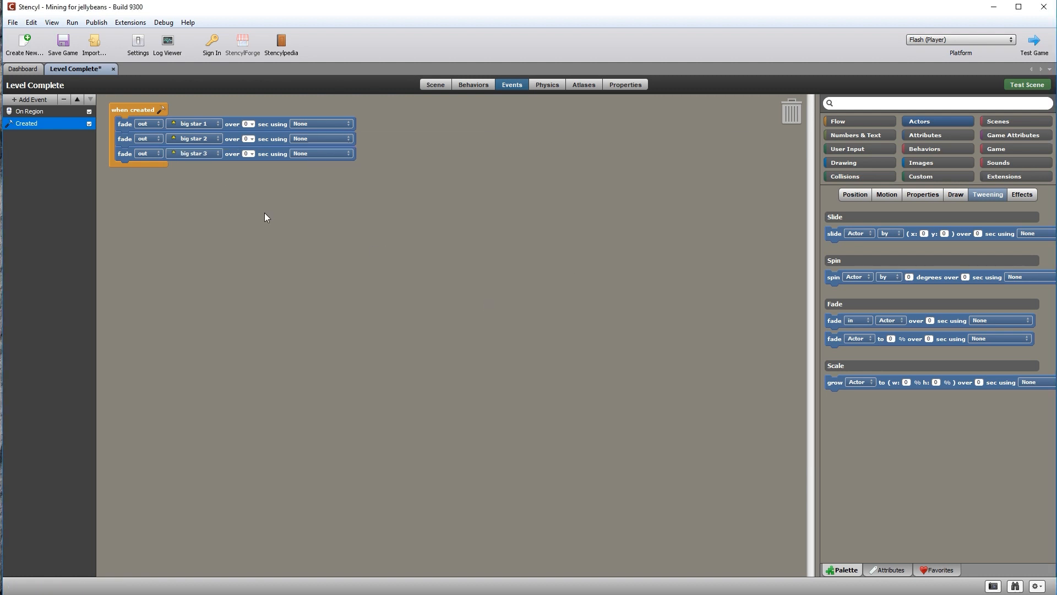
# Close the Level Complete scene and open the Created event of the GUI scene behavior
pyautogui.click(434, 85)
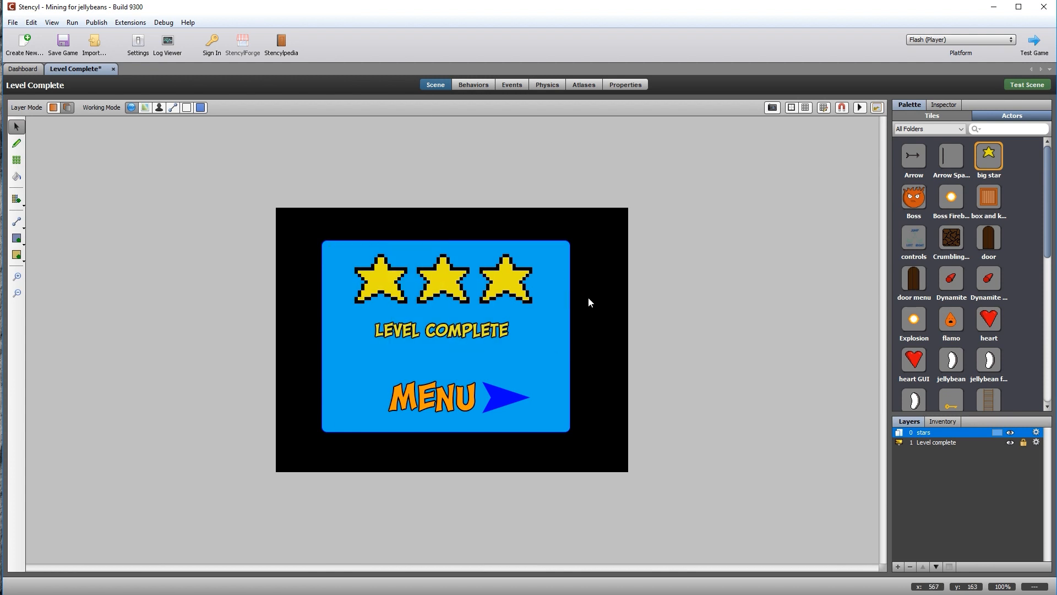
pyautogui.hotkey('ctrl', 'w')
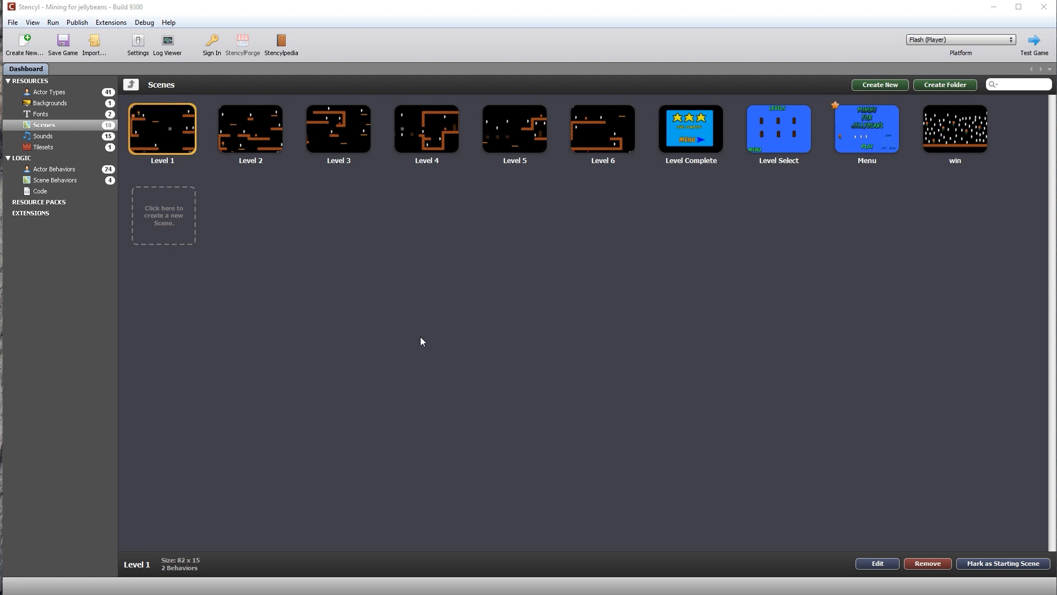
pyautogui.click(57, 181)
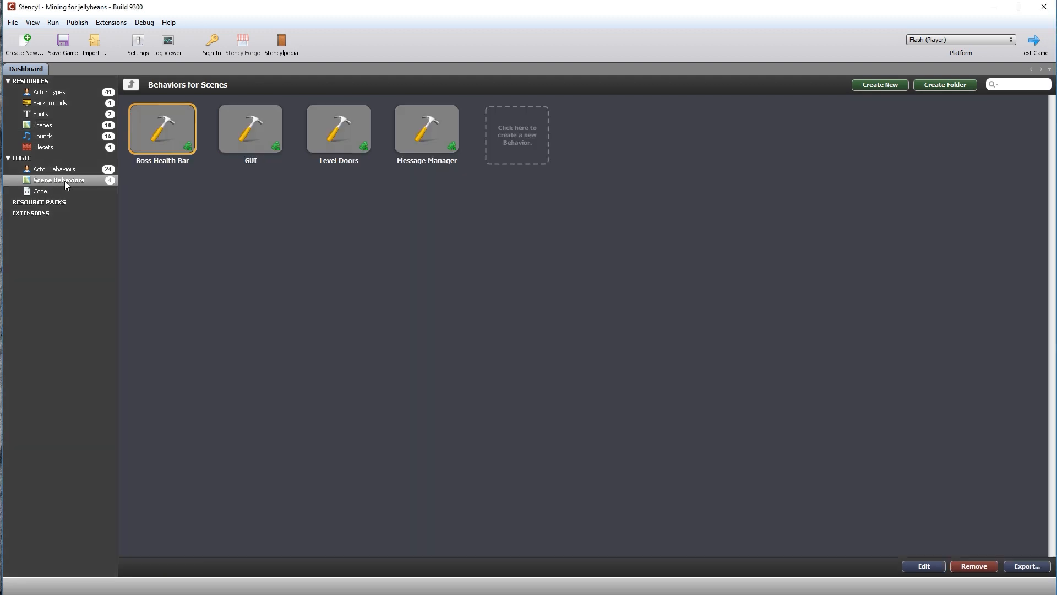
pyautogui.doubleClick(256, 133)
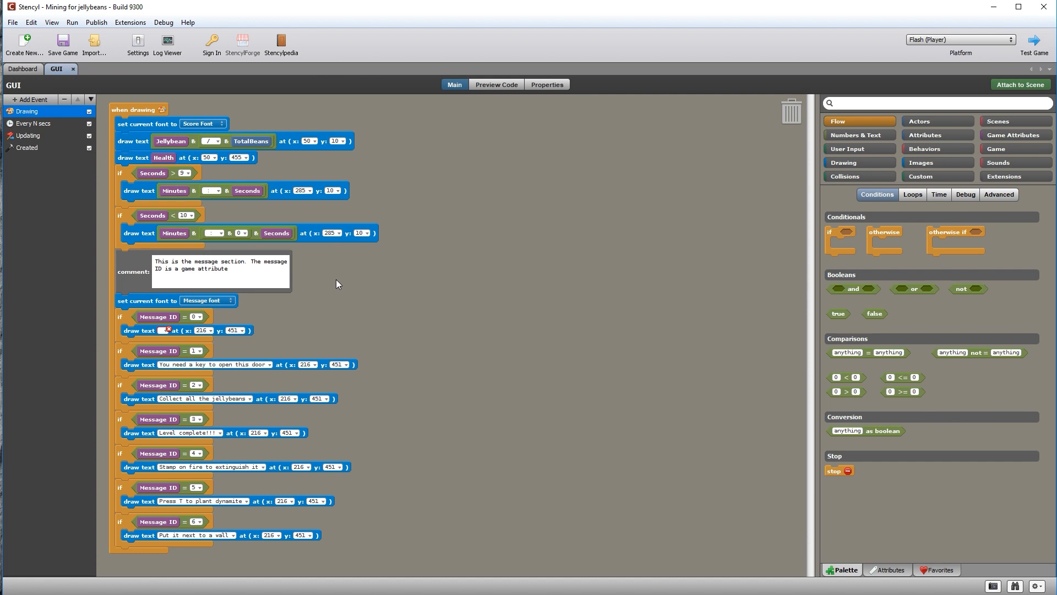
pyautogui.click(26, 149)
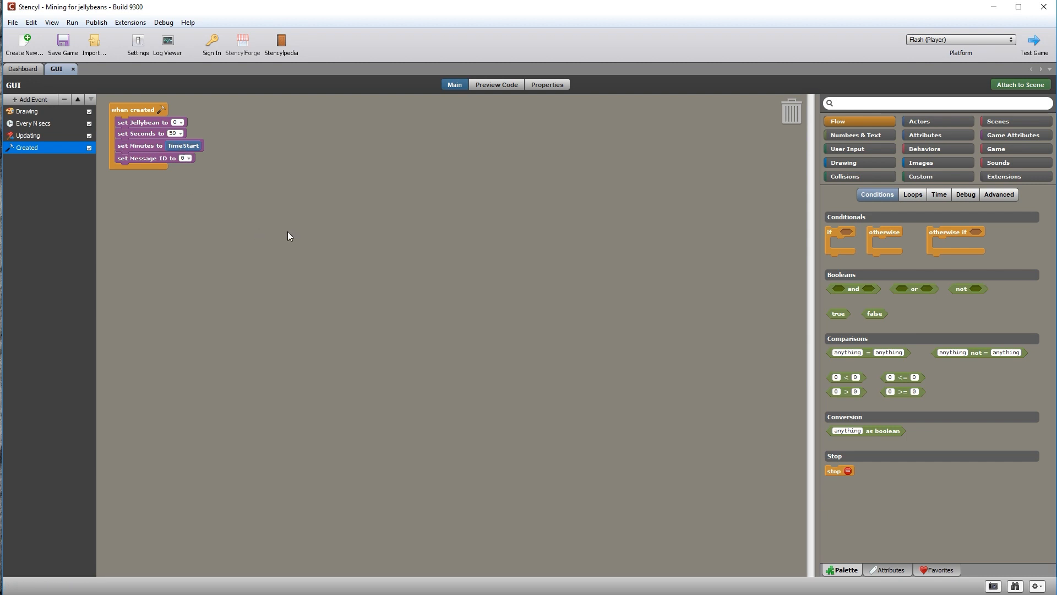
# Create a Number attribute named TotalTime in the GUI behavior
pyautogui.click(959, 135)
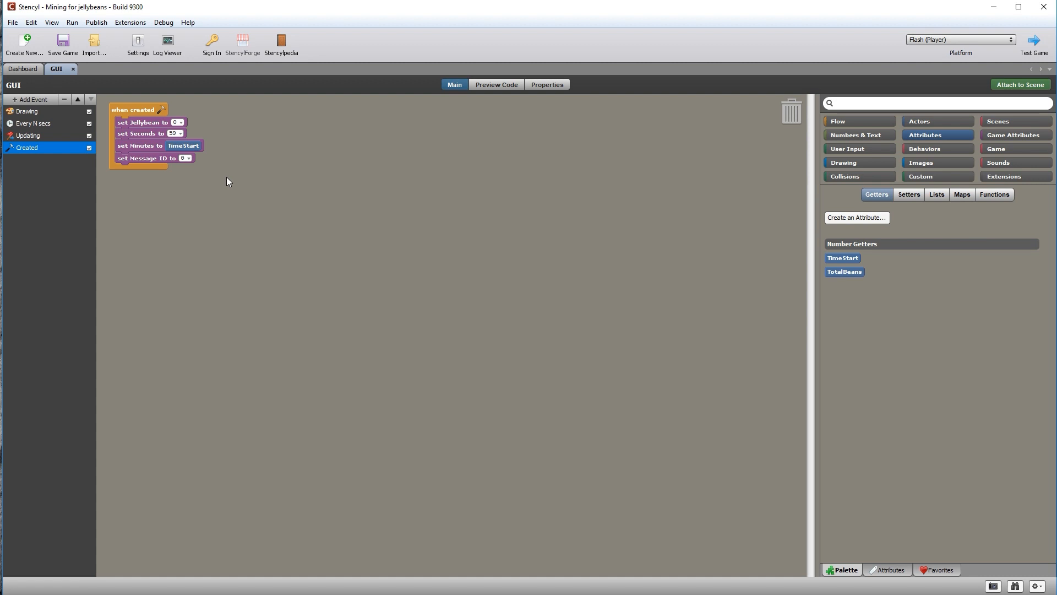
pyautogui.click(858, 218)
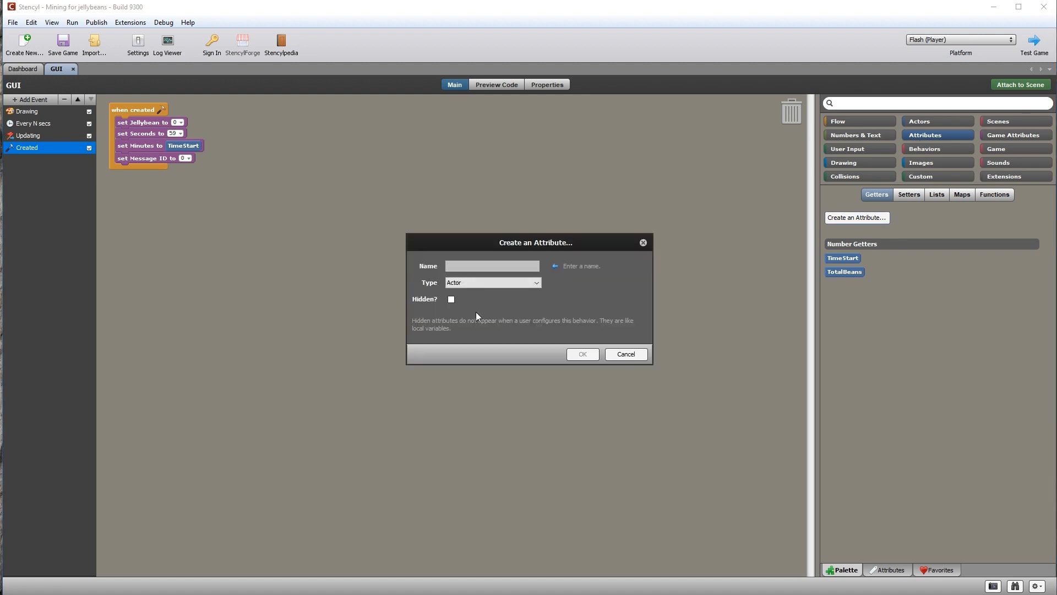
pyautogui.click(515, 284)
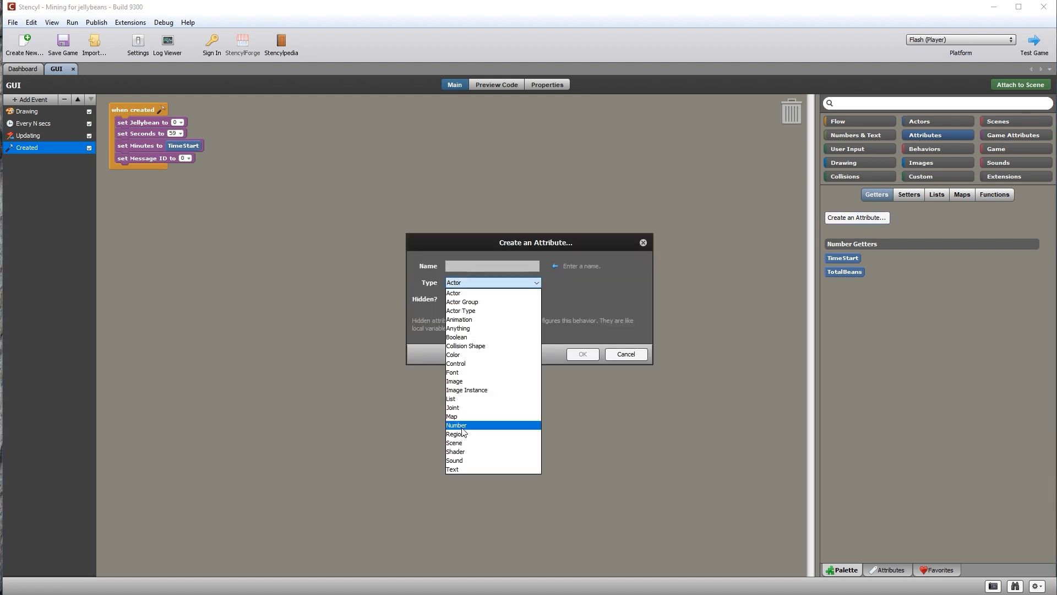
pyautogui.click(461, 427)
pyautogui.write('TotalTime')
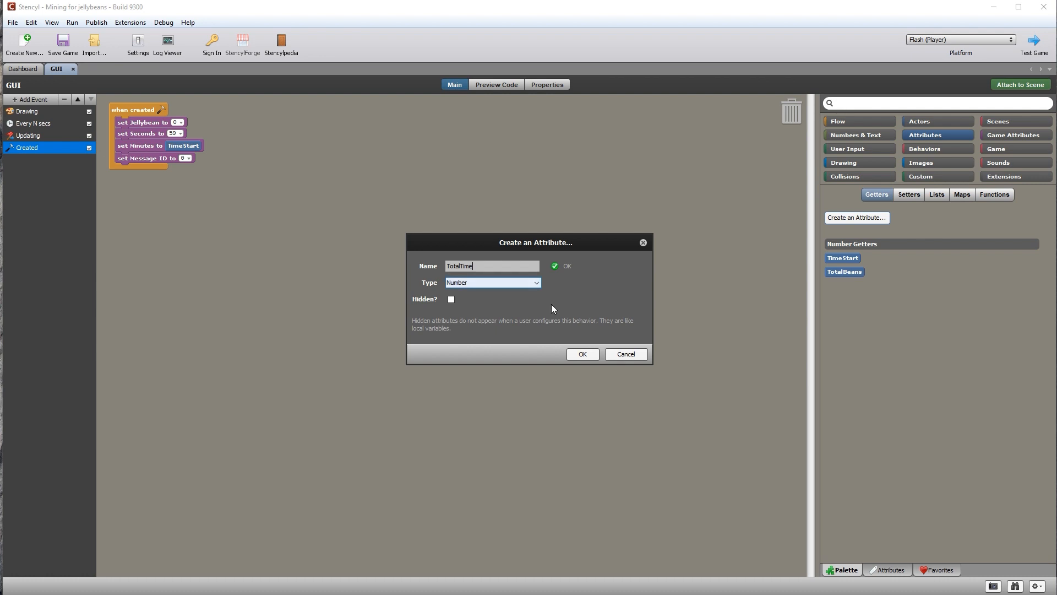
pyautogui.click(585, 355)
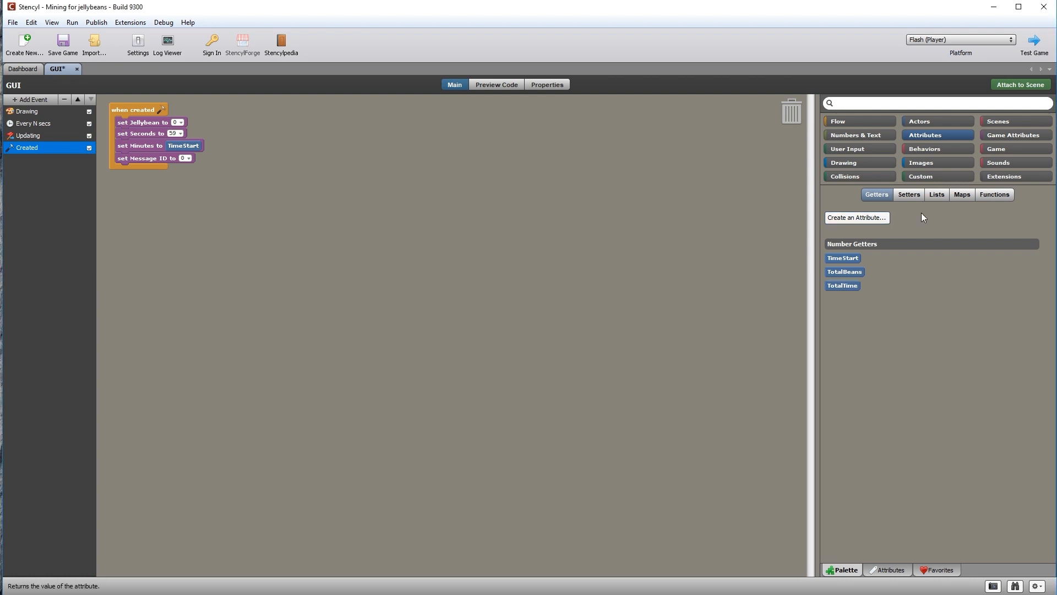
# Add a set TotalTime block at the end of the when created event and build a separate TimeStart × 60 expression
pyautogui.click(911, 195)
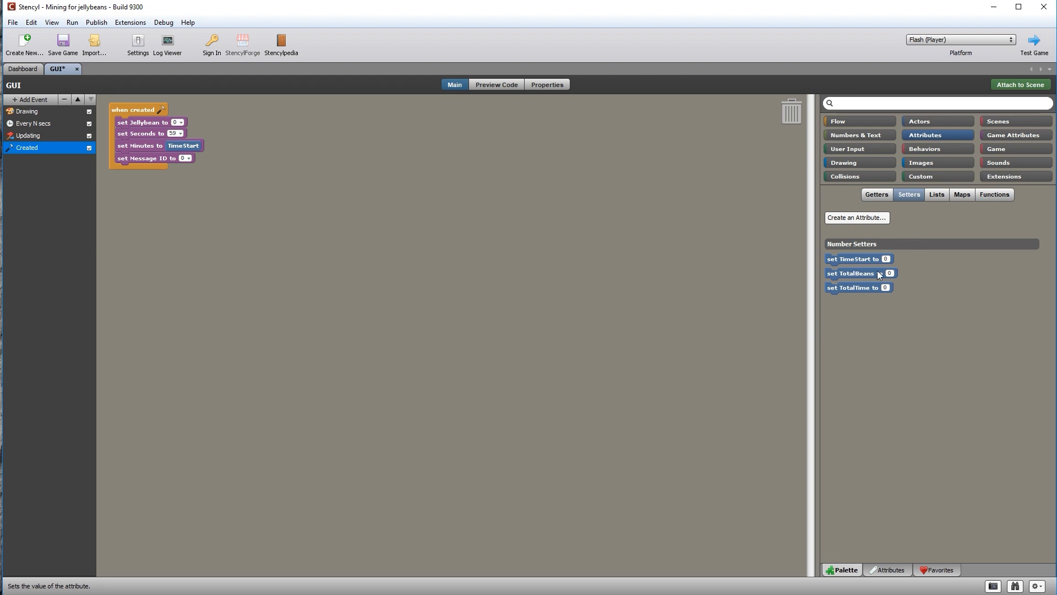
pyautogui.moveTo(851, 288); pyautogui.dragTo(154, 170)
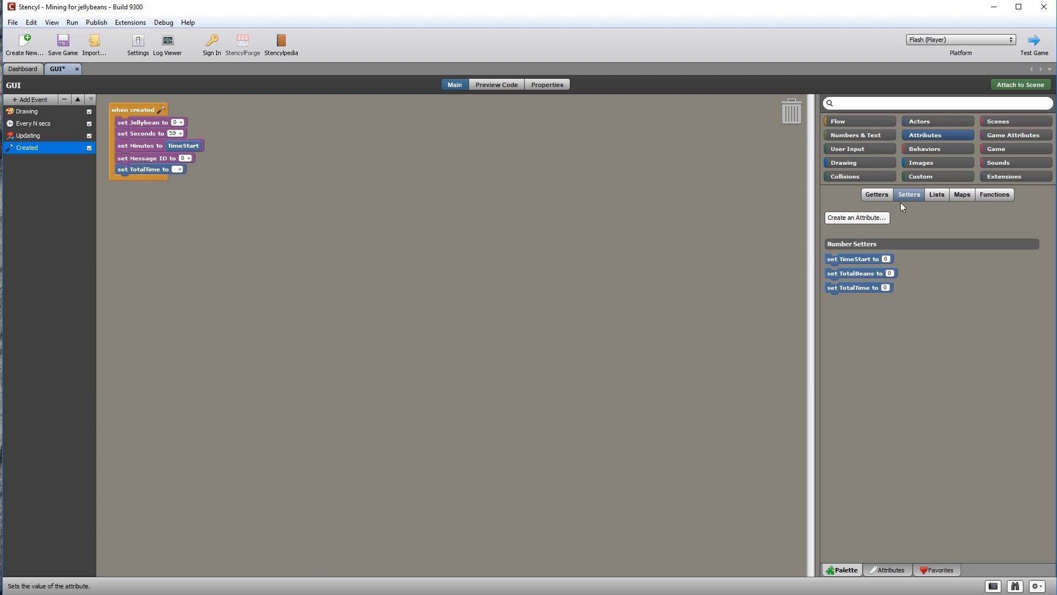
pyautogui.click(877, 196)
pyautogui.moveTo(381, 232); pyautogui.dragTo(349, 227)
pyautogui.click(861, 135)
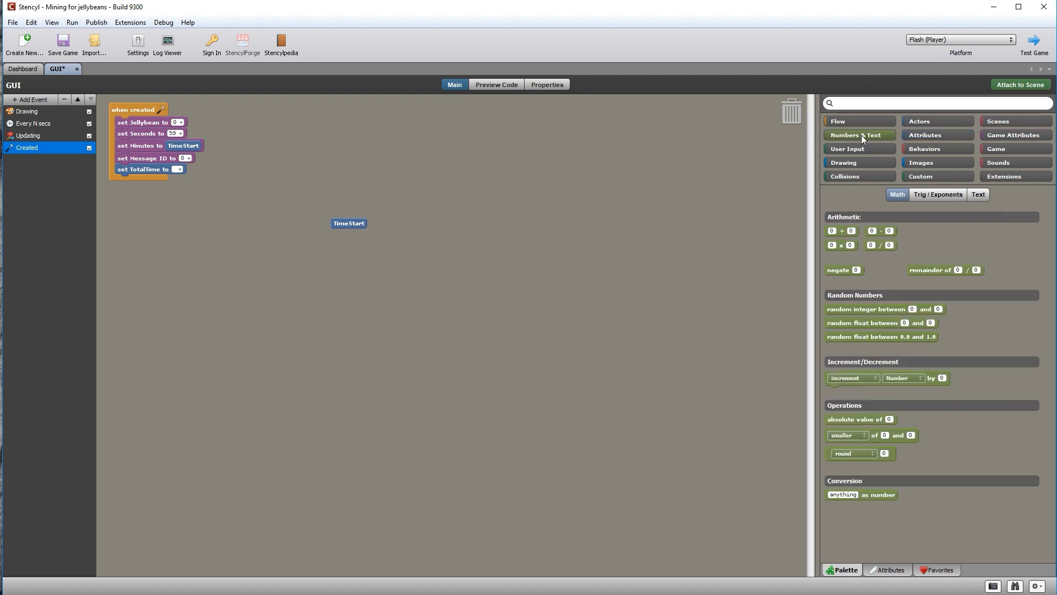
pyautogui.moveTo(838, 245); pyautogui.dragTo(373, 213)
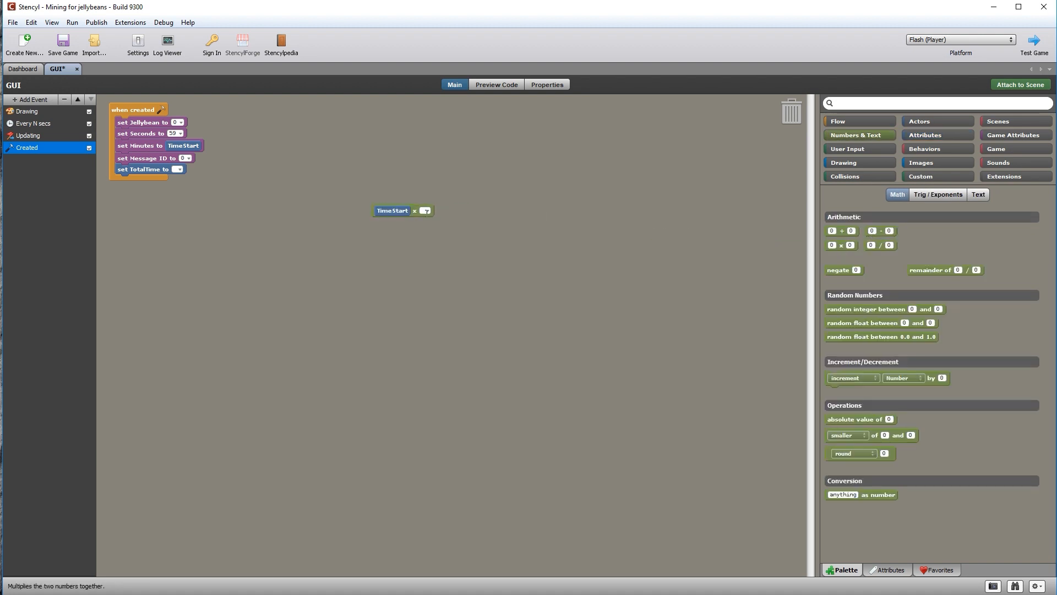
pyautogui.write('60')
# Add the Seconds game attribute to the TimeStart × 60 product and use the sum as TotalTime's value
pyautogui.moveTo(842, 232); pyautogui.dragTo(539, 228)
pyautogui.moveTo(415, 213); pyautogui.dragTo(513, 229)
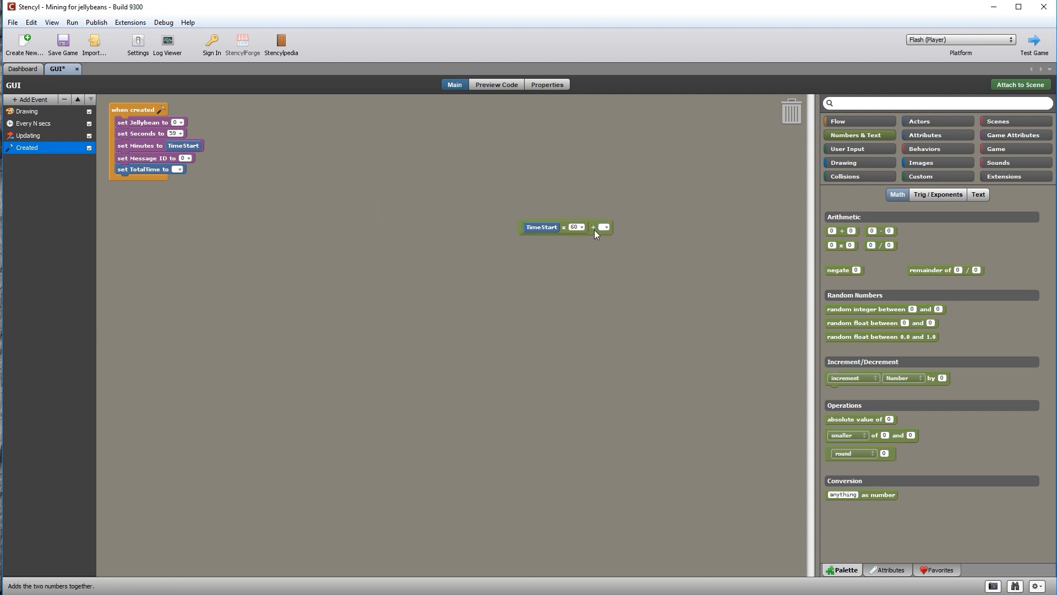
pyautogui.moveTo(595, 229); pyautogui.dragTo(249, 177)
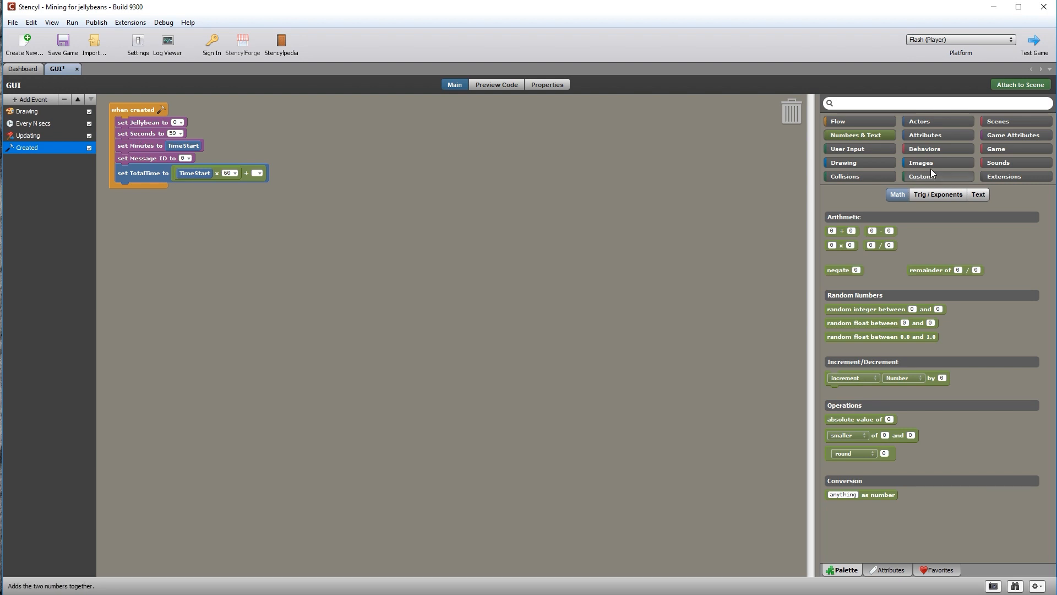
pyautogui.click(1014, 135)
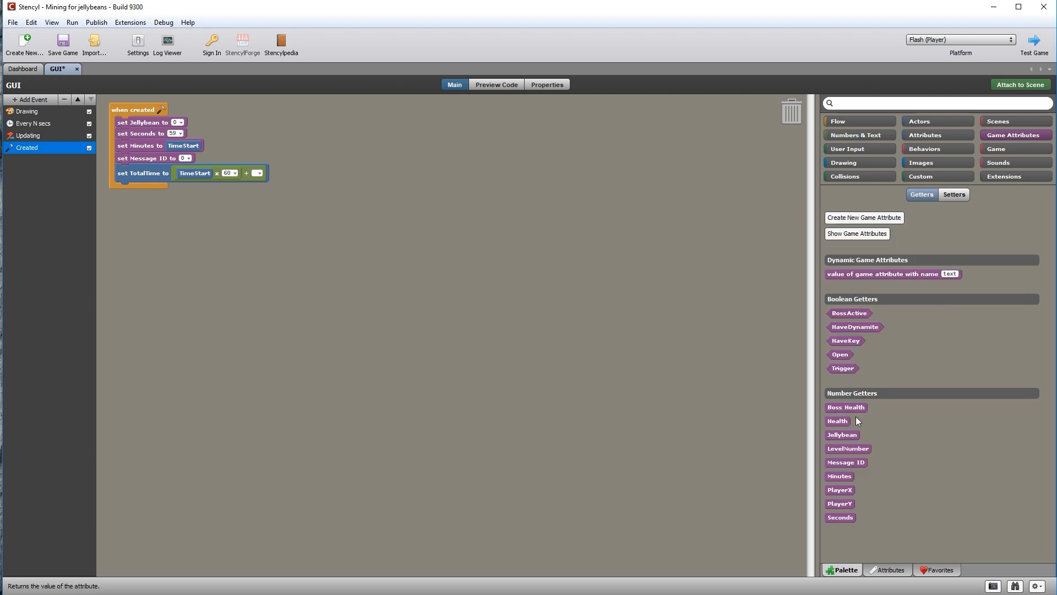
pyautogui.moveTo(844, 518); pyautogui.dragTo(272, 177)
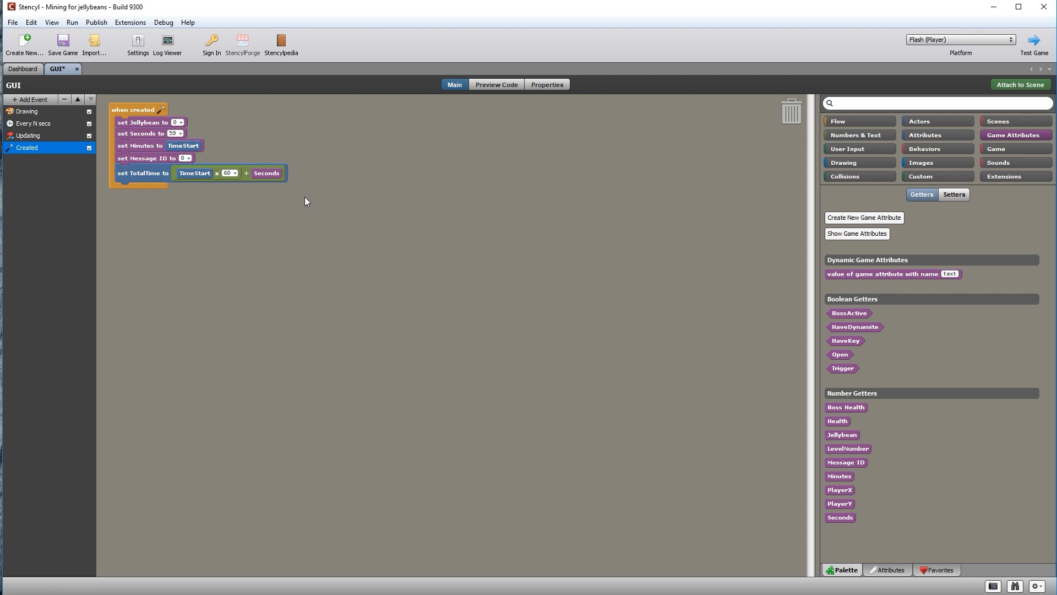
pyautogui.click(943, 135)
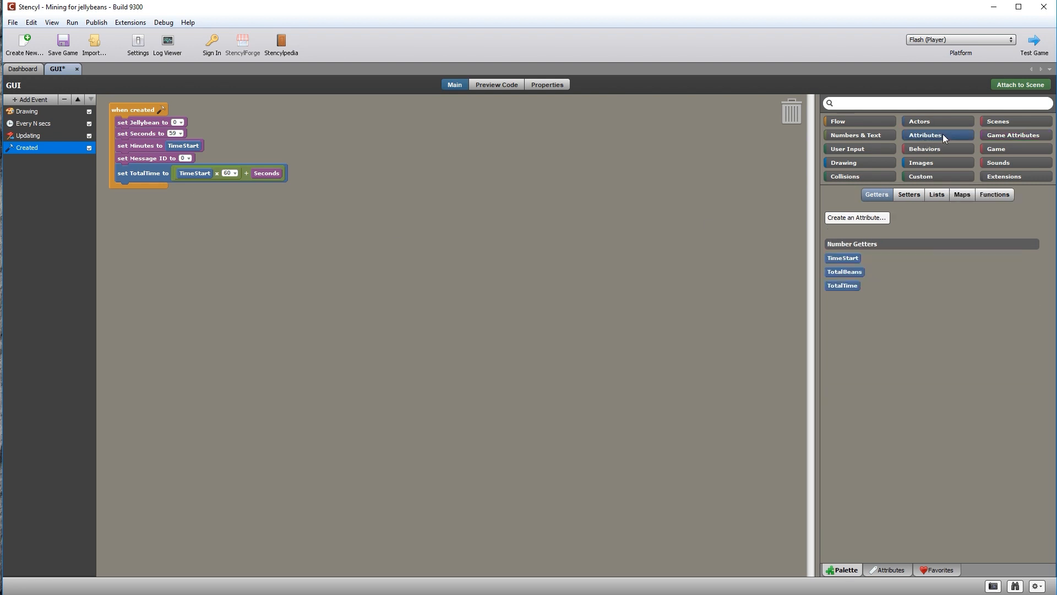
# Create a Number attribute named 1st in the GUI behavior
pyautogui.click(863, 217)
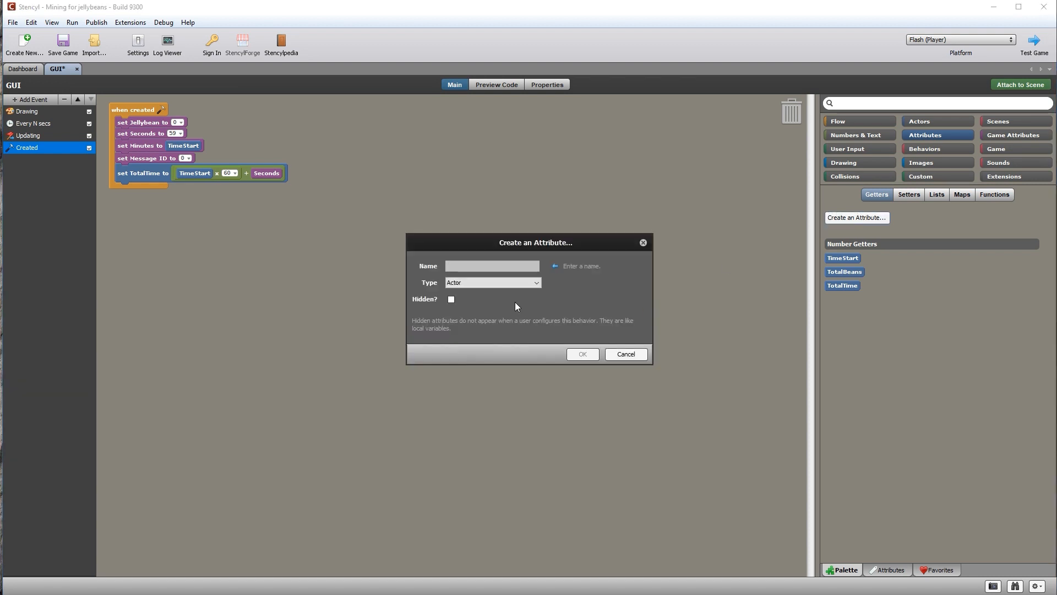
pyautogui.click(535, 282)
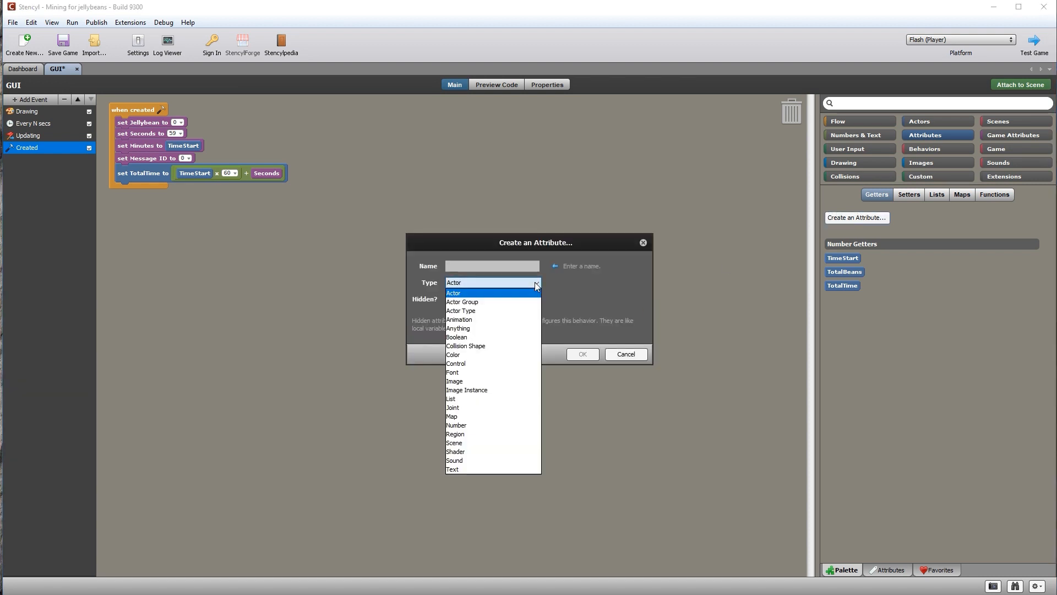
pyautogui.click(471, 425)
pyautogui.click(472, 265)
pyautogui.write('1st')
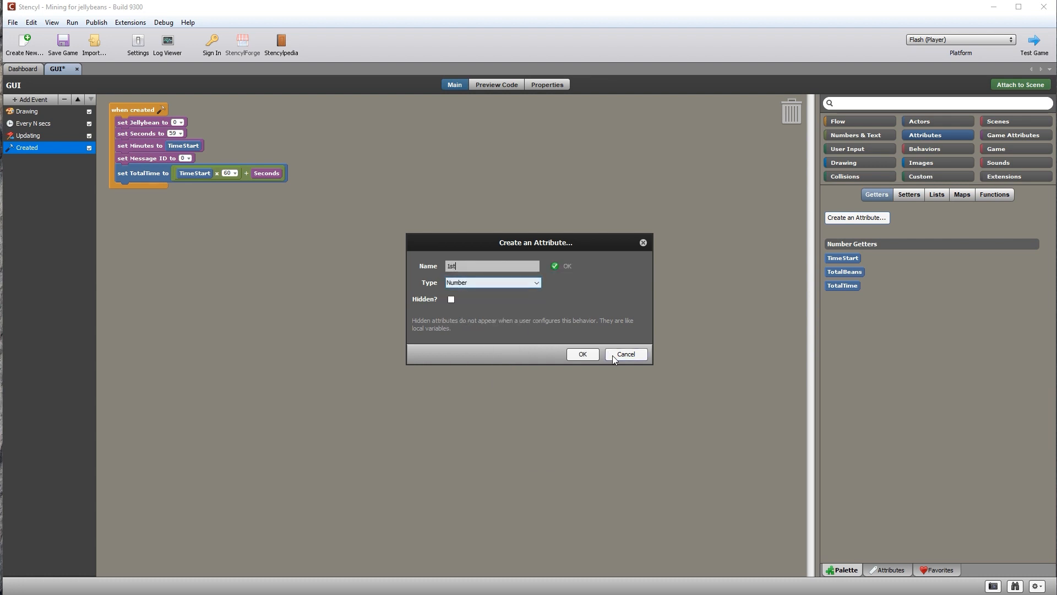
pyautogui.click(578, 356)
# Create a Number attribute named 2nd in the GUI behavior
pyautogui.click(847, 218)
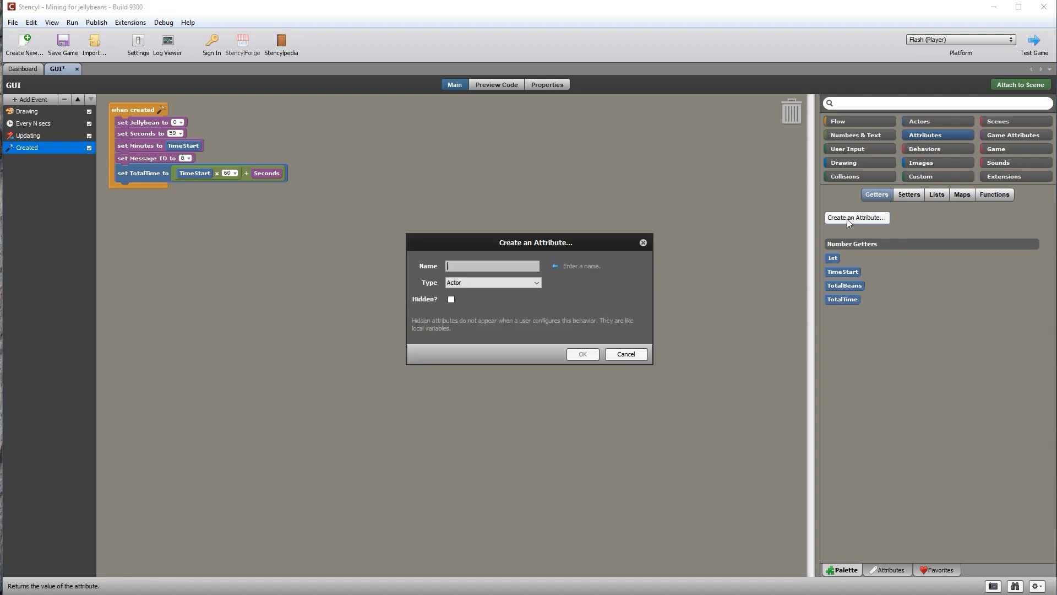
pyautogui.click(530, 281)
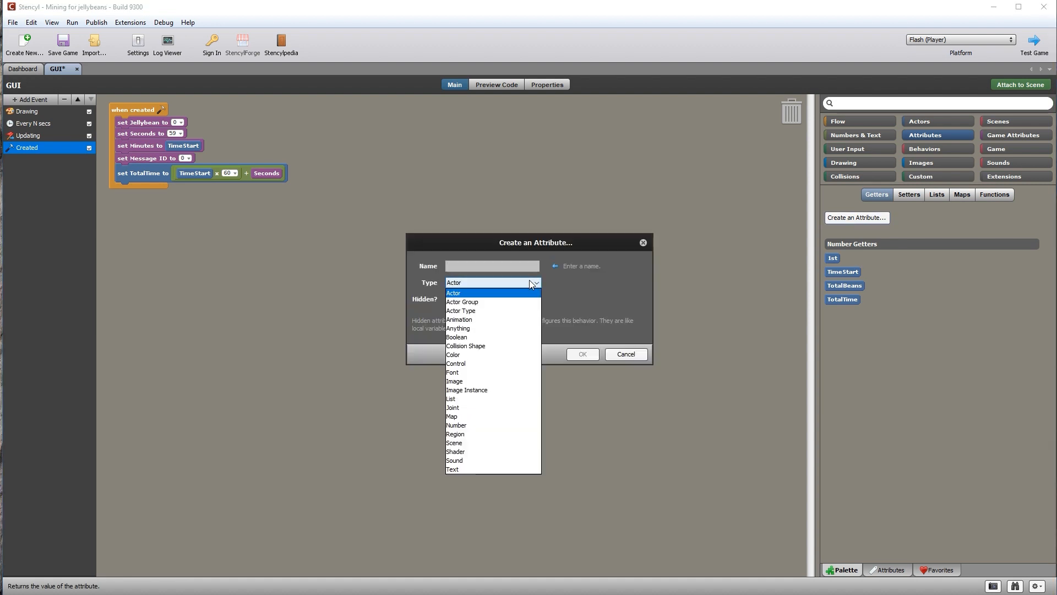
pyautogui.click(456, 425)
pyautogui.click(476, 268)
pyautogui.write('2nd')
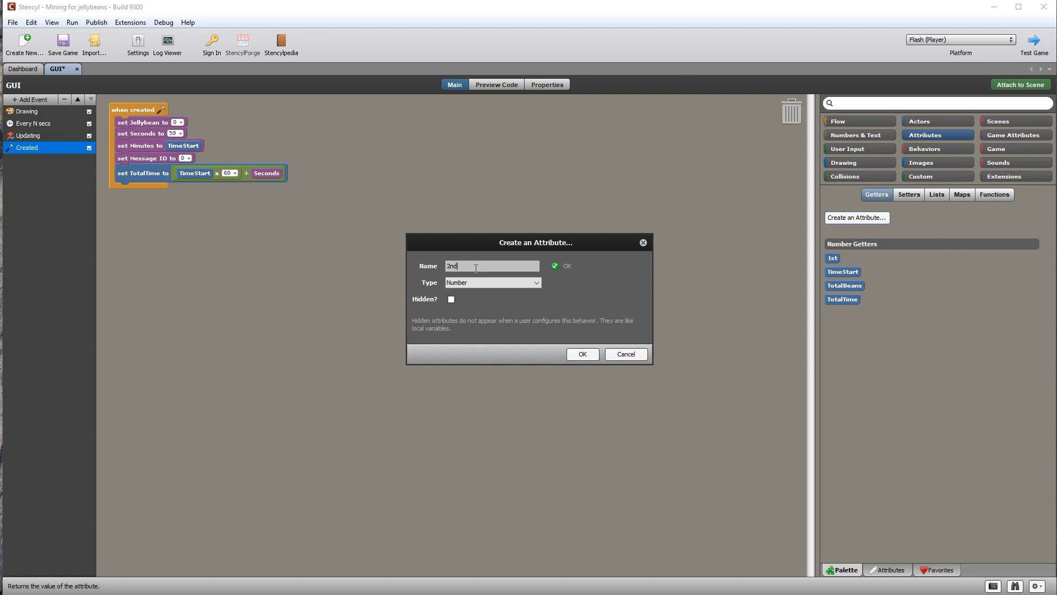
pyautogui.press('Tab')
pyautogui.click(582, 354)
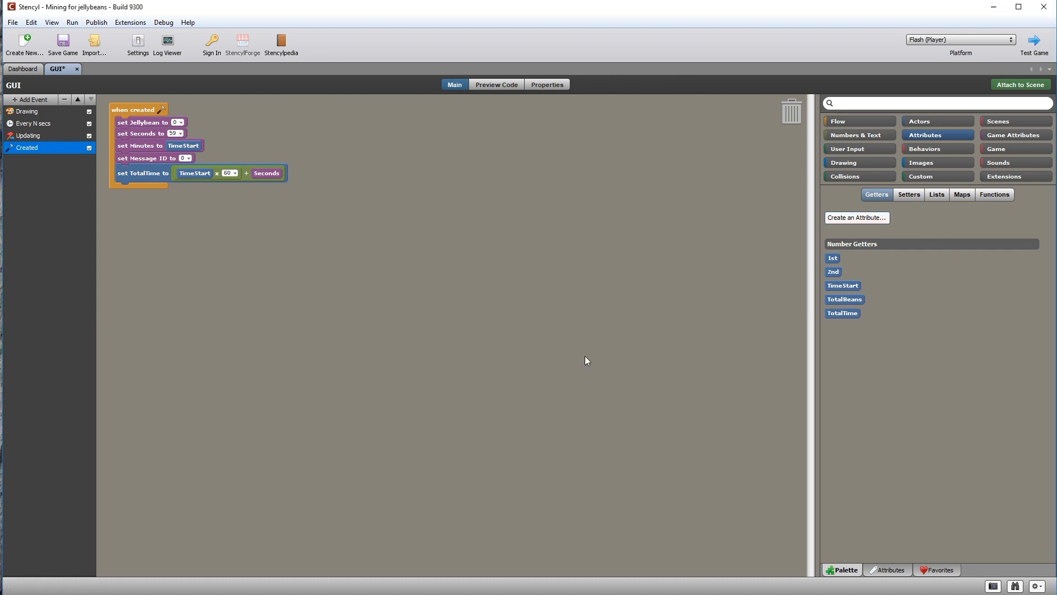
# Create a Number attribute named 3rd in the GUI behavior
pyautogui.click(854, 219)
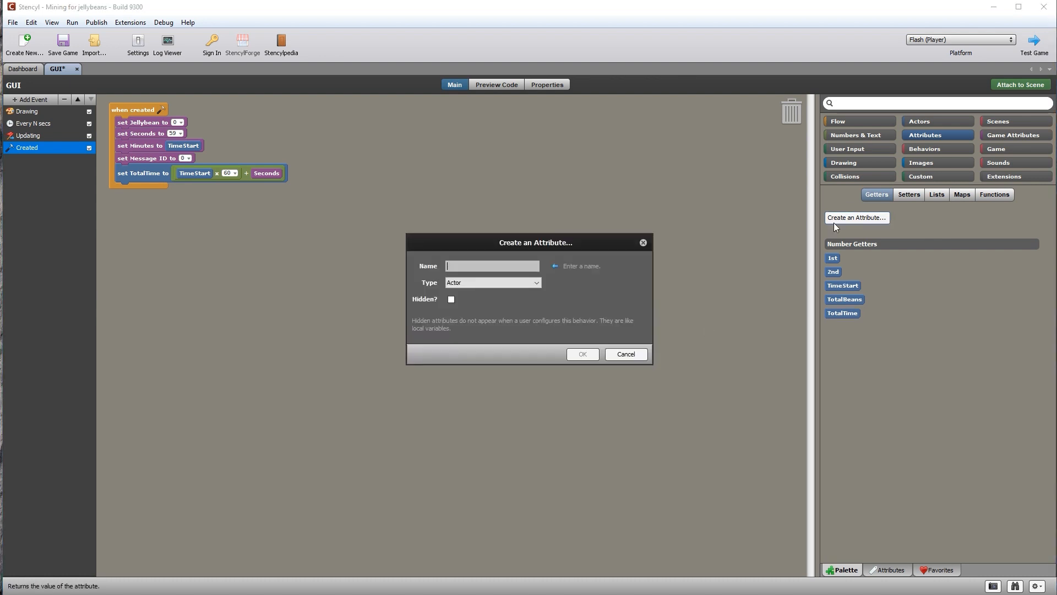
pyautogui.click(536, 283)
pyautogui.click(471, 427)
pyautogui.click(462, 265)
pyautogui.write('3rd')
pyautogui.click(582, 354)
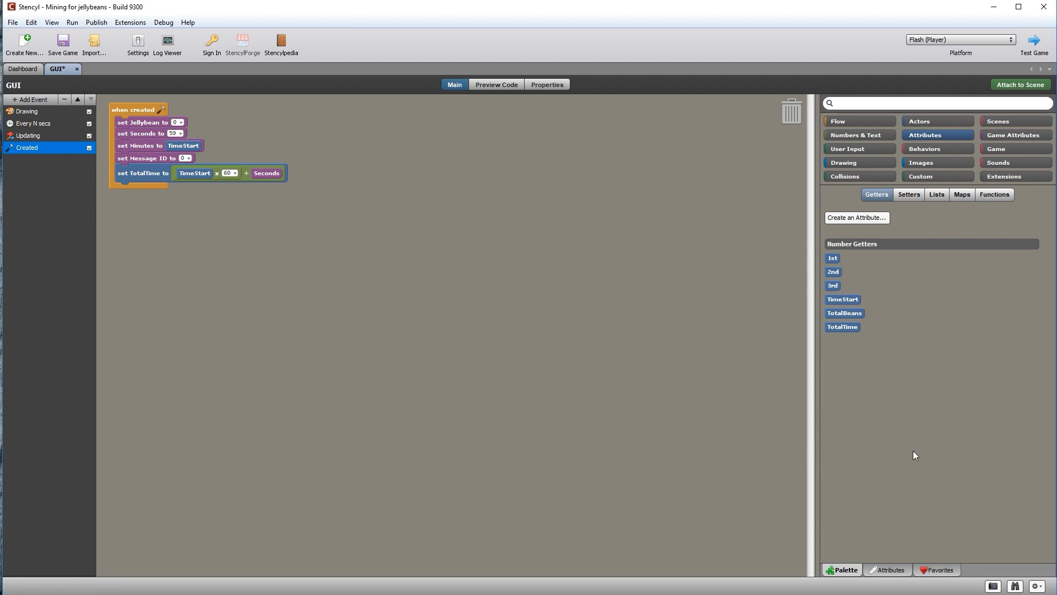
# Stack separate set 1st, set 2nd and set 3rd blocks on the empty canvas and give each an empty division expression as its value
pyautogui.click(917, 192)
pyautogui.moveTo(845, 262); pyautogui.dragTo(357, 245)
pyautogui.moveTo(840, 274); pyautogui.dragTo(373, 256)
pyautogui.moveTo(848, 289); pyautogui.dragTo(360, 266)
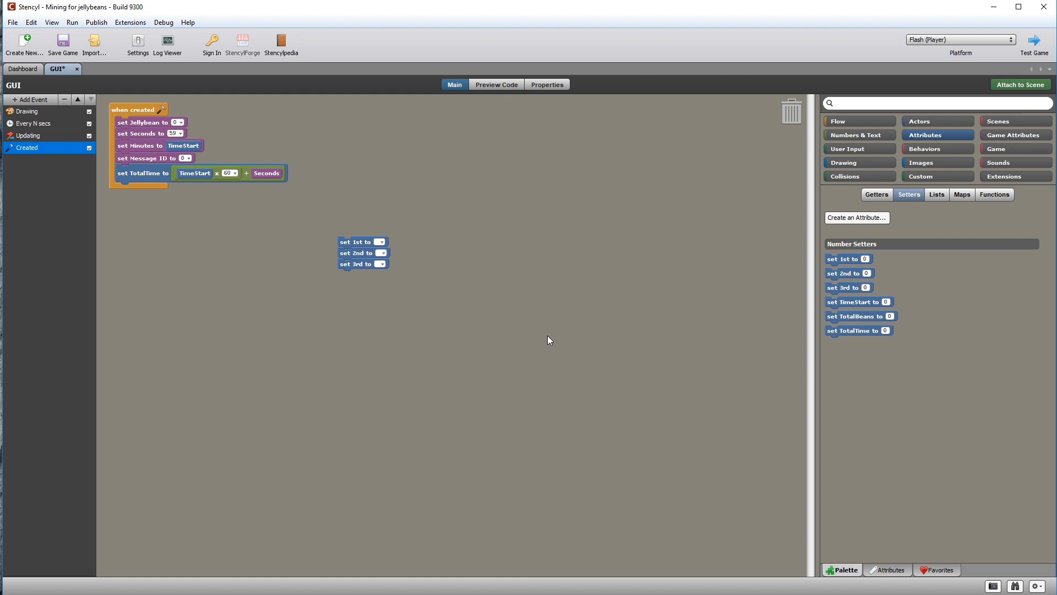
pyautogui.click(863, 137)
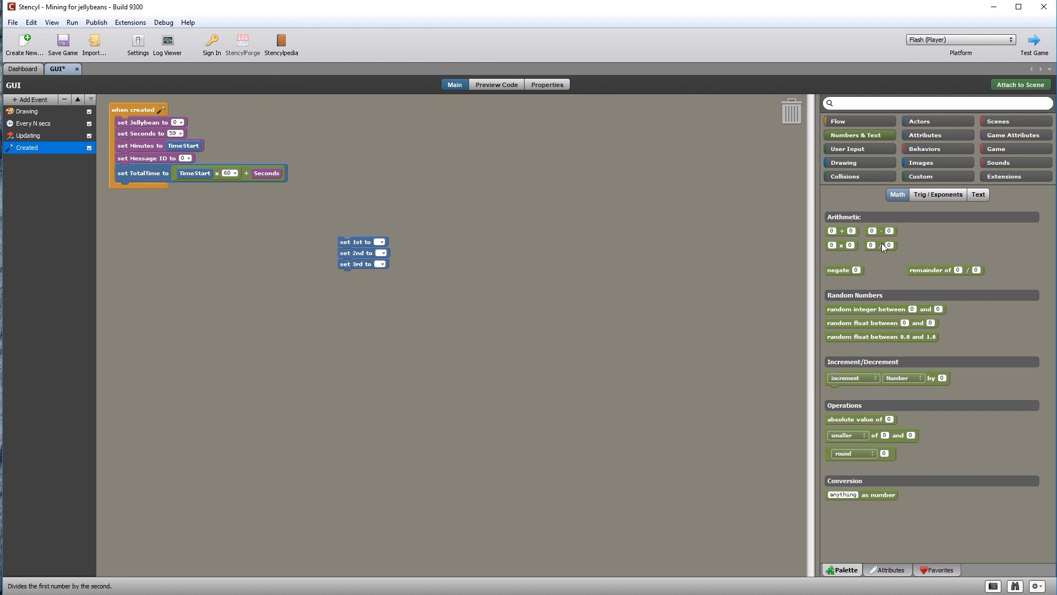
pyautogui.moveTo(404, 243); pyautogui.dragTo(398, 268)
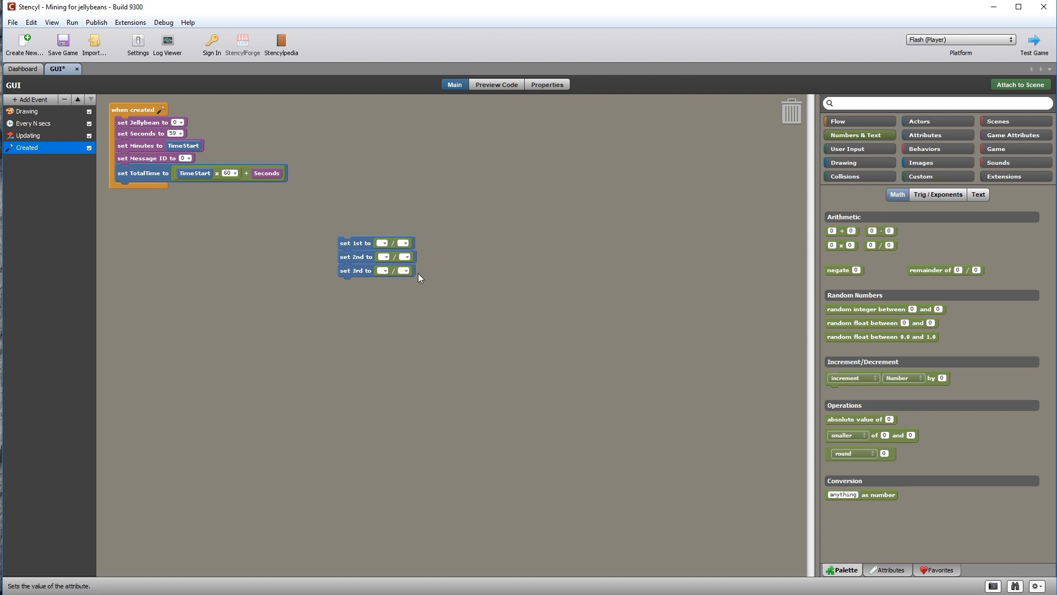
# Use the TotalTime attribute as the dividend in the set 1st, set 2nd and set 3rd divisions
pyautogui.click(947, 133)
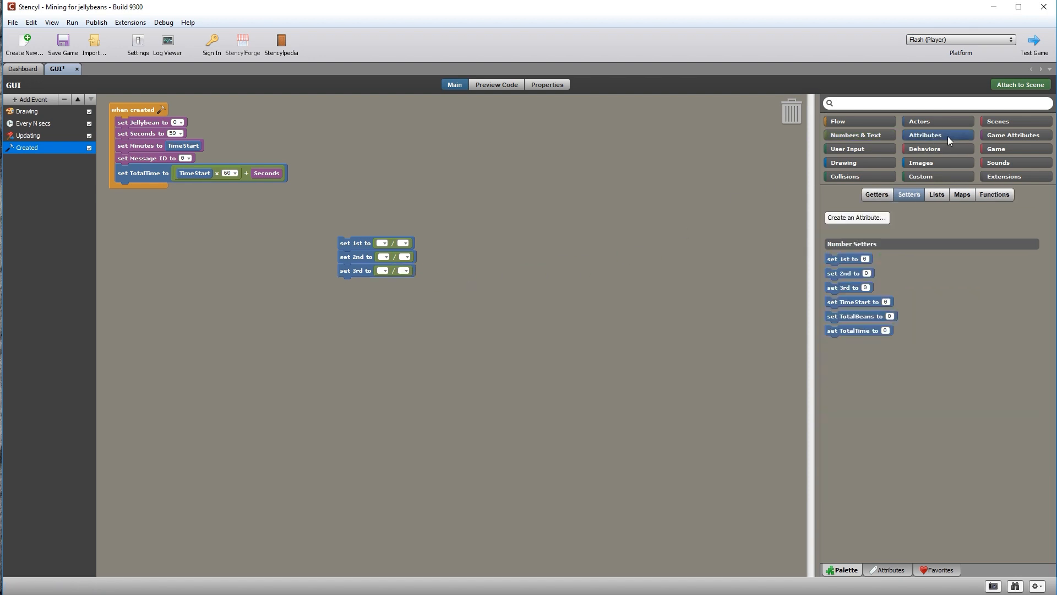
pyautogui.click(885, 194)
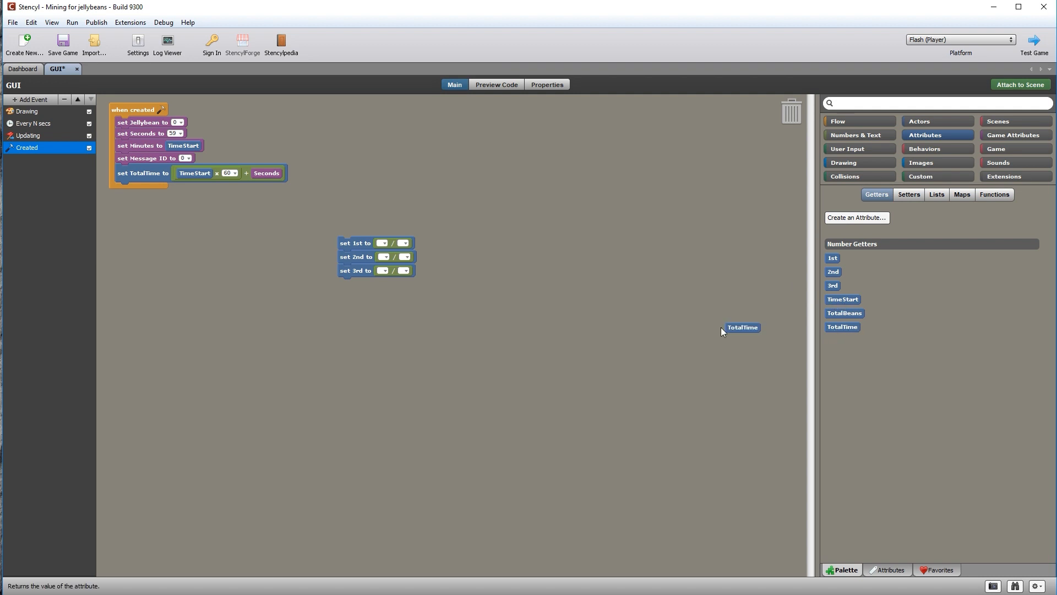
pyautogui.moveTo(381, 246); pyautogui.dragTo(383, 247)
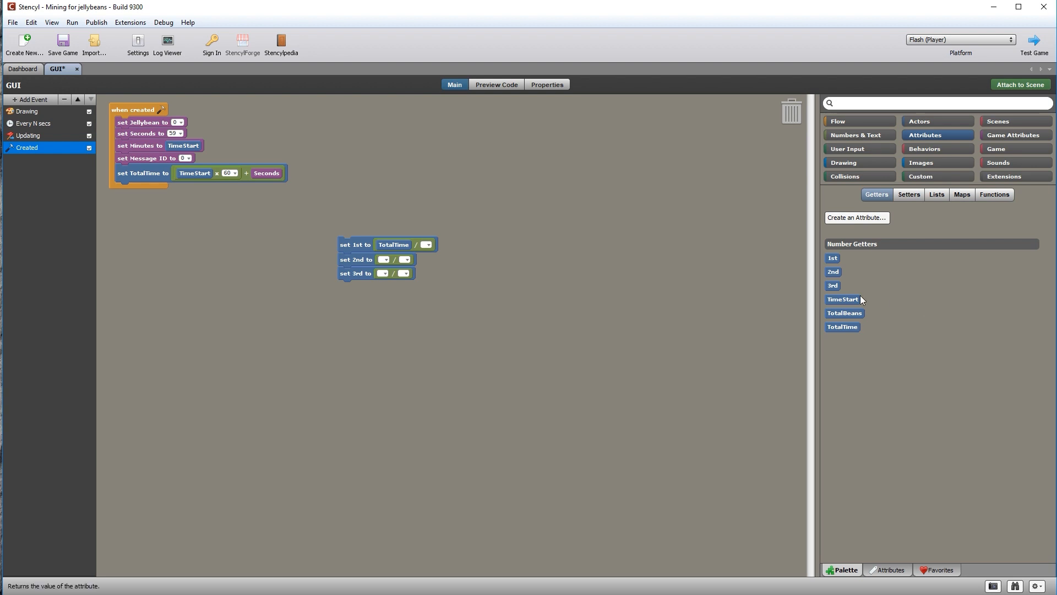
pyautogui.moveTo(380, 263); pyautogui.dragTo(385, 262)
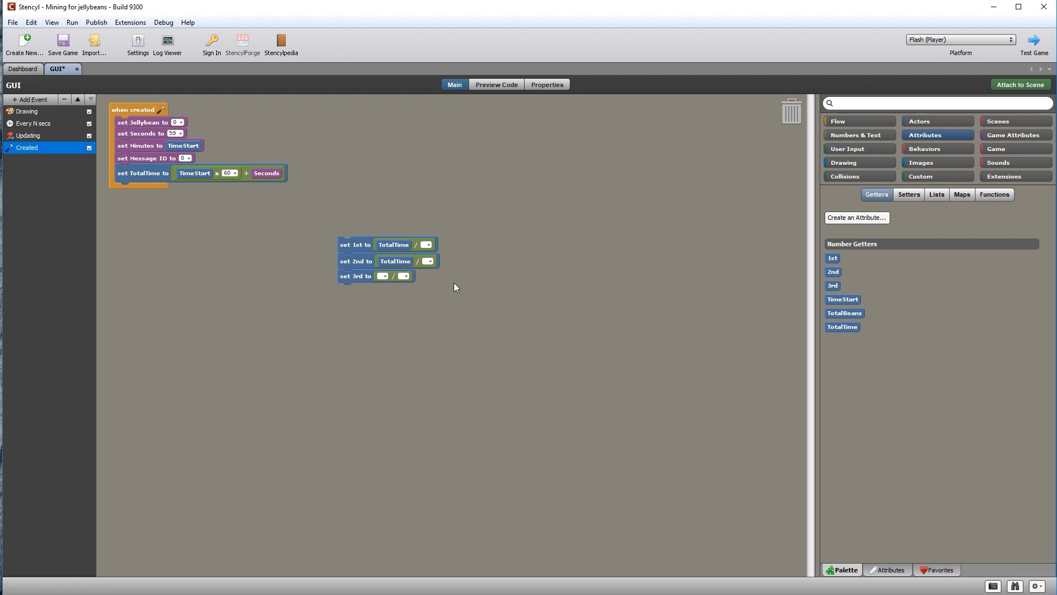
pyautogui.moveTo(827, 325); pyautogui.dragTo(385, 274)
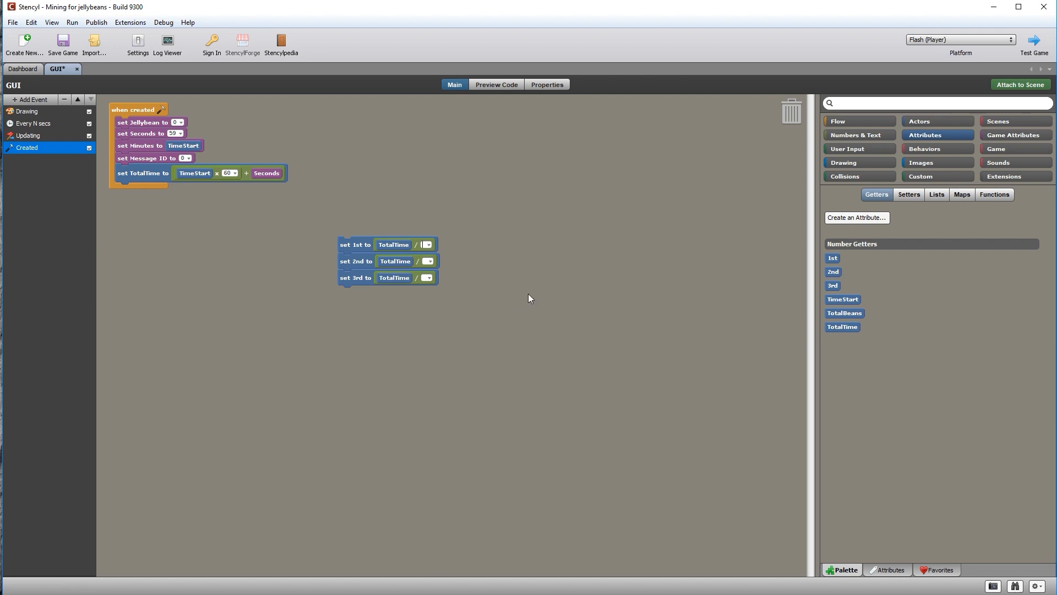
# Set the divisors to 4 for 1st, 3 for 2nd and 2 for 3rd, and attach the stack to the end of the when created event
pyautogui.write('4')
pyautogui.click(427, 261)
pyautogui.write('3')
pyautogui.click(428, 277)
pyautogui.write('2')
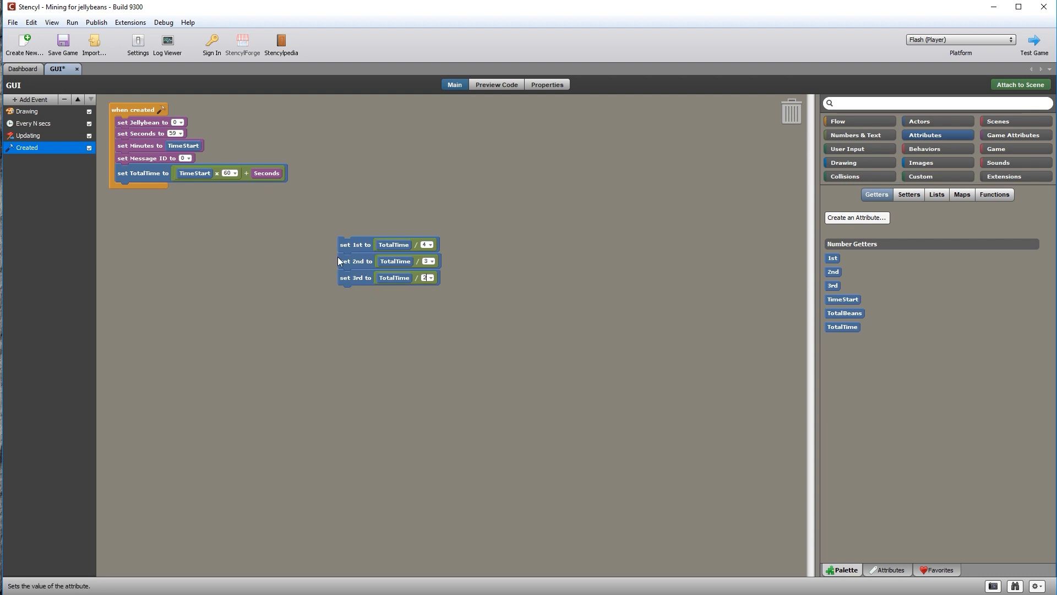
pyautogui.moveTo(353, 244); pyautogui.dragTo(139, 195)
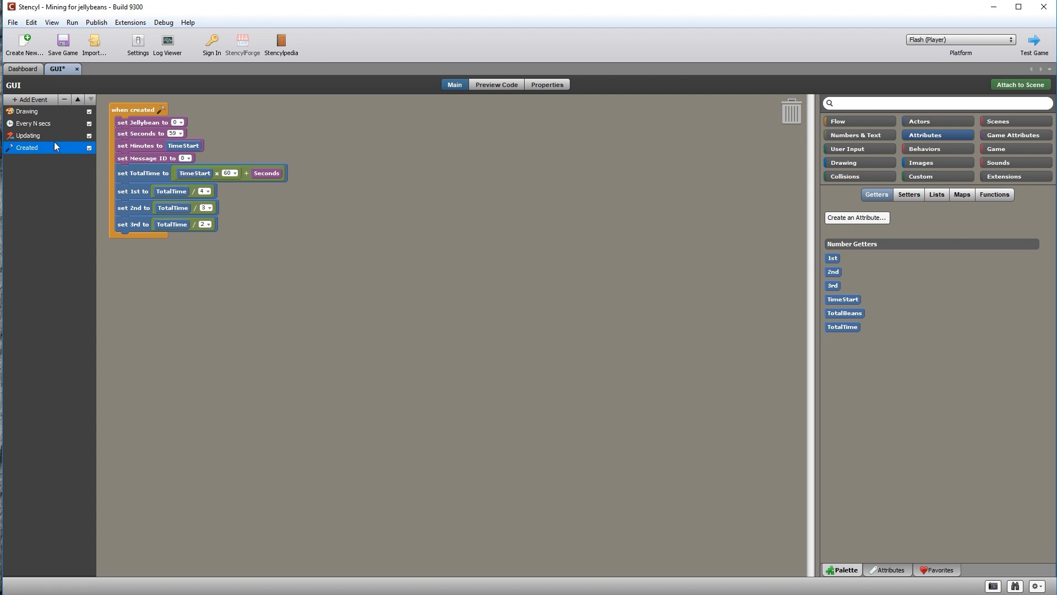
# In the Drawing event, add a draw text block for TotalTime at x 80, y 10 directly below the Score Font block
pyautogui.click(28, 110)
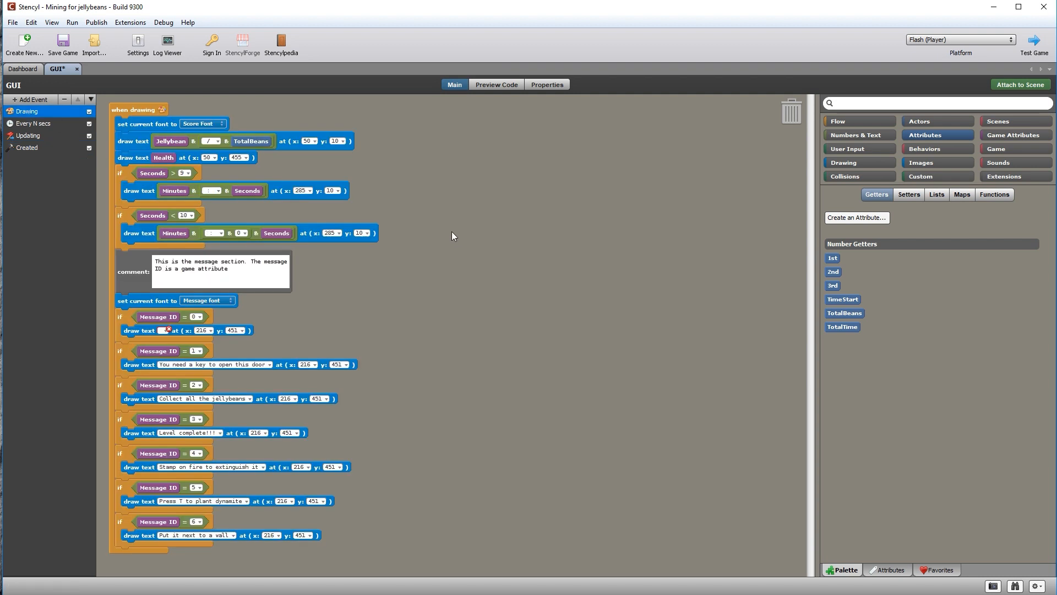
pyautogui.click(876, 162)
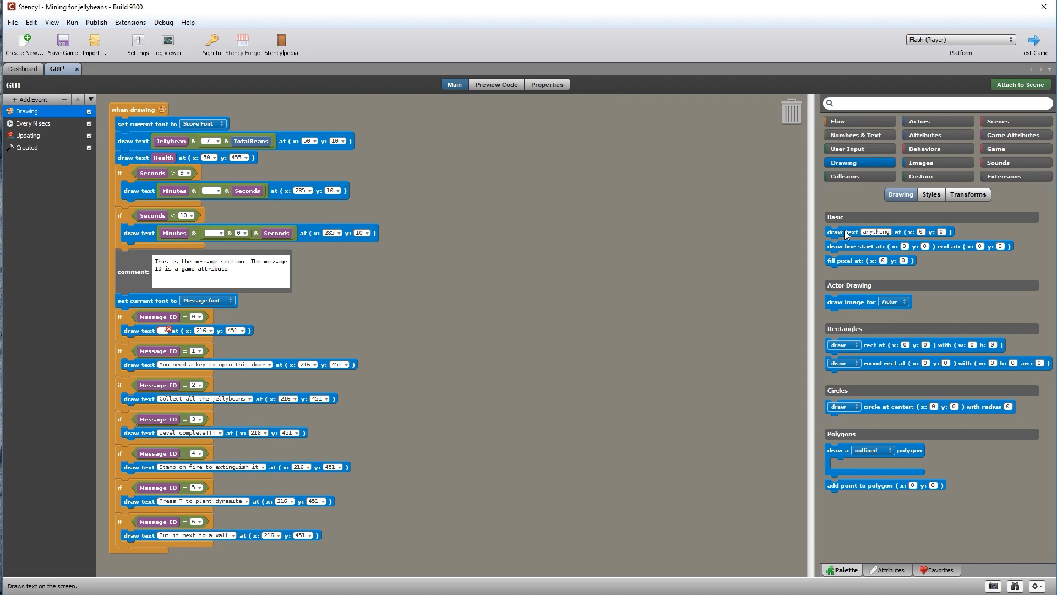
pyautogui.moveTo(847, 234)
pyautogui.mouseDown()
pyautogui.moveTo(330, 119)
pyautogui.moveTo(239, 115)
pyautogui.moveTo(142, 135)
pyautogui.mouseUp()
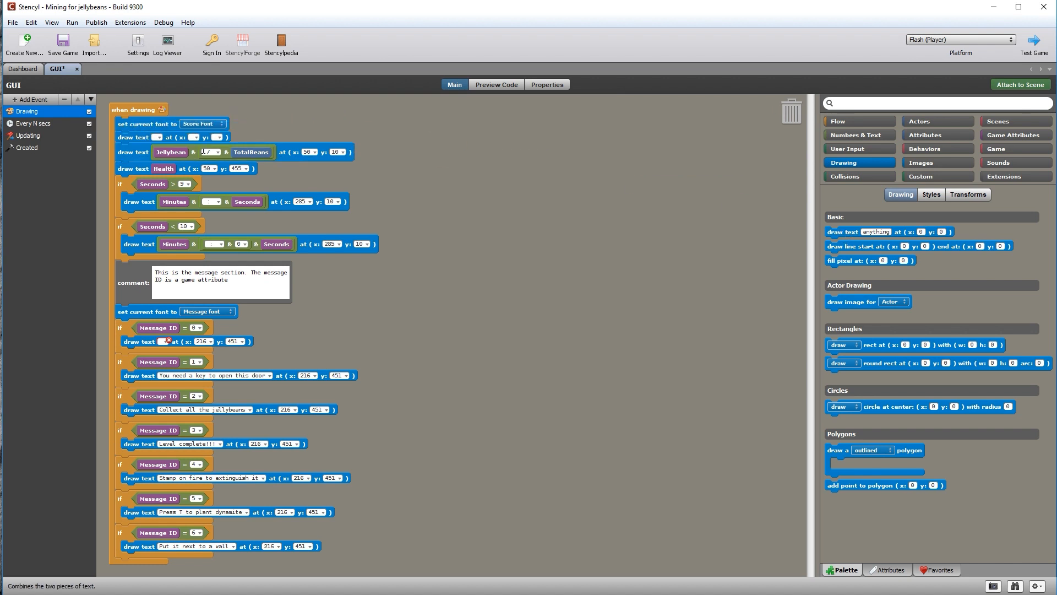
pyautogui.click(940, 134)
pyautogui.moveTo(849, 328)
pyautogui.mouseDown()
pyautogui.moveTo(171, 194)
pyautogui.moveTo(157, 138)
pyautogui.mouseUp()
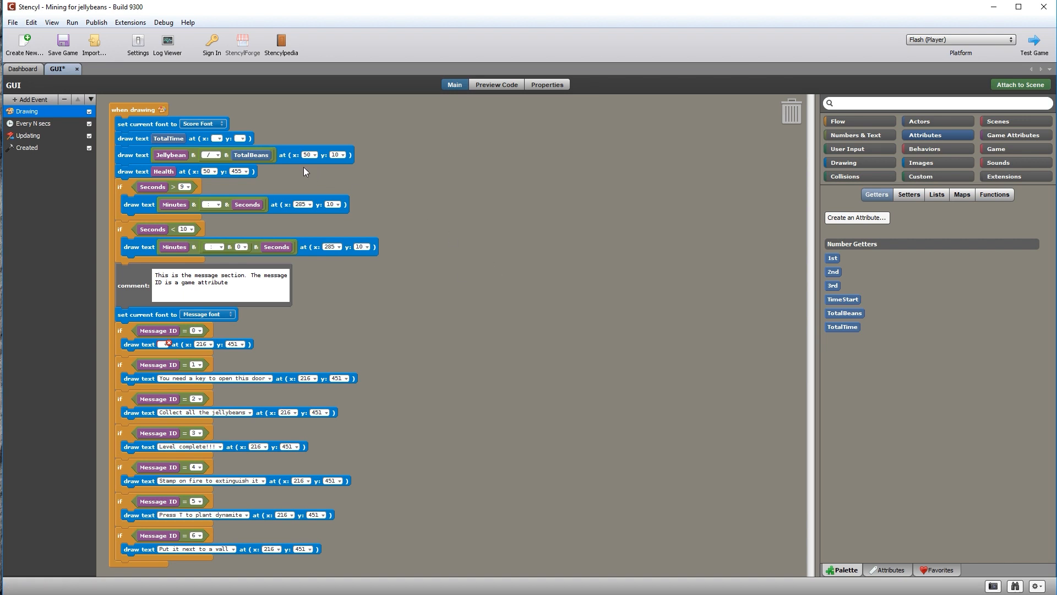
pyautogui.click(219, 139)
pyautogui.click(409, 154)
pyautogui.click(244, 138)
pyautogui.write('10')
pyautogui.click(525, 200)
# Add a draw text block for the 3rd attribute at x 100, y 10 below the TotalTime text
pyautogui.click(858, 160)
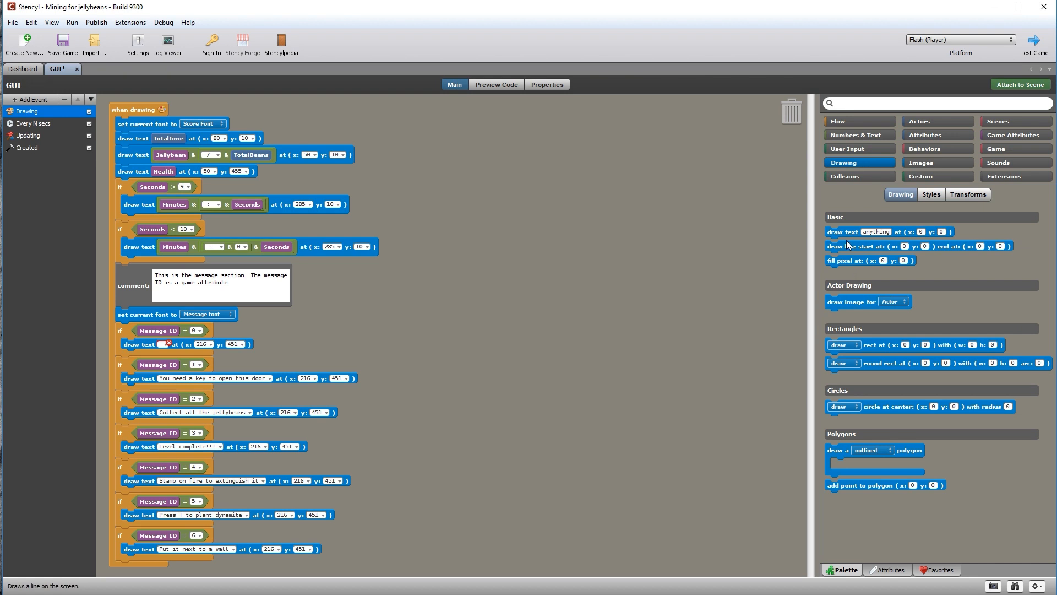
pyautogui.moveTo(844, 232)
pyautogui.mouseDown()
pyautogui.moveTo(268, 208)
pyautogui.moveTo(135, 152)
pyautogui.mouseUp()
pyautogui.click(947, 137)
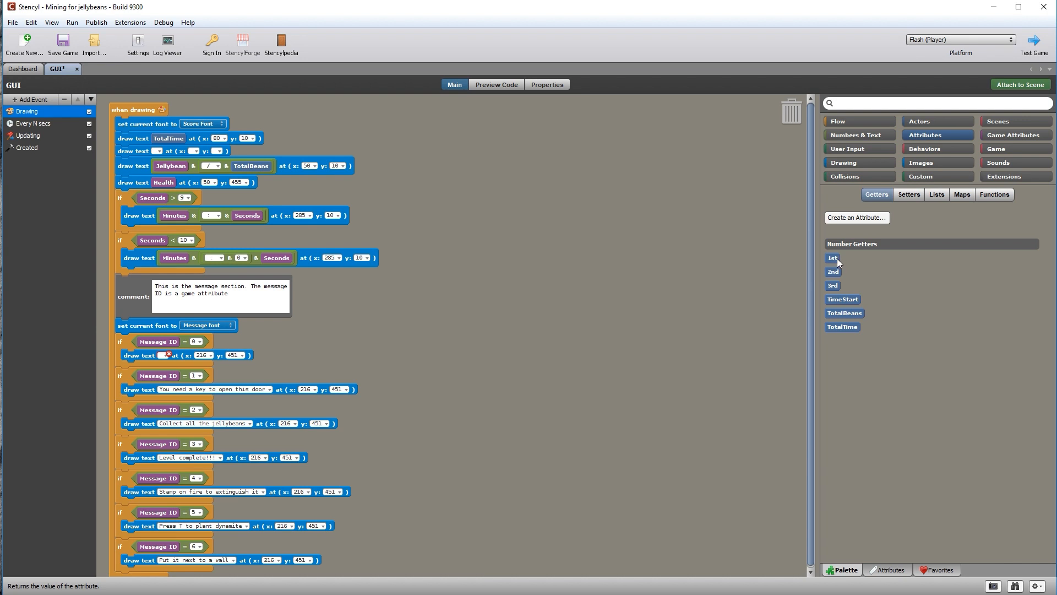
pyautogui.moveTo(837, 291); pyautogui.dragTo(157, 154)
pyautogui.click(197, 152)
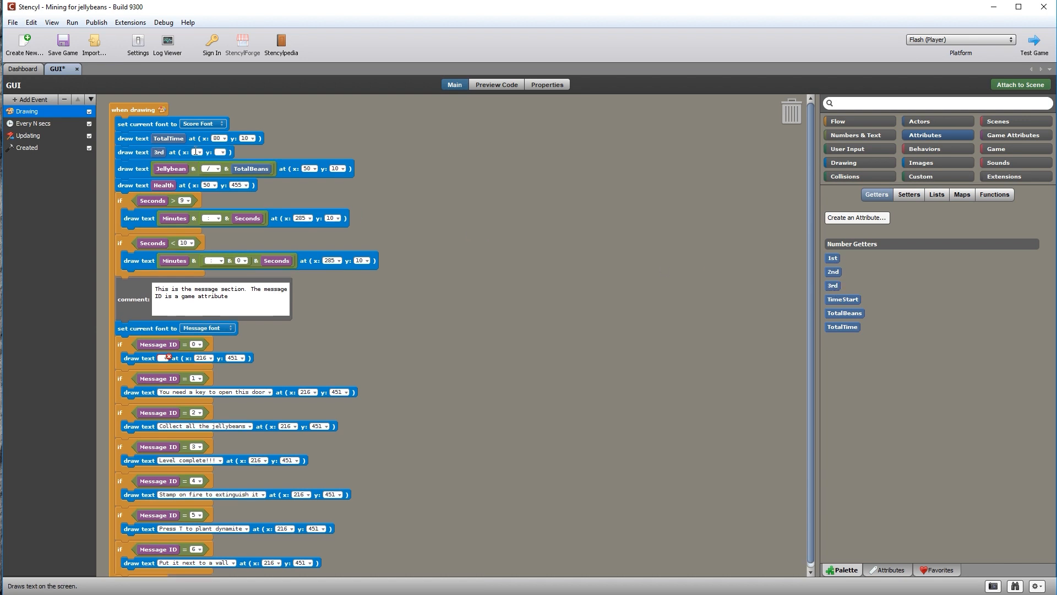
pyautogui.write('100')
pyautogui.click(230, 153)
pyautogui.write('10')
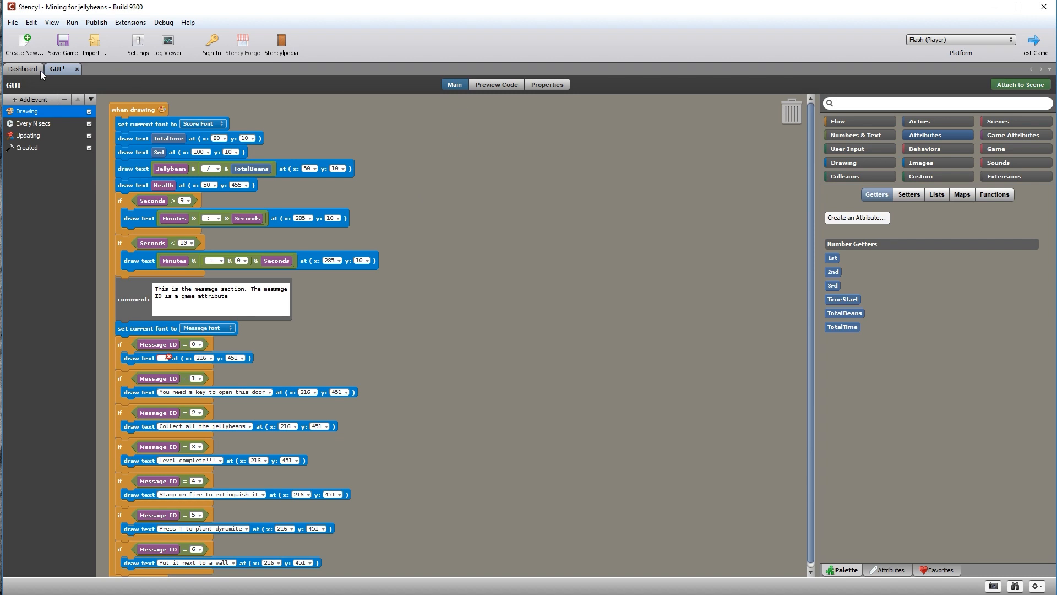
# Open the Level 1 scene, test it to check the drawn time values, and close the game window
pyautogui.click(22, 68)
pyautogui.click(43, 125)
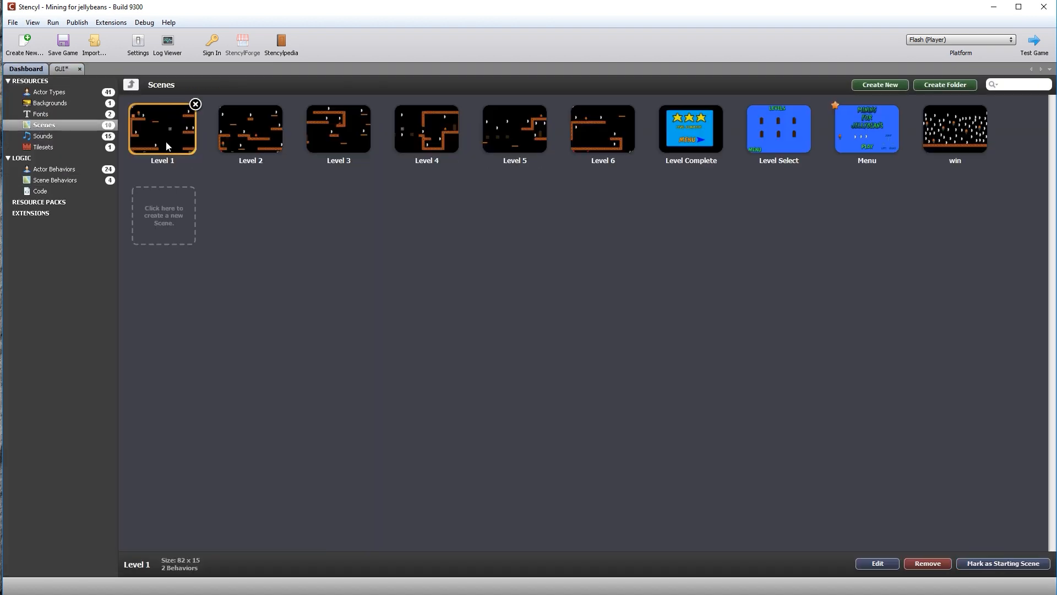
pyautogui.doubleClick(167, 141)
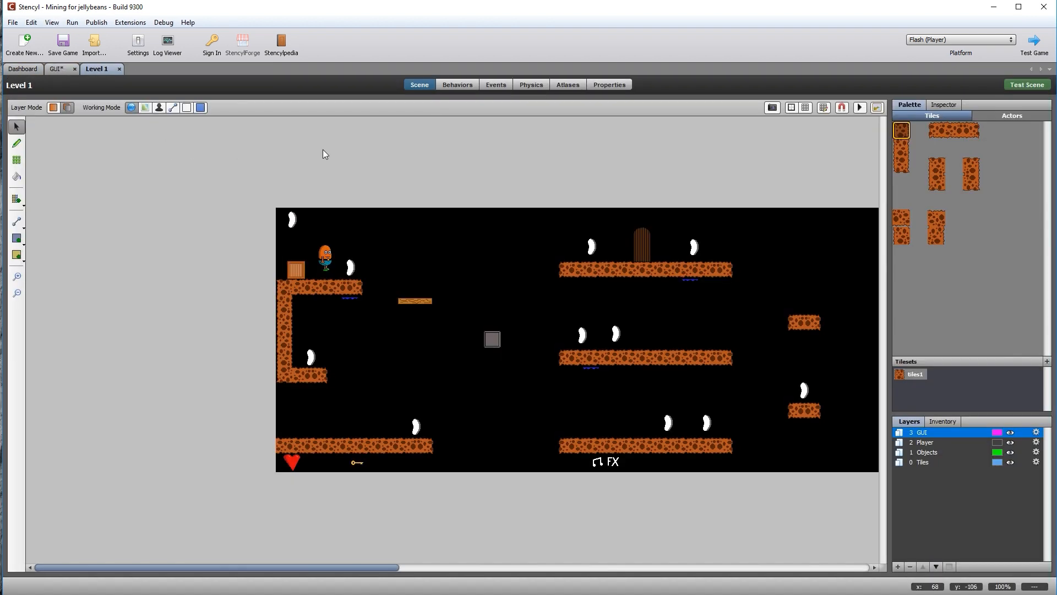
pyautogui.click(1026, 85)
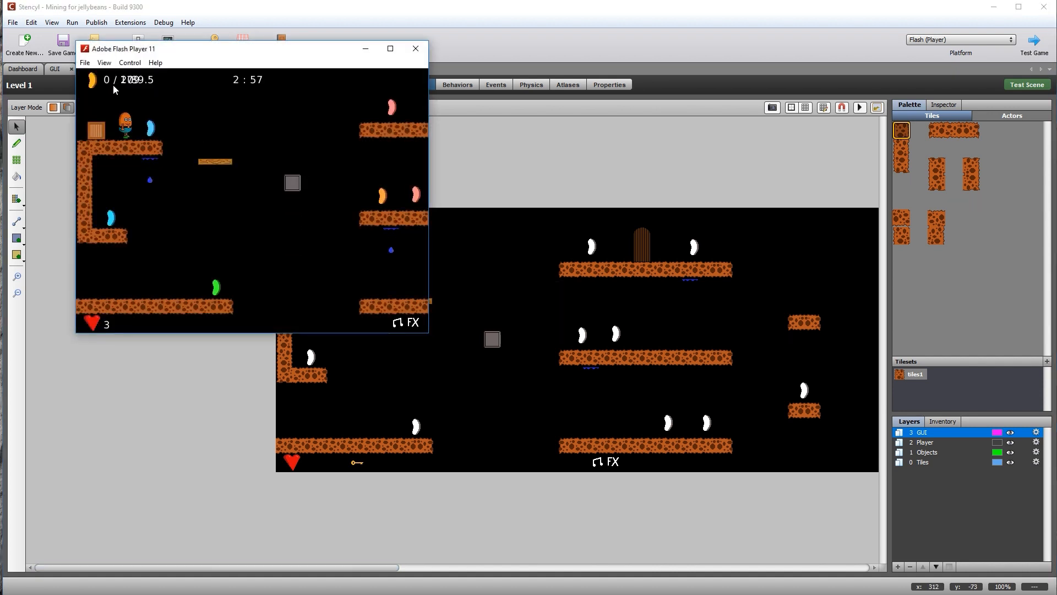
pyautogui.click(417, 50)
# In the GUI Drawing event, set the x position of the TotalTime text to 120 and of the 3rd text to 160
pyautogui.click(55, 69)
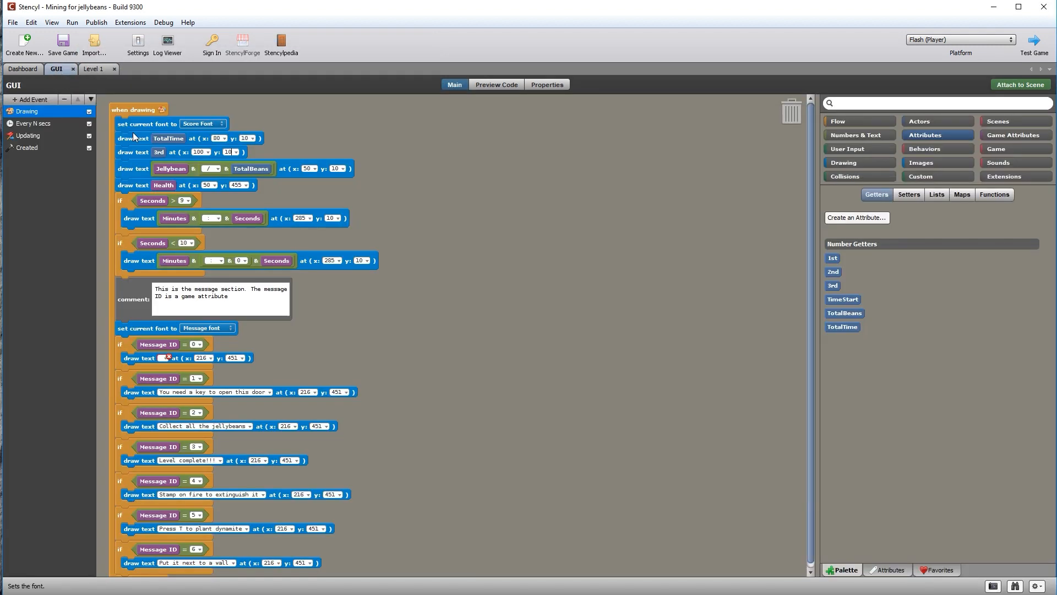
pyautogui.moveTo(204, 151)
pyautogui.mouseDown()
pyautogui.moveTo(191, 152)
pyautogui.moveTo(207, 139)
pyautogui.mouseUp()
pyautogui.write('120')
pyautogui.moveTo(204, 152); pyautogui.dragTo(173, 152)
pyautogui.write('160')
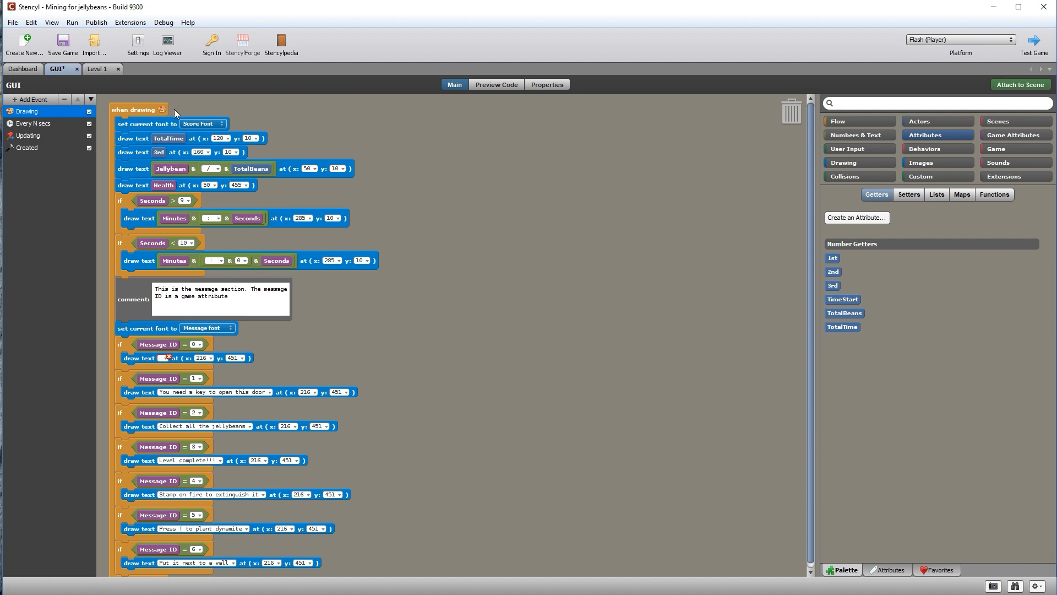
# Test the Level 1 scene again to check the repositioned time values, close the game window and return to the GUI behavior
pyautogui.click(97, 69)
pyautogui.click(1027, 85)
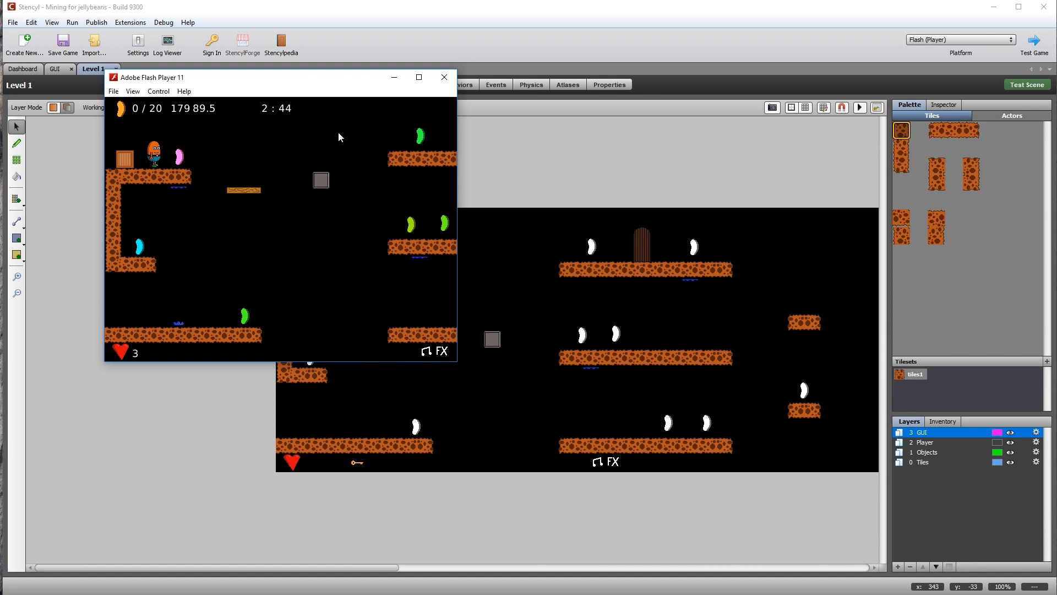
pyautogui.click(445, 77)
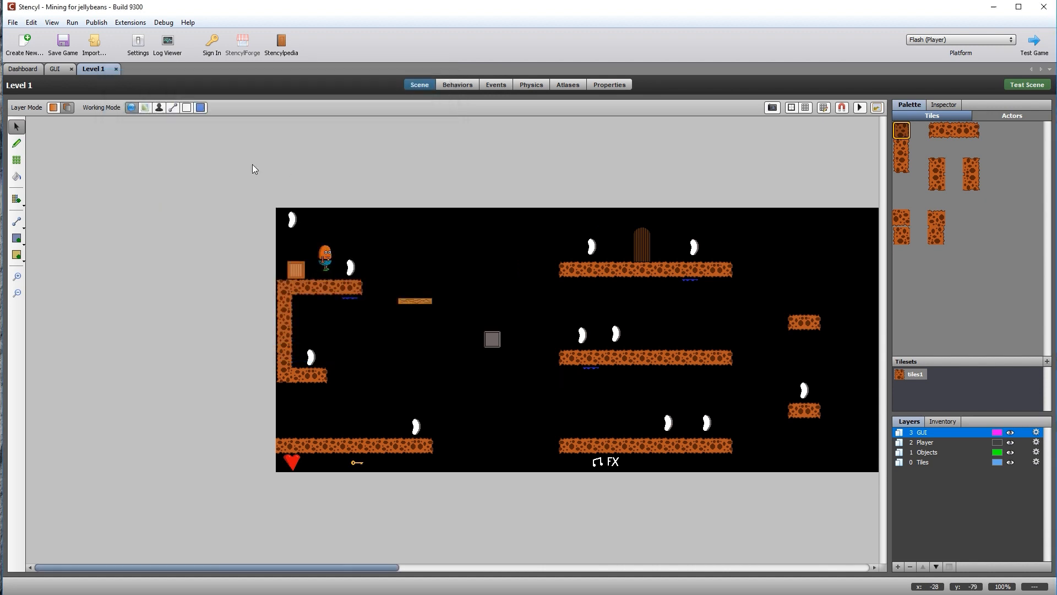
pyautogui.click(56, 68)
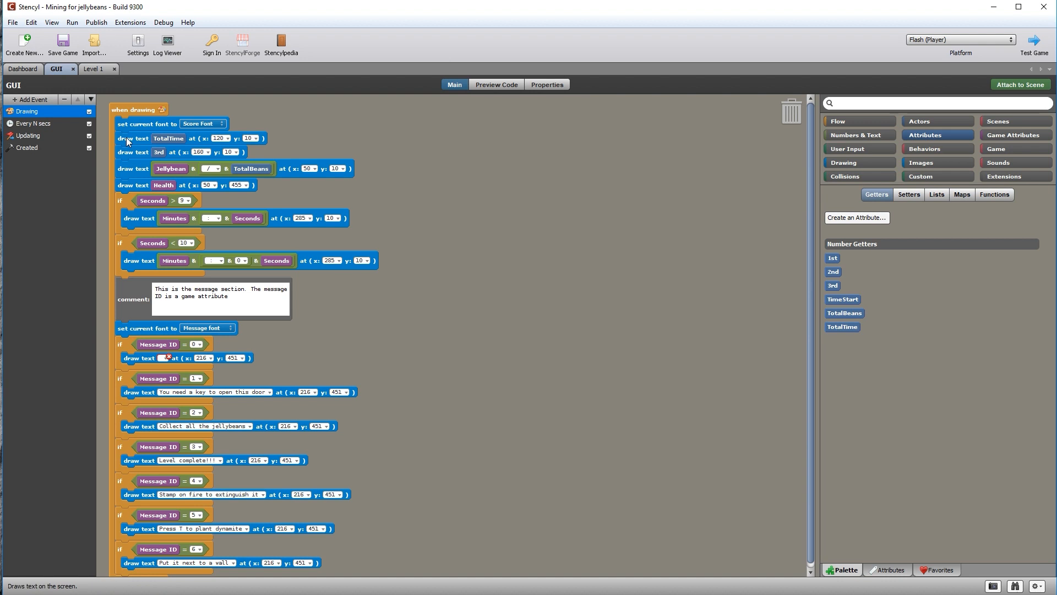
# Remove the TotalTime and 3rd draw text blocks from the GUI behavior's Drawing event
pyautogui.moveTo(127, 140); pyautogui.dragTo(571, 202)
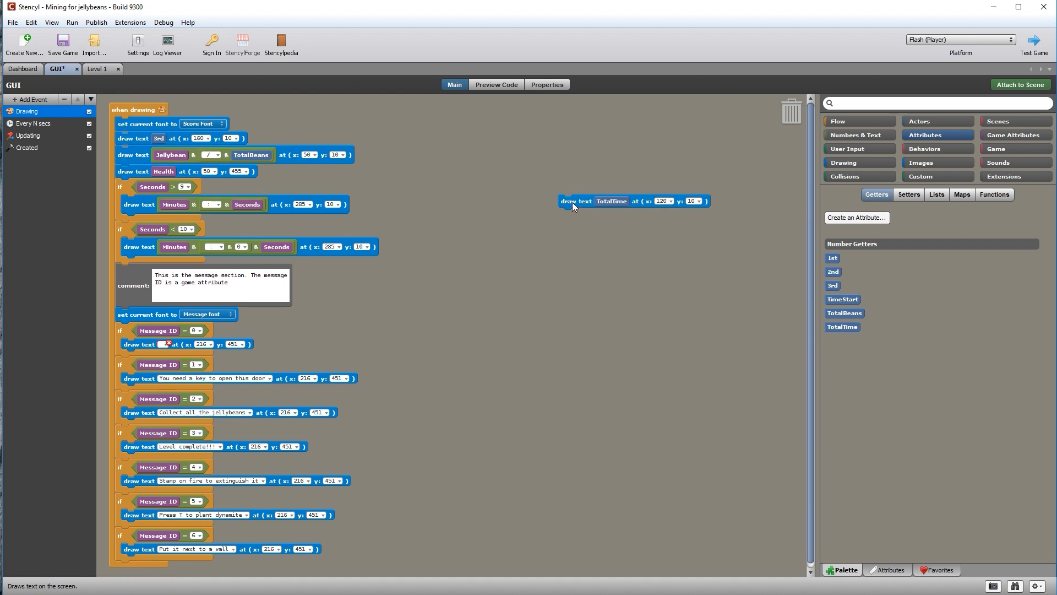
pyautogui.moveTo(136, 138)
pyautogui.mouseDown()
pyautogui.moveTo(518, 215)
pyautogui.moveTo(577, 241)
pyautogui.mouseUp()
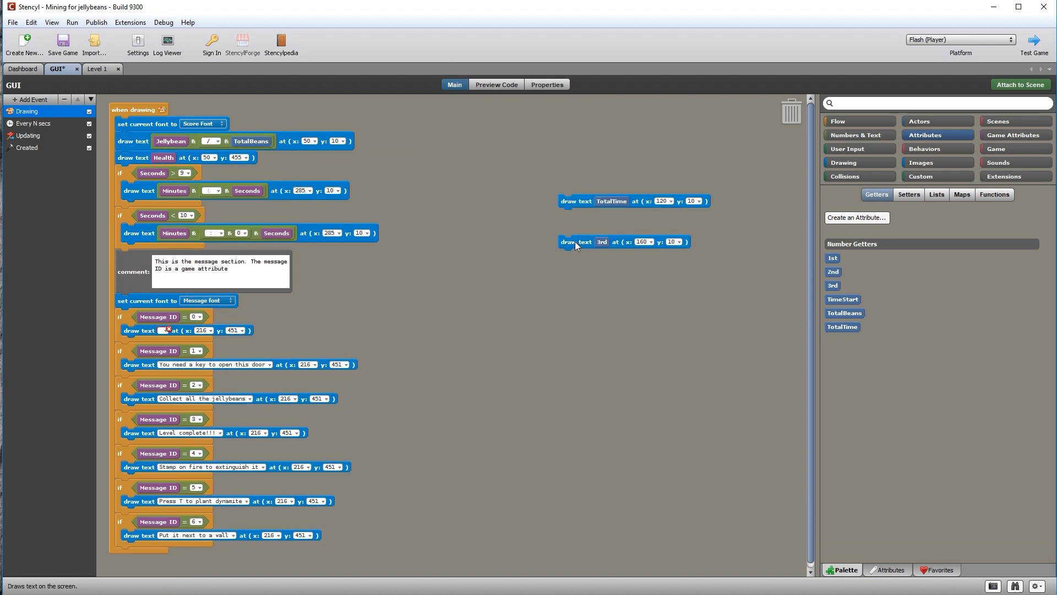
pyautogui.moveTo(573, 201)
pyautogui.mouseDown()
pyautogui.moveTo(754, 159)
pyautogui.moveTo(760, 118)
pyautogui.moveTo(792, 115)
pyautogui.mouseUp()
pyautogui.moveTo(574, 241)
pyautogui.mouseDown()
pyautogui.moveTo(751, 141)
pyautogui.moveTo(770, 112)
pyautogui.mouseUp()
pyautogui.click(29, 148)
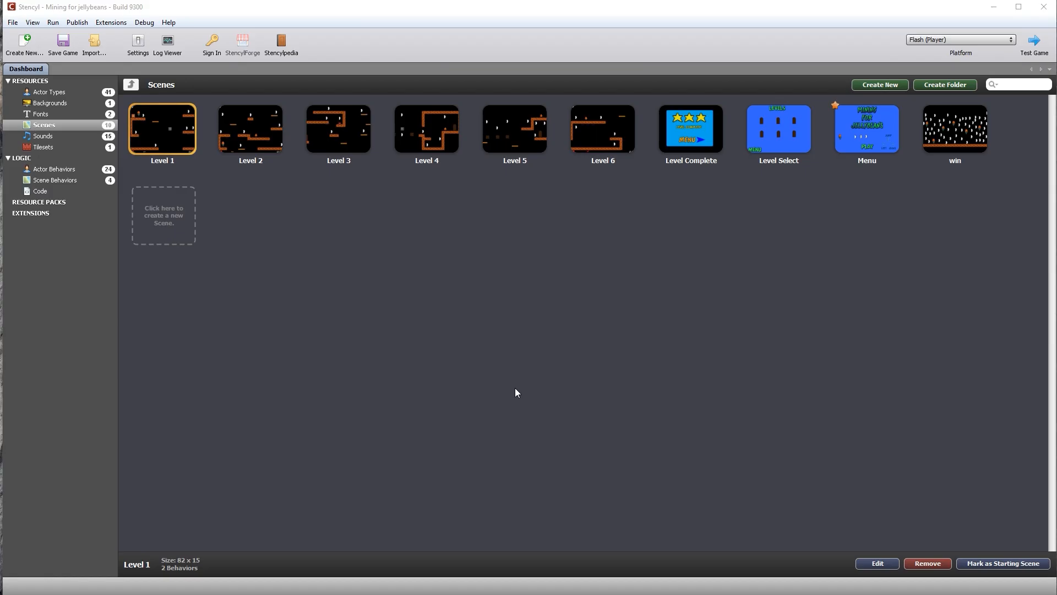
# Reopen the GUI scene behavior and display its Created event
pyautogui.click(70, 183)
pyautogui.doubleClick(261, 131)
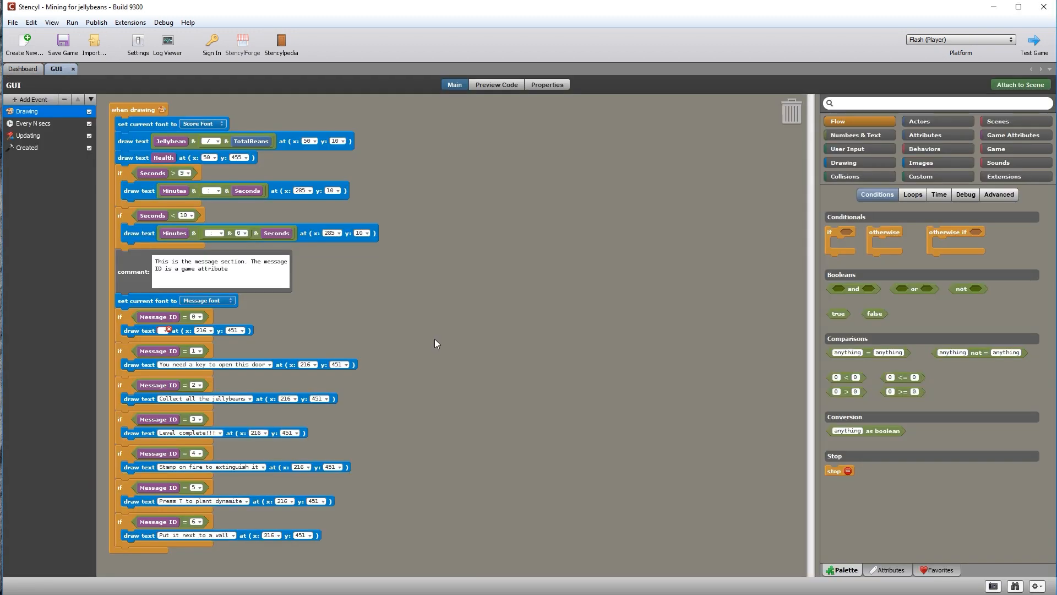
pyautogui.click(23, 148)
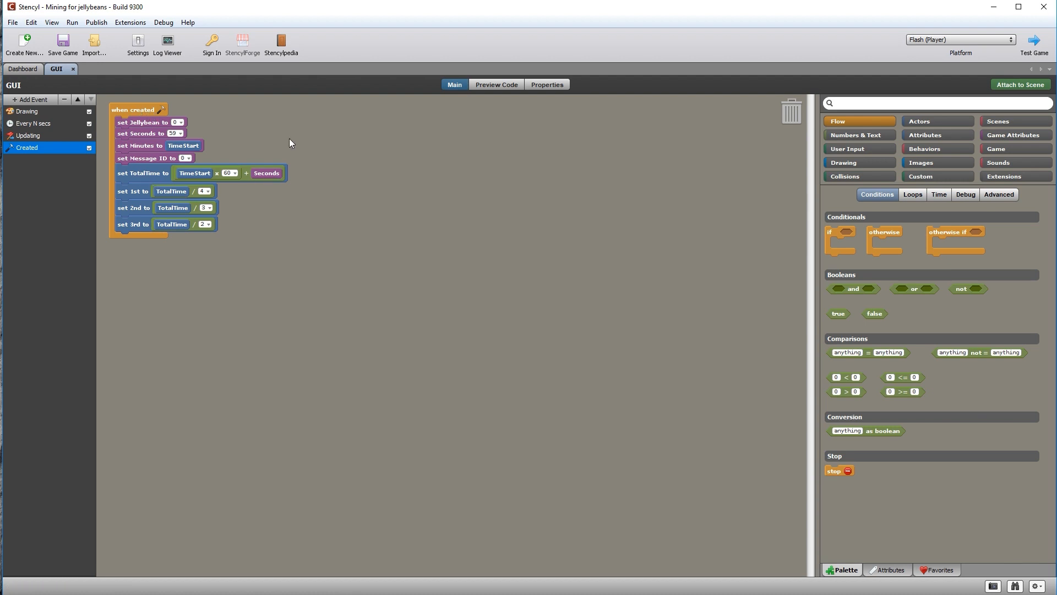
# Create a Number attribute named currentTime in the GUI behavior
pyautogui.click(925, 136)
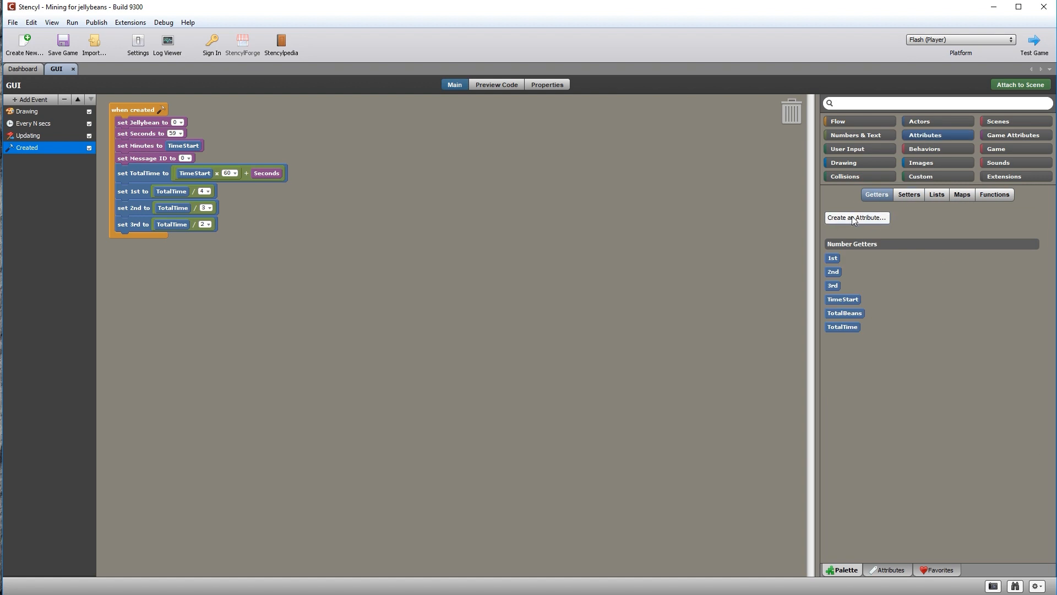
pyautogui.click(860, 217)
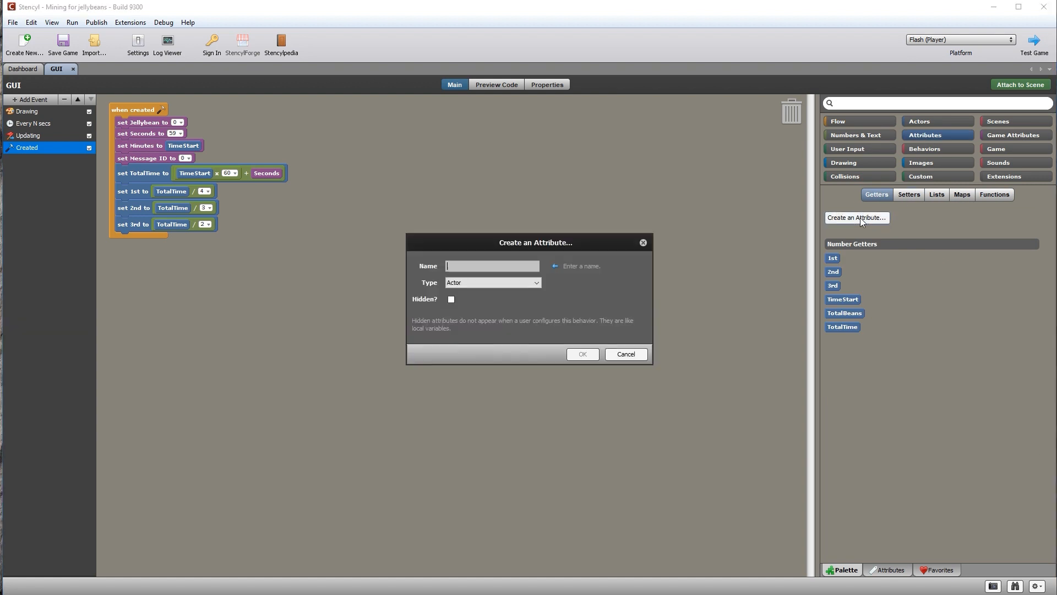
pyautogui.click(538, 284)
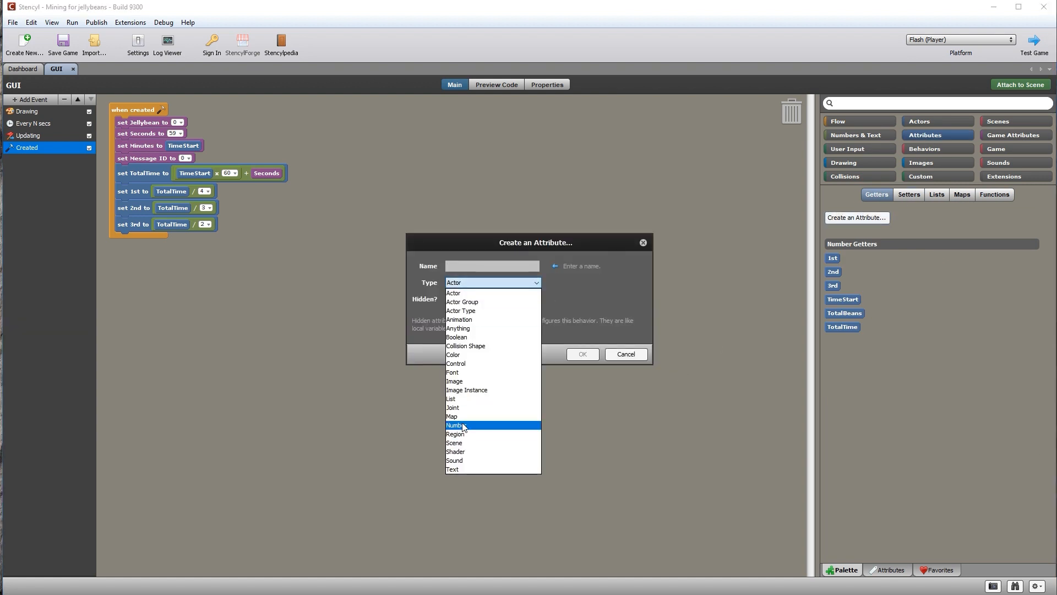
pyautogui.click(479, 427)
pyautogui.click(474, 270)
pyautogui.write('currentT')
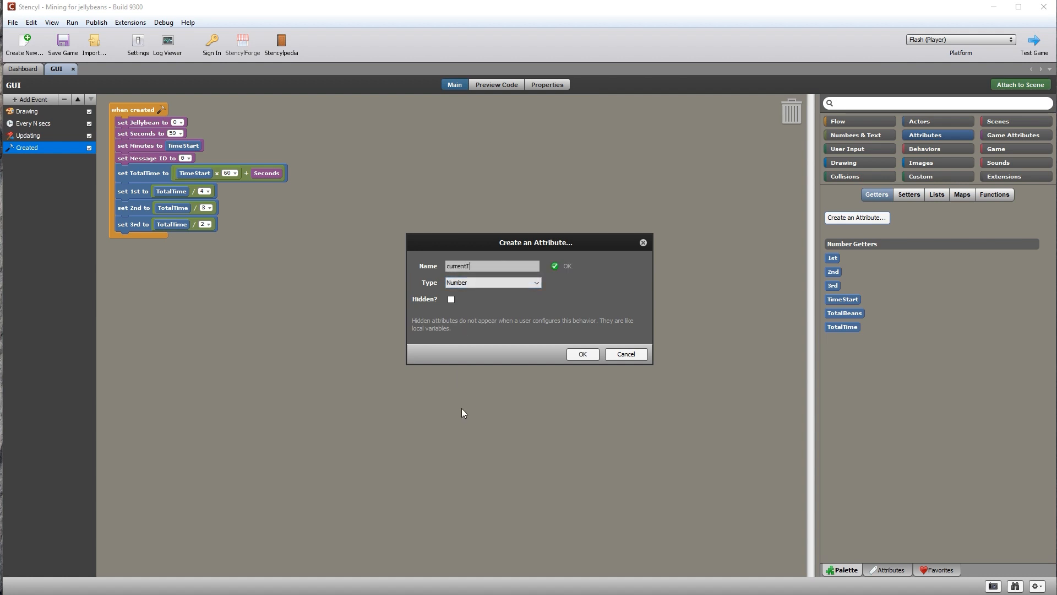
pyautogui.write('ime')
pyautogui.click(582, 354)
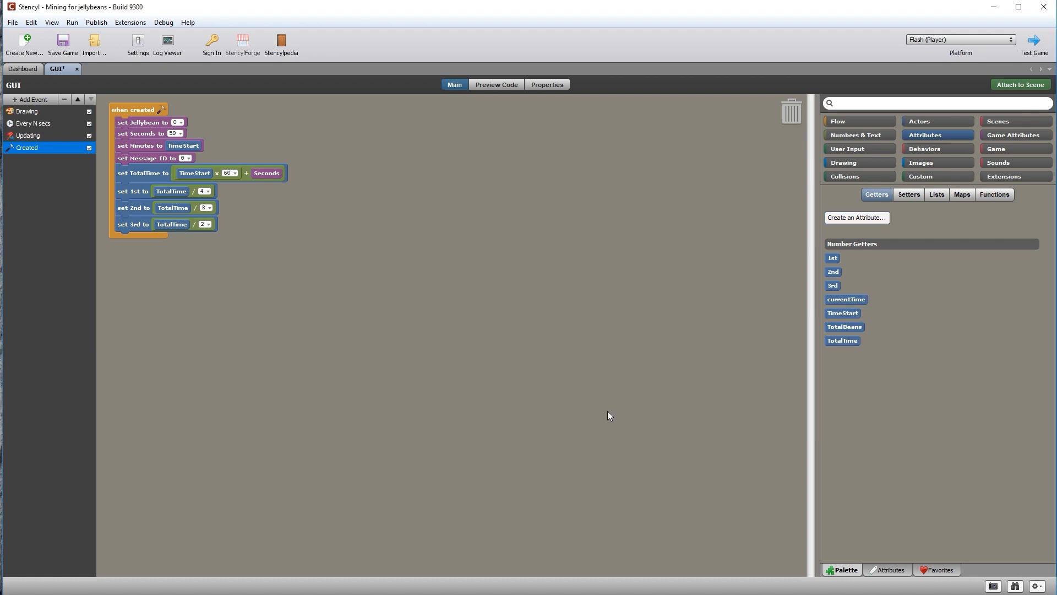
# In the Every N secs event, add a currentTime setter below the set Seconds block
pyautogui.click(28, 124)
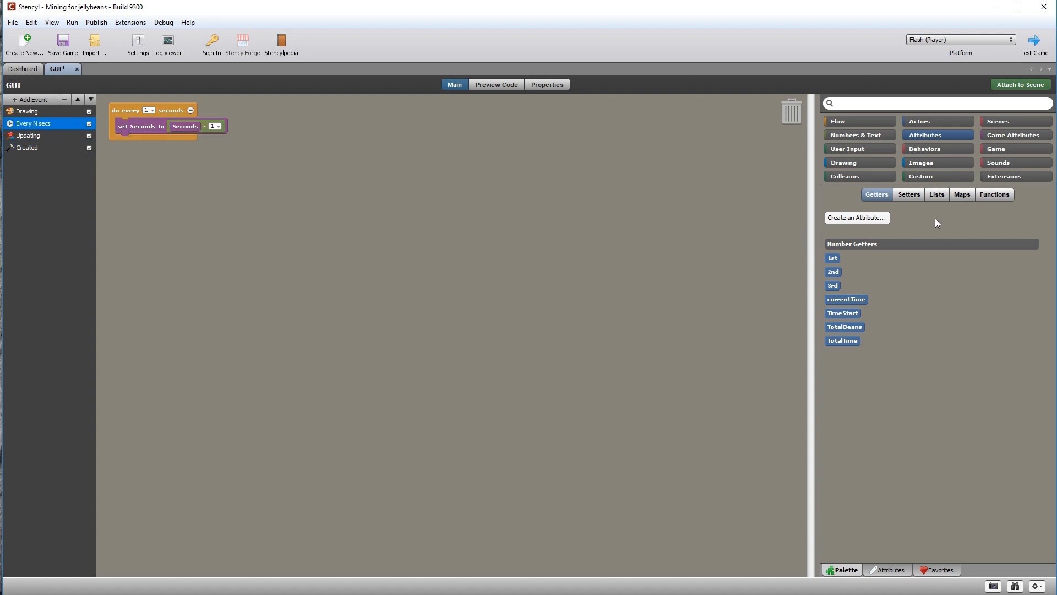
pyautogui.click(910, 195)
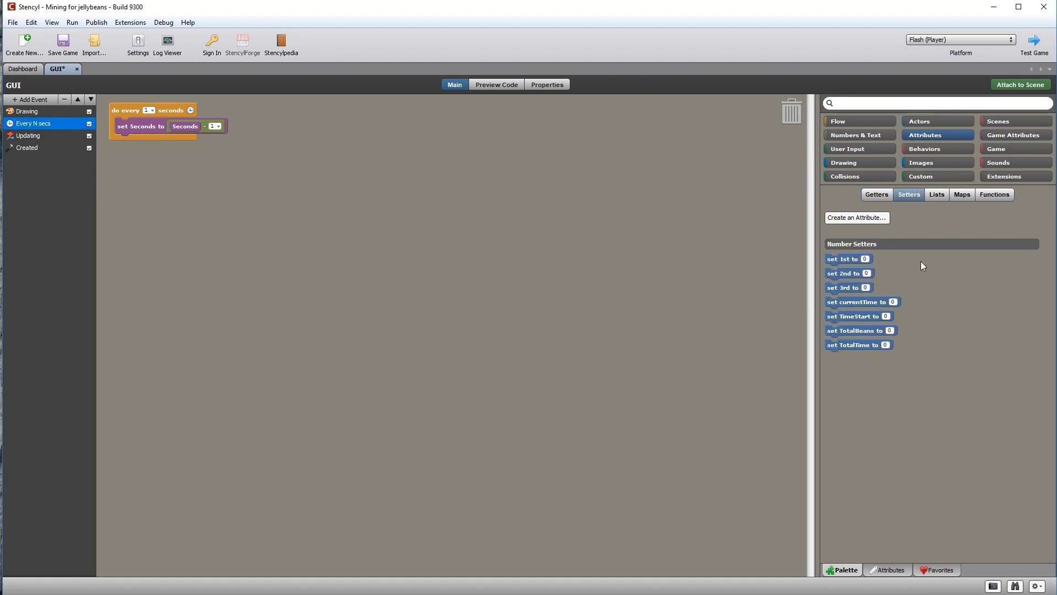
pyautogui.moveTo(862, 304); pyautogui.dragTo(164, 138)
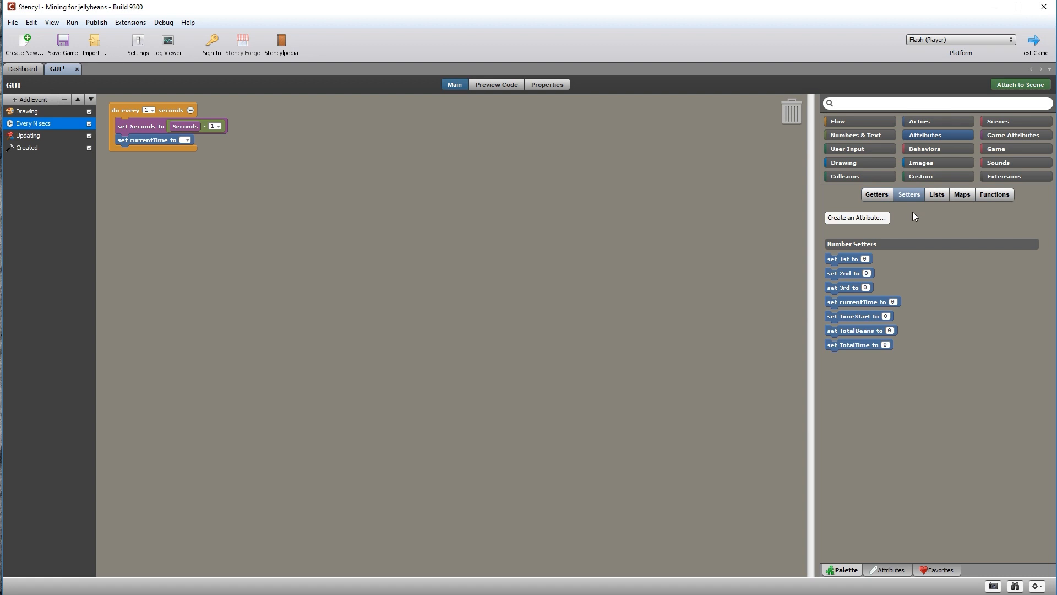
# Build a multiplication block on the canvas that multiplies TimeStart by 60
pyautogui.click(879, 195)
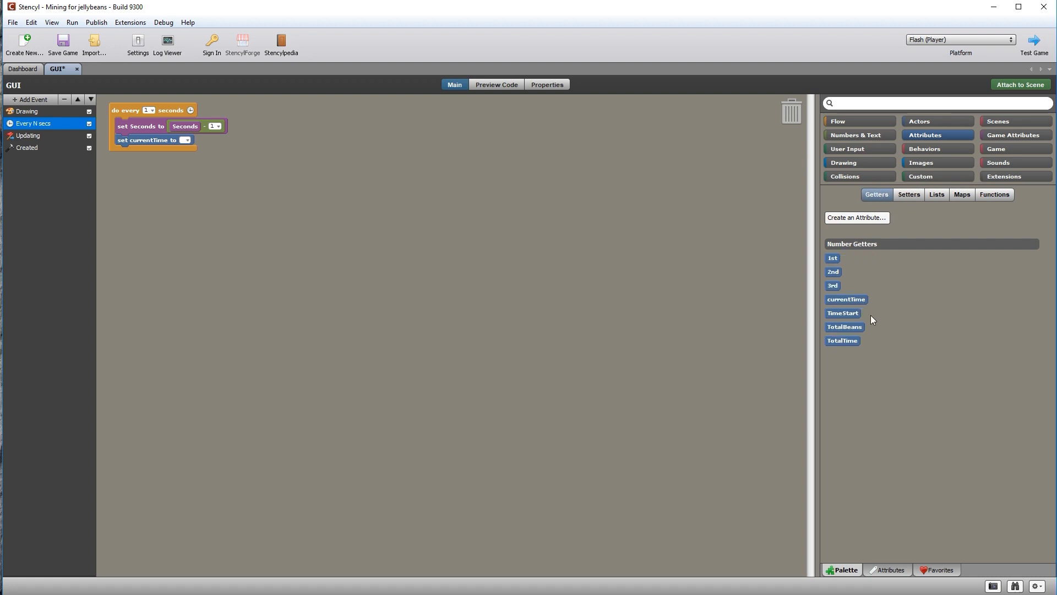
pyautogui.moveTo(848, 312); pyautogui.dragTo(495, 234)
pyautogui.click(874, 137)
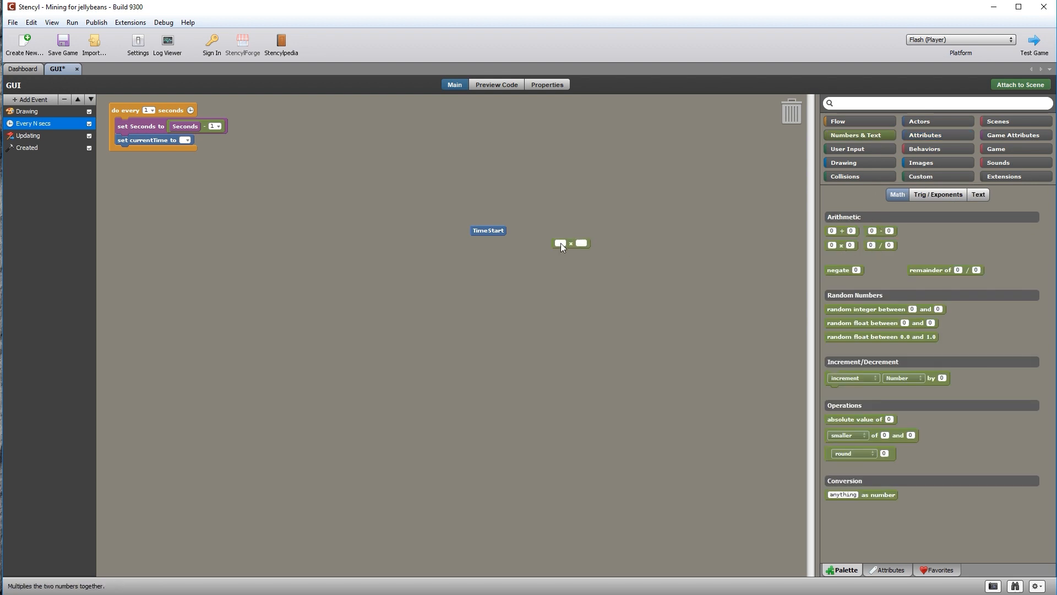
pyautogui.moveTo(518, 241); pyautogui.dragTo(521, 241)
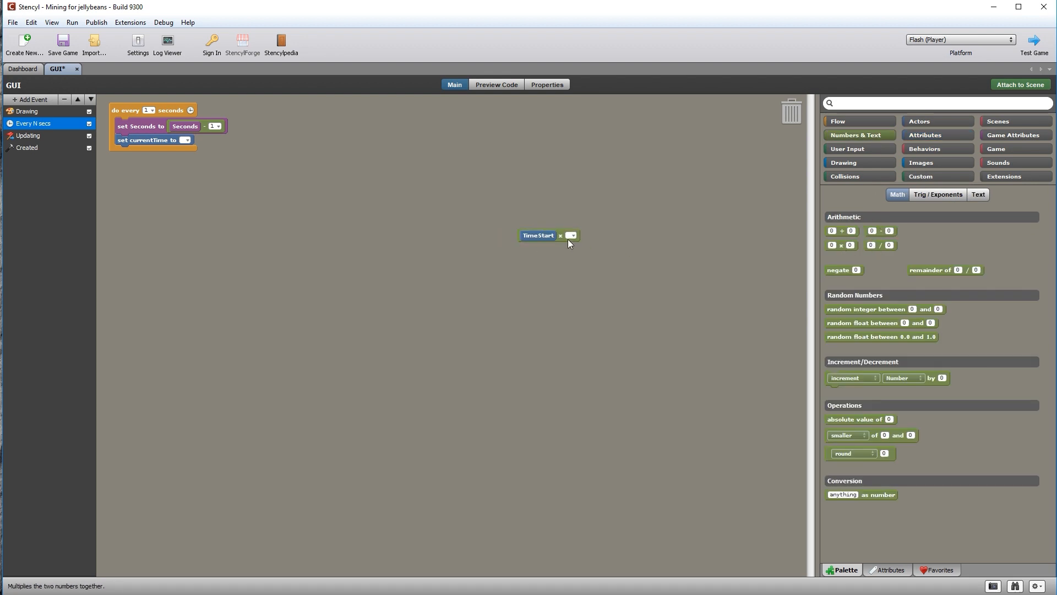
pyautogui.write('60')
pyautogui.press('Return')
# Add the Seconds game attribute to the TimeStart product and place the whole sum in the currentTime setter
pyautogui.moveTo(564, 238); pyautogui.dragTo(379, 201)
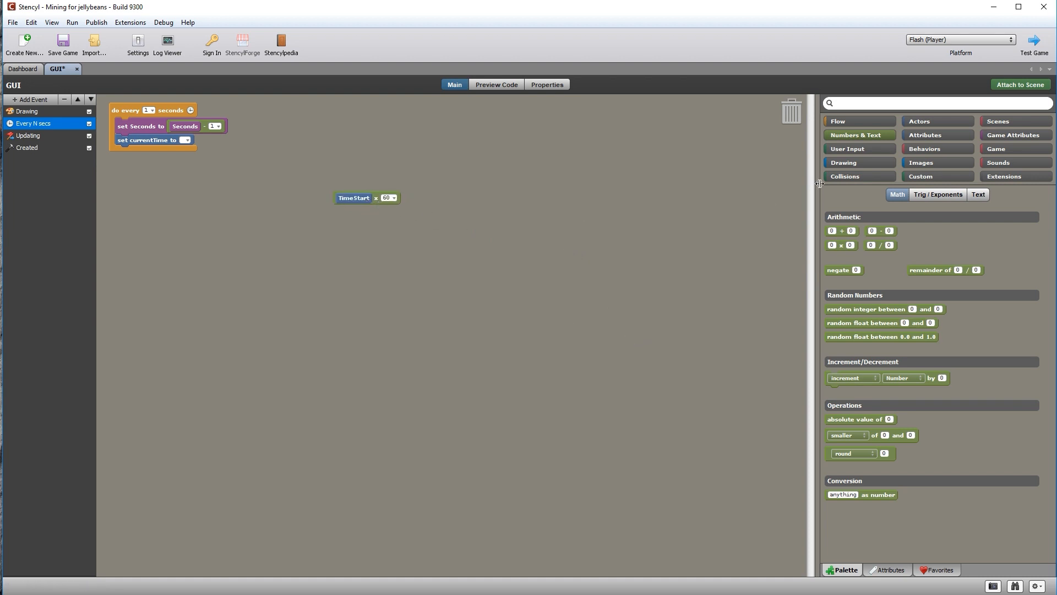
pyautogui.moveTo(842, 231); pyautogui.dragTo(457, 196)
pyautogui.moveTo(374, 200); pyautogui.dragTo(485, 199)
pyautogui.click(1016, 136)
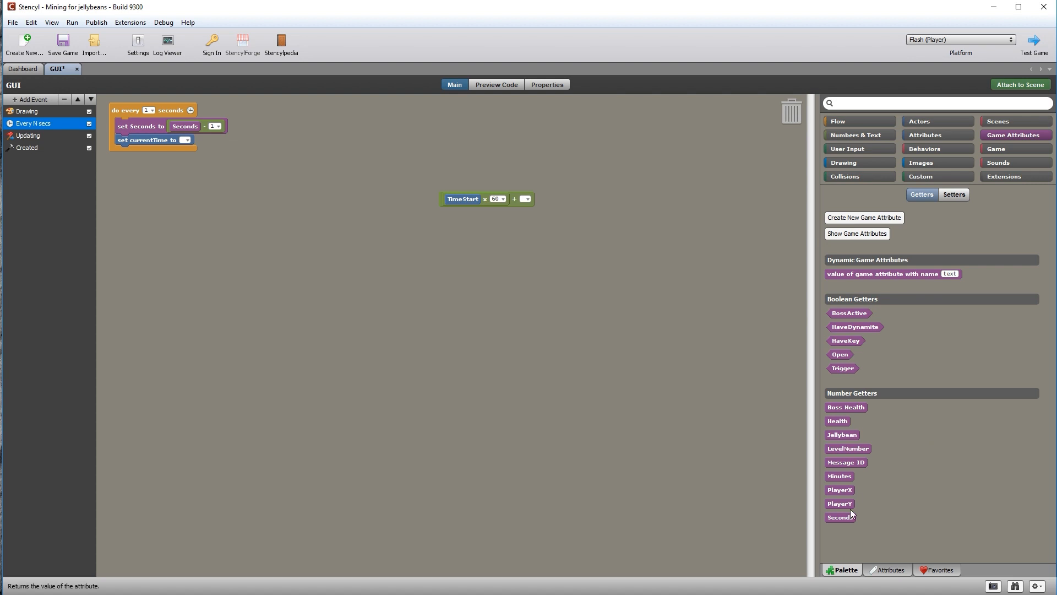
pyautogui.moveTo(841, 517); pyautogui.dragTo(253, 141)
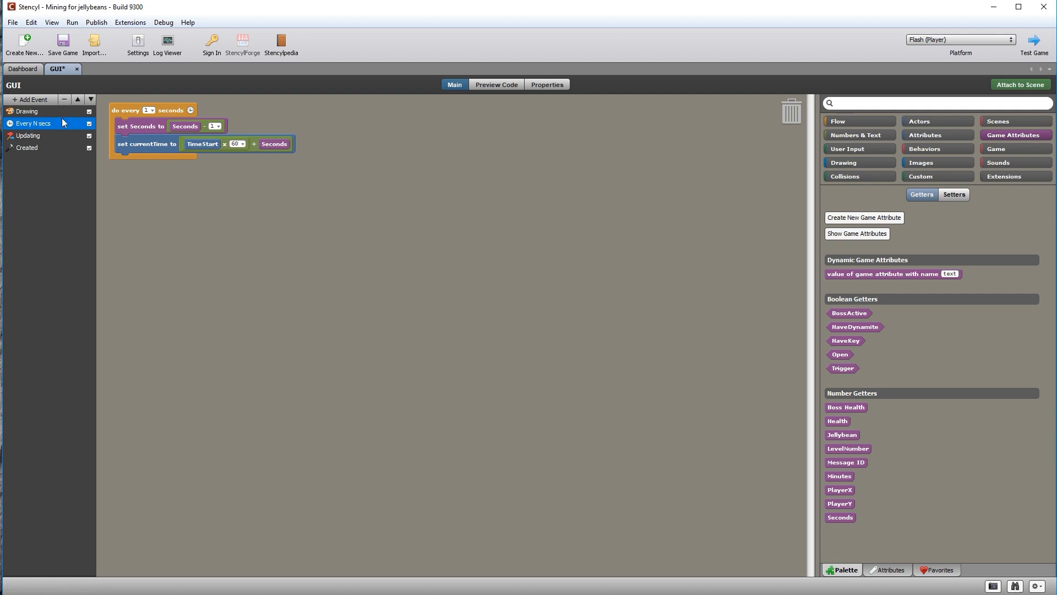
# Add an if block below the currentTime setter in the Every N secs event with the condition currentTime <= 1st
pyautogui.click(25, 110)
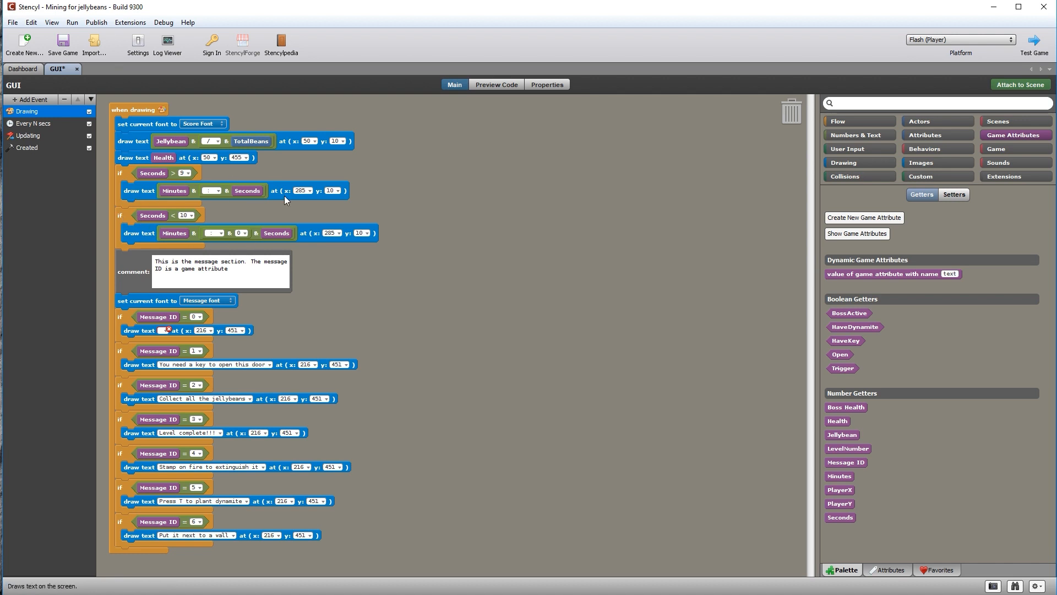
pyautogui.click(22, 125)
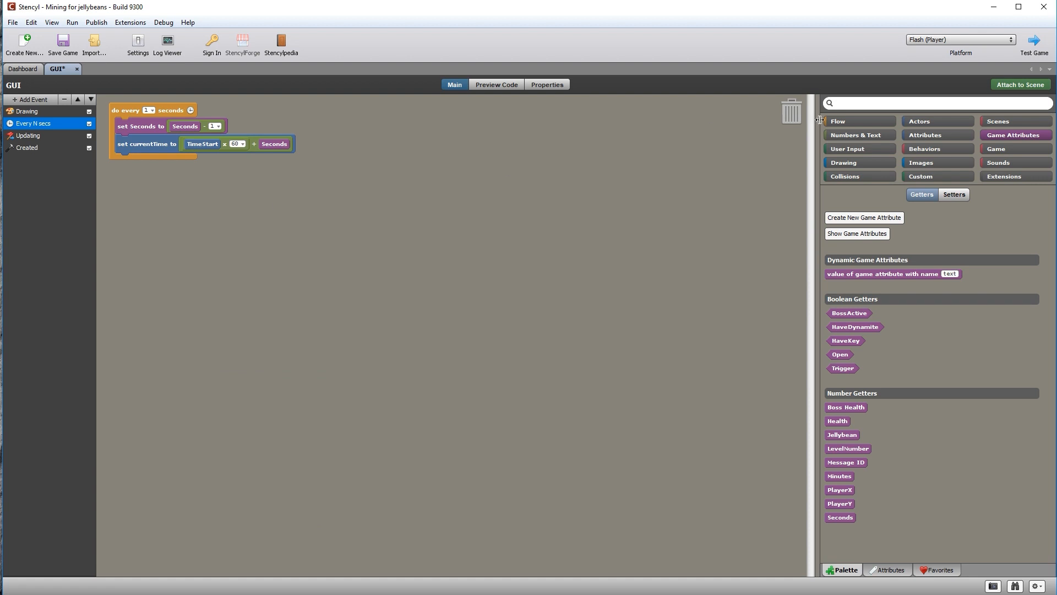
pyautogui.click(860, 122)
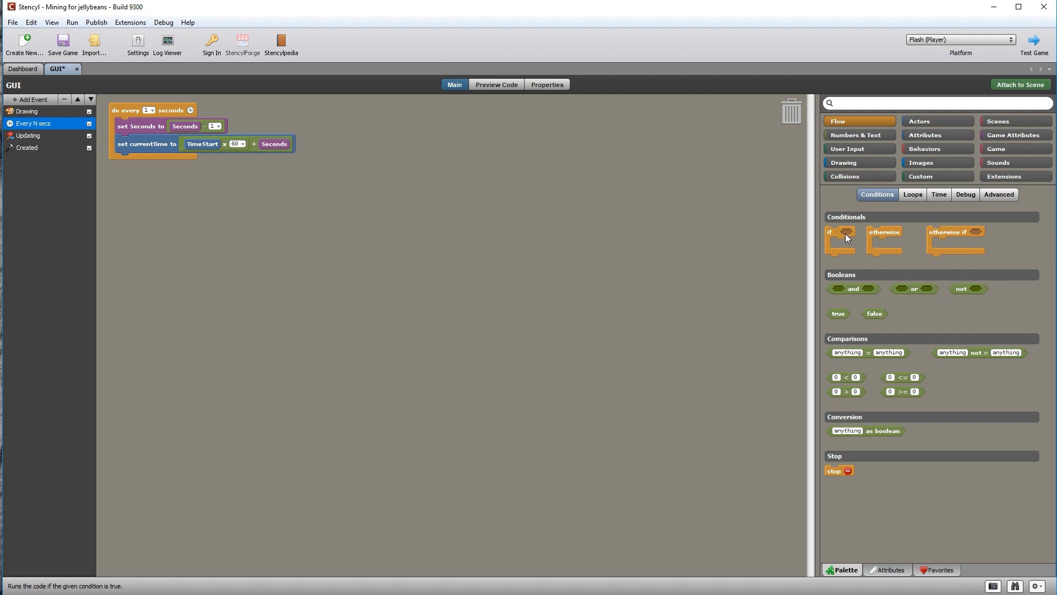
pyautogui.moveTo(149, 174); pyautogui.dragTo(131, 156)
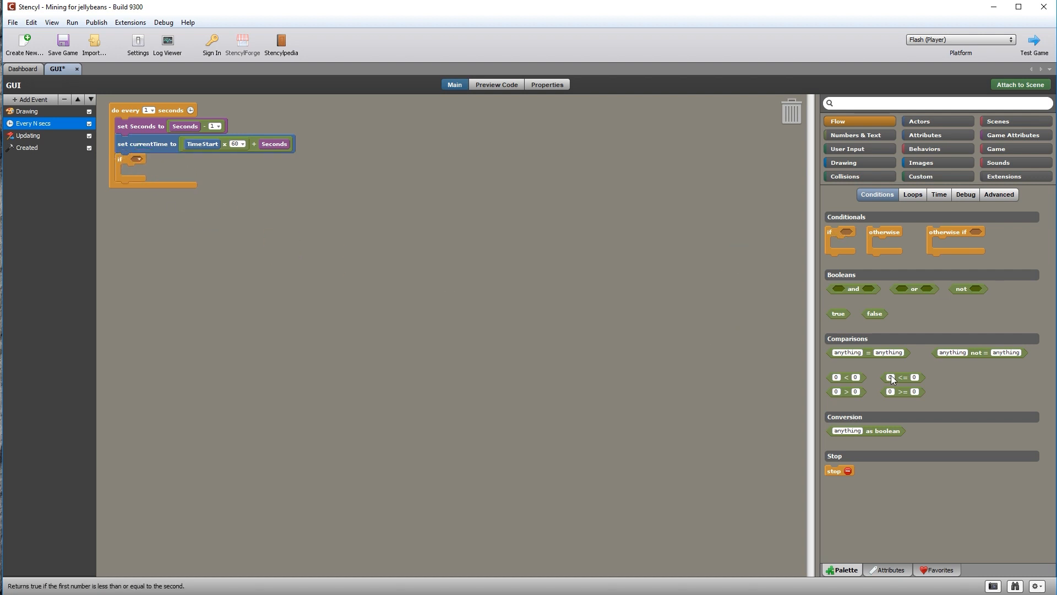
pyautogui.moveTo(904, 380); pyautogui.dragTo(158, 157)
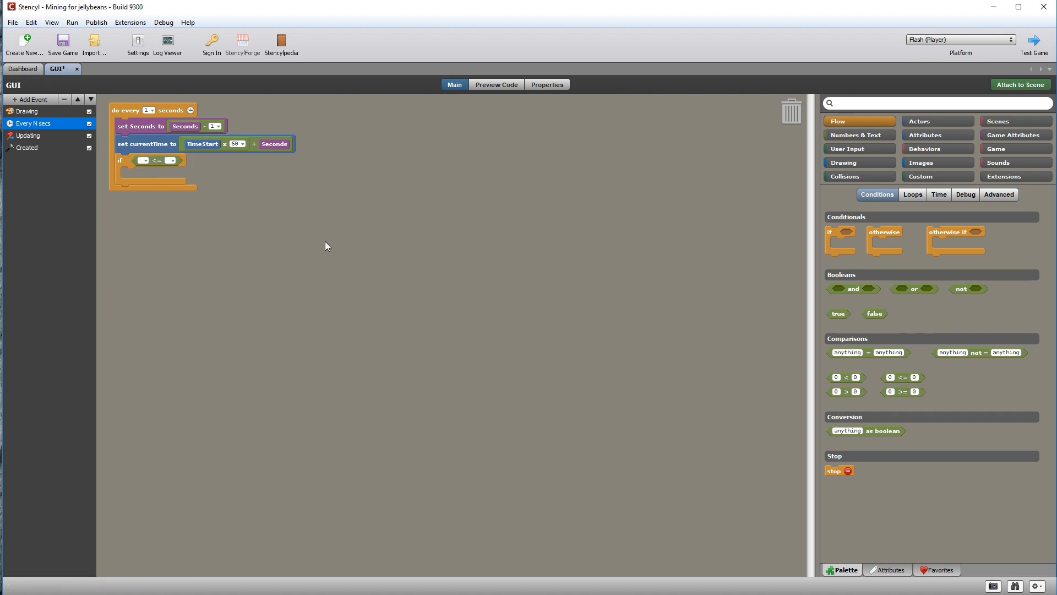
pyautogui.click(939, 137)
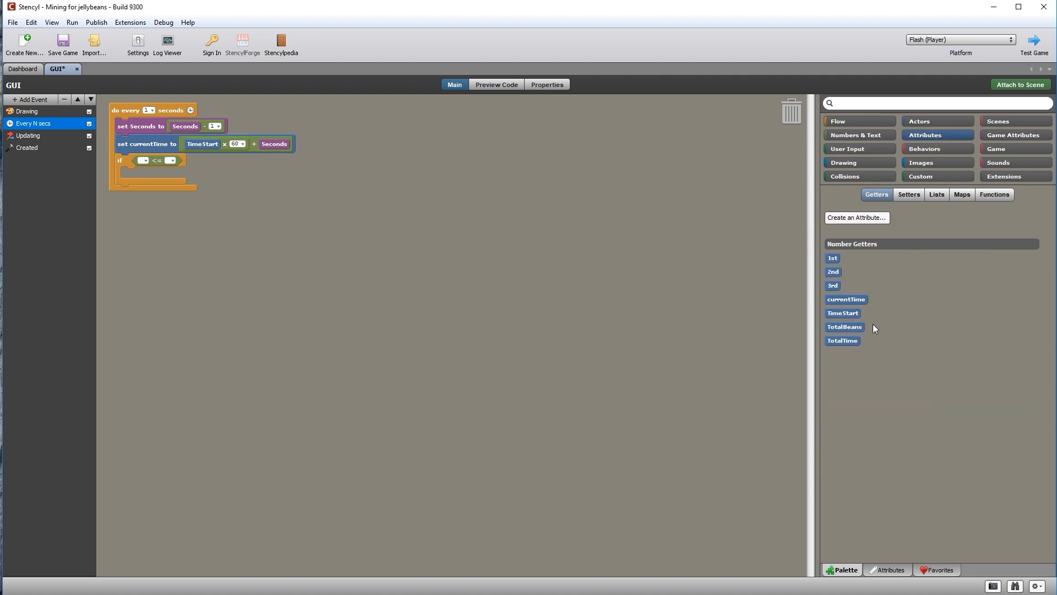
pyautogui.moveTo(848, 301); pyautogui.dragTo(133, 163)
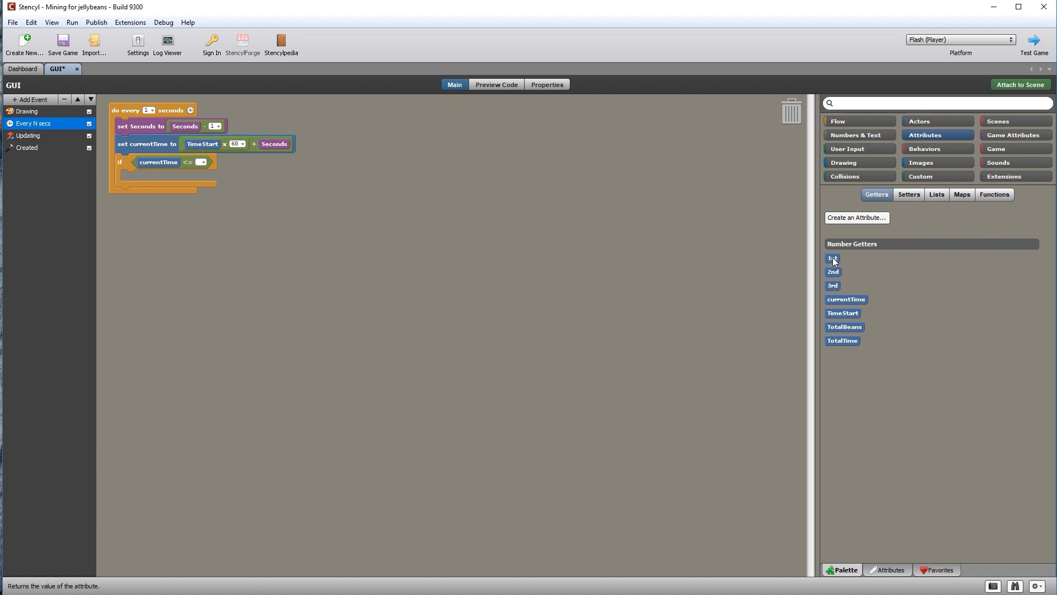
pyautogui.moveTo(832, 259); pyautogui.dragTo(203, 162)
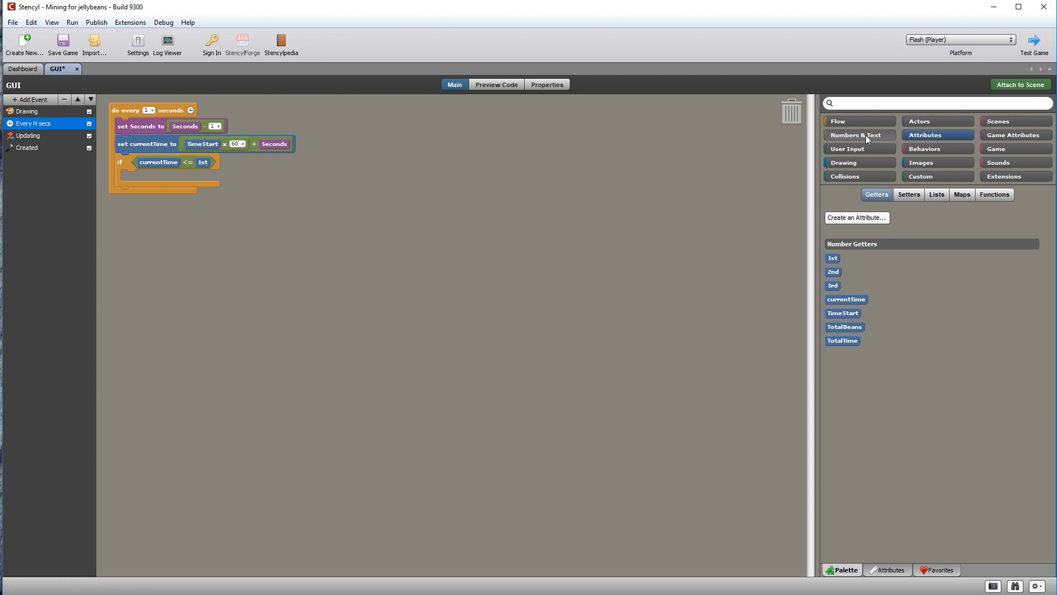
# Create a Text game attribute named Achievement with the initial value open
pyautogui.click(999, 135)
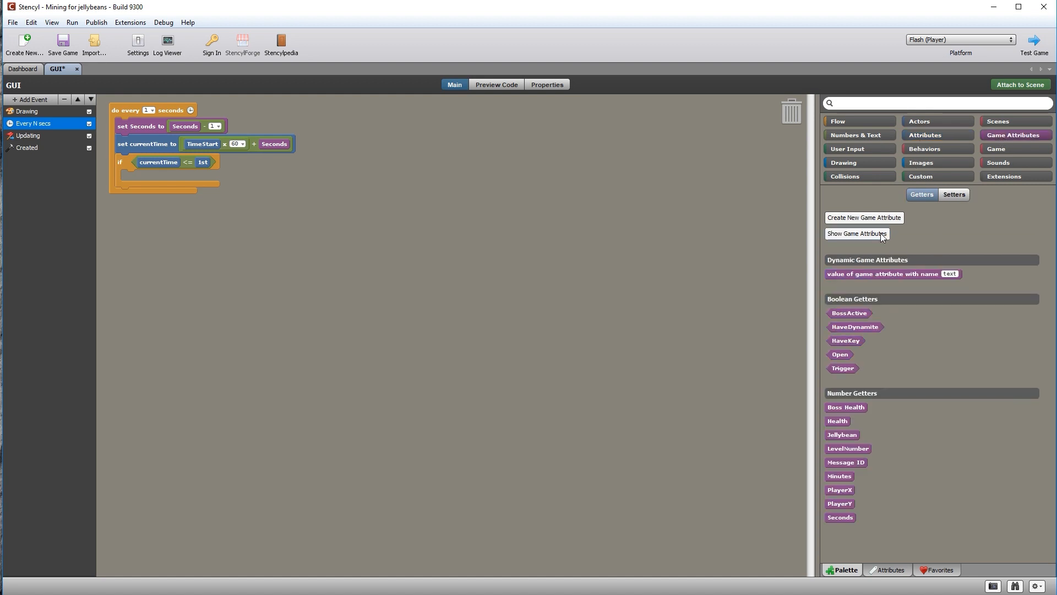
pyautogui.click(869, 219)
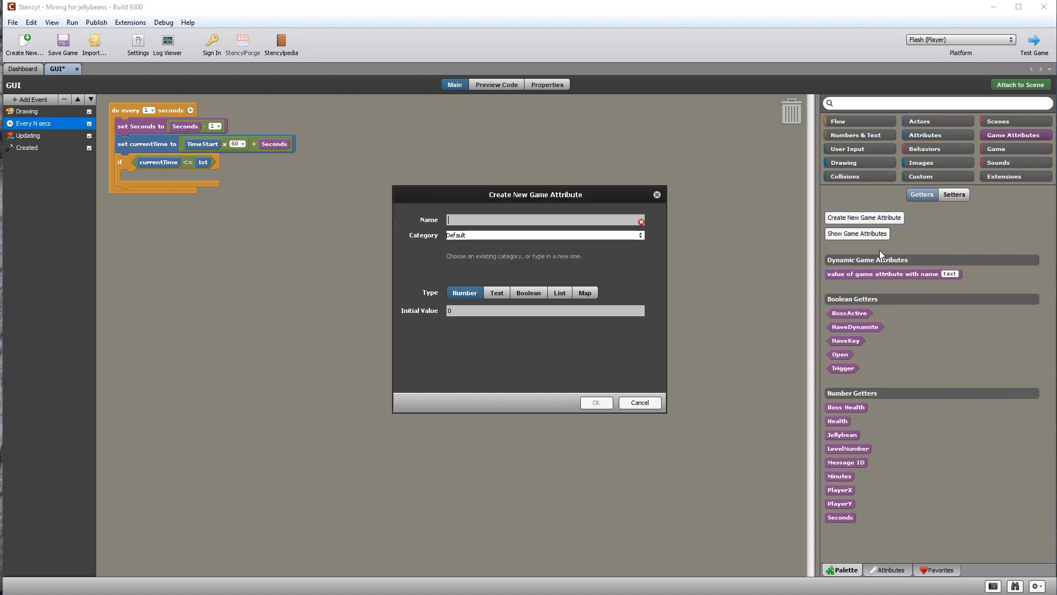
pyautogui.click(499, 292)
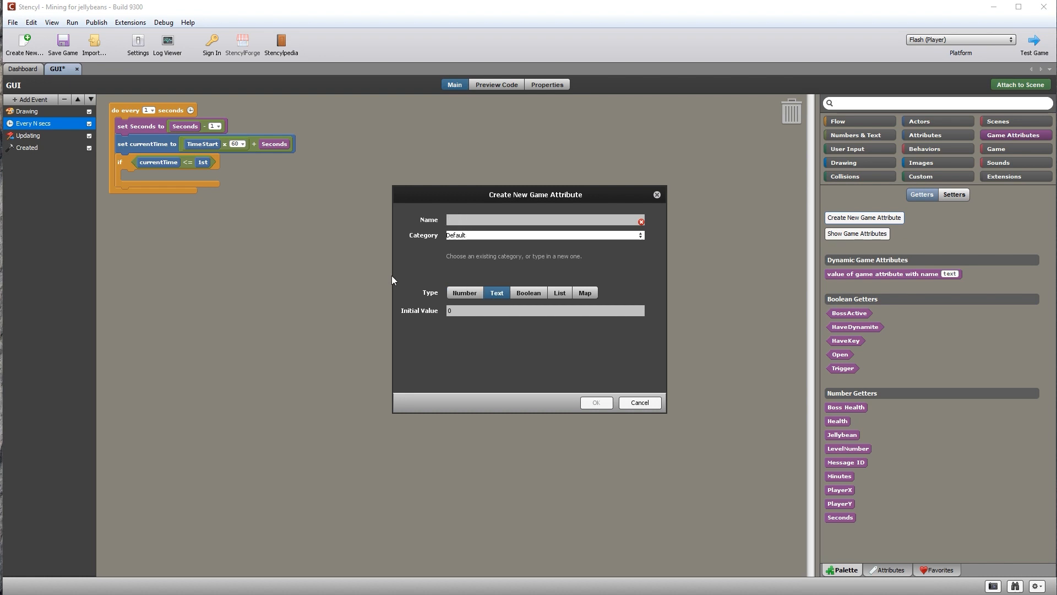
pyautogui.write('Achievement')
pyautogui.doubleClick(452, 311)
pyautogui.write('open')
pyautogui.click(596, 404)
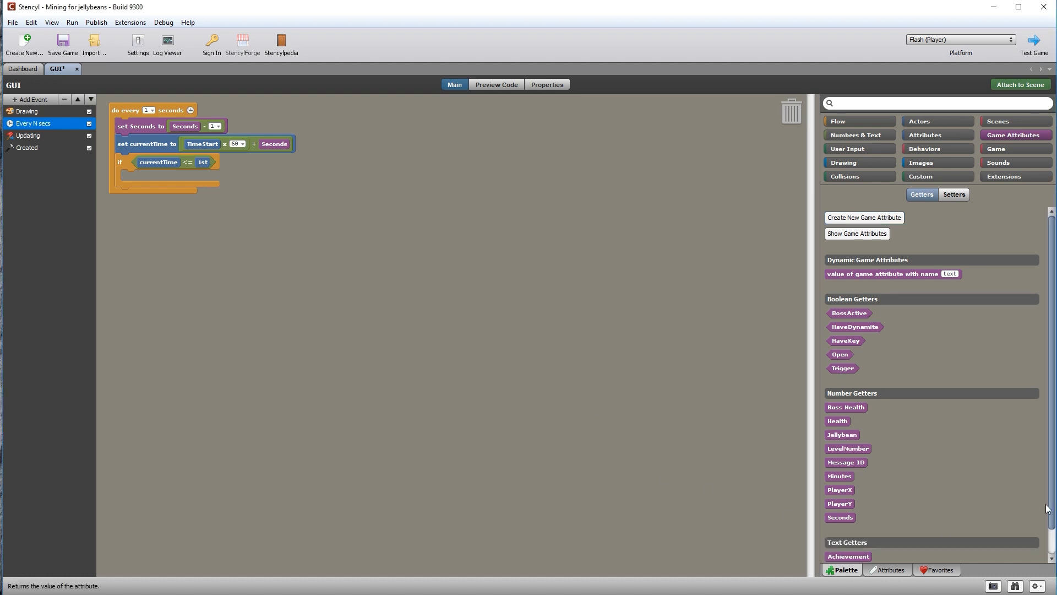
pyautogui.scroll(-1, 1052, 489)
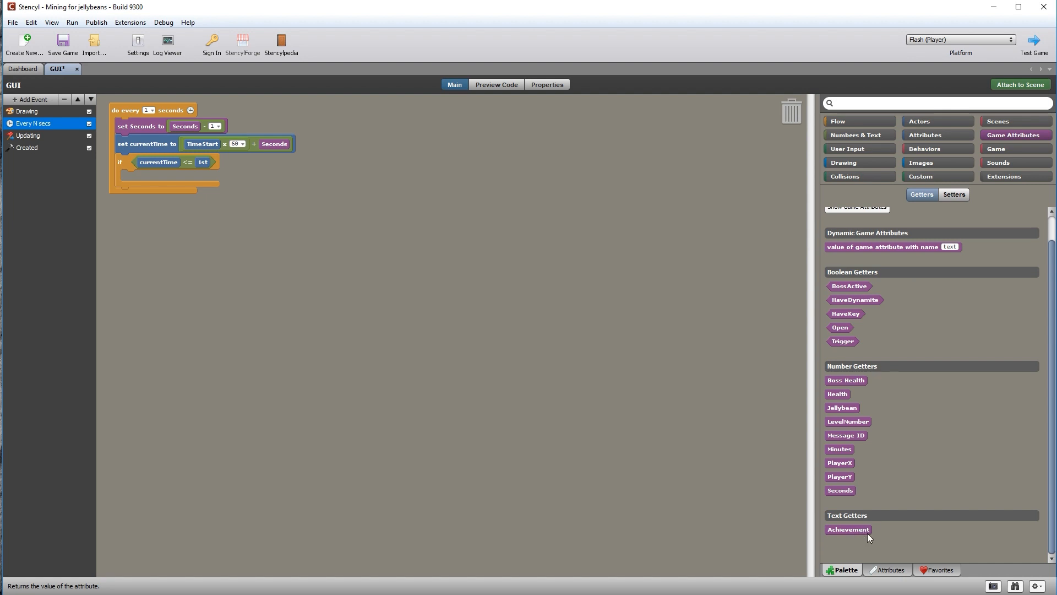
# Open the door menu actor type and check the name of its open-door animation
pyautogui.click(20, 72)
pyautogui.click(43, 94)
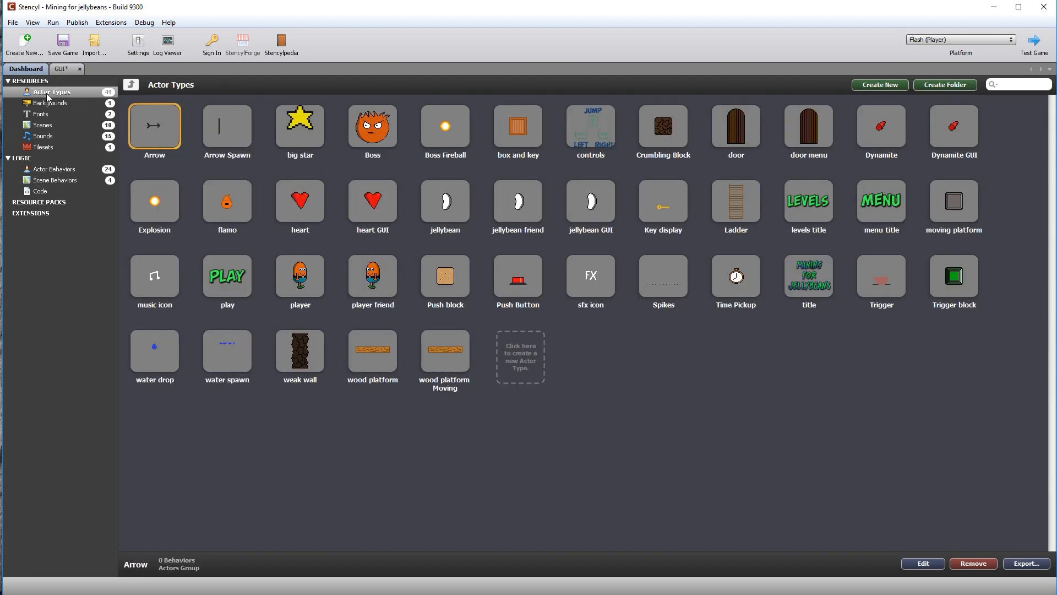
pyautogui.doubleClick(812, 128)
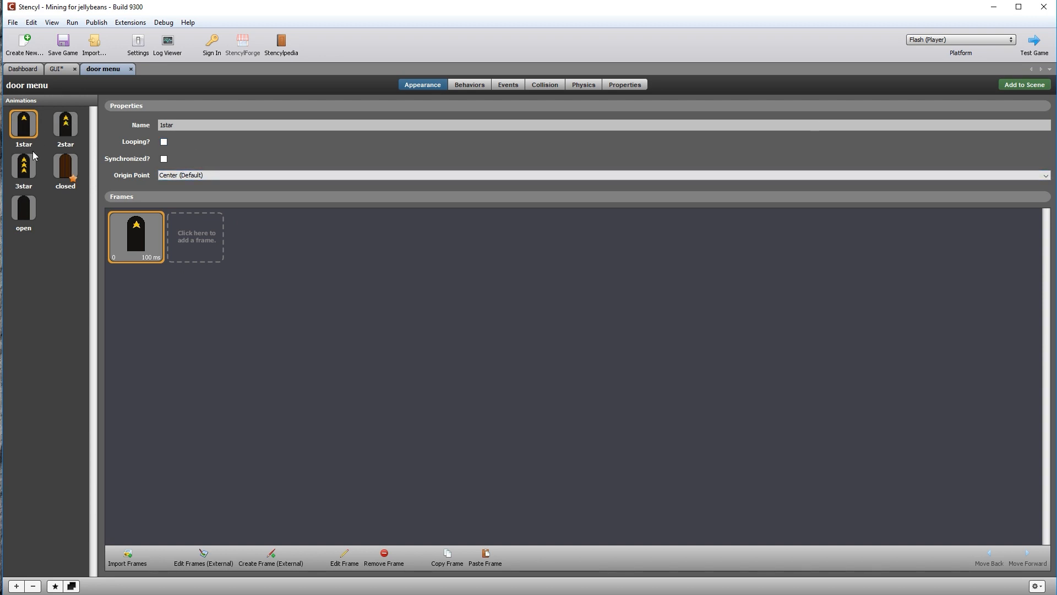
pyautogui.click(25, 209)
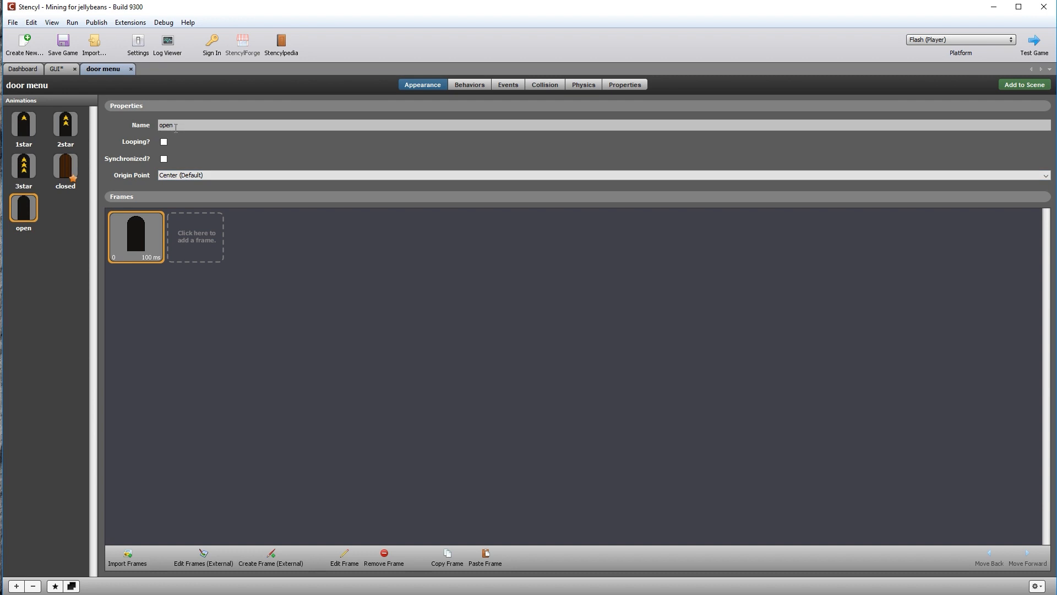
# Check the names of the door menu's one-star and two-star animations, then return to the GUI behavior
pyautogui.click(28, 130)
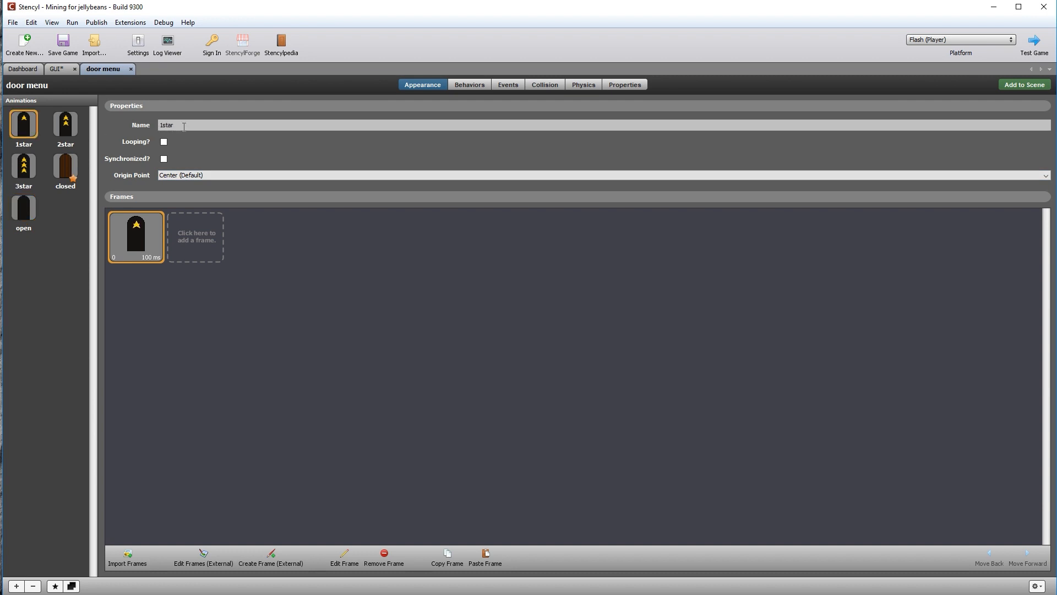
pyautogui.click(73, 130)
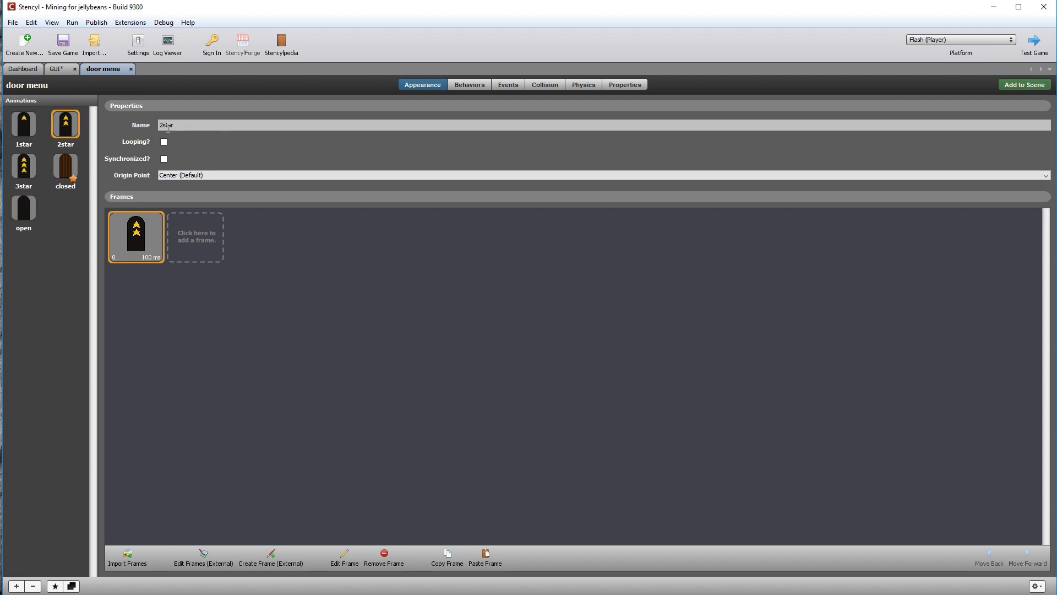
pyautogui.click(58, 69)
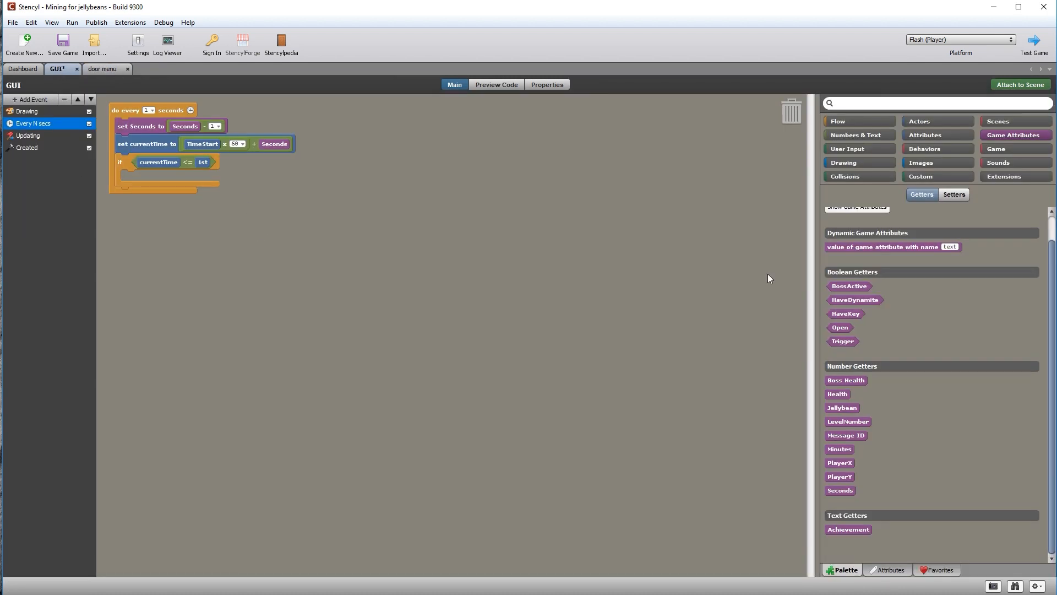
# Inside the currentTime <= 1st if block, add a setter for the Achievement game attribute with the text 1star
pyautogui.click(955, 194)
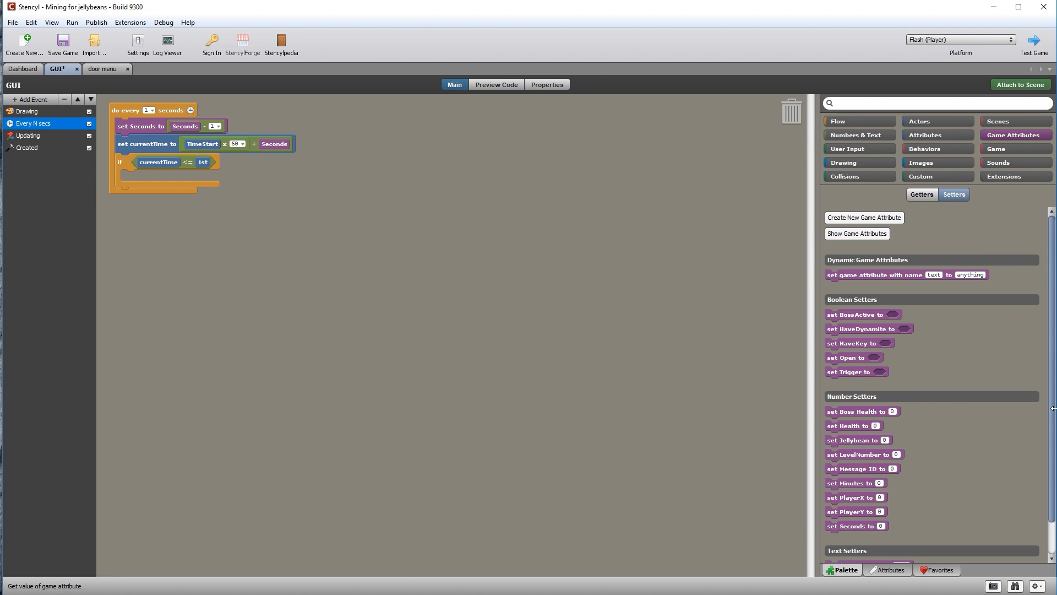
pyautogui.scroll(-2, 909, 484)
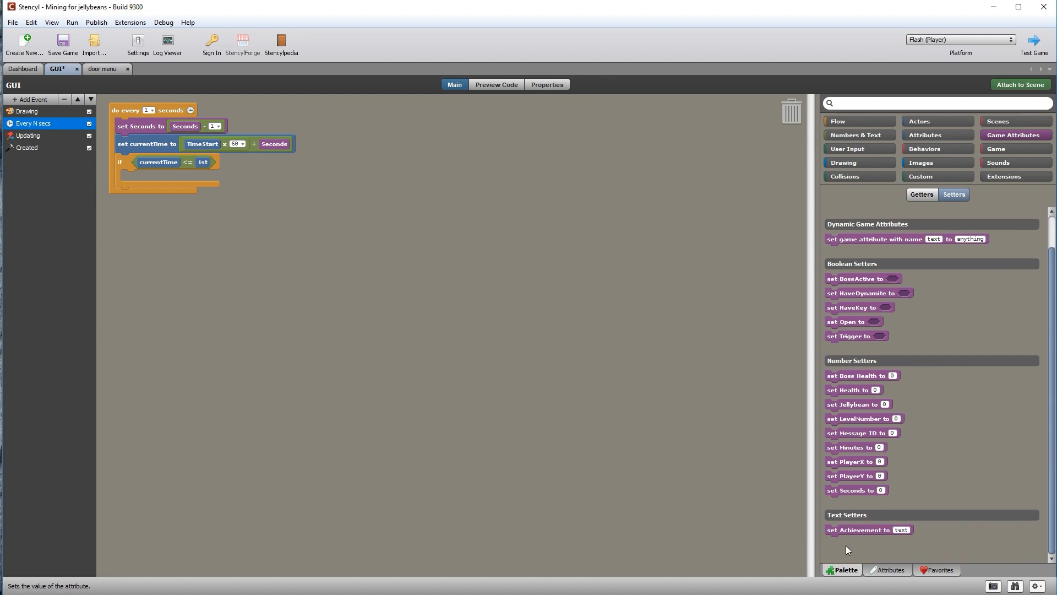
pyautogui.moveTo(851, 530); pyautogui.dragTo(161, 172)
pyautogui.click(105, 68)
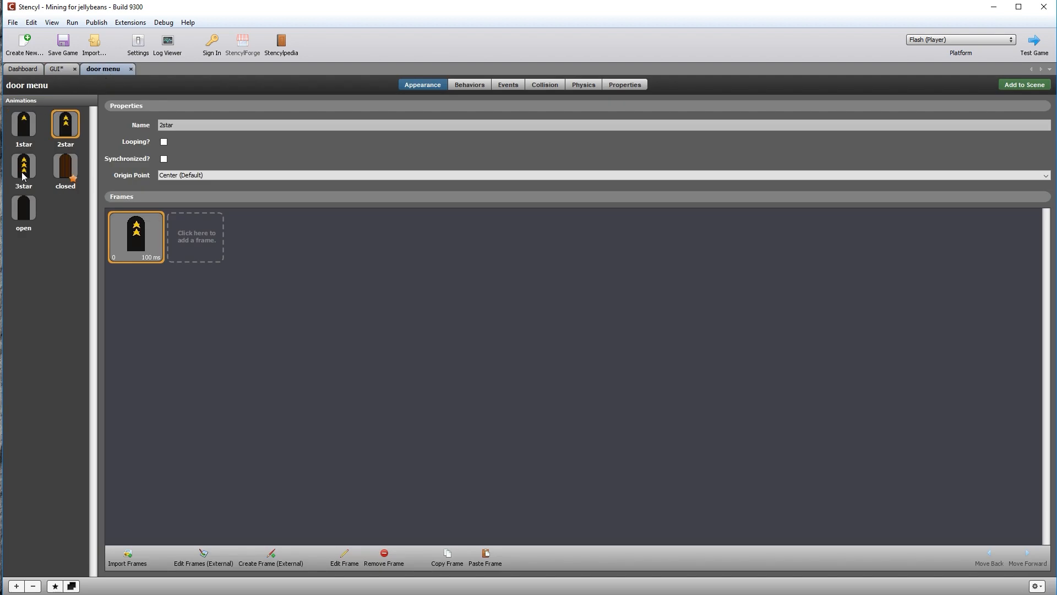
pyautogui.click(19, 127)
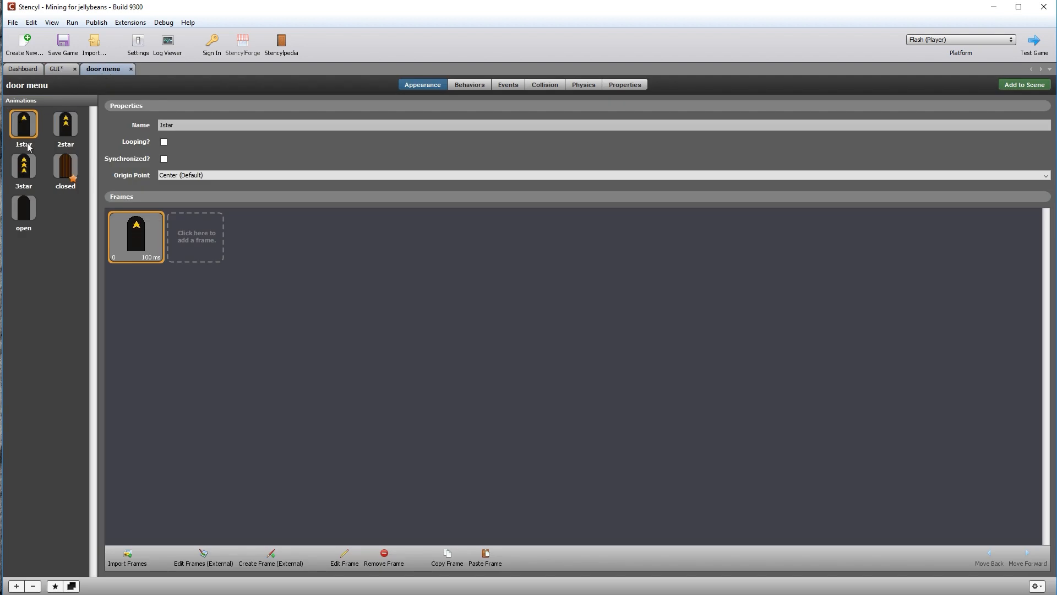
pyautogui.click(57, 70)
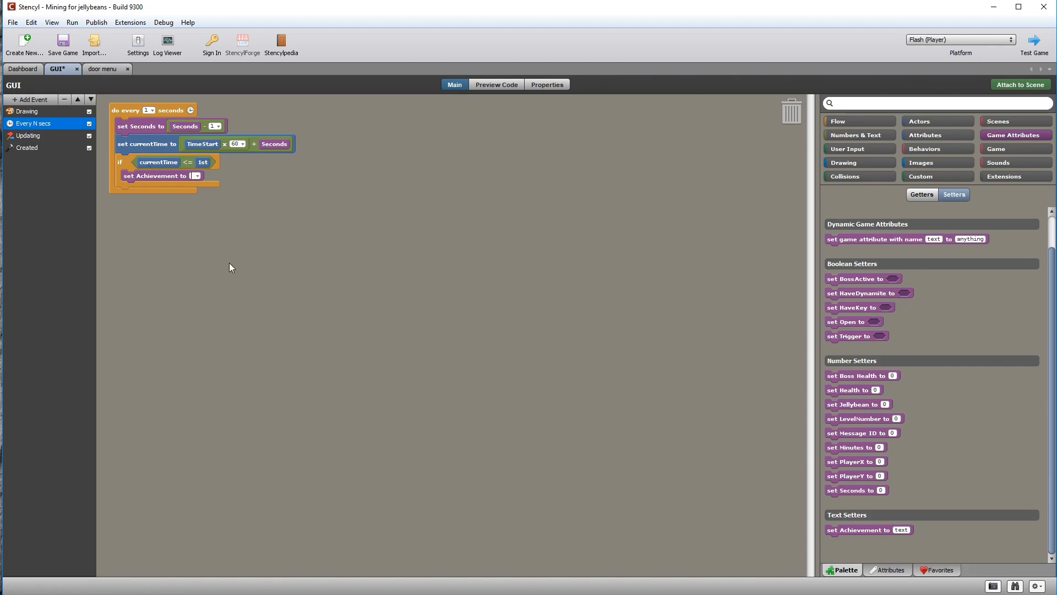
pyautogui.write('1star')
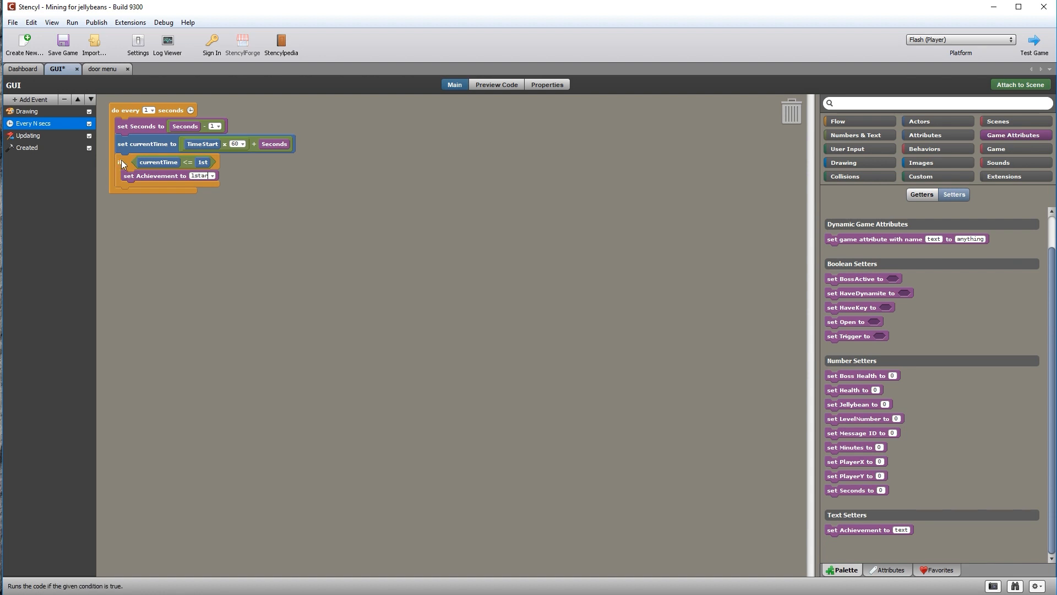
pyautogui.moveTo(123, 163)
pyautogui.mouseDown()
pyautogui.moveTo(144, 187)
pyautogui.moveTo(130, 161)
pyautogui.mouseUp()
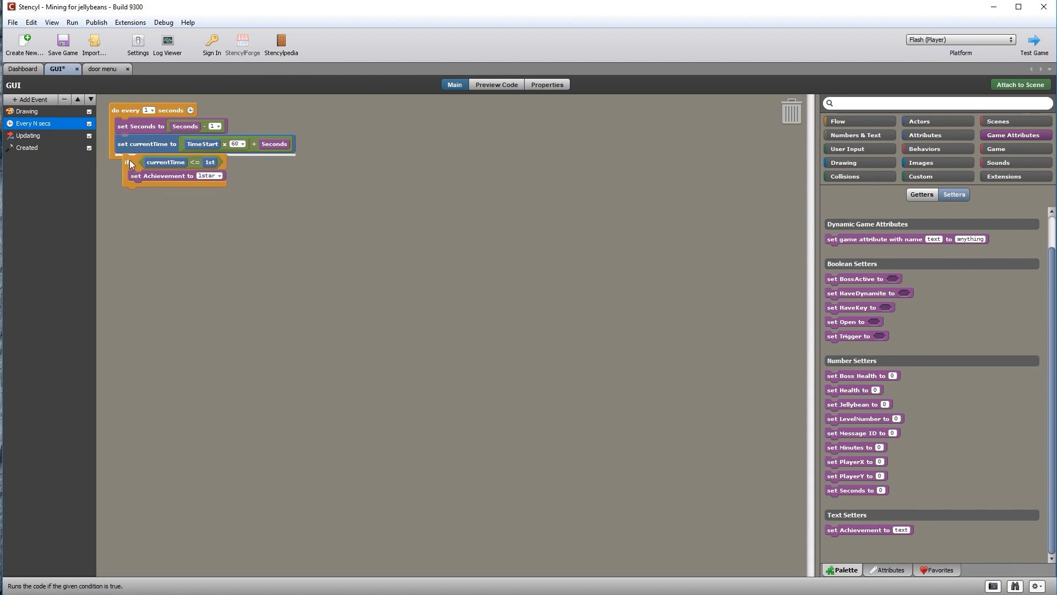
# Add a second if block below the first with an and condition whose first half is currentTime <= 2nd
pyautogui.click(841, 118)
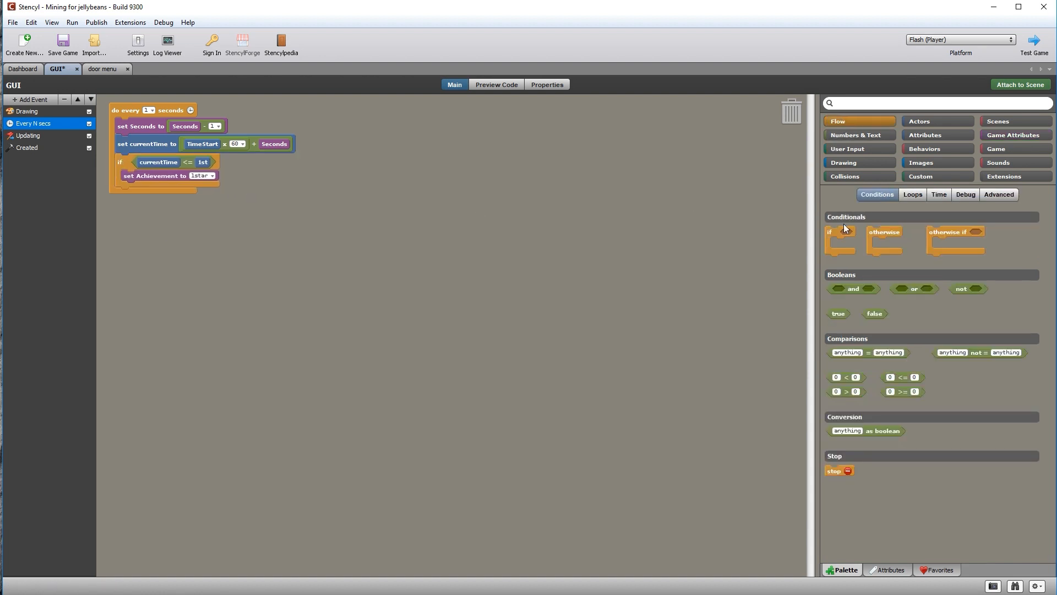
pyautogui.moveTo(834, 231); pyautogui.dragTo(137, 203)
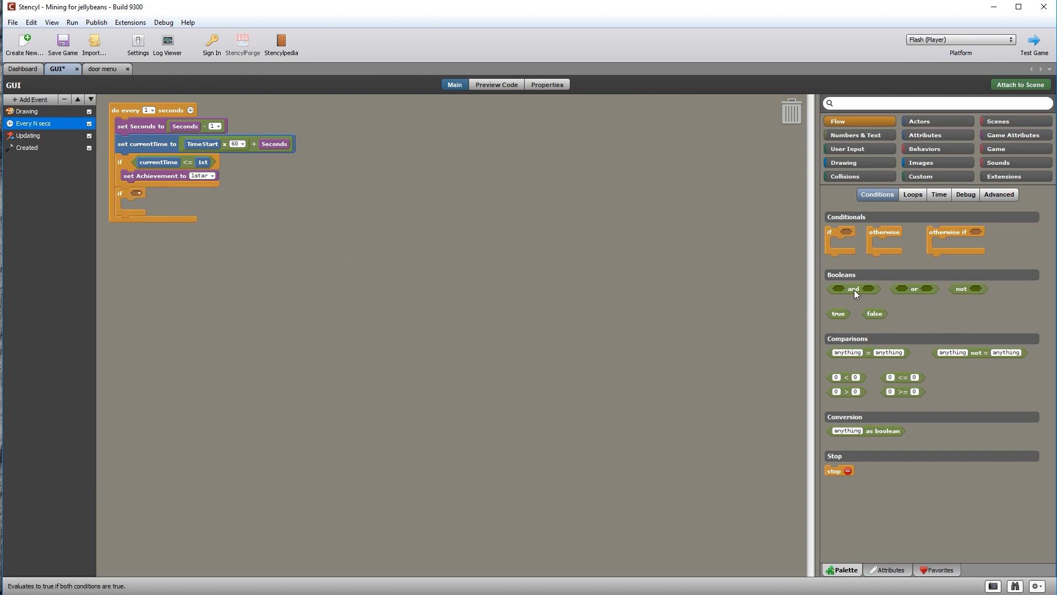
pyautogui.moveTo(854, 290); pyautogui.dragTo(158, 193)
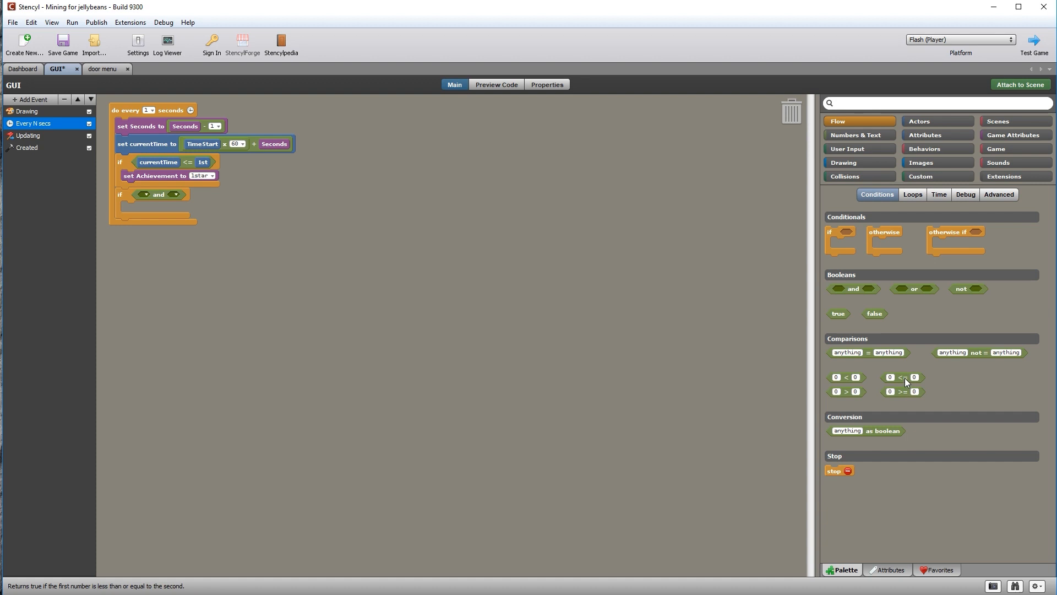
pyautogui.moveTo(904, 378); pyautogui.dragTo(141, 197)
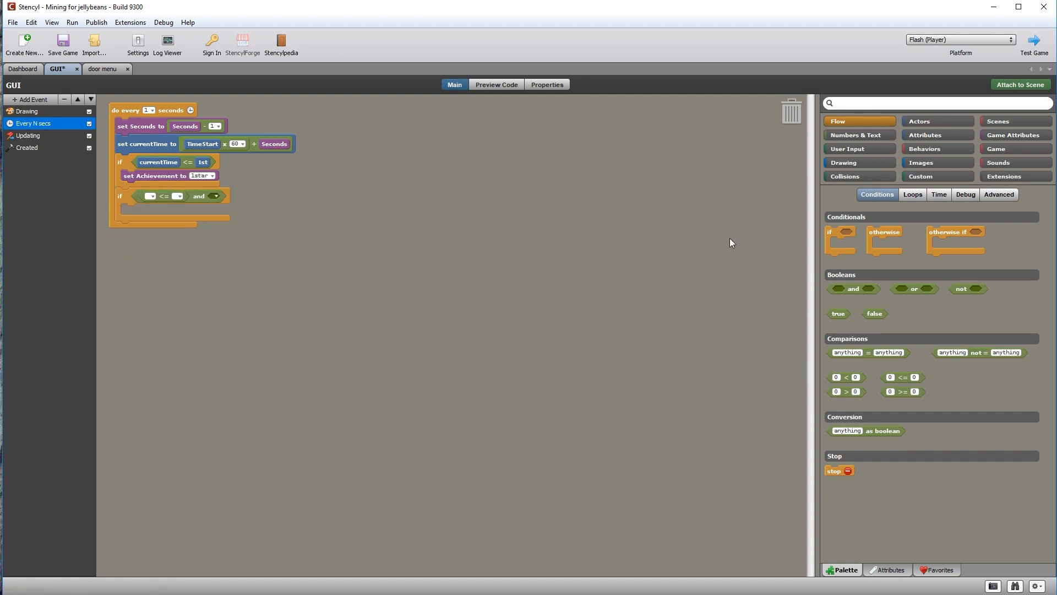
pyautogui.click(940, 134)
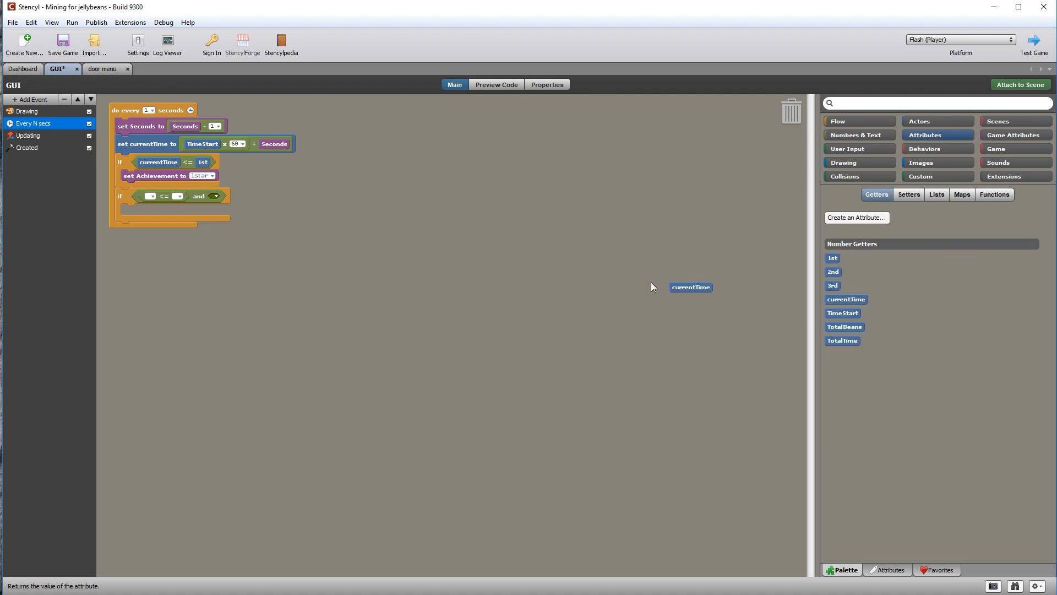
pyautogui.moveTo(166, 197); pyautogui.dragTo(150, 196)
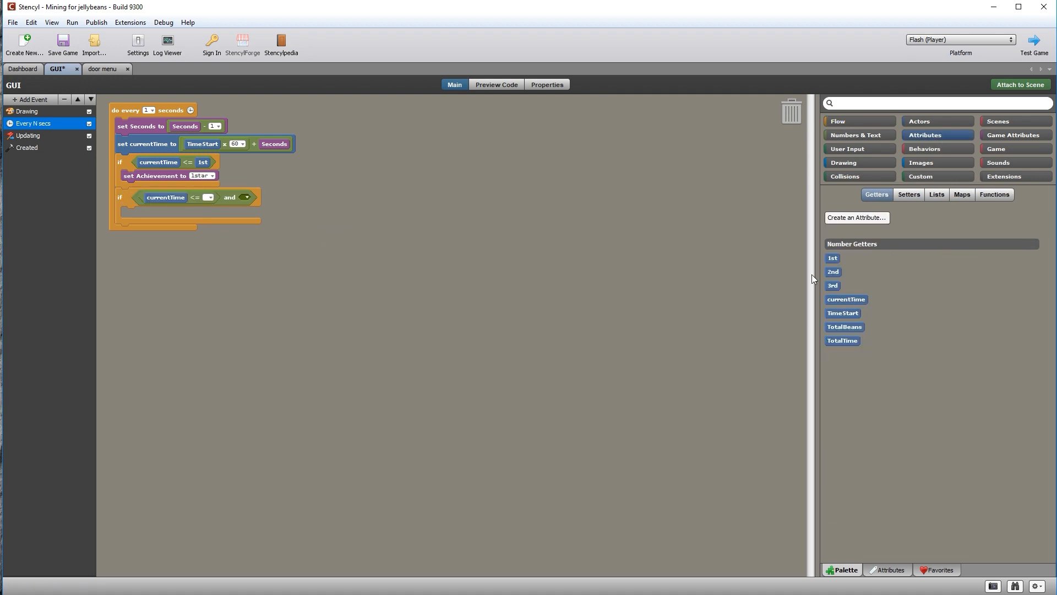
pyautogui.moveTo(833, 272); pyautogui.dragTo(213, 197)
# Complete the second half of the and condition with the comparison currentTime > 1st
pyautogui.click(859, 121)
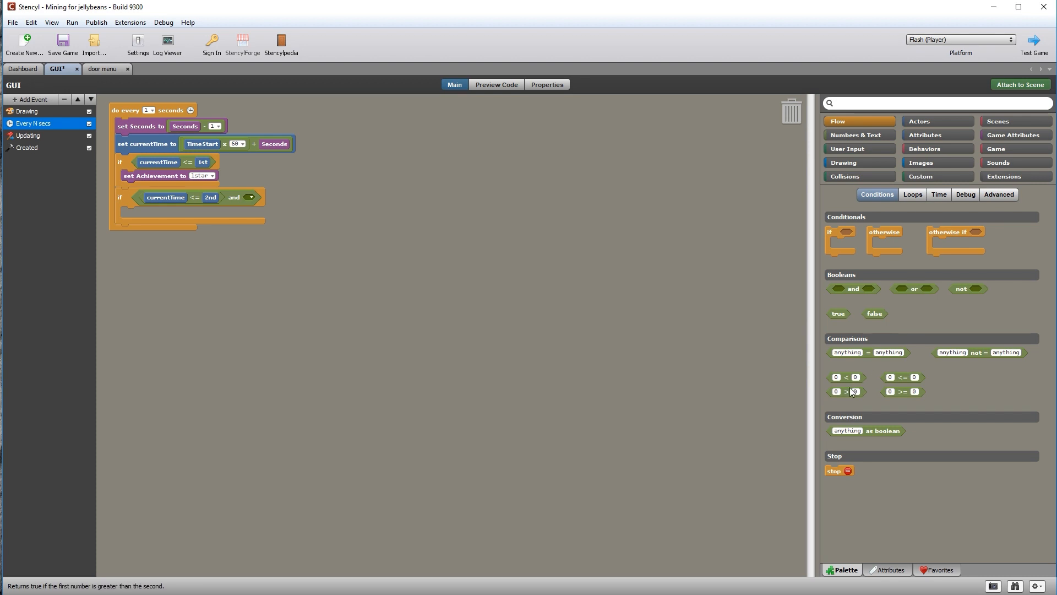
pyautogui.moveTo(262, 207); pyautogui.dragTo(259, 200)
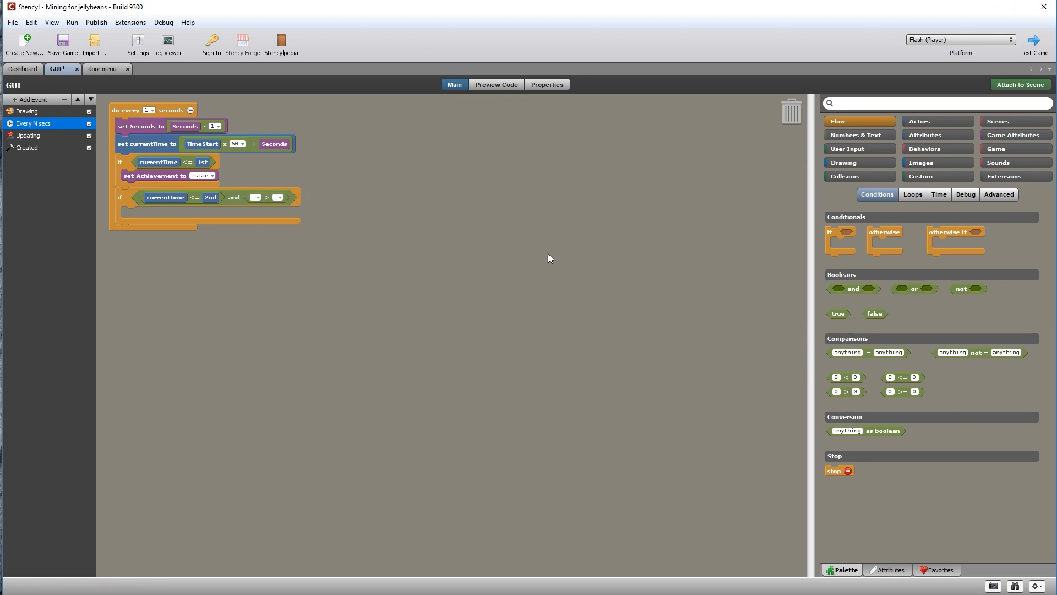
pyautogui.click(930, 134)
pyautogui.moveTo(859, 302); pyautogui.dragTo(253, 200)
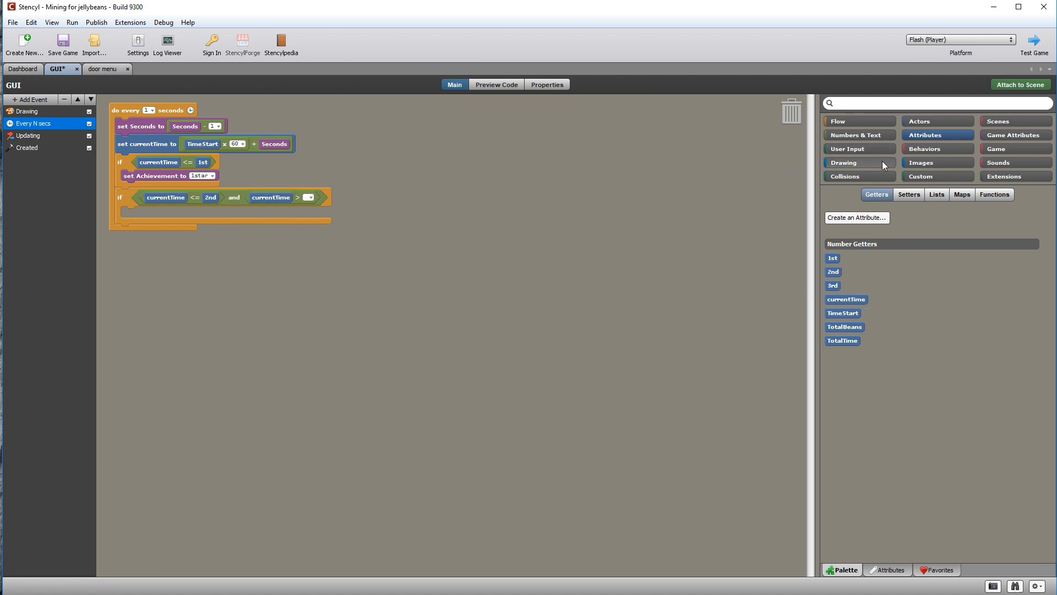
pyautogui.moveTo(833, 257); pyautogui.dragTo(314, 198)
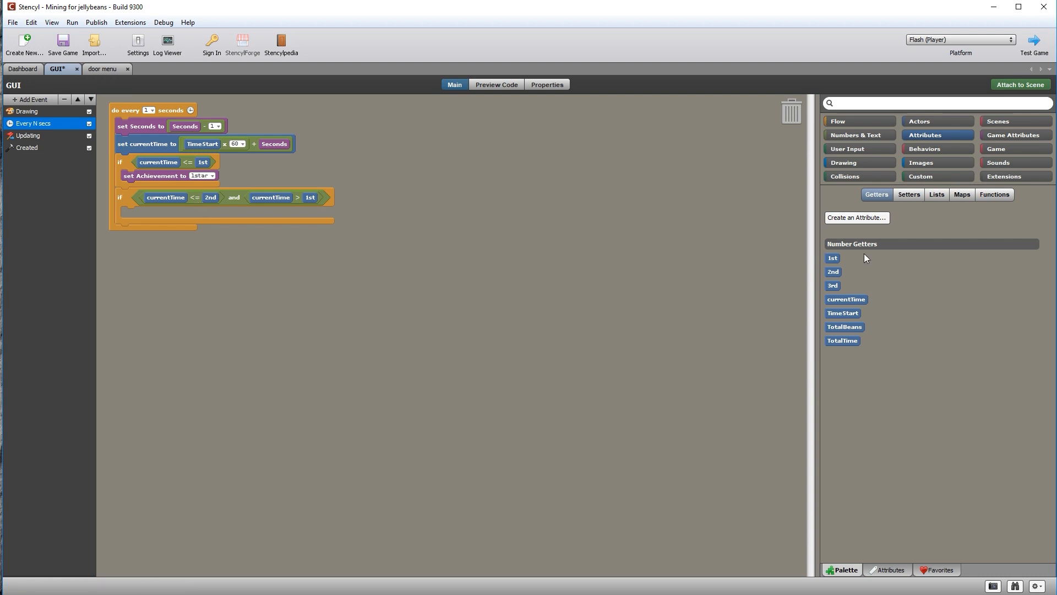
# Inside the second if block, set the Achievement game attribute to 2star, matching the door menu's two-star animation name
pyautogui.click(1016, 135)
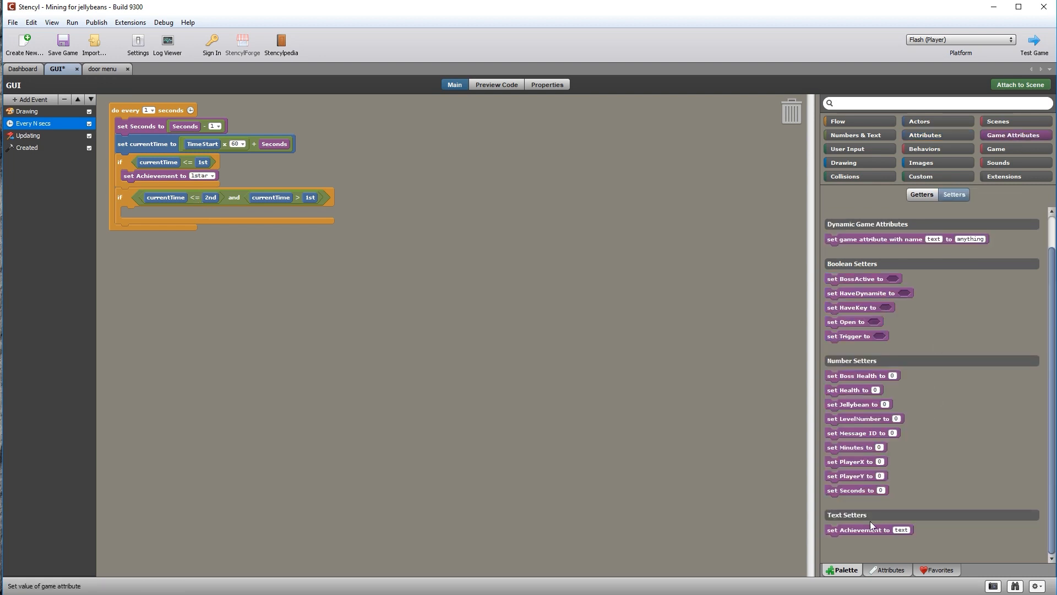
pyautogui.moveTo(863, 530); pyautogui.dragTo(168, 208)
pyautogui.click(102, 68)
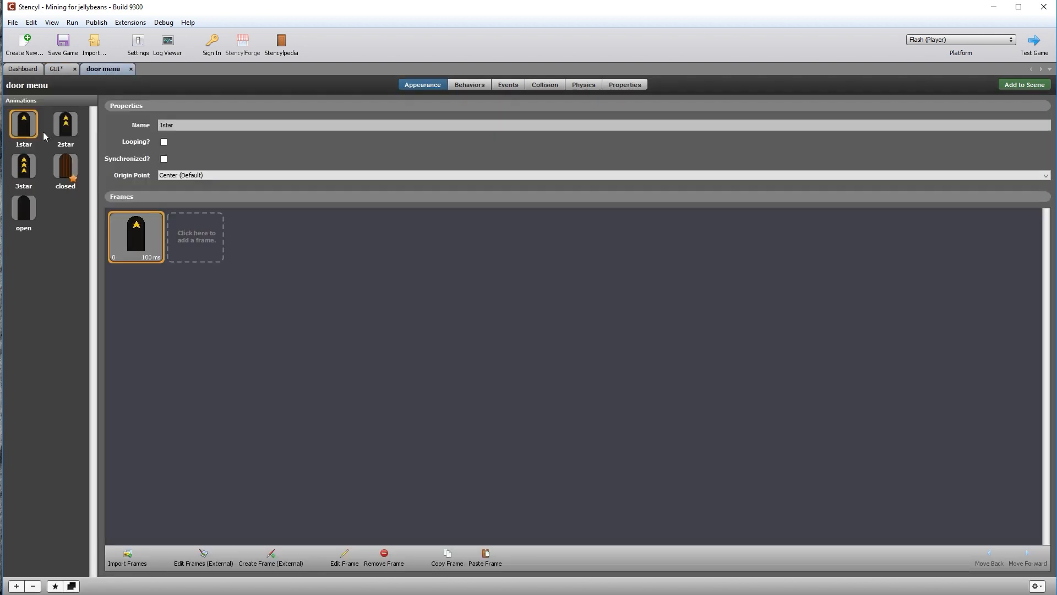
pyautogui.click(65, 125)
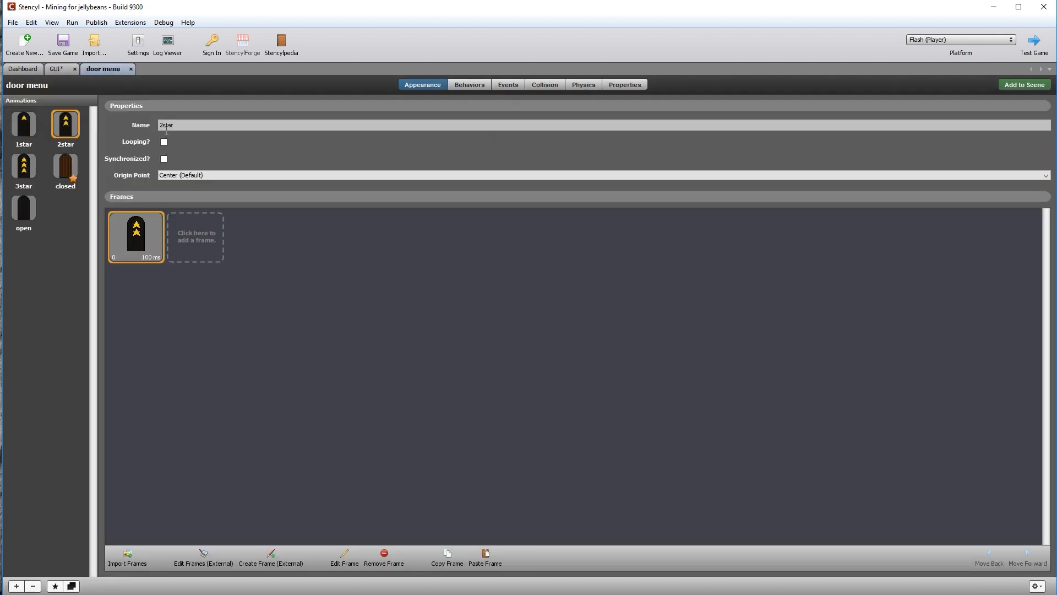
pyautogui.click(54, 70)
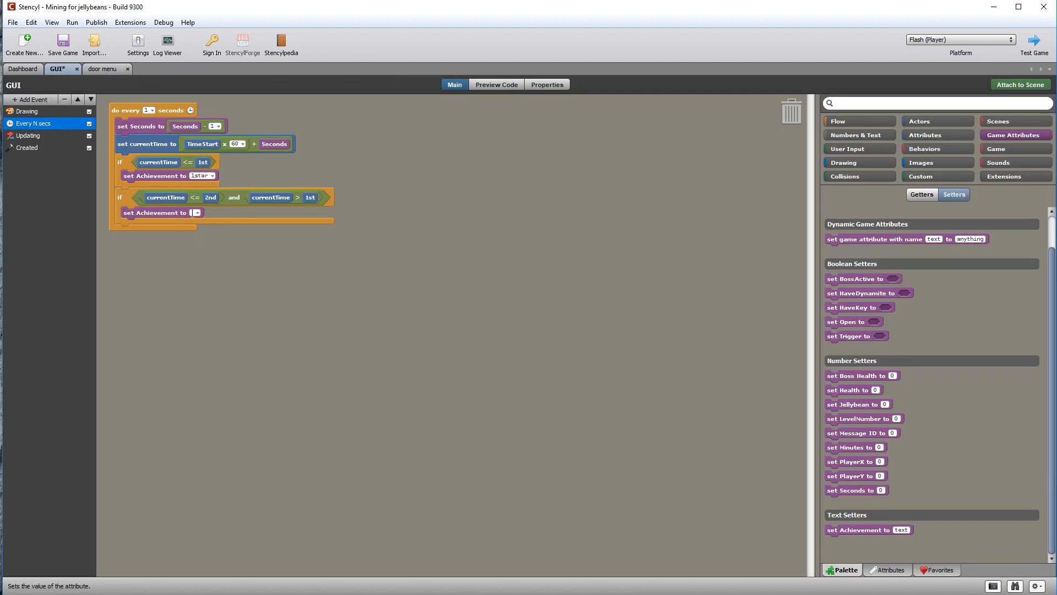
pyautogui.write('2star')
# Add a third if block below the second with the condition currentTime >= 3rd
pyautogui.click(863, 123)
pyautogui.moveTo(833, 233); pyautogui.dragTo(132, 230)
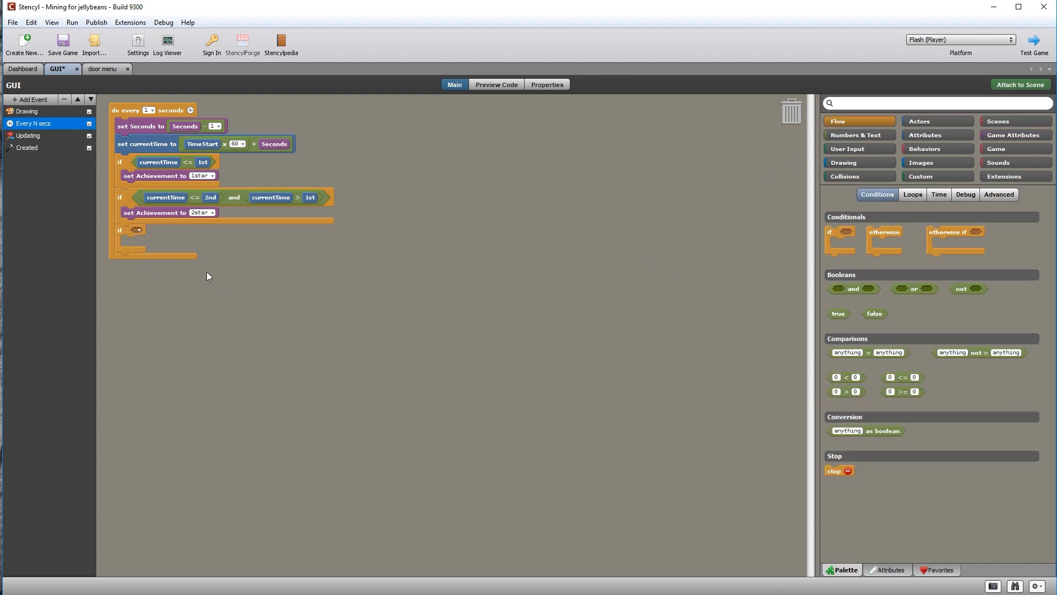
pyautogui.moveTo(904, 392); pyautogui.dragTo(154, 229)
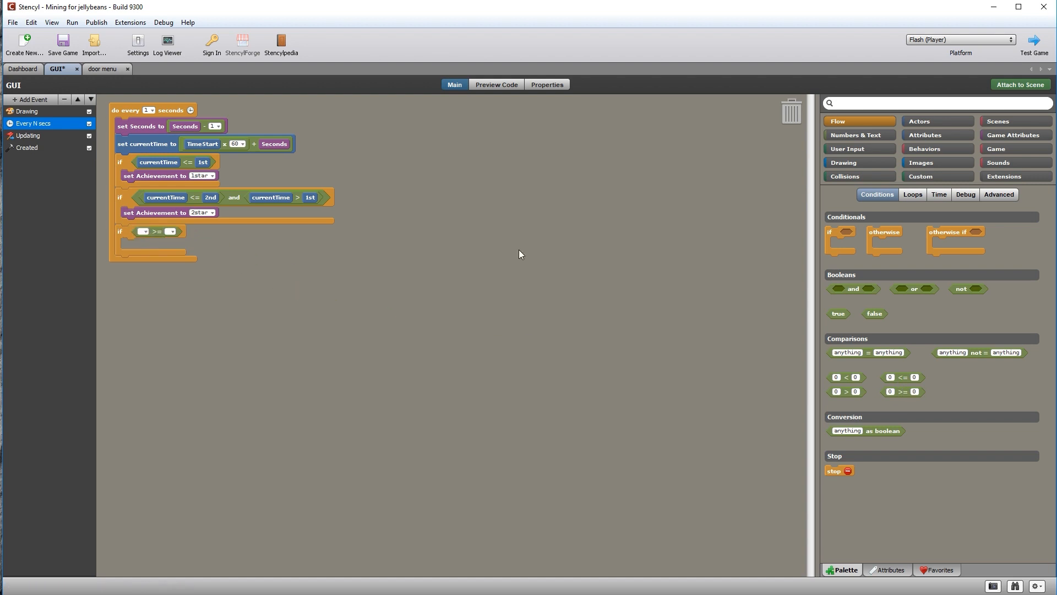
pyautogui.click(939, 137)
pyautogui.moveTo(857, 300); pyautogui.dragTo(146, 231)
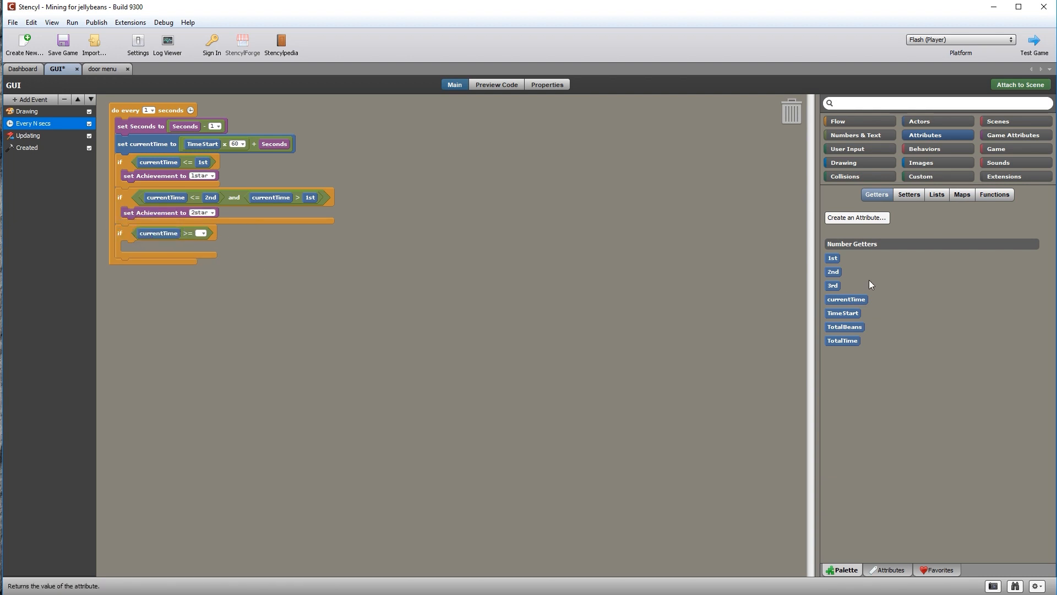
pyautogui.moveTo(836, 285); pyautogui.dragTo(213, 238)
# Inside the third if block, set the Achievement game attribute to 3star, matching the door menu's three-star animation name
pyautogui.click(1016, 135)
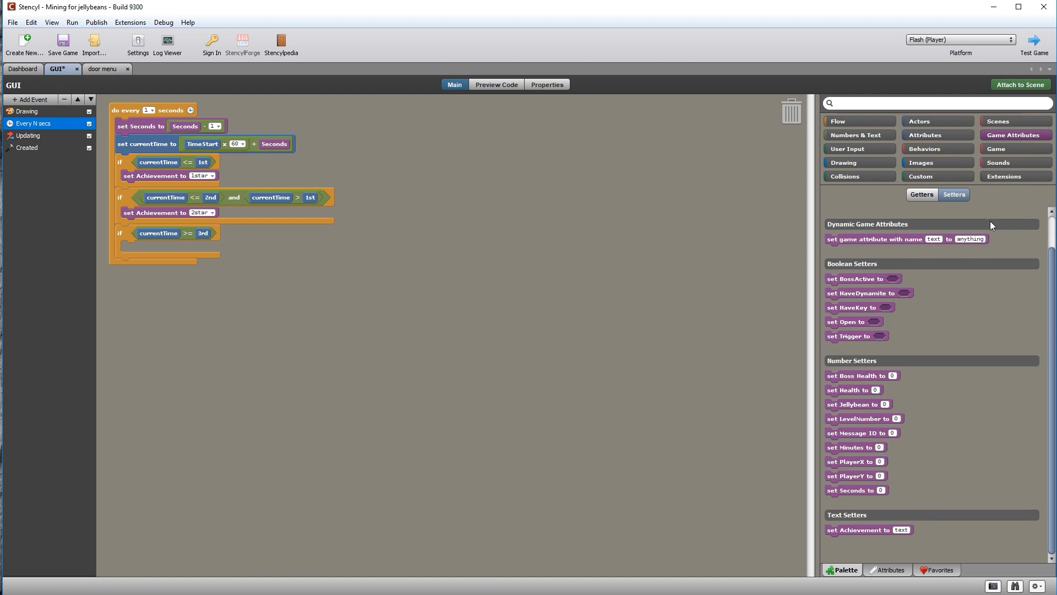
pyautogui.moveTo(867, 531); pyautogui.dragTo(162, 248)
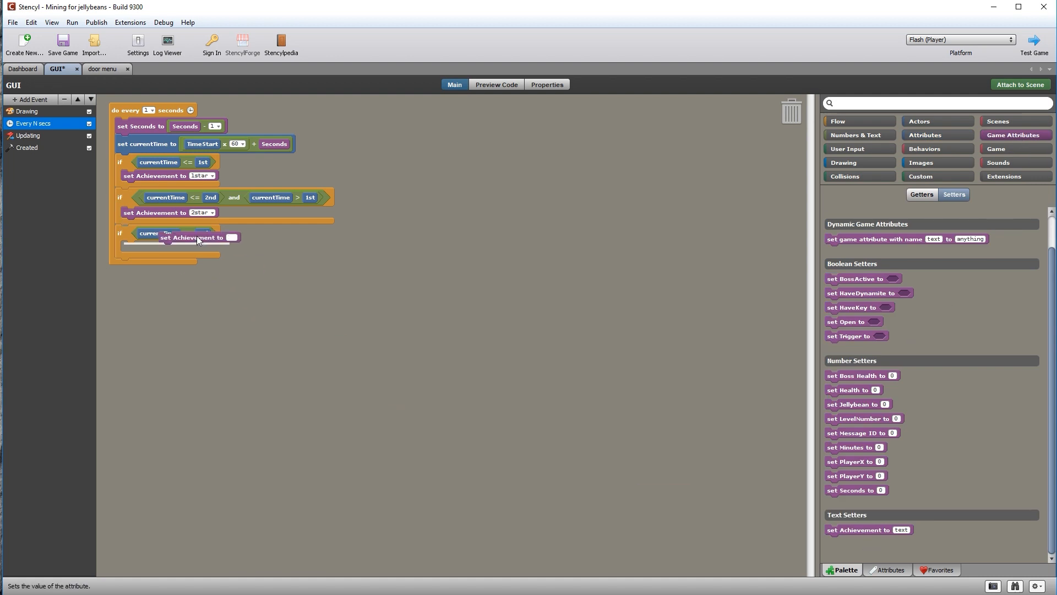
pyautogui.click(101, 68)
pyautogui.click(27, 168)
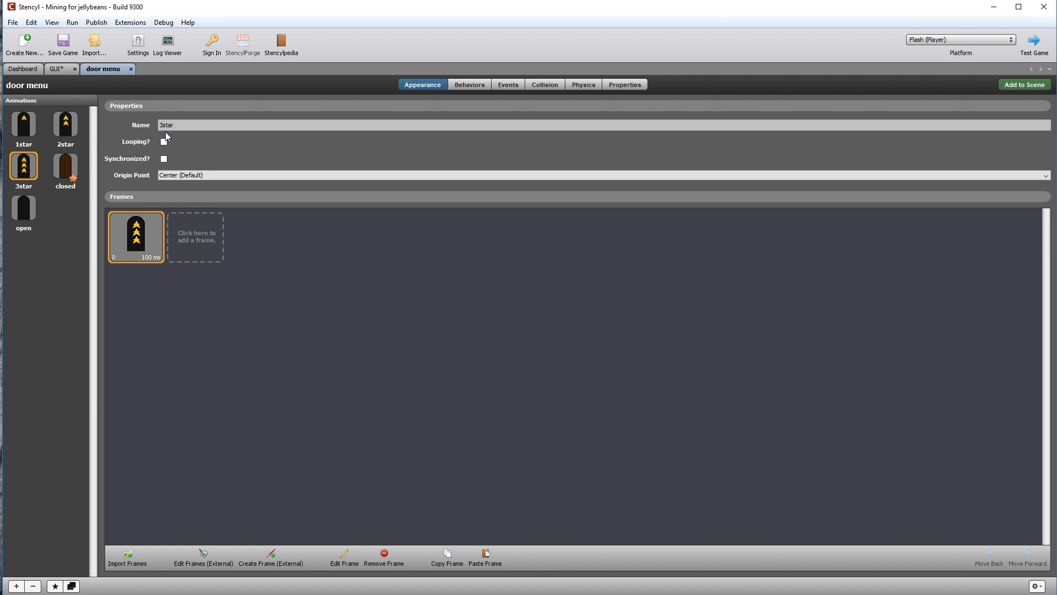
pyautogui.click(62, 69)
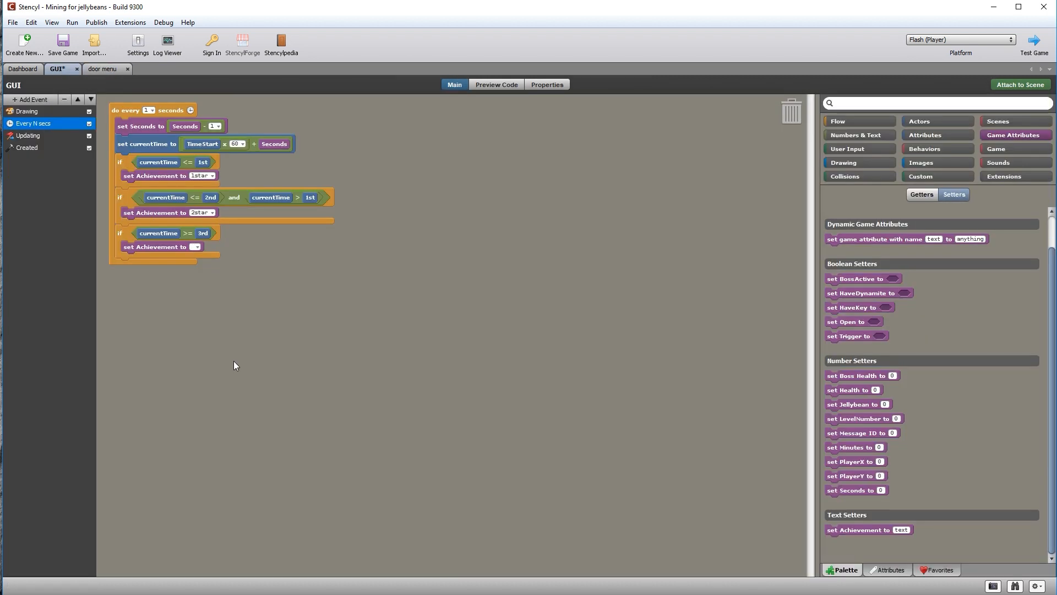
pyautogui.write('3star')
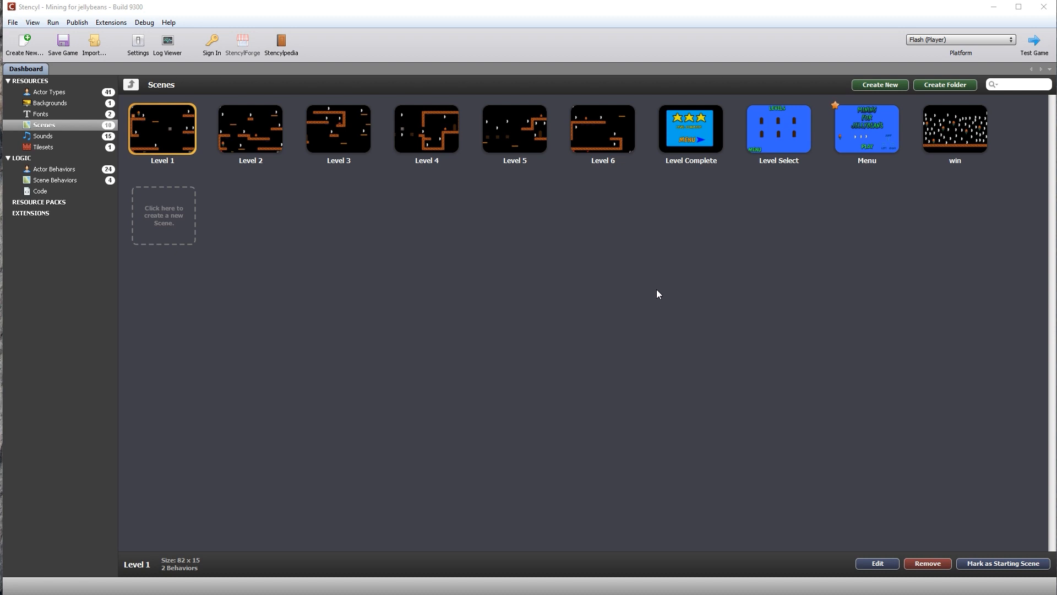
# Open the Created event of the Level Complete scene
pyautogui.doubleClick(702, 132)
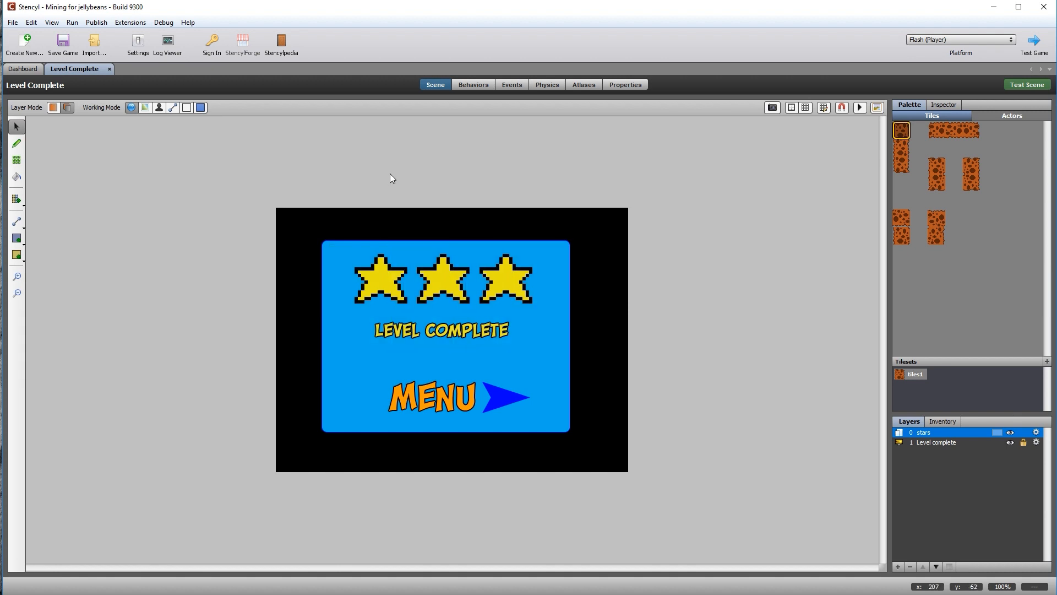
pyautogui.click(511, 85)
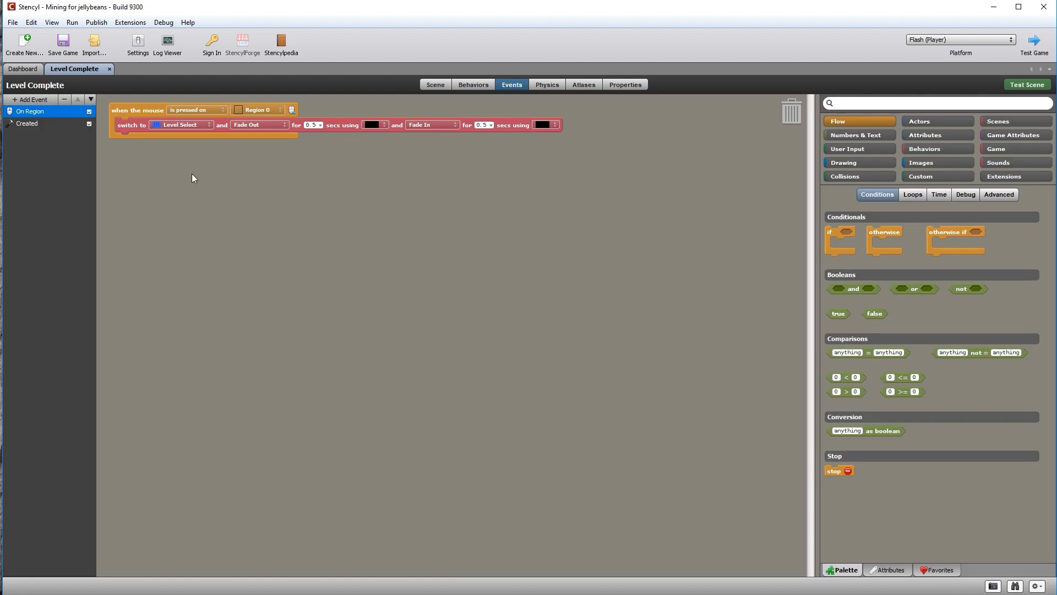
pyautogui.click(27, 124)
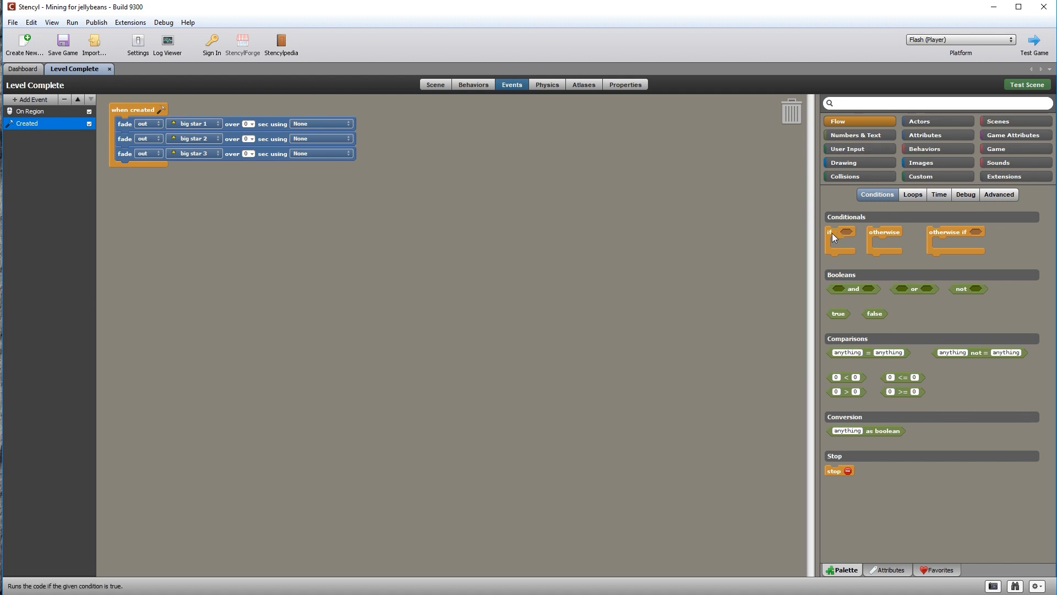
# Add an if block below the three fade-out blocks, with an equality condition testing the Achievement game attribute
pyautogui.moveTo(832, 236); pyautogui.dragTo(126, 167)
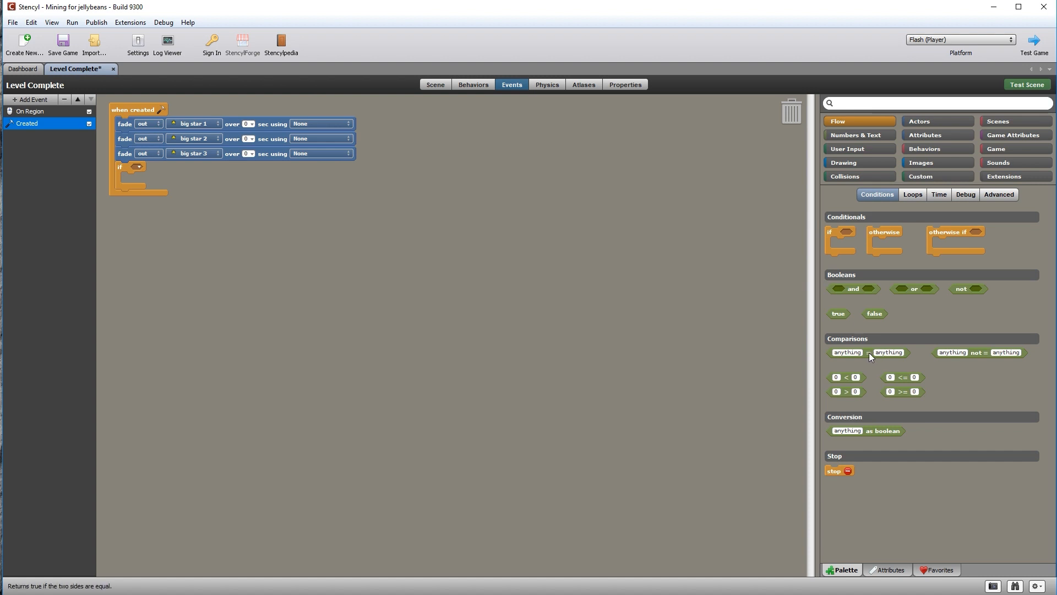
pyautogui.moveTo(869, 353); pyautogui.dragTo(176, 165)
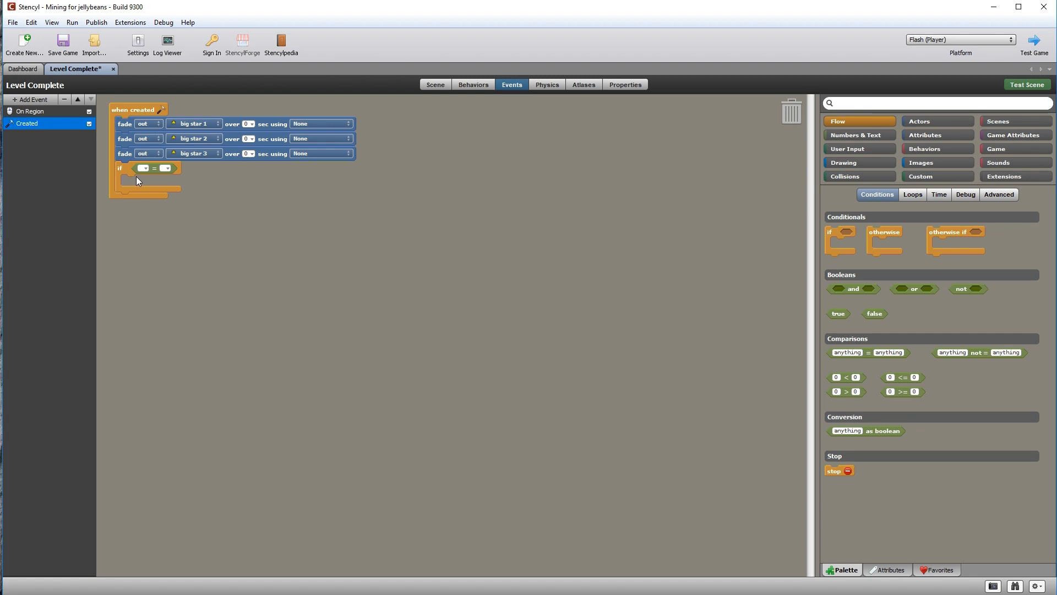
pyautogui.click(1022, 135)
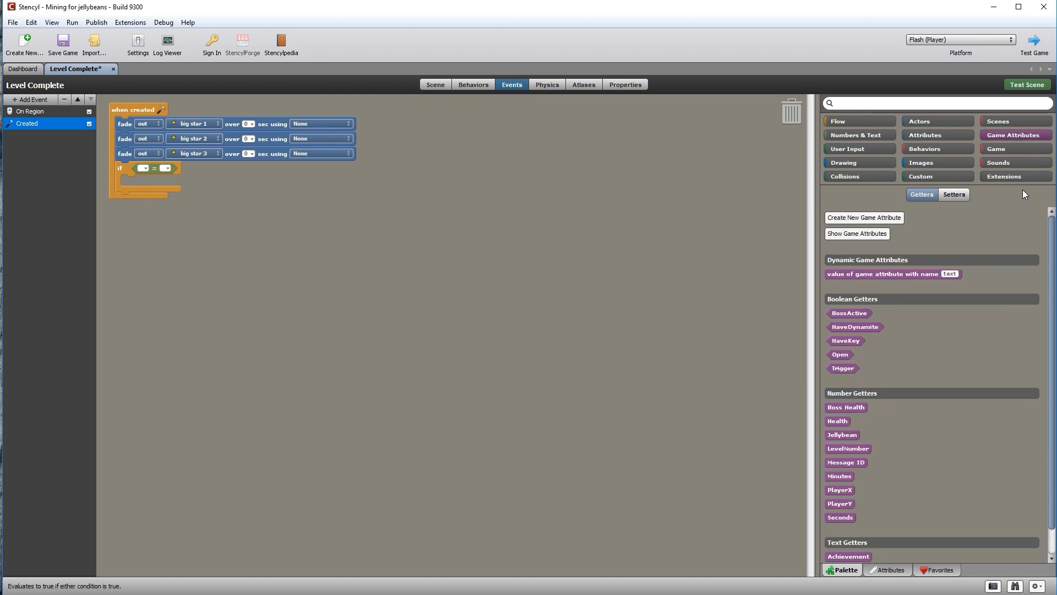
pyautogui.moveTo(851, 556); pyautogui.dragTo(199, 256)
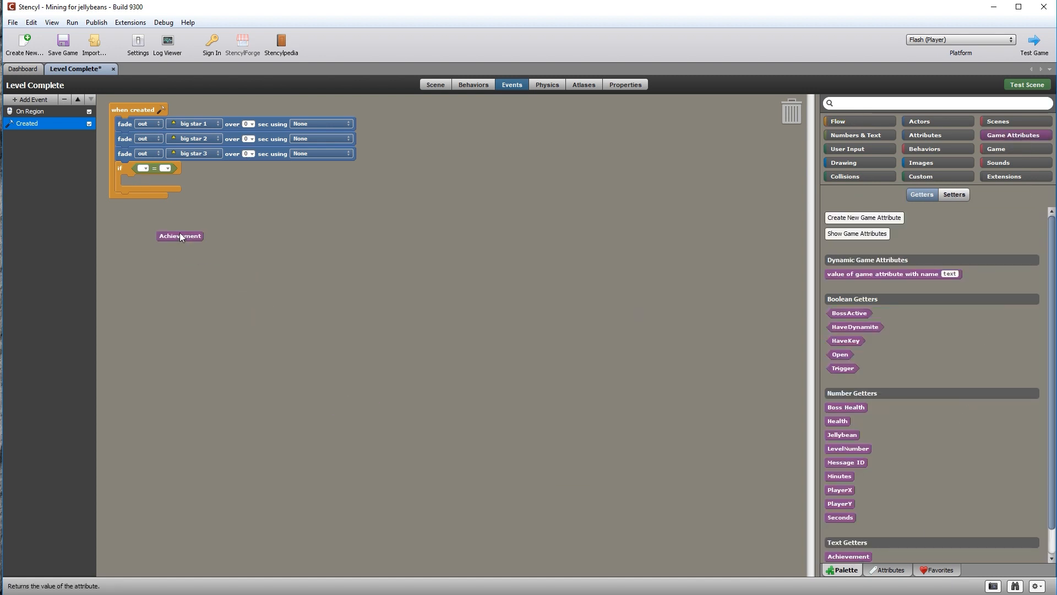
pyautogui.moveTo(139, 172); pyautogui.dragTo(140, 172)
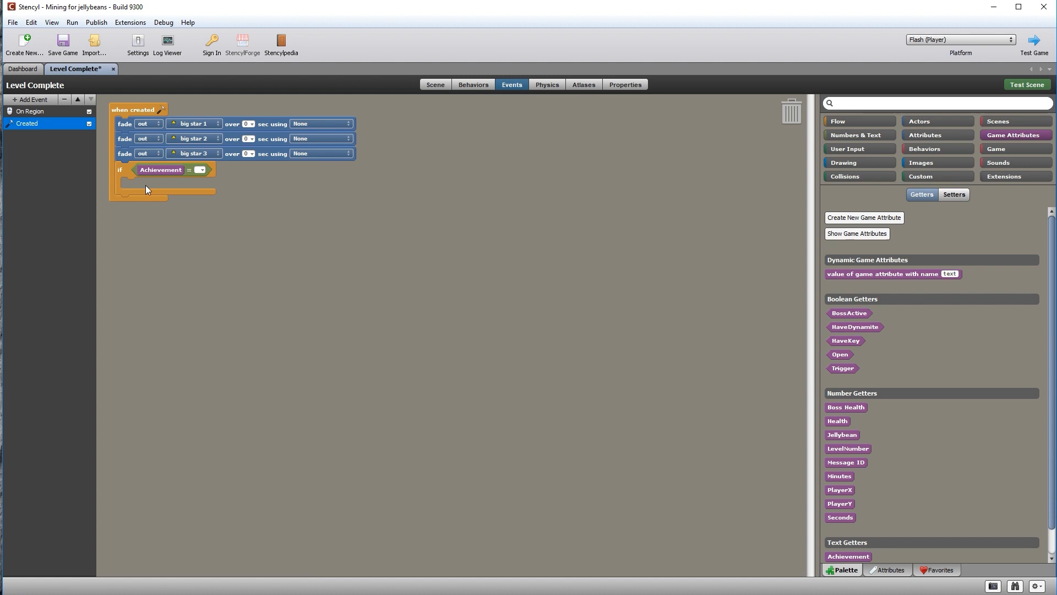
# Check the star names in the GUI behavior's Every N secs event, and complete the Level Complete condition as Achievement = 1star
pyautogui.click(24, 69)
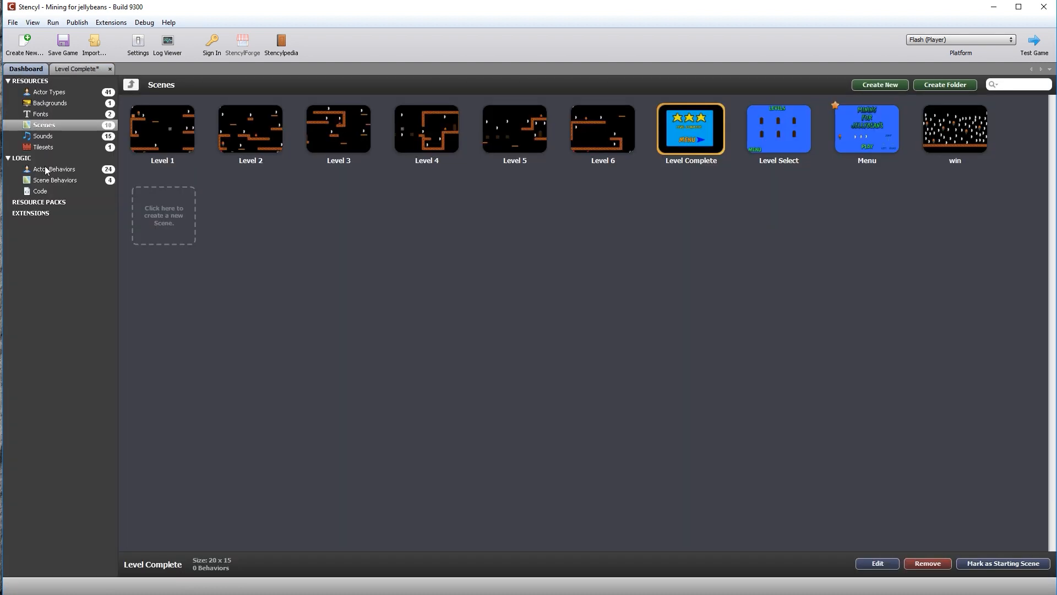
pyautogui.click(55, 180)
pyautogui.click(252, 129)
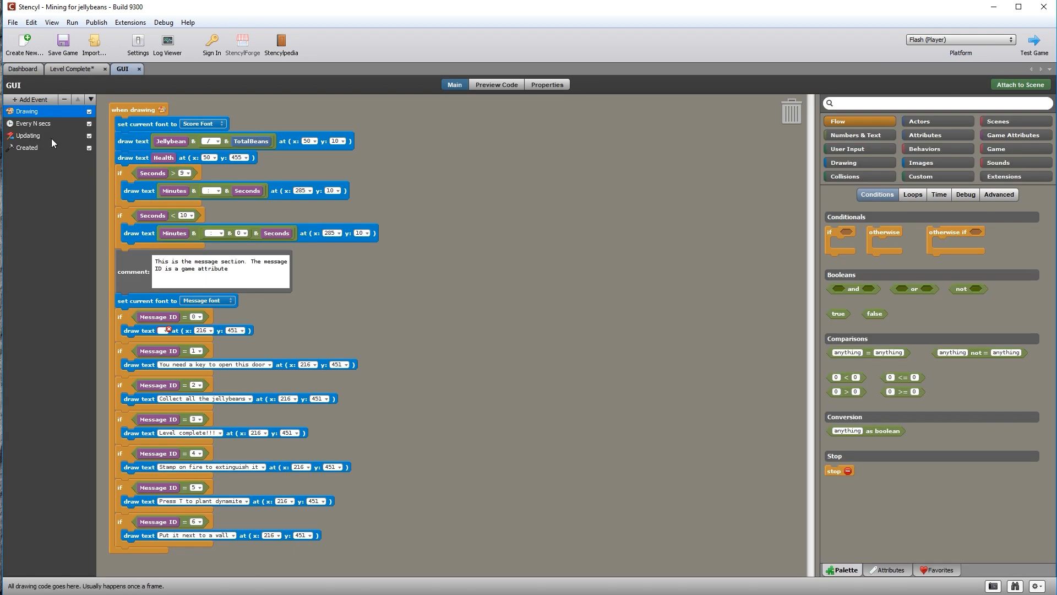
pyautogui.click(31, 124)
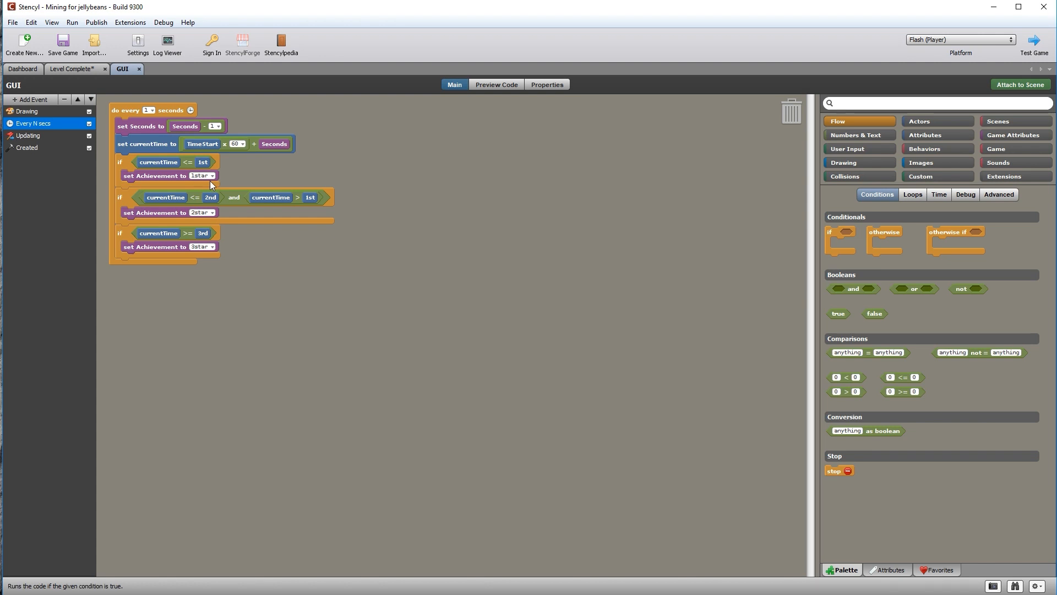
pyautogui.click(71, 69)
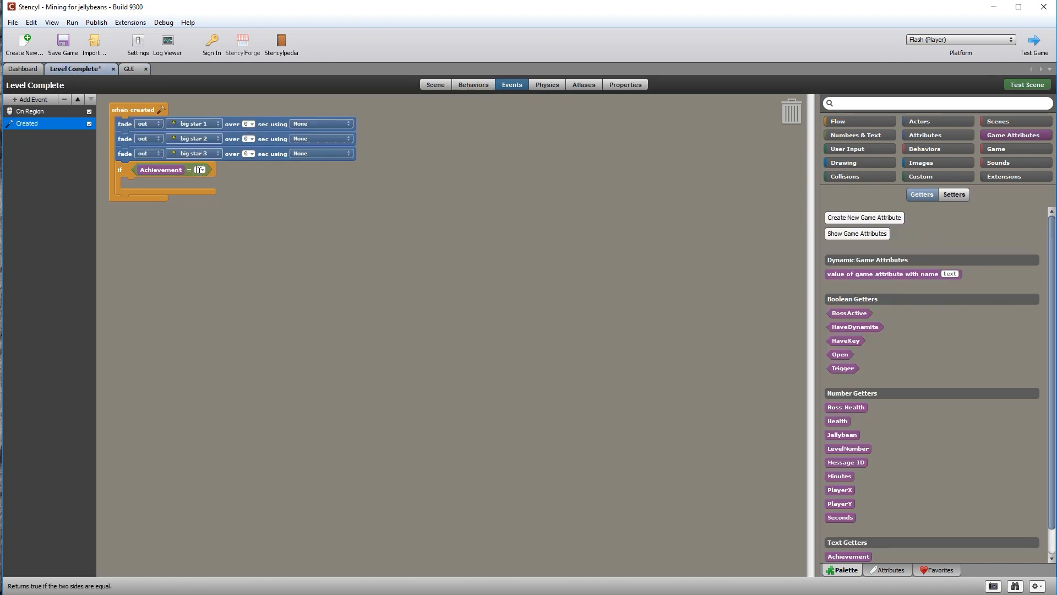
pyautogui.write('1star')
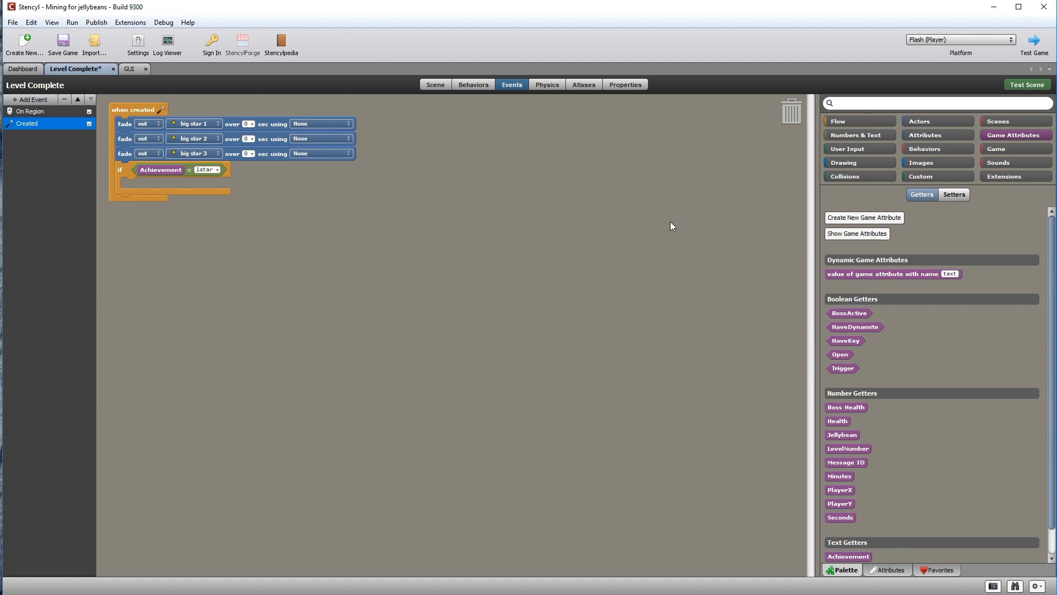
# Inside the 1star if block, add a block that fades in big star 1 over 0.5 seconds
pyautogui.click(936, 122)
pyautogui.click(987, 194)
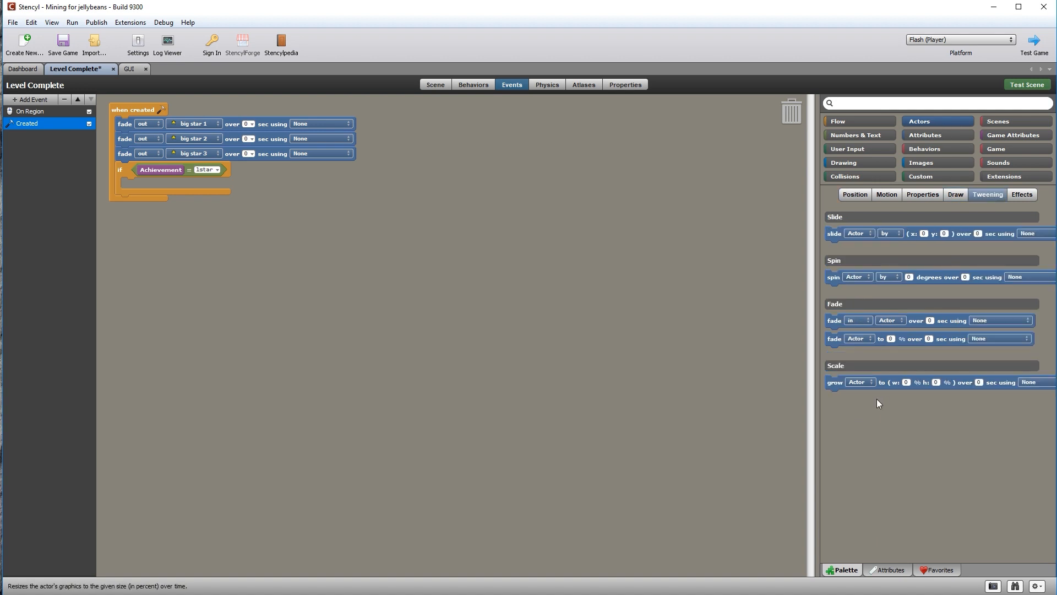
pyautogui.moveTo(849, 321); pyautogui.dragTo(144, 179)
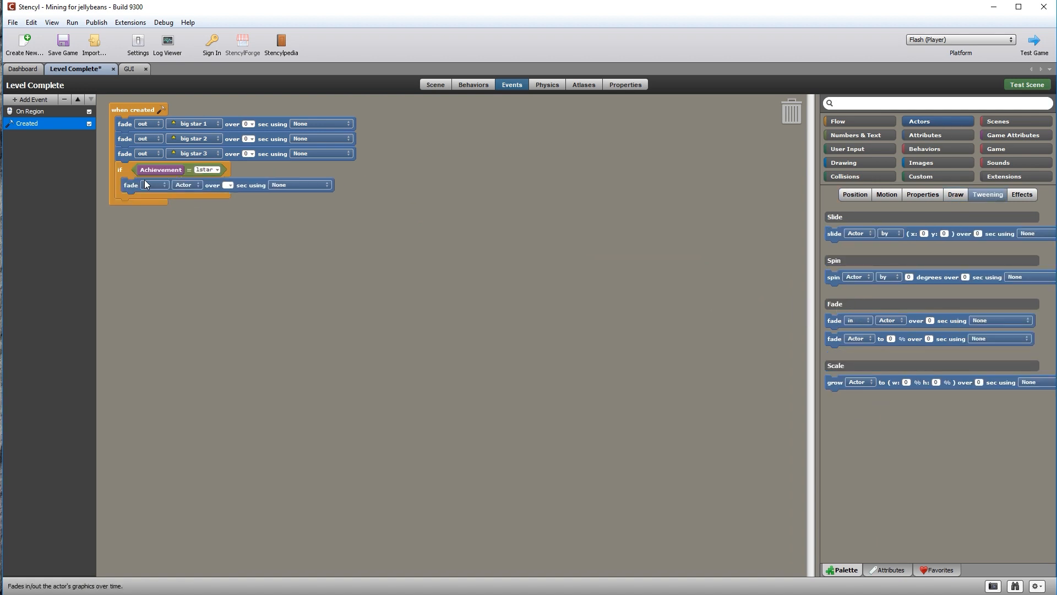
pyautogui.click(202, 187)
pyautogui.click(205, 199)
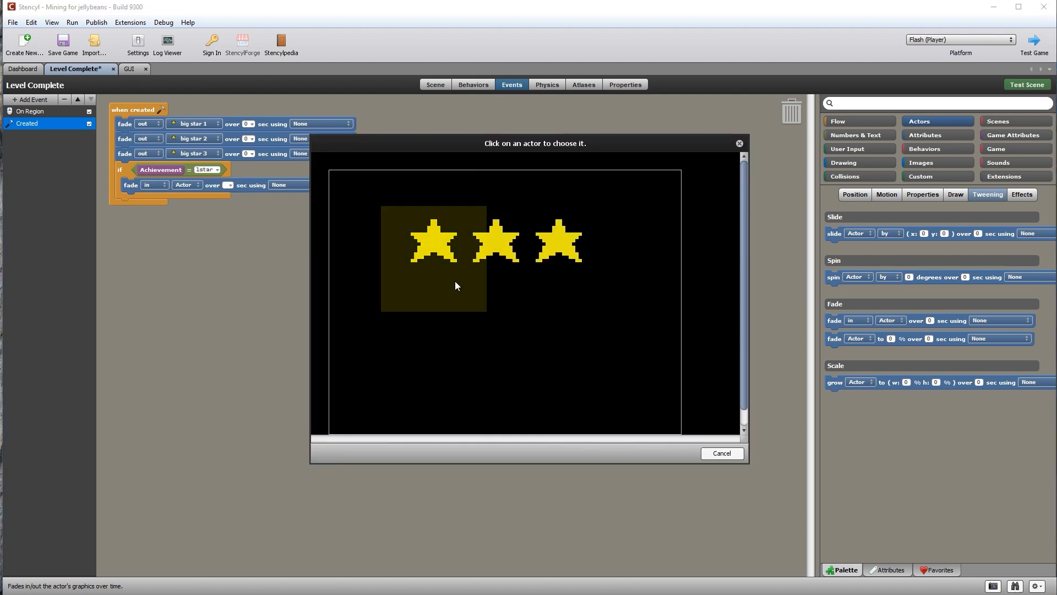
pyautogui.click(441, 246)
pyautogui.click(251, 185)
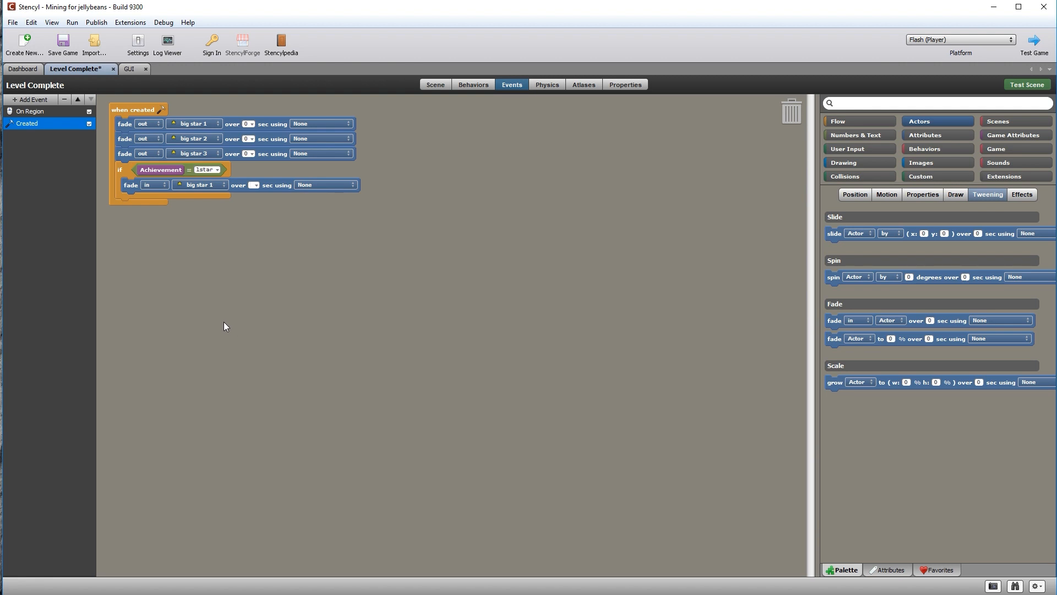
pyautogui.write('0.5')
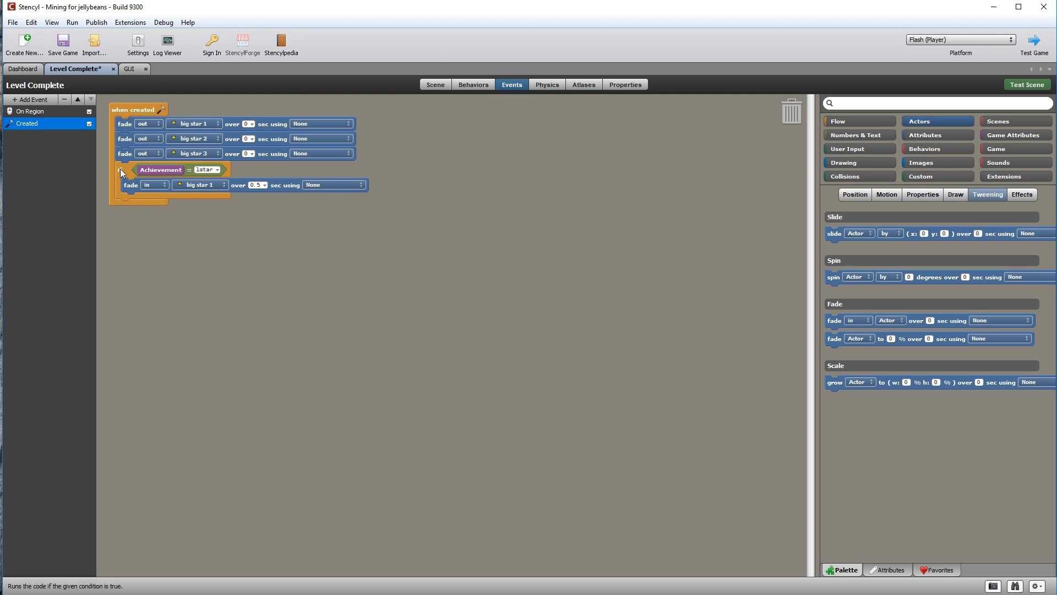
# Duplicate the 1star if block, attach both copies below the fade-out blocks, and change the second condition to 2star
pyautogui.moveTo(120, 168); pyautogui.dragTo(135, 207)
pyautogui.rightClick(135, 206)
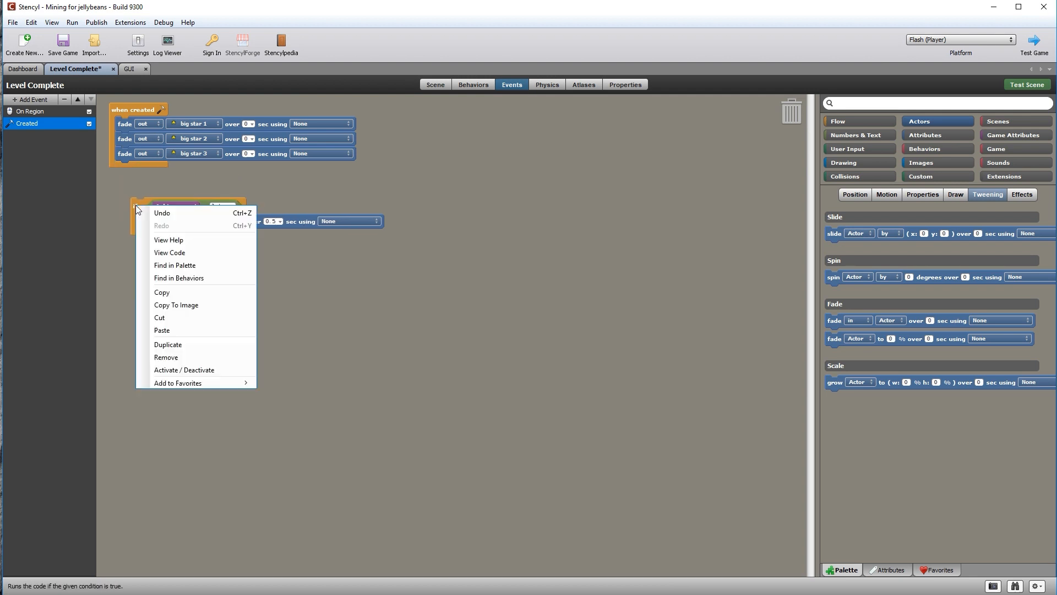
pyautogui.click(168, 345)
pyautogui.moveTo(163, 231); pyautogui.dragTo(140, 243)
pyautogui.moveTo(137, 207); pyautogui.dragTo(127, 166)
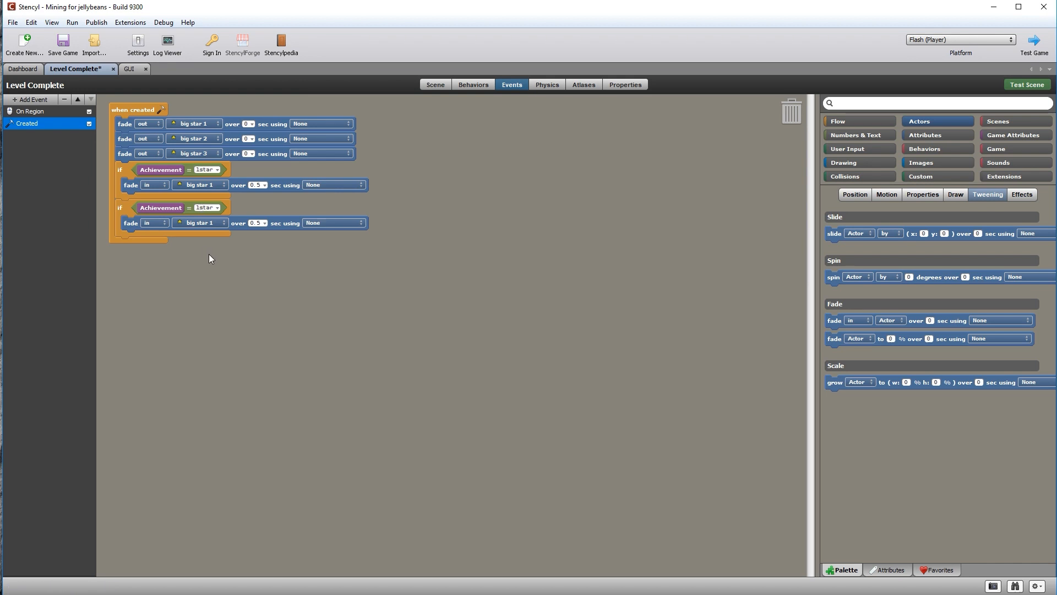
pyautogui.press('BackSpace')
pyautogui.write('2')
# Duplicate the fade-in block inside the 2star if block and set the copy's actor to big star 2
pyautogui.moveTo(131, 222)
pyautogui.mouseDown()
pyautogui.moveTo(153, 273)
pyautogui.moveTo(131, 222)
pyautogui.mouseUp()
pyautogui.rightClick(155, 261)
pyautogui.click(187, 399)
pyautogui.click(192, 241)
pyautogui.click(216, 236)
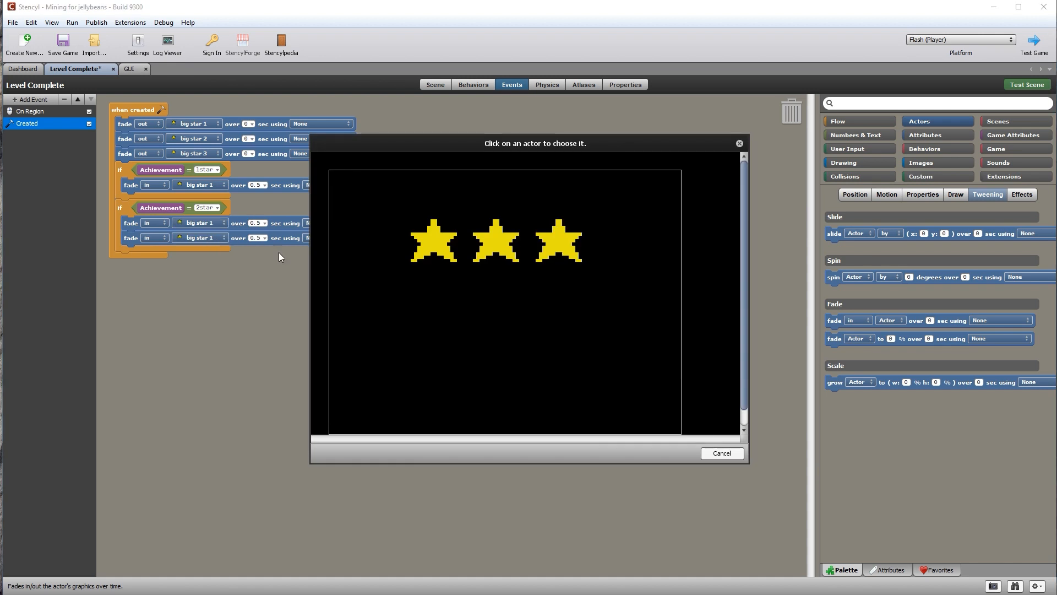
pyautogui.click(516, 238)
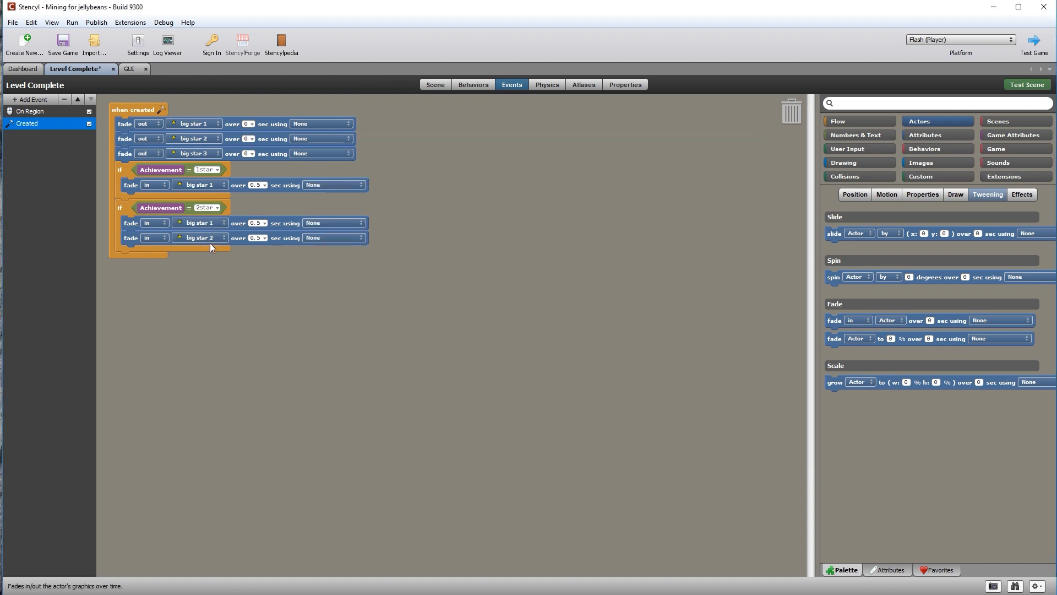
# Duplicate the 2star if block, attach both copies below the 1star block, and change the last condition to 3star
pyautogui.moveTo(121, 207); pyautogui.dragTo(145, 253)
pyautogui.rightClick(146, 253)
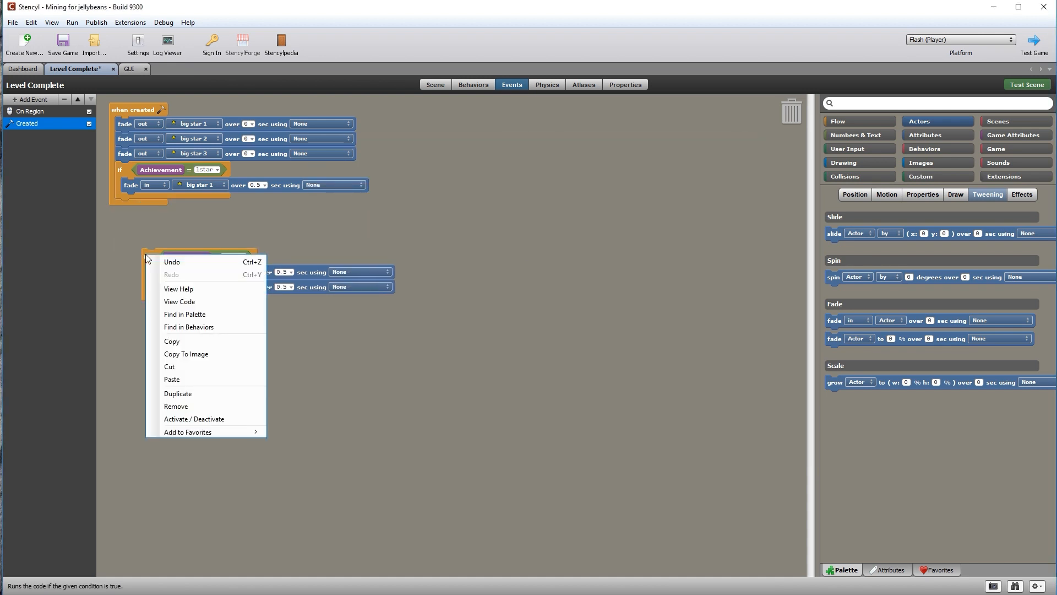
pyautogui.click(183, 394)
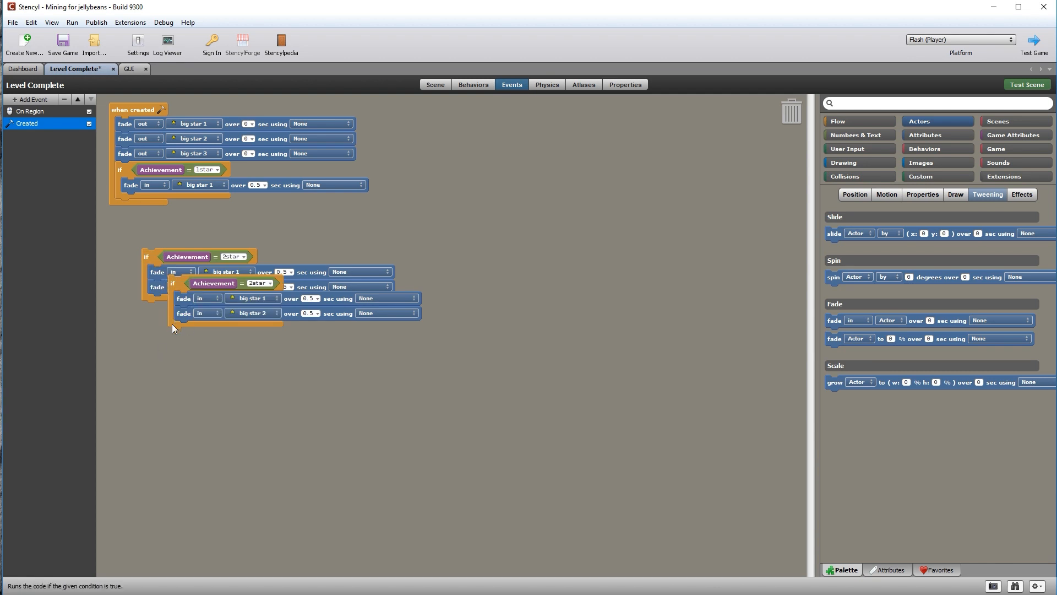
pyautogui.moveTo(171, 323); pyautogui.dragTo(153, 352)
pyautogui.moveTo(151, 252); pyautogui.dragTo(126, 204)
pyautogui.click(201, 261)
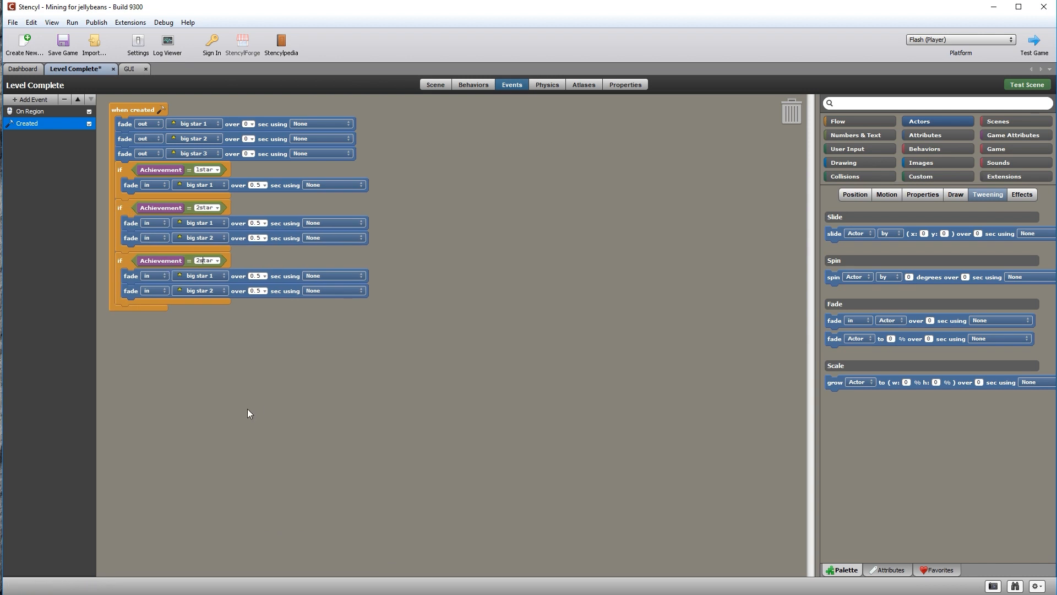
pyautogui.press('BackSpace')
pyautogui.write('3')
# Duplicate the big star 2 fade-in block inside the 3star if block and set the copy's actor to big star 3
pyautogui.moveTo(140, 299); pyautogui.dragTo(153, 338)
pyautogui.rightClick(153, 338)
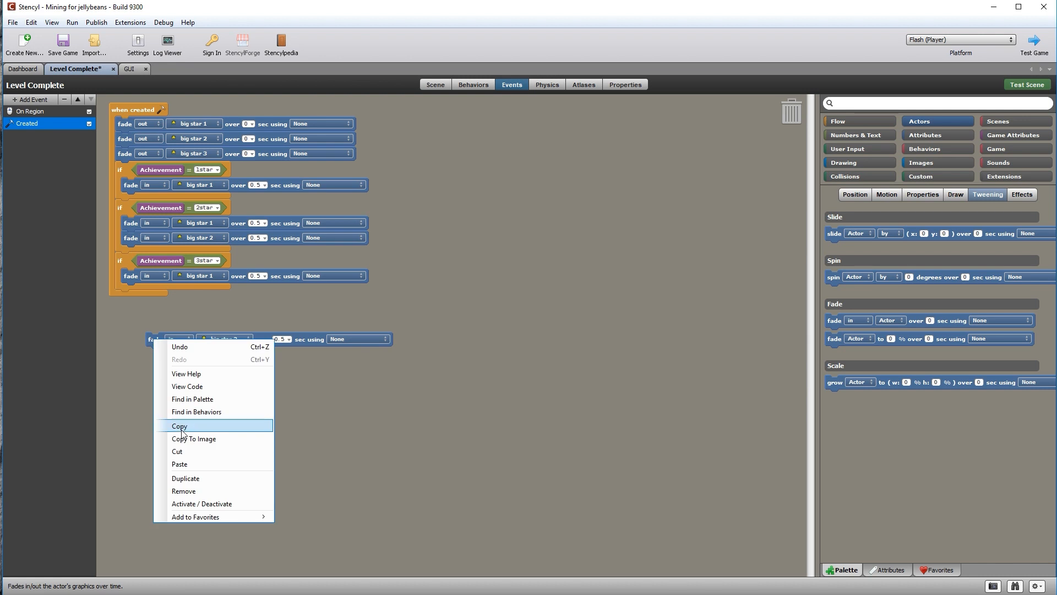
pyautogui.click(194, 478)
pyautogui.moveTo(181, 366); pyautogui.dragTo(130, 292)
pyautogui.click(222, 305)
pyautogui.click(225, 313)
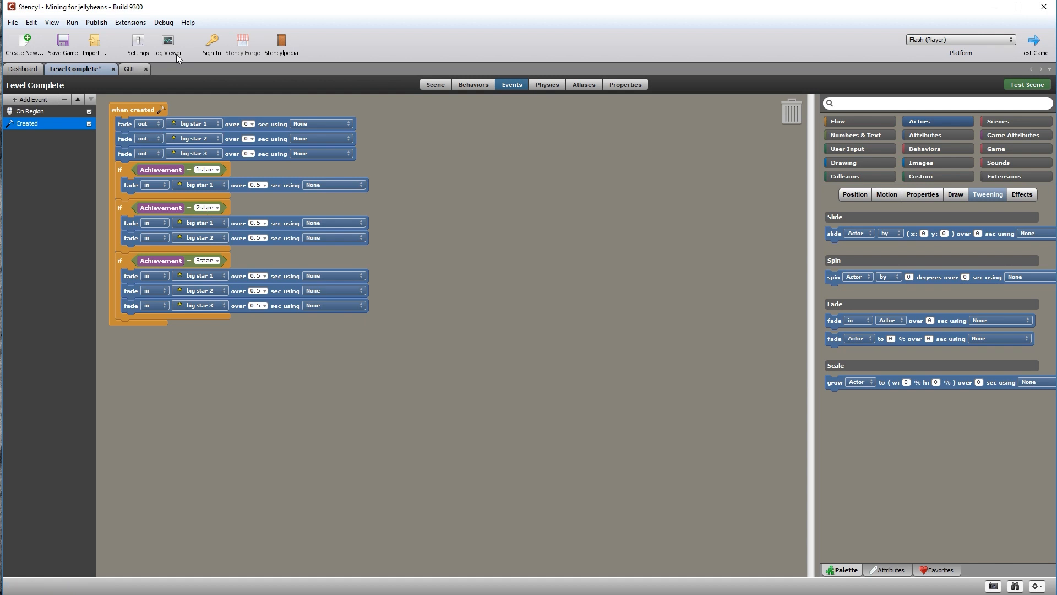
# Set the initial value of the Achievement game attribute to 2star in the game settings
pyautogui.click(138, 46)
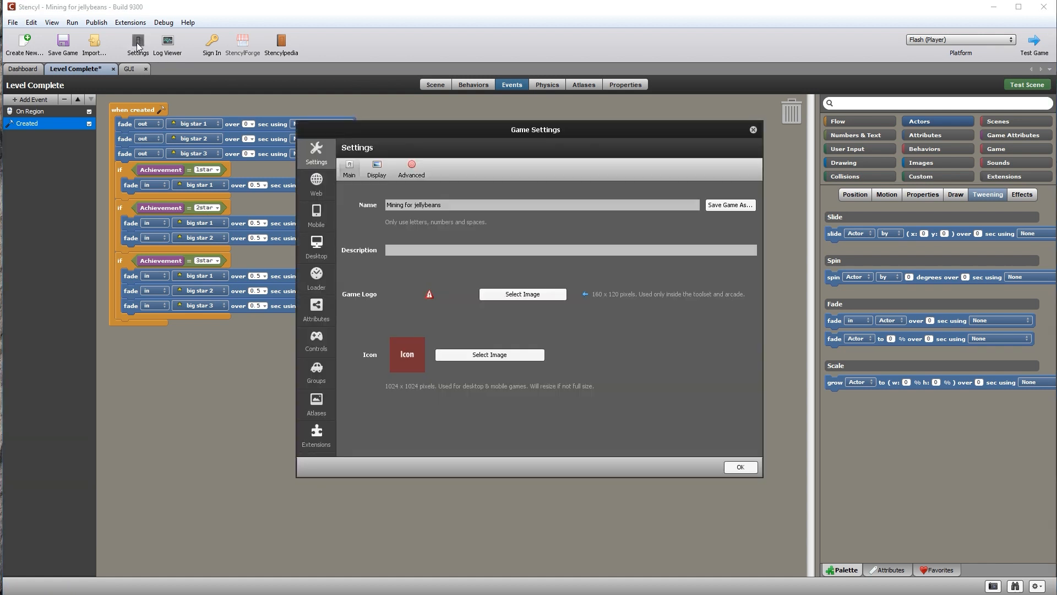
pyautogui.click(325, 315)
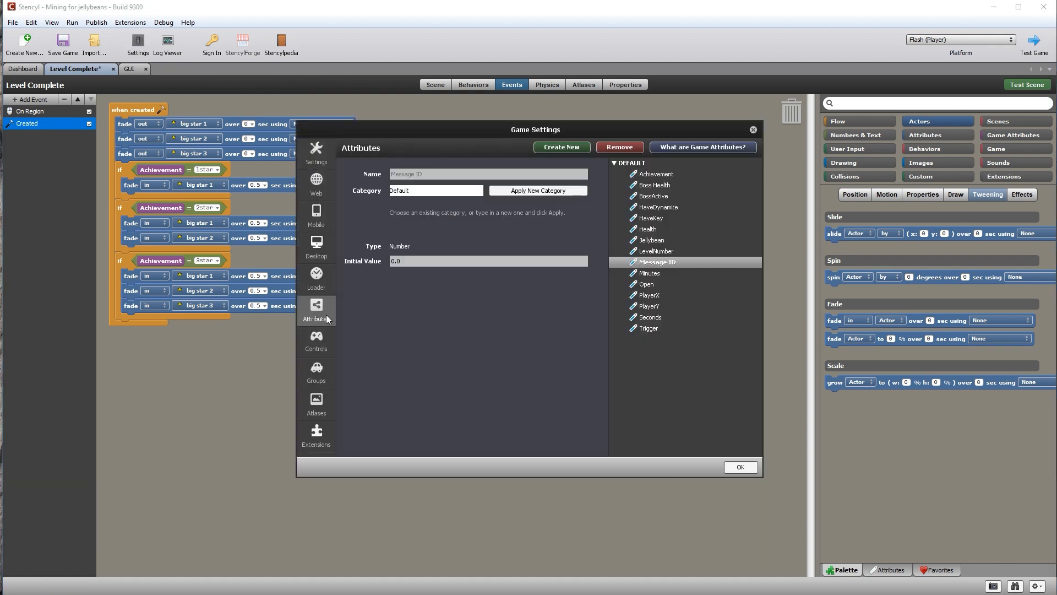
pyautogui.click(655, 174)
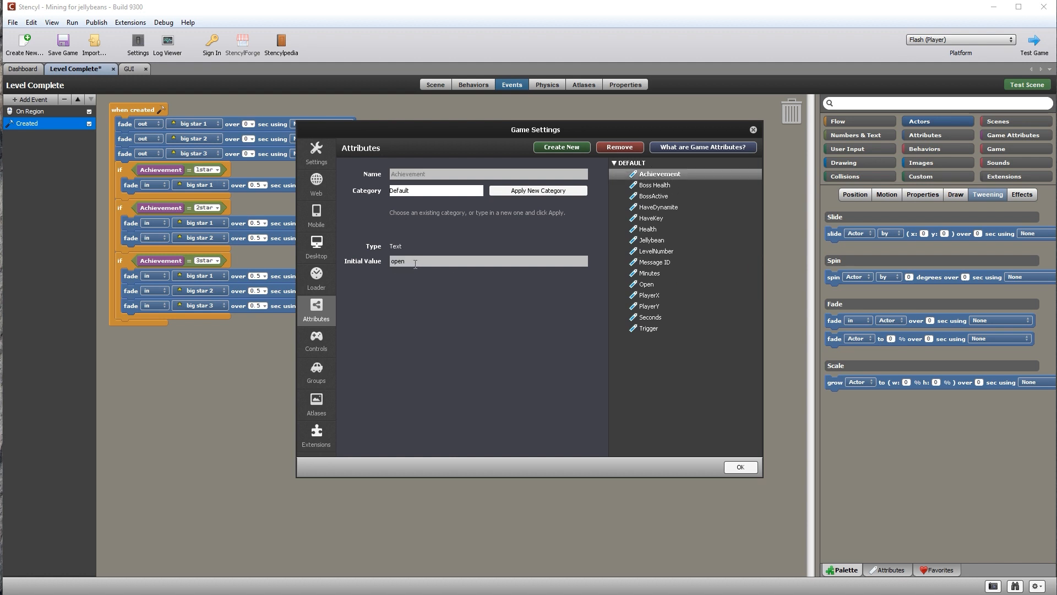
pyautogui.moveTo(415, 264); pyautogui.dragTo(376, 265)
pyautogui.write('2star')
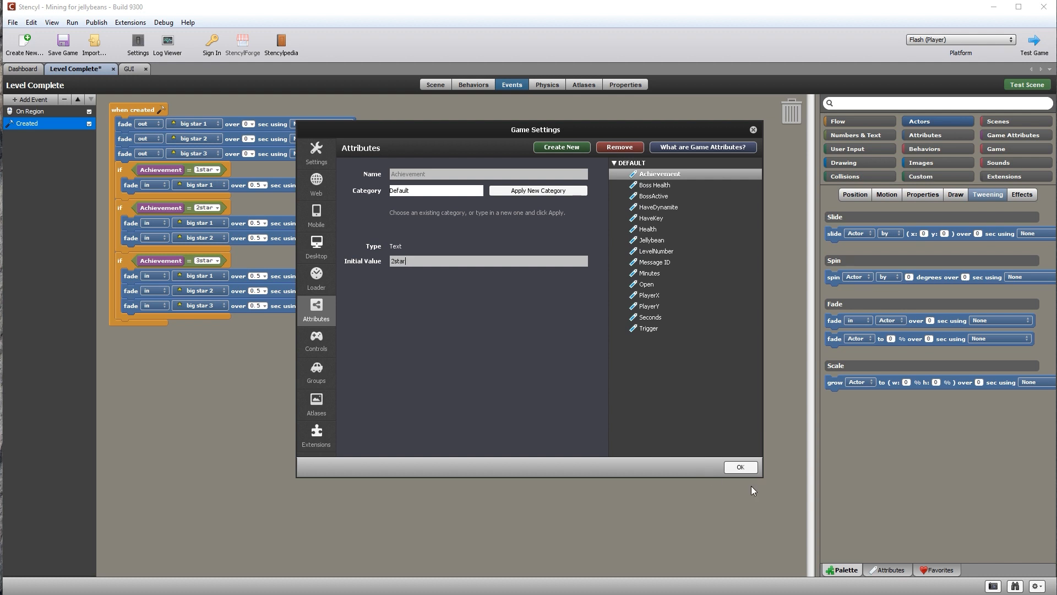
pyautogui.click(740, 468)
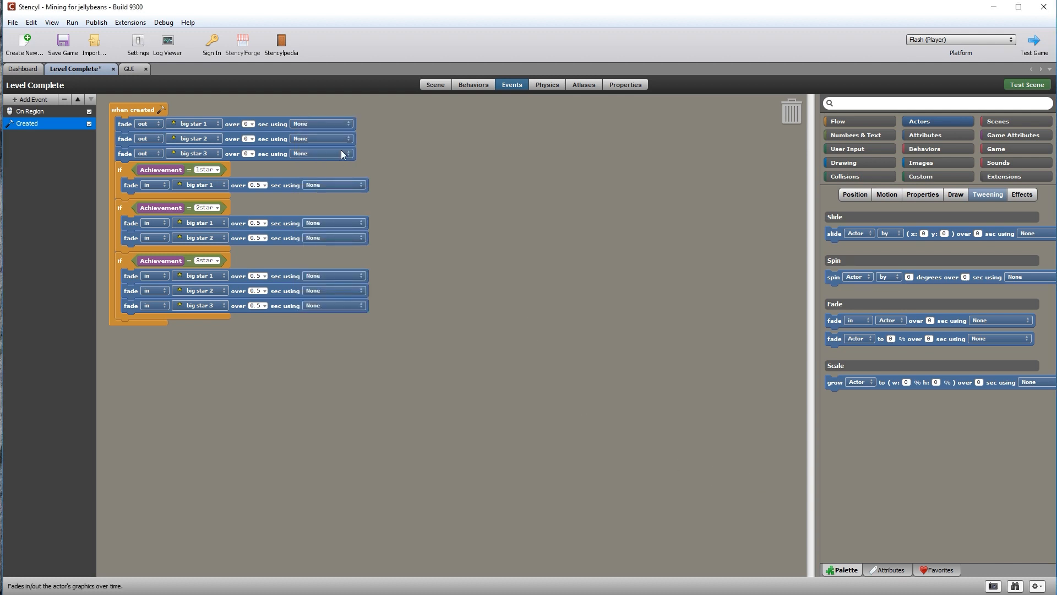
# Test the Level Complete scene to check which stars fade in, and close the player
pyautogui.click(435, 84)
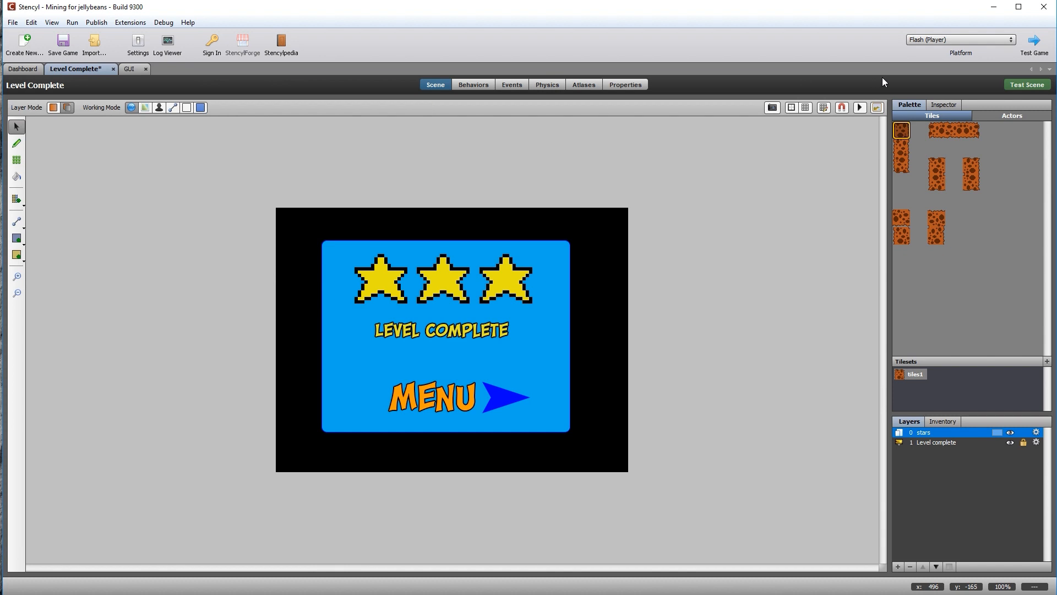
pyautogui.click(1027, 86)
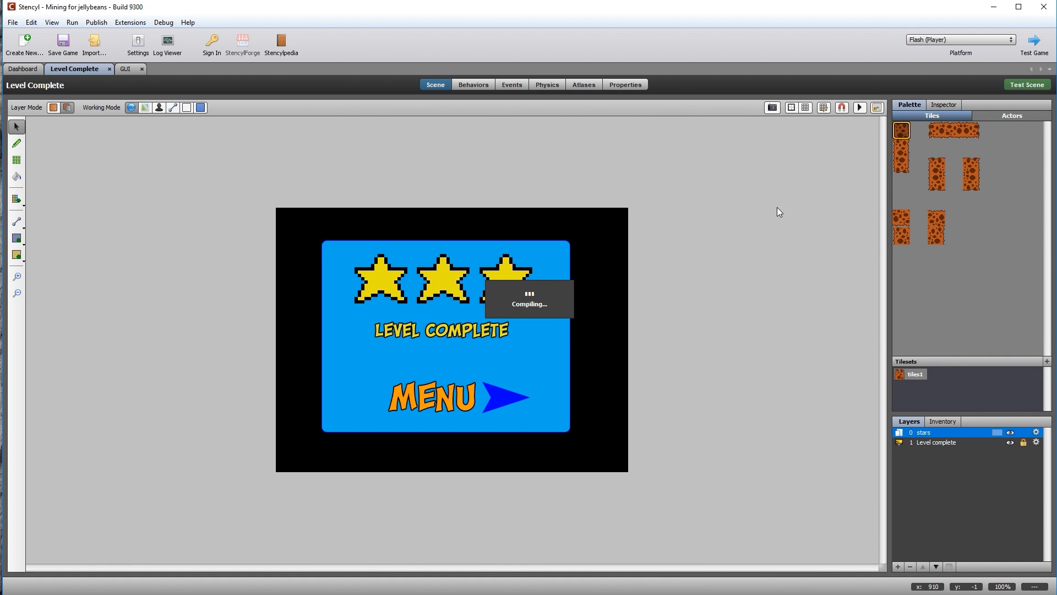
pyautogui.moveTo(264, 49); pyautogui.dragTo(311, 156)
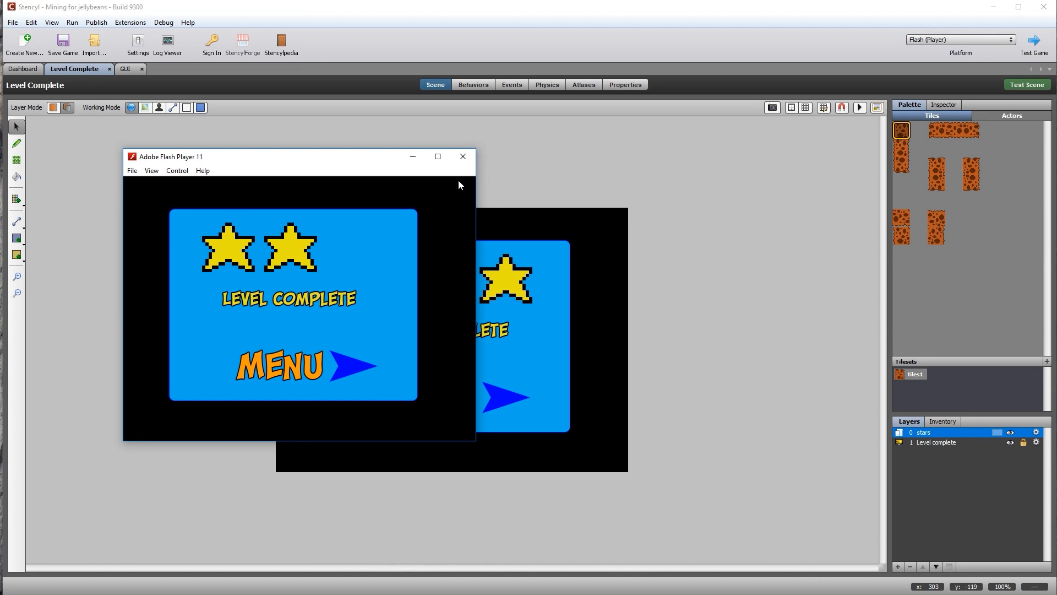
pyautogui.click(463, 156)
# Set the initial value of the Achievement game attribute to open in the game settings
pyautogui.click(136, 44)
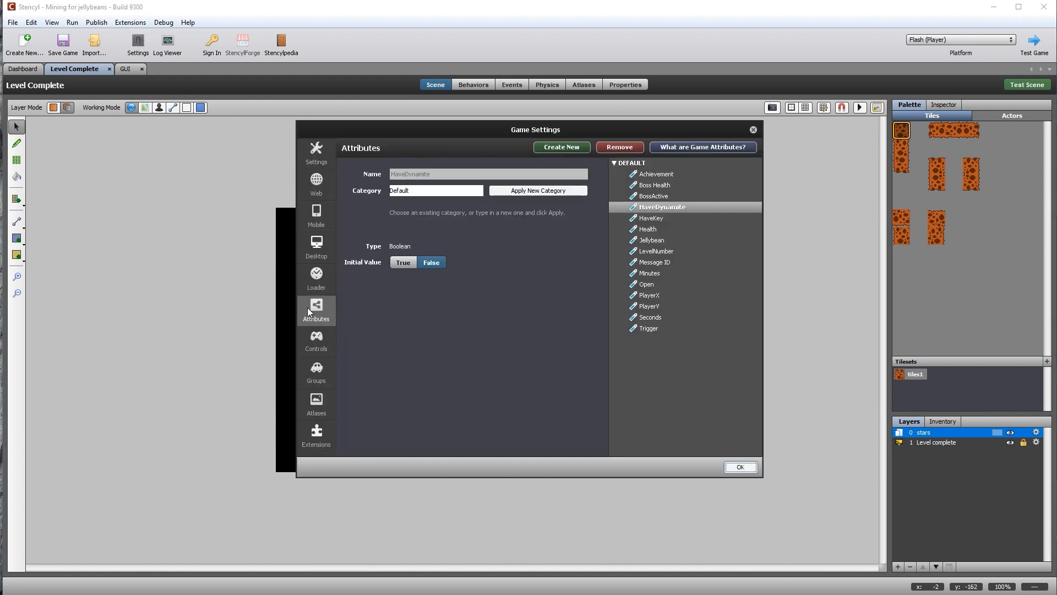
pyautogui.click(660, 175)
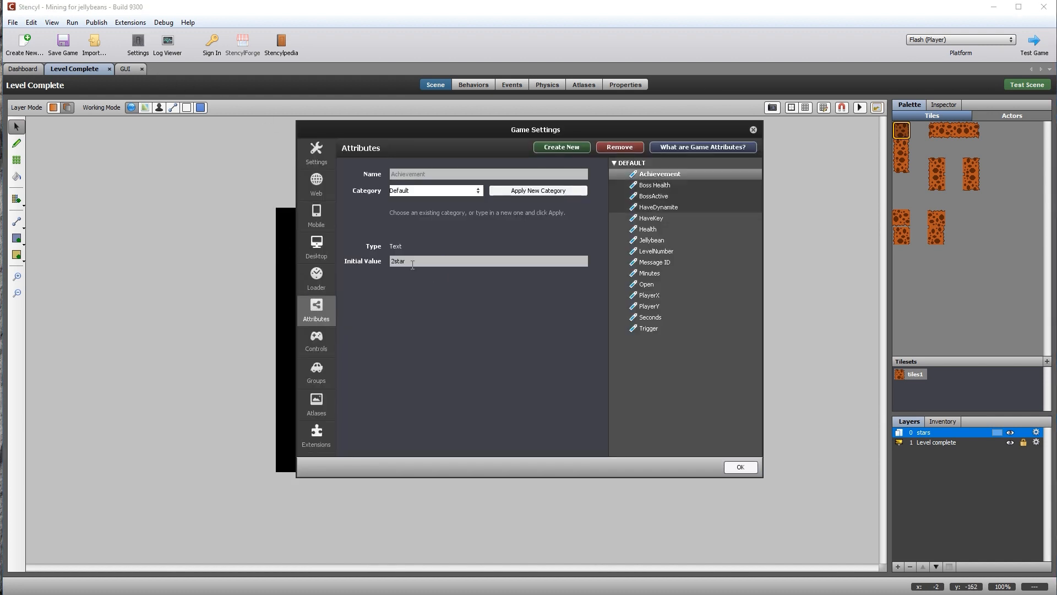
pyautogui.doubleClick(413, 263)
pyautogui.write('open')
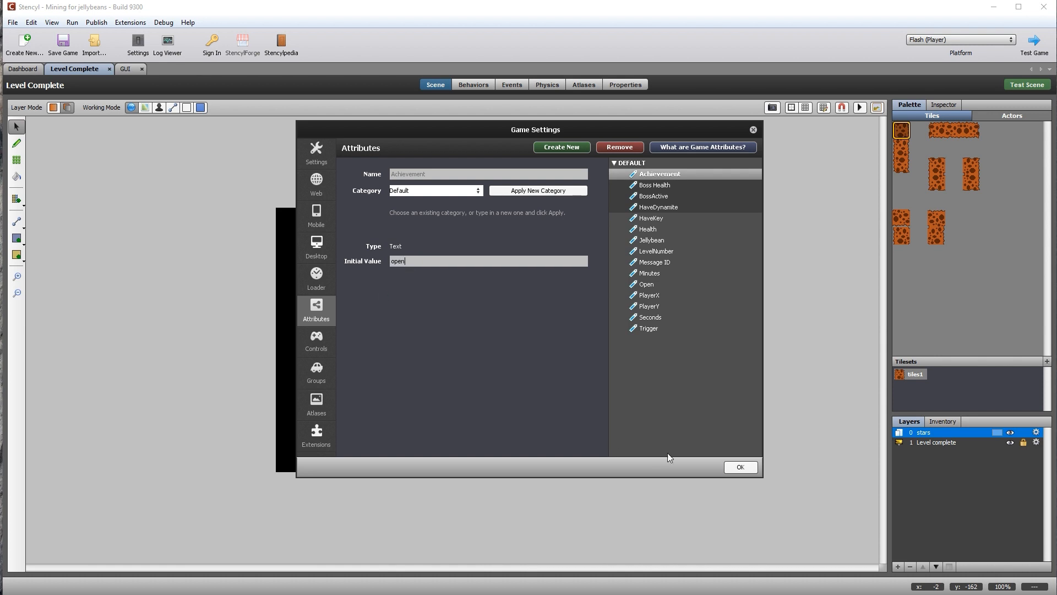
pyautogui.click(740, 468)
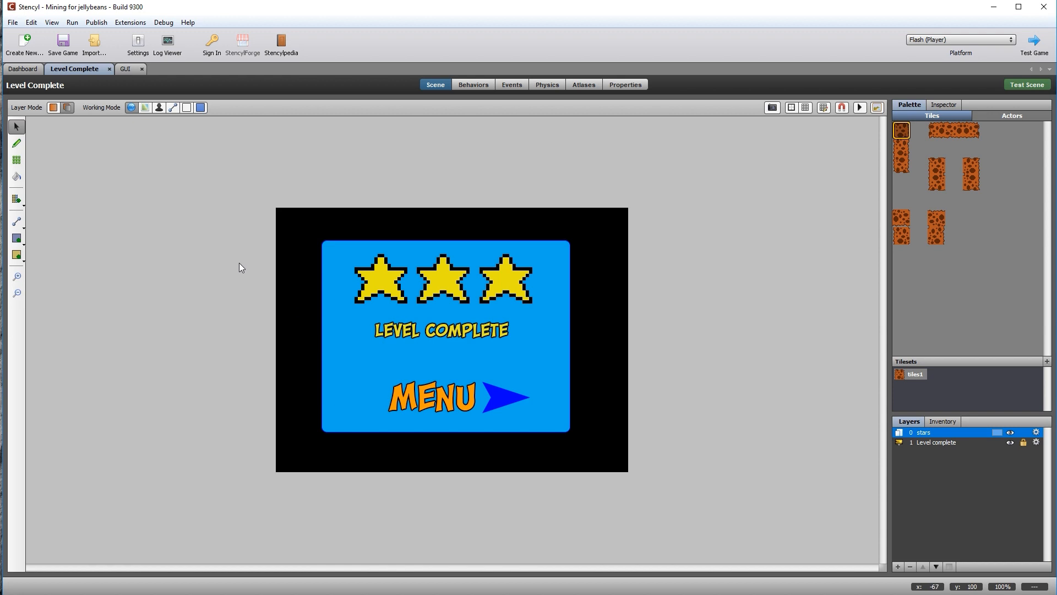
# Open the Level Select scene to examine its level doors, and return to the Level Complete scene
pyautogui.click(23, 68)
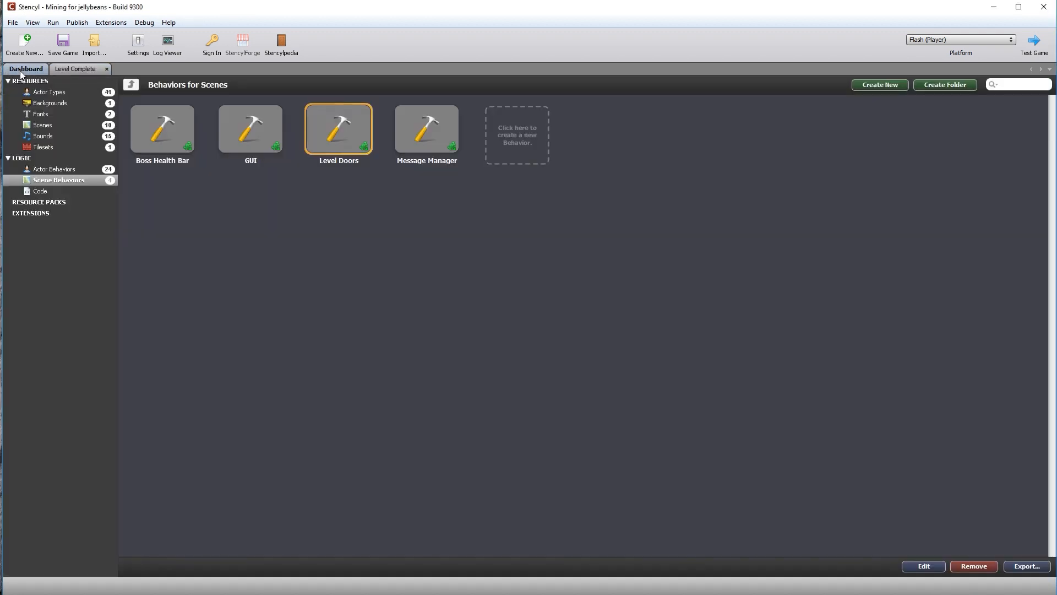
pyautogui.click(43, 125)
pyautogui.doubleClick(778, 144)
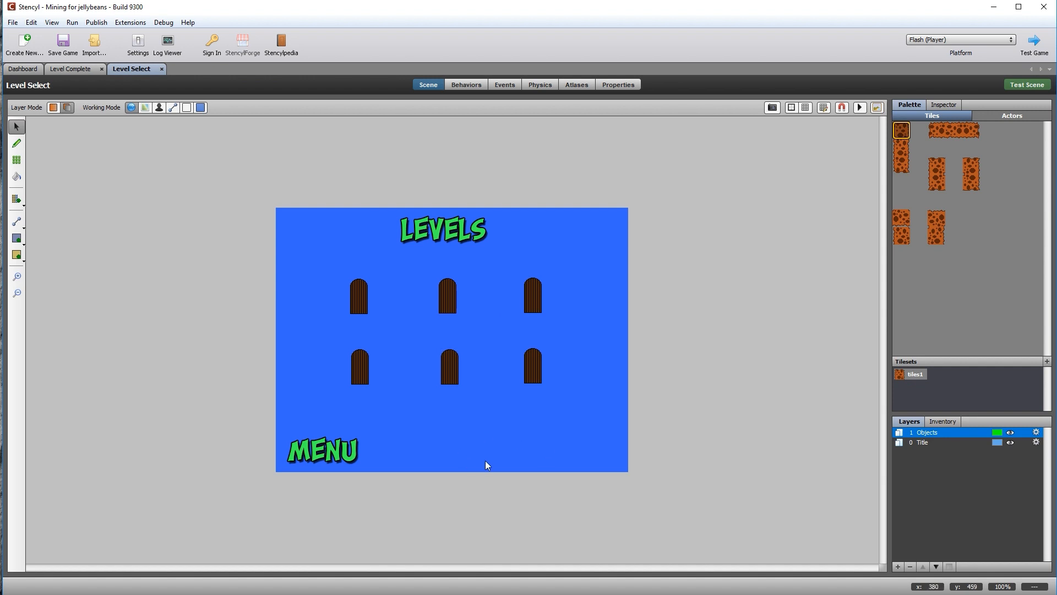
pyautogui.click(75, 69)
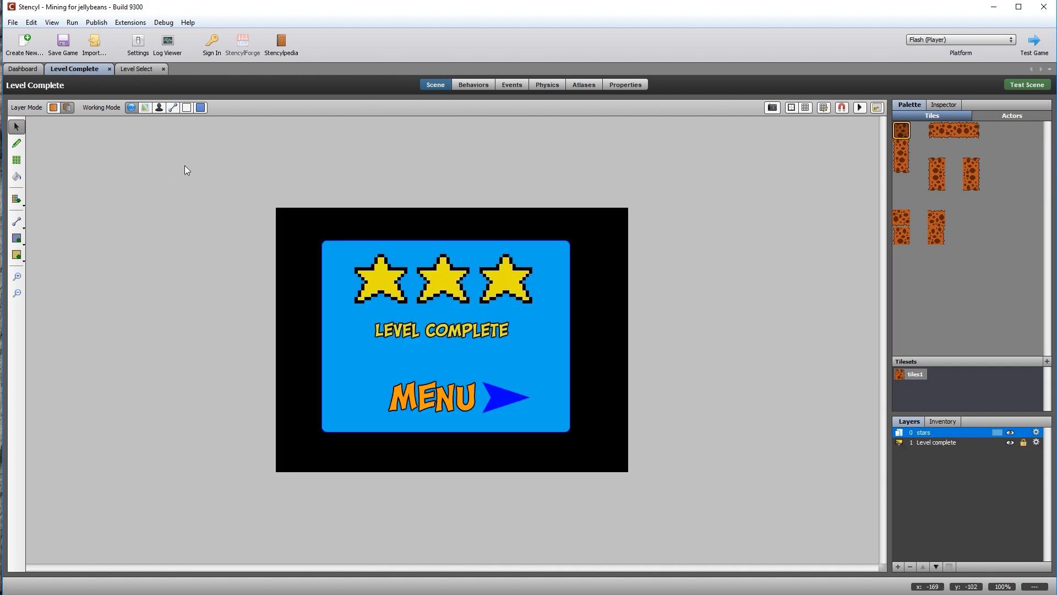
# Create a text game attribute named Door1 from the Level Complete scene's events
pyautogui.click(512, 85)
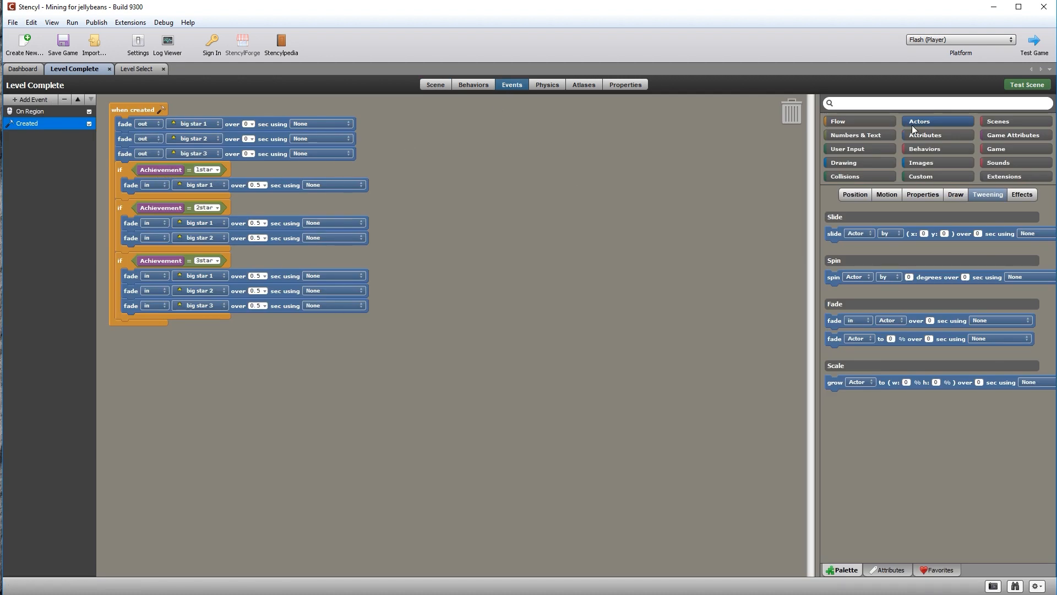
pyautogui.click(1013, 136)
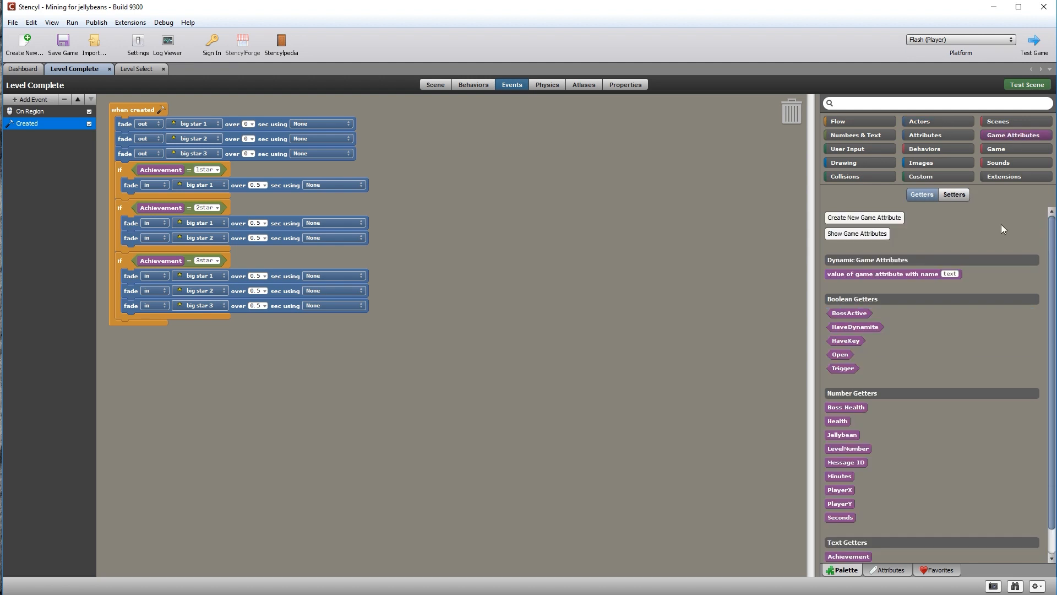
pyautogui.click(881, 218)
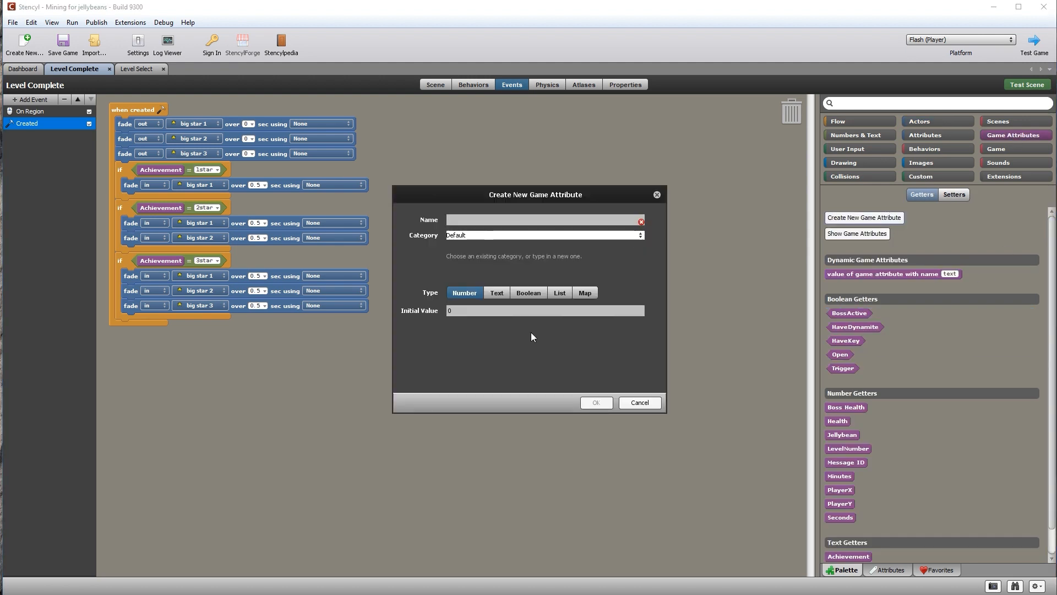
pyautogui.click(497, 294)
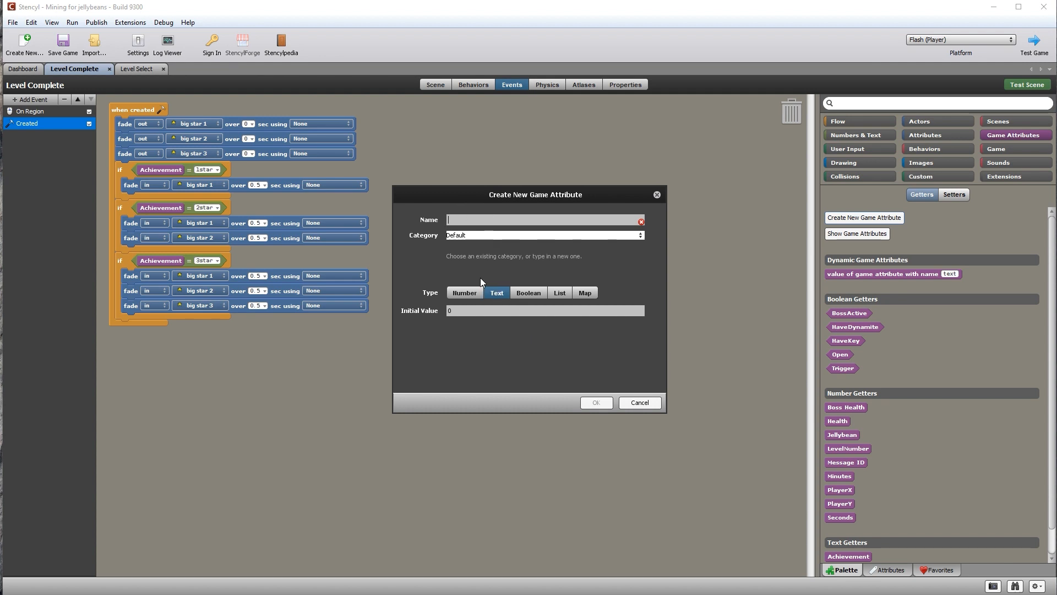
pyautogui.write('Doo')
pyautogui.click(594, 405)
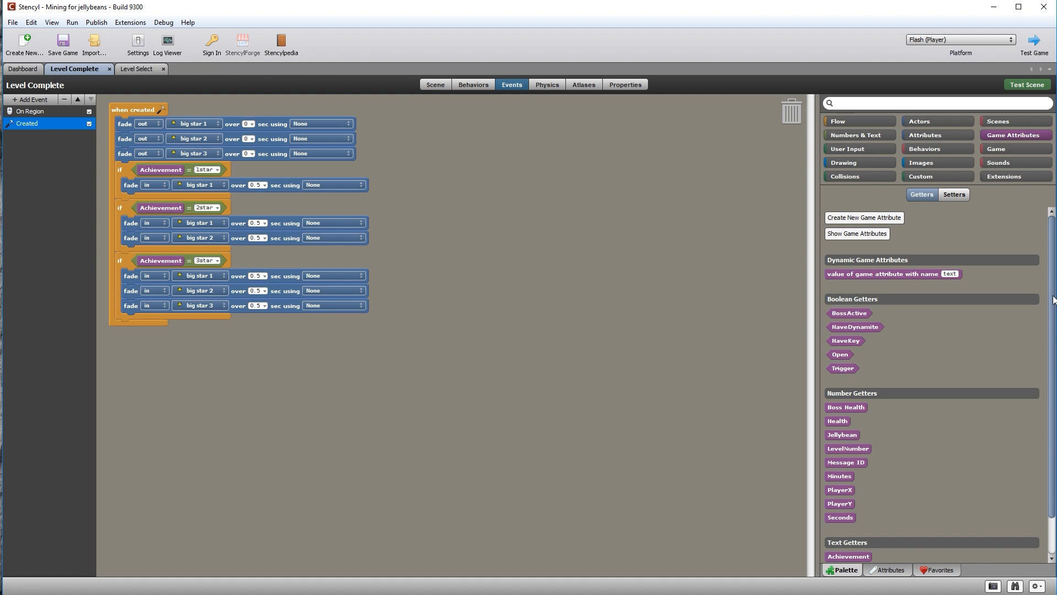
pyautogui.scroll(-1, 1053, 300)
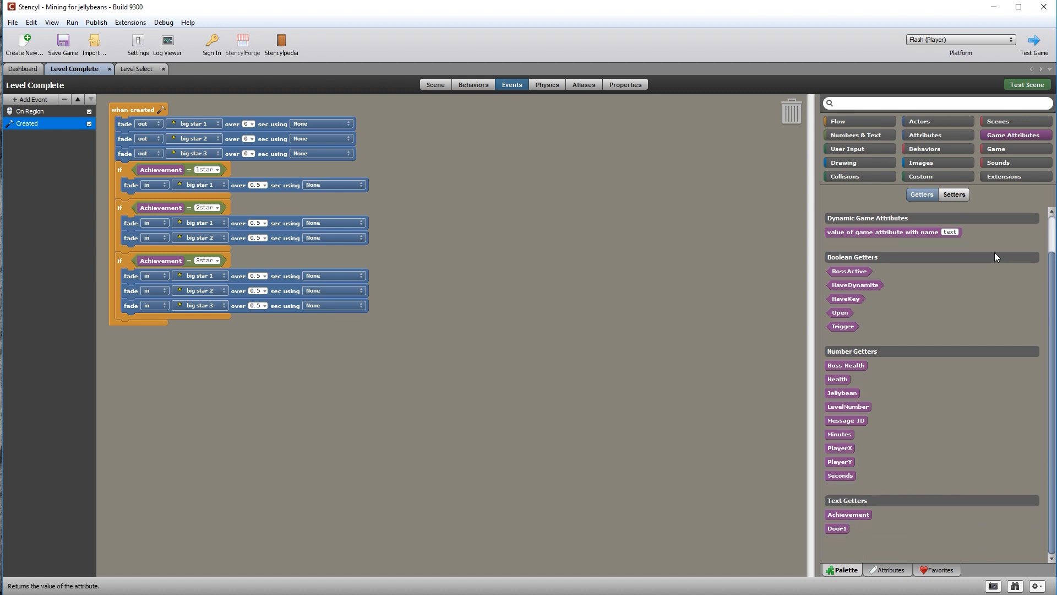
pyautogui.scroll(1, 1052, 281)
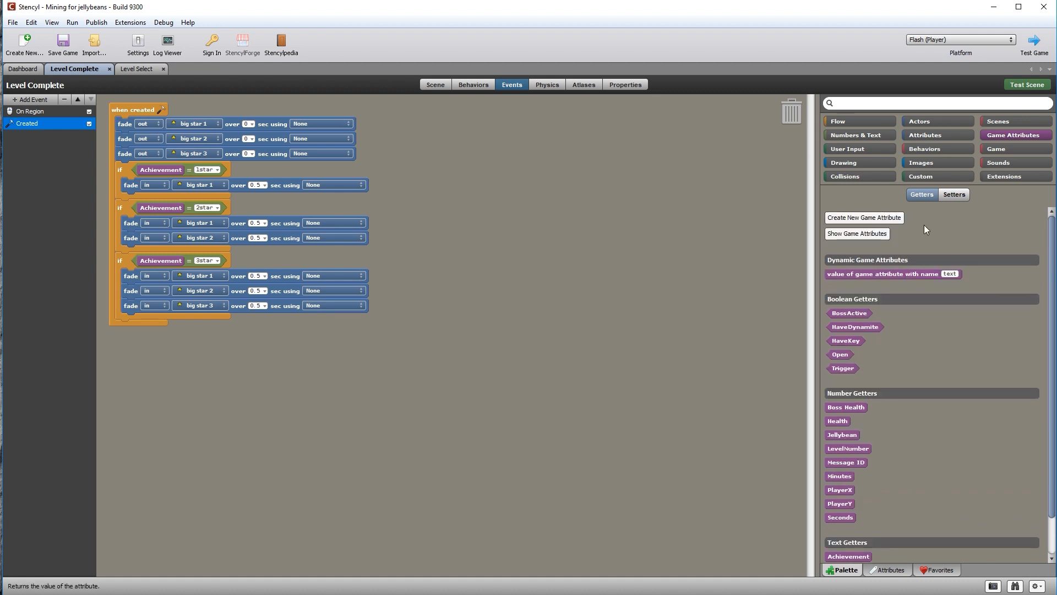
# Create a second text game attribute named Door2
pyautogui.click(885, 218)
pyautogui.click(496, 293)
pyautogui.click(458, 219)
pyautogui.write('Door2')
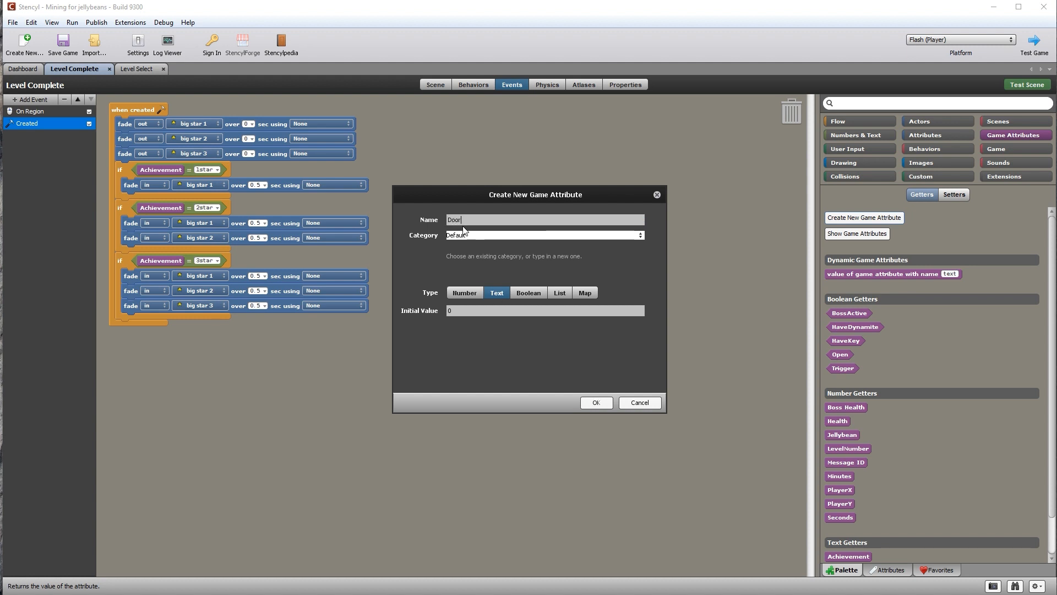
pyautogui.click(595, 402)
pyautogui.scroll(-2, 870, 485)
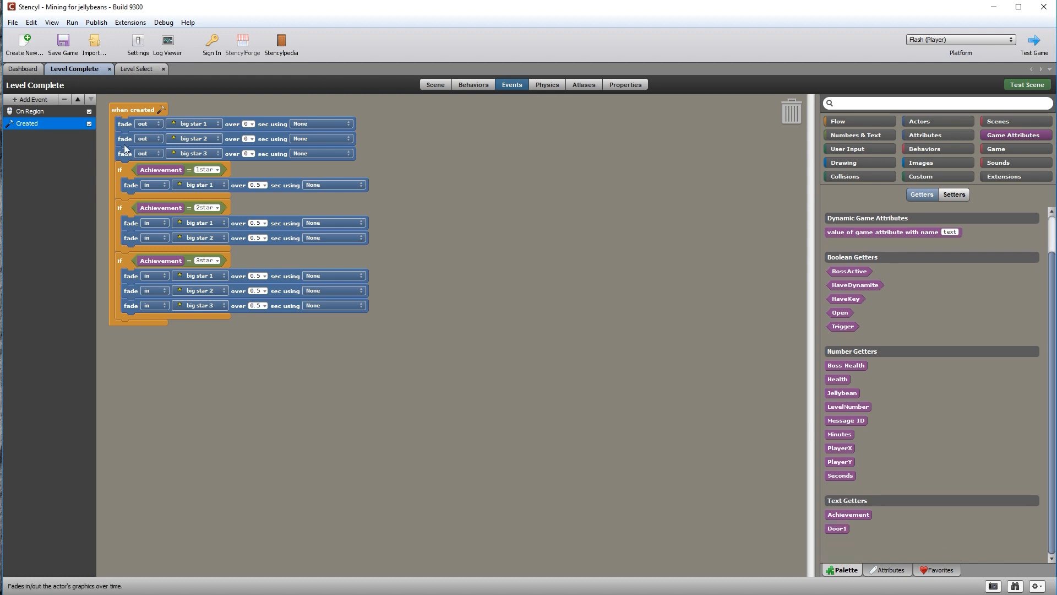
# Add an if block with an equality comparison above the Level Select scene switch in the On Region event
pyautogui.click(29, 111)
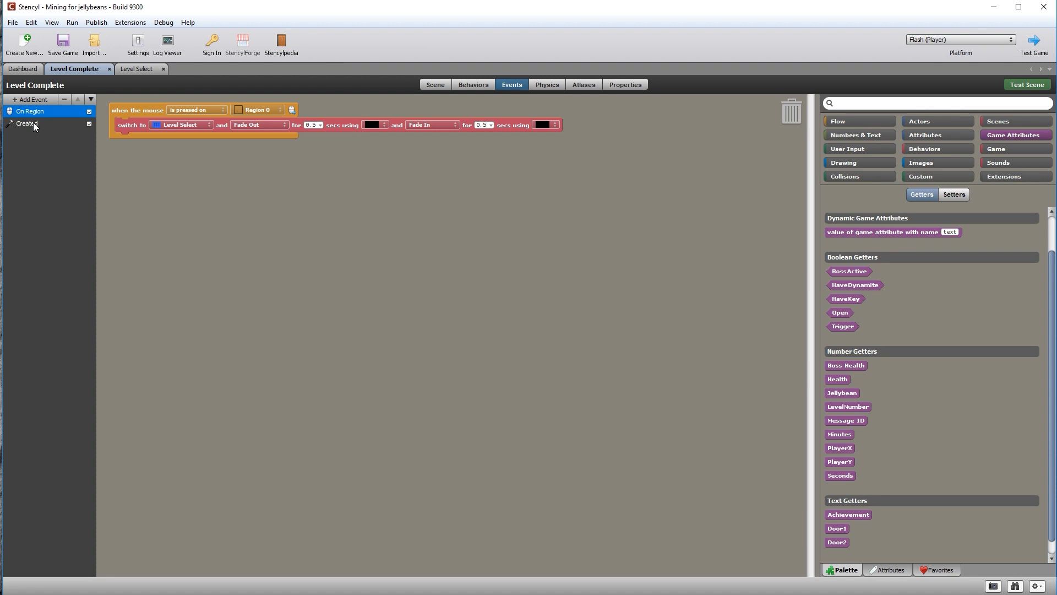
pyautogui.click(33, 125)
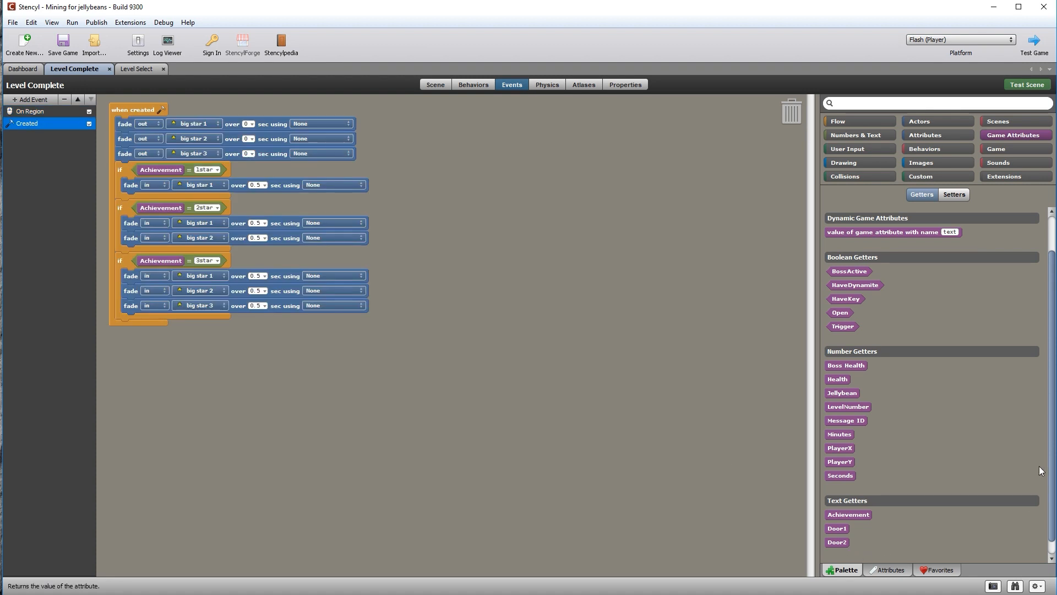
pyautogui.moveTo(1053, 460)
pyautogui.mouseDown()
pyautogui.moveTo(1053, 436)
pyautogui.moveTo(1053, 445)
pyautogui.mouseUp()
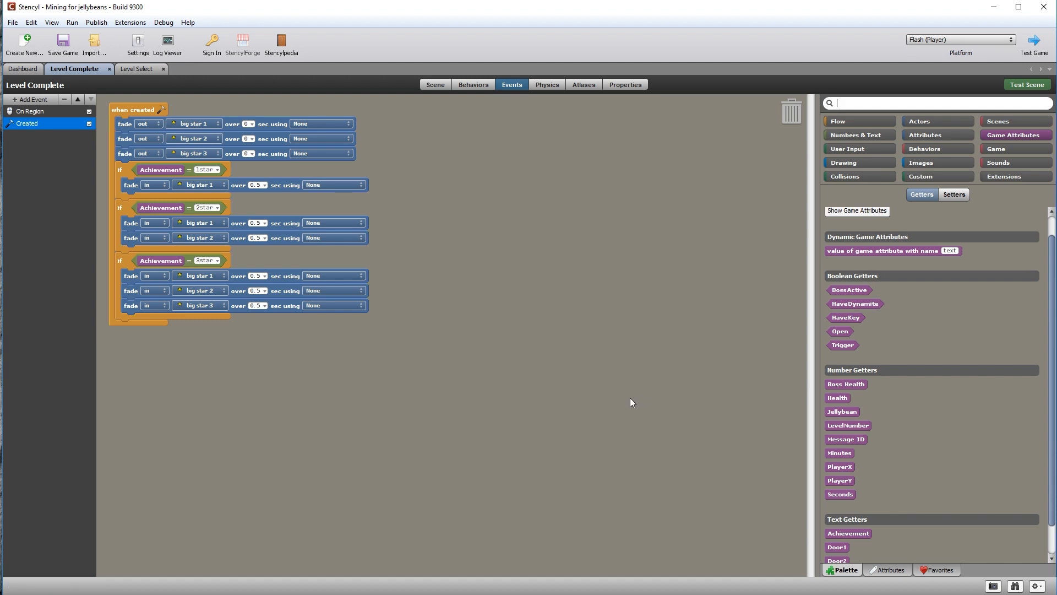
pyautogui.click(36, 111)
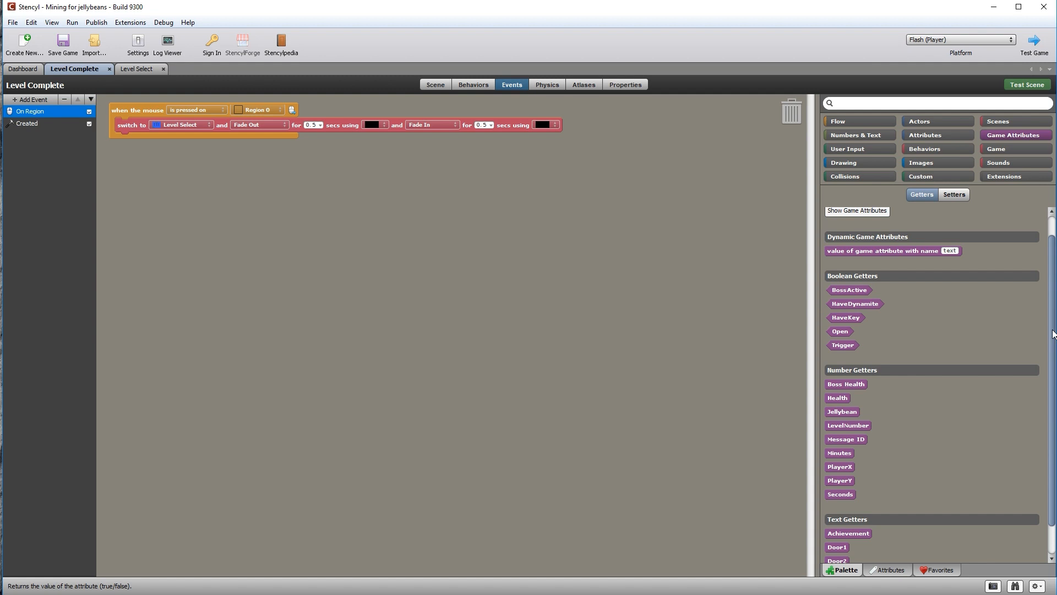
pyautogui.click(871, 121)
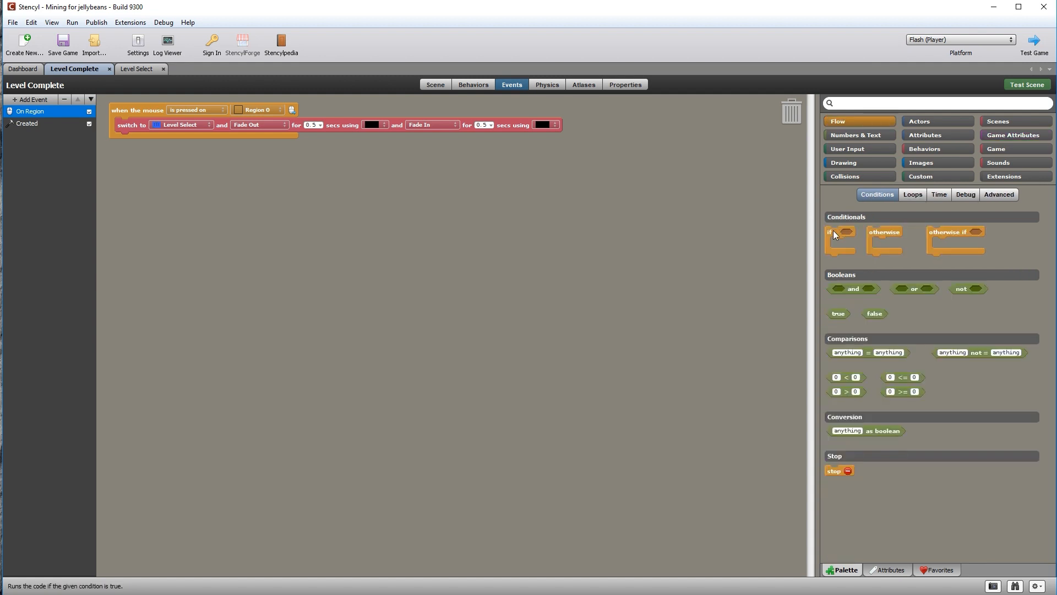
pyautogui.moveTo(834, 232); pyautogui.dragTo(135, 113)
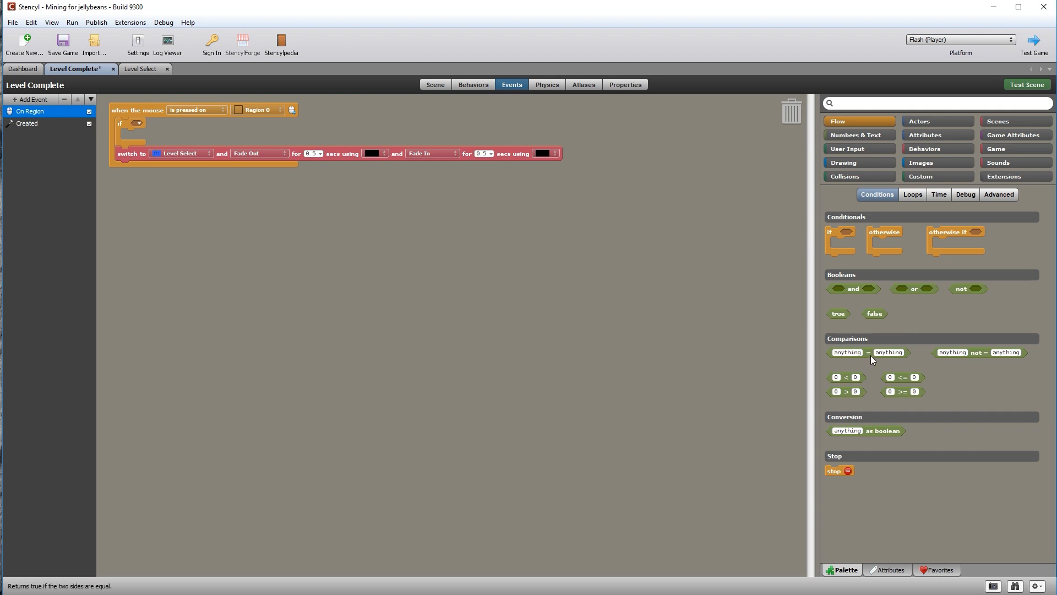
pyautogui.moveTo(870, 355); pyautogui.dragTo(173, 124)
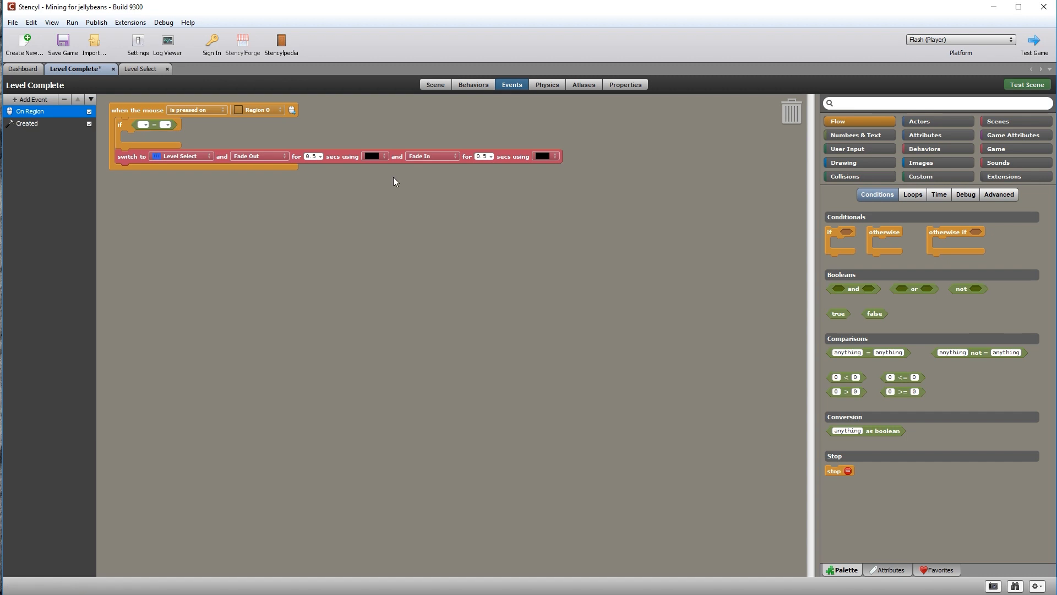
# Fill the if condition so that the LevelNumber game attribute equals 1
pyautogui.click(1022, 135)
pyautogui.moveTo(1053, 304); pyautogui.dragTo(1055, 263)
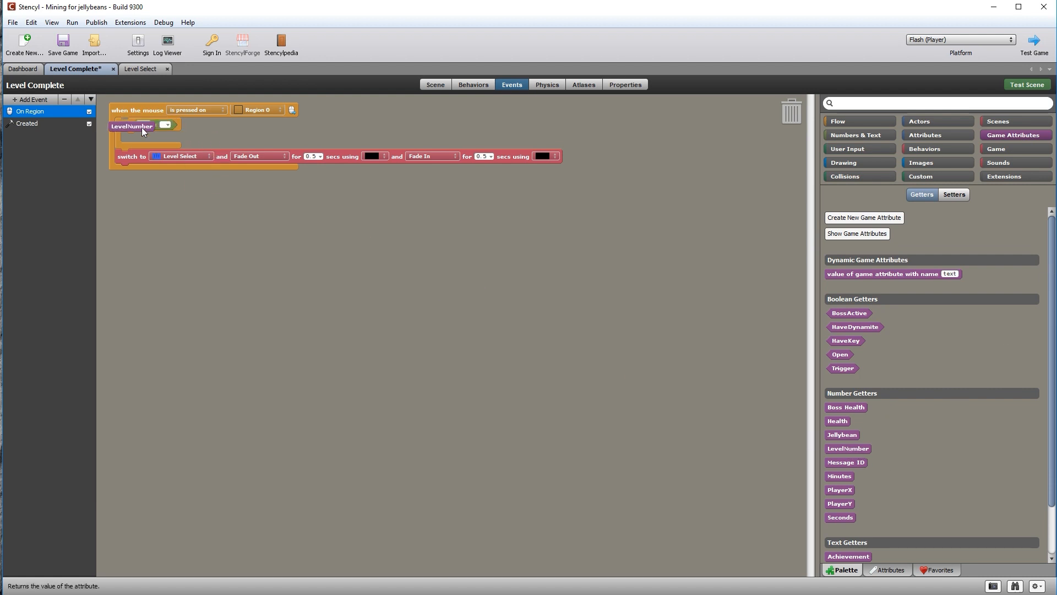
pyautogui.moveTo(141, 127); pyautogui.dragTo(143, 127)
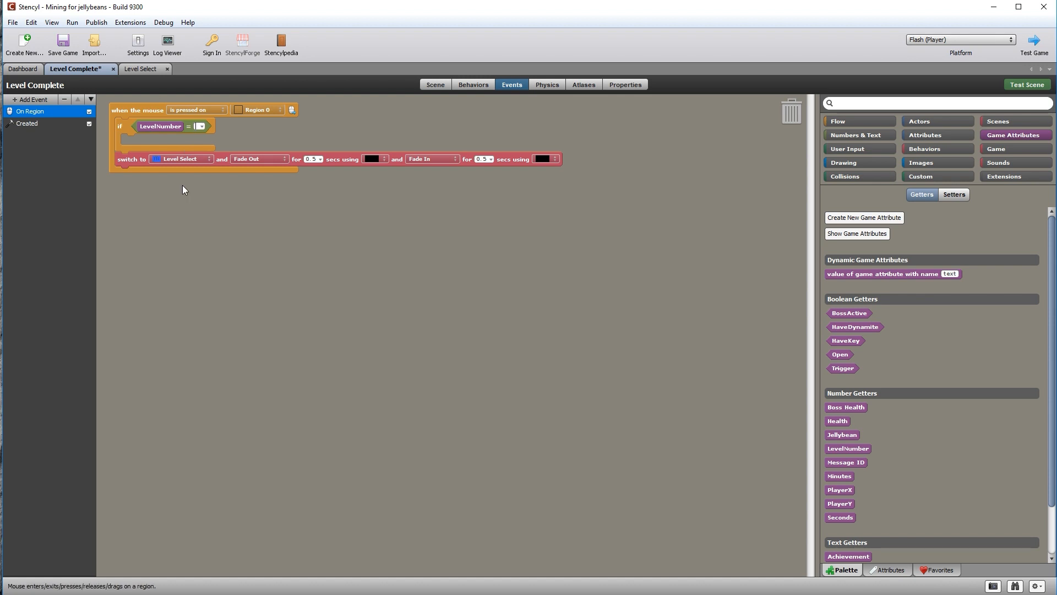
pyautogui.write('1')
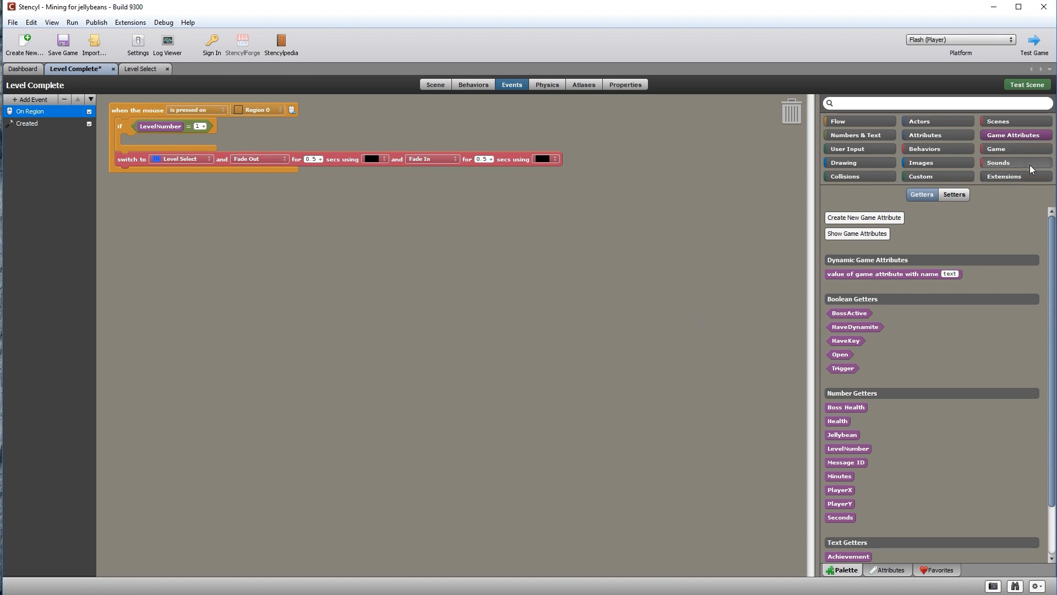
# Inside the LevelNumber = 1 block, set the Door1 game attribute to the value of Achievement
pyautogui.moveTo(1051, 293); pyautogui.dragTo(1050, 304)
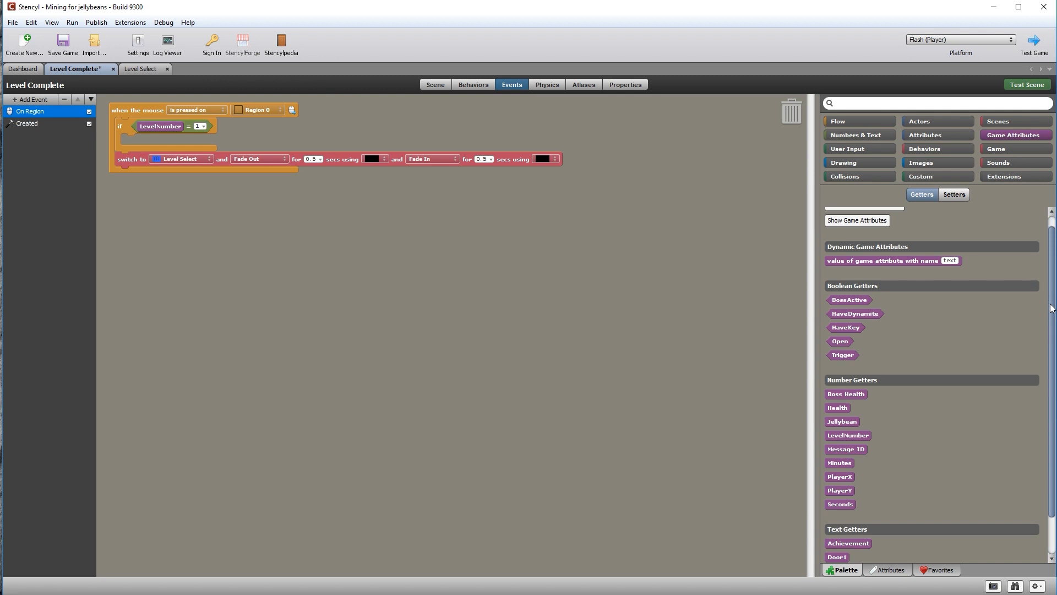
pyautogui.click(954, 195)
pyautogui.moveTo(1053, 259); pyautogui.dragTo(1051, 308)
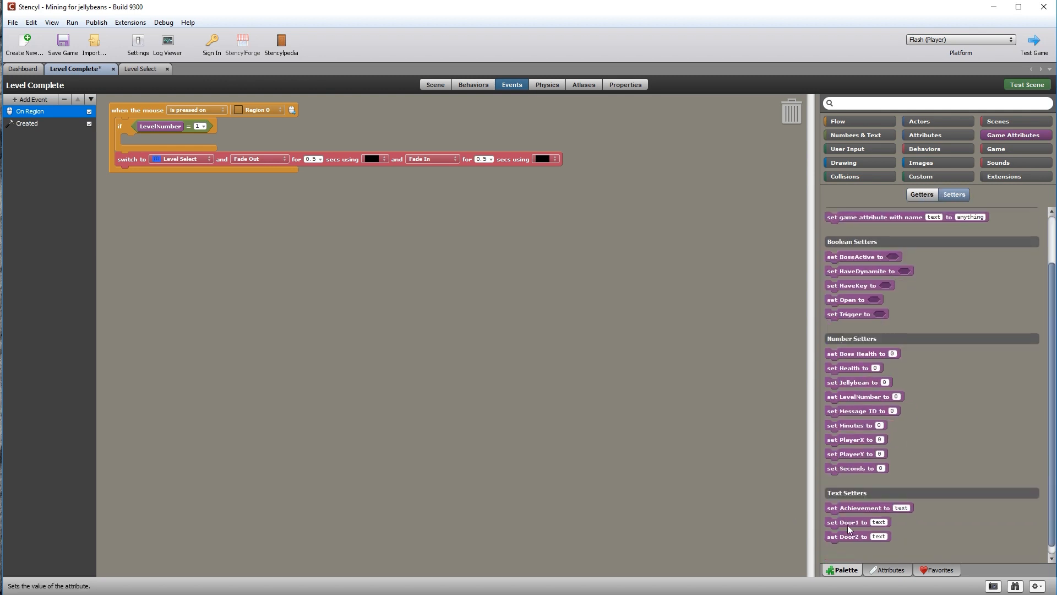
pyautogui.moveTo(855, 521); pyautogui.dragTo(165, 137)
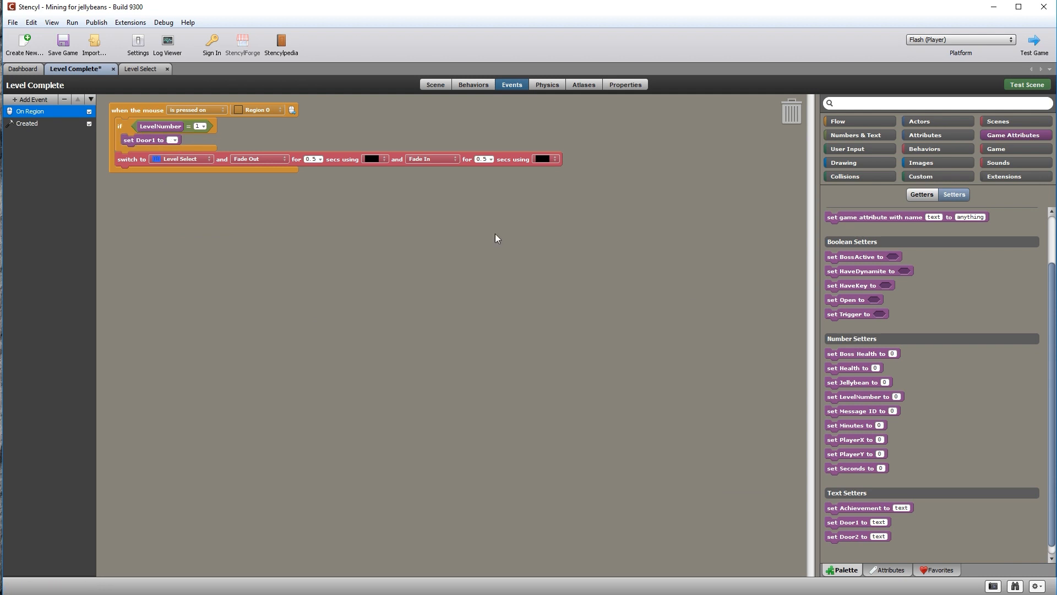
pyautogui.click(927, 196)
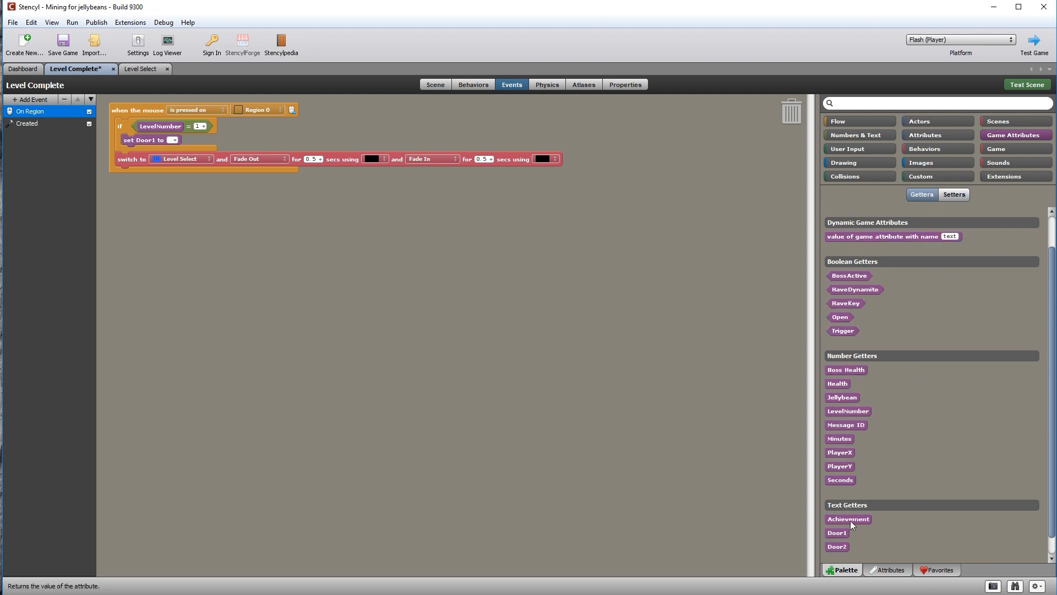
pyautogui.moveTo(241, 173); pyautogui.dragTo(192, 140)
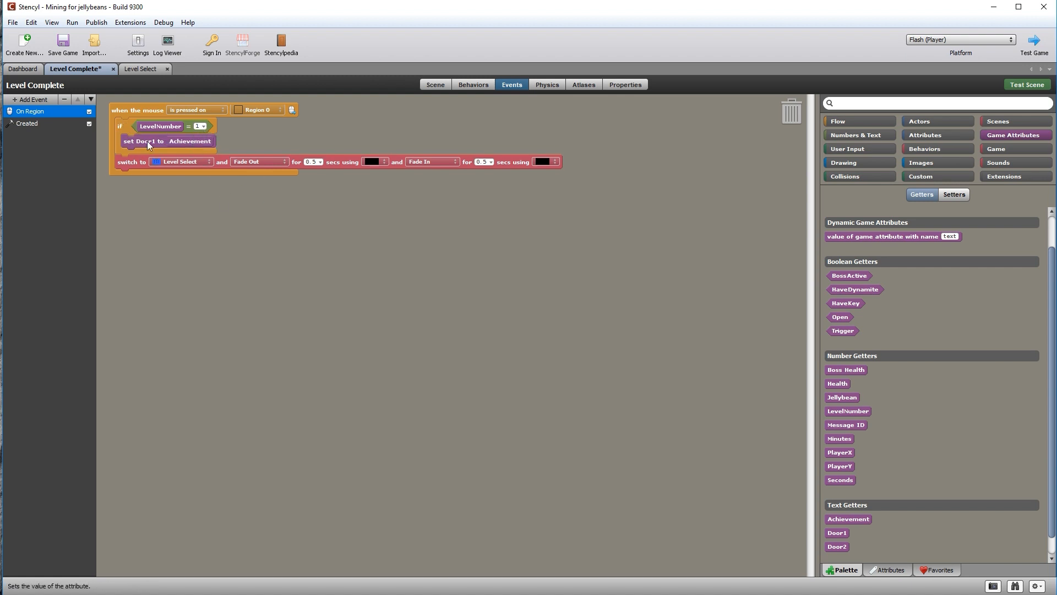
# Add a second if block above the Level Select scene switch, with the condition that the LevelNumber game attribute equals 2
pyautogui.click(131, 69)
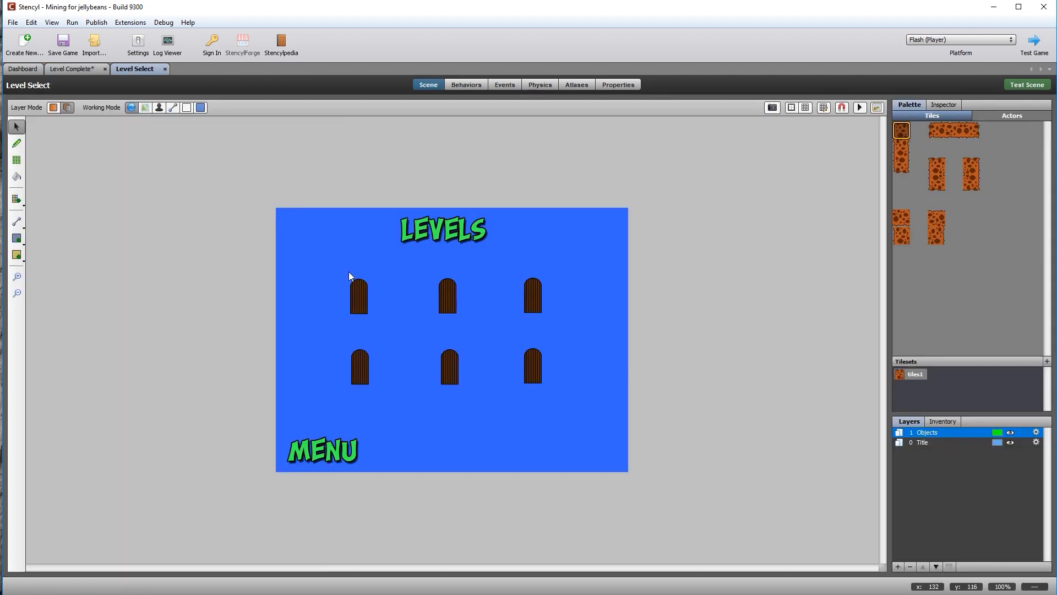
pyautogui.click(72, 69)
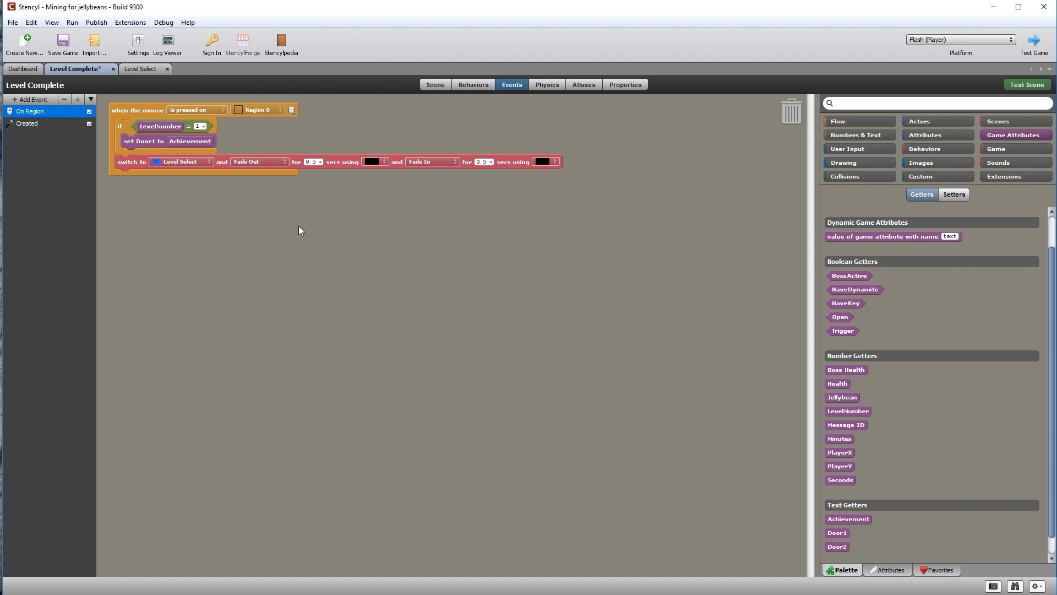
pyautogui.click(868, 122)
pyautogui.moveTo(834, 230)
pyautogui.mouseDown()
pyautogui.moveTo(332, 210)
pyautogui.moveTo(148, 154)
pyautogui.moveTo(139, 163)
pyautogui.mouseUp()
pyautogui.moveTo(871, 355); pyautogui.dragTo(173, 164)
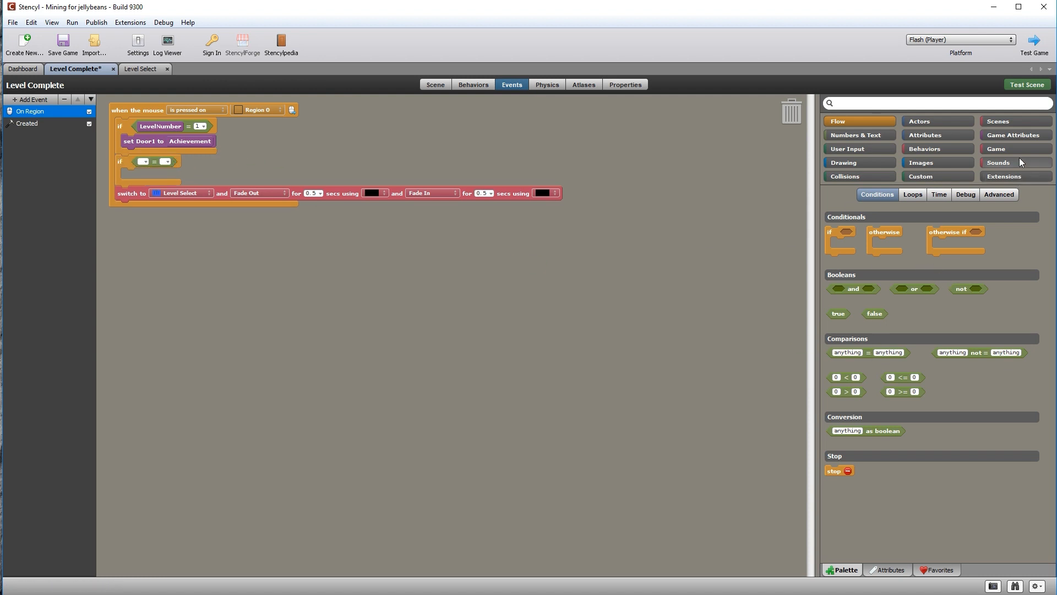
pyautogui.click(1016, 136)
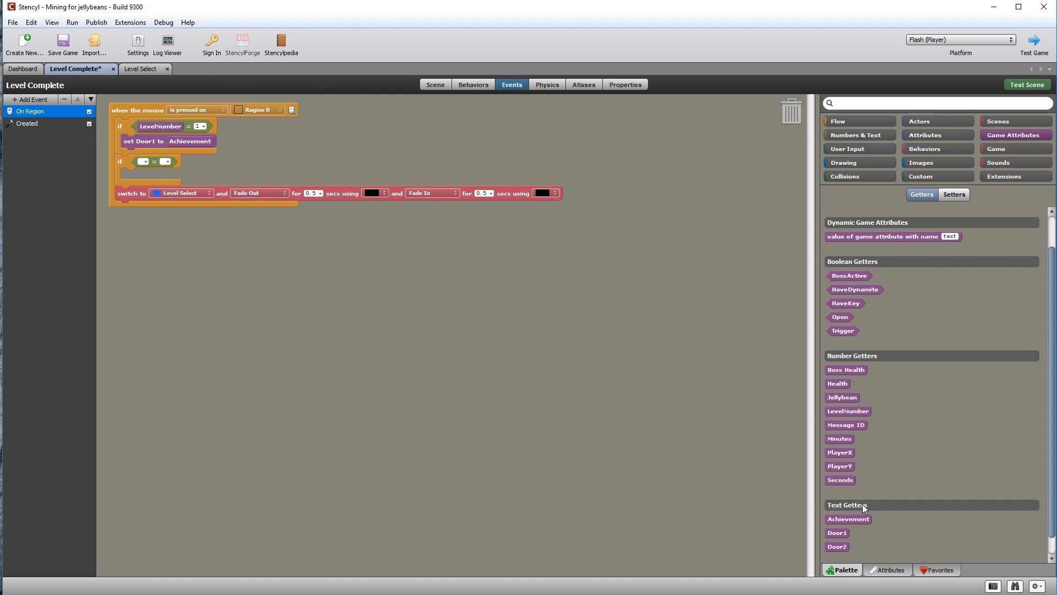
pyautogui.moveTo(846, 411); pyautogui.dragTo(136, 162)
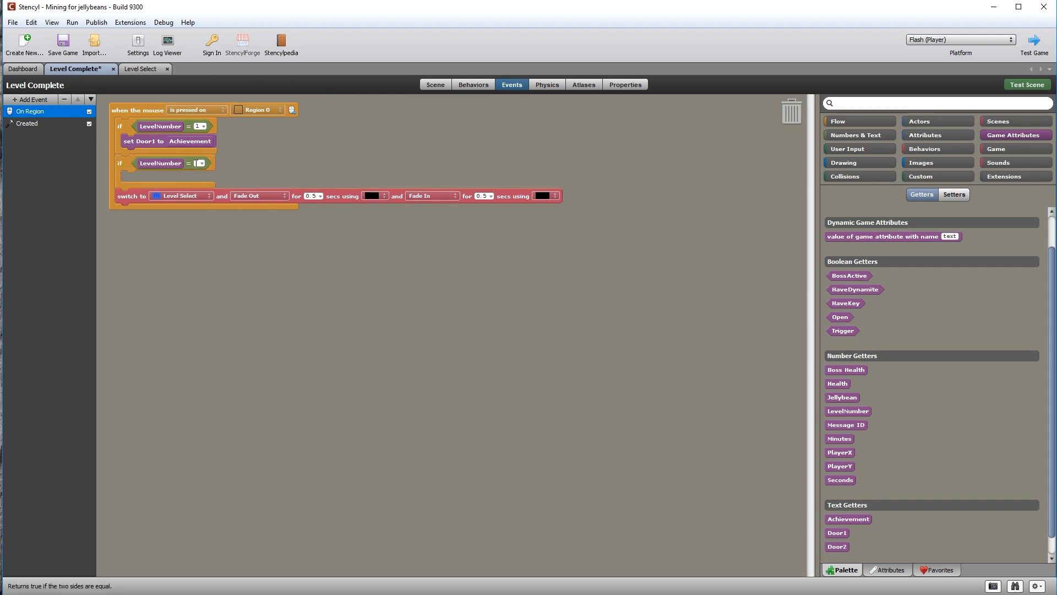
pyautogui.write('2')
# Inside the LevelNumber = 2 block, set the Door2 game attribute to the value of Achievement
pyautogui.click(952, 196)
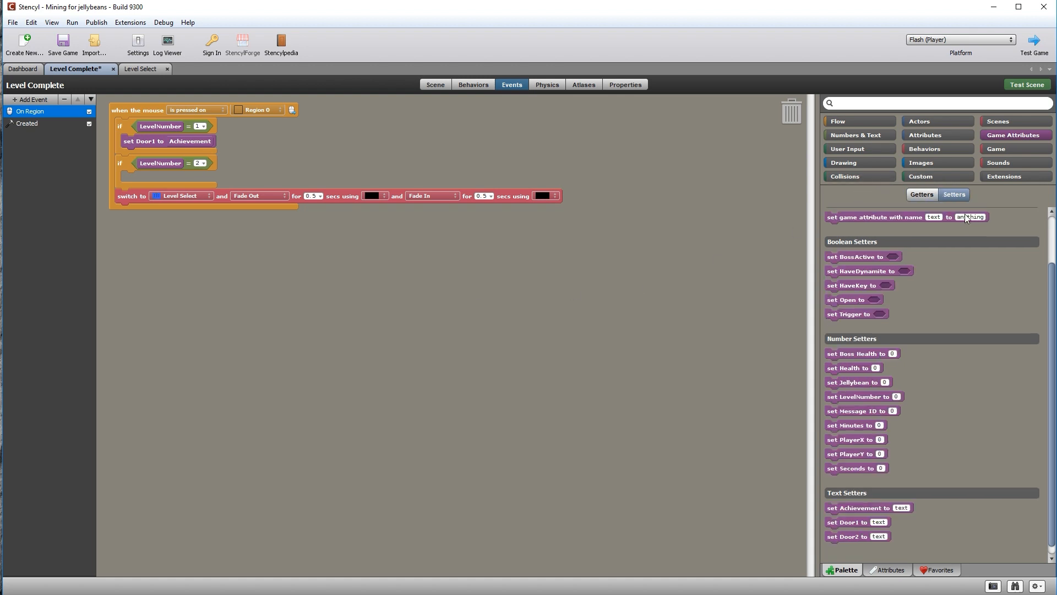
pyautogui.moveTo(843, 537); pyautogui.dragTo(190, 173)
pyautogui.click(923, 195)
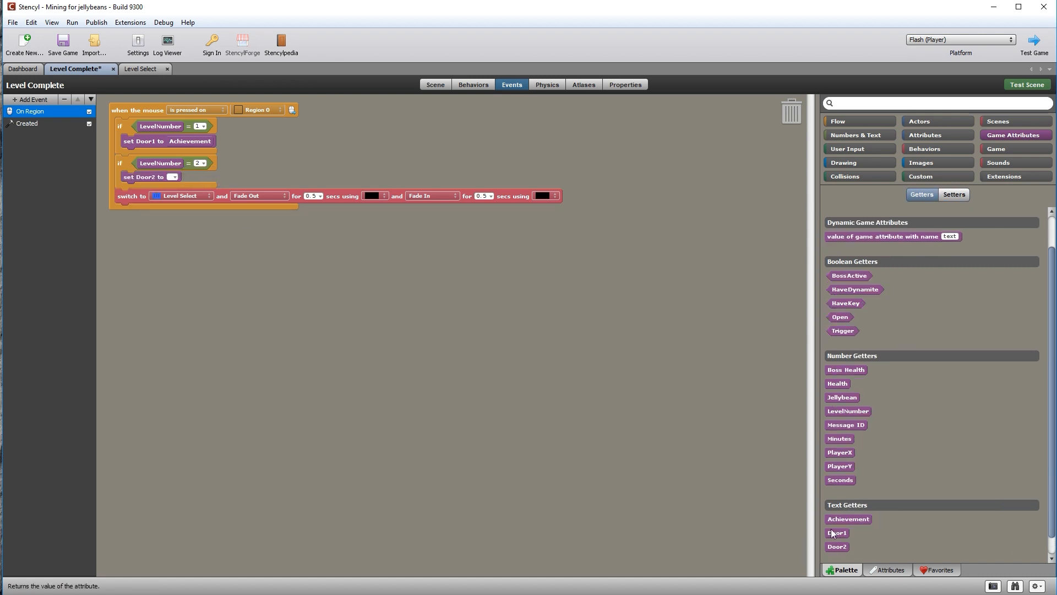
pyautogui.moveTo(856, 518); pyautogui.dragTo(197, 175)
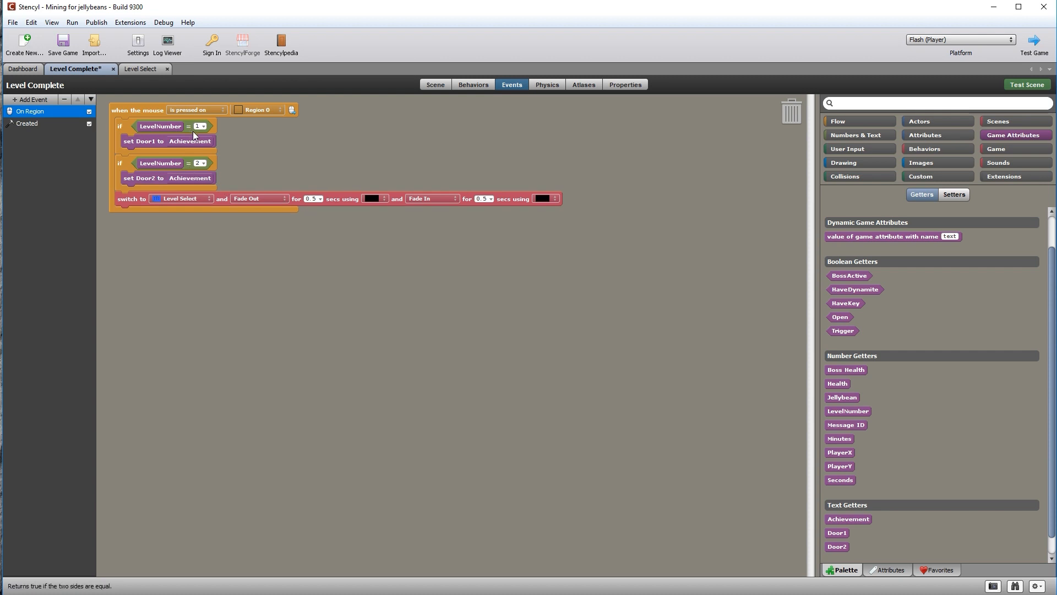
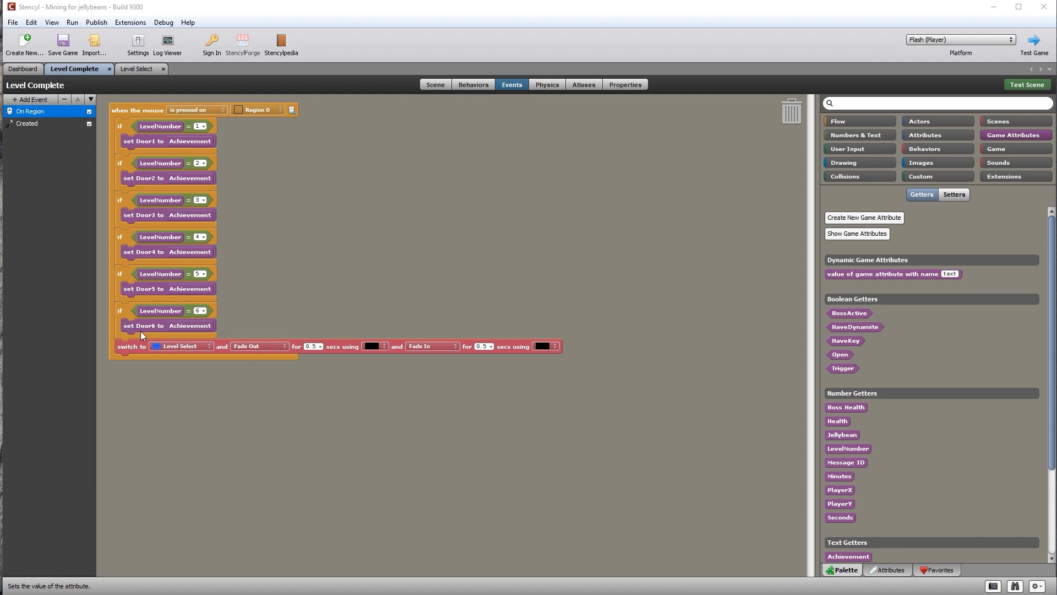
pyautogui.moveTo(1053, 309); pyautogui.dragTo(1054, 413)
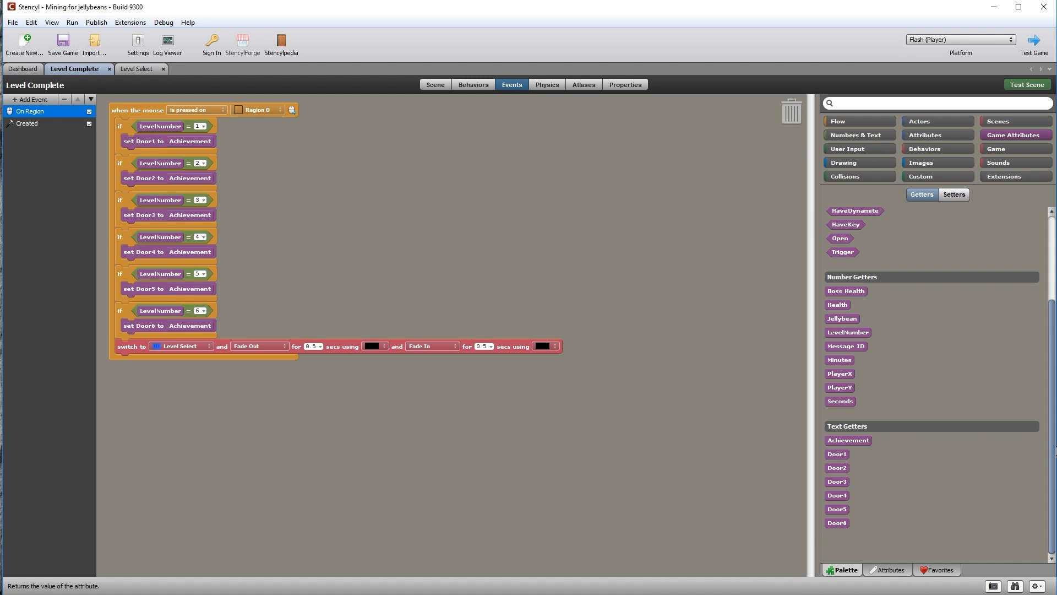
pyautogui.moveTo(1053, 446); pyautogui.dragTo(1052, 357)
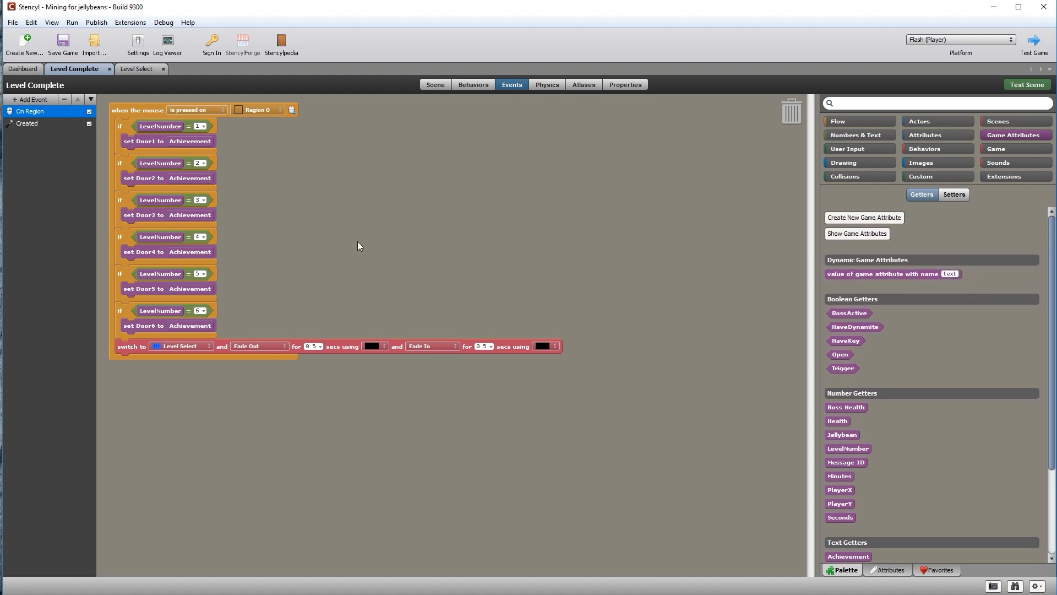
pyautogui.click(25, 124)
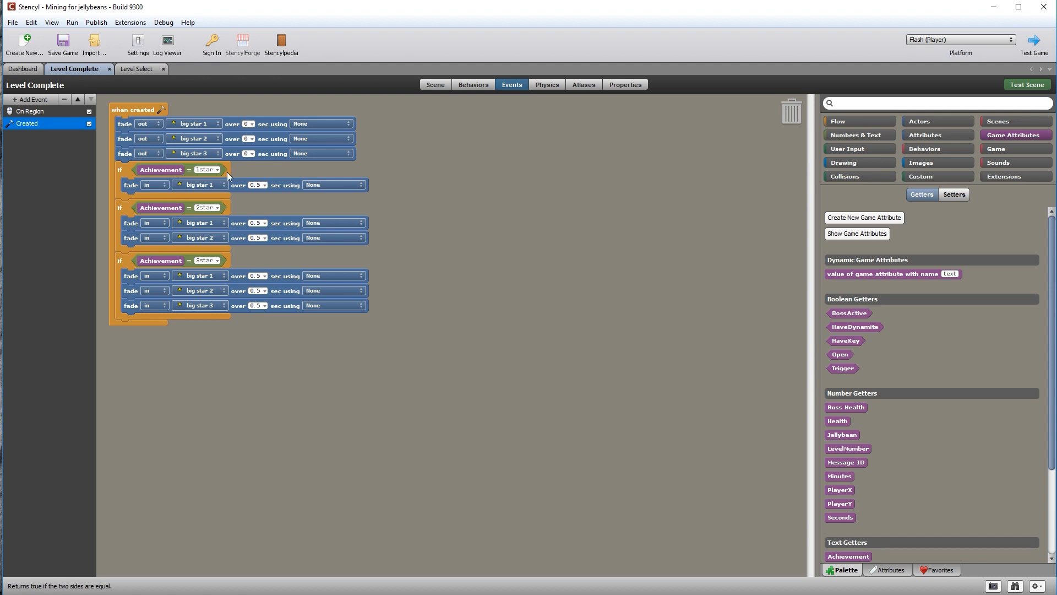
pyautogui.click(30, 112)
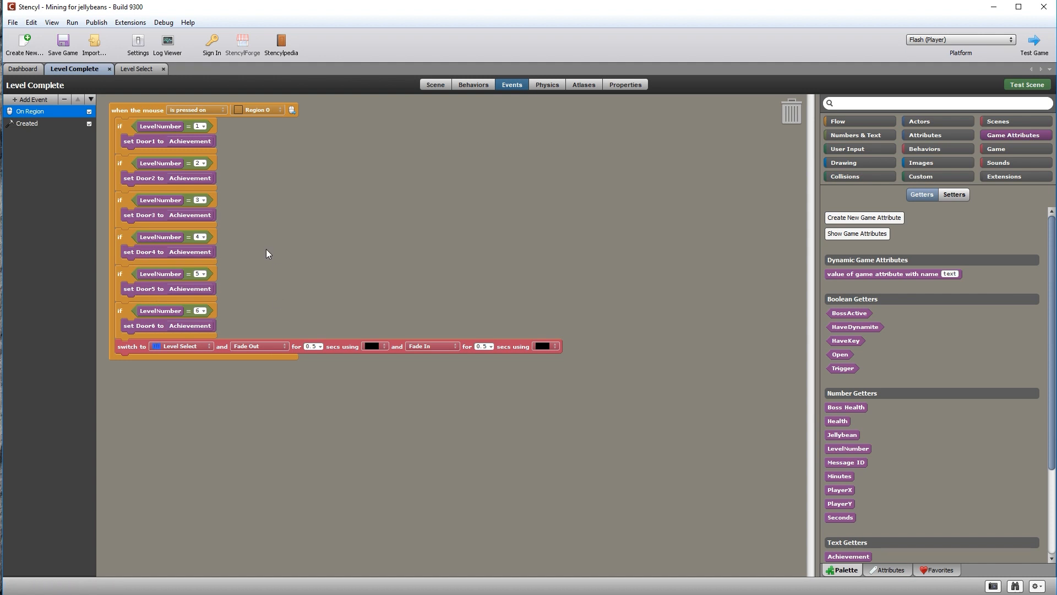
pyautogui.click(135, 69)
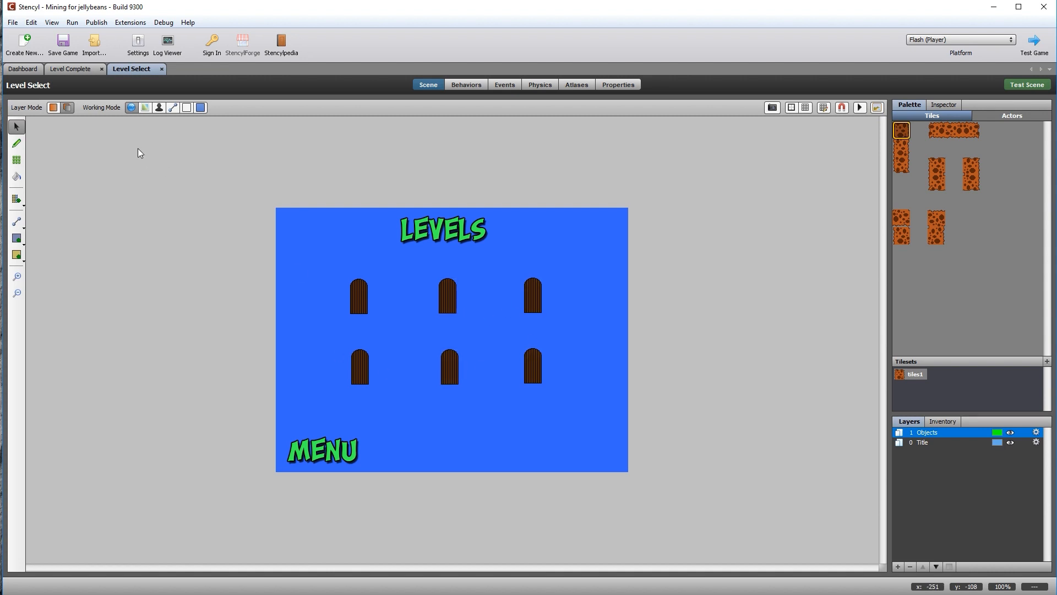
# Open the win scene from the game's scene list and show its On Region event
pyautogui.click(15, 72)
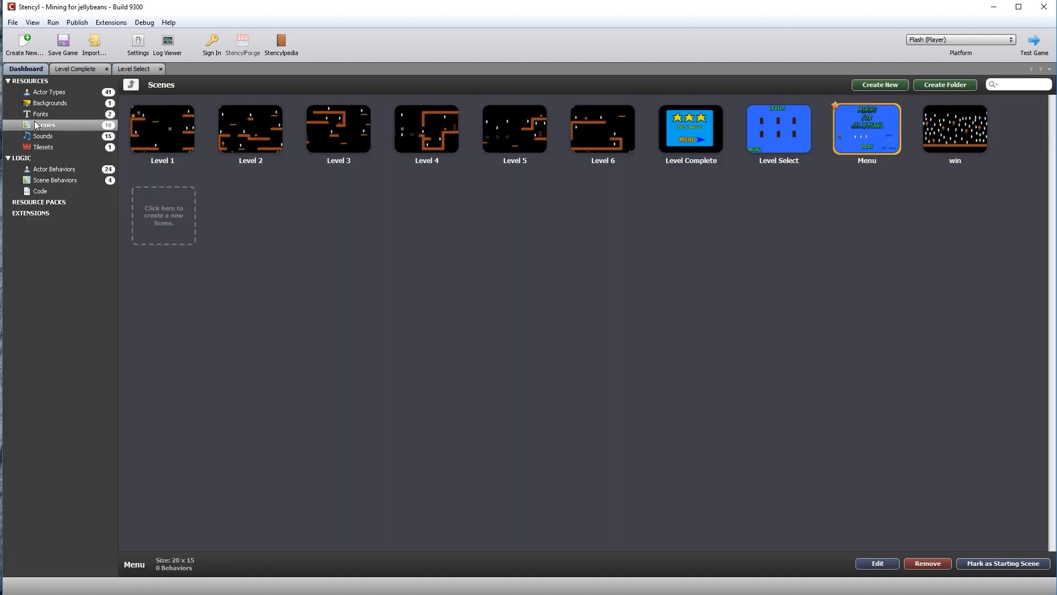
pyautogui.doubleClick(938, 142)
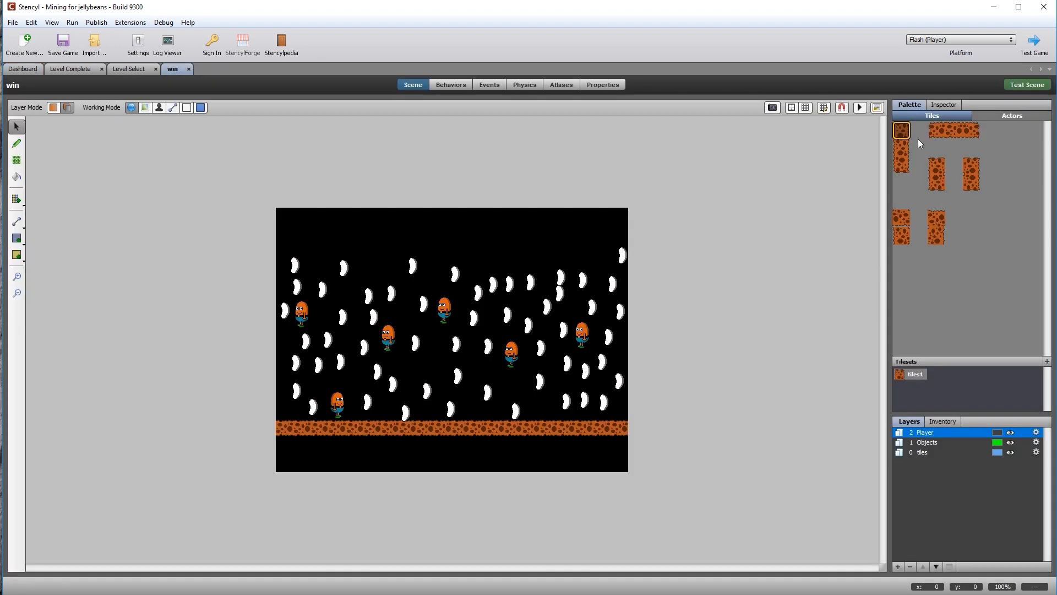
pyautogui.click(490, 87)
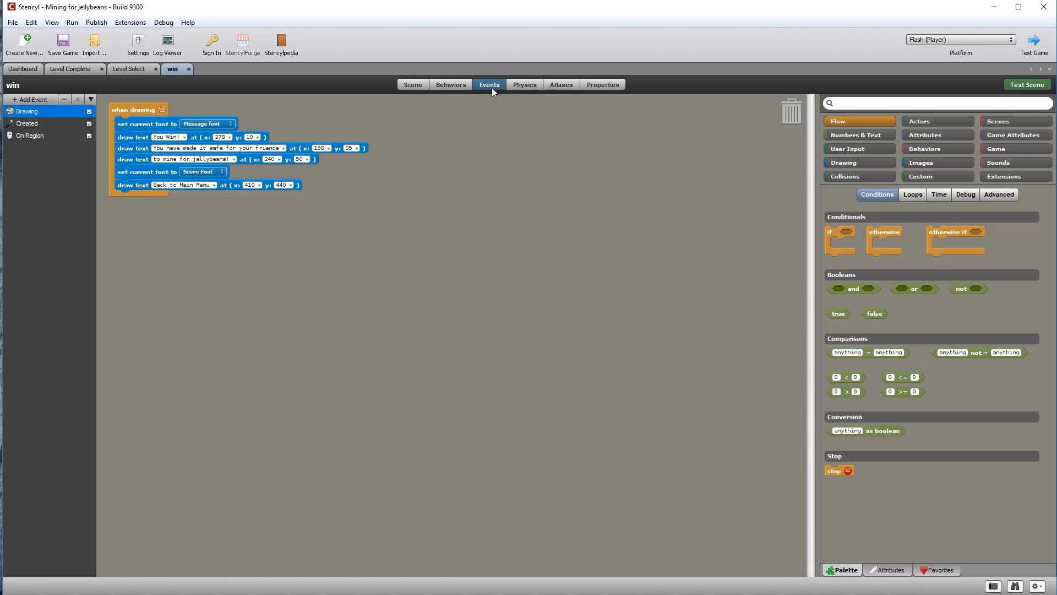
pyautogui.click(26, 137)
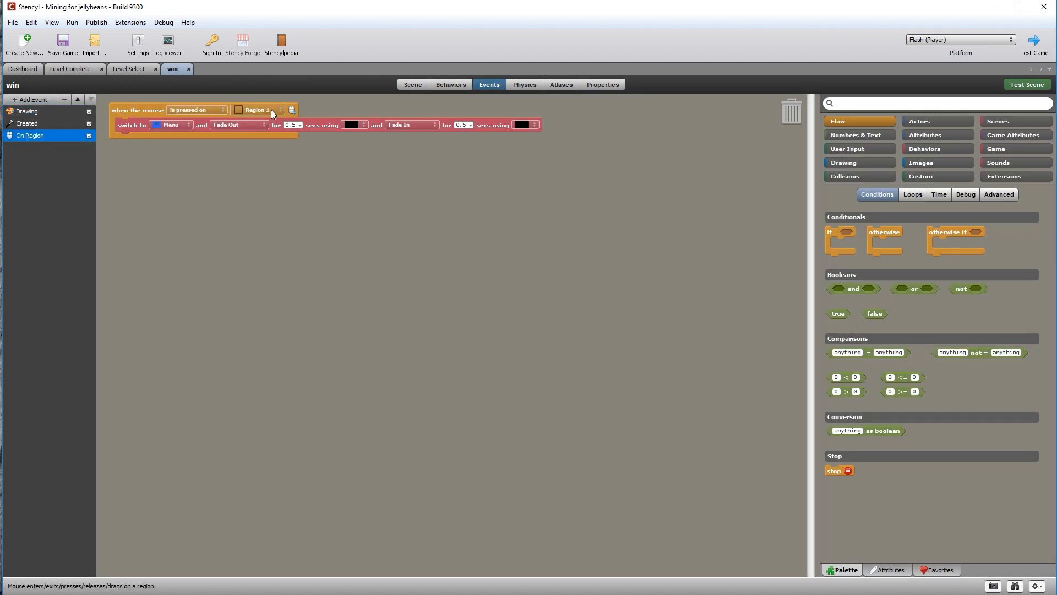
# Change the scene switch in the win scene's On Region event to Level Complete, and close the win scene
pyautogui.click(186, 127)
pyautogui.click(185, 125)
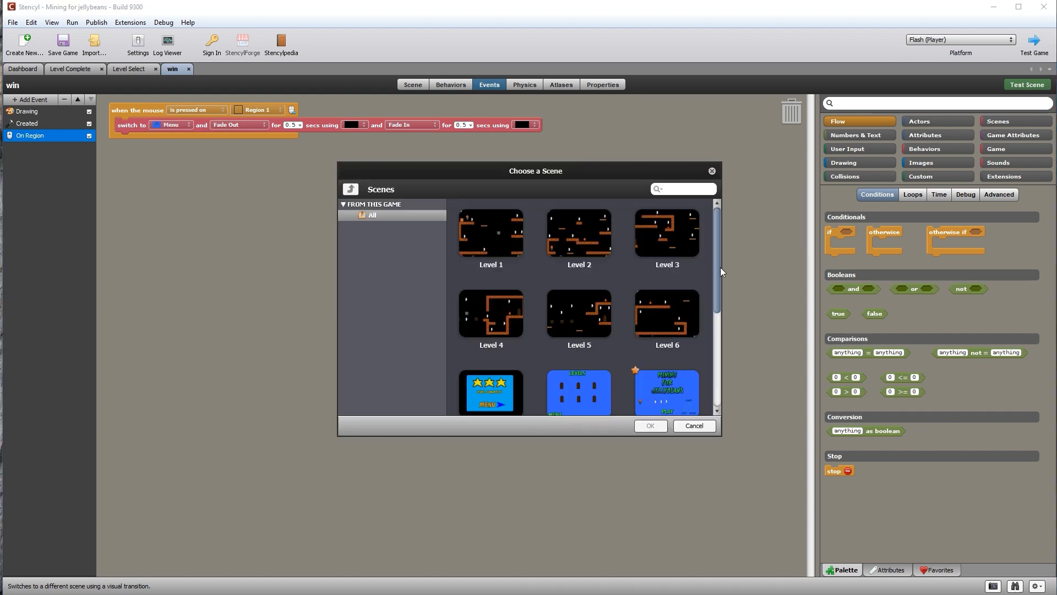
pyautogui.moveTo(718, 269); pyautogui.dragTo(721, 312)
pyautogui.click(494, 302)
pyautogui.click(650, 426)
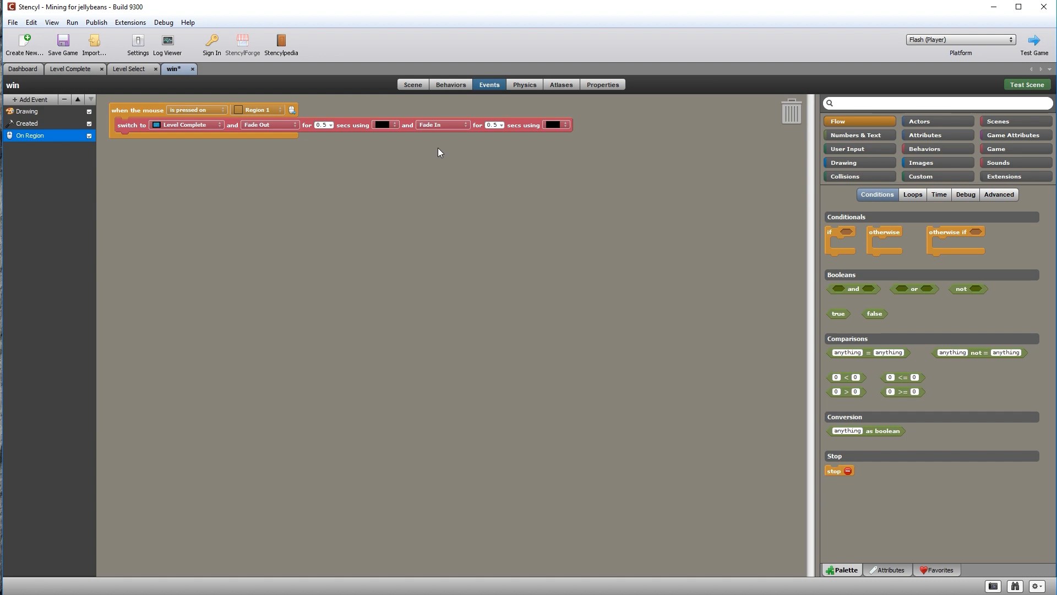
pyautogui.click(193, 69)
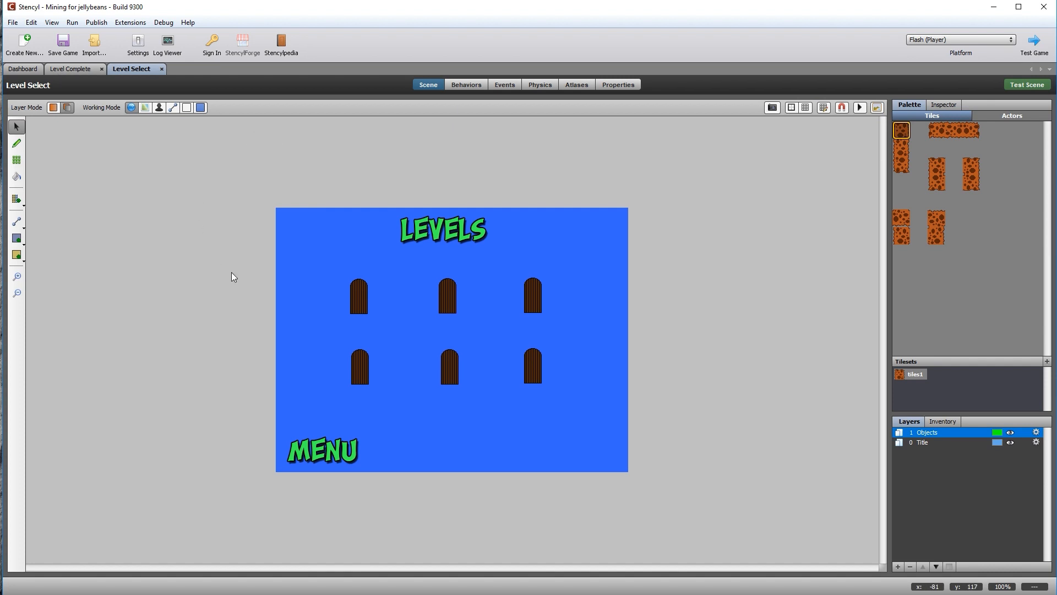
# Open the Level Doors behavior and add a switch animation block below the Door2 one in the LevelNumber >= 1 block
pyautogui.click(473, 86)
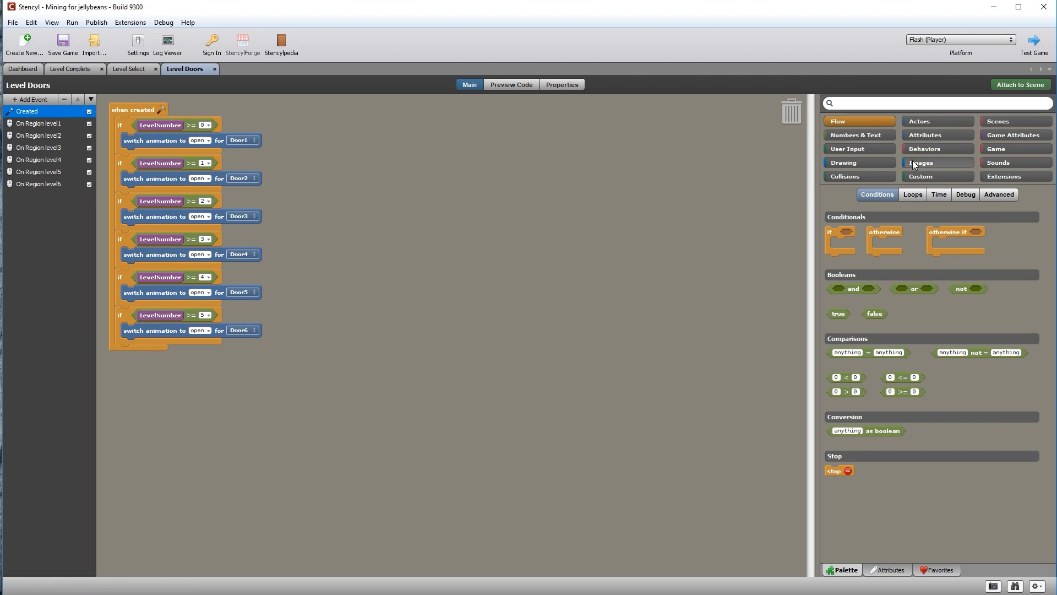
pyautogui.click(941, 121)
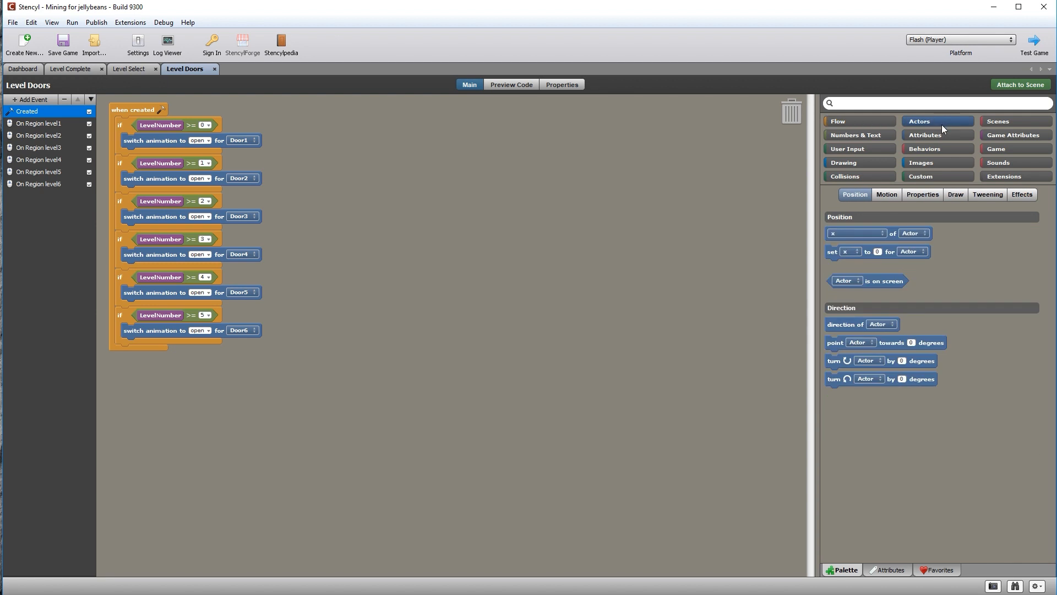
pyautogui.click(949, 196)
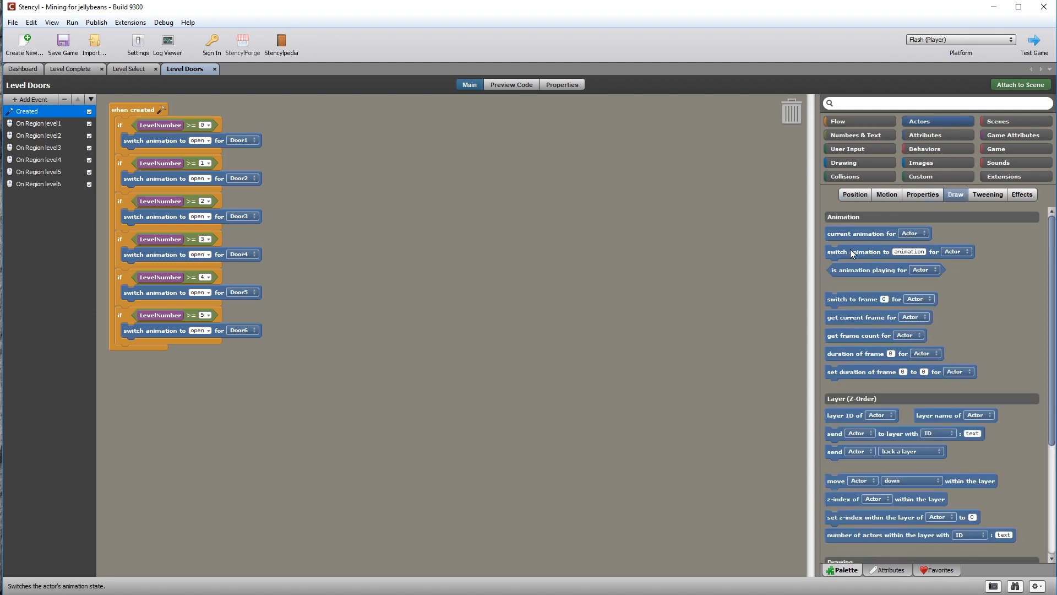
pyautogui.moveTo(868, 252); pyautogui.dragTo(185, 187)
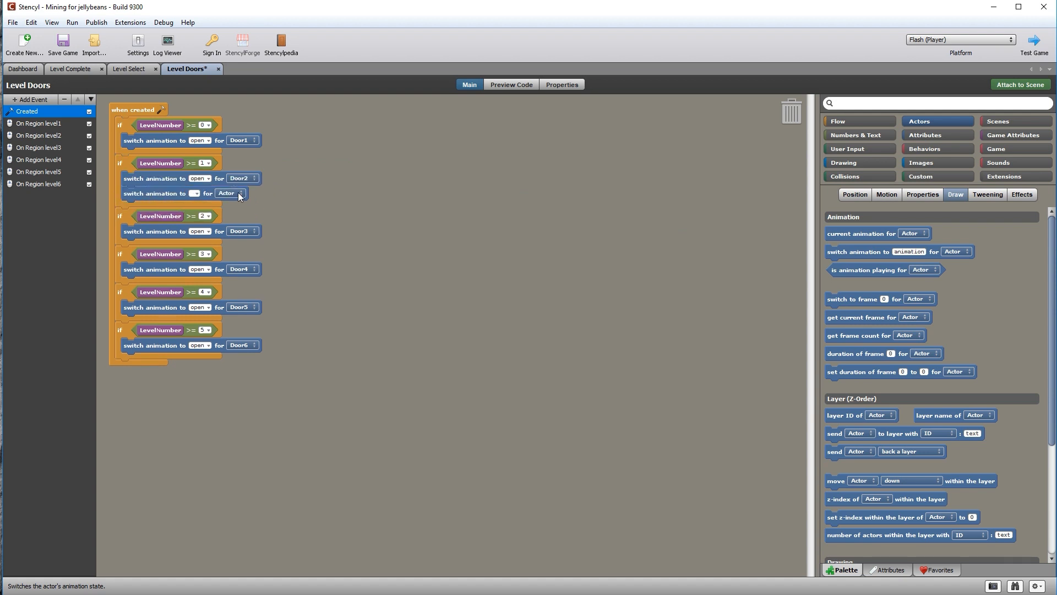
# Make the new switch animation block use the Door1 game attribute as its animation and the Door1 attribute as its actor
pyautogui.click(1023, 135)
pyautogui.scroll(-5, 1055, 314)
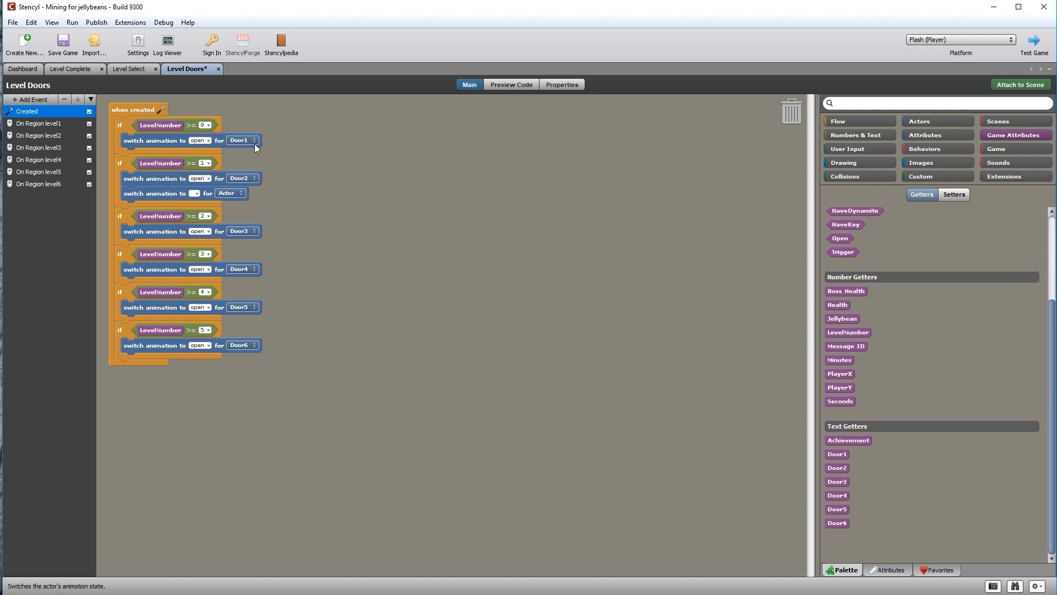
pyautogui.moveTo(842, 455); pyautogui.dragTo(197, 196)
pyautogui.click(243, 194)
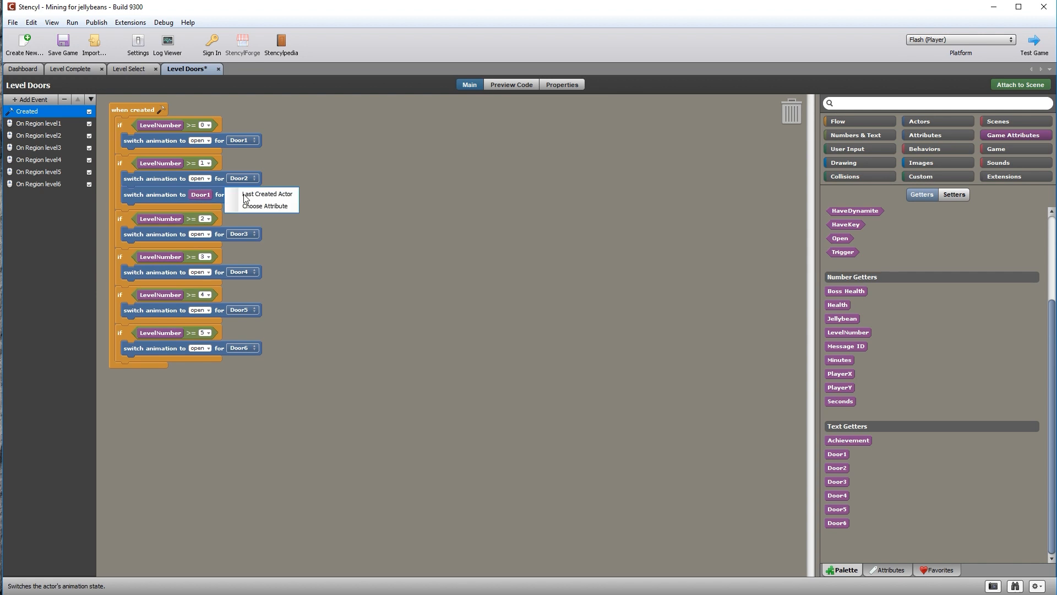
pyautogui.click(269, 205)
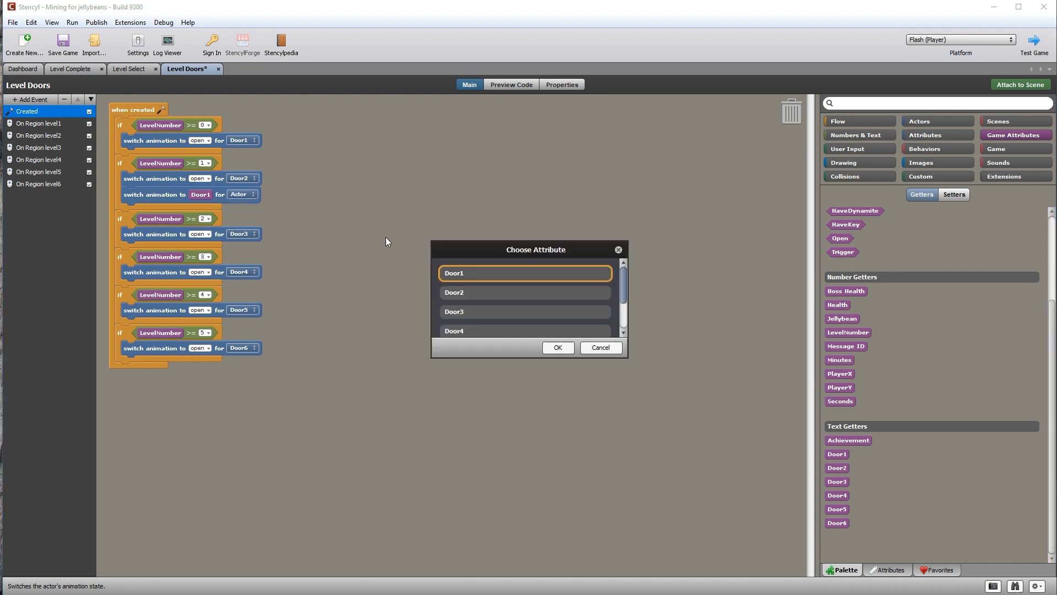
pyautogui.click(558, 348)
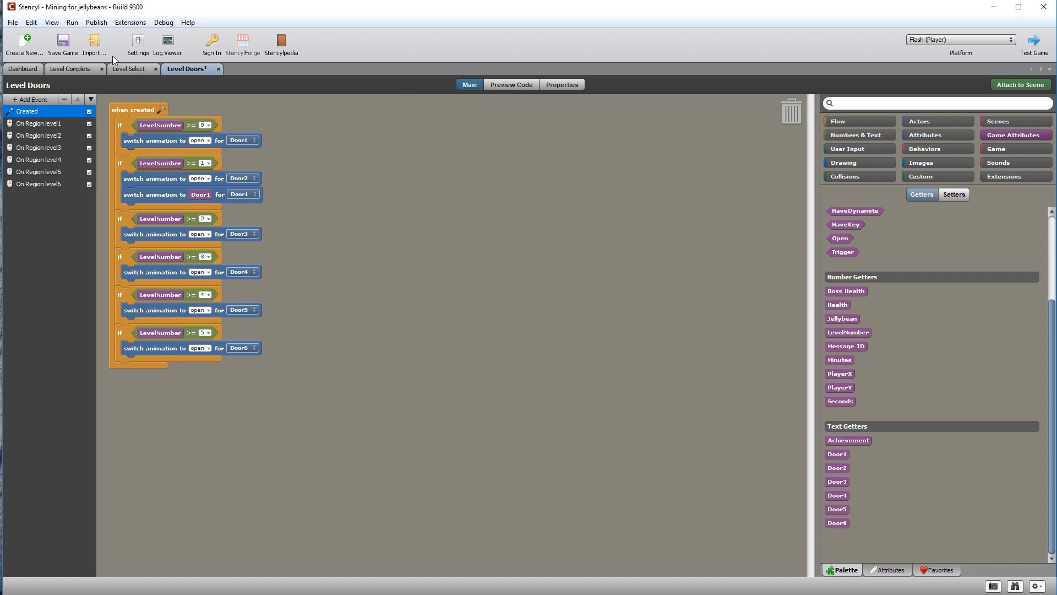
pyautogui.click(130, 69)
pyautogui.click(428, 85)
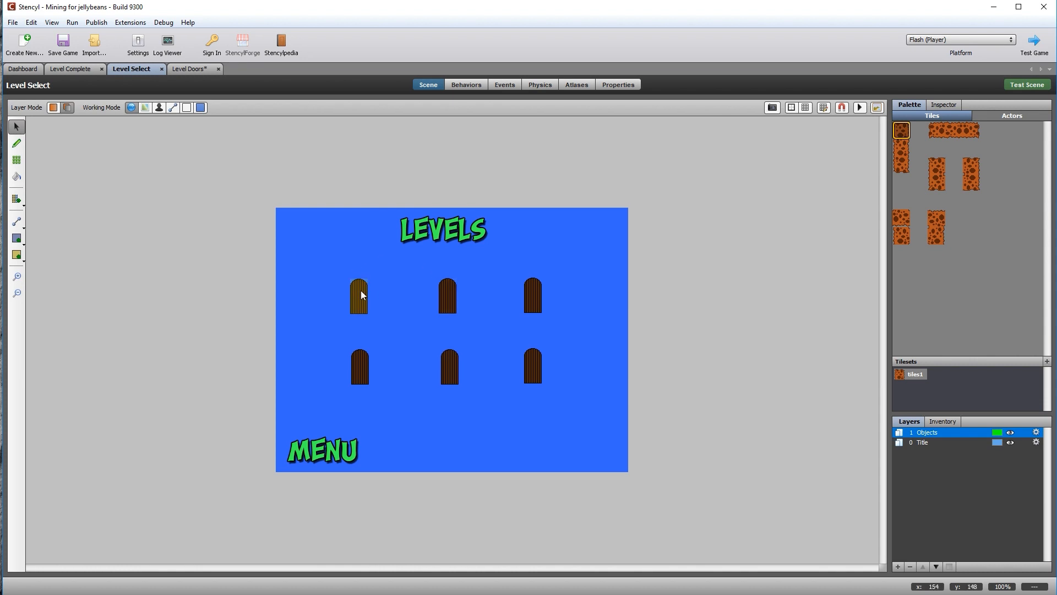
pyautogui.click(188, 69)
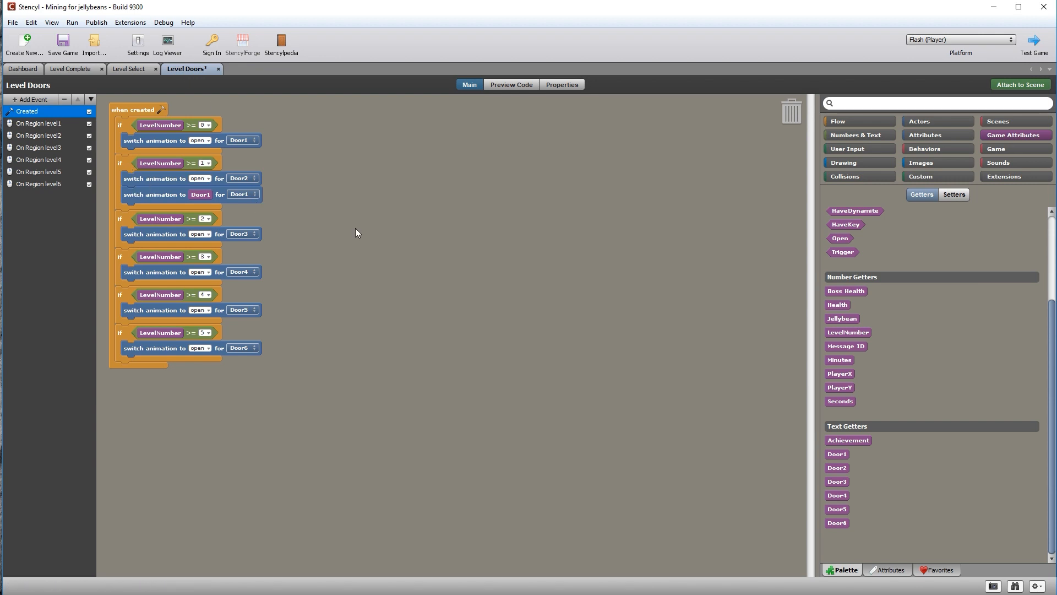
# Add two switch animation blocks below the Door3 one in the LevelNumber >= 2 block
pyautogui.click(941, 121)
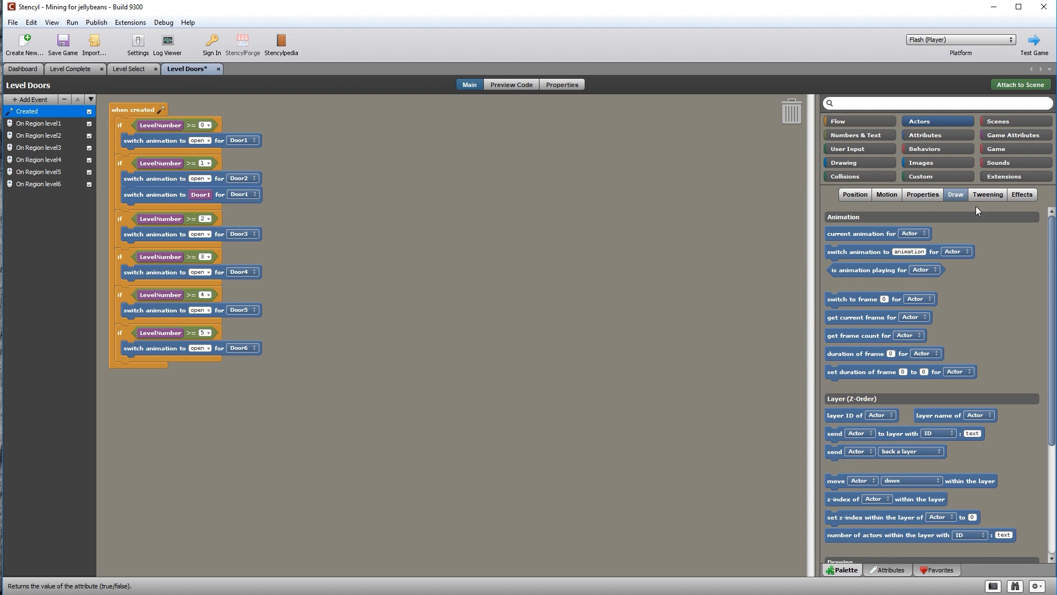
pyautogui.moveTo(849, 250); pyautogui.dragTo(448, 242)
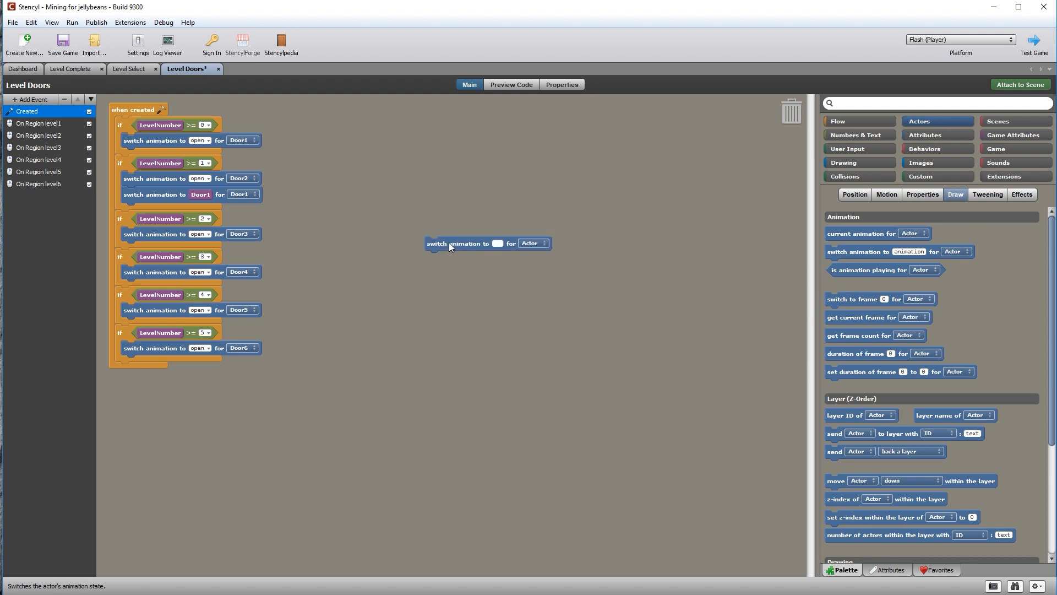
pyautogui.moveTo(851, 250); pyautogui.dragTo(191, 249)
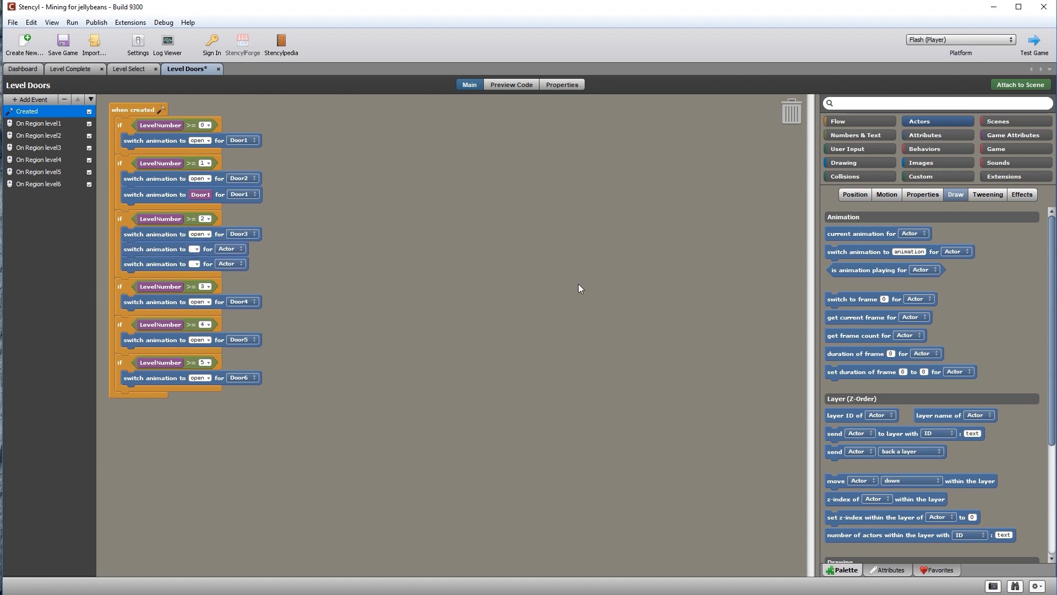
# Fill the animation slots of the two new blocks under LevelNumber >= 2 with the Door1 and Door2 game attributes
pyautogui.click(1011, 138)
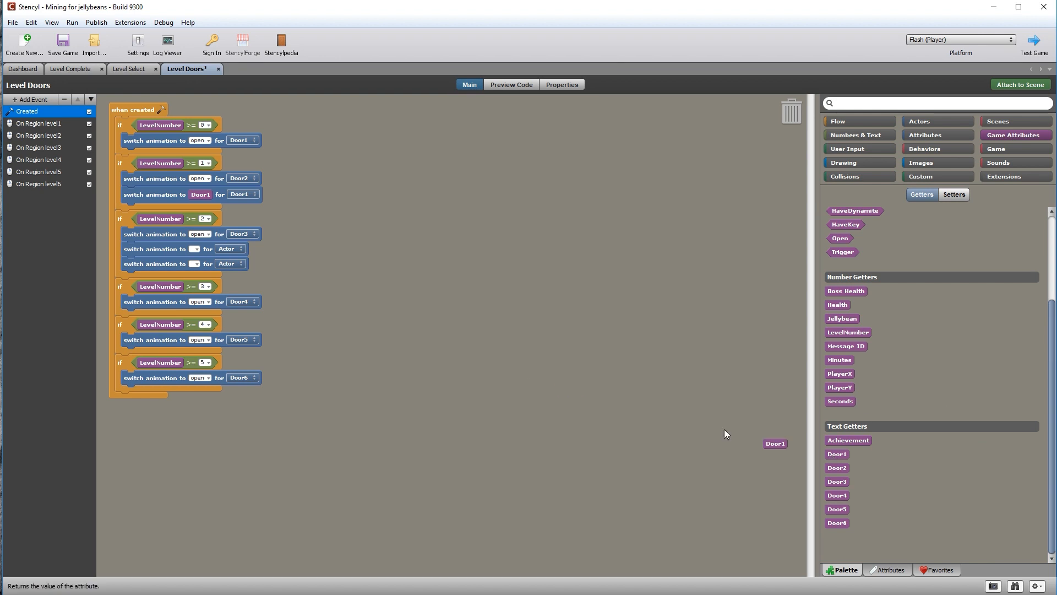
pyautogui.moveTo(193, 253); pyautogui.dragTo(194, 253)
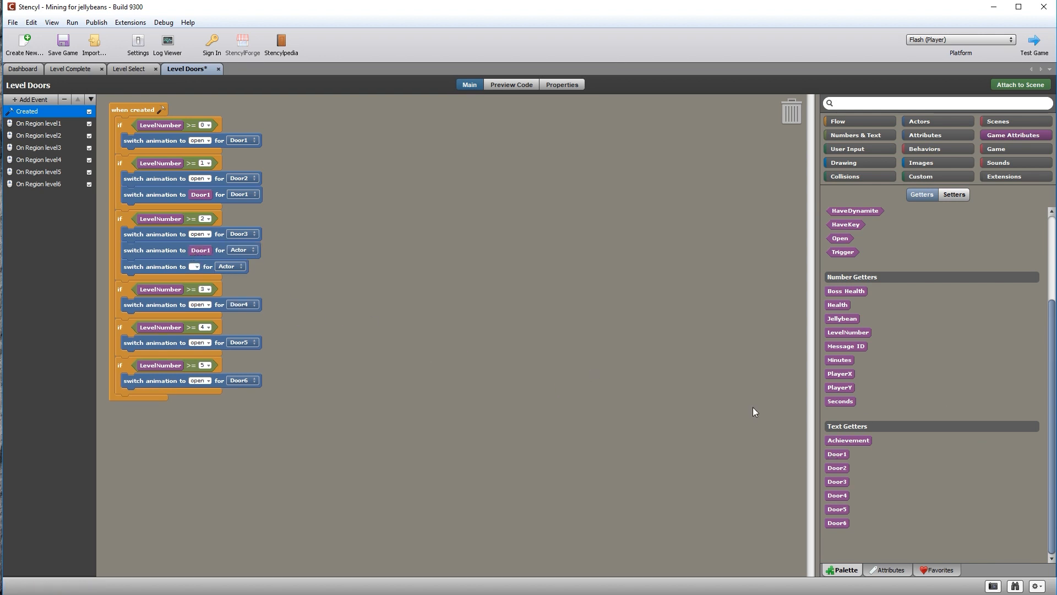
pyautogui.moveTo(837, 470); pyautogui.dragTo(278, 281)
pyautogui.moveTo(197, 266); pyautogui.dragTo(196, 267)
# Assign the Door1 and Door2 attributes as the actors of the two new switch animation blocks under LevelNumber >= 2
pyautogui.click(251, 250)
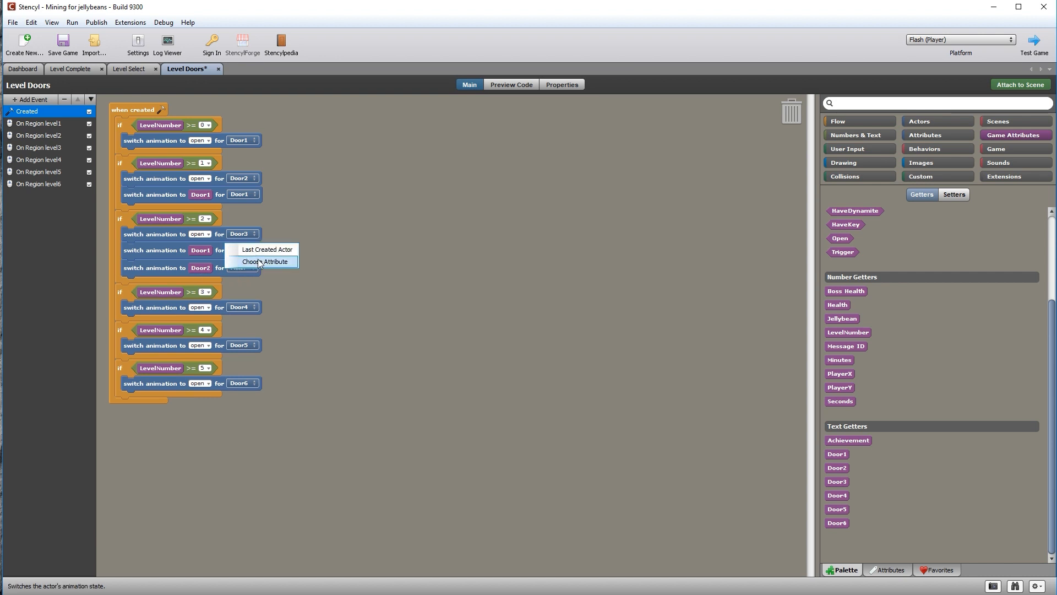
pyautogui.click(260, 262)
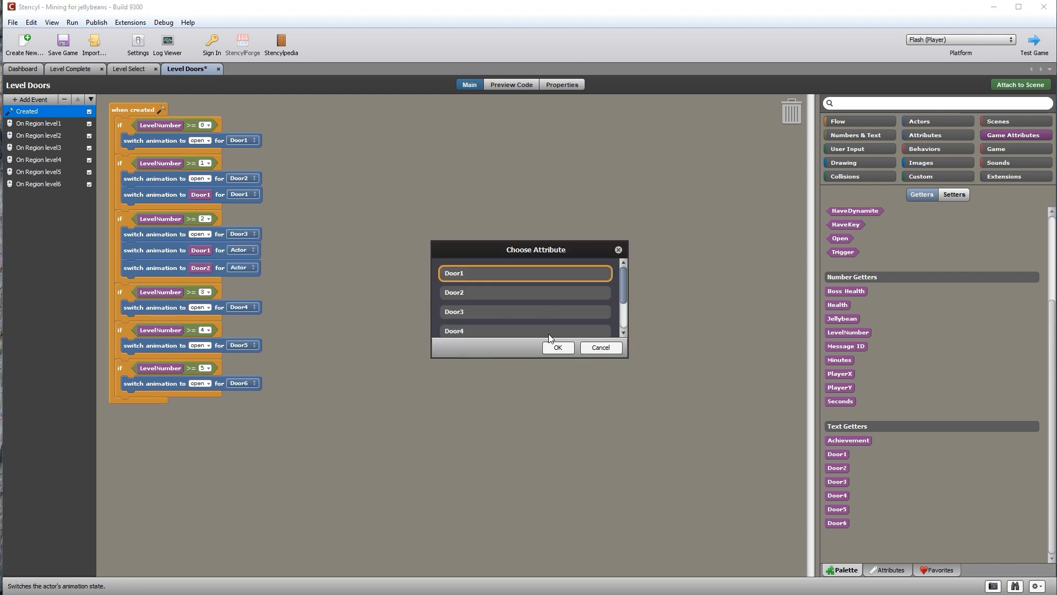
pyautogui.click(557, 347)
pyautogui.click(247, 267)
pyautogui.click(266, 269)
pyautogui.click(266, 269)
pyautogui.click(278, 279)
pyautogui.click(478, 292)
pyautogui.click(554, 350)
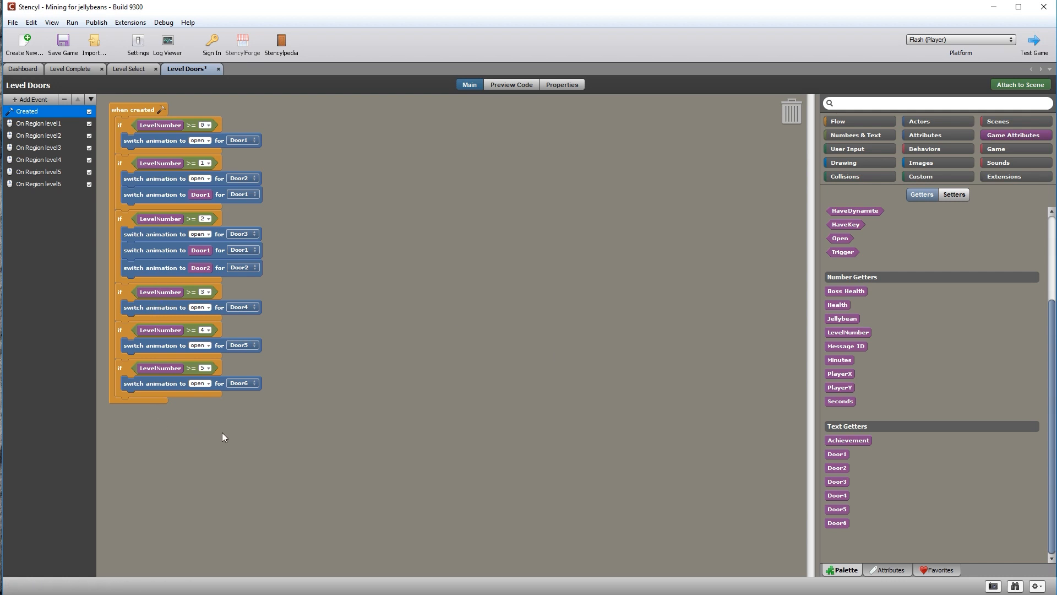
# Review the switch animation blocks in the LevelNumber conditions of the Level Doors behavior
pyautogui.click(950, 121)
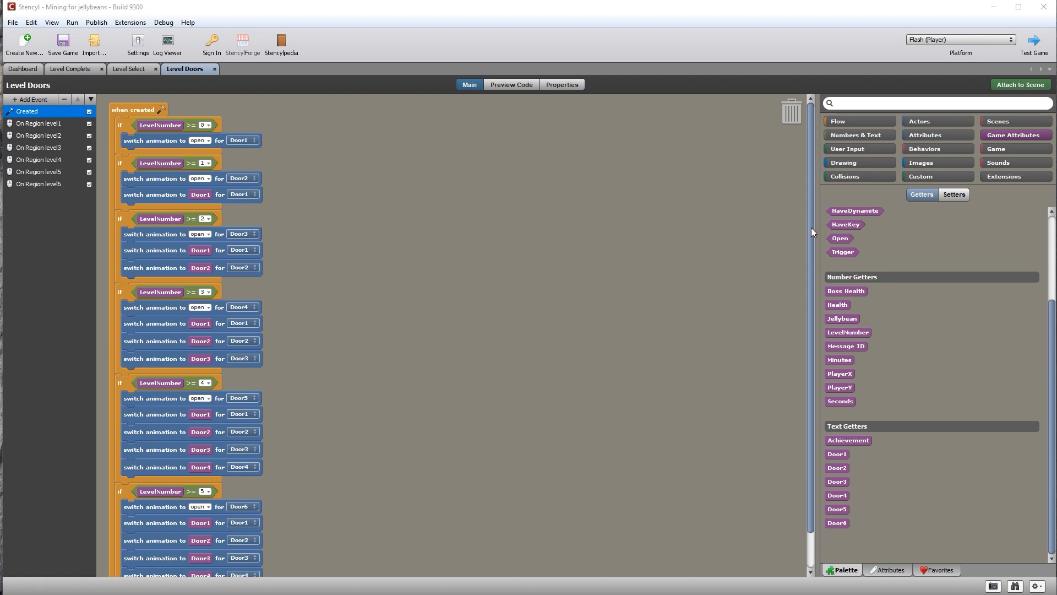
pyautogui.moveTo(812, 220); pyautogui.dragTo(812, 258)
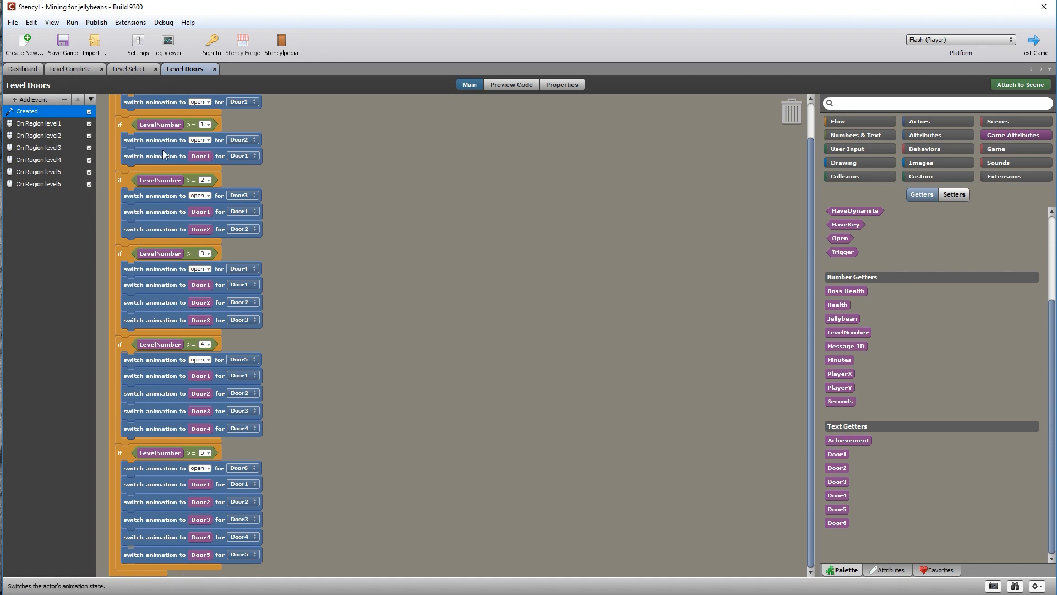
# Open the win scene's On Region event and create a Boolean game attribute named LevelWin
pyautogui.click(22, 71)
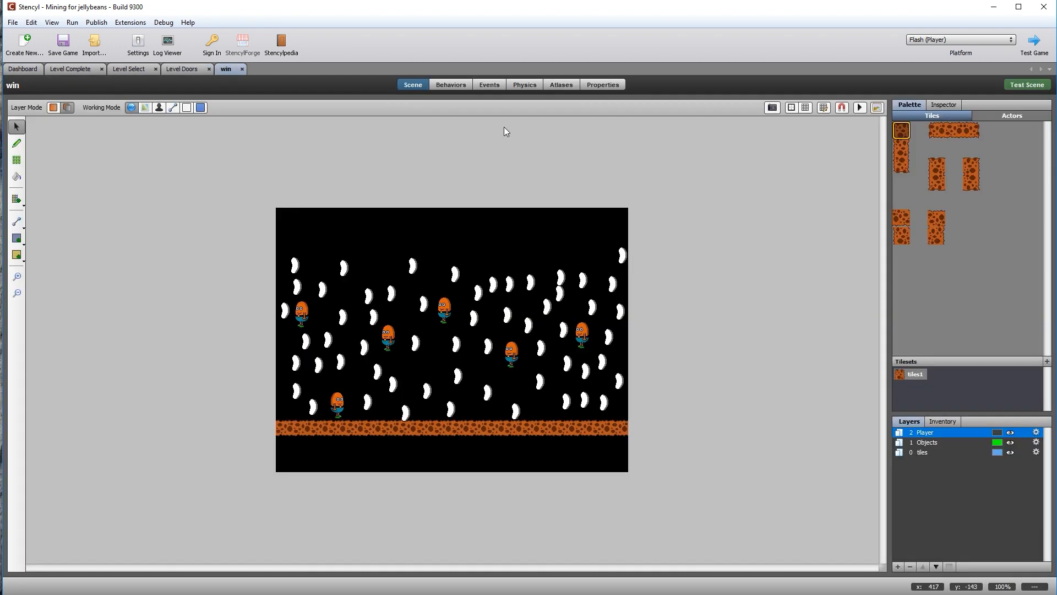
pyautogui.click(488, 87)
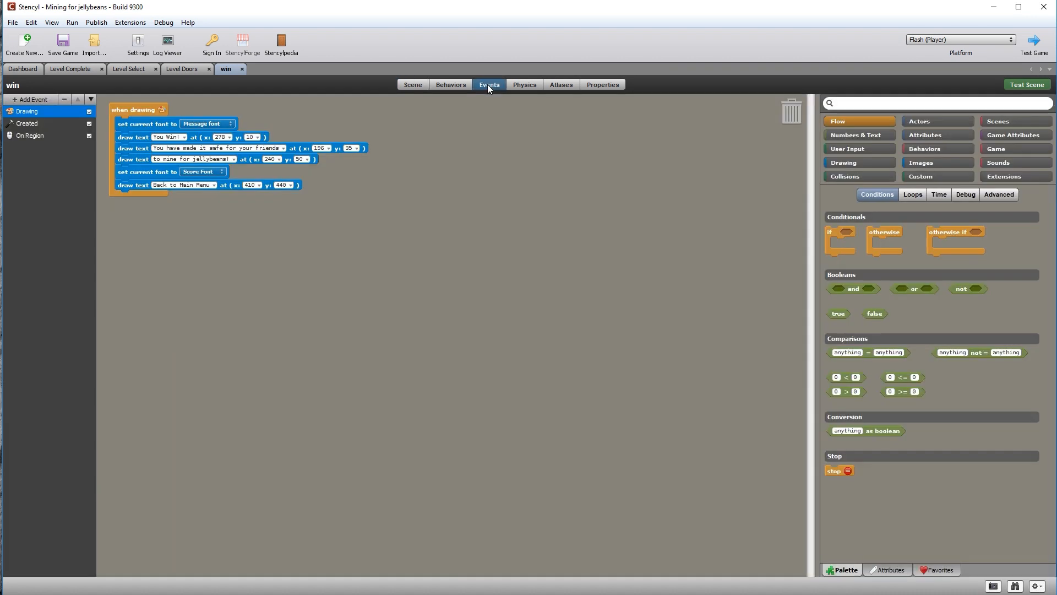
pyautogui.click(24, 137)
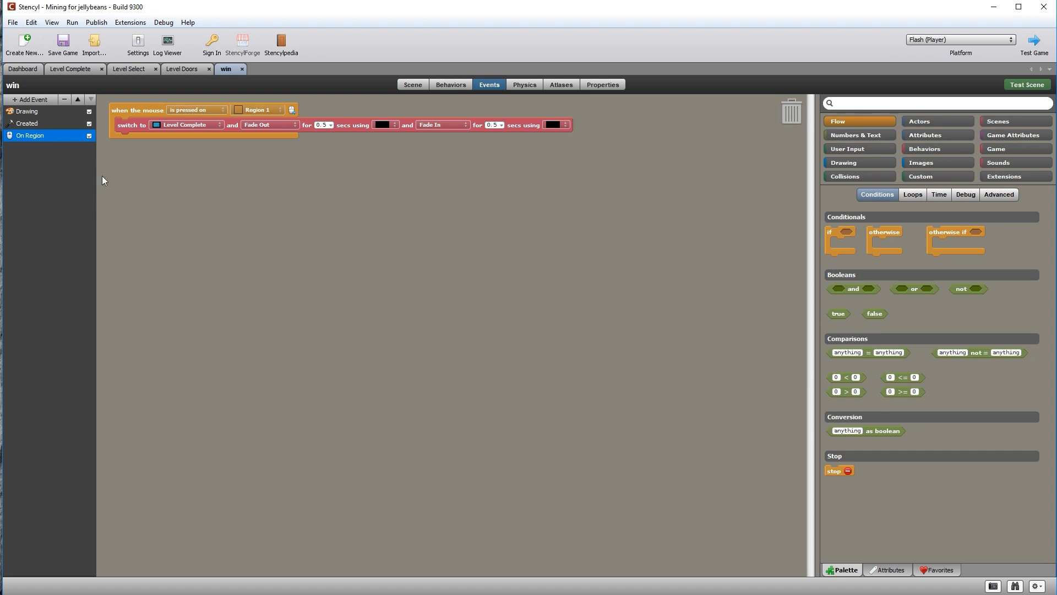
pyautogui.click(1021, 135)
pyautogui.click(841, 217)
pyautogui.click(531, 292)
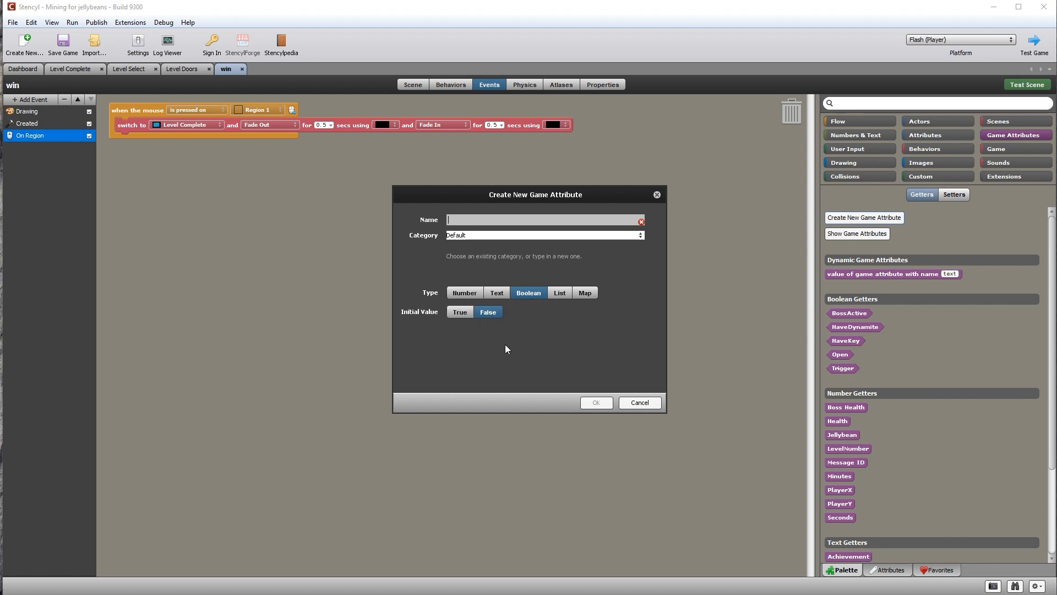
pyautogui.write('LevelWin')
pyautogui.click(596, 402)
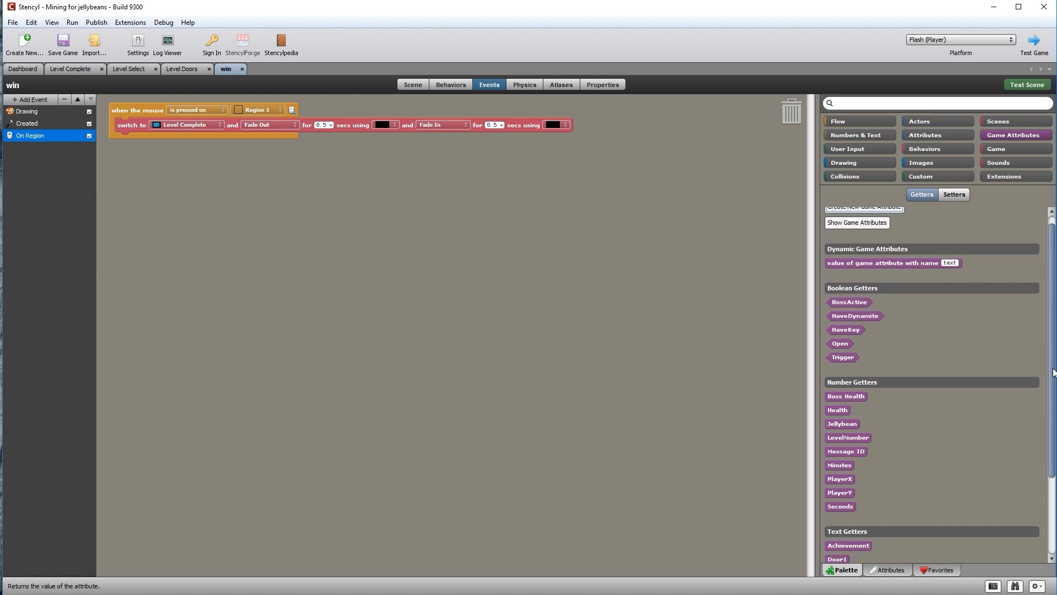
# Add a block setting LevelWin to true above the scene switch in the win scene's On Region event
pyautogui.click(21, 125)
pyautogui.click(30, 139)
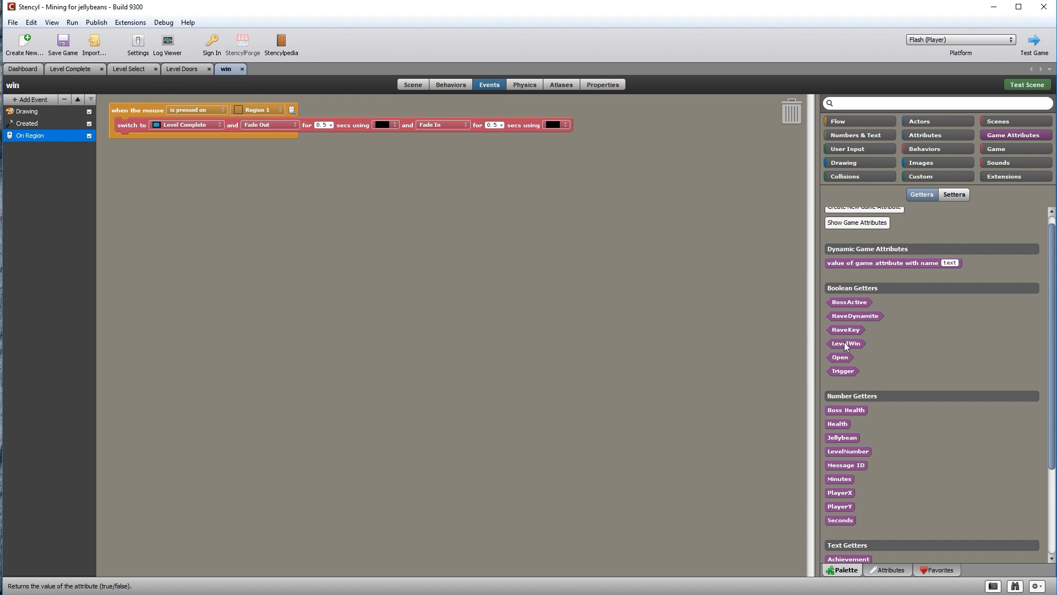
pyautogui.click(961, 195)
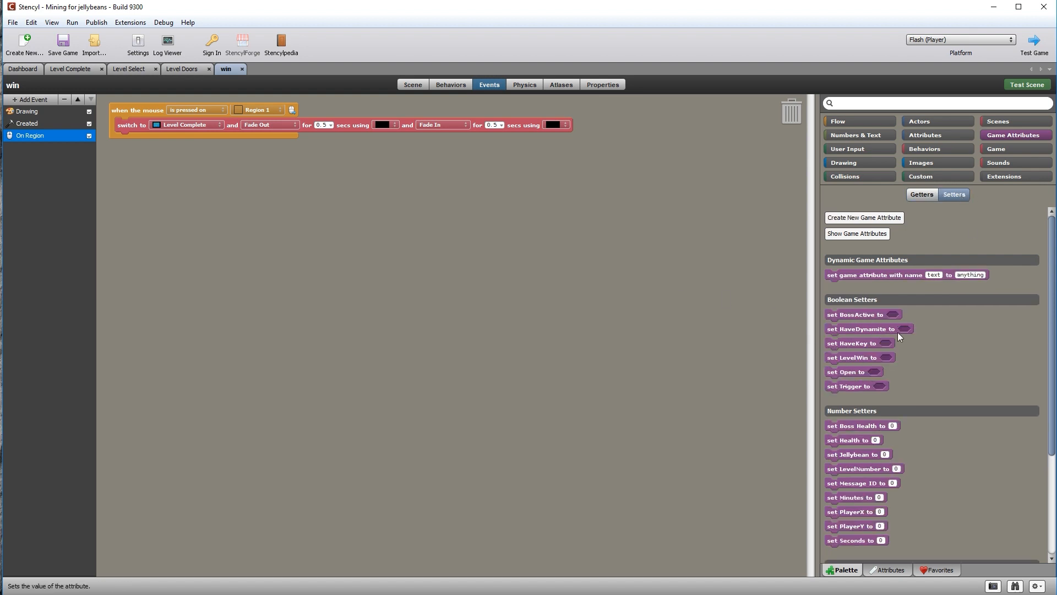
pyautogui.moveTo(847, 358); pyautogui.dragTo(132, 124)
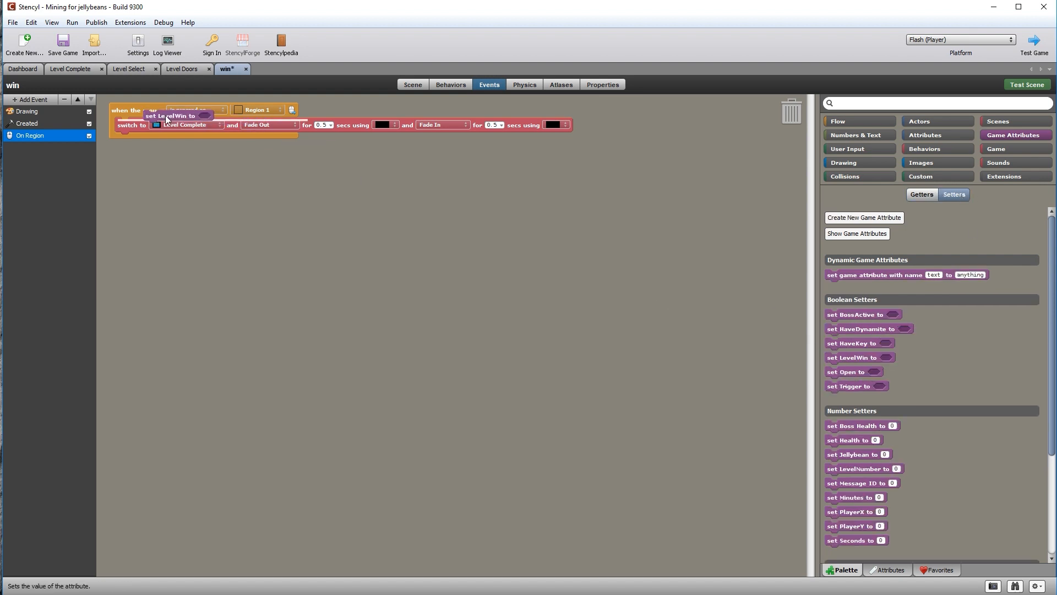
pyautogui.click(177, 123)
pyautogui.moveTo(203, 144)
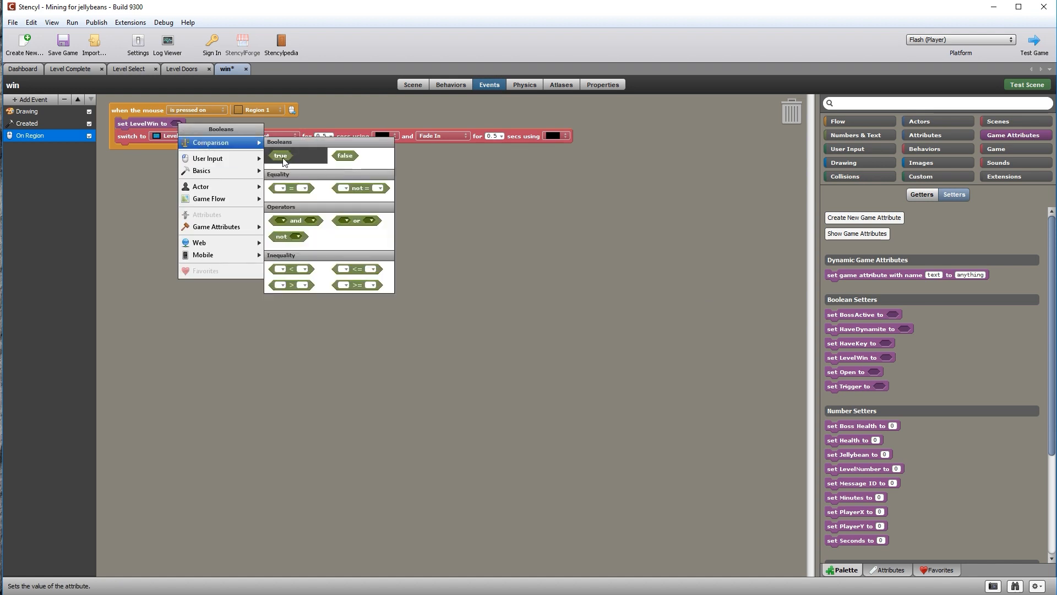
pyautogui.click(280, 156)
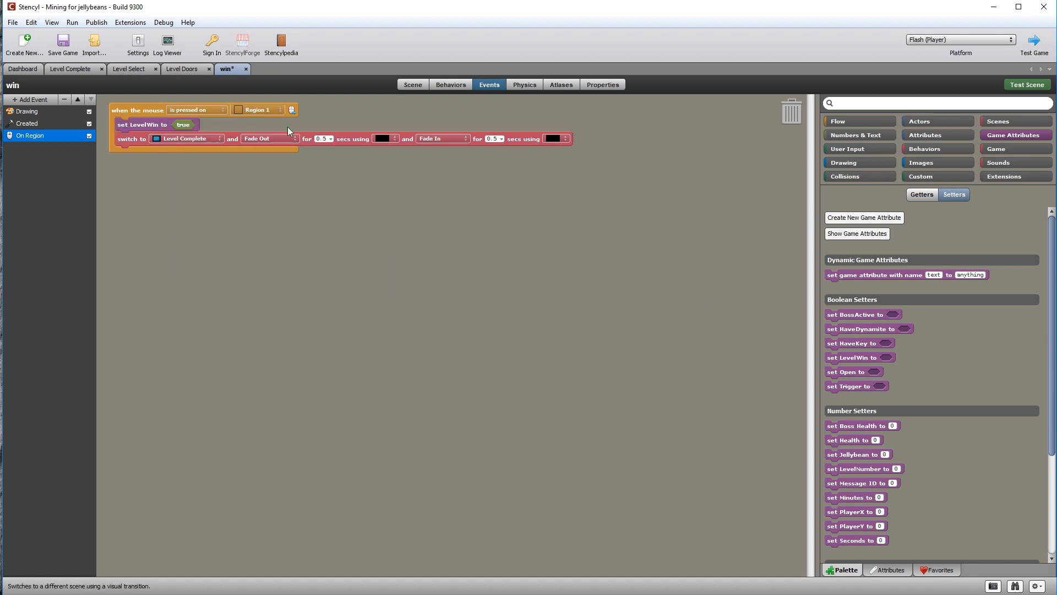
# Close the Level Doors, Level Select, Level Complete and win editors
pyautogui.click(68, 69)
pyautogui.click(133, 68)
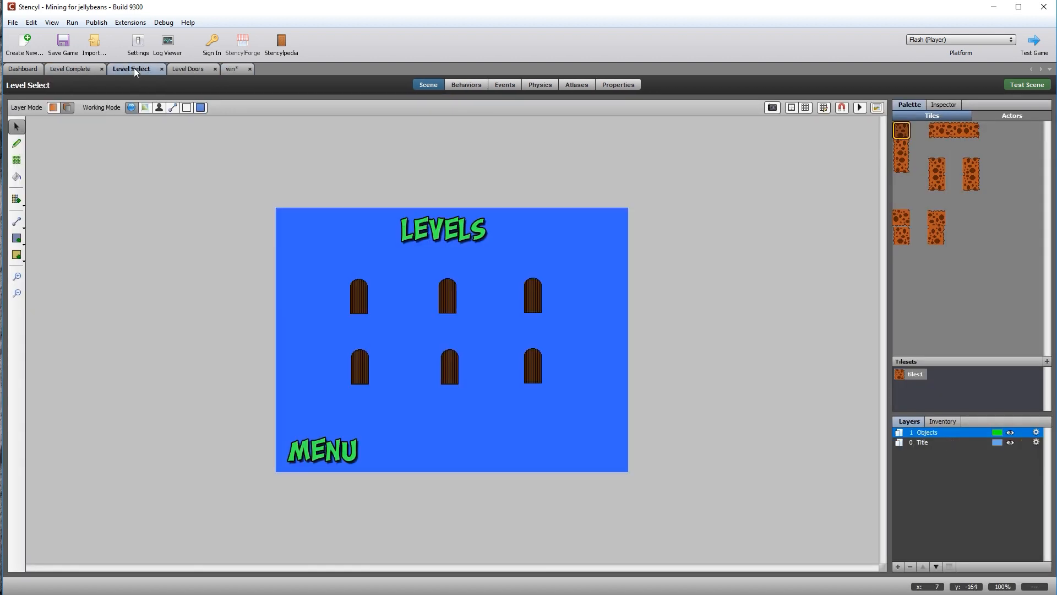
pyautogui.click(182, 68)
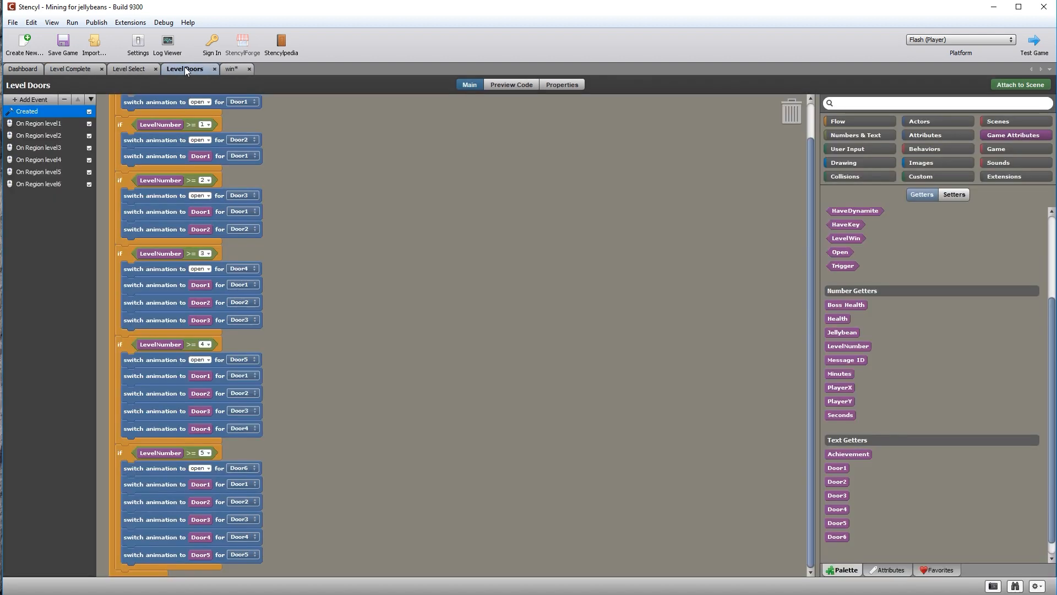
pyautogui.click(214, 69)
pyautogui.click(156, 69)
pyautogui.click(101, 69)
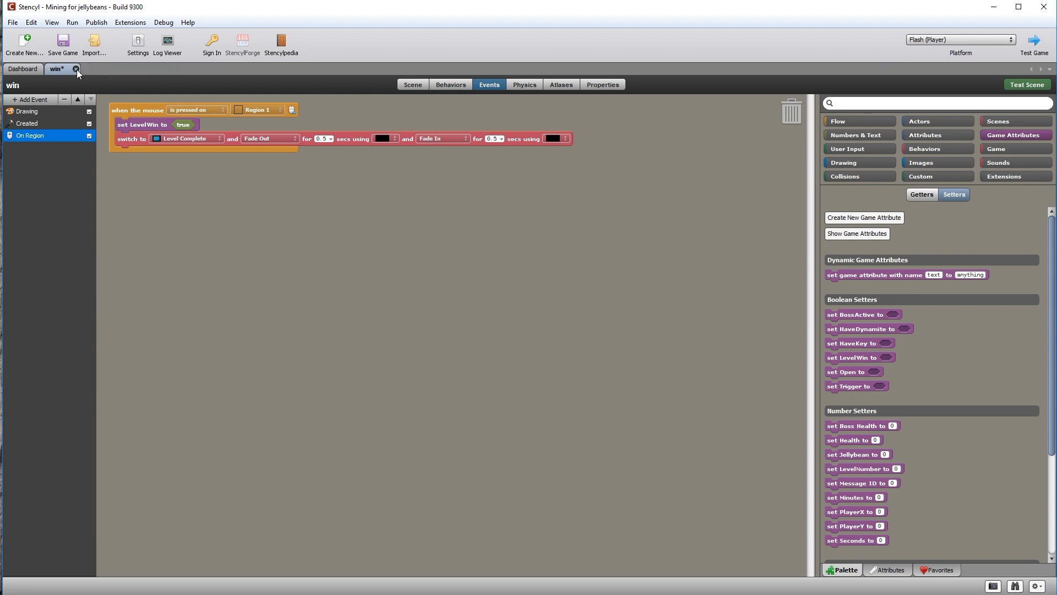
pyautogui.click(77, 69)
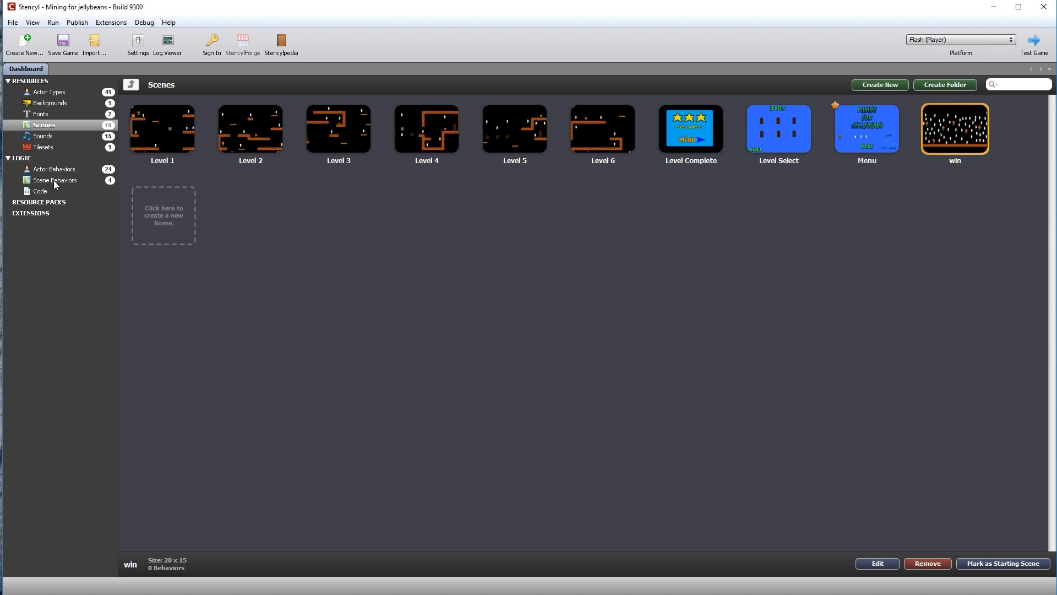
# Open the Level Doors behavior and add an if block with an equality comparison below the LevelNumber >= 5 block
pyautogui.click(55, 181)
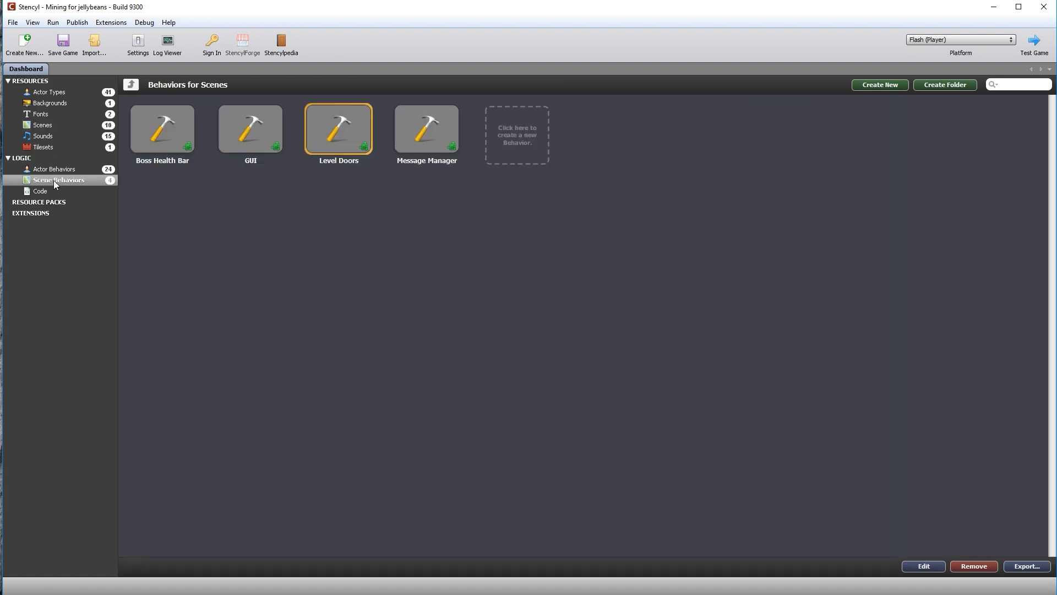
pyautogui.doubleClick(342, 128)
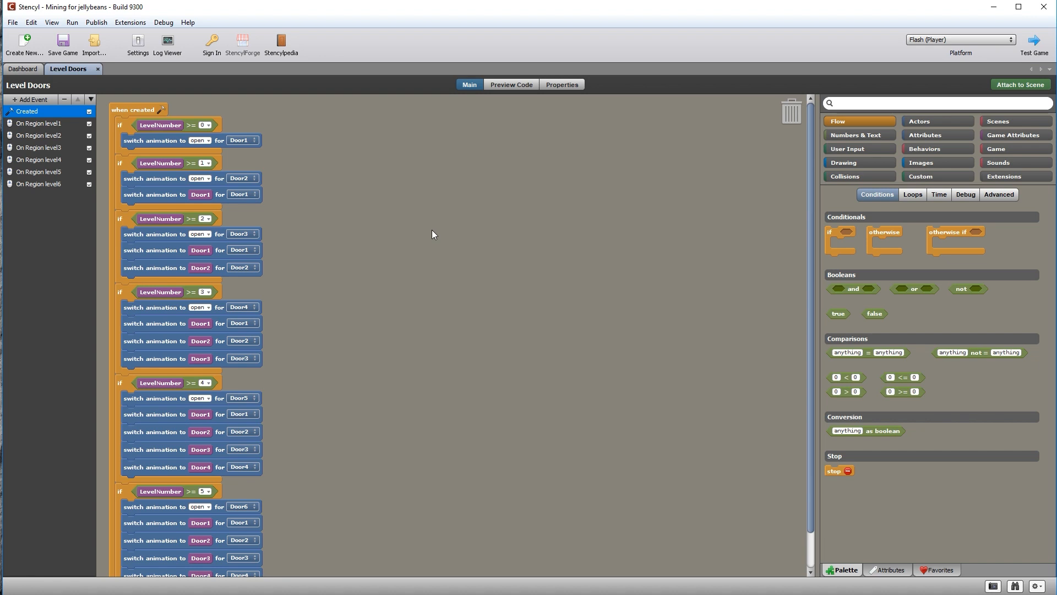
pyautogui.scroll(-3, 812, 229)
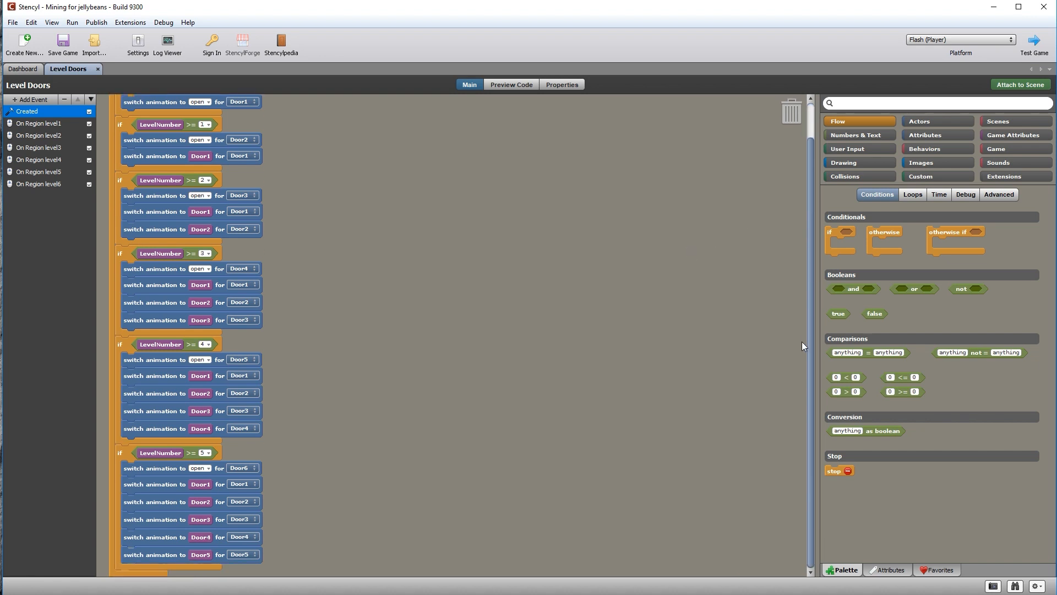
pyautogui.moveTo(831, 232); pyautogui.dragTo(127, 491)
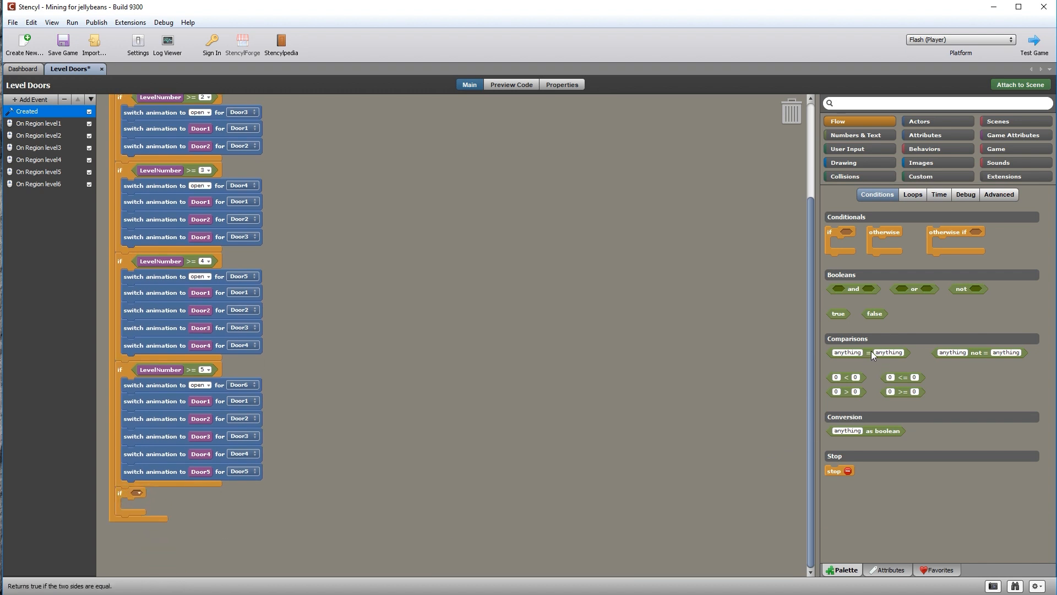
pyautogui.moveTo(869, 352); pyautogui.dragTo(174, 494)
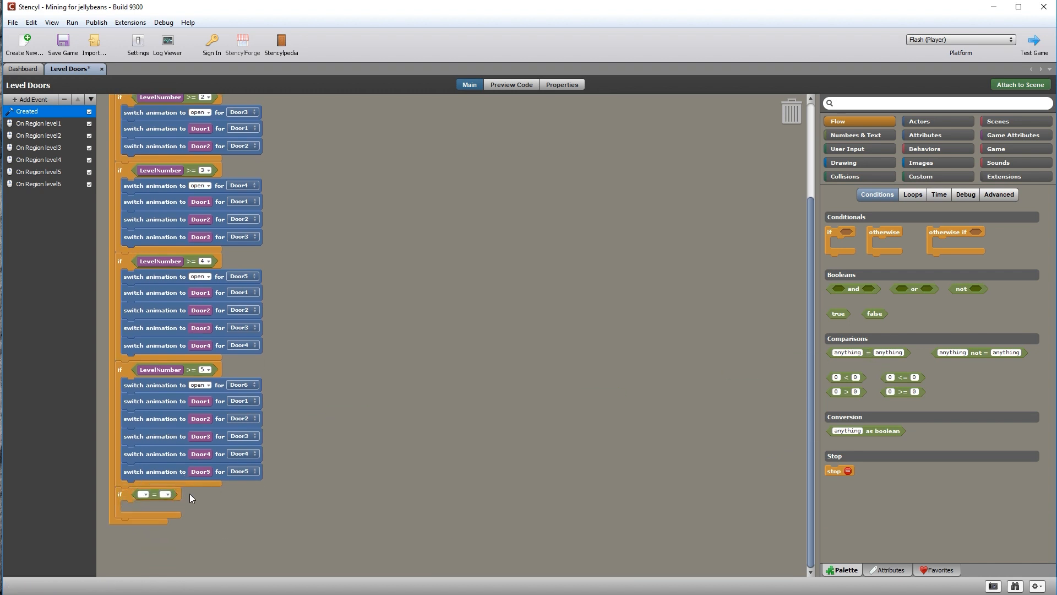
# Set the new if block's comparison to LevelWin = true
pyautogui.click(1002, 136)
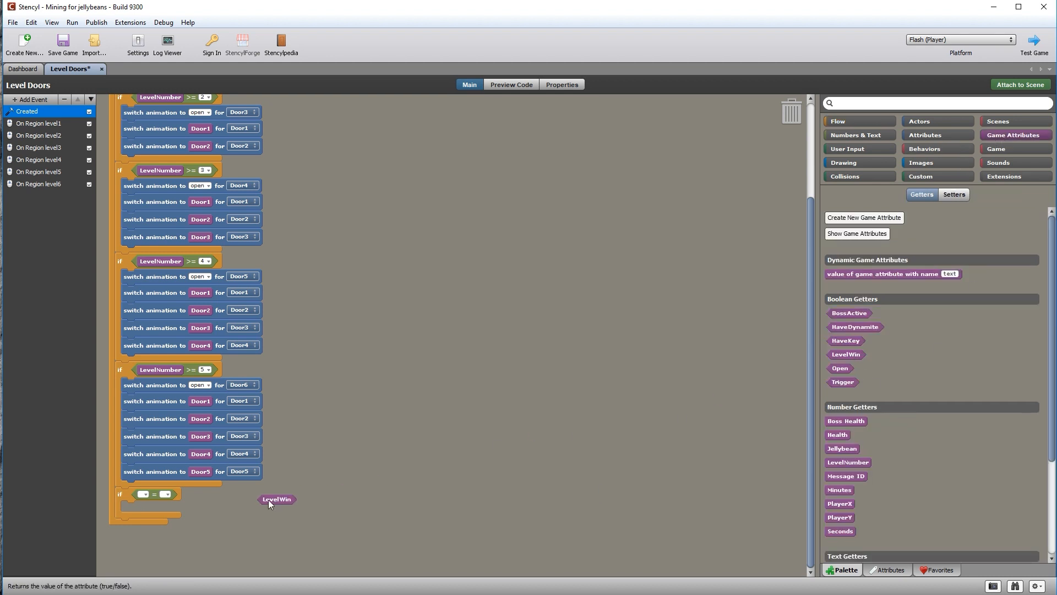
pyautogui.moveTo(151, 498); pyautogui.dragTo(142, 496)
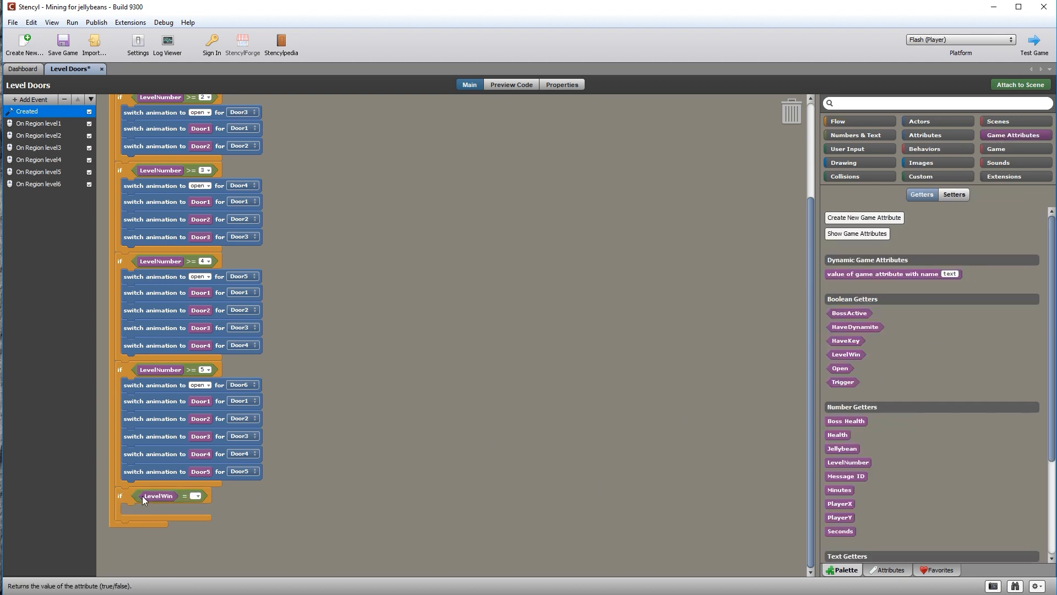
pyautogui.click(204, 499)
pyautogui.moveTo(237, 387)
pyautogui.moveTo(313, 401)
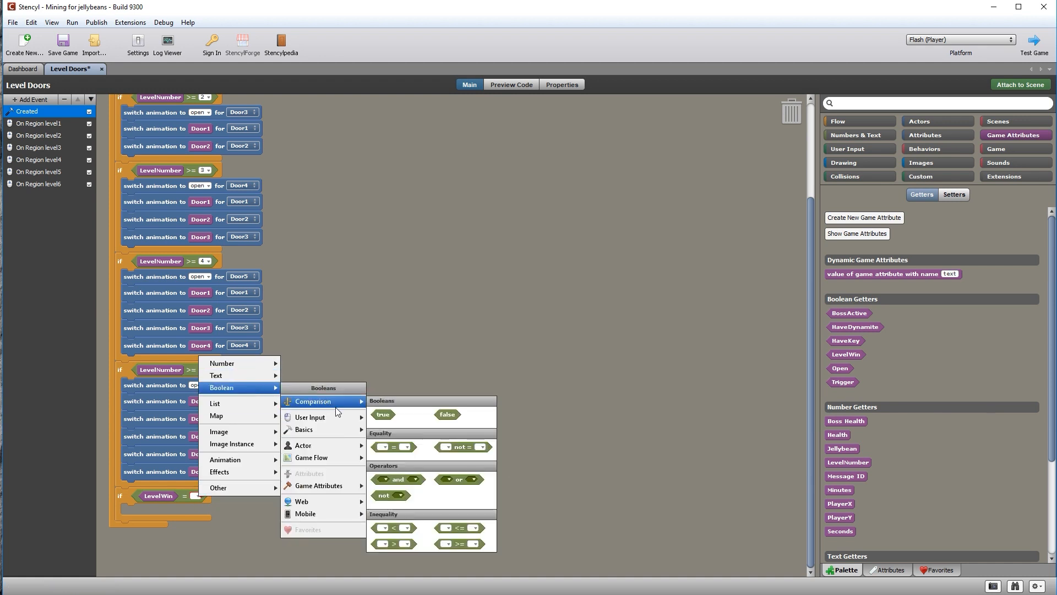
pyautogui.click(381, 415)
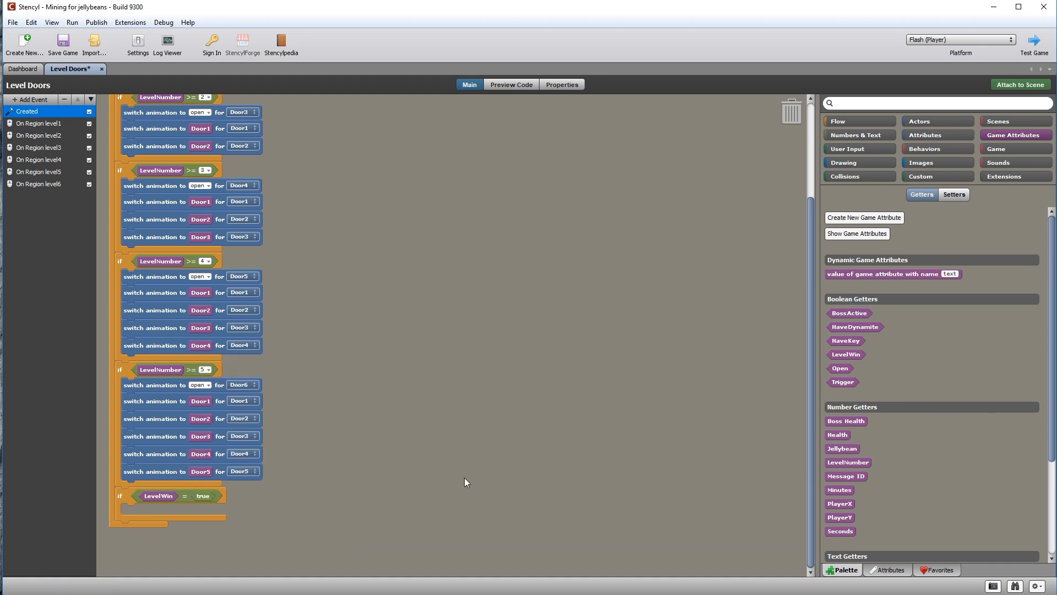
# Duplicate the Door1 to Door5 switch animation blocks from the LevelNumber >= 5 block, returning the originals and keeping the copy on the empty canvas
pyautogui.moveTo(150, 403); pyautogui.dragTo(473, 313)
pyautogui.rightClick(472, 312)
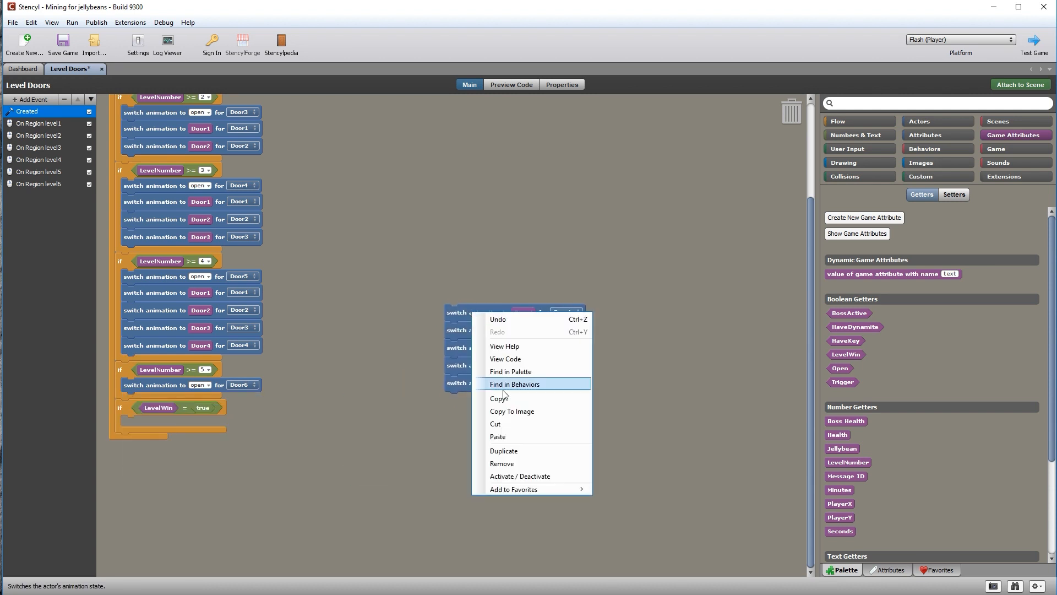
pyautogui.click(504, 452)
pyautogui.moveTo(489, 339); pyautogui.dragTo(594, 466)
pyautogui.moveTo(468, 313); pyautogui.dragTo(213, 388)
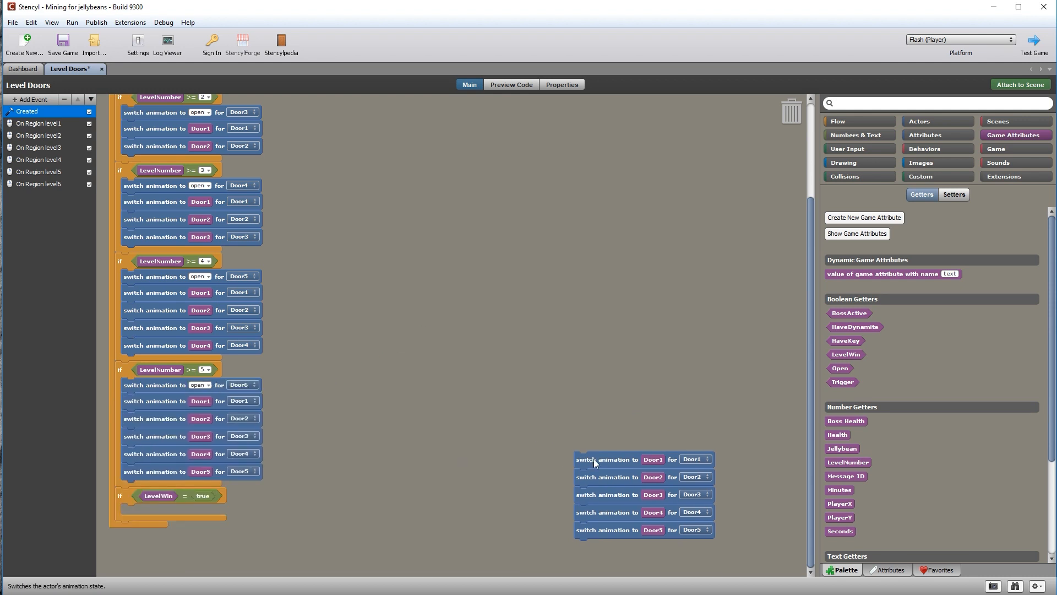
pyautogui.moveTo(599, 458); pyautogui.dragTo(517, 247)
# Add a sixth switch animation block with an empty animation slot at the end of the copied stack
pyautogui.moveTo(533, 323); pyautogui.dragTo(787, 116)
pyautogui.rightClick(533, 347)
pyautogui.click(581, 484)
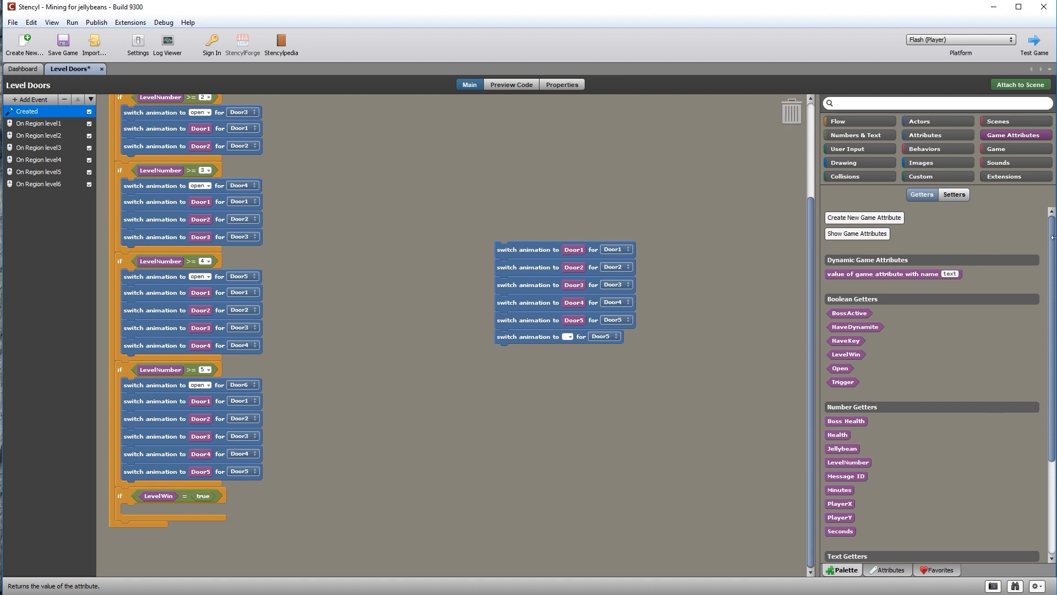
# Set the sixth switch animation block to use the Door6 game attribute as its animation and Door6 as its actor
pyautogui.scroll(-5, 846, 534)
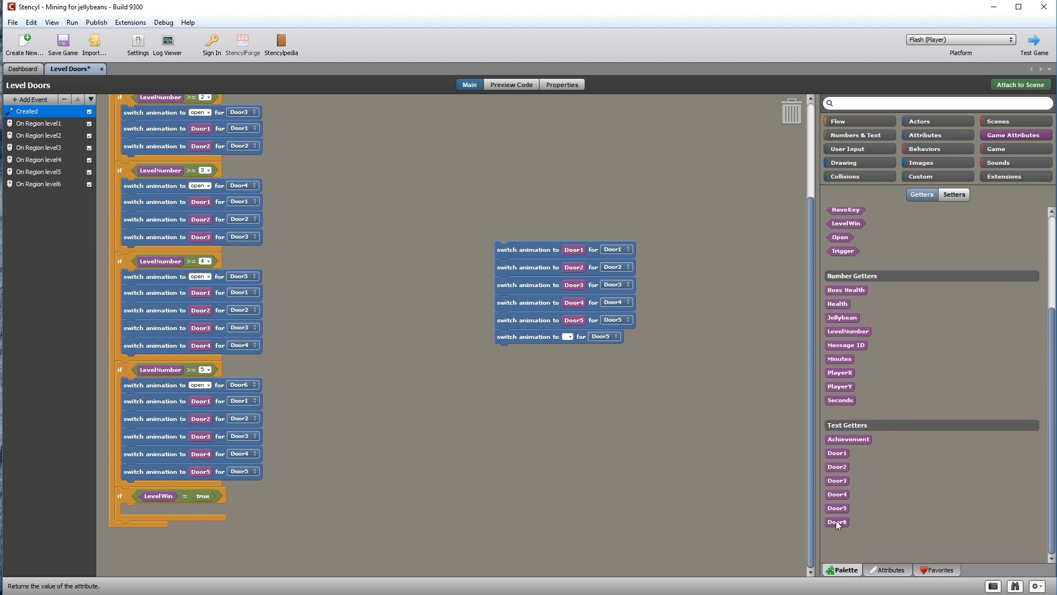
pyautogui.moveTo(565, 340); pyautogui.dragTo(564, 337)
pyautogui.click(628, 337)
pyautogui.click(665, 341)
pyautogui.scroll(-3, 529, 308)
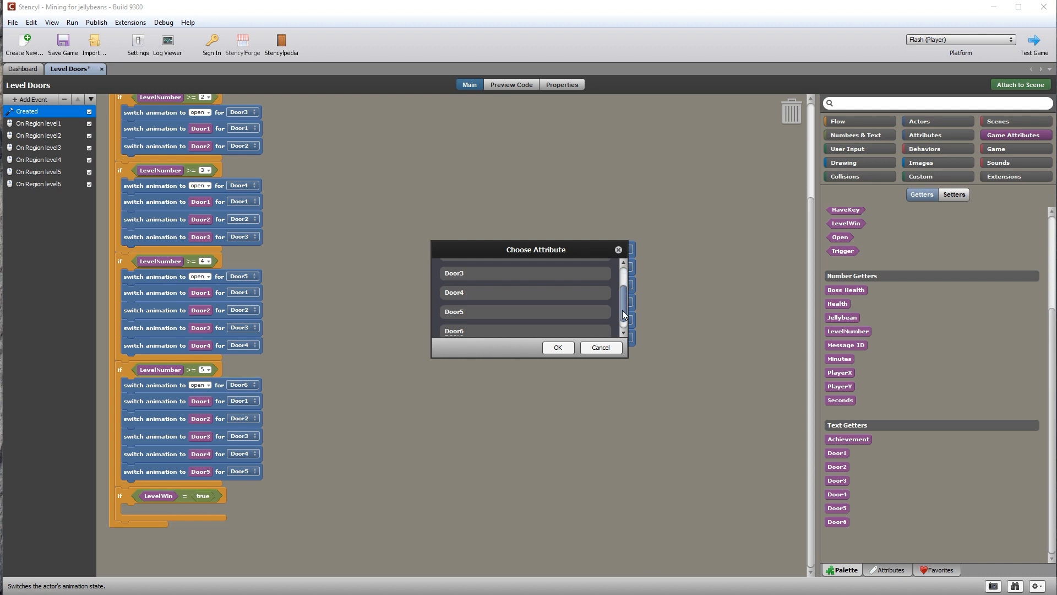
pyautogui.click(518, 325)
pyautogui.click(557, 347)
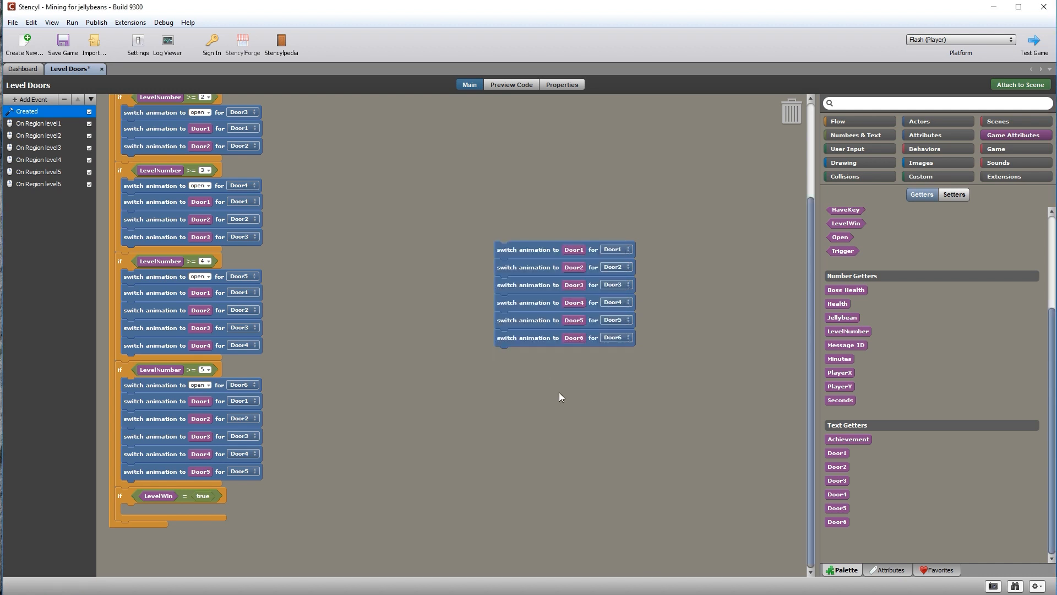
# Place the six switch animation blocks inside the LevelWin = true if block and save the game
pyautogui.moveTo(503, 250); pyautogui.dragTo(154, 512)
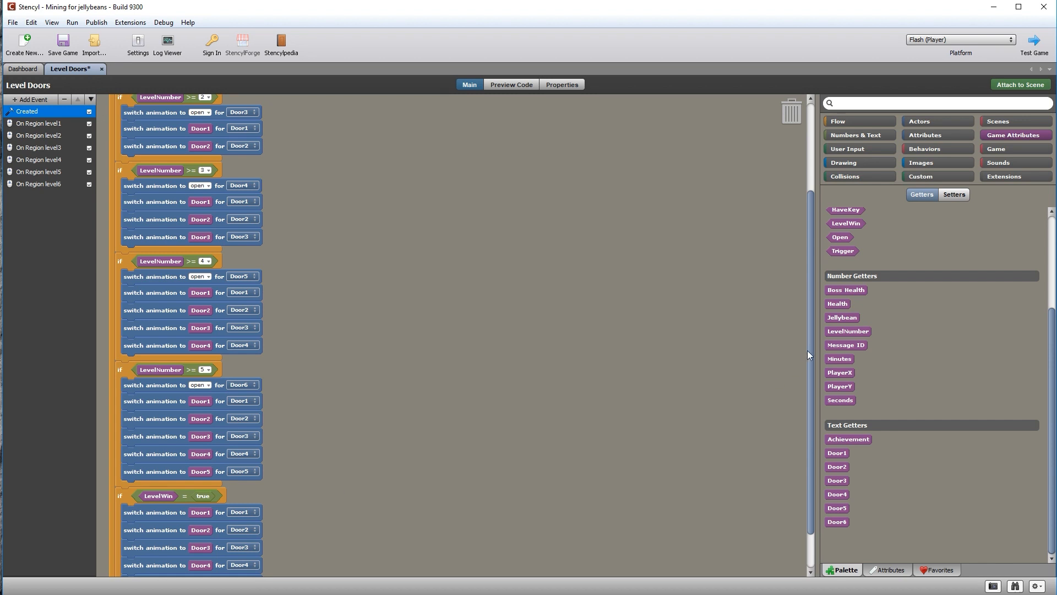
pyautogui.moveTo(811, 348); pyautogui.dragTo(808, 395)
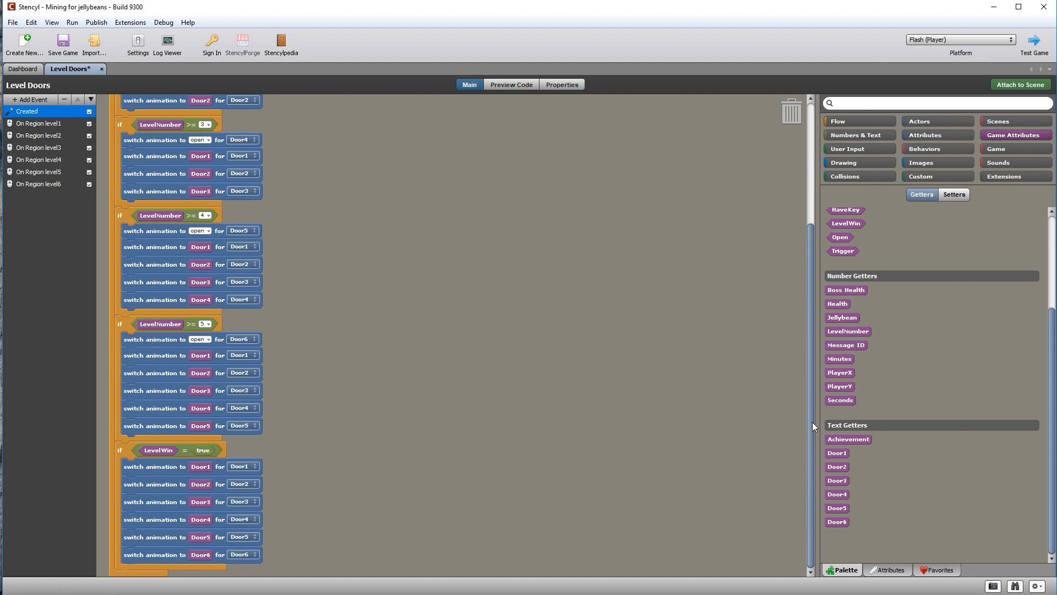
pyautogui.moveTo(812, 421); pyautogui.dragTo(802, 287)
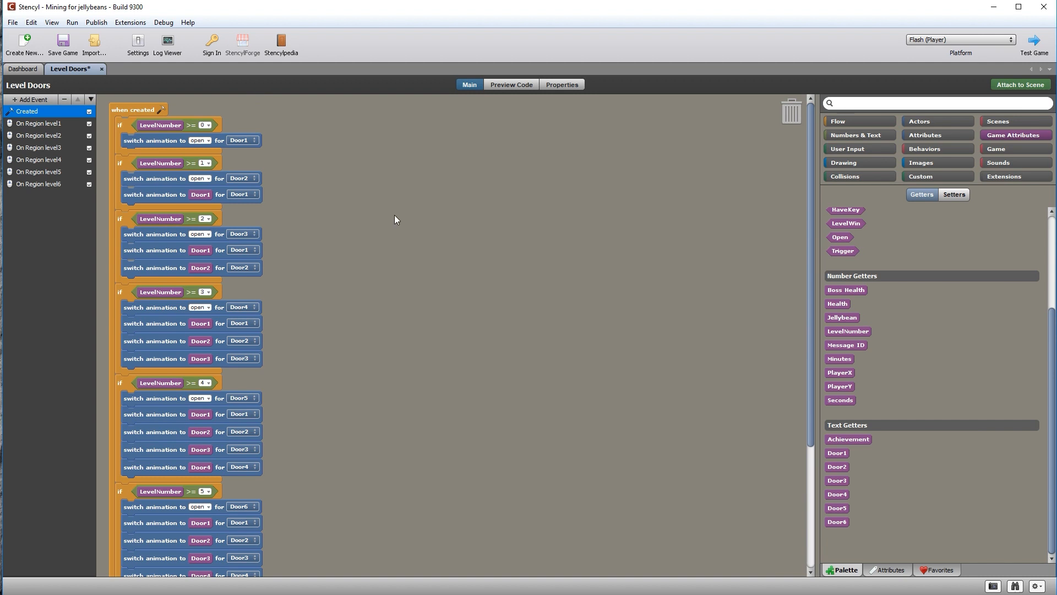
pyautogui.hotkey('ctrl', 's')
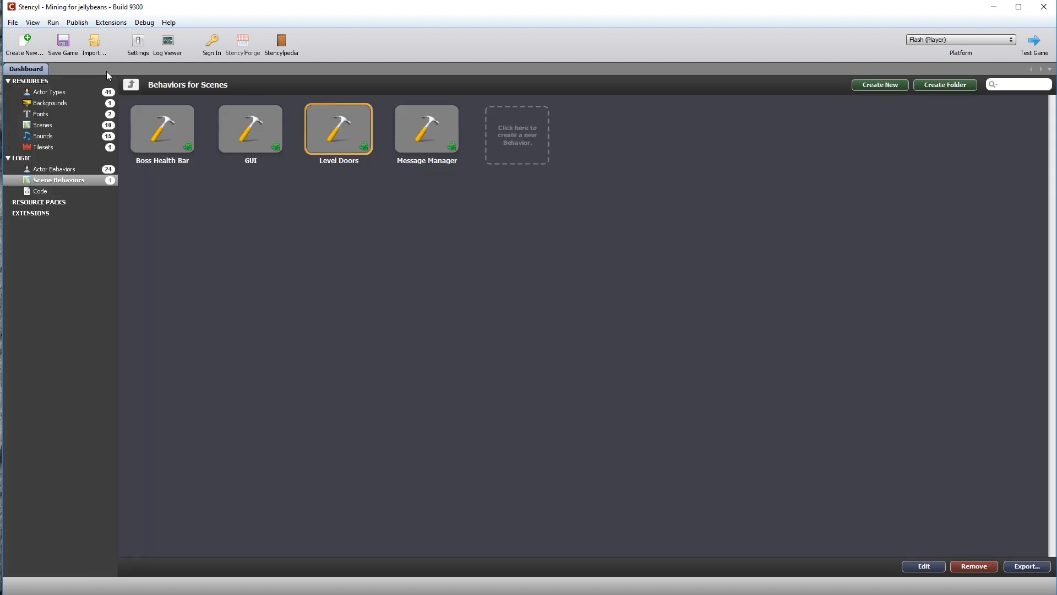
# Open the Level 1 scene and move the player character down to the start of the lowest rock platform
pyautogui.click(48, 125)
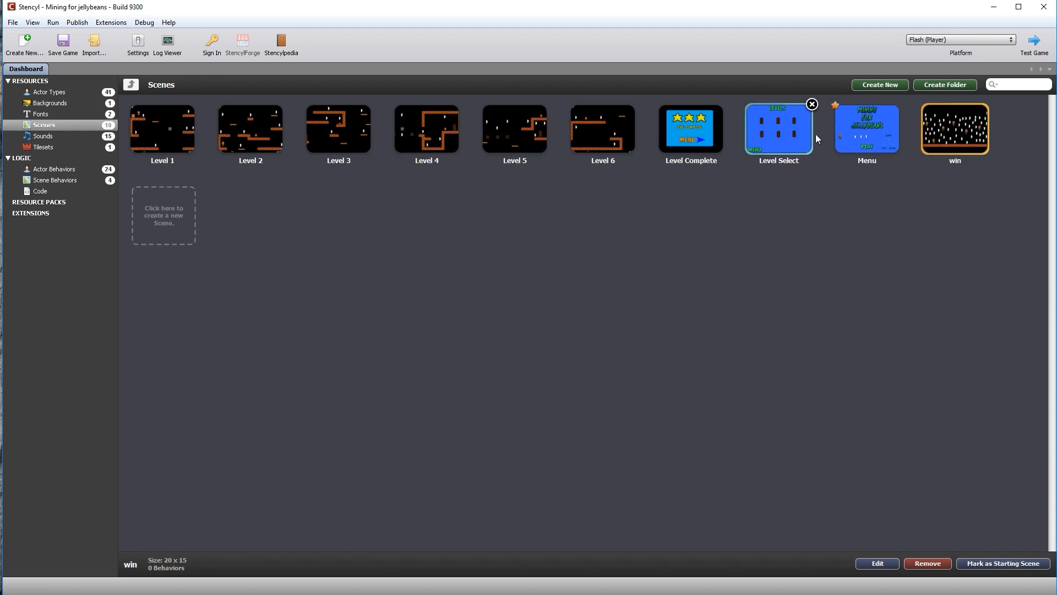
pyautogui.doubleClick(784, 133)
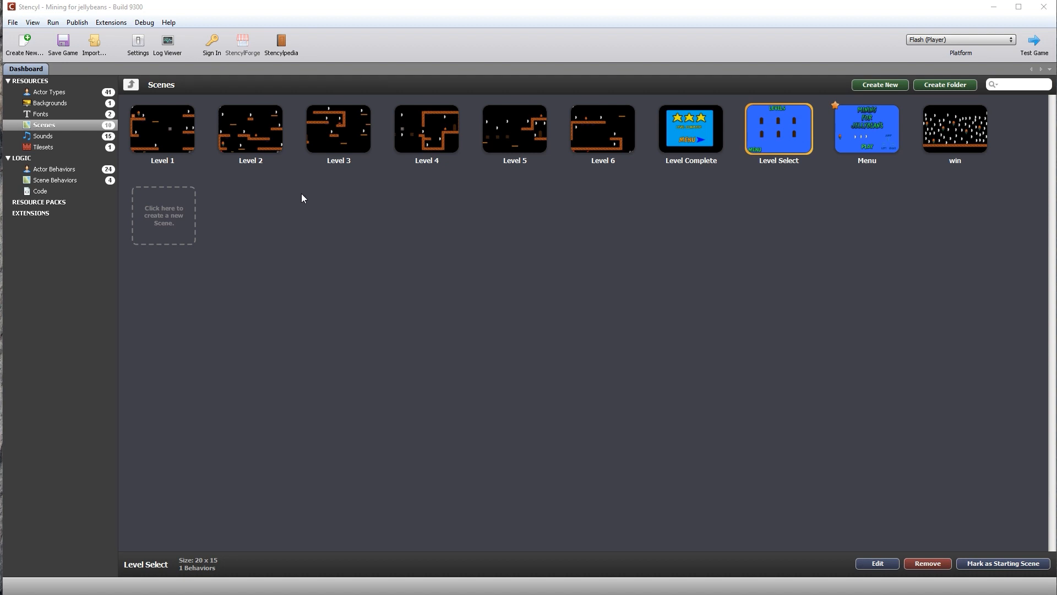
pyautogui.doubleClick(161, 131)
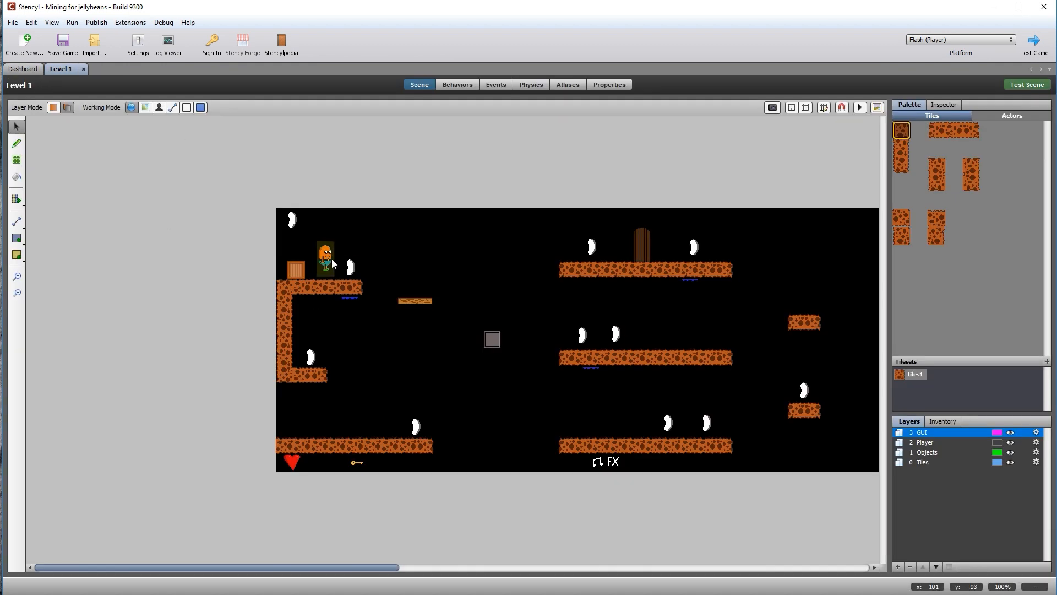
pyautogui.moveTo(325, 257); pyautogui.dragTo(292, 418)
# Inspect the Door Open behavior settings of the door on Level 1's upper platform
pyautogui.click(646, 243)
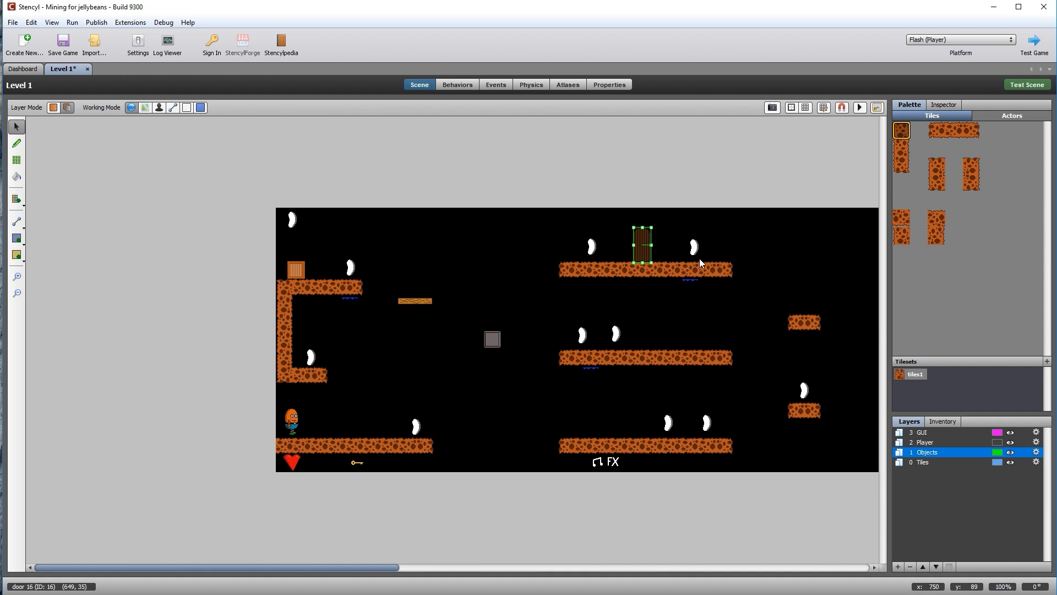
pyautogui.click(944, 105)
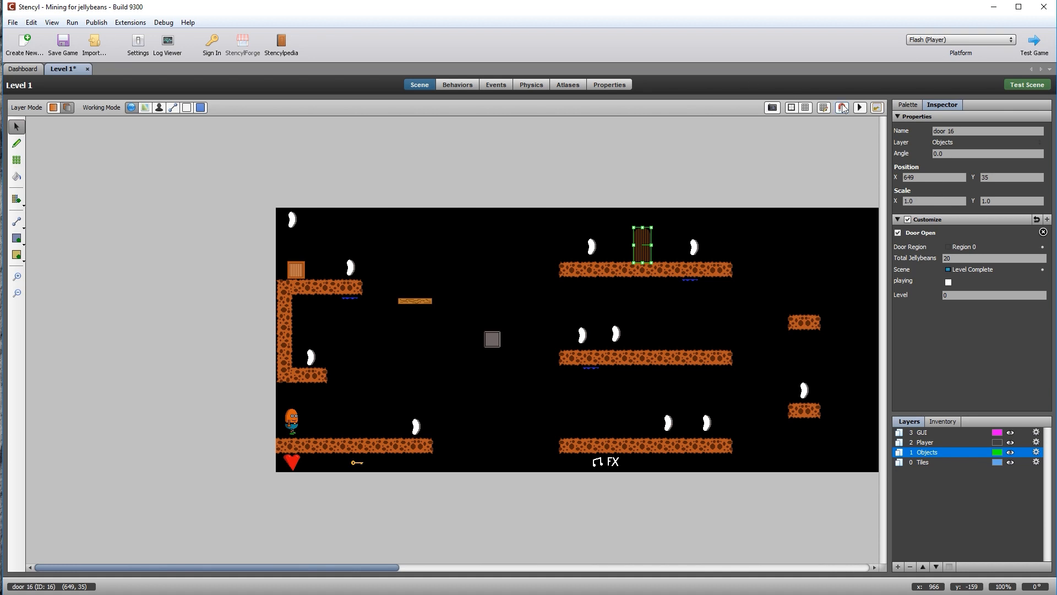
pyautogui.click(629, 147)
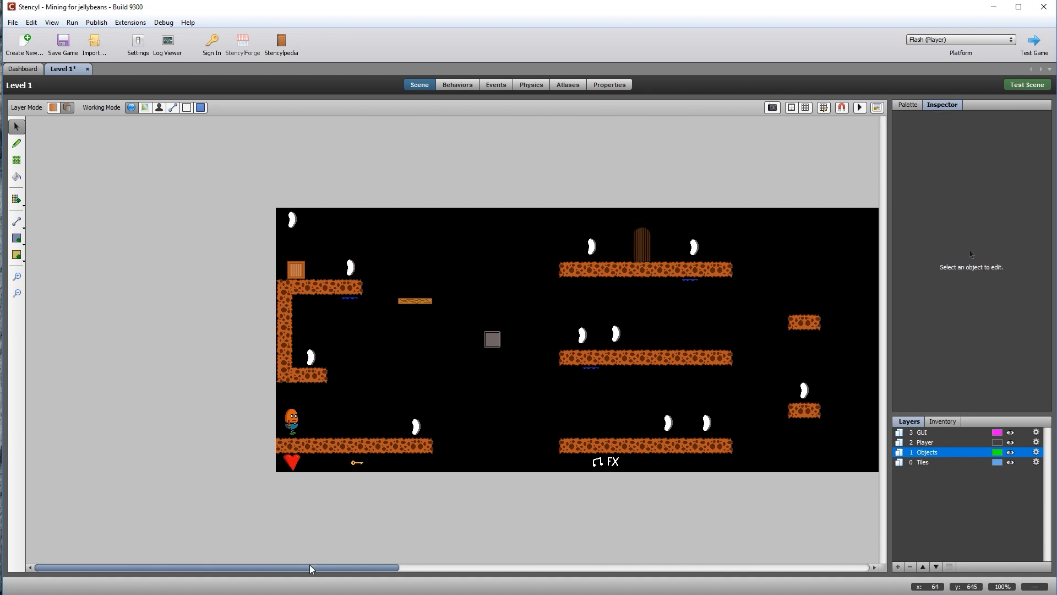
pyautogui.moveTo(318, 568); pyautogui.dragTo(379, 571)
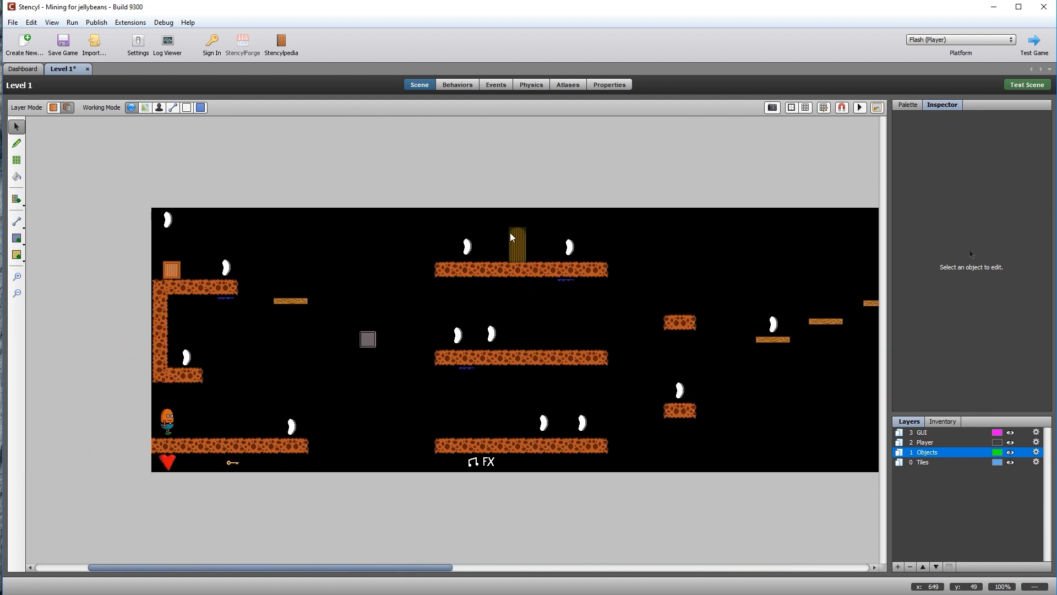
# Open the Level 2 through Level 6 scenes and look over their player starts and platform layouts
pyautogui.click(17, 69)
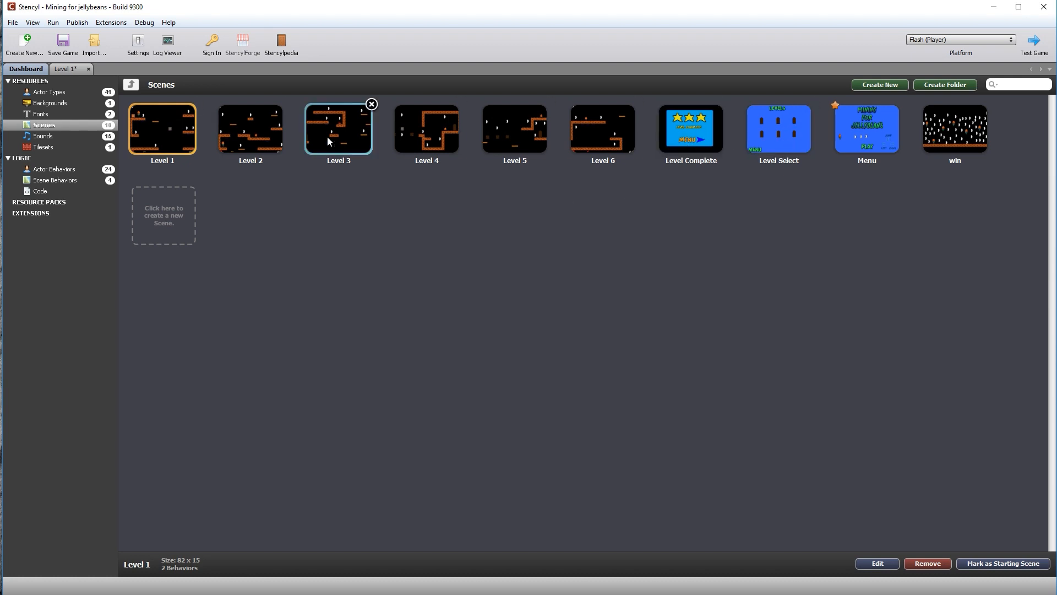
pyautogui.doubleClick(253, 137)
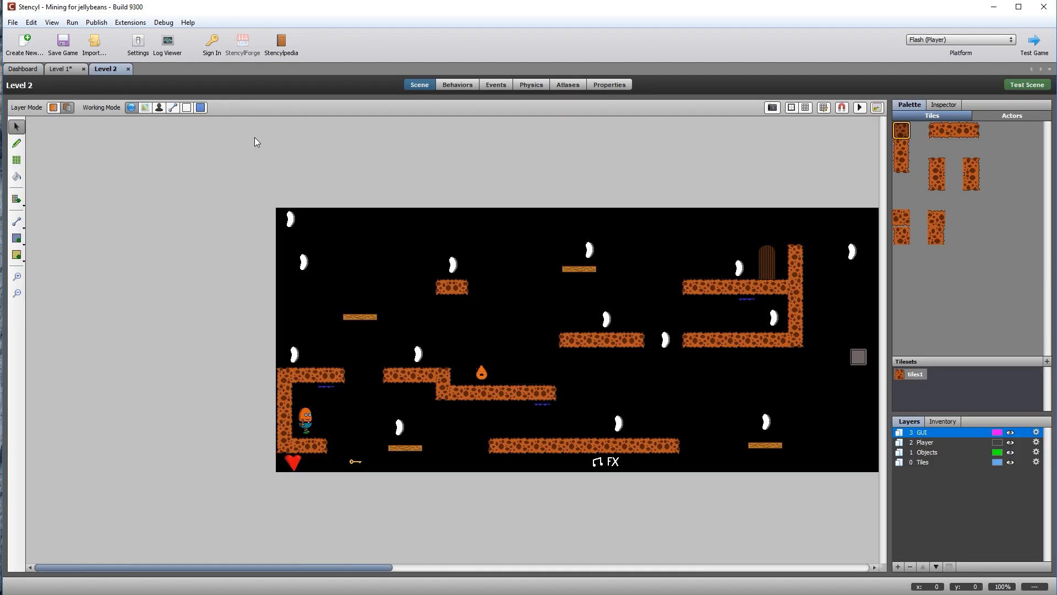
pyautogui.click(24, 70)
pyautogui.doubleClick(332, 147)
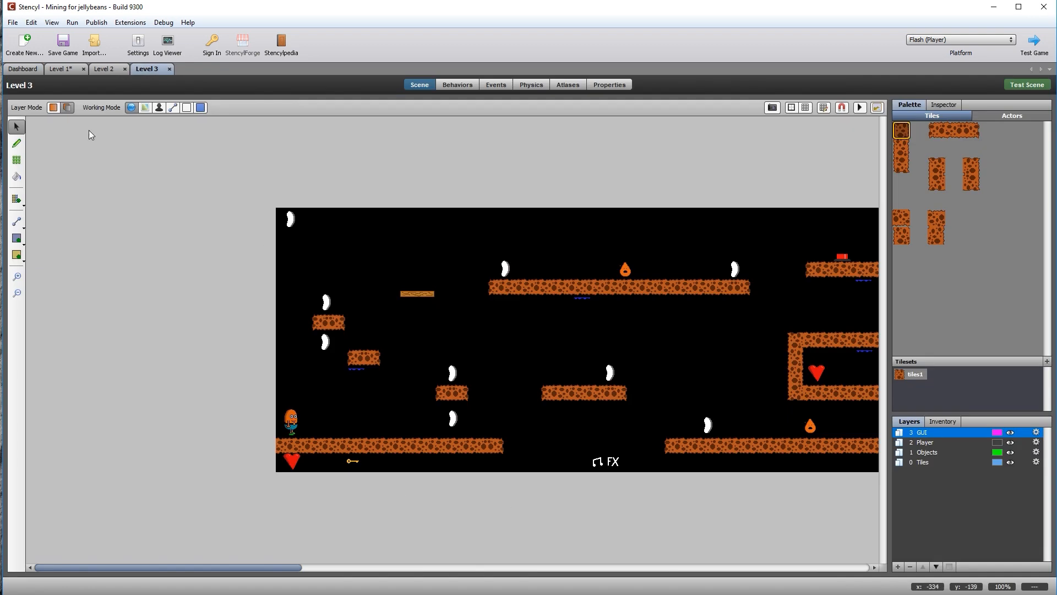
pyautogui.click(24, 68)
pyautogui.doubleClick(440, 137)
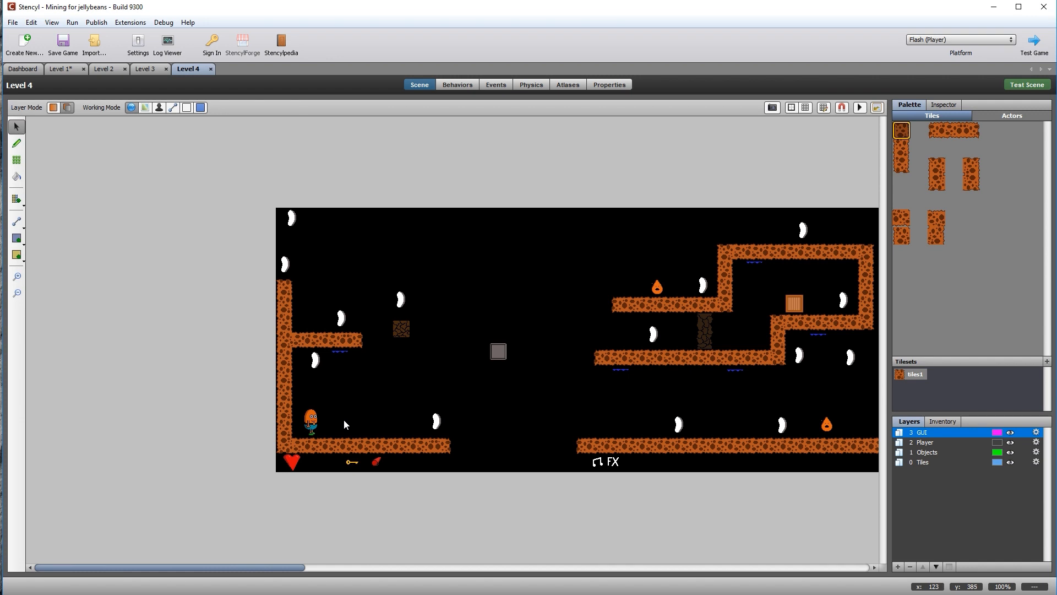
pyautogui.click(14, 71)
pyautogui.doubleClick(502, 149)
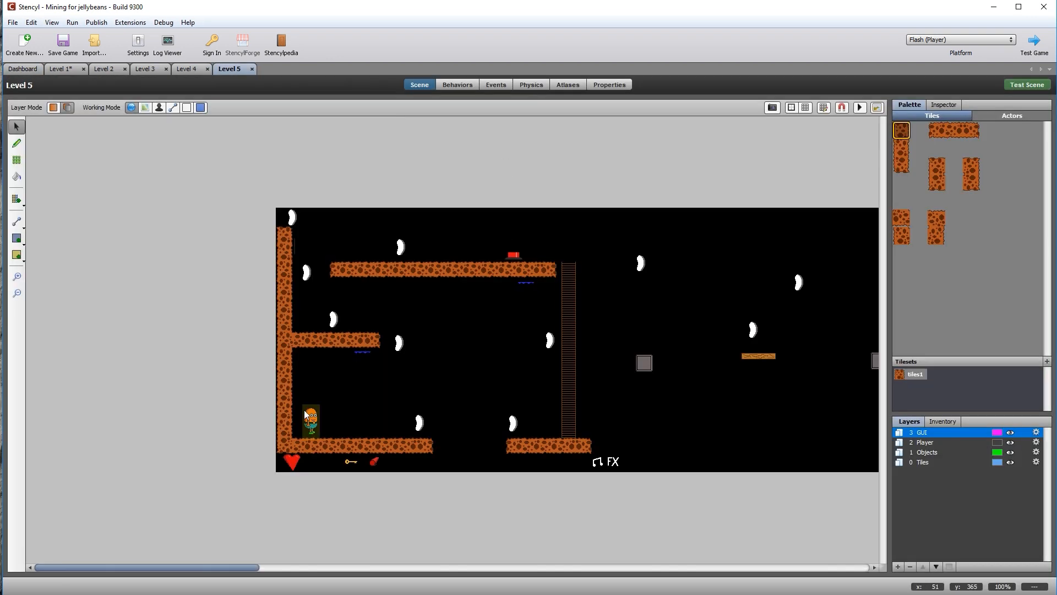
pyautogui.click(14, 71)
pyautogui.doubleClick(605, 133)
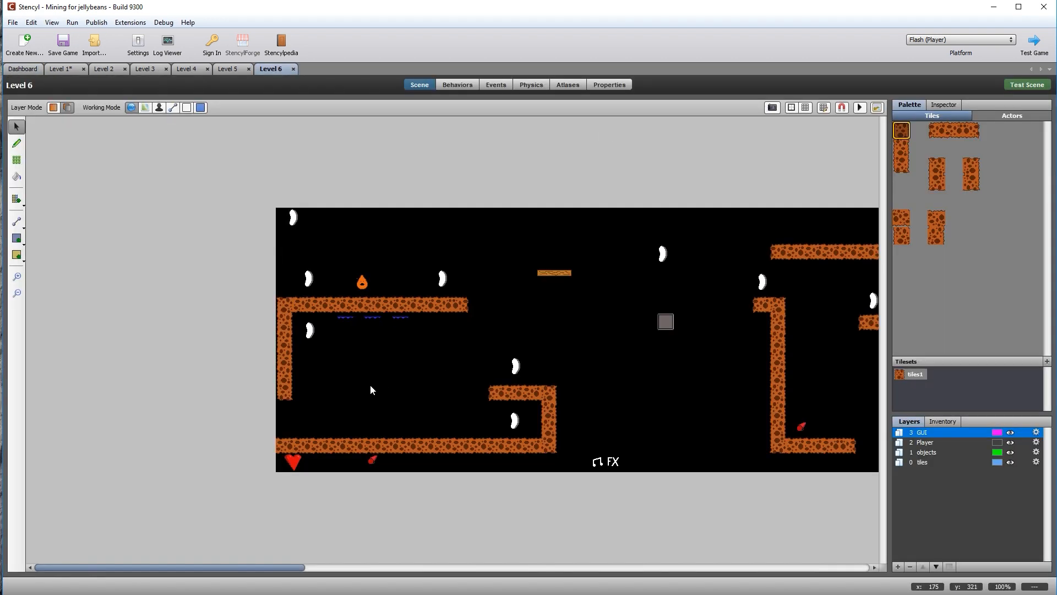
pyautogui.moveTo(229, 568); pyautogui.dragTo(740, 470)
pyautogui.moveTo(545, 322); pyautogui.dragTo(112, 438)
pyautogui.moveTo(646, 565); pyautogui.dragTo(420, 550)
pyautogui.moveTo(787, 420); pyautogui.dragTo(126, 367)
pyautogui.moveTo(474, 567); pyautogui.dragTo(246, 581)
pyautogui.moveTo(847, 377); pyautogui.dragTo(76, 420)
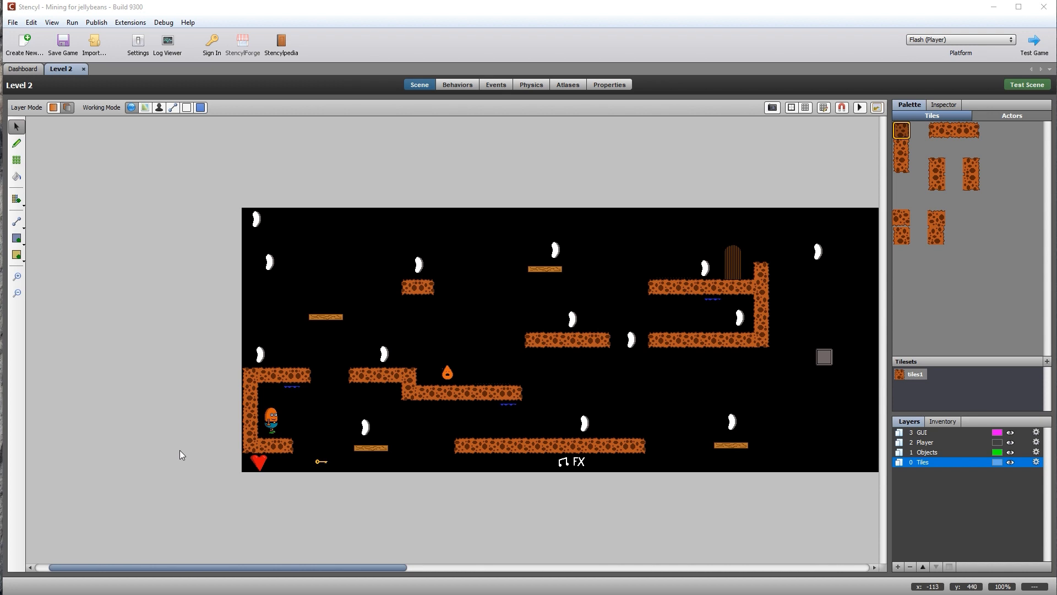
# Set the speed of the moving wood platform just past Level 2's long ground platform to 6
pyautogui.moveTo(261, 567); pyautogui.dragTo(389, 585)
pyautogui.click(423, 446)
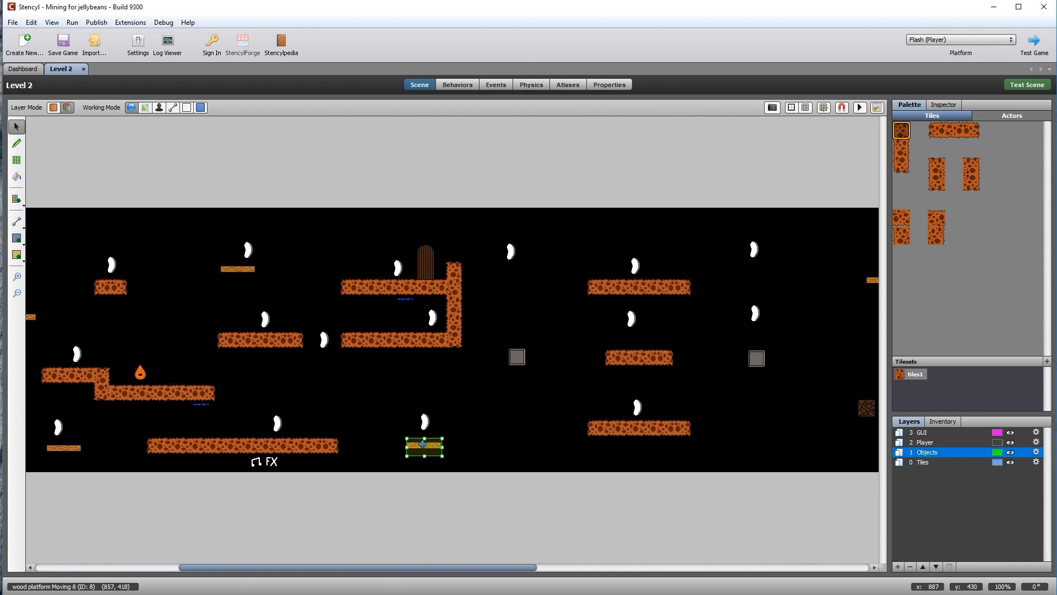
pyautogui.click(940, 103)
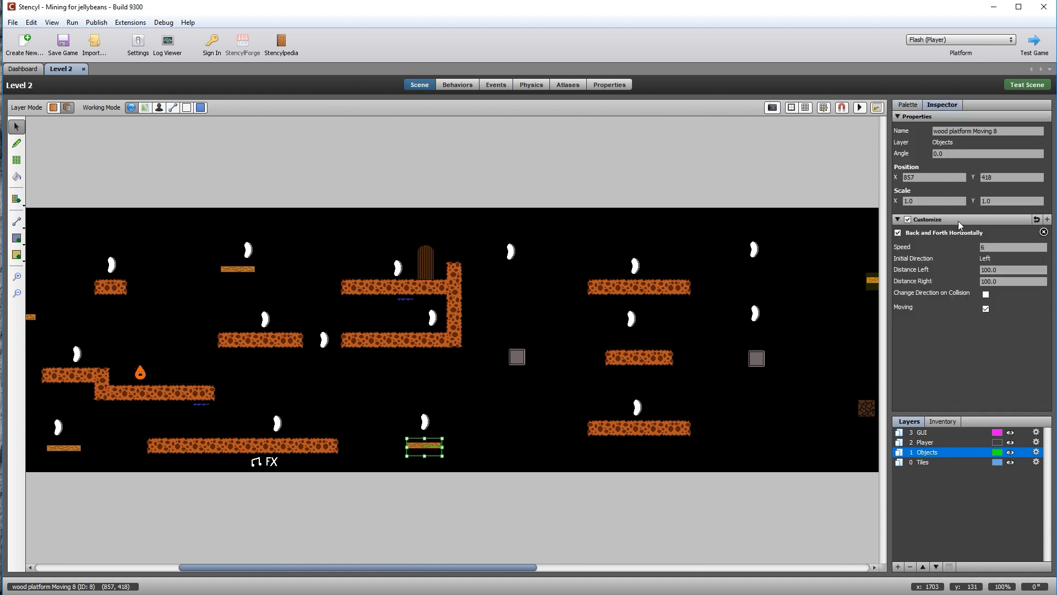
pyautogui.click(986, 248)
pyautogui.moveTo(997, 246); pyautogui.dragTo(980, 248)
pyautogui.write('6')
# Try to paint rock tiles on the Tiles layer around the top of the wall beside Level 2's door
pyautogui.click(909, 105)
pyautogui.click(948, 464)
pyautogui.click(919, 133)
pyautogui.click(457, 253)
pyautogui.click(901, 130)
pyautogui.click(441, 270)
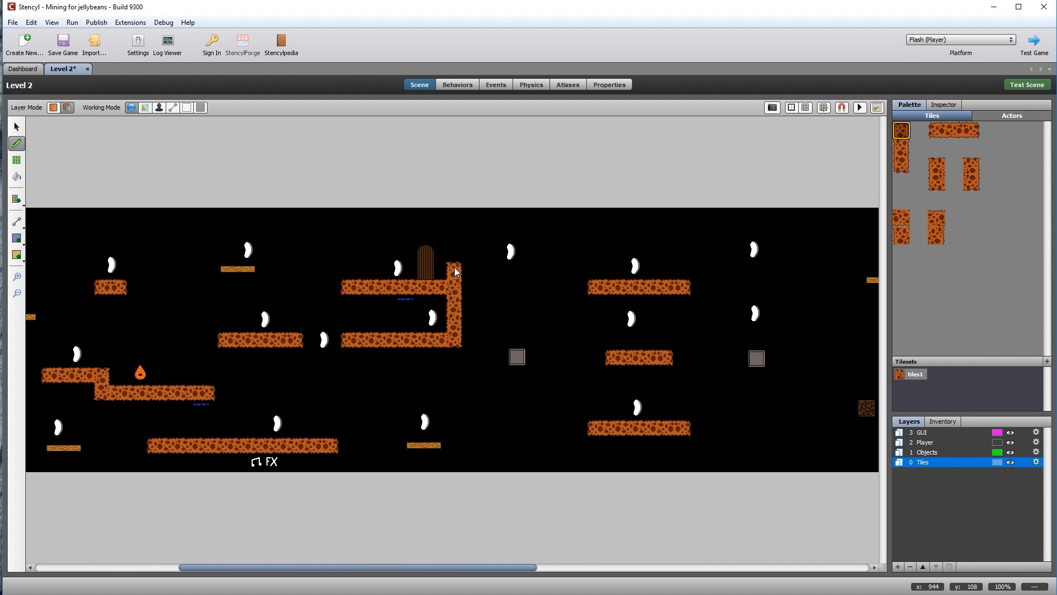
pyautogui.click(16, 127)
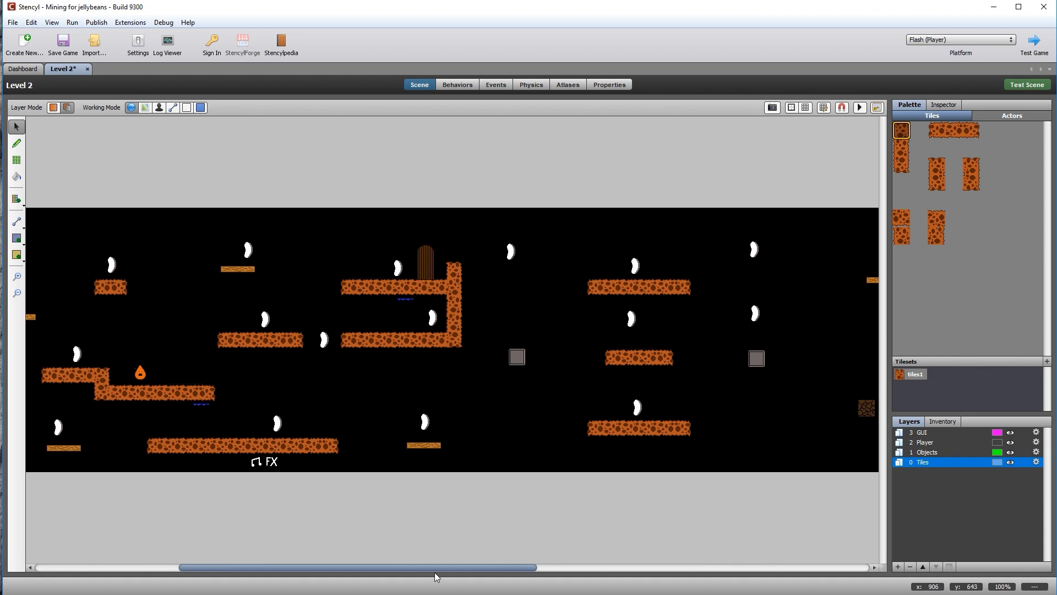
# Check the remaining part of Level 2, save the game and close the scene
pyautogui.moveTo(448, 570); pyautogui.dragTo(695, 570)
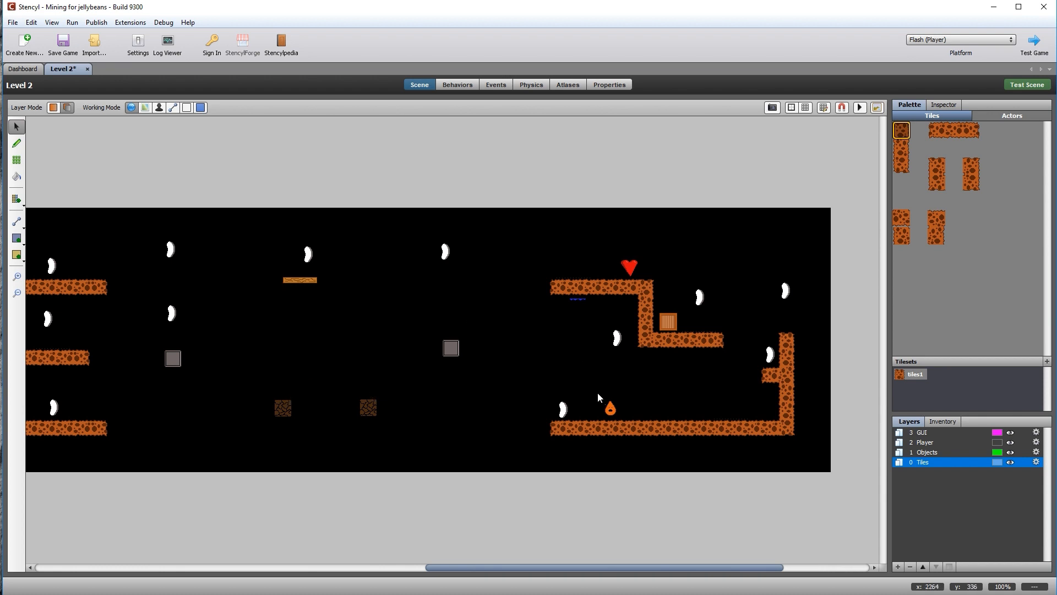
pyautogui.moveTo(676, 569); pyautogui.dragTo(357, 554)
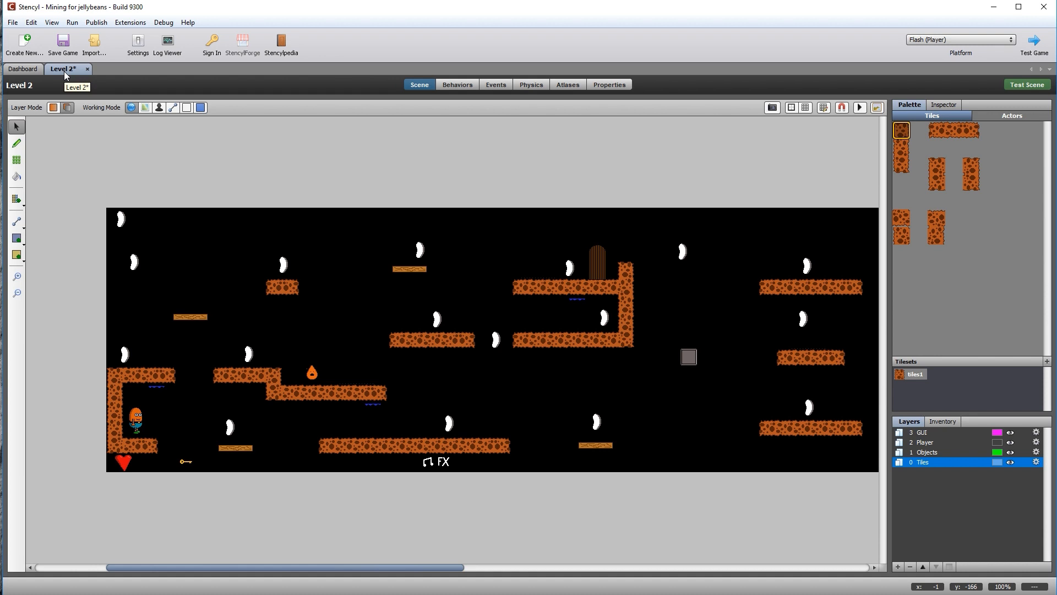
pyautogui.hotkey('ctrl', 's')
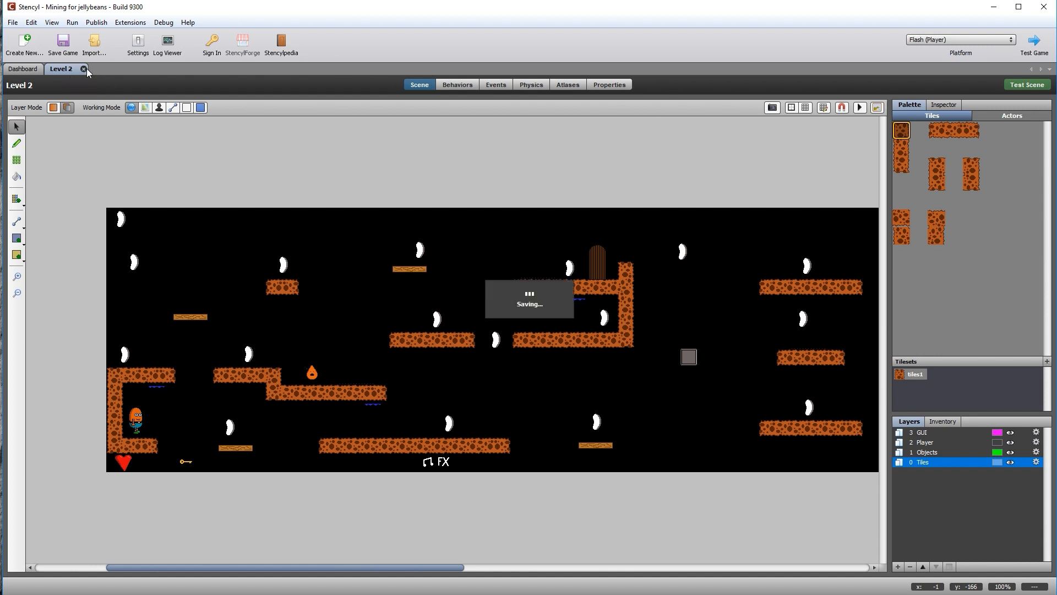
pyautogui.hotkey('ctrl', 'w')
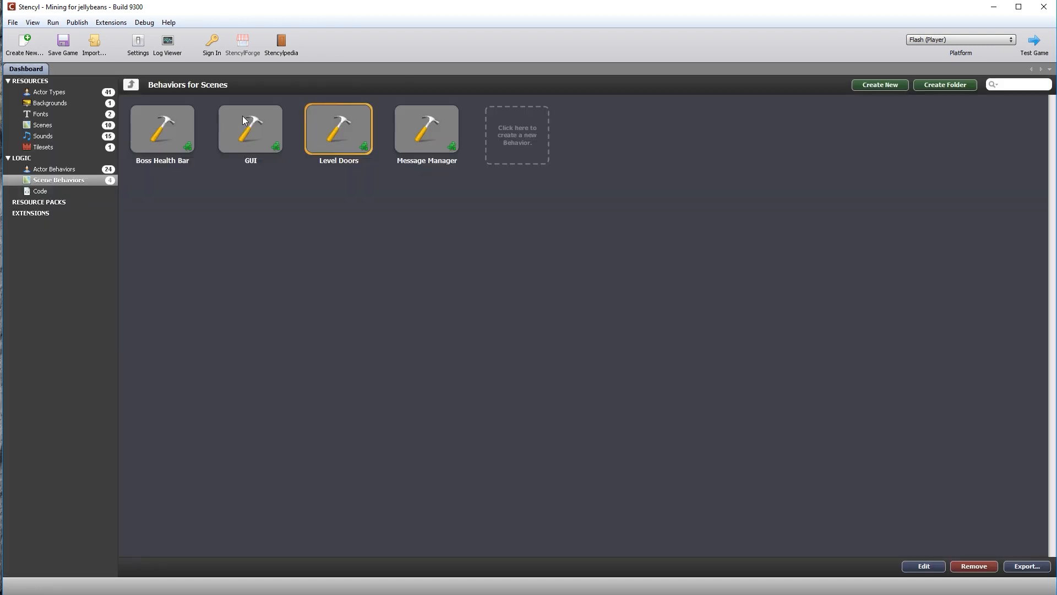
# Open the Level Select scene and bring up its attached Level Doors behavior for editing
pyautogui.click(42, 128)
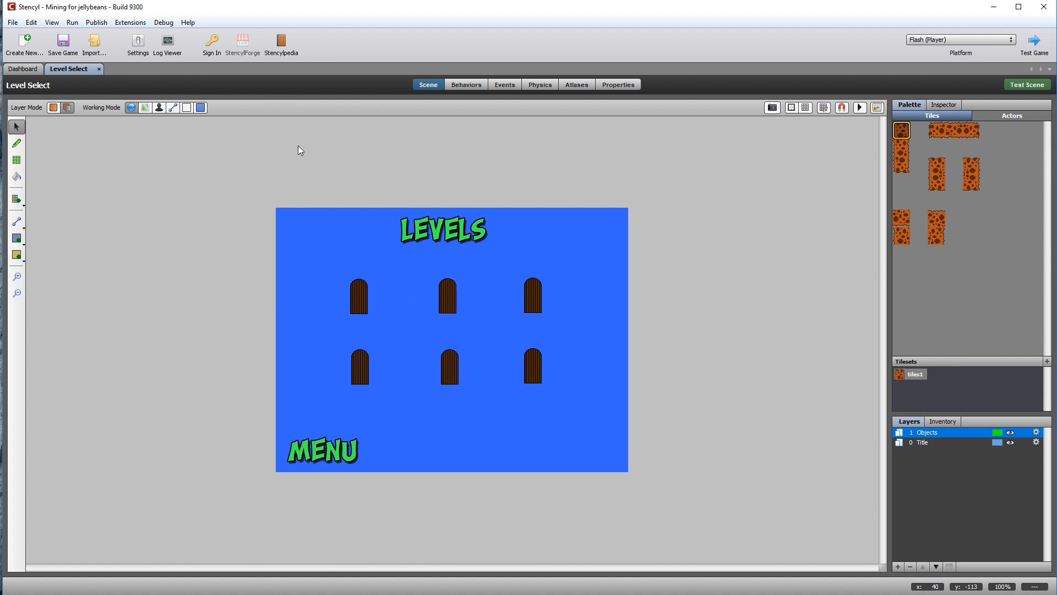
pyautogui.click(465, 83)
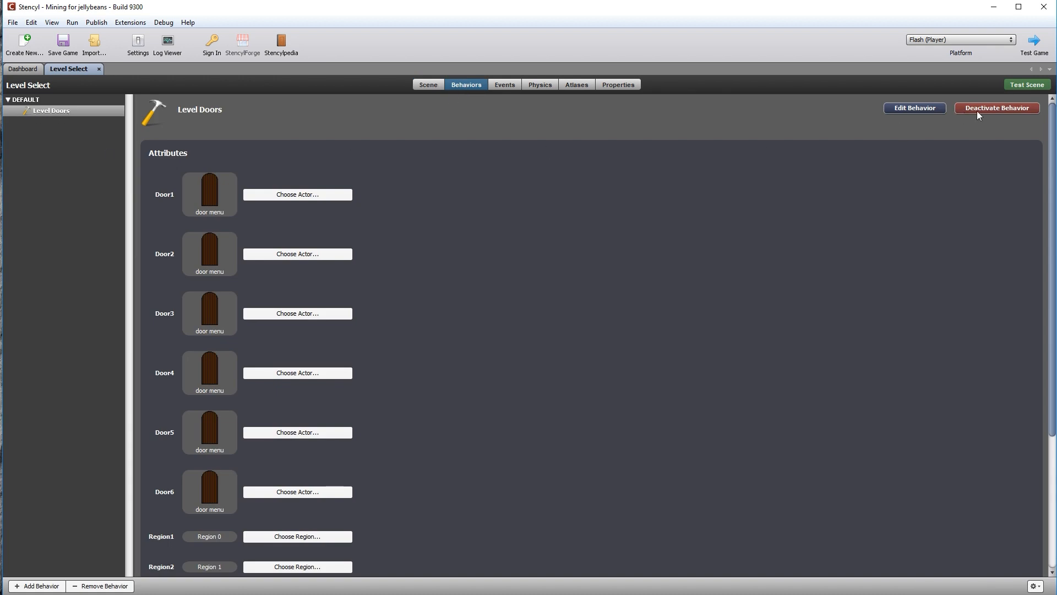
pyautogui.click(924, 107)
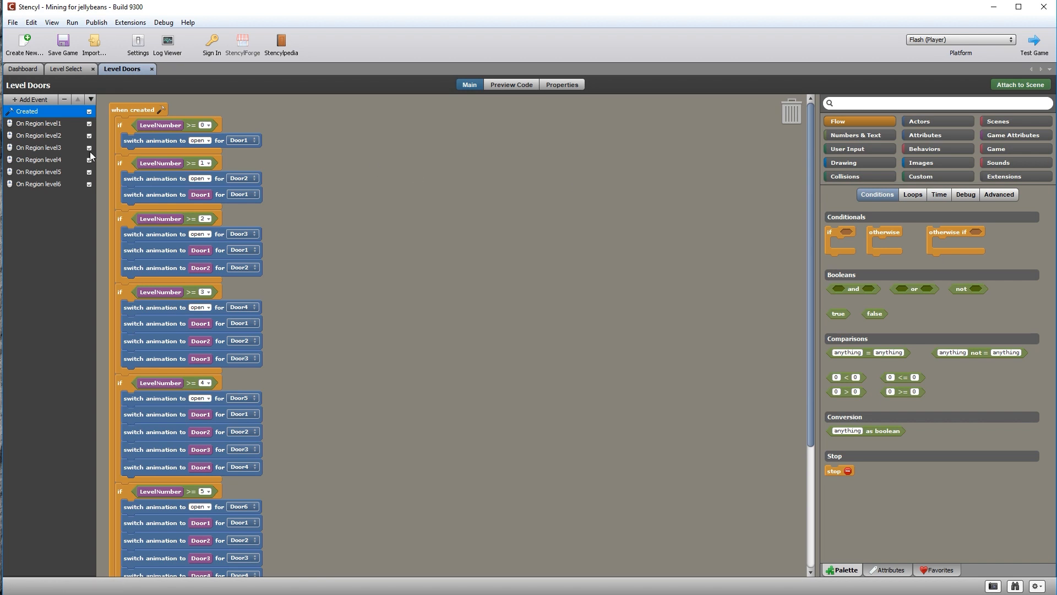
# Make the On Region level2 event's switch block lead to the Level 3 scene
pyautogui.click(35, 124)
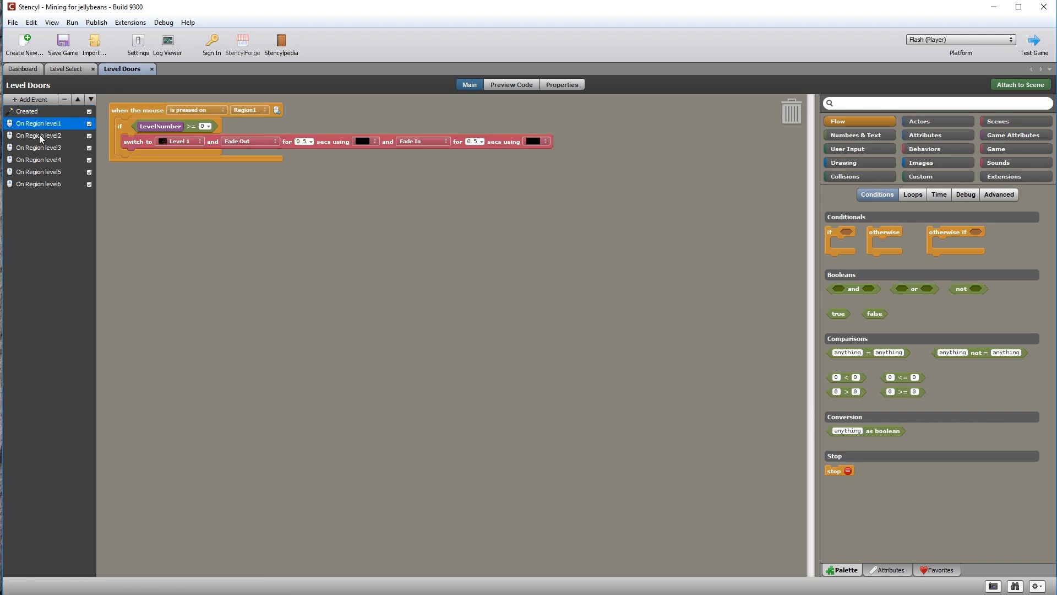
pyautogui.click(34, 137)
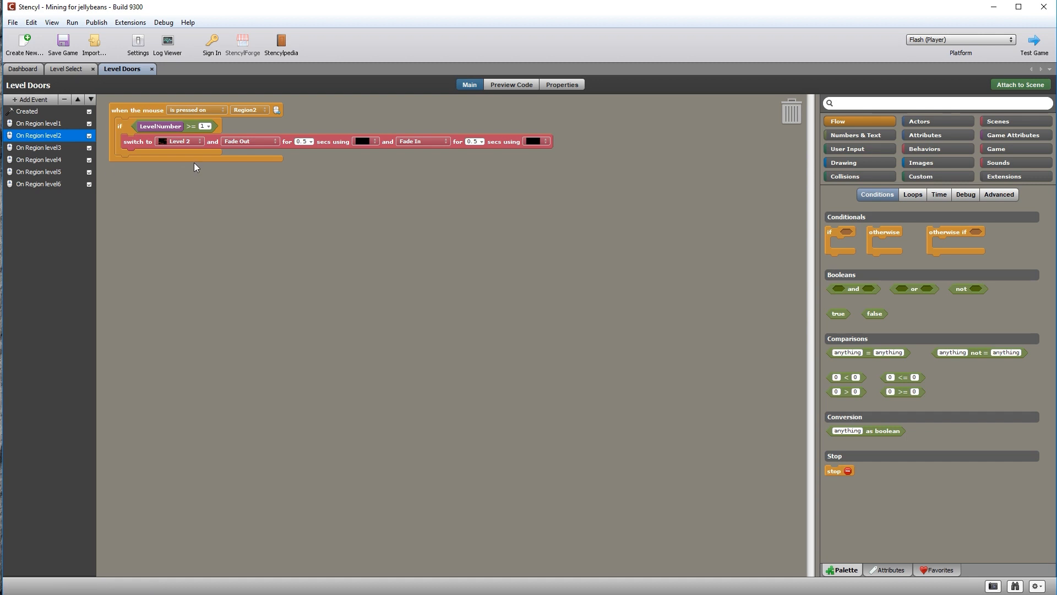
pyautogui.click(196, 142)
pyautogui.click(196, 142)
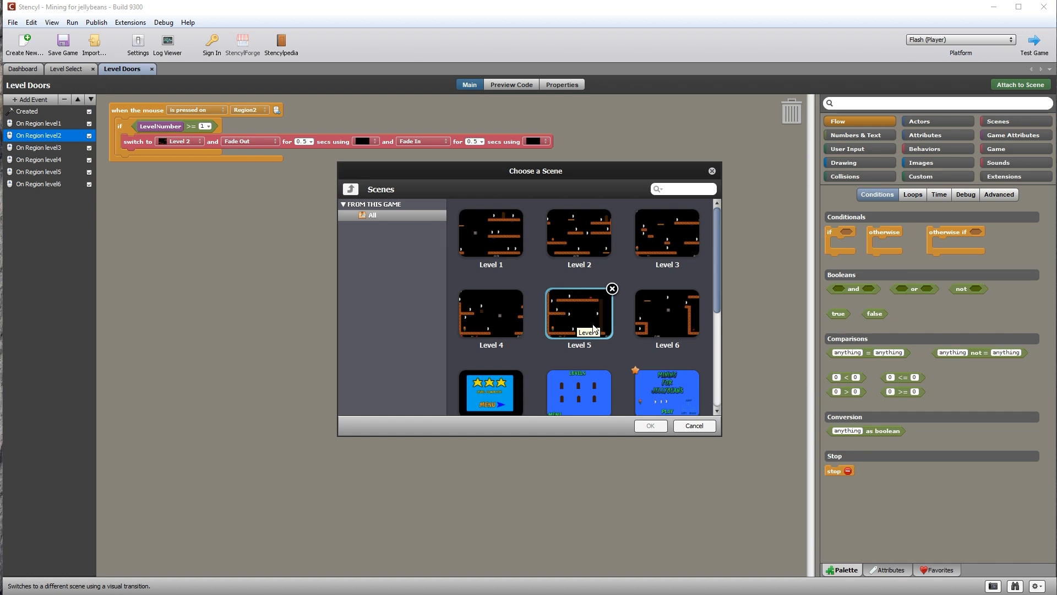
pyautogui.click(672, 237)
pyautogui.click(649, 426)
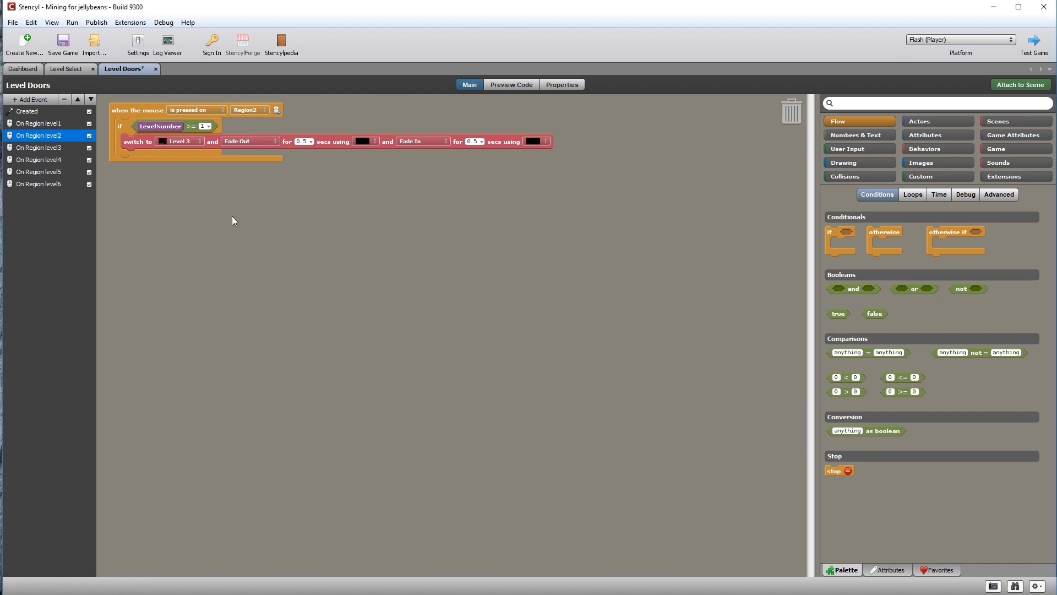
# Make the On Region level3 event's switch block lead to the Level 4 scene
pyautogui.click(49, 146)
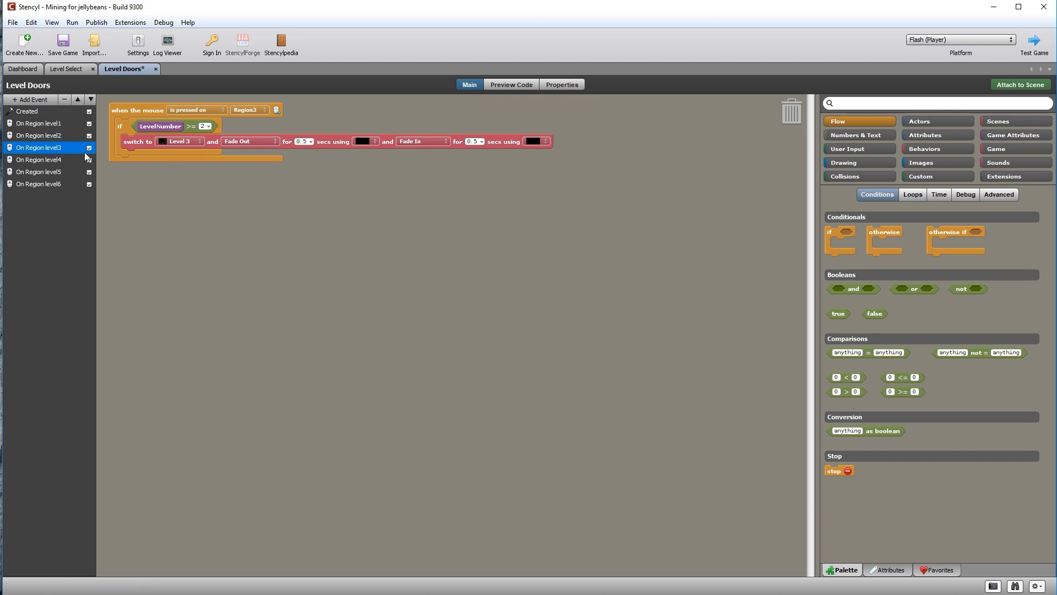
pyautogui.click(187, 142)
pyautogui.click(187, 142)
pyautogui.click(472, 322)
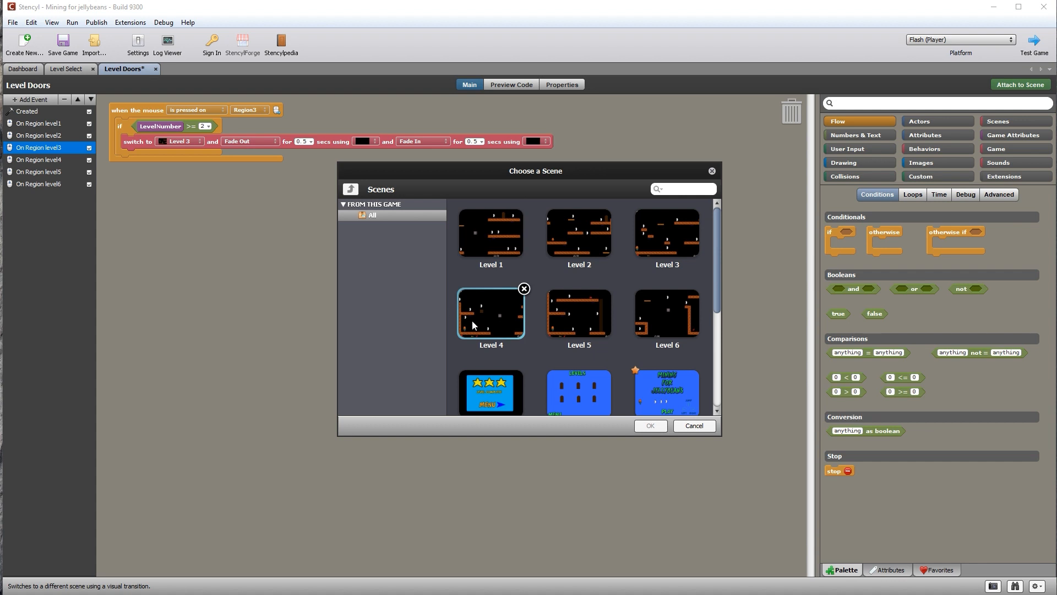
pyautogui.click(650, 427)
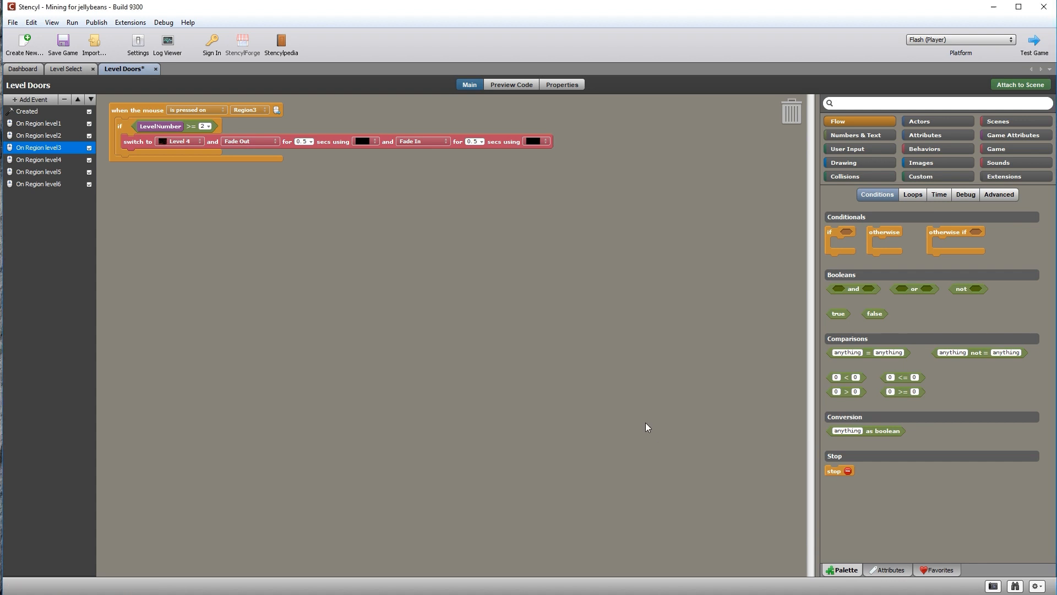
# Make the On Region level4 event's switch block lead to the Level 5 scene
pyautogui.click(57, 161)
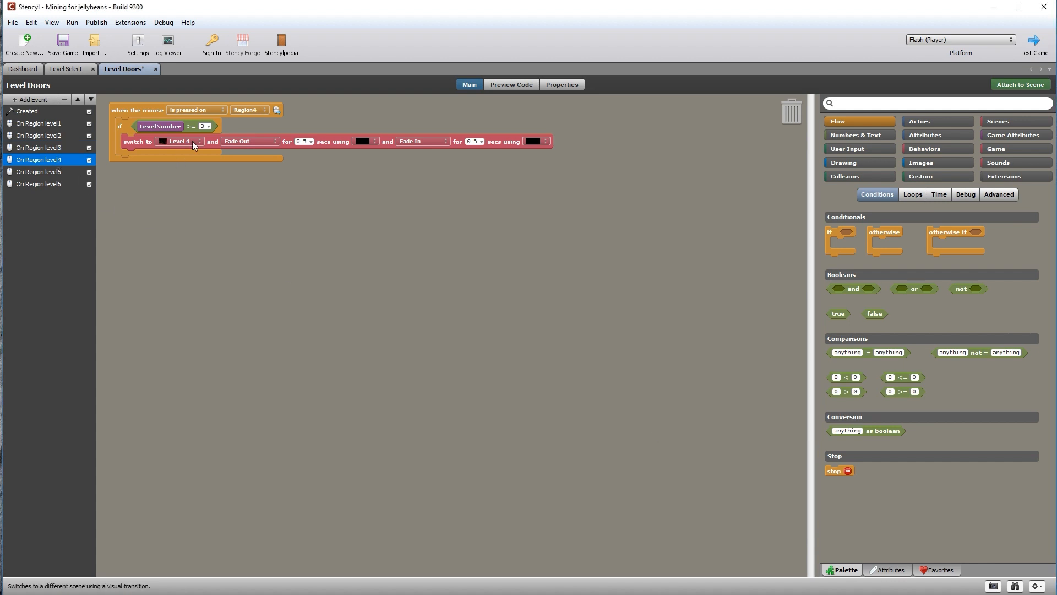
pyautogui.click(193, 141)
pyautogui.click(193, 142)
pyautogui.click(569, 322)
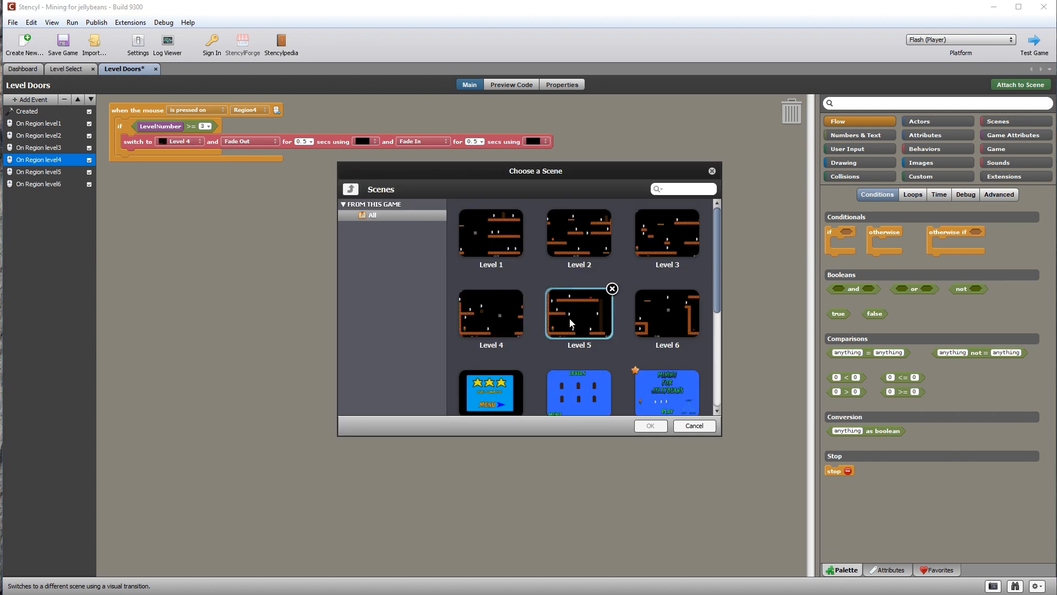
pyautogui.click(642, 428)
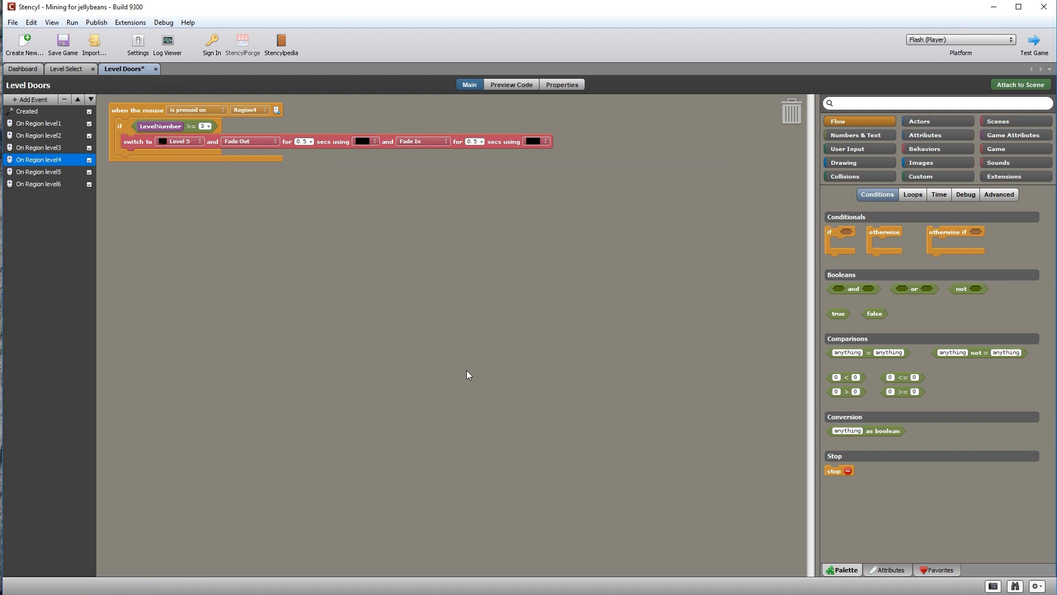
# Make the On Region level5 event switch to the Level 2 scene, and check the target scenes of the level6, level2 and level1 events
pyautogui.click(47, 171)
pyautogui.click(192, 140)
pyautogui.click(193, 142)
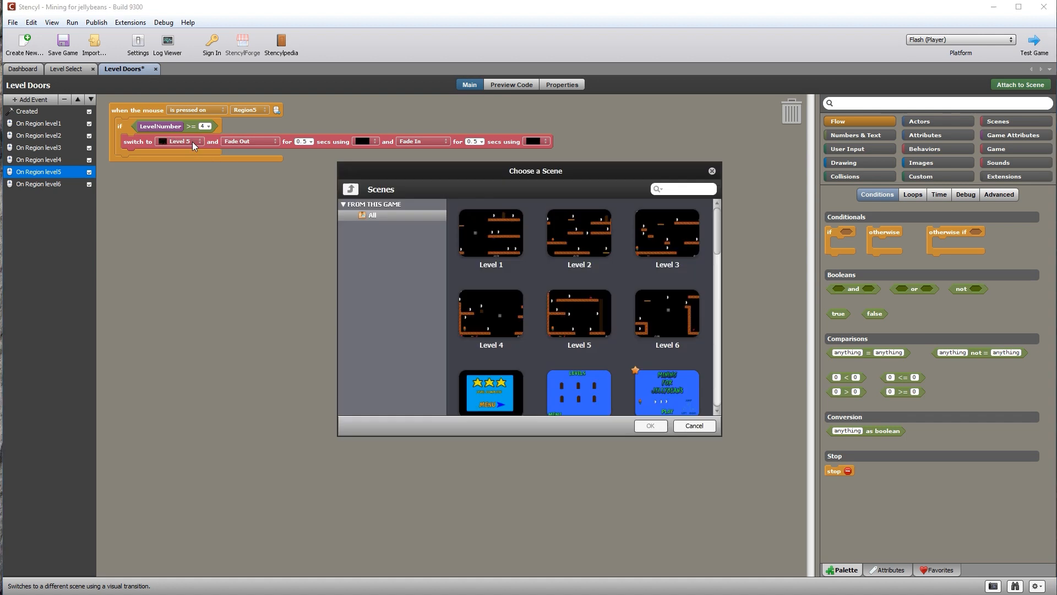
pyautogui.click(662, 322)
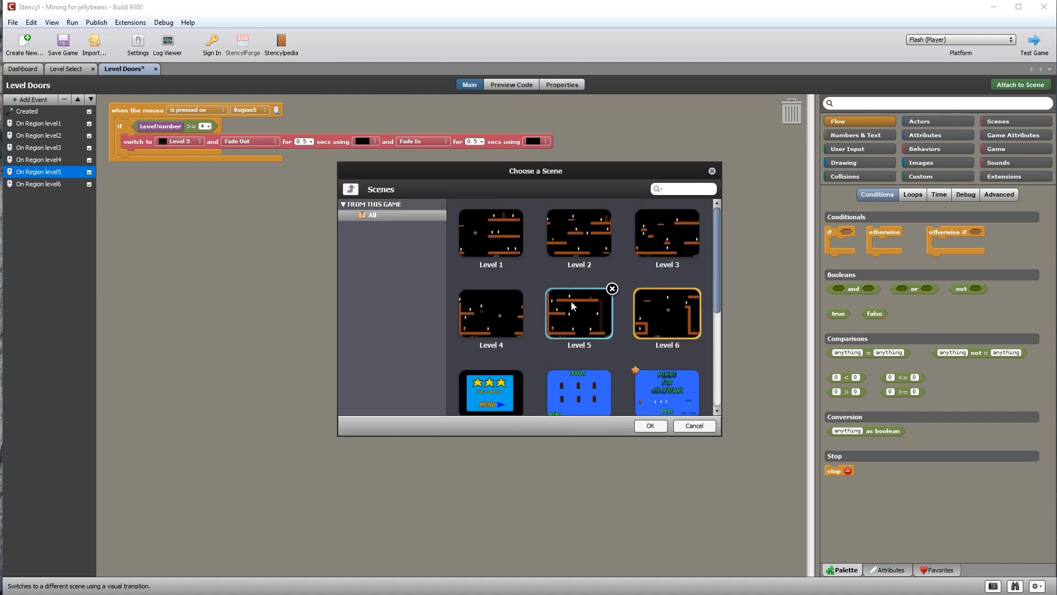
pyautogui.click(562, 242)
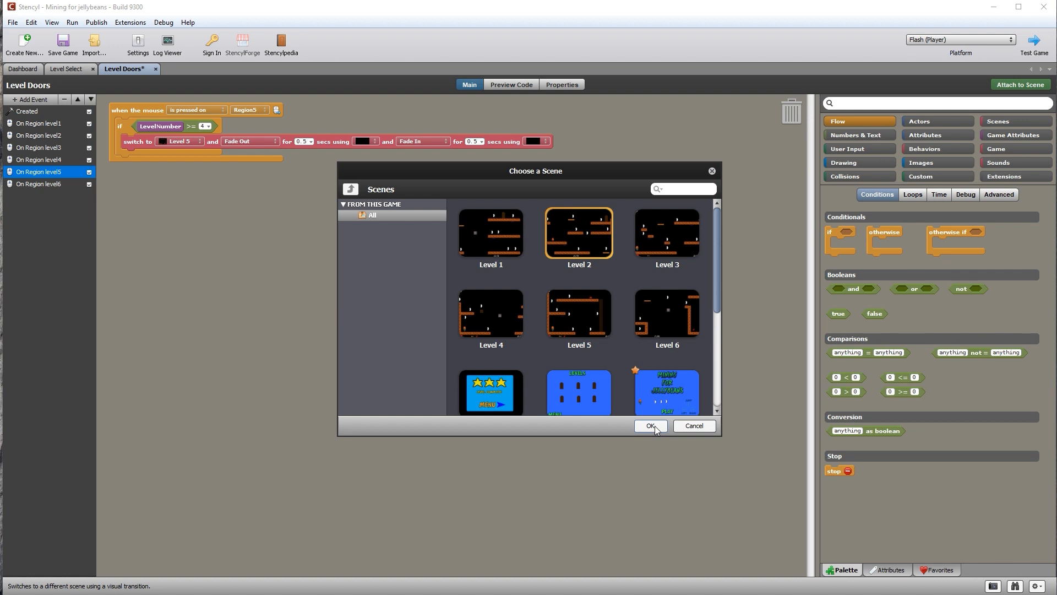
pyautogui.click(650, 426)
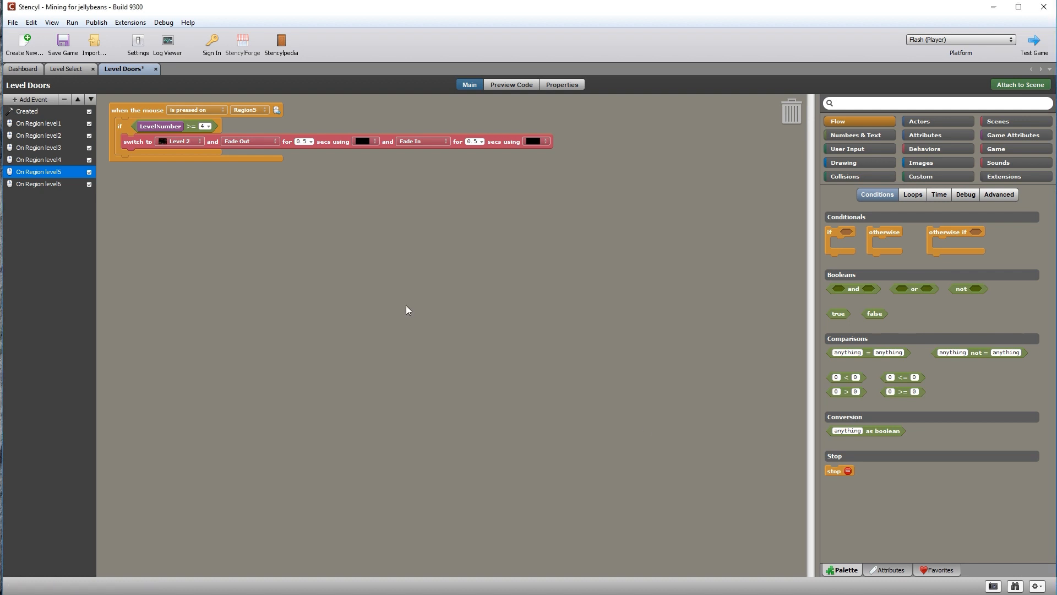
pyautogui.click(45, 185)
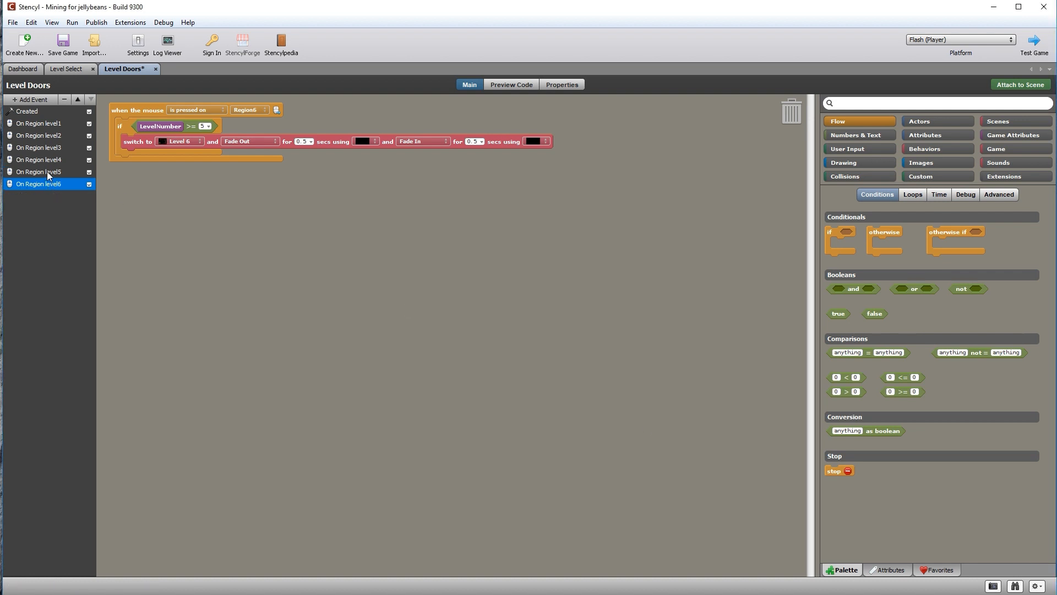
pyautogui.click(43, 135)
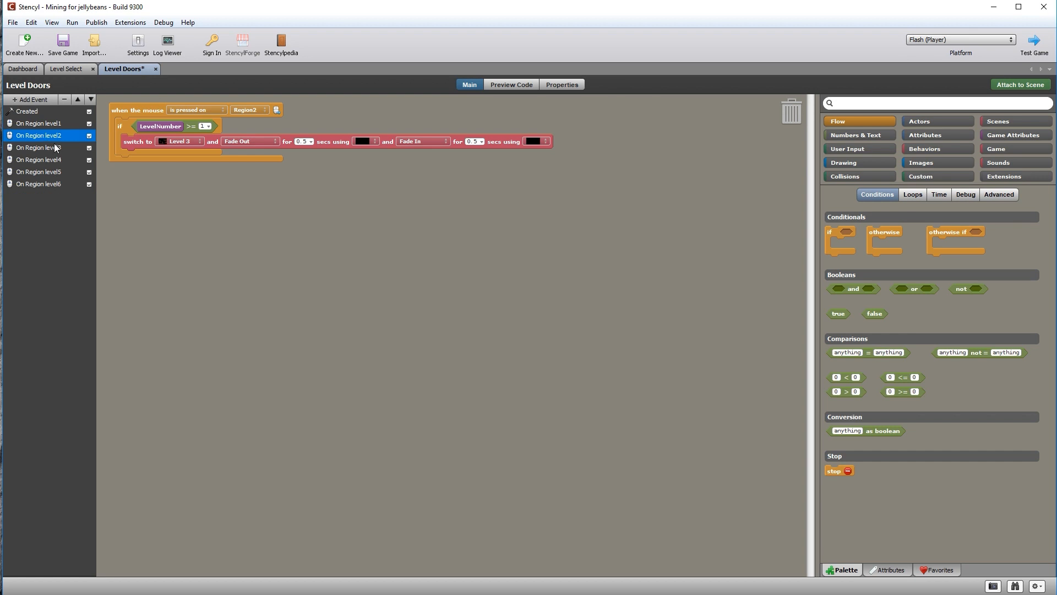
pyautogui.click(55, 124)
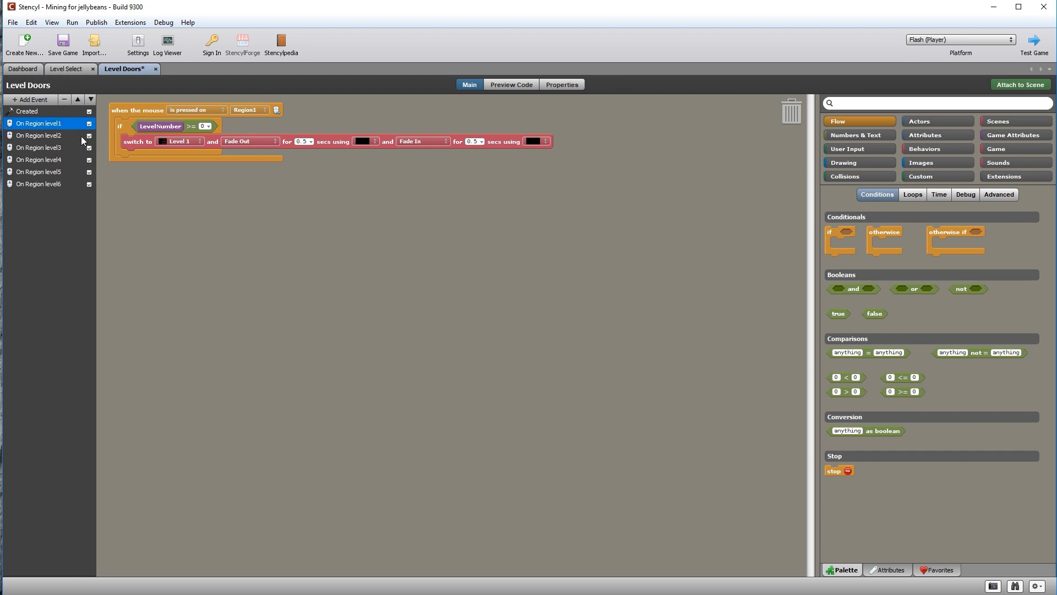
# In the Level 2 scene, set the Level attribute of the door's Door Open behavior to 4, checking it against the On Region level5 event
pyautogui.click(22, 69)
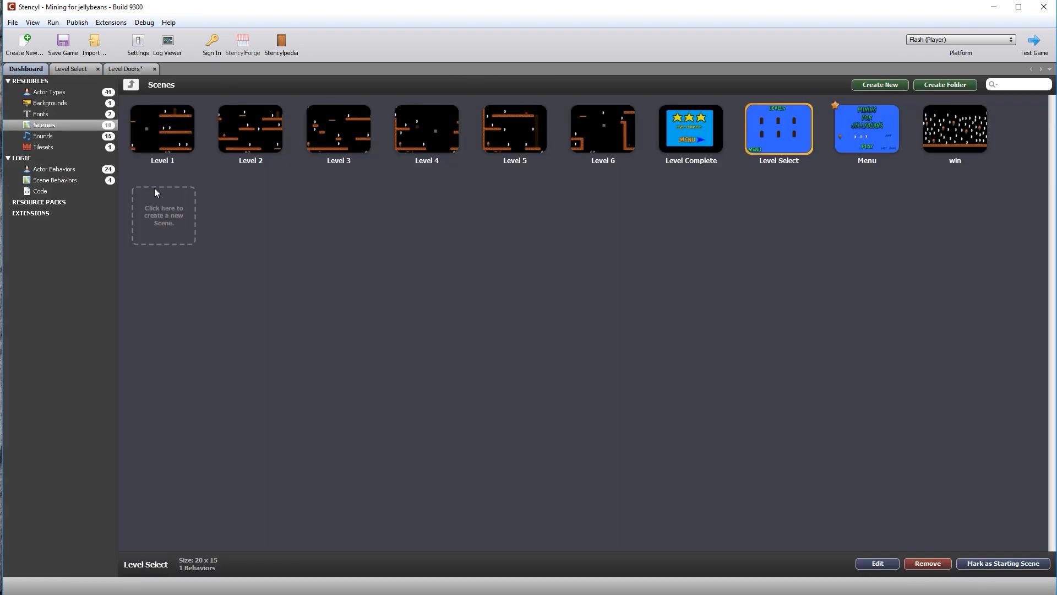
pyautogui.doubleClick(252, 134)
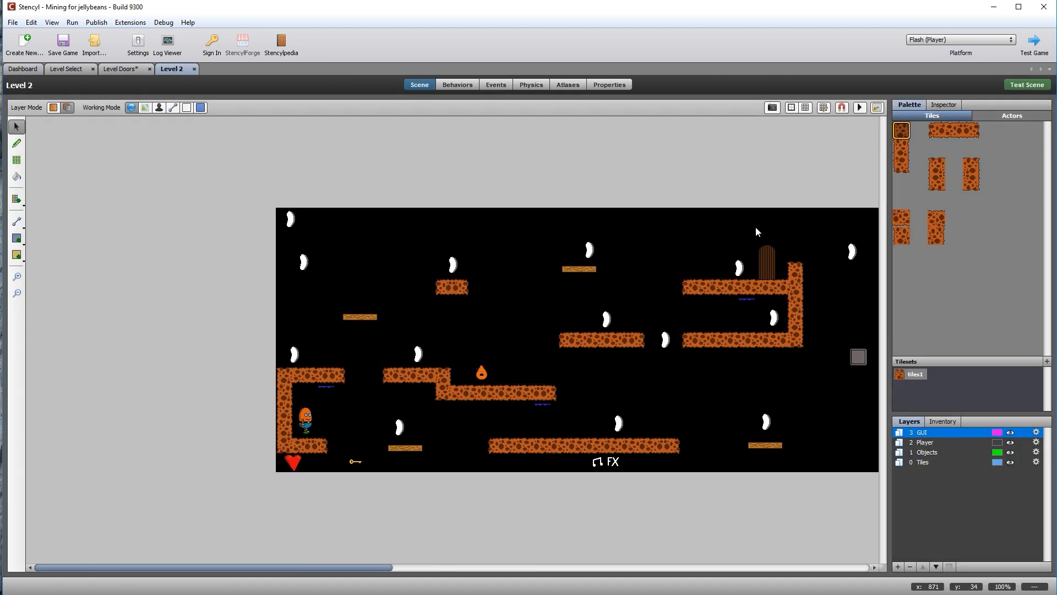
pyautogui.click(769, 259)
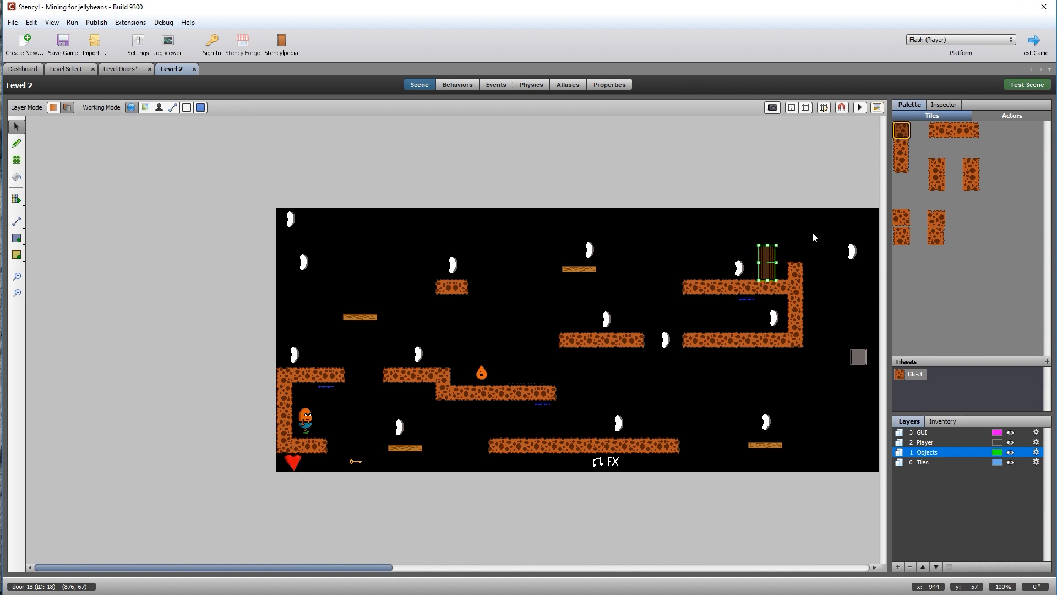
pyautogui.click(944, 105)
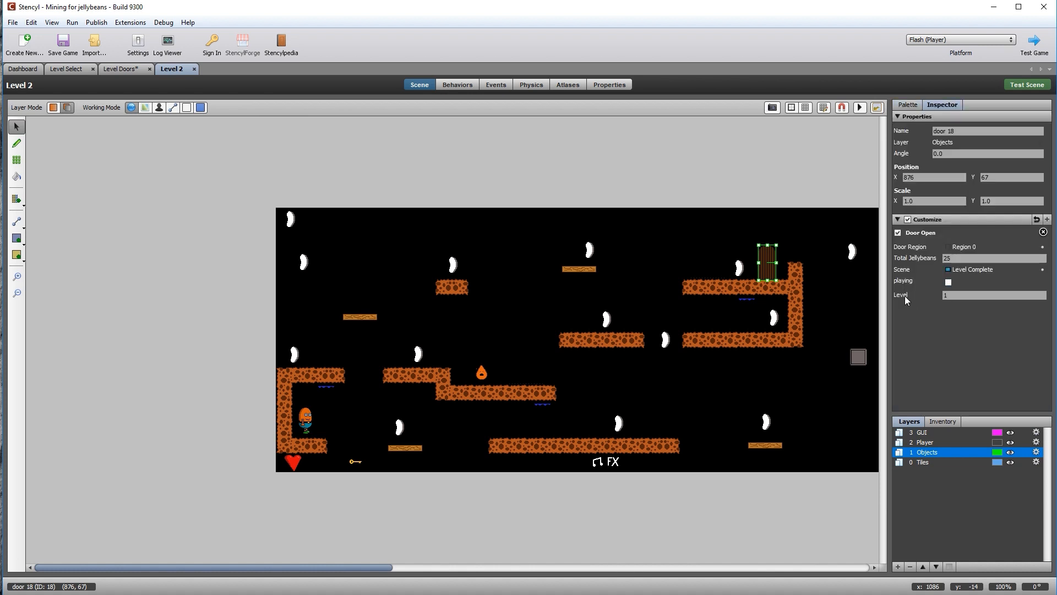
pyautogui.click(69, 70)
pyautogui.click(121, 68)
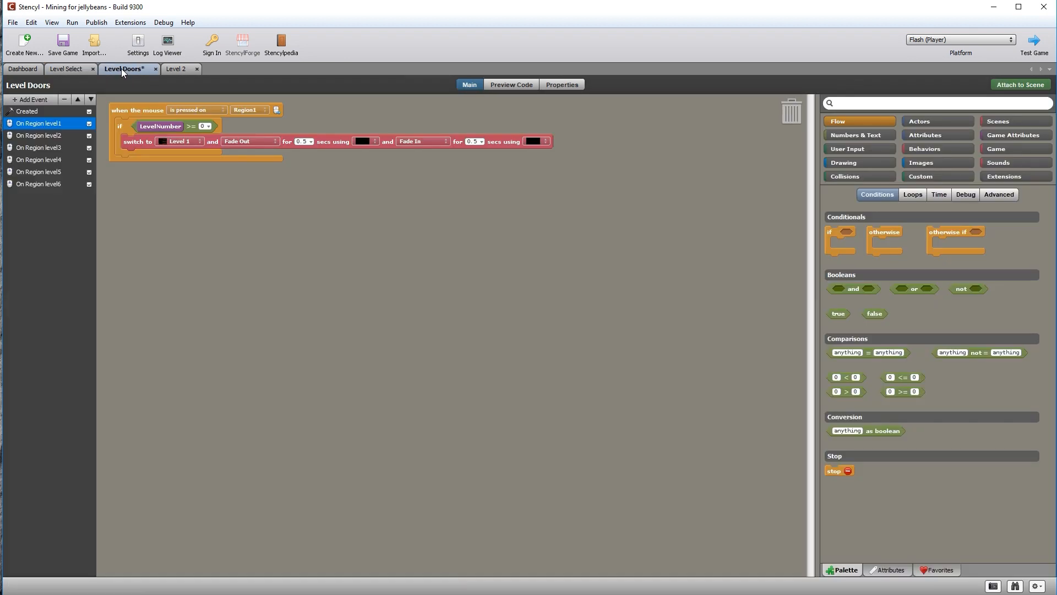
pyautogui.click(41, 174)
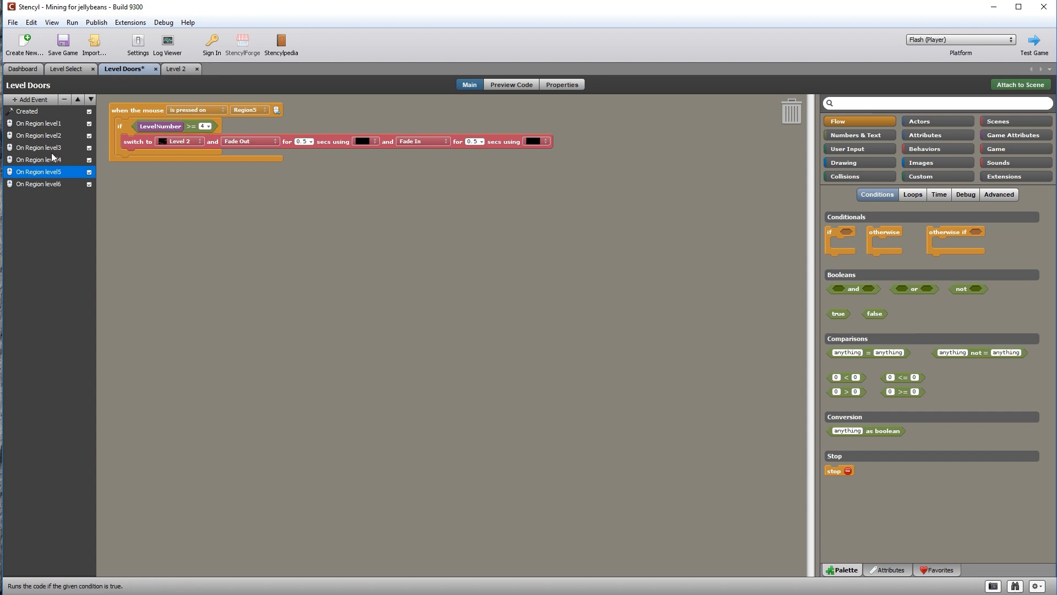
pyautogui.click(173, 68)
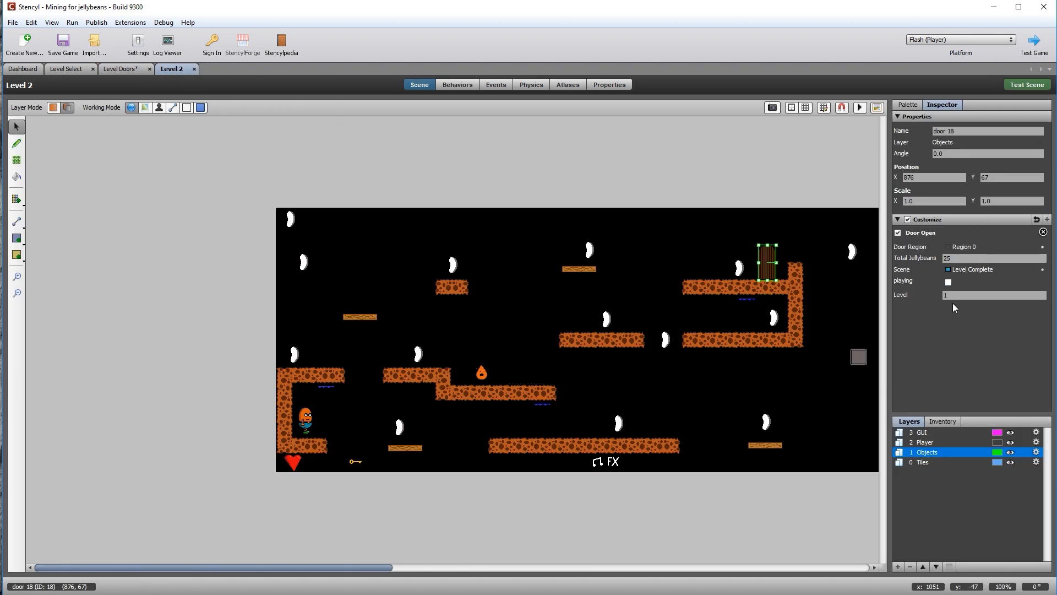
pyautogui.write('4')
# In the Level 3 scene, set the Level attribute of the door's Door Open behavior to 1
pyautogui.click(25, 68)
pyautogui.doubleClick(342, 146)
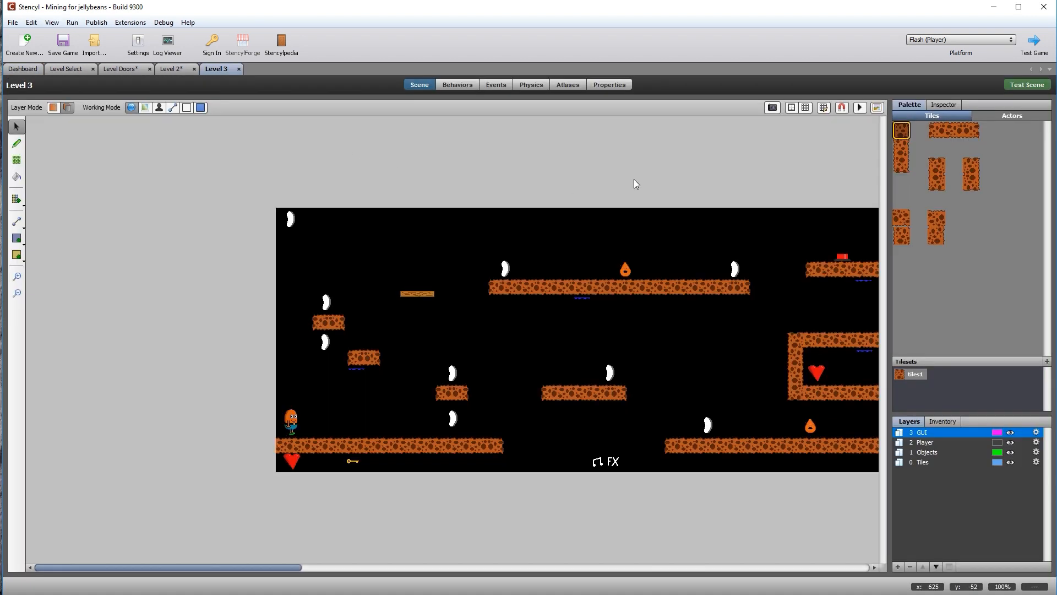
pyautogui.click(953, 106)
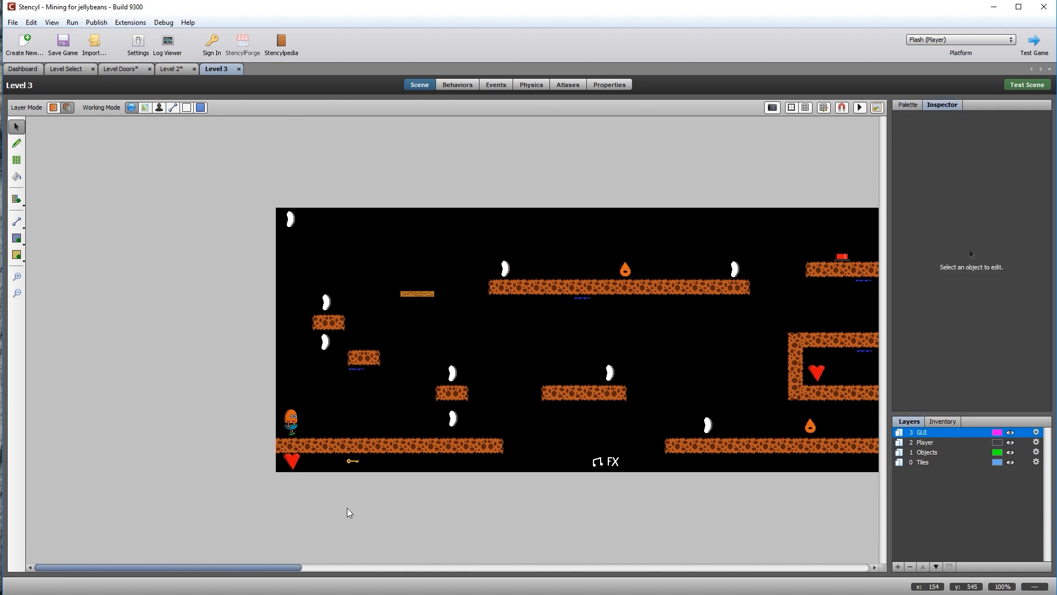
pyautogui.moveTo(276, 565); pyautogui.dragTo(604, 593)
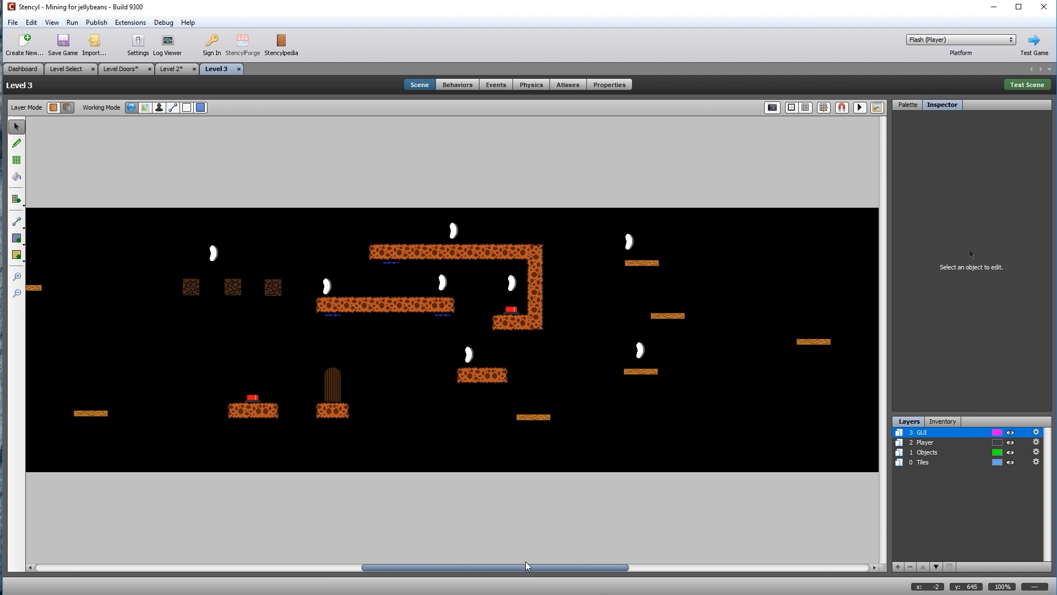
pyautogui.click(327, 386)
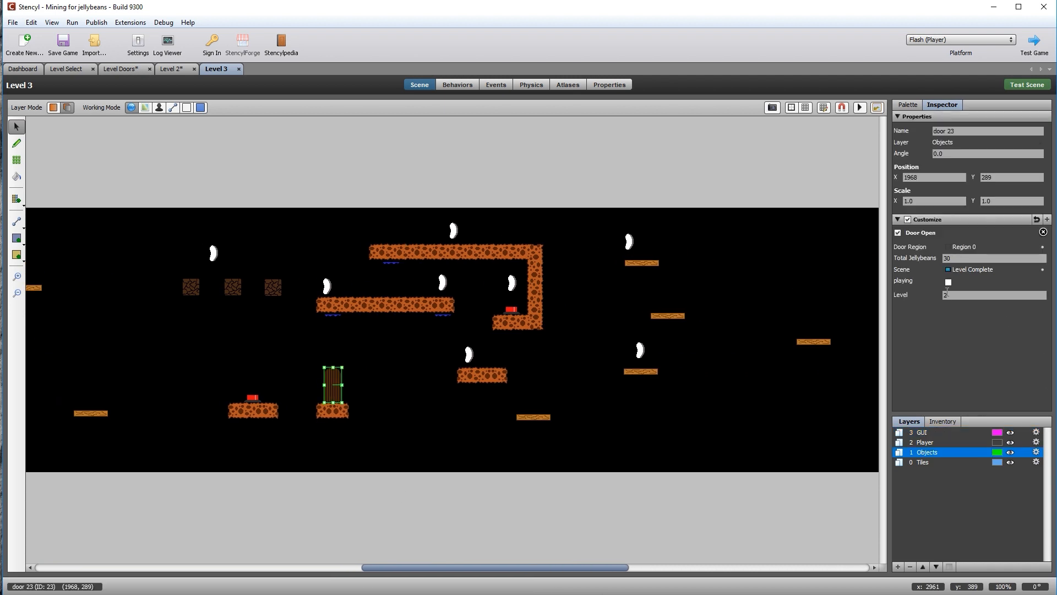
pyautogui.moveTo(949, 295); pyautogui.dragTo(923, 321)
pyautogui.write('1')
# In the Level 4 scene, set the Level attribute of the door's Door Open behavior to 2
pyautogui.click(19, 69)
pyautogui.doubleClick(431, 134)
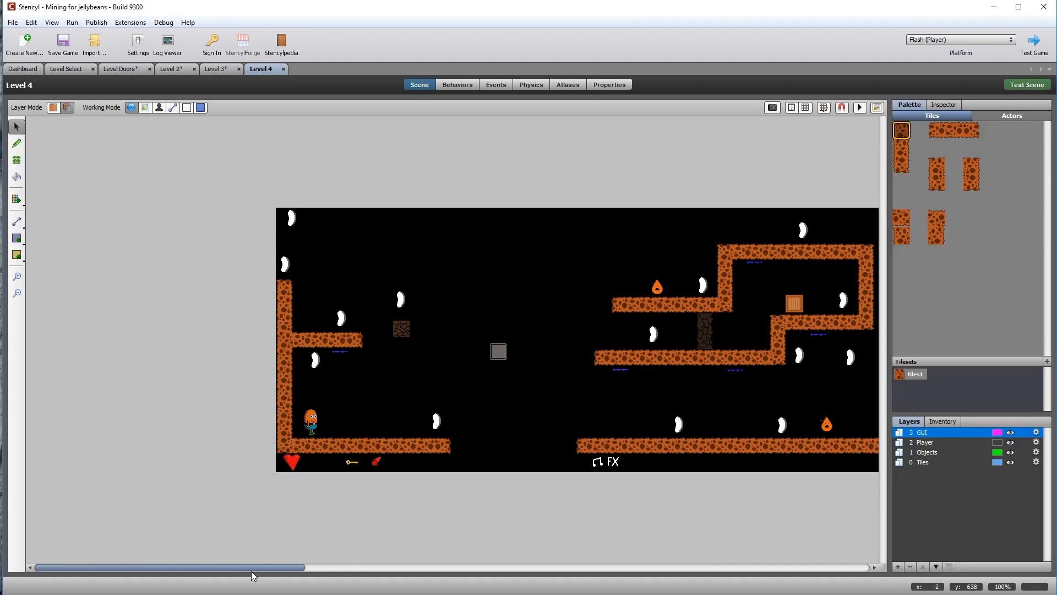
pyautogui.moveTo(245, 568); pyautogui.dragTo(780, 575)
pyautogui.click(706, 331)
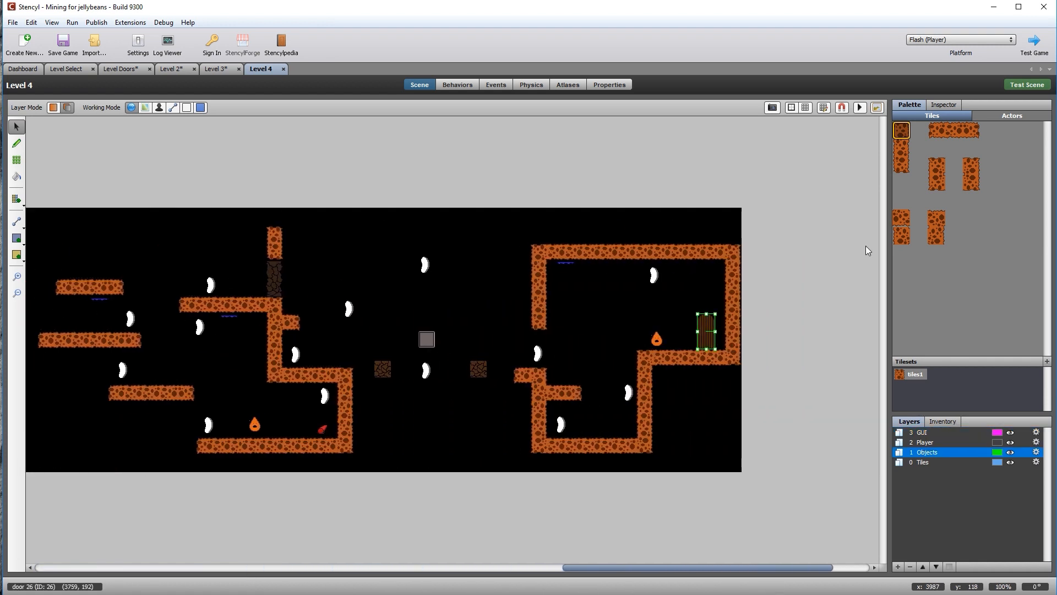
pyautogui.click(945, 105)
pyautogui.moveTo(953, 296); pyautogui.dragTo(938, 295)
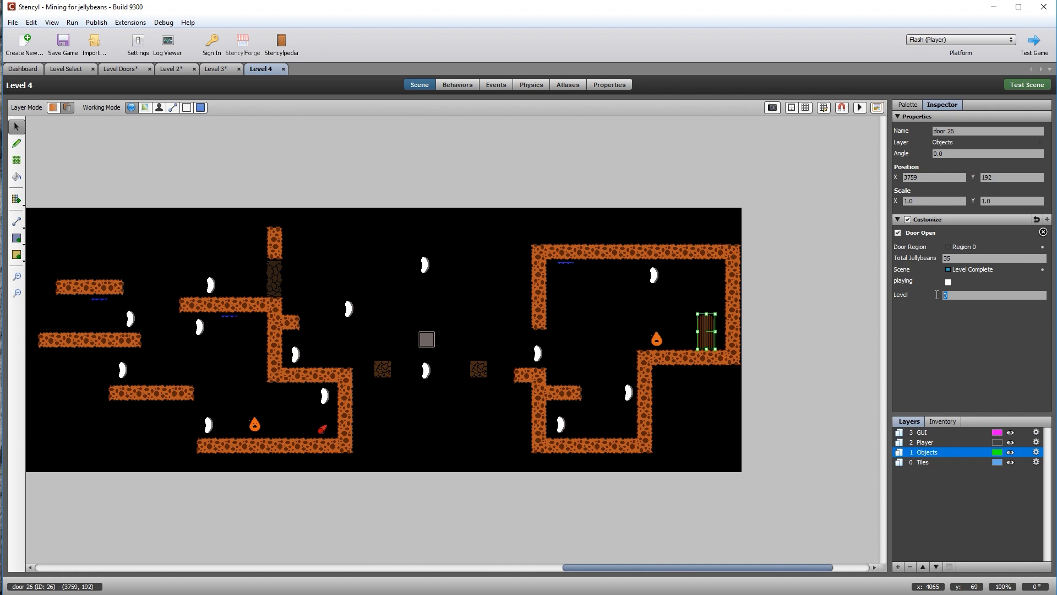
pyautogui.write('2')
# In the Level 5 scene, set the Level attribute of the door's Door Open behavior to 3
pyautogui.click(25, 69)
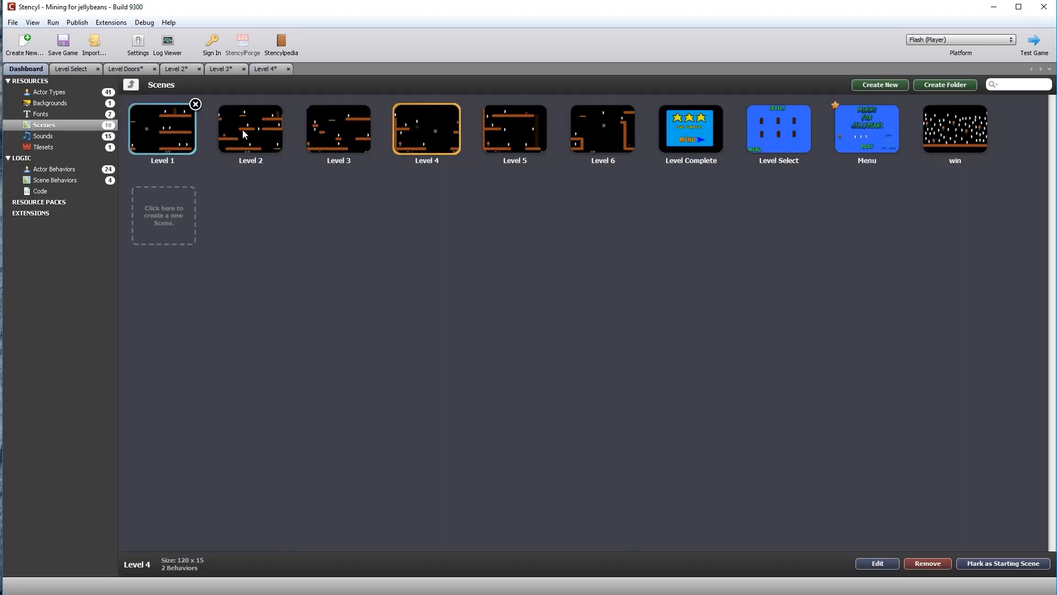
pyautogui.doubleClick(523, 145)
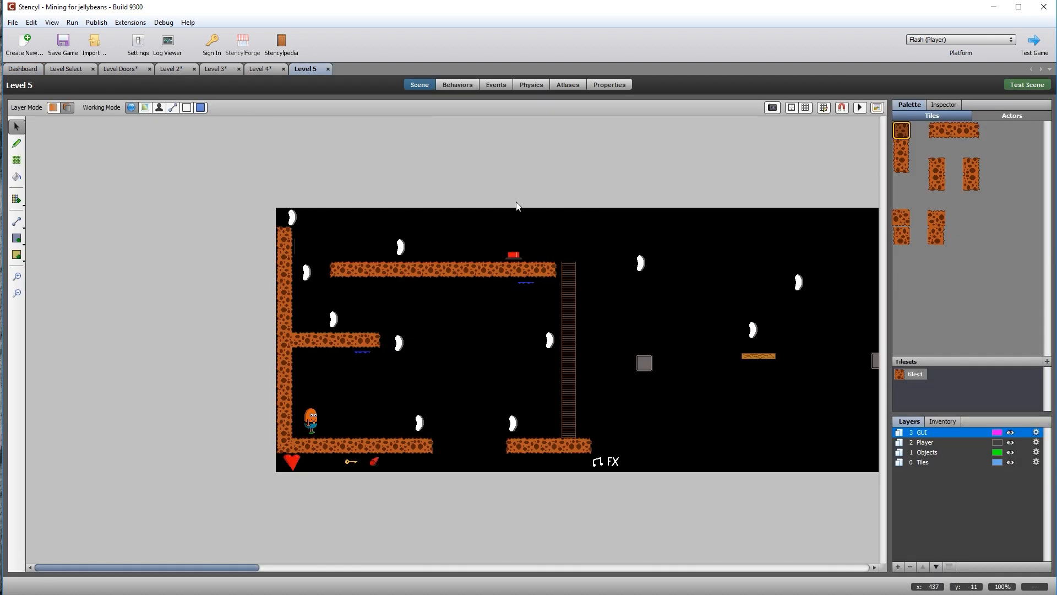
pyautogui.moveTo(249, 566); pyautogui.dragTo(796, 558)
pyautogui.click(659, 366)
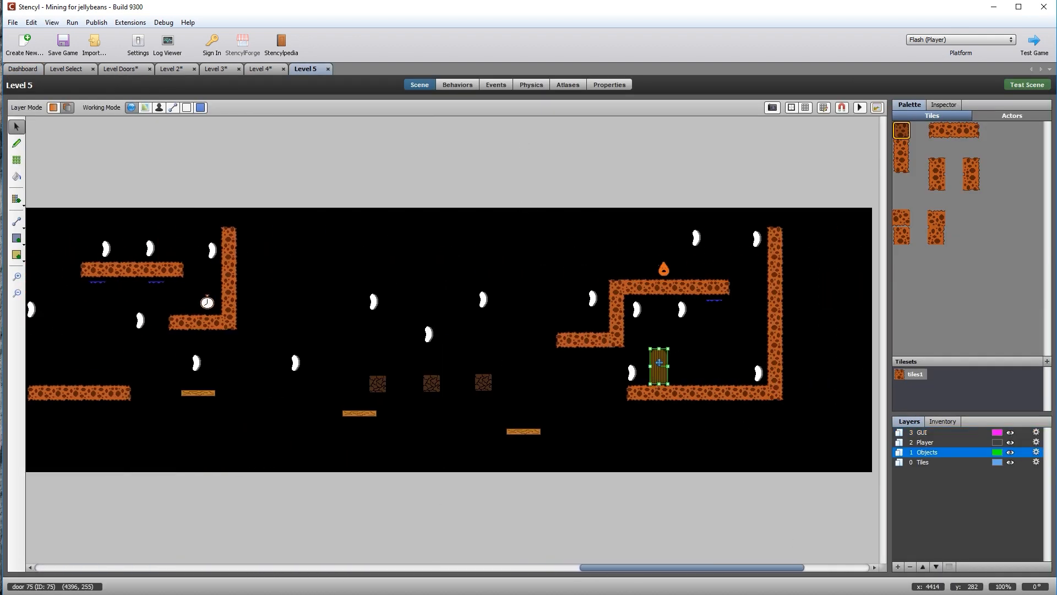
pyautogui.click(958, 109)
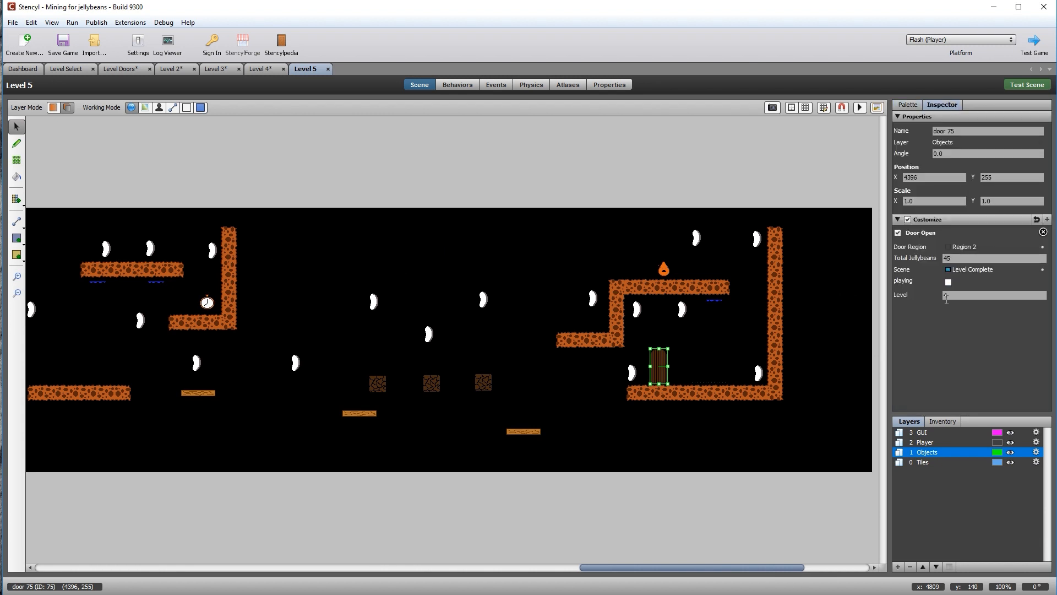
pyautogui.write('3')
# Recheck the Level 2 door's Level value and test the game up to its level selection screen
pyautogui.click(167, 69)
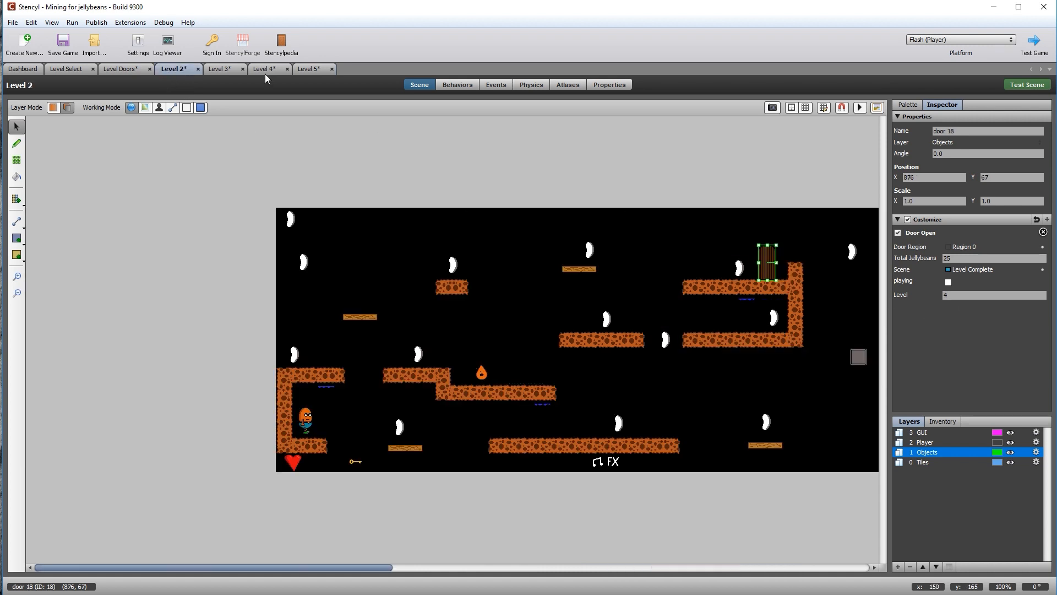
pyautogui.click(18, 68)
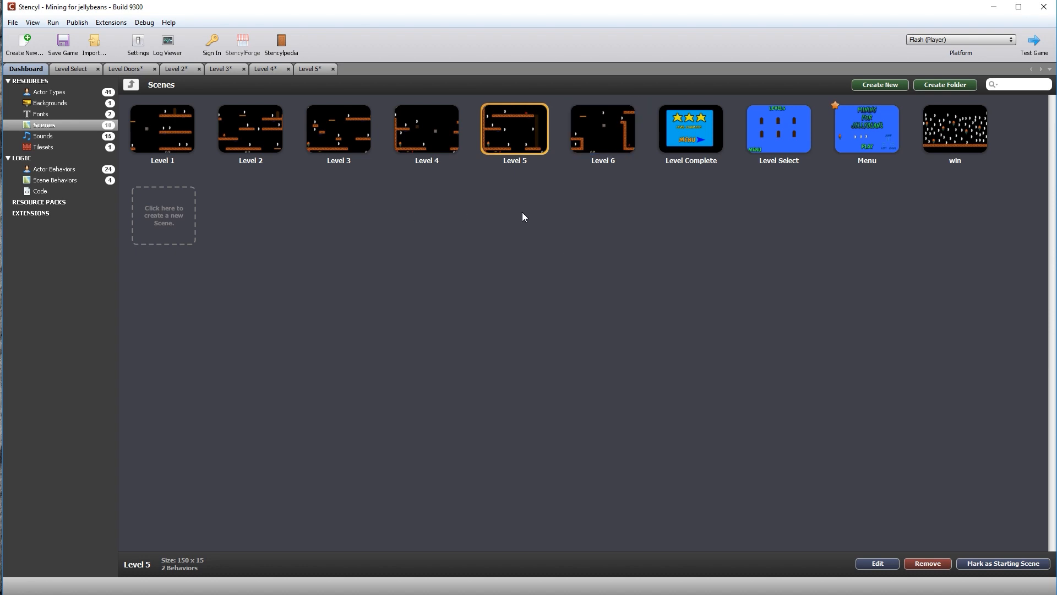
pyautogui.click(1039, 47)
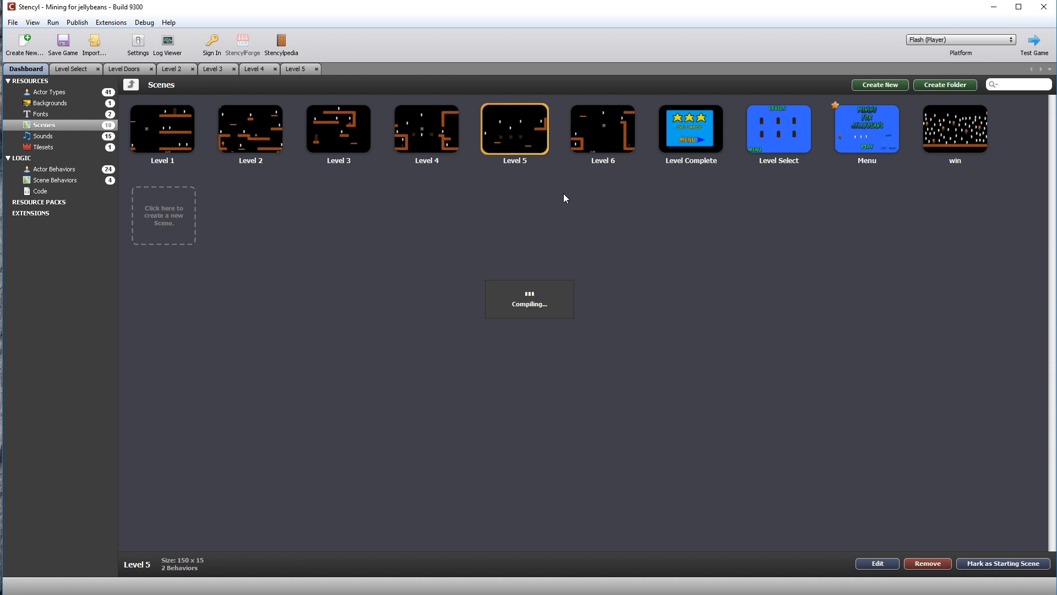
pyautogui.moveTo(198, 42); pyautogui.dragTo(331, 142)
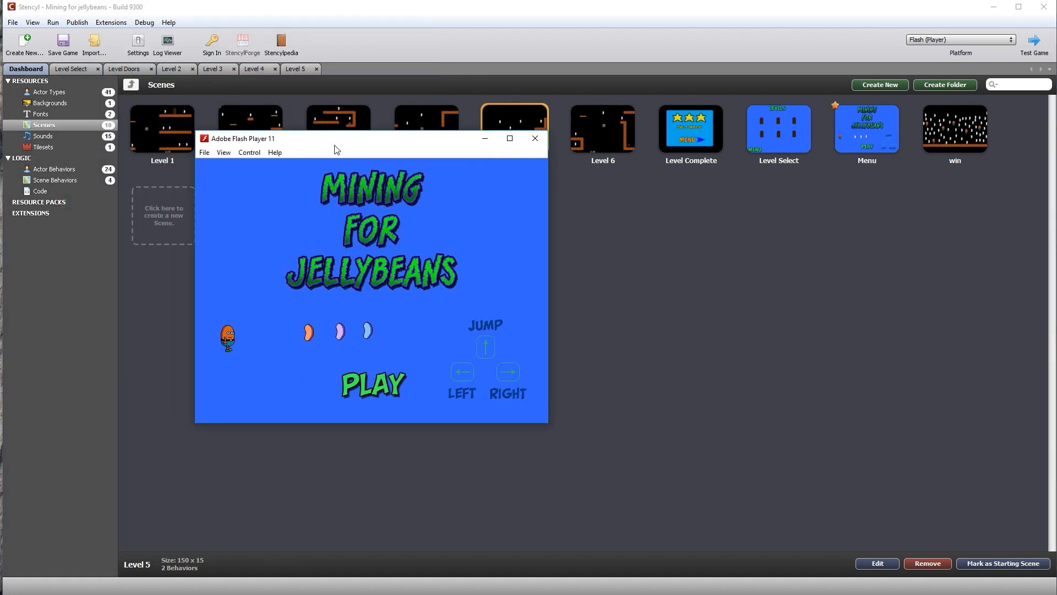
pyautogui.click(365, 387)
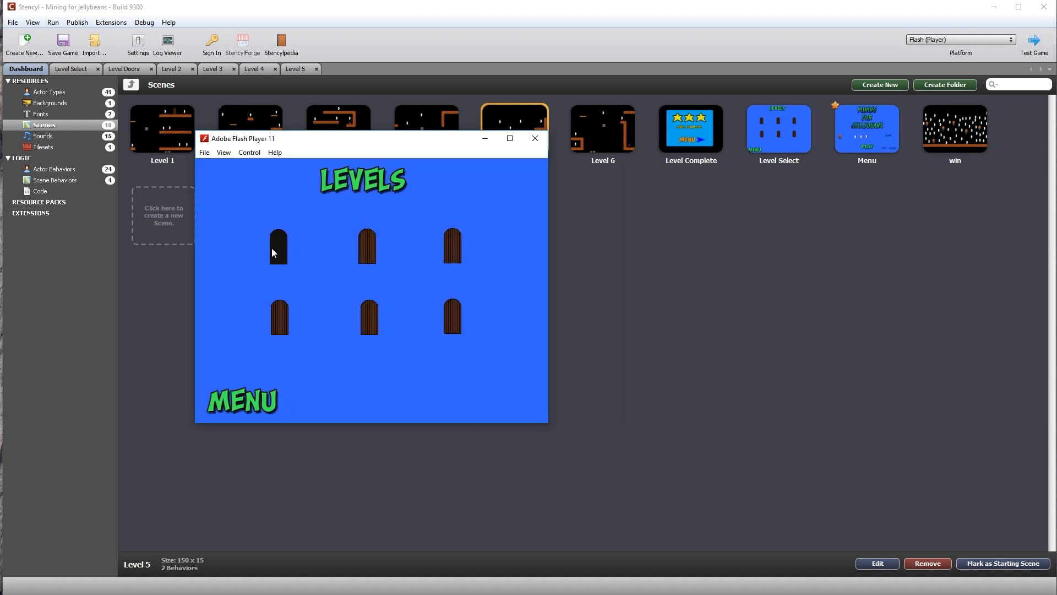
pyautogui.click(535, 138)
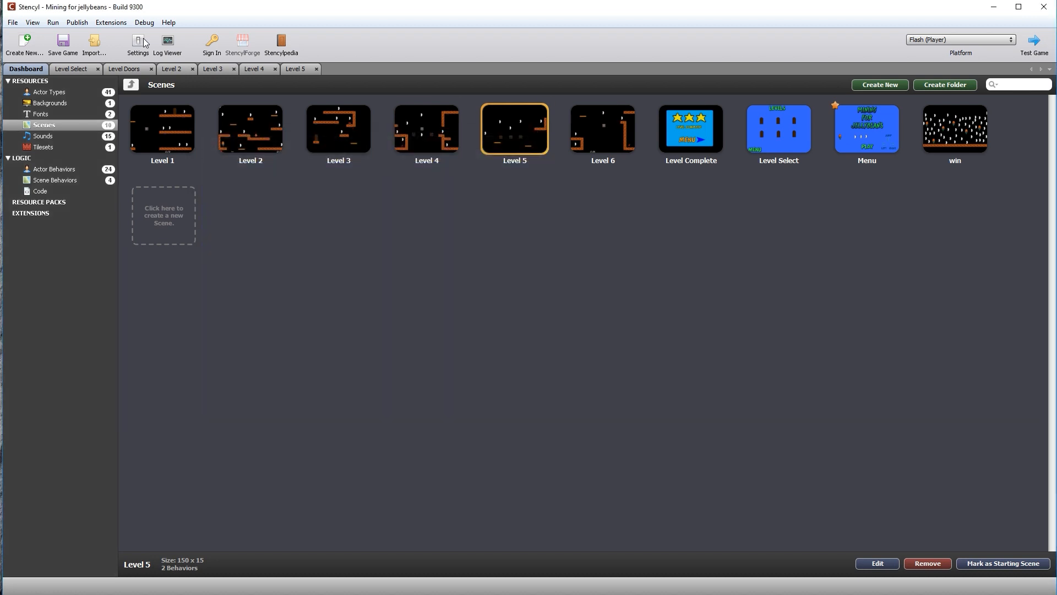
# Set the initial value of the LevelNumber game attribute to 3
pyautogui.click(140, 43)
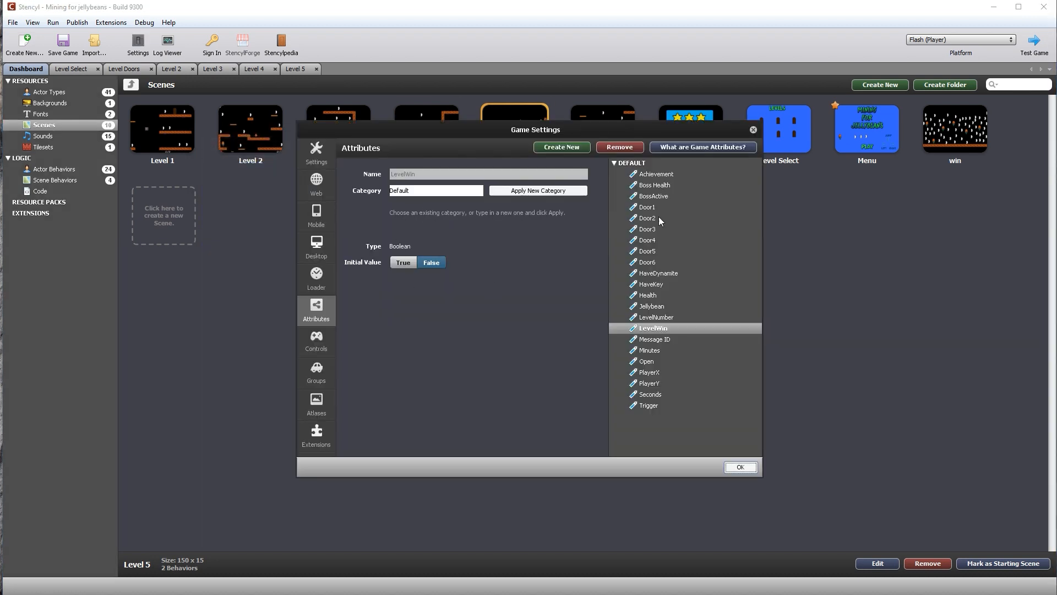
pyautogui.click(659, 318)
pyautogui.moveTo(398, 260); pyautogui.dragTo(383, 264)
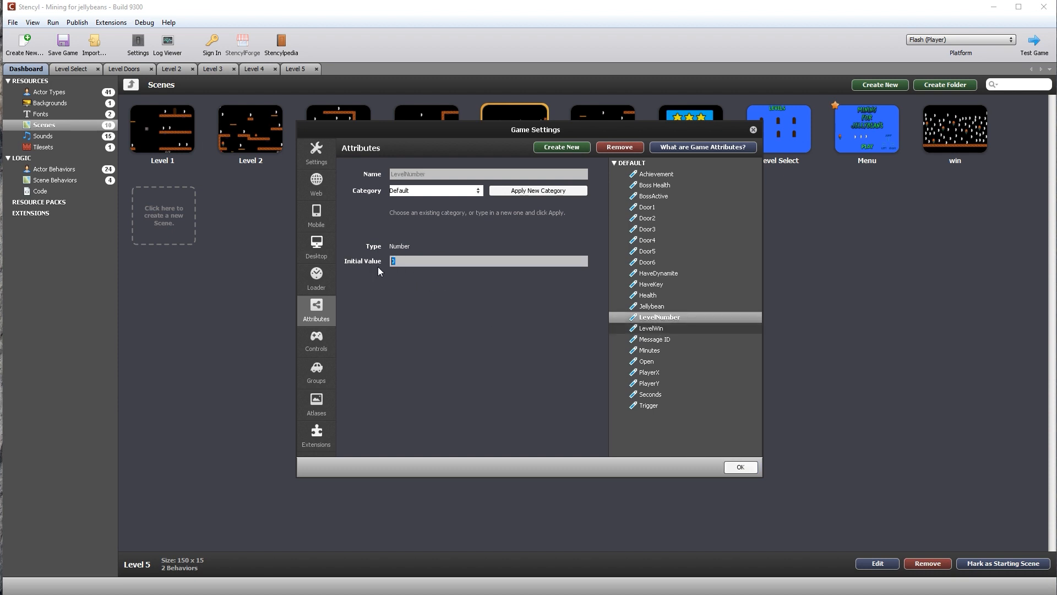
pyautogui.write('3')
pyautogui.click(741, 468)
# Test the game by entering the second door in the upper row of the level selection and walking the player under the water drops
pyautogui.click(1038, 41)
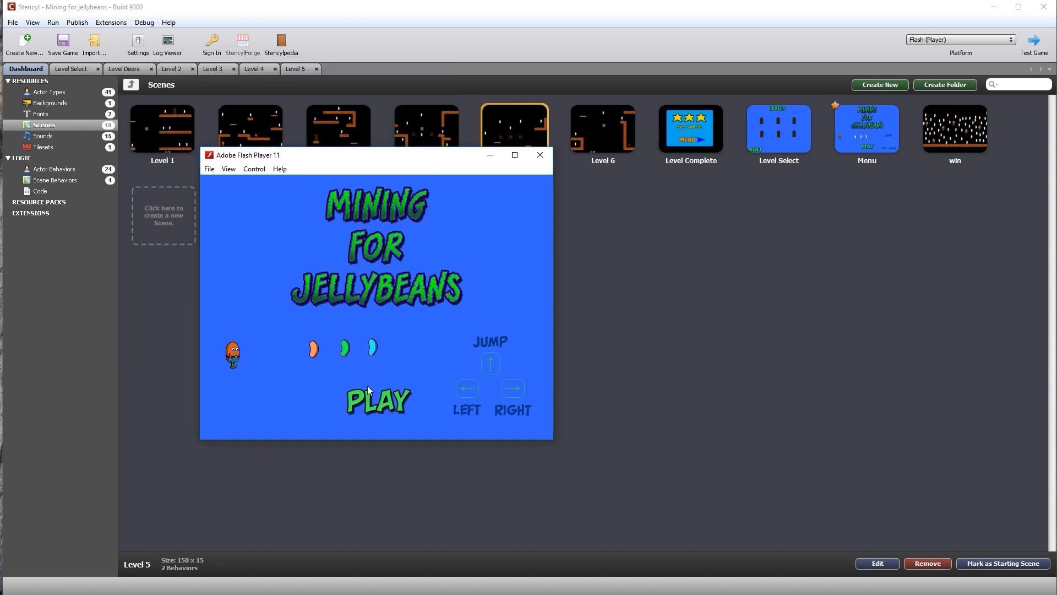
pyautogui.click(374, 402)
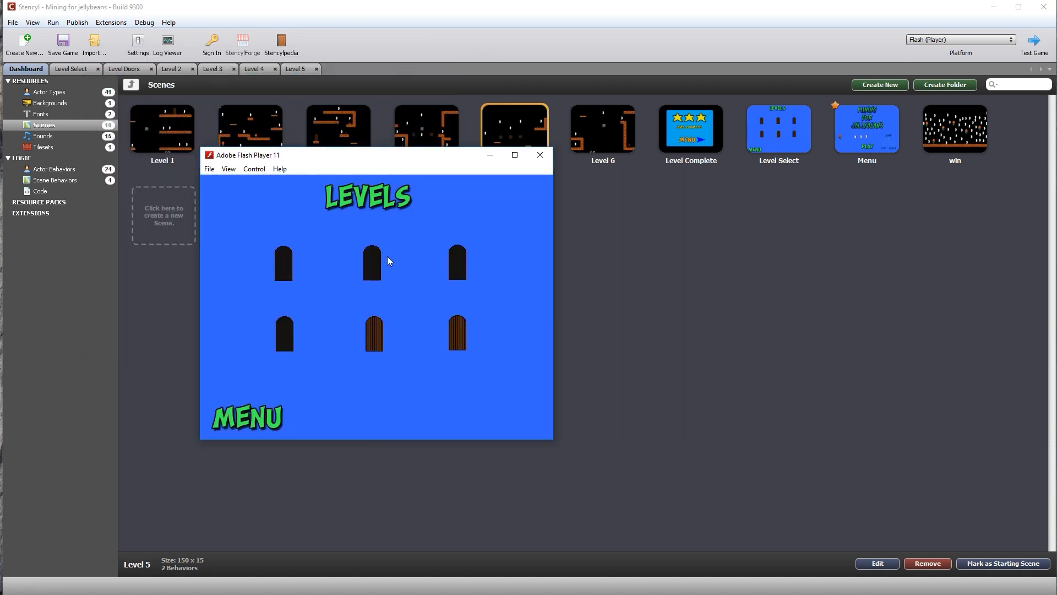
pyautogui.click(374, 261)
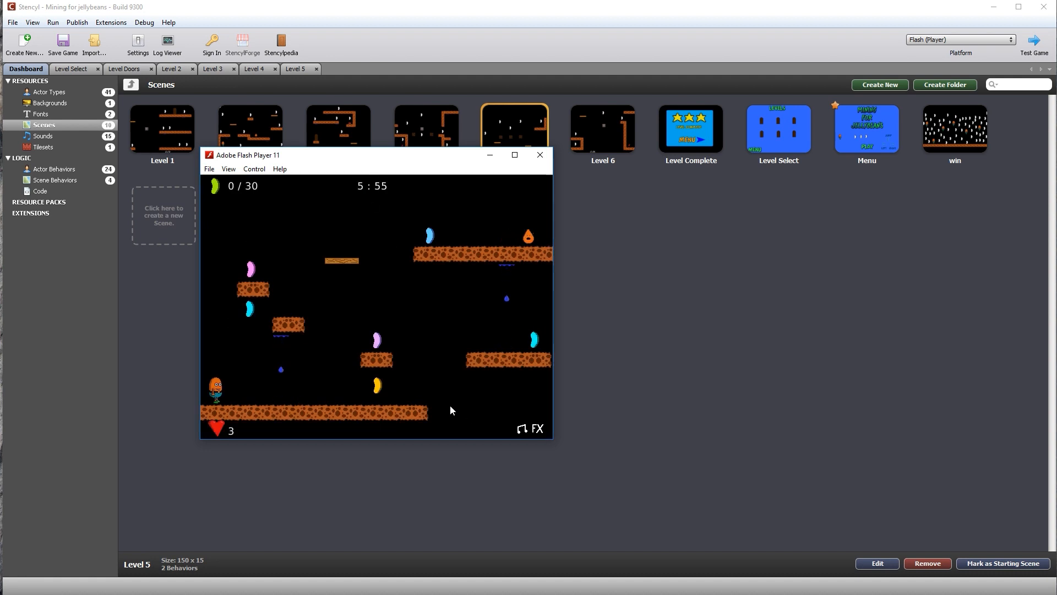
pyautogui.press('Right')
pyautogui.press('Right')
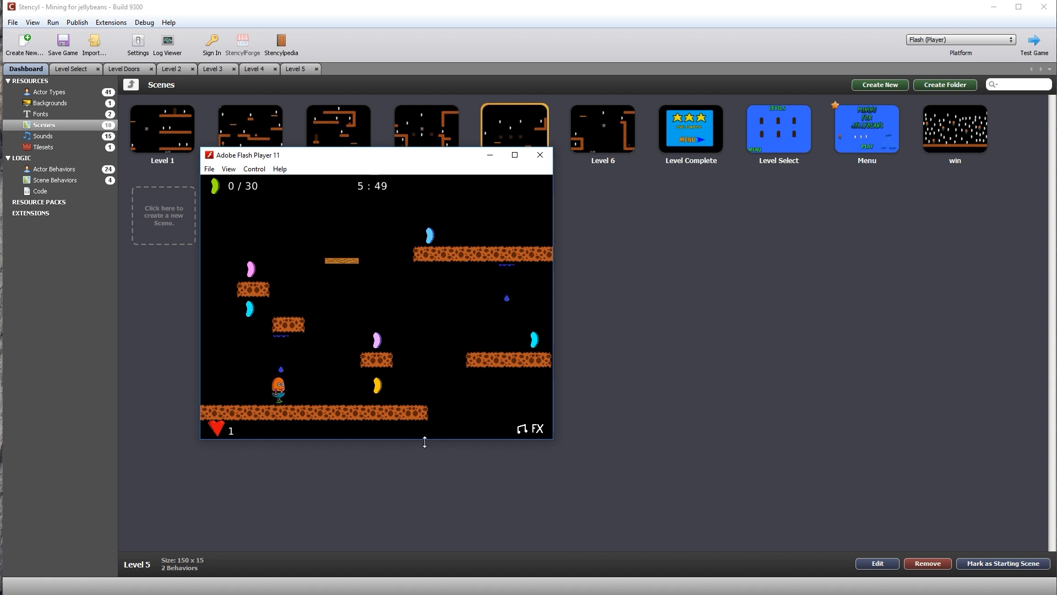
# Test the levels behind the upper row's third door and the lower row's first door, and end the test run
pyautogui.click(365, 416)
pyautogui.click(460, 265)
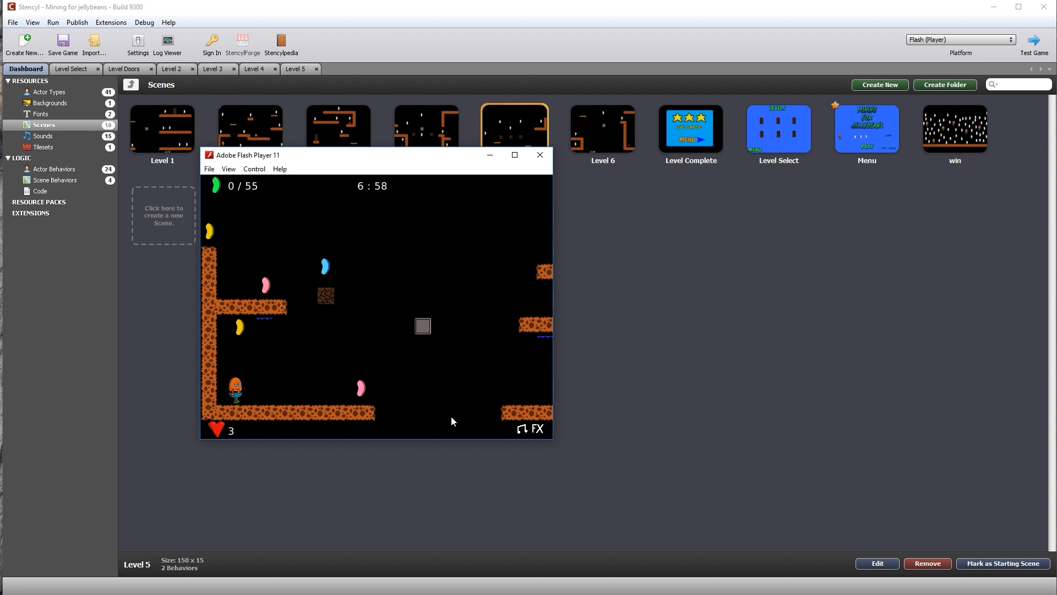
pyautogui.press('Right')
pyautogui.press('Left')
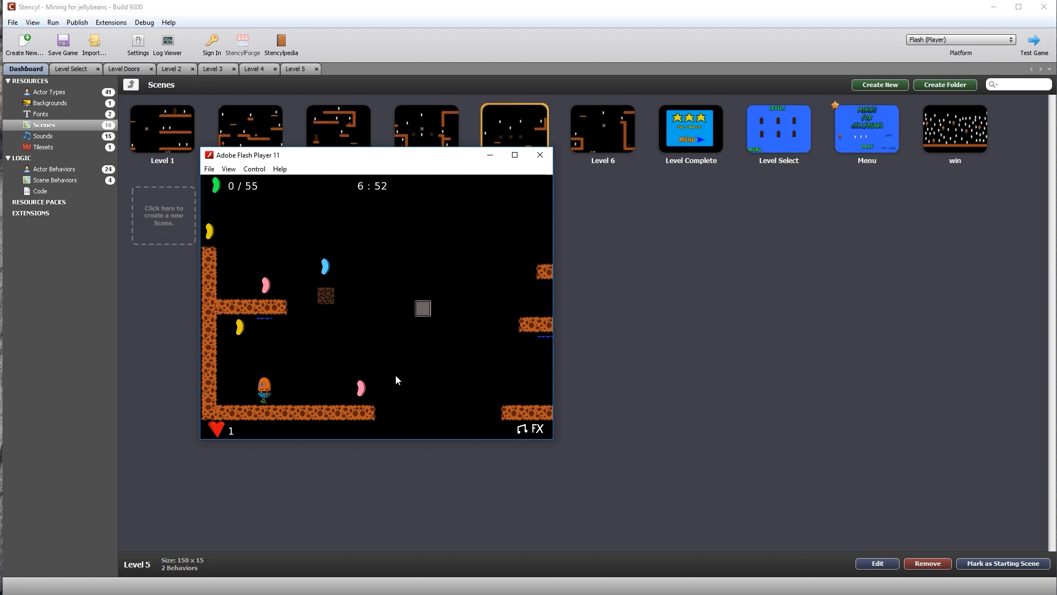
pyautogui.click(373, 401)
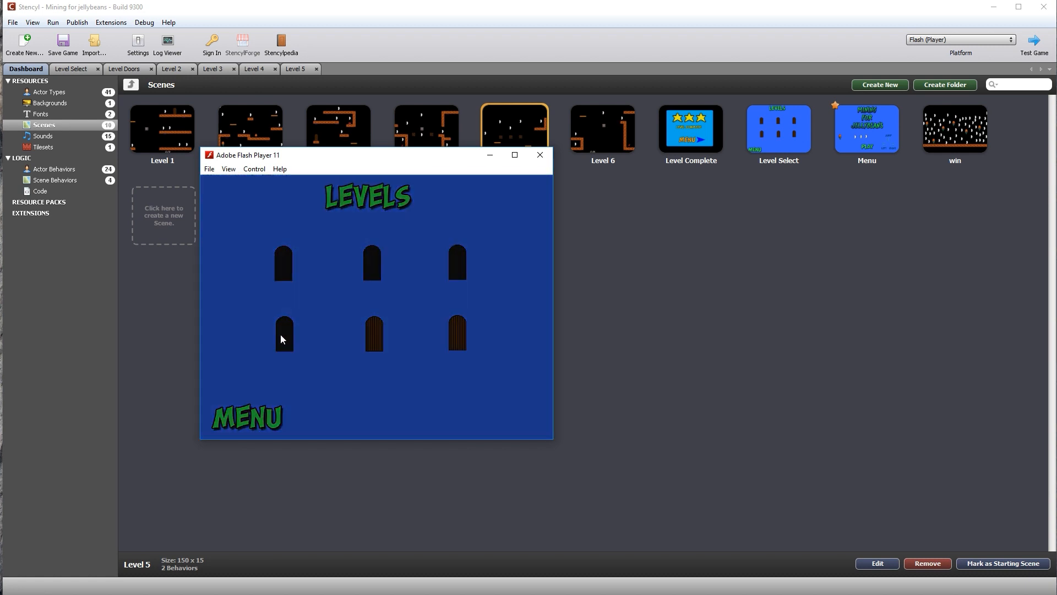
pyautogui.click(280, 338)
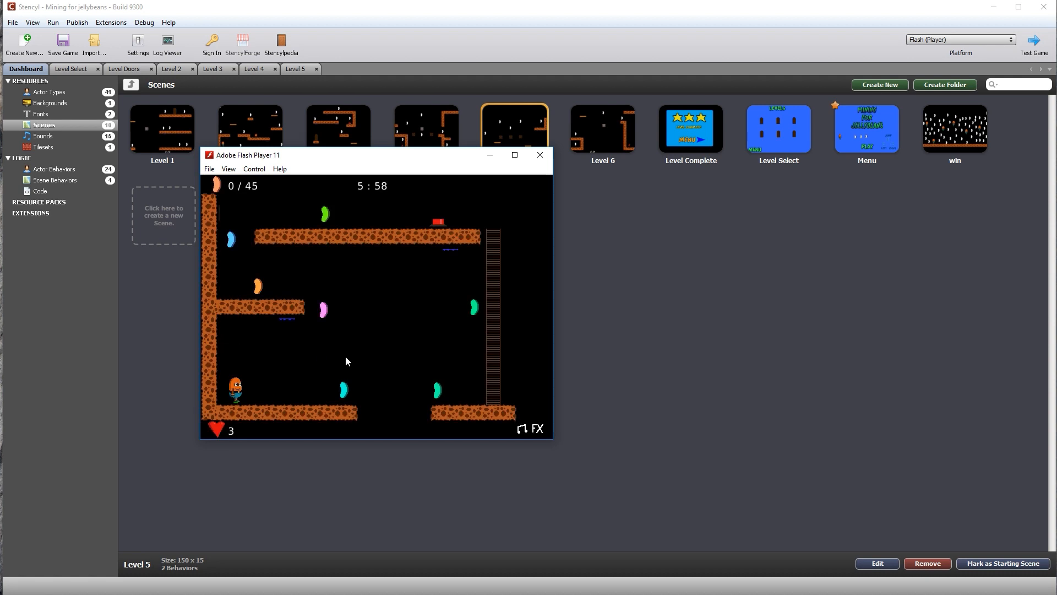
pyautogui.click(539, 155)
# Set the initial value of the LevelNumber game attribute to 0
pyautogui.click(138, 44)
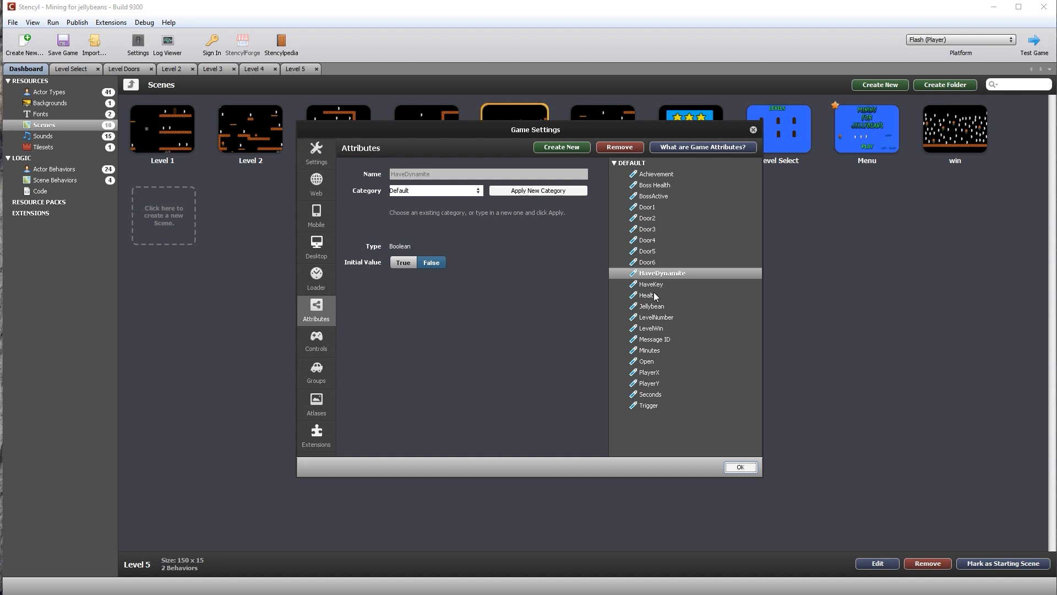
pyautogui.click(661, 317)
pyautogui.doubleClick(399, 261)
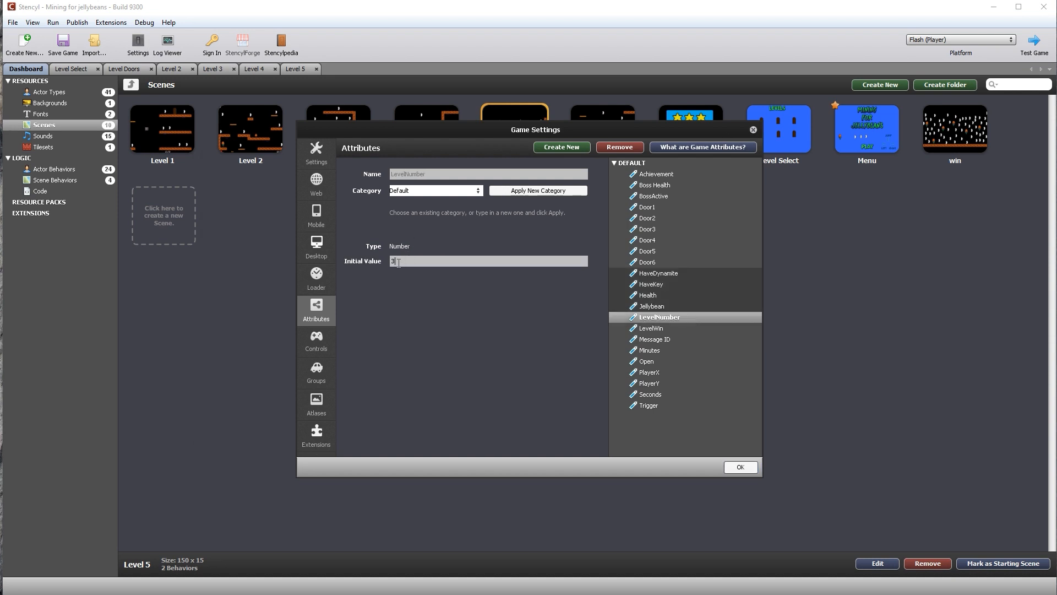
pyautogui.write('0')
pyautogui.click(741, 468)
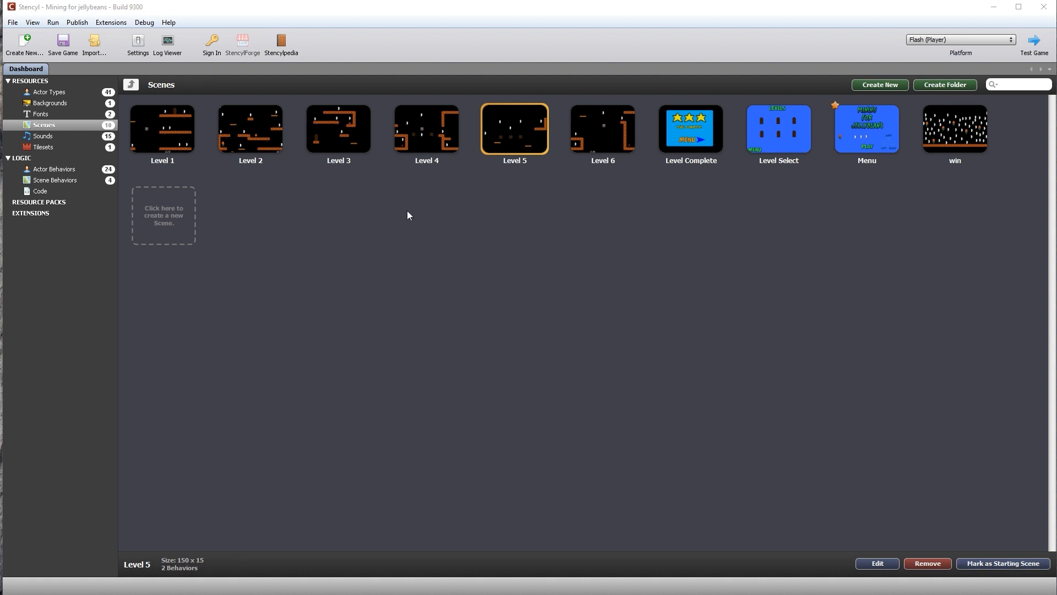
pyautogui.click(13, 23)
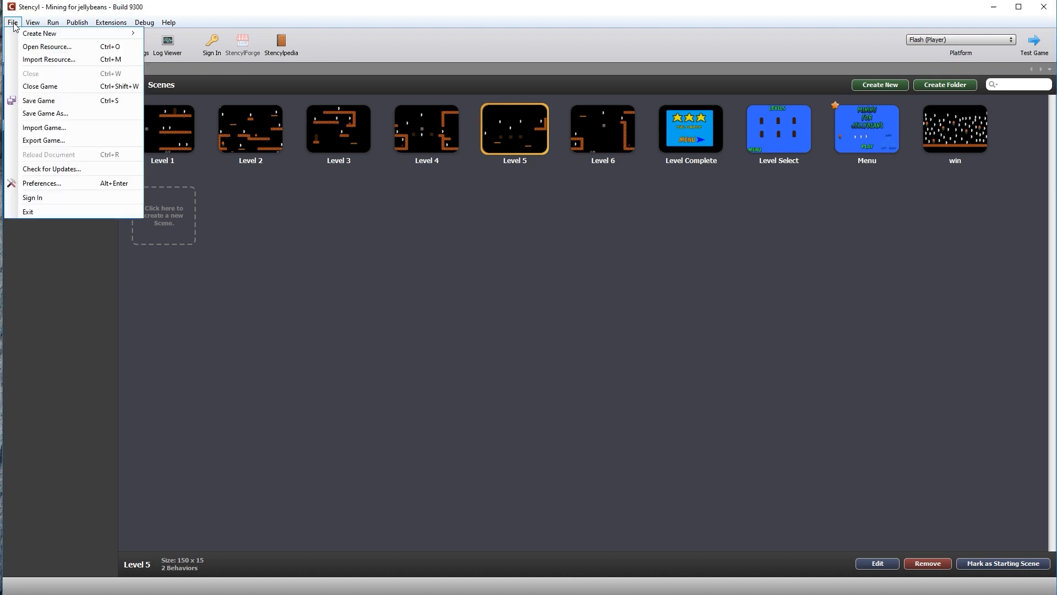
pyautogui.click(65, 115)
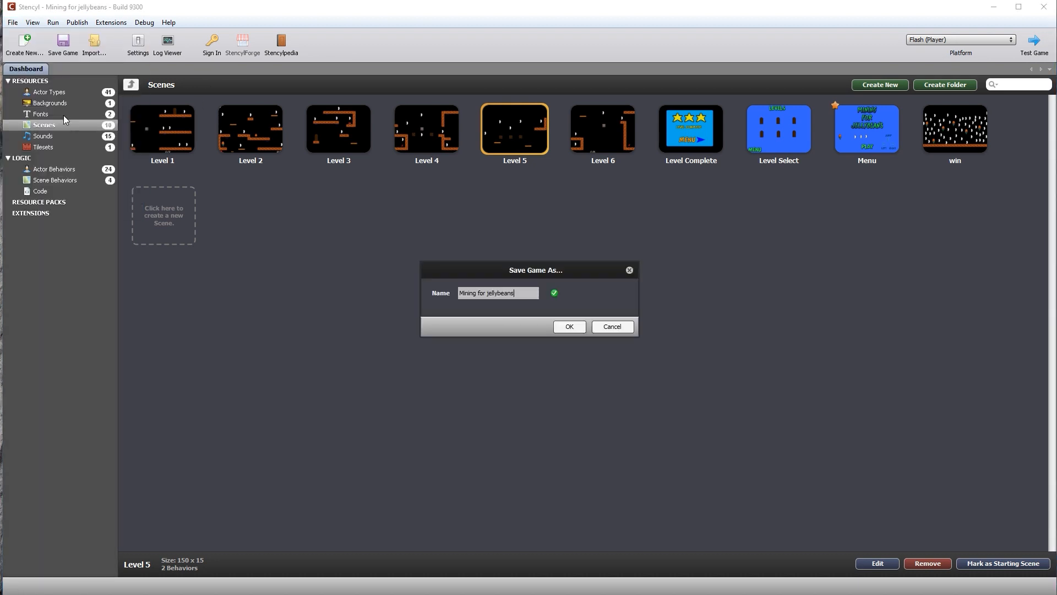
pyautogui.click(611, 327)
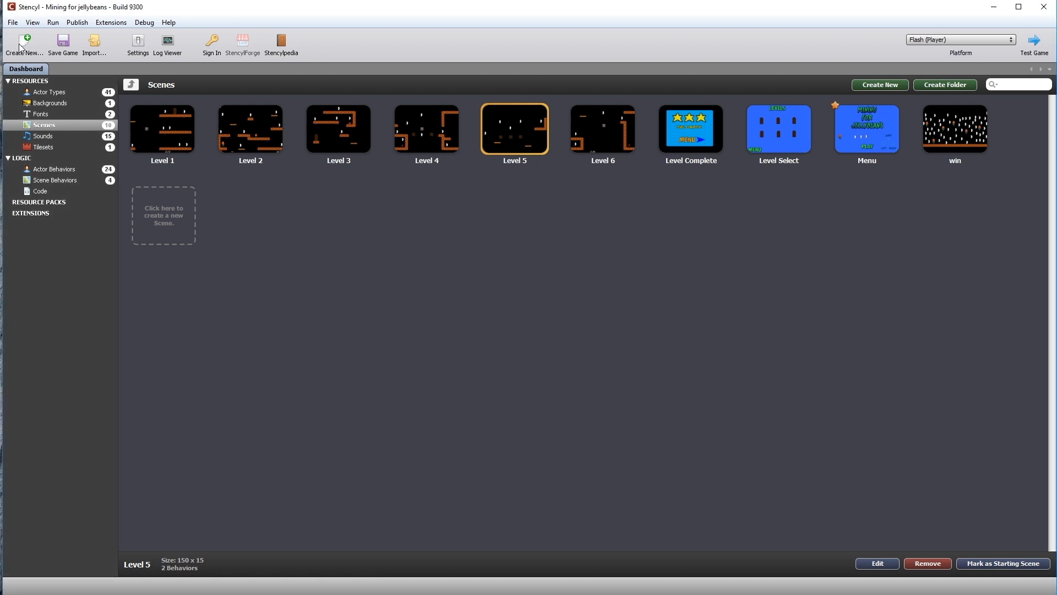
# Export the game project to the Downloads folder as "Mining for jellybeans" and close the folder window that opens
pyautogui.click(12, 23)
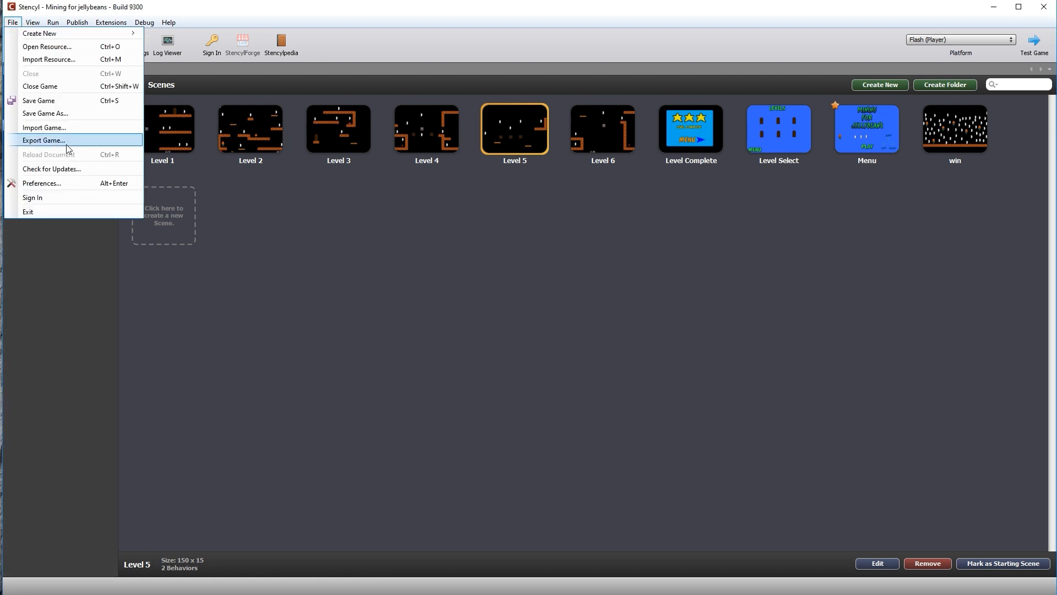
pyautogui.click(66, 144)
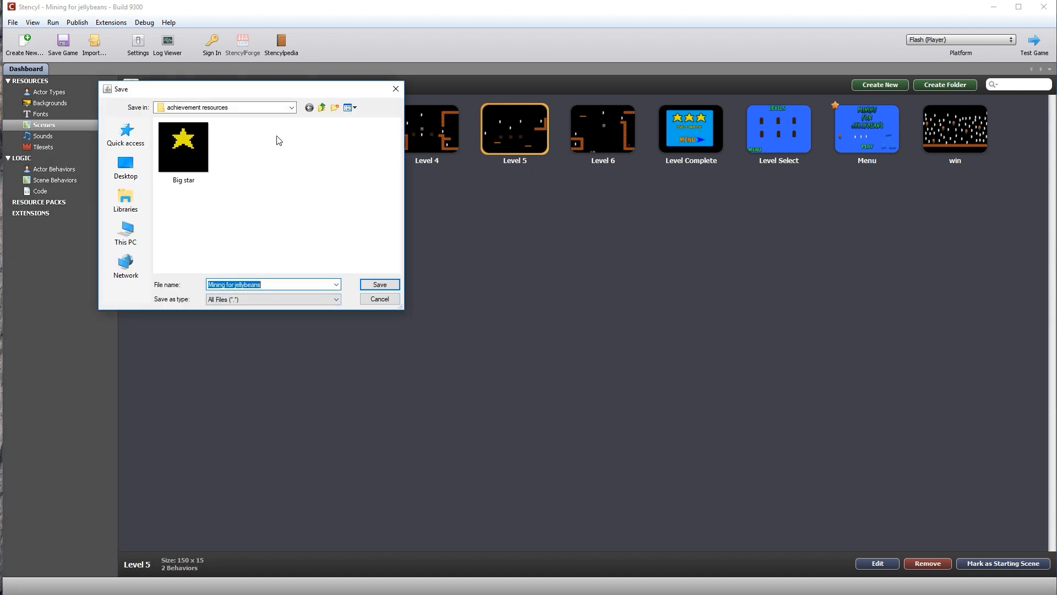
pyautogui.click(322, 107)
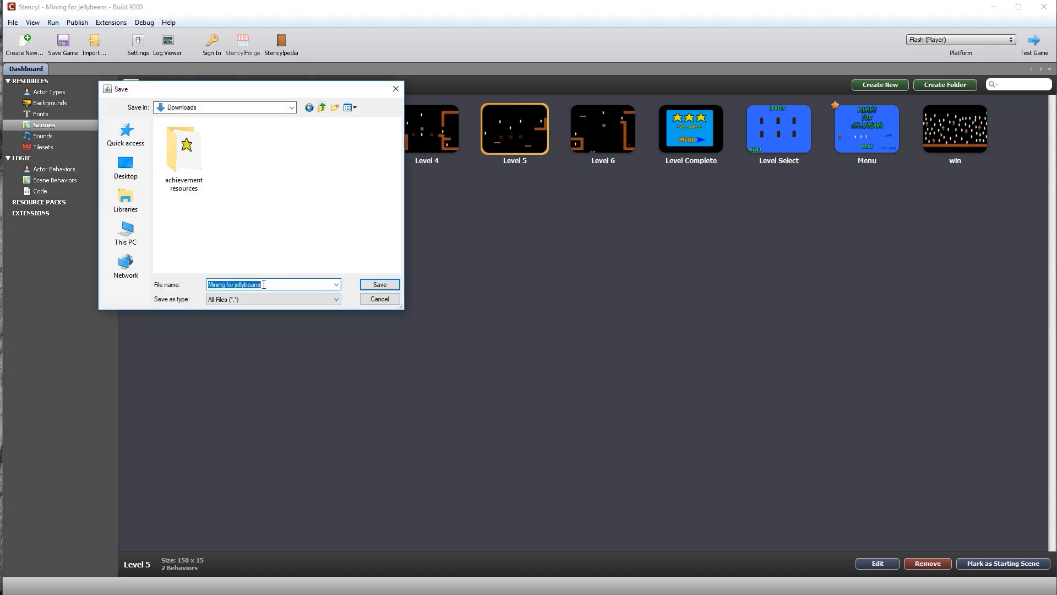
pyautogui.click(379, 284)
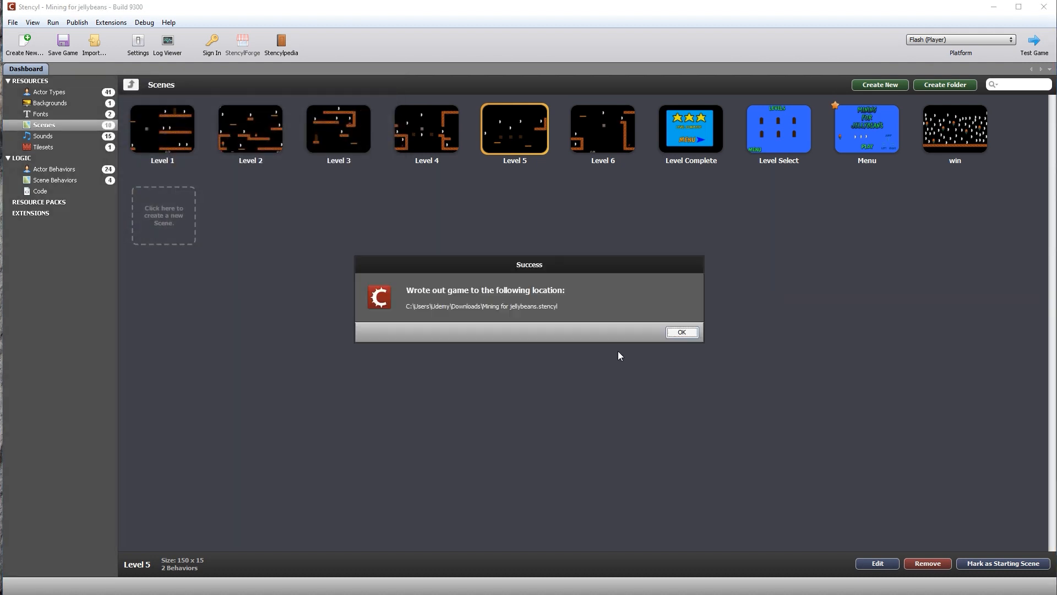
pyautogui.click(676, 336)
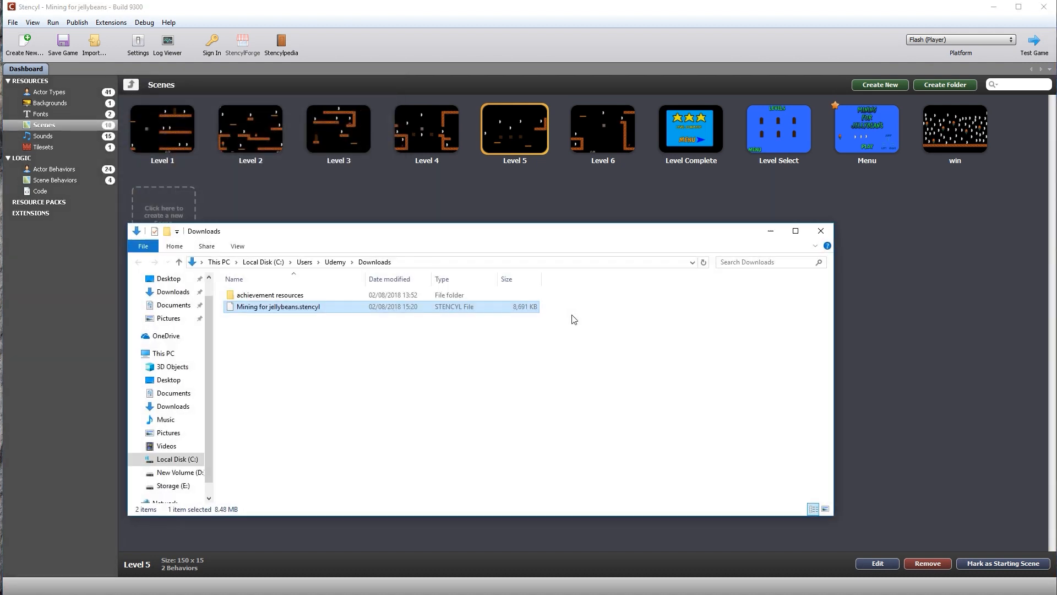
pyautogui.click(821, 231)
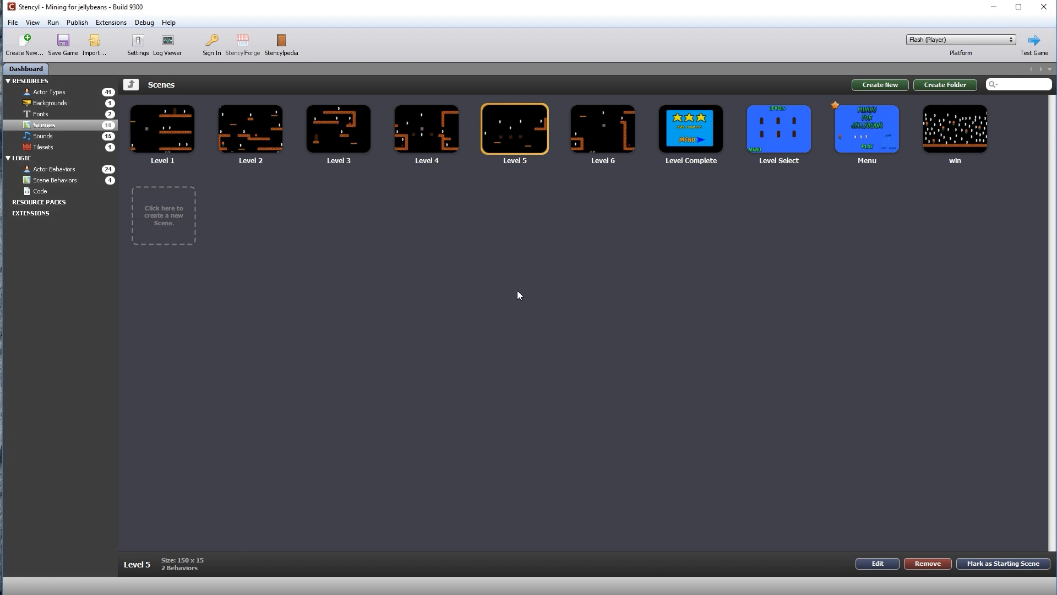
# Publish the game for the web as a Flash file named "Mining for jellybeans" in Downloads, and check the exported files in the folder
pyautogui.click(77, 22)
pyautogui.moveTo(97, 33)
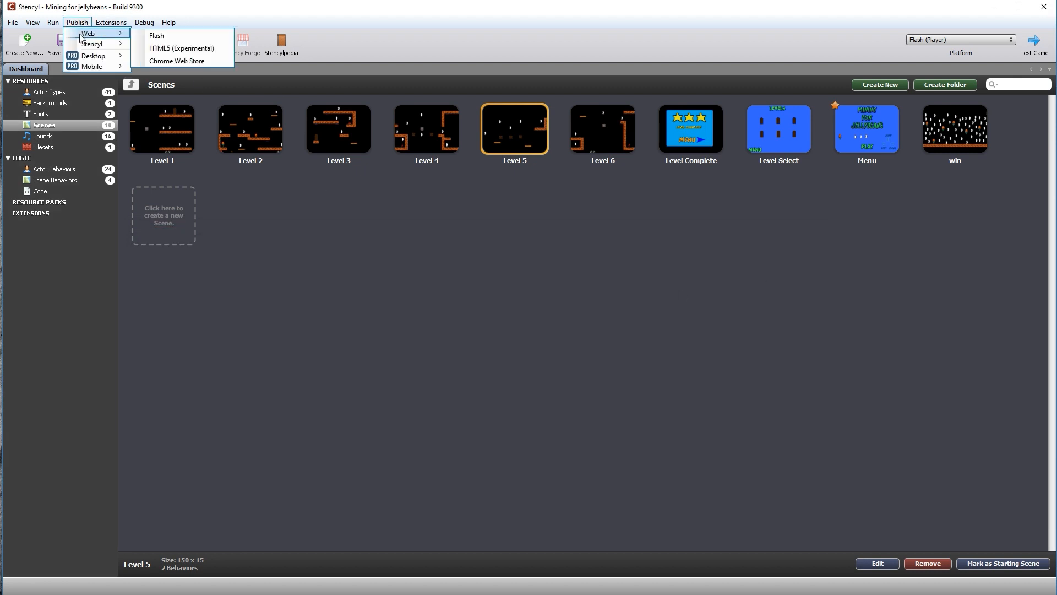
pyautogui.click(178, 40)
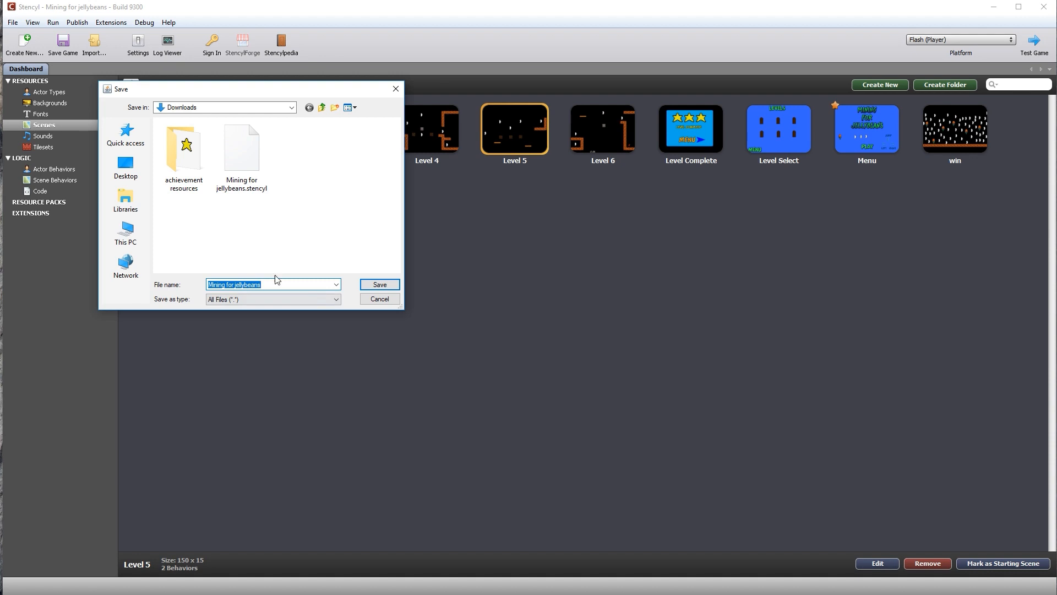
pyautogui.click(380, 284)
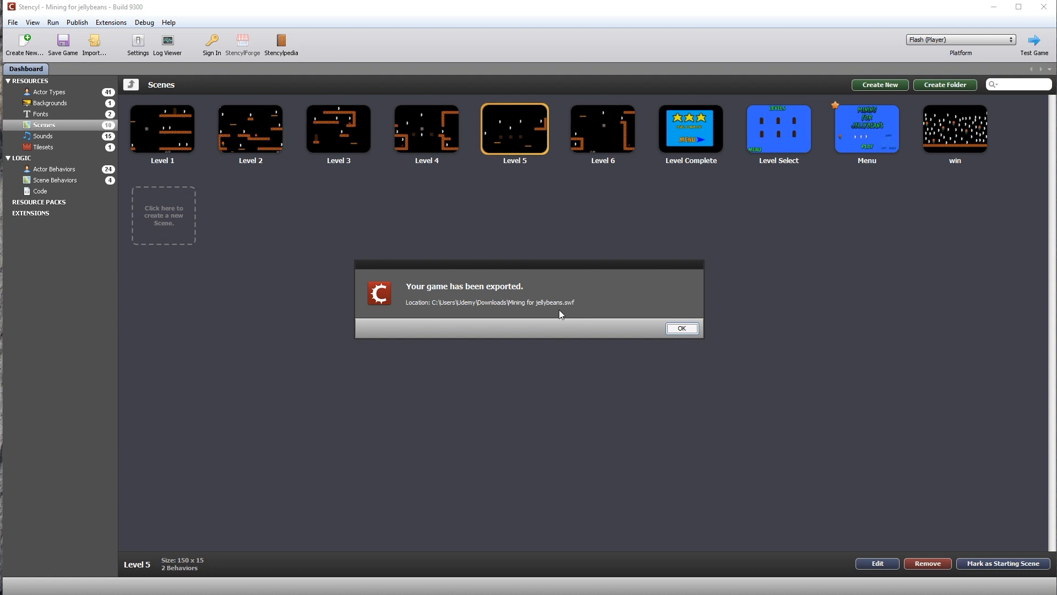
pyautogui.click(681, 328)
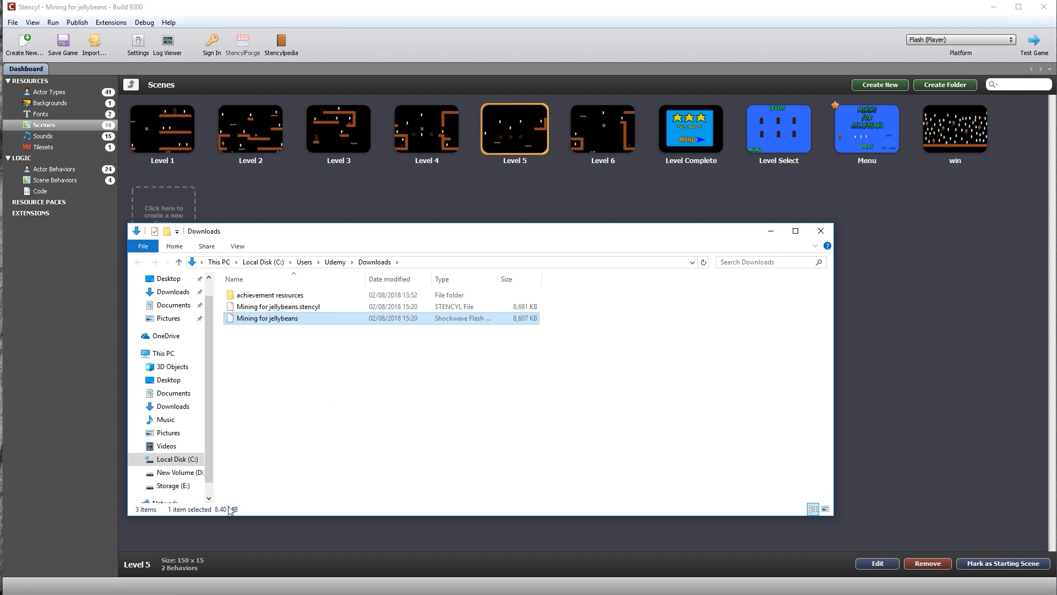
pyautogui.click(286, 379)
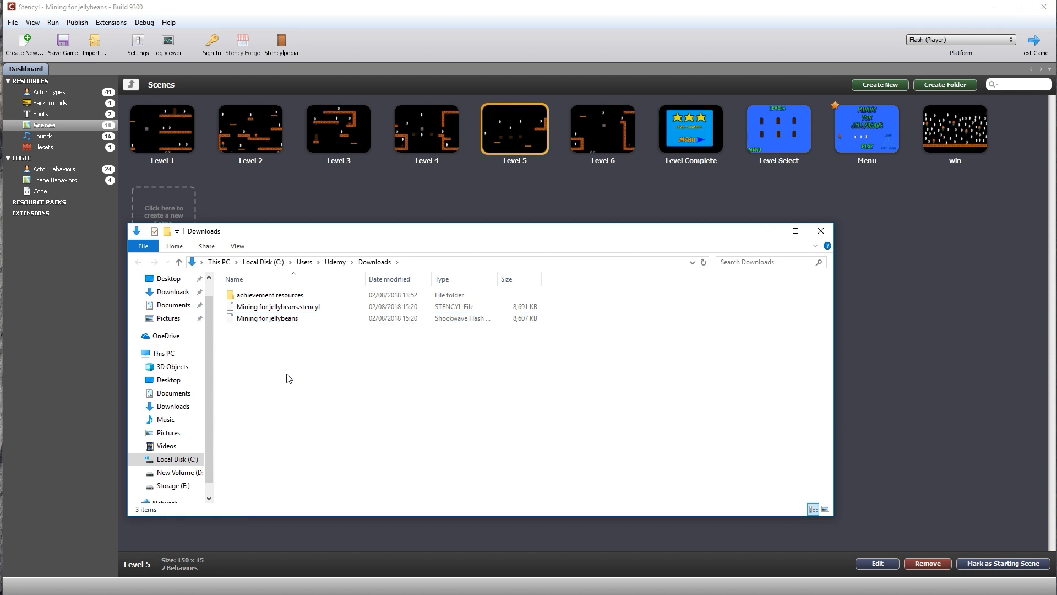
pyautogui.scroll(1, 210, 392)
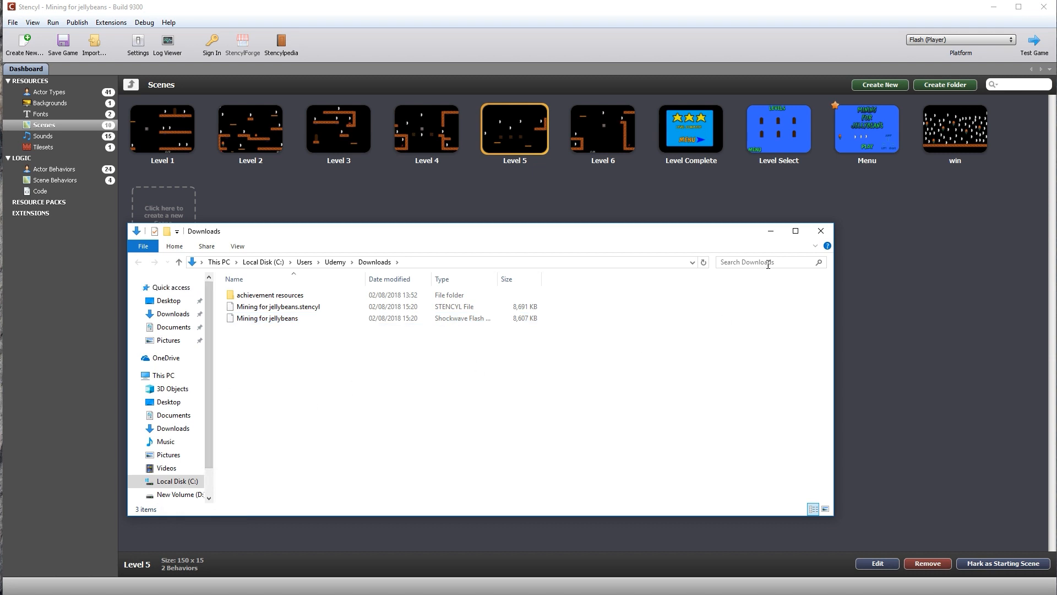
pyautogui.click(821, 232)
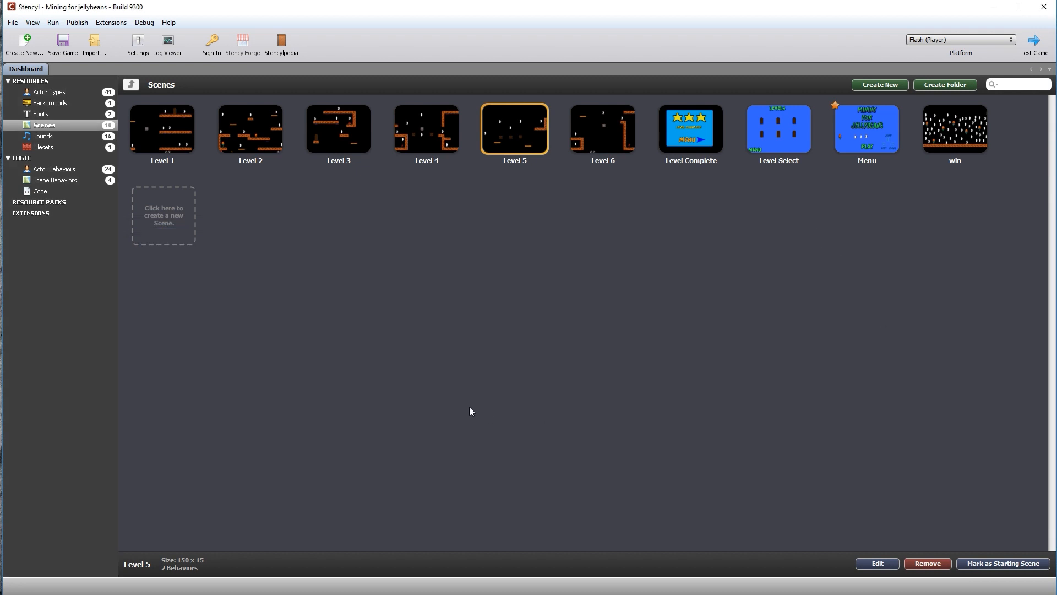